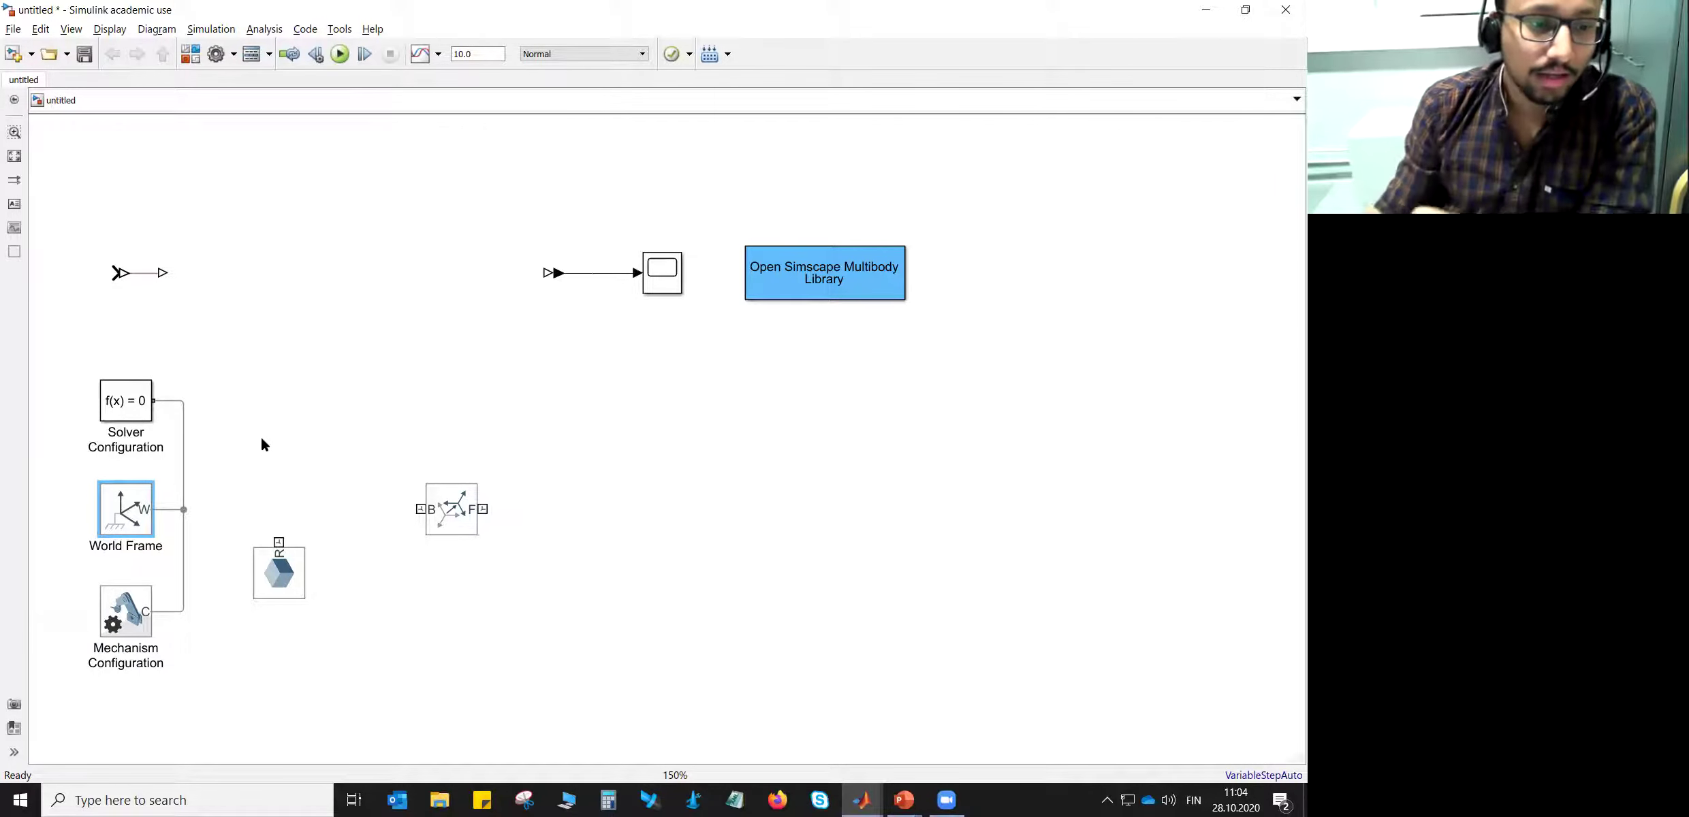
- Set the gravity vector in the Mechanism Configuration block to [0 -9.80665 0] m/s^2
click(147, 619)
double_click(147, 619)
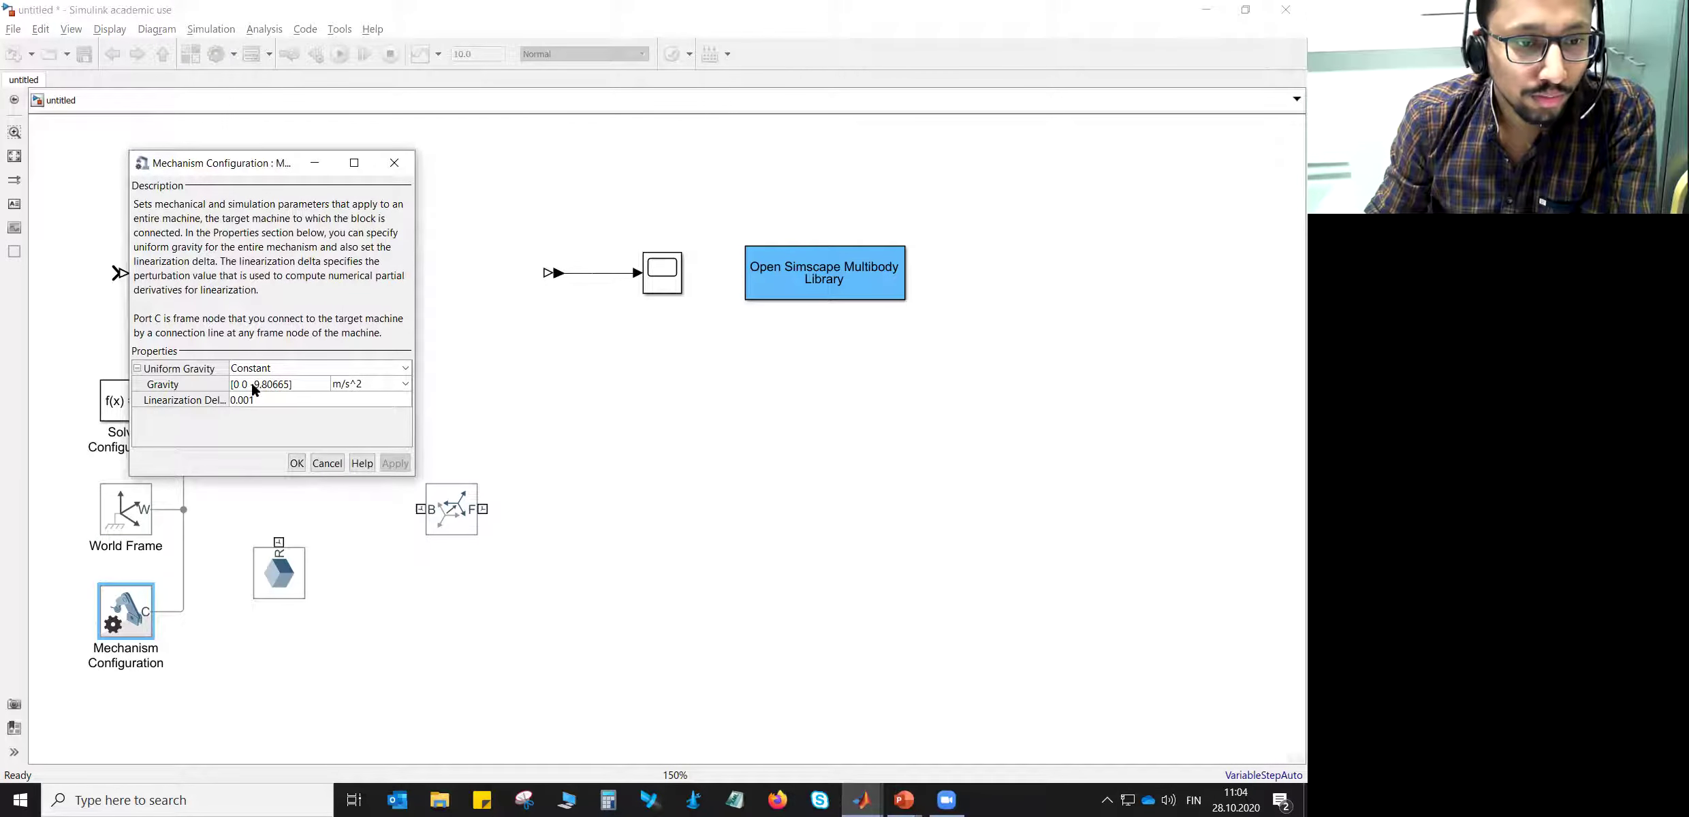
click(260, 386)
click(261, 387)
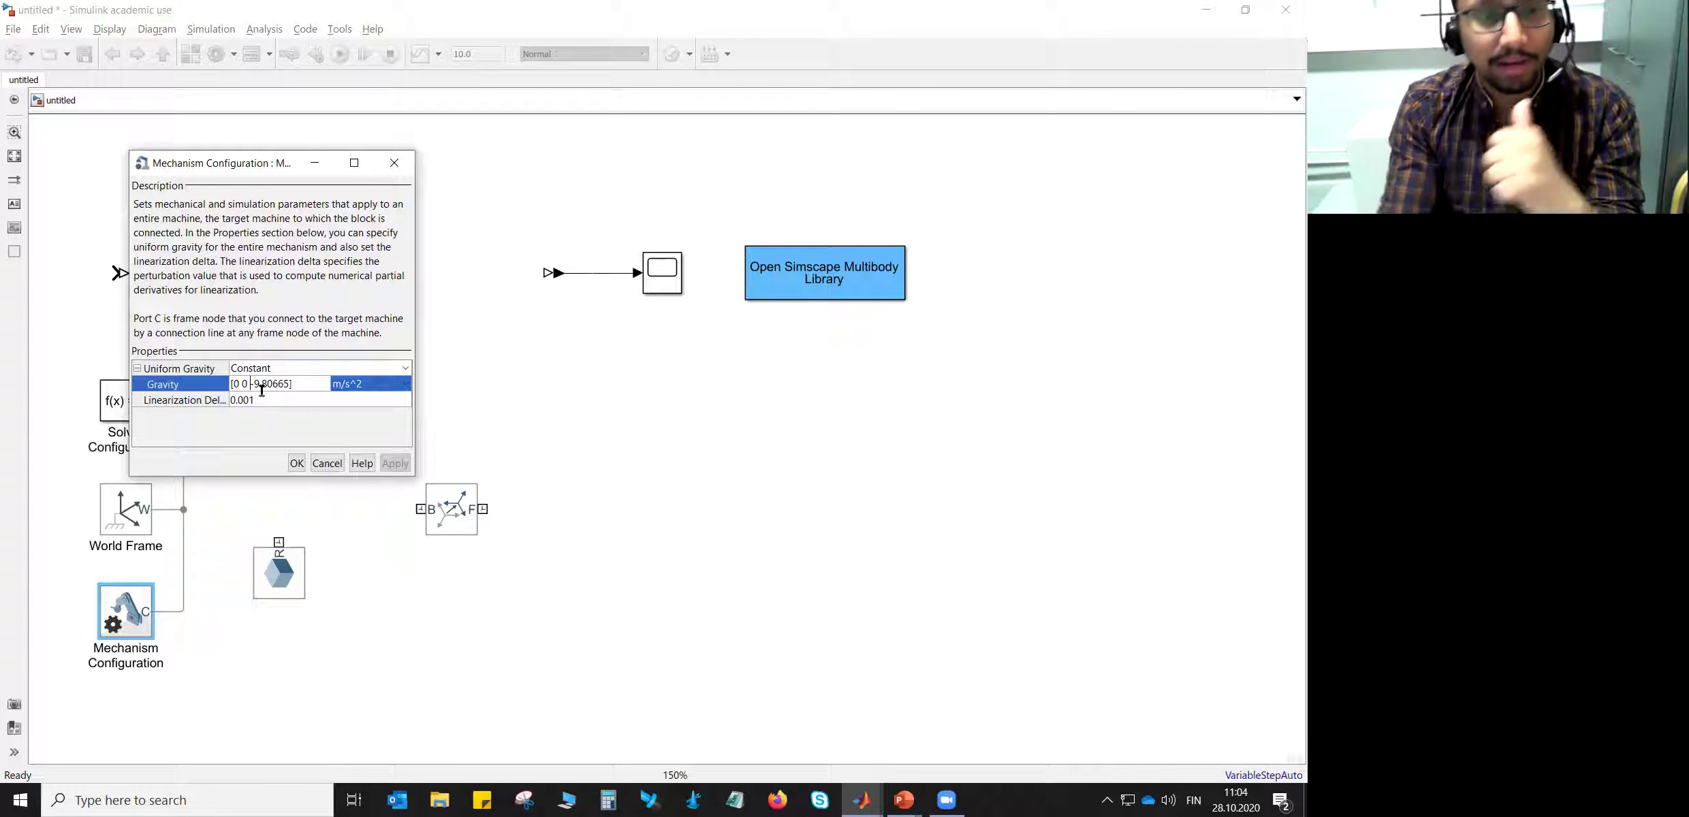
key(BackSpace)
key(BackSpace)
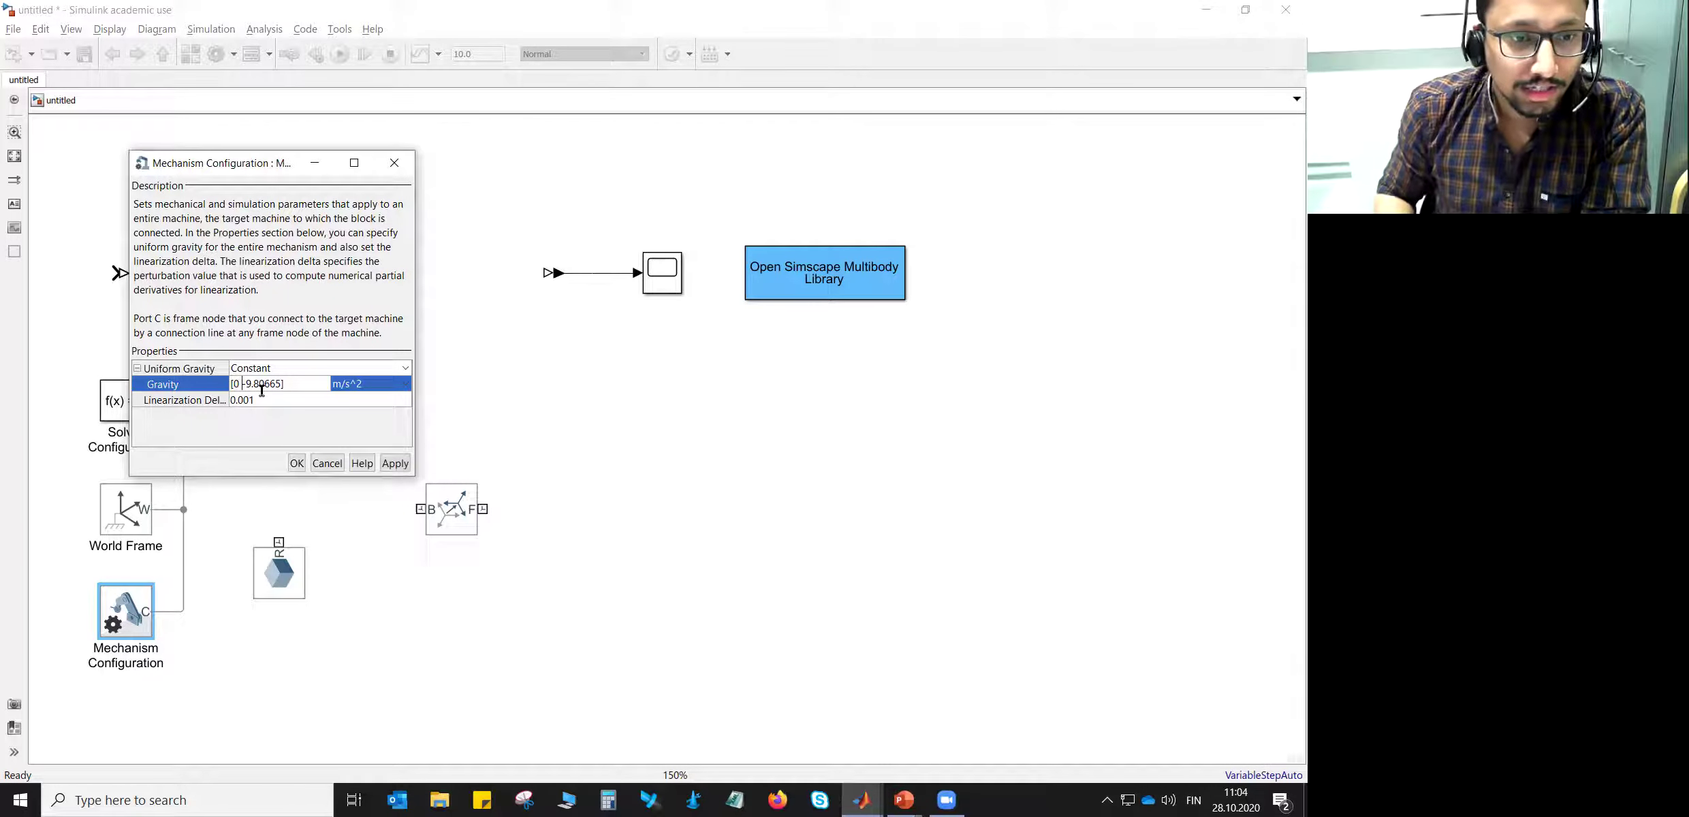
text(0)
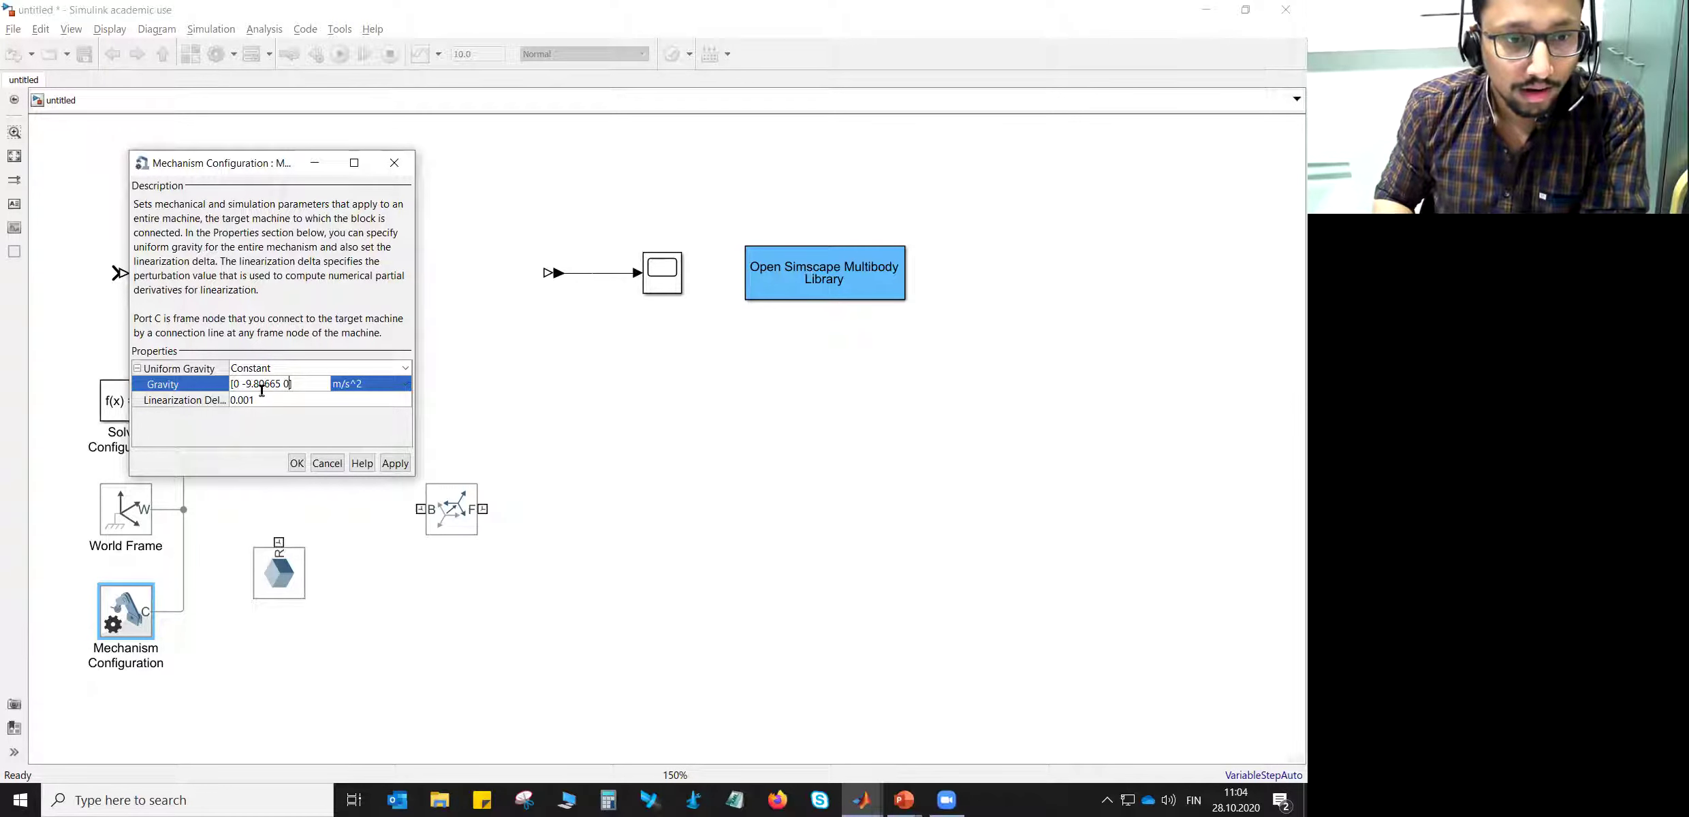
click(297, 463)
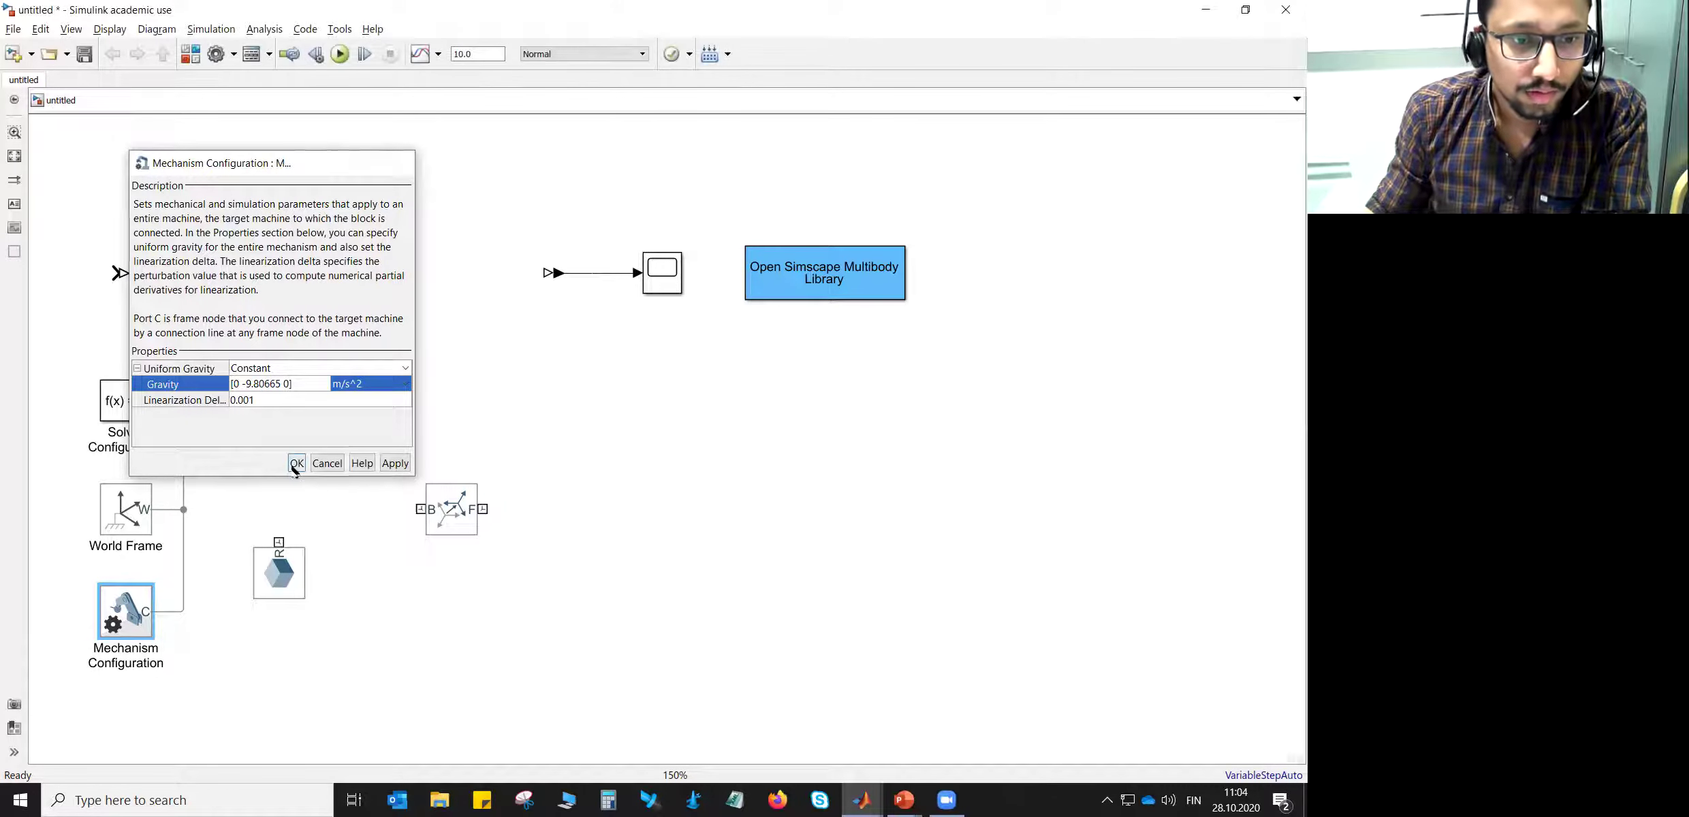
- Turn off the hiding of automatic names so that all blocks show their labels
click(109, 29)
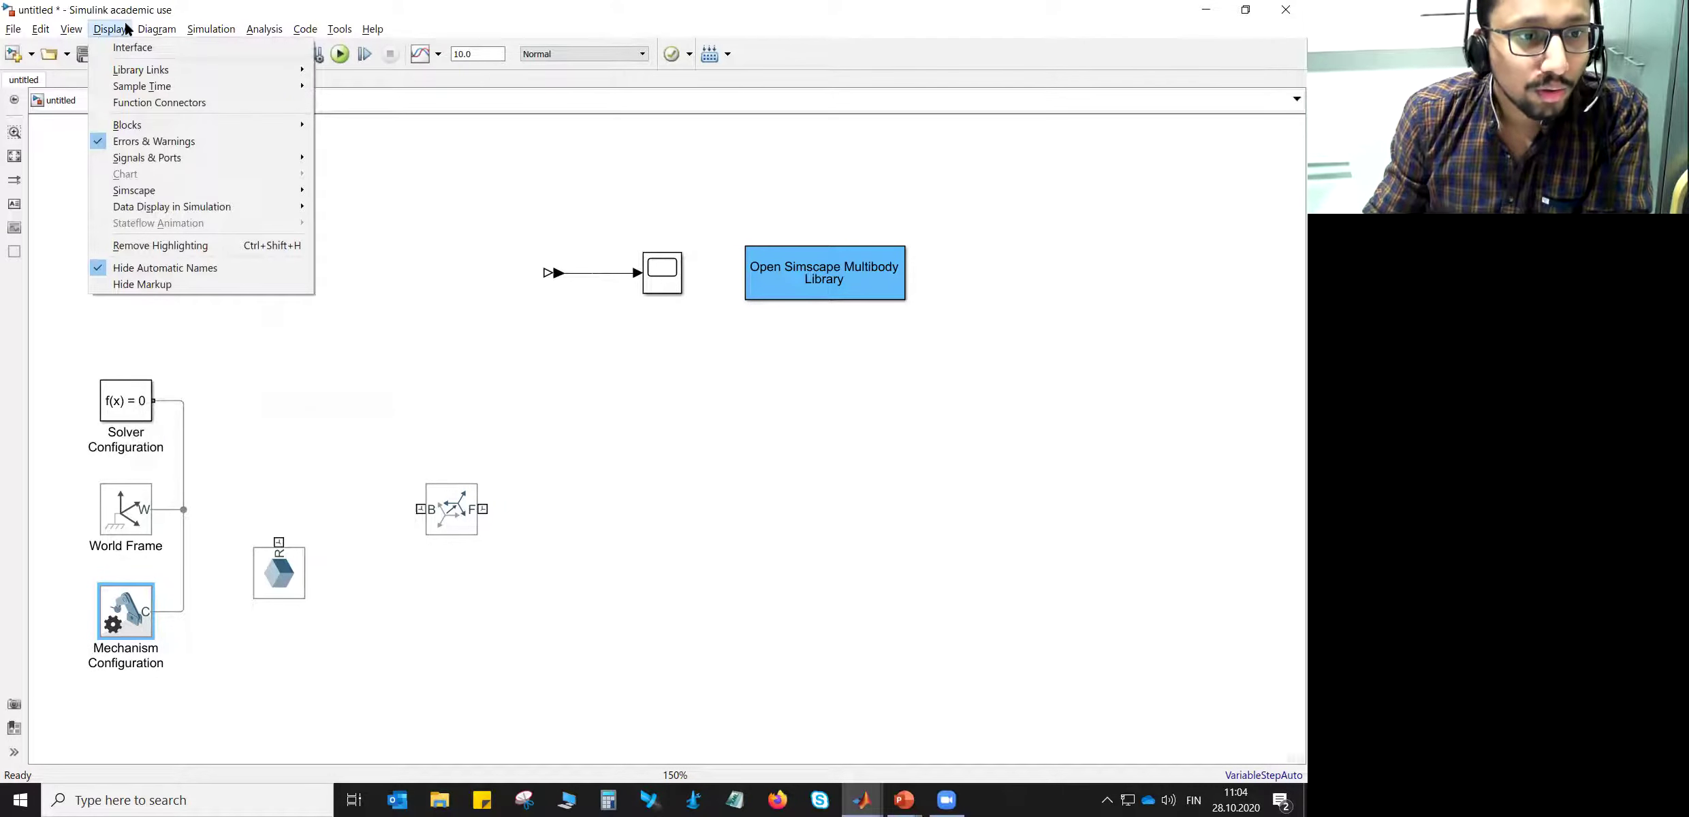
click(120, 268)
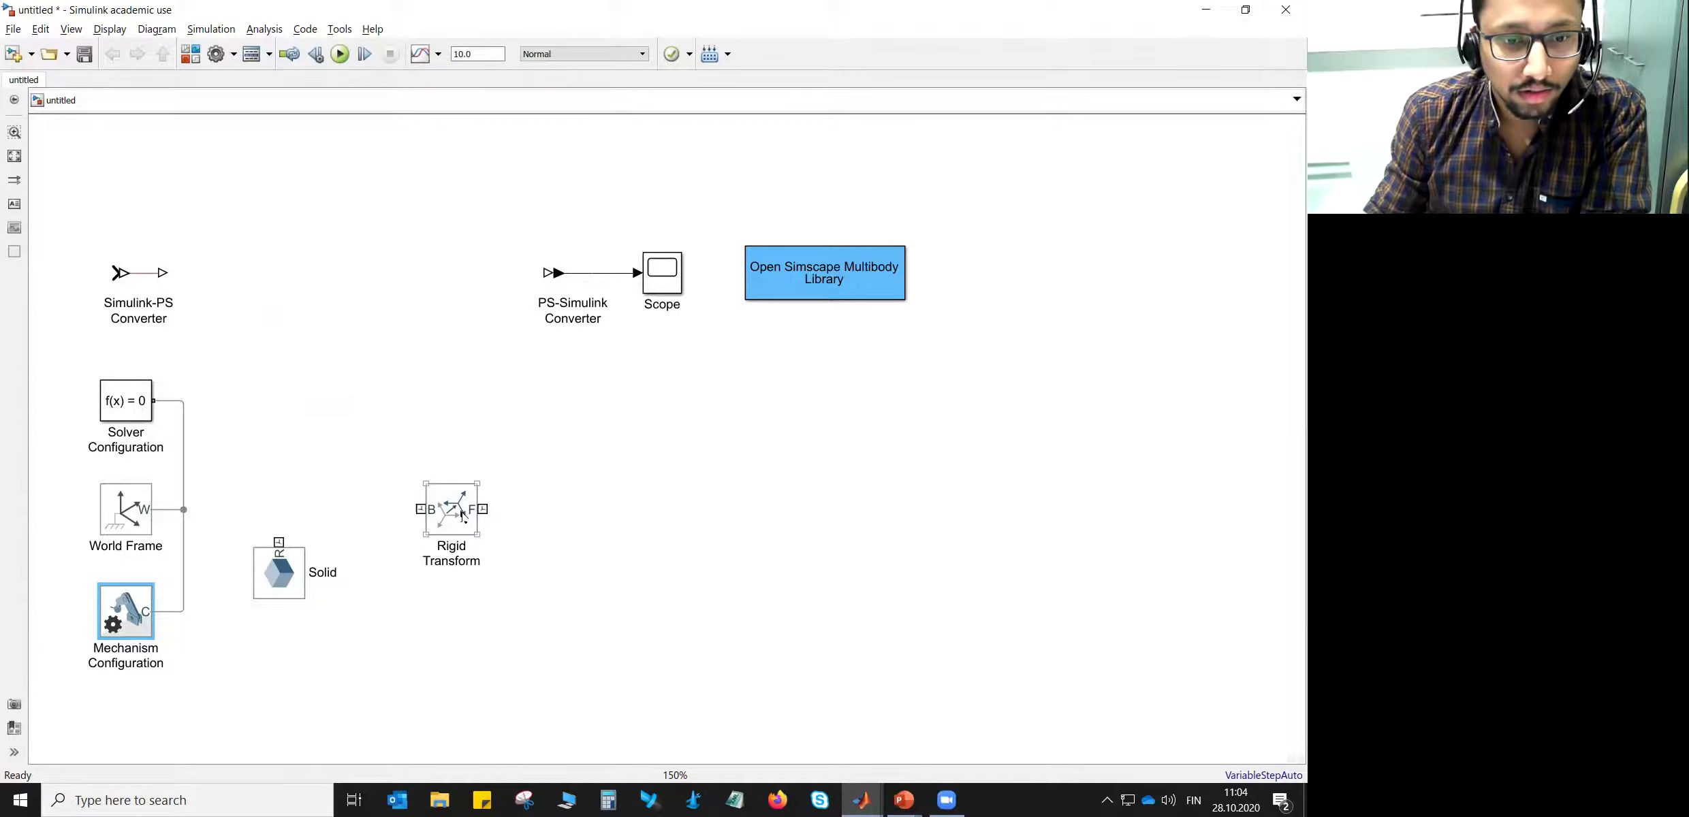
- Place the Rigid Transform between the two converters, and move that whole row with the Scope and library link well above the configuration blocks
drag(462, 516, 403, 279)
drag(73, 205, 912, 439)
scroll(773, 426, up, 3)
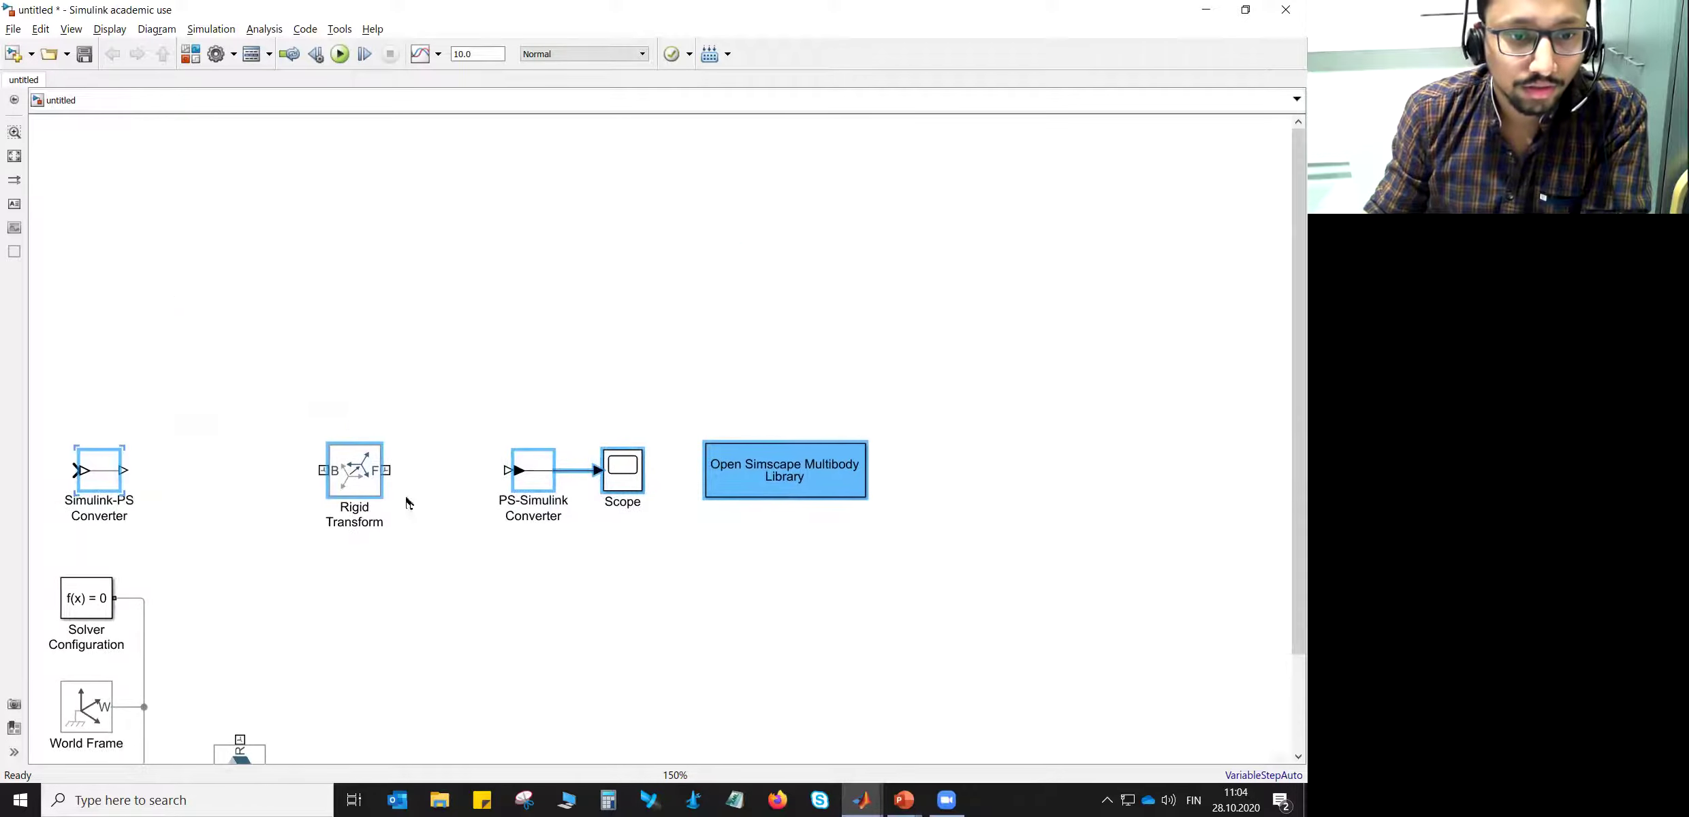
drag(351, 474, 390, 156)
drag(436, 470, 460, 385)
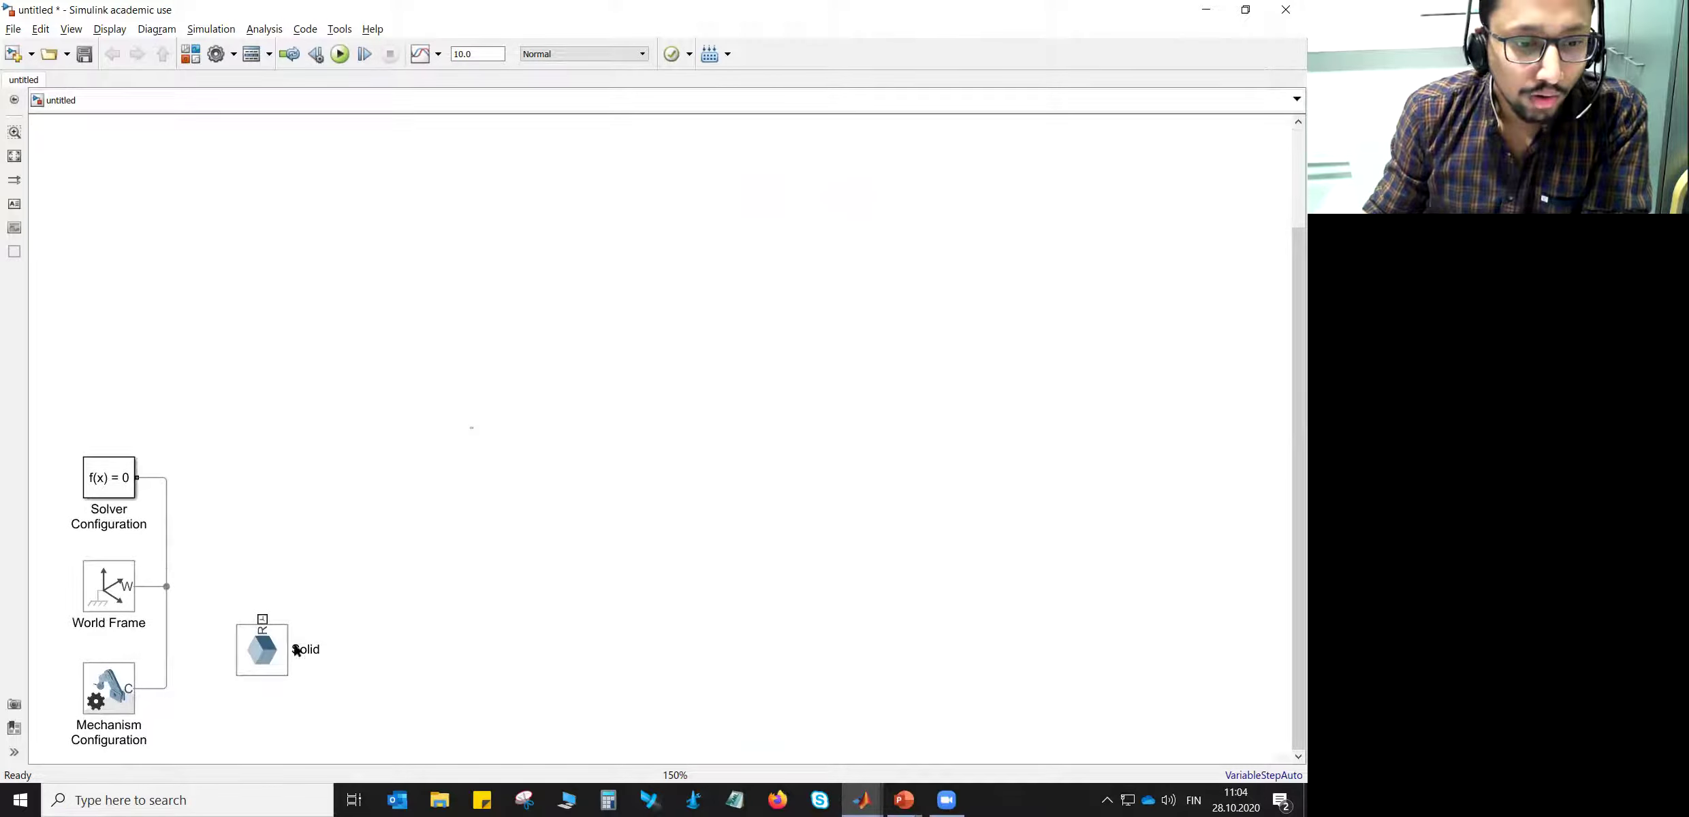
- Move the Solid block level with the World Frame and rename it "Body-1 (Cylinder)" on two lines
drag(286, 657, 373, 587)
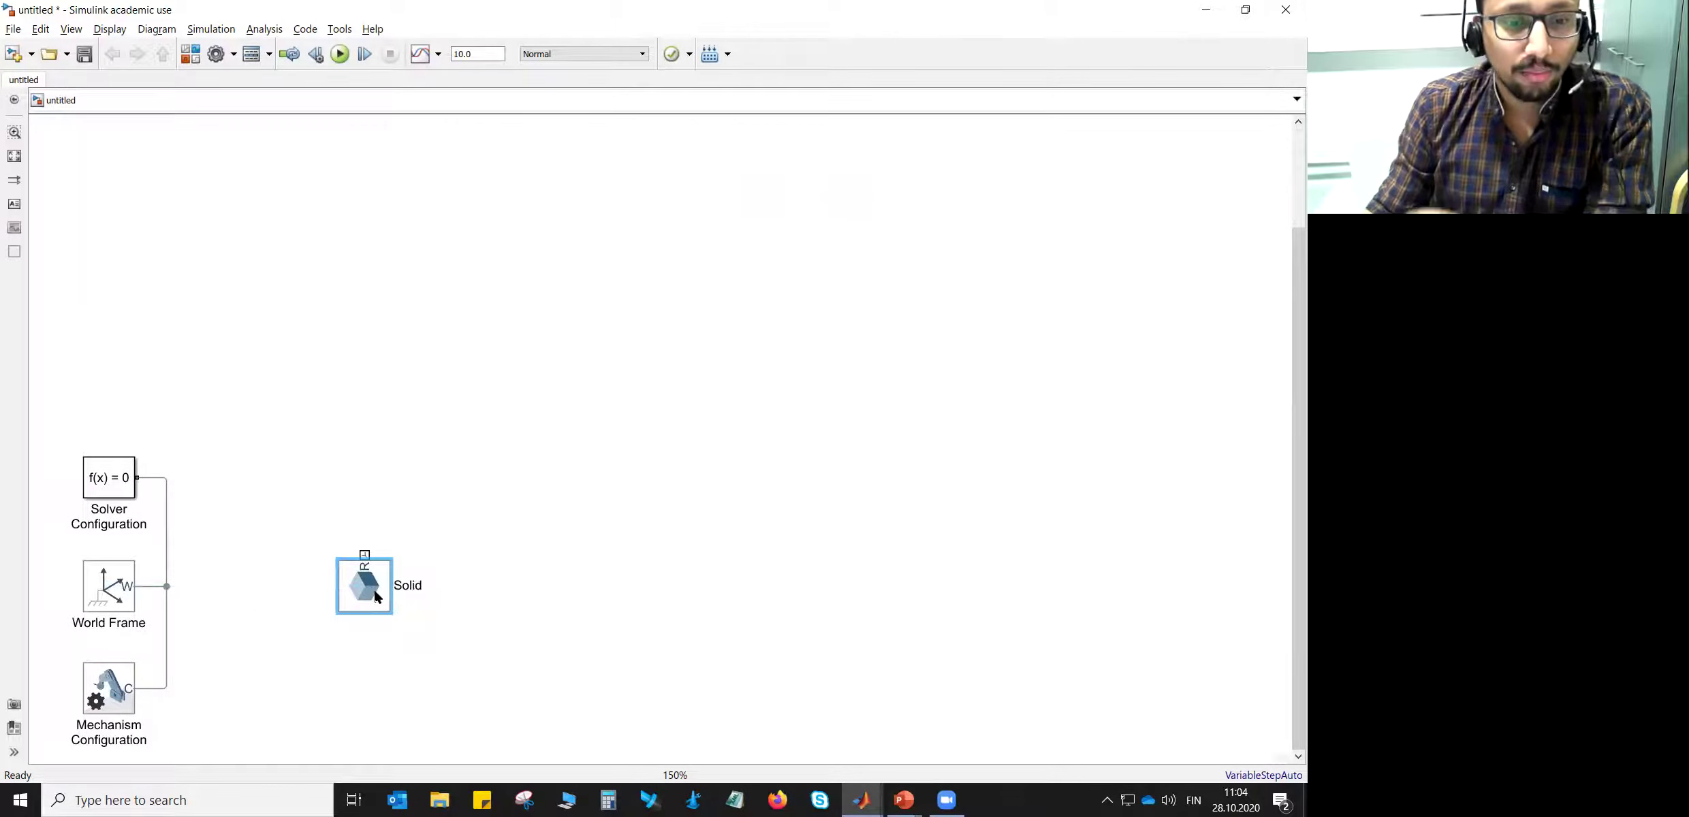
double_click(407, 578)
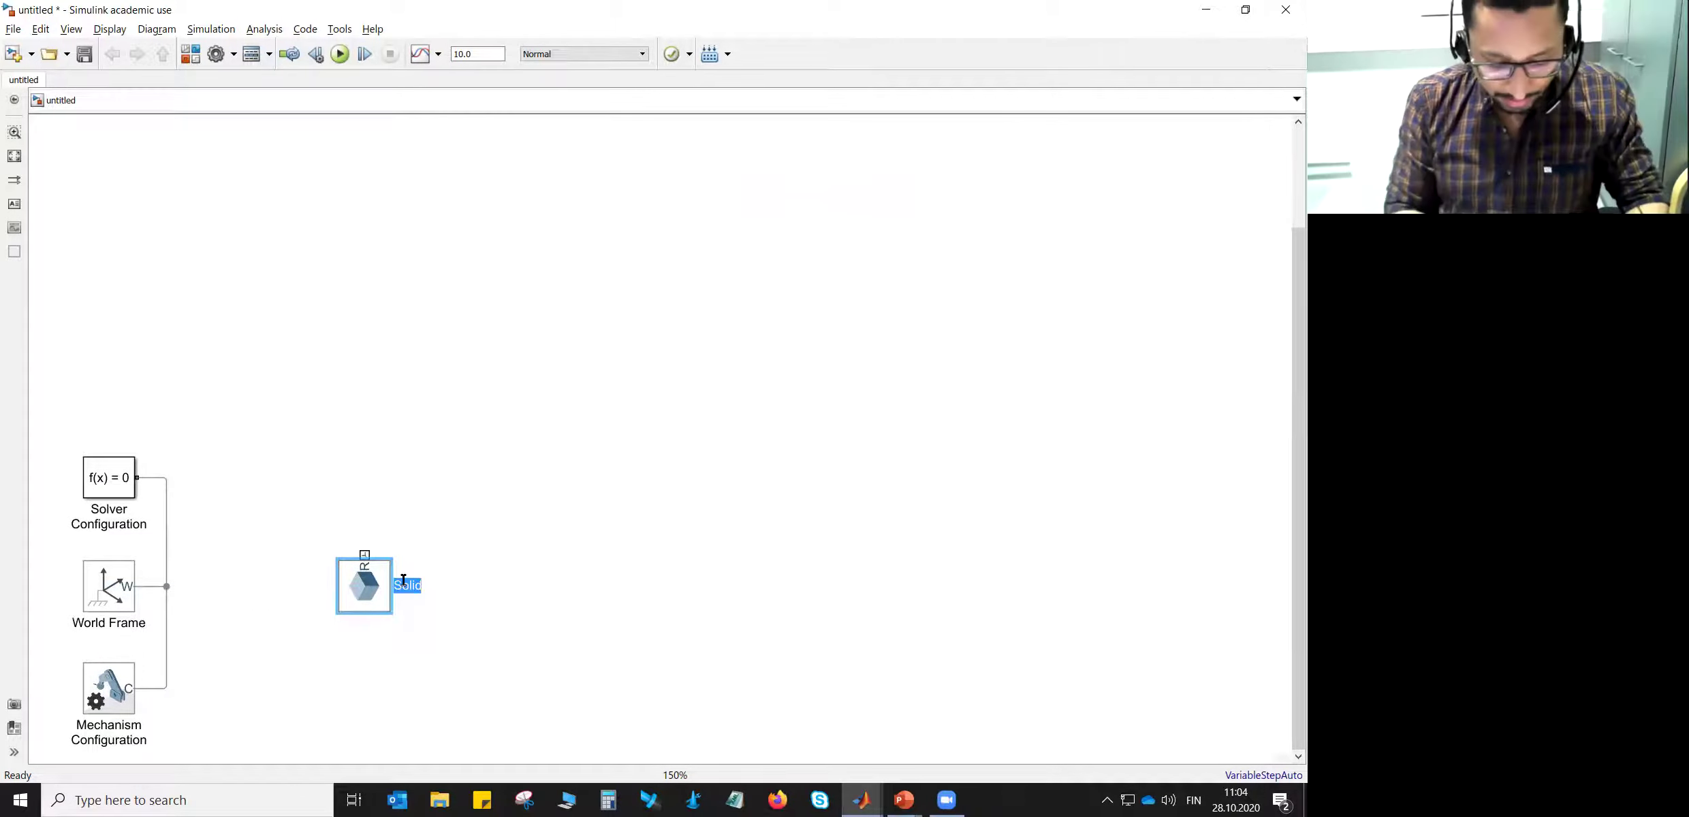
text(Body-1)
key(Return)
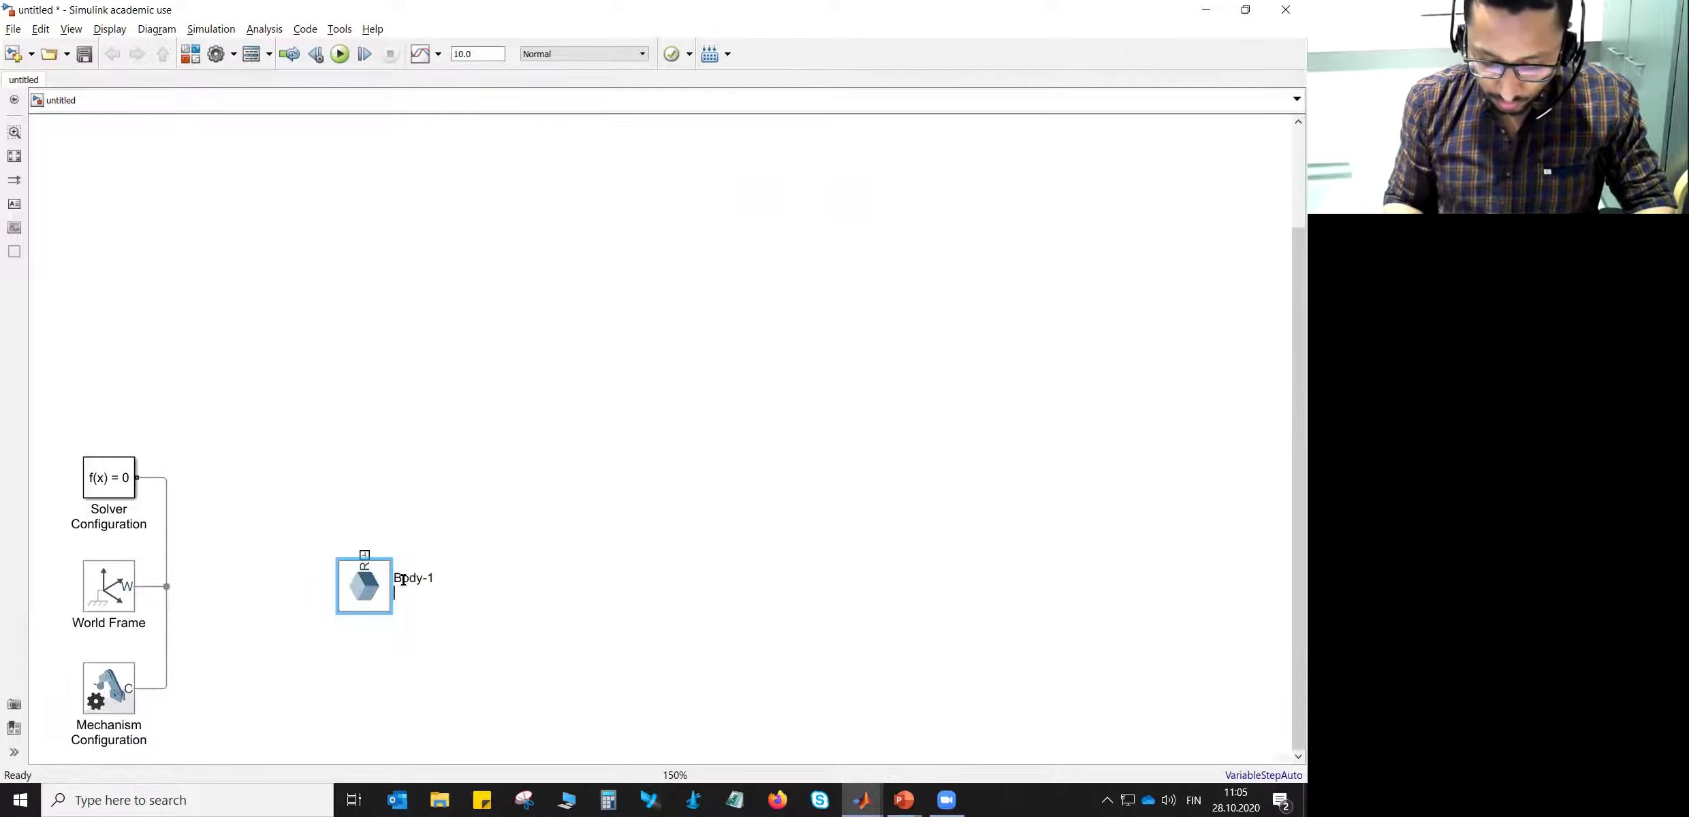
text(()Cylinder)
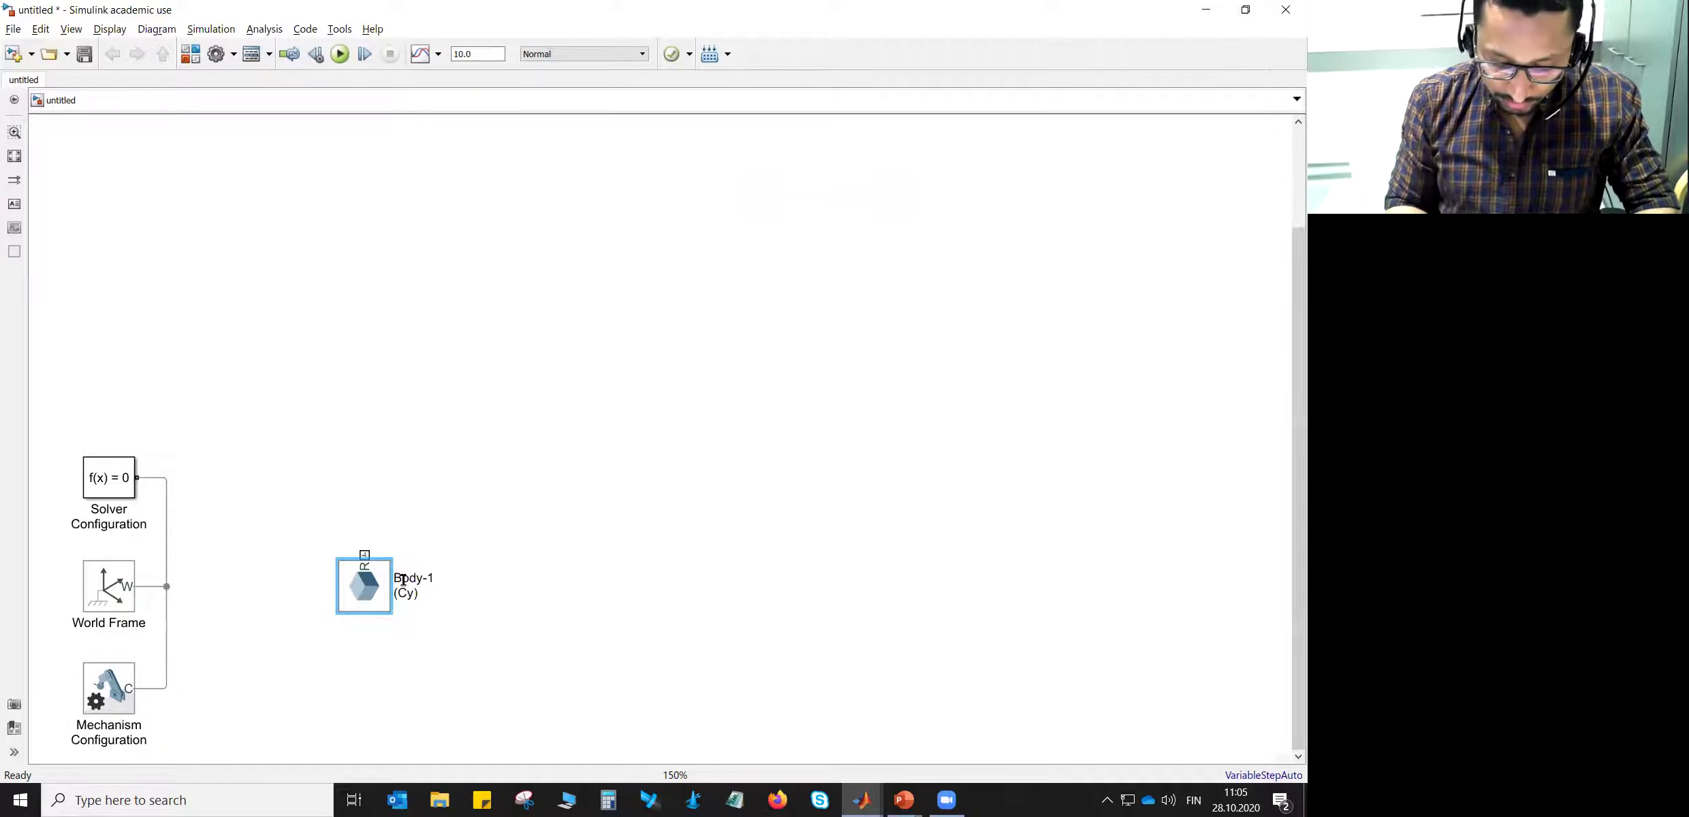
- Make Body-1 a cylinder with radius 0.04 m and length 0.40 m, and update its preview in isometric view
double_click(353, 577)
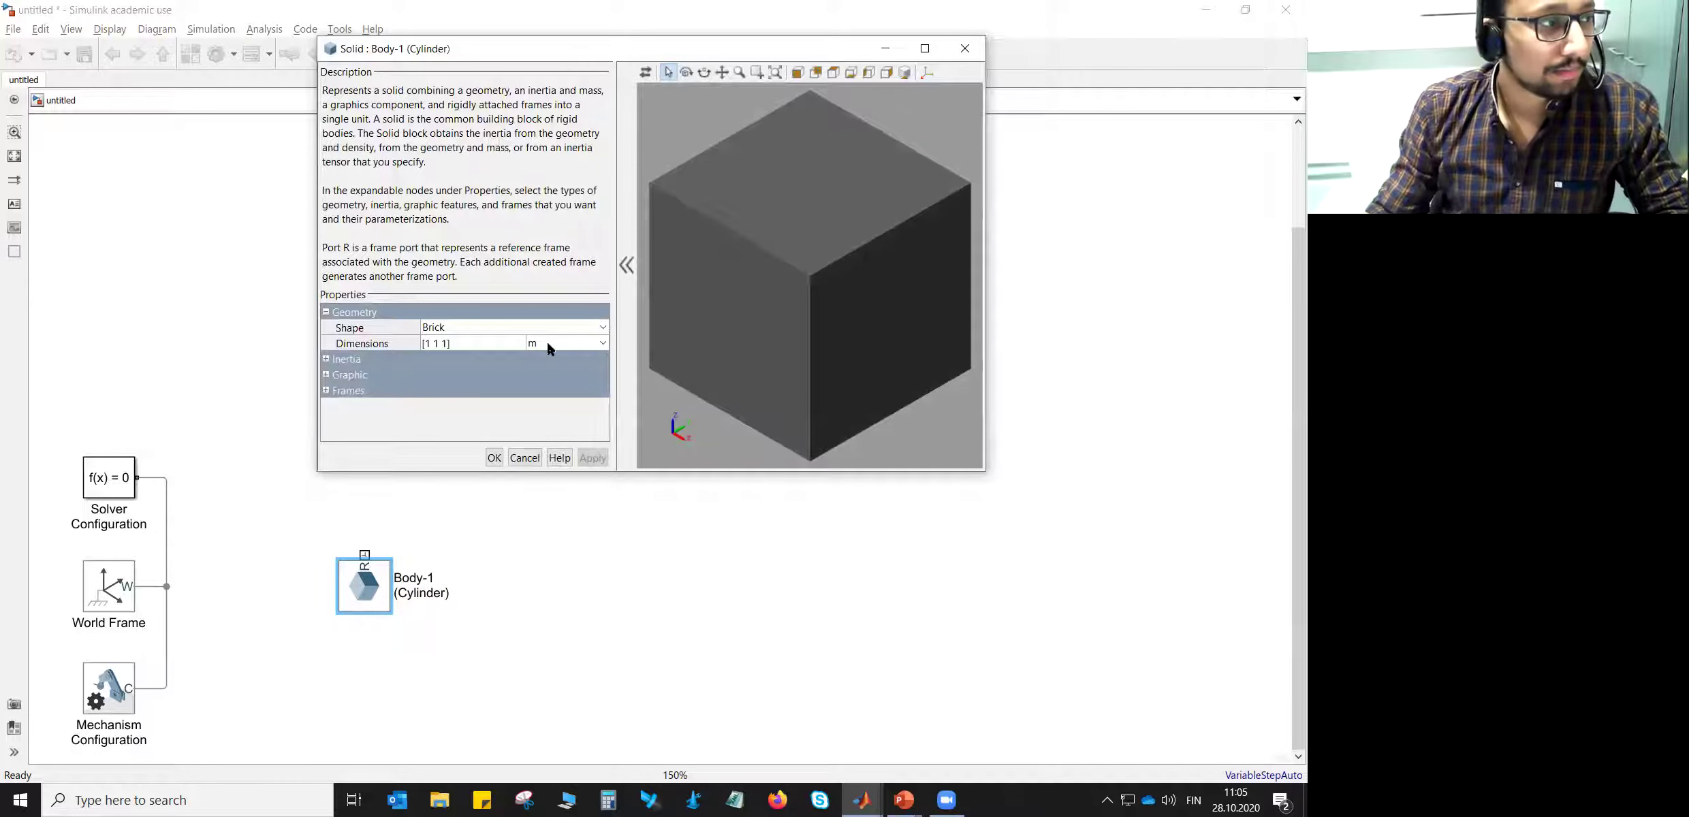
click(442, 327)
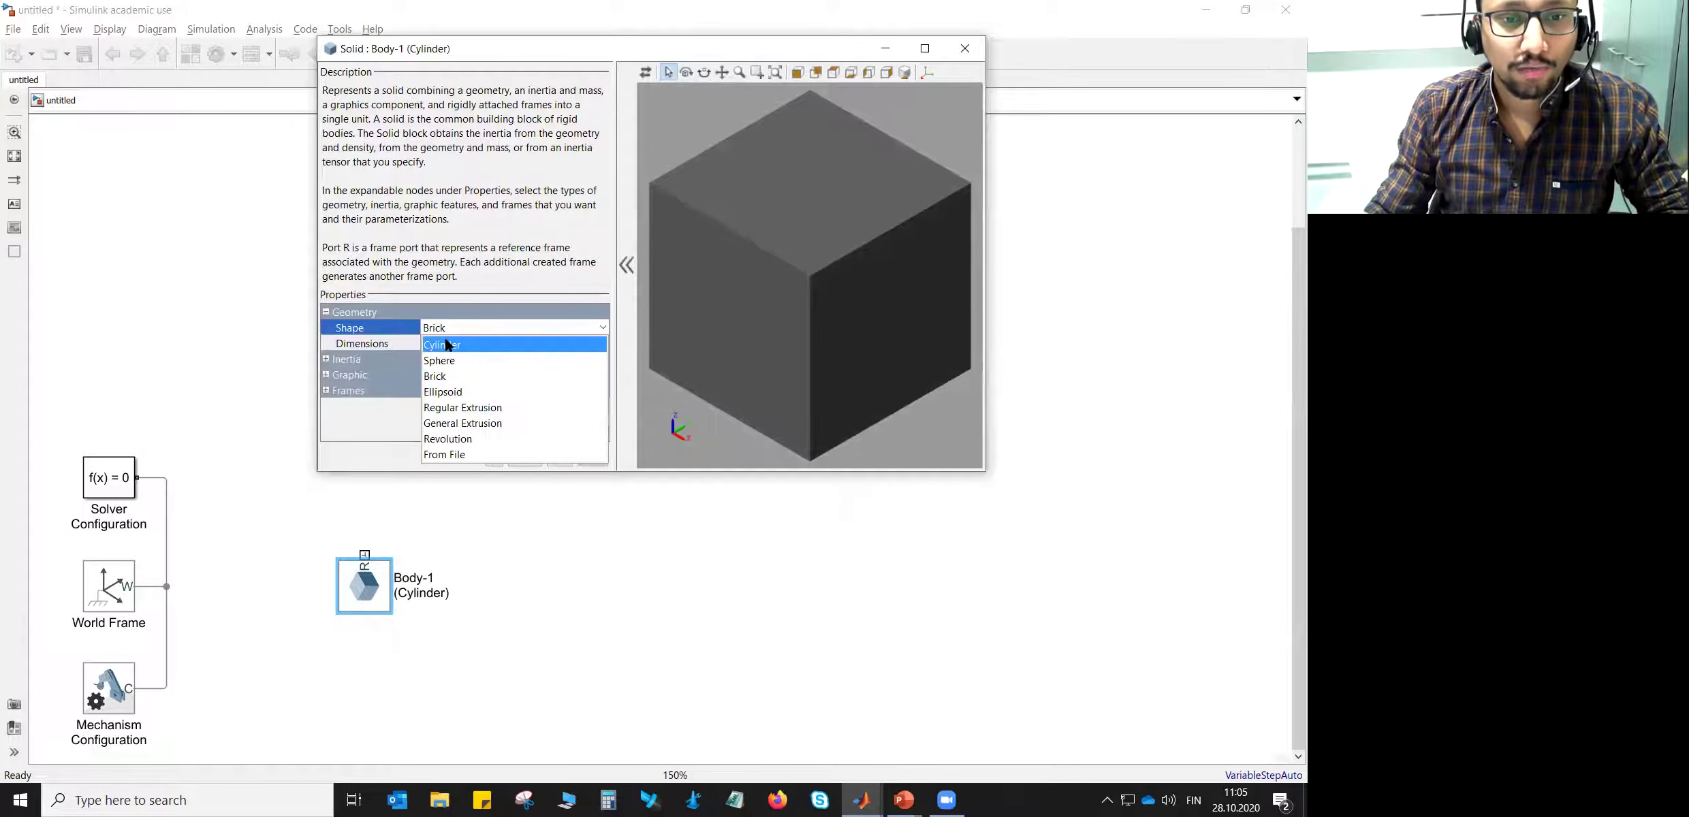
click(439, 341)
click(432, 342)
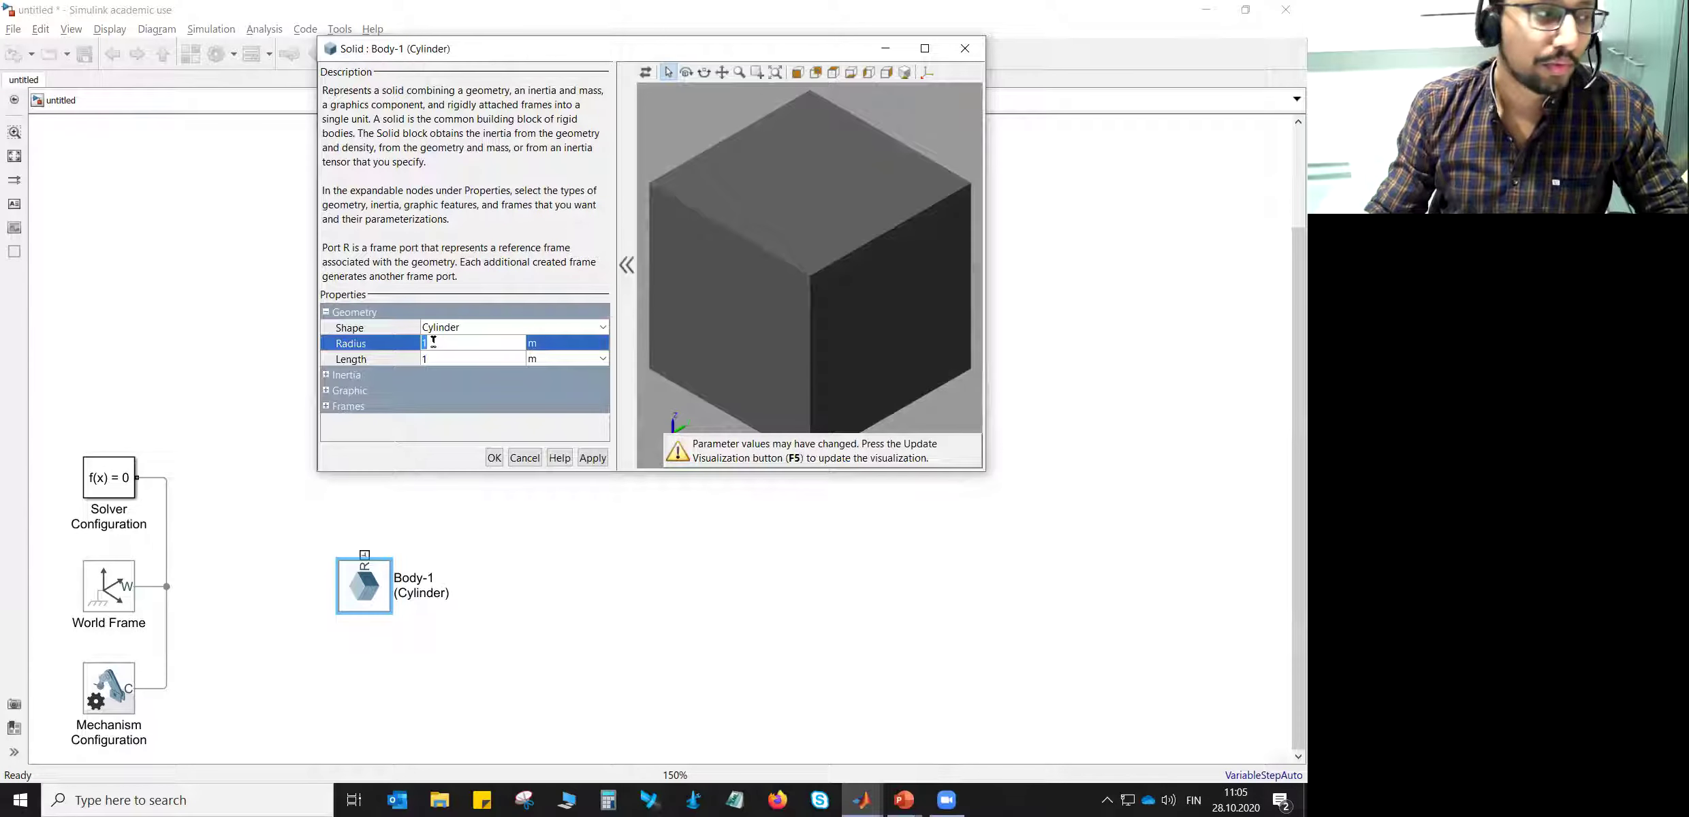
text(0)
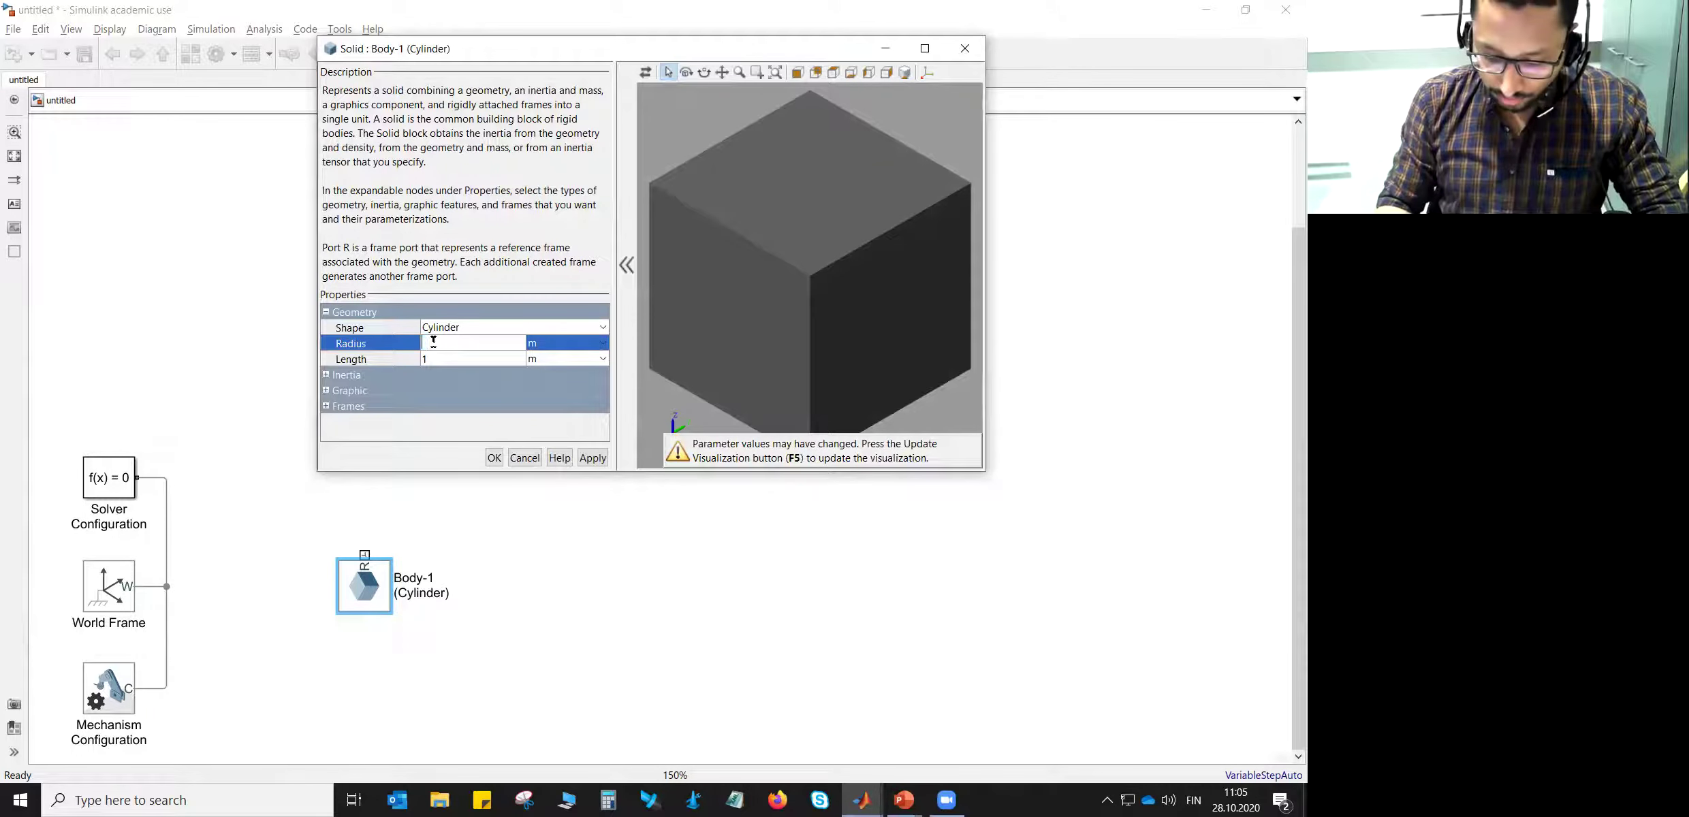
text(.04)
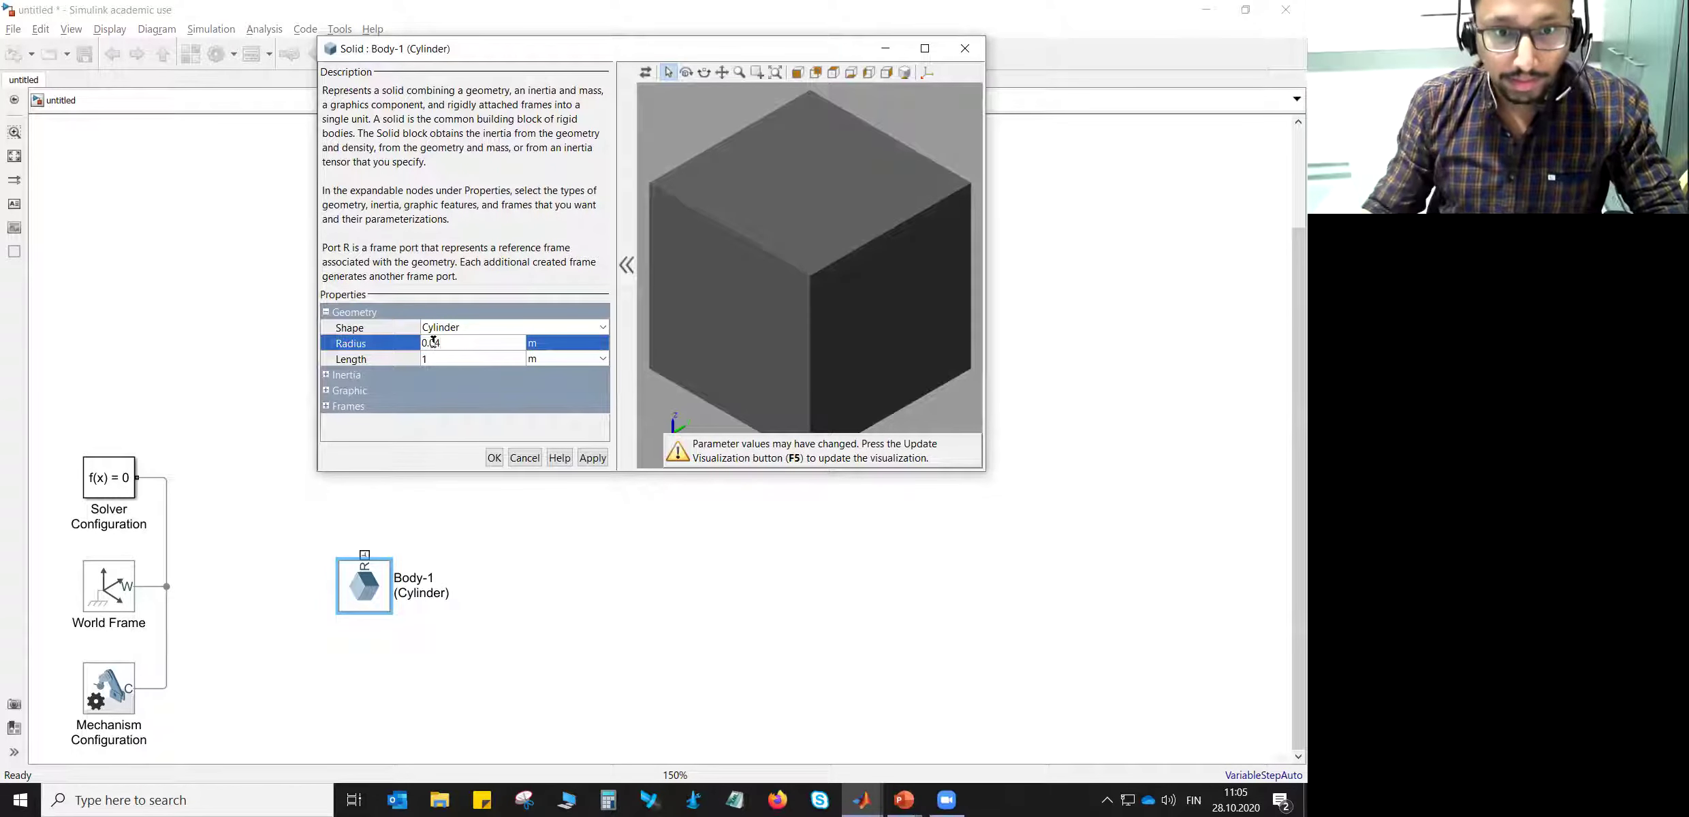
click(452, 358)
key(BackSpace)
text(0.40)
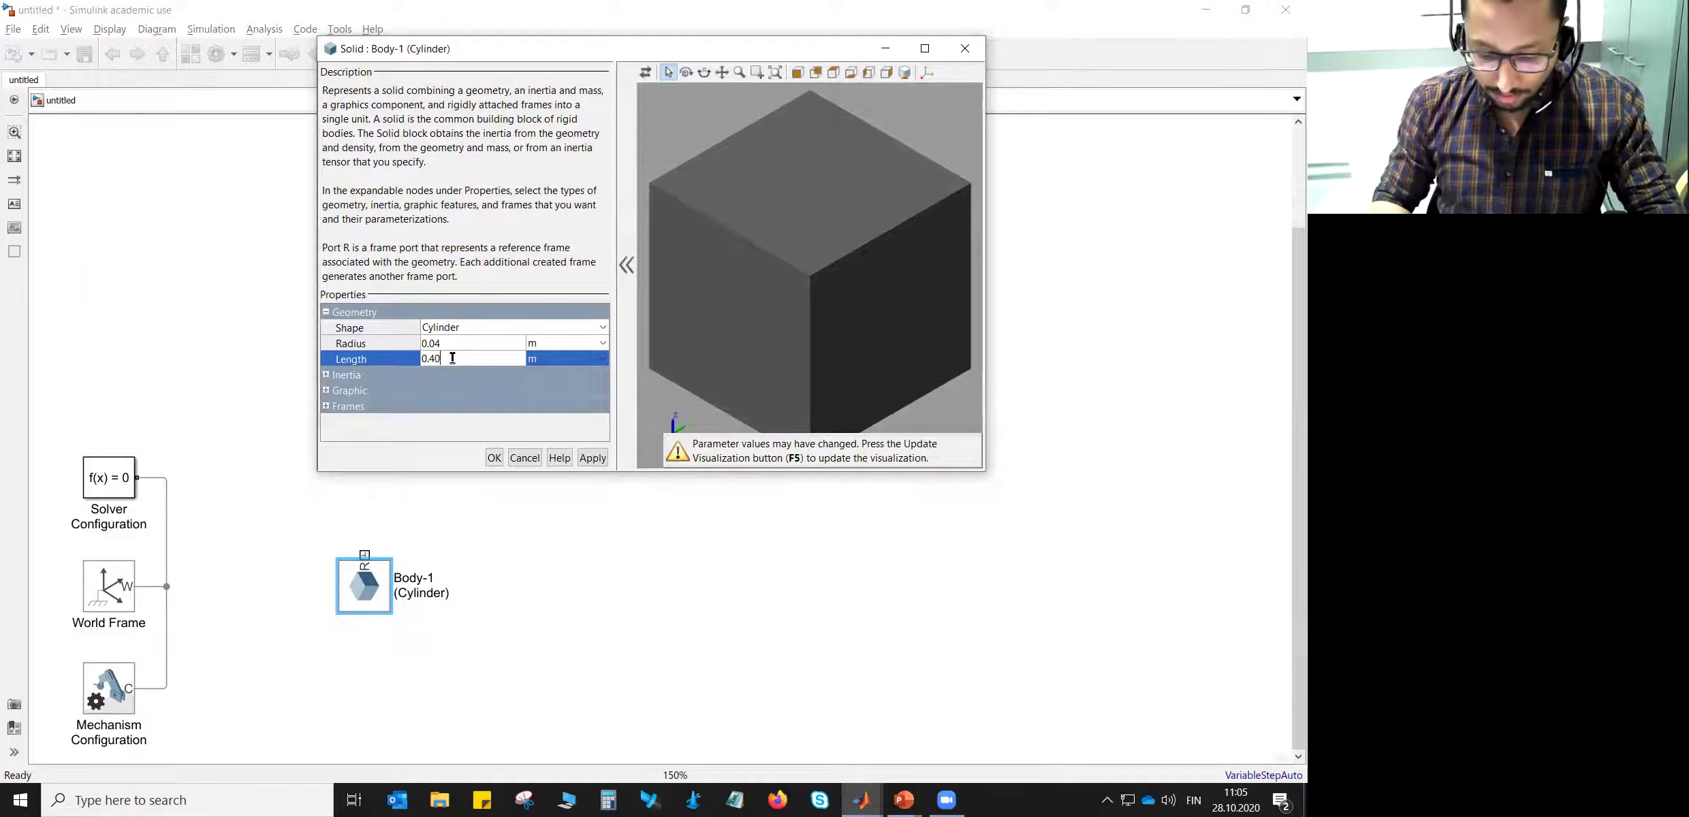
key(Return)
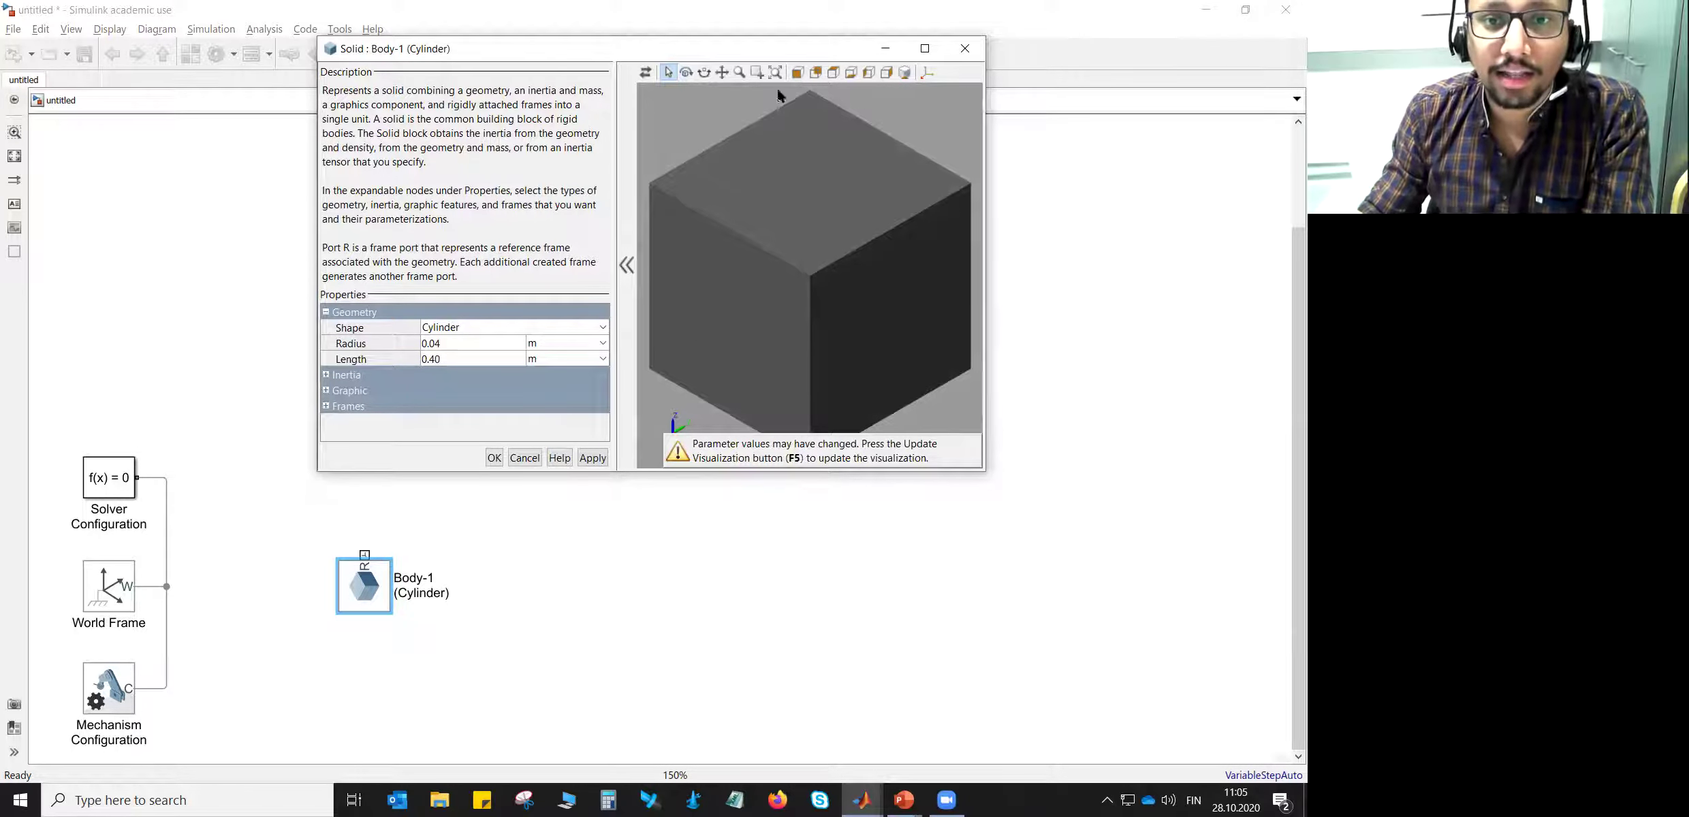
click(646, 74)
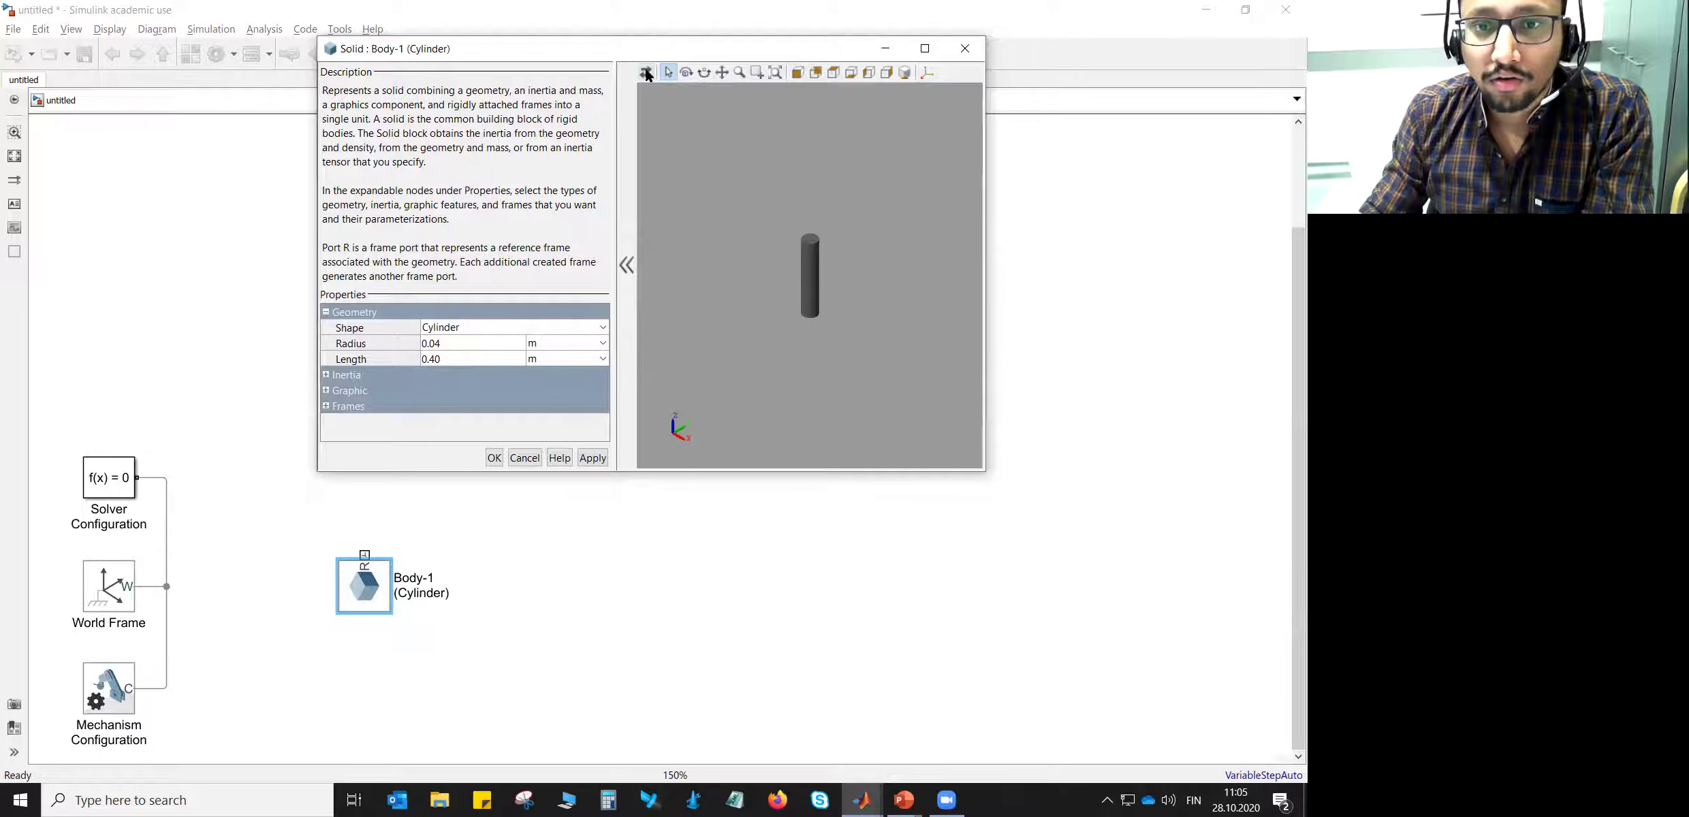
click(898, 73)
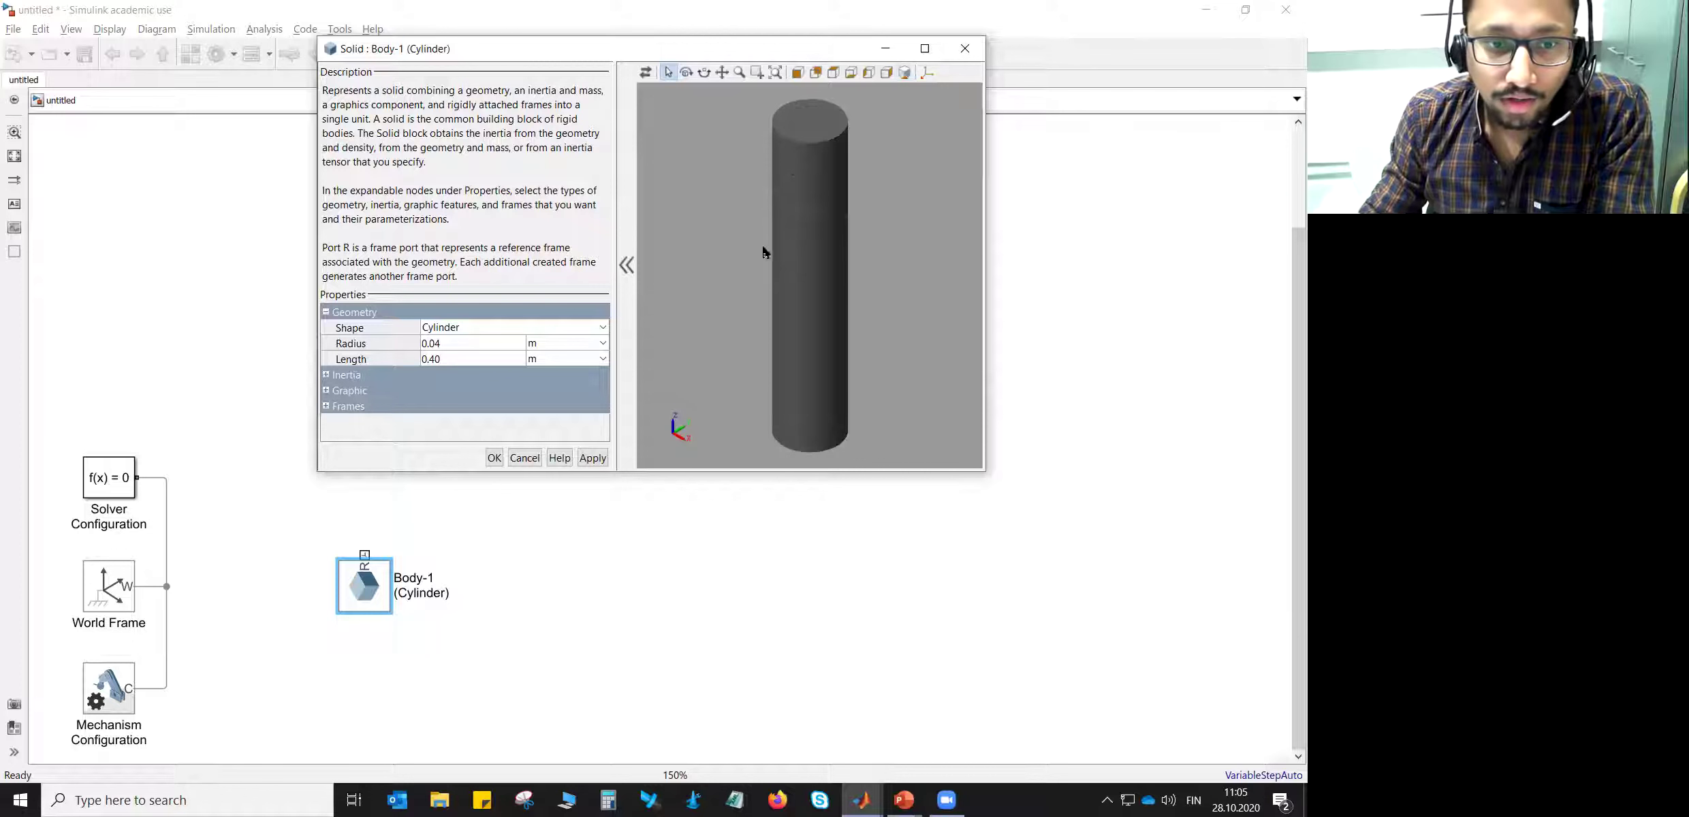
- Set the cylinder's density to 7800 kg/m^3 and display its derived mass and inertia values
click(326, 375)
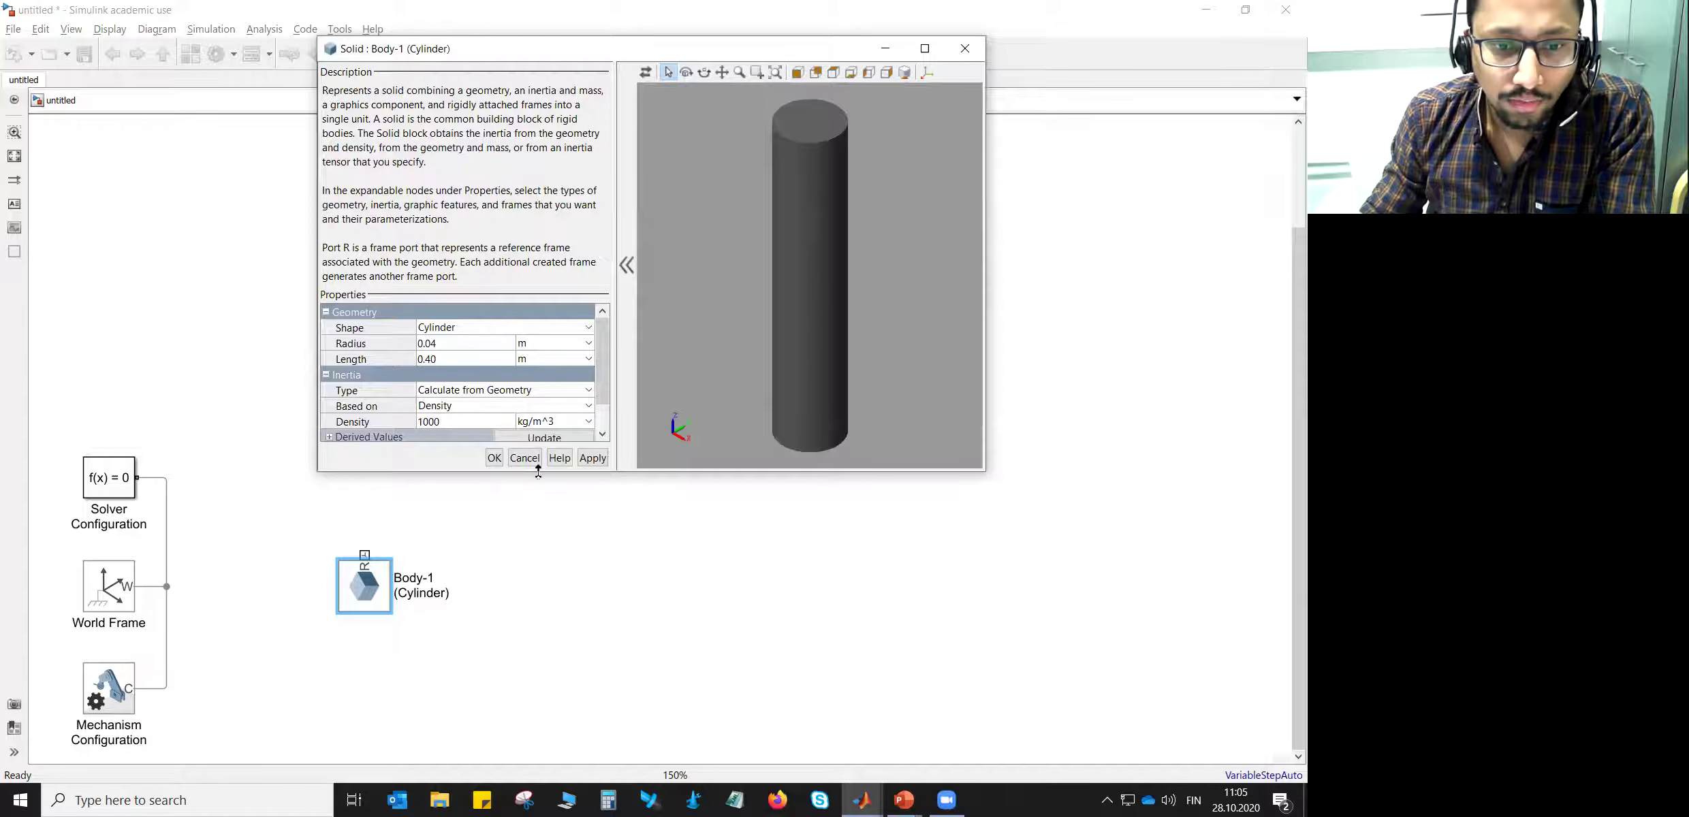
drag(538, 471, 538, 607)
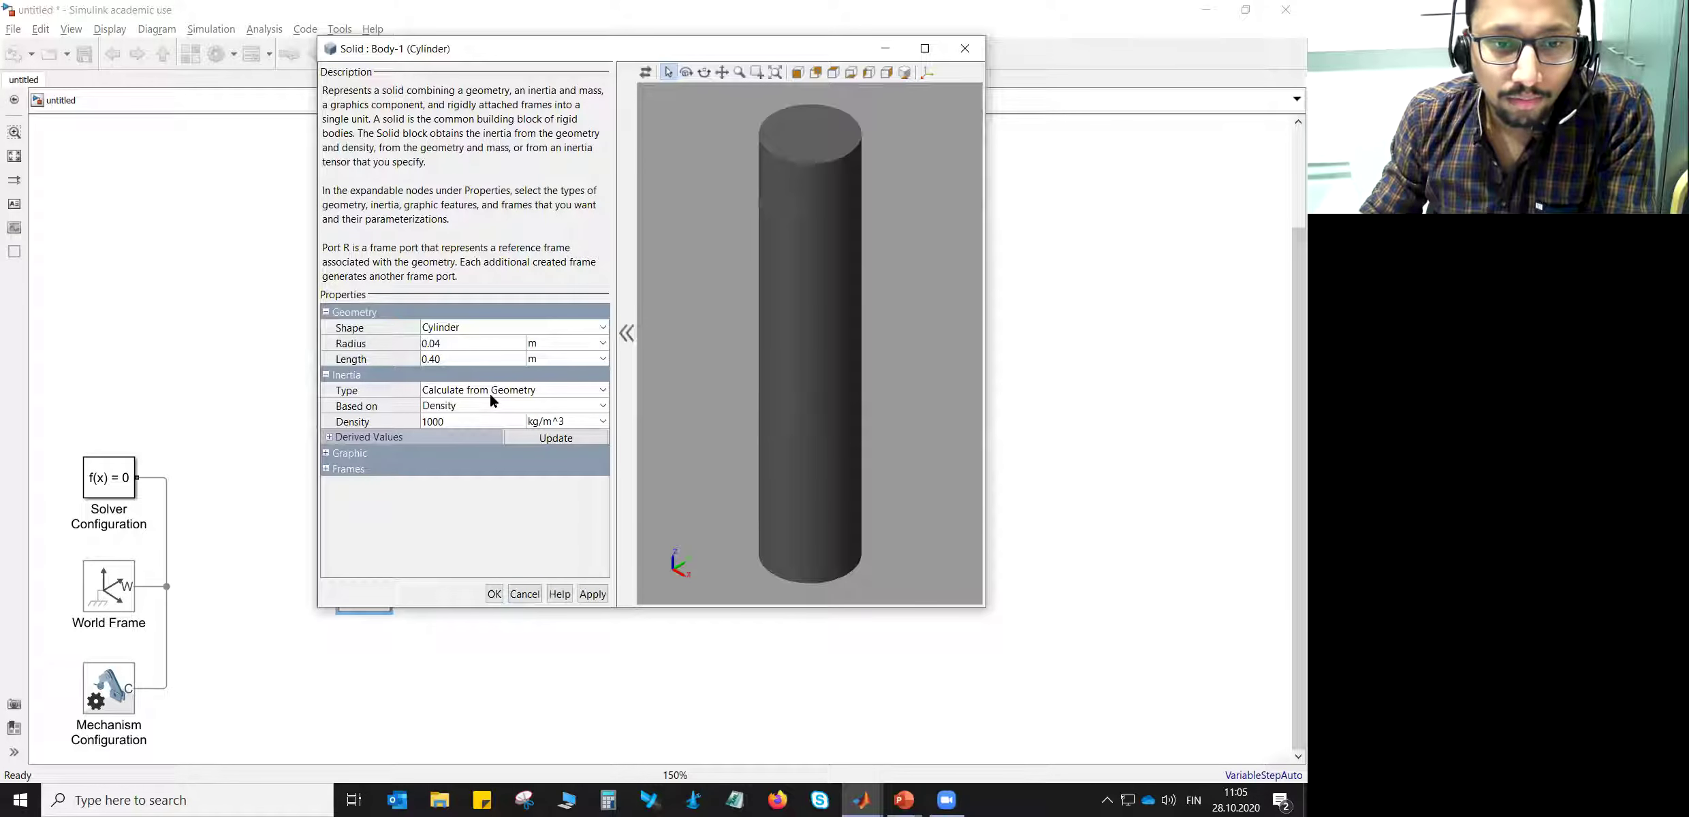
click(461, 420)
text(7800)
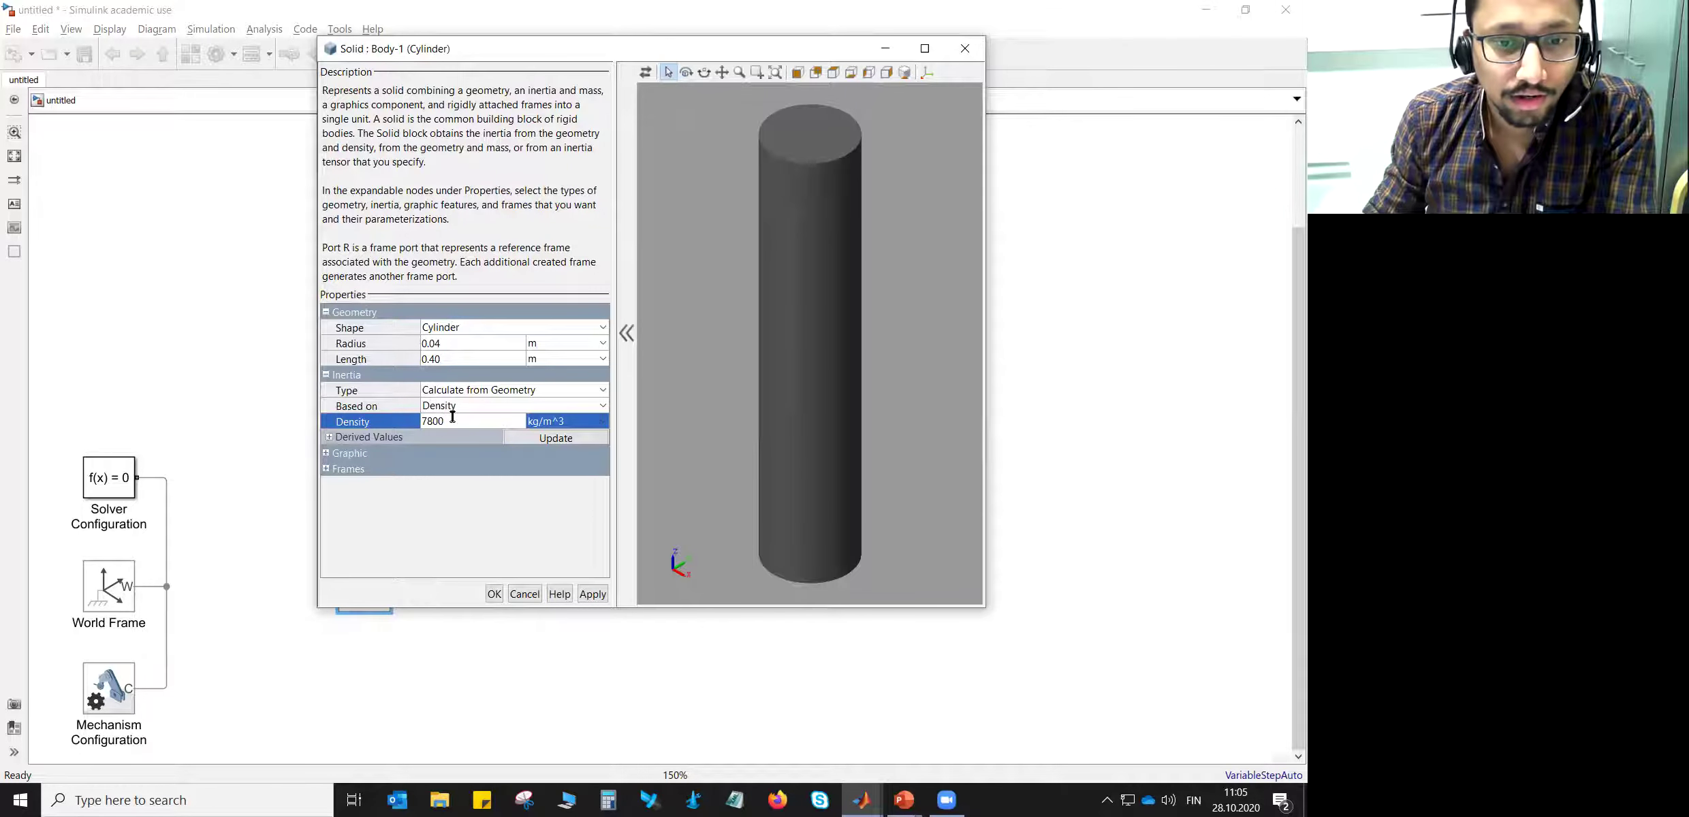
click(330, 437)
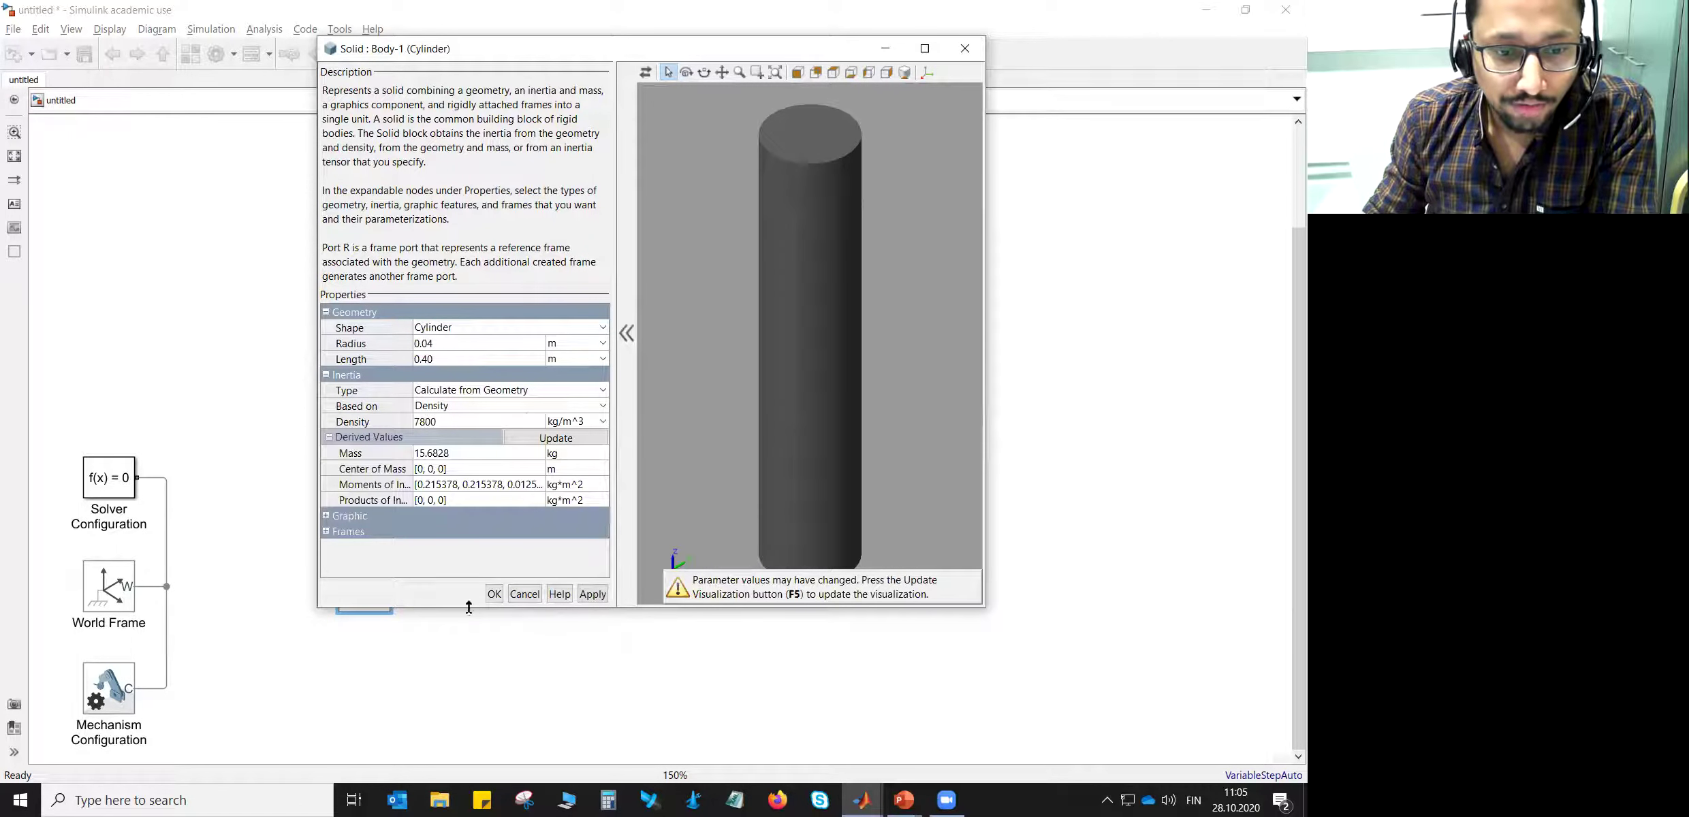
drag(470, 608, 462, 725)
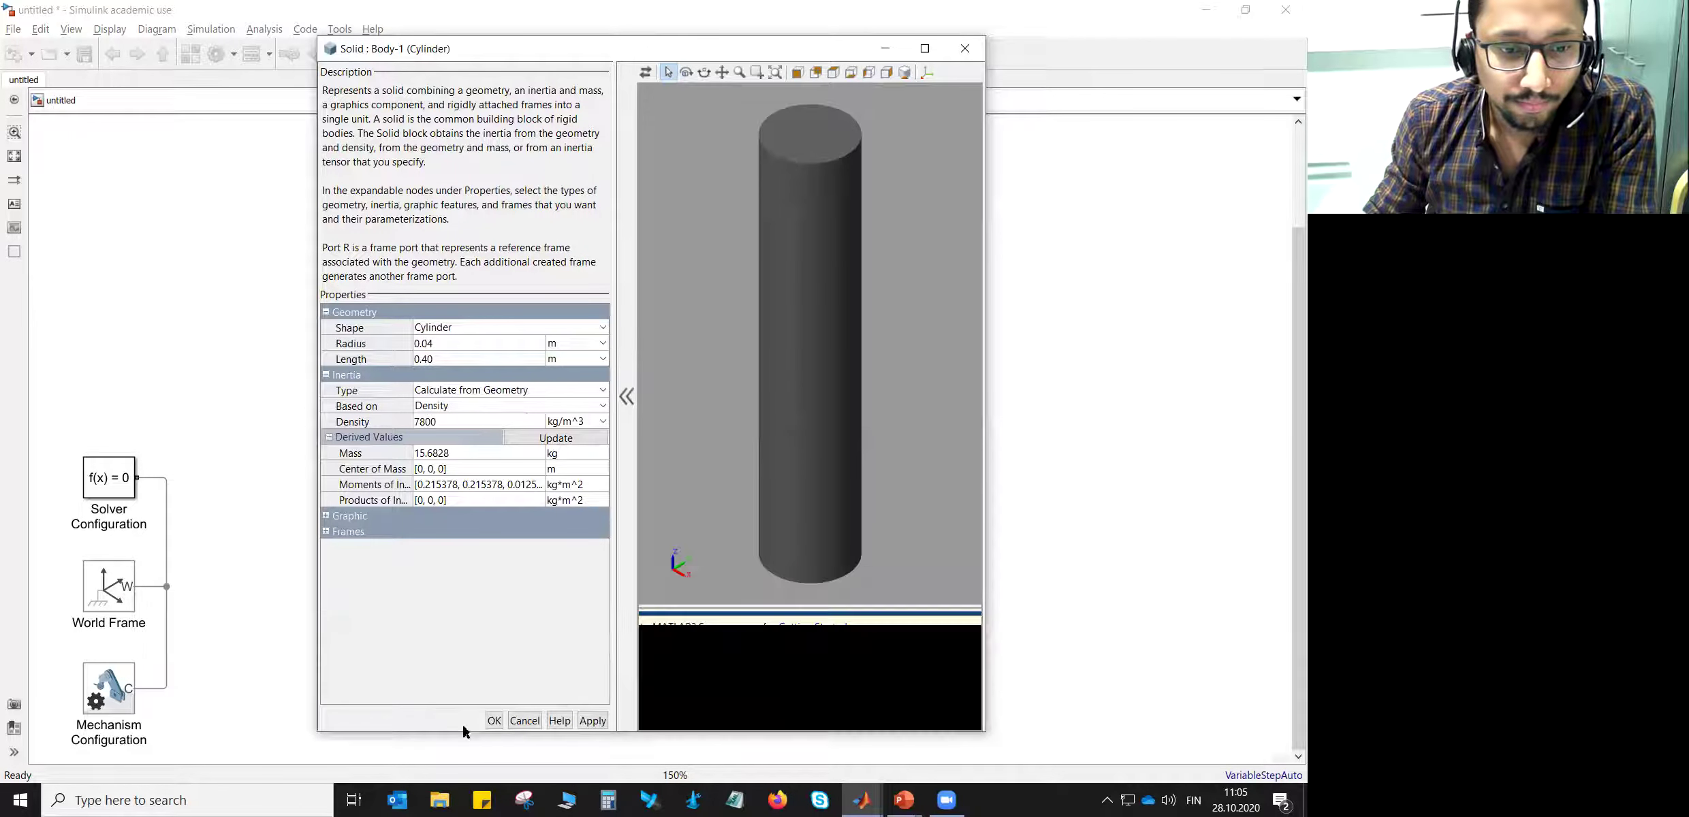
- Set the cylinder's graphic color to [0.9 0.5 0.5] and update the visualization
click(325, 515)
click(329, 546)
click(419, 563)
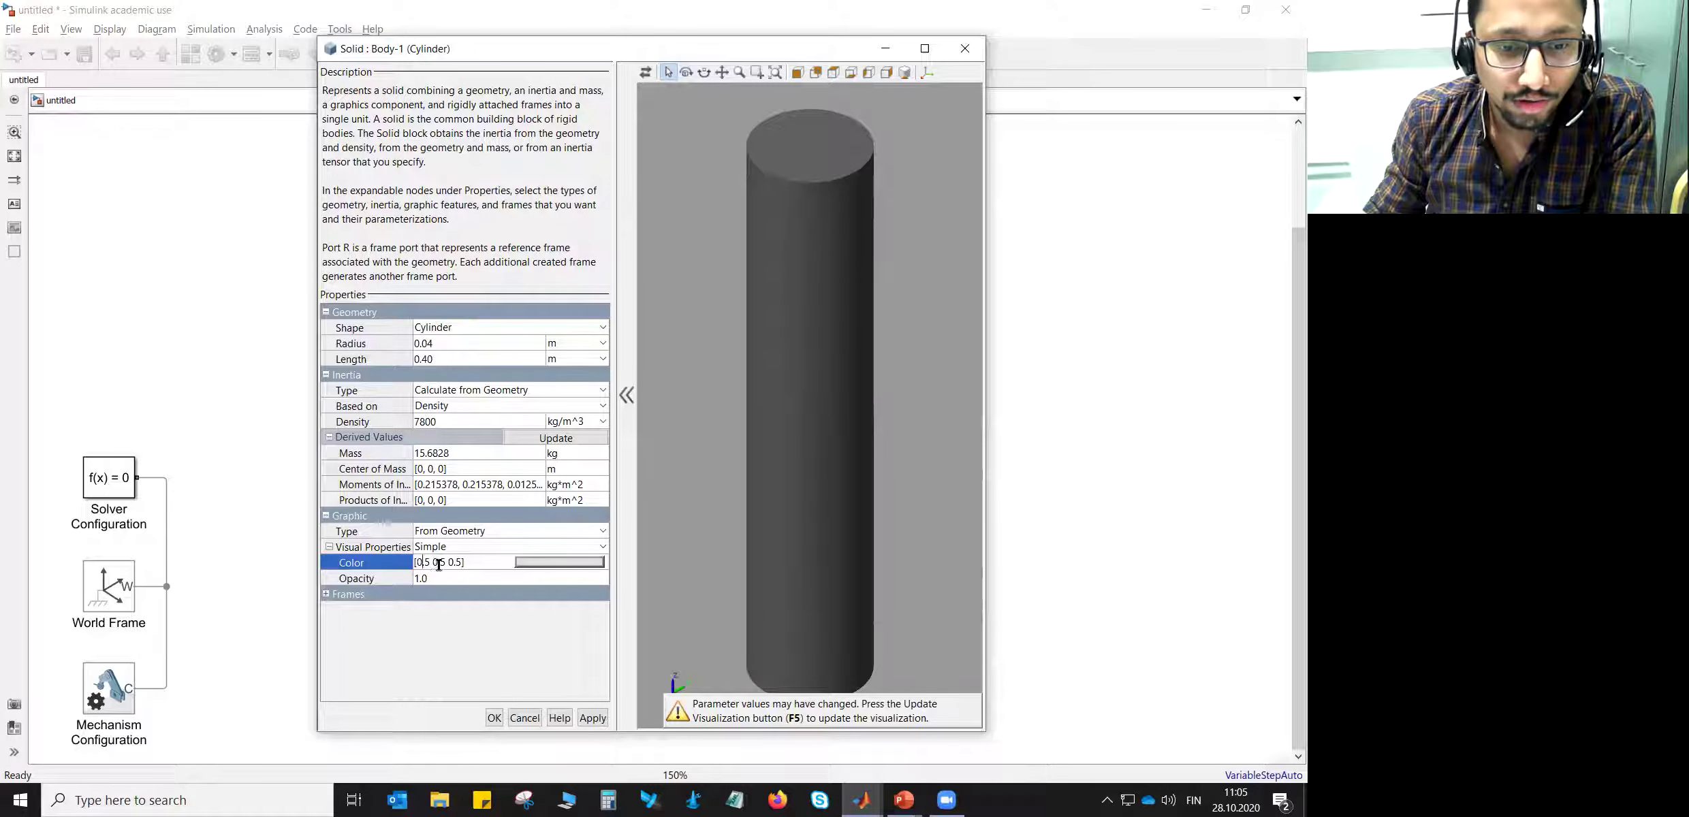
double_click(428, 561)
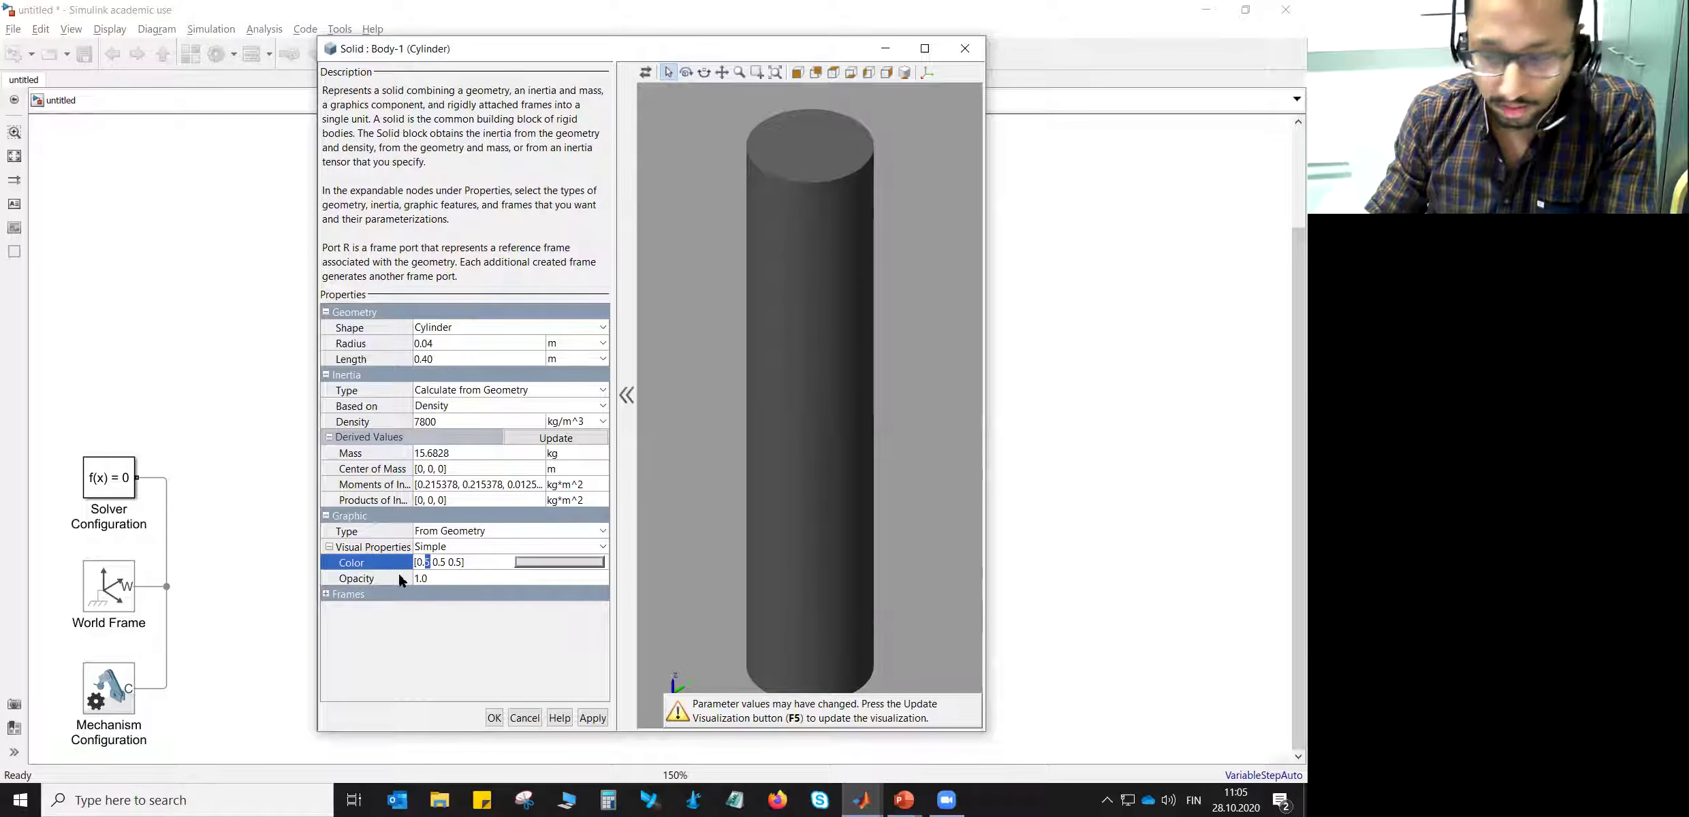
text(9)
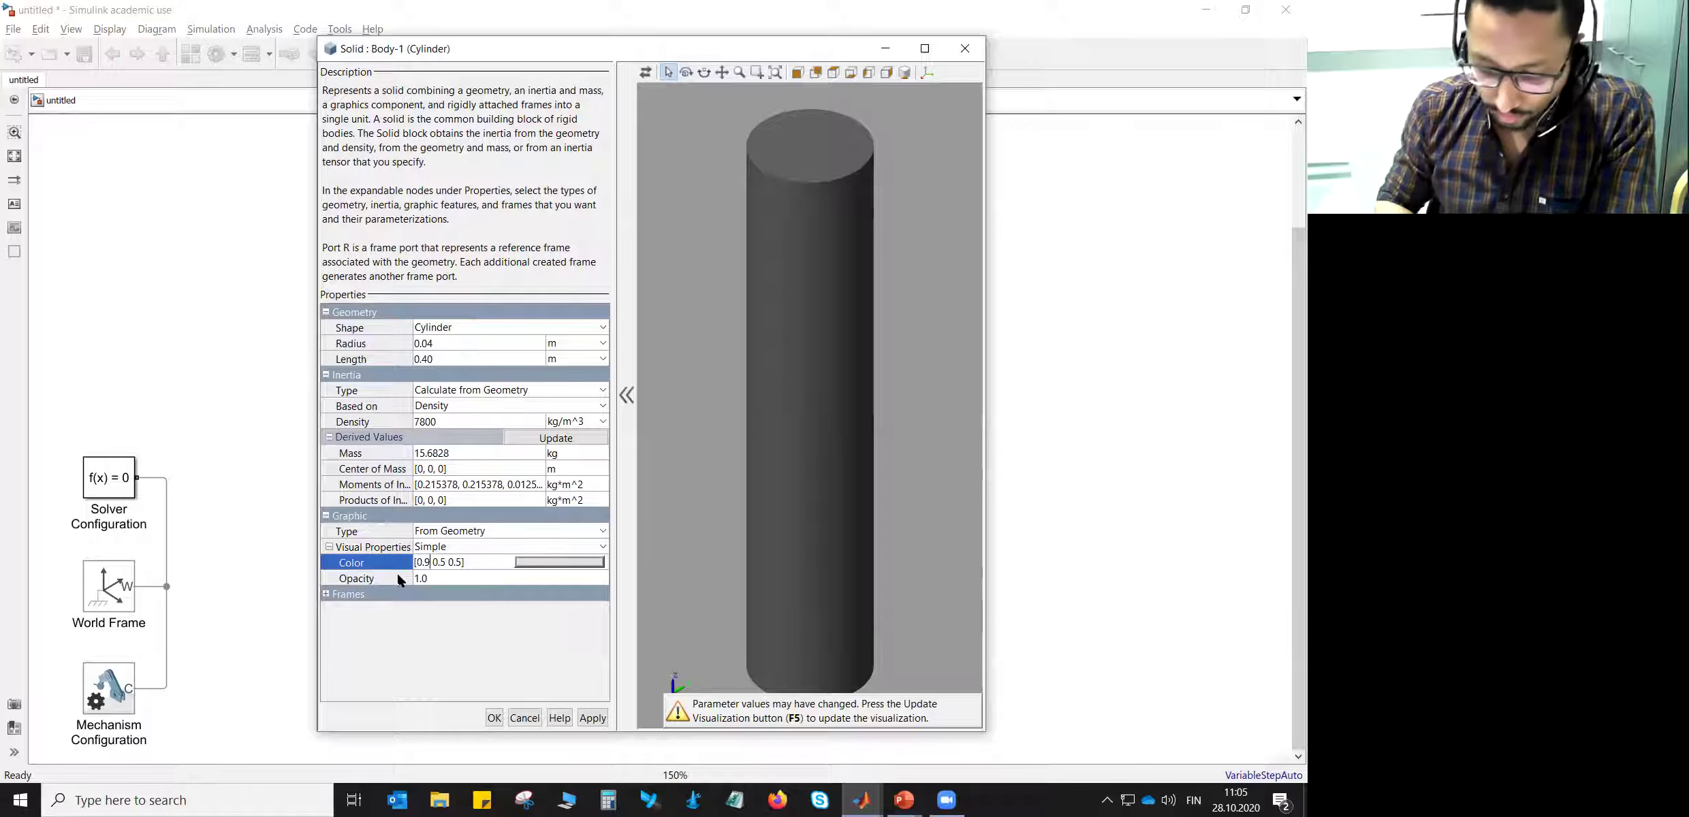
key(Return)
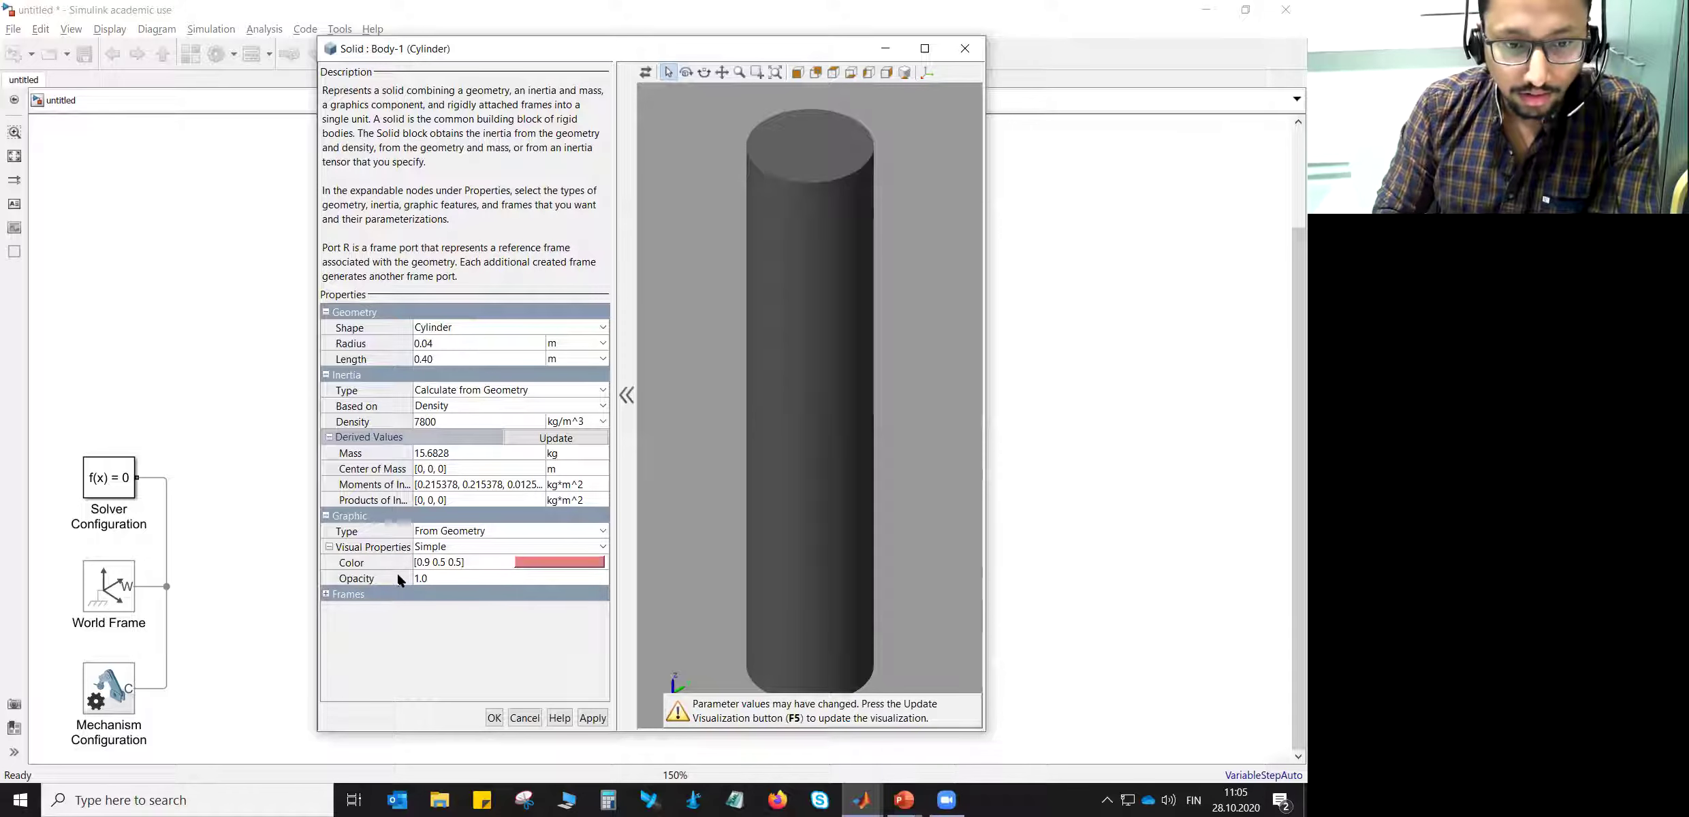
key(F5)
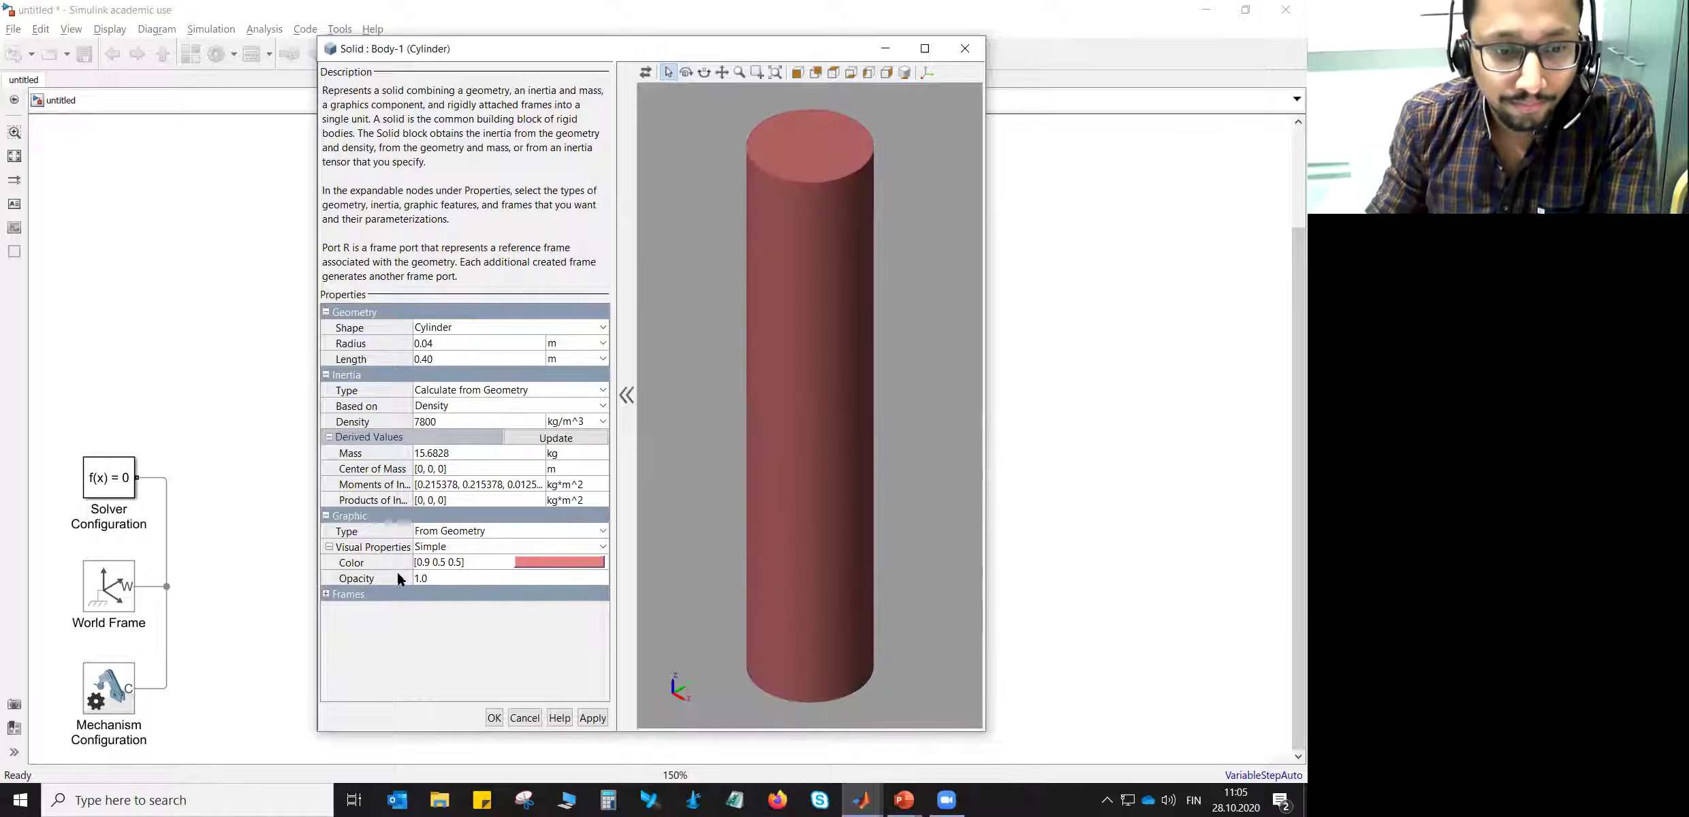
- Show the frames in the cylinder's preview and disable its reference port R
click(326, 593)
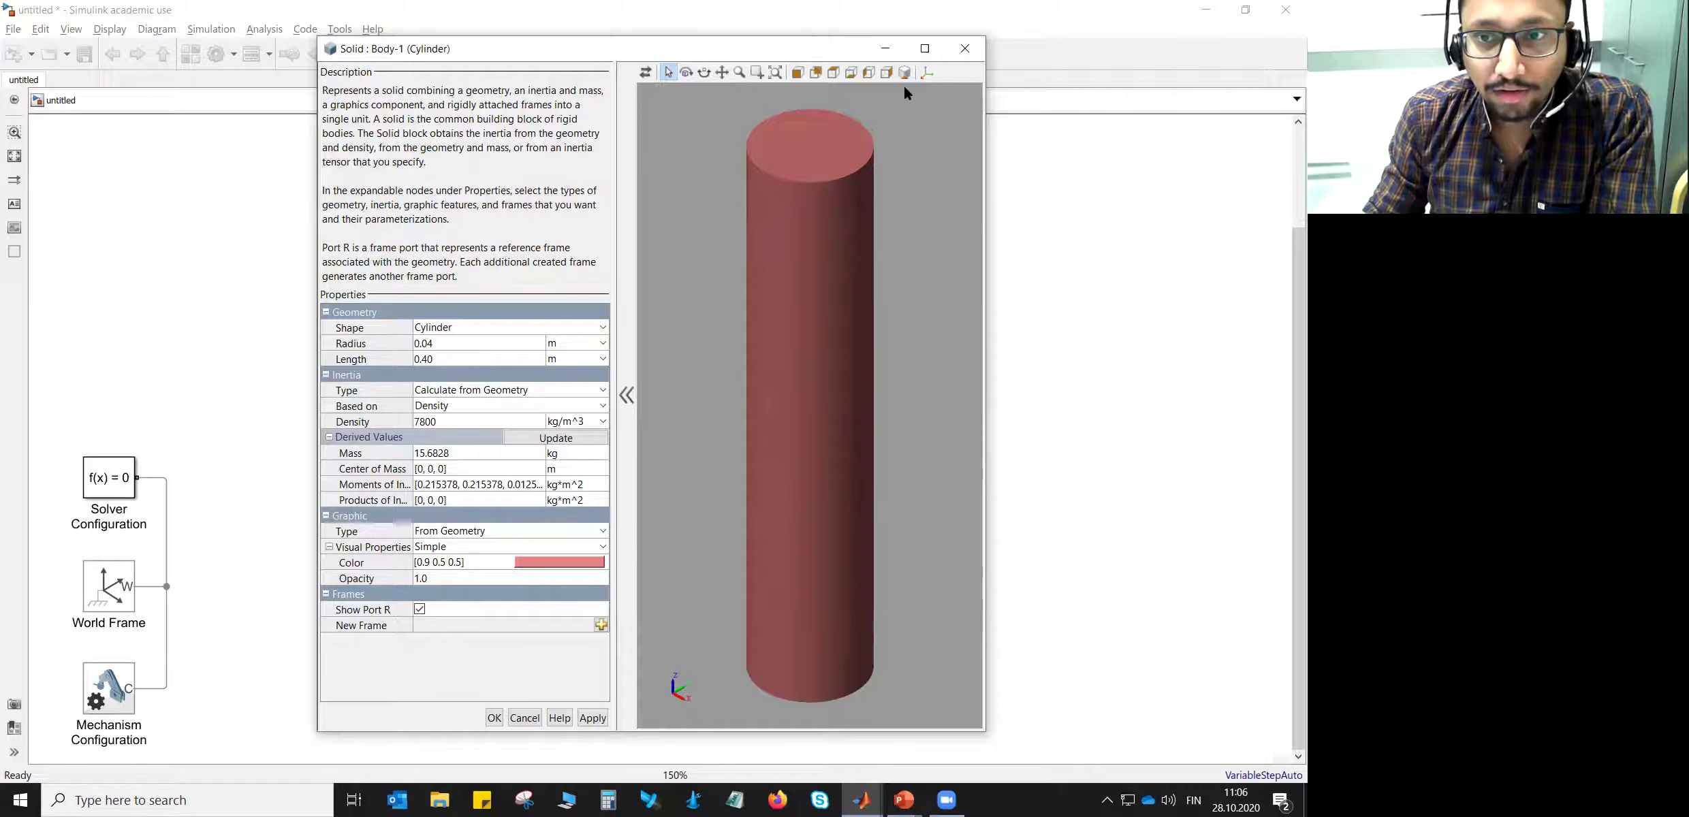
click(926, 73)
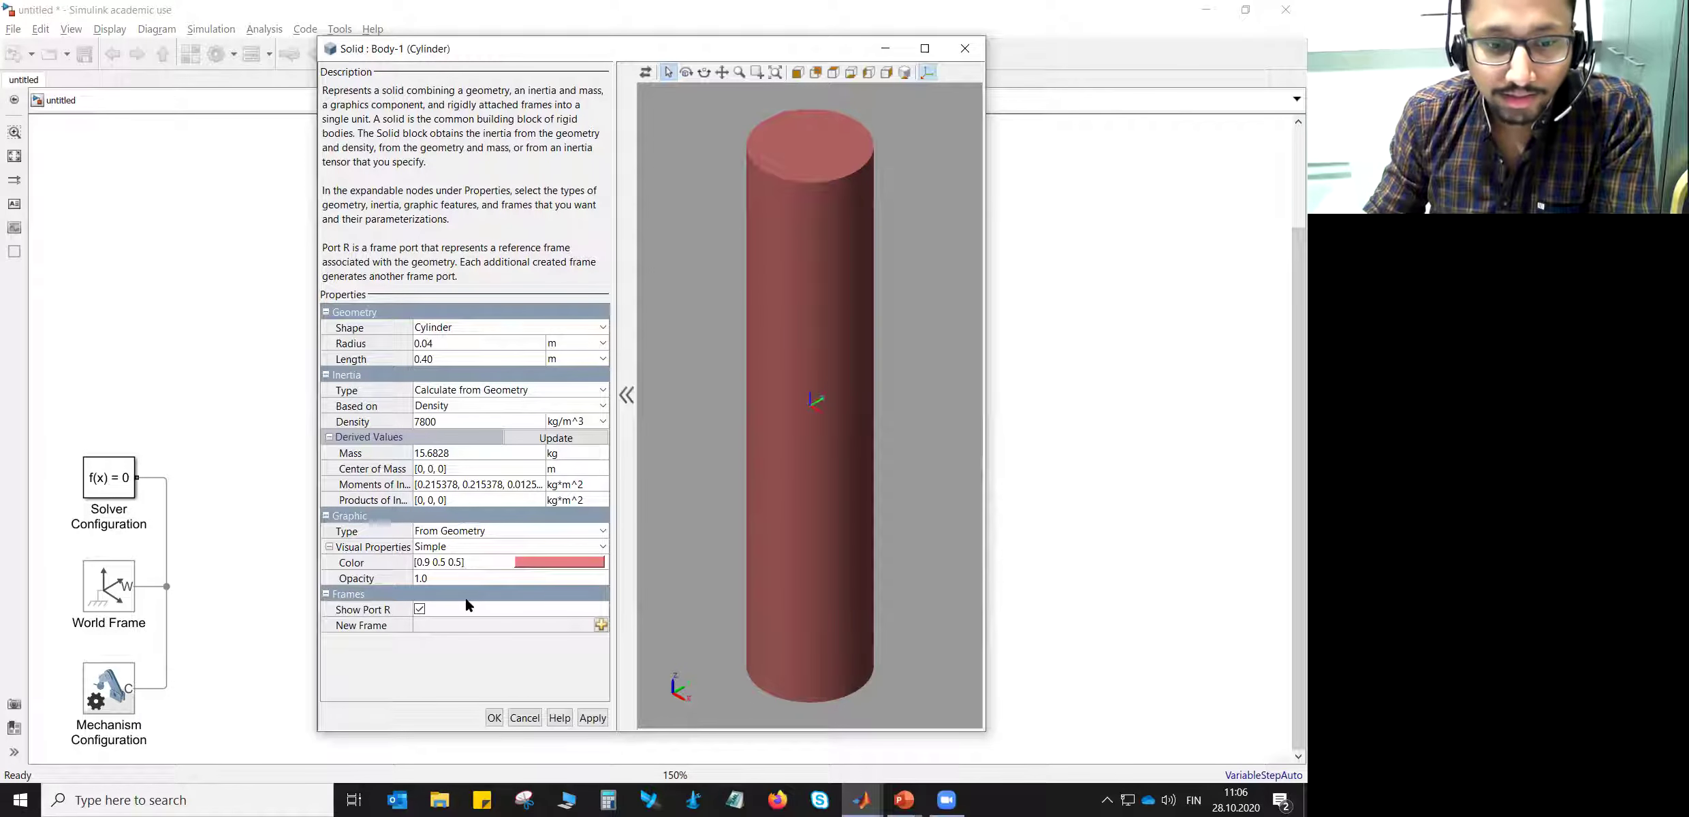
click(420, 610)
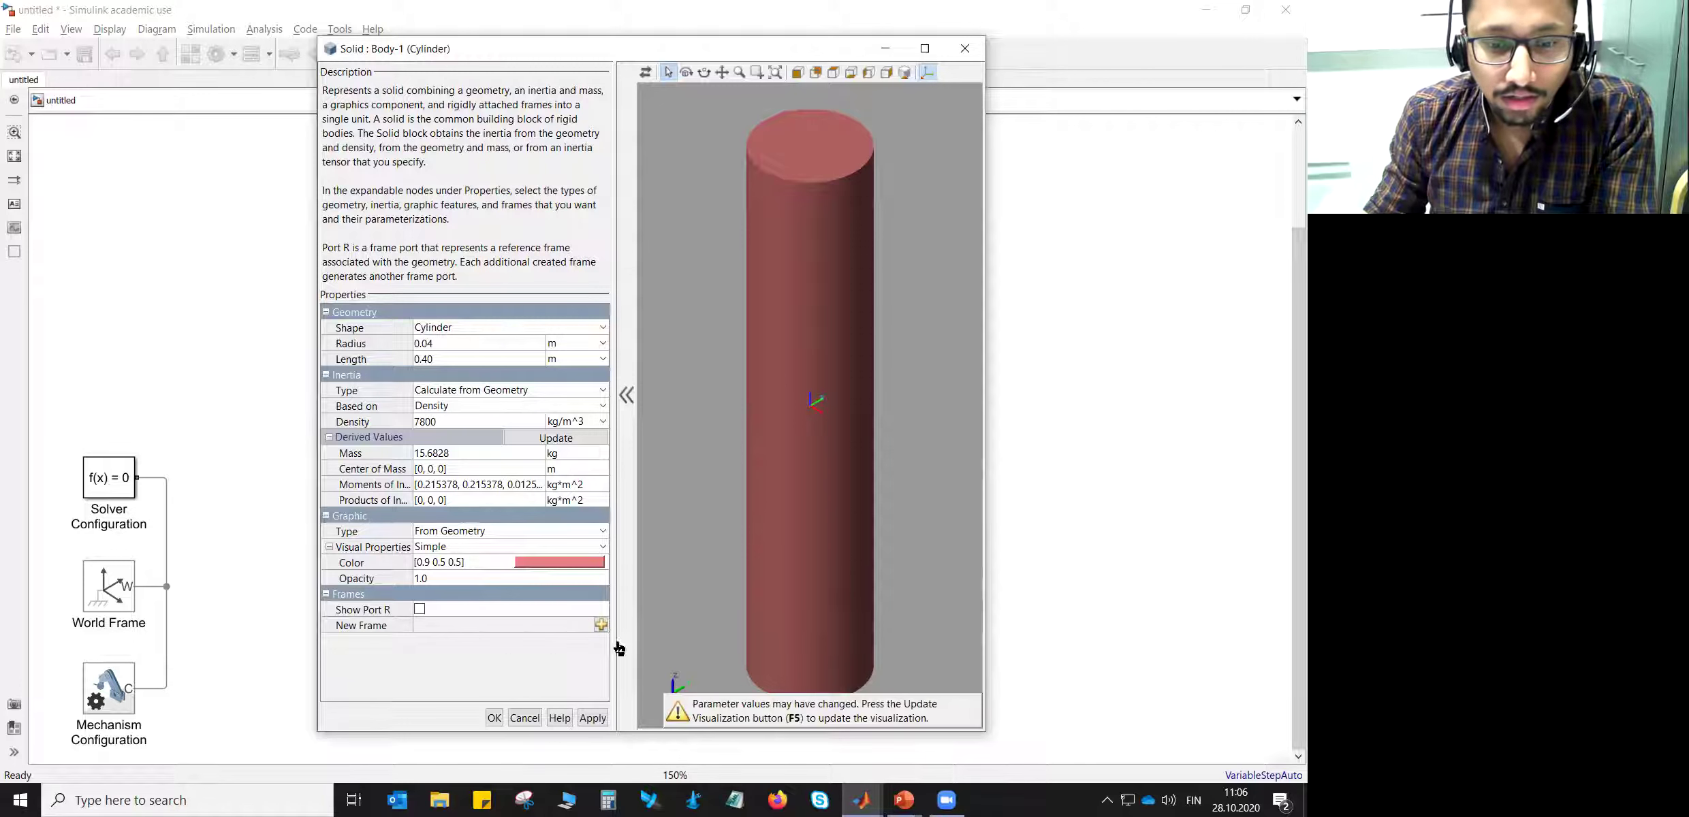
- Update the visualization and add a frame named B to Body-1 with its origin at the center of the cylinder's bottom surface
click(645, 72)
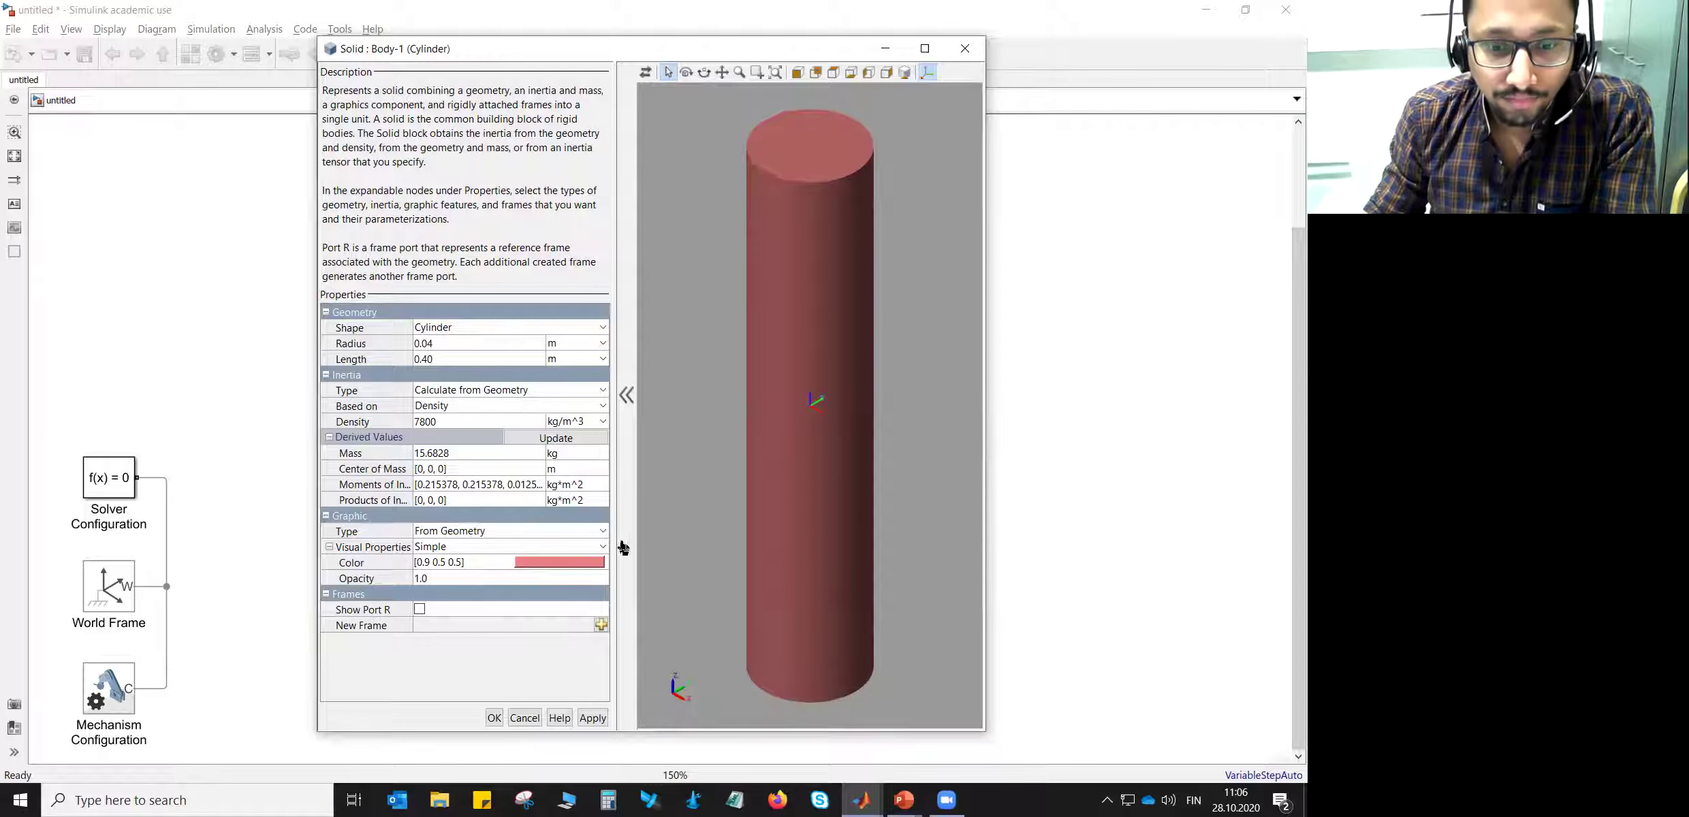
click(600, 624)
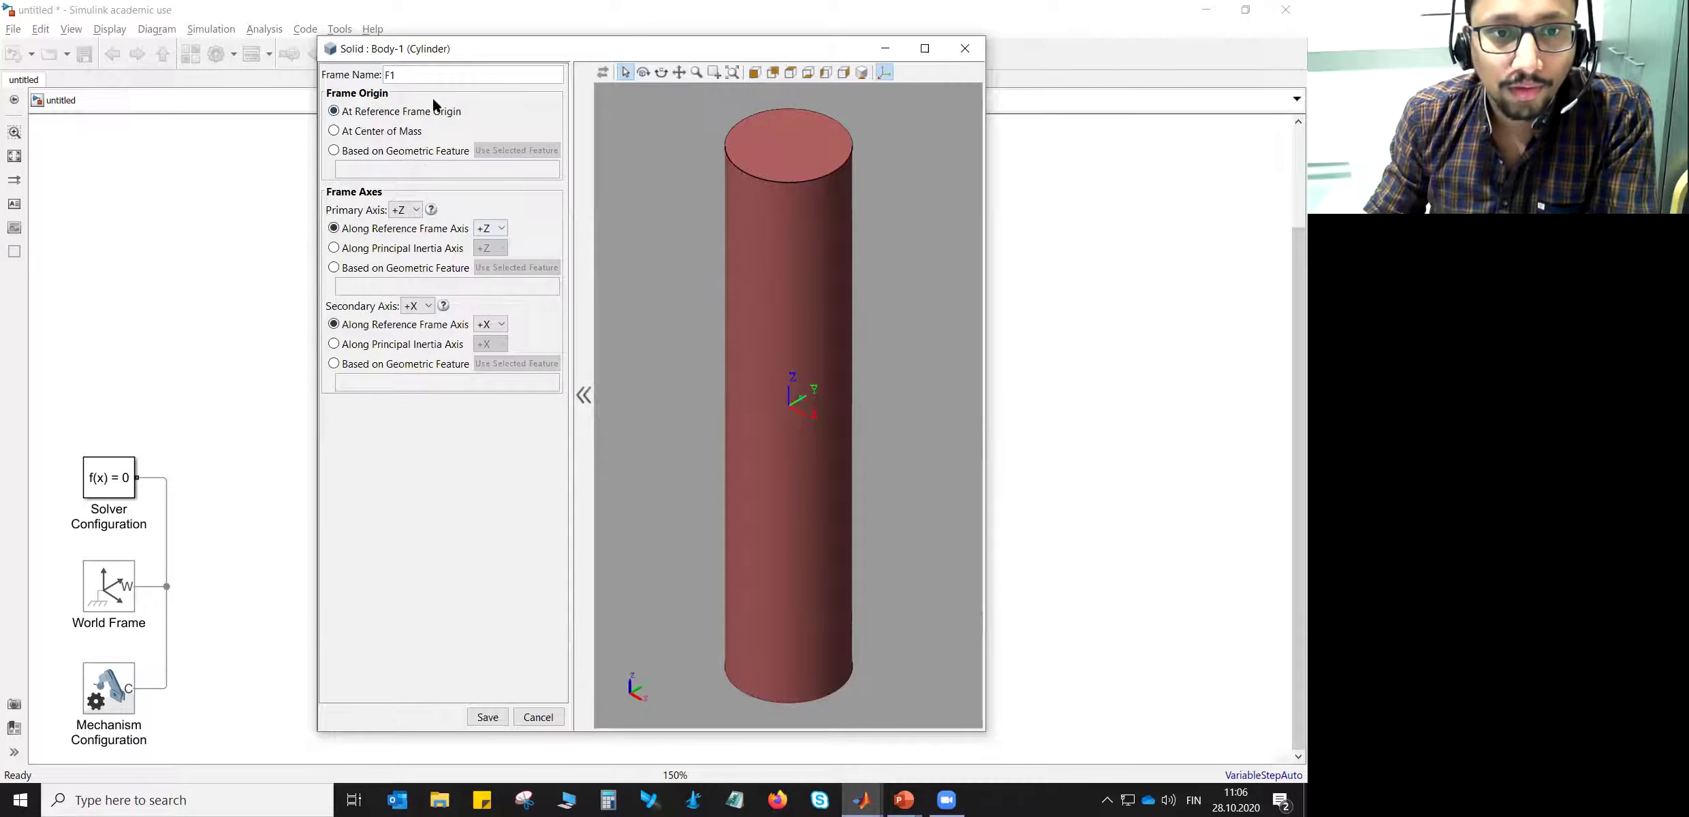
double_click(414, 75)
text(B)
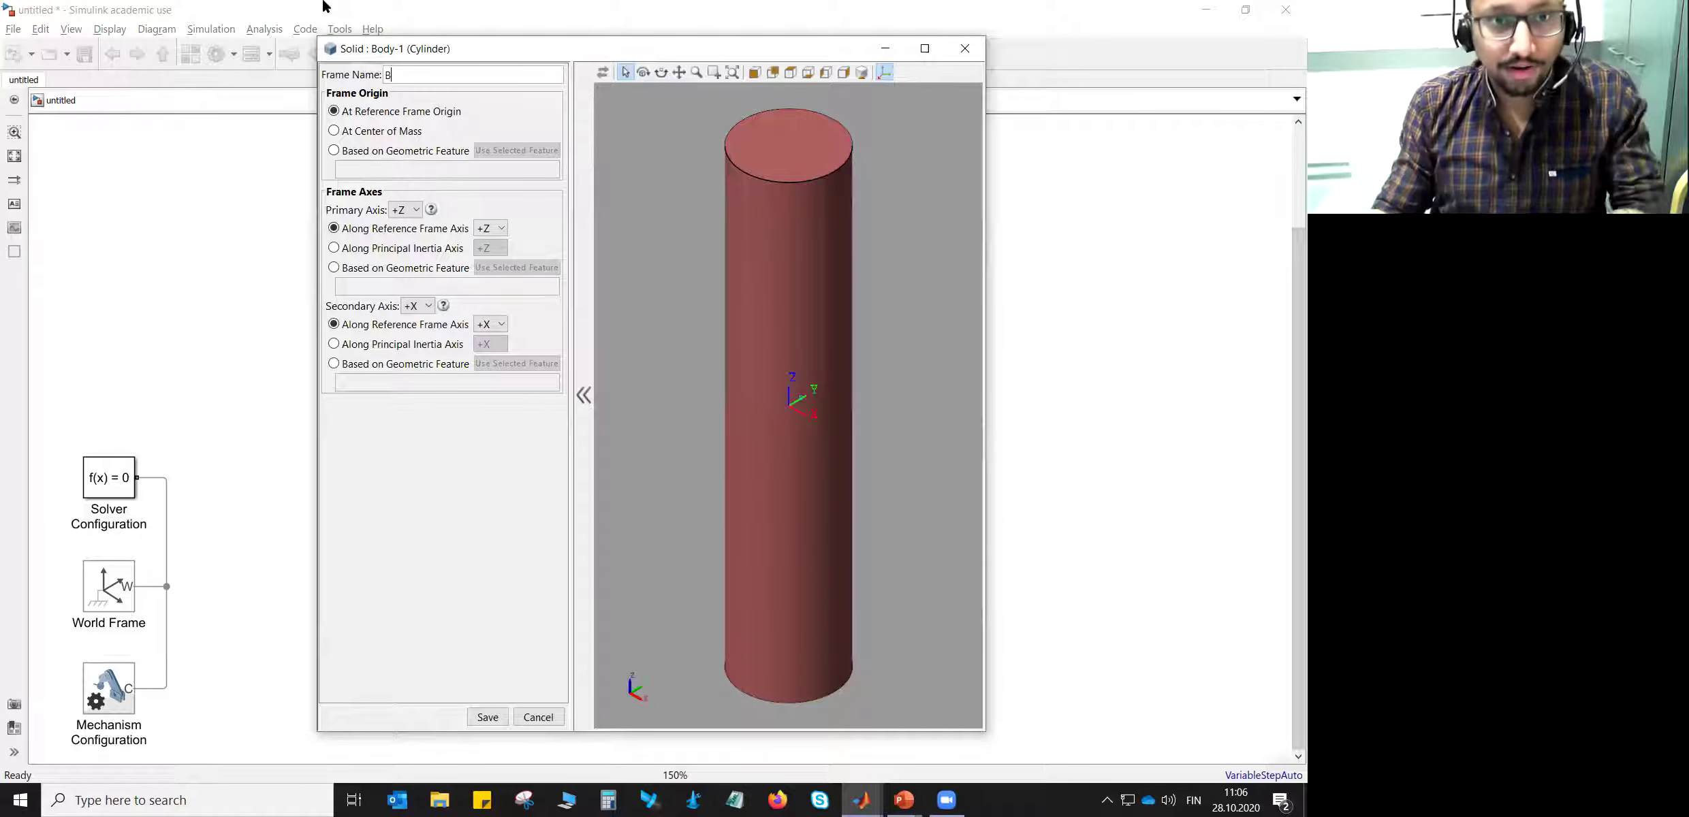
click(334, 151)
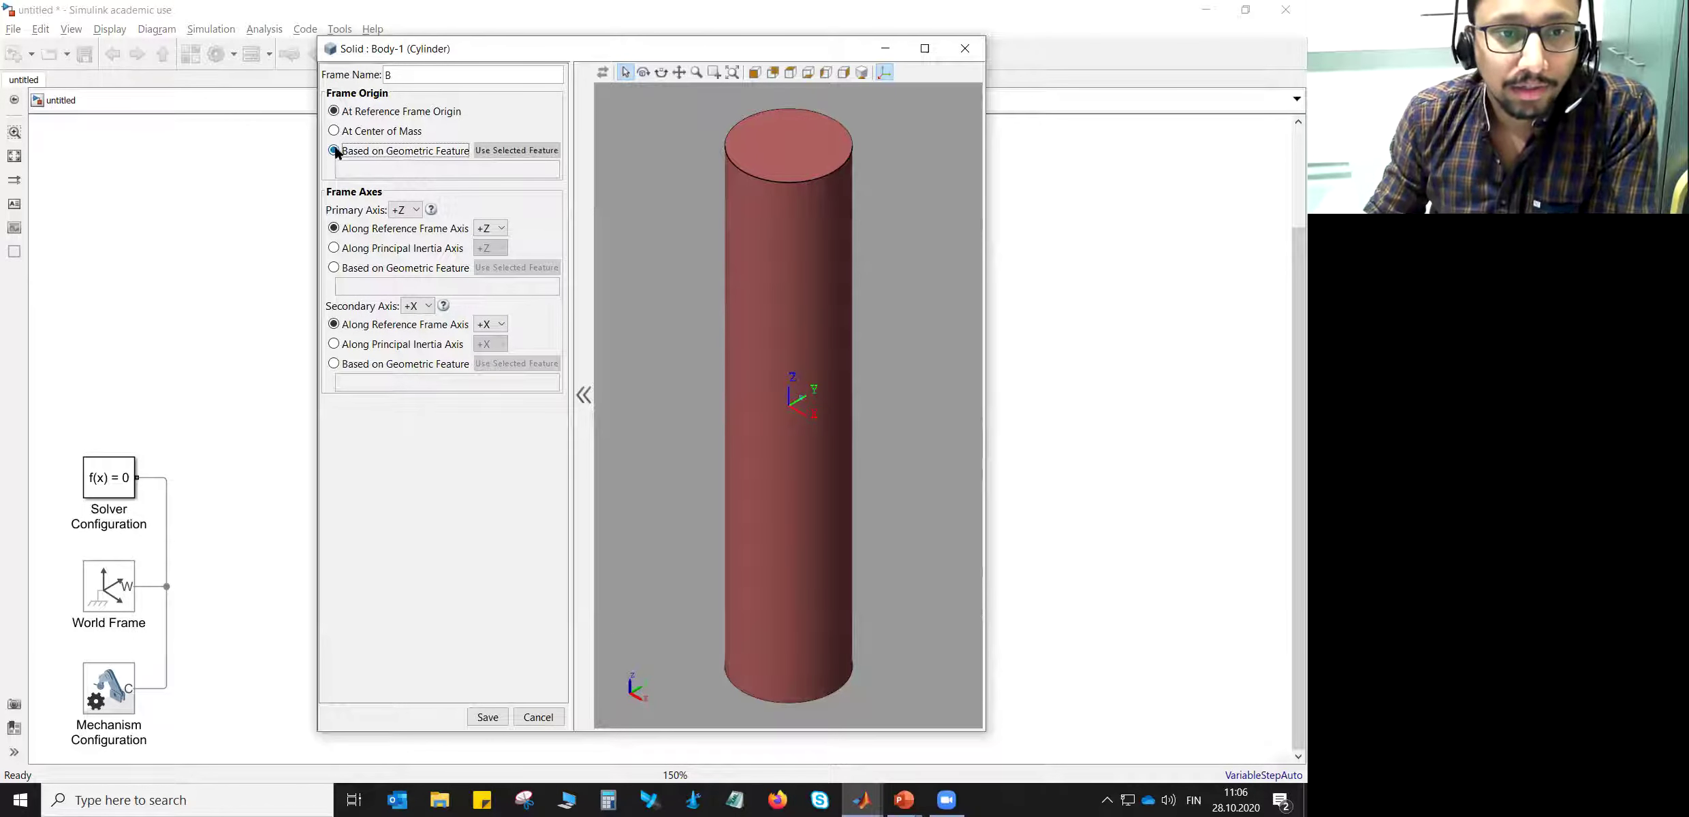
drag(852, 445, 795, 385)
drag(769, 548, 760, 525)
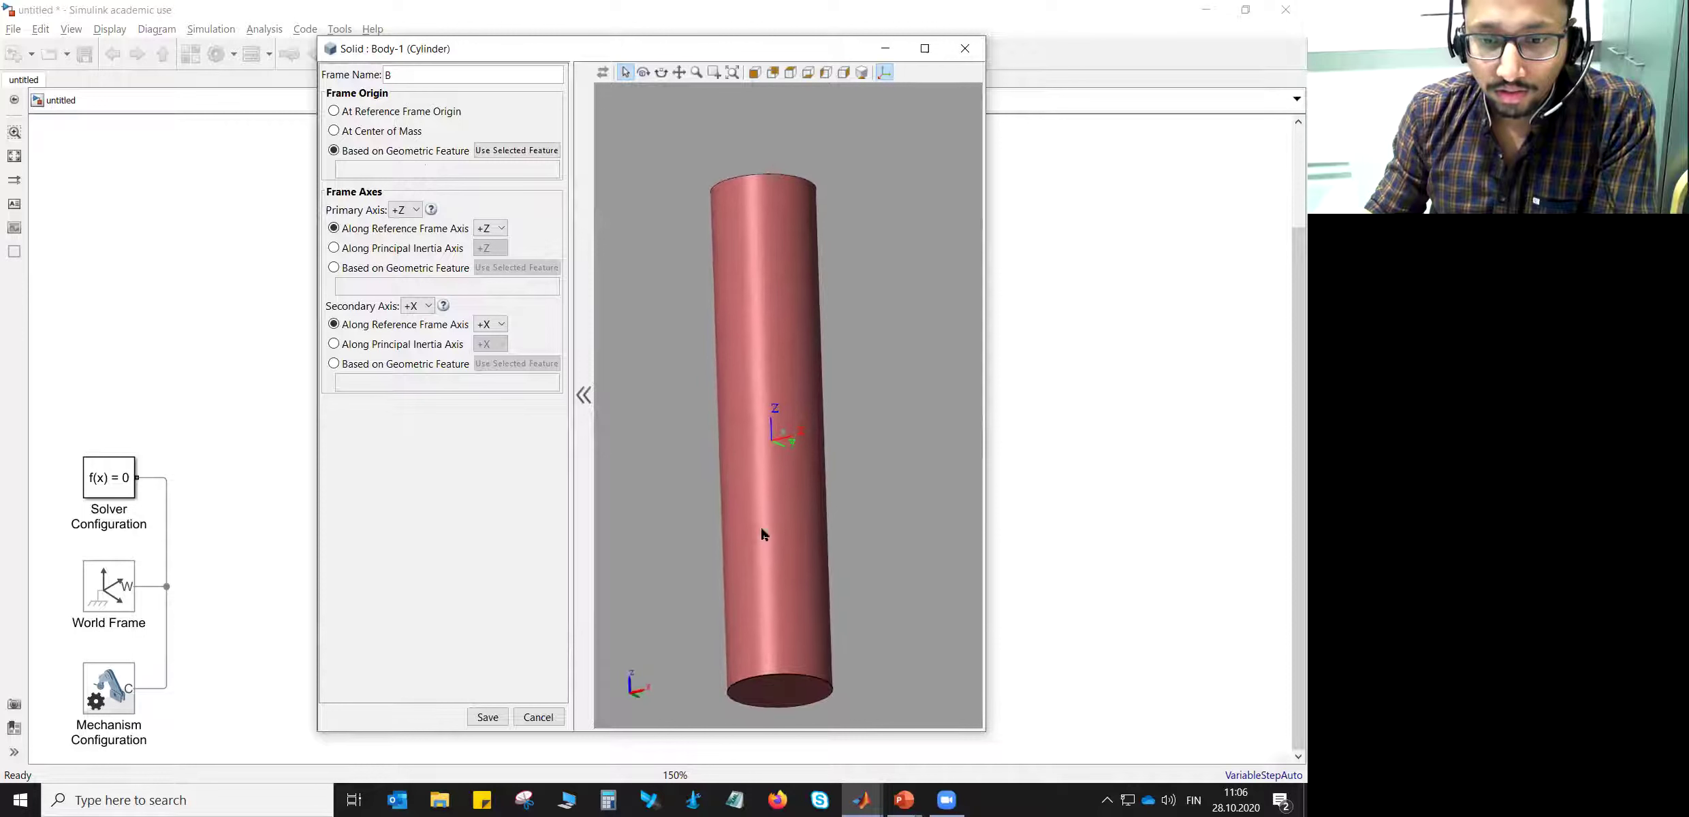
click(783, 695)
click(517, 150)
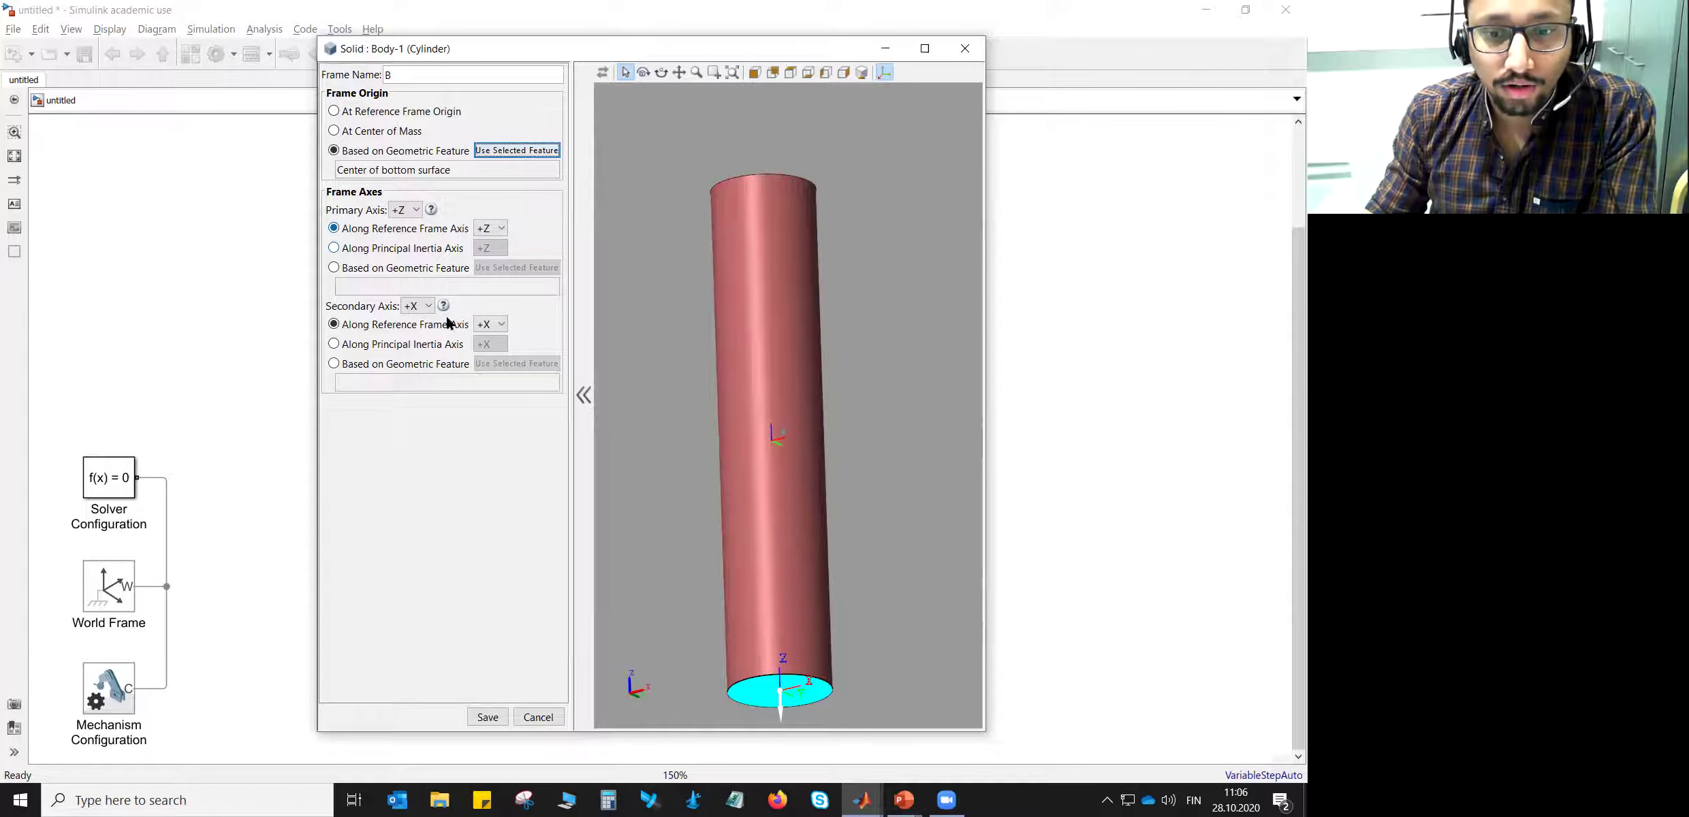
click(488, 717)
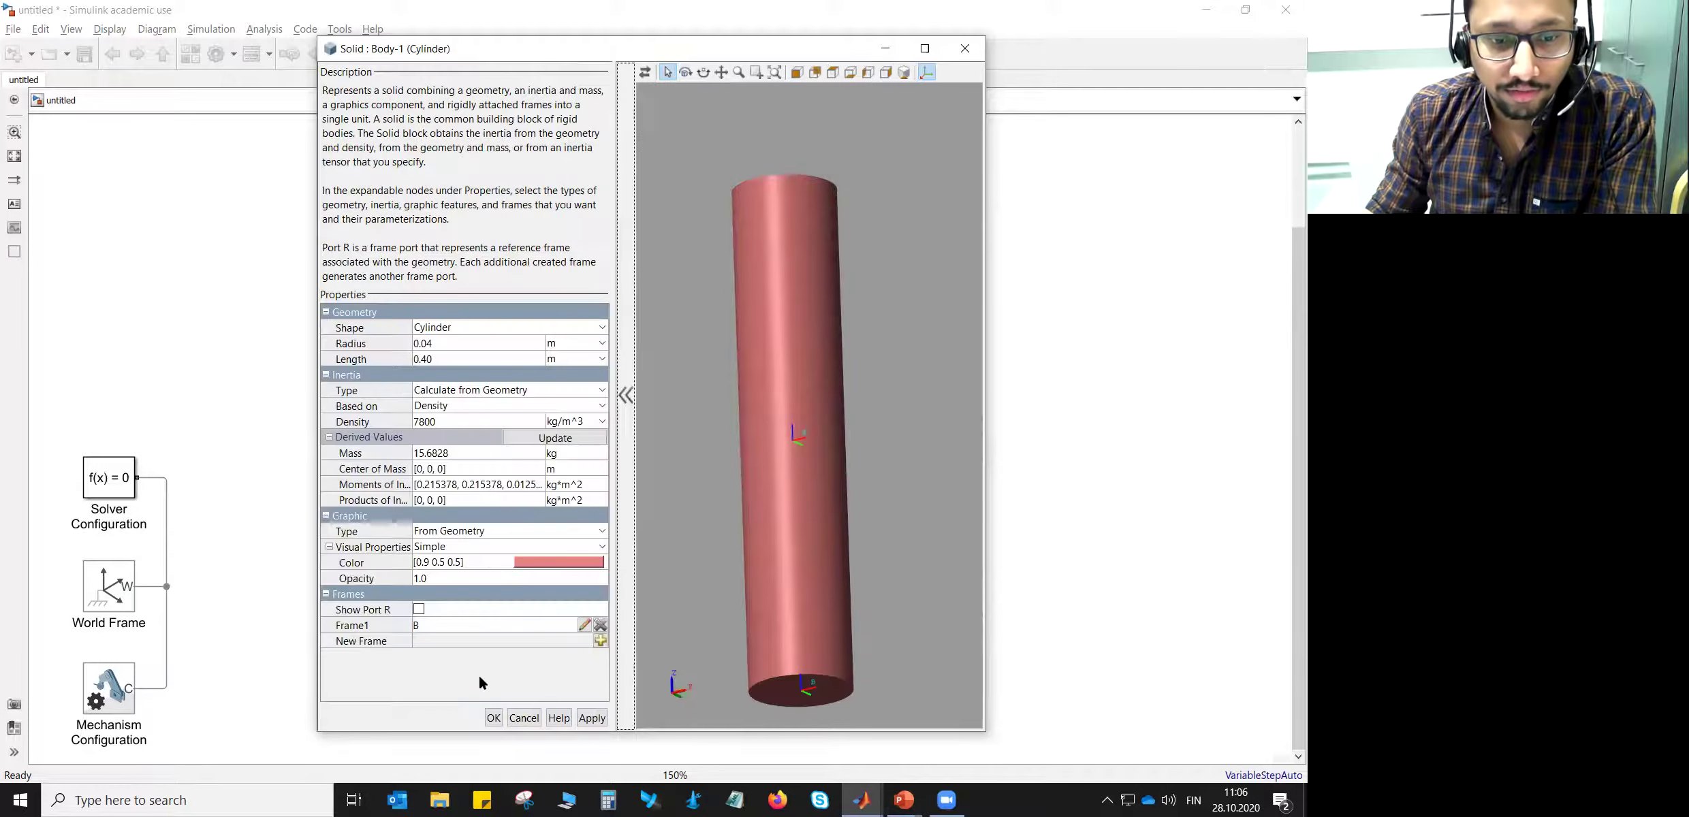
- Add a second frame named T to Body-1 with its origin at the center of the cylinder's top surface
click(600, 640)
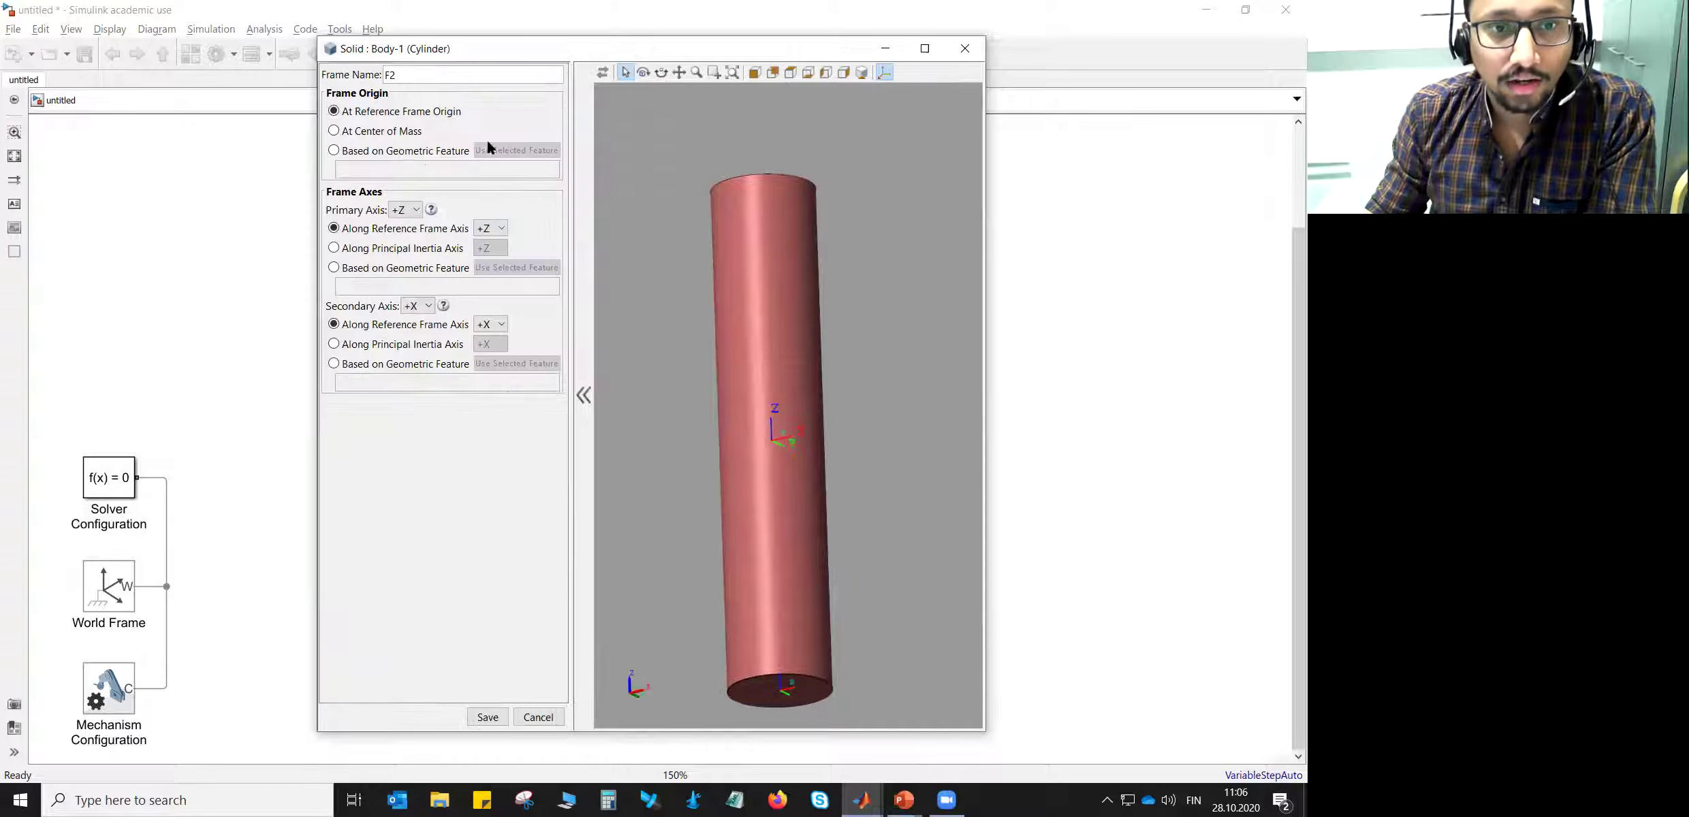
double_click(399, 71)
text(T)
click(346, 151)
drag(692, 109, 726, 203)
click(724, 196)
click(493, 145)
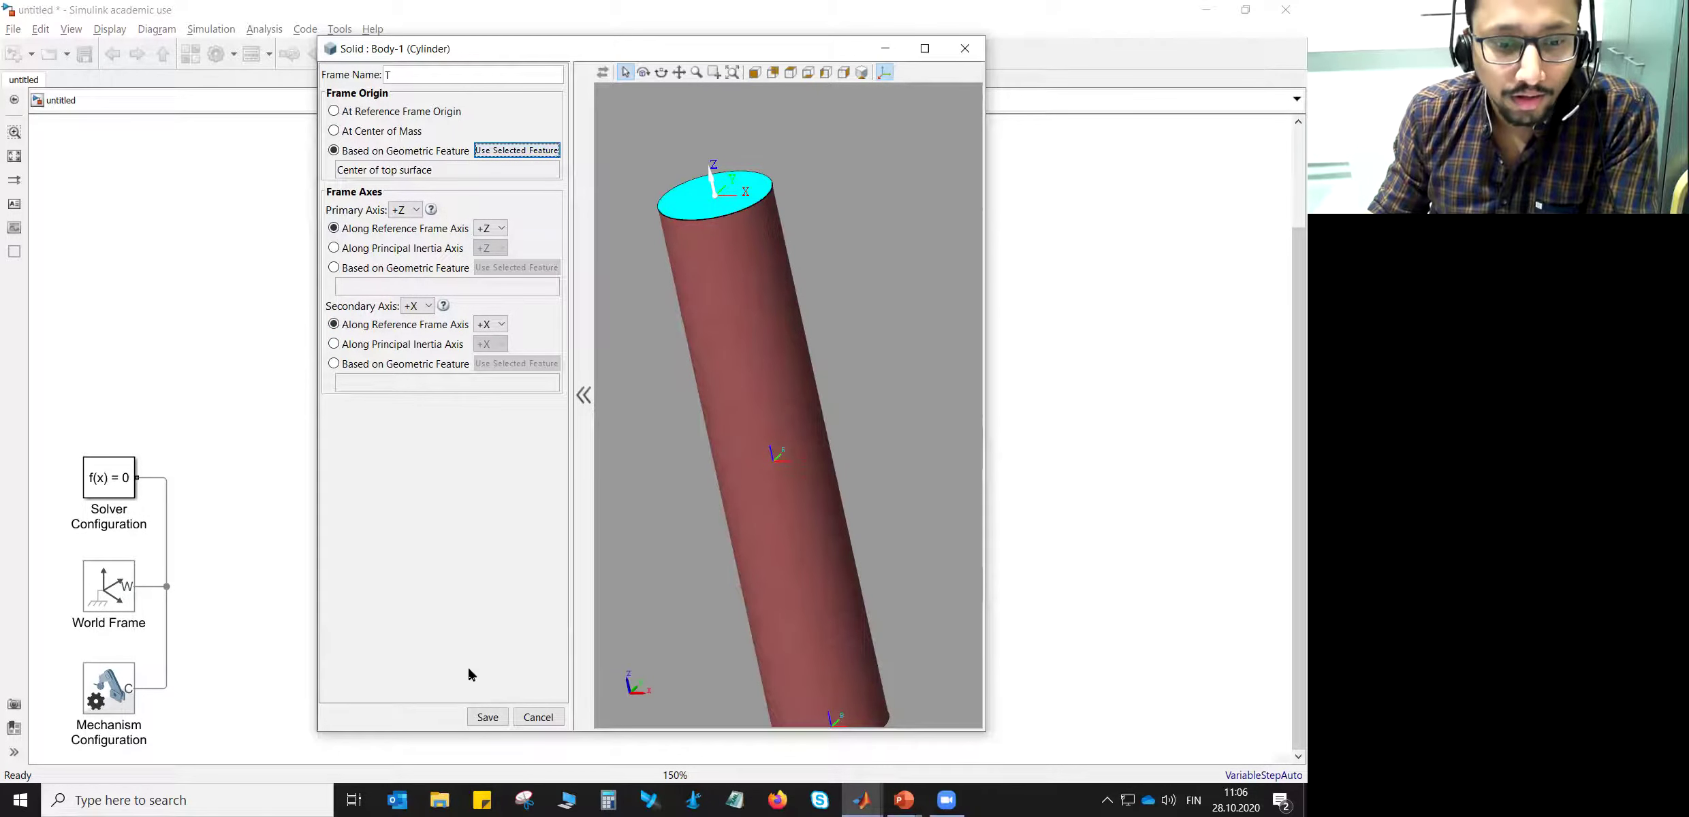
click(486, 715)
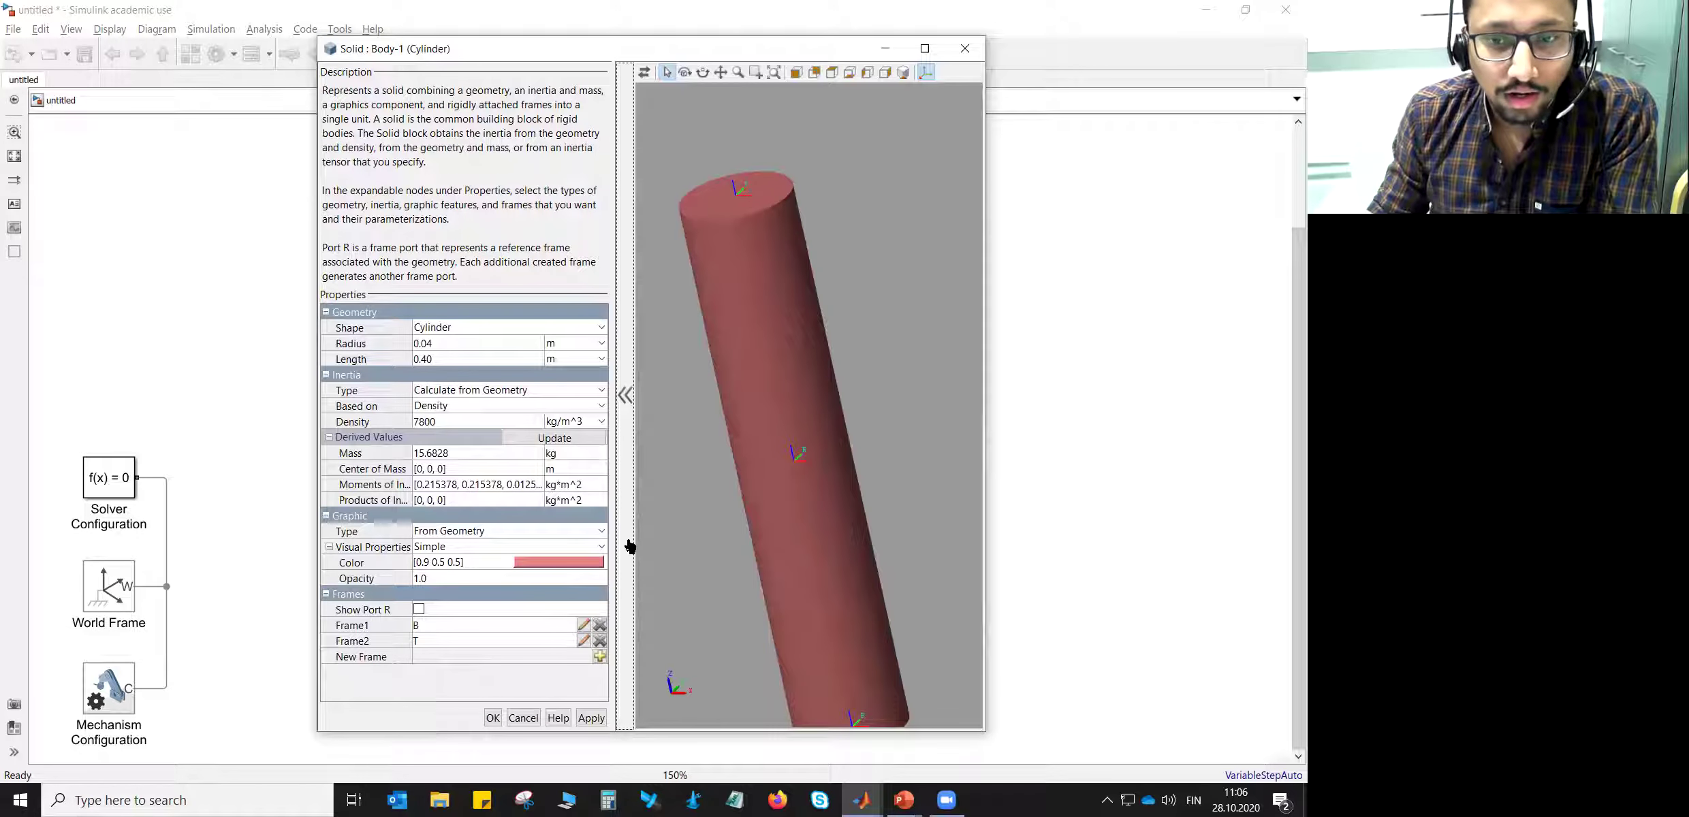
- Inspect the cylinder's frames in isometric view and from the end face, and accept the Body-1 settings
click(885, 72)
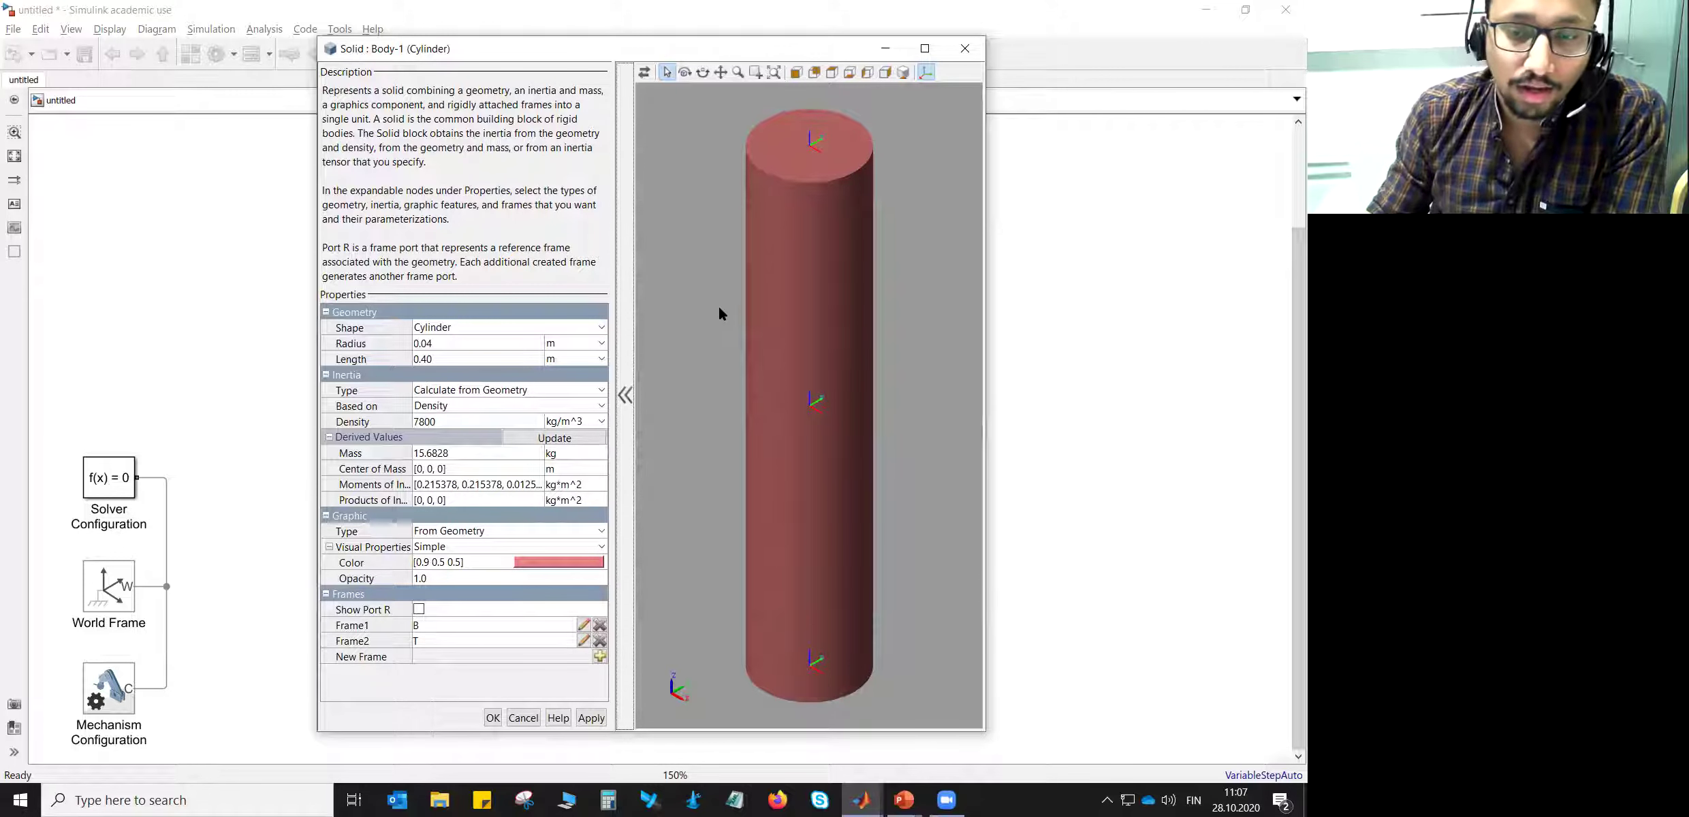
drag(749, 320, 741, 425)
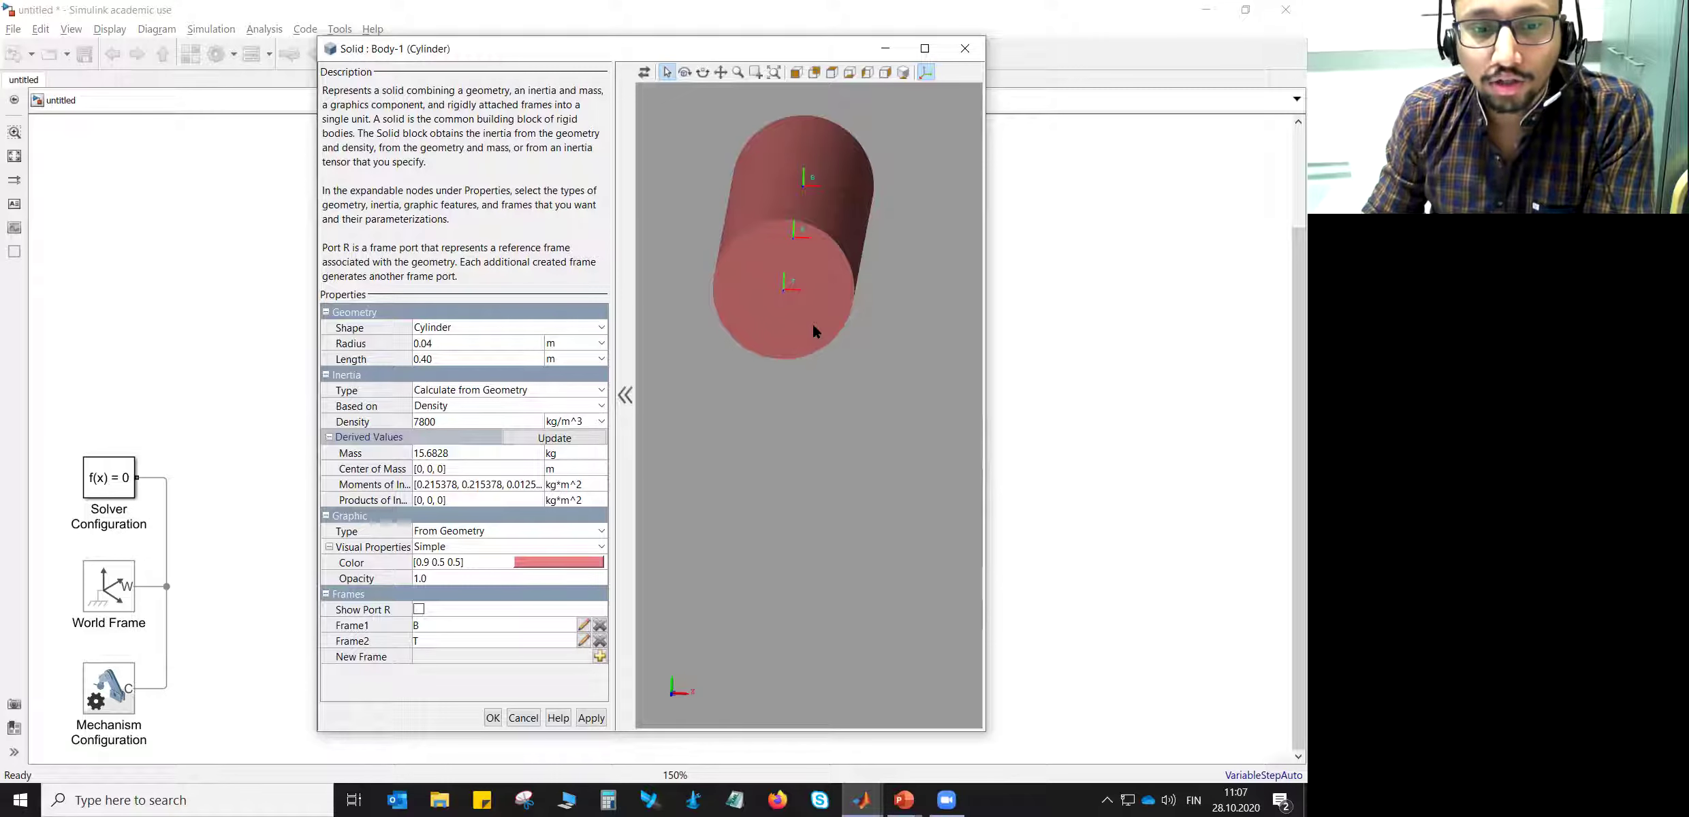
click(493, 718)
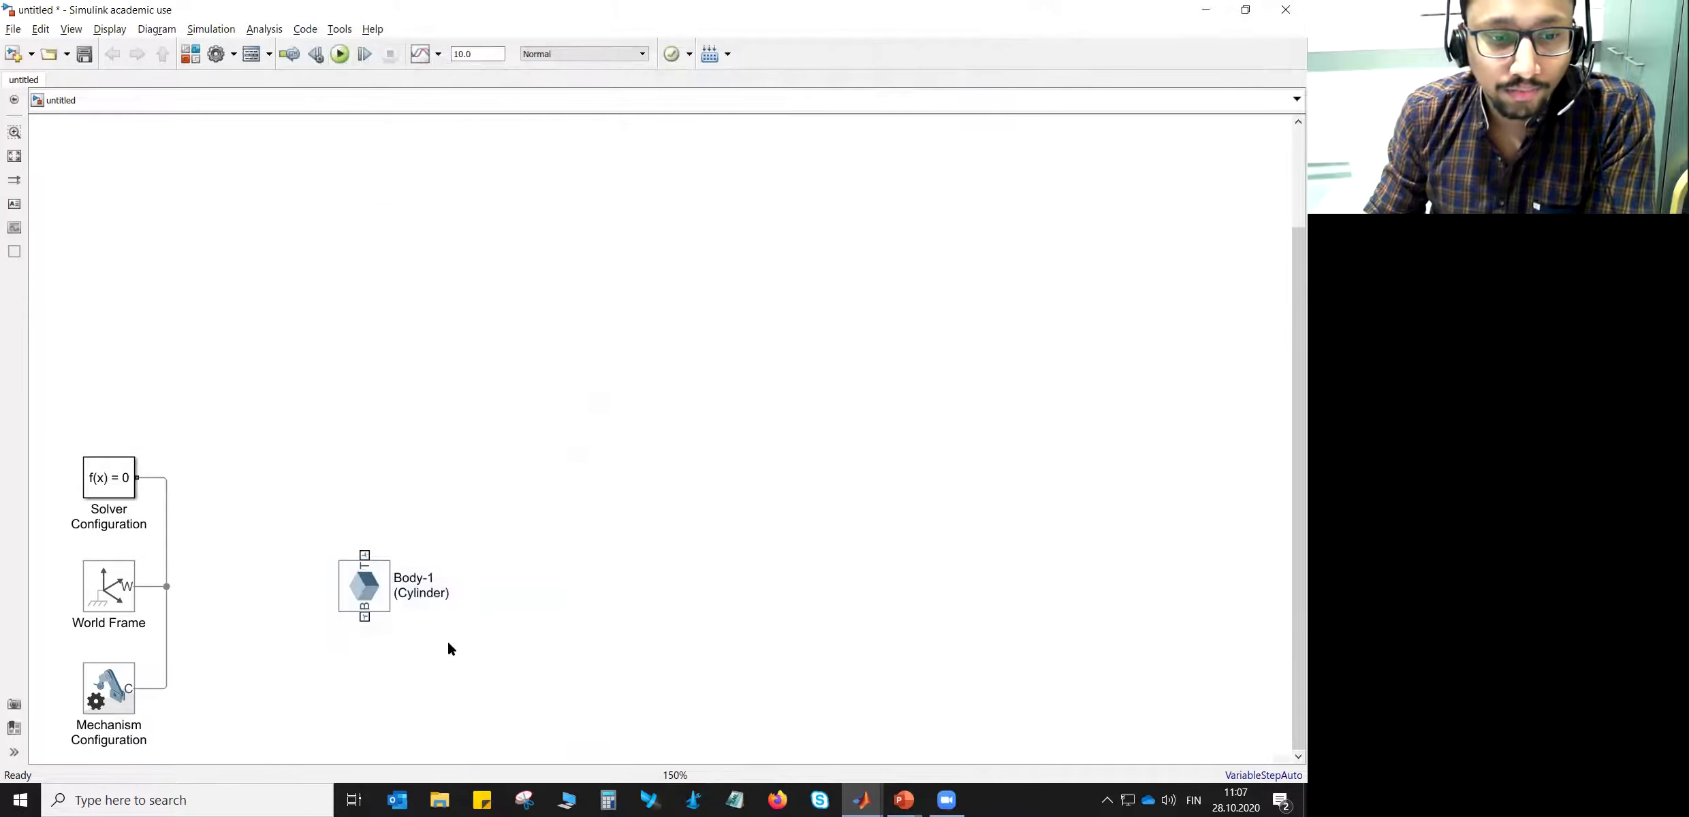
- Enlarge the Body-1 block and duplicate it up and to its right as Body-2 (Piston)
mouse_move(390, 611)
mouse_down()
mouse_move(378, 623)
mouse_move(409, 628)
mouse_up()
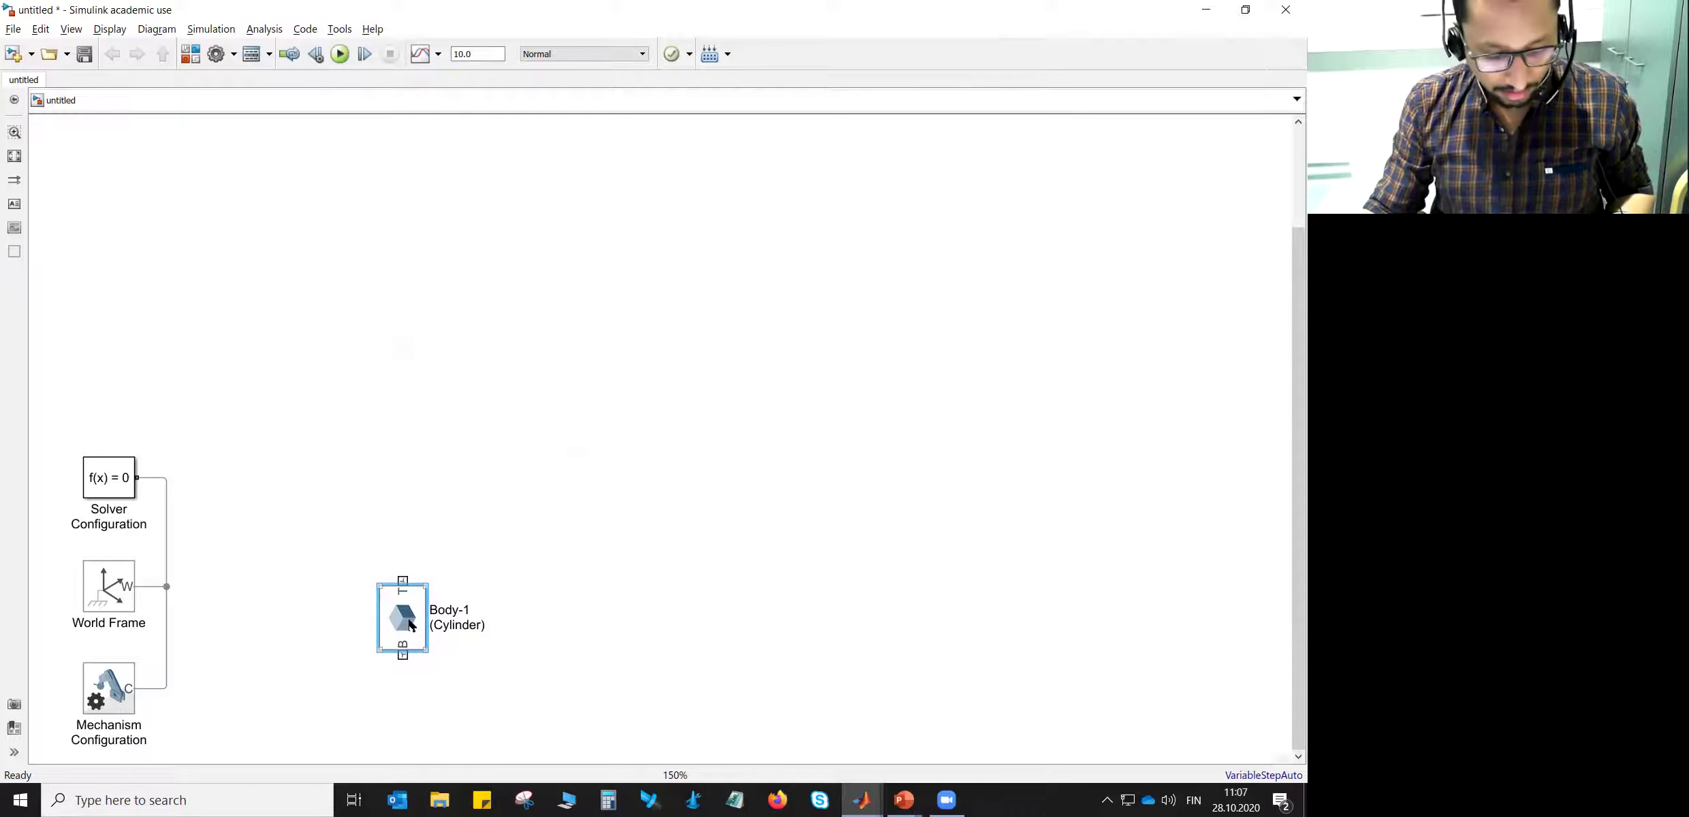
drag(411, 626, 526, 554)
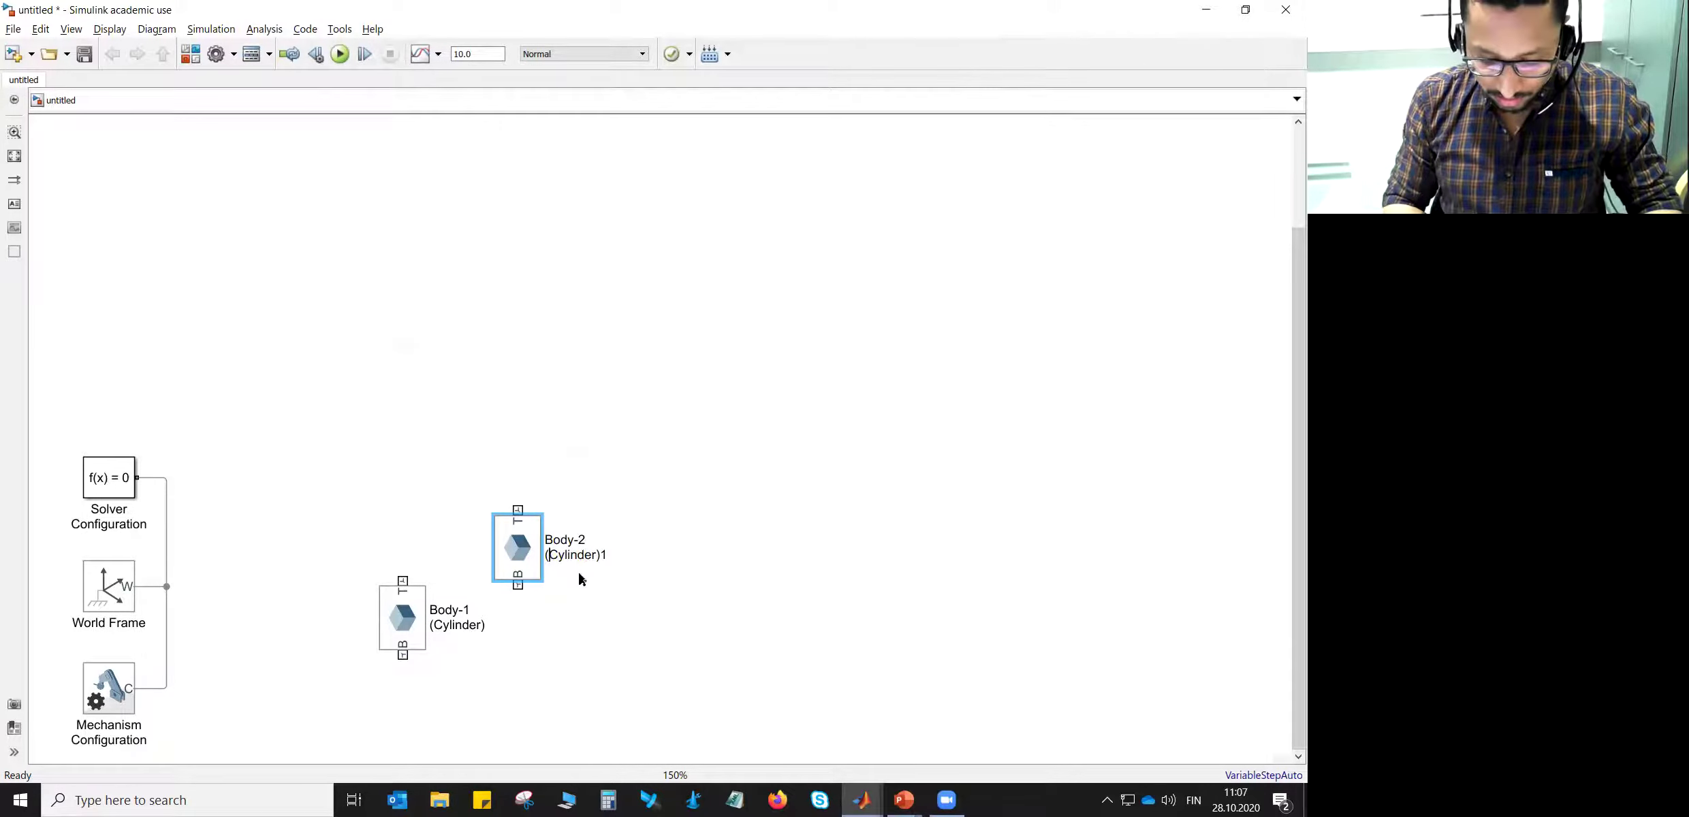
text(ton)
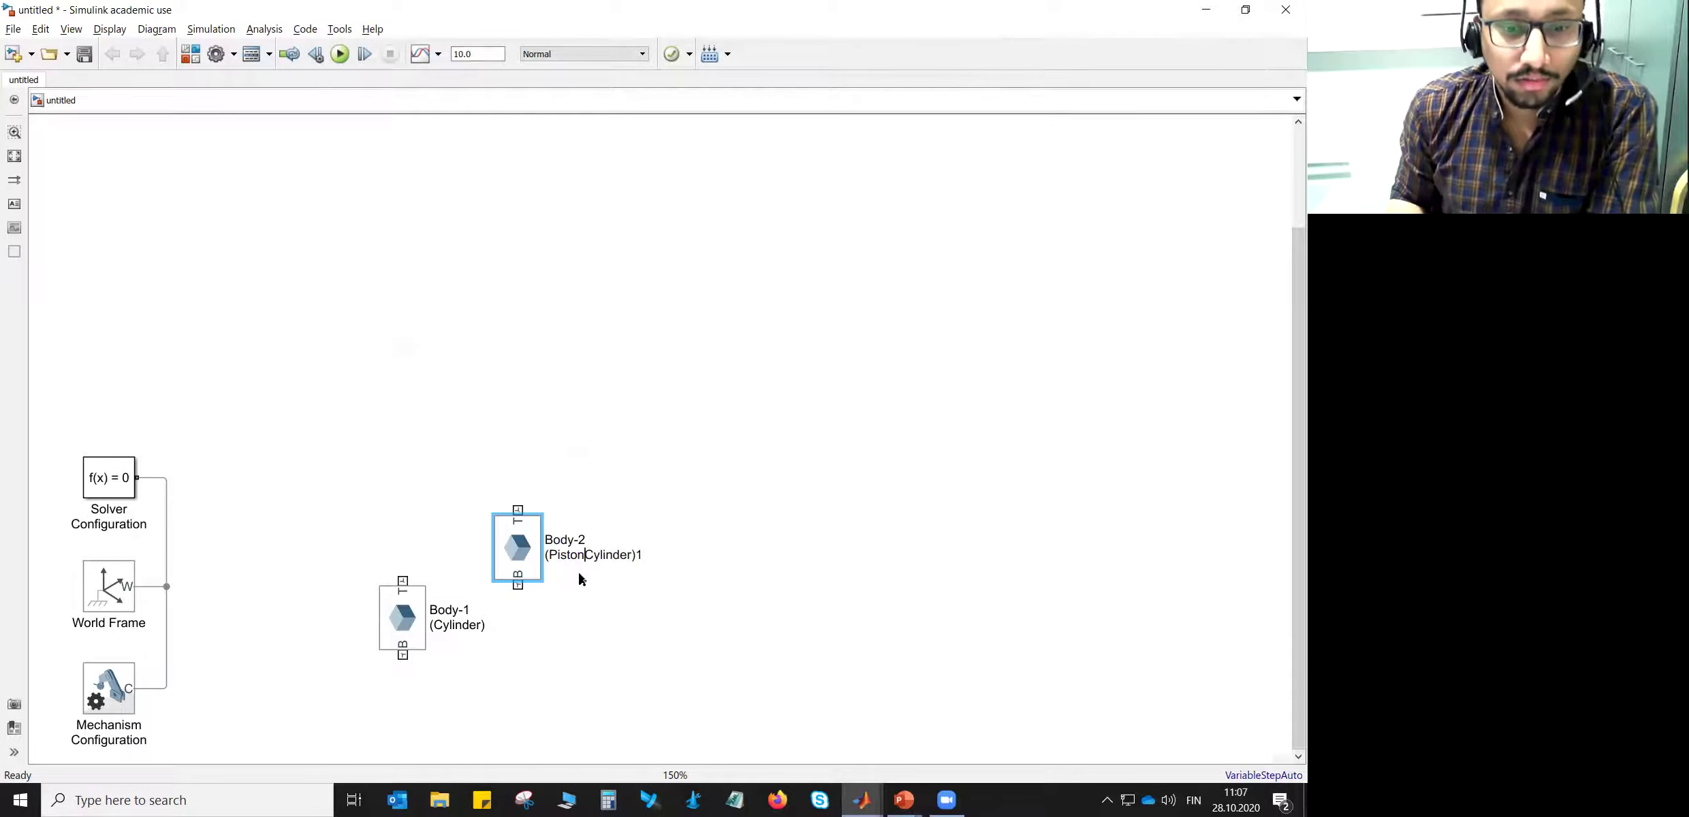
key(Delete)
key(Delete)
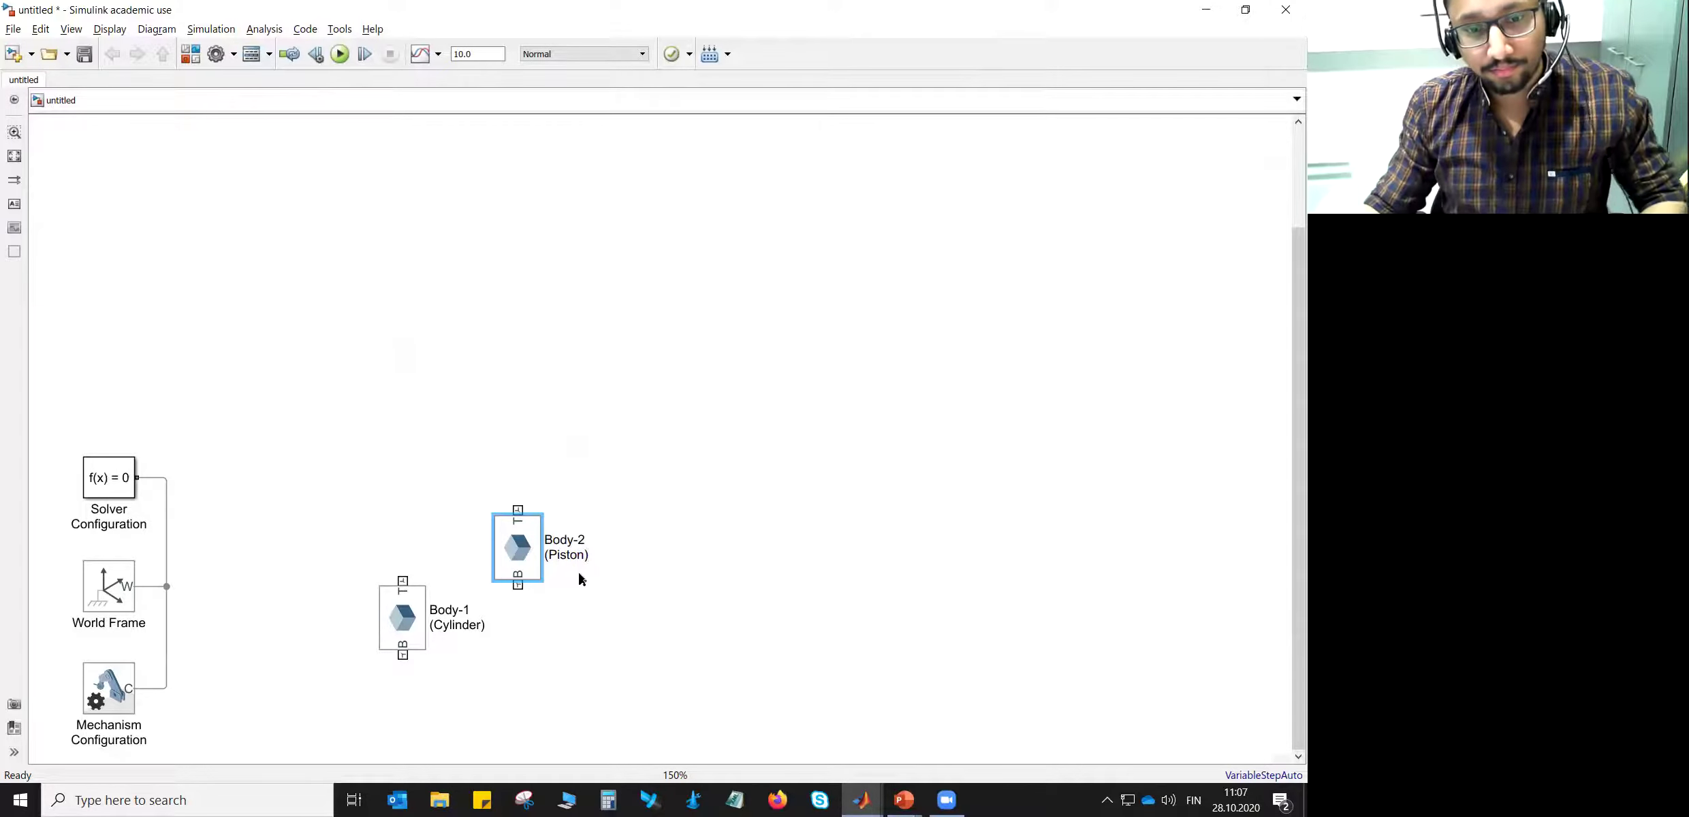
- Set the radius of Body-2 (Piston) to 0.03 m
double_click(523, 553)
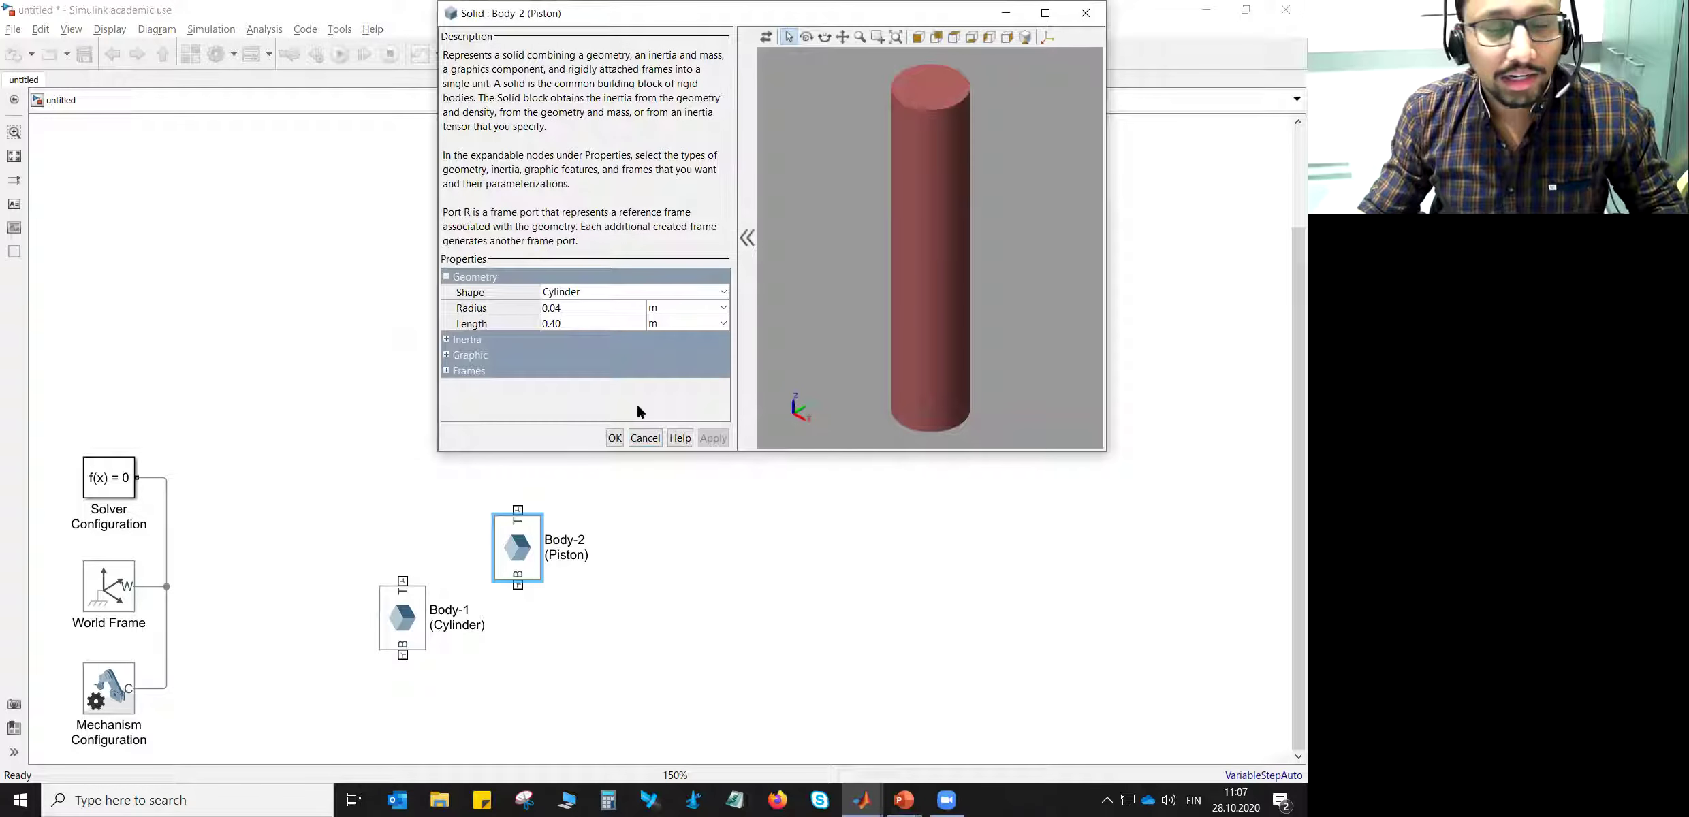
click(569, 308)
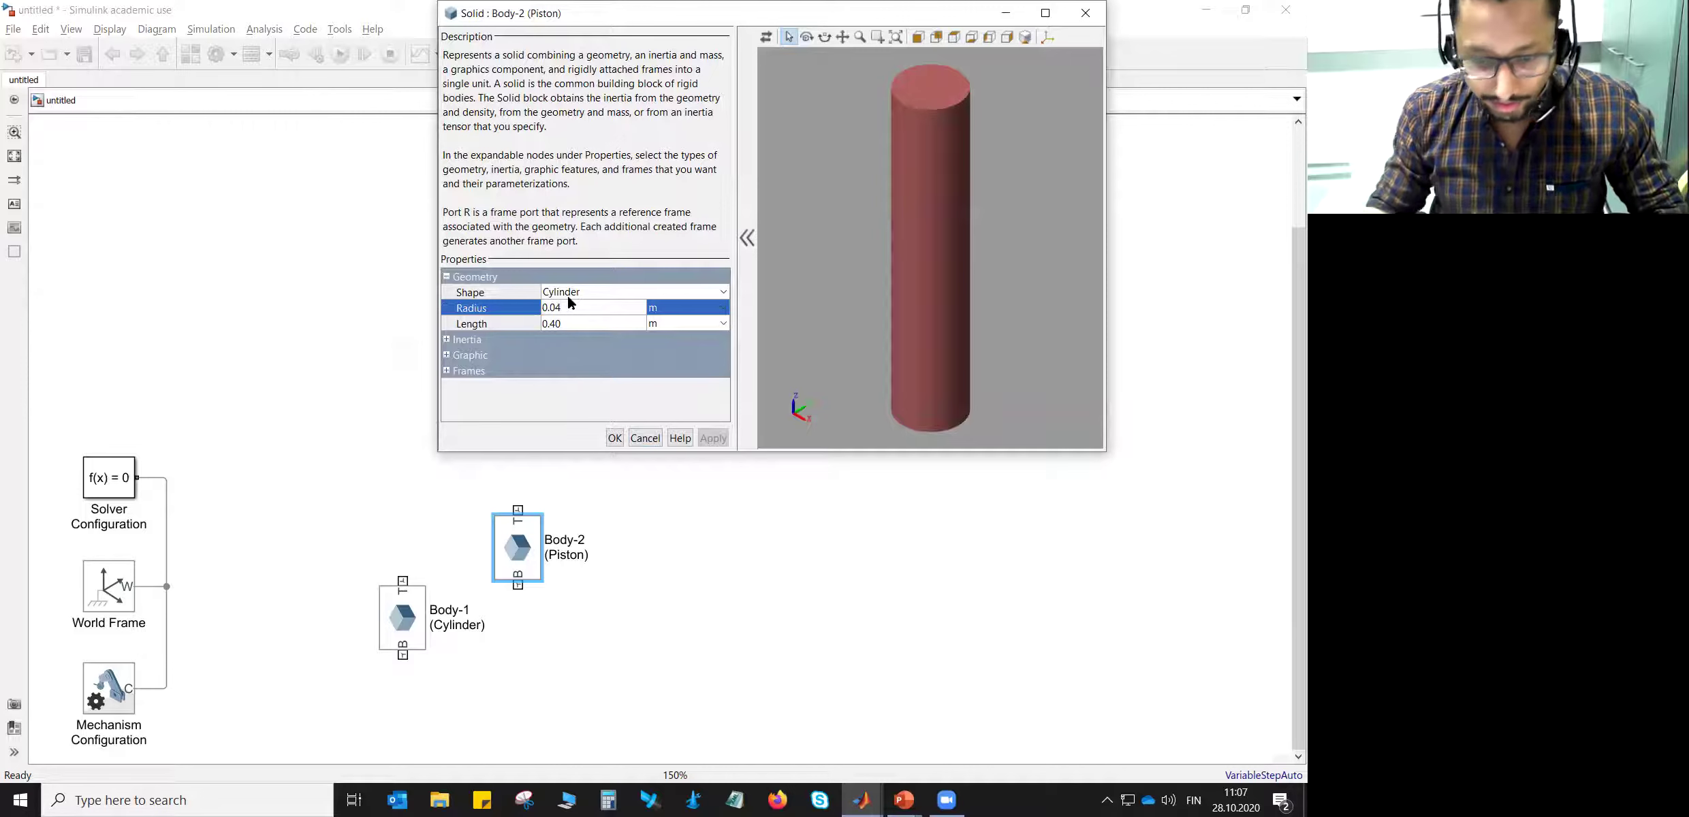
key(BackSpace)
text(3)
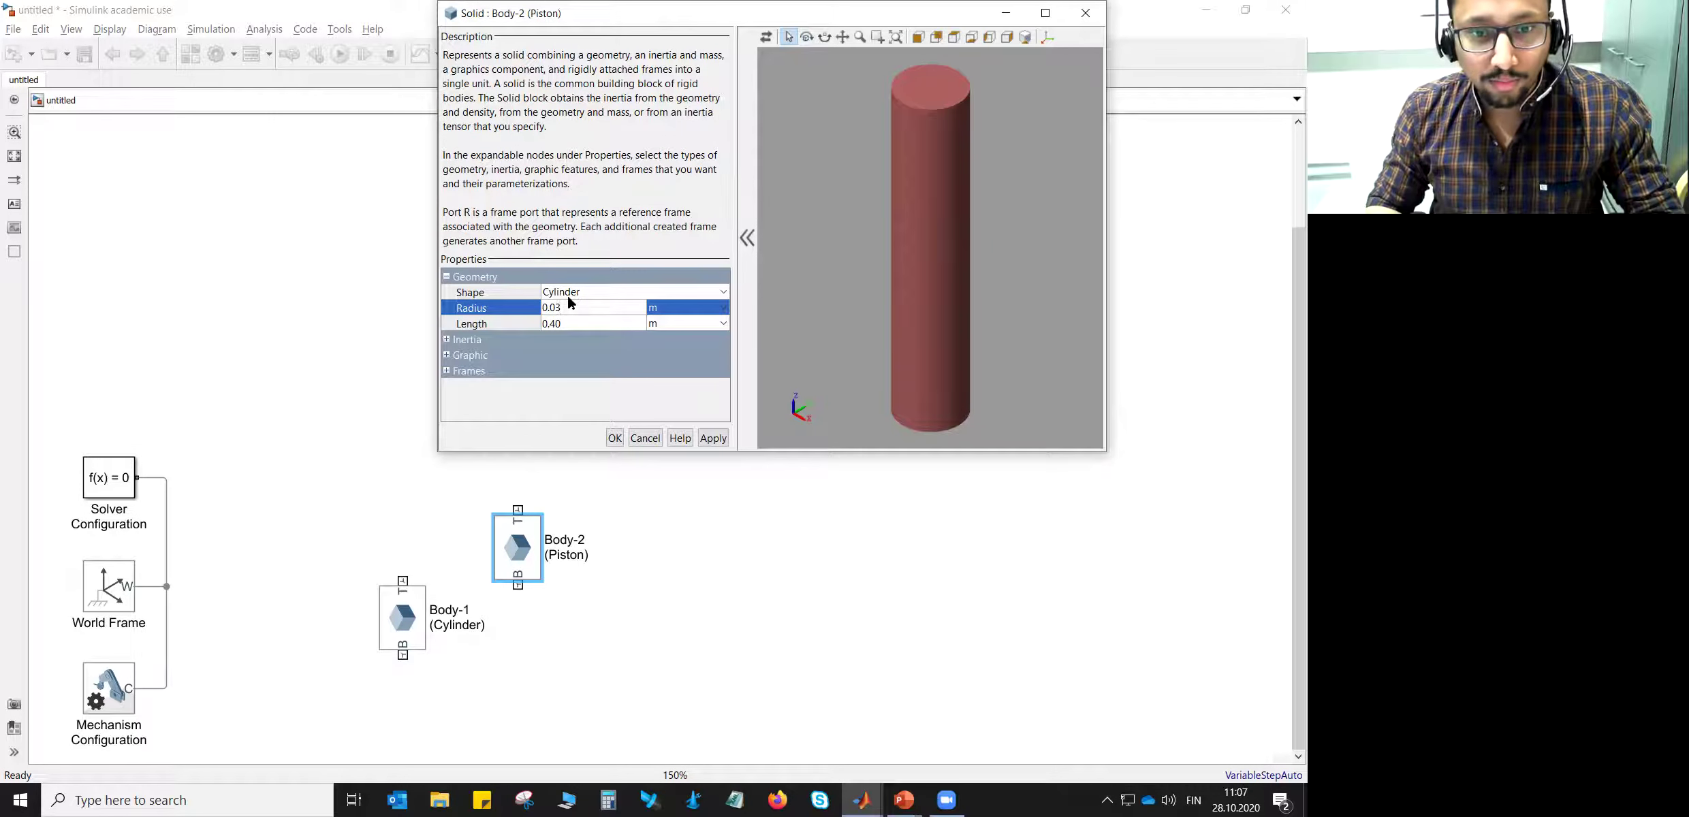
key(Return)
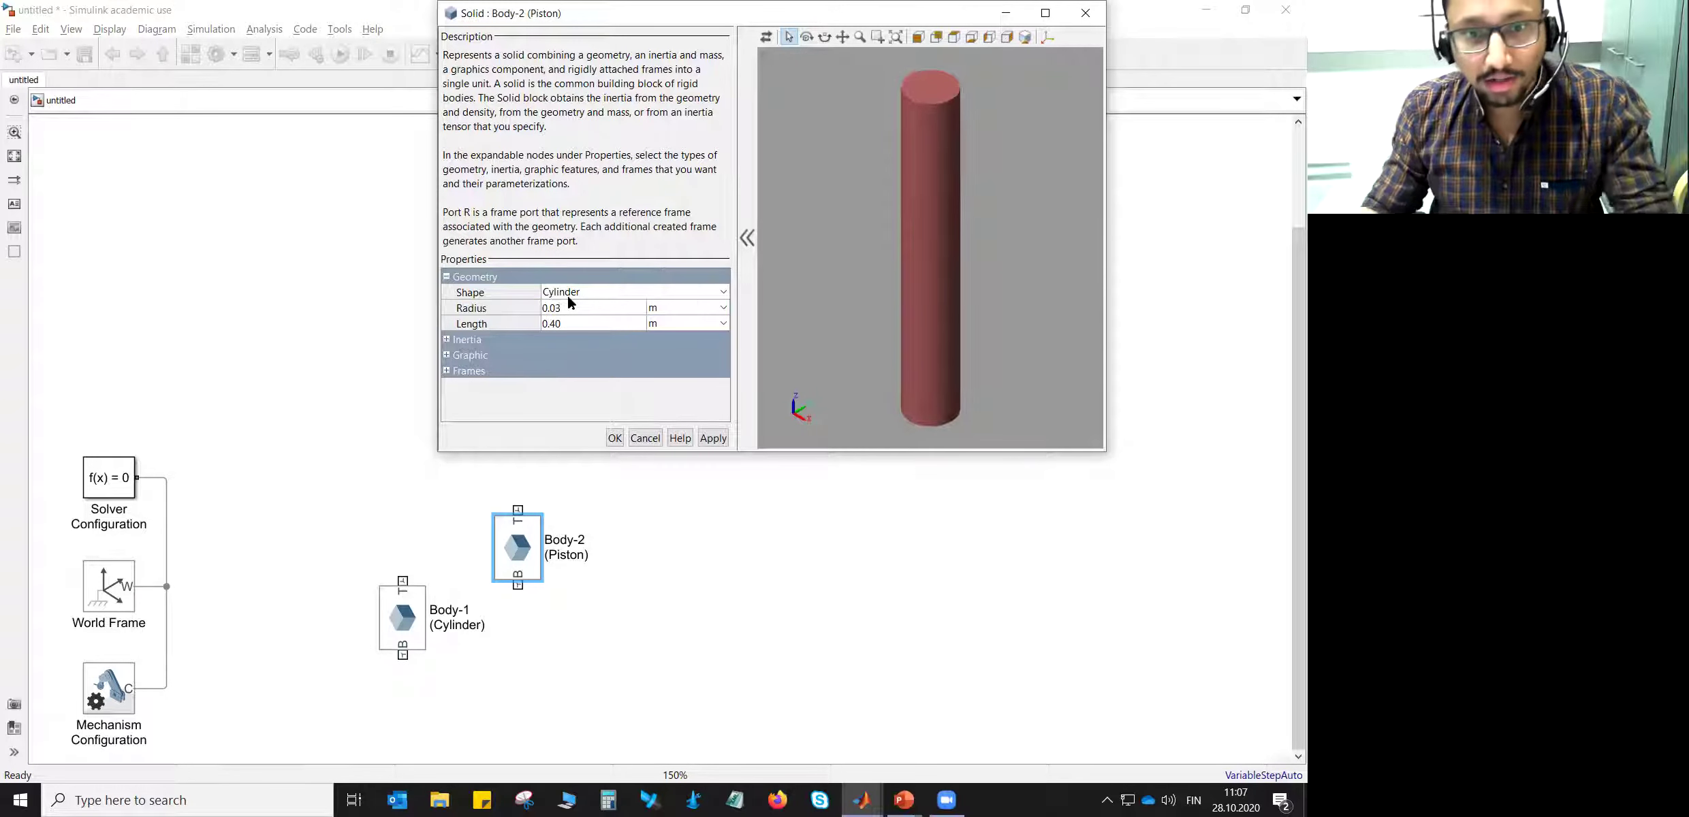
- Expand the piston's inertia properties and update its derived mass and inertia values
click(453, 340)
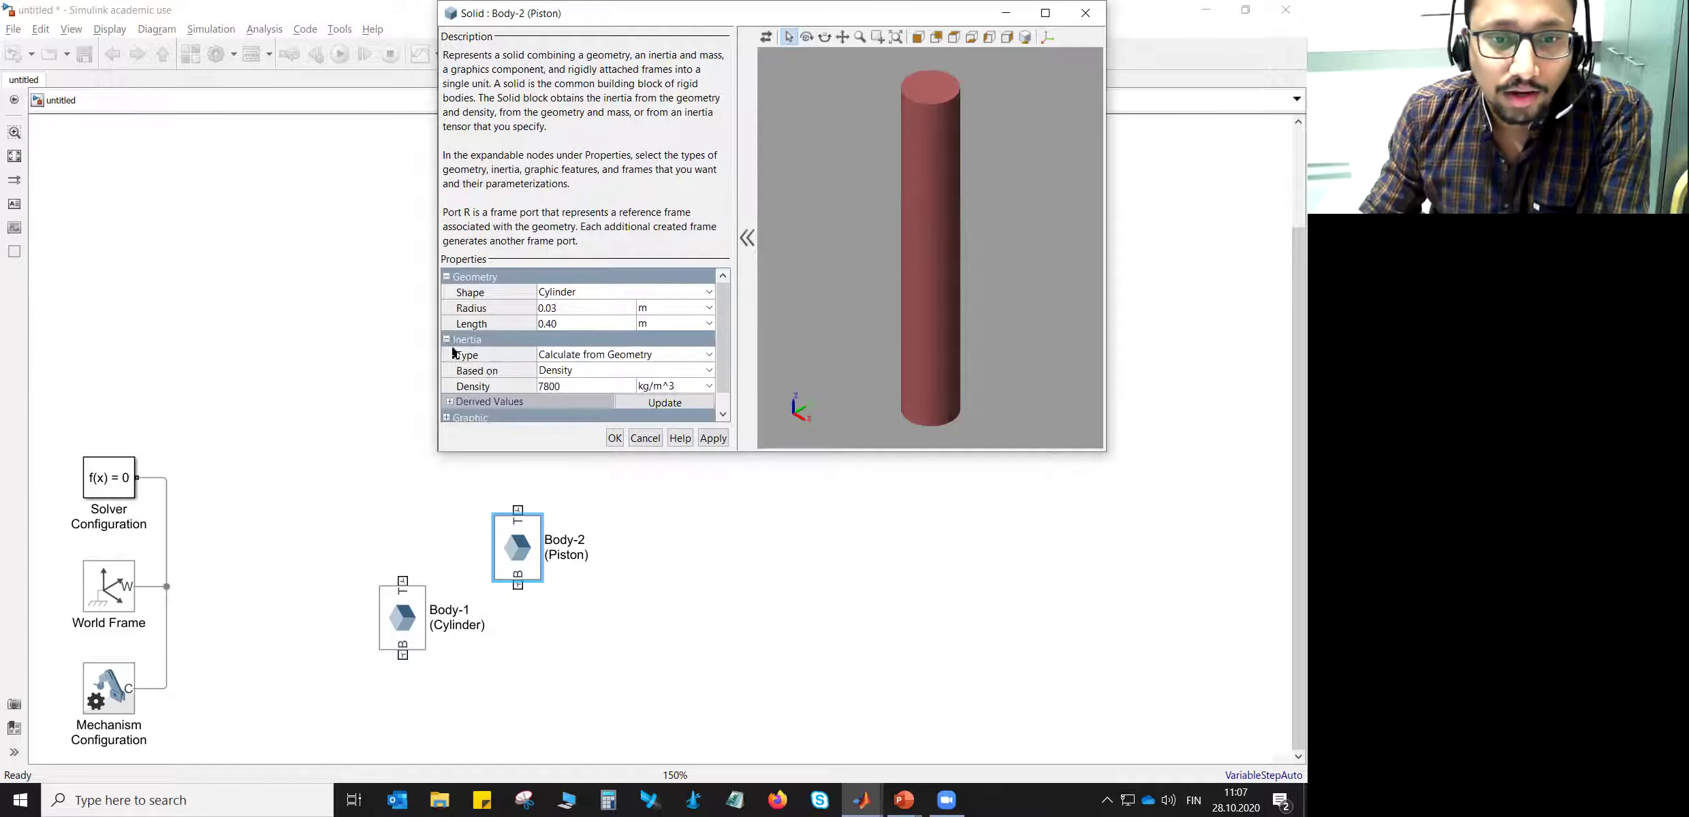
drag(606, 451, 603, 596)
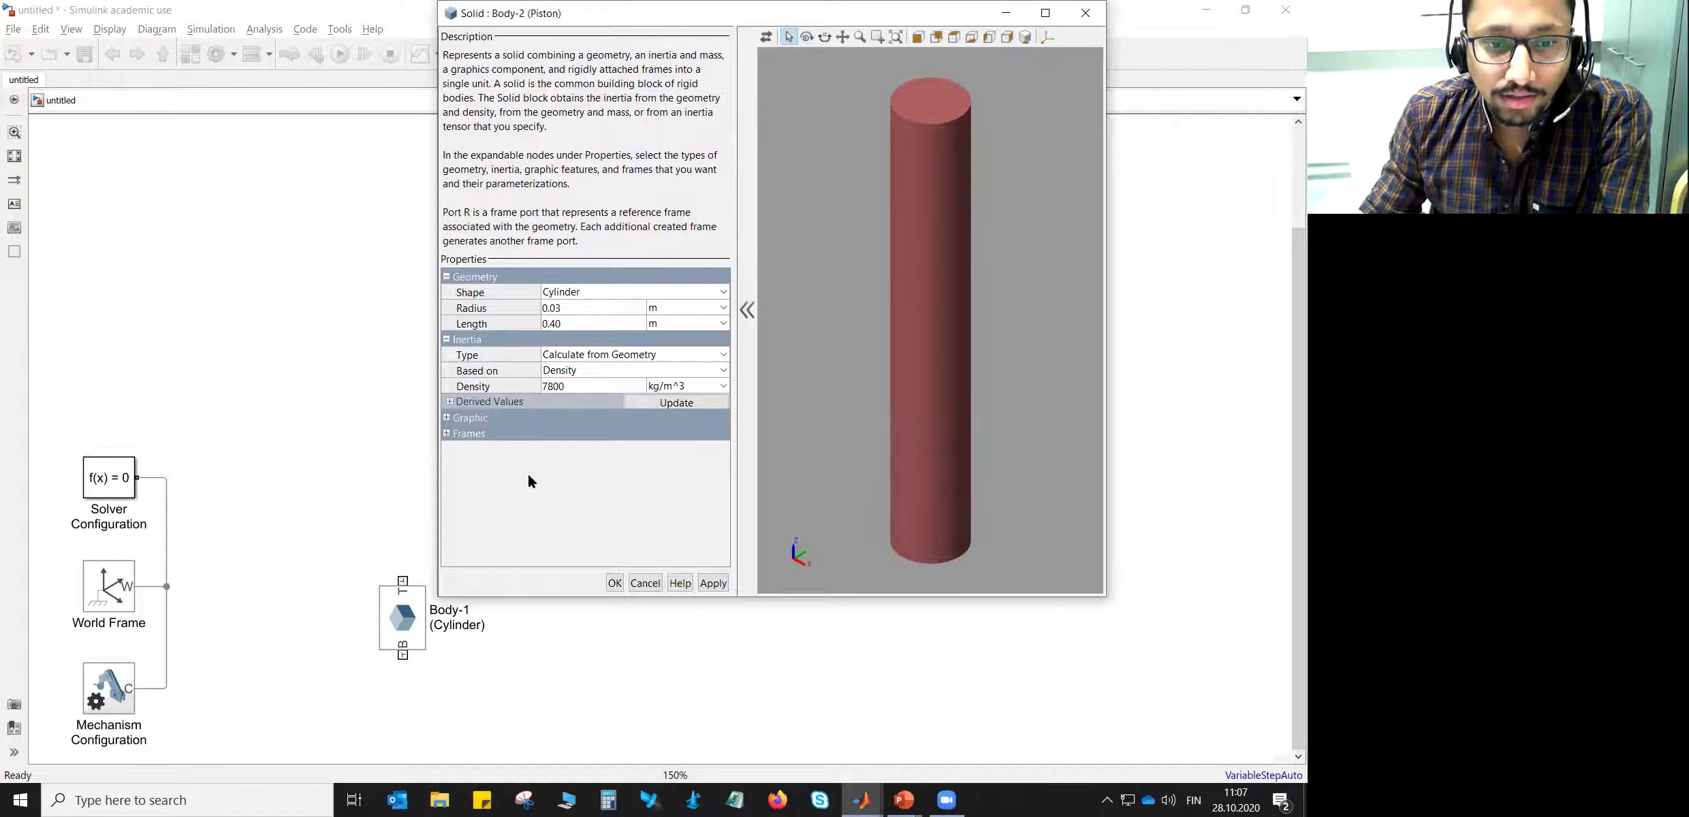
click(450, 401)
click(678, 403)
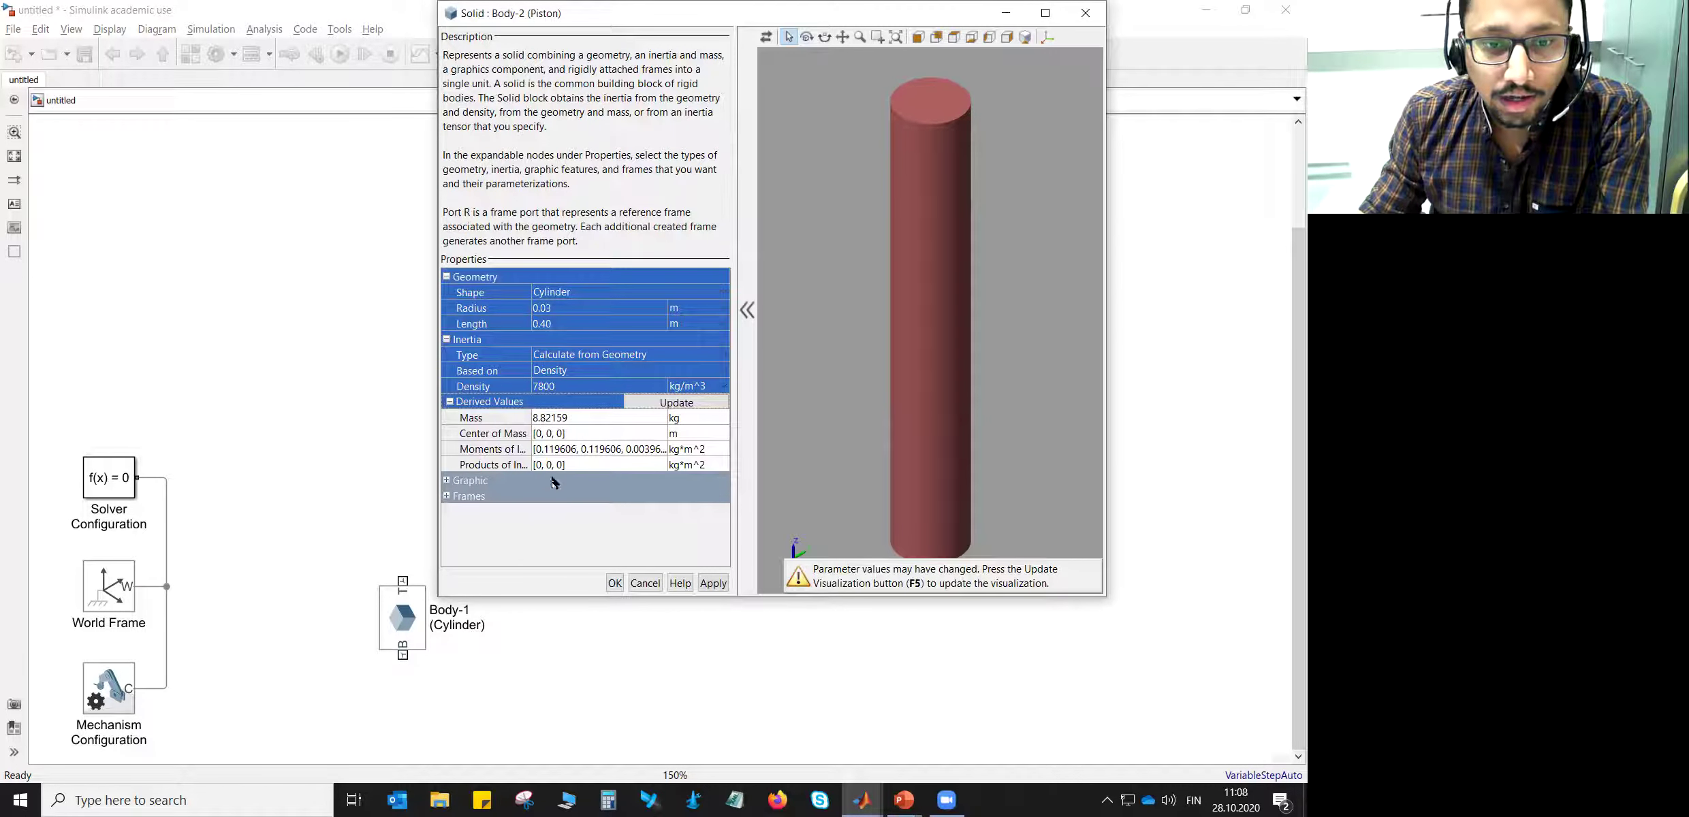
click(576, 433)
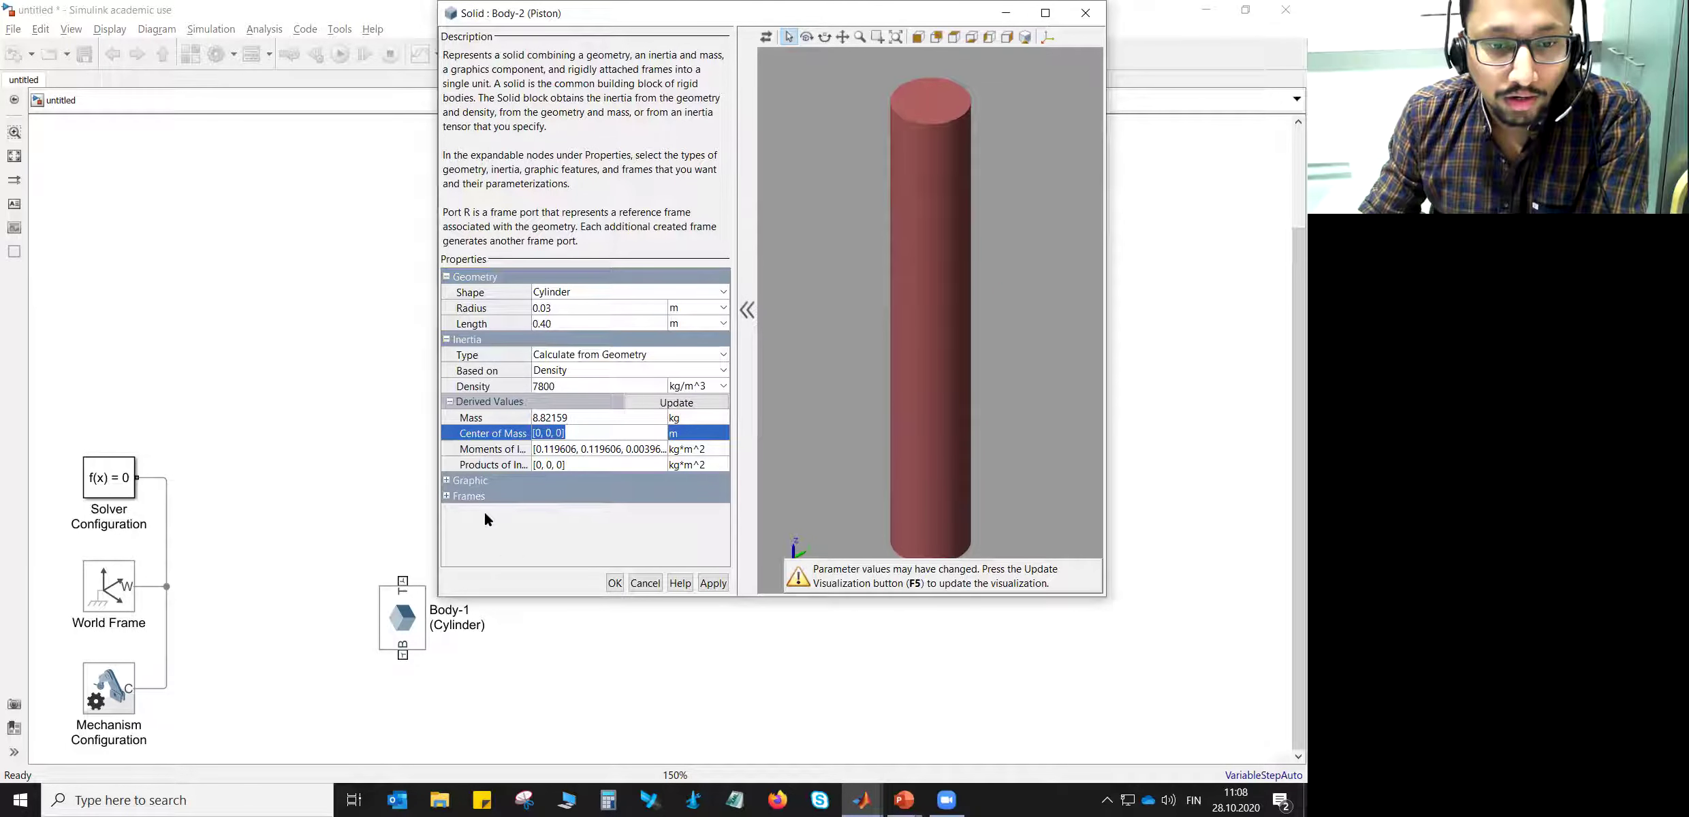
- Set the piston's graphic color to [0.5 0.9 0.5], show the frames in its preview and accept the settings
click(446, 480)
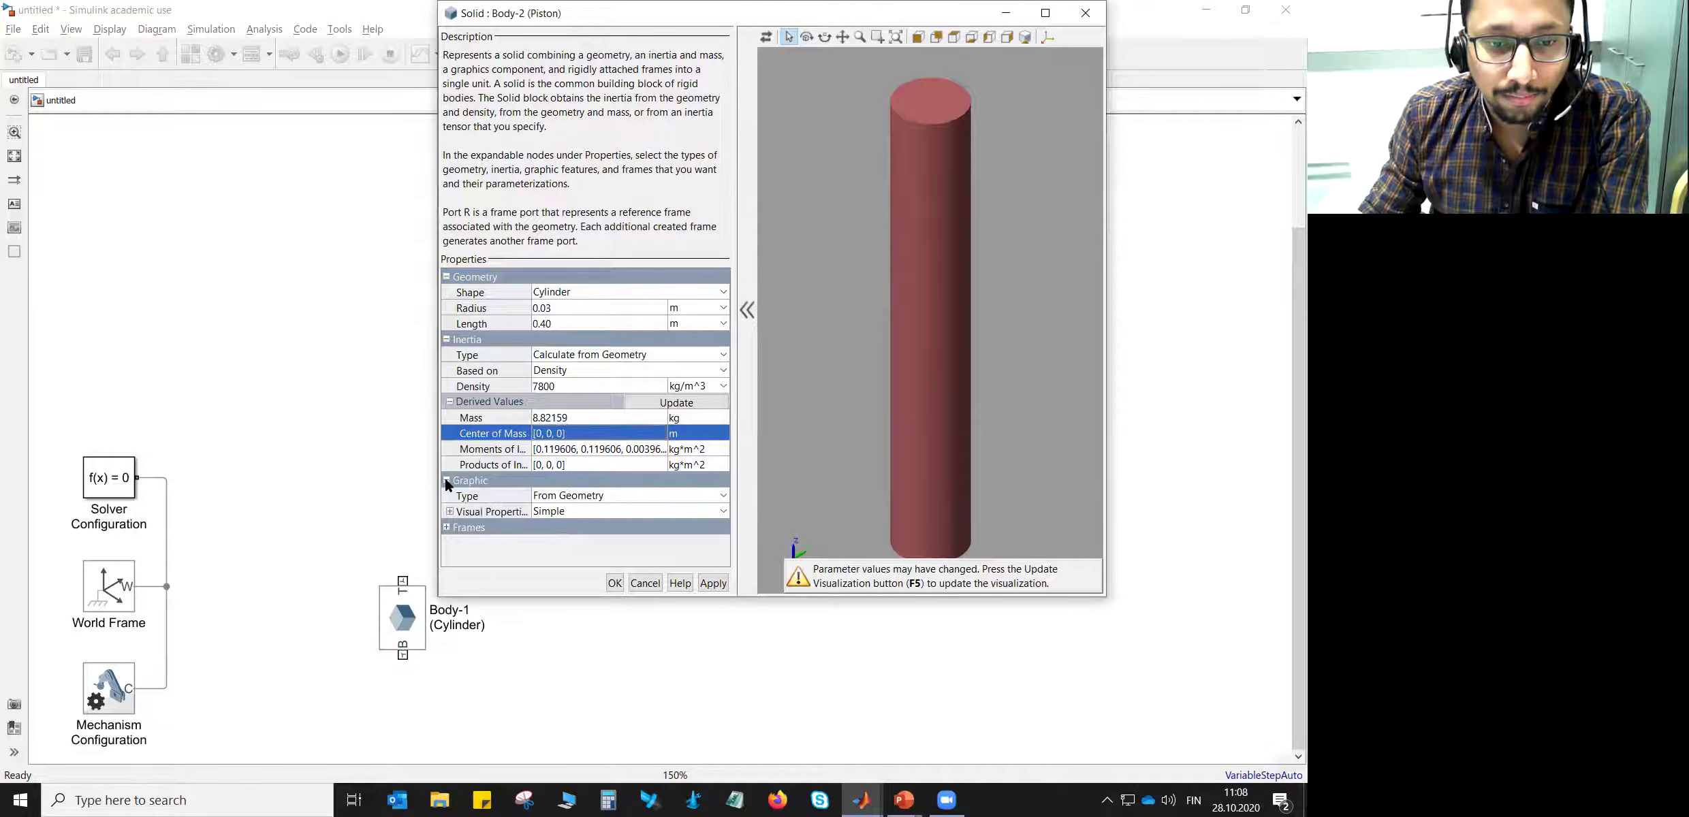
click(446, 527)
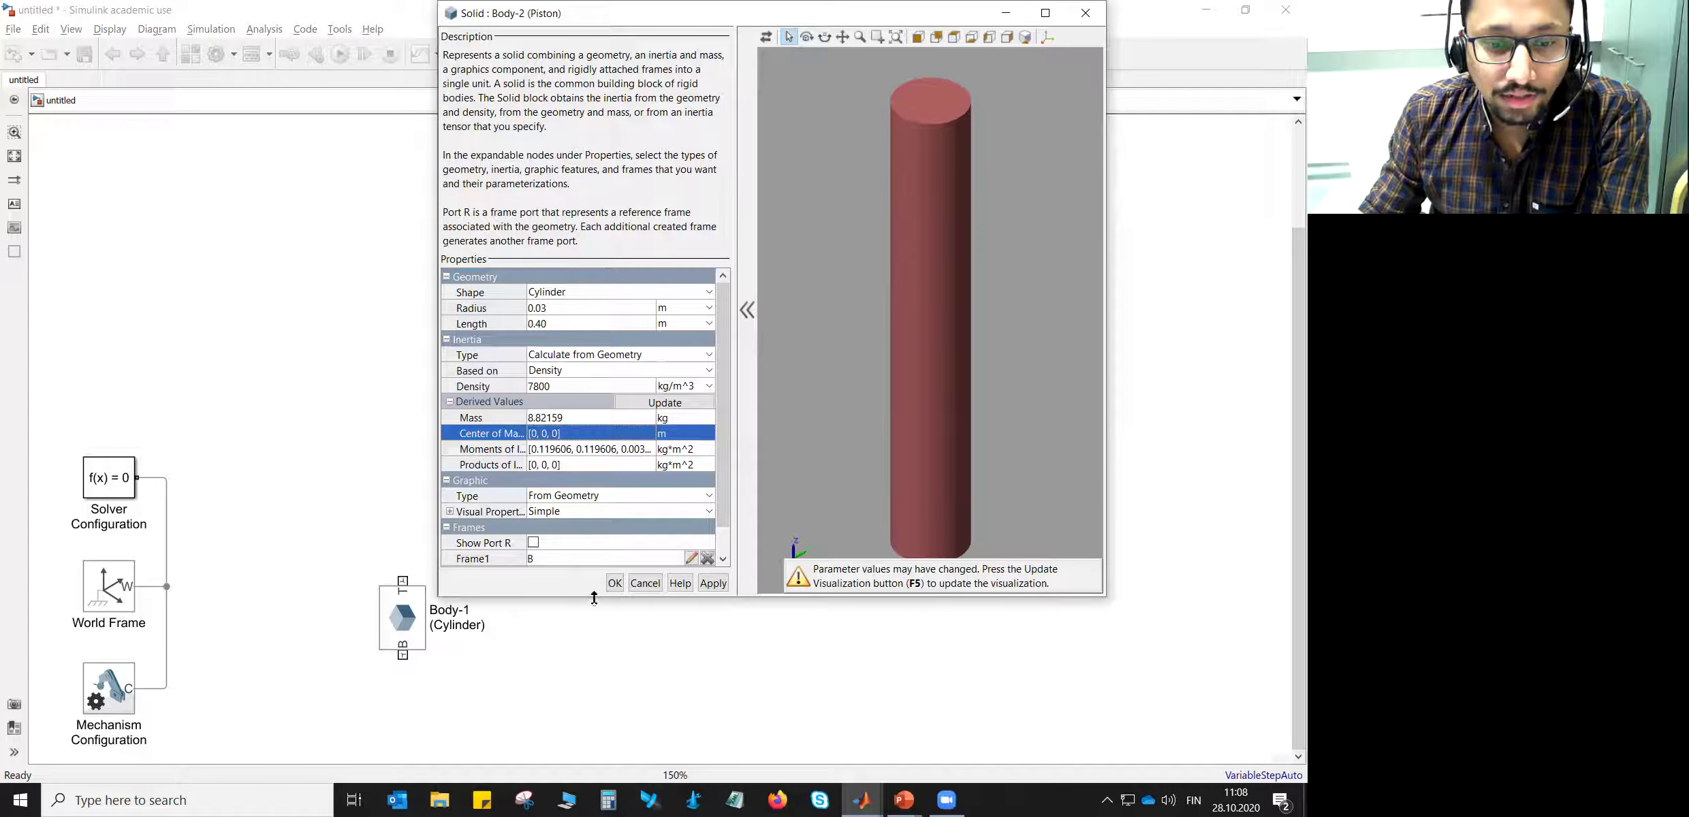
drag(594, 598, 594, 710)
click(450, 511)
click(543, 527)
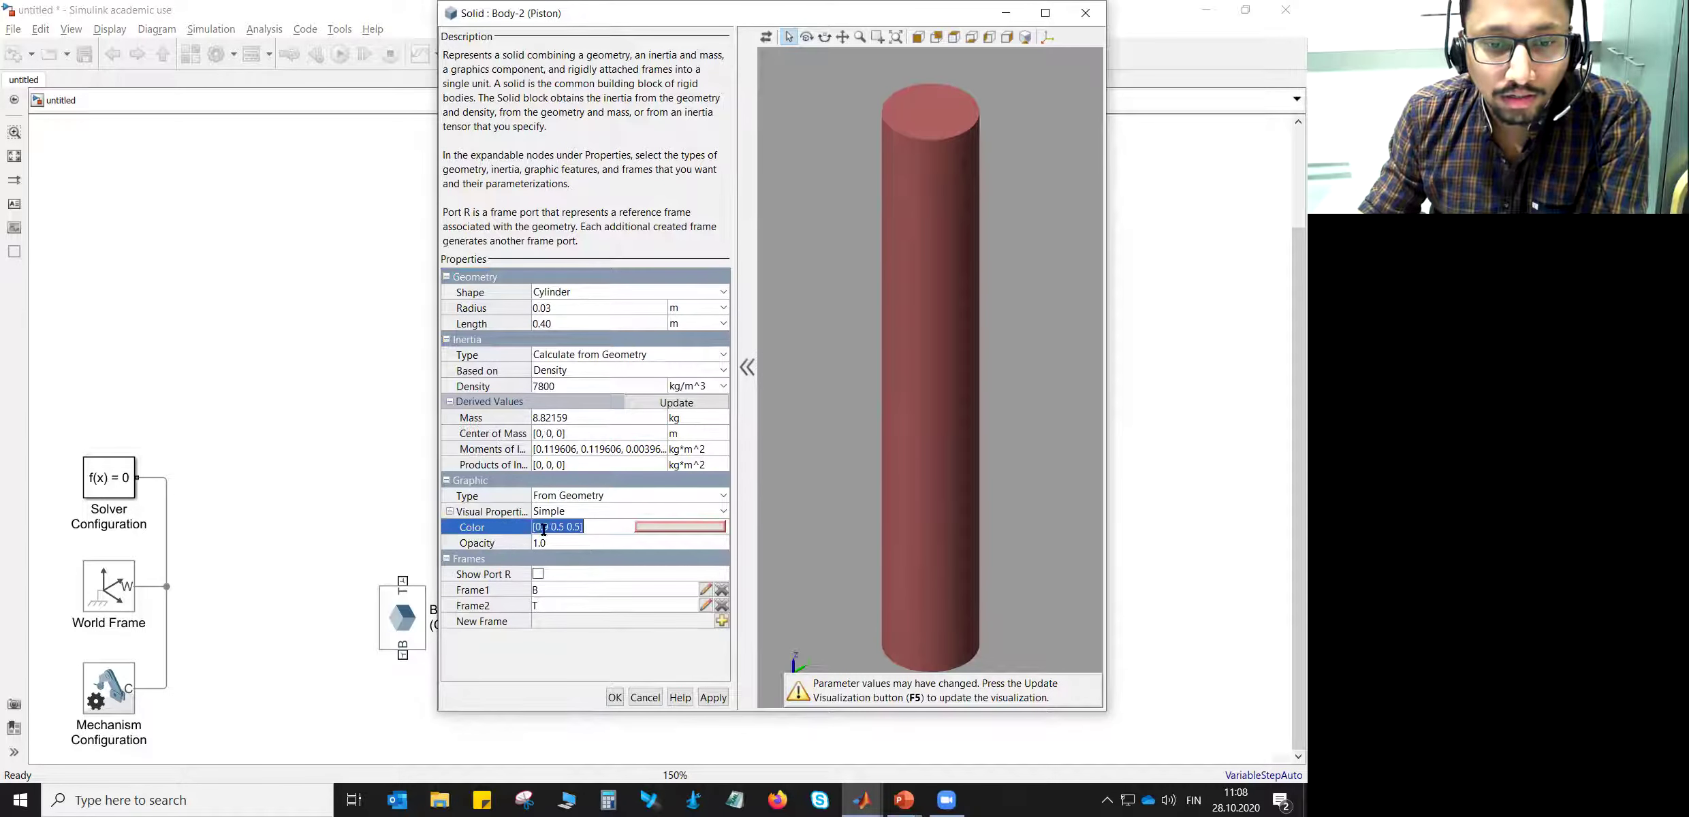
click(543, 527)
key(BackSpace)
text(5)
key(Right)
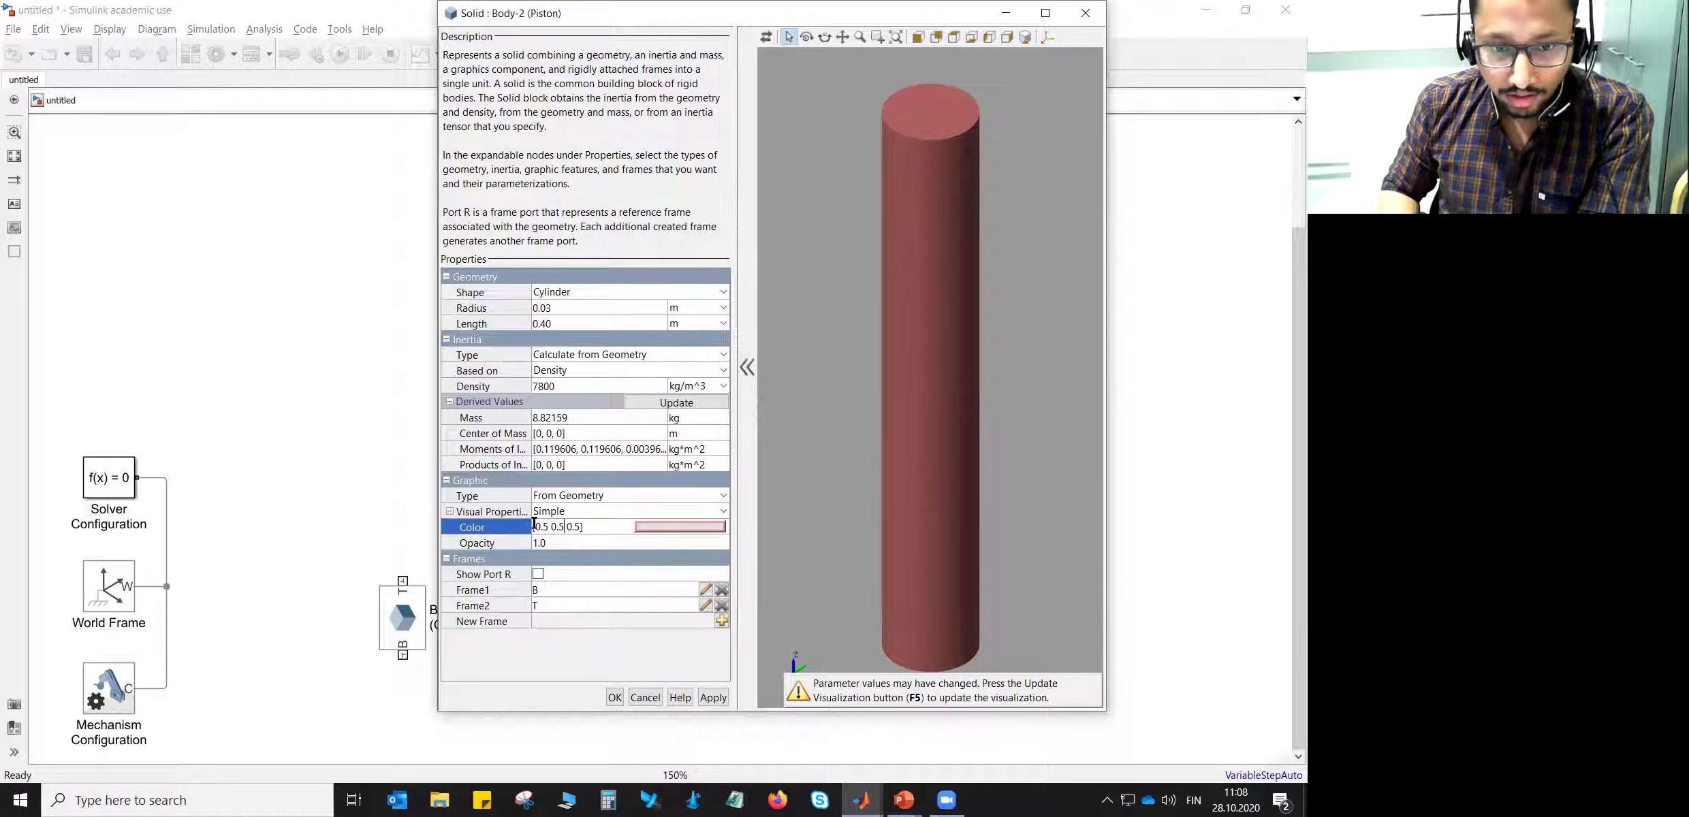
key(Delete)
text(9)
key(Return)
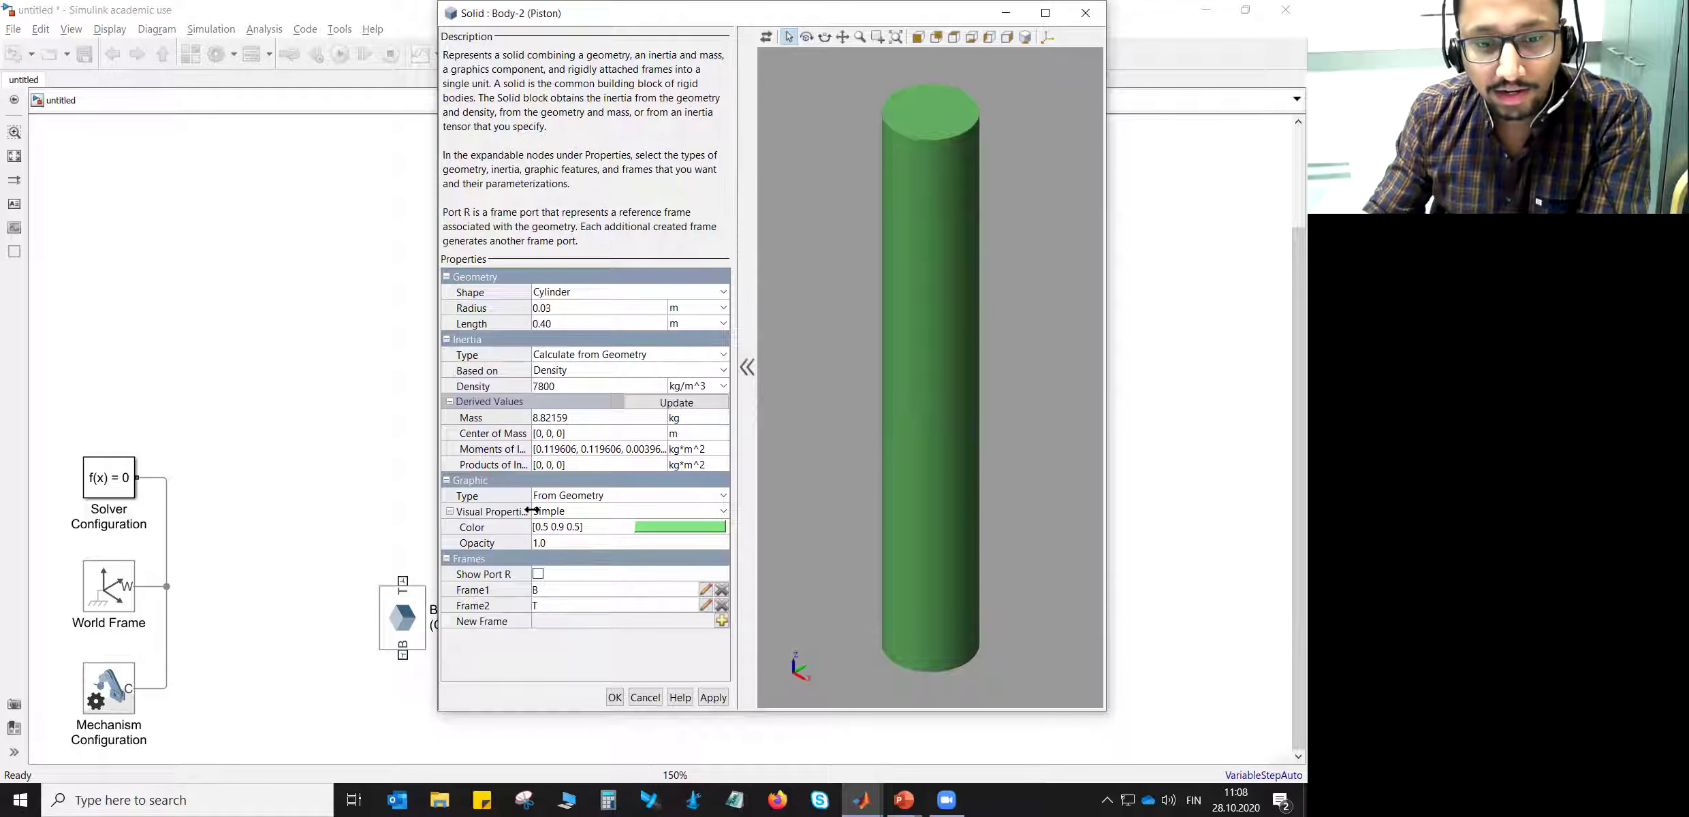
click(1048, 38)
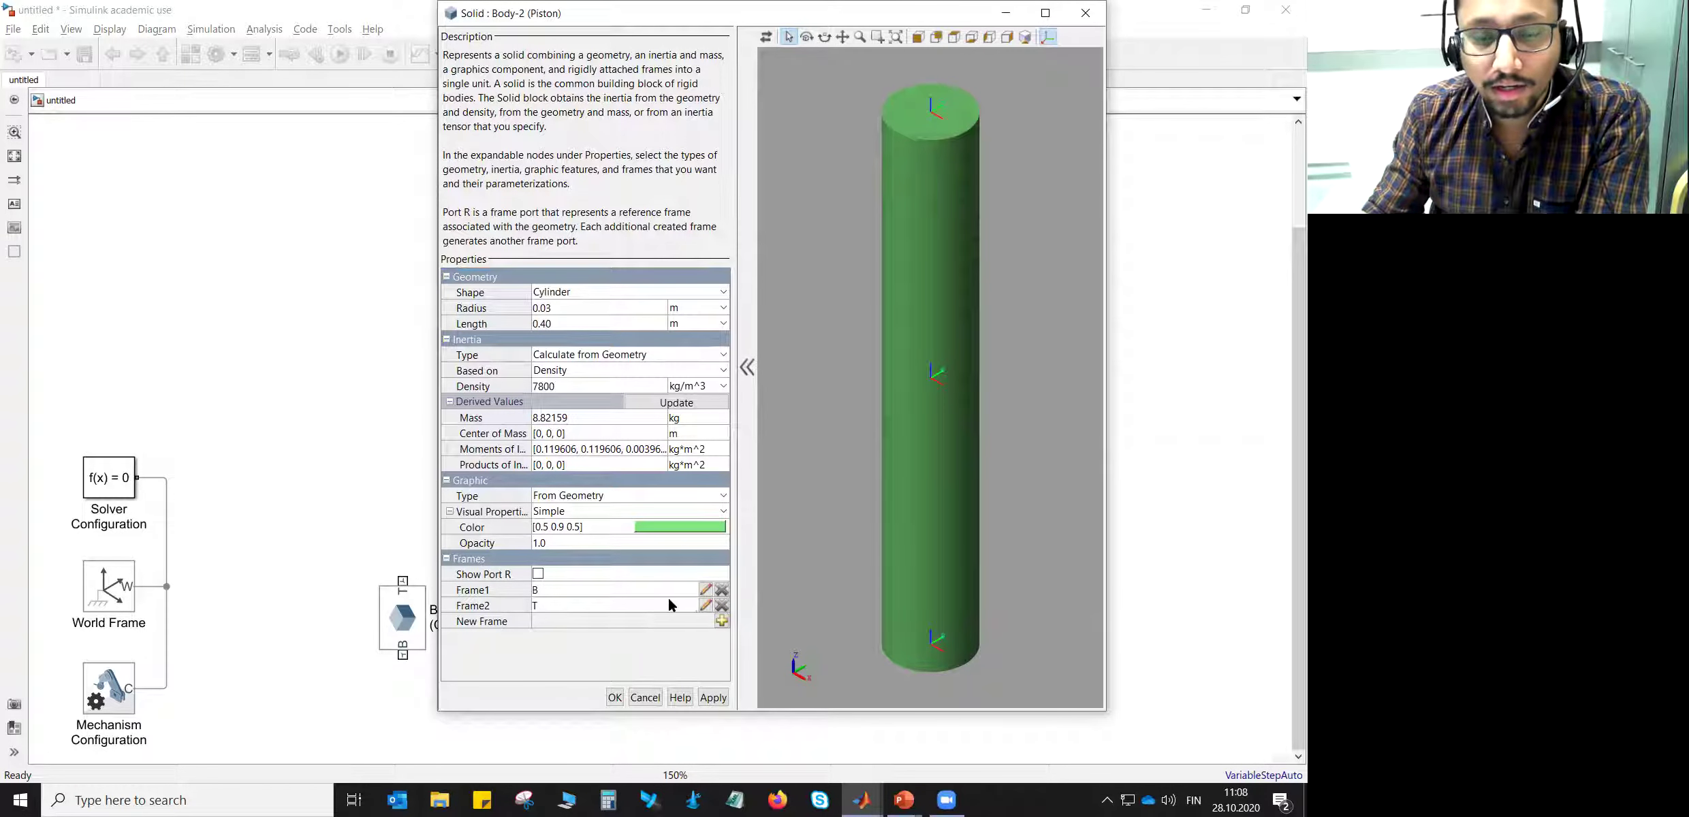
click(614, 697)
- Shrink the Body-2 block and align it directly above Body-1, leaving a wide vertical gap between them
drag(519, 564, 405, 519)
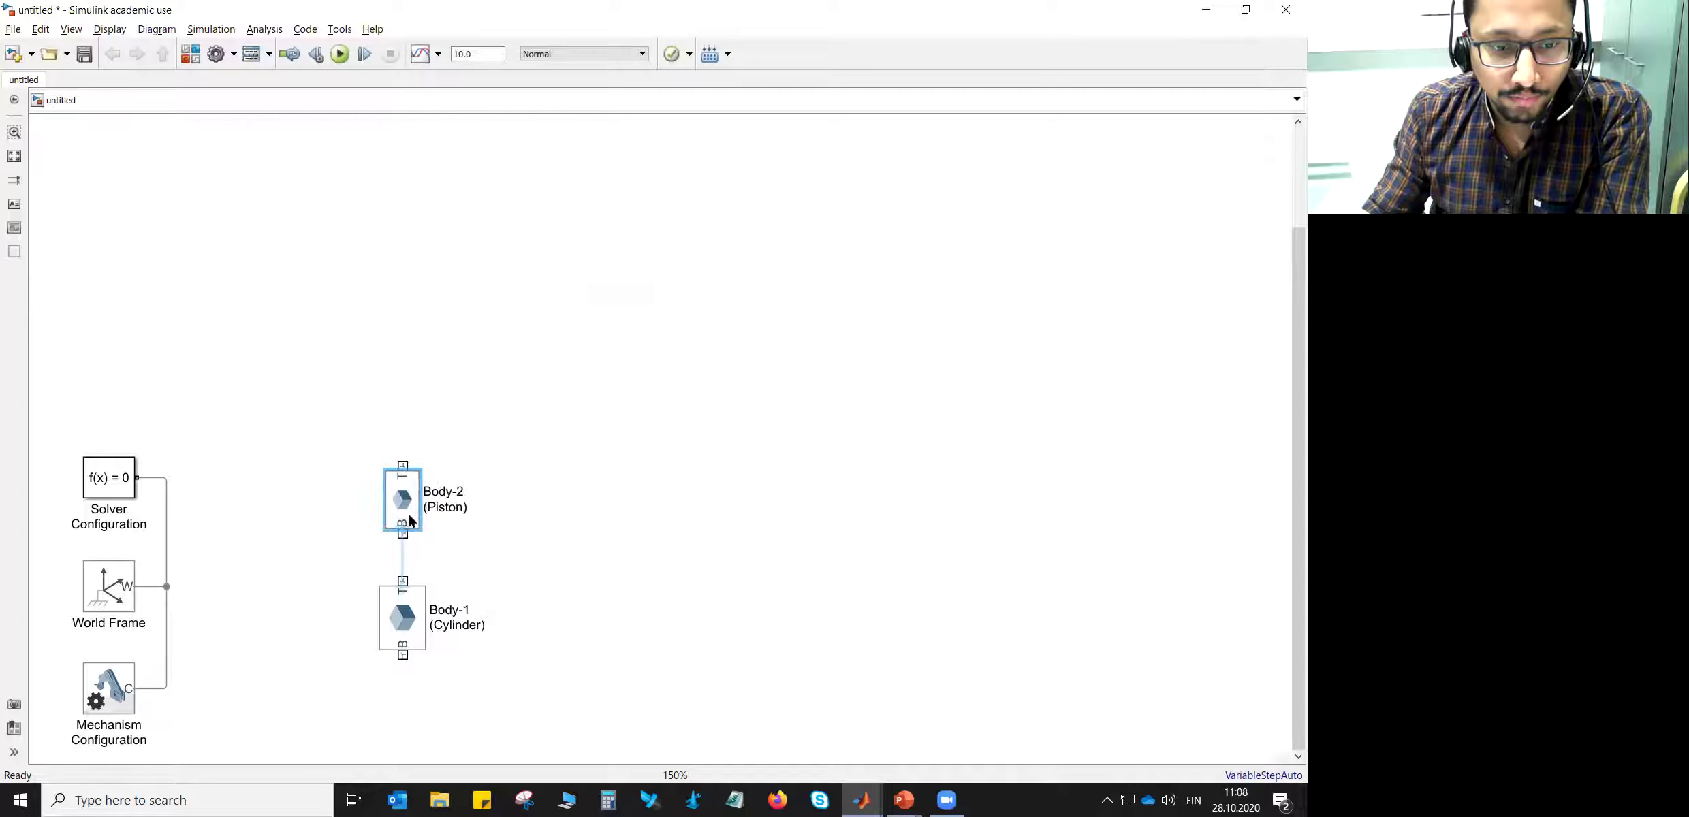
drag(391, 602, 392, 669)
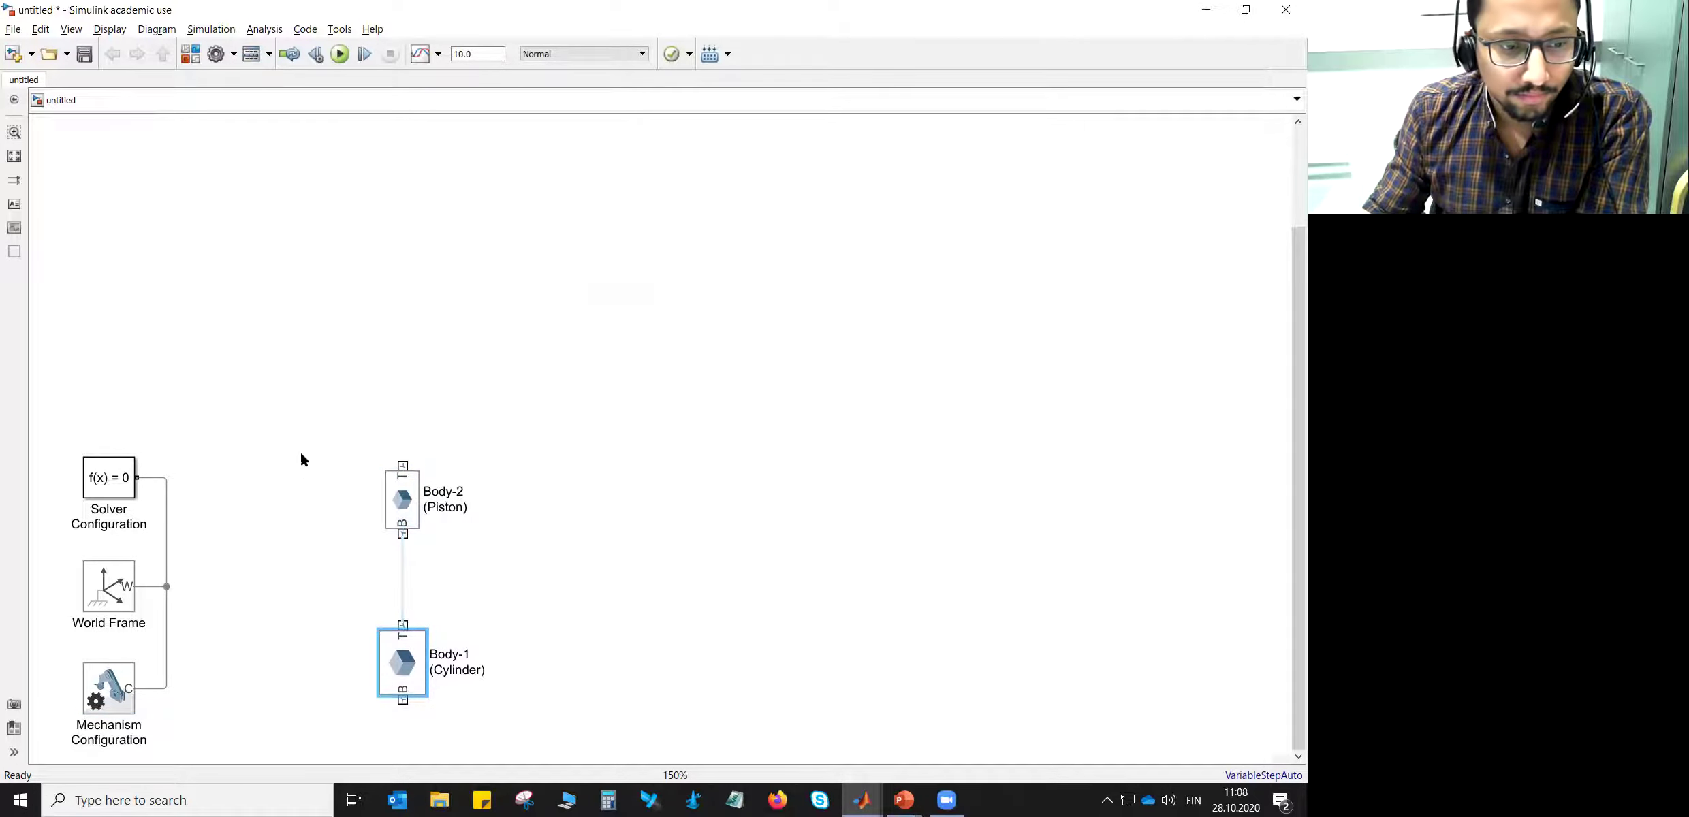
drag(299, 383, 295, 403)
drag(376, 664, 380, 669)
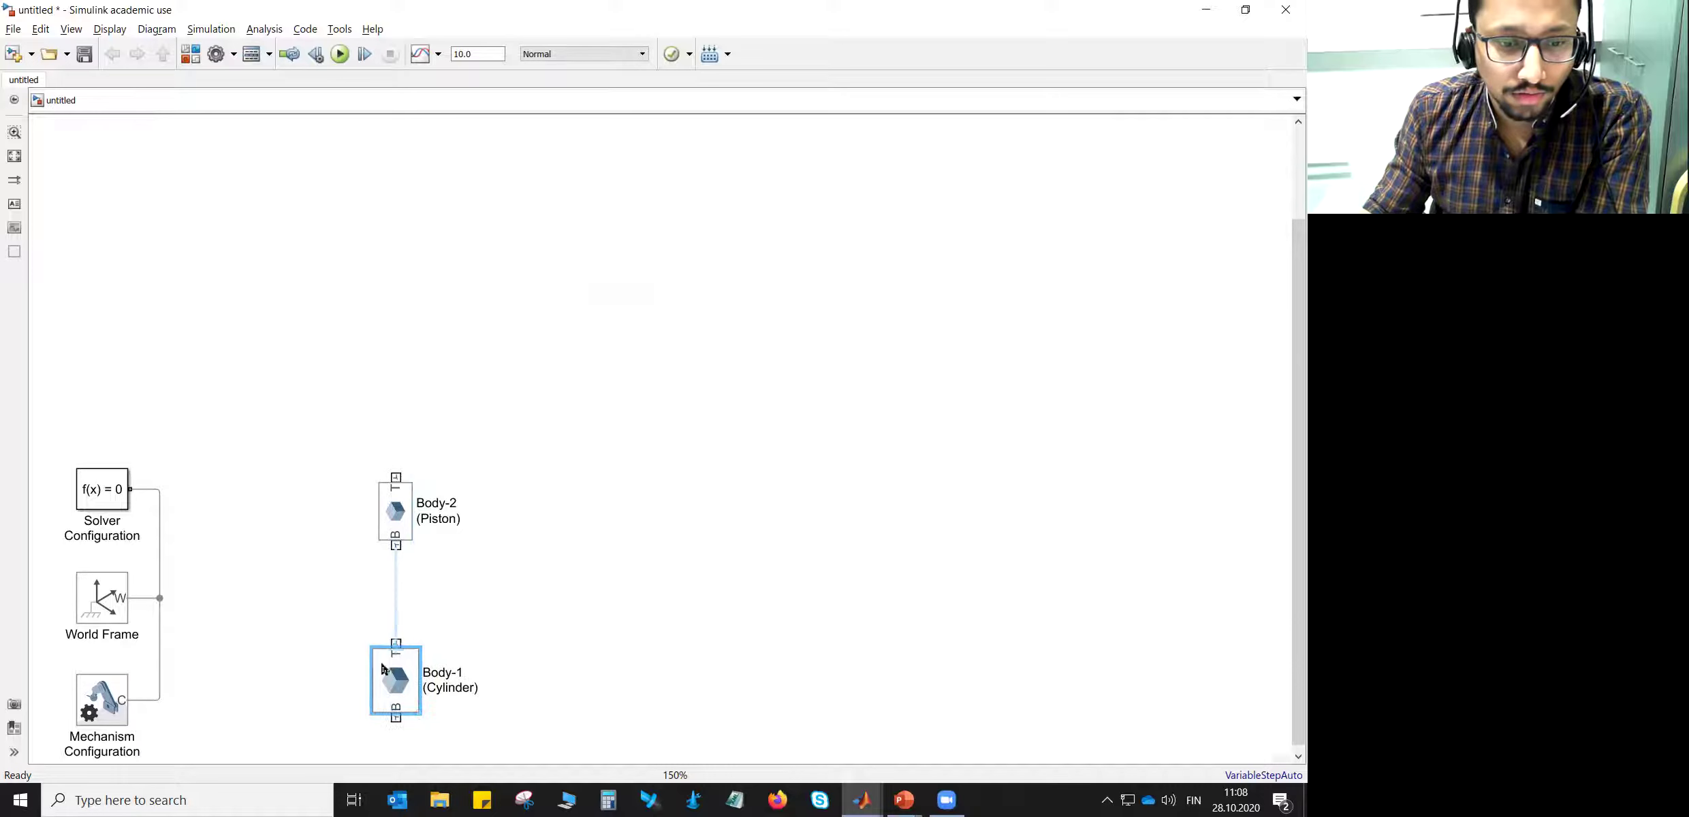
mouse_move(404, 518)
mouse_down()
mouse_move(406, 471)
mouse_move(406, 485)
mouse_up()
- Add a Solid block to the canvas above the piston block and name it Body-3
double_click(497, 300)
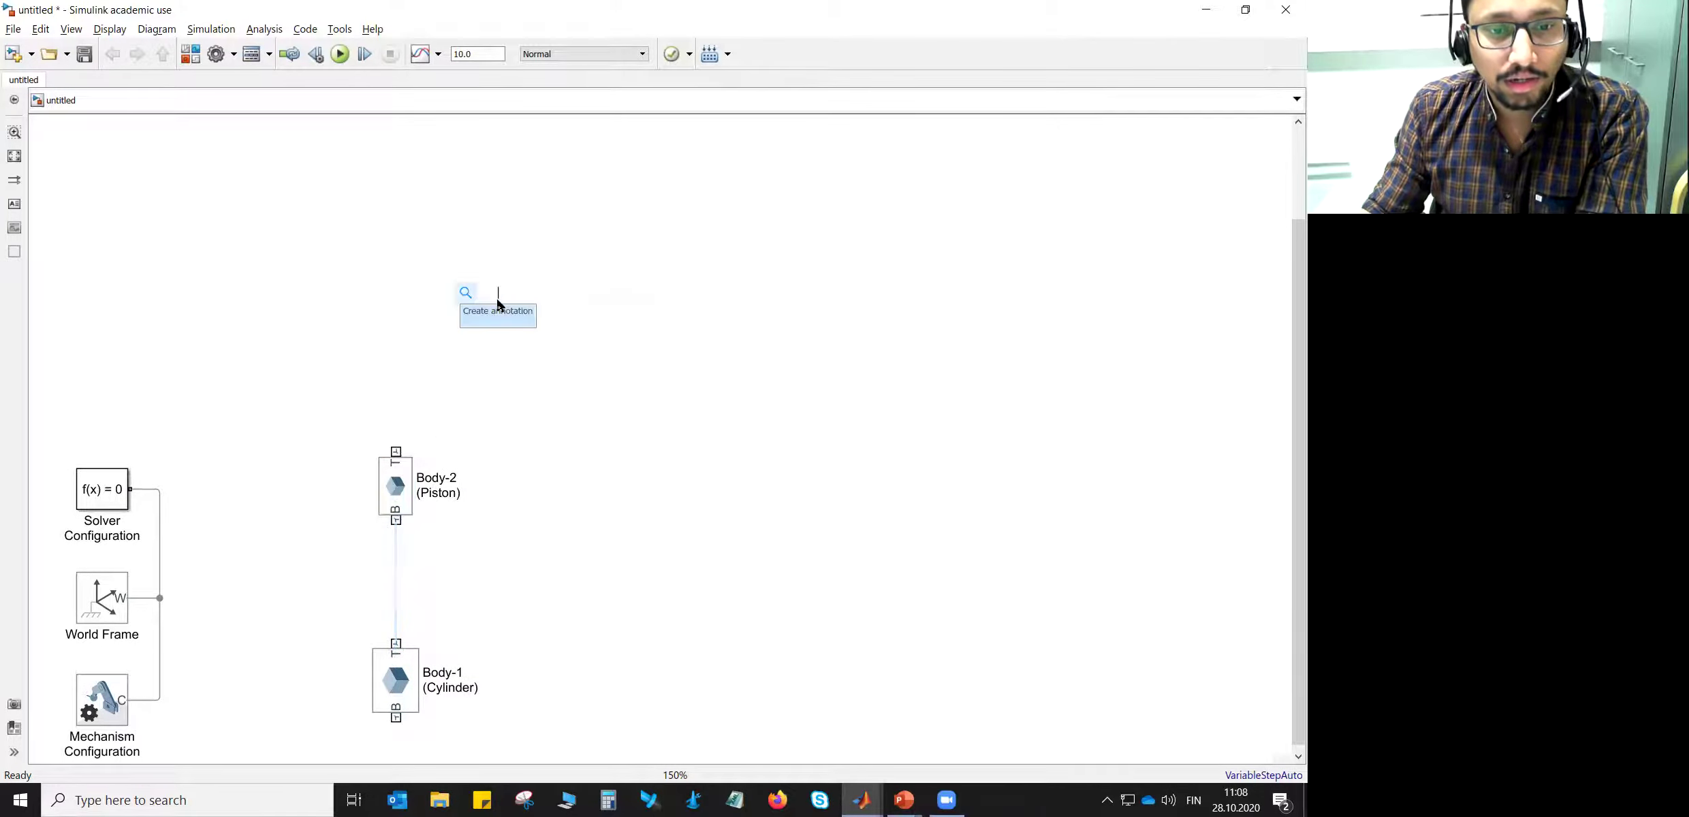
text(solid)
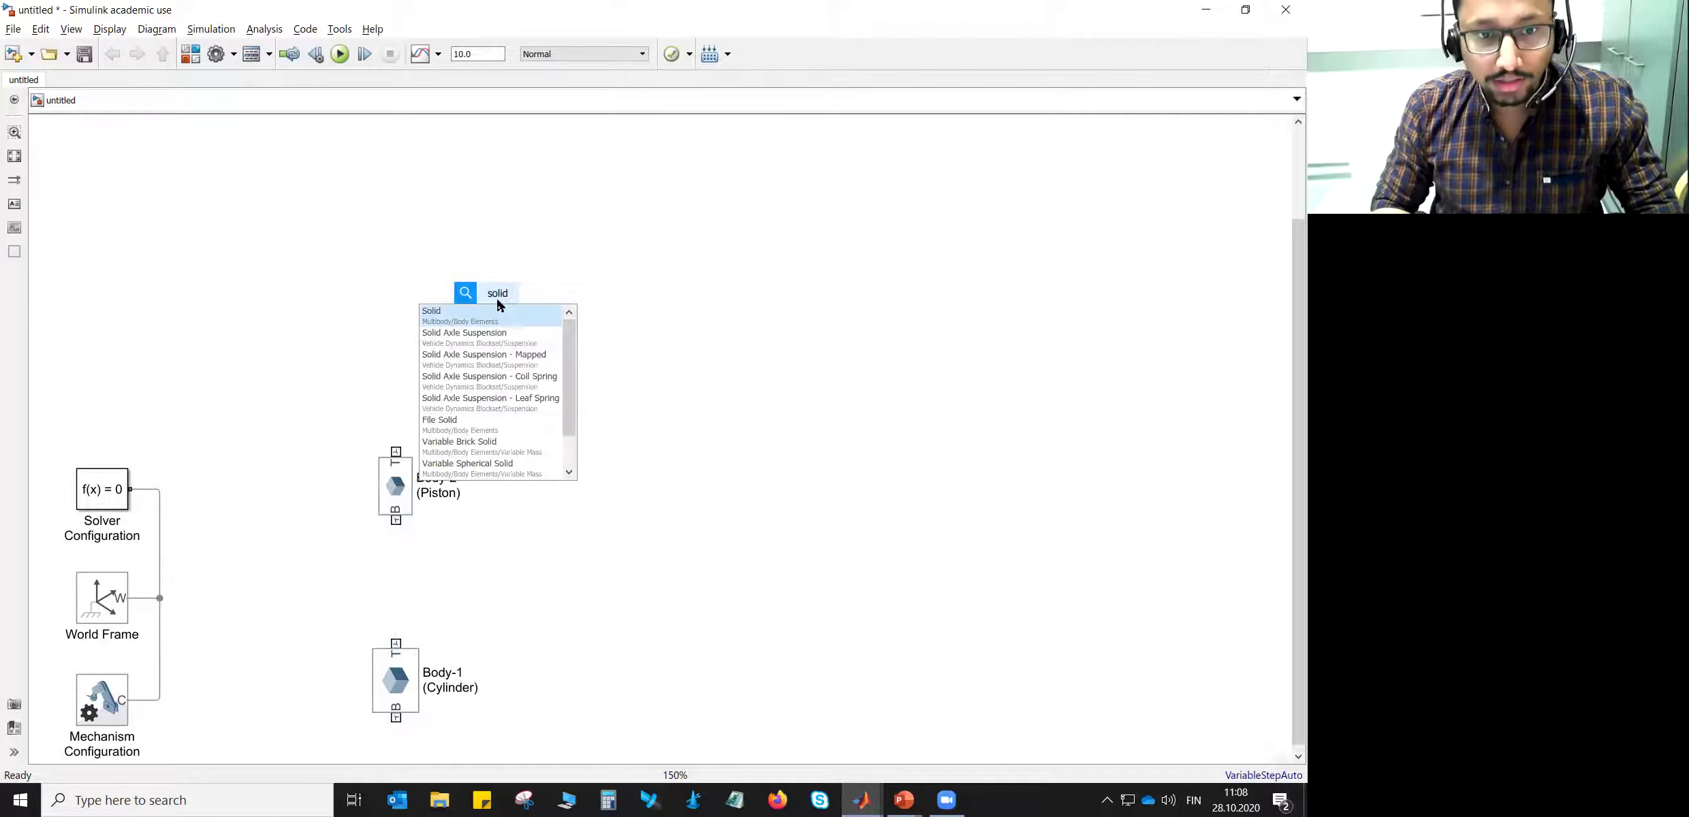
key(Return)
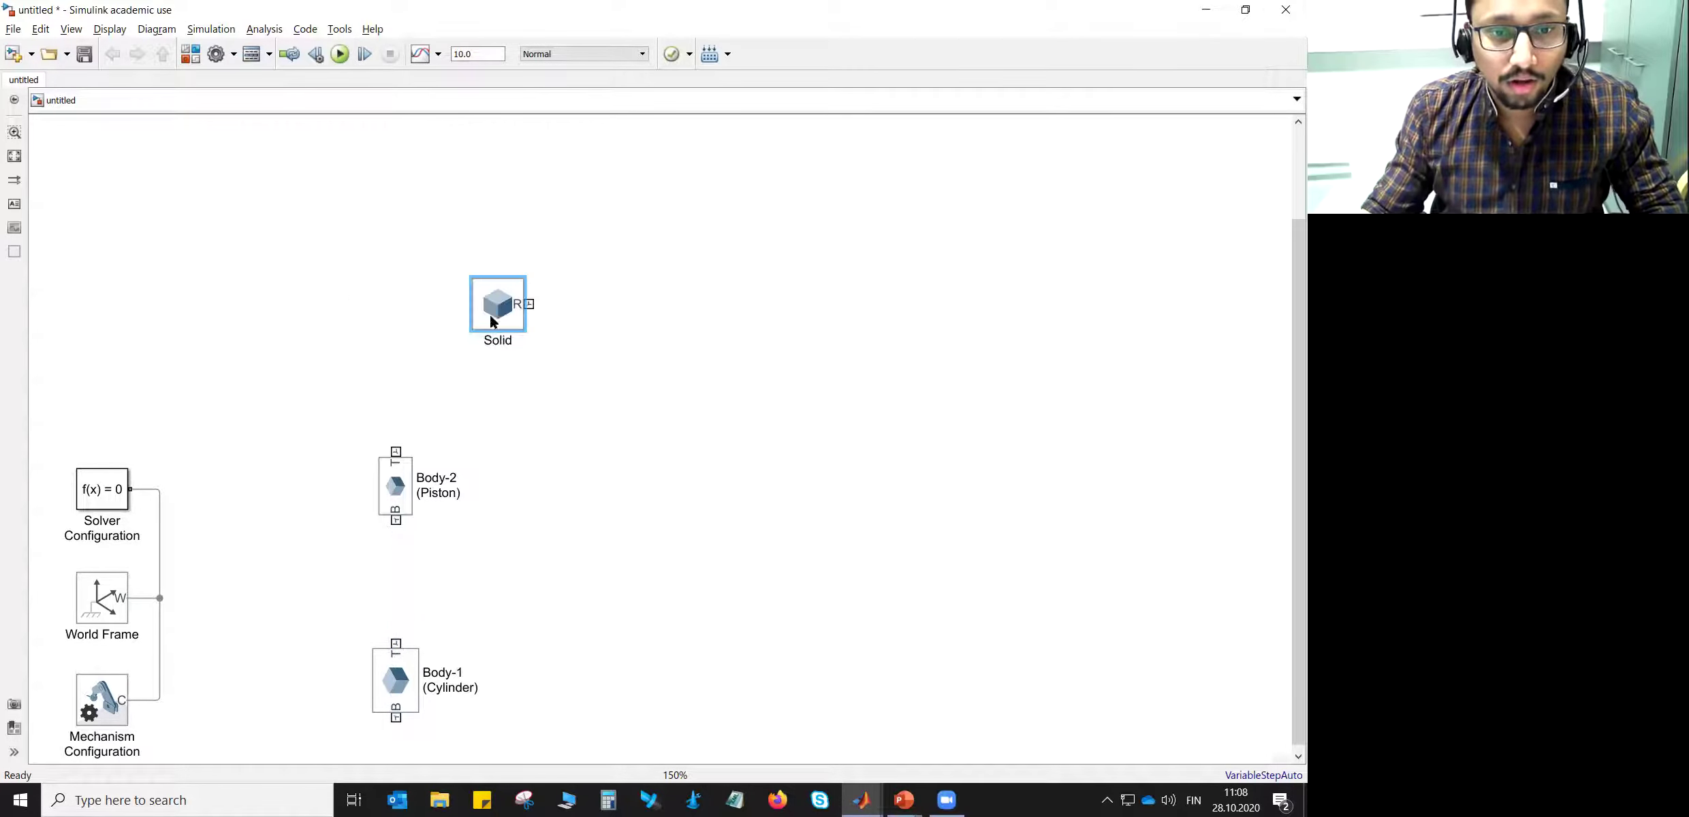
double_click(504, 345)
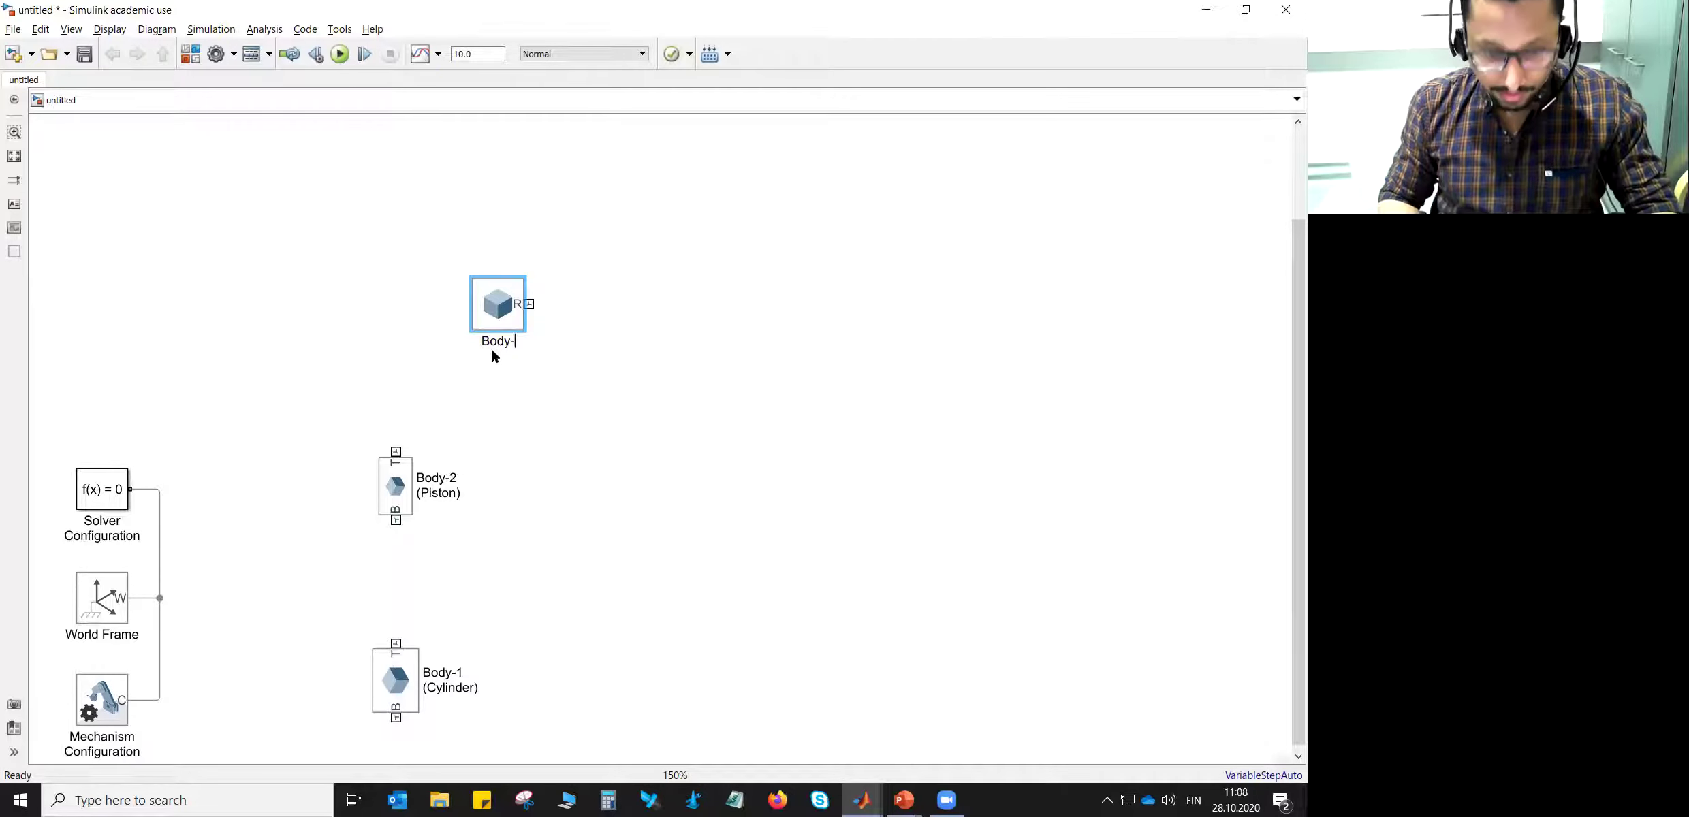
- Open the Body-3 settings and set its brick dimensions to [0.40 0.40 0.40] m
double_click(490, 318)
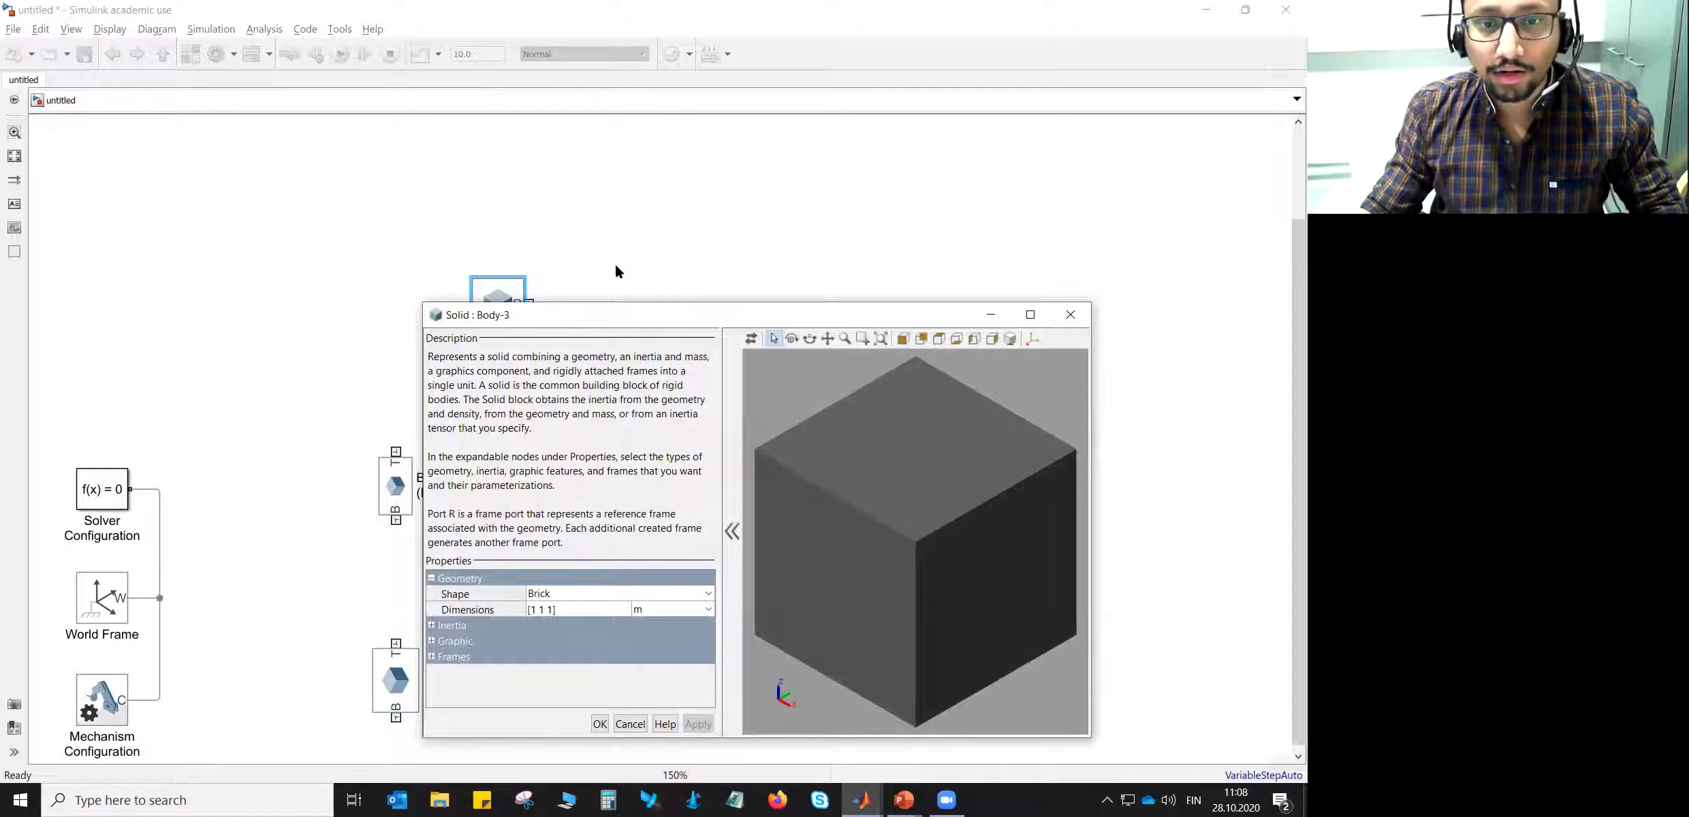
drag(609, 304, 606, 80)
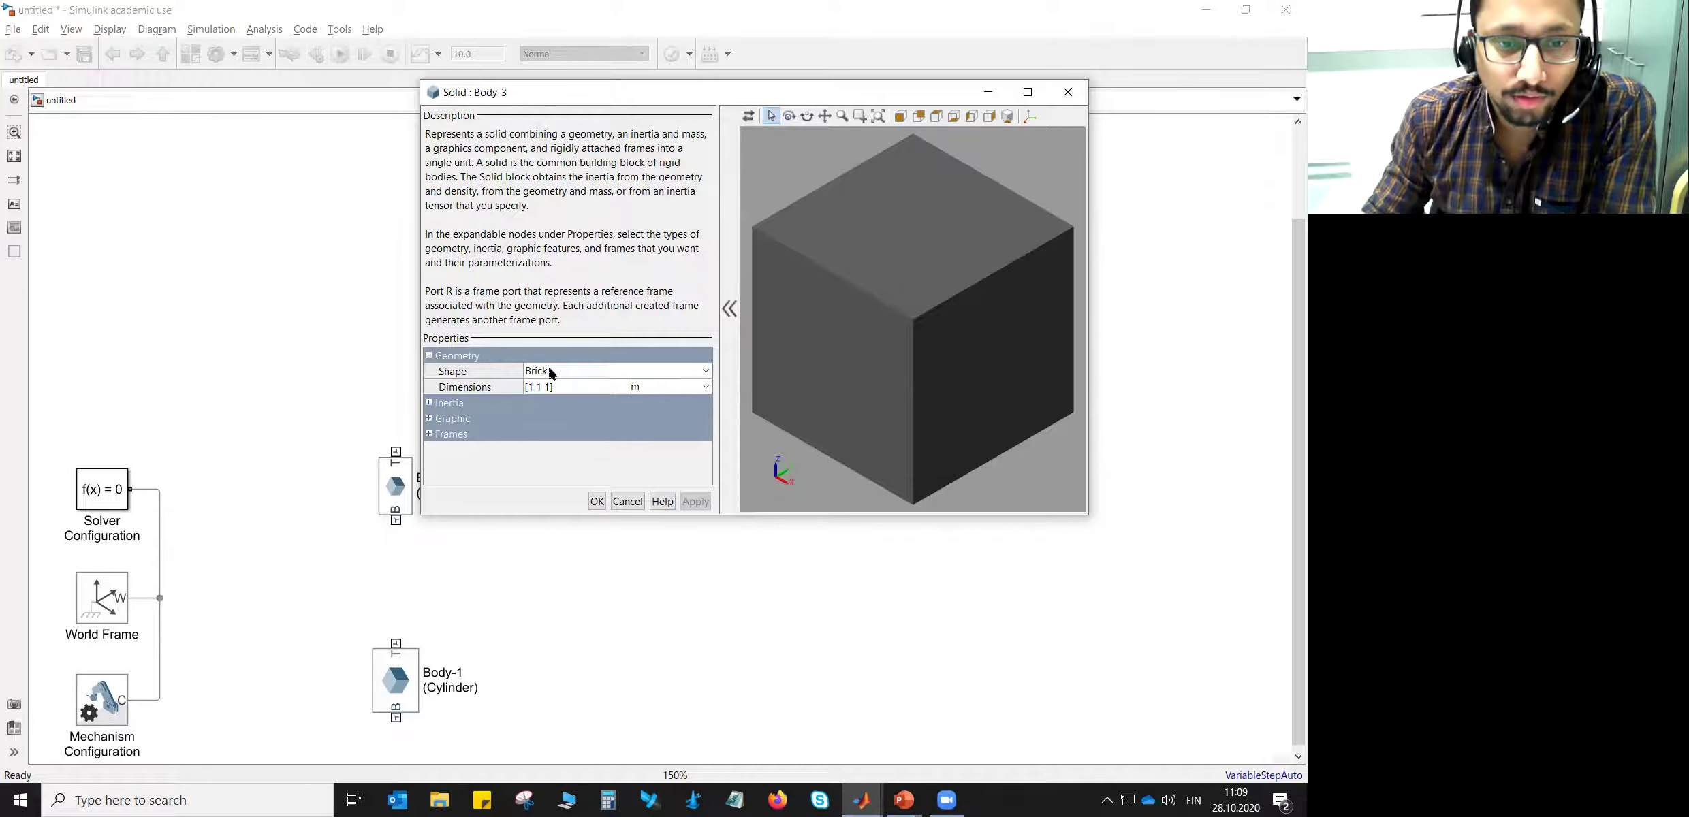
click(538, 386)
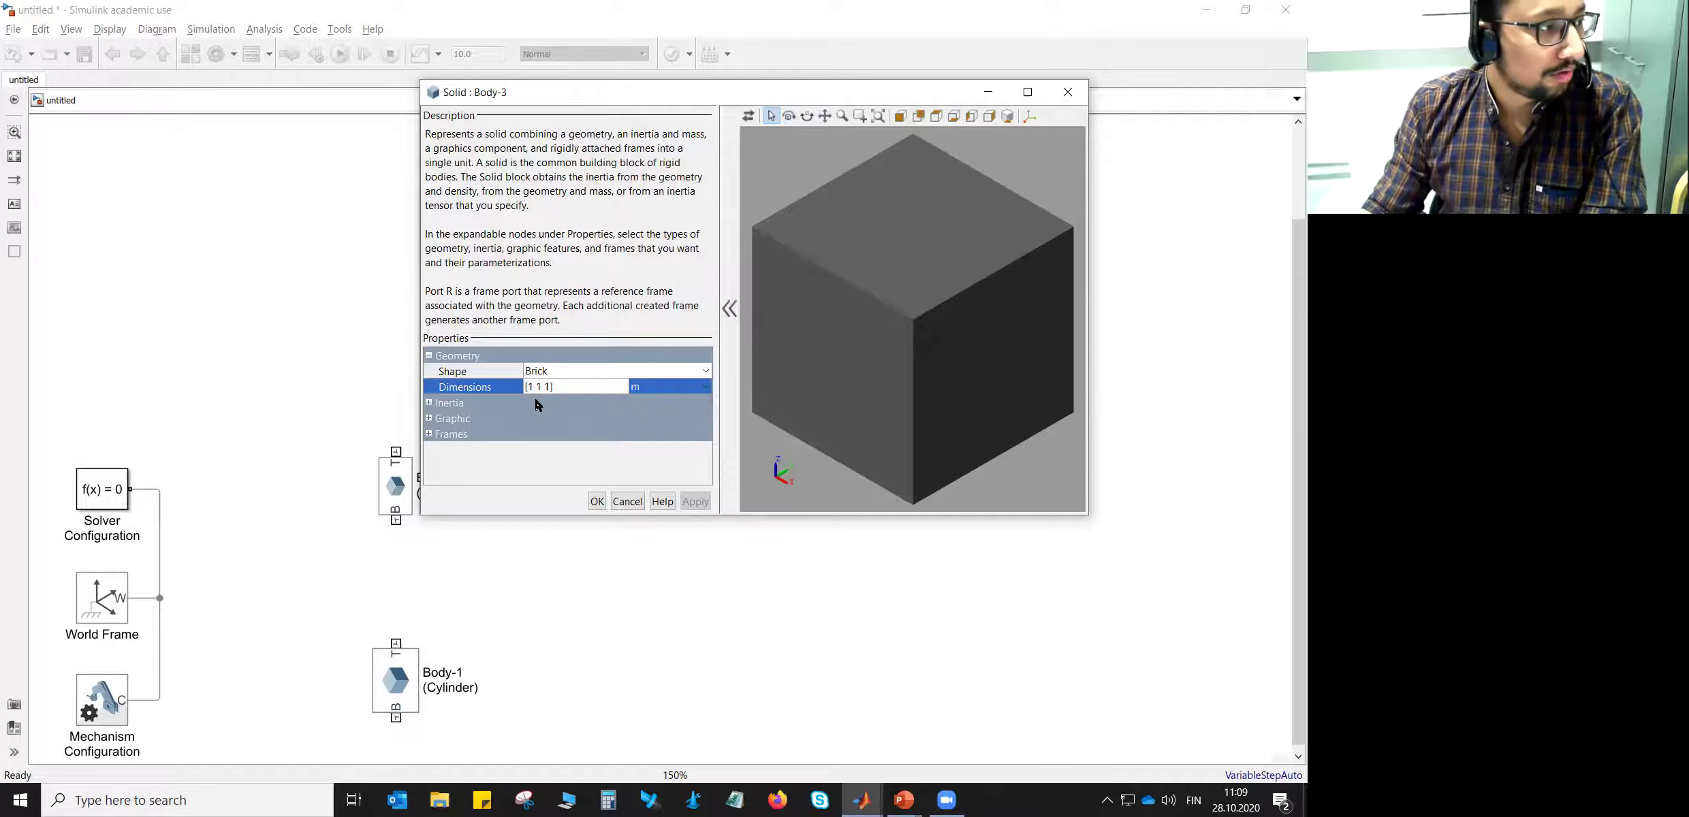
key(BackSpace)
text(0.40 0.40 0.40)
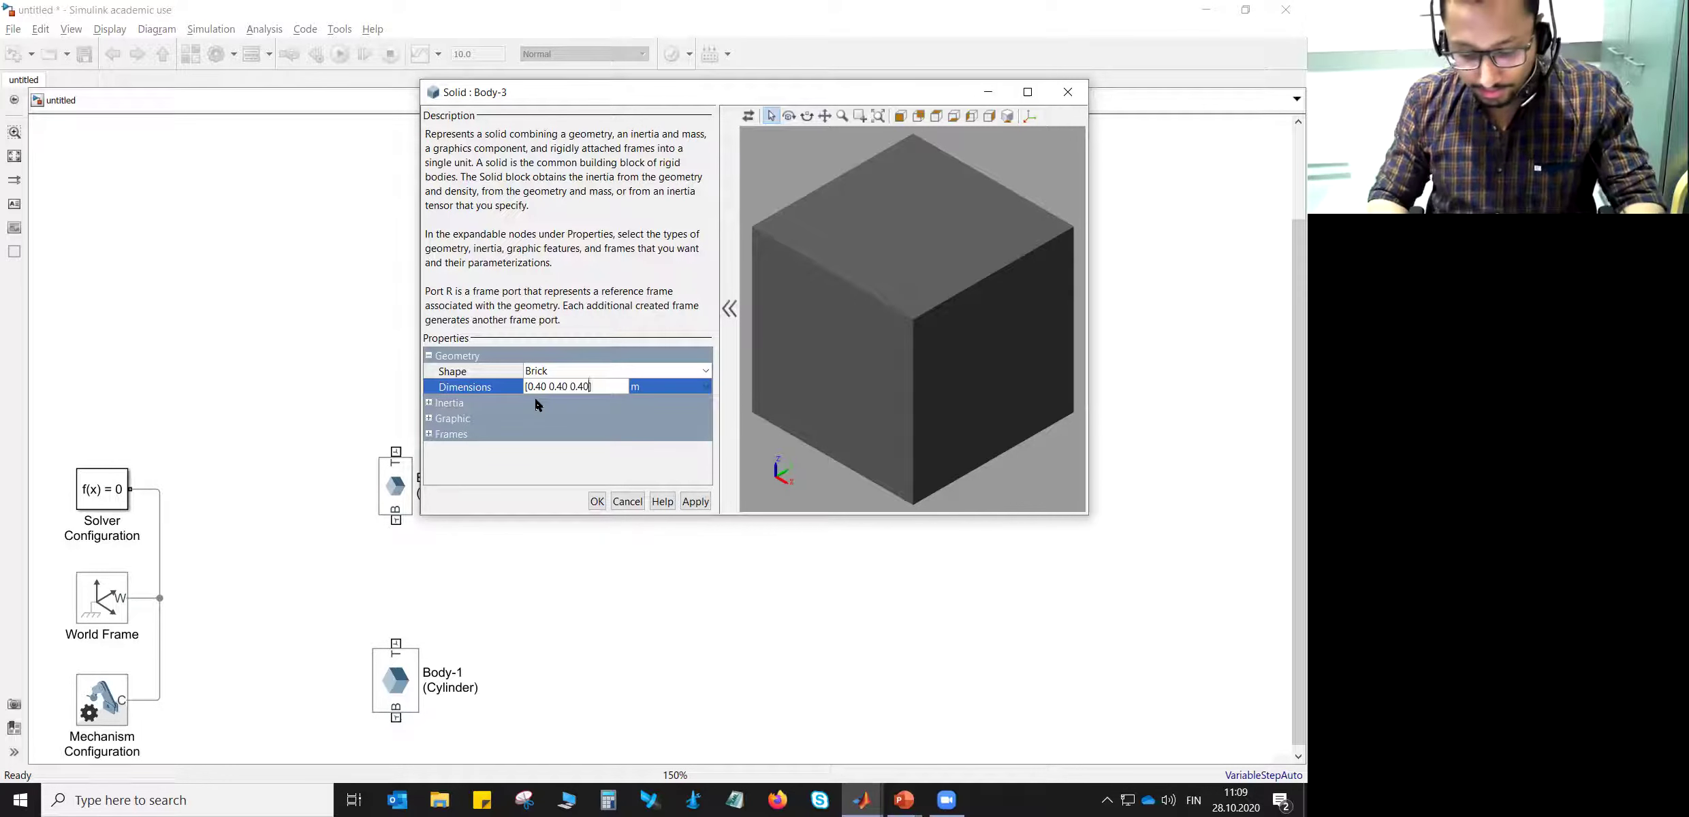
key(Return)
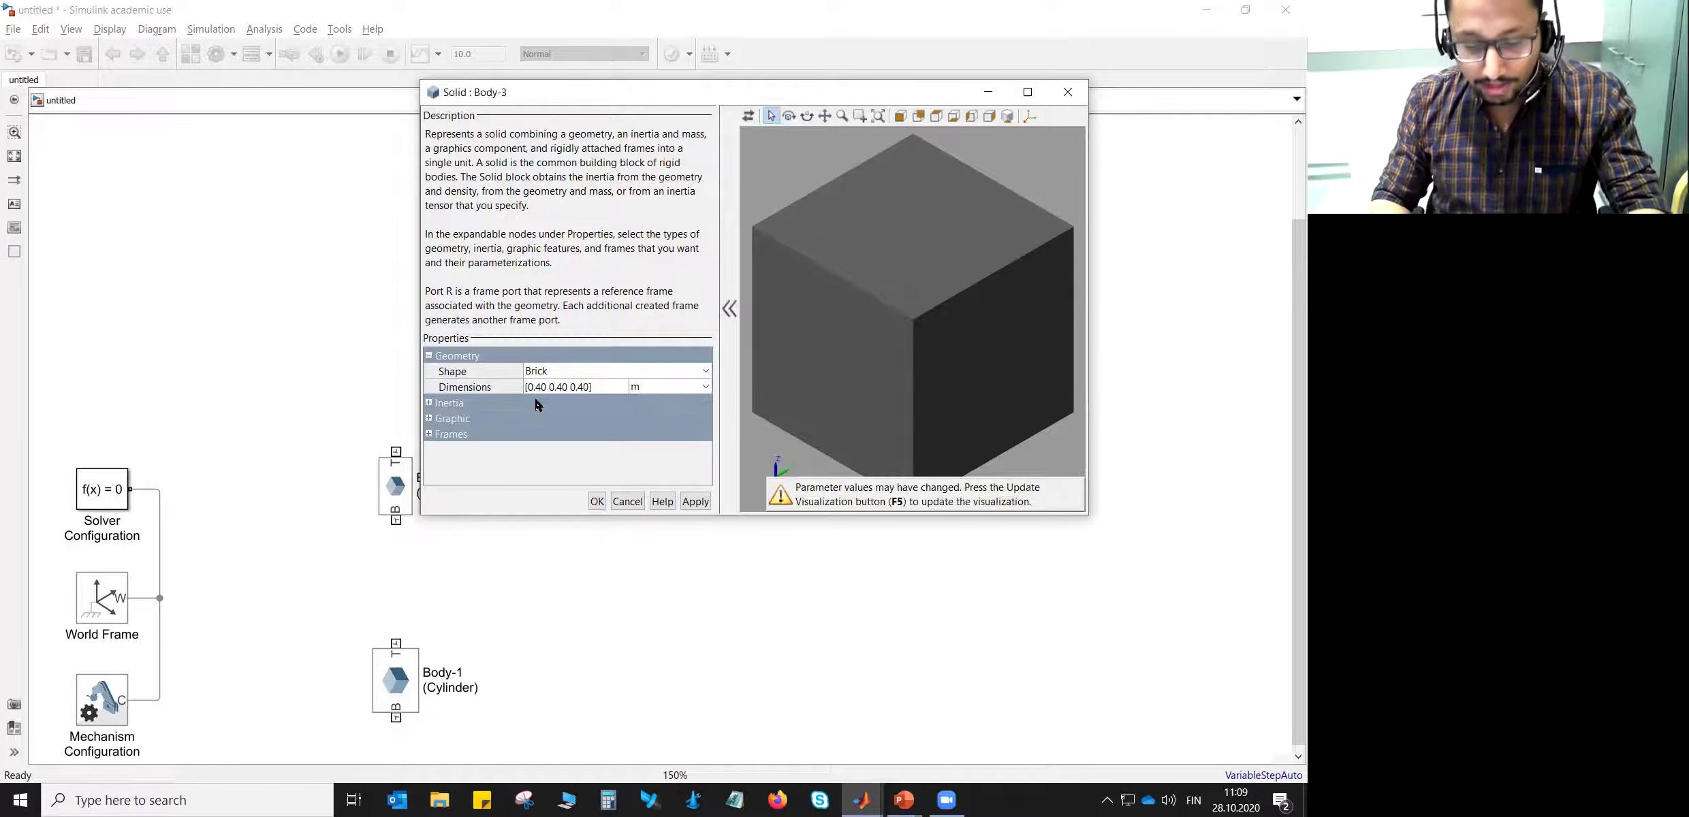
- Set the density of Body-3 to 7800 kg/m^3 and update its derived mass and inertia values
click(429, 402)
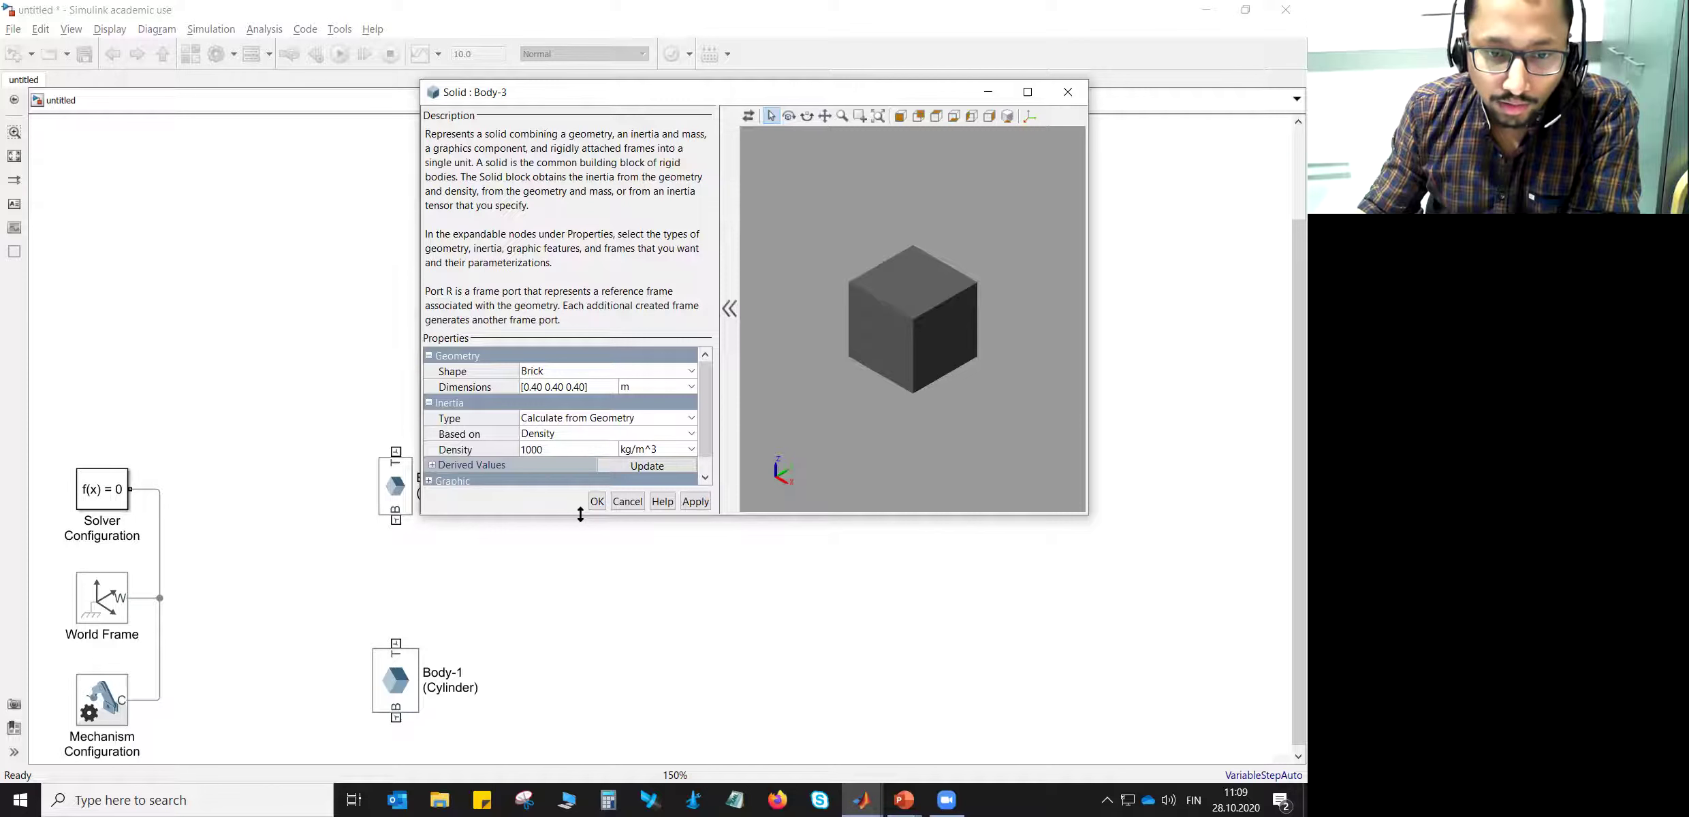
drag(580, 515, 581, 639)
click(551, 451)
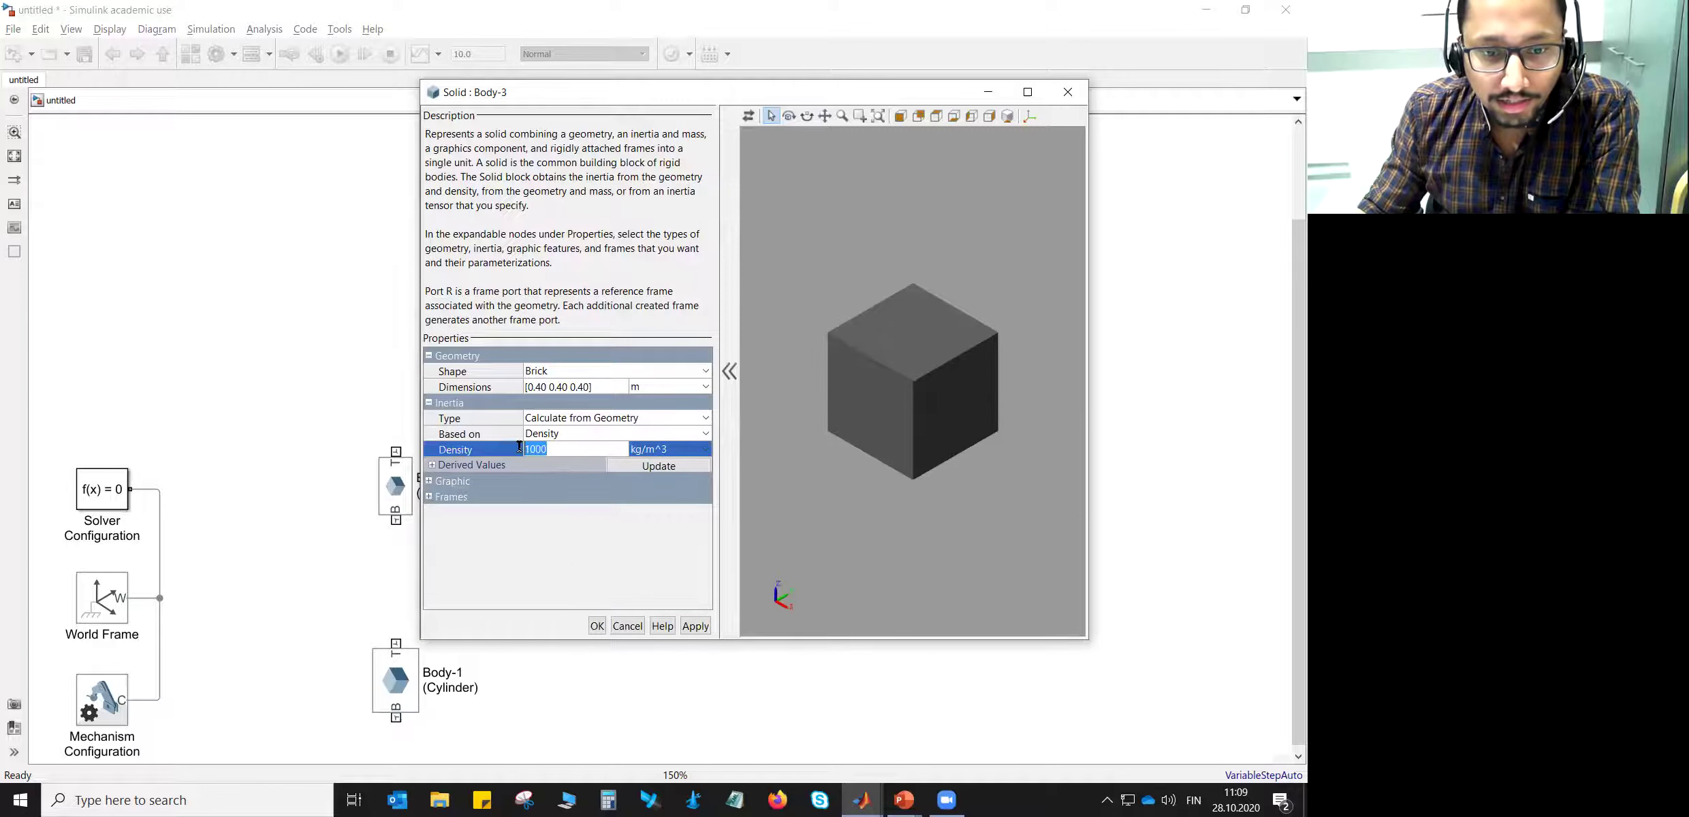
text(7800)
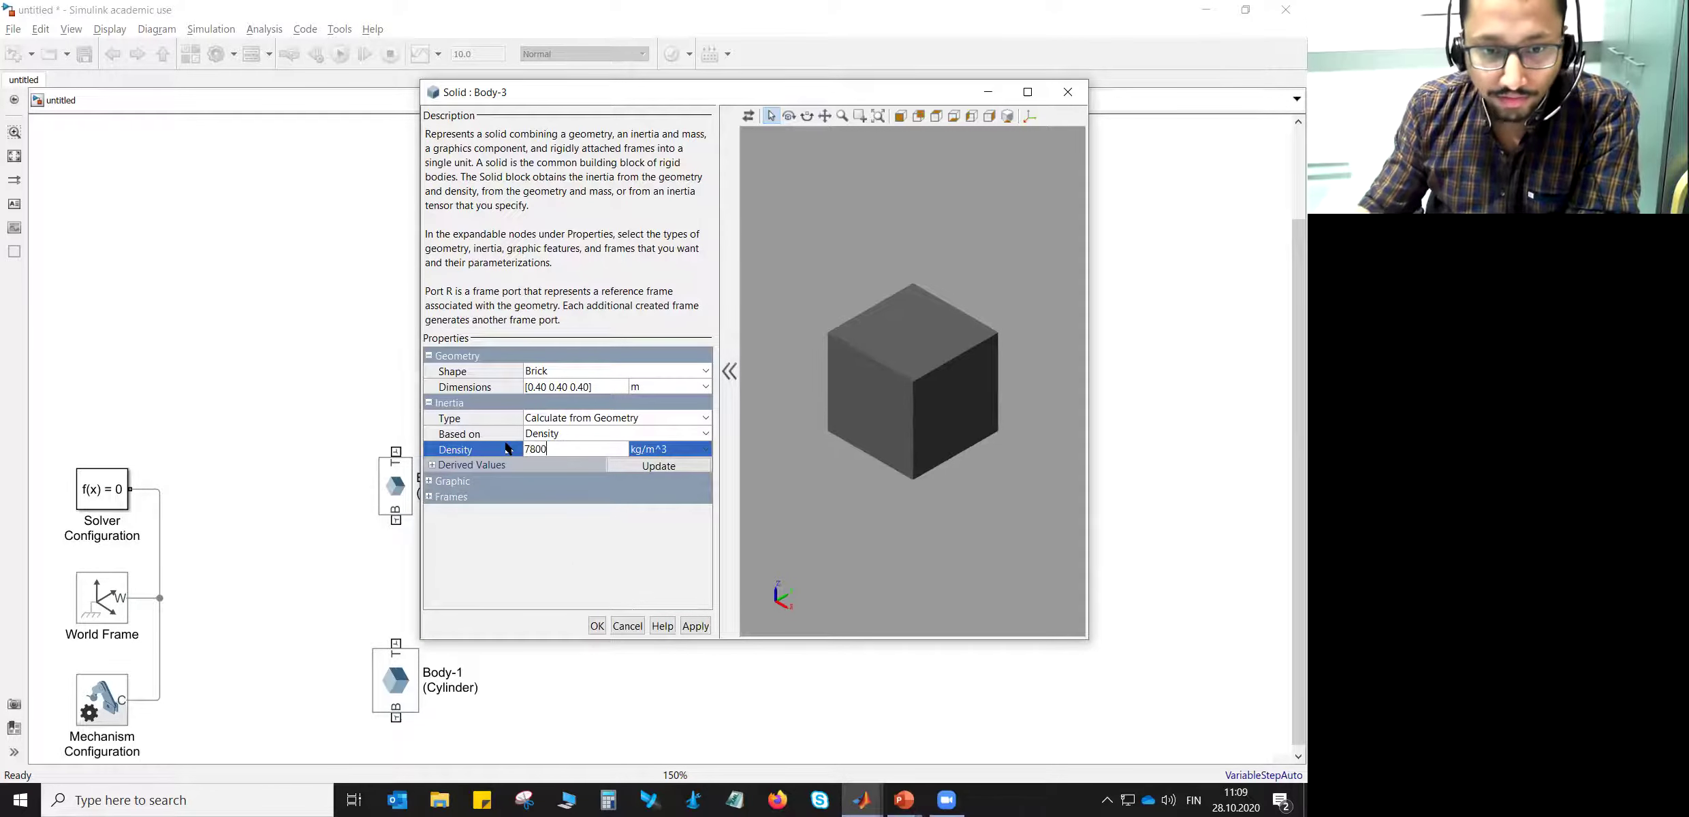
click(431, 466)
click(656, 465)
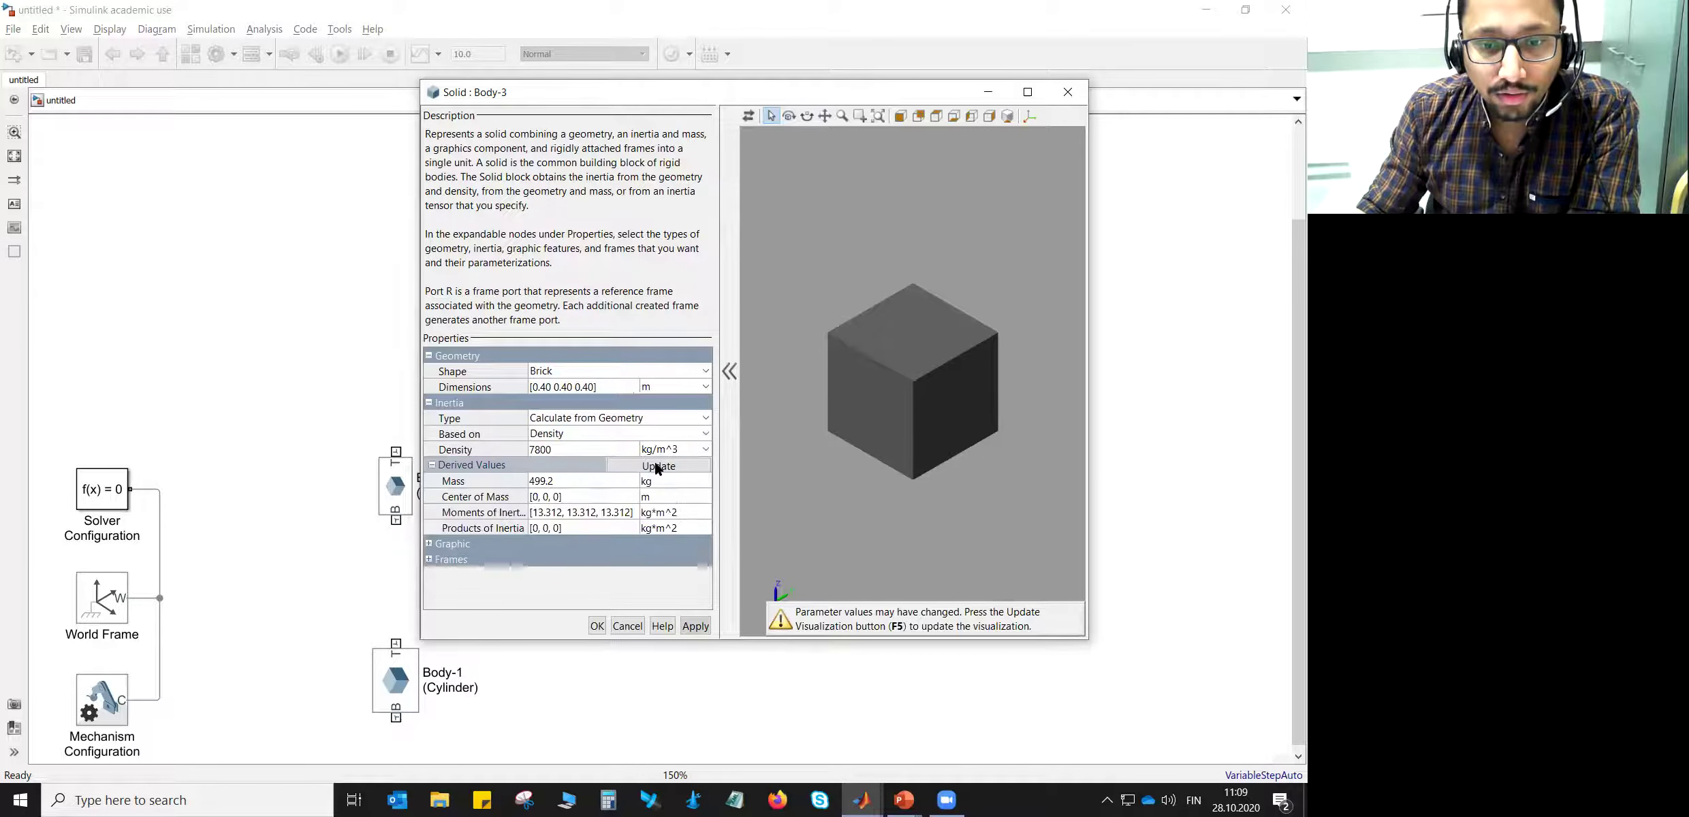
- Set the graphic color of Body-3 to [0.5 0.5 0.9] and refresh its preview
click(429, 544)
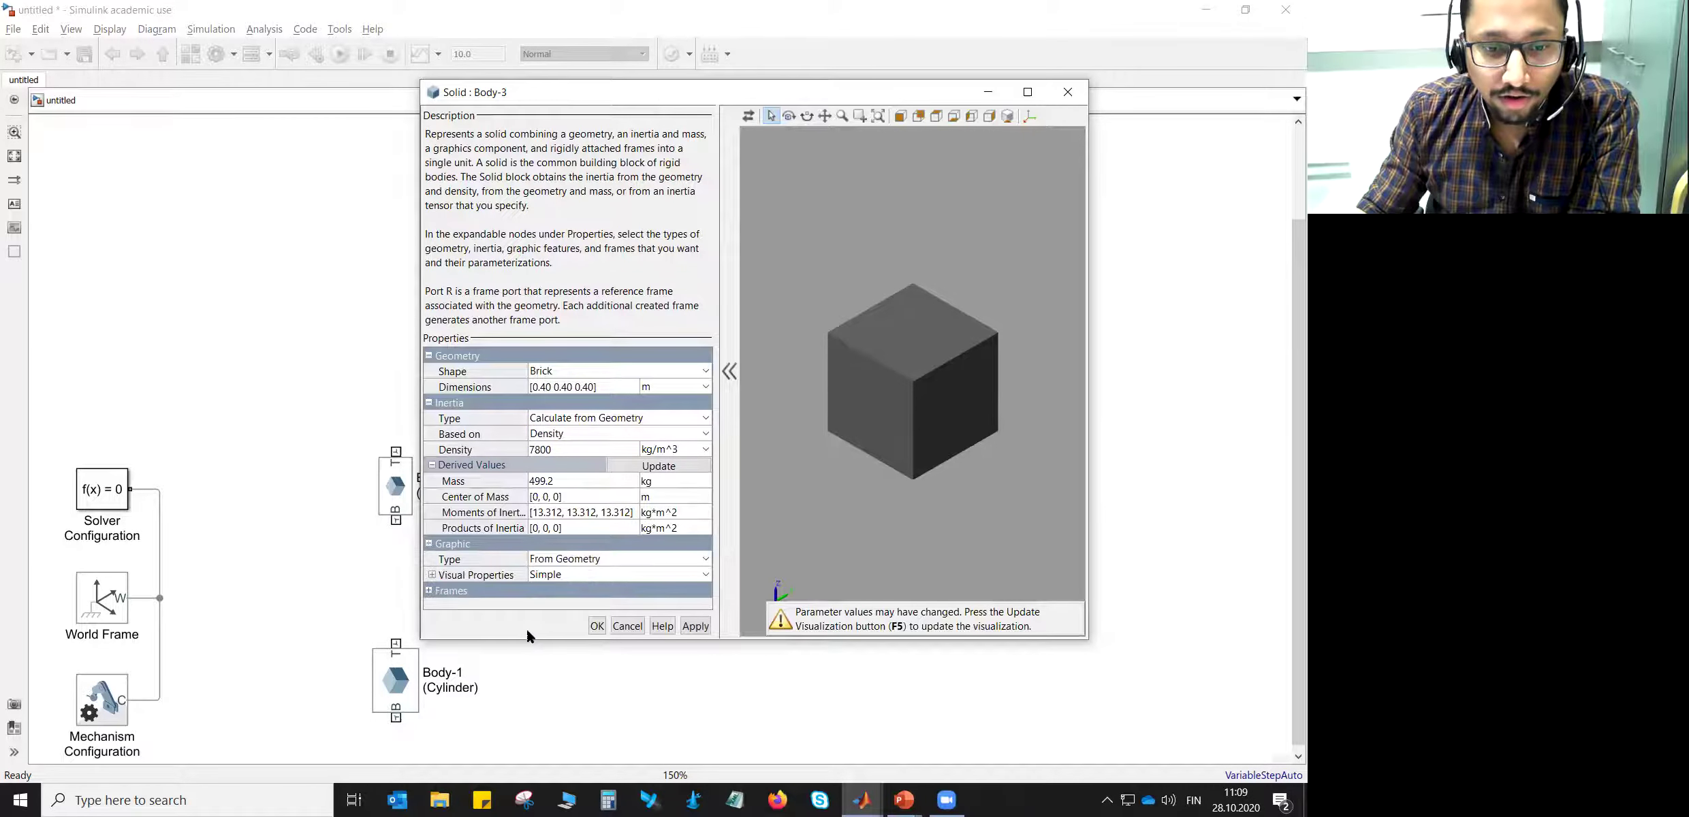
drag(536, 642, 535, 693)
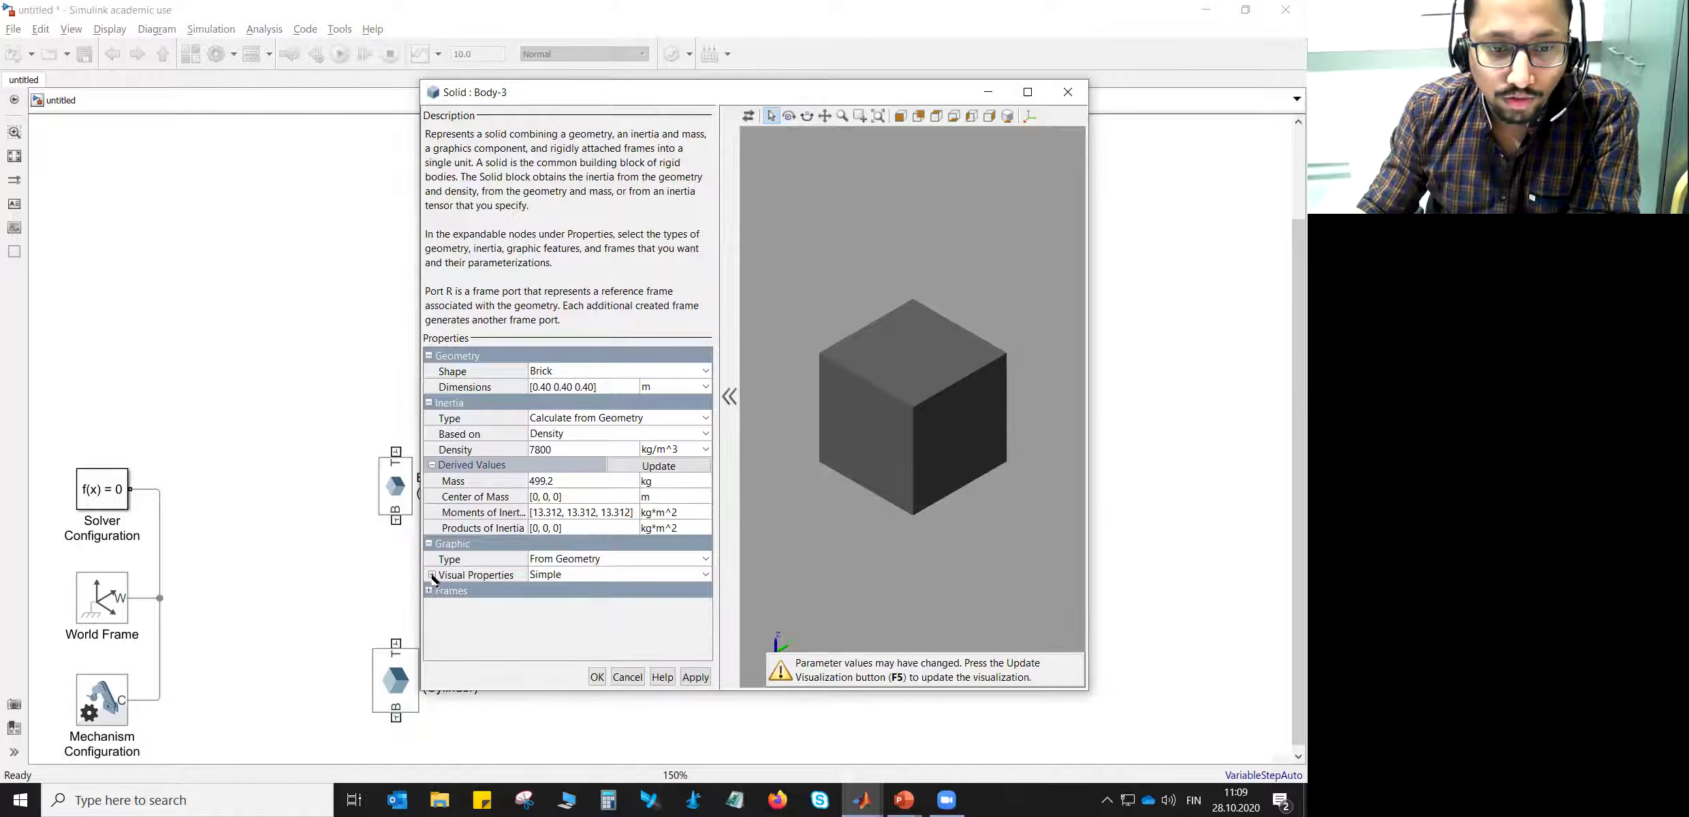
click(431, 574)
click(536, 590)
drag(531, 590, 551, 590)
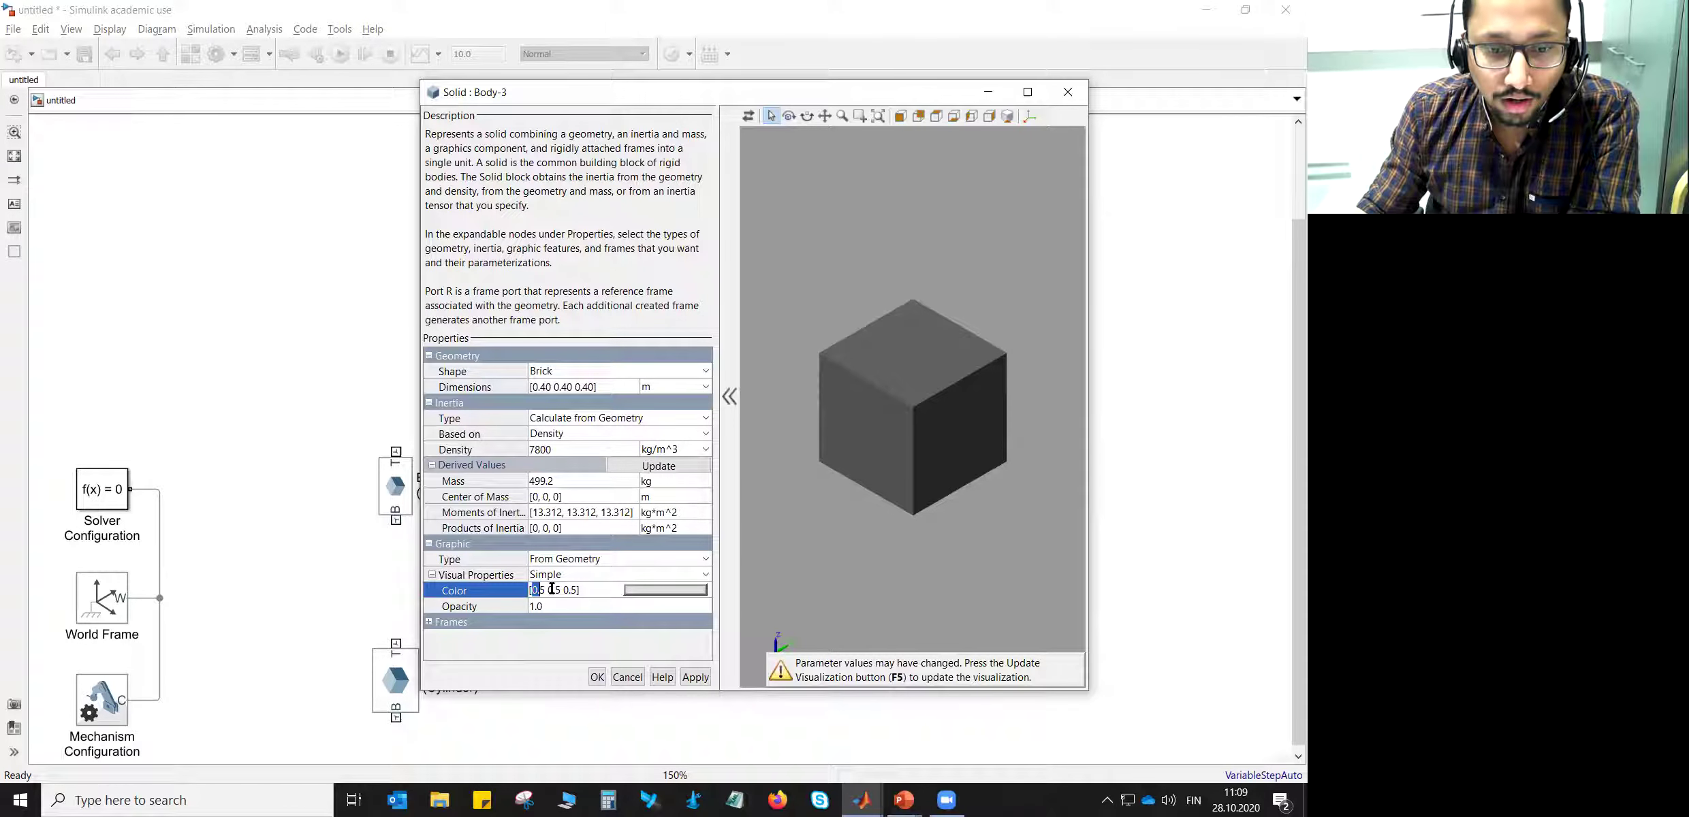
click(573, 590)
key(BackSpace)
text(9)
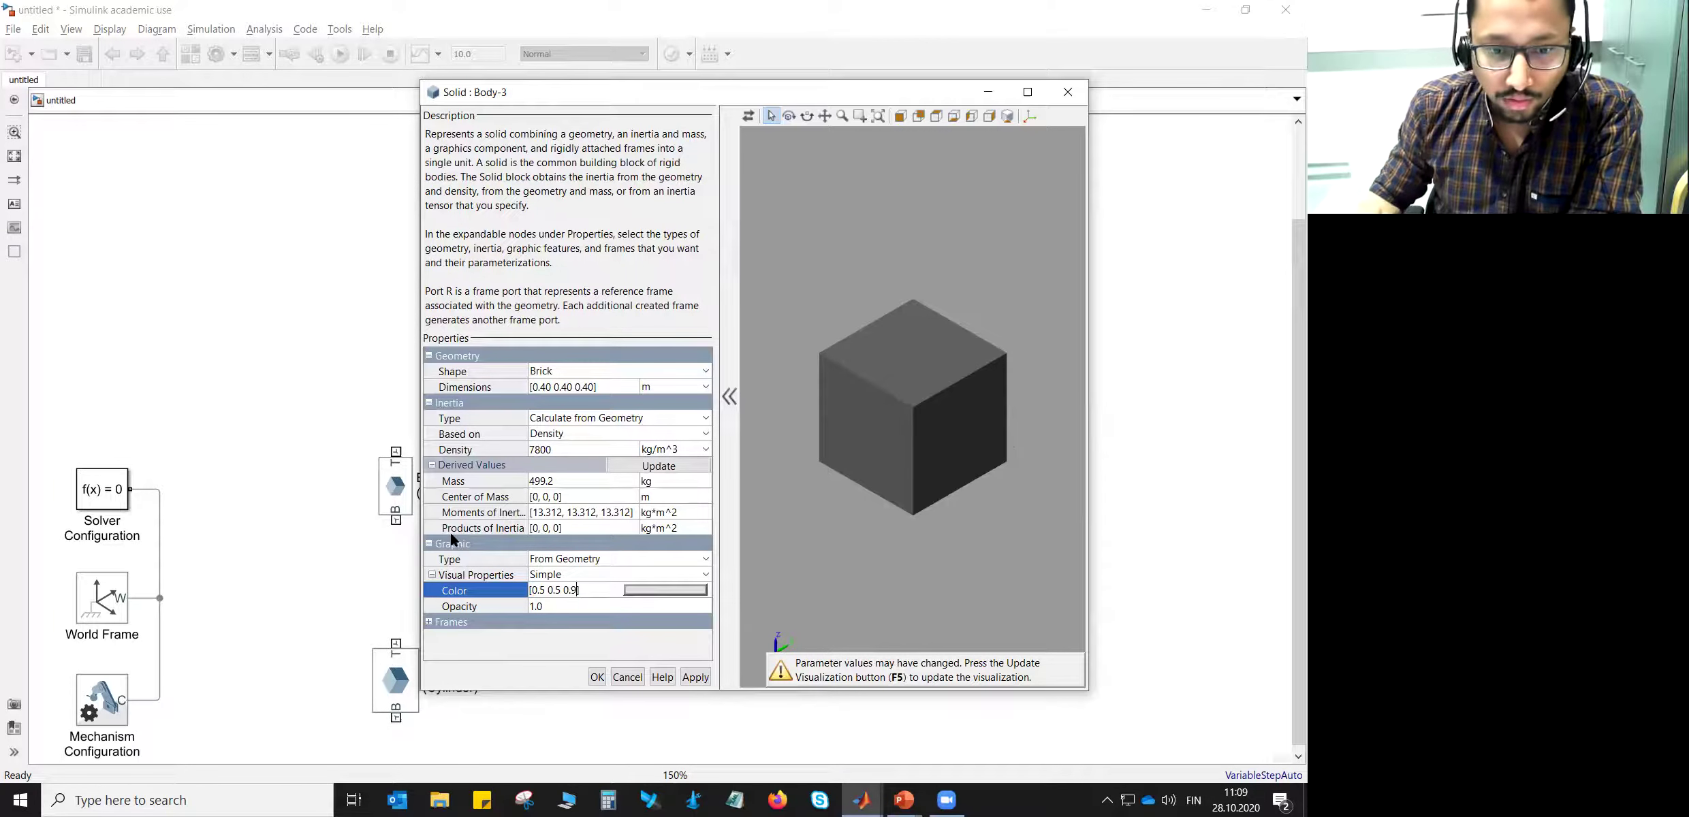
key(Return)
key(F5)
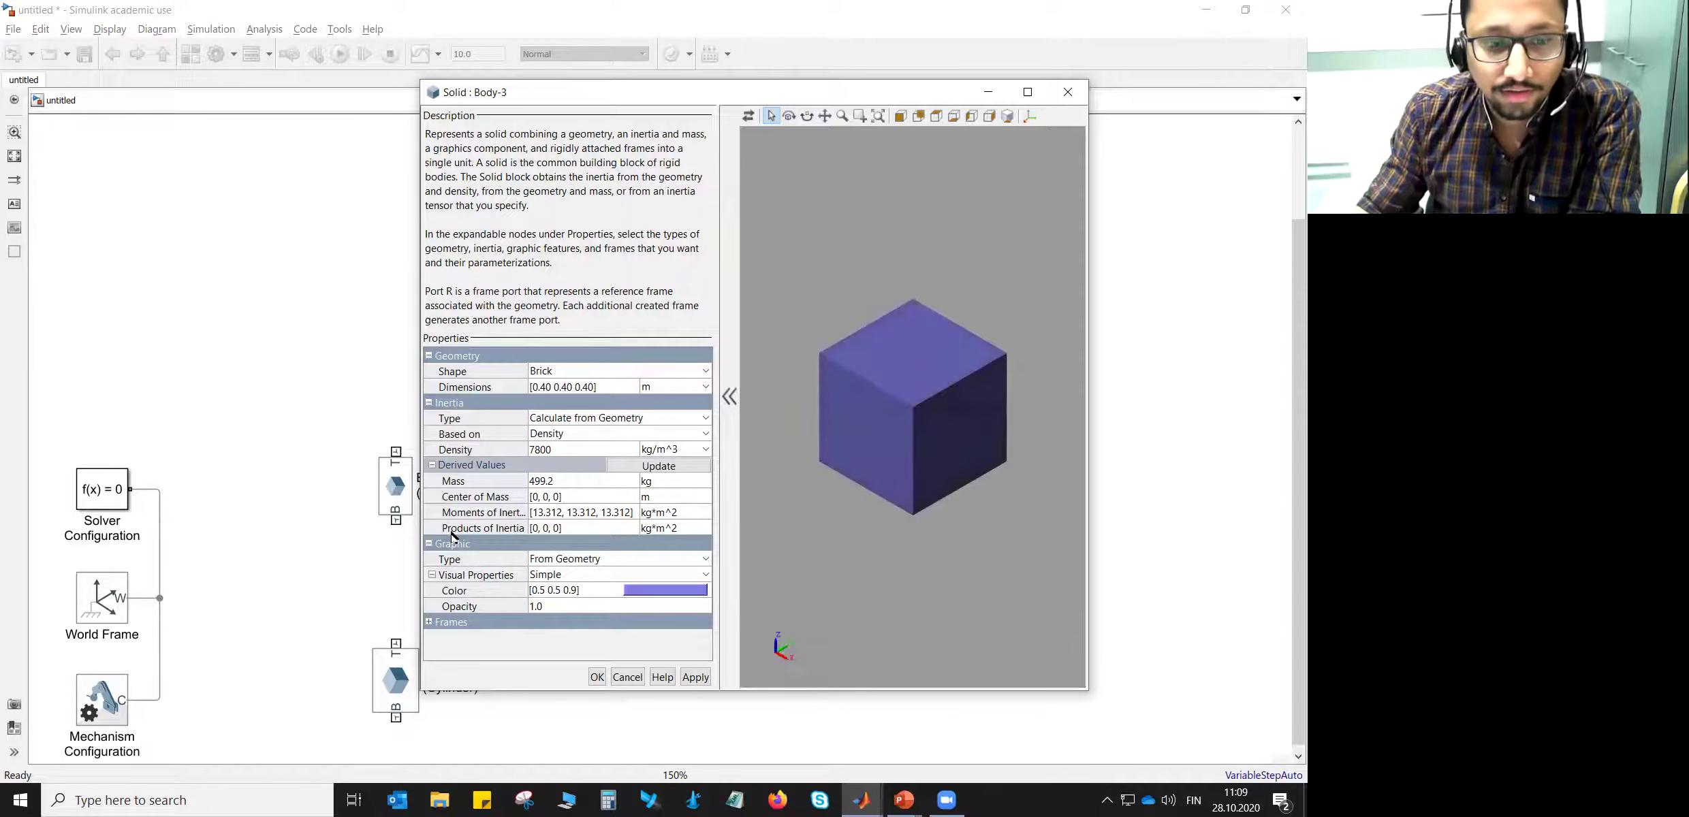
- Expand the frame properties of Body-3, show frames in the preview and examine the cube's reference frame and lower face from several angles
click(429, 621)
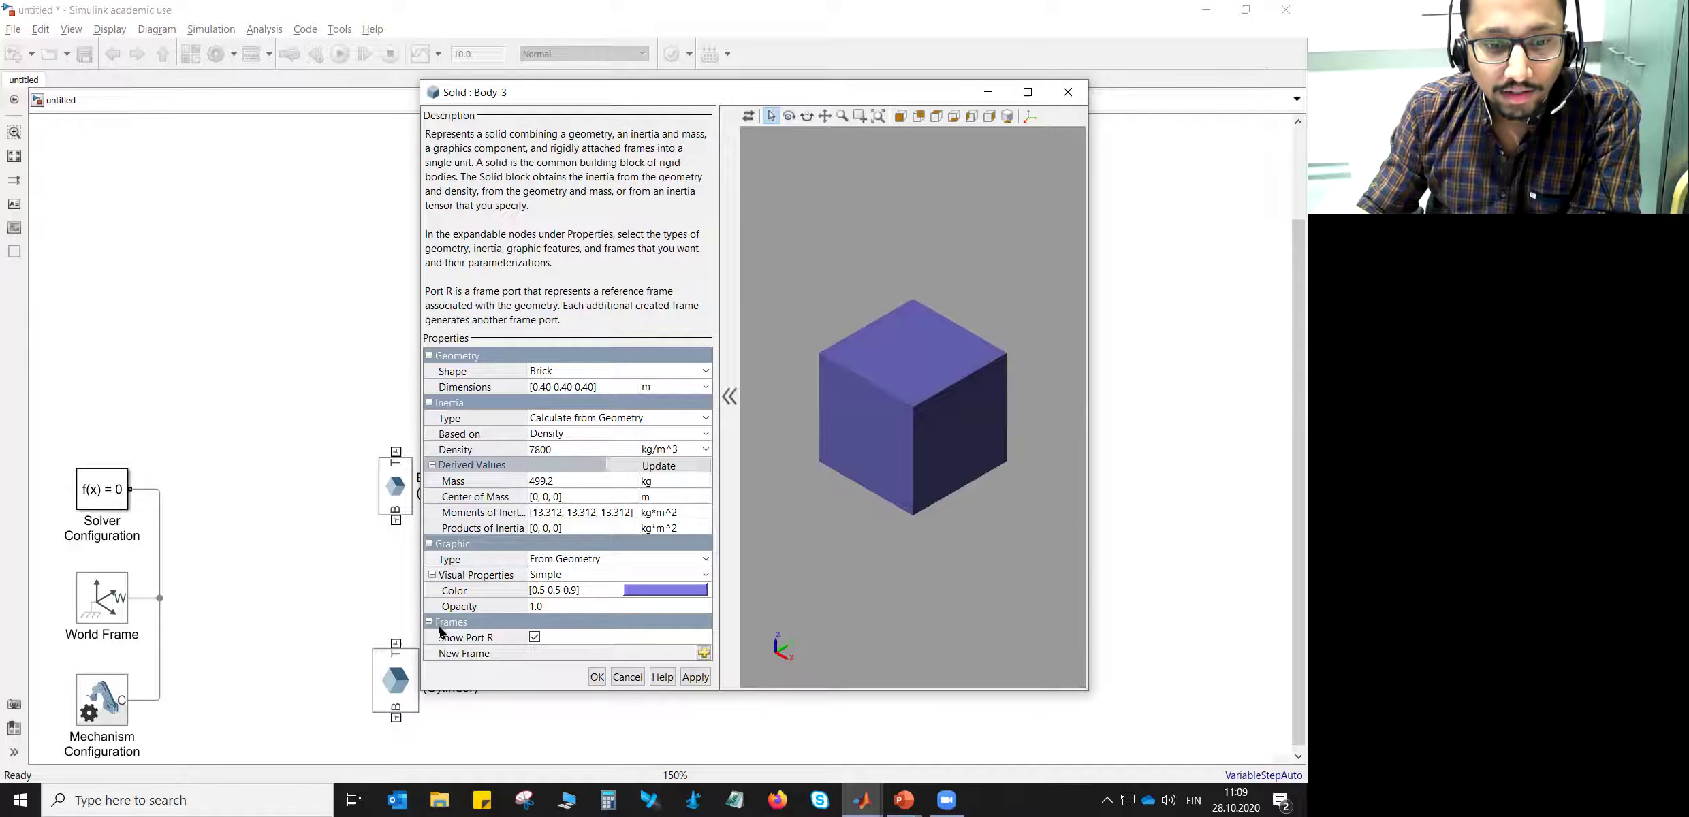
drag(582, 694, 583, 749)
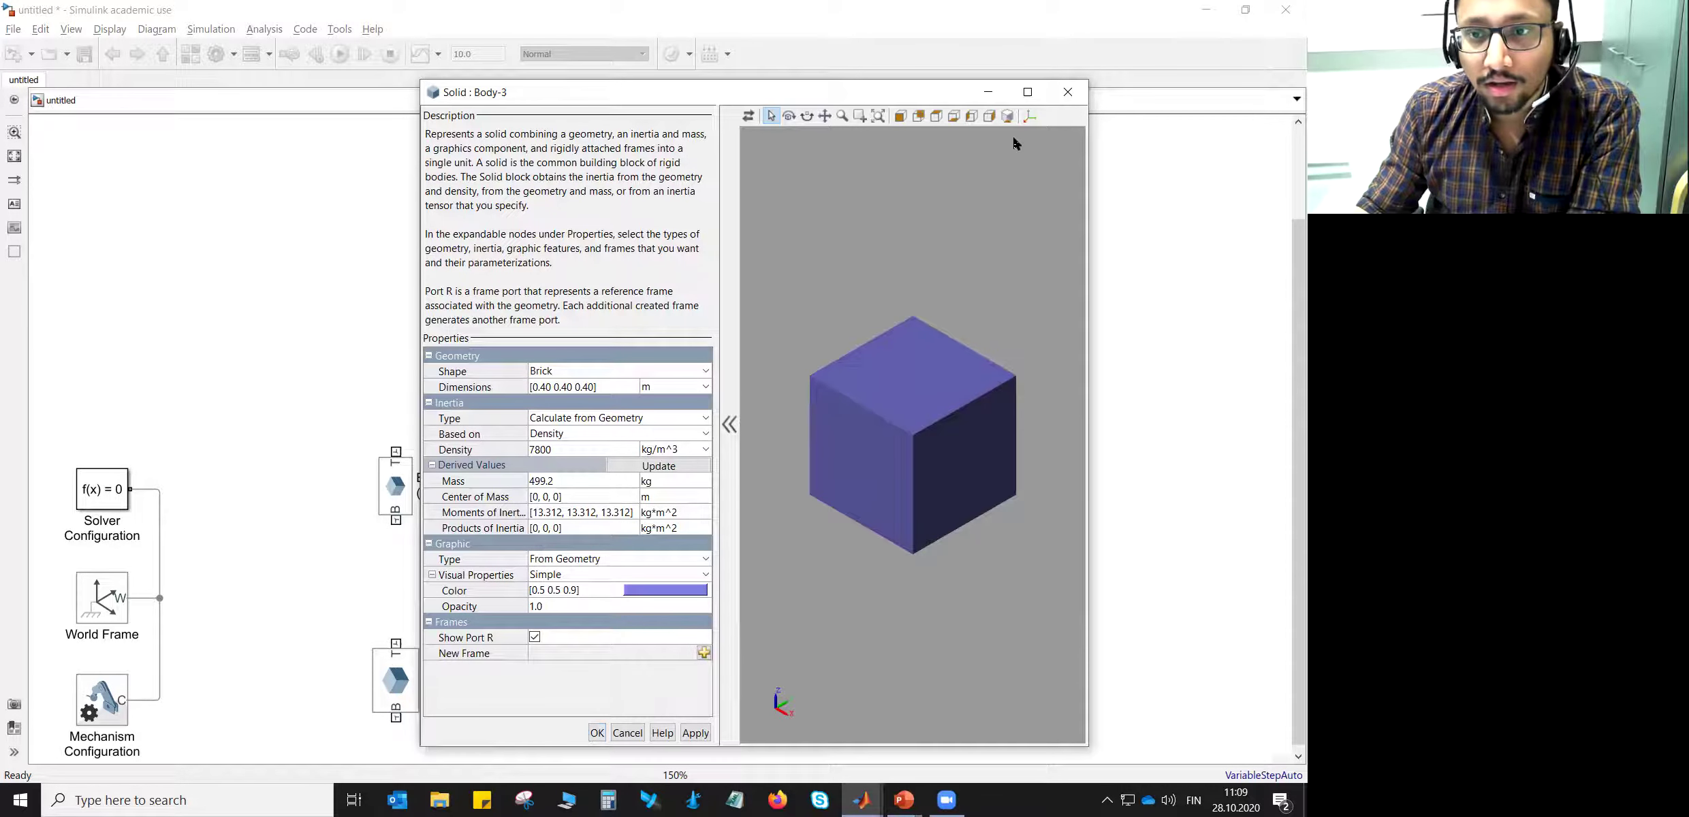
click(1008, 117)
click(1028, 115)
mouse_move(915, 413)
mouse_down()
mouse_move(954, 417)
mouse_move(942, 425)
mouse_move(912, 427)
mouse_move(918, 403)
mouse_move(924, 417)
mouse_move(940, 404)
mouse_up()
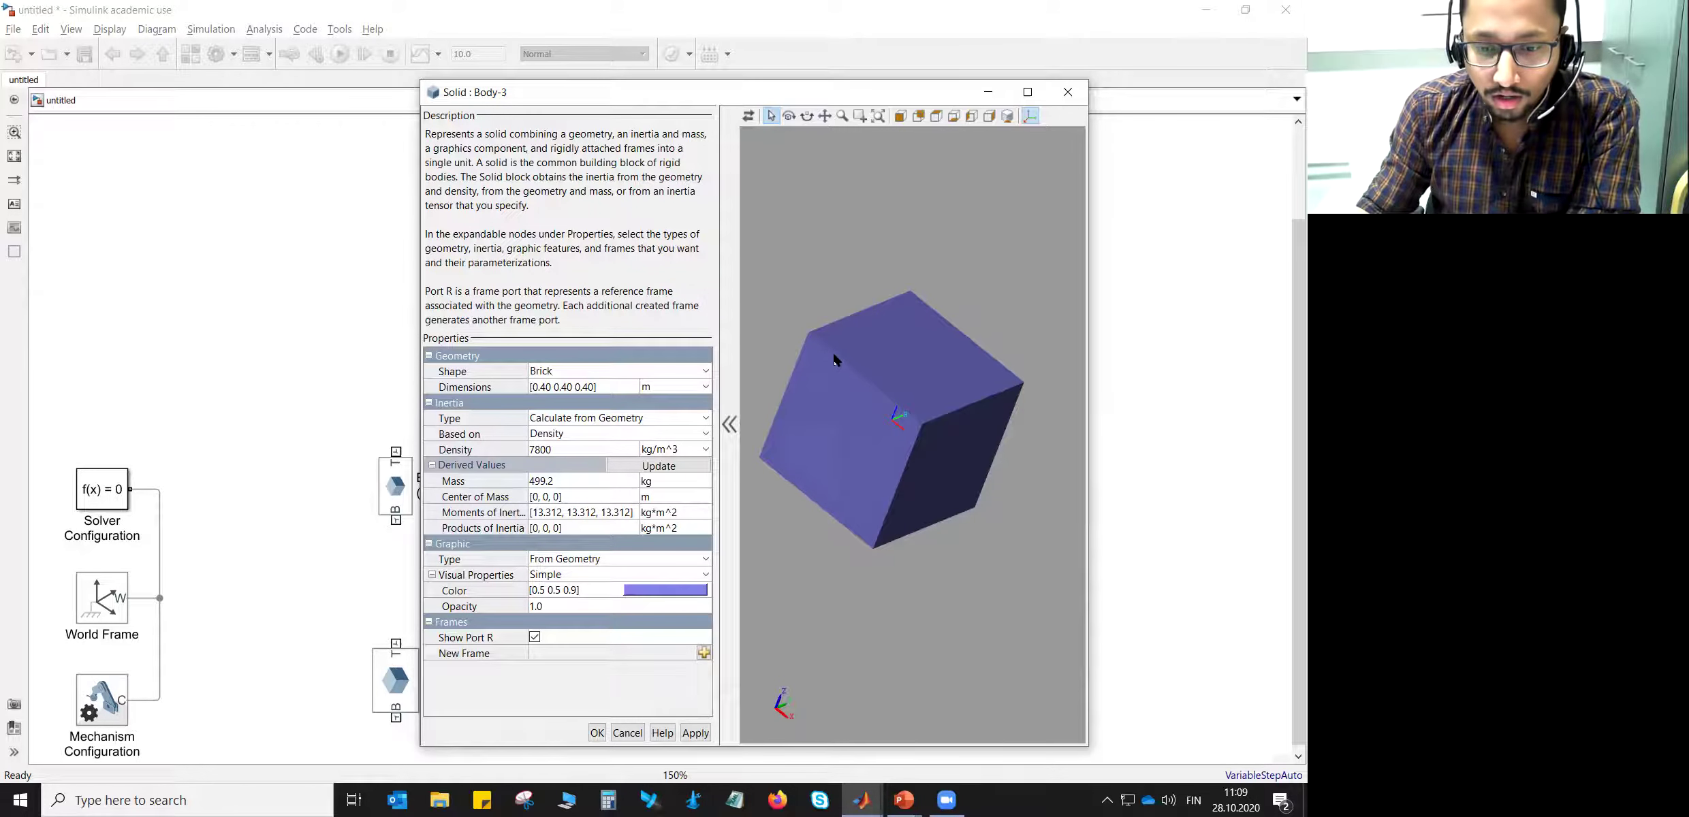
drag(830, 331, 867, 518)
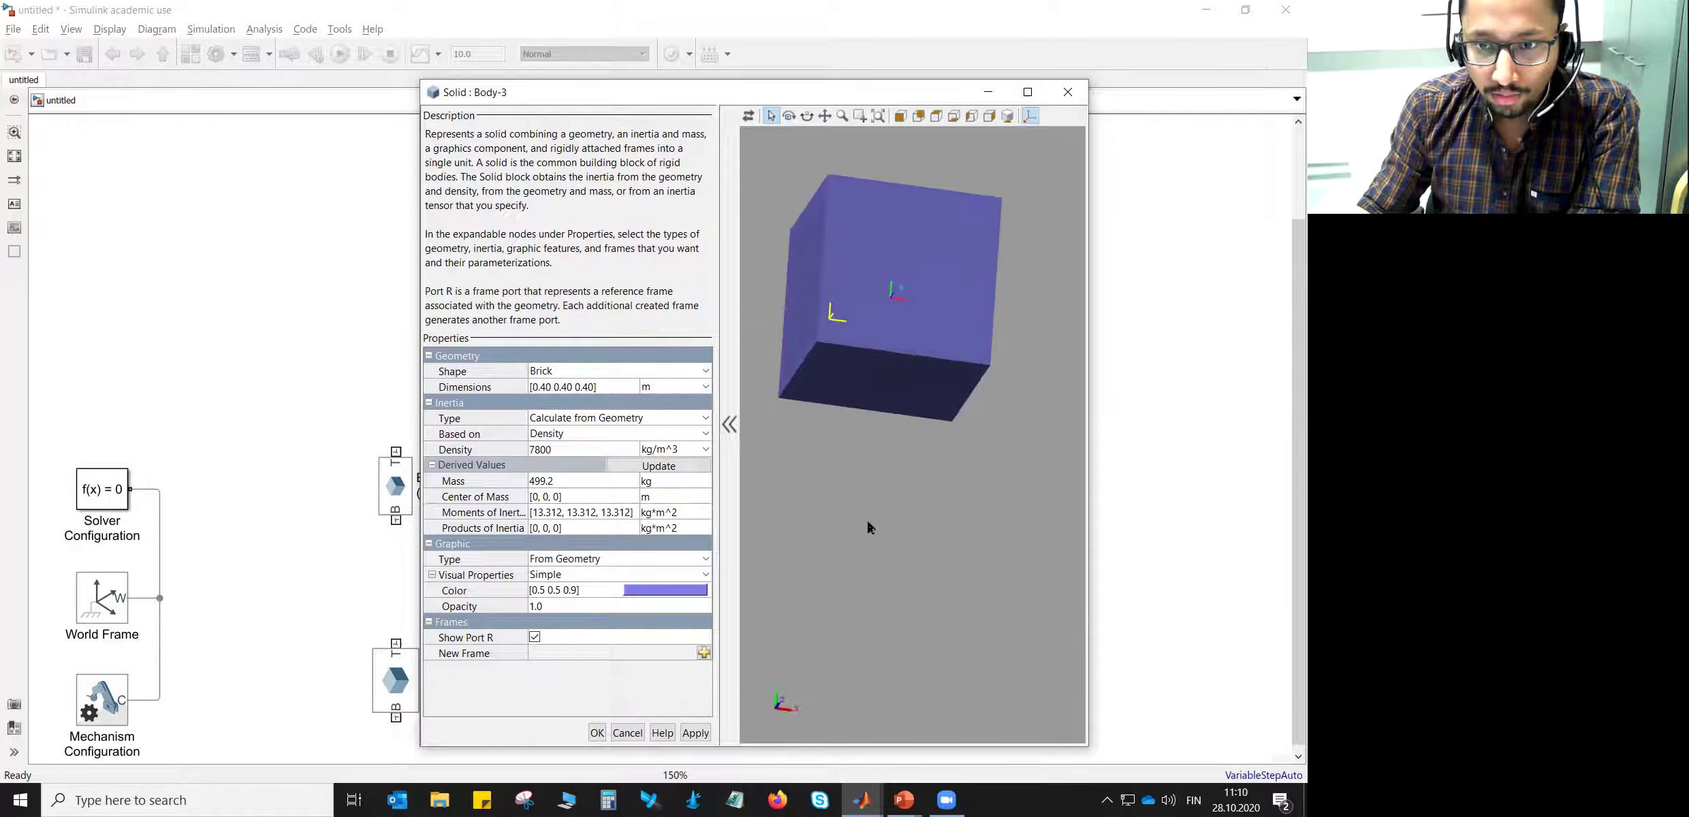
scroll(872, 477, down, 2)
drag(884, 246, 916, 272)
scroll(914, 360, up, 2)
drag(996, 354, 833, 412)
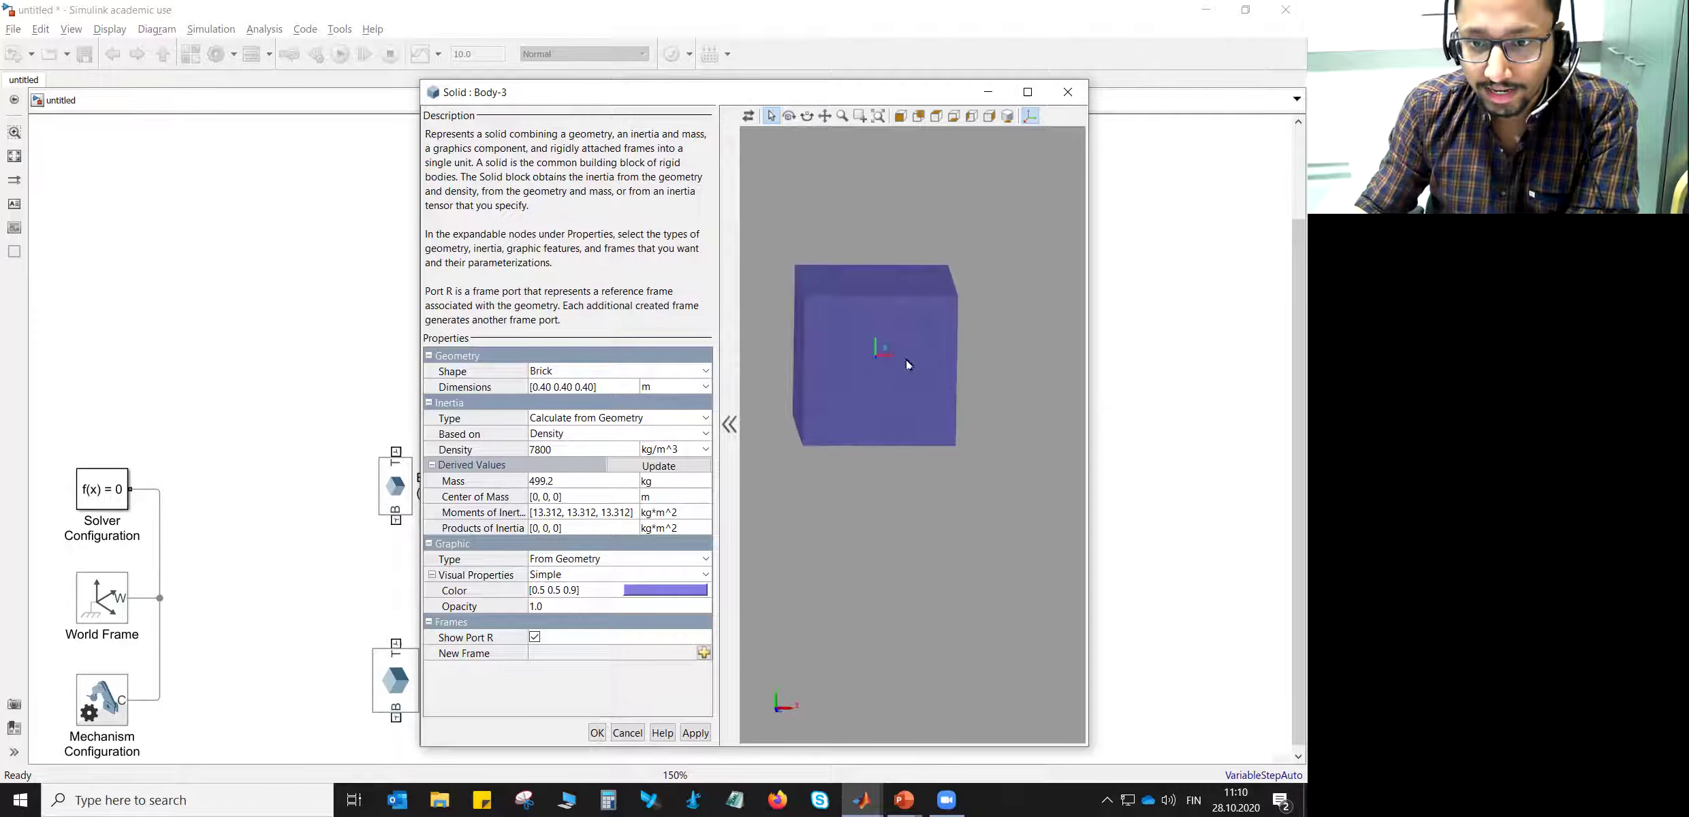
drag(899, 242, 889, 183)
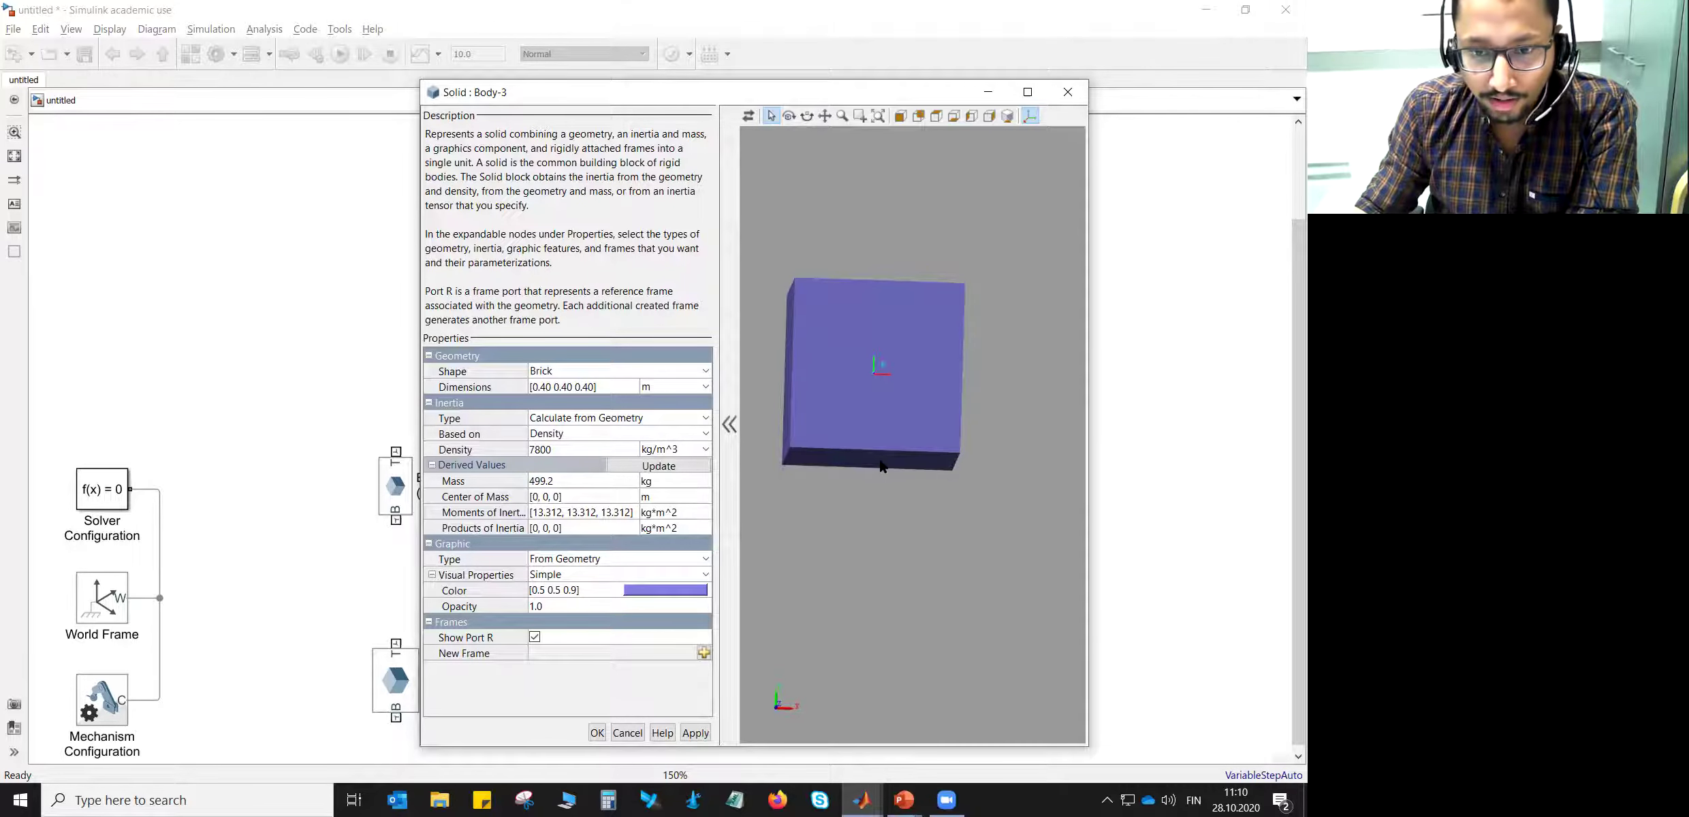
- Hide port R of Body-3, add frame B at the centroid of the -y surface, and accept the block settings
click(534, 637)
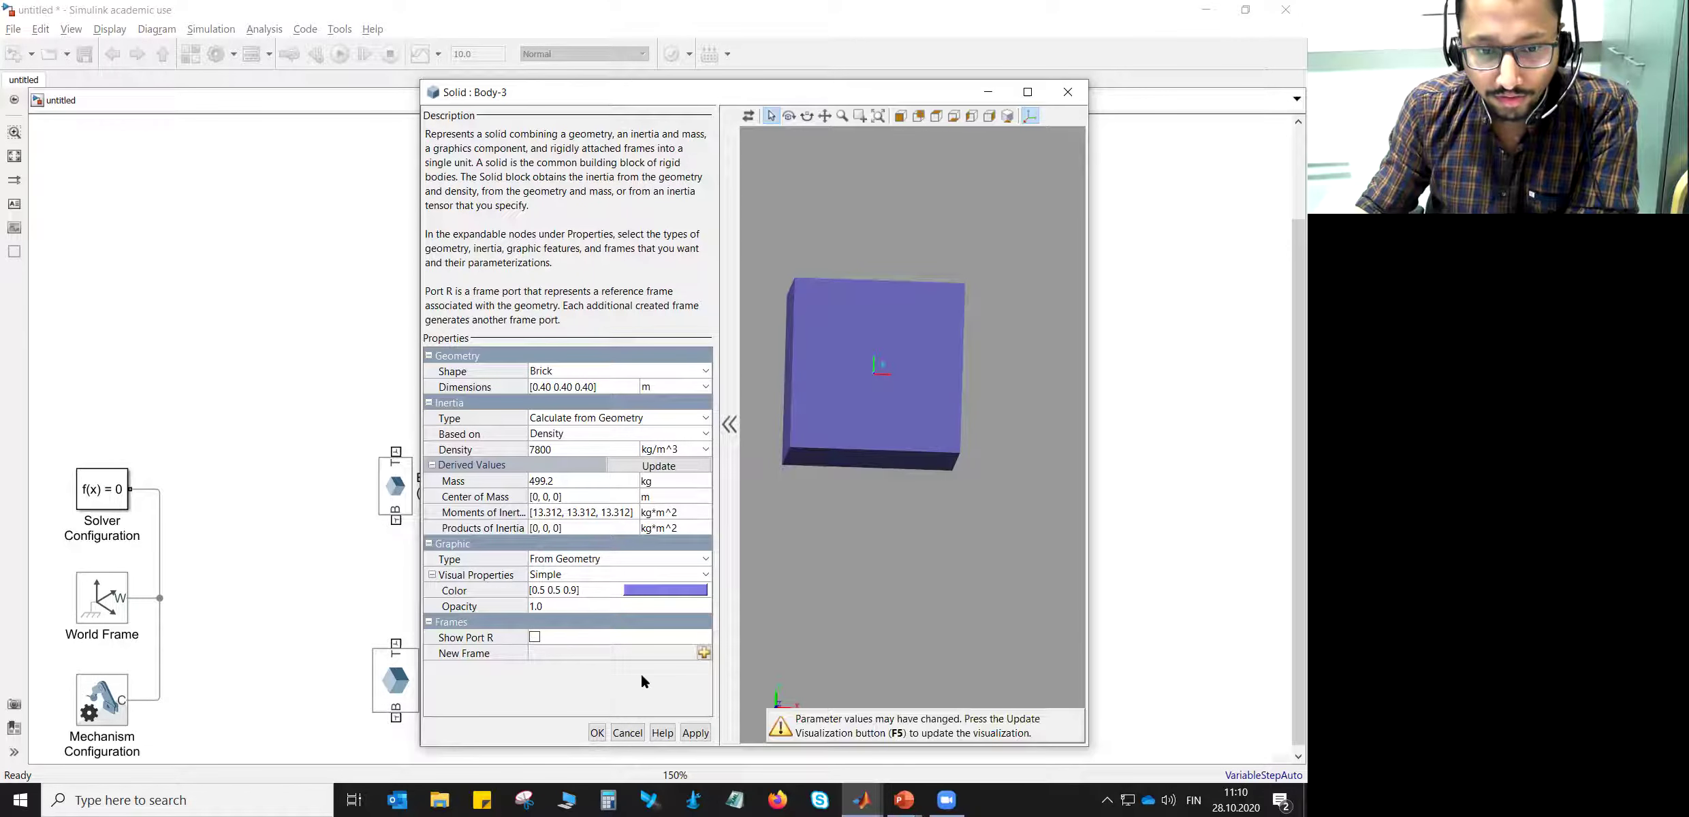
click(745, 113)
click(702, 648)
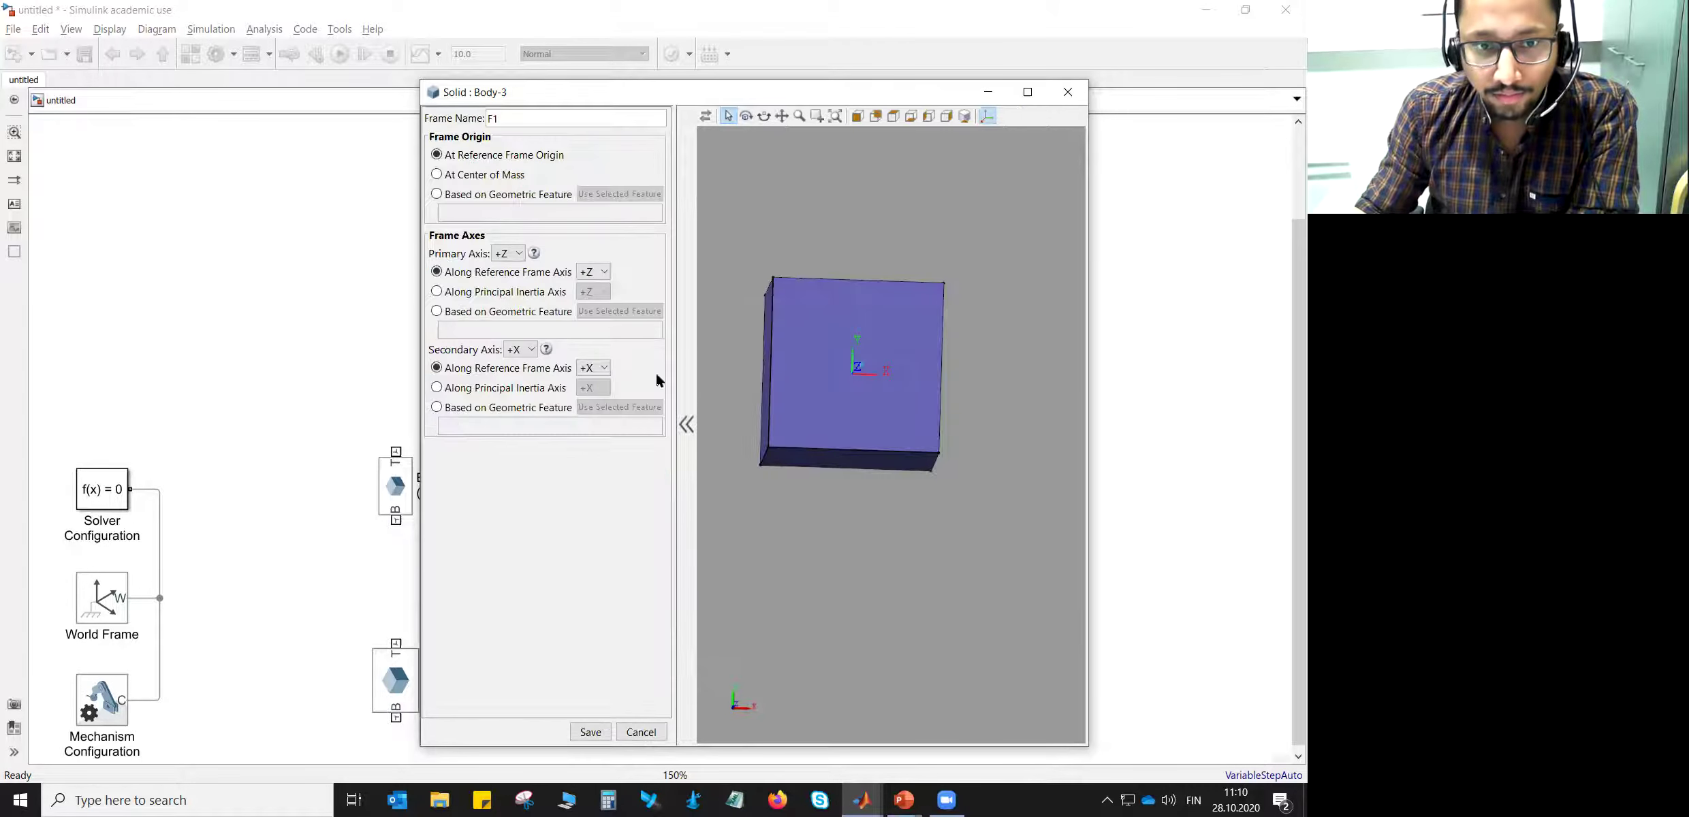
click(450, 195)
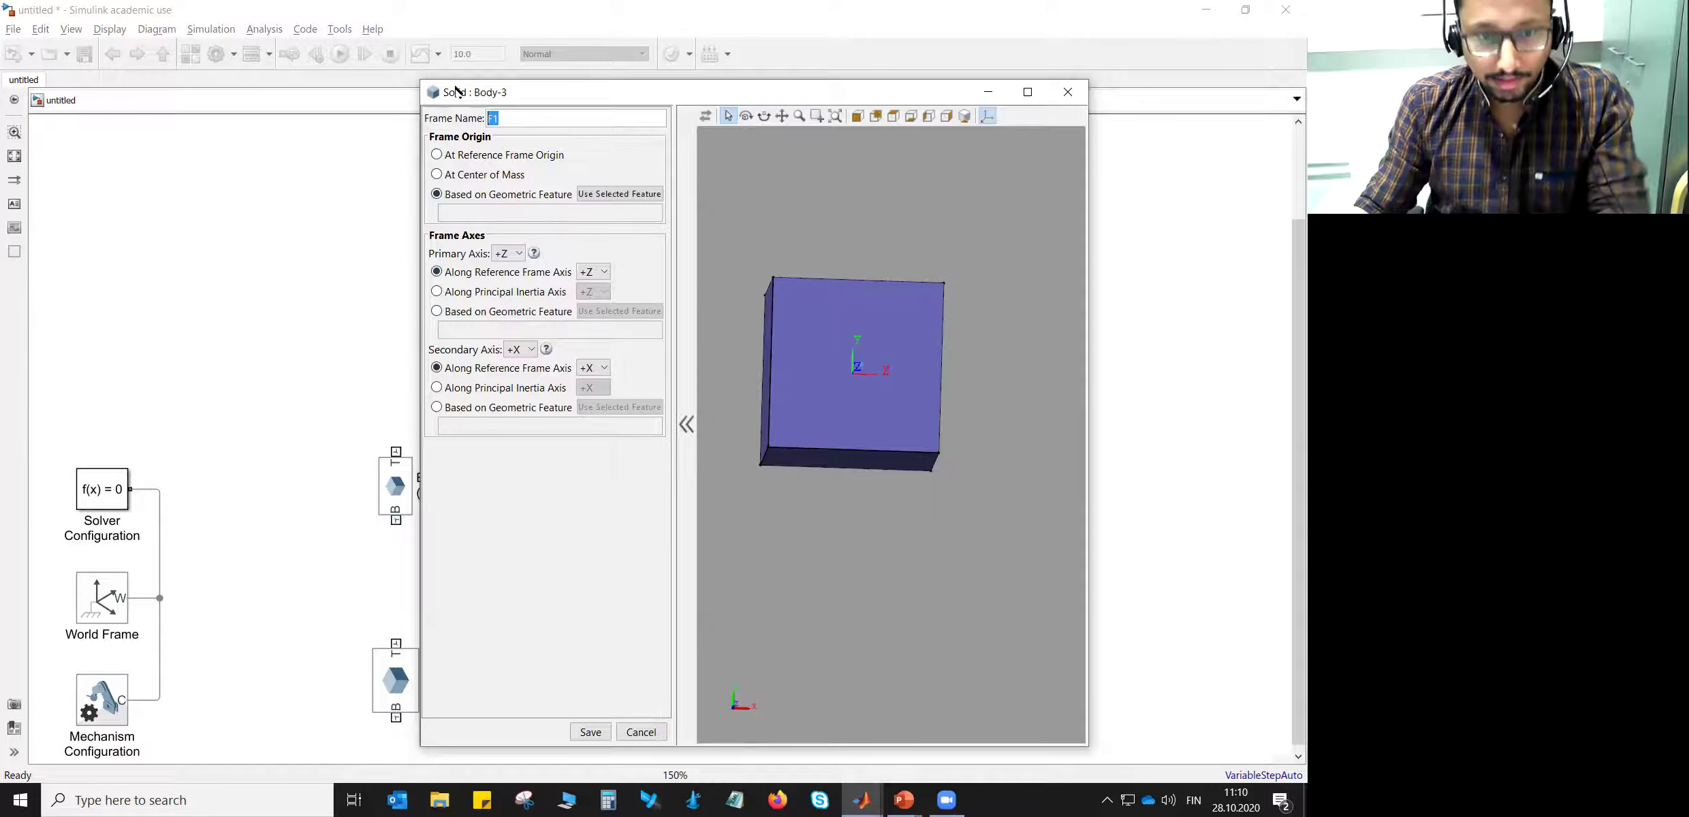
text(B)
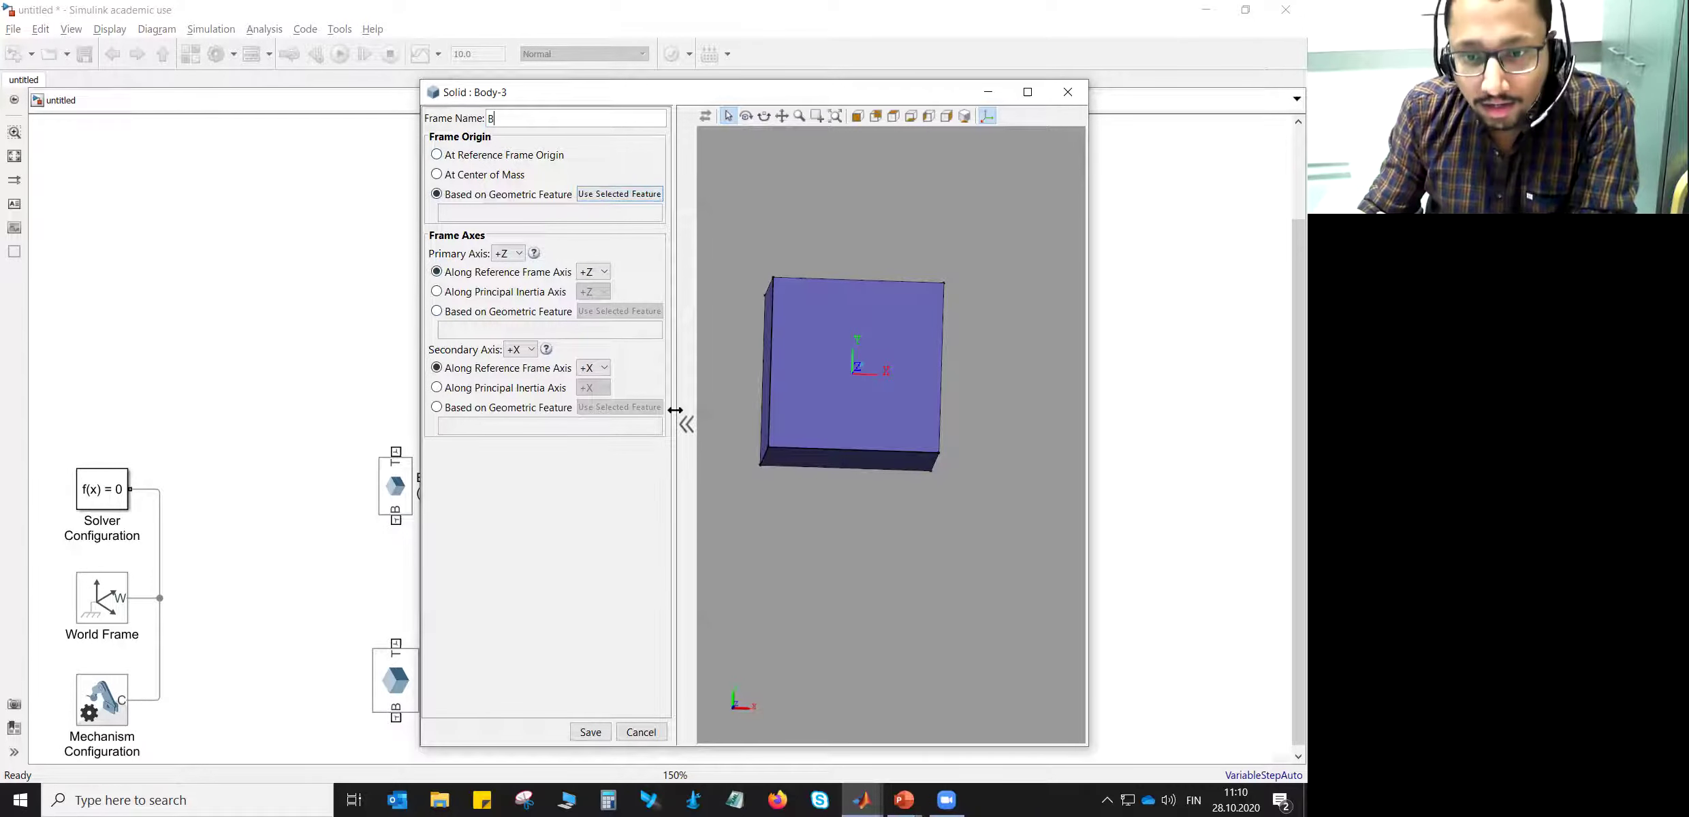
click(841, 457)
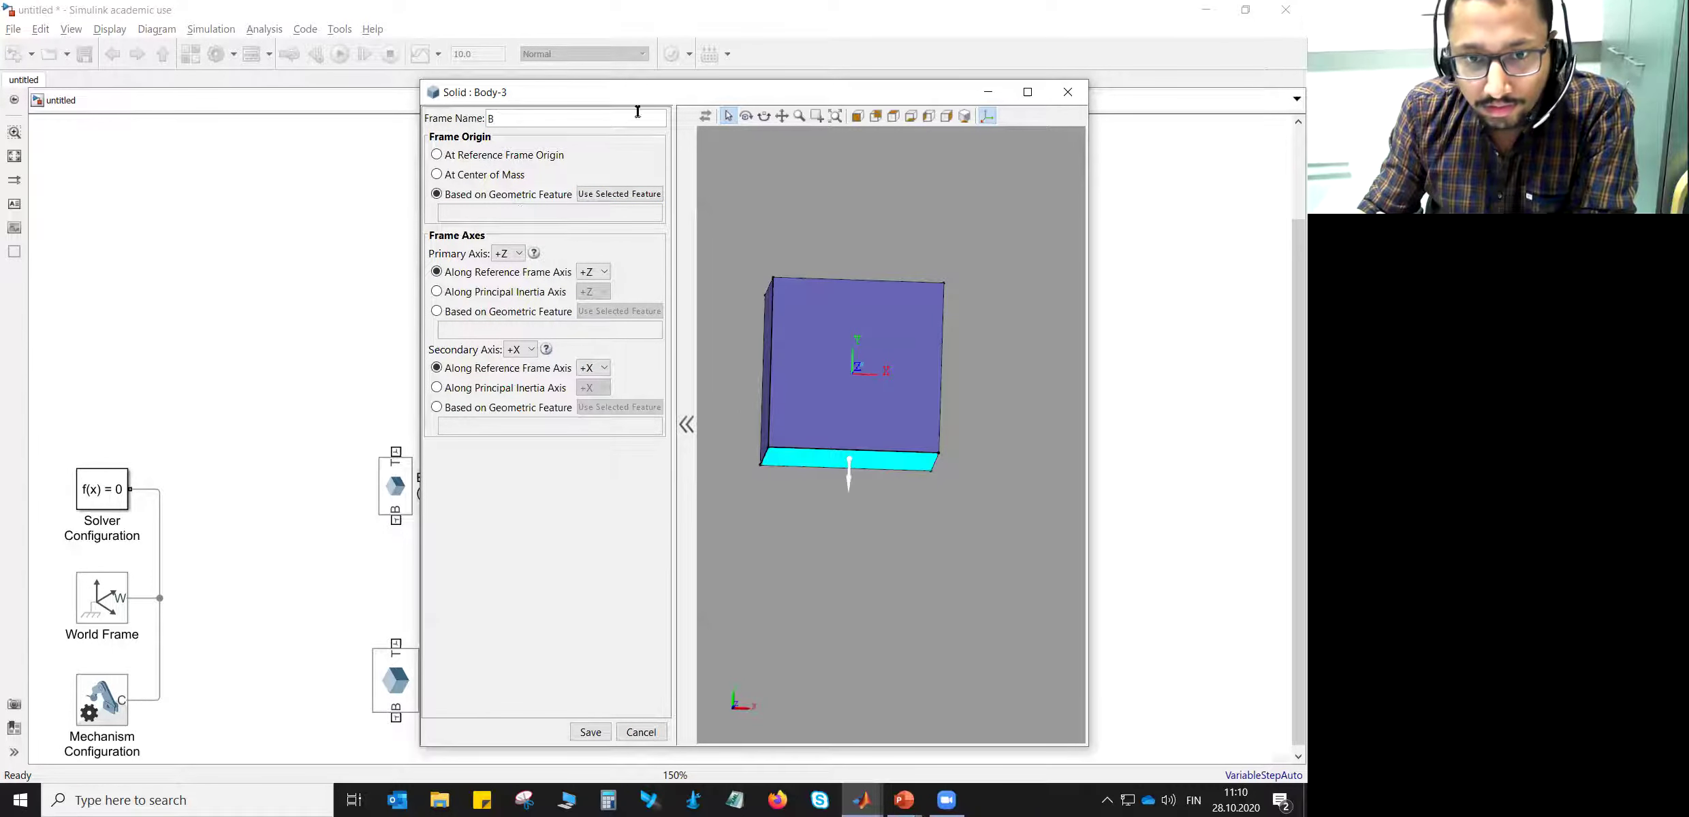
click(621, 194)
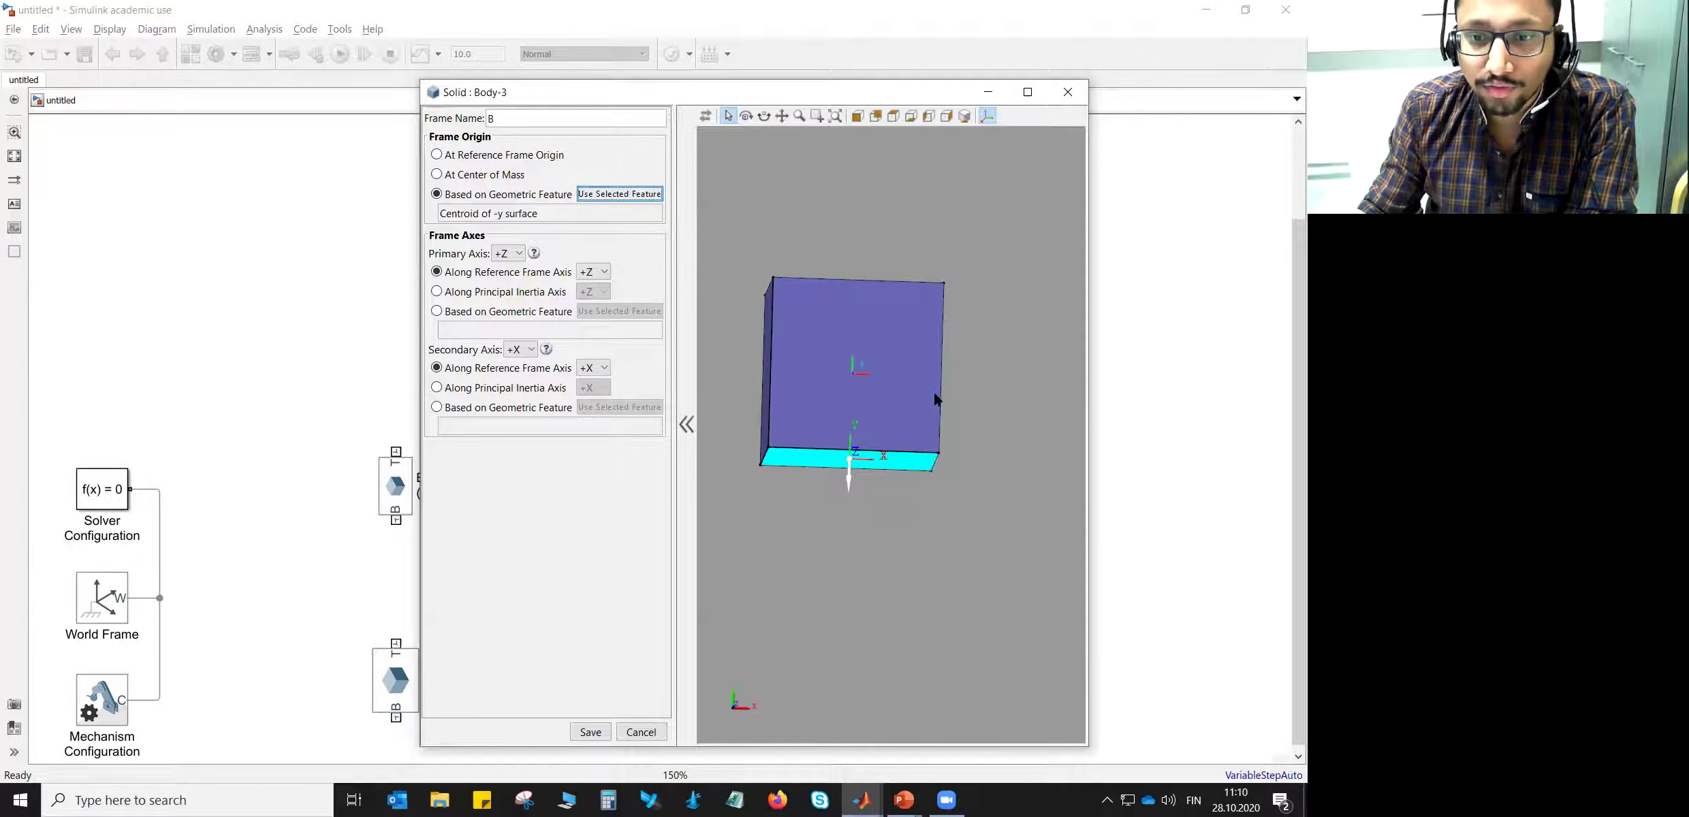
click(590, 732)
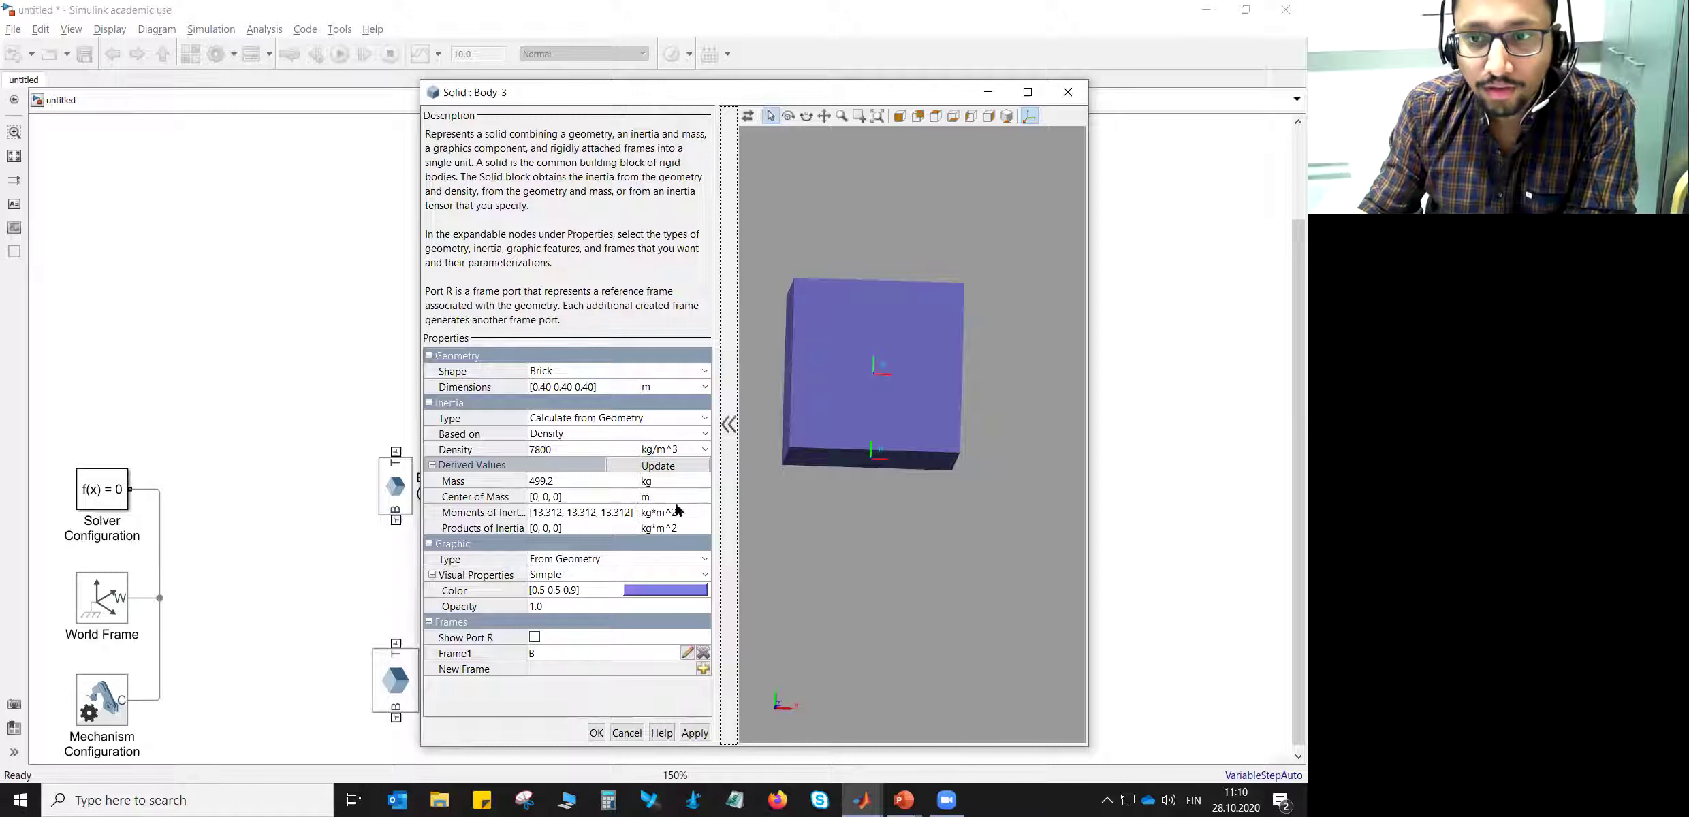
click(1011, 115)
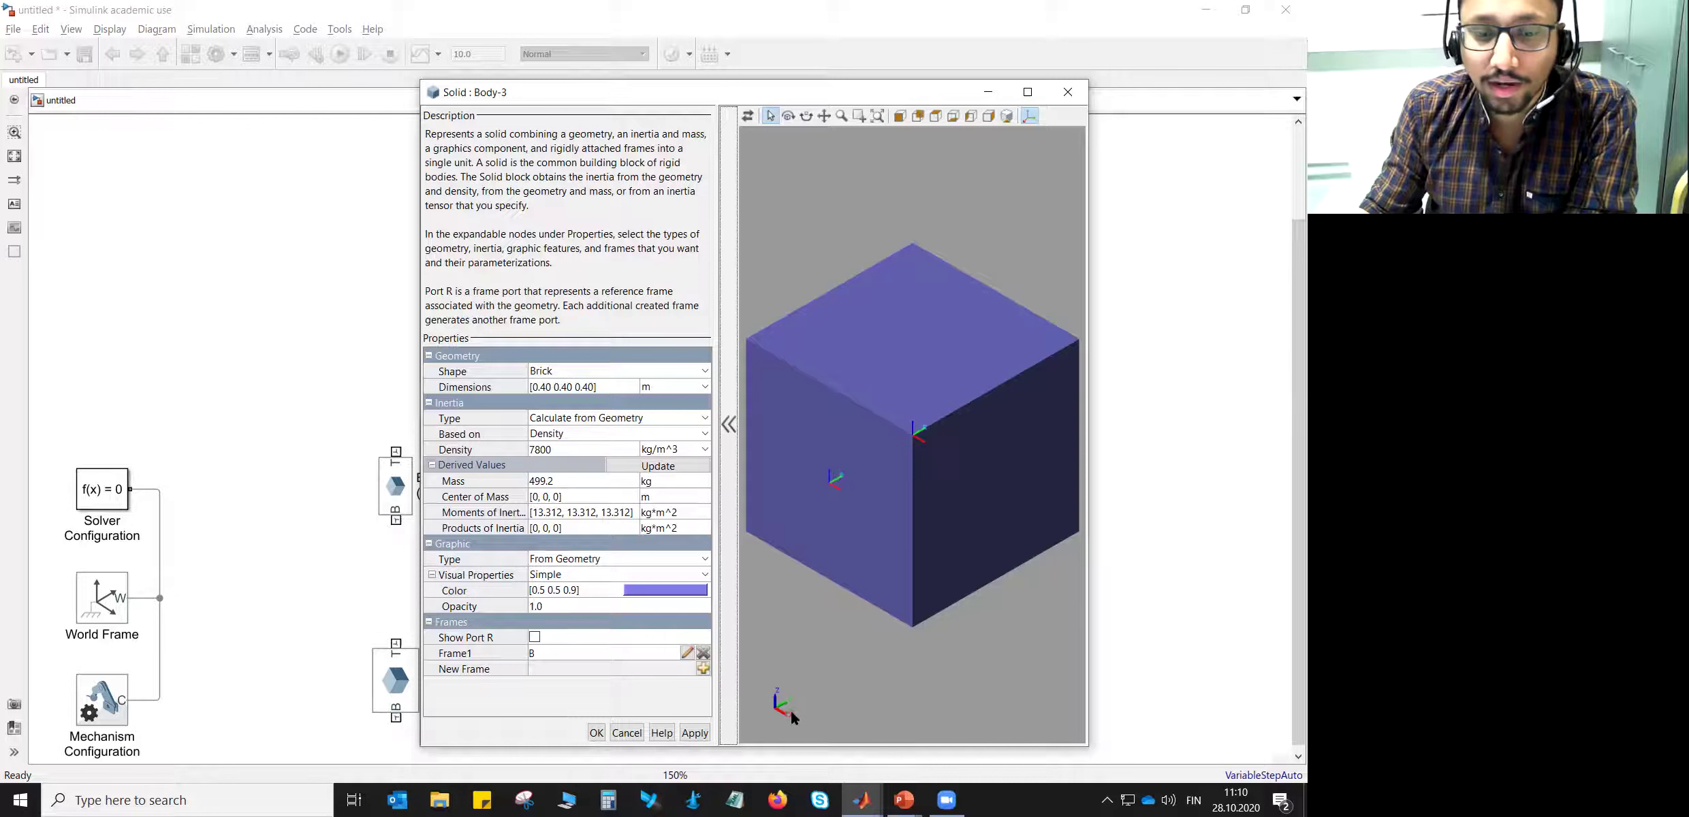
click(597, 734)
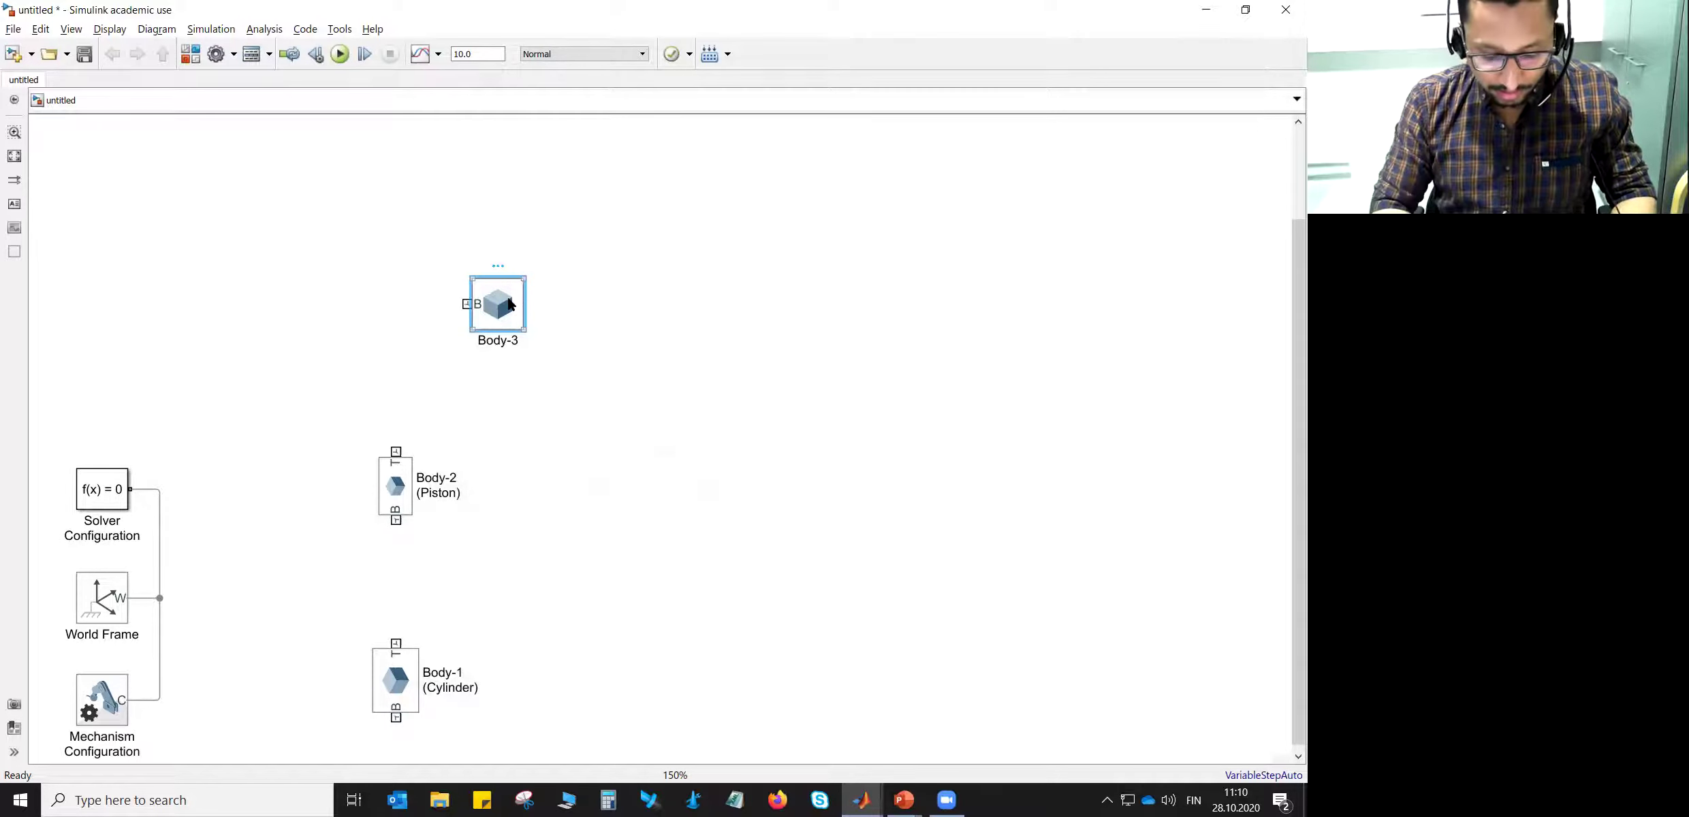
- Rotate the Body-3 block until port B faces down and align it directly above Body-2, leaving a wide vertical gap
key(ctrl+r)
key(ctrl+r)
key(ctrl+r)
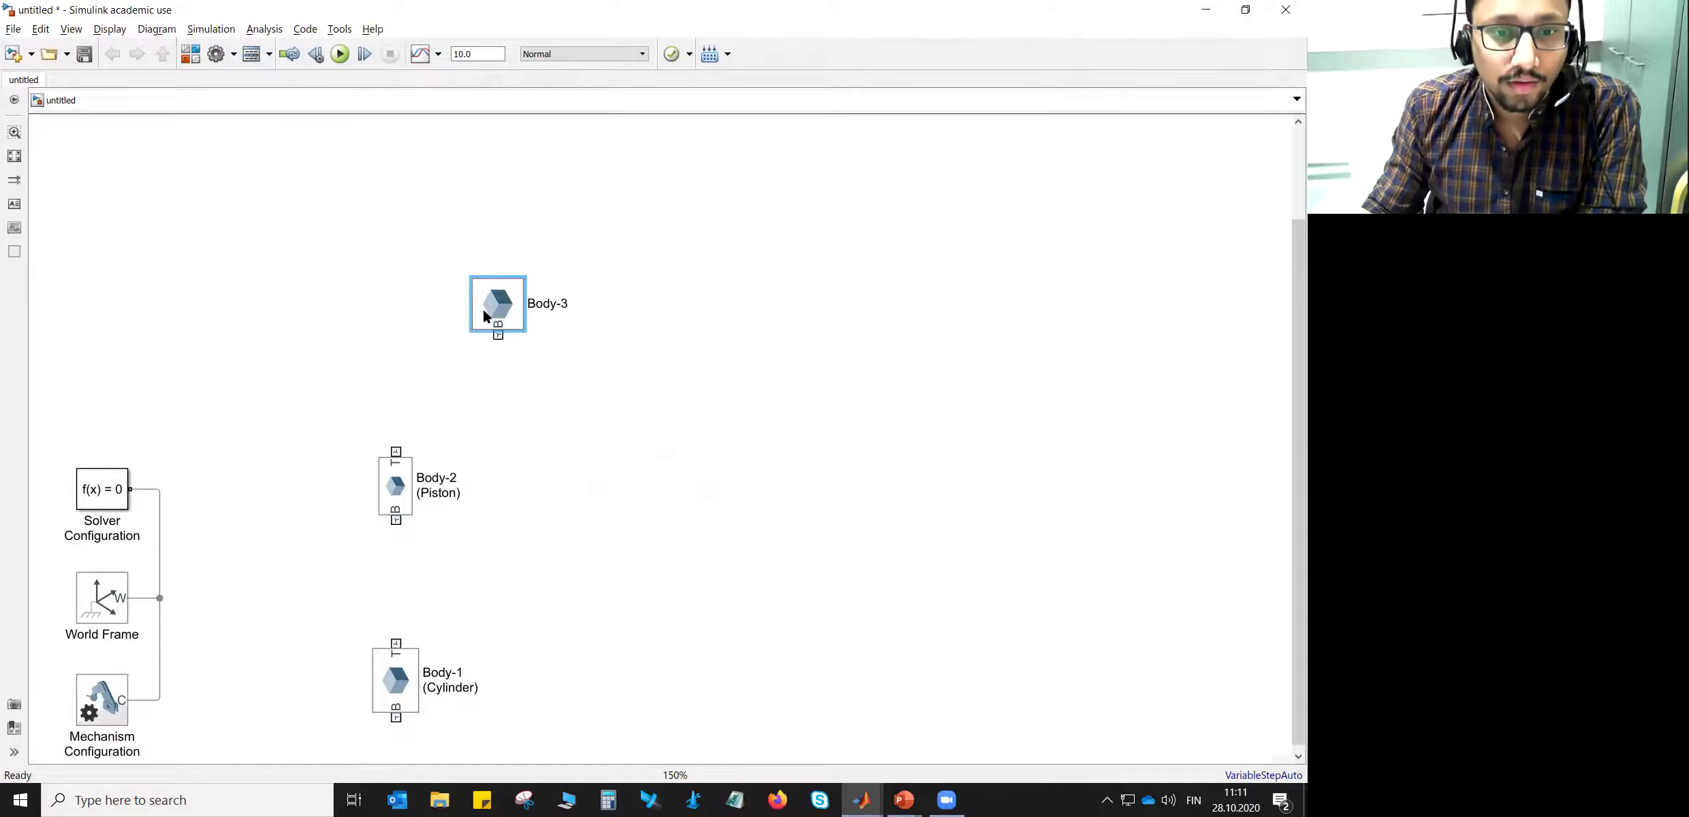
mouse_move(488, 307)
mouse_down()
mouse_move(385, 226)
mouse_move(400, 197)
mouse_move(391, 231)
mouse_up()
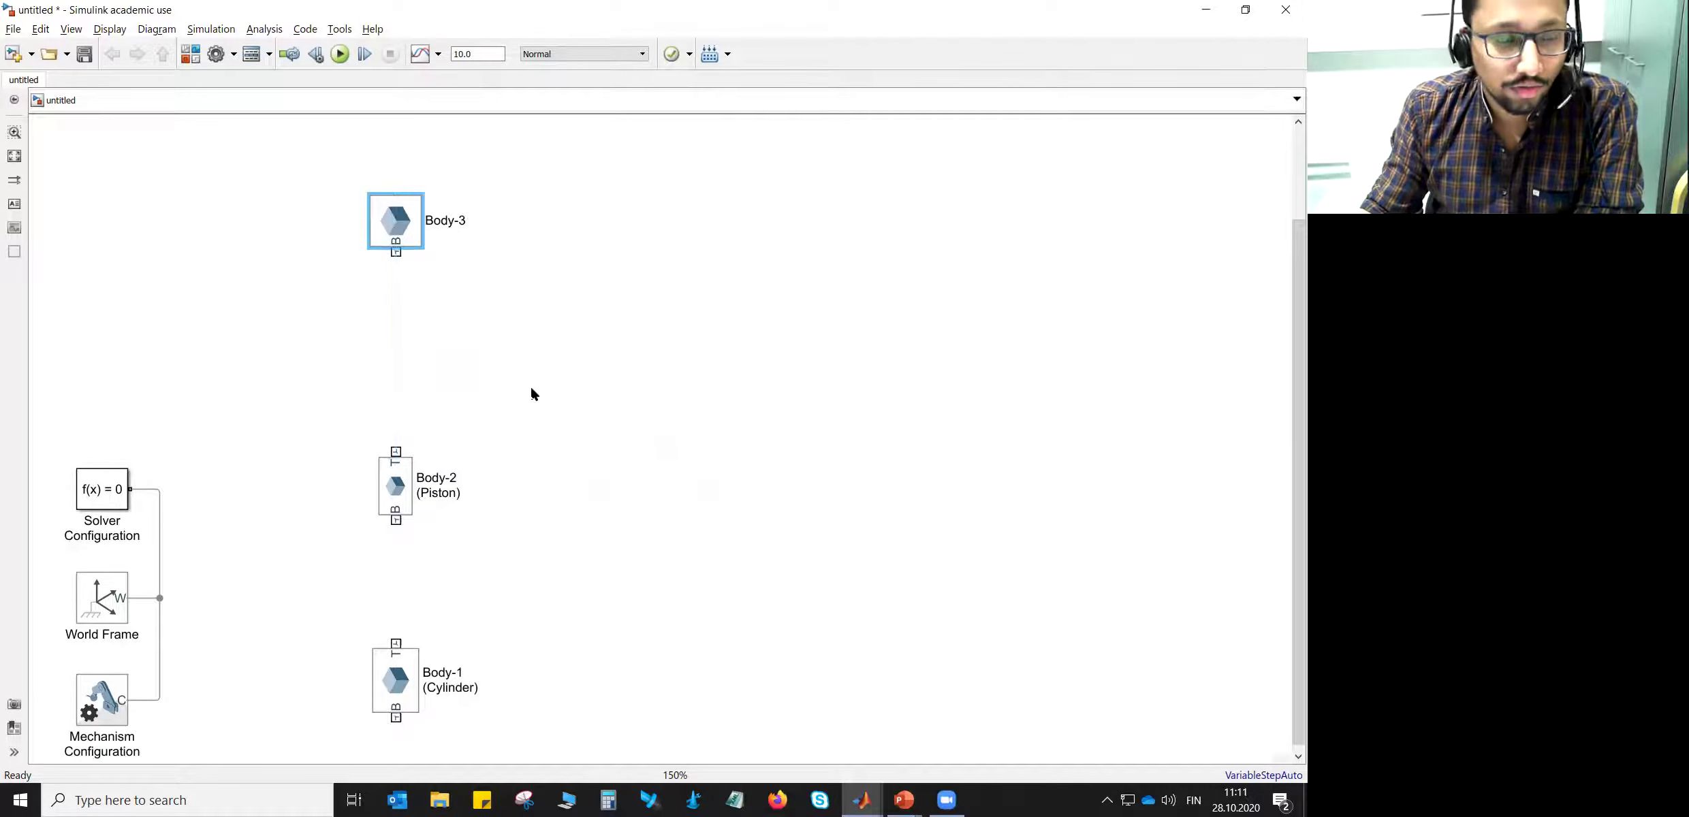
- Switch to the PowerPoint slides, review the Bodies and Joints specifications, and return to the Simulink model
key(alt+Tab)
key(Tab)
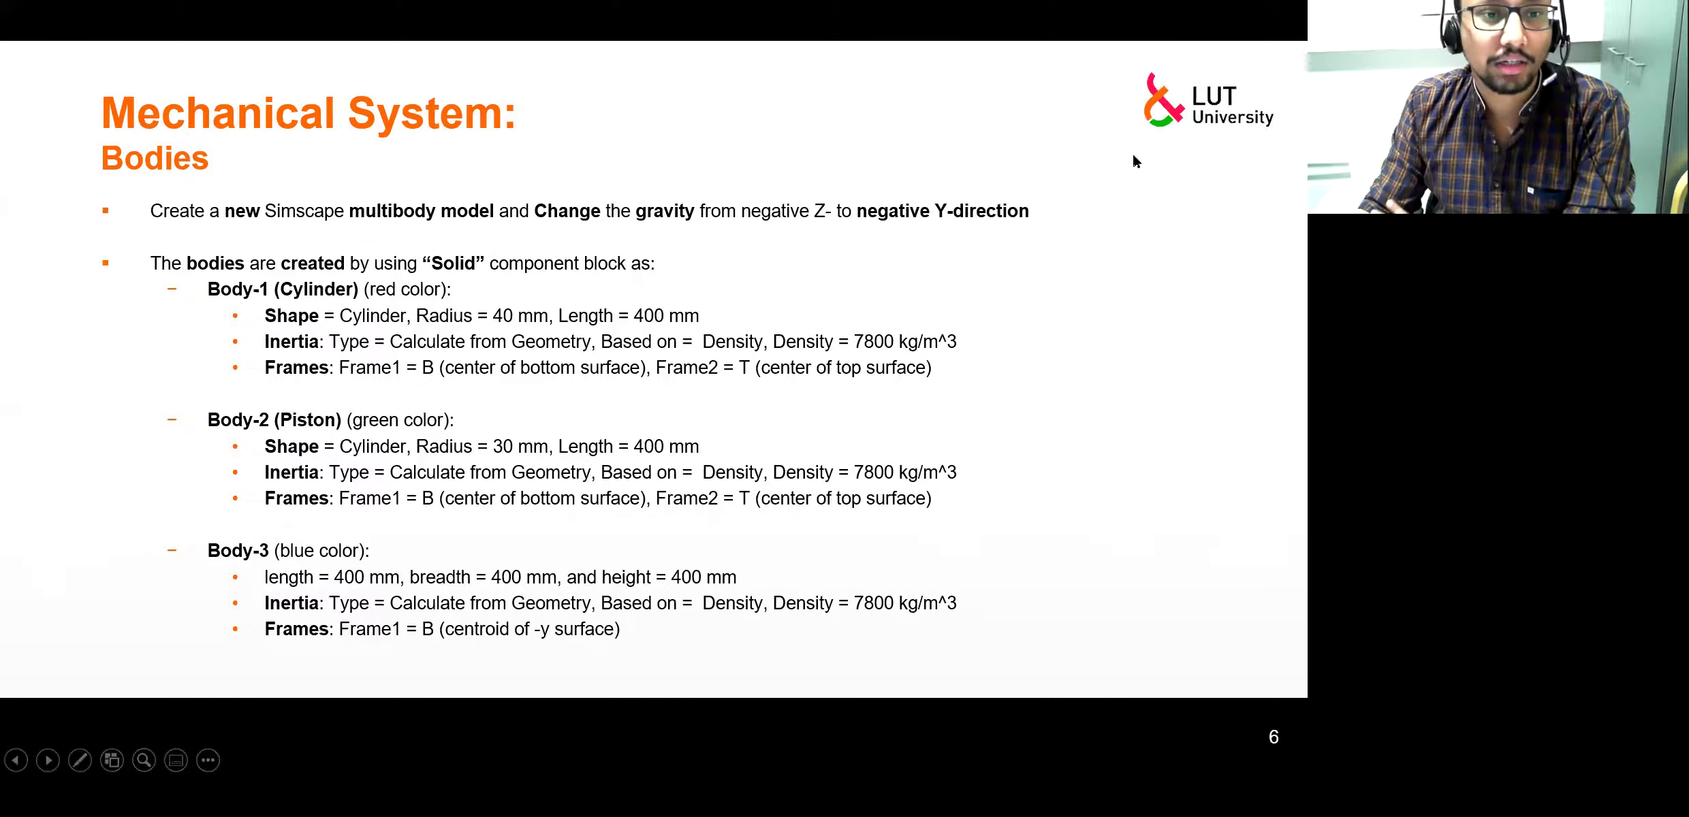
click(1031, 258)
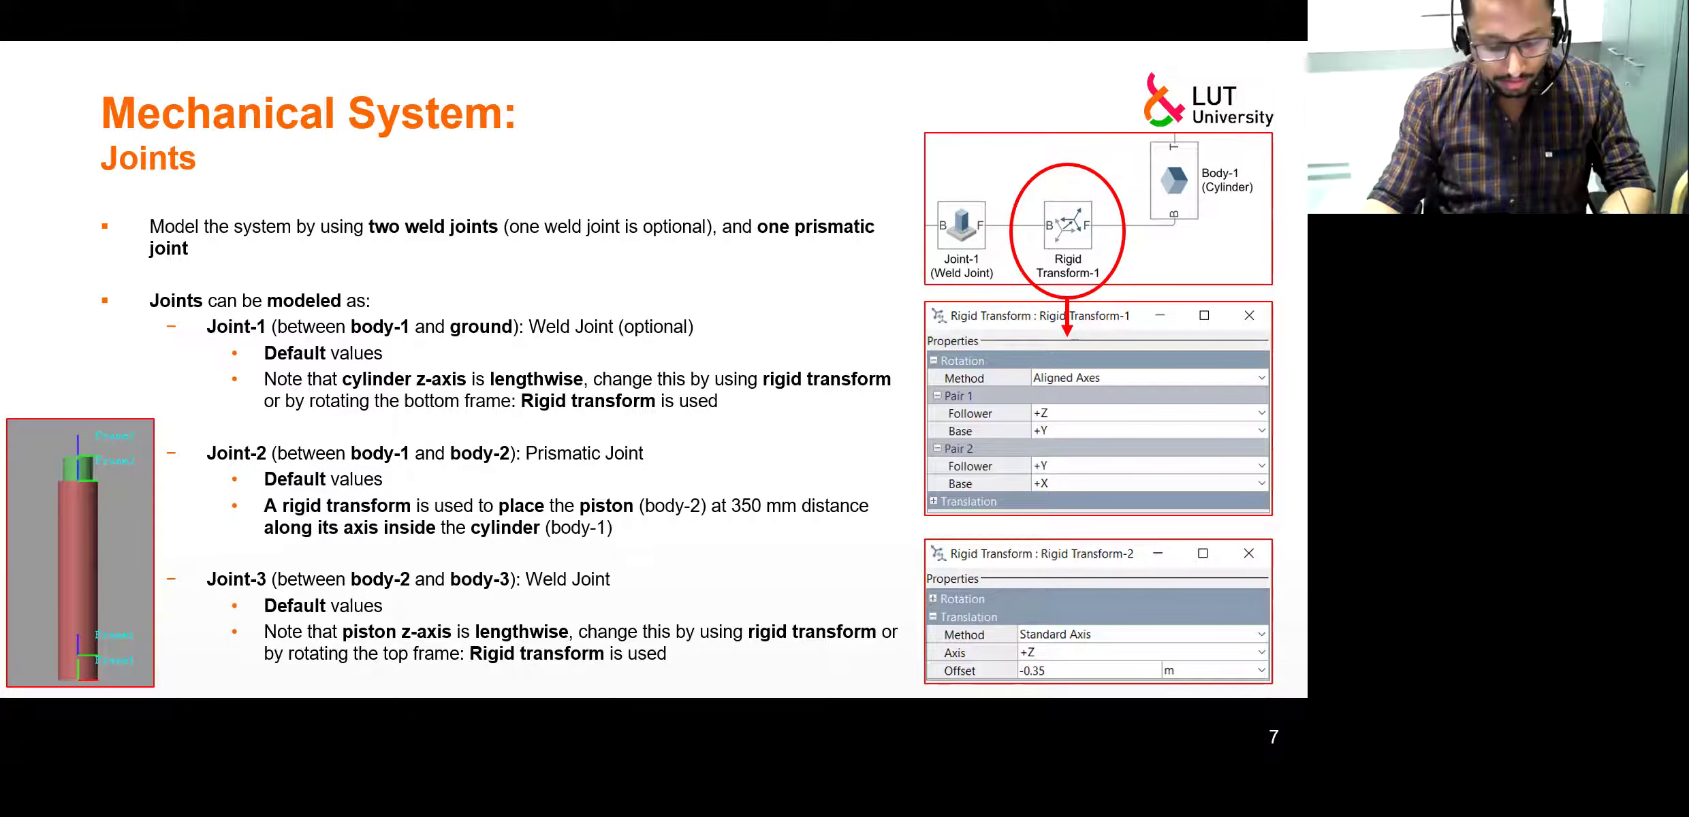
key(alt+Tab)
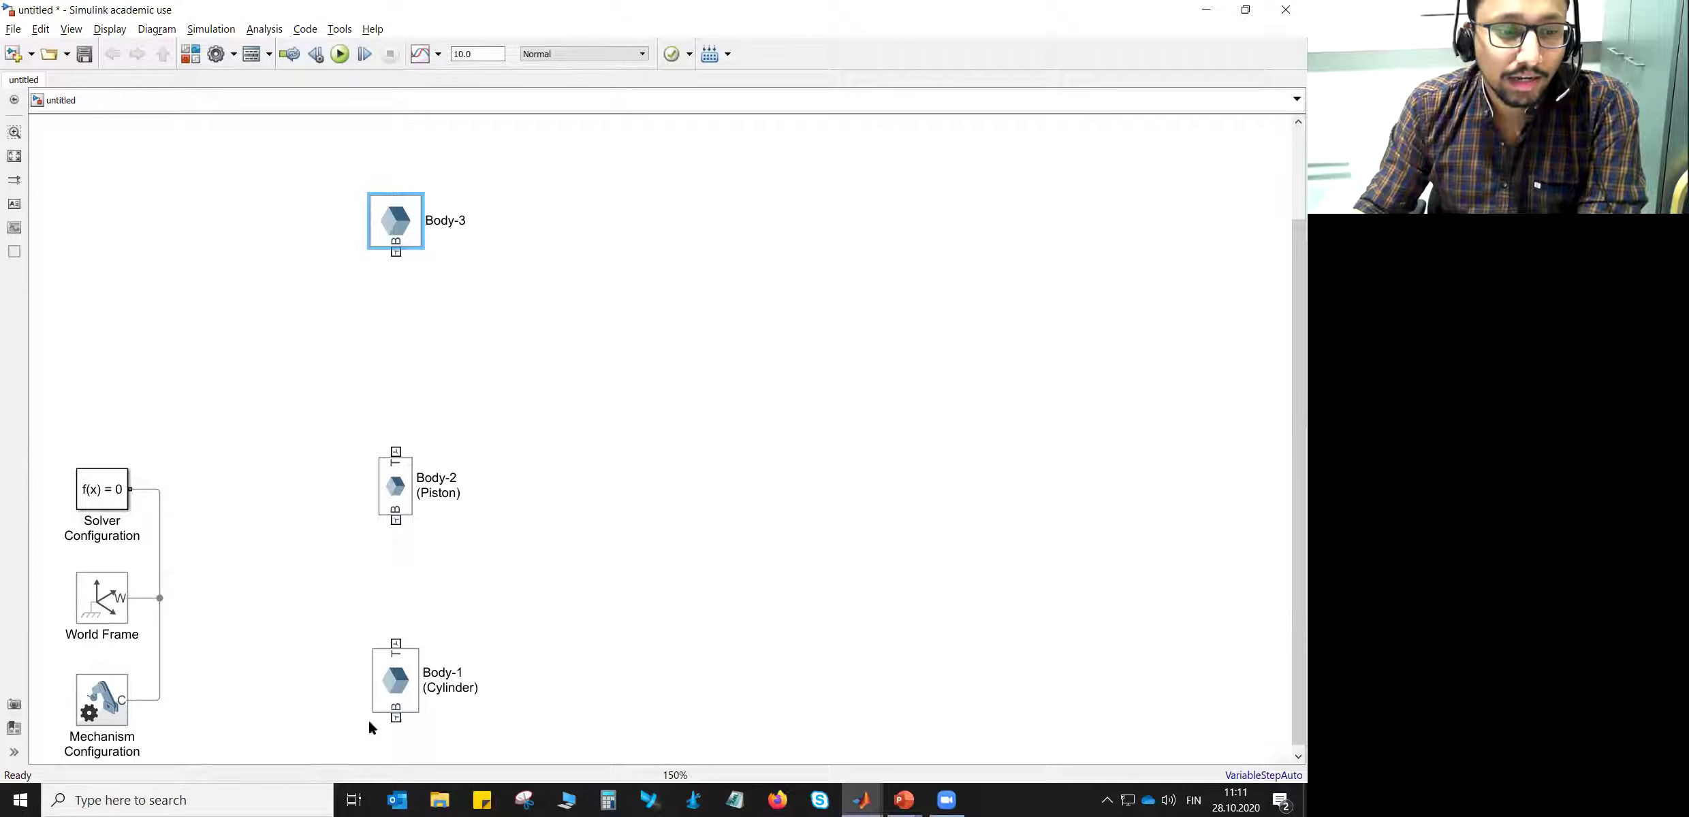
- Move Body-1 slightly upward and add a Weld Joint block in the empty area beside the bodies
click(400, 664)
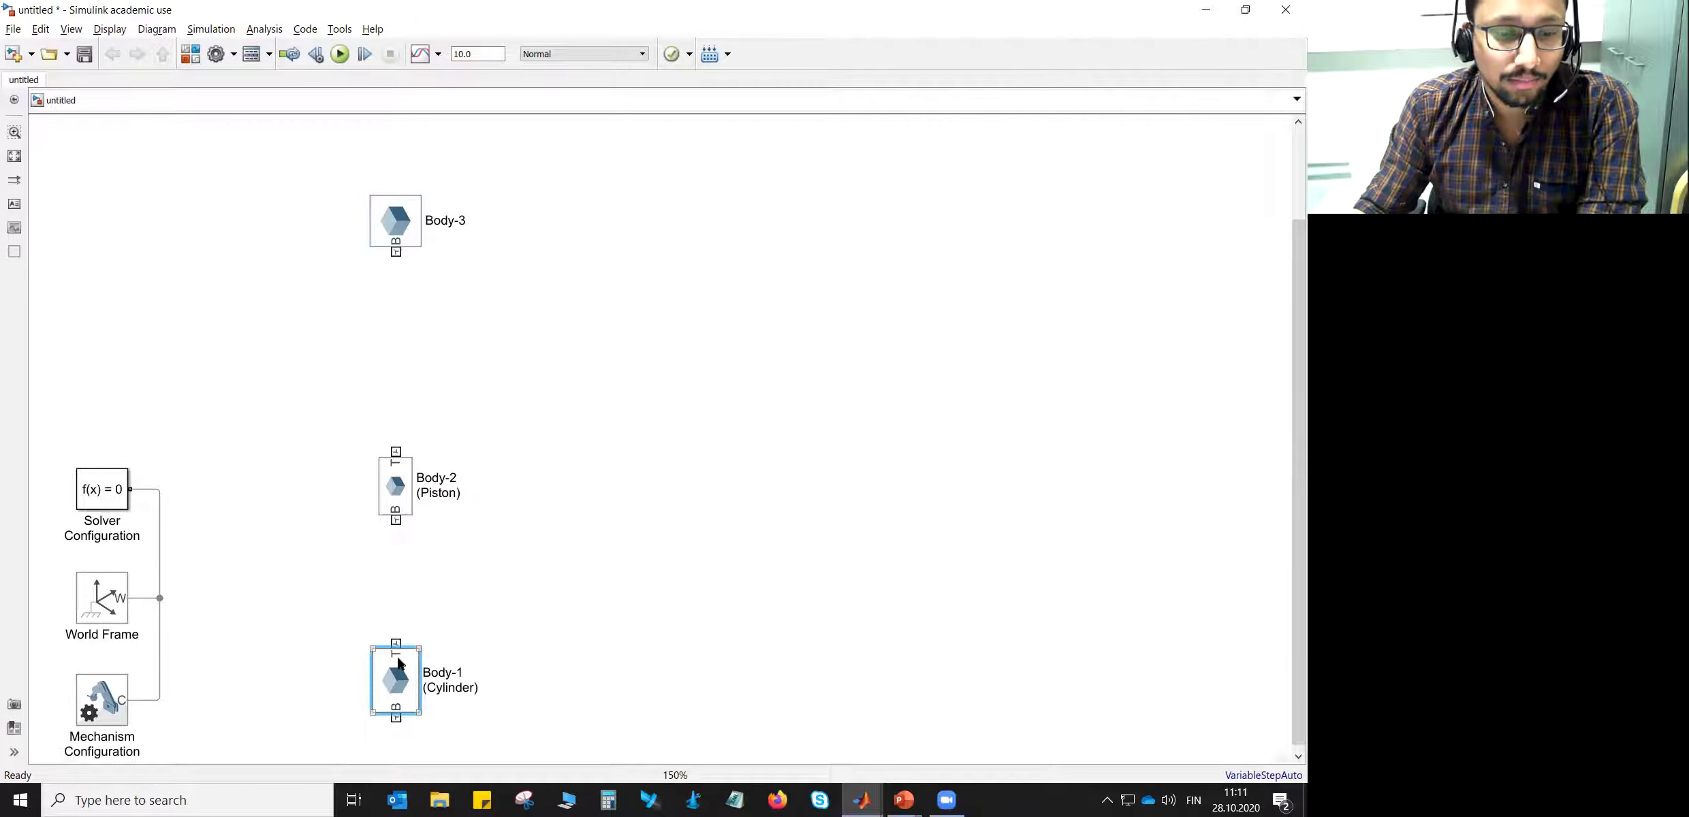
drag(400, 663, 396, 655)
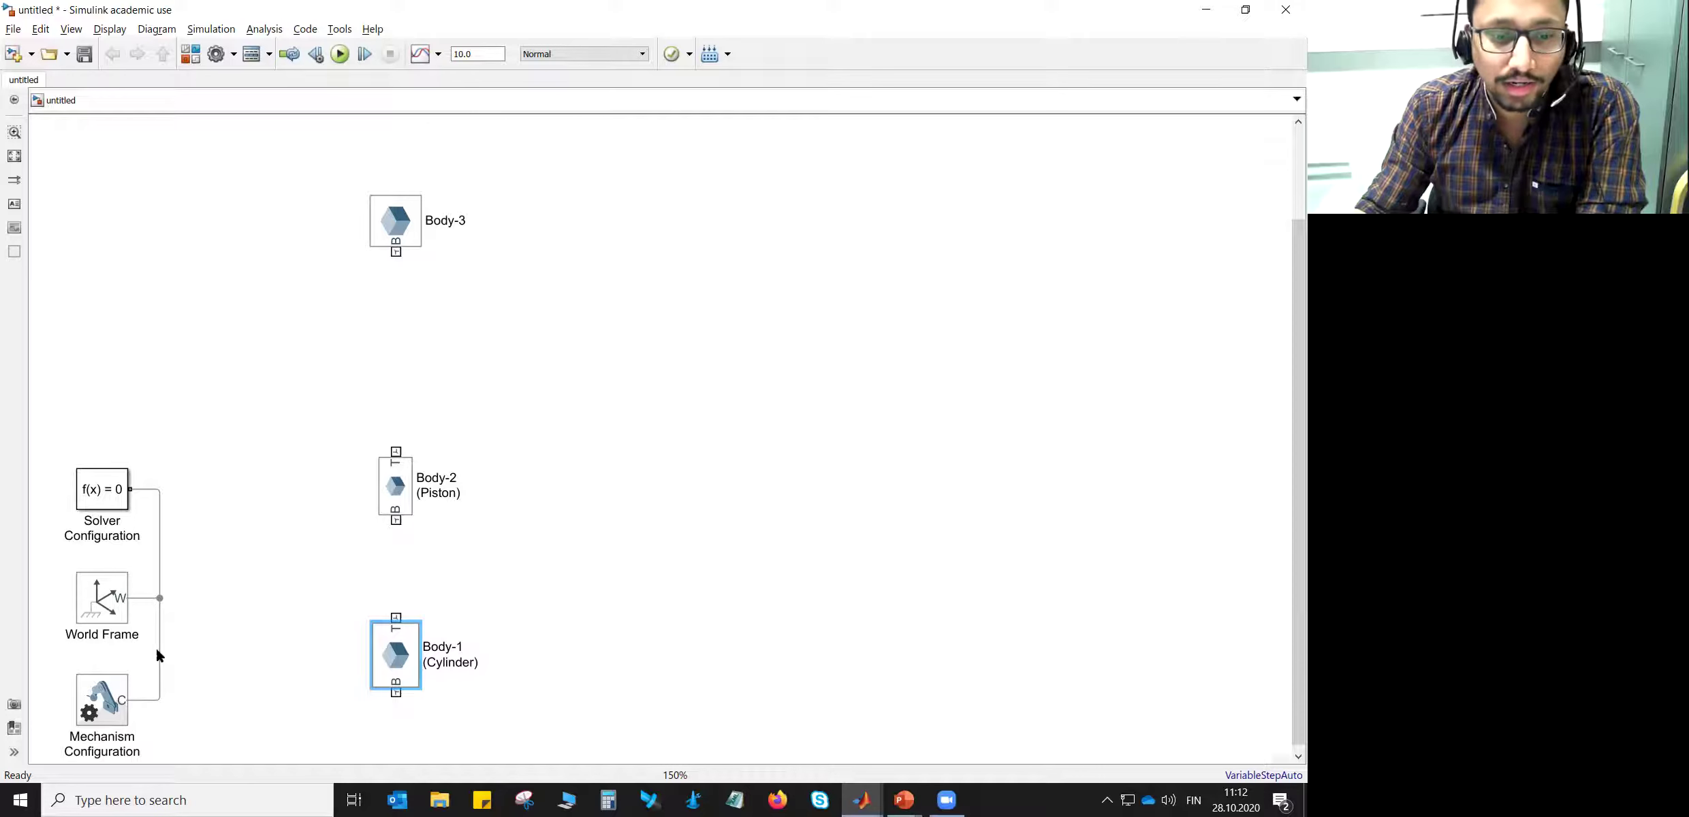
double_click(573, 520)
text(wel)
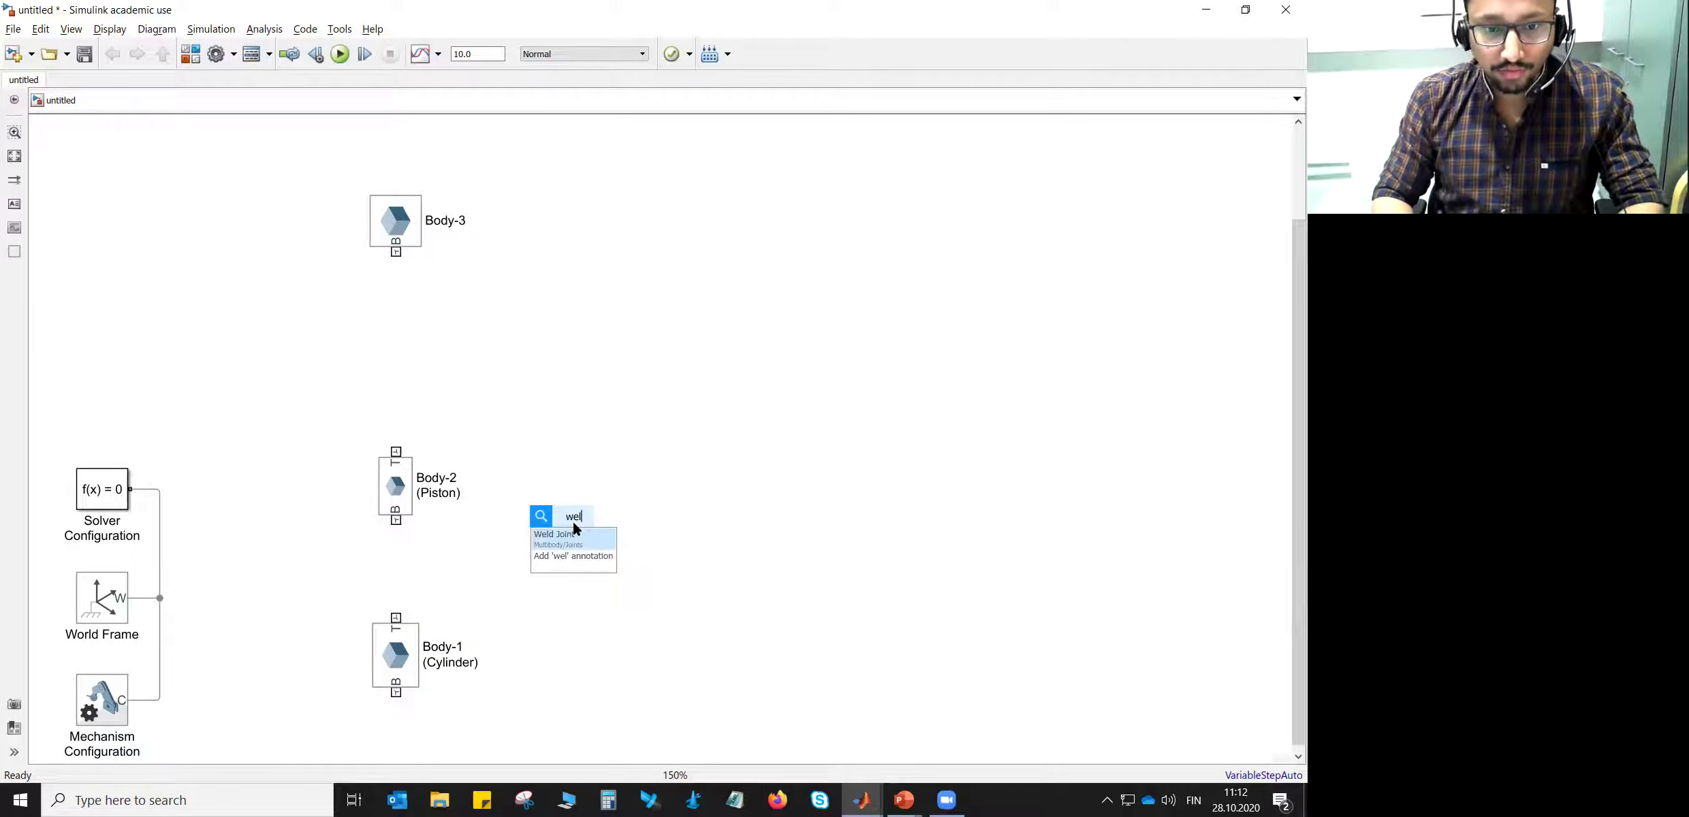
click(574, 534)
- Rename the weld joint as "Joint-1 (Weld Joint)" on two lines and place it beside the Mechanism Configuration block
click(547, 563)
text(Joint.Weld Joint)
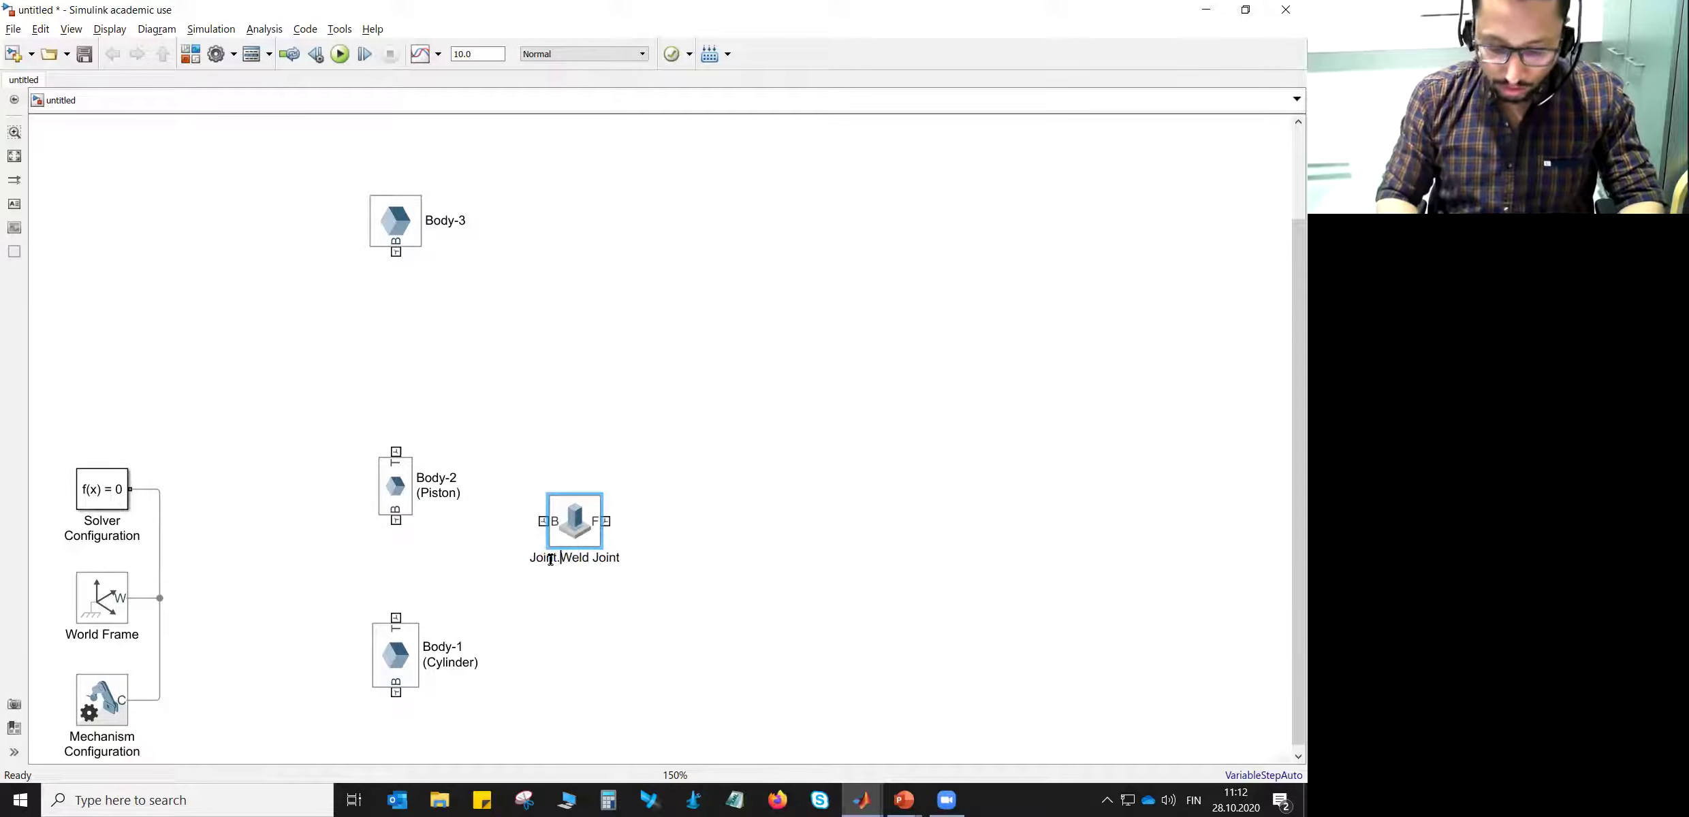
key(BackSpace)
text(-1)
key(Return)
text(()
key(Right)
text())
key(Escape)
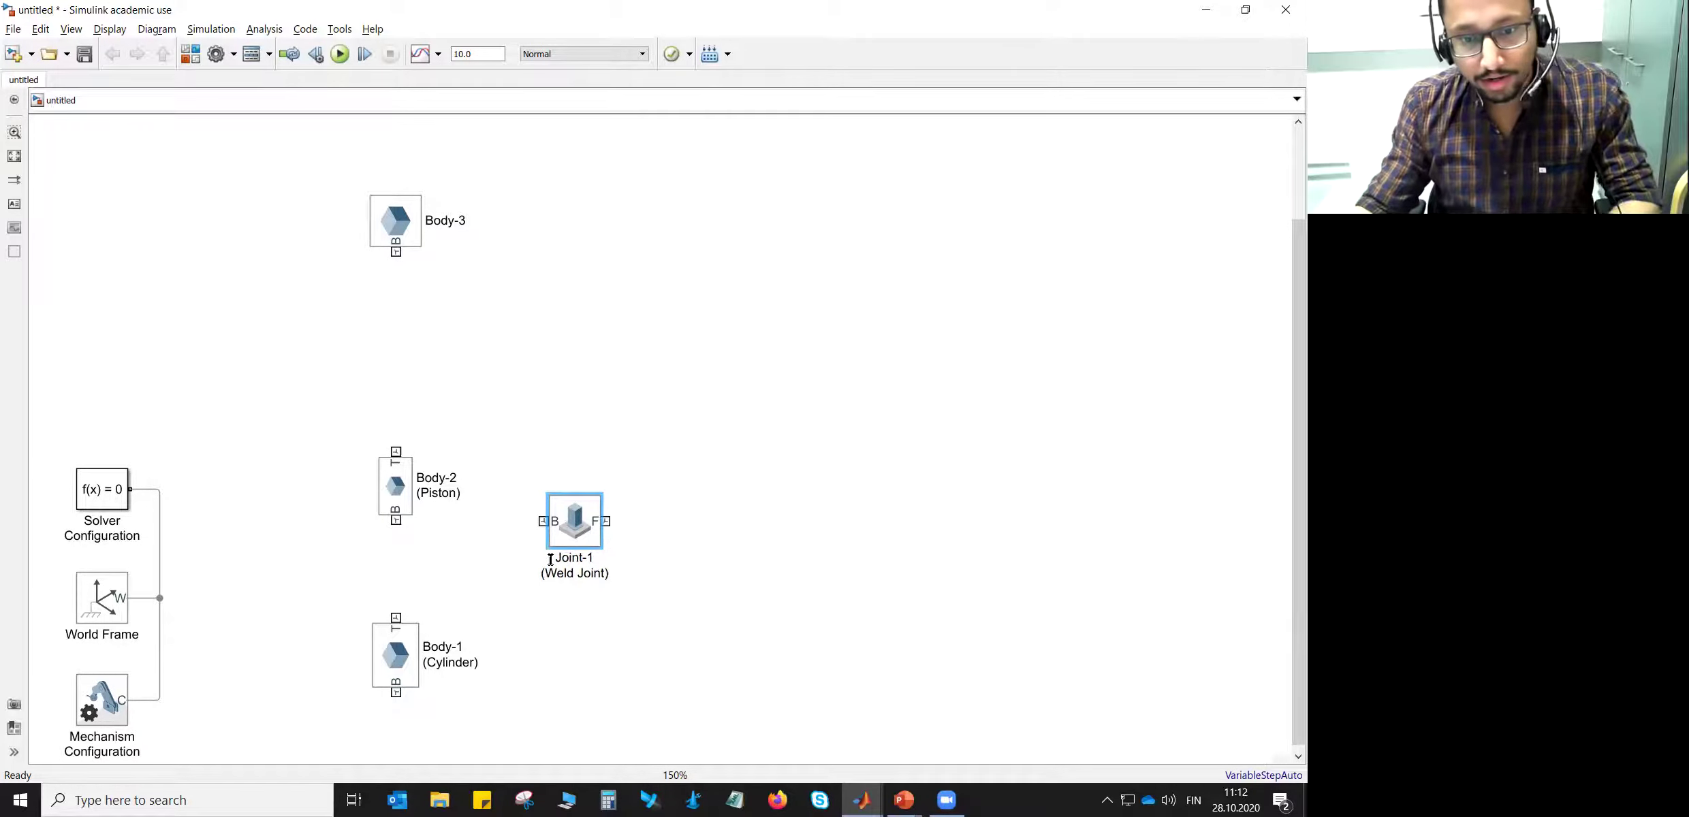
drag(574, 532, 224, 710)
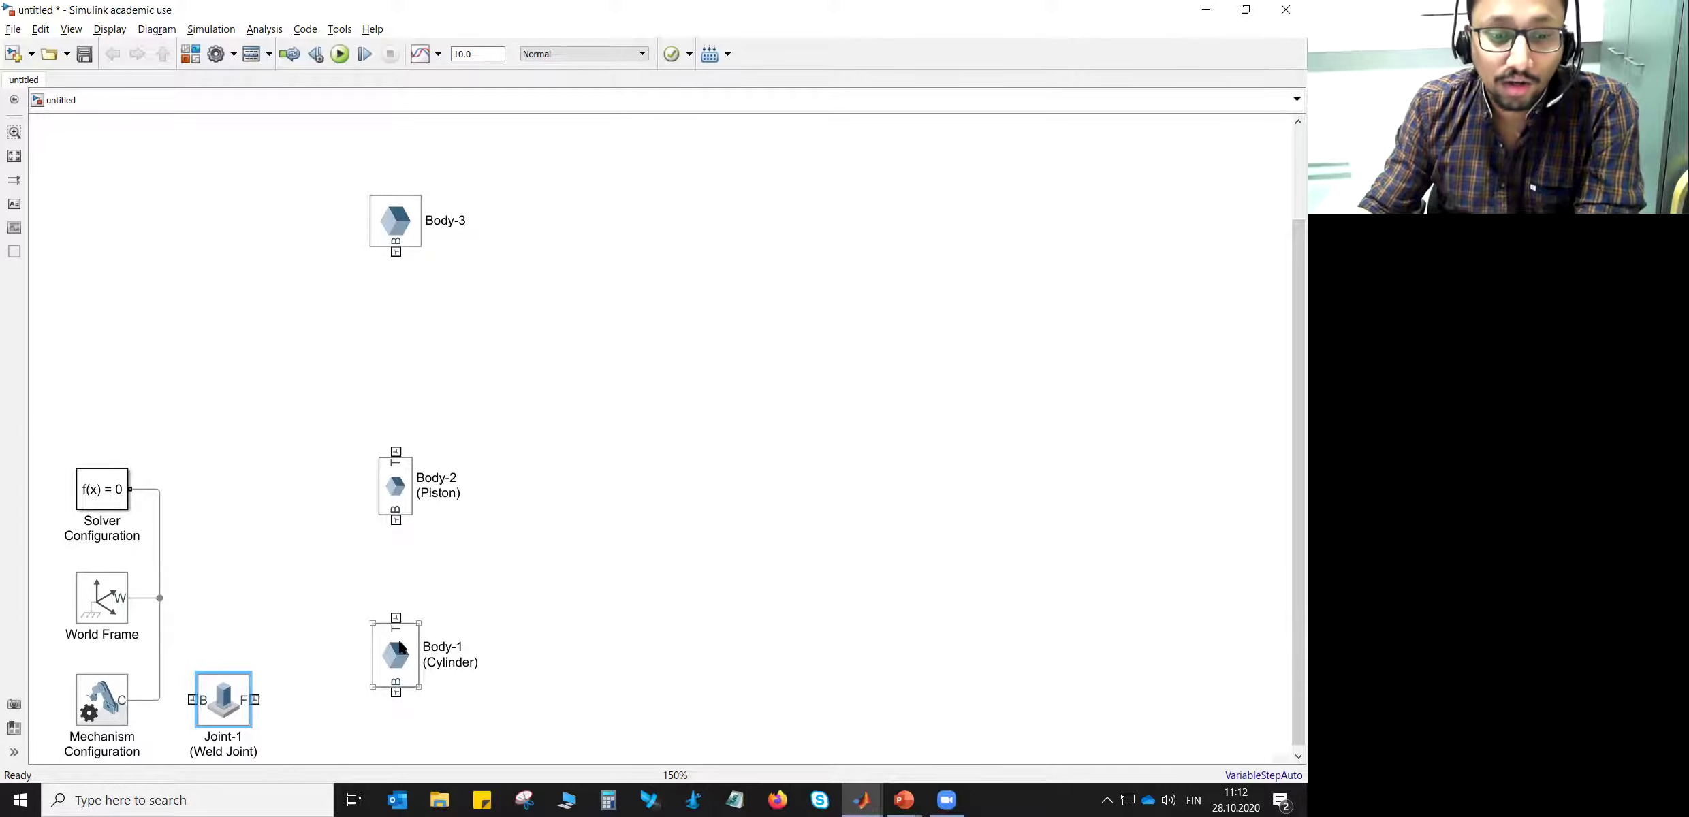
- Examine the axis orientation of Body-1 and its bottom frame B, leaving the block's settings unchanged
double_click(401, 647)
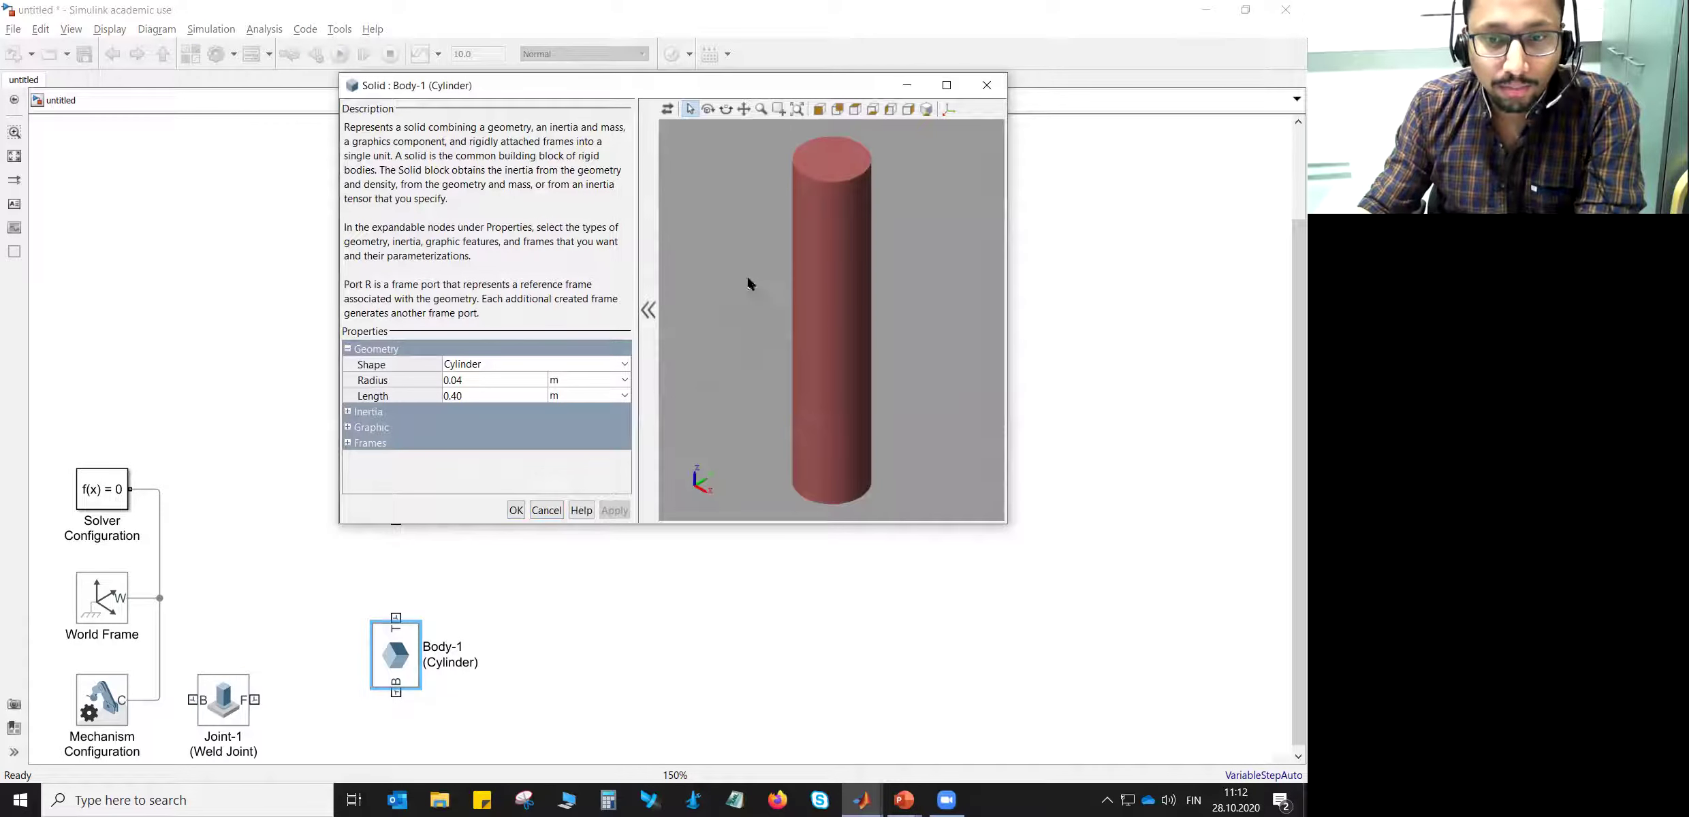
drag(747, 271, 800, 433)
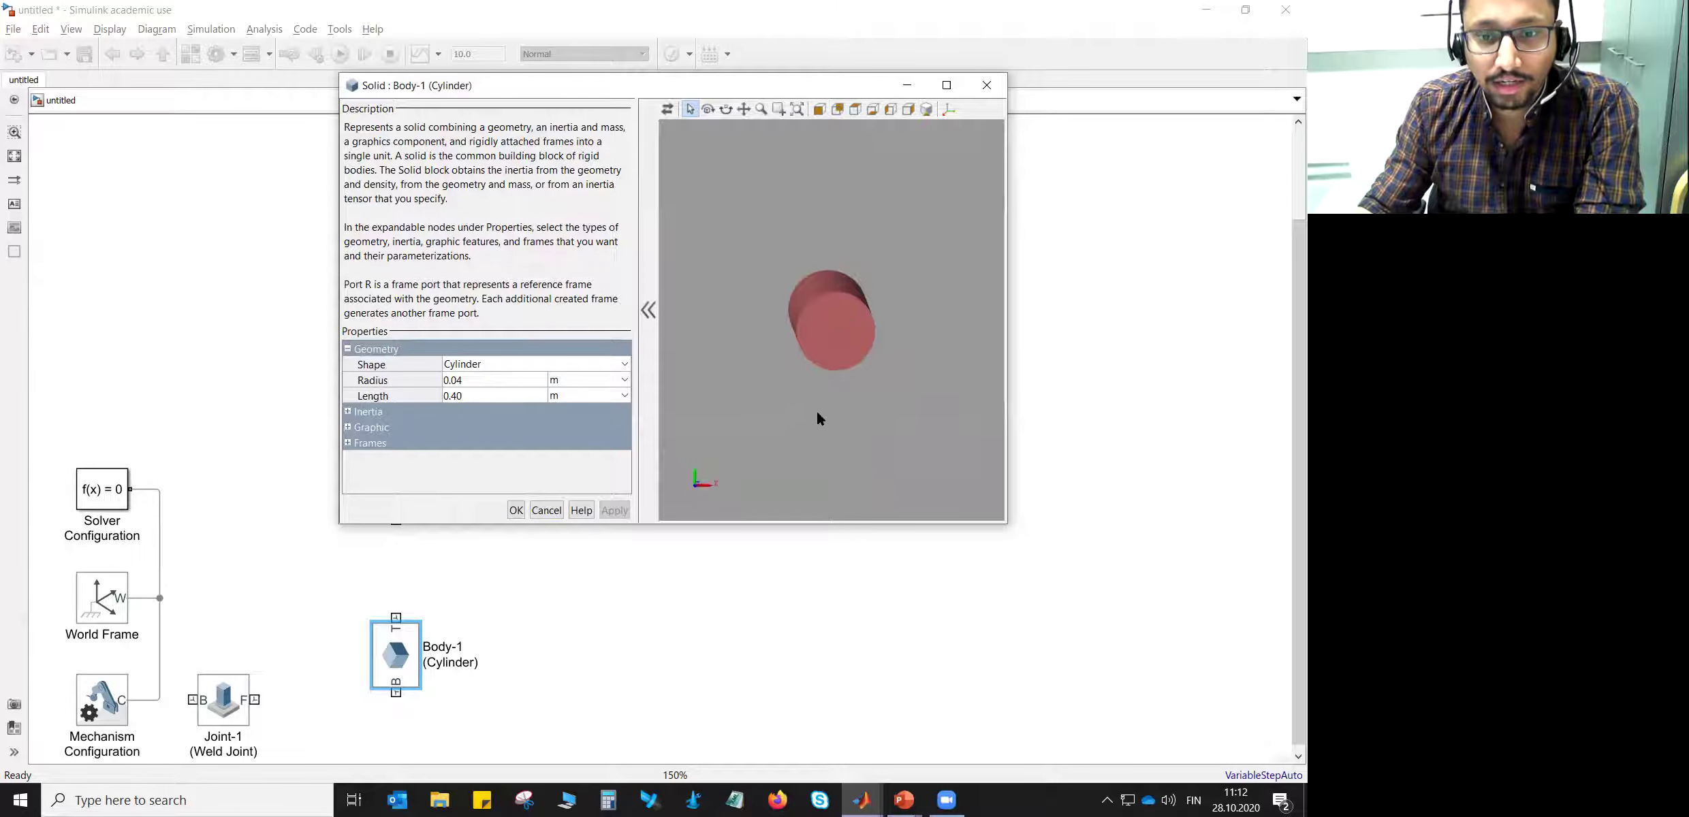
drag(835, 383, 830, 392)
mouse_move(822, 467)
mouse_down()
mouse_move(809, 263)
mouse_move(789, 252)
mouse_move(798, 284)
mouse_up()
scroll(795, 279, down, 1)
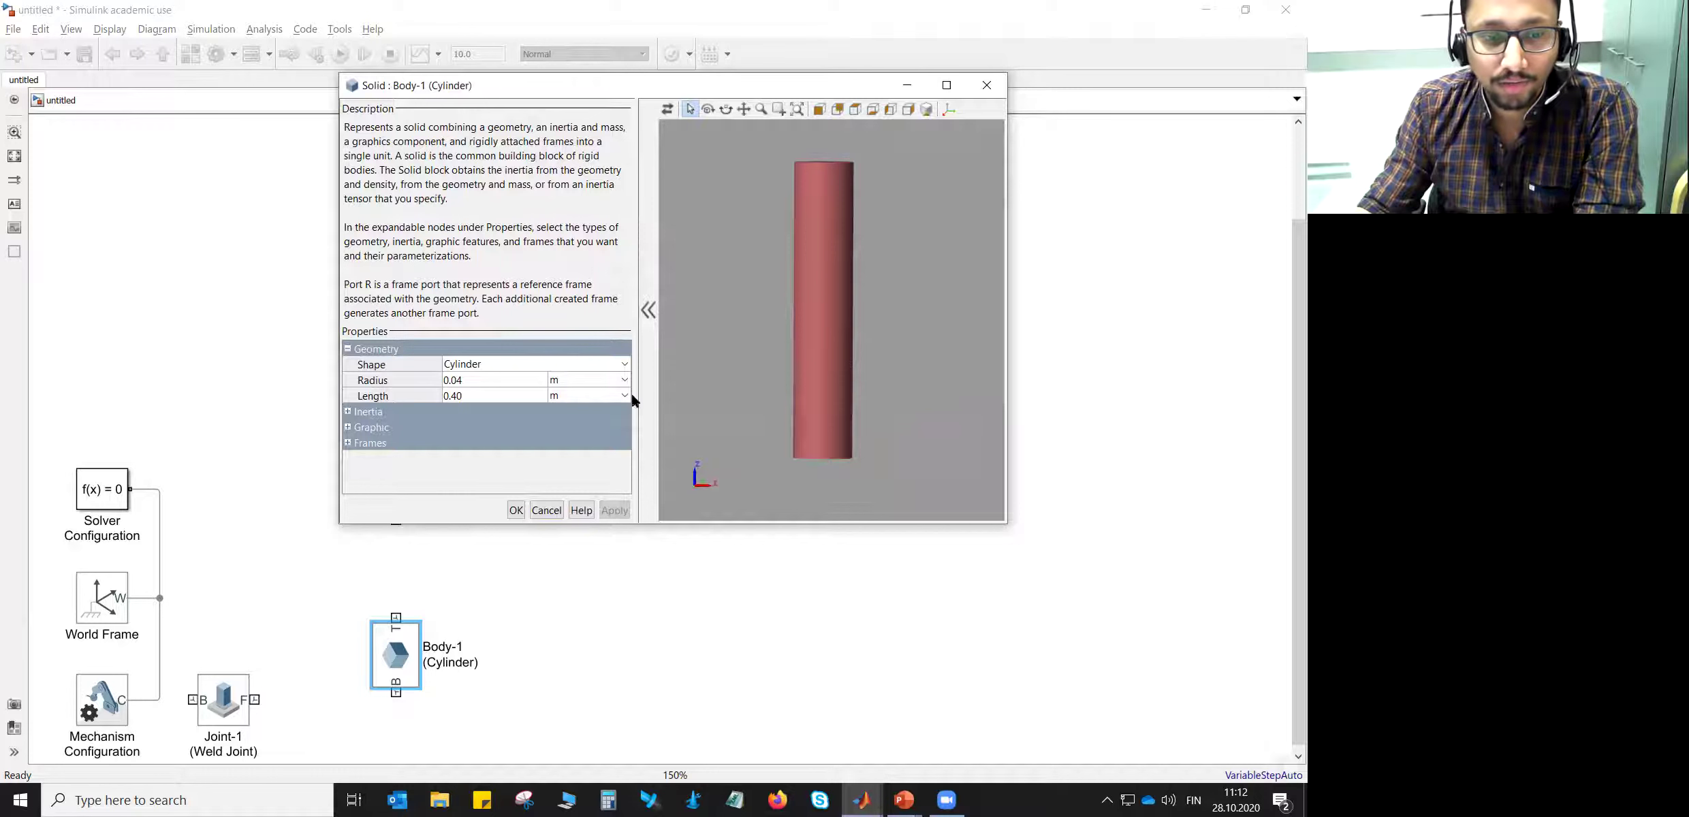
click(349, 442)
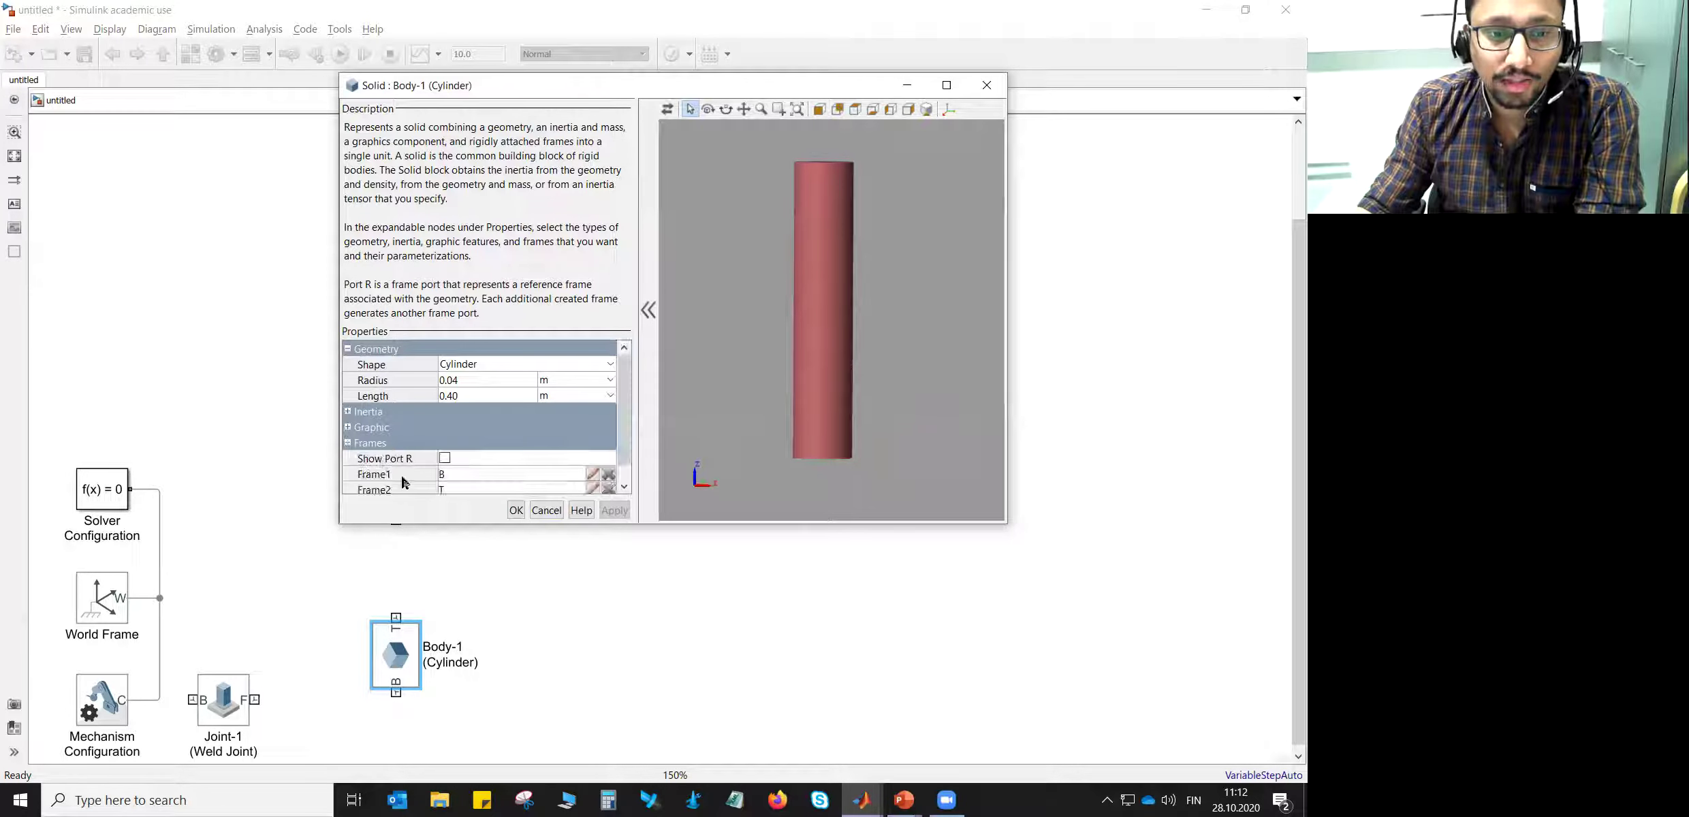
click(591, 475)
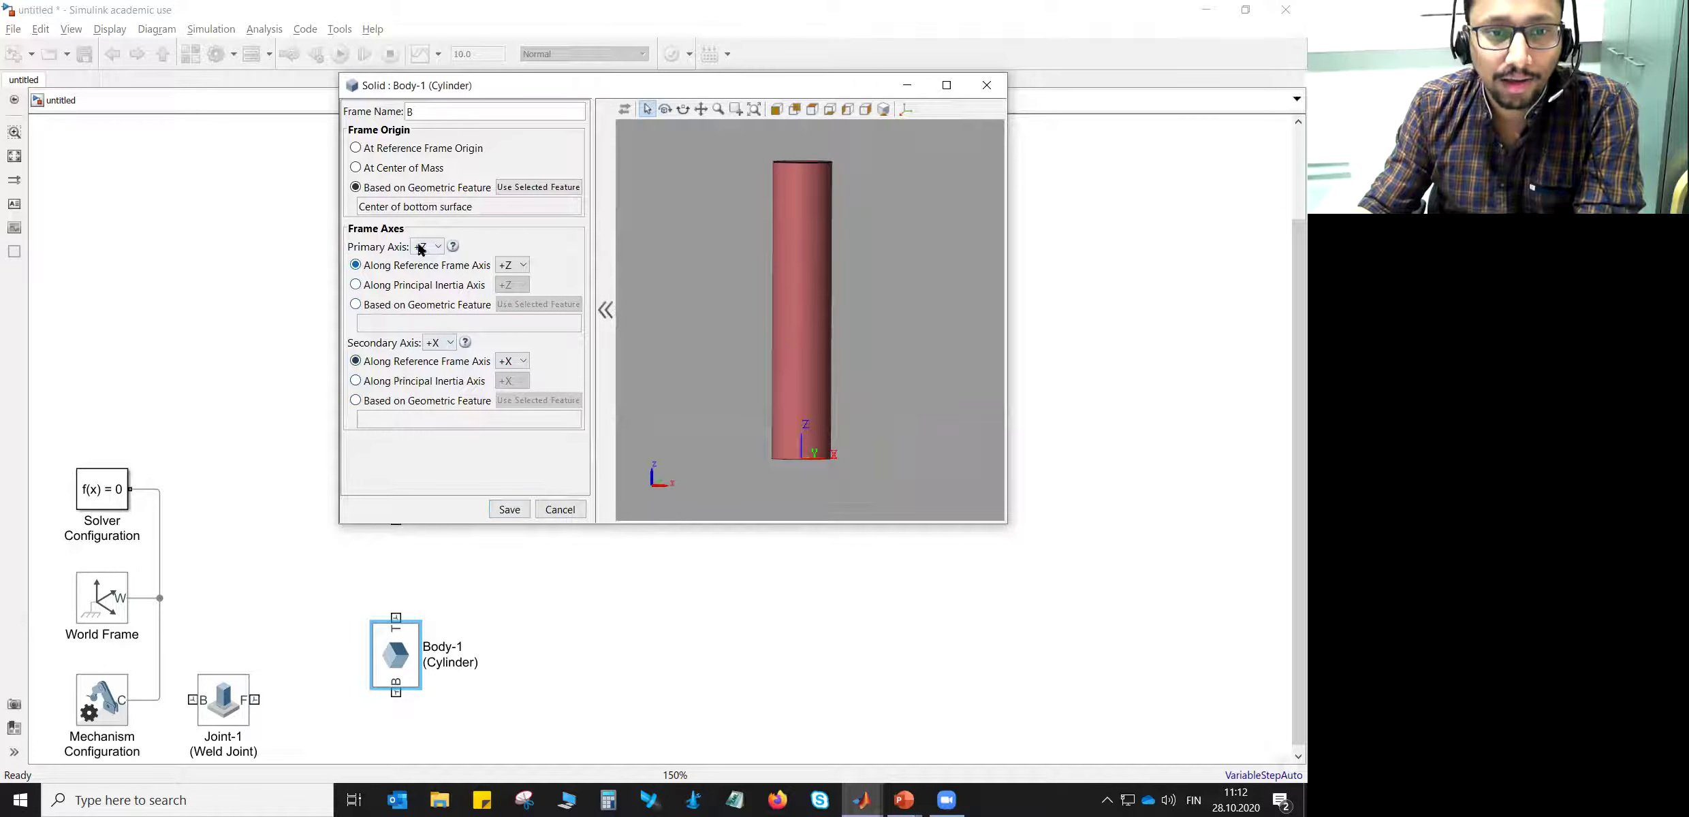
click(560, 510)
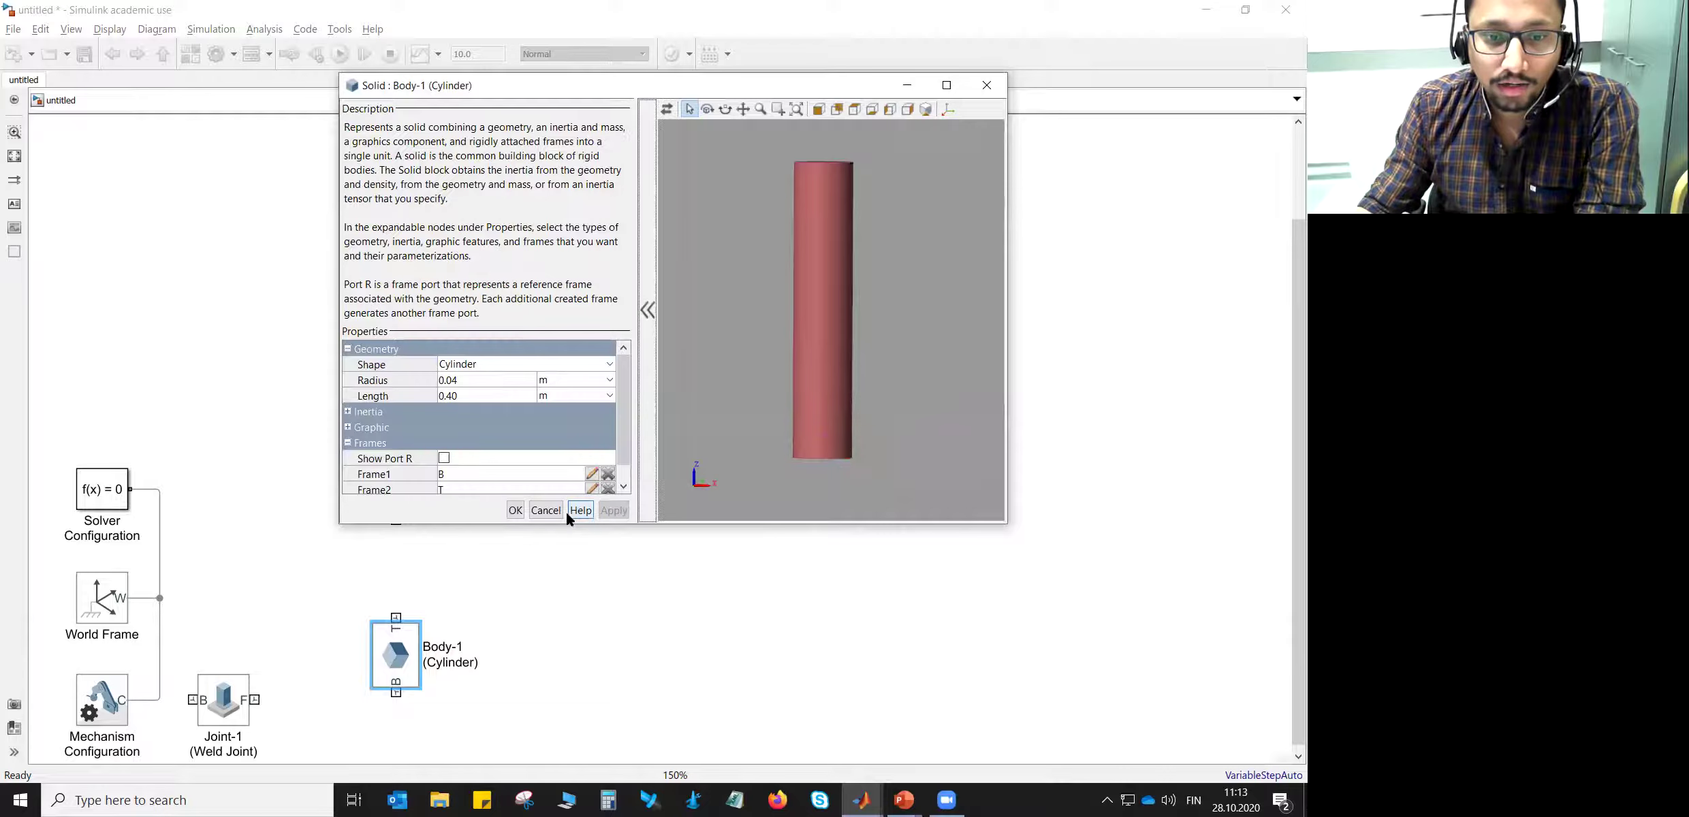
click(555, 512)
- Add a Rigid Transform block and place it in line between Joint-1 and Body-1
double_click(591, 586)
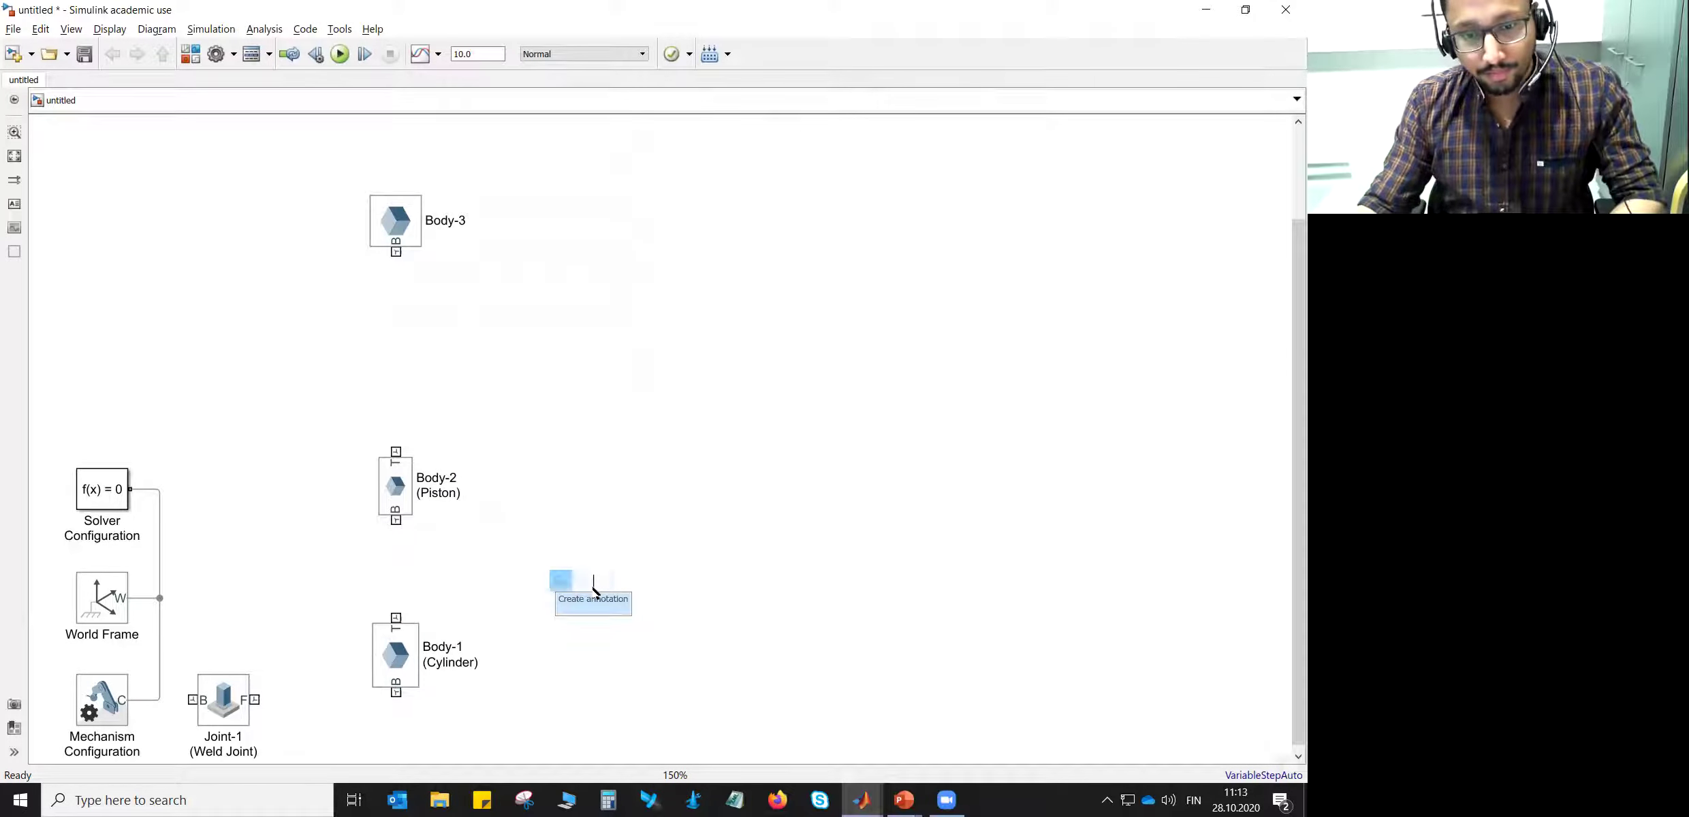
key(Escape)
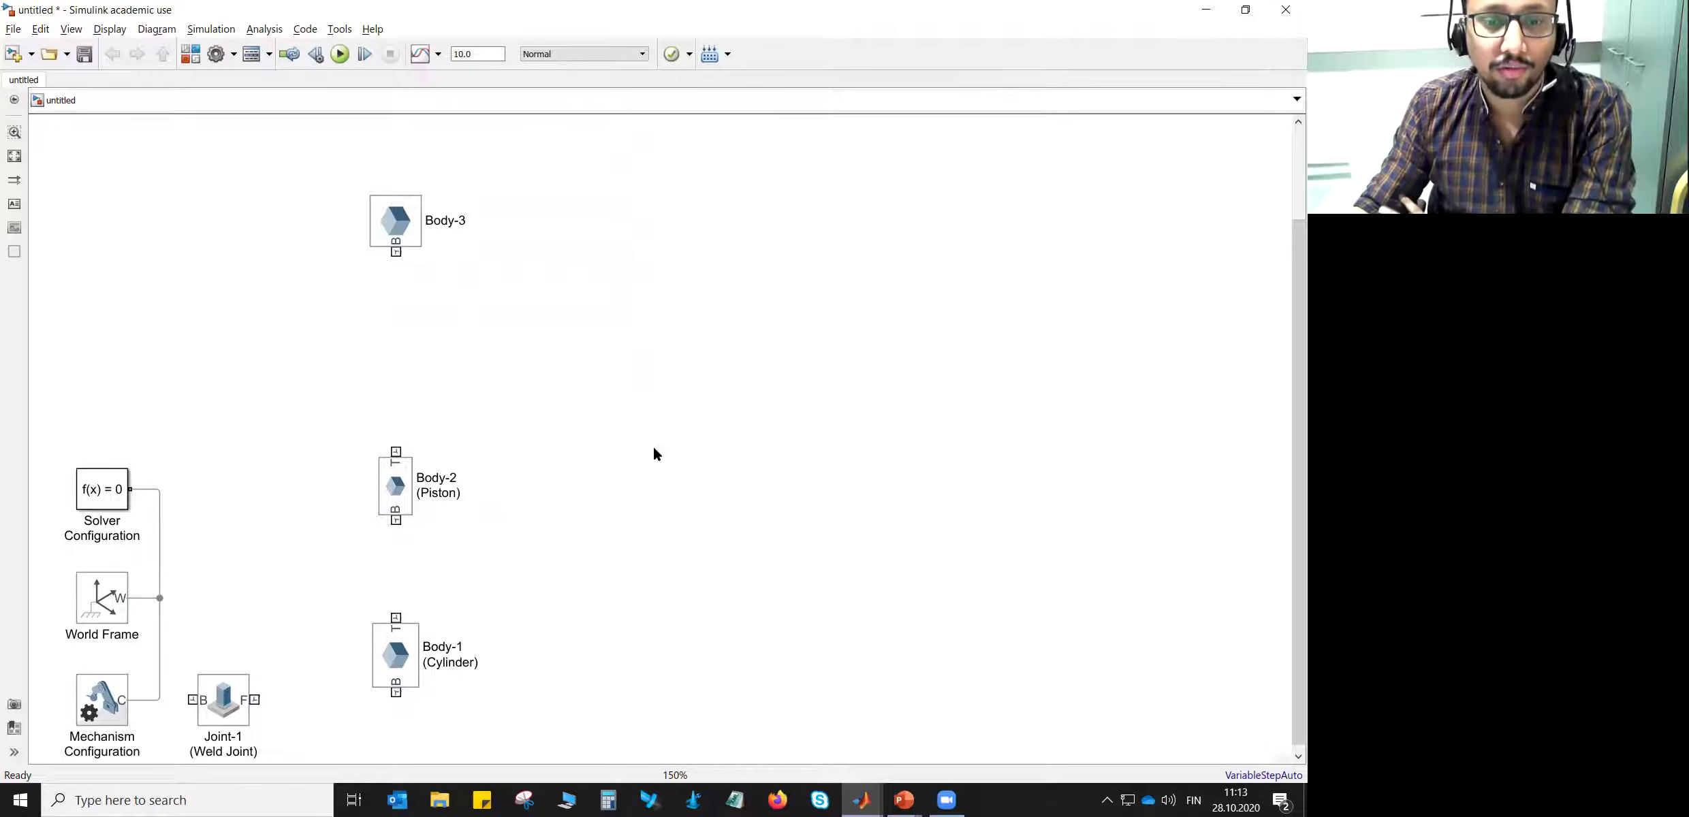
scroll(647, 456, up, 5)
scroll(592, 505, down, 1)
drag(447, 242, 626, 680)
drag(874, 663, 828, 467)
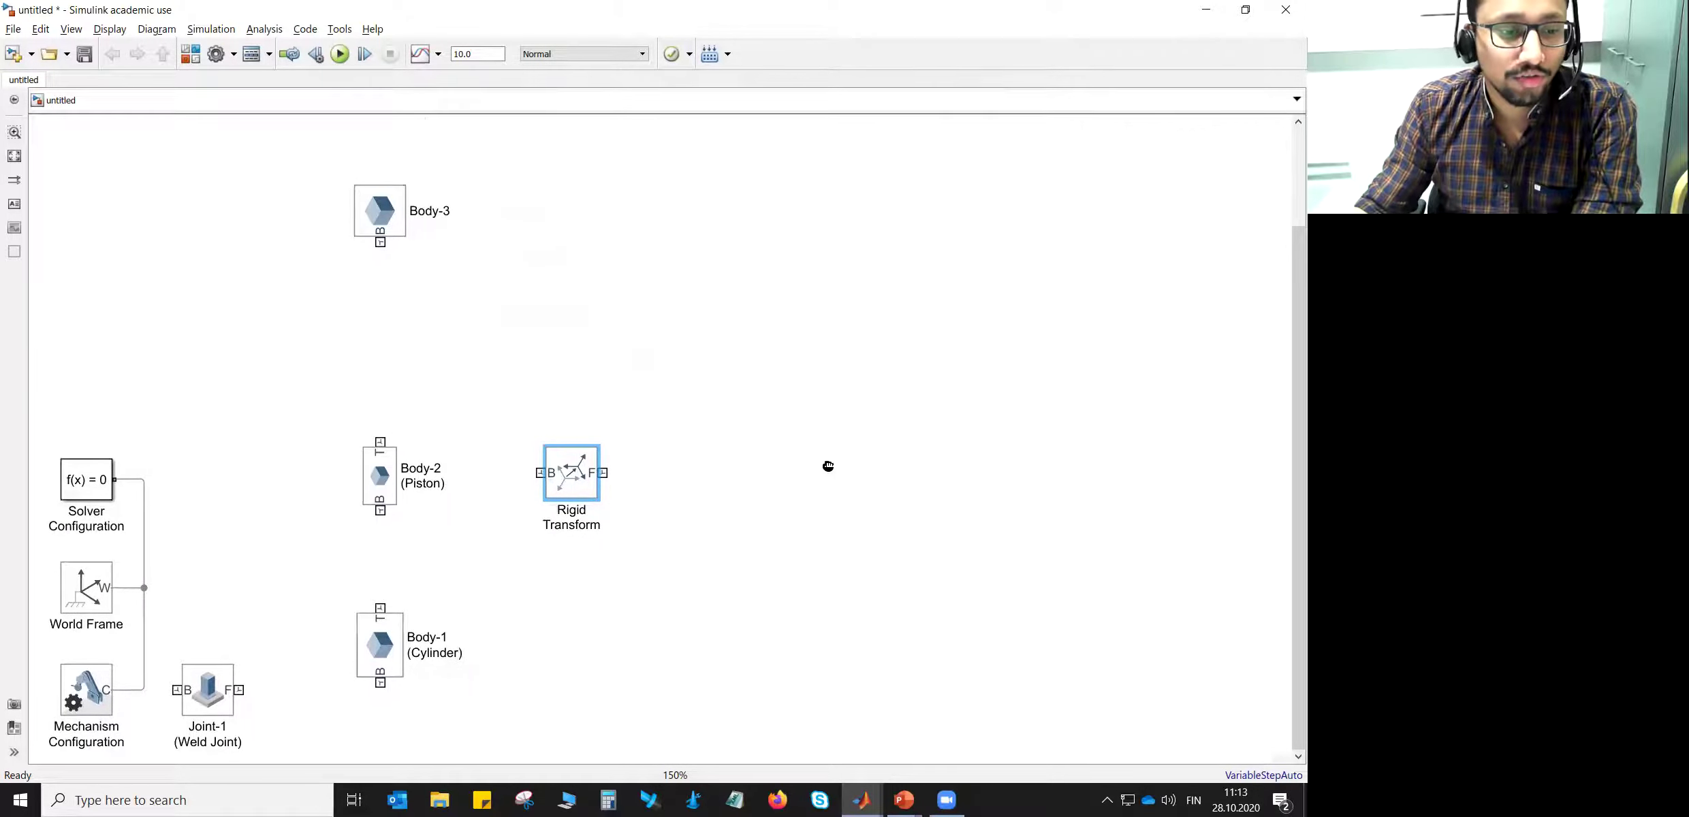
drag(581, 480, 311, 708)
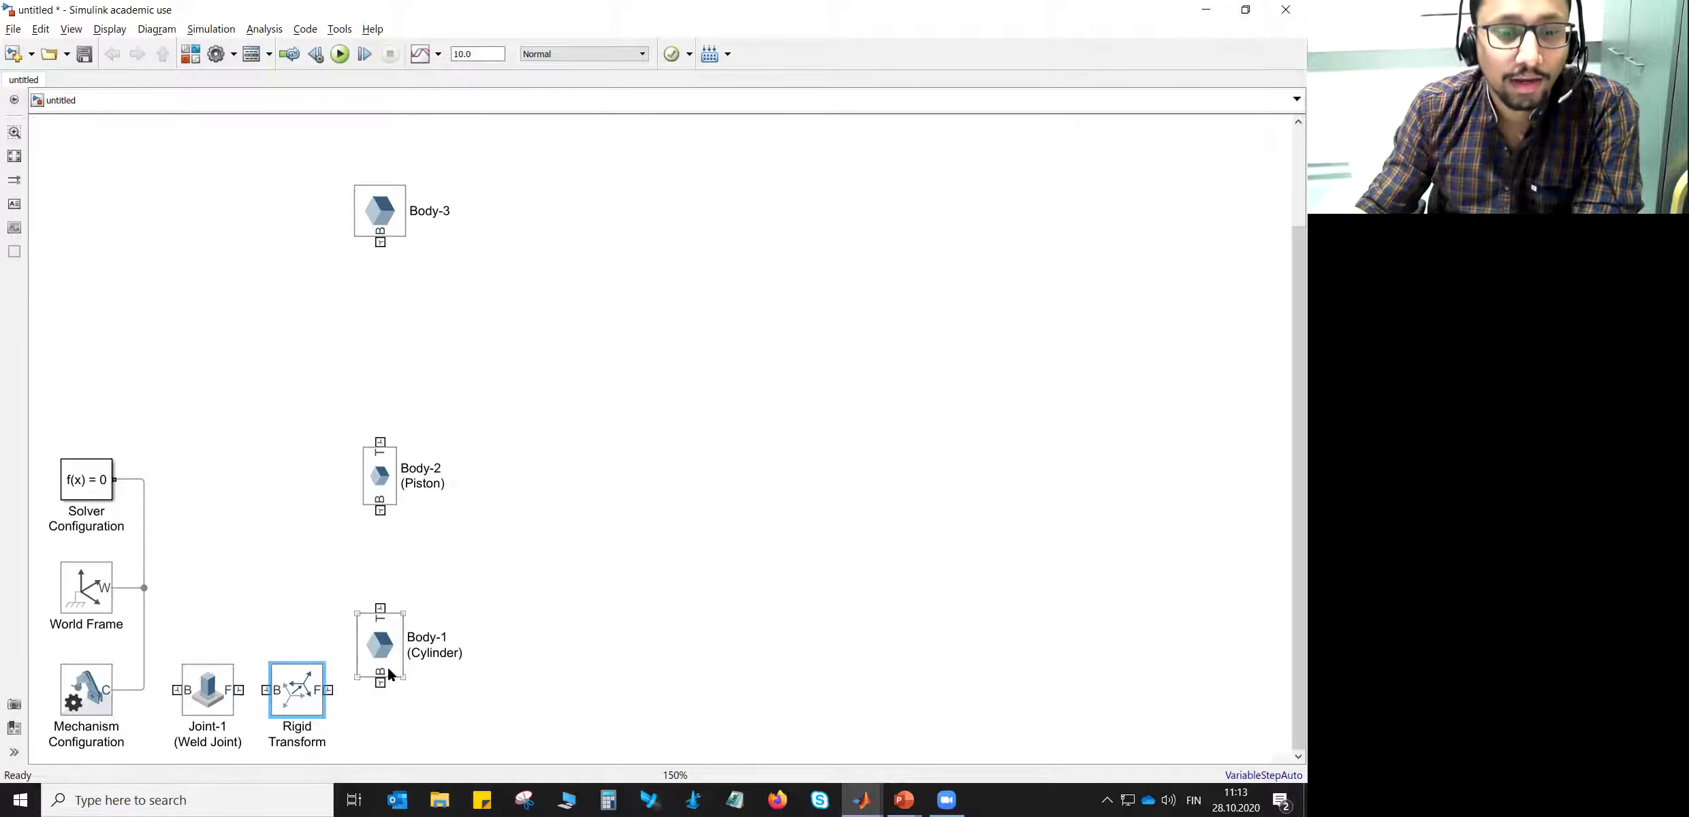
- Set the Rigid Transform's rotation to Aligned Axes, pairing follower +Z with base +Y and follower +Y with base +X
double_click(318, 696)
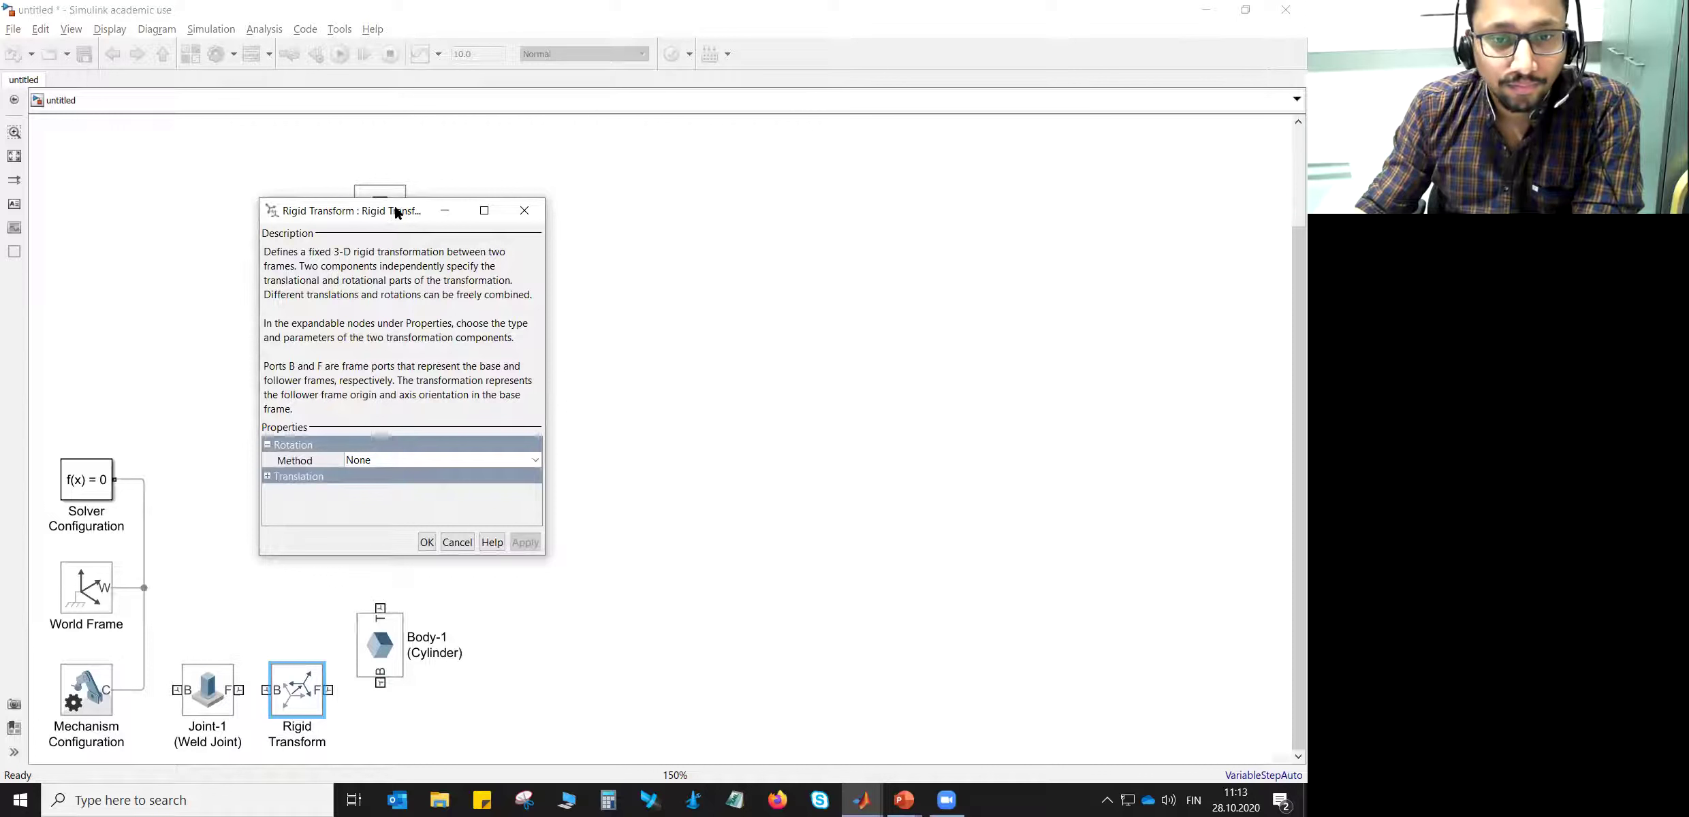
drag(397, 213, 662, 151)
click(629, 399)
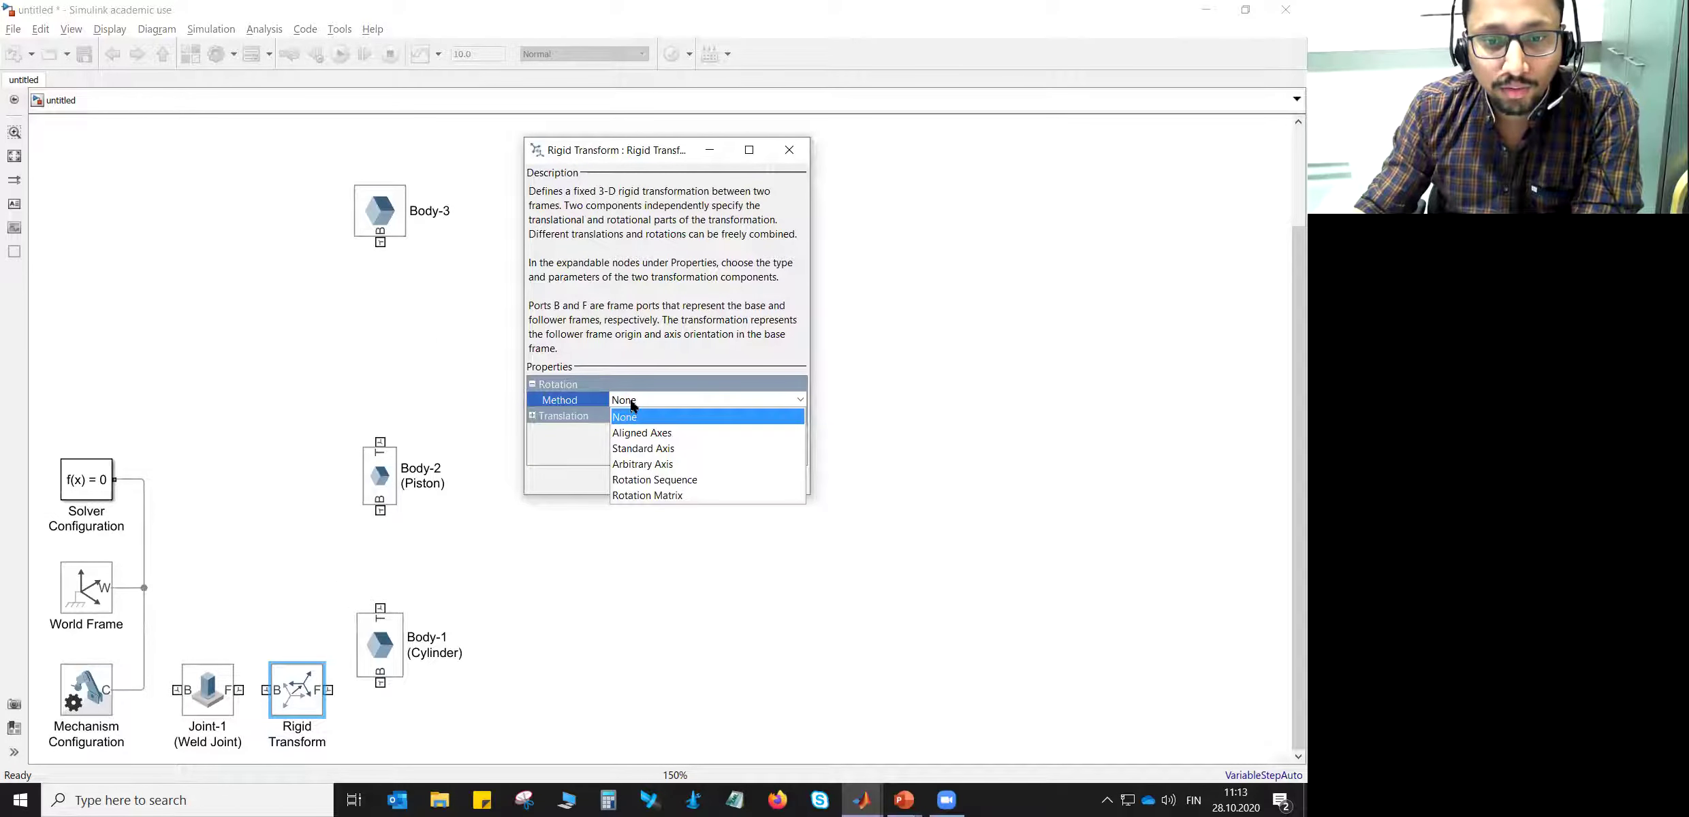
click(625, 430)
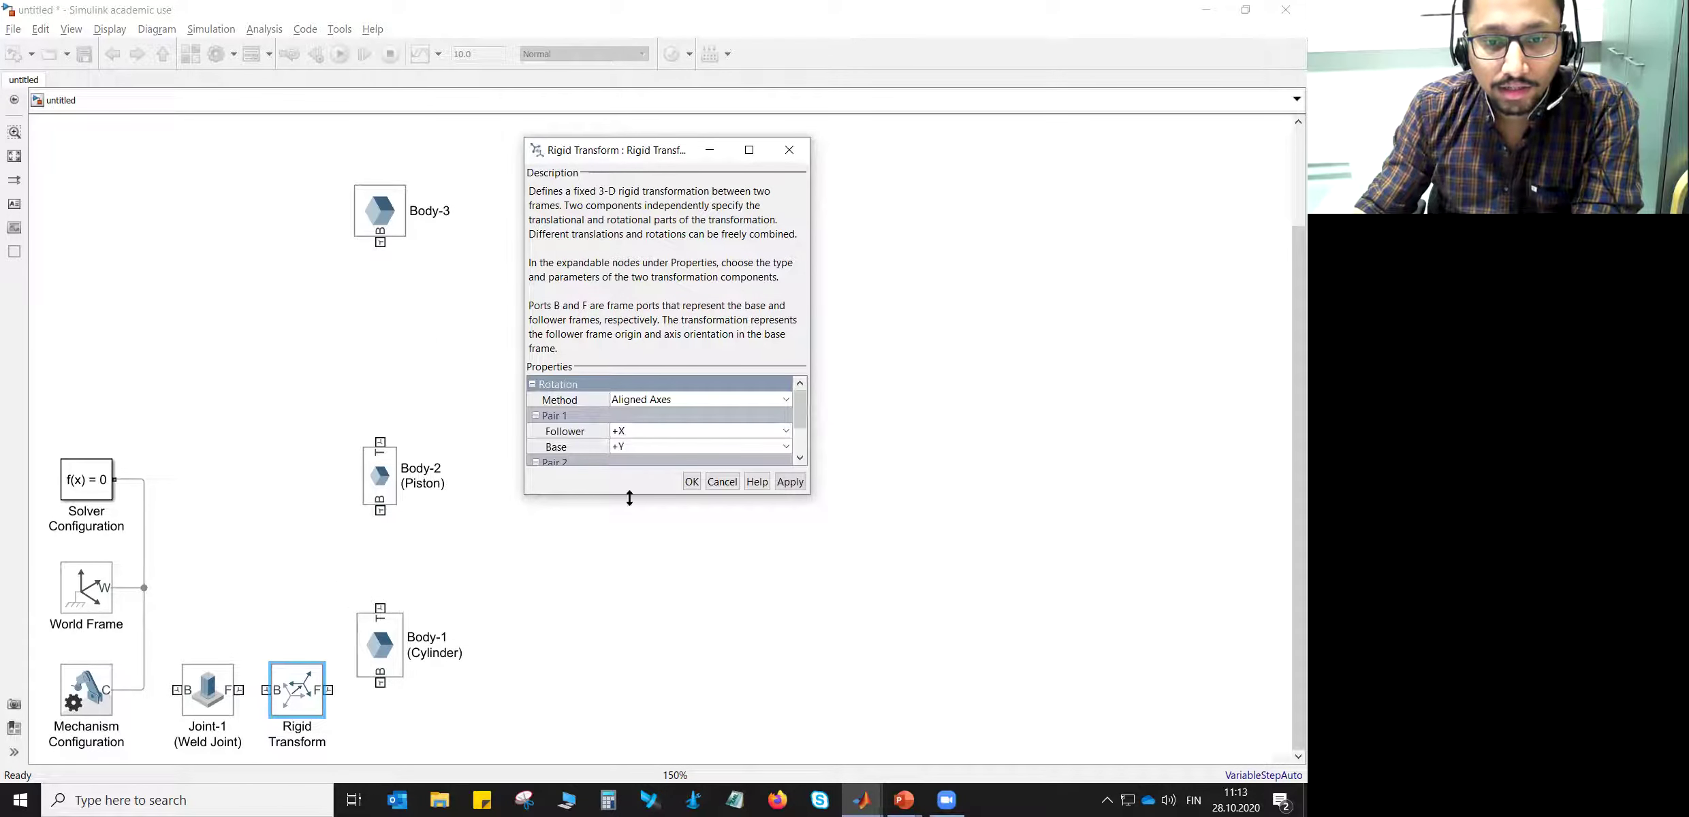
drag(630, 499, 621, 638)
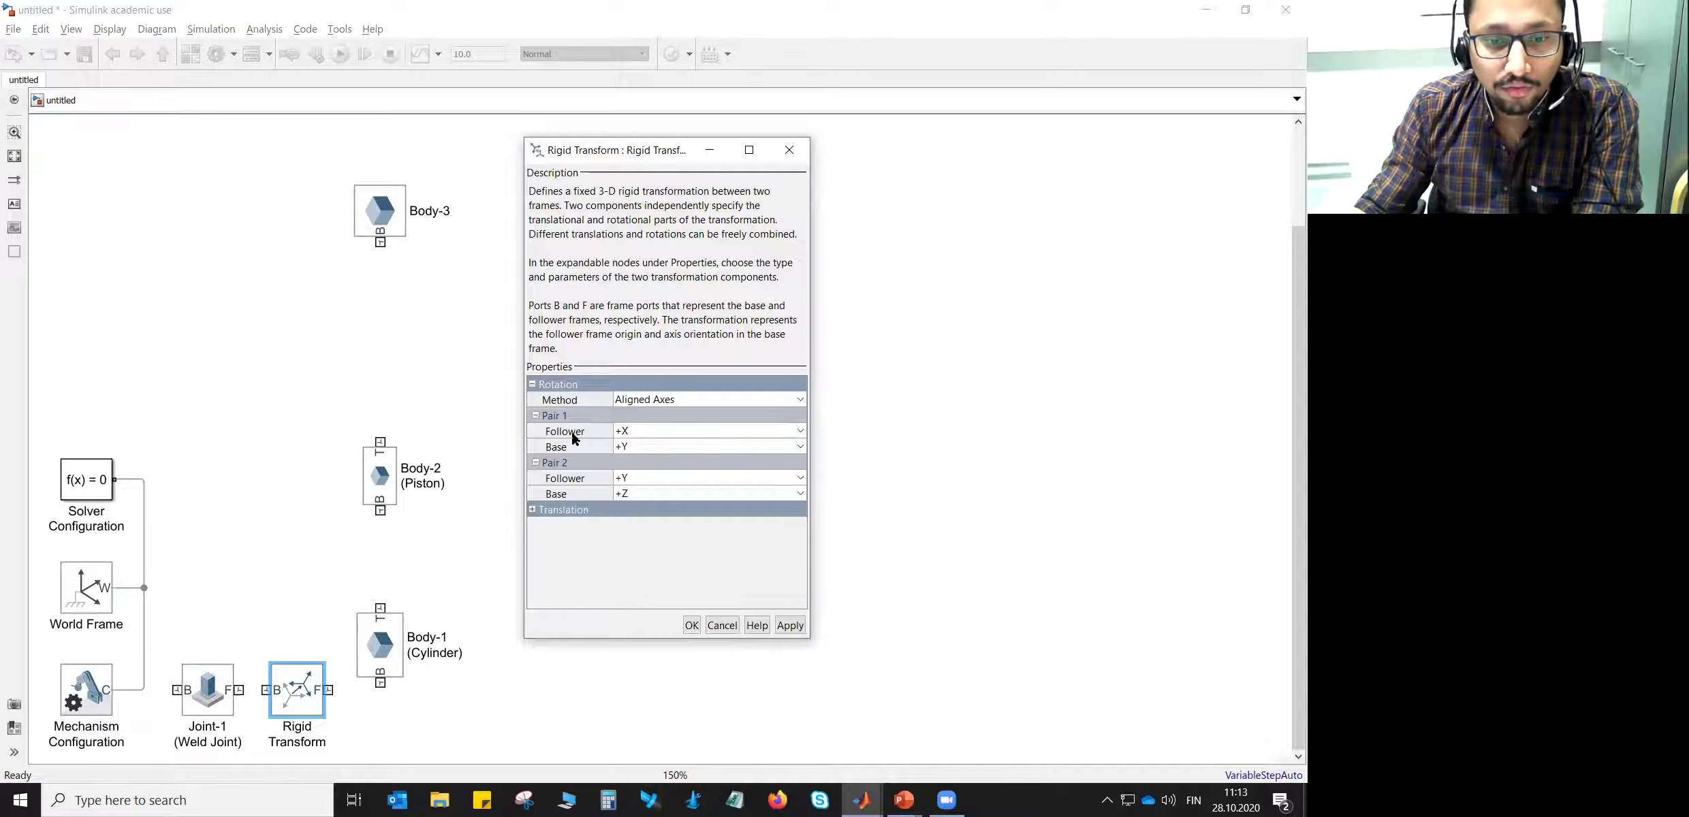
click(628, 431)
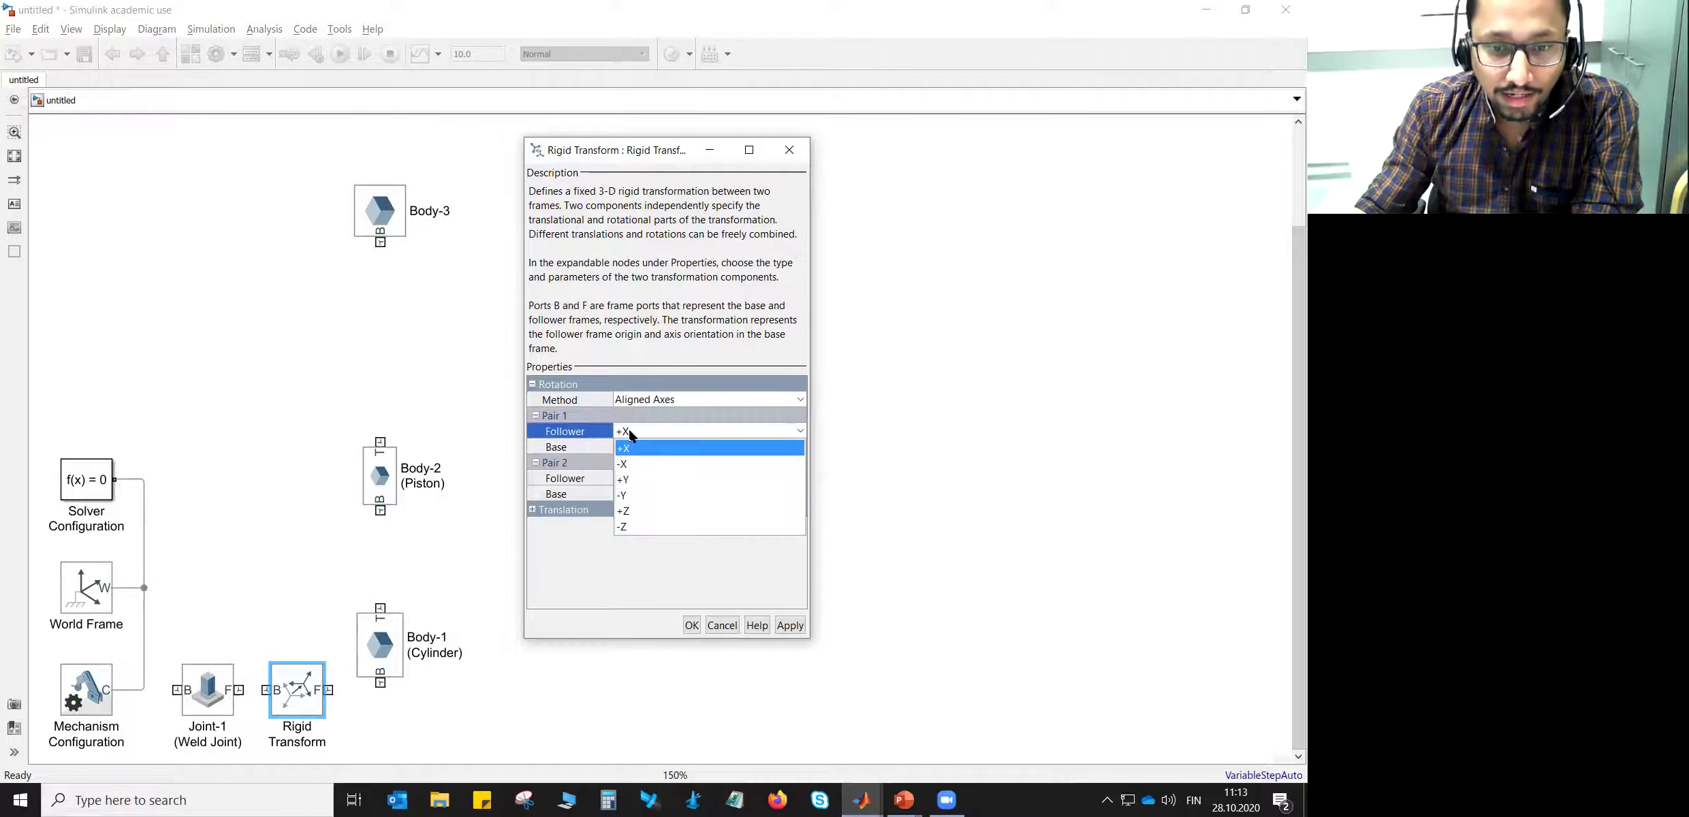
click(624, 511)
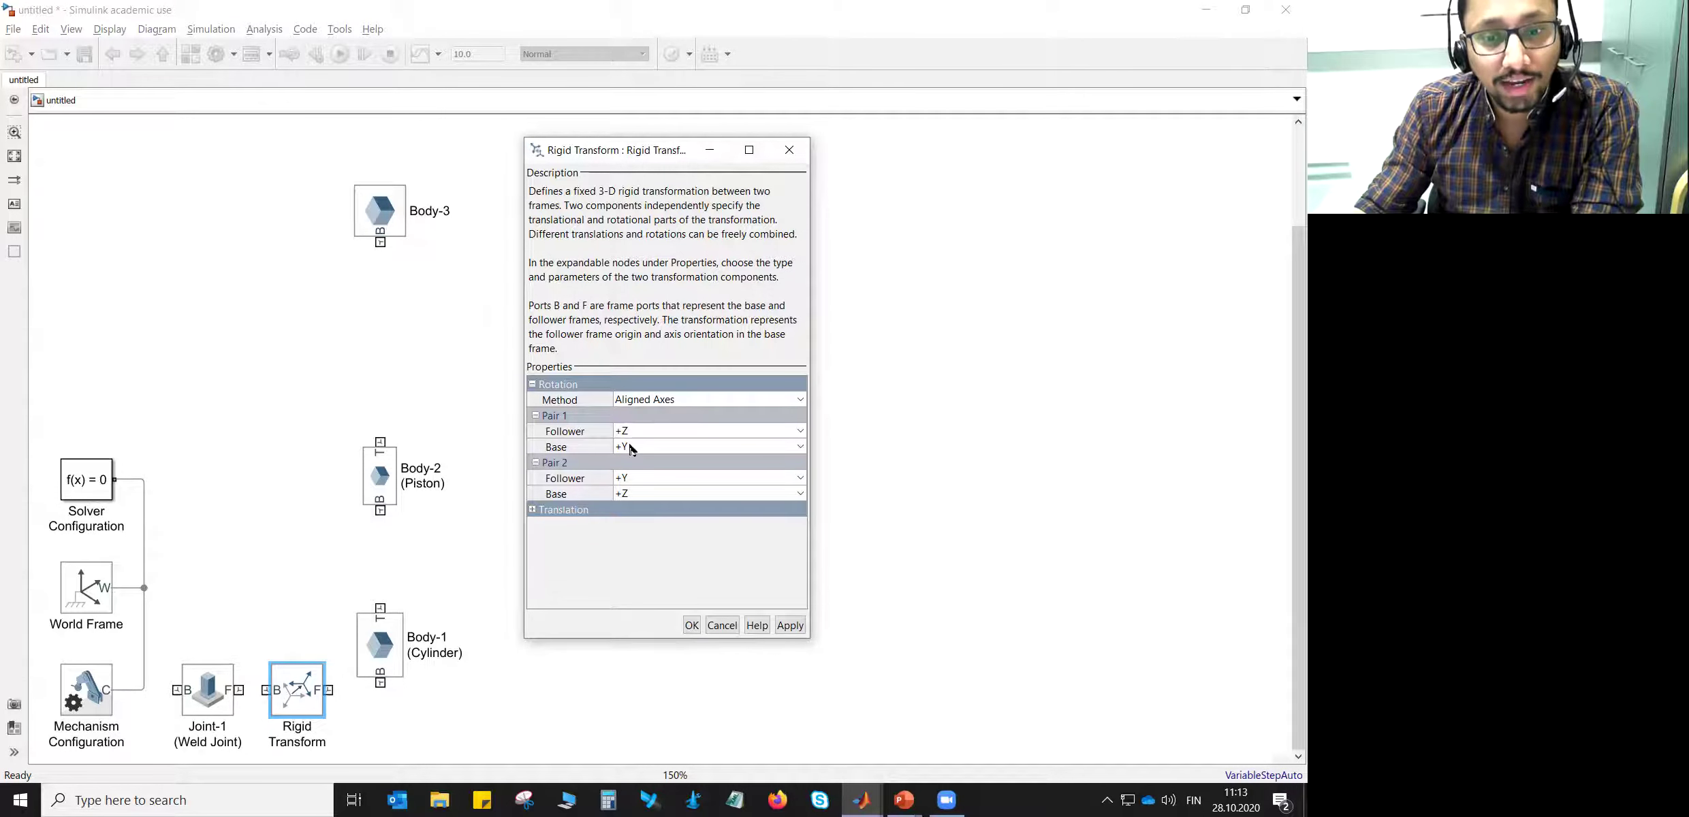
click(214, 696)
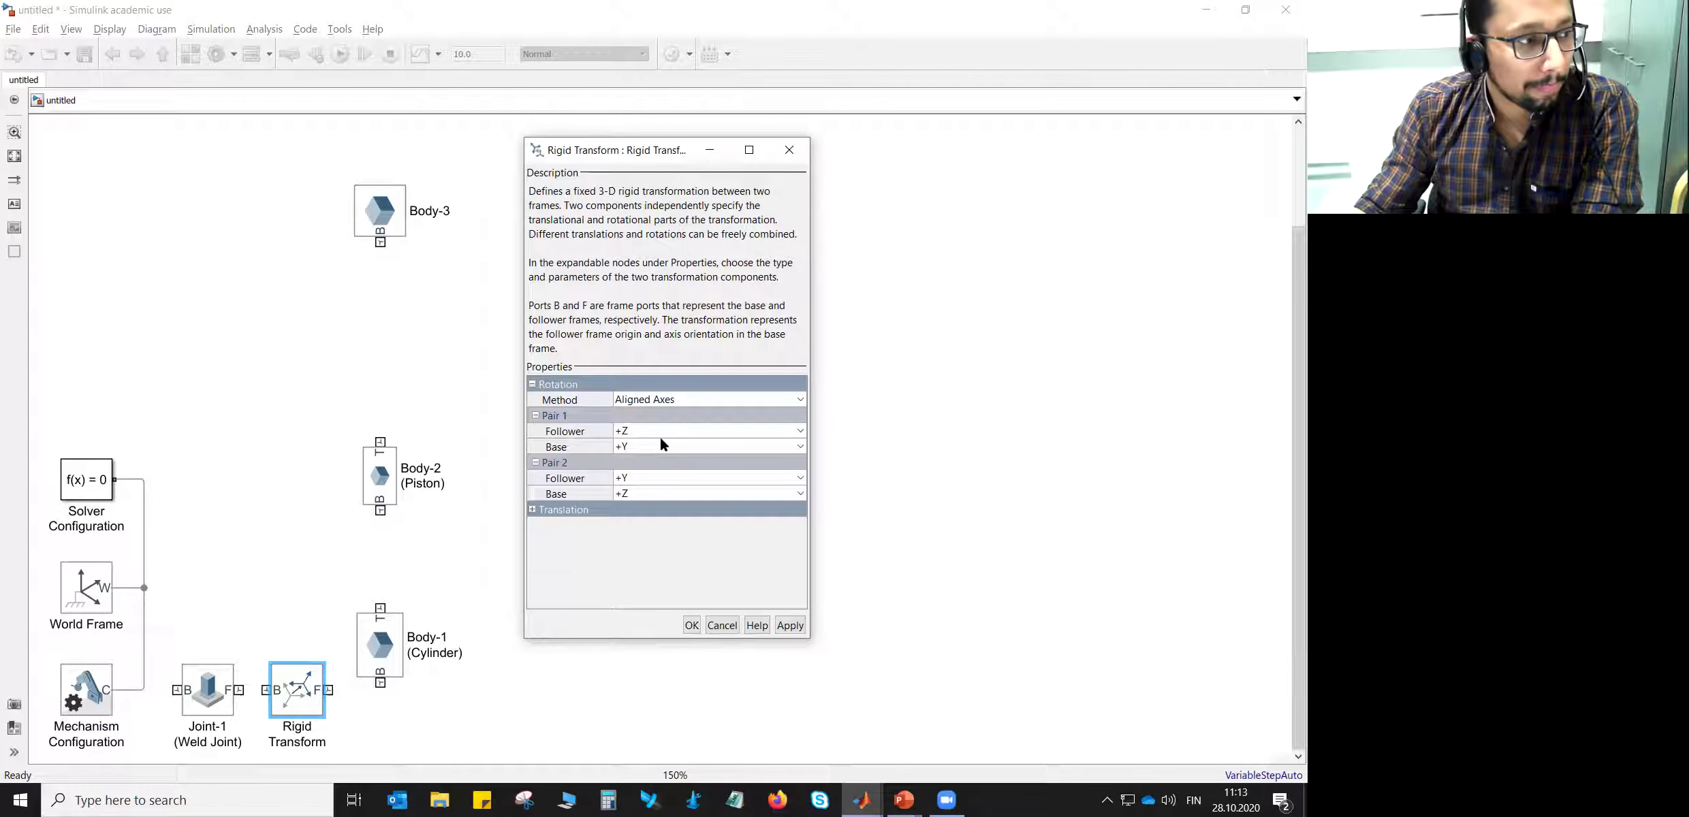
click(641, 494)
click(640, 510)
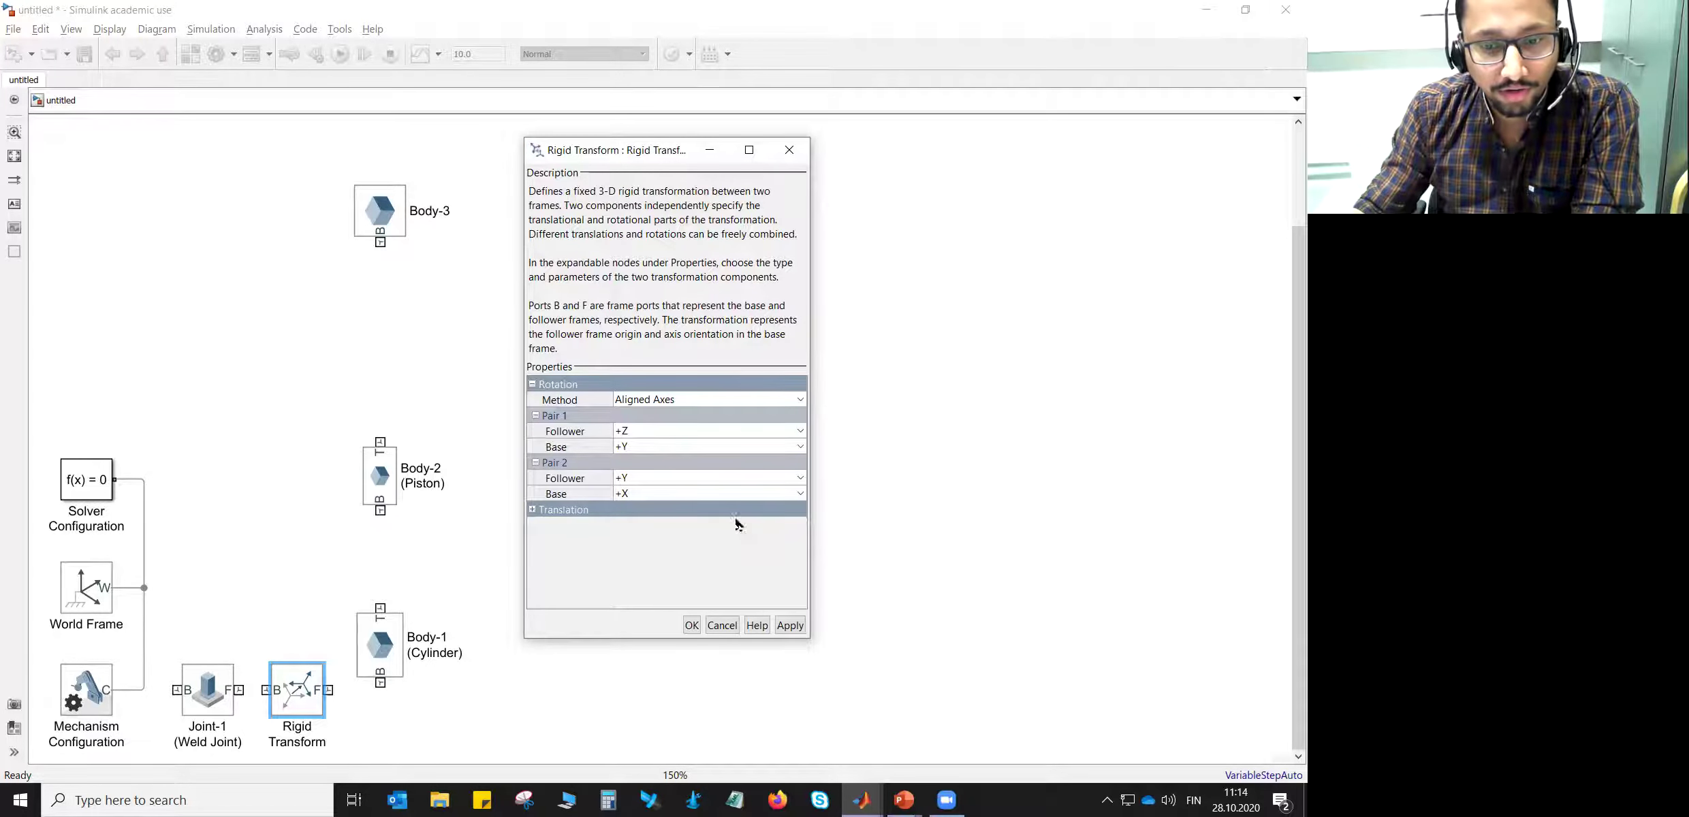
click(691, 626)
- Rename the transform as Rigid Transform-1 and connect the world frame line through Joint-1 and the transform to port B of Body-1
click(328, 744)
text(-1)
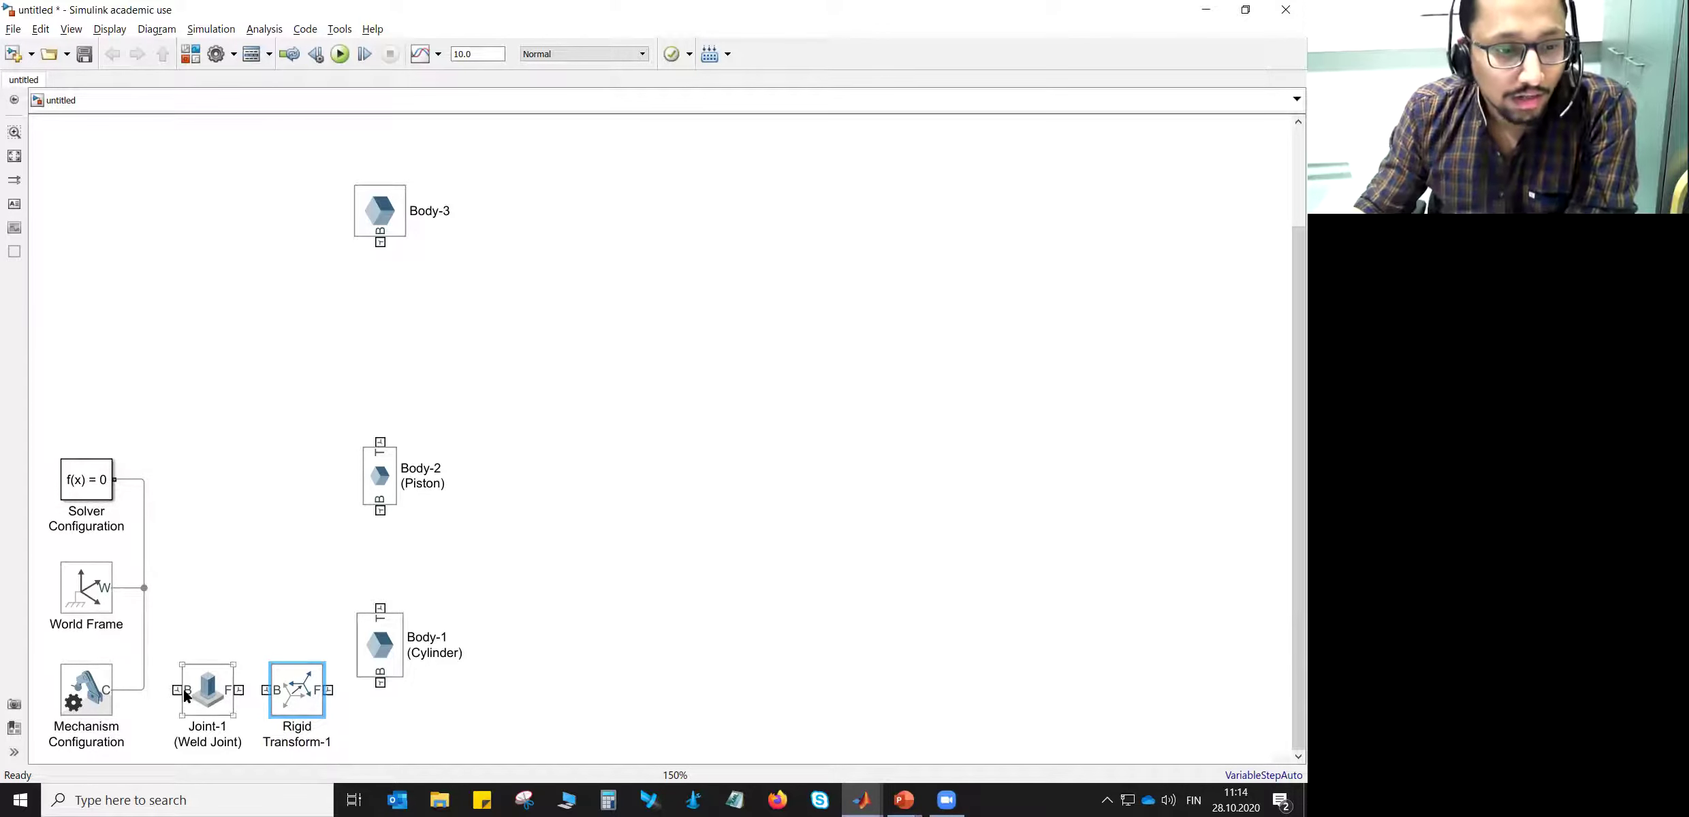
drag(174, 693, 377, 686)
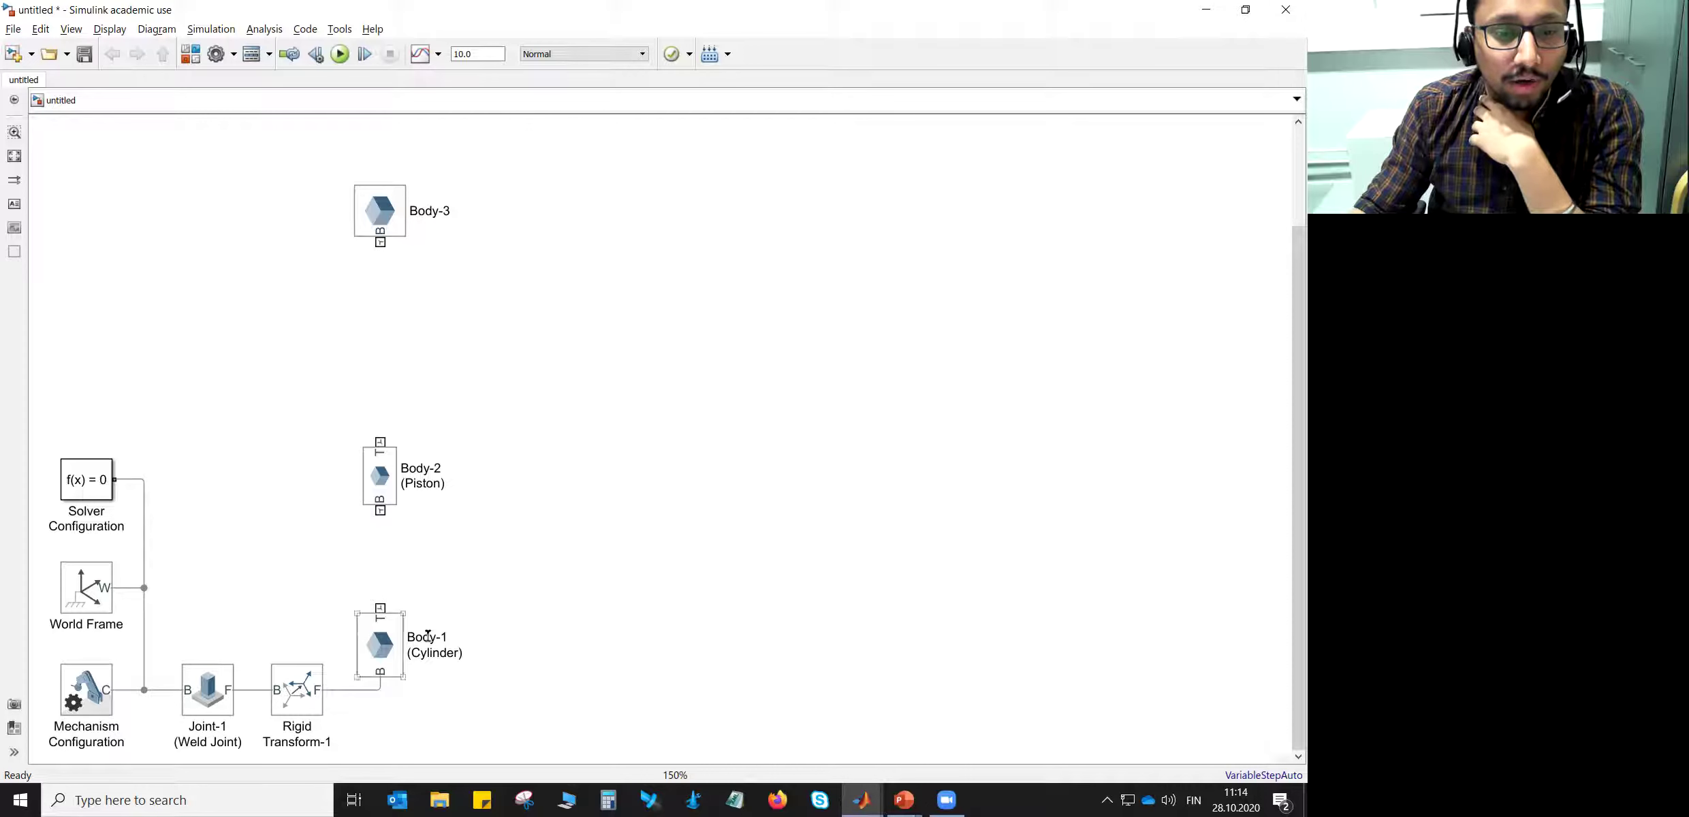
- Add a Prismatic Joint block to the model and rename it as Joint-2 (Prismatic Joint)
double_click(565, 472)
text(pris)
key(Return)
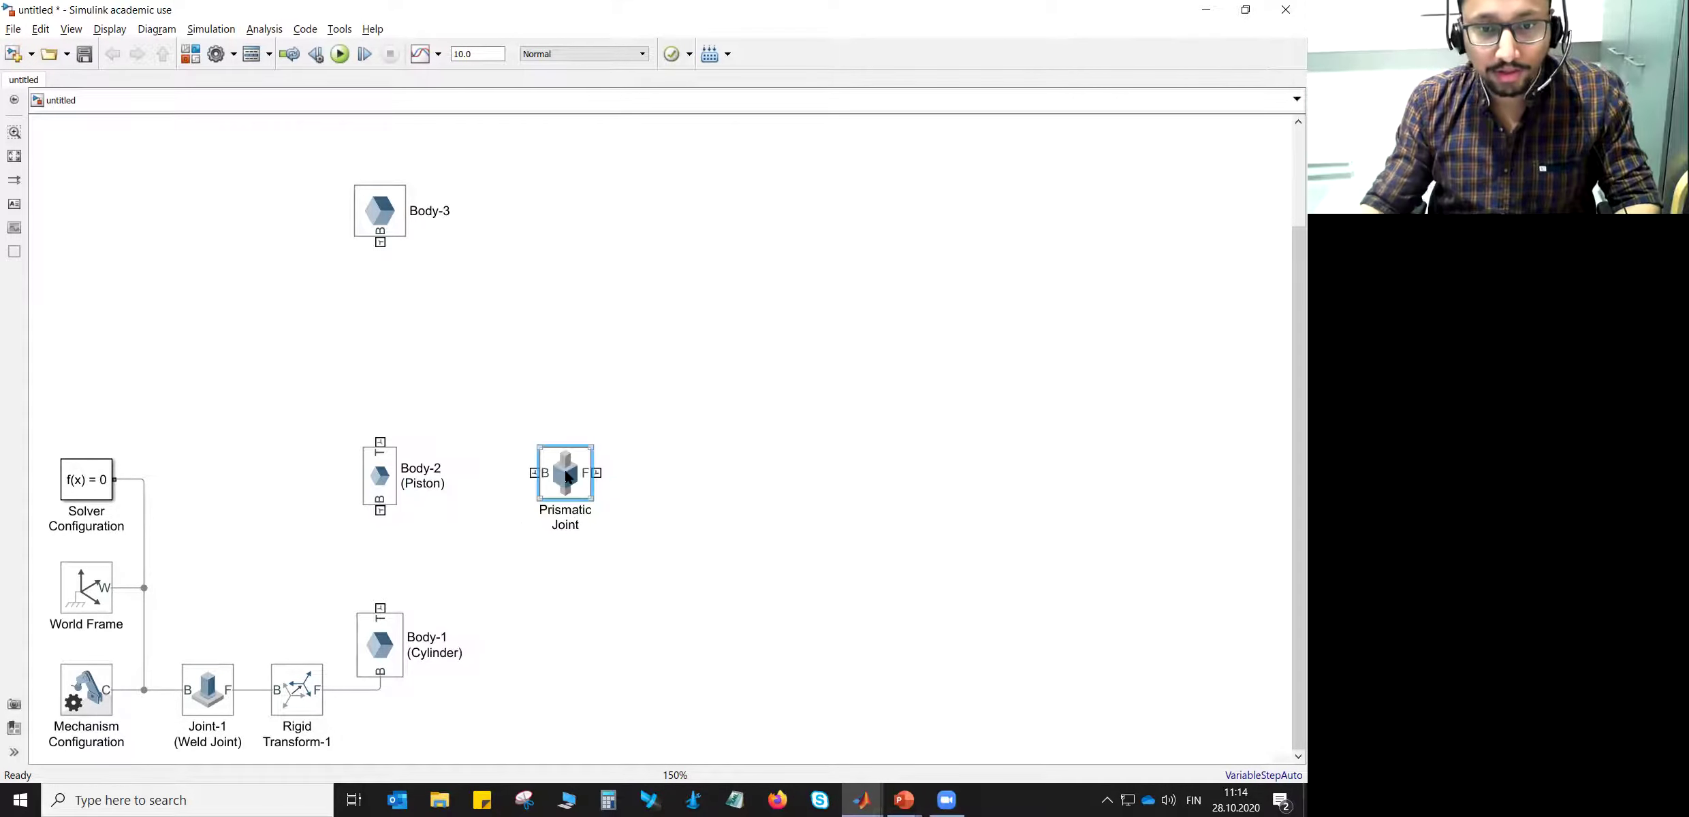
click(559, 534)
text(Joint-2)
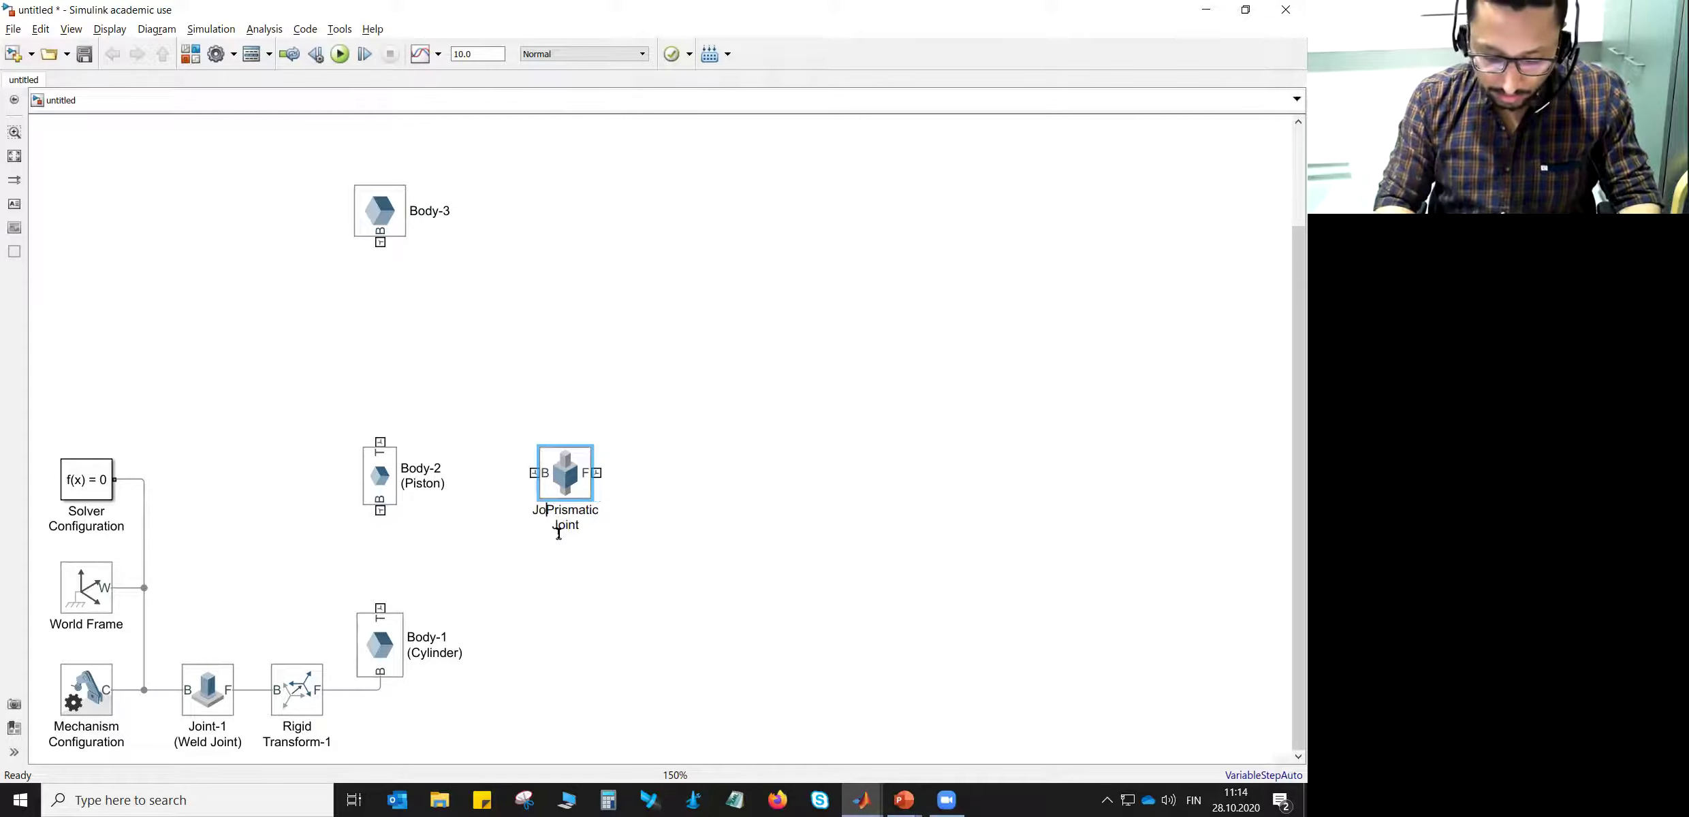
key(Return)
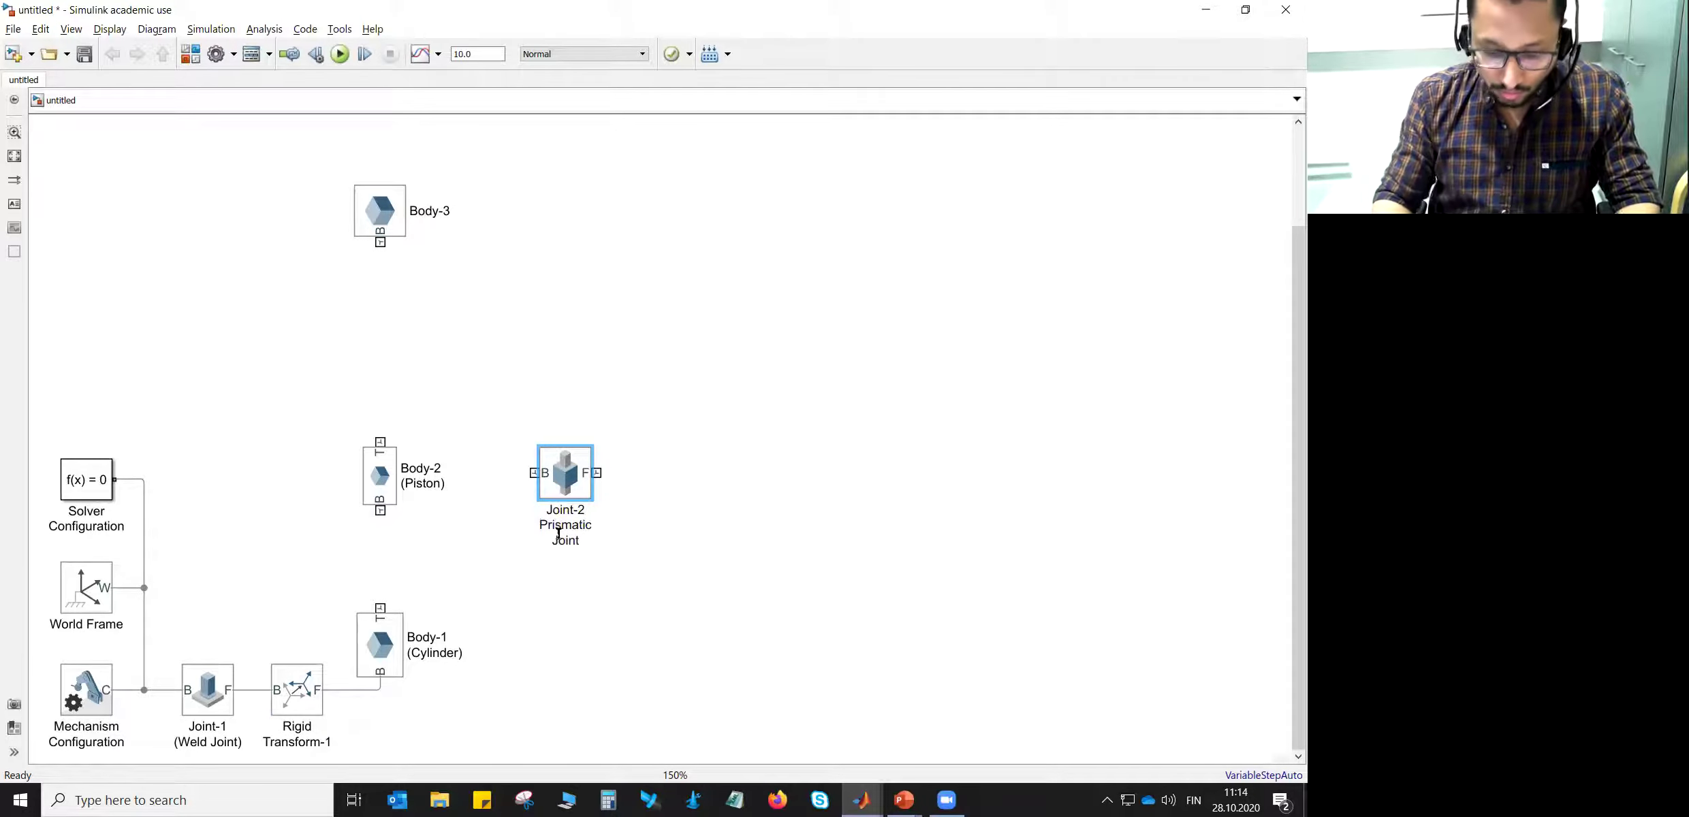
text(()
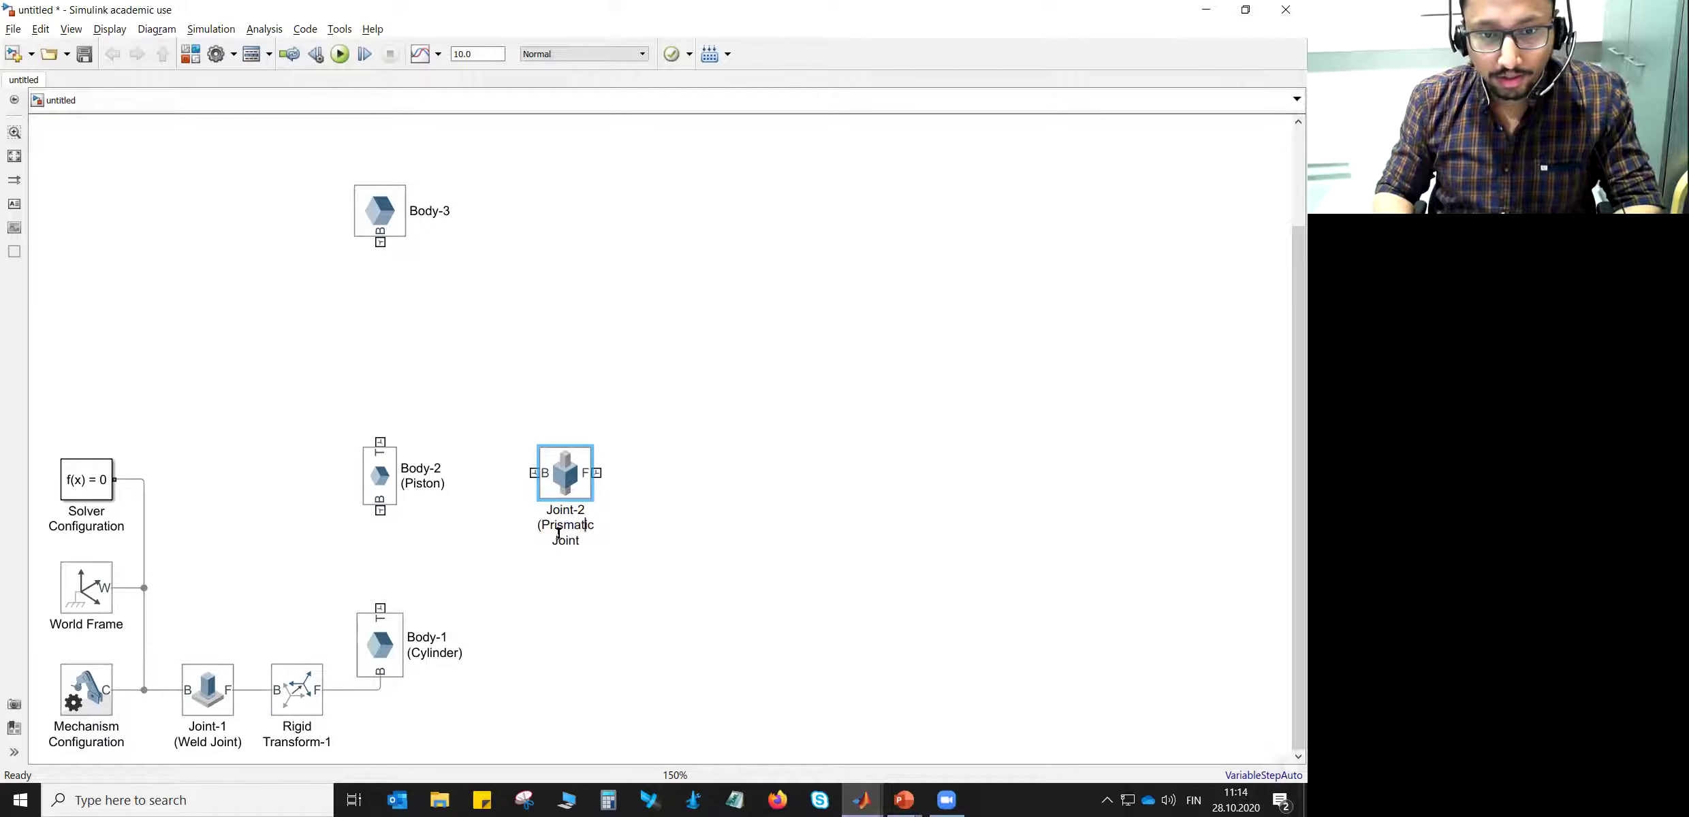
key(BackSpace)
key(Right)
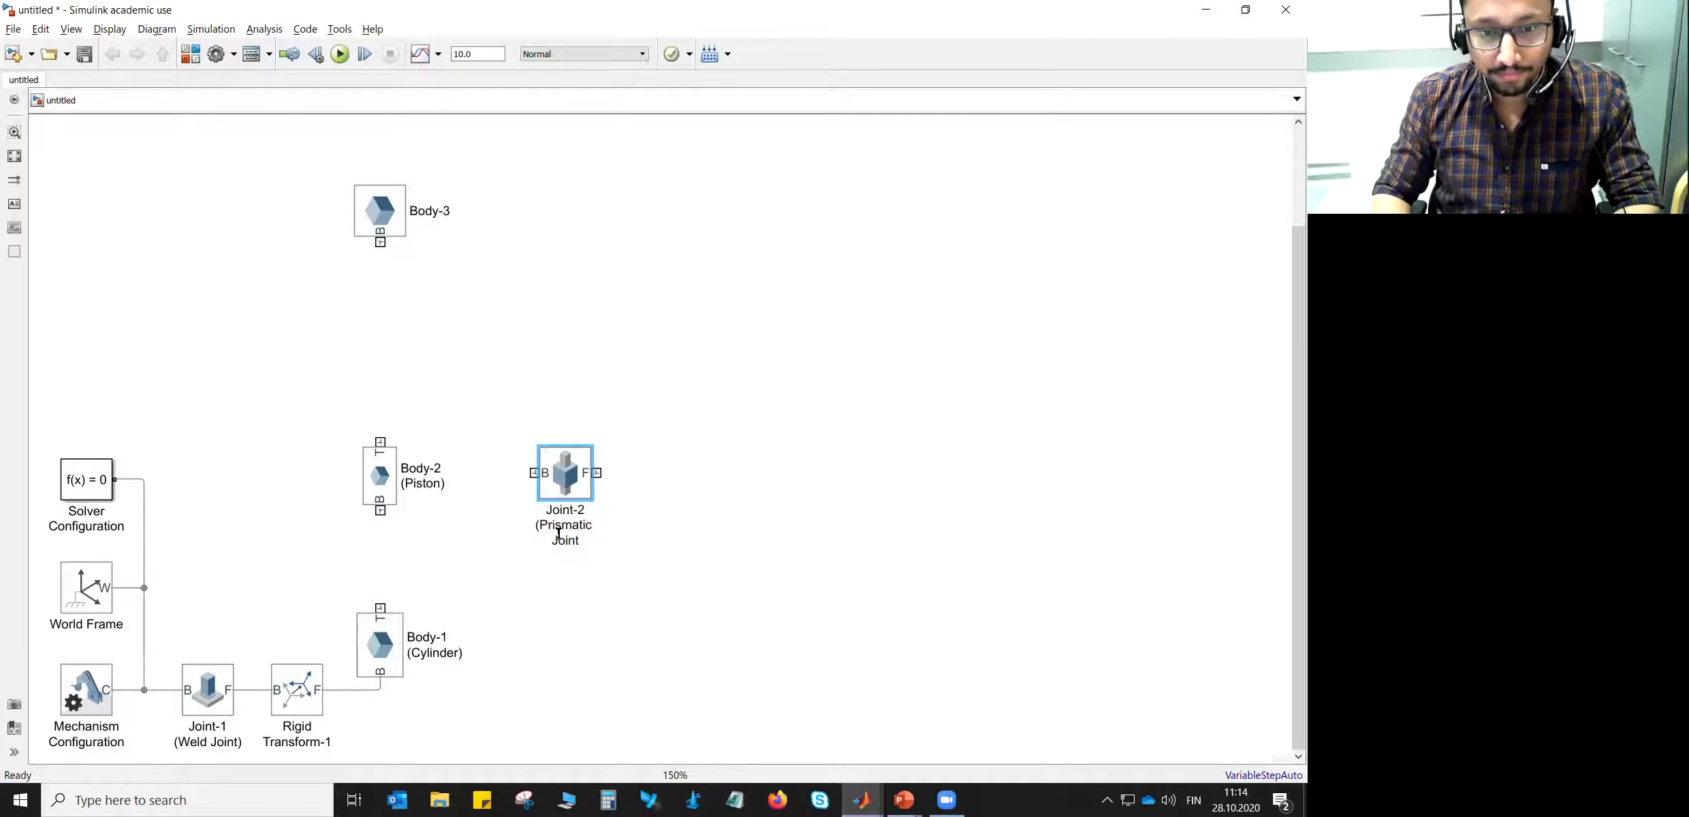
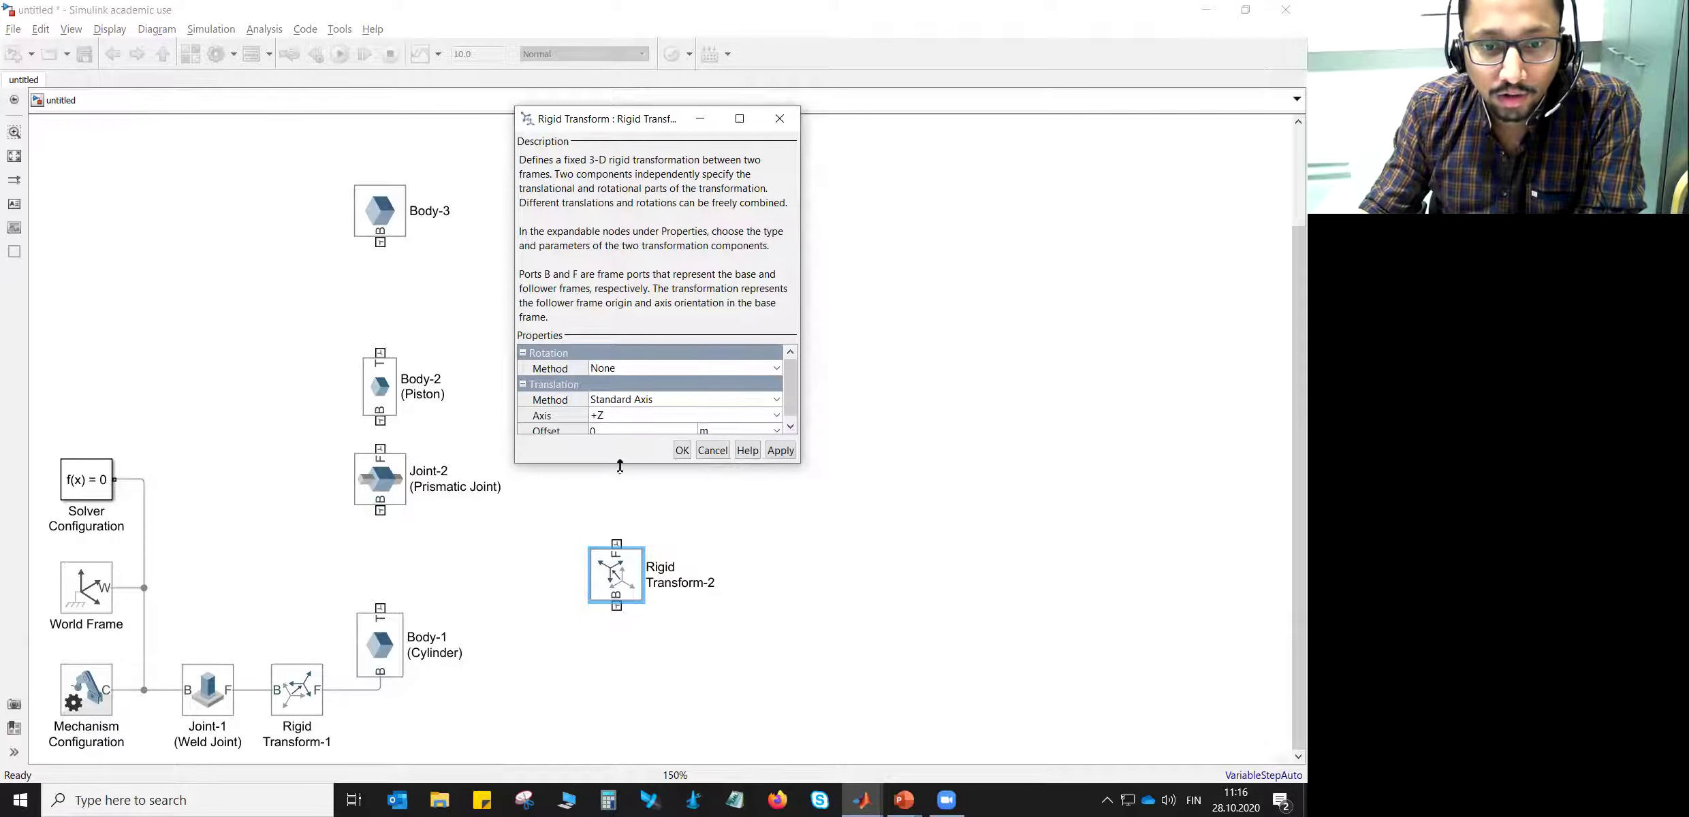
- Set the translation offset of Rigid Transform-2 to -0.35 m along the standard +Z axis
drag(619, 466, 619, 505)
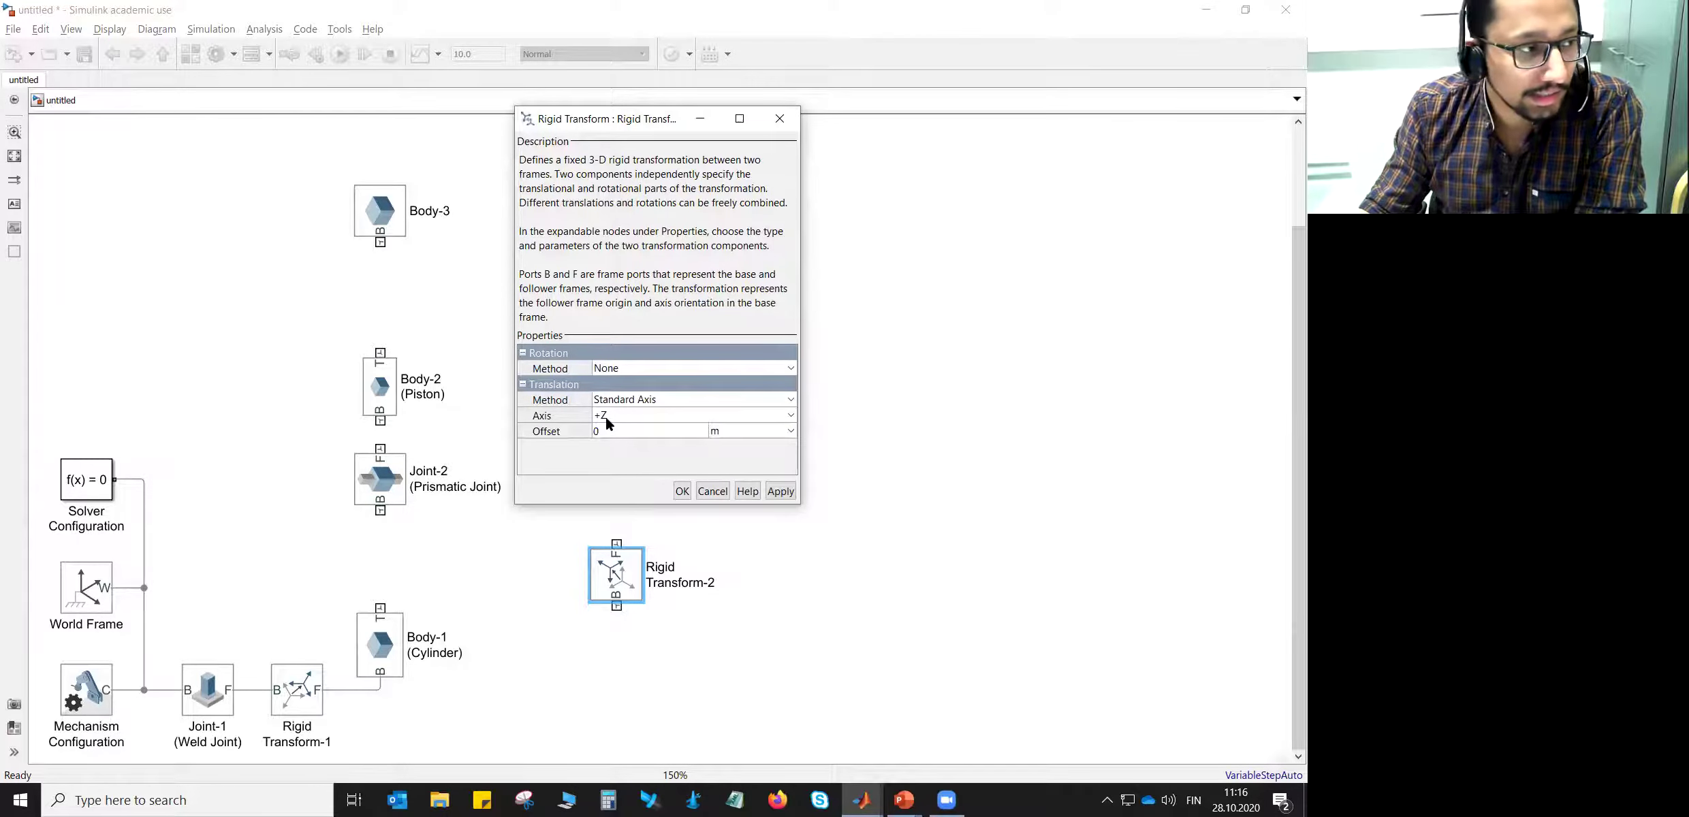
click(604, 431)
text(-)
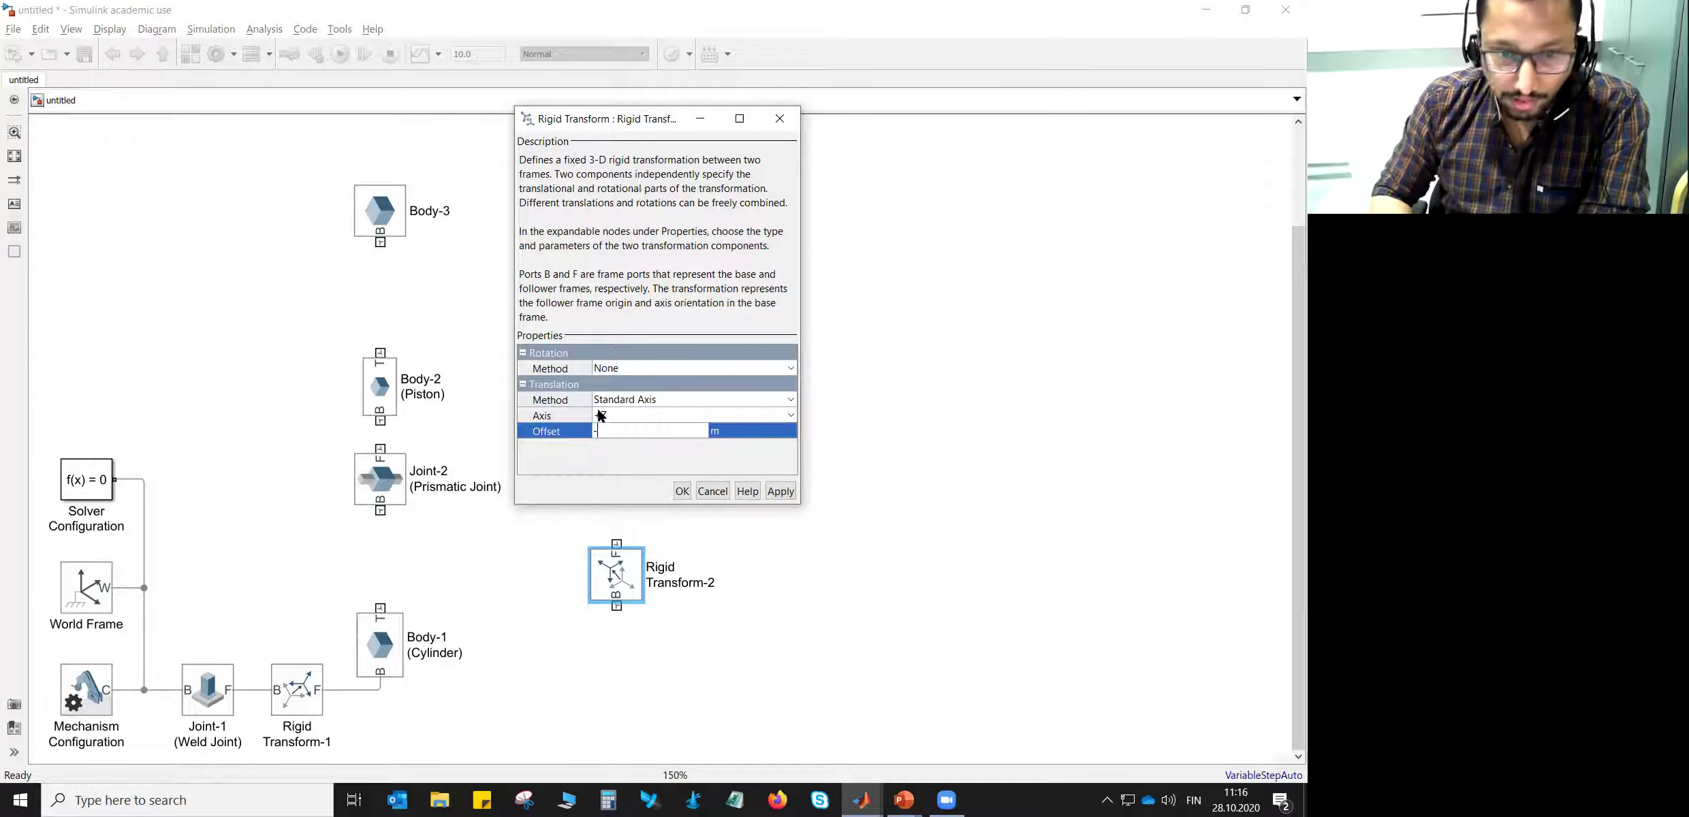
text(0.35)
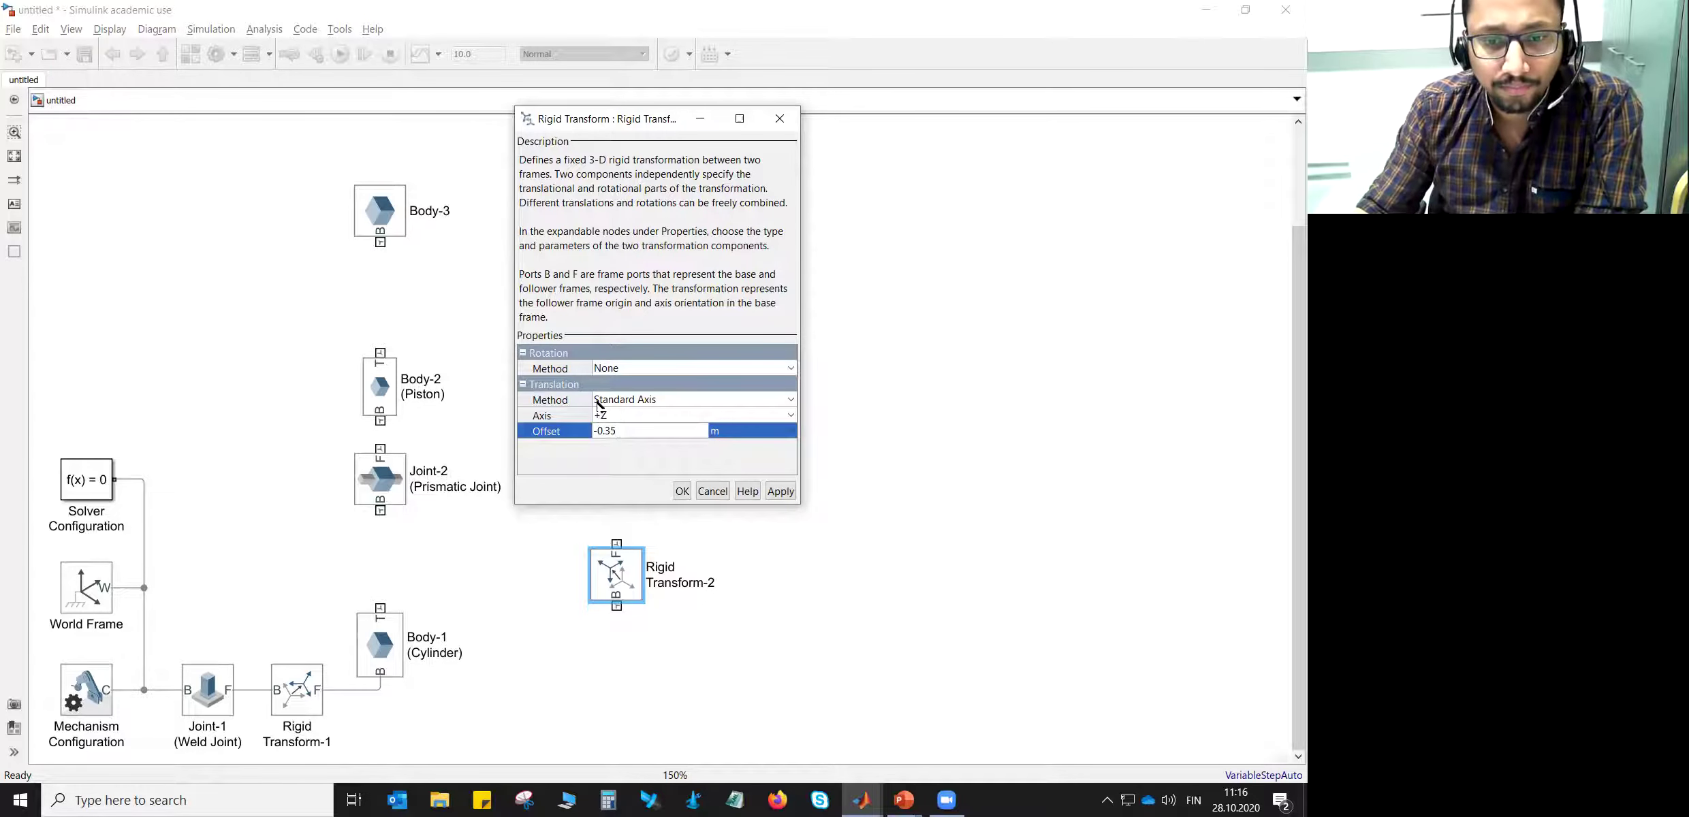
click(681, 491)
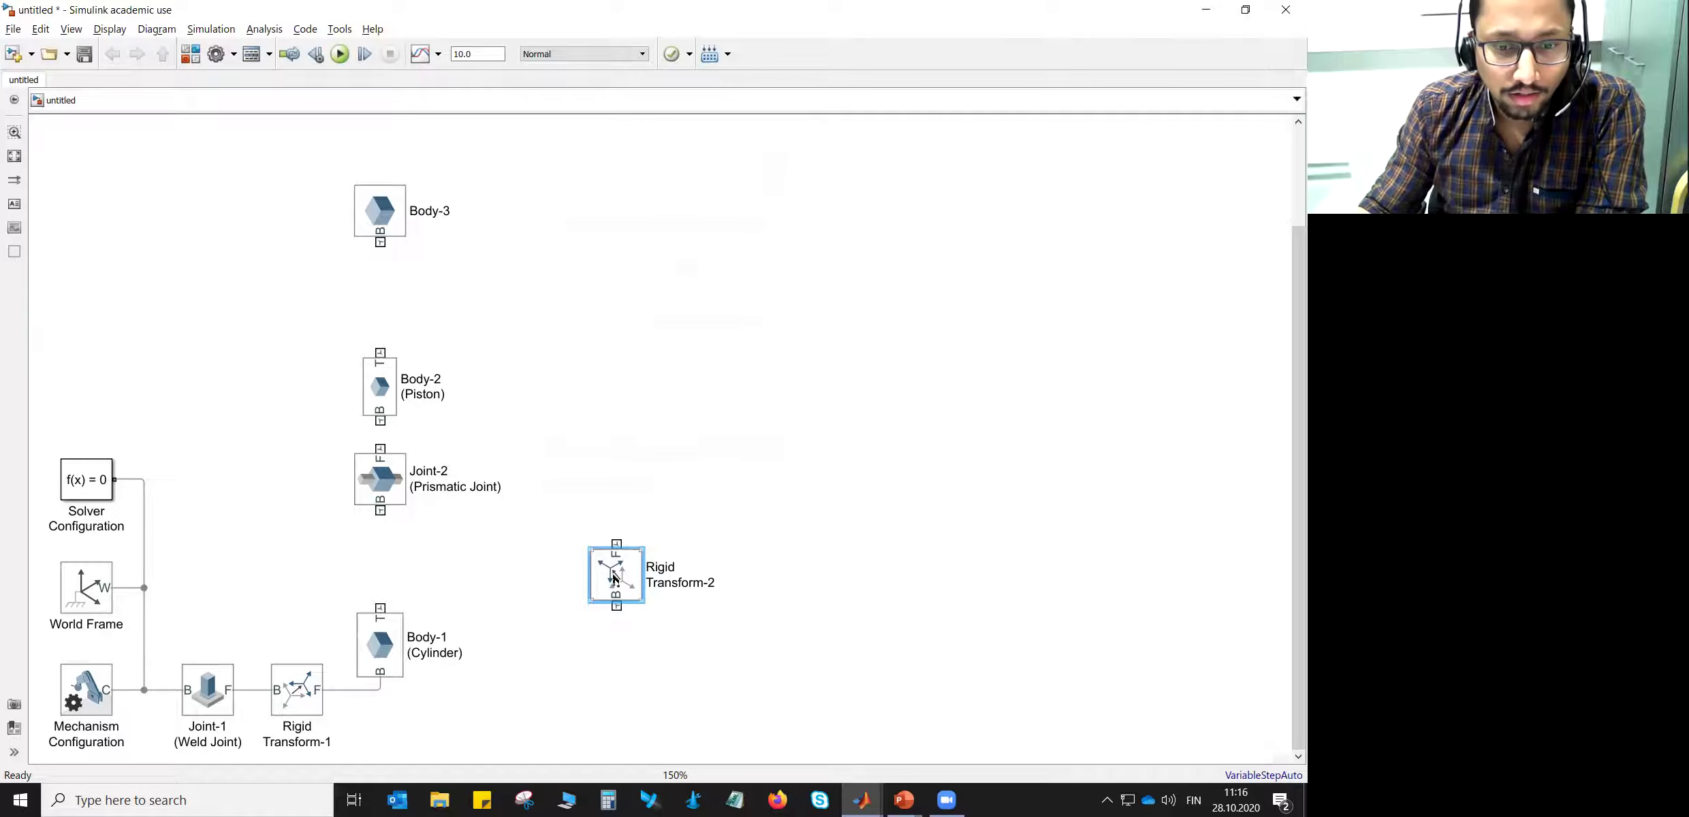
- Insert Rigid Transform-2 between Body-1 and Joint-2, and connect port F of Joint-2 to port B of Body-2
drag(617, 579, 379, 544)
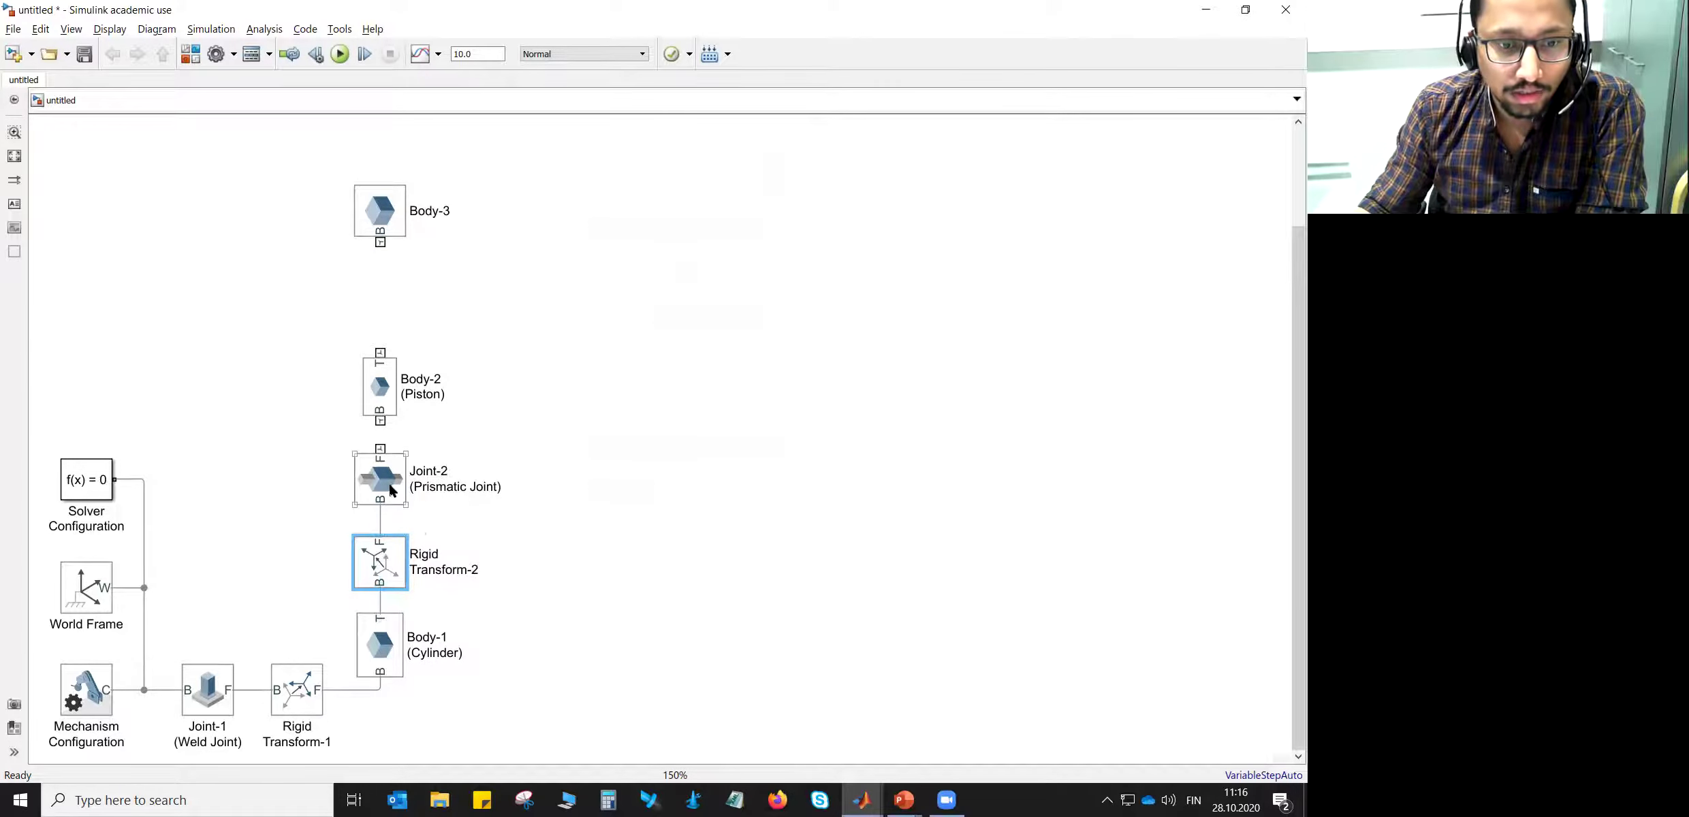
drag(388, 480, 391, 495)
click(388, 566)
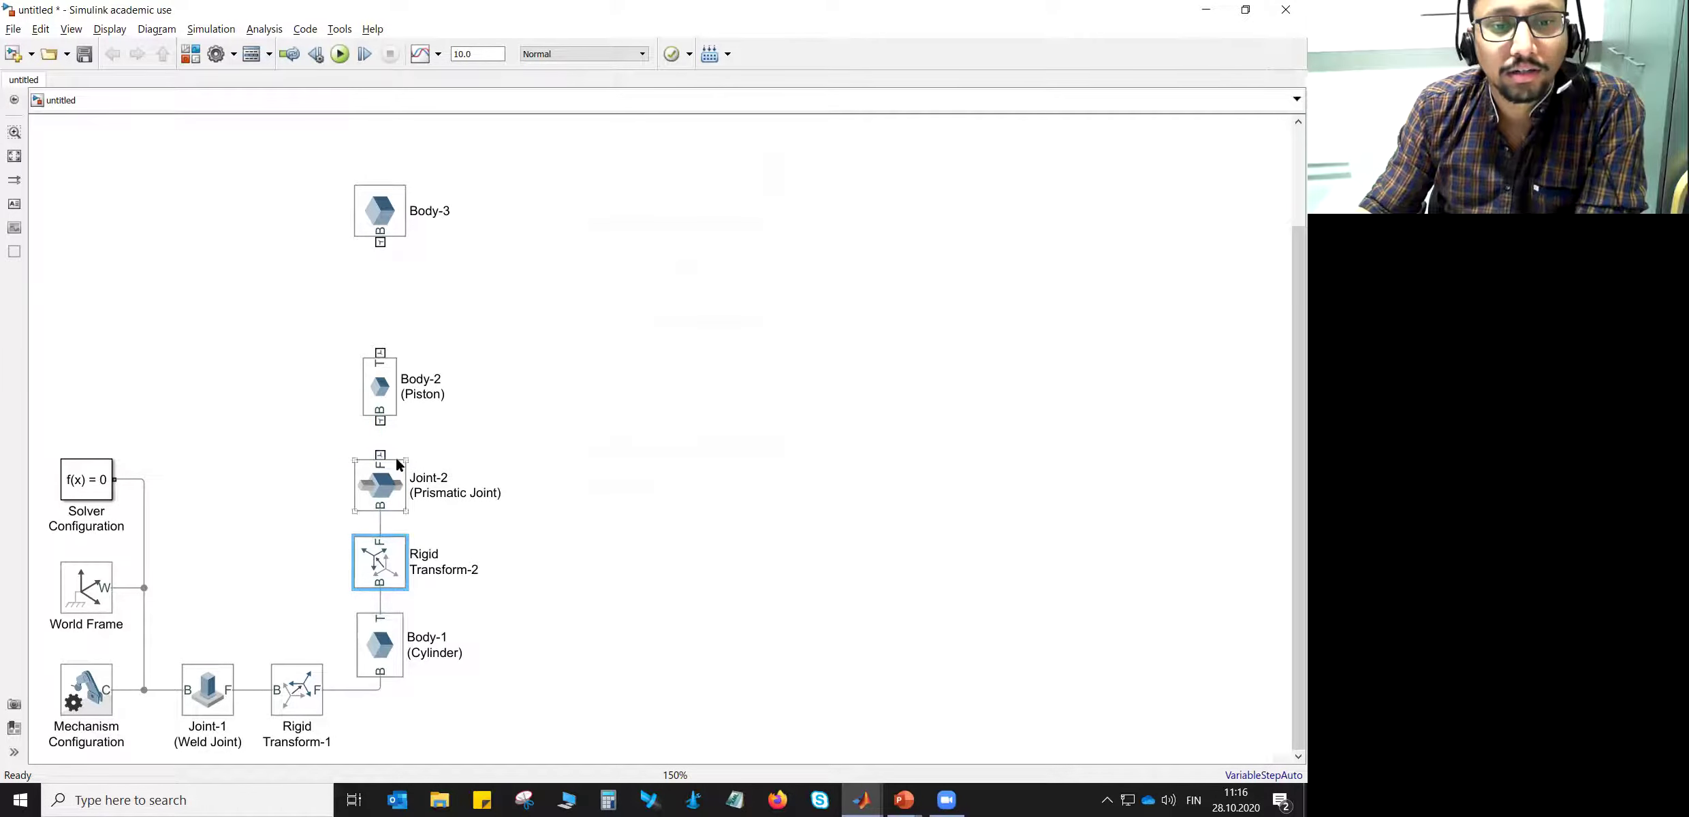
drag(379, 402, 379, 365)
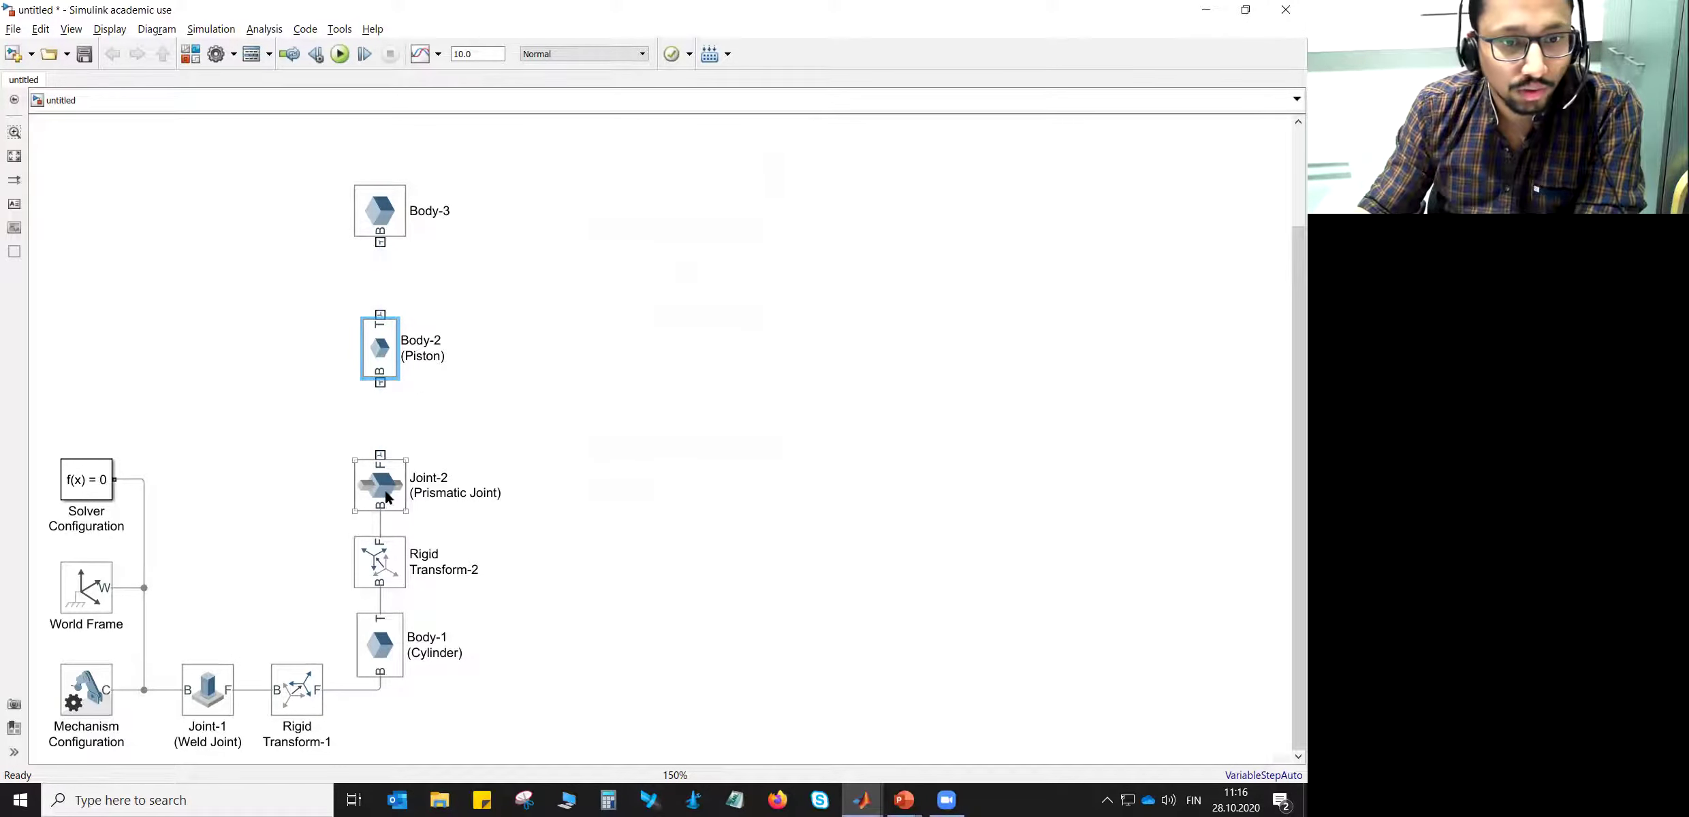
drag(382, 450, 381, 379)
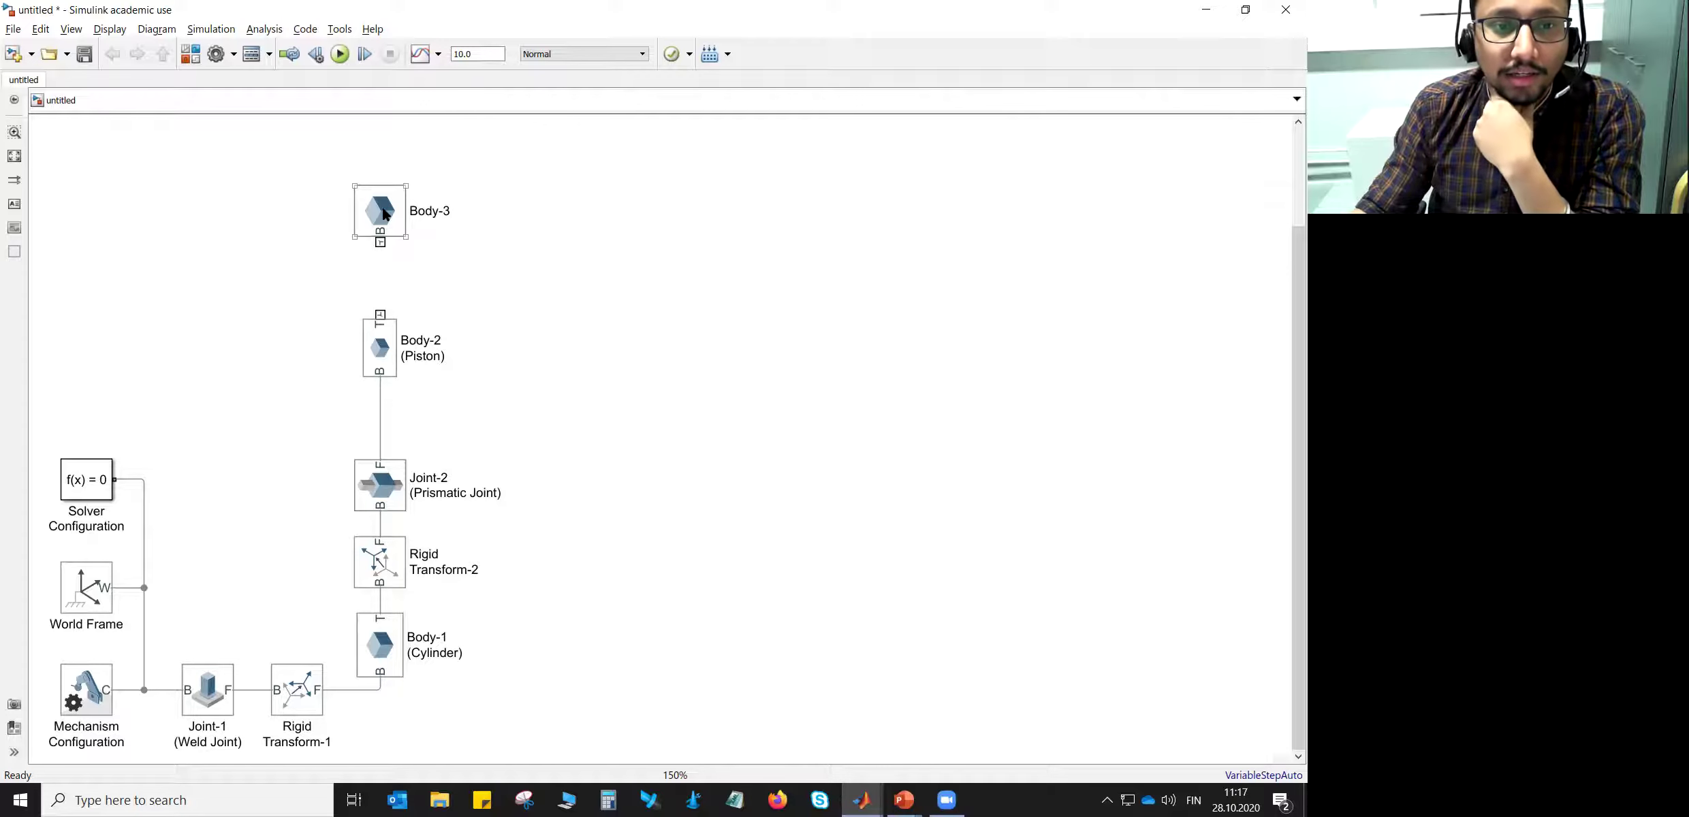
- Add a Weld Joint block beside Body-3 and rename it as Joint-3 (Weld Joint)
double_click(613, 233)
text(we)
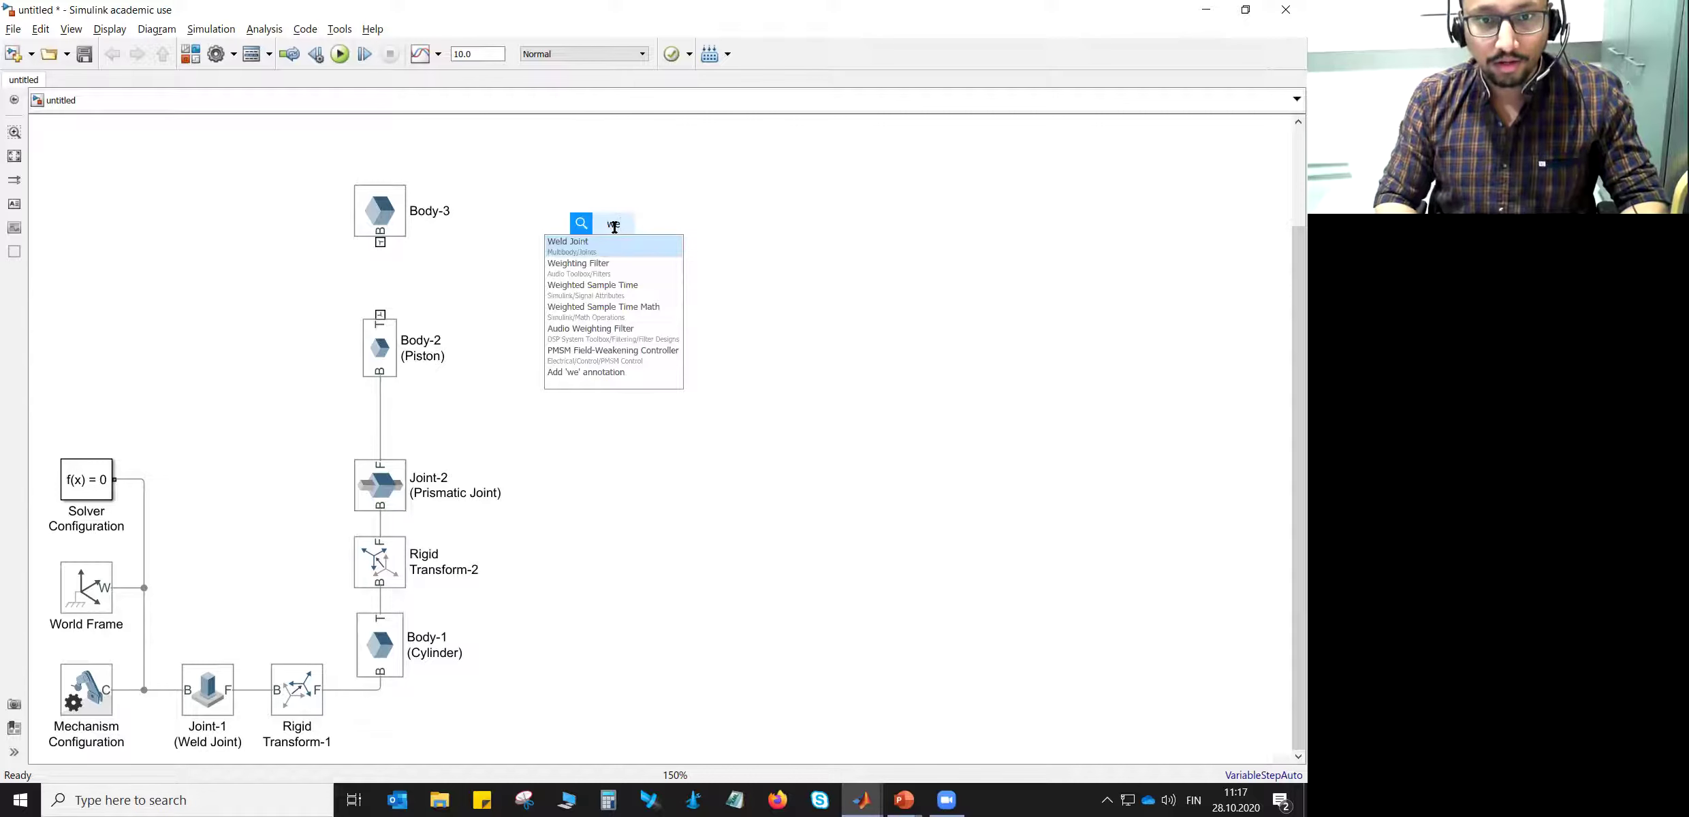
key(Return)
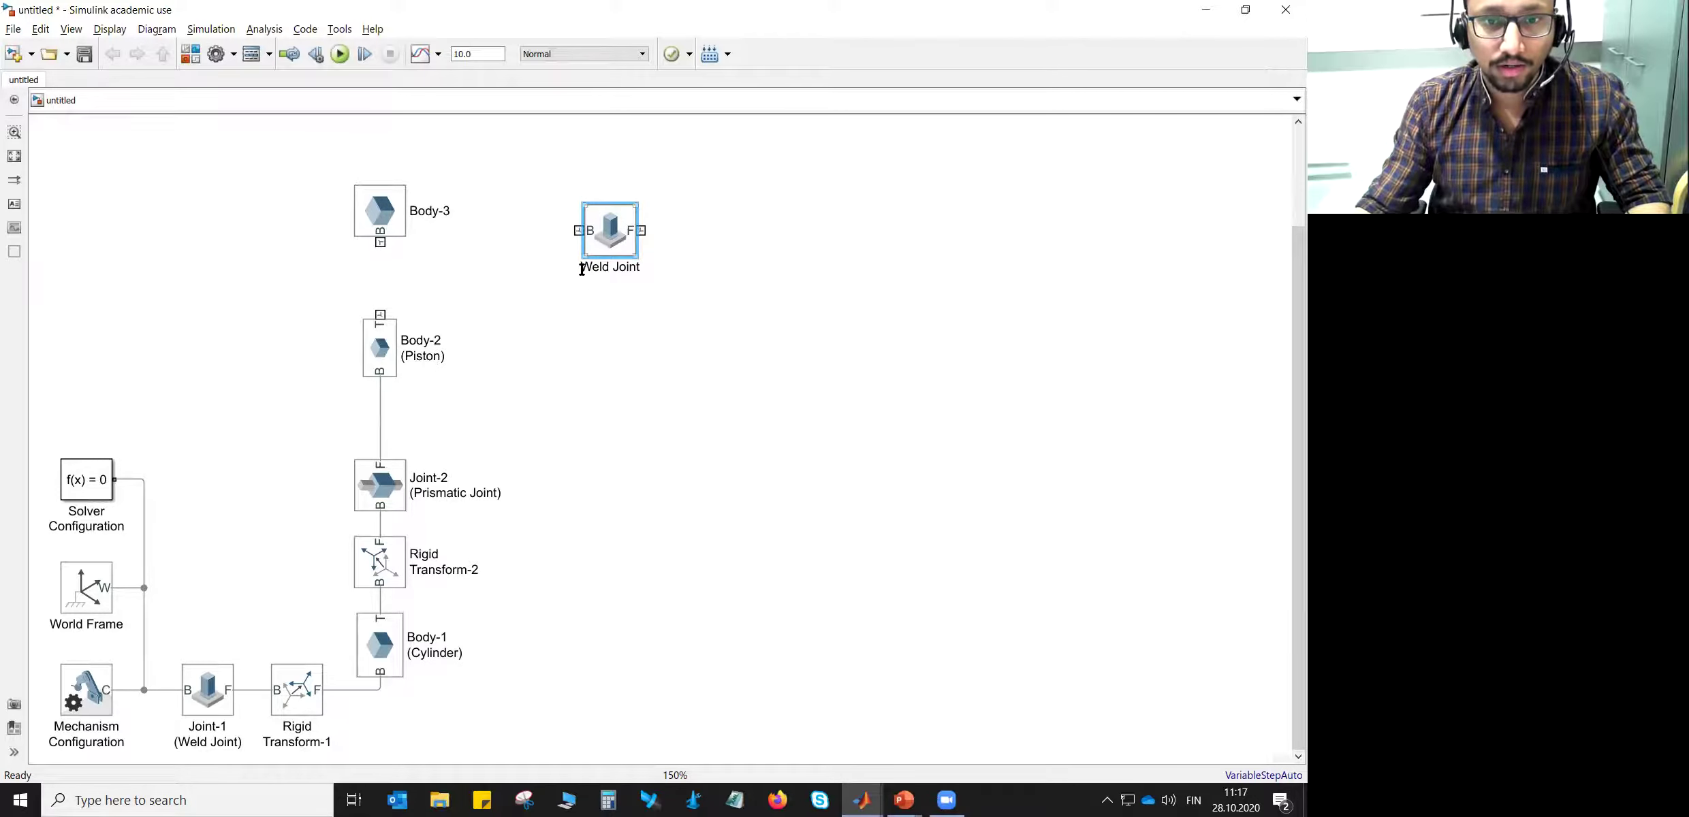
text(oint-3)
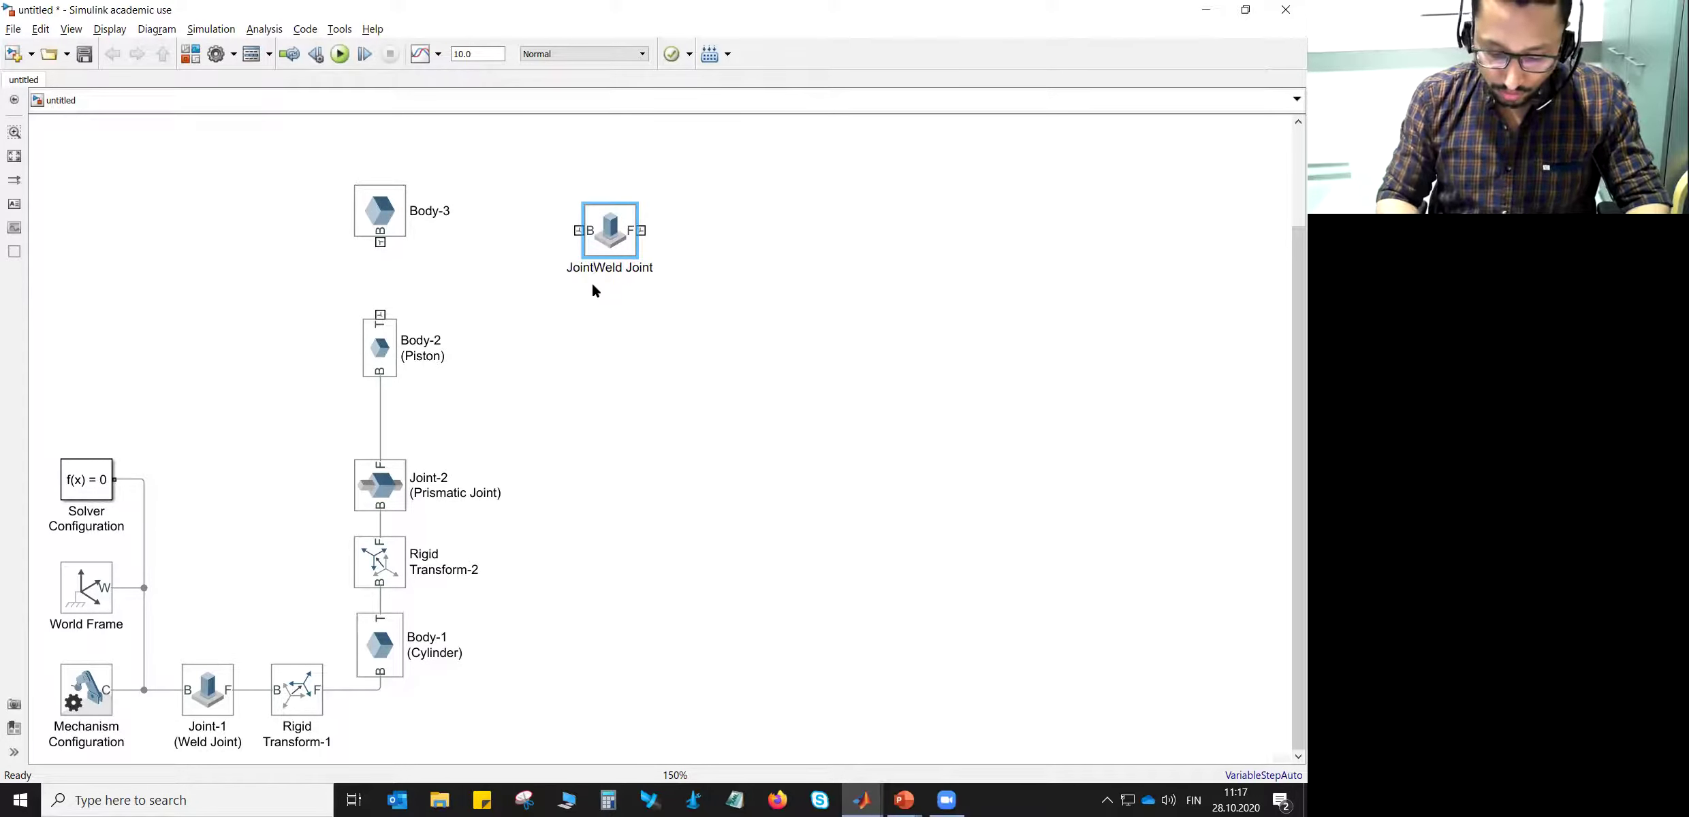
key(Return)
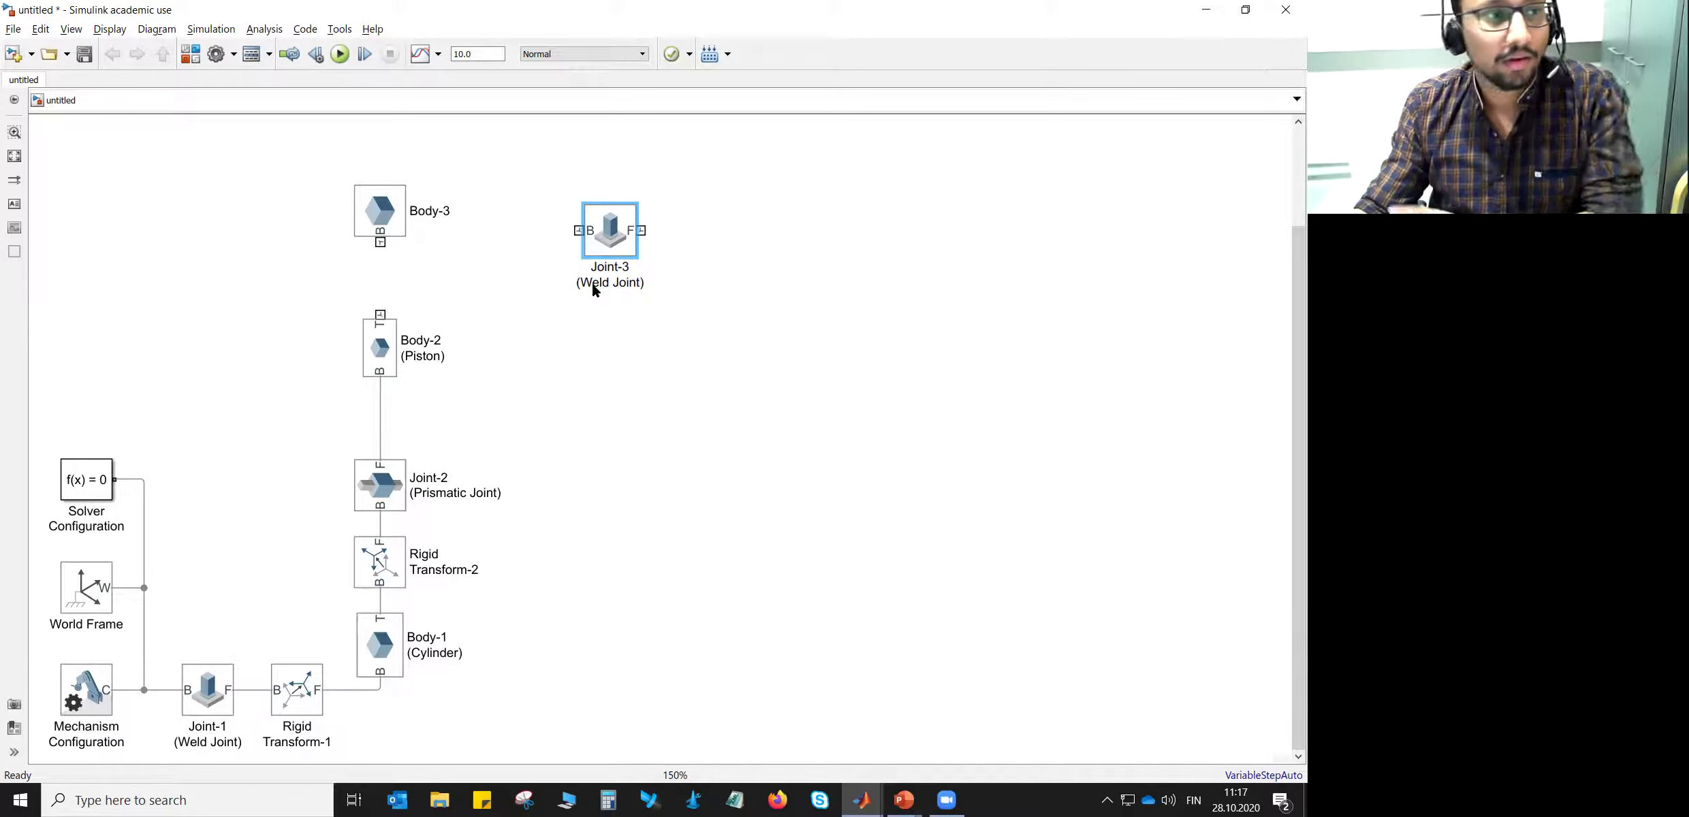
- Turn Joint-3 so its port F faces up and place it below Body-3, shifting Body-3 up to make room
click(618, 234)
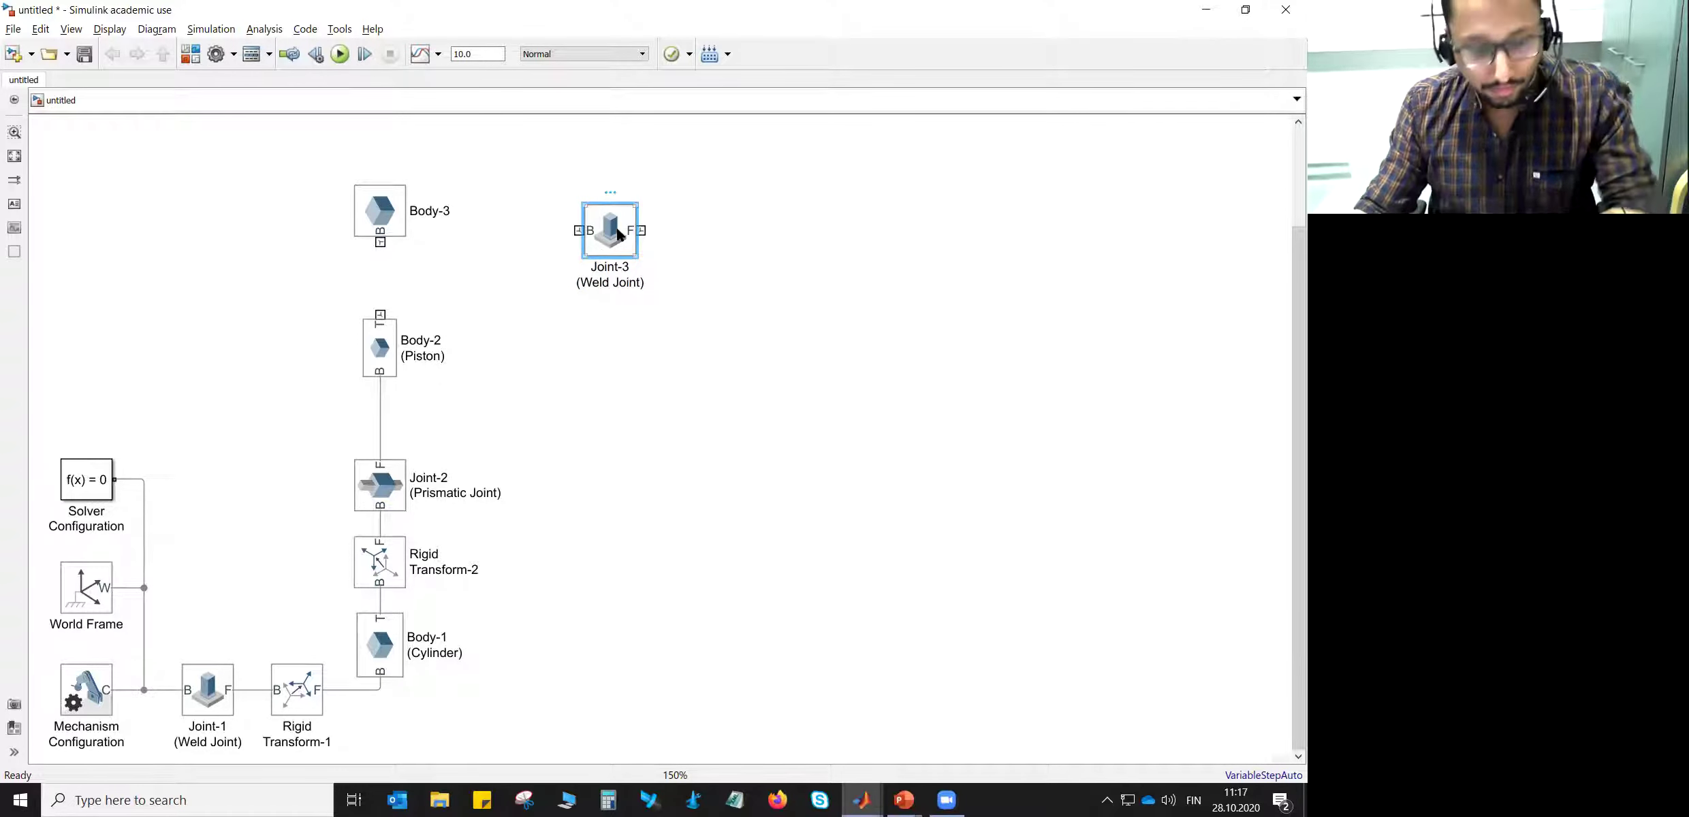
key(ctrl+i)
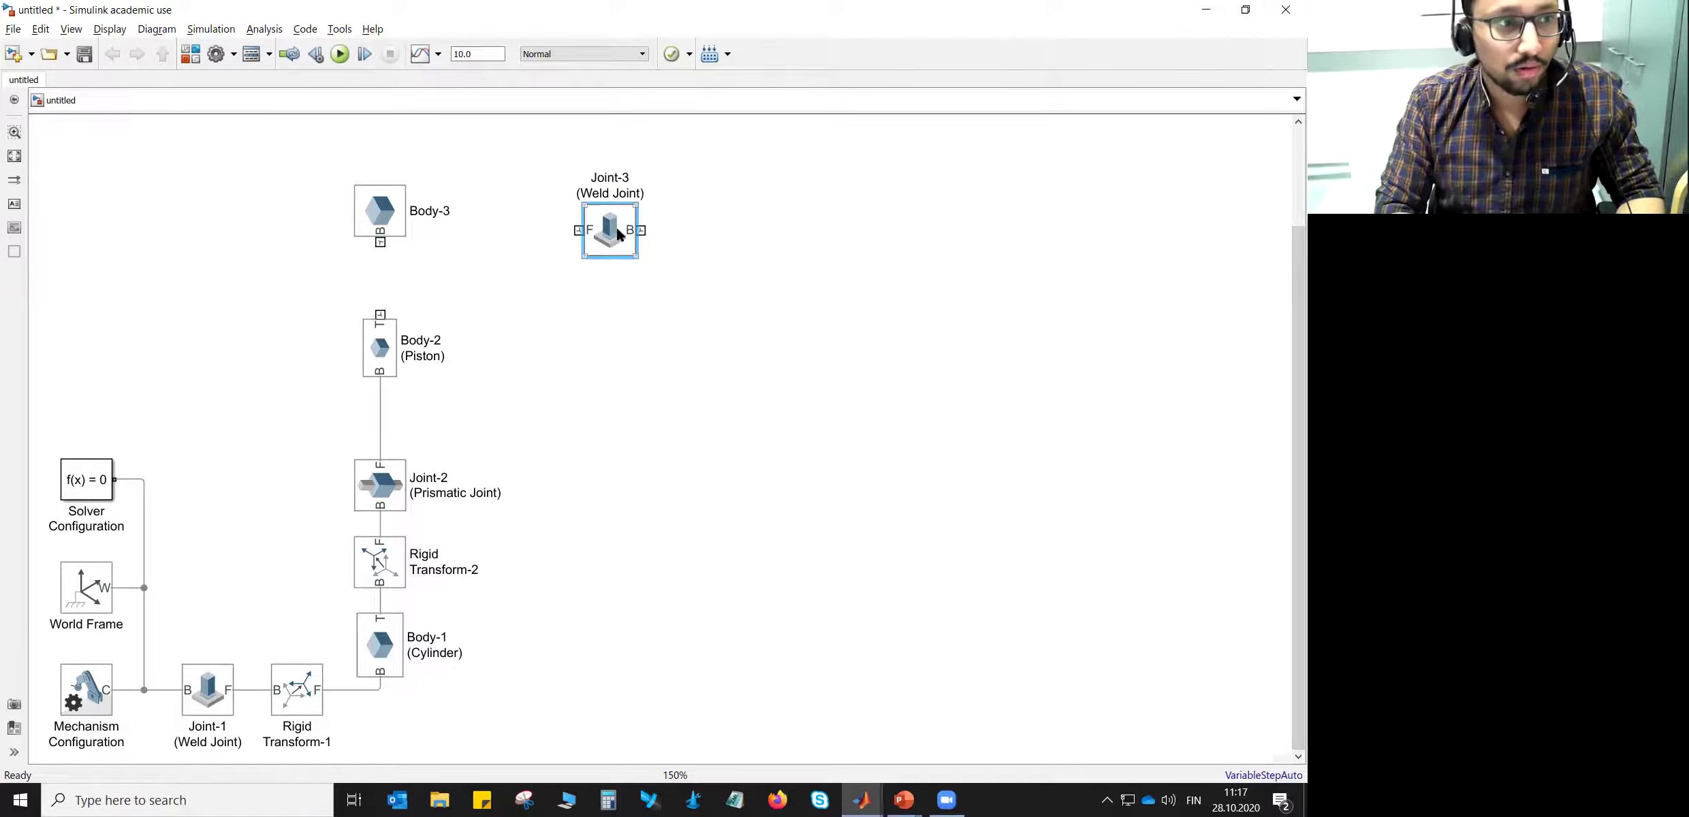
key(ctrl+r)
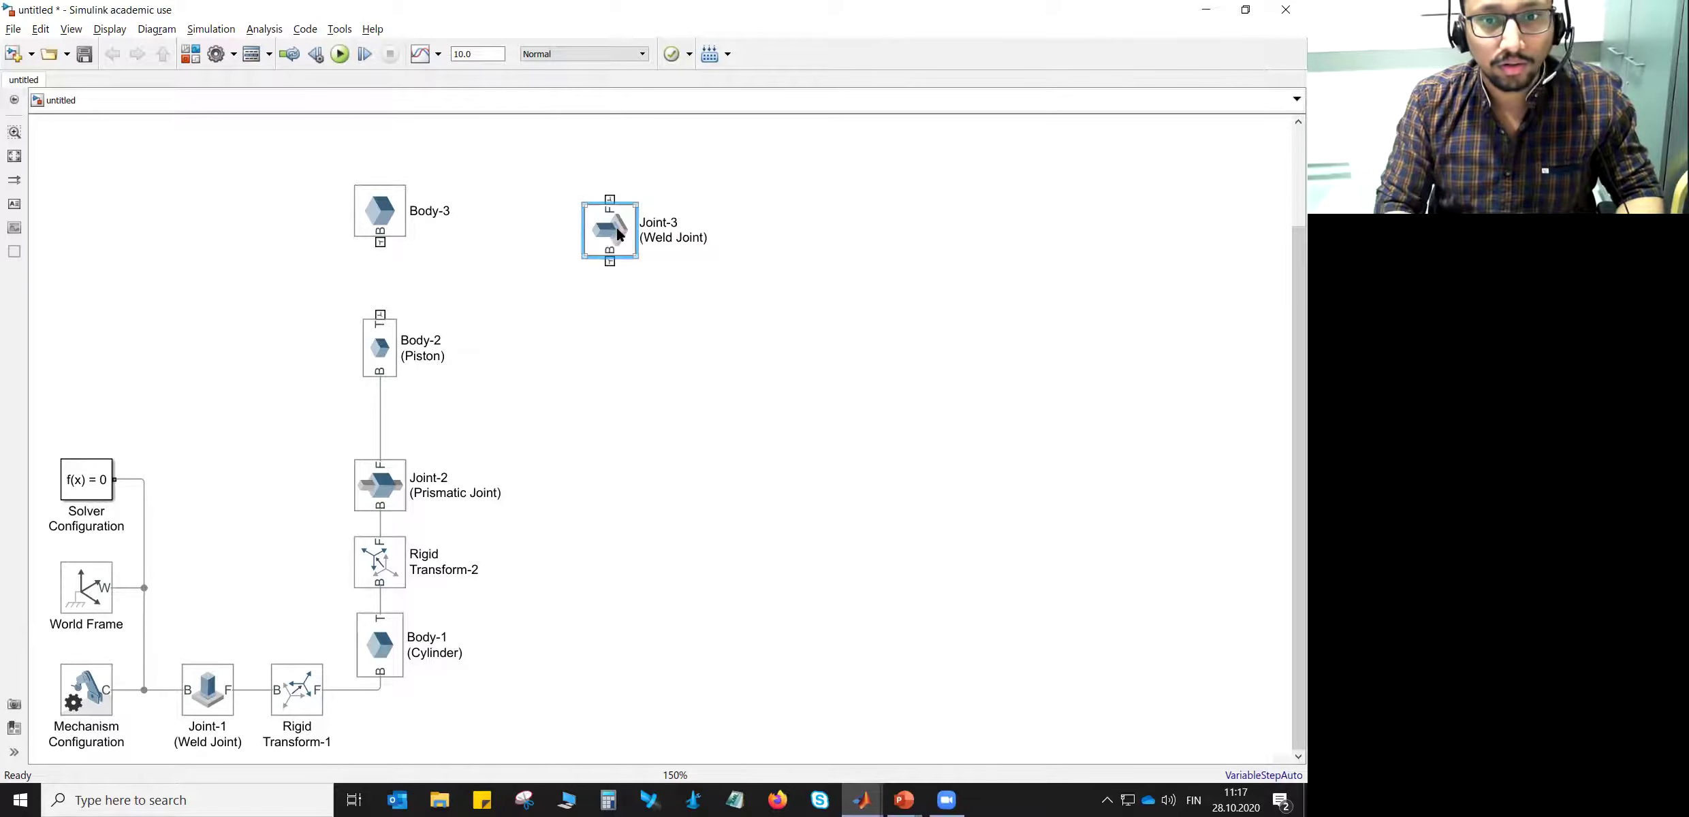
drag(368, 209, 374, 160)
drag(607, 228, 352, 245)
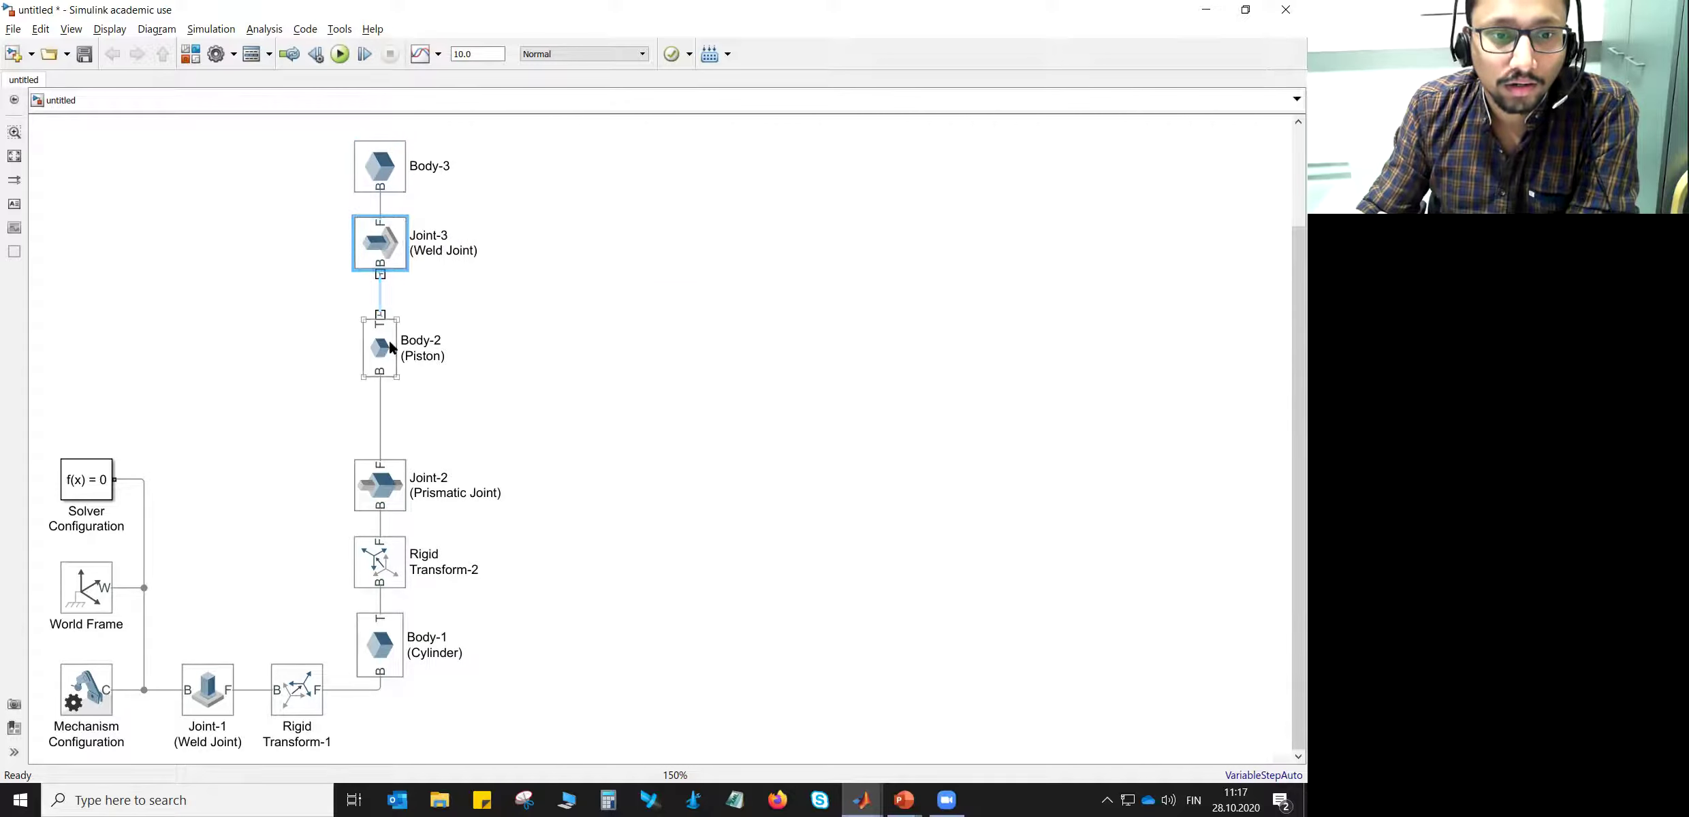
- Shift Body-2 down slightly and delete the line between Body-3 and Joint-3
drag(389, 340, 388, 353)
click(378, 208)
key(Delete)
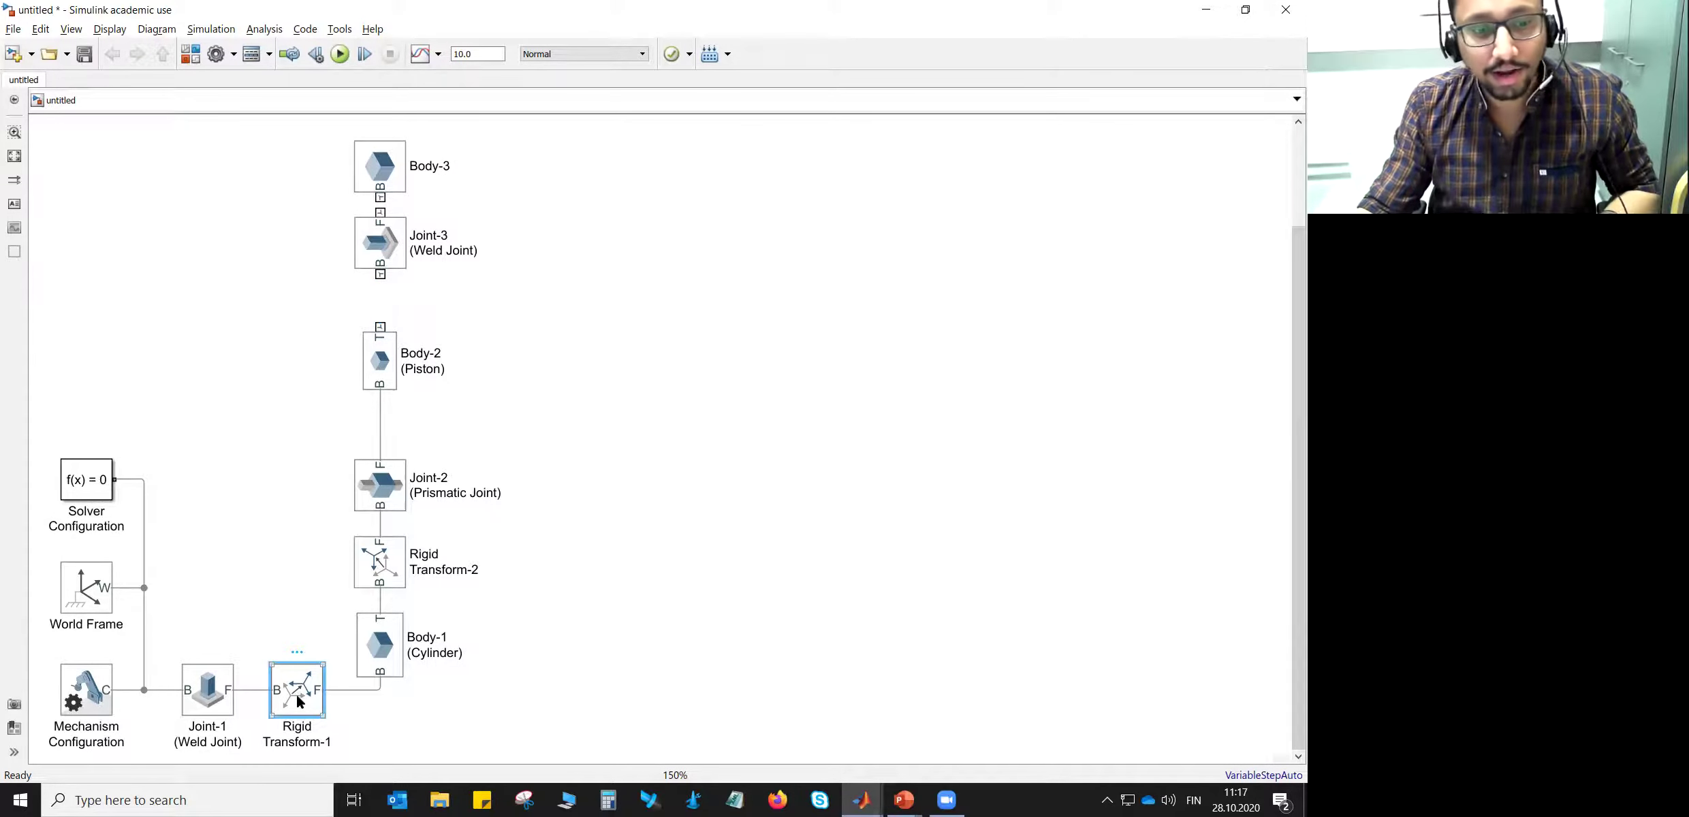
- Place a copy of Rigid Transform-1 above Body-2, rotated so port B faces up and port F connects to port T of Body-2
drag(293, 701, 625, 273)
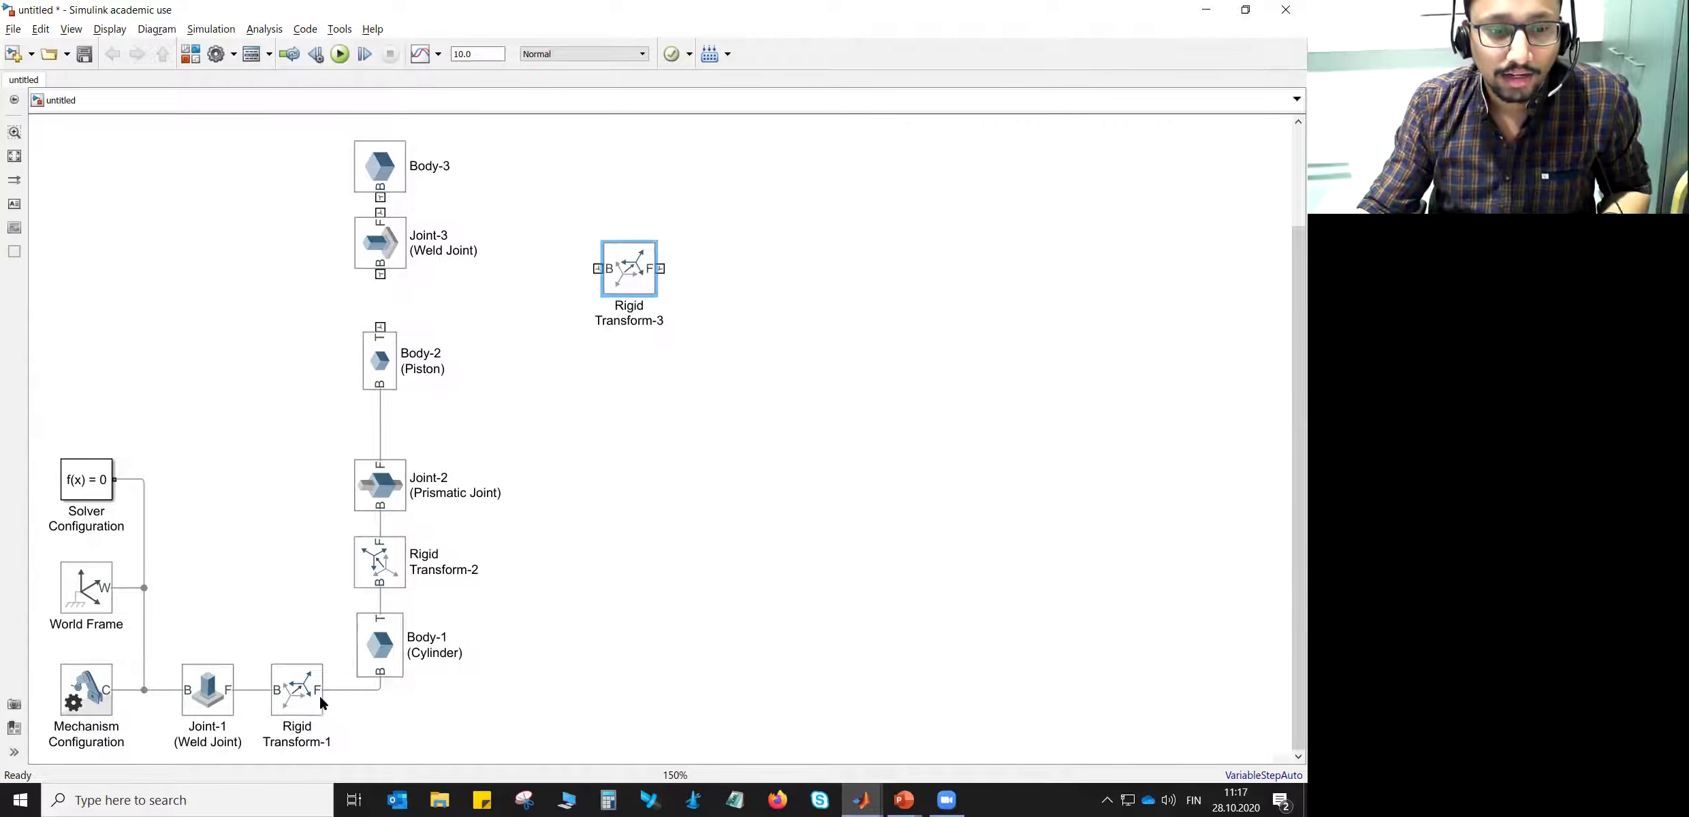
click(378, 640)
click(531, 456)
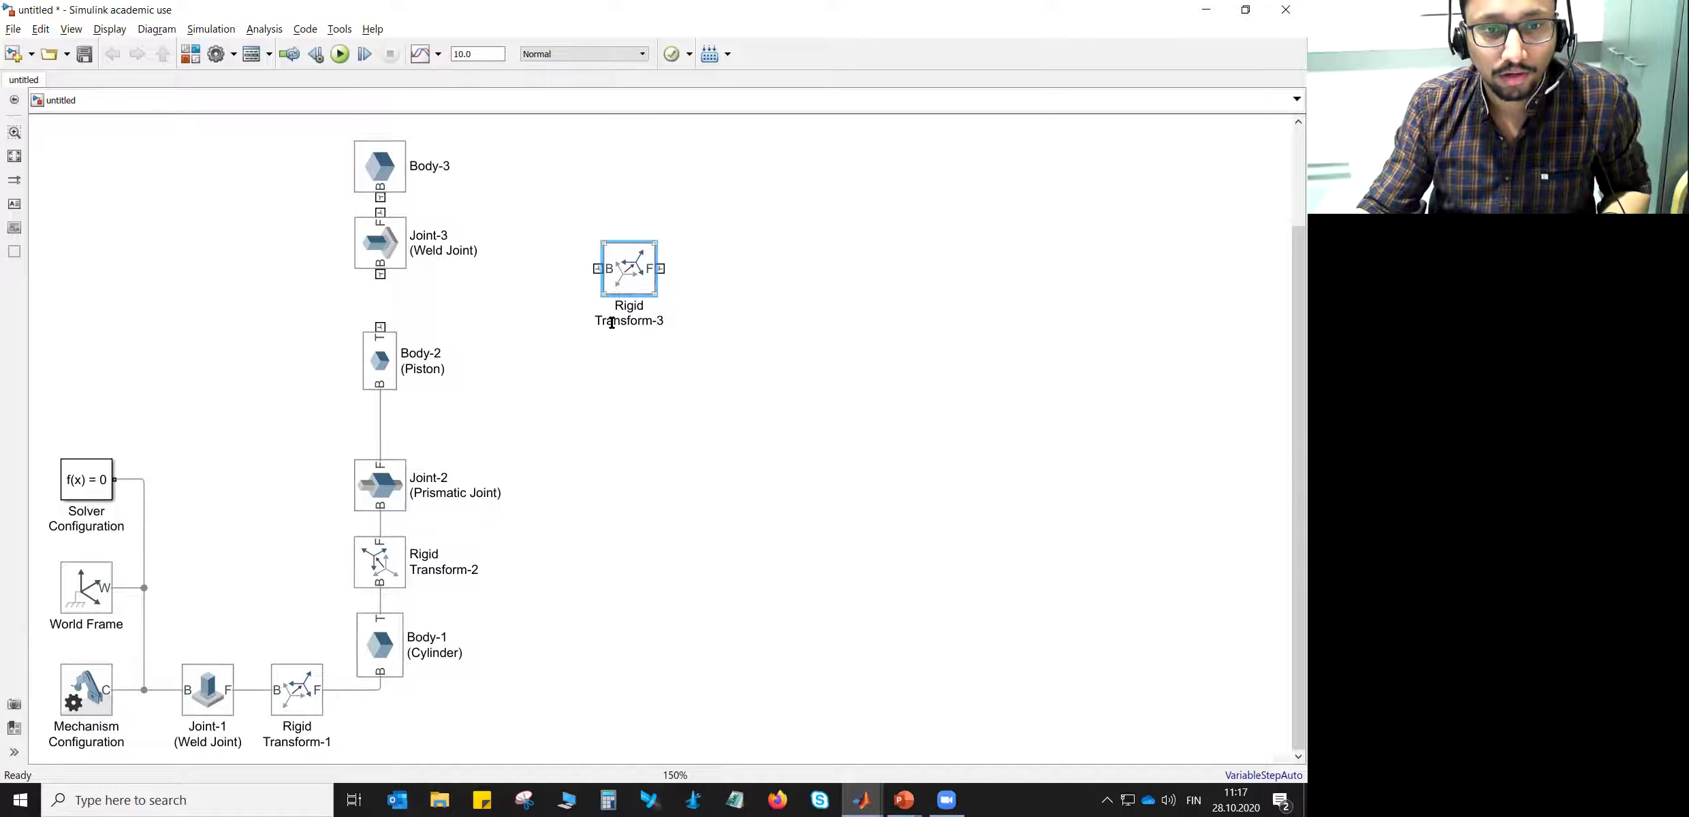
click(390, 359)
click(613, 270)
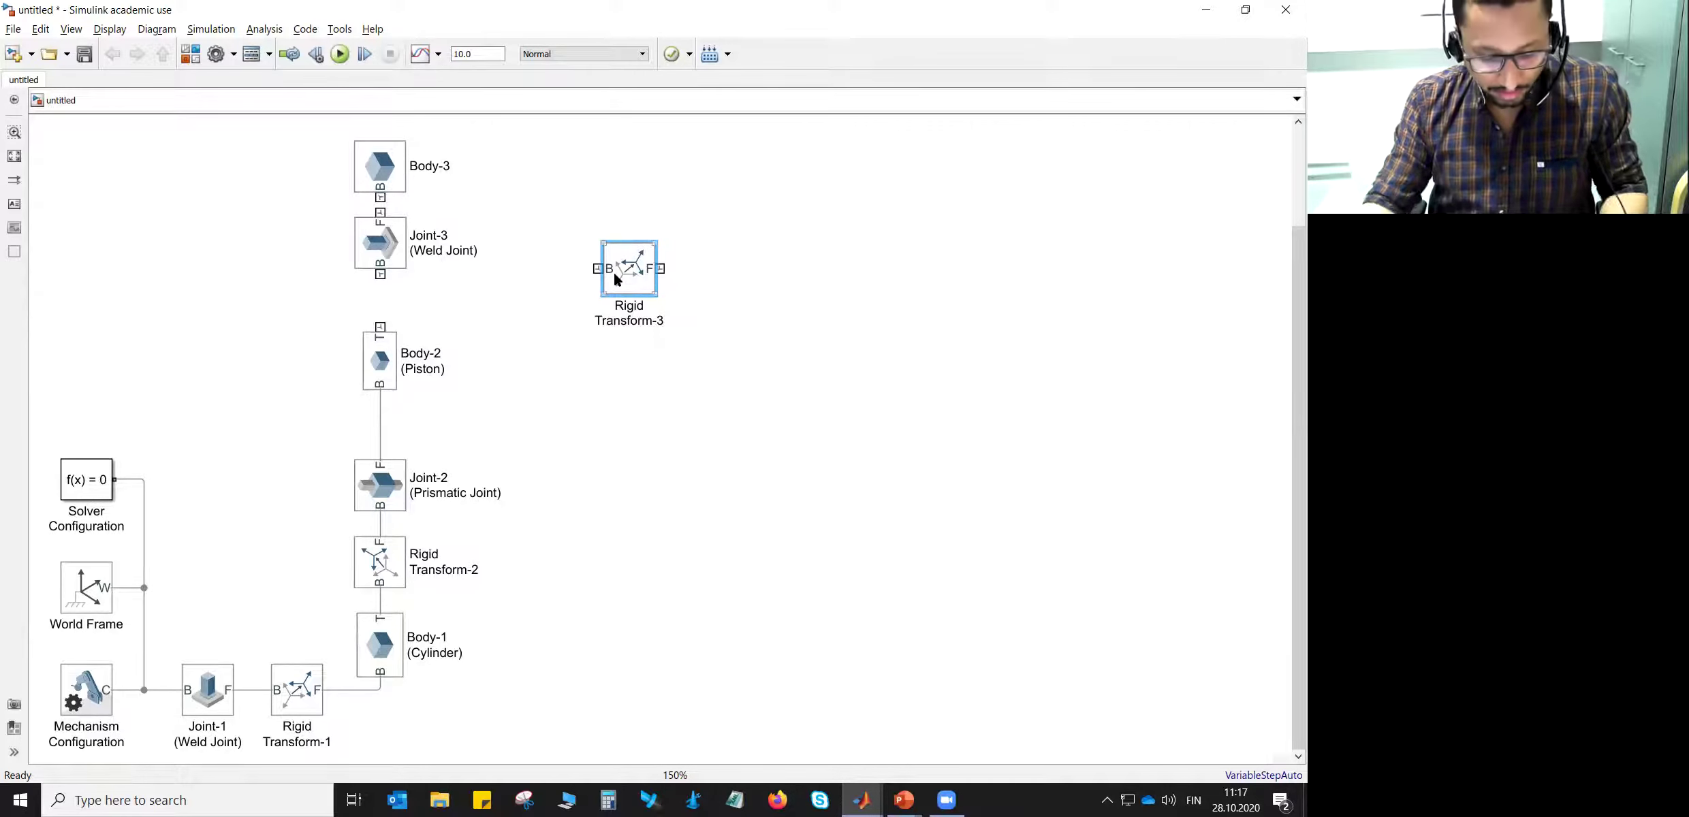
key(ctrl+r)
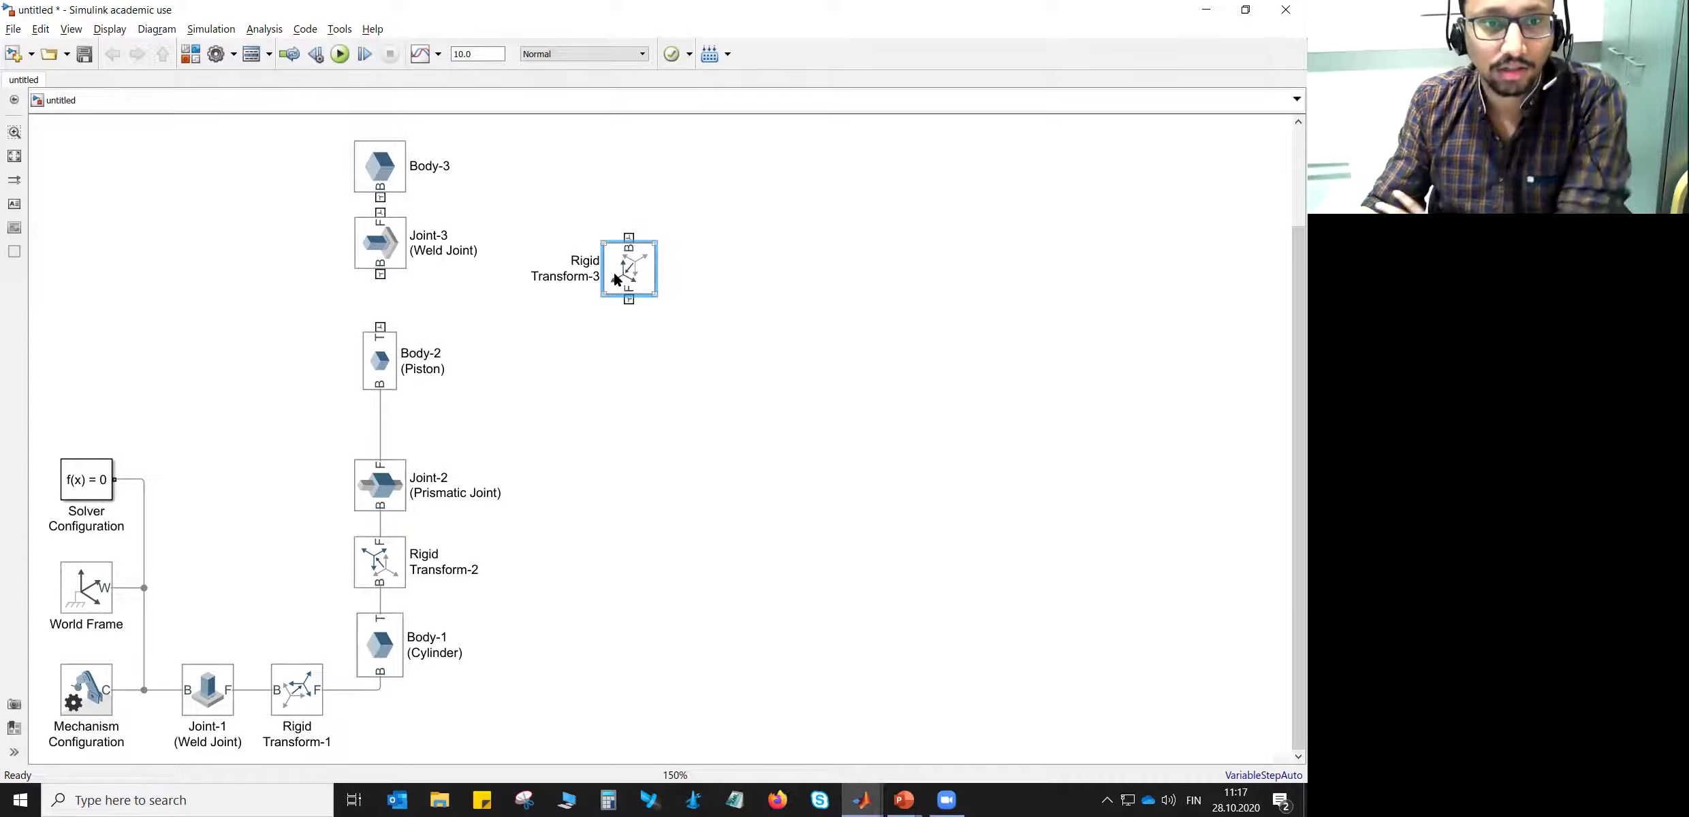
drag(626, 276, 390, 295)
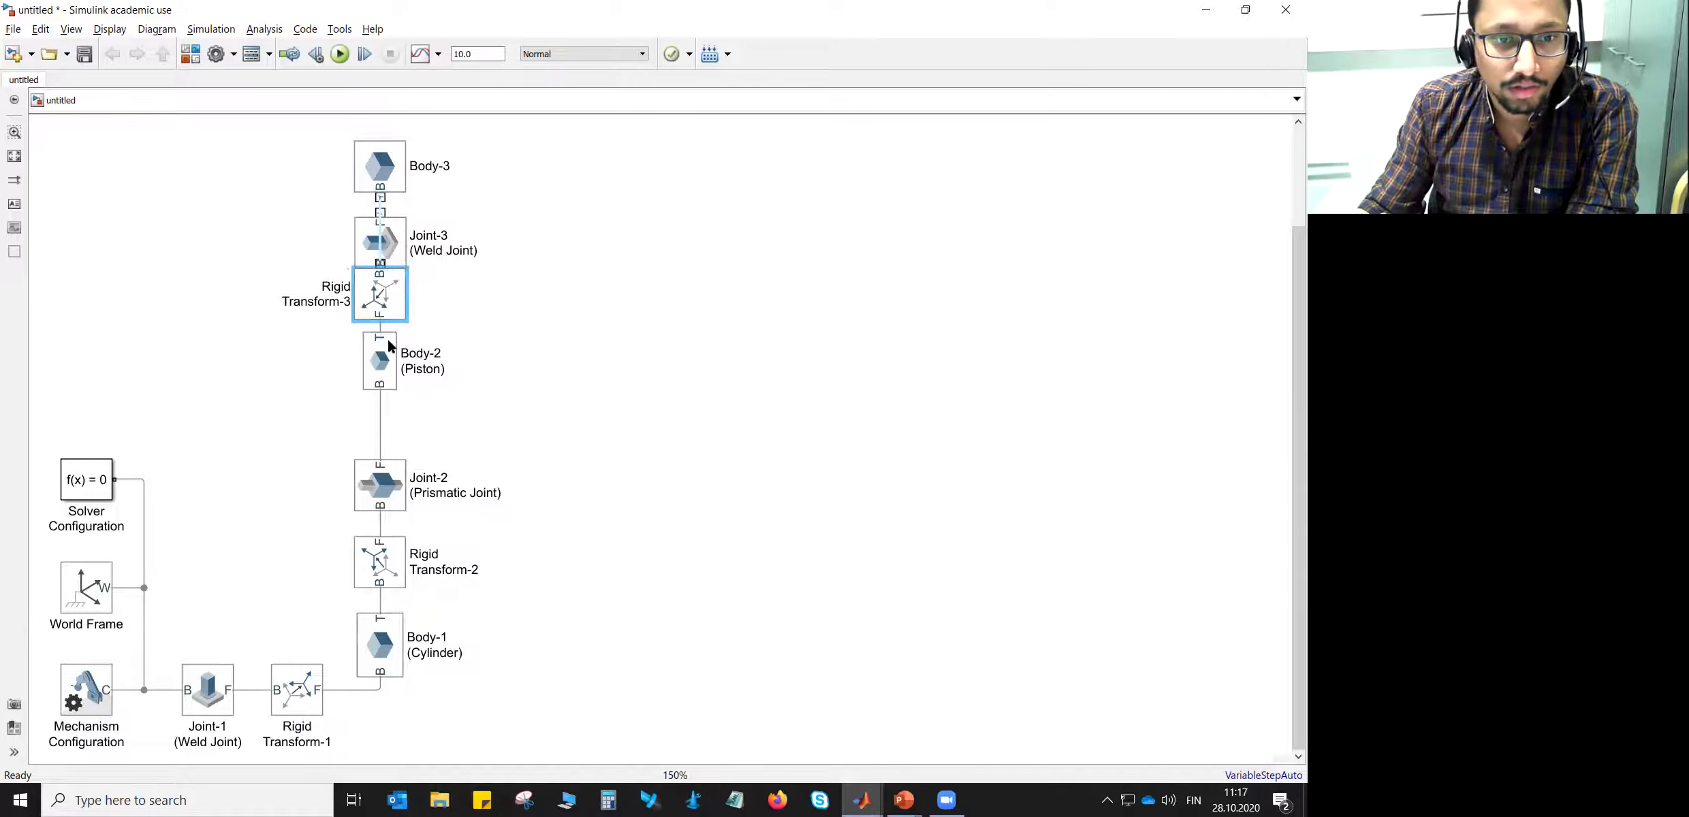
- Move Joint-3 out of the chain and delete the direct line between Body-3 and Rigid Transform-3
click(381, 214)
drag(386, 175, 386, 167)
drag(397, 239, 322, 207)
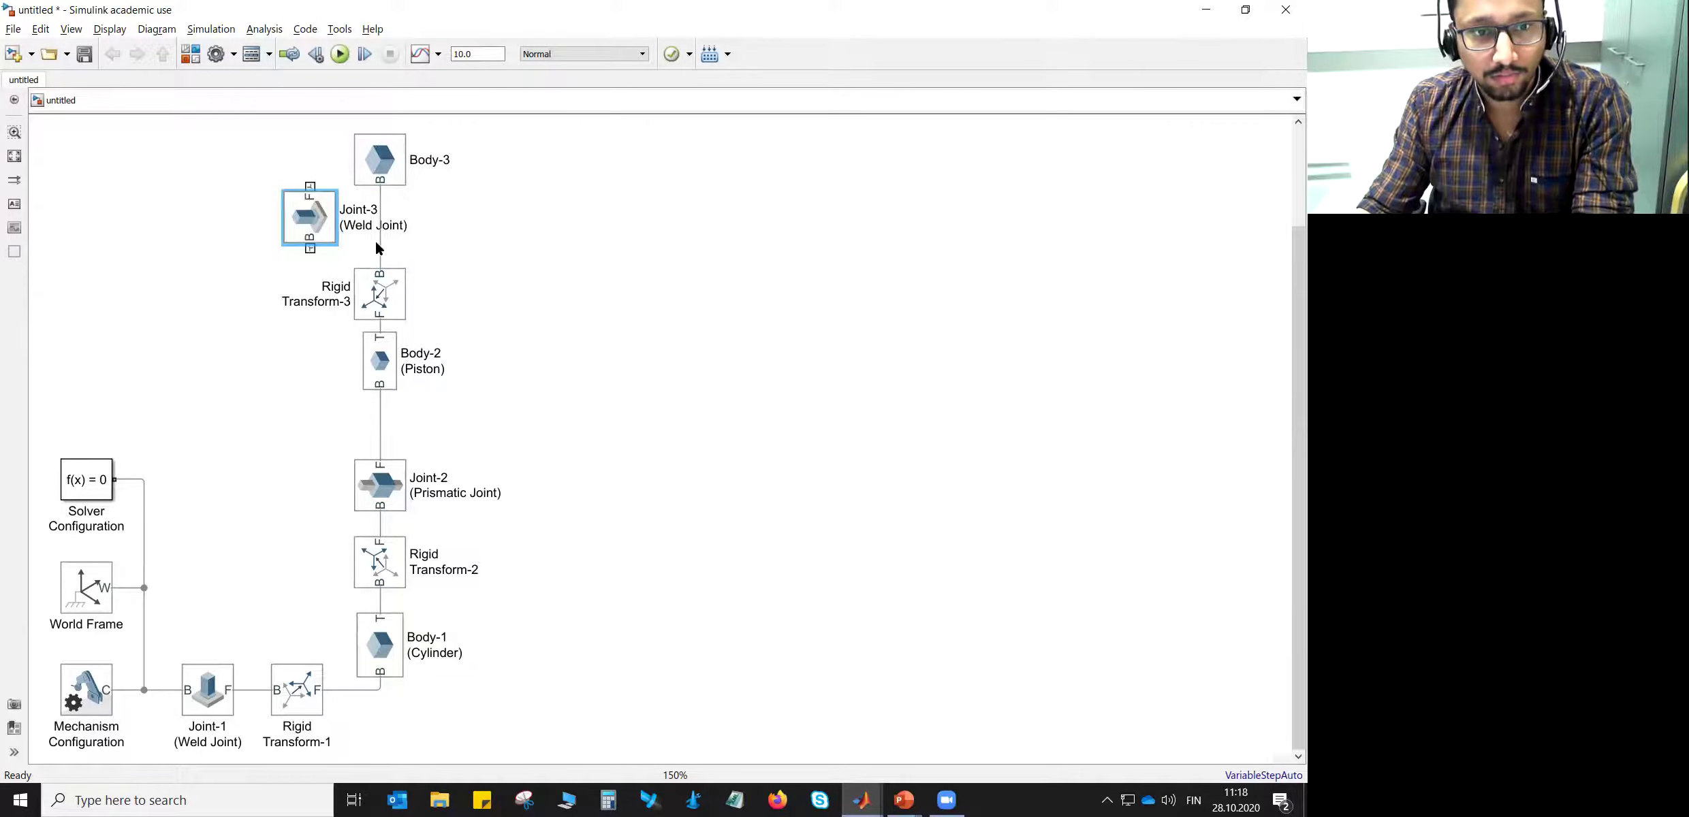
click(375, 244)
click(379, 251)
key(Delete)
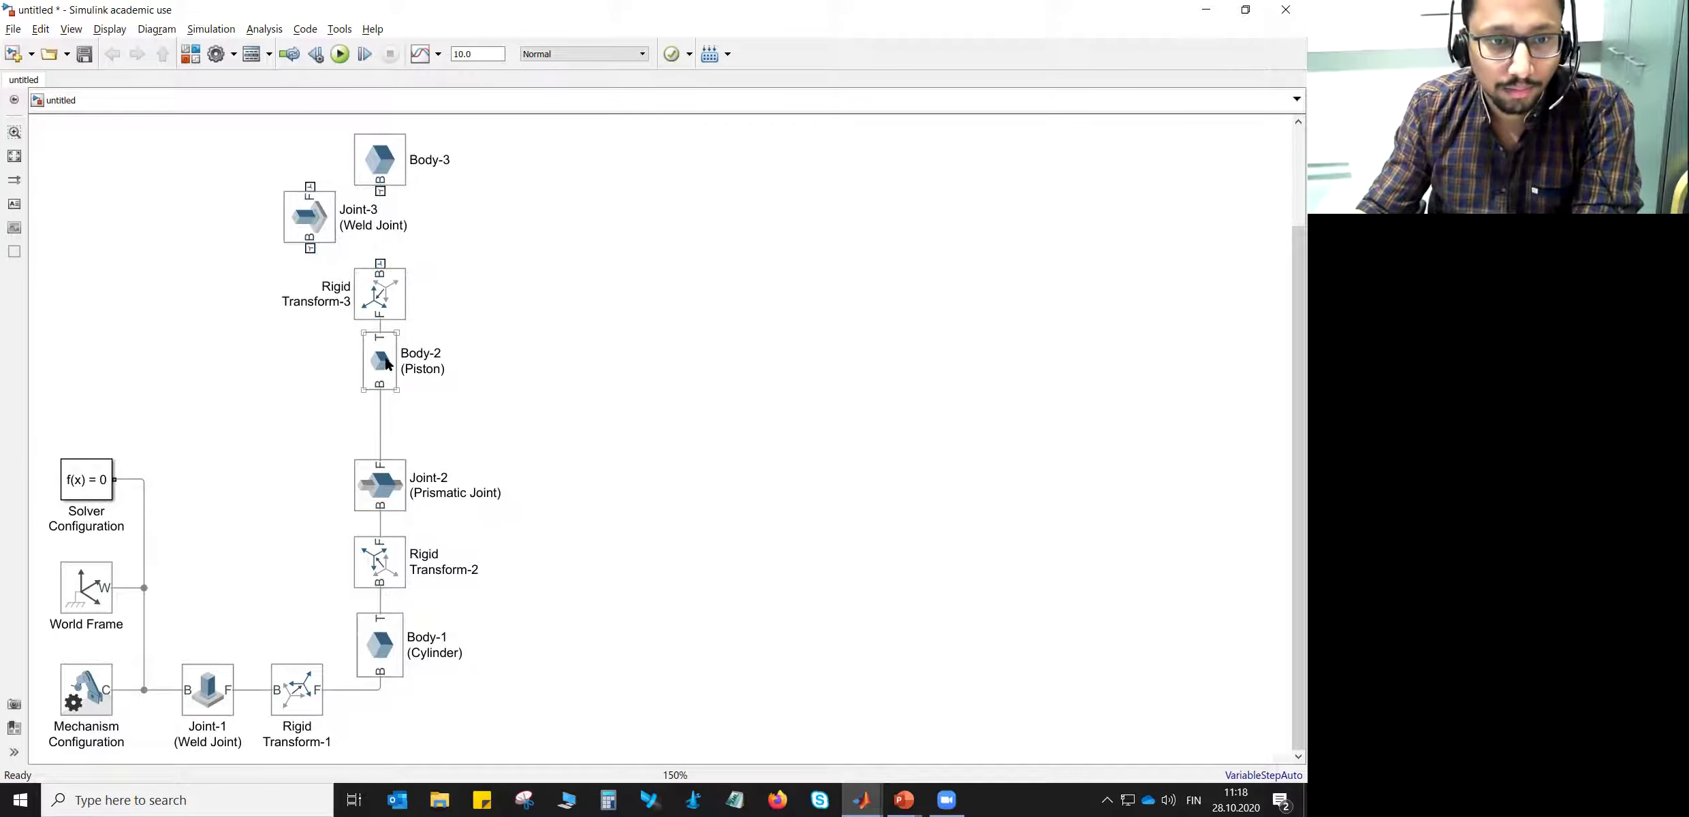
- Lower Body-2 and Rigid Transform-3, and insert Joint-3 in line between Body-3 and Rigid Transform-3
drag(381, 367, 382, 393)
drag(381, 293, 381, 306)
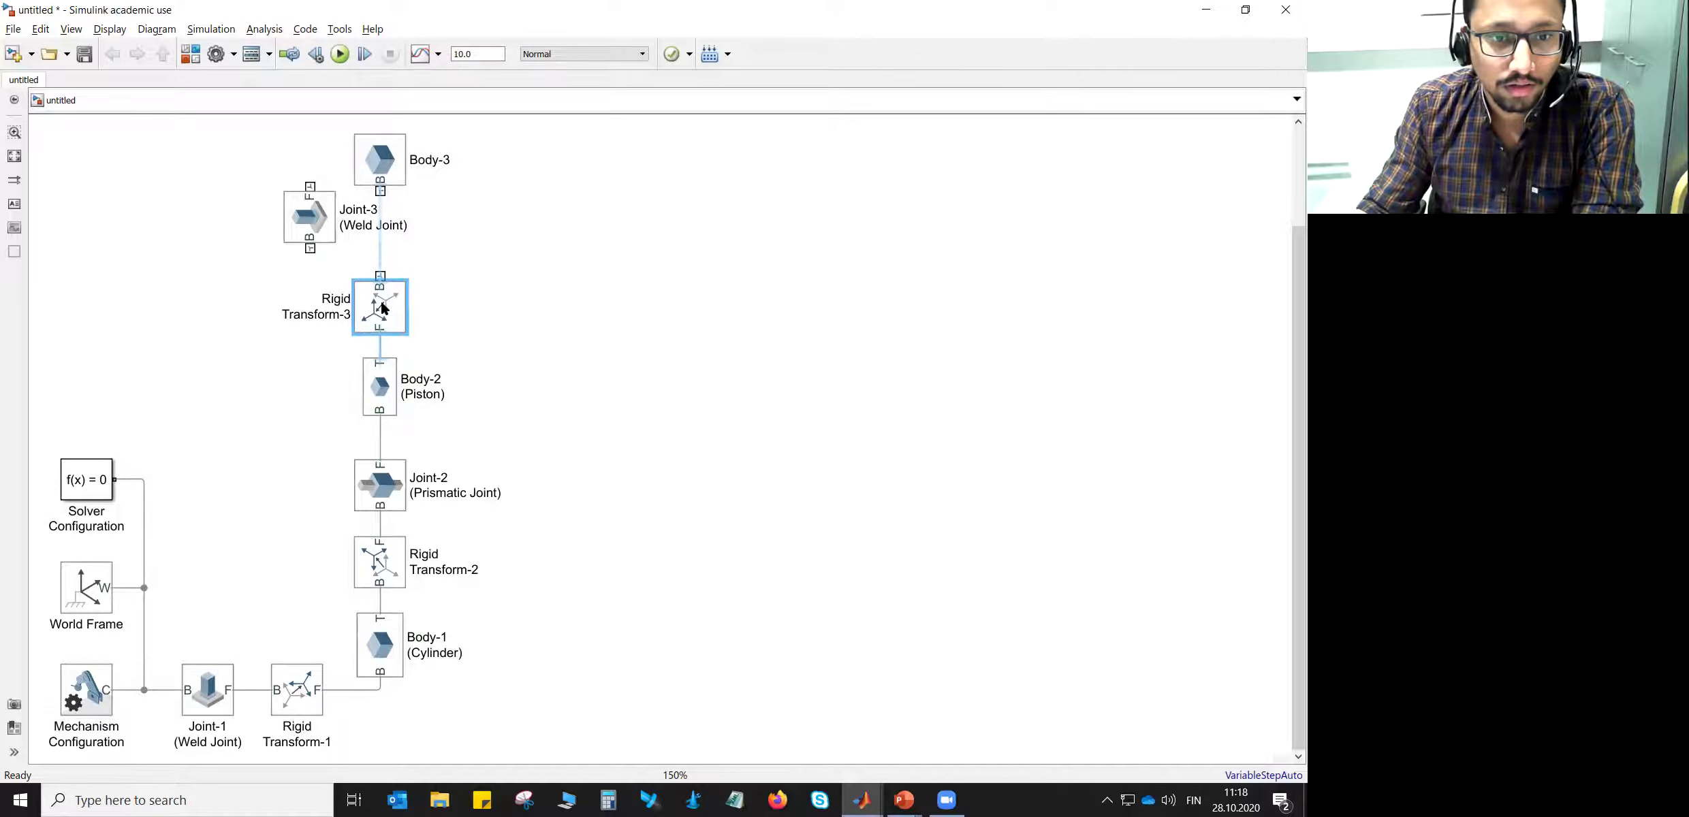
drag(321, 228, 387, 244)
click(620, 387)
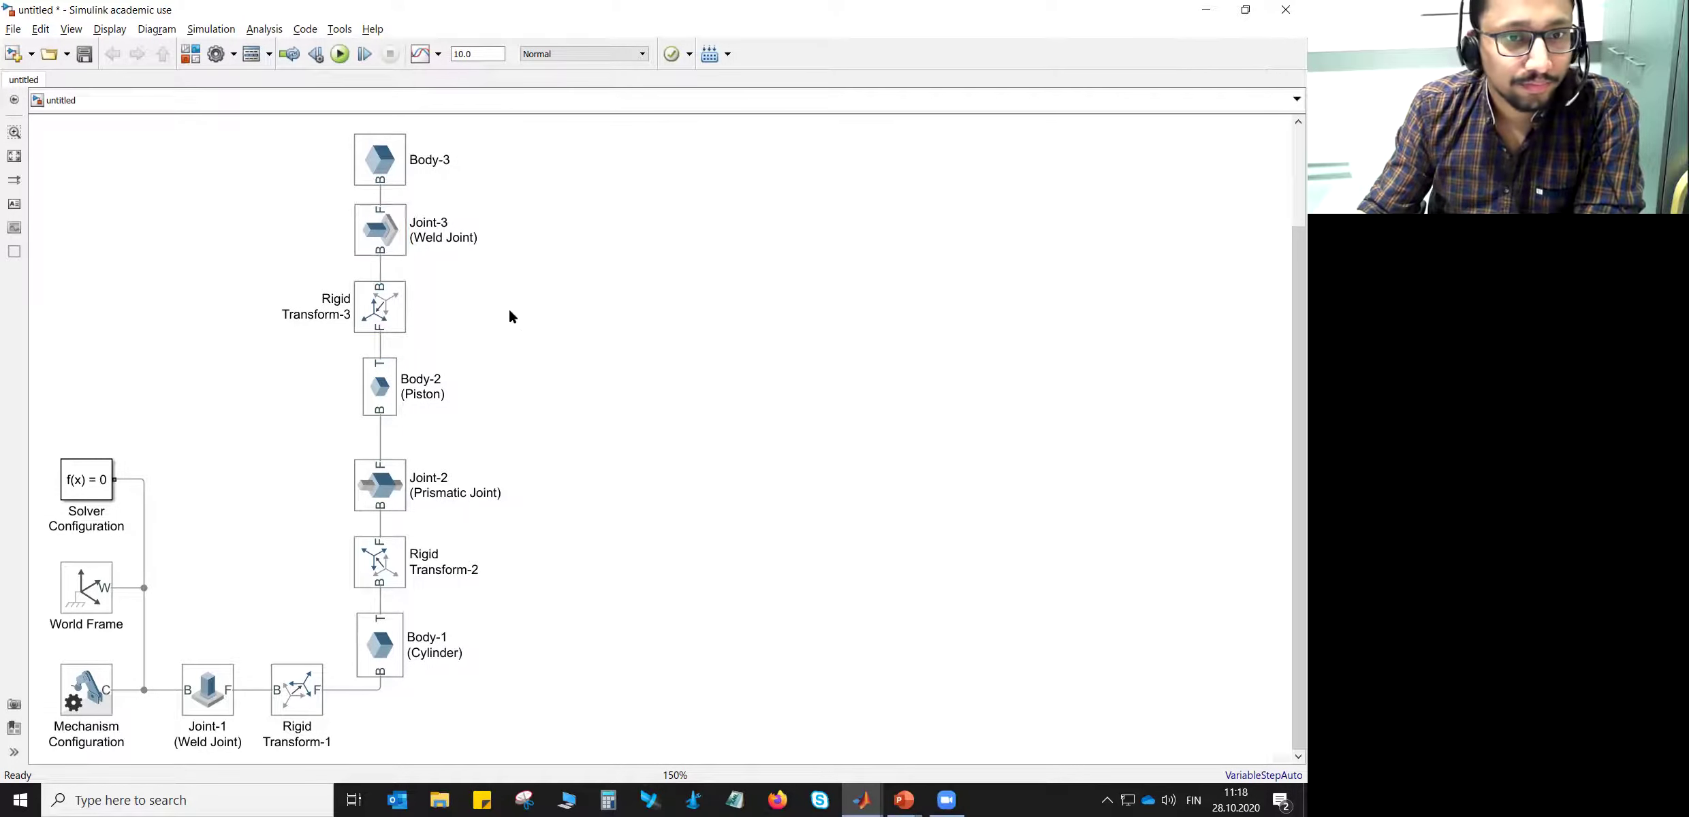
- Tighten the vertical spacing of Body-3, Joint-3, Rigid Transform-3 and Body-2 by shifting them upward
drag(374, 169, 374, 163)
drag(383, 231, 383, 219)
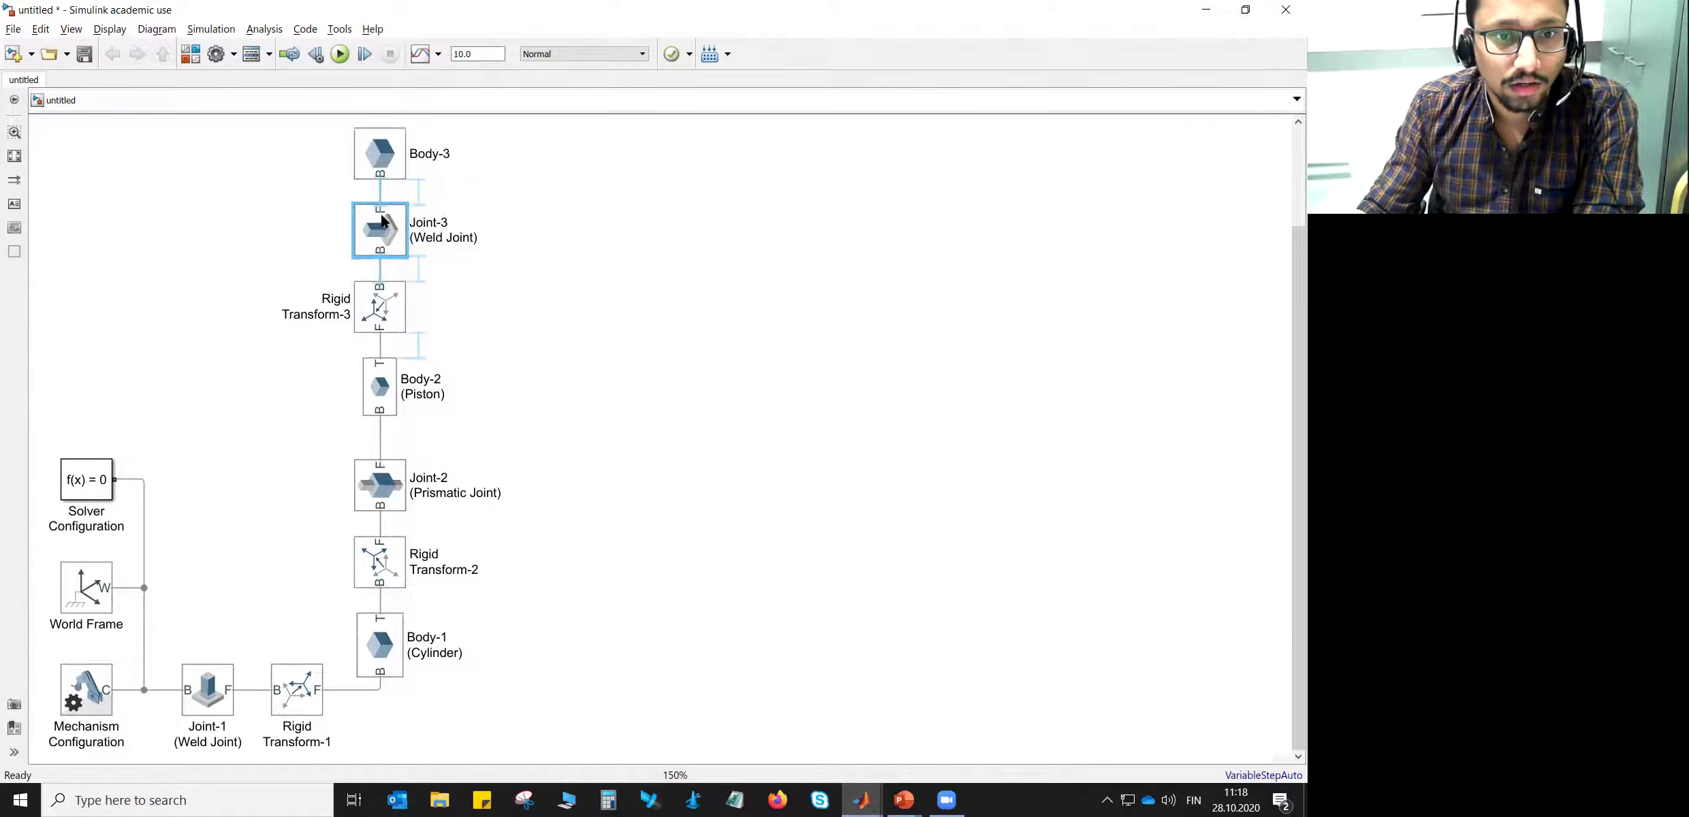
drag(380, 285, 381, 283)
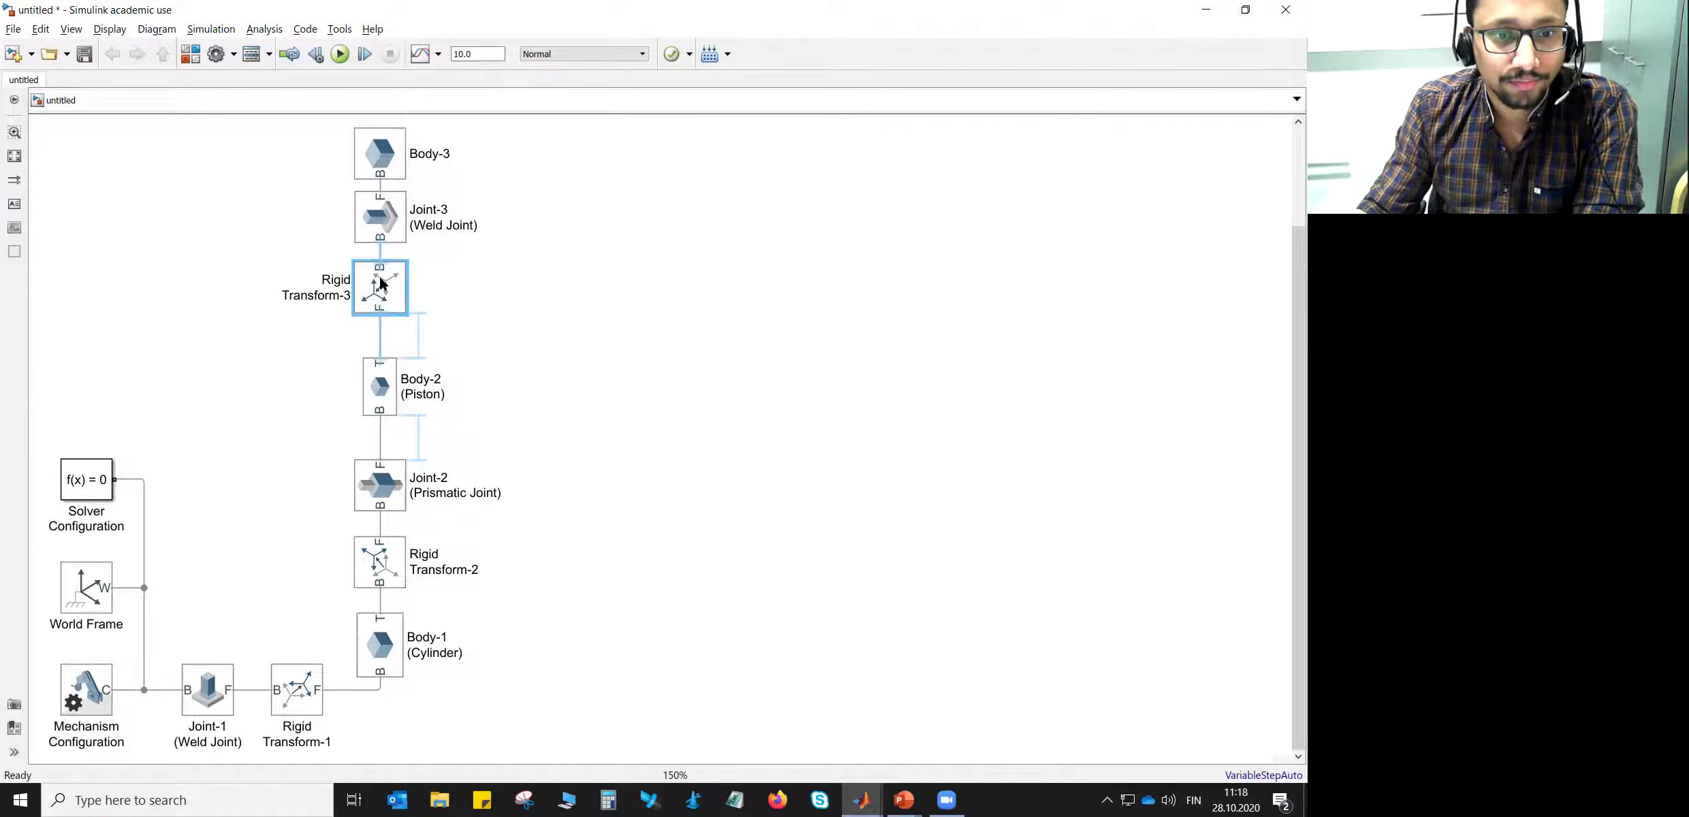
drag(380, 387, 380, 361)
click(630, 340)
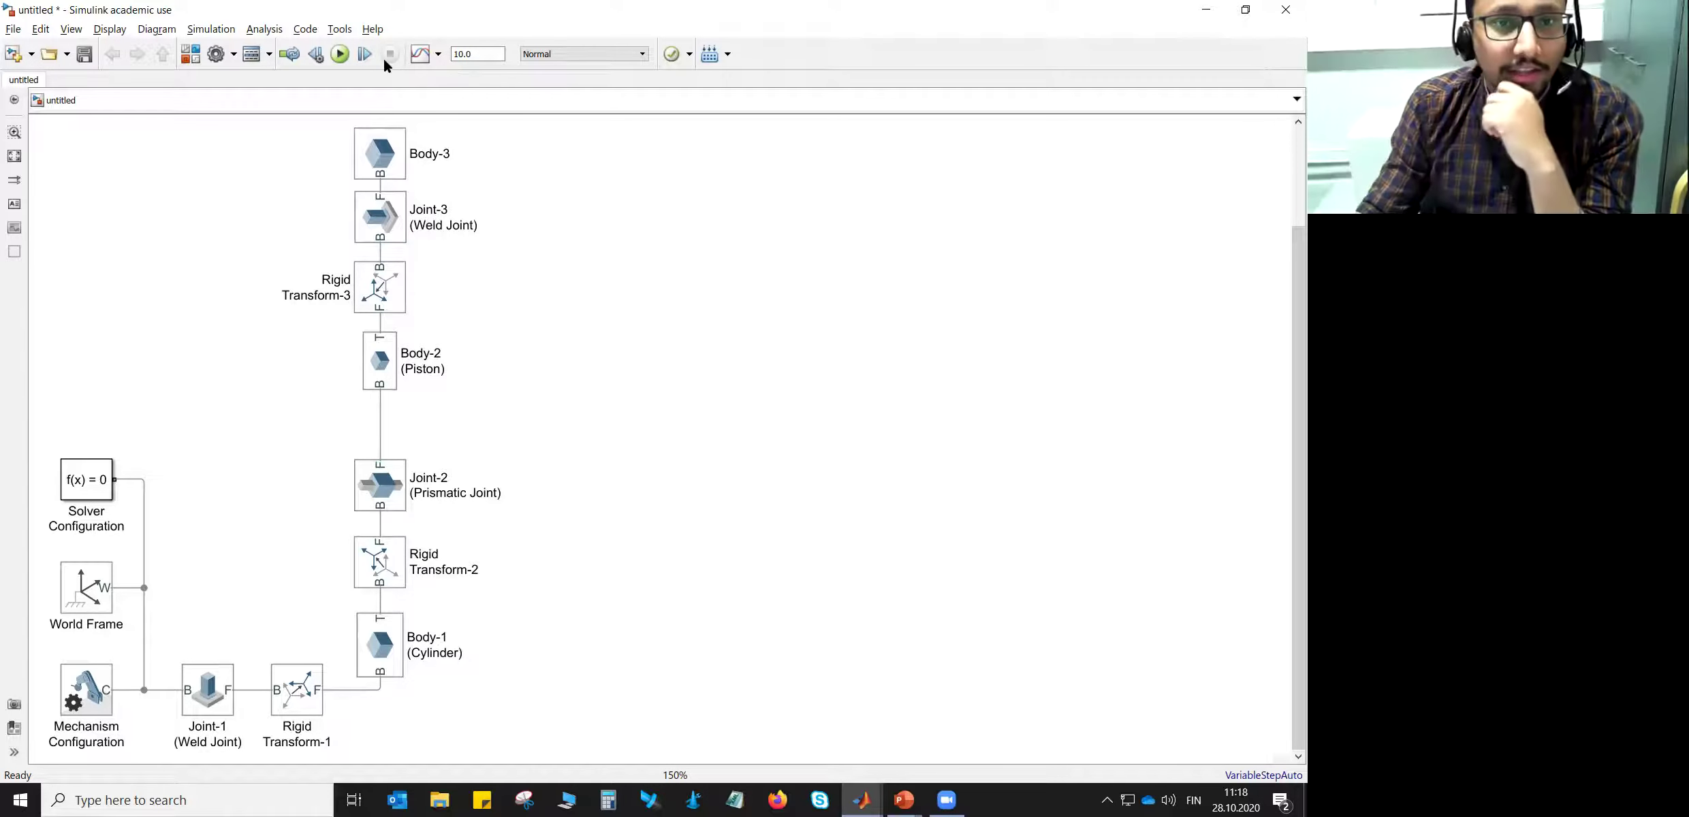
- Run the simulation, pause its animation in Mechanics Explorer and rewind it to the start
click(339, 56)
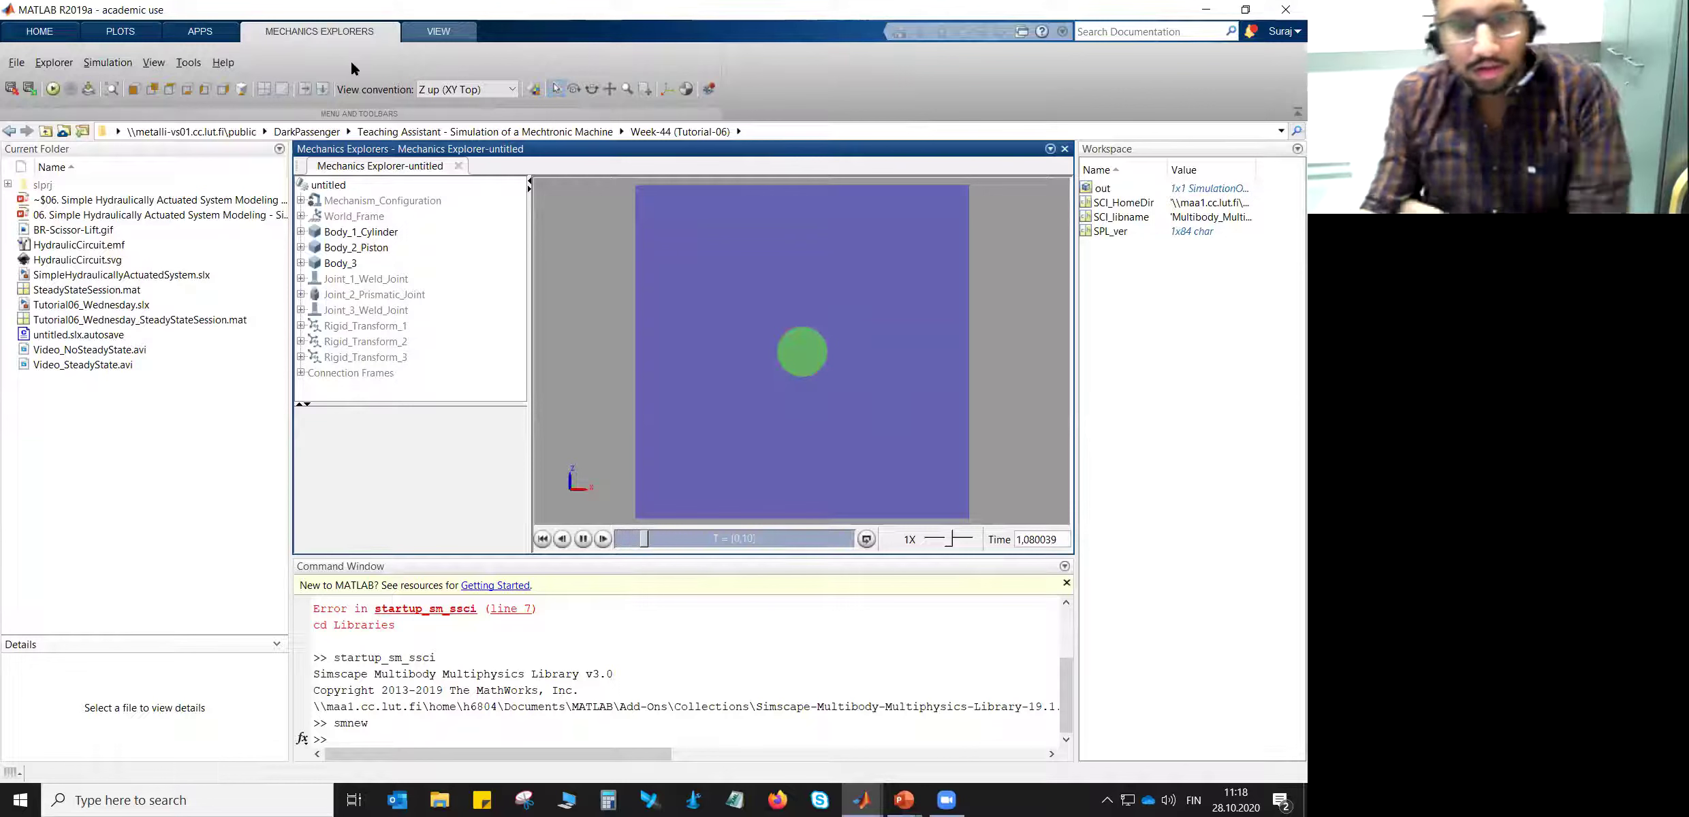
click(511, 89)
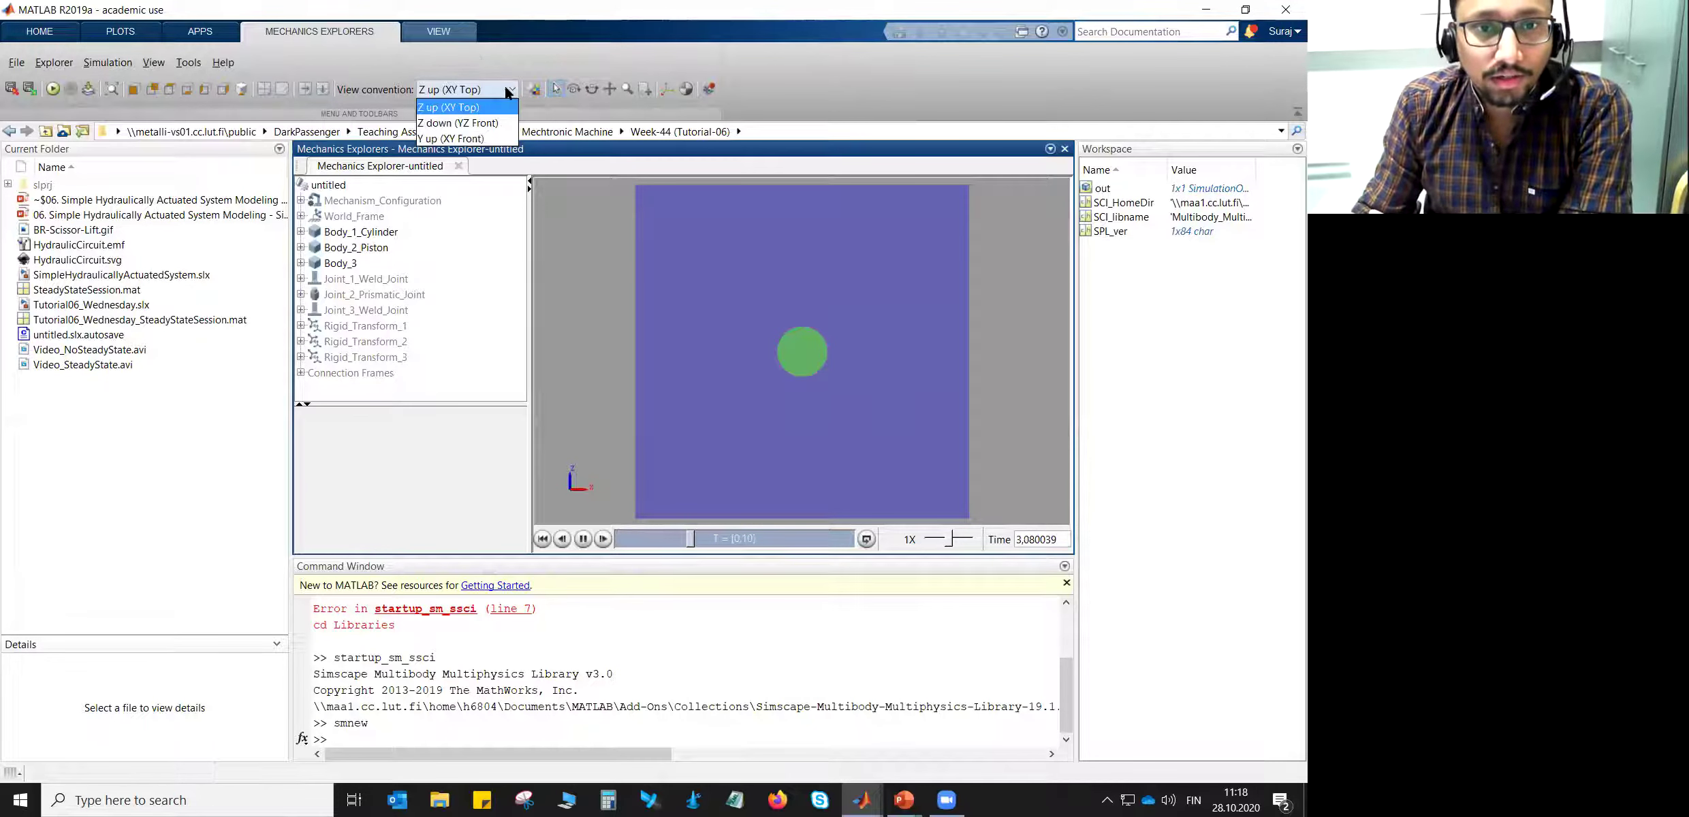
click(583, 539)
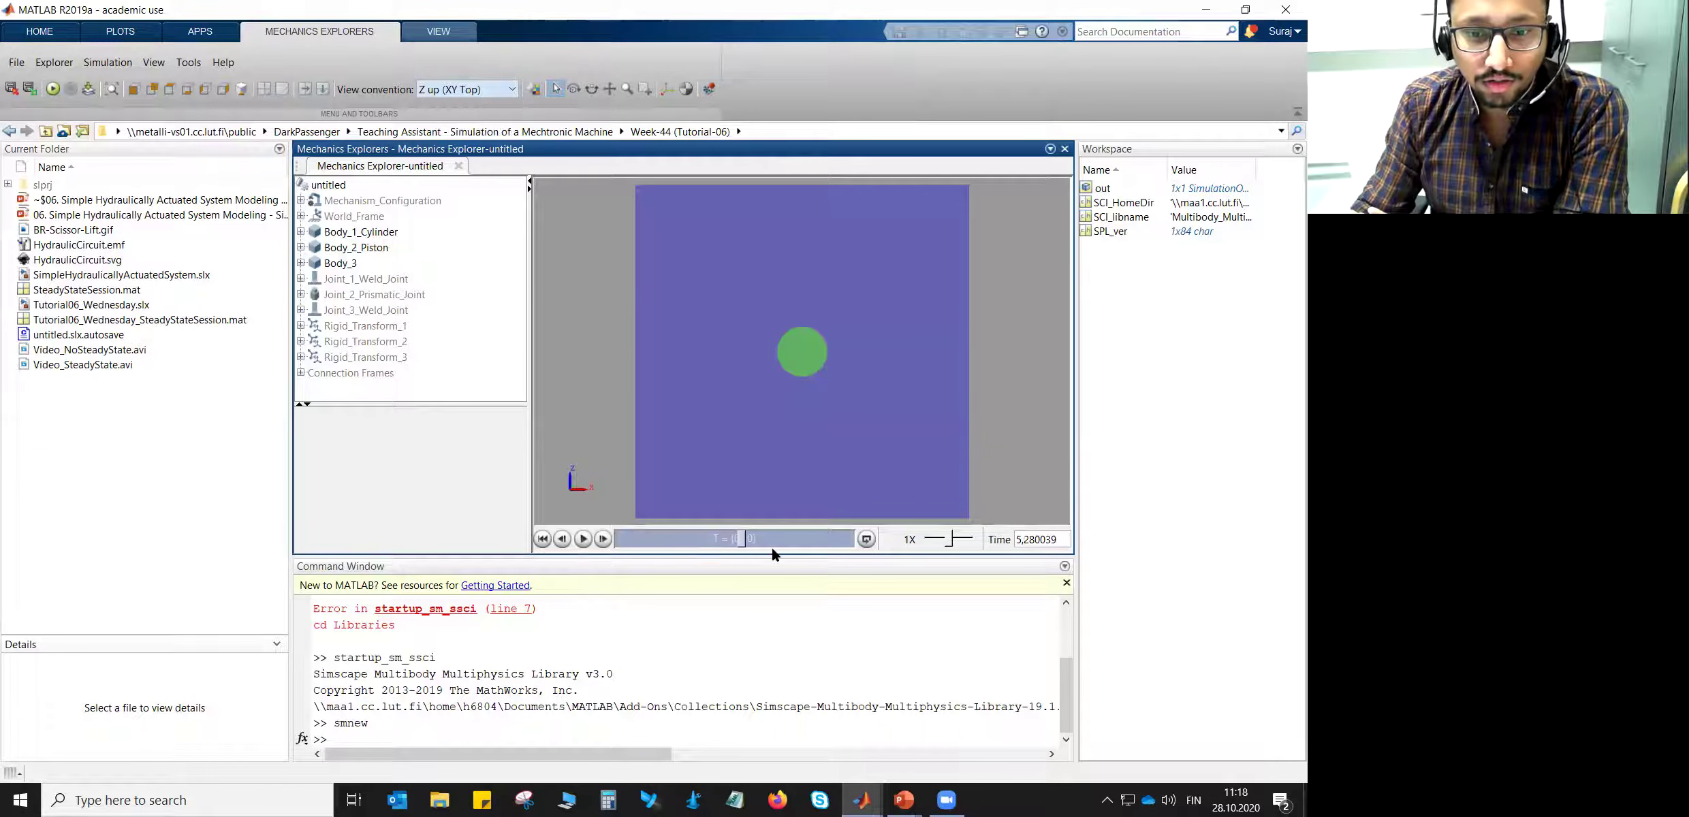
click(542, 538)
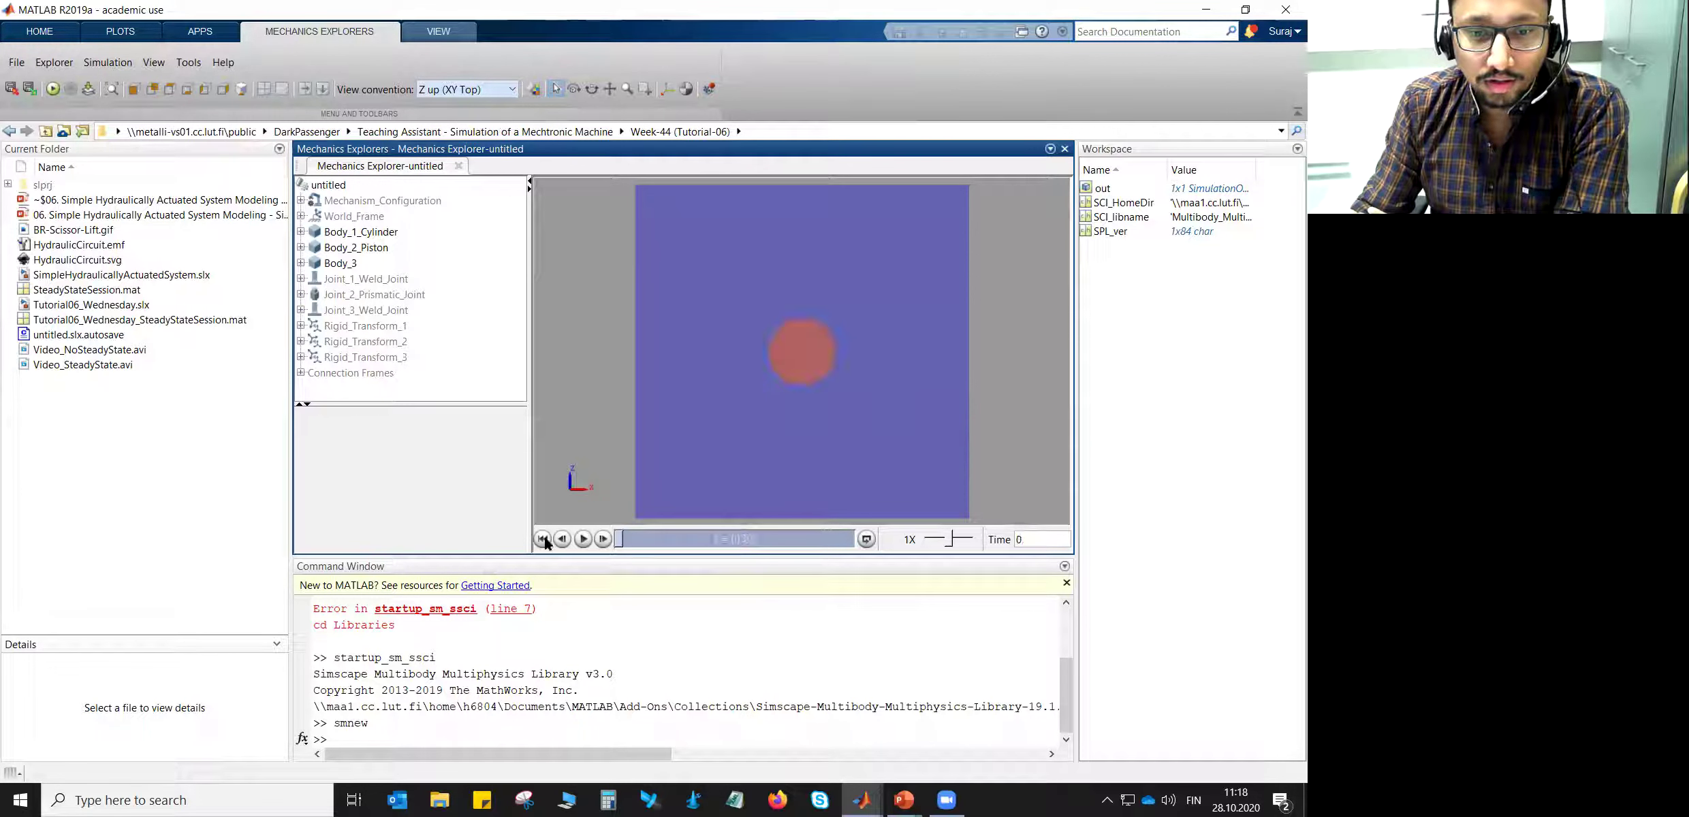
- Set the Mechanics Explorer view convention to Y up (XY Front) and show the mechanism from the front
click(511, 89)
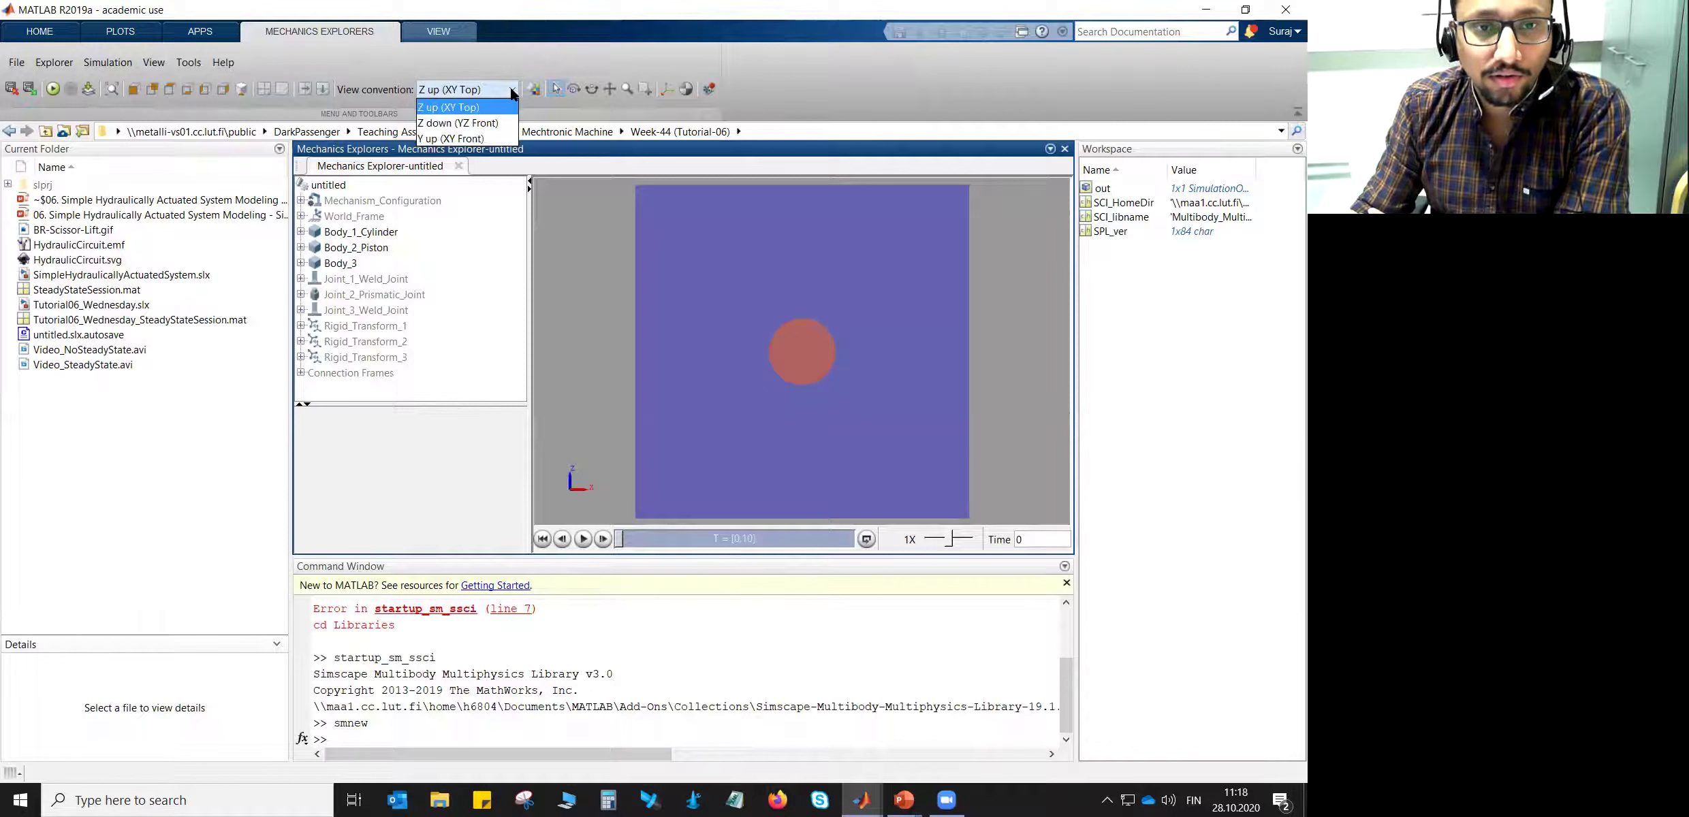
click(488, 138)
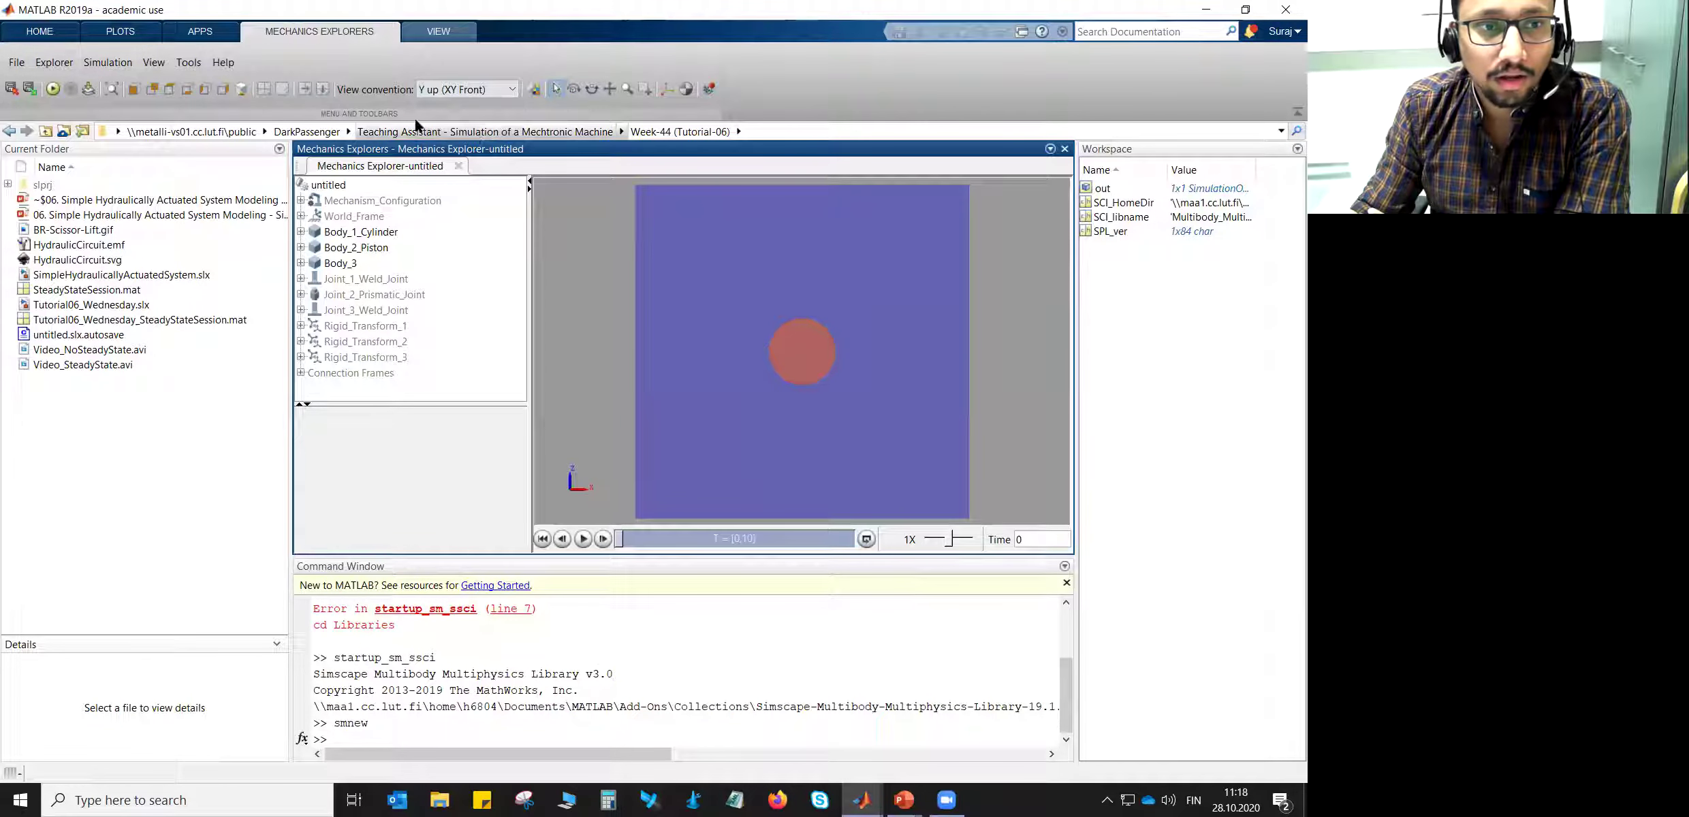
click(133, 90)
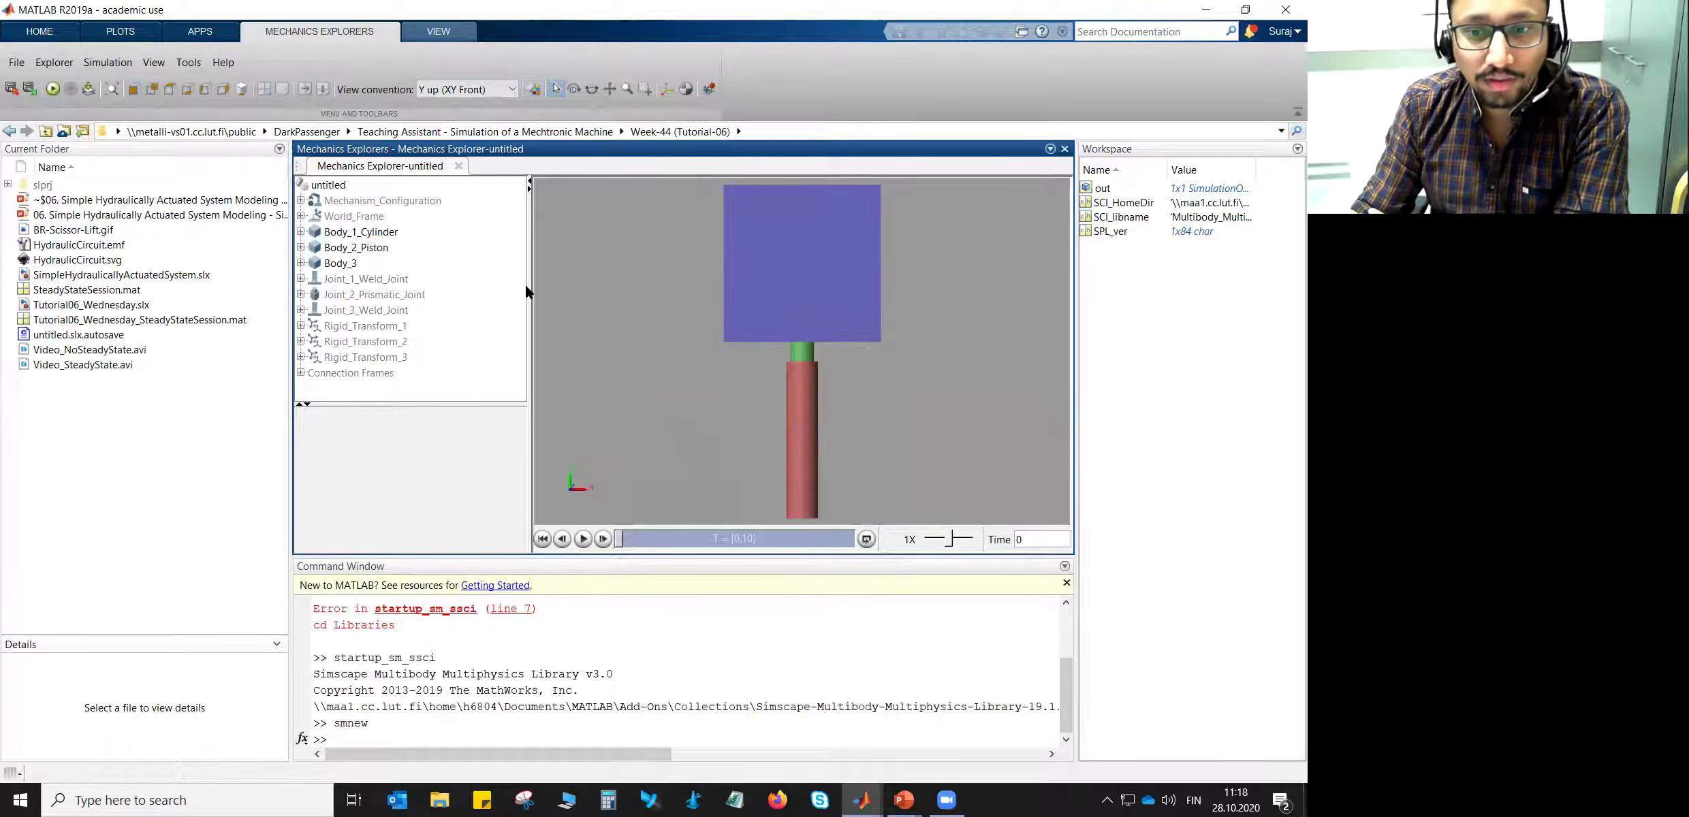
- Show the body frames and centres of mass in the Mechanics Explorer view of the mechanism
click(661, 86)
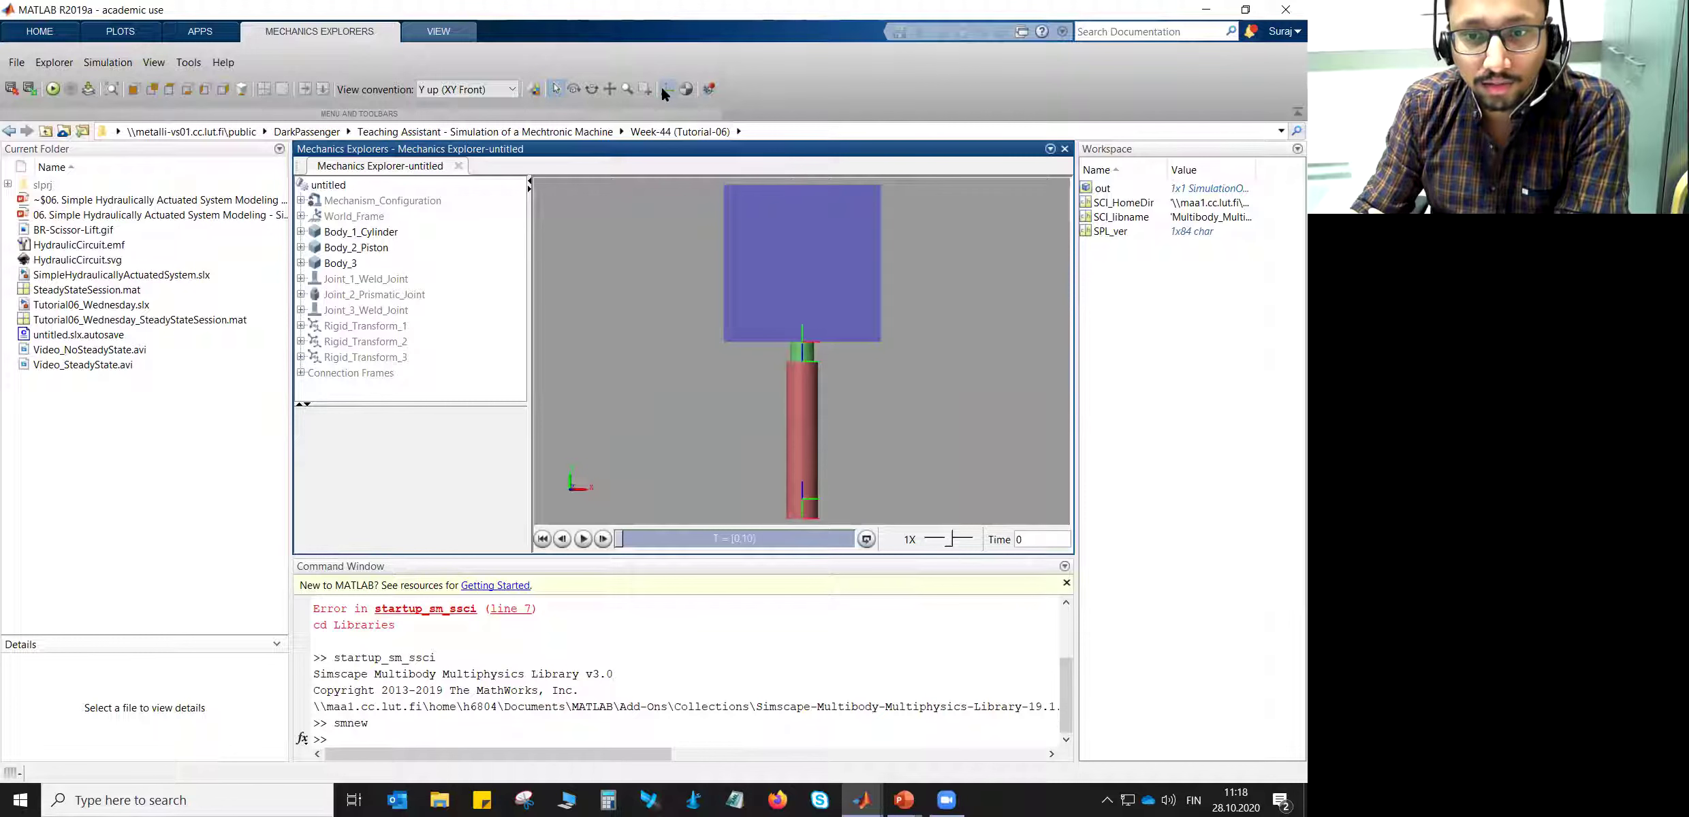
click(685, 91)
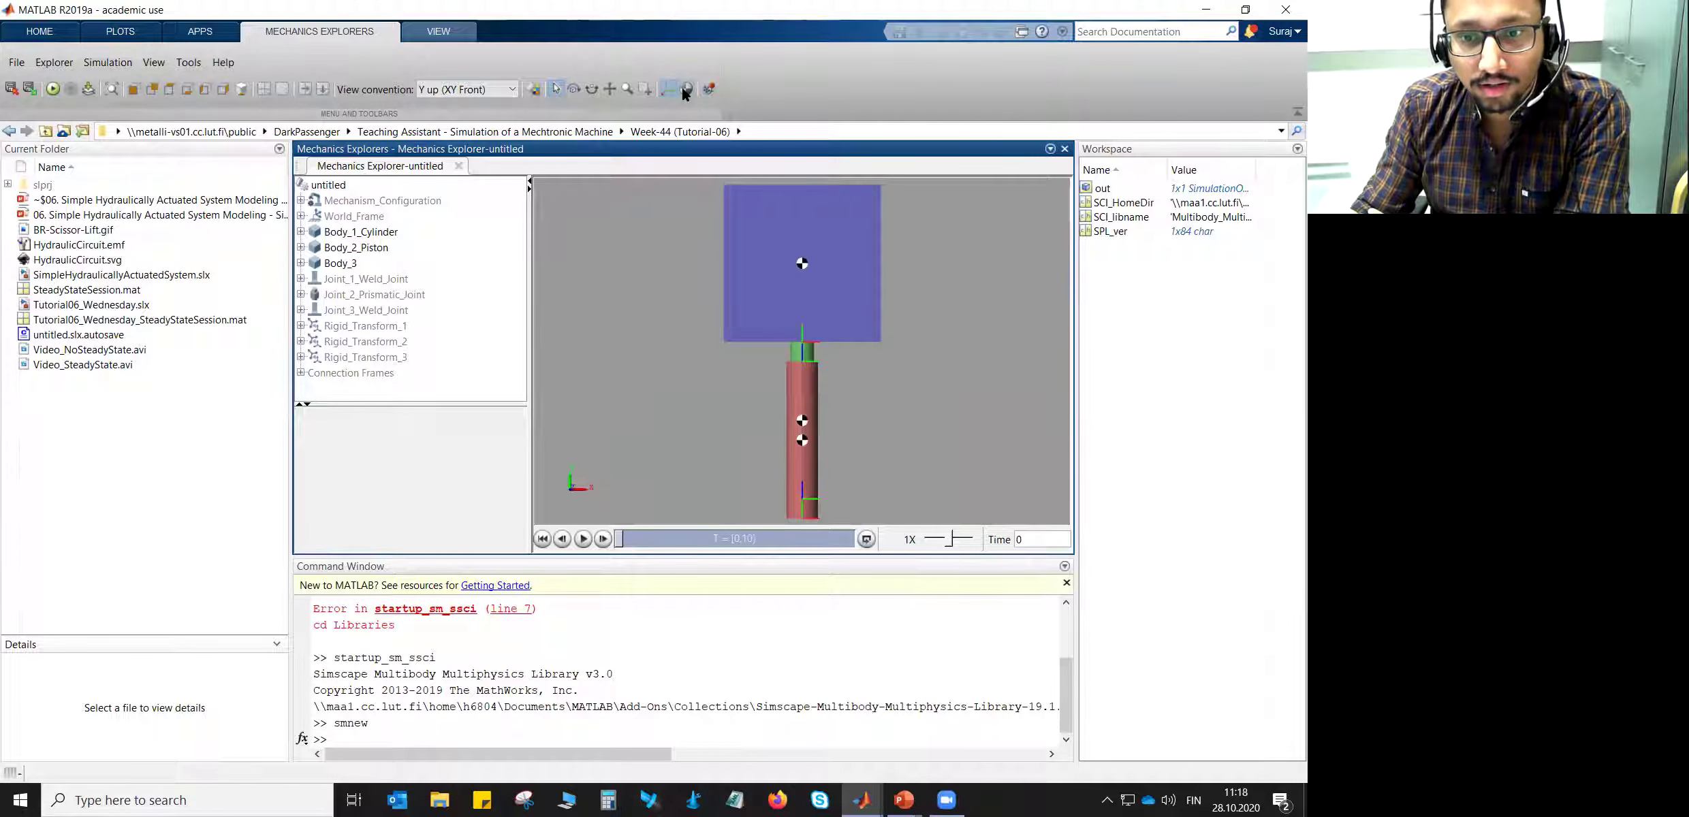
click(610, 89)
scroll(691, 284, down, 2)
drag(737, 371, 754, 403)
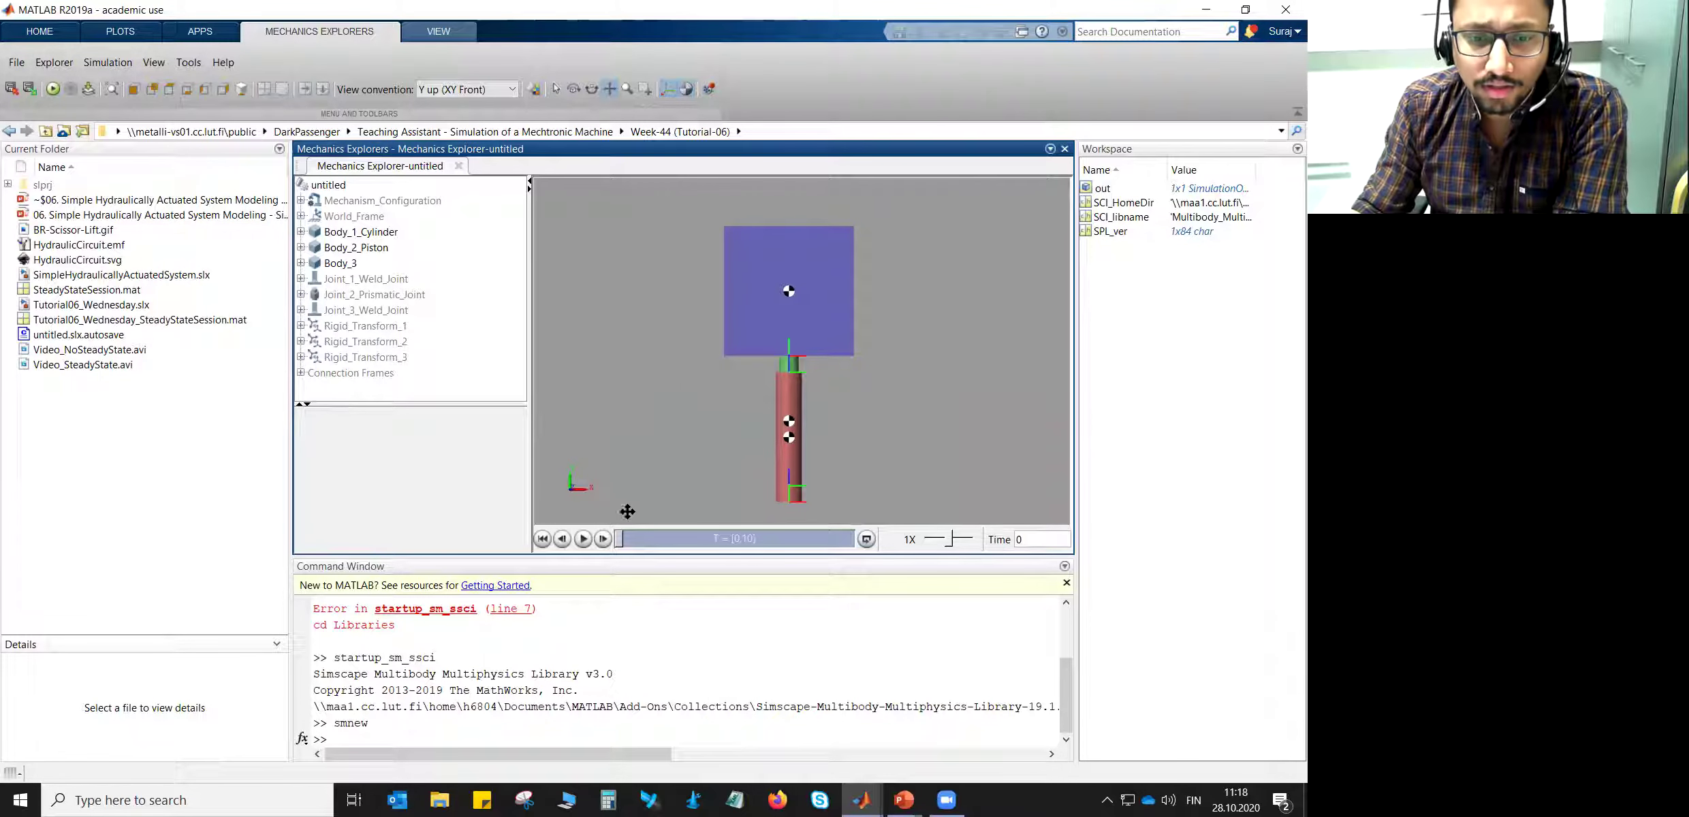
- Replay the mechanism animation from time 0 to examine the piston and cube motion, pause it and return to the Simulink model
click(583, 539)
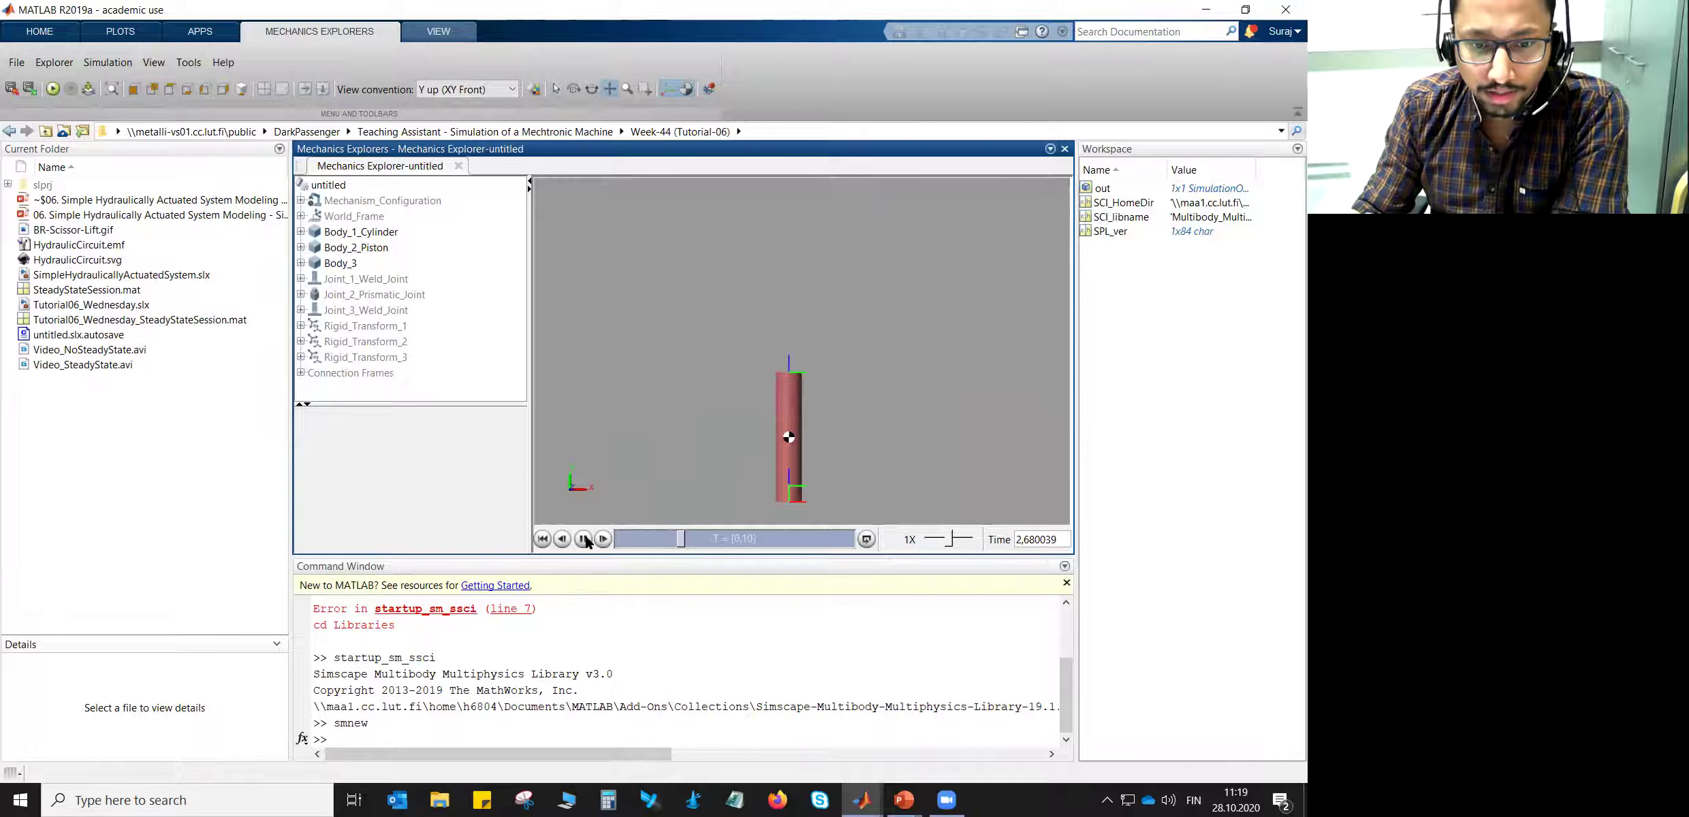
drag(682, 538, 608, 539)
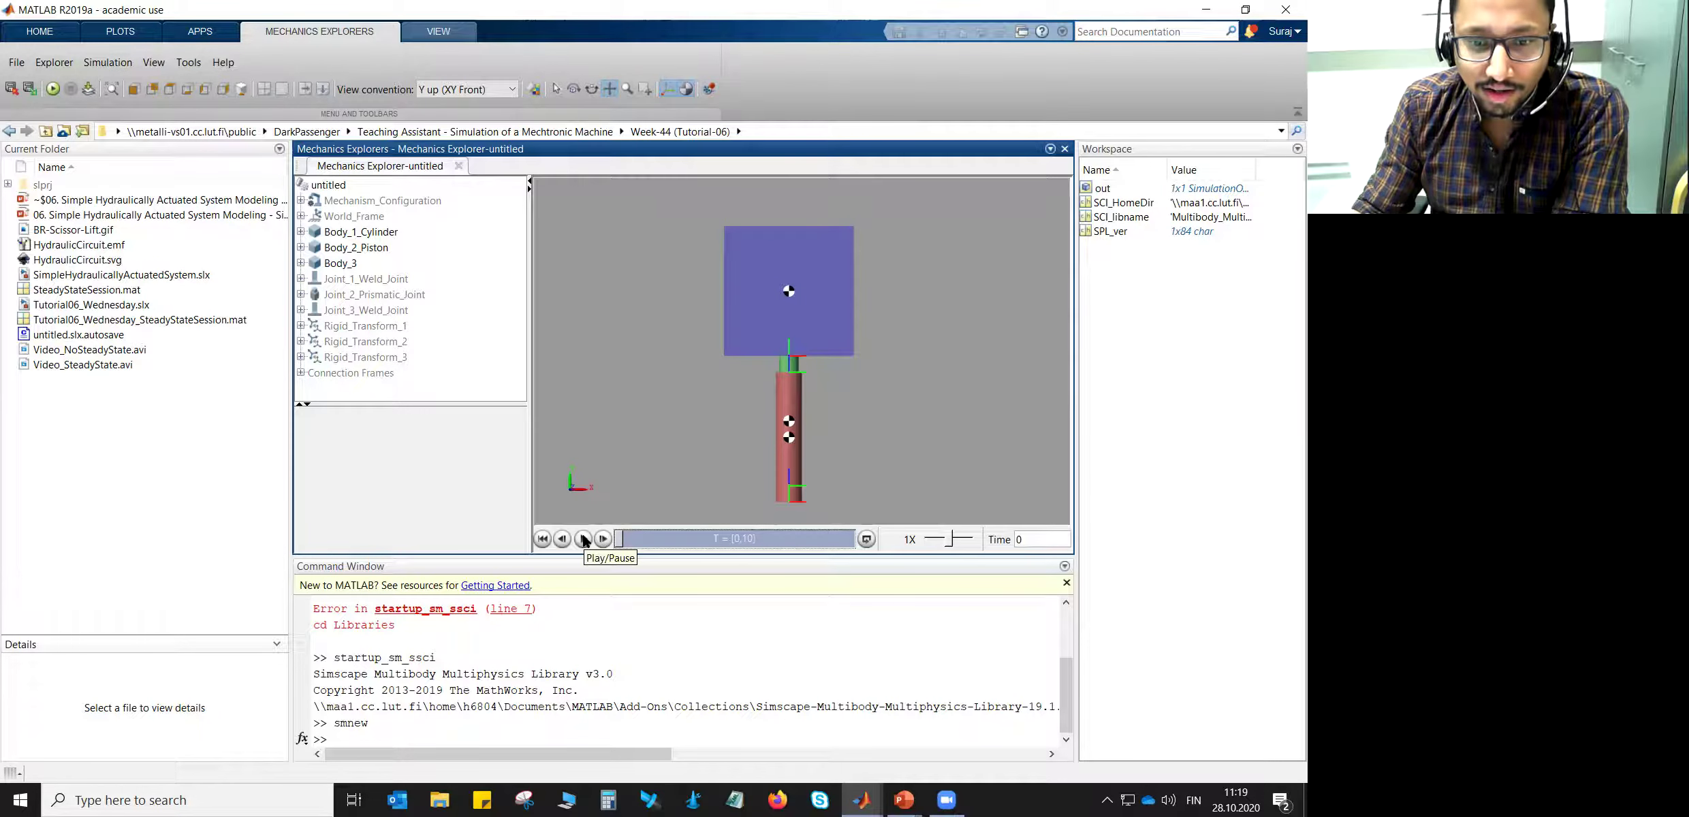
click(583, 539)
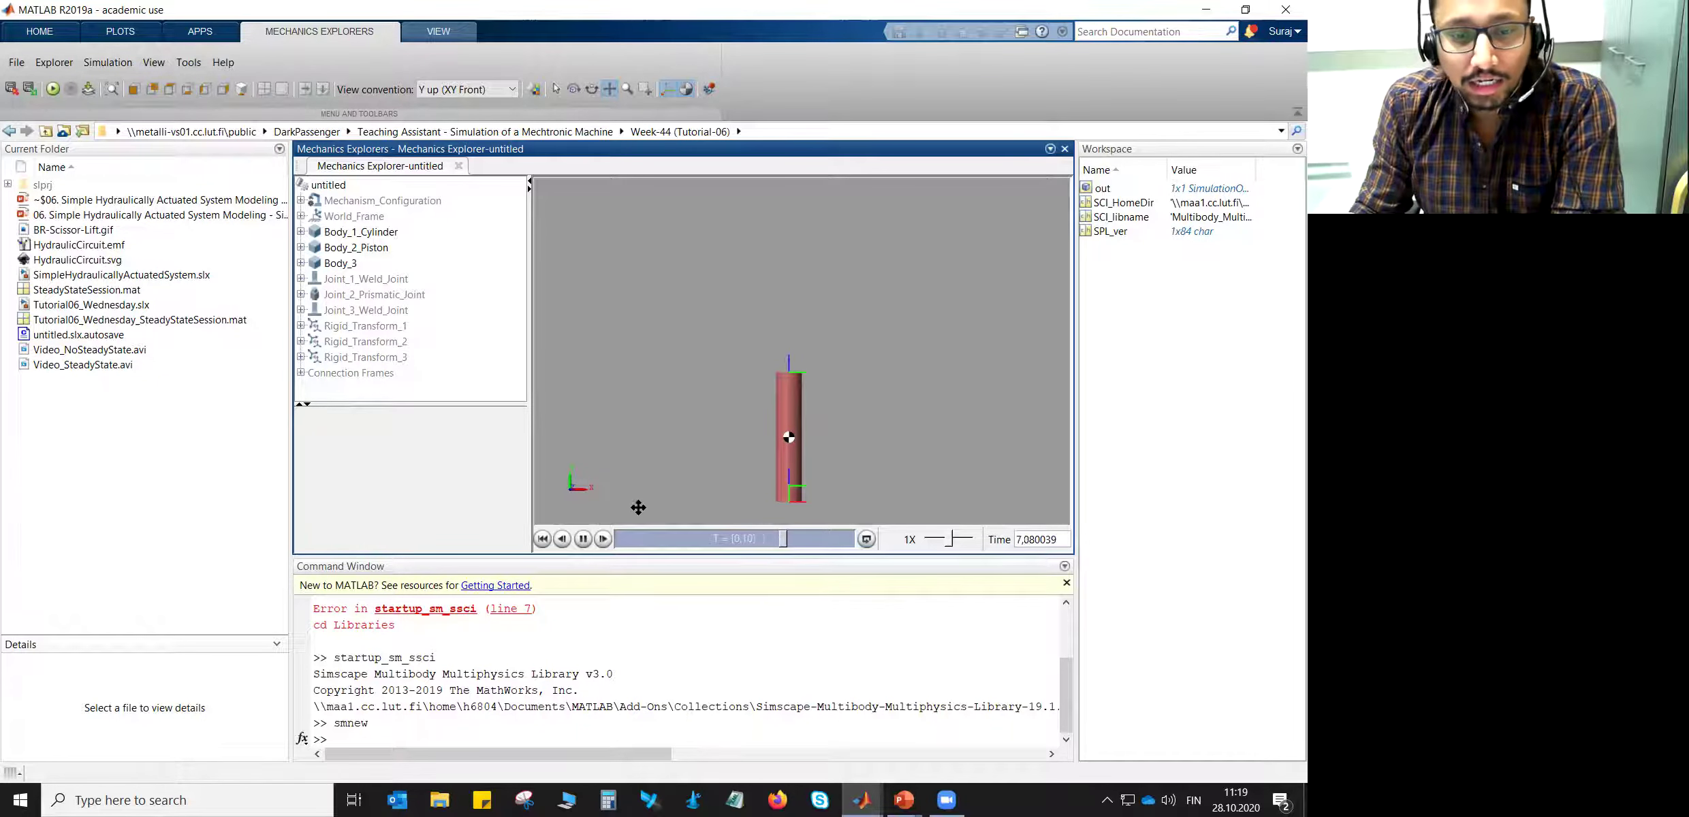
click(583, 538)
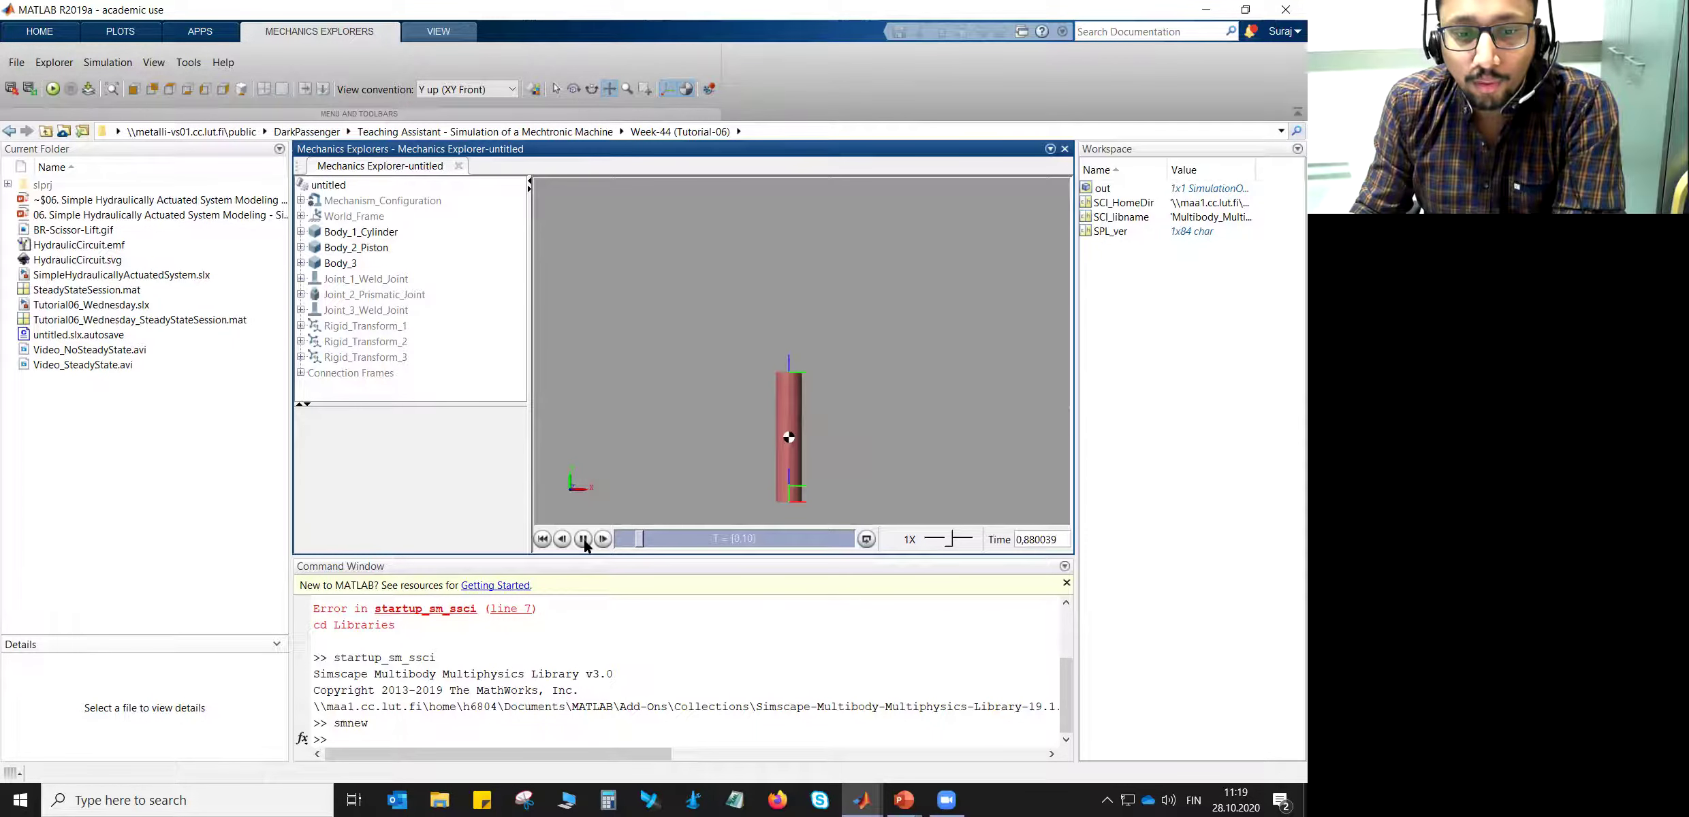
click(1204, 10)
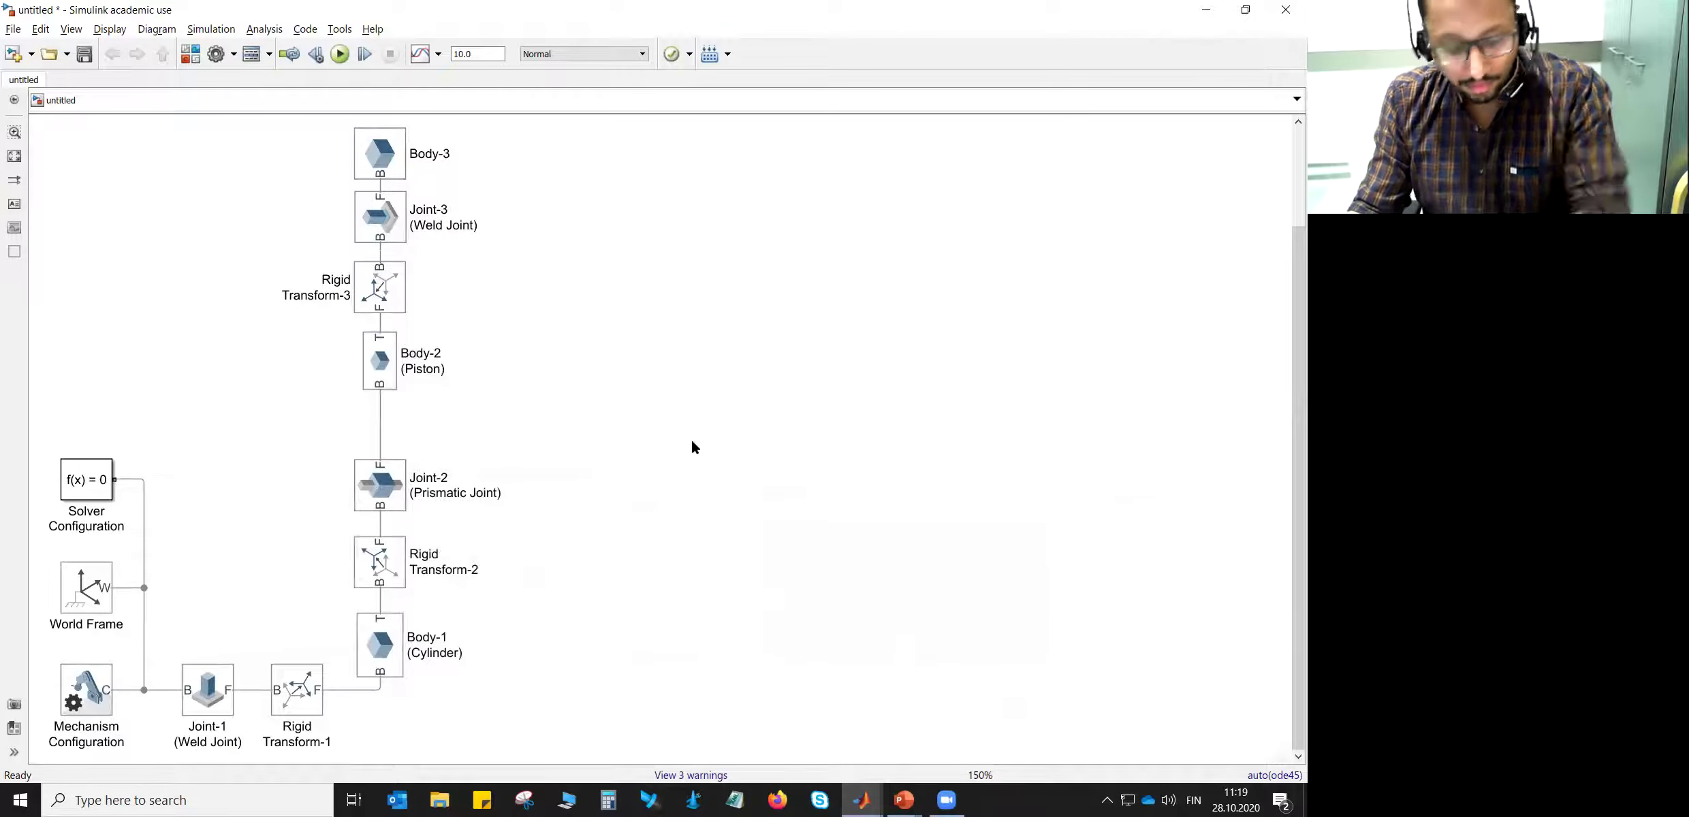
- Switch to the PowerPoint slide show and read the Hydraulic System: Basic Components slide for the required blocks and parameters
key(alt+Tab)
key(alt+Tab)
key(Right)
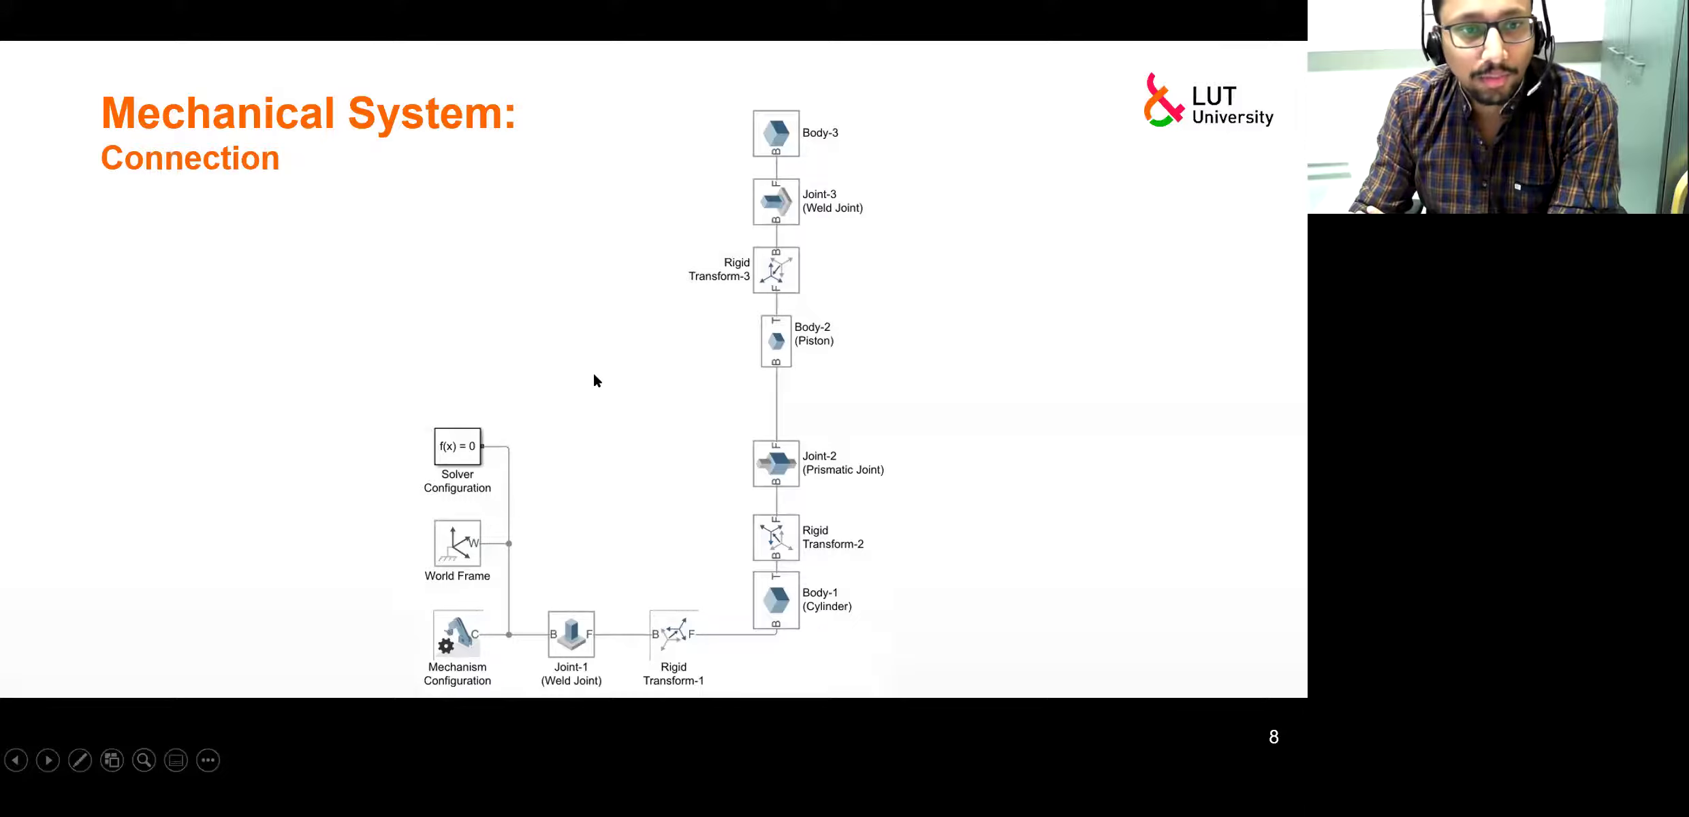
key(Right)
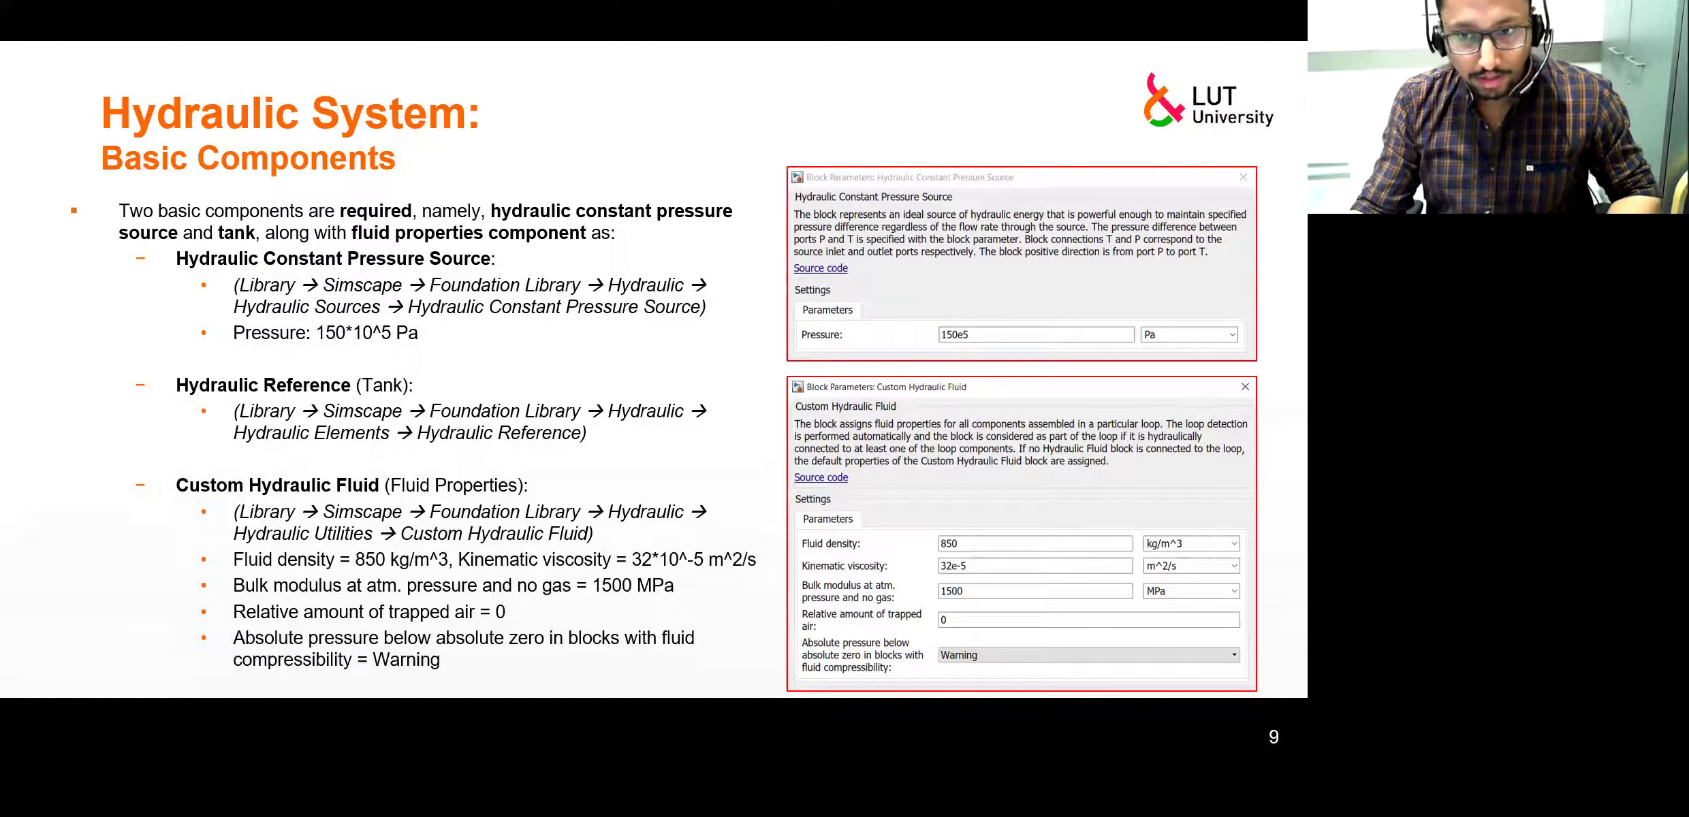
- Return to Simulink and add a Hydraulic Constant Pressure Source from the Simscape Hydraulic Sources library beside the mechanical chain
key(alt+Tab)
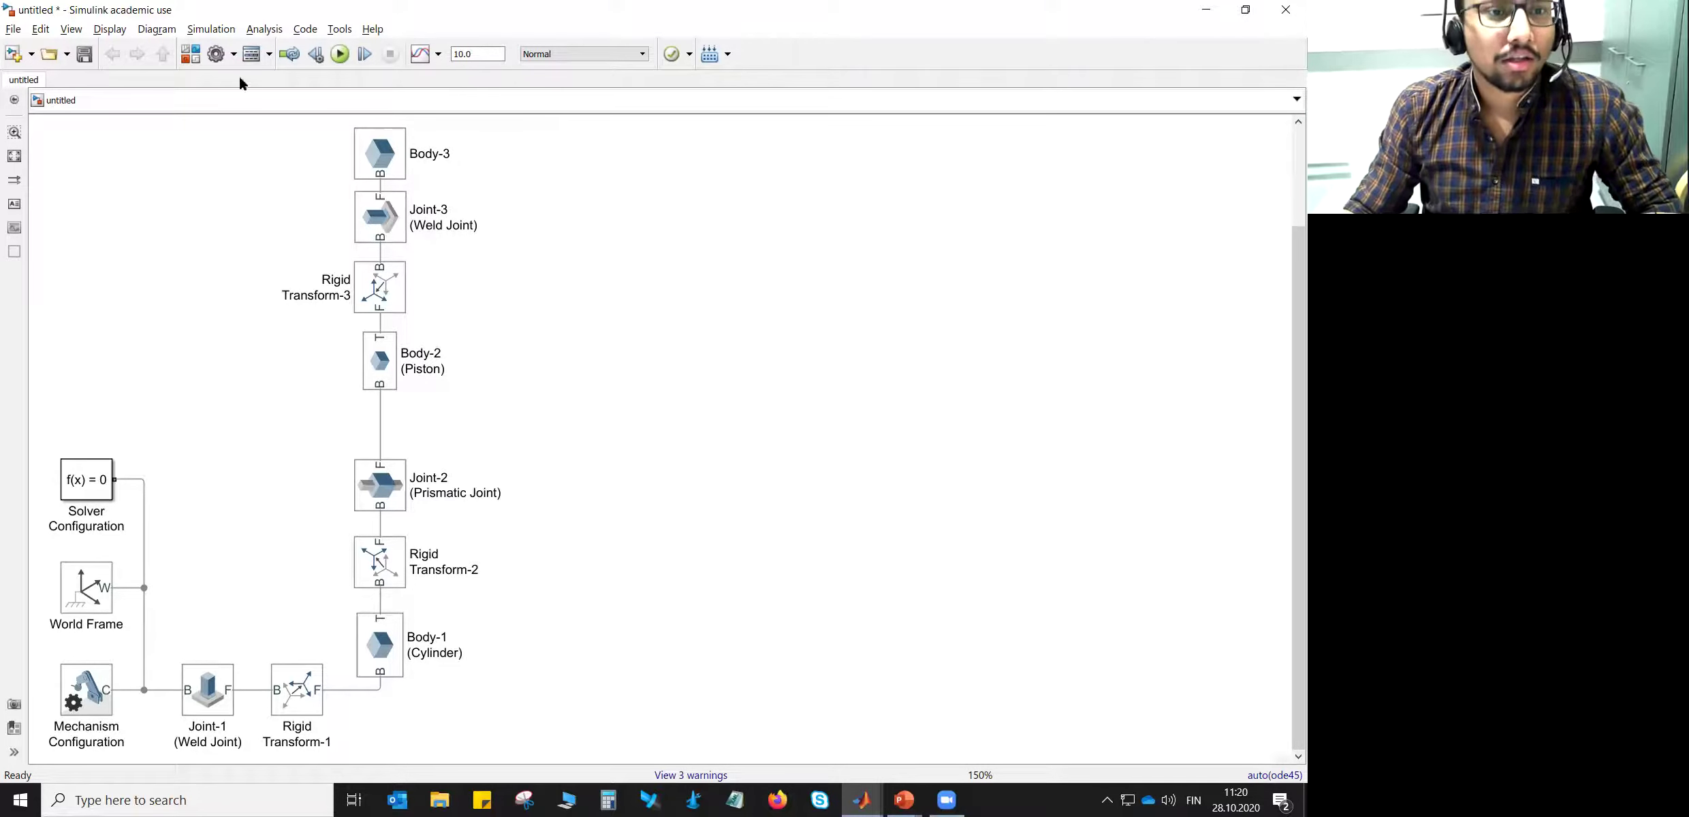
click(185, 56)
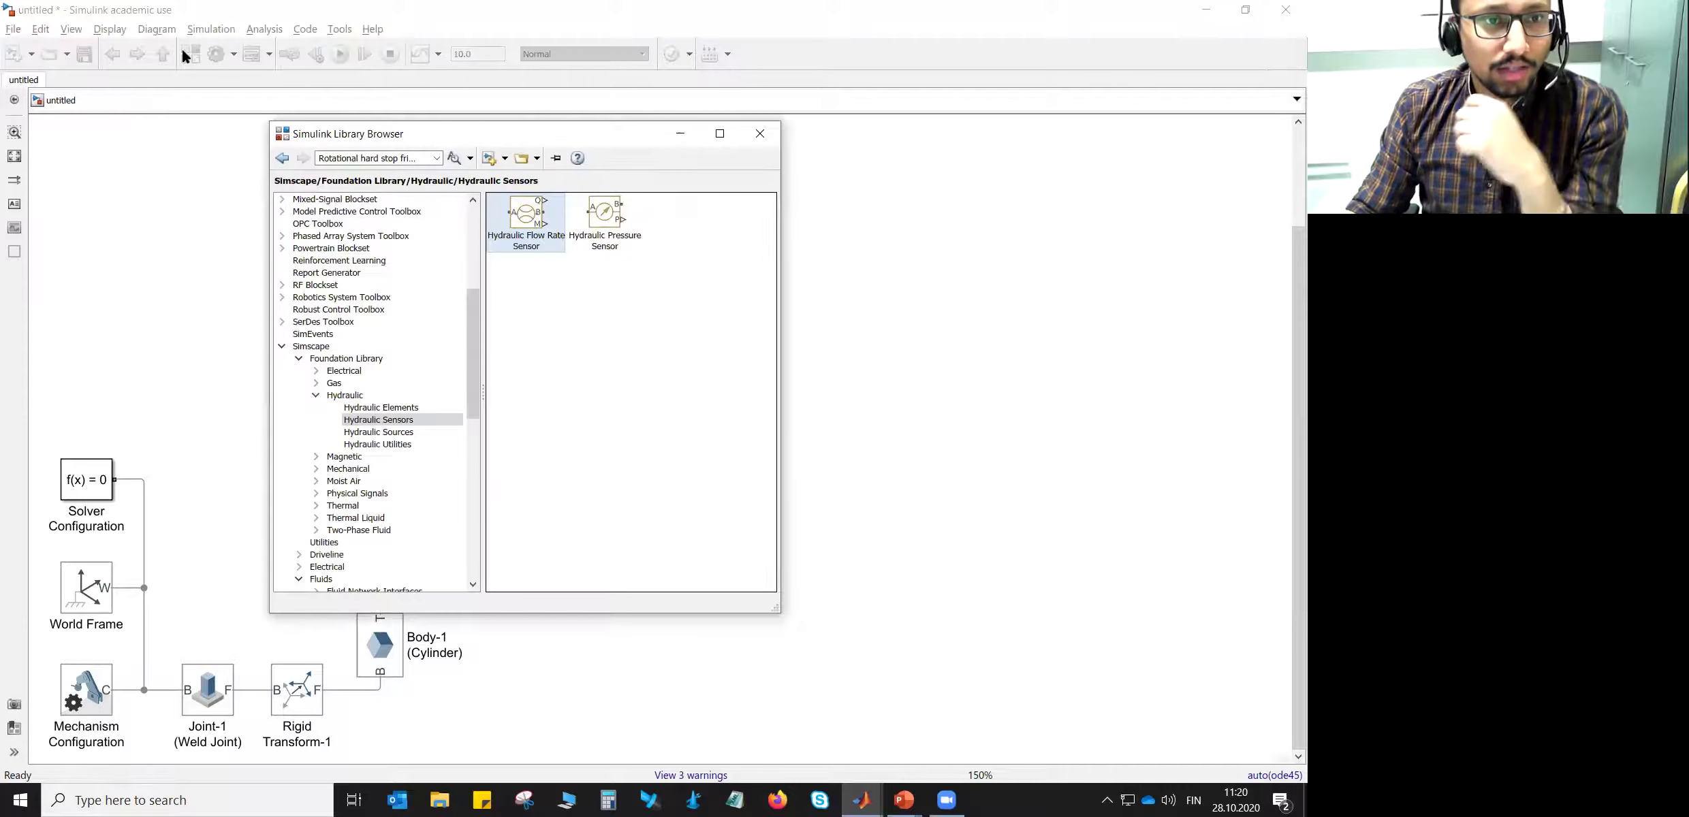
mouse_move(468, 324)
mouse_down()
mouse_move(473, 286)
mouse_move(479, 381)
mouse_move(479, 341)
mouse_up()
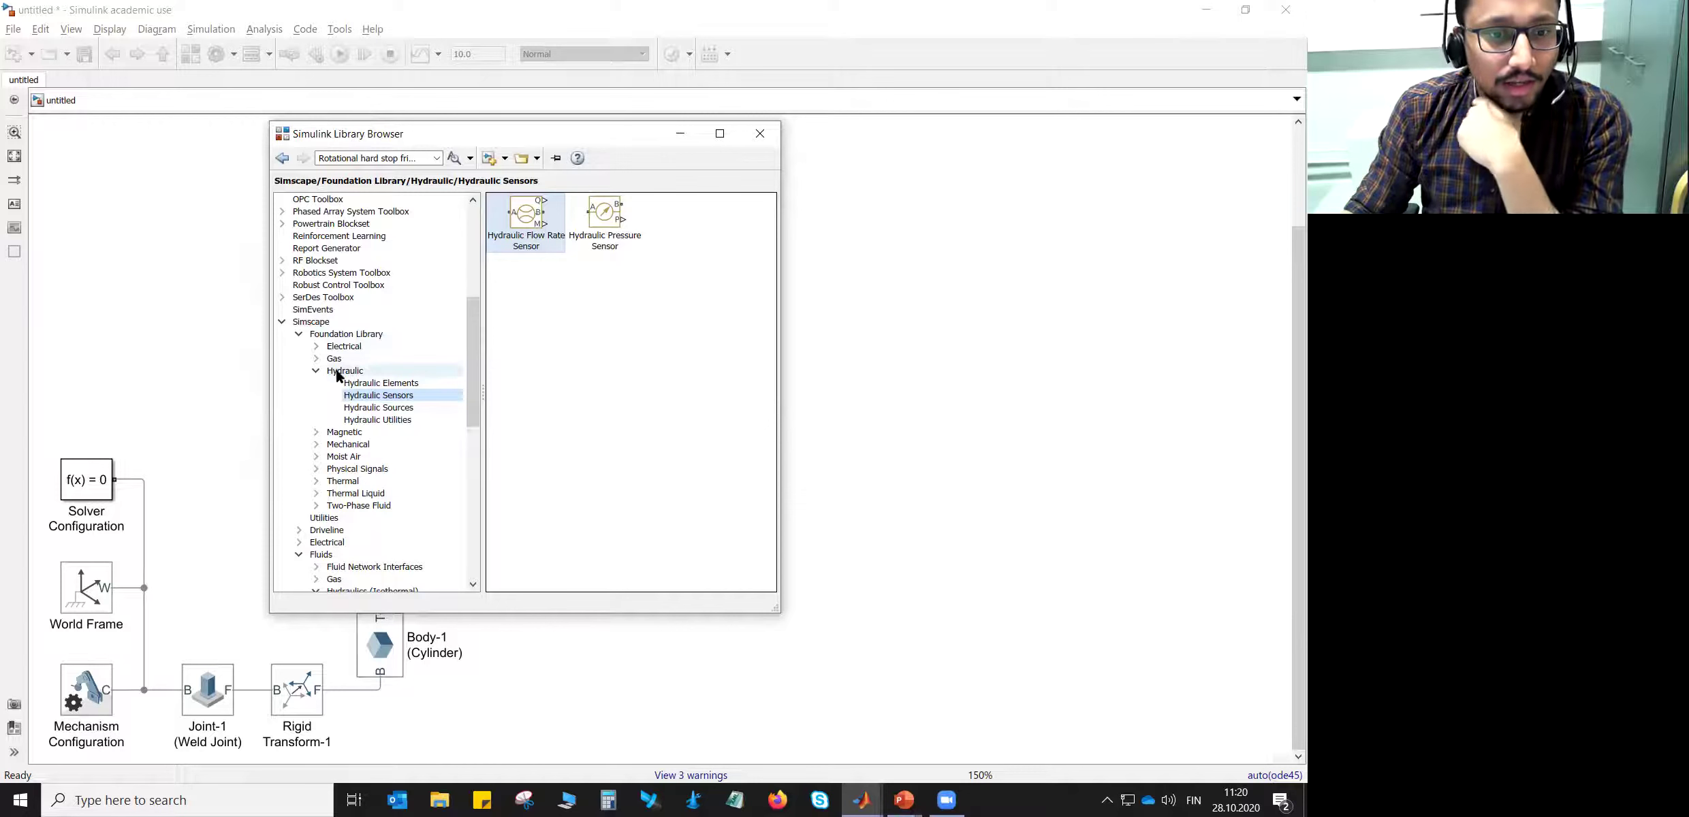
click(378, 409)
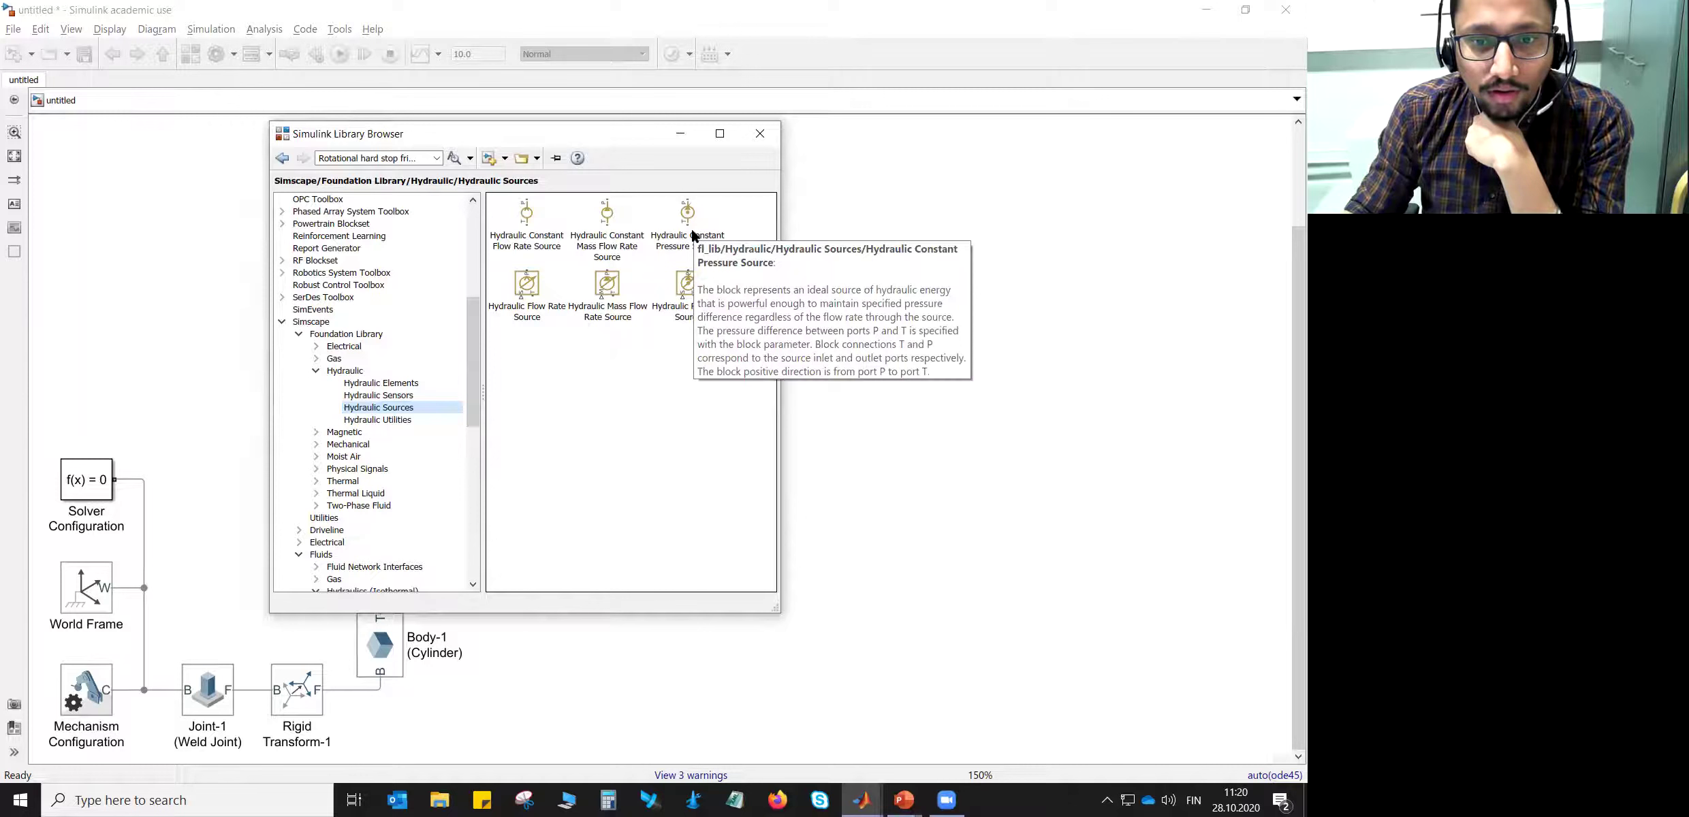
mouse_move(692, 233)
mouse_down()
mouse_move(945, 284)
mouse_move(1115, 566)
mouse_up()
- Add a Hydraulic Reference block from the Simscape Hydraulic Elements library, left of the Hydraulic Constant Pressure Source
click(190, 54)
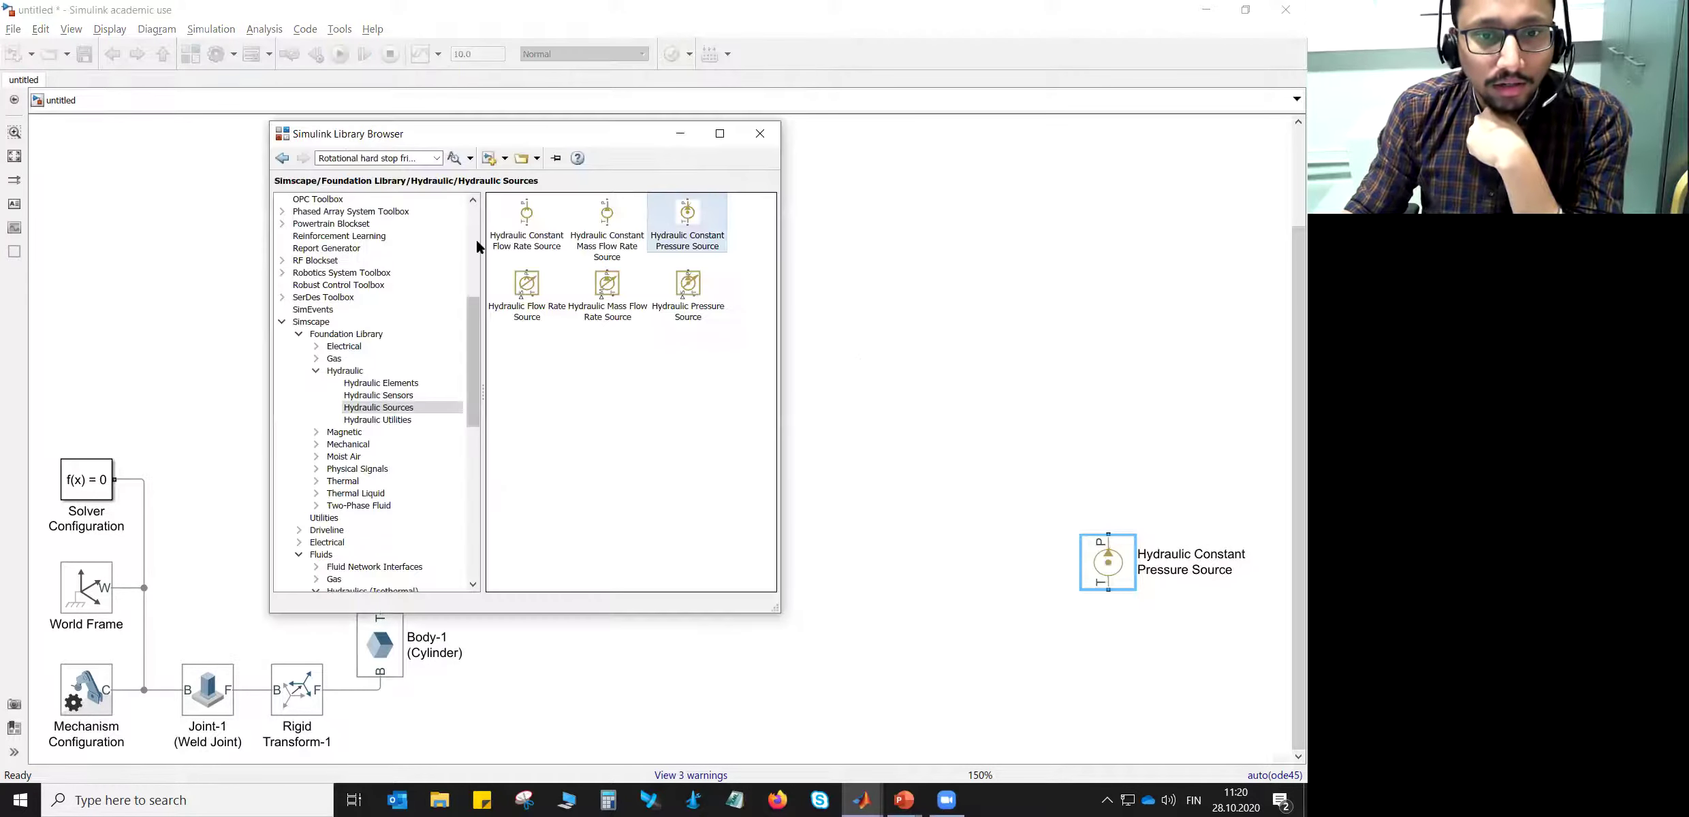
click(378, 385)
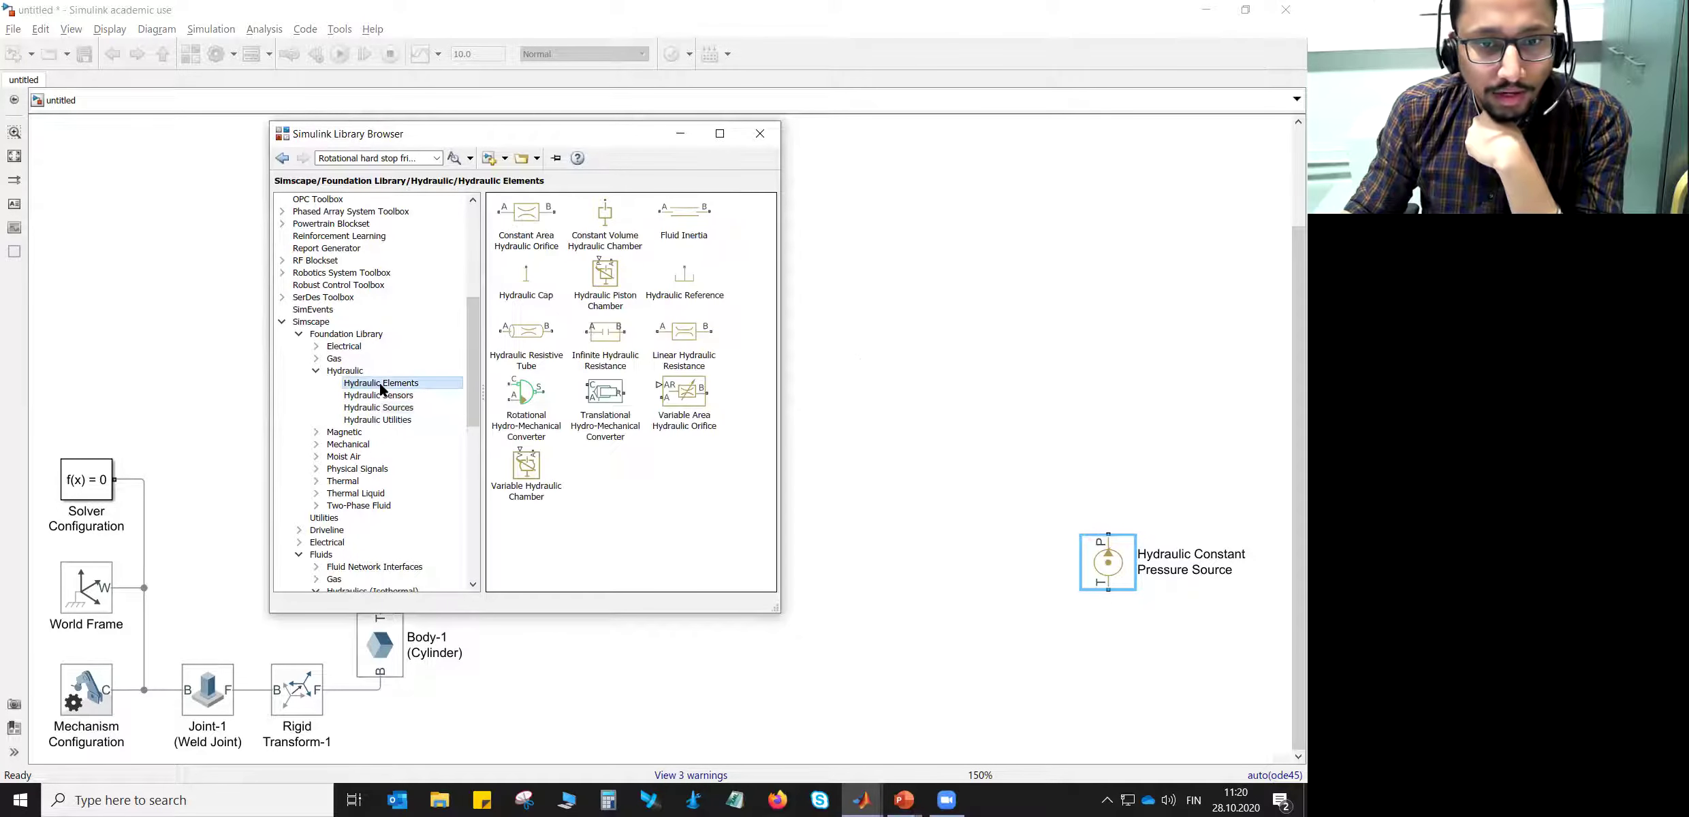
click(672, 281)
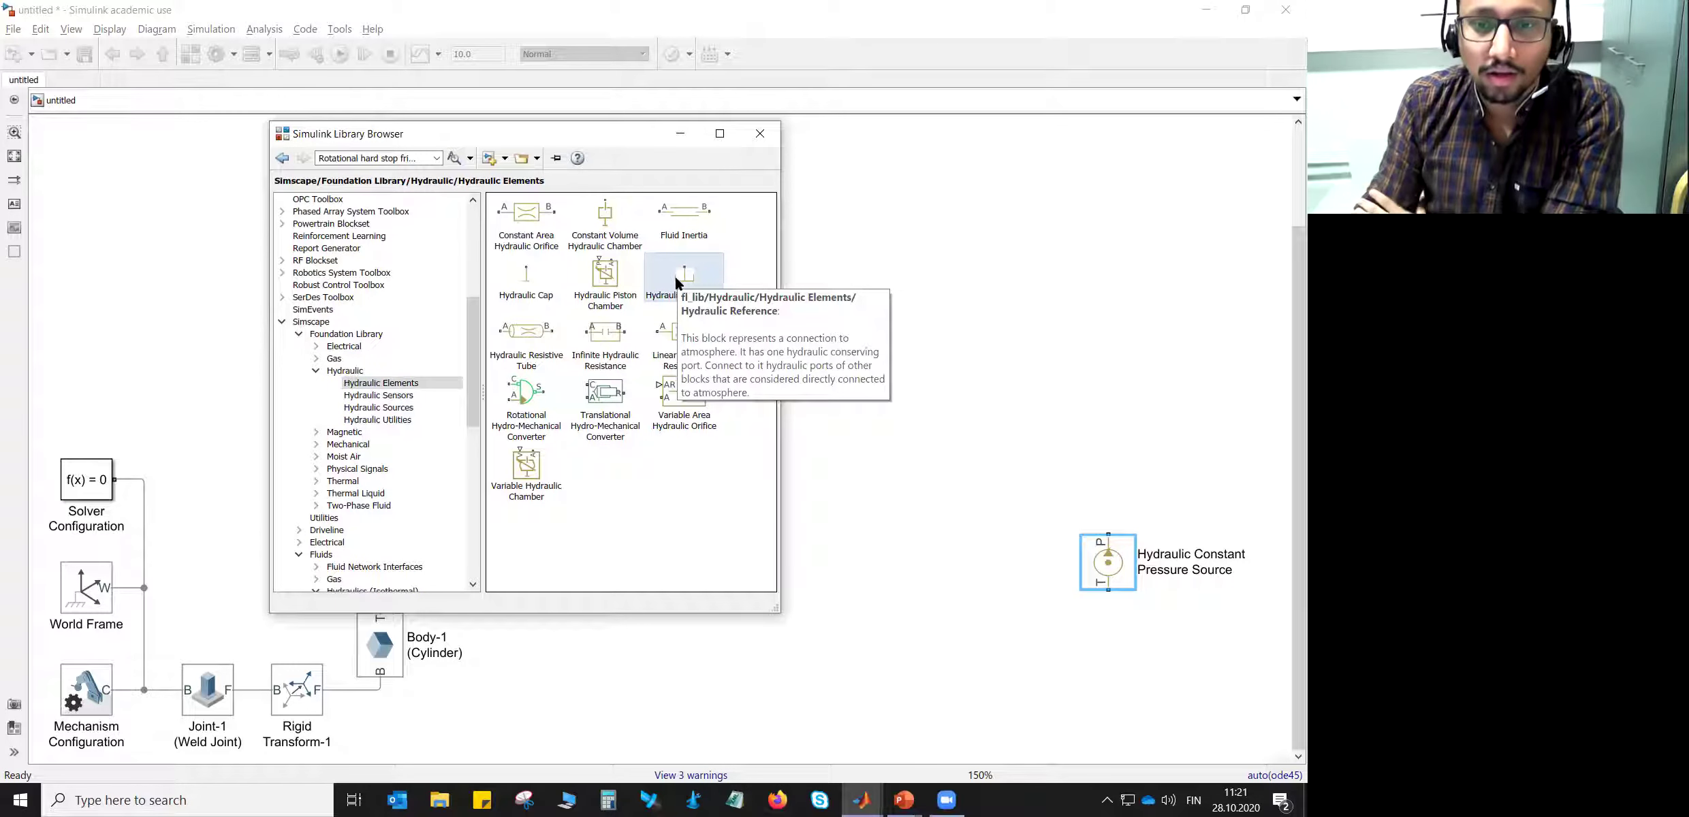
drag(677, 281, 918, 565)
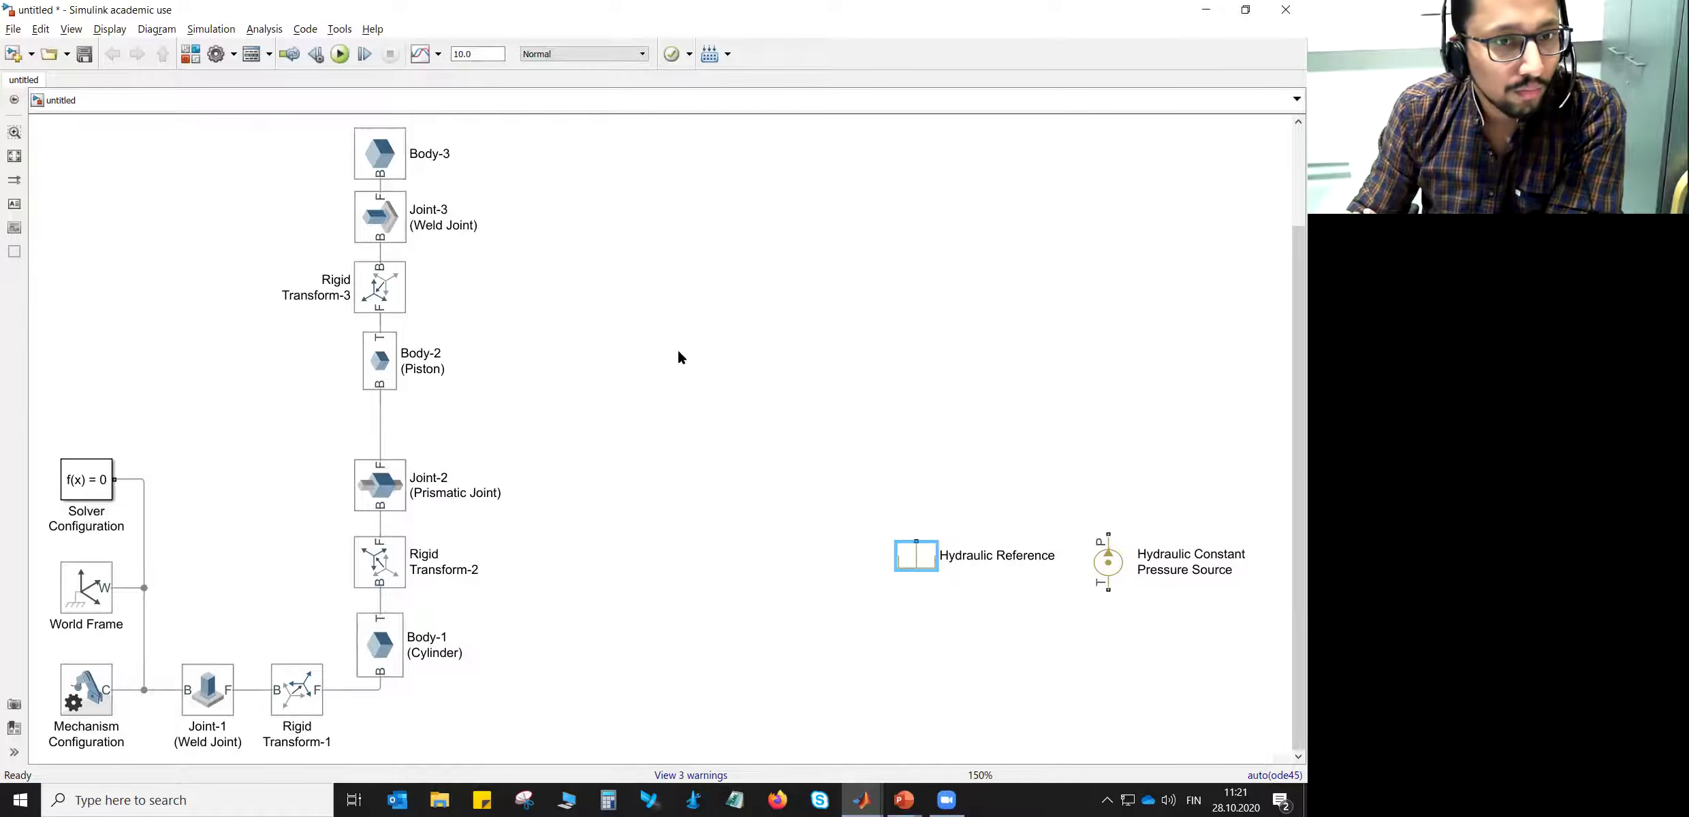
- Add a Custom Hydraulic Fluid block from the Simscape Hydraulic Utilities library above the Hydraulic Reference and pressure source
click(190, 54)
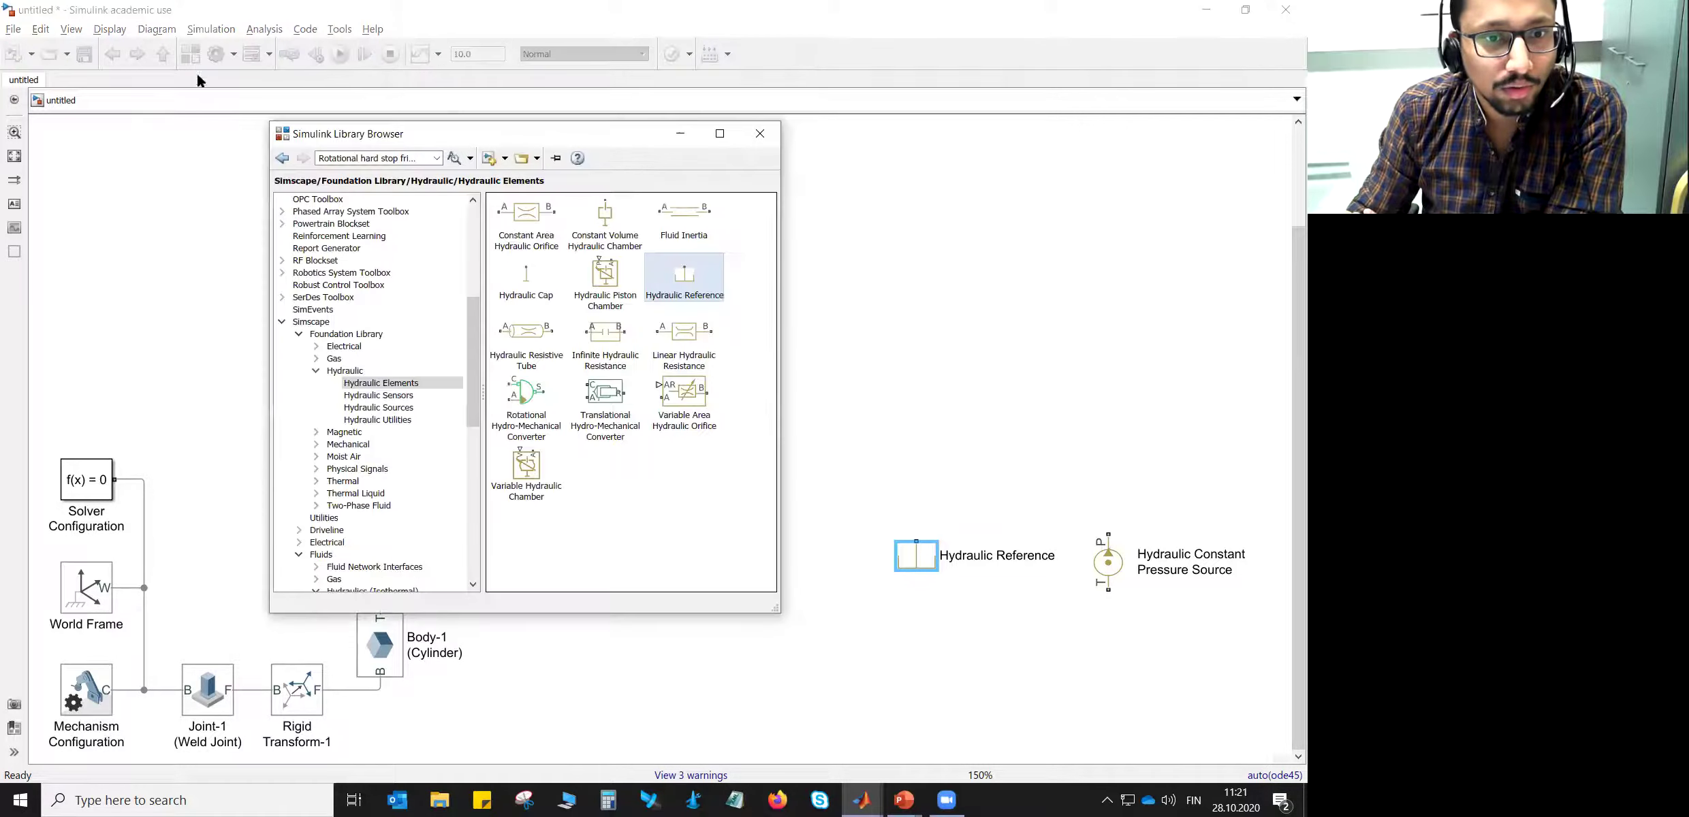
click(368, 419)
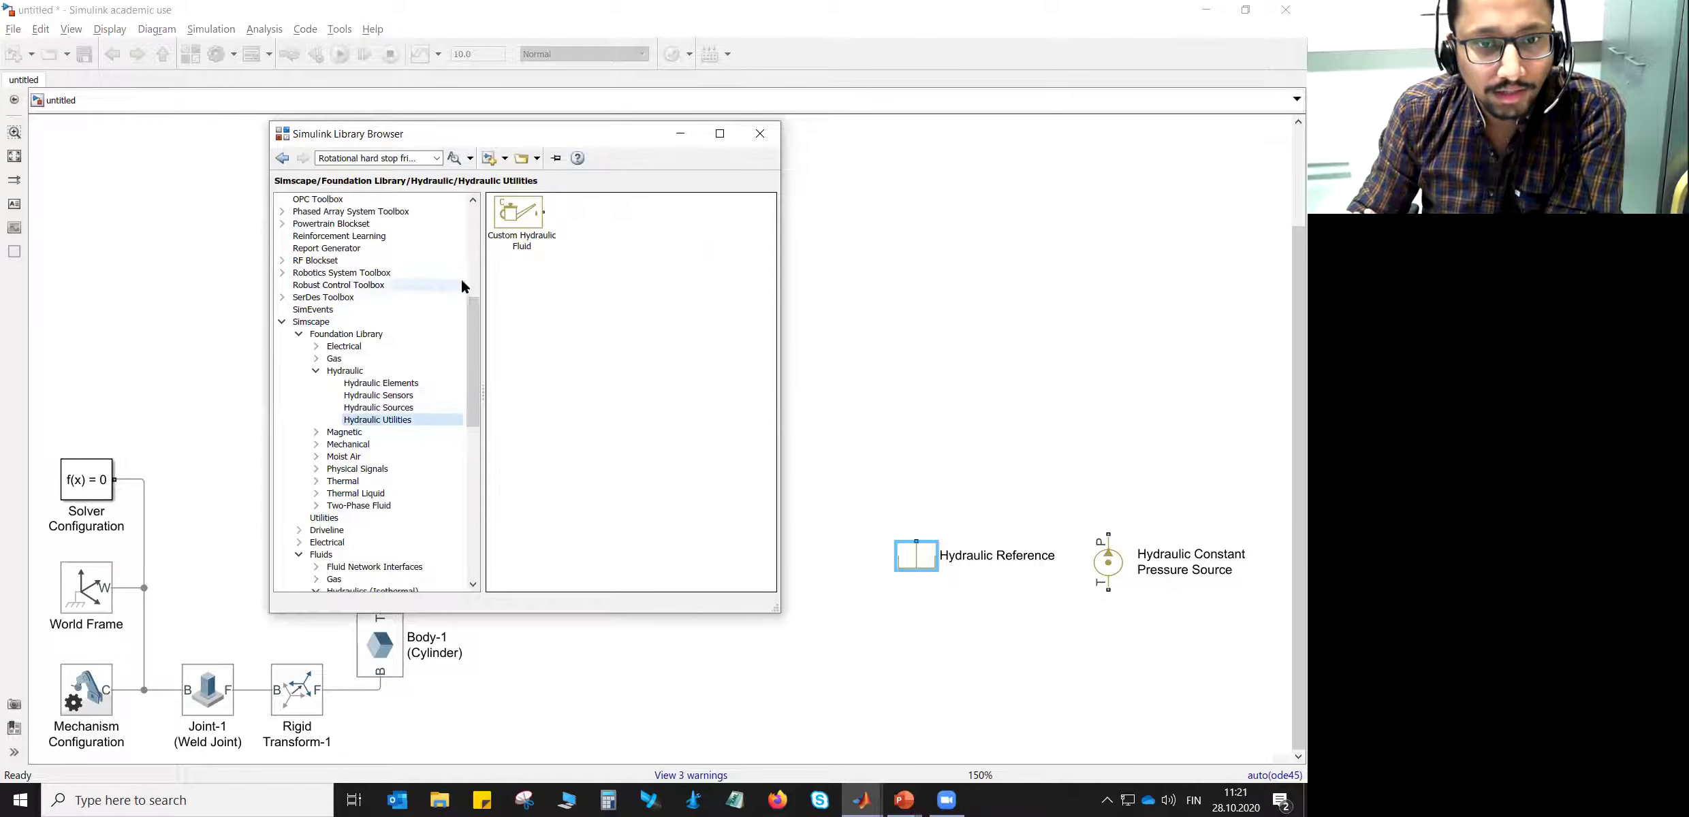
drag(516, 219, 1009, 417)
click(915, 458)
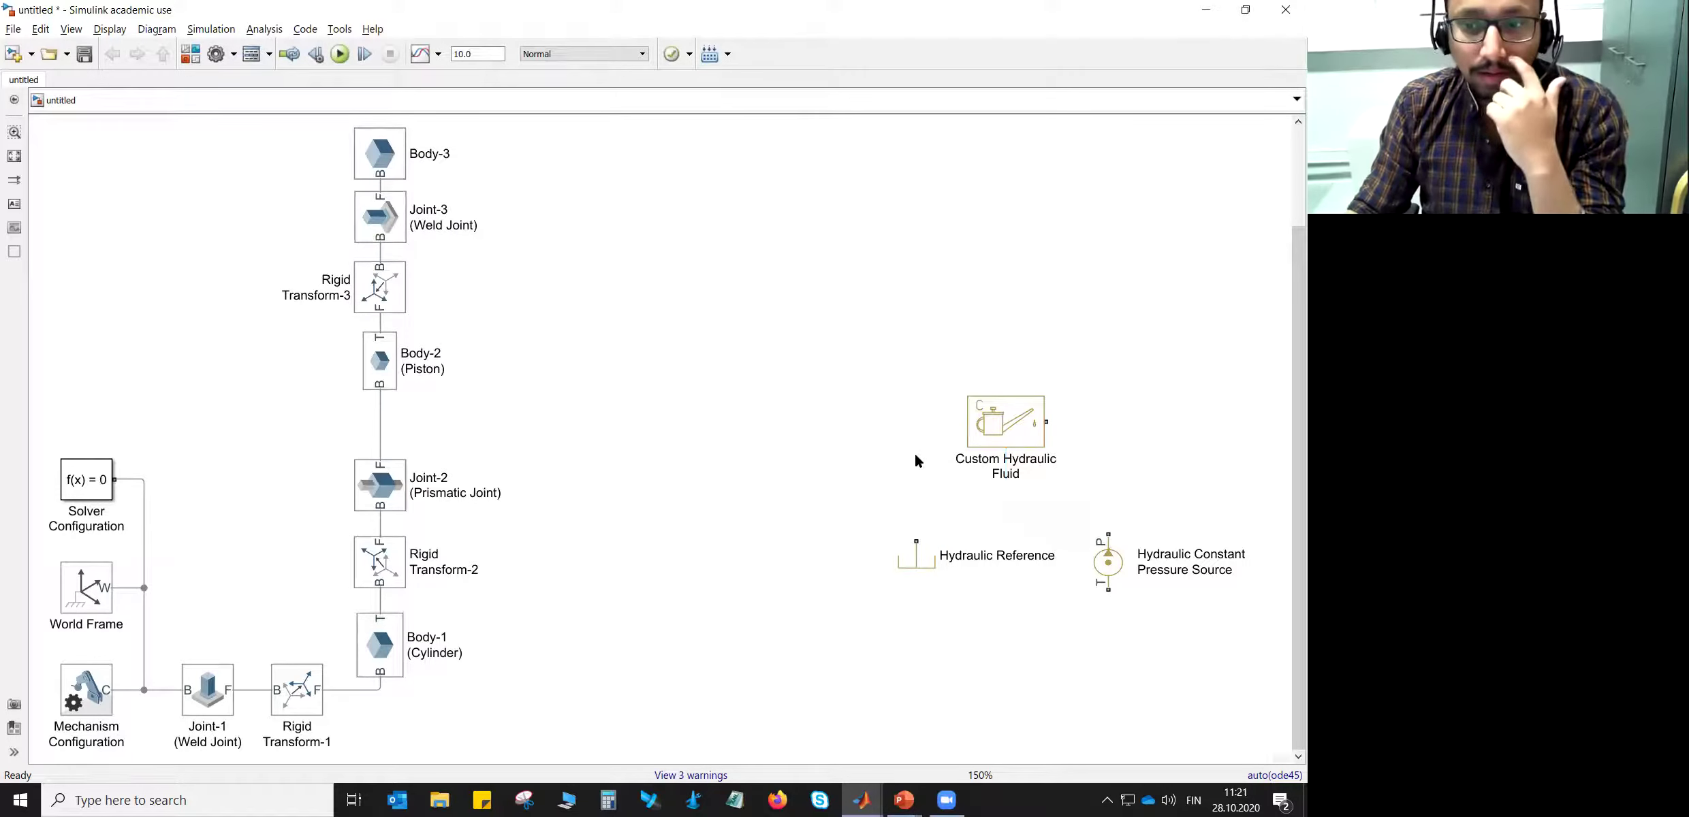
- Check the hydraulic components slide in PowerPoint, then move the Hydraulic Constant Pressure Source below and left of the Hydraulic Reference in Simulink
key(alt+Tab)
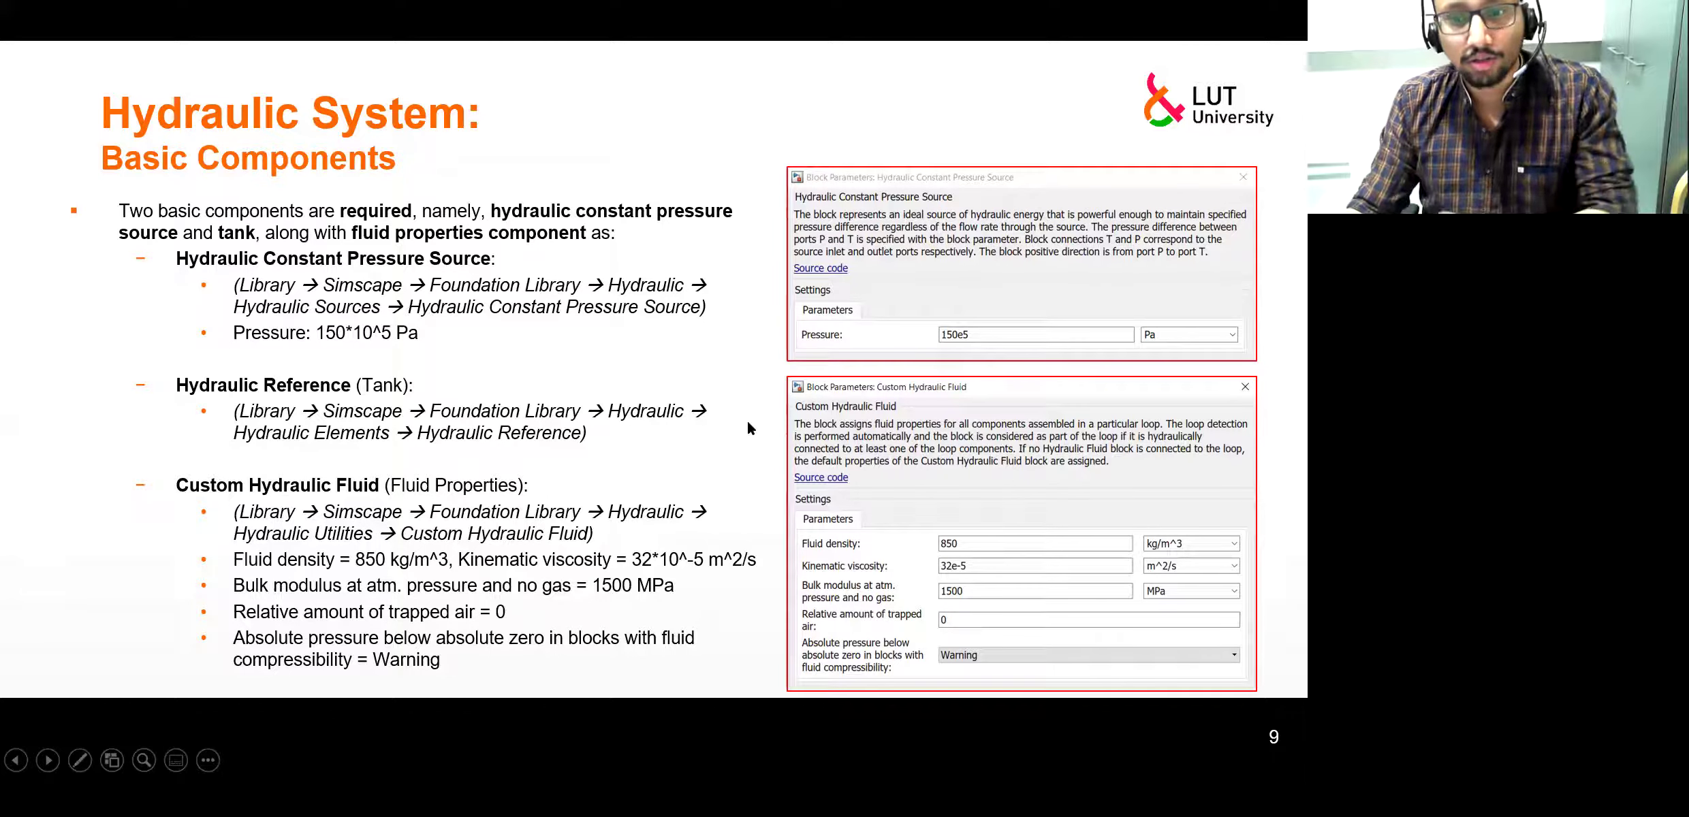
key(alt+Tab)
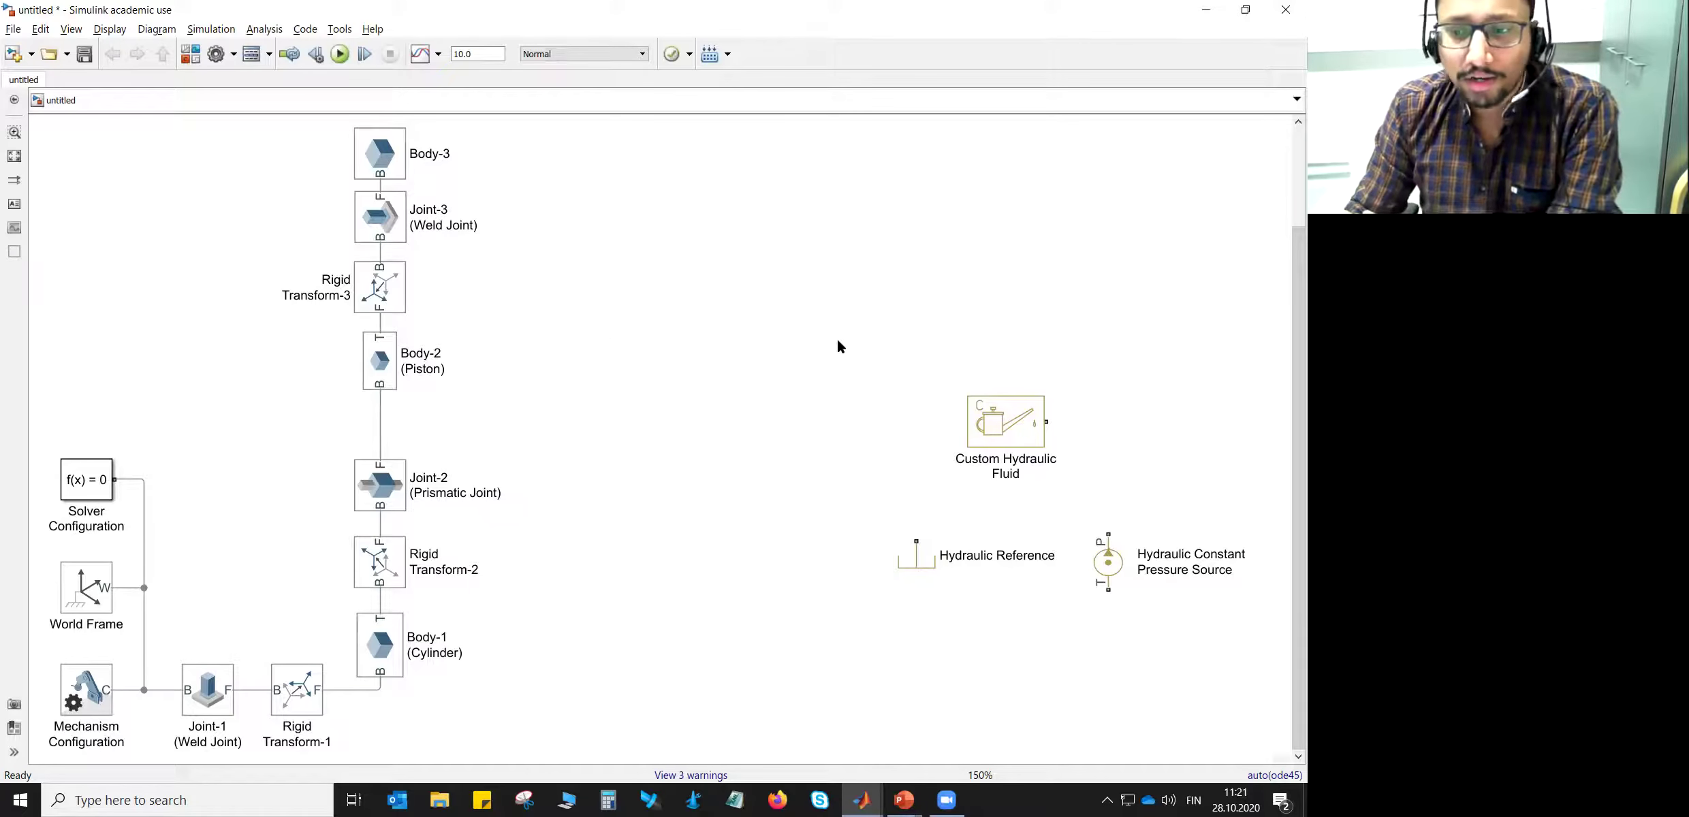
drag(1099, 576, 818, 656)
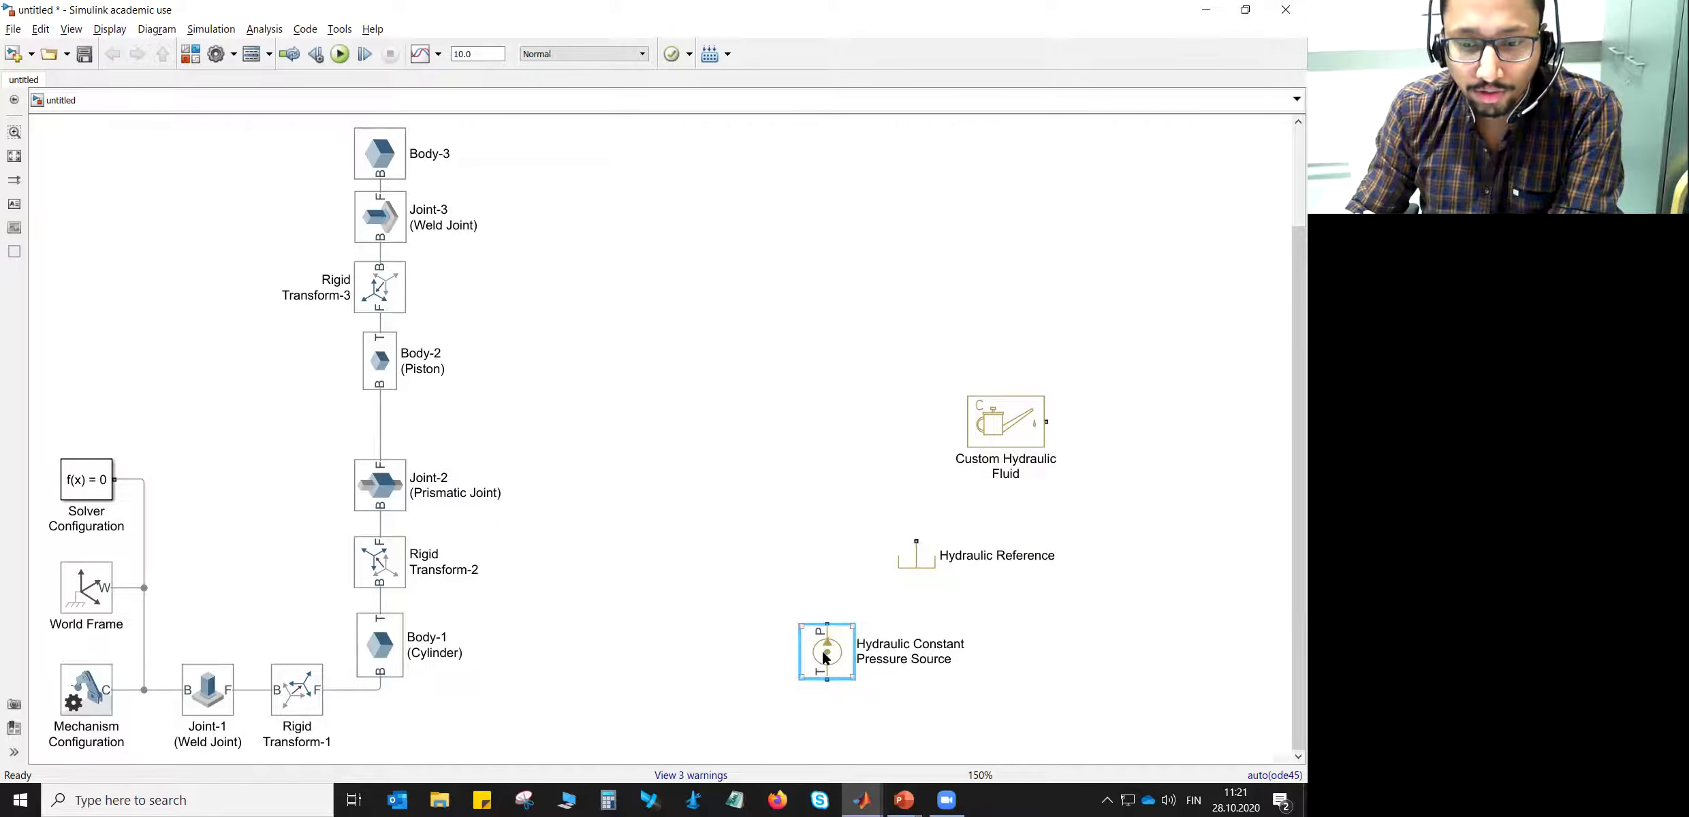
- Set the Hydraulic Constant Pressure Source's pressure to 150e5 Pa
double_click(825, 655)
click(434, 679)
double_click(437, 679)
click(438, 681)
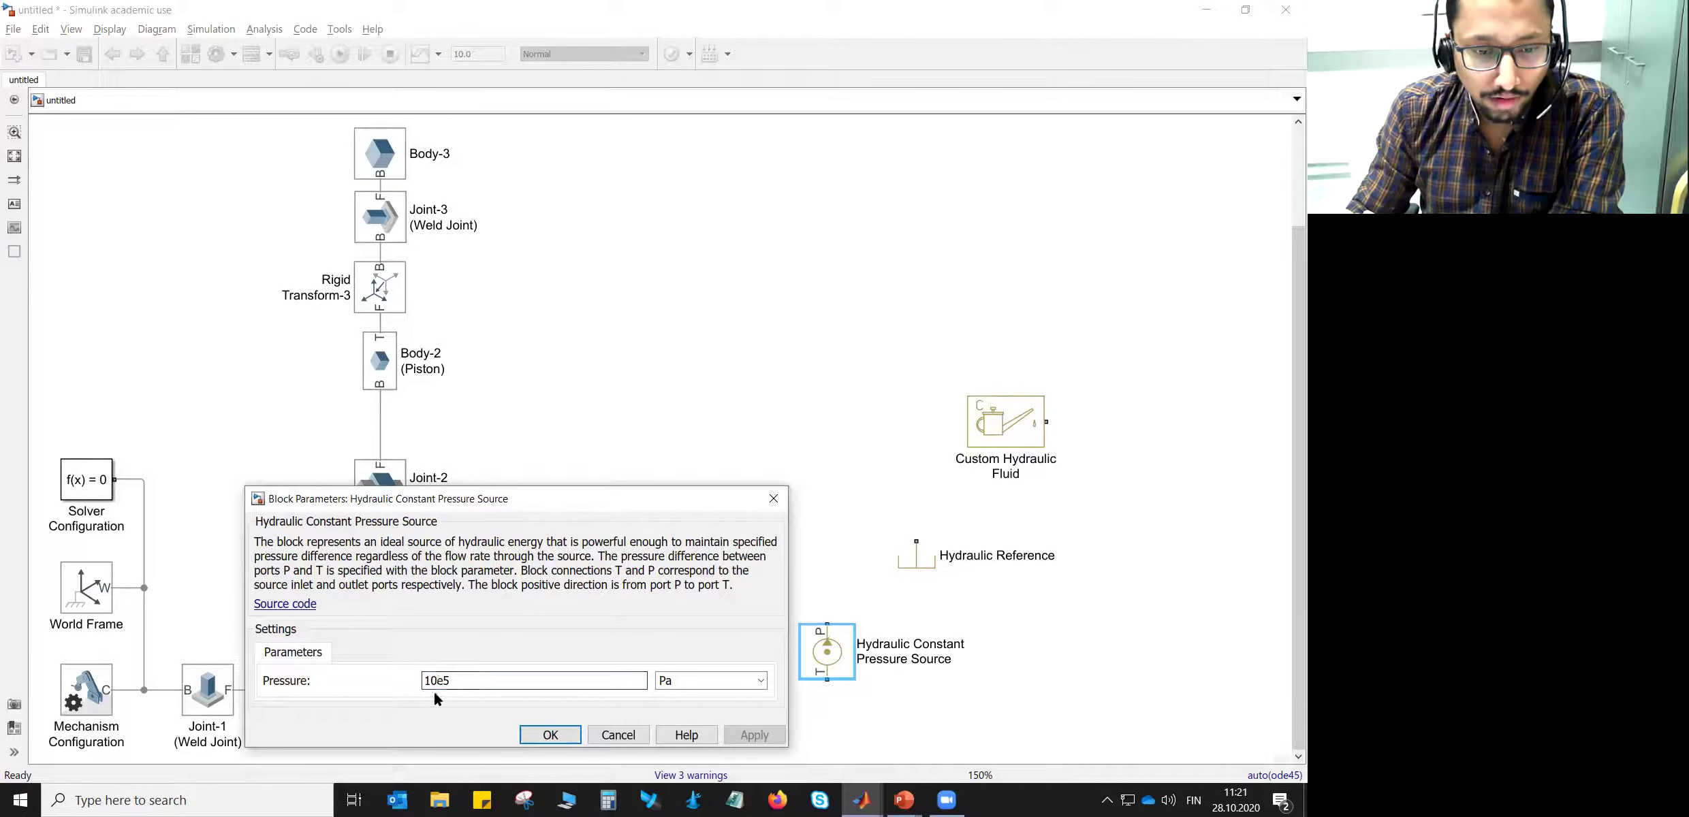
text(5)
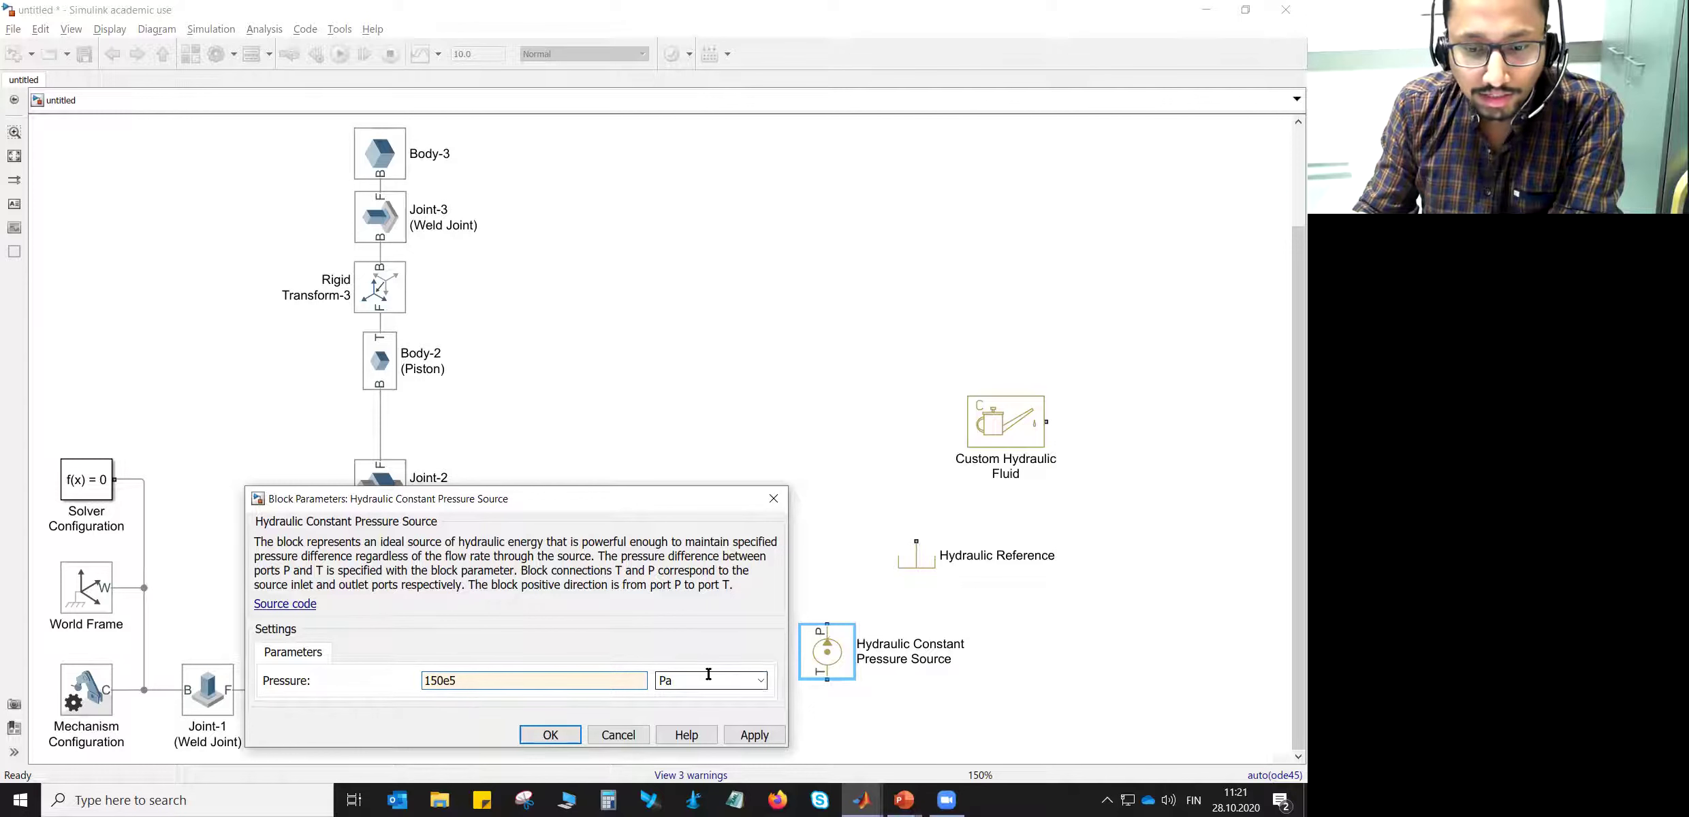
click(758, 679)
click(749, 687)
double_click(466, 683)
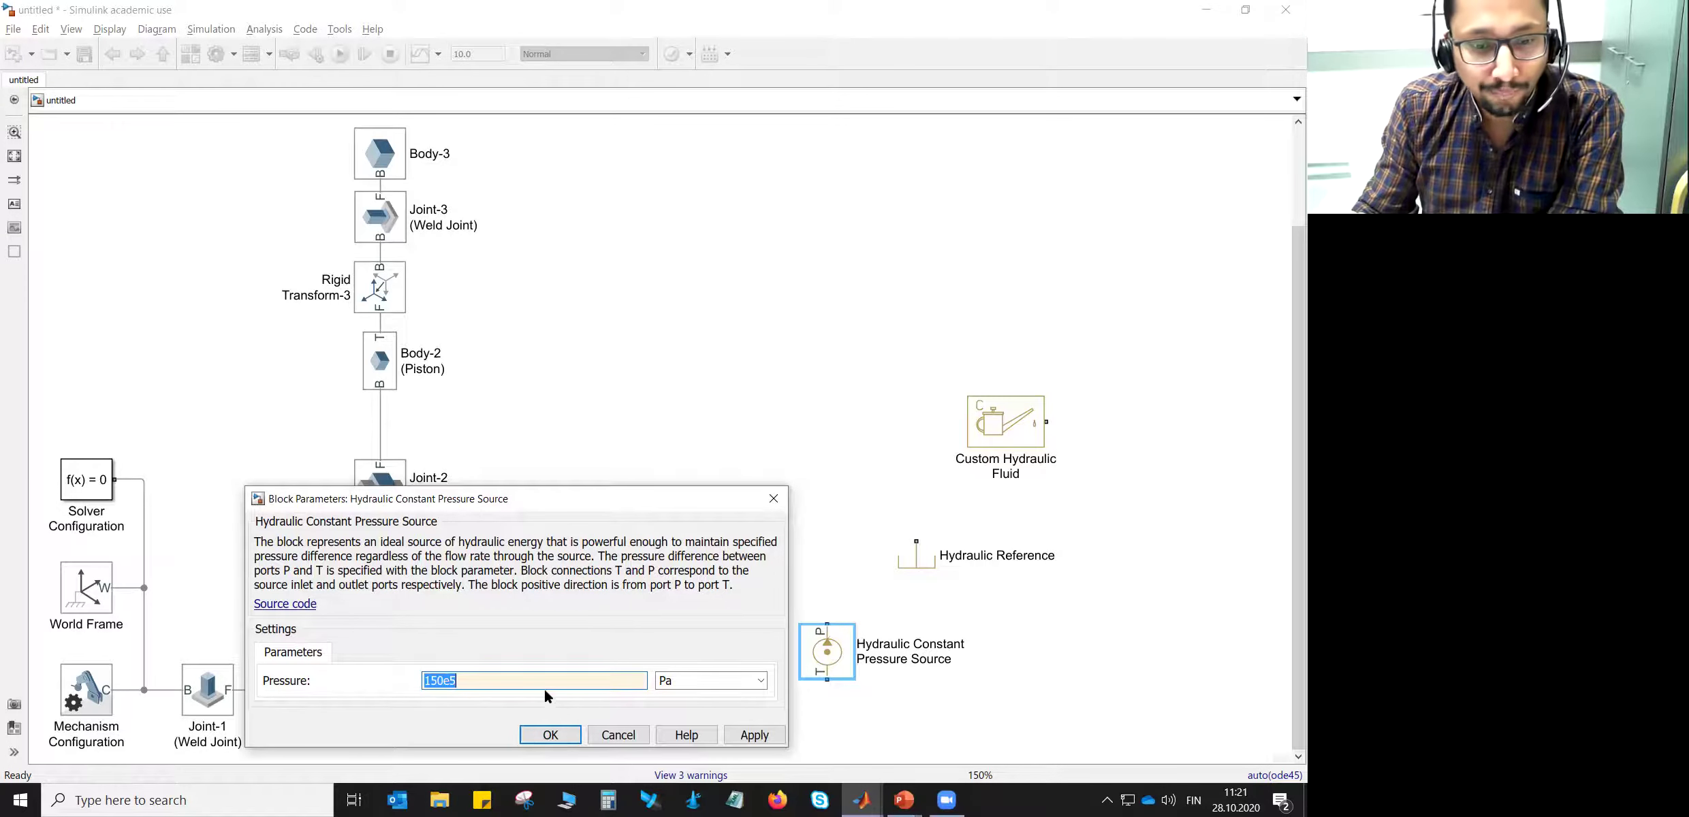
click(549, 734)
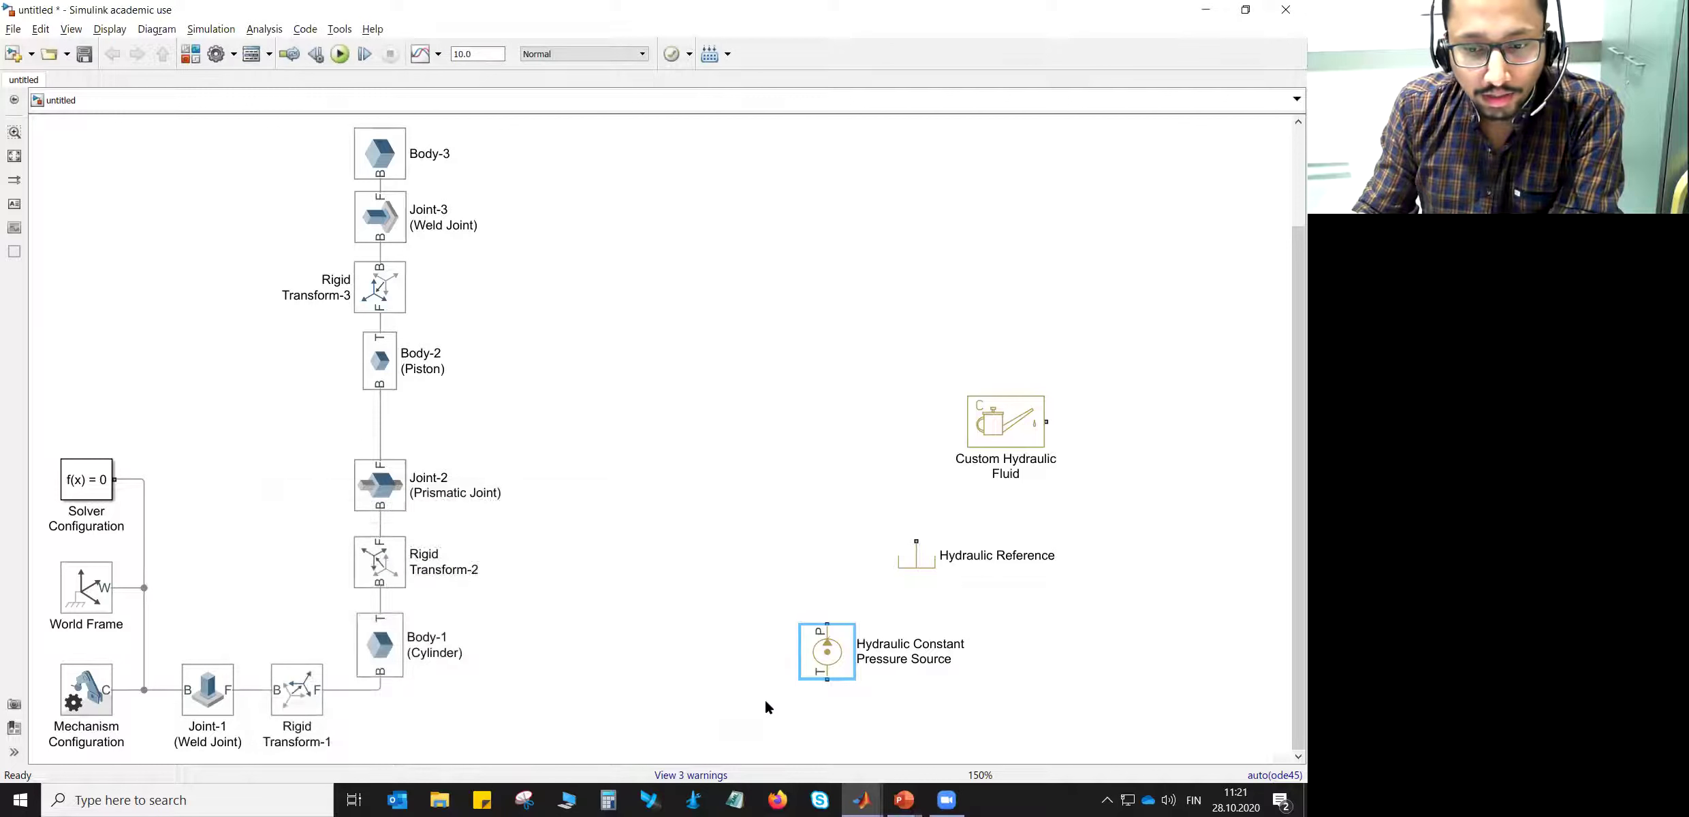
- Move the Hydraulic Reference block below and right of the Hydraulic Constant Pressure Source, and shift the pressure source slightly down and right
drag(932, 556, 1118, 735)
drag(825, 651, 906, 684)
- Set the Custom Hydraulic Fluid block's kinematic viscosity to 32e-5 m^2/s
click(1007, 428)
double_click(1010, 427)
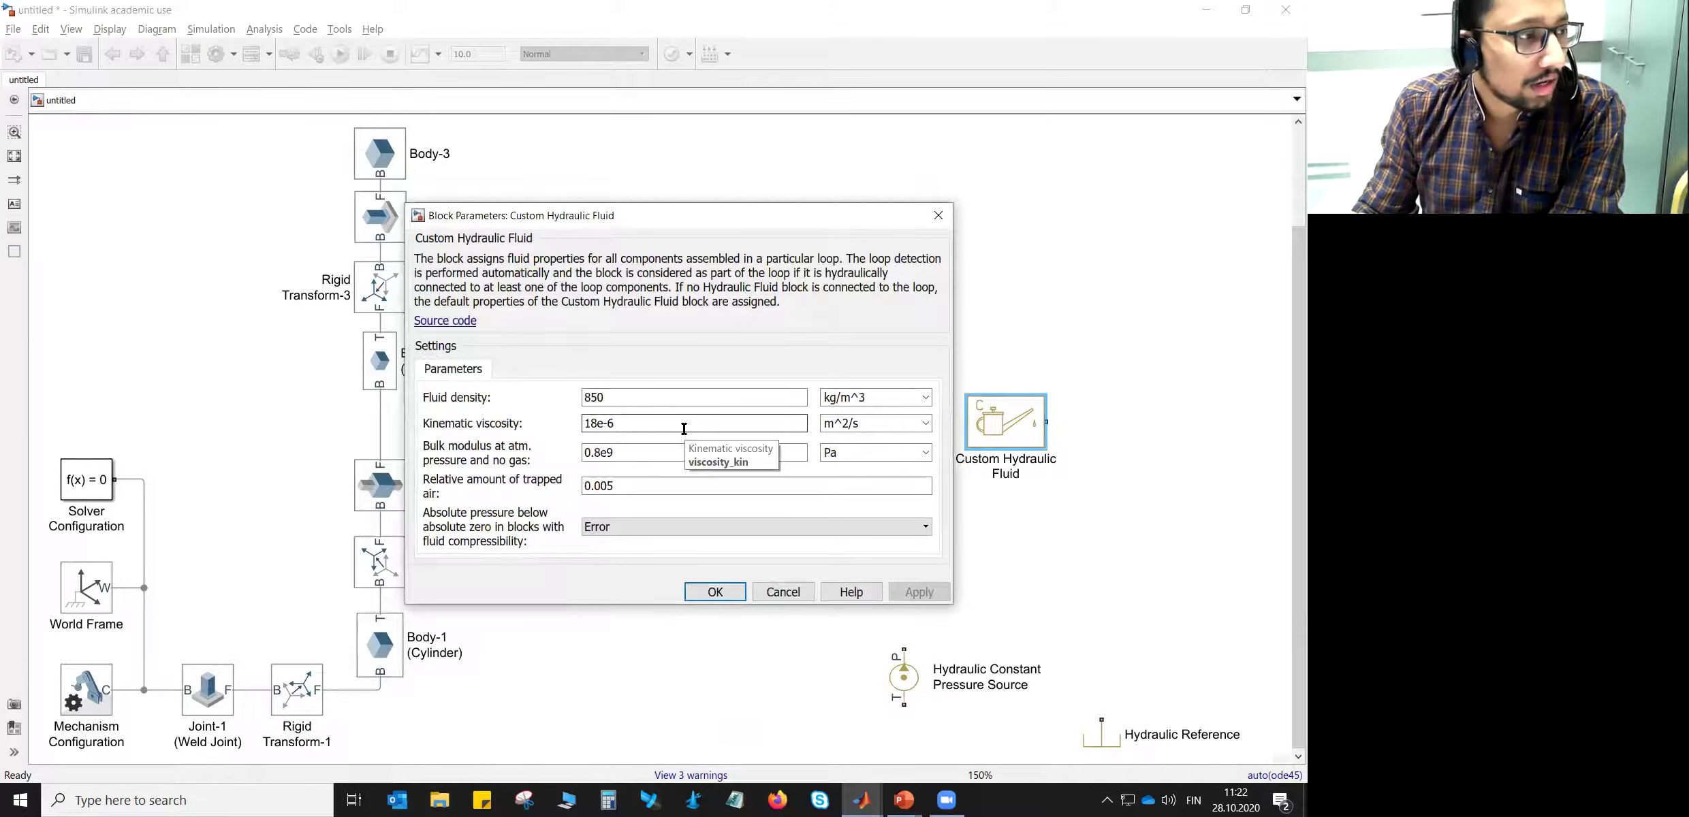
double_click(640, 398)
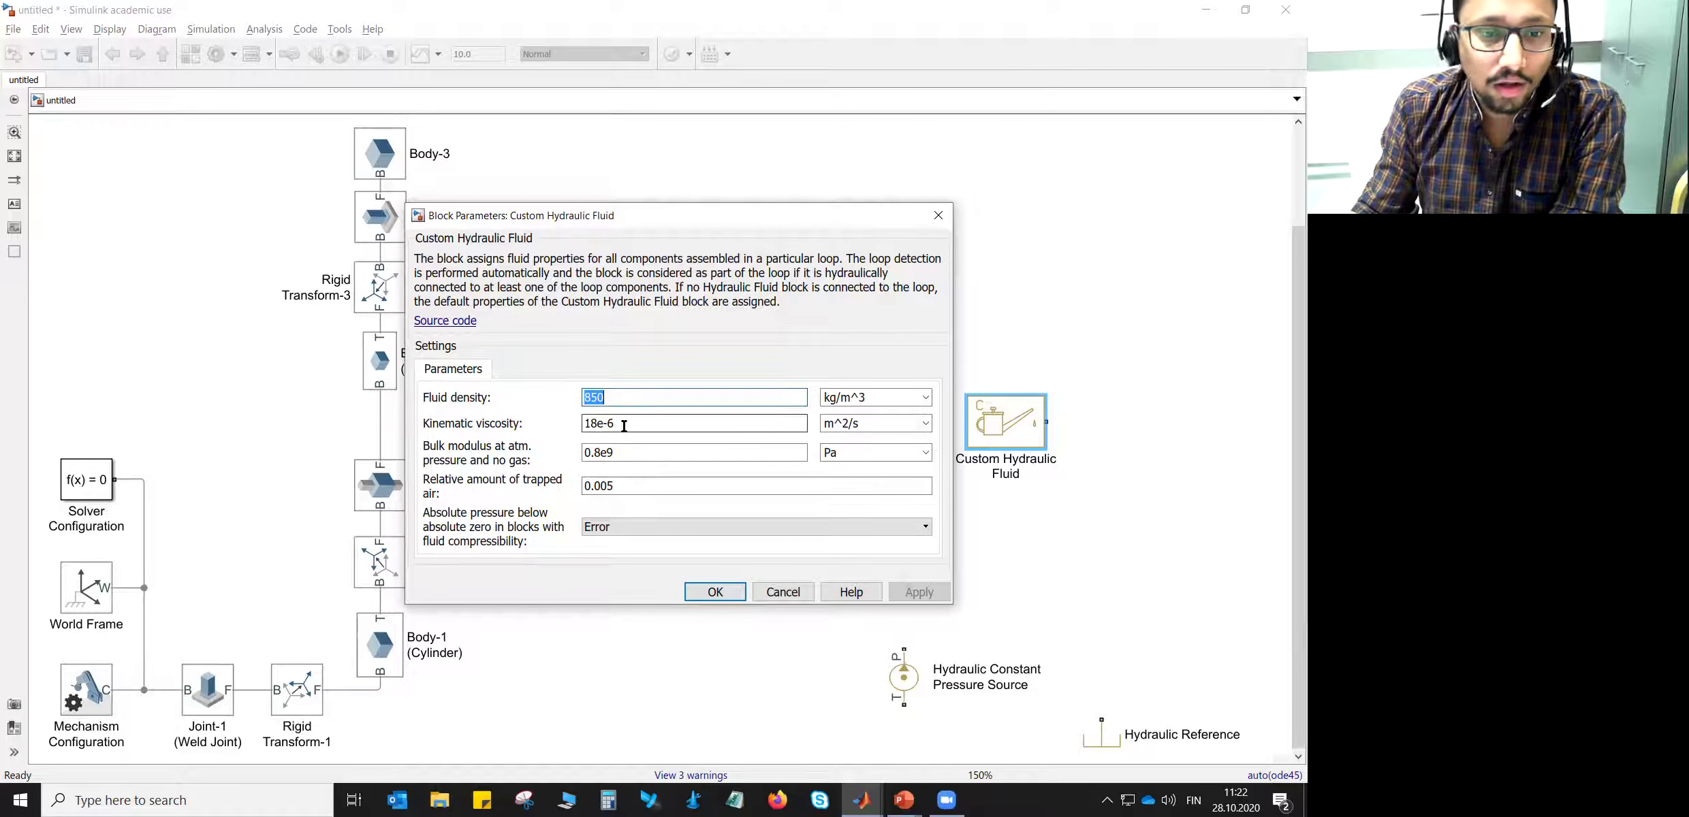
double_click(623, 424)
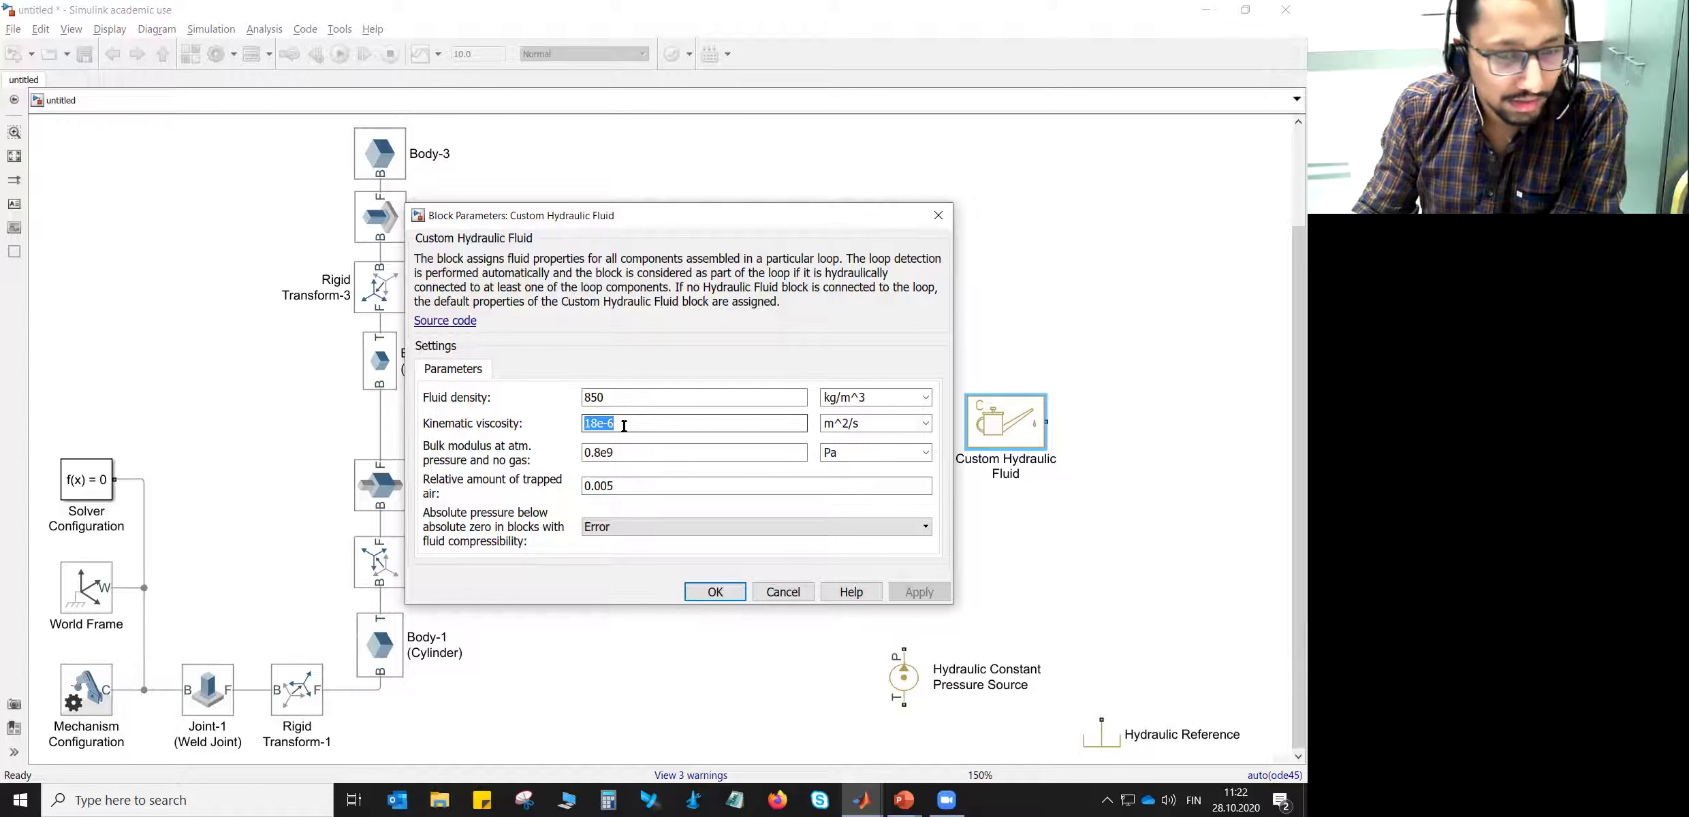
click(586, 424)
drag(586, 424, 594, 424)
text(32)
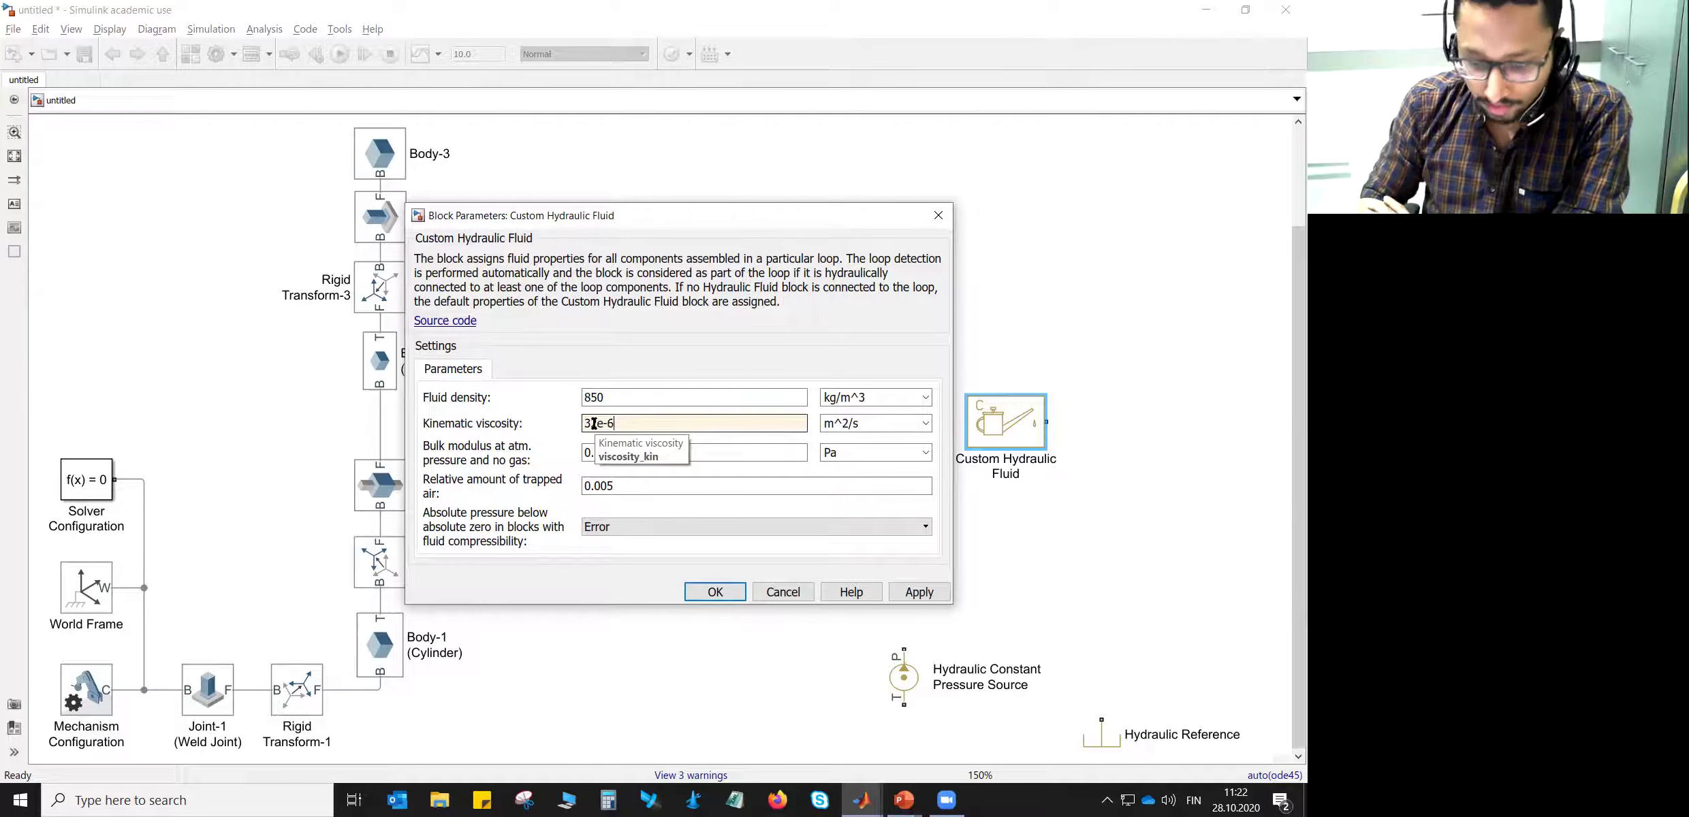
key(BackSpace)
text(5)
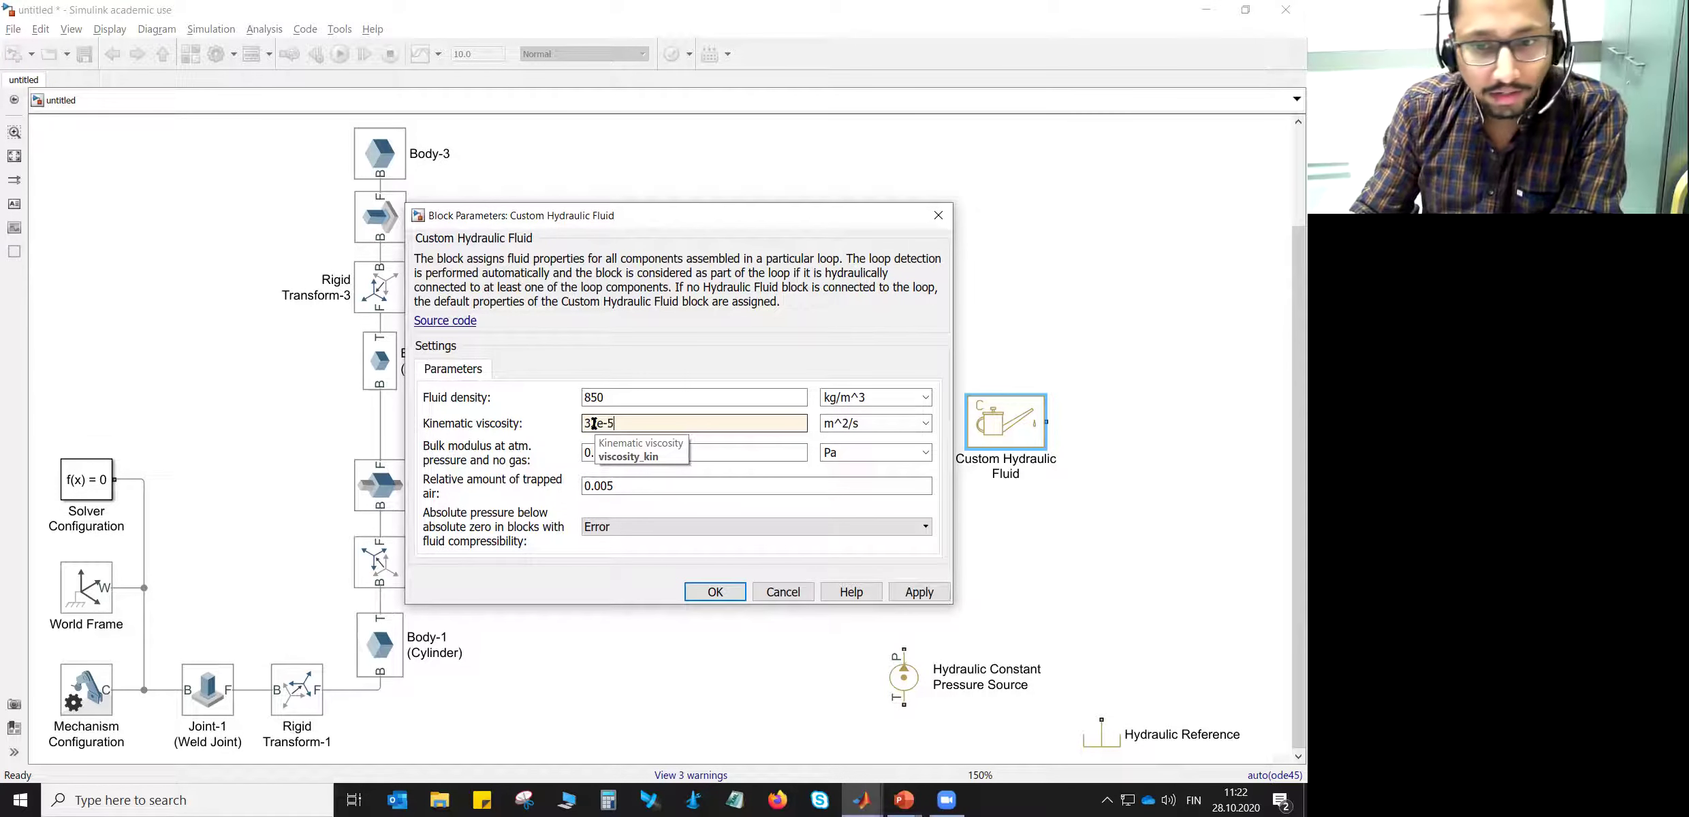
- Set the fluid's bulk modulus at atmospheric pressure and no gas to 1500 MPa
double_click(714, 454)
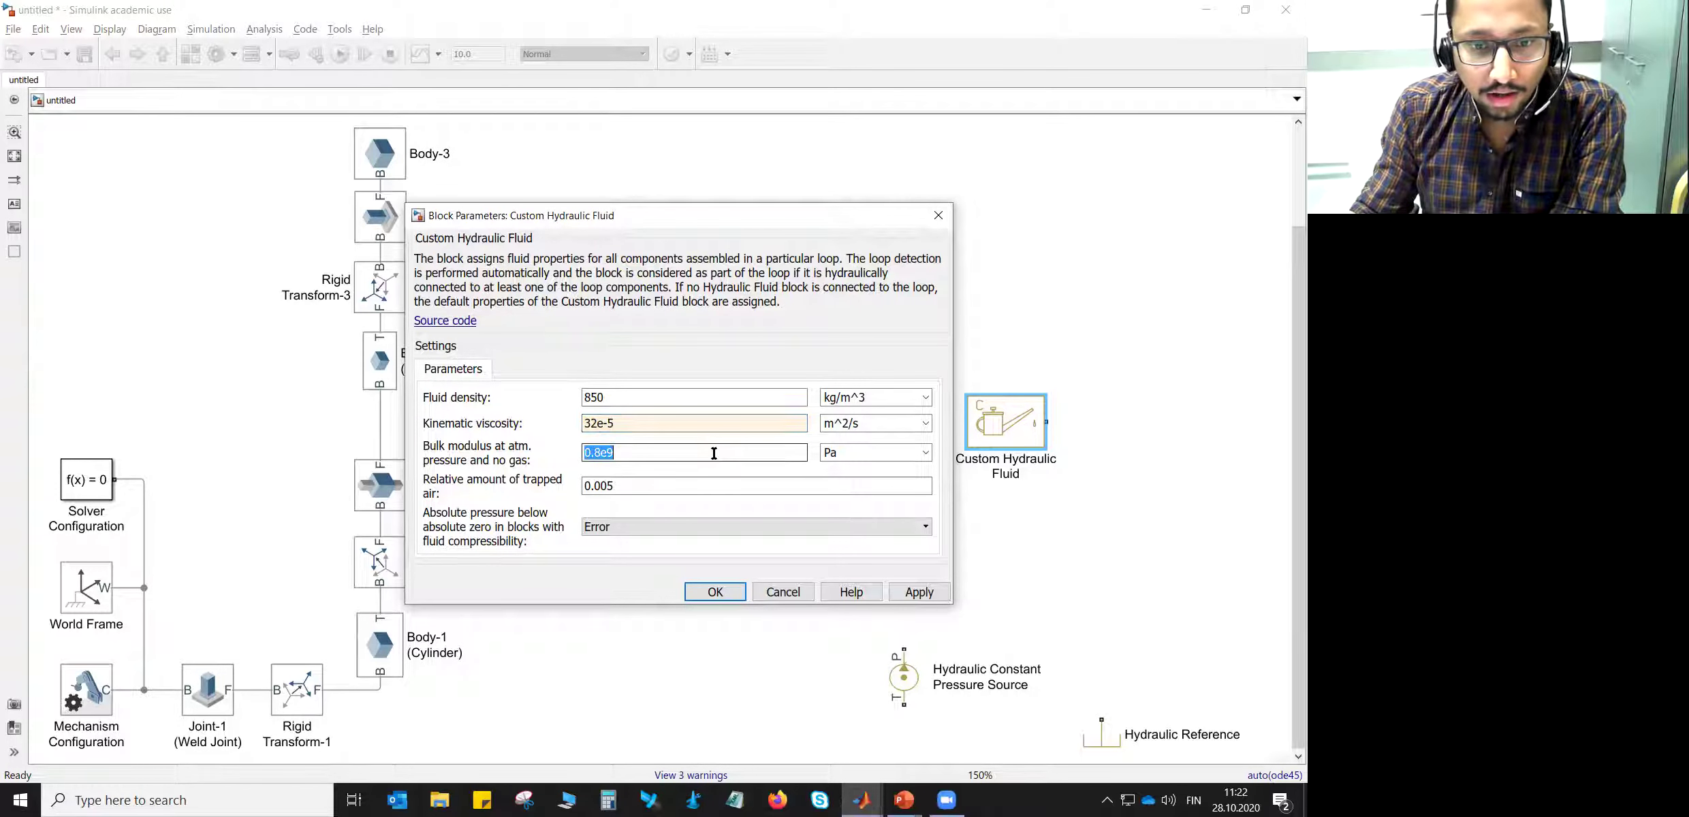
text(1500)
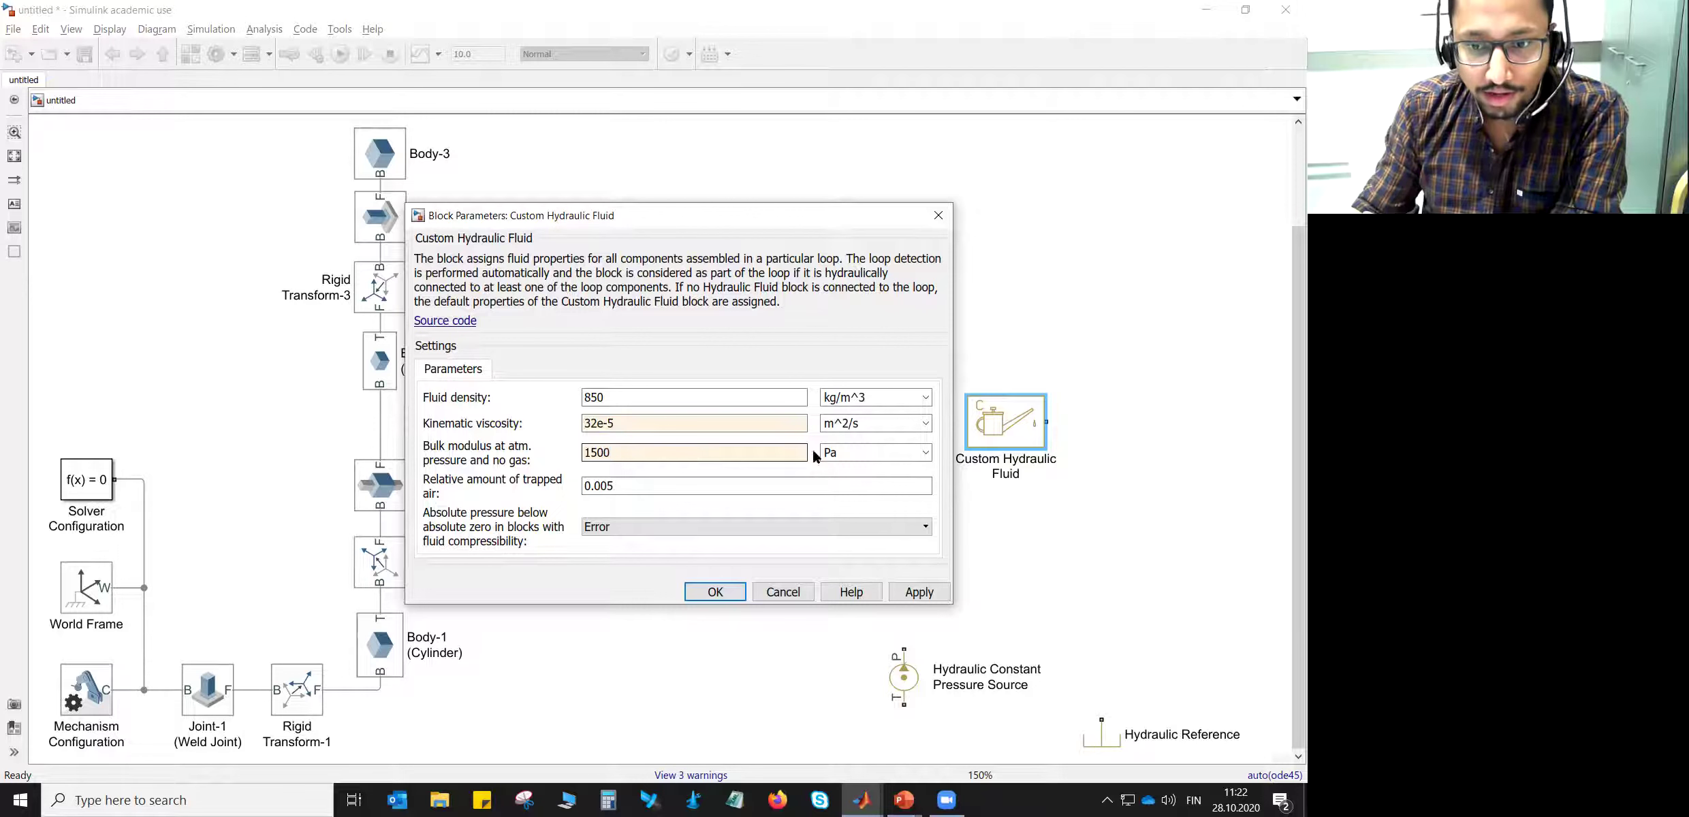
click(925, 453)
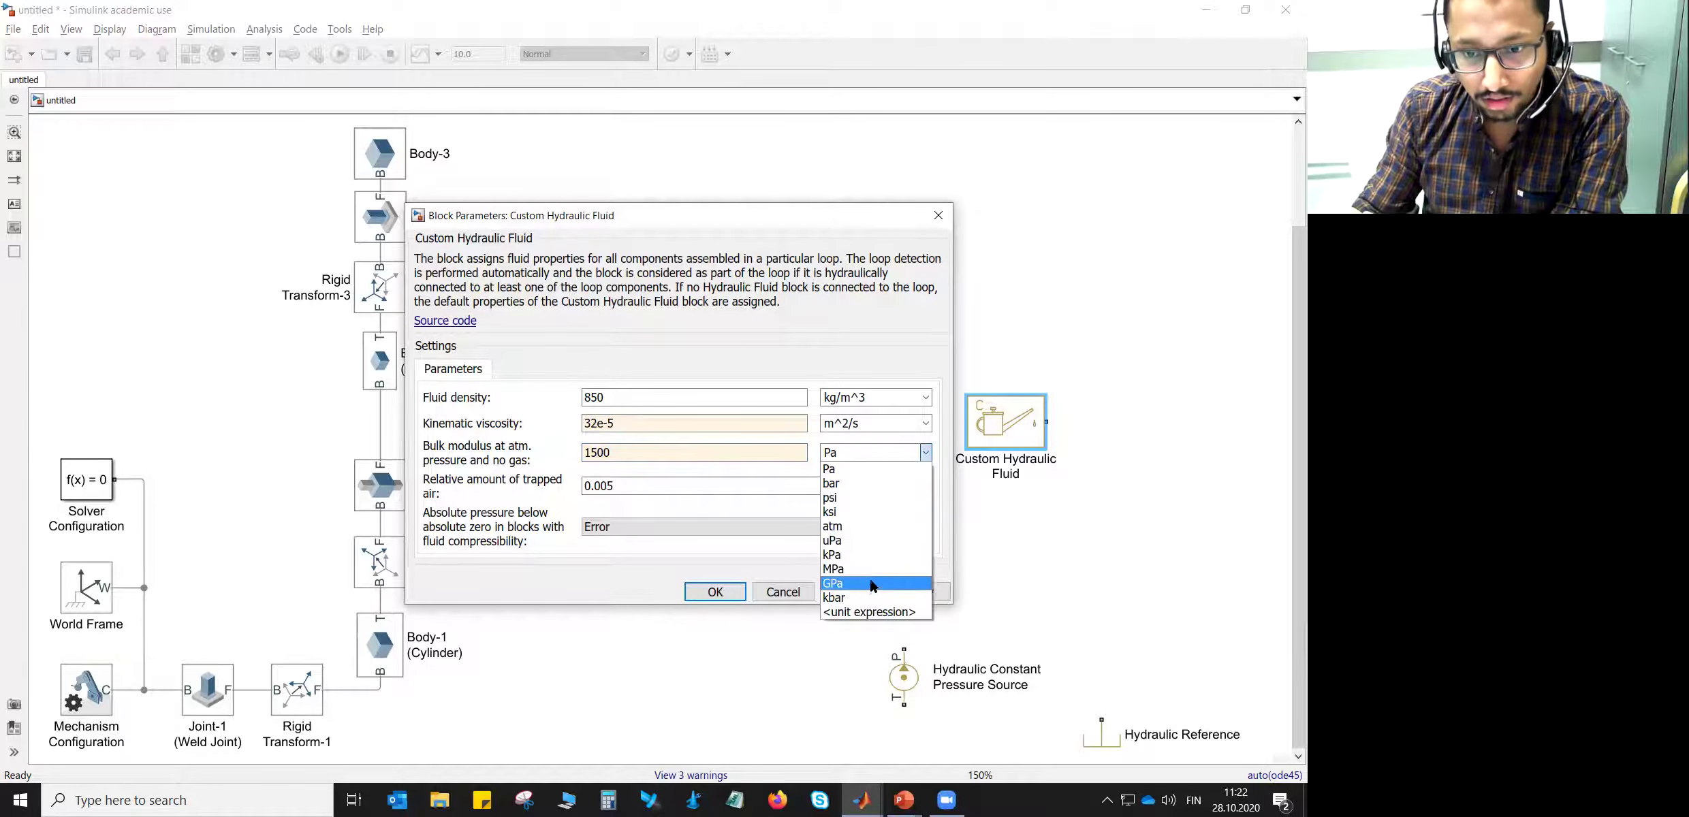
click(867, 569)
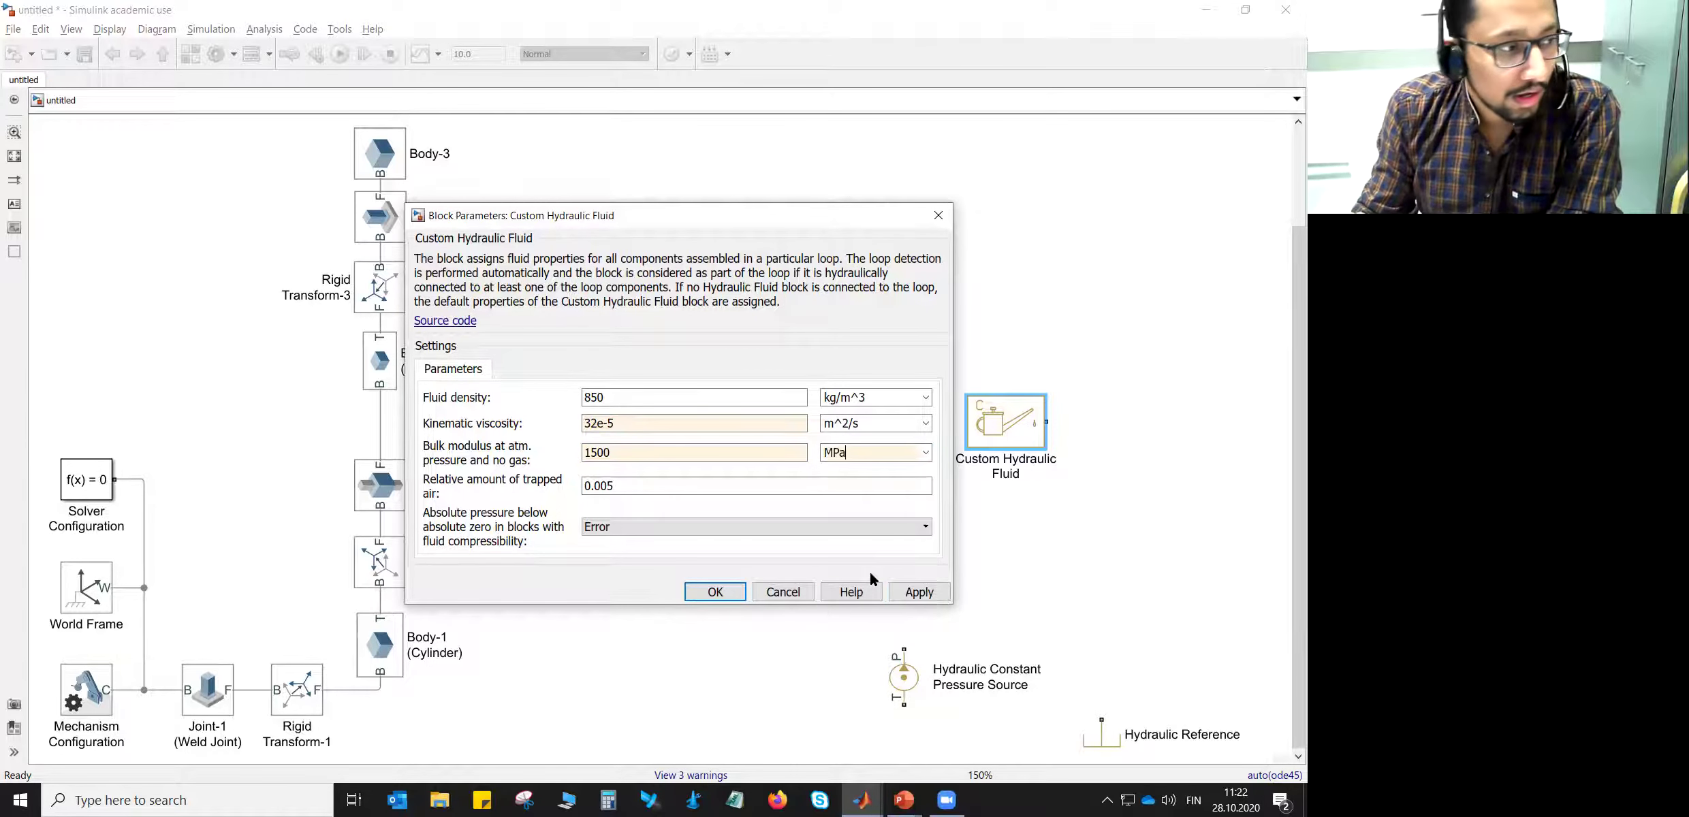
- Set the fluid's relative amount of trapped air to 0 and the absolute pressure below absolute zero option to Warning, and accept the parameters
click(616, 486)
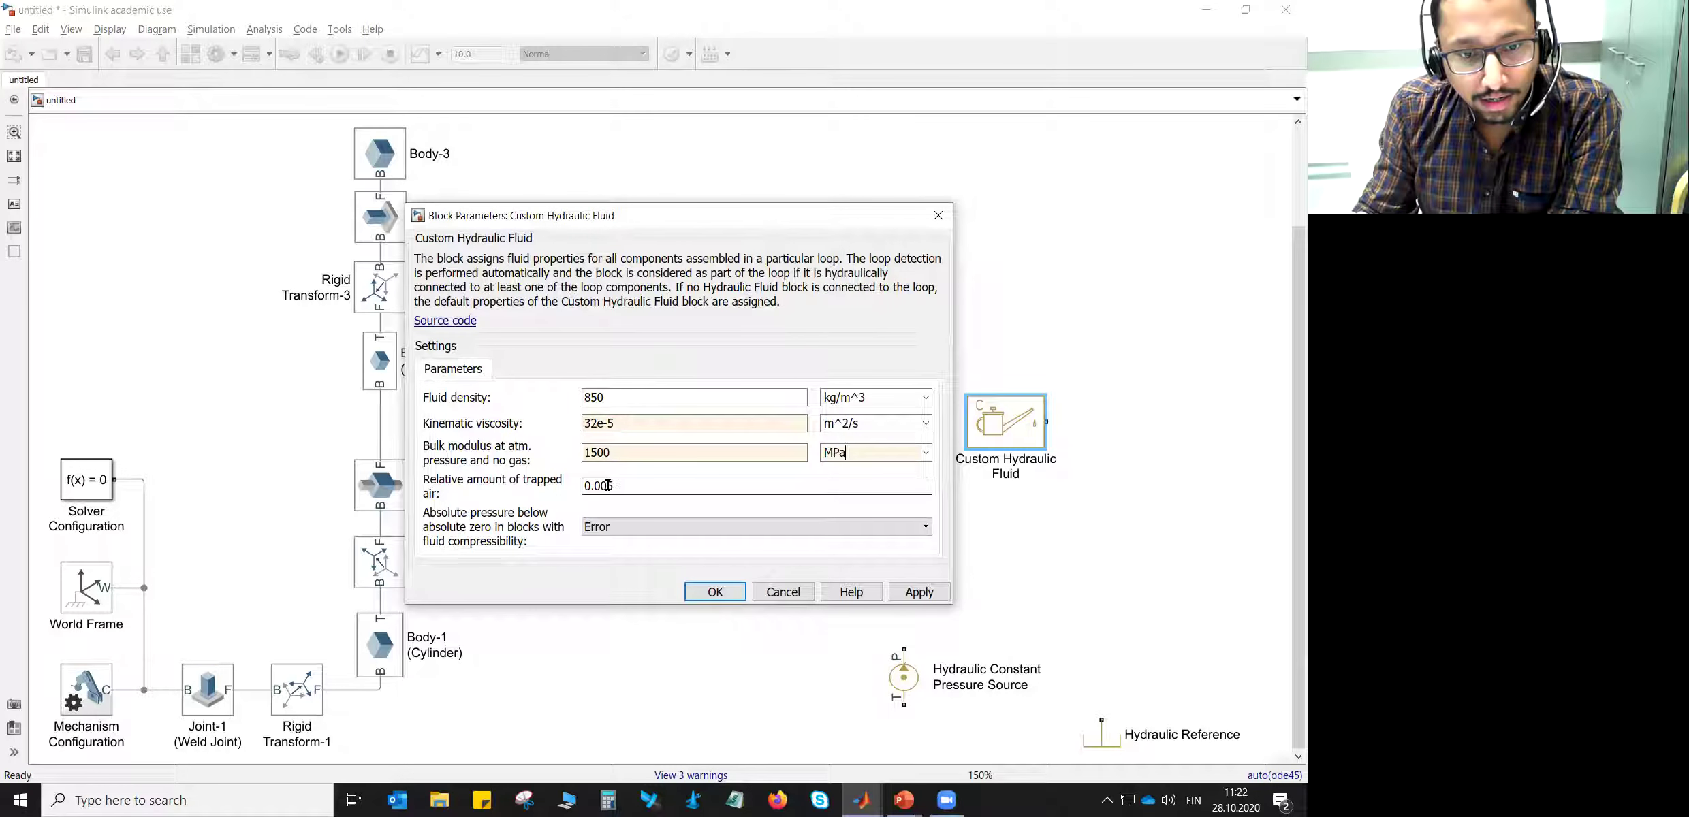
drag(580, 486, 655, 483)
text(0)
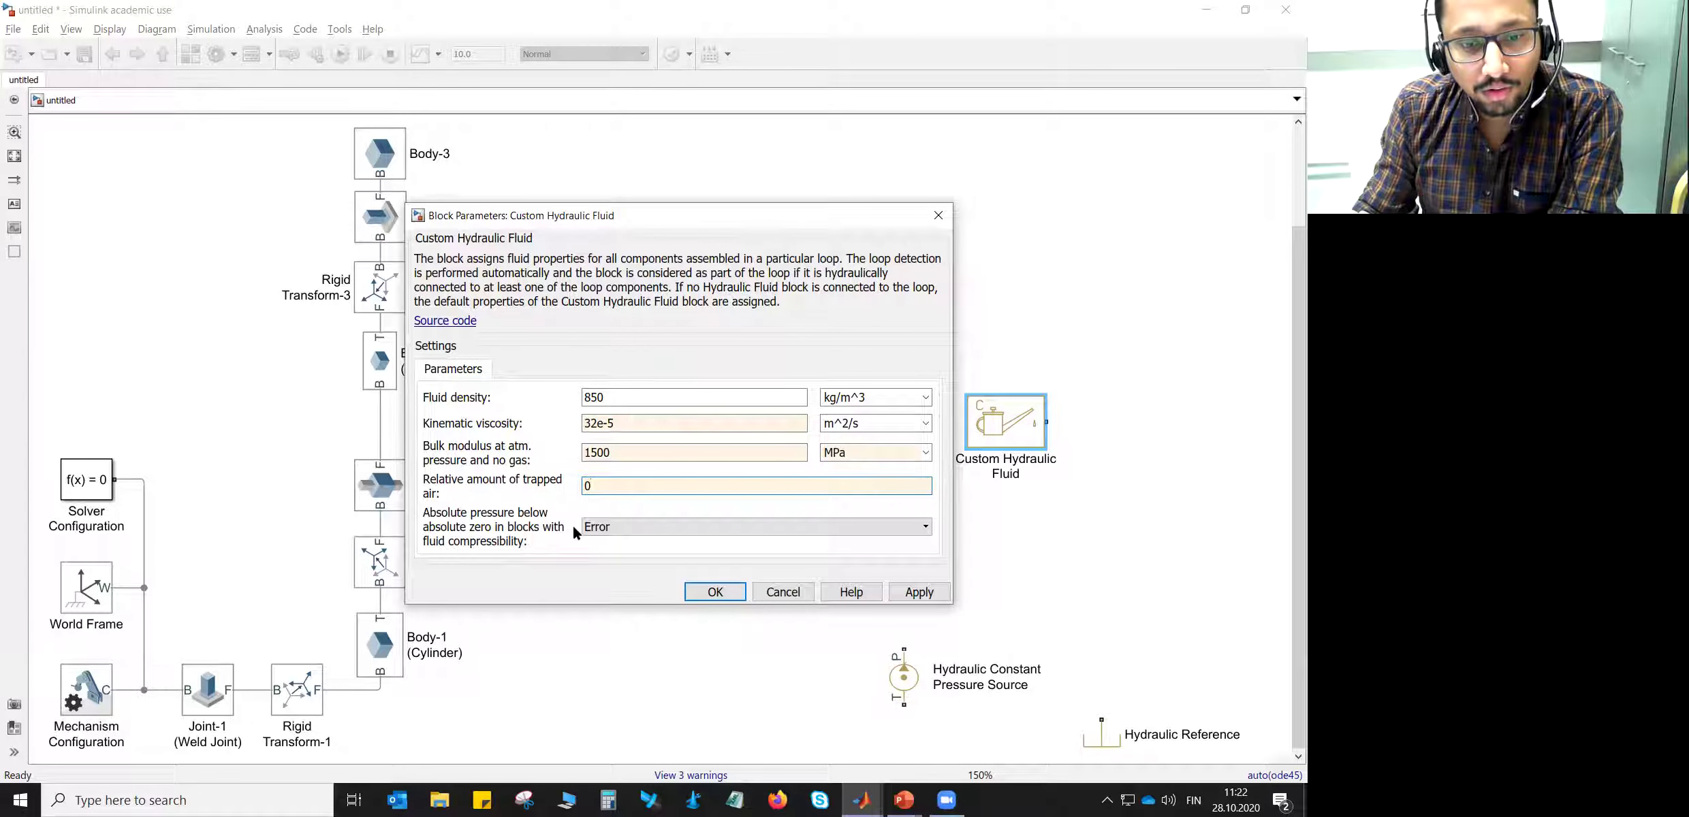
click(597, 531)
click(598, 543)
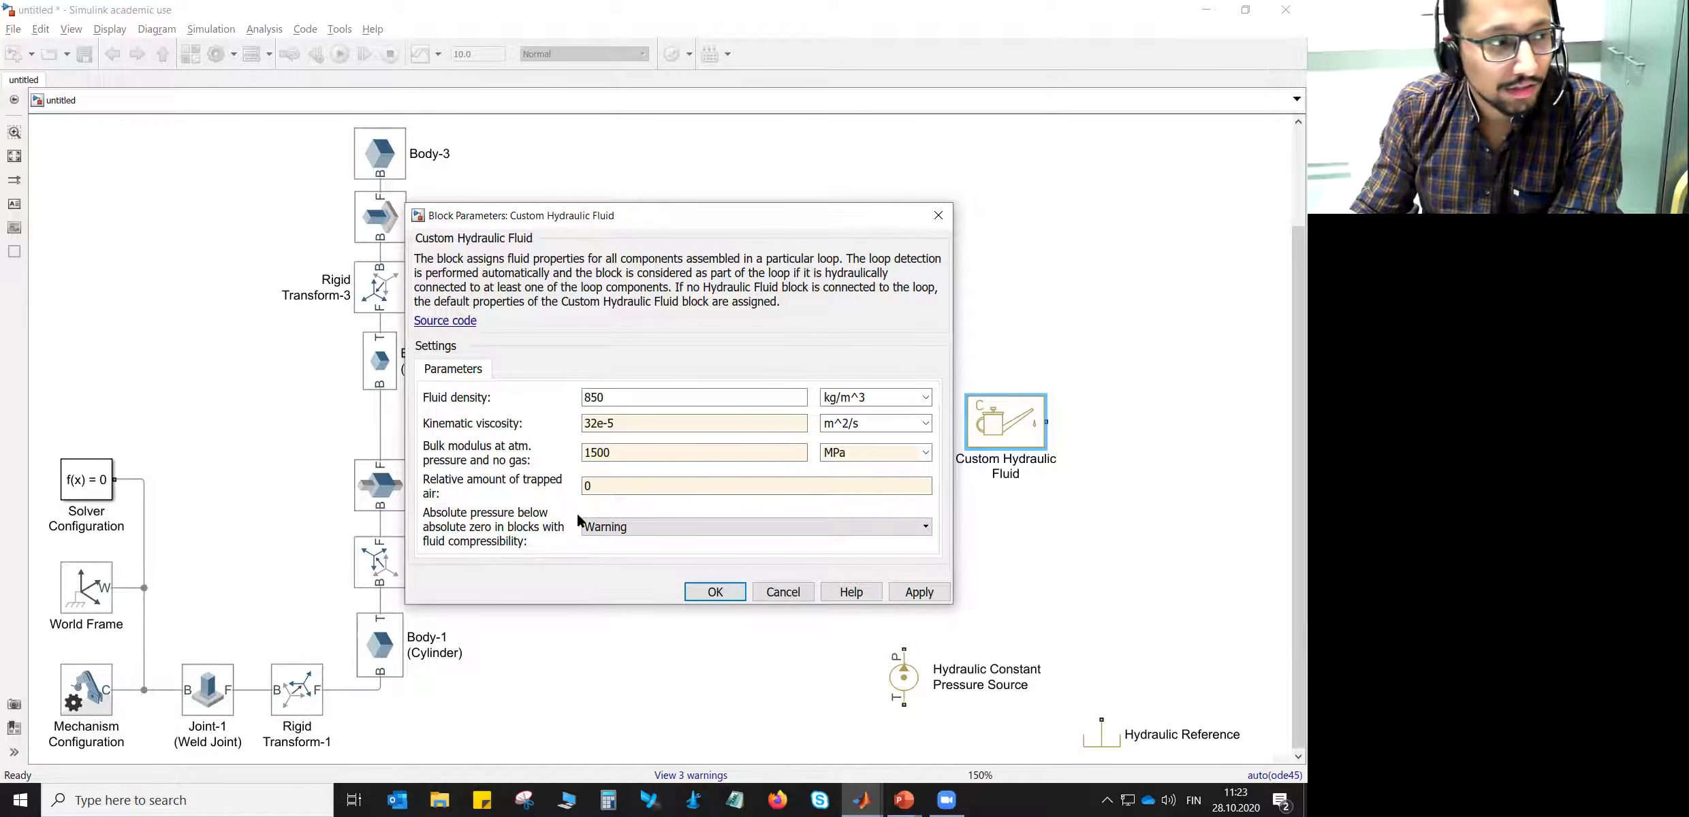
click(695, 592)
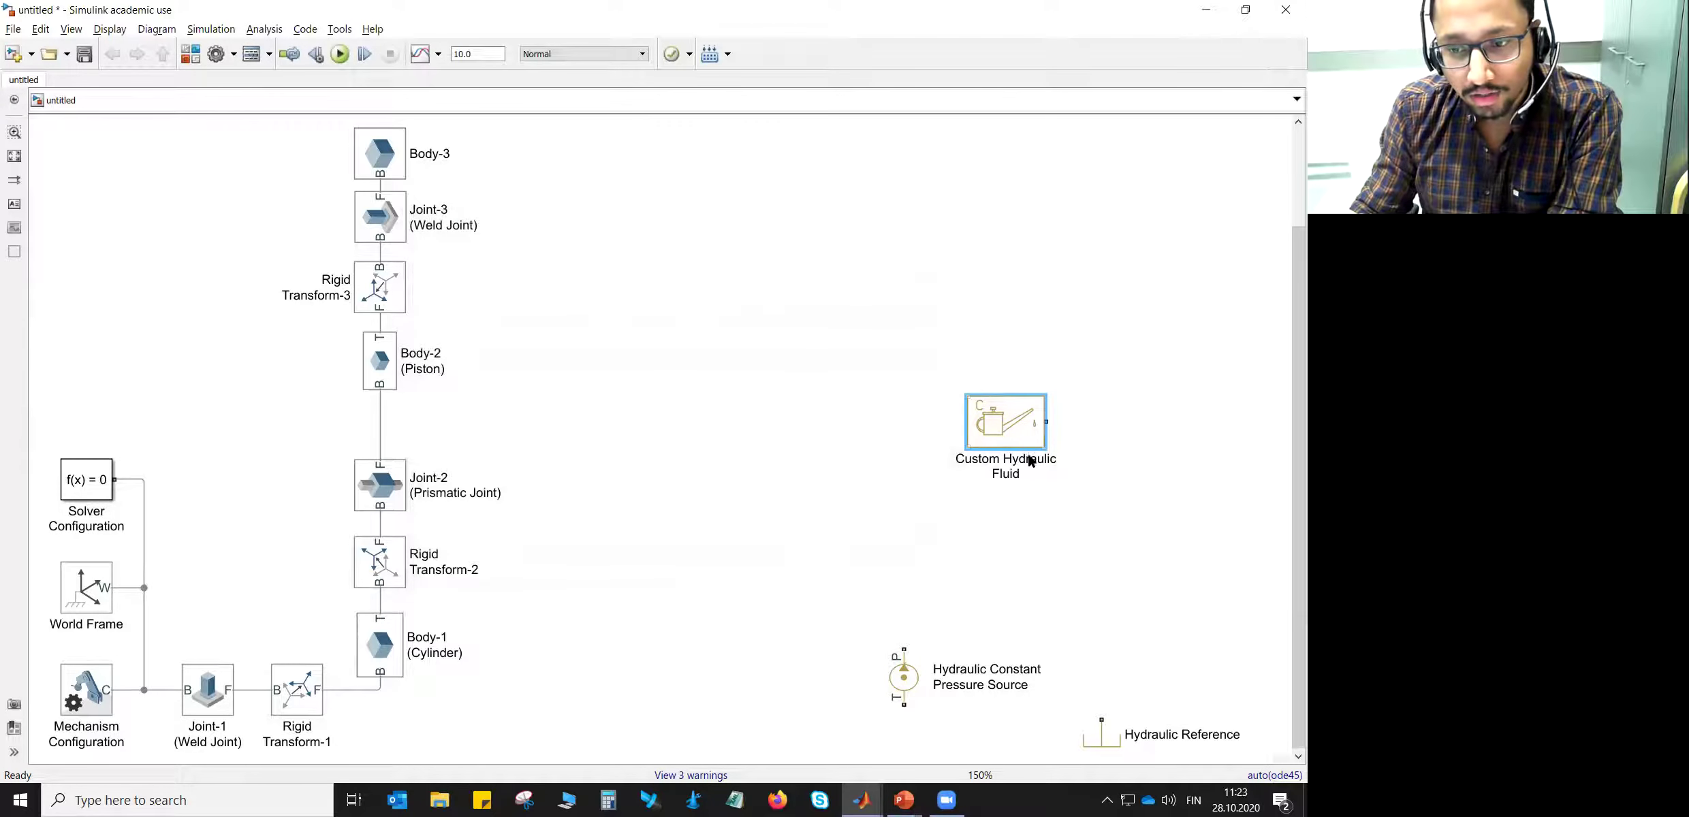
- Move the Custom Hydraulic Fluid block down above the Hydraulic Reference, then check the hydraulic components slide in PowerPoint
drag(1031, 462, 1082, 583)
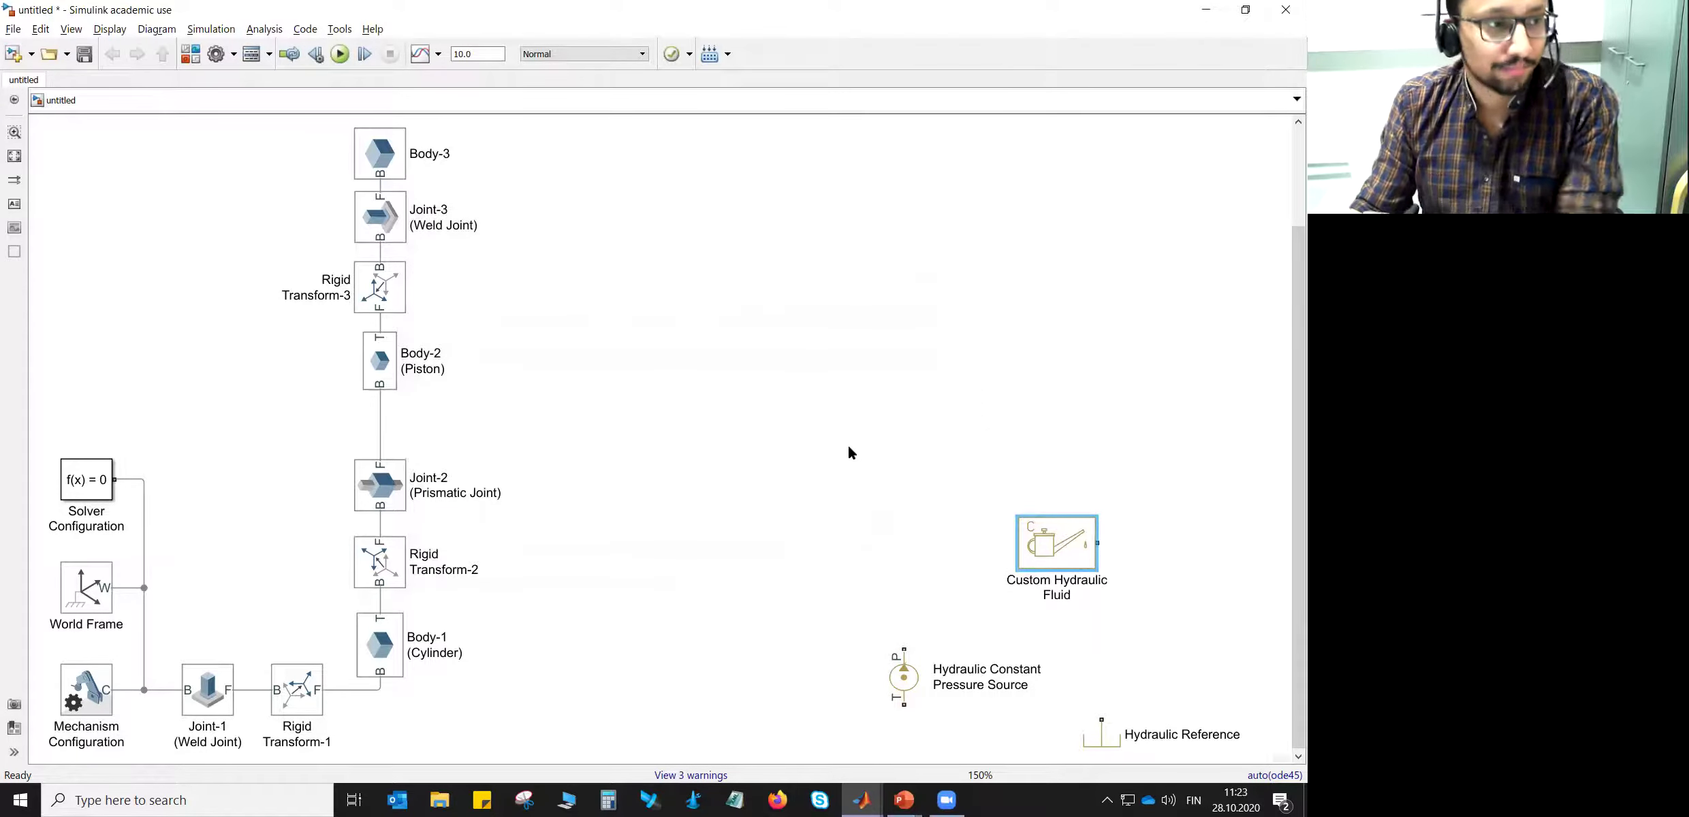
key(alt+Tab)
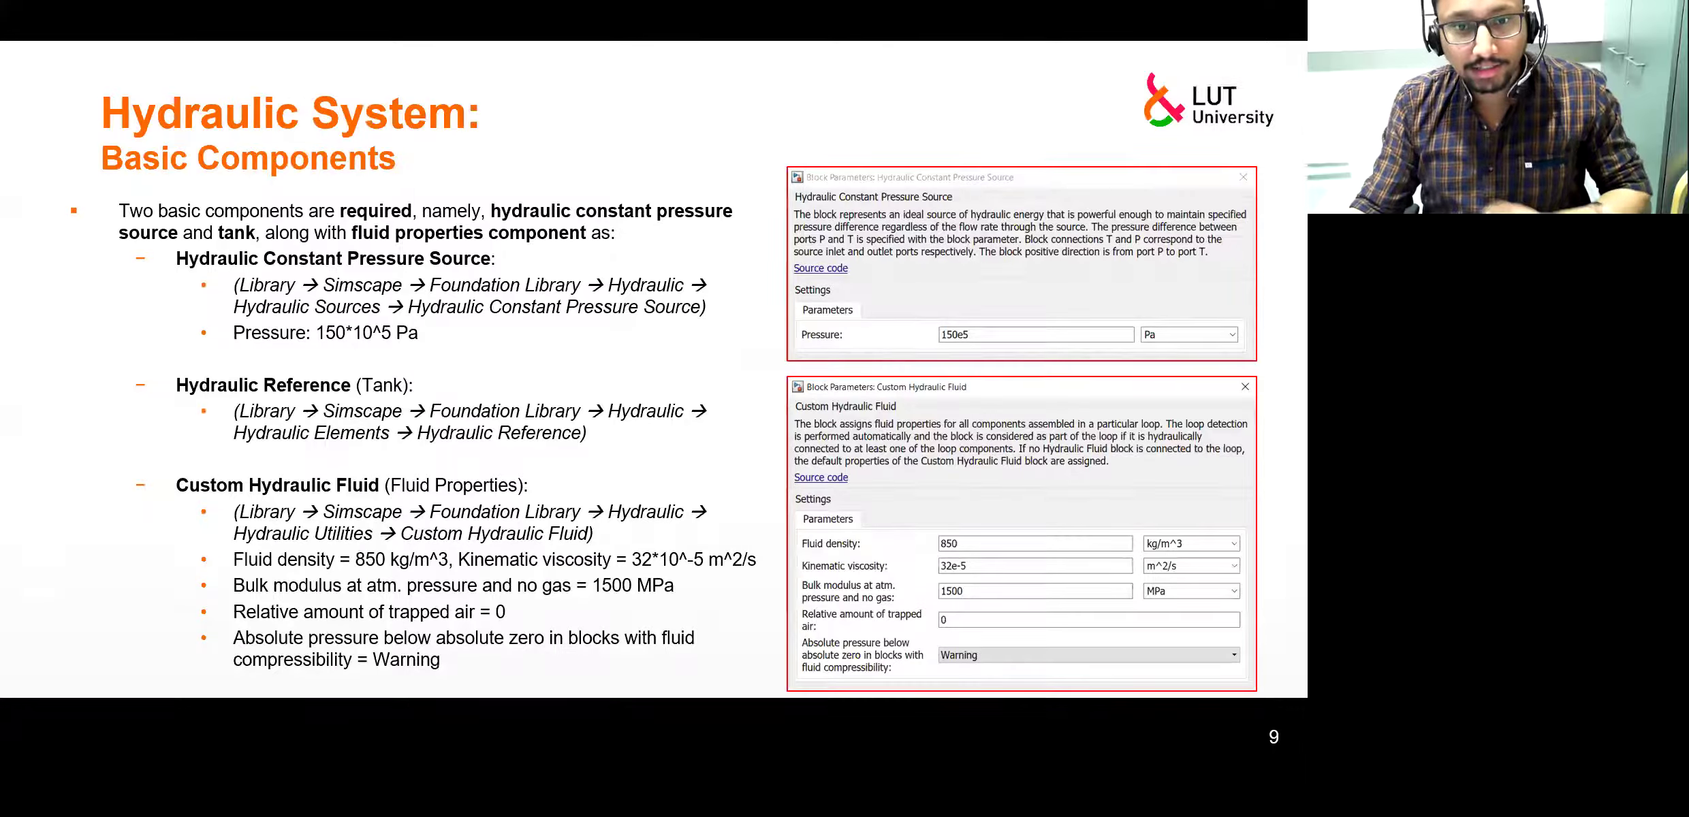
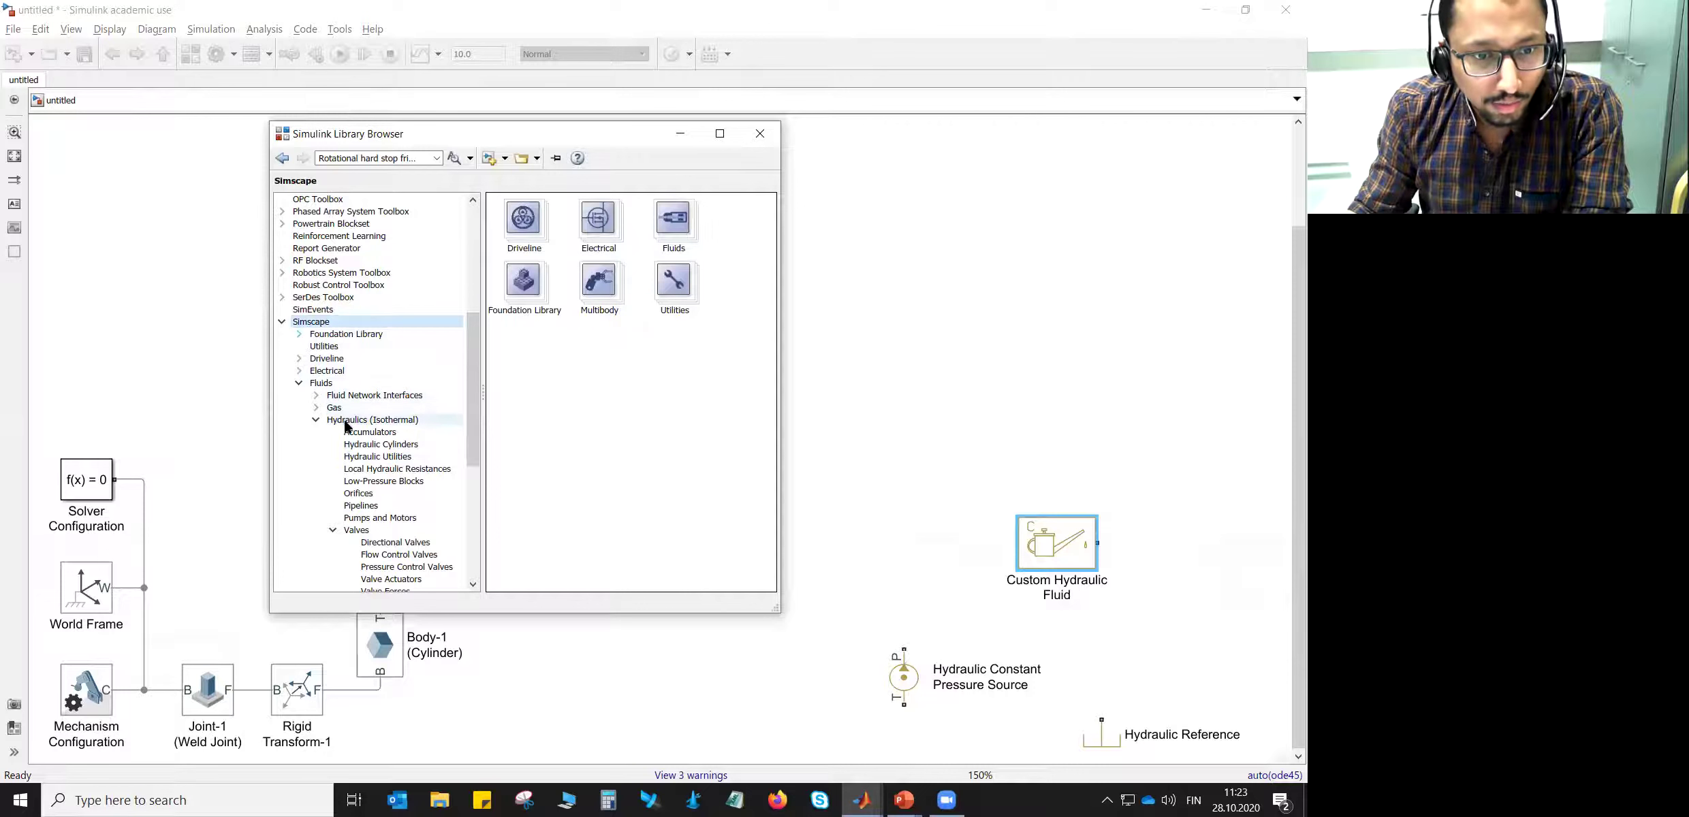
- Add a 3-Way Directional Valve from the Simscape Fluids Hydraulics (Isothermal) Directional Valves library above the Custom Hydraulic Fluid block
click(310, 383)
click(349, 420)
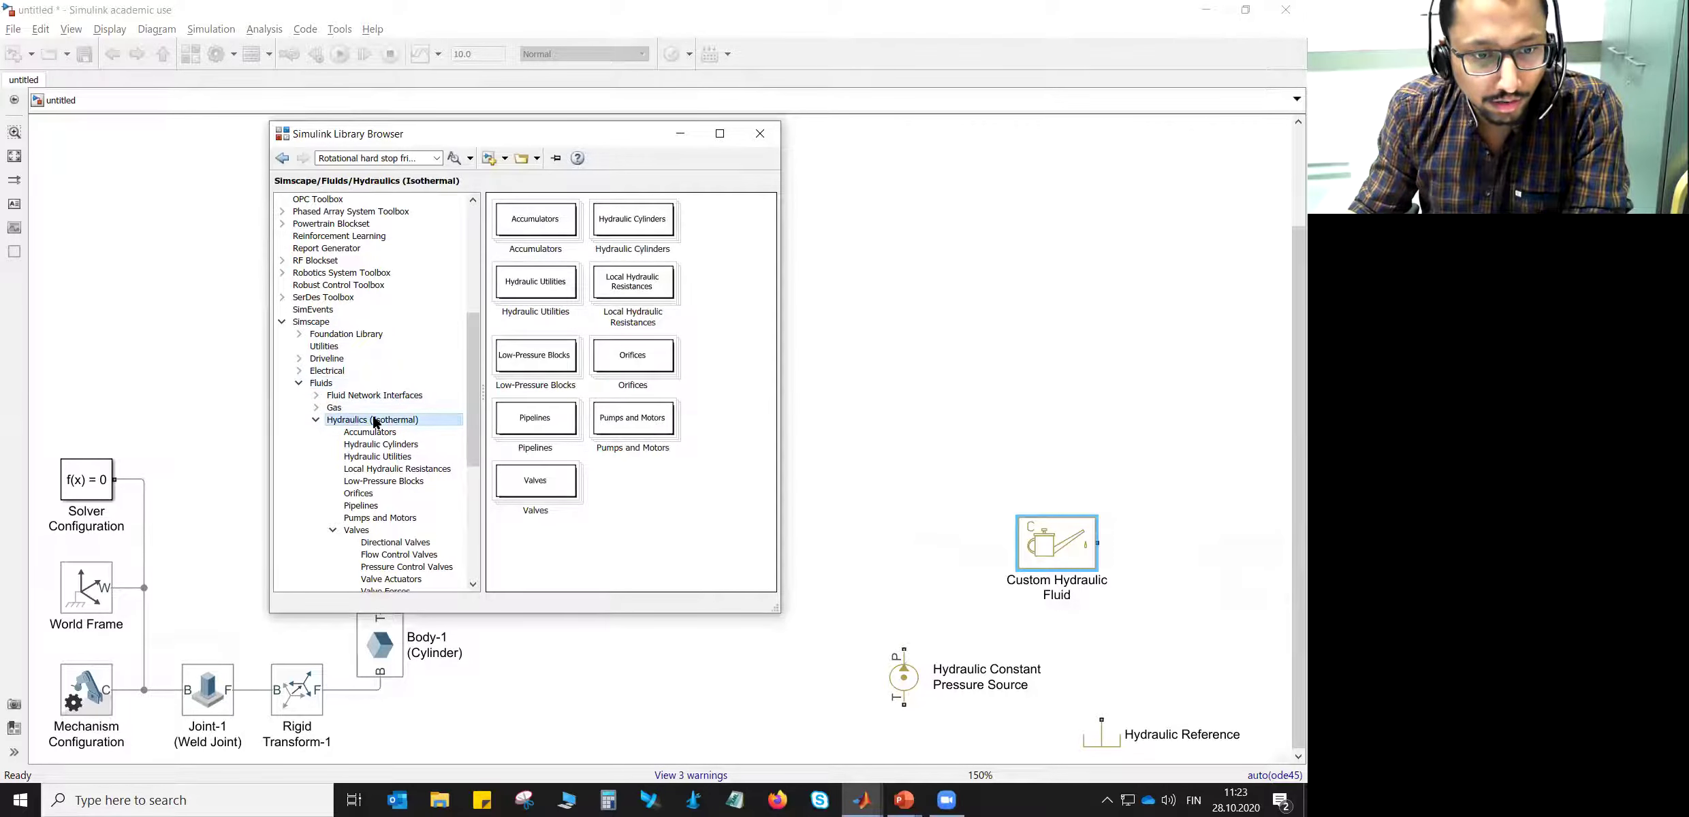
click(365, 533)
drag(466, 429, 469, 505)
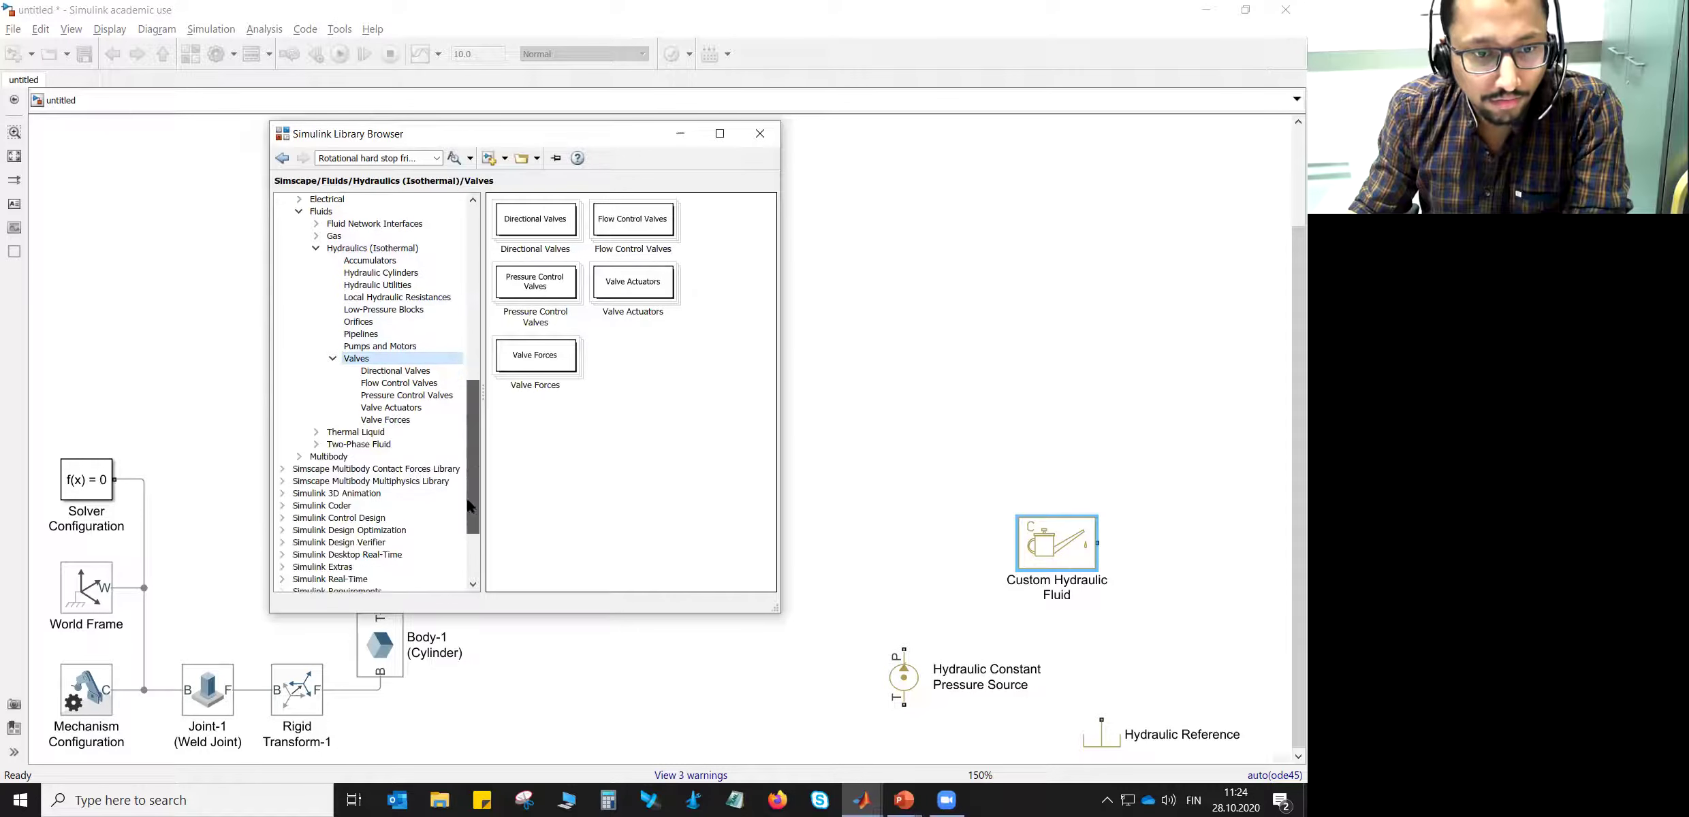
click(395, 408)
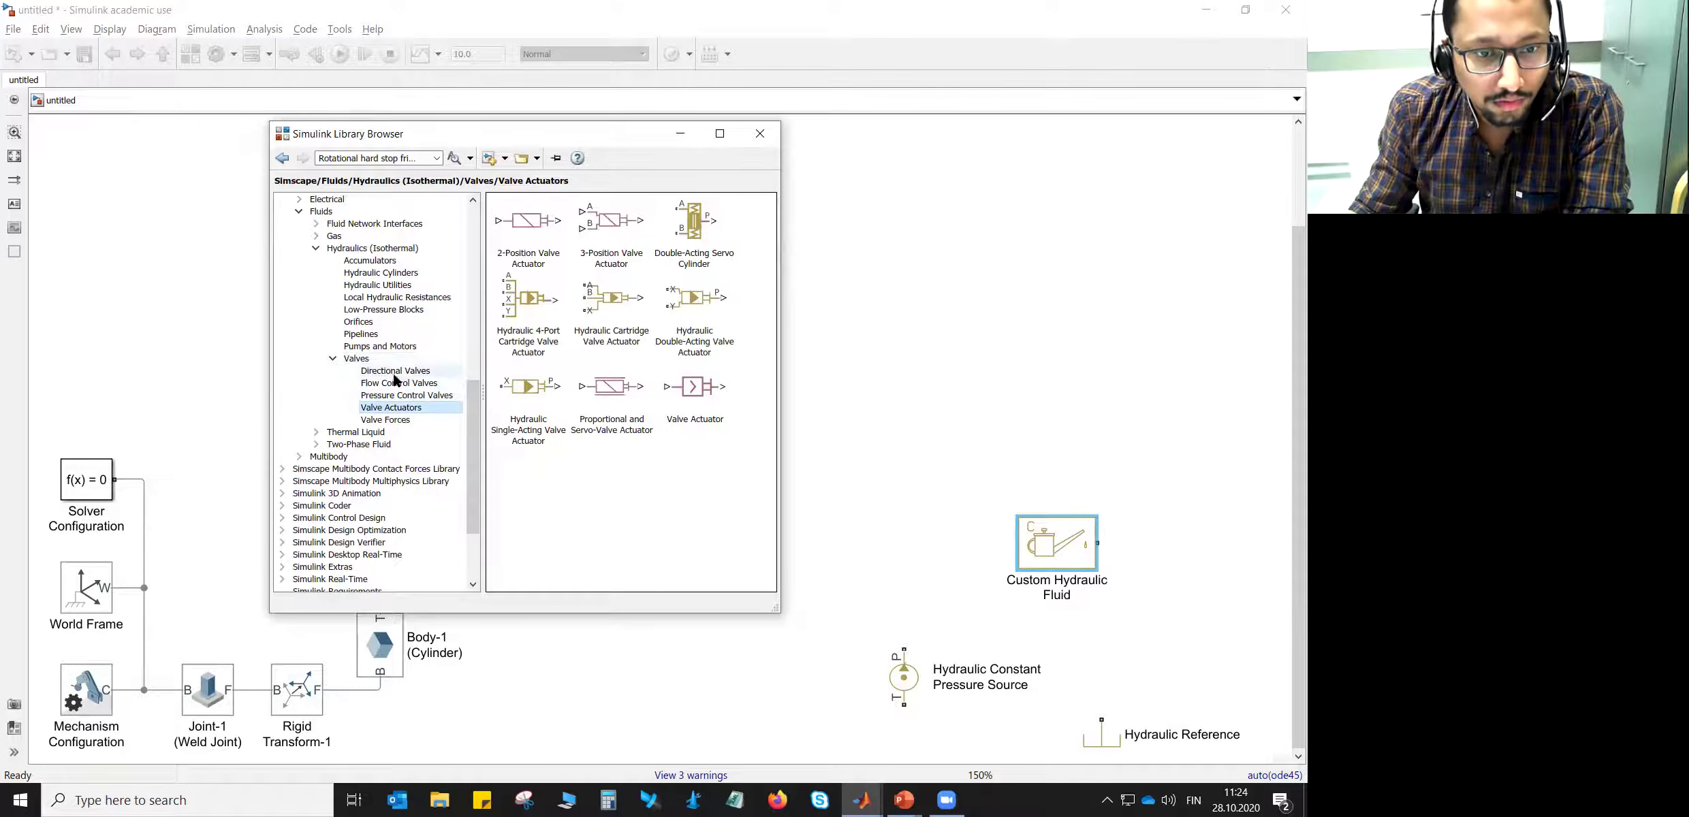
click(395, 375)
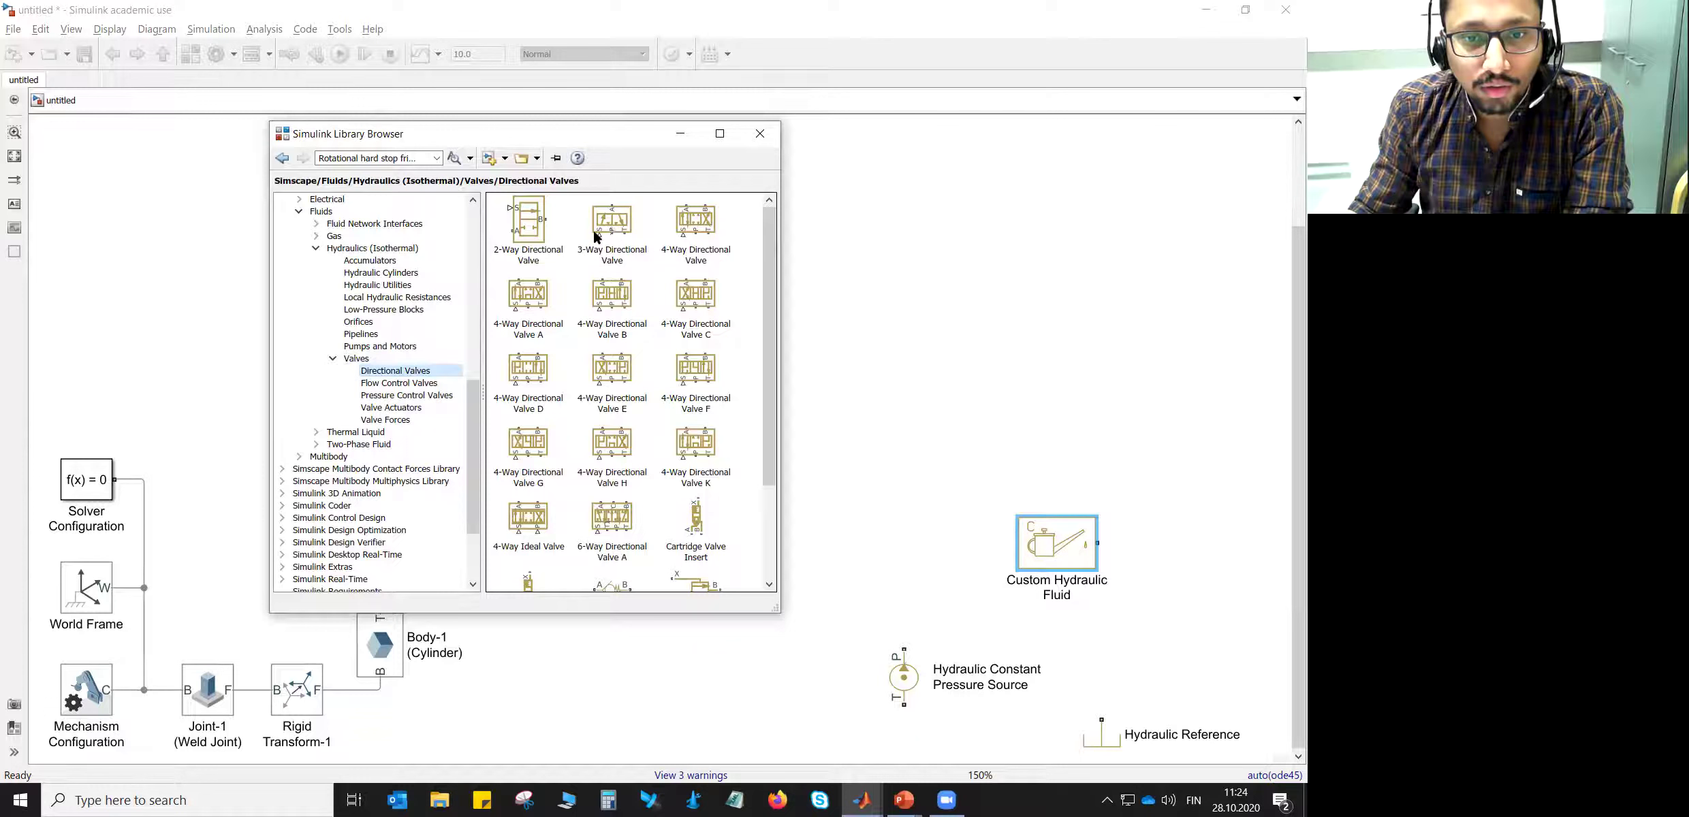
drag(618, 237, 970, 384)
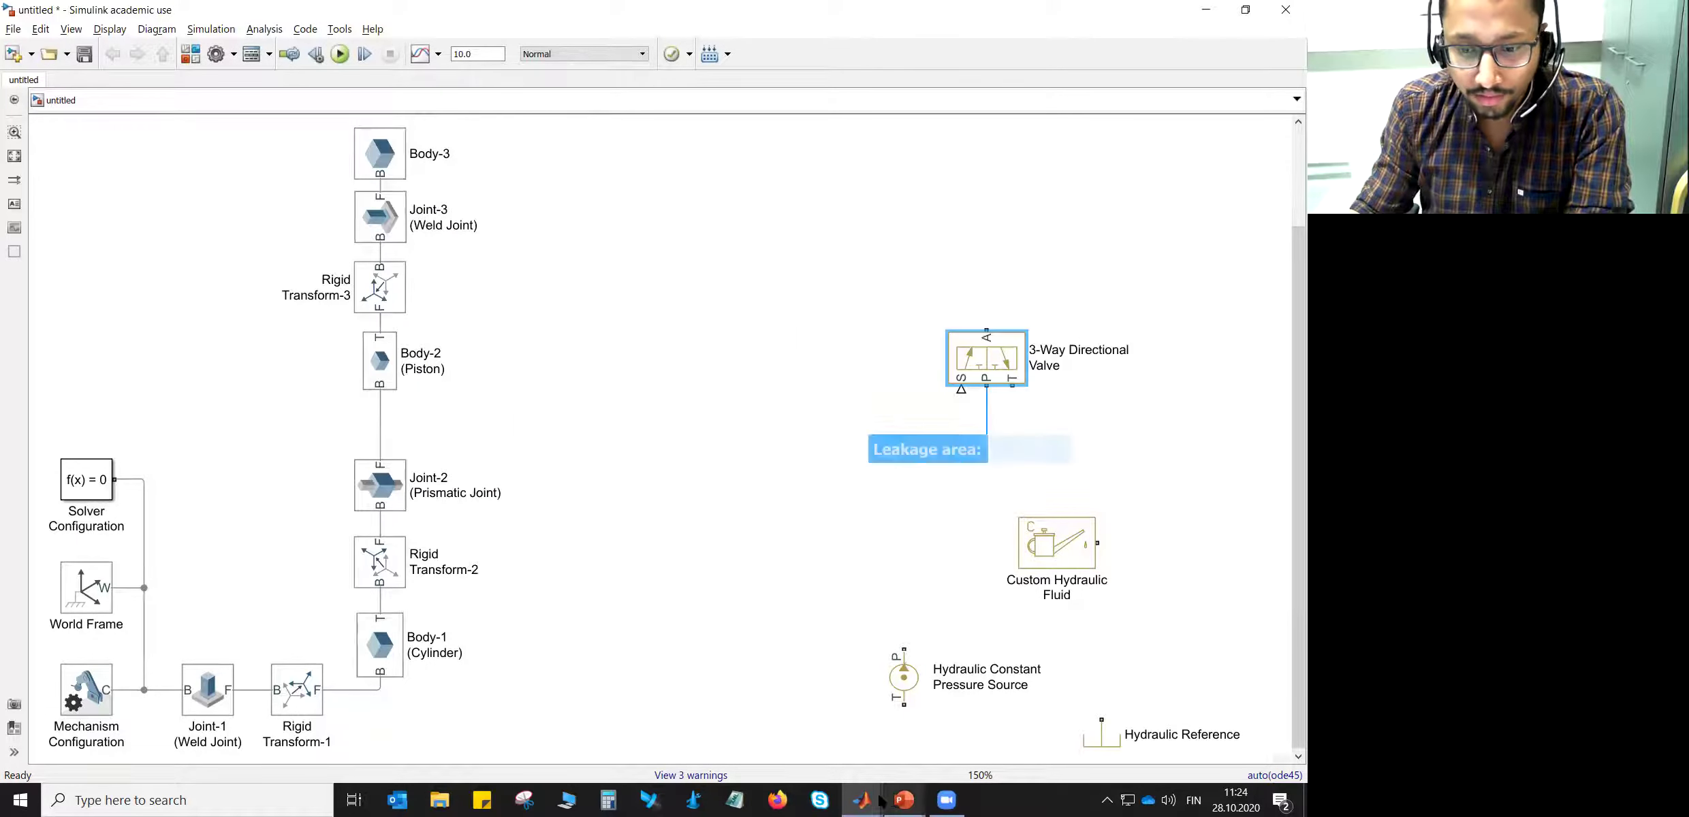
- Add a Valve Actuator block from the Valve Actuators library, left of the Hydraulic Constant Pressure Source
mouse_move(862, 800)
click(1049, 722)
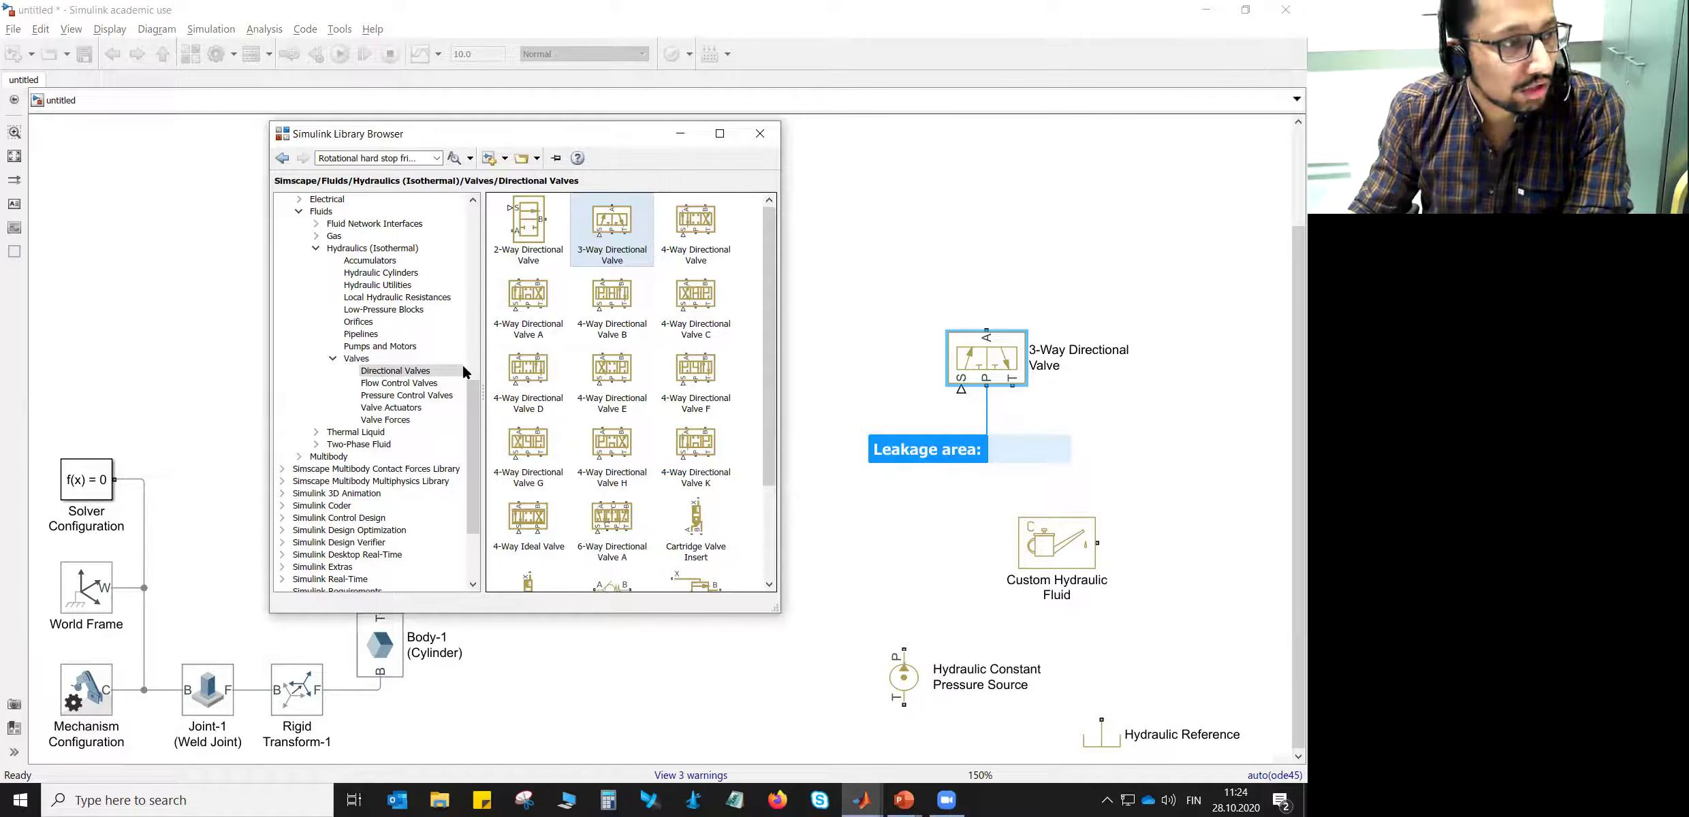
click(405, 408)
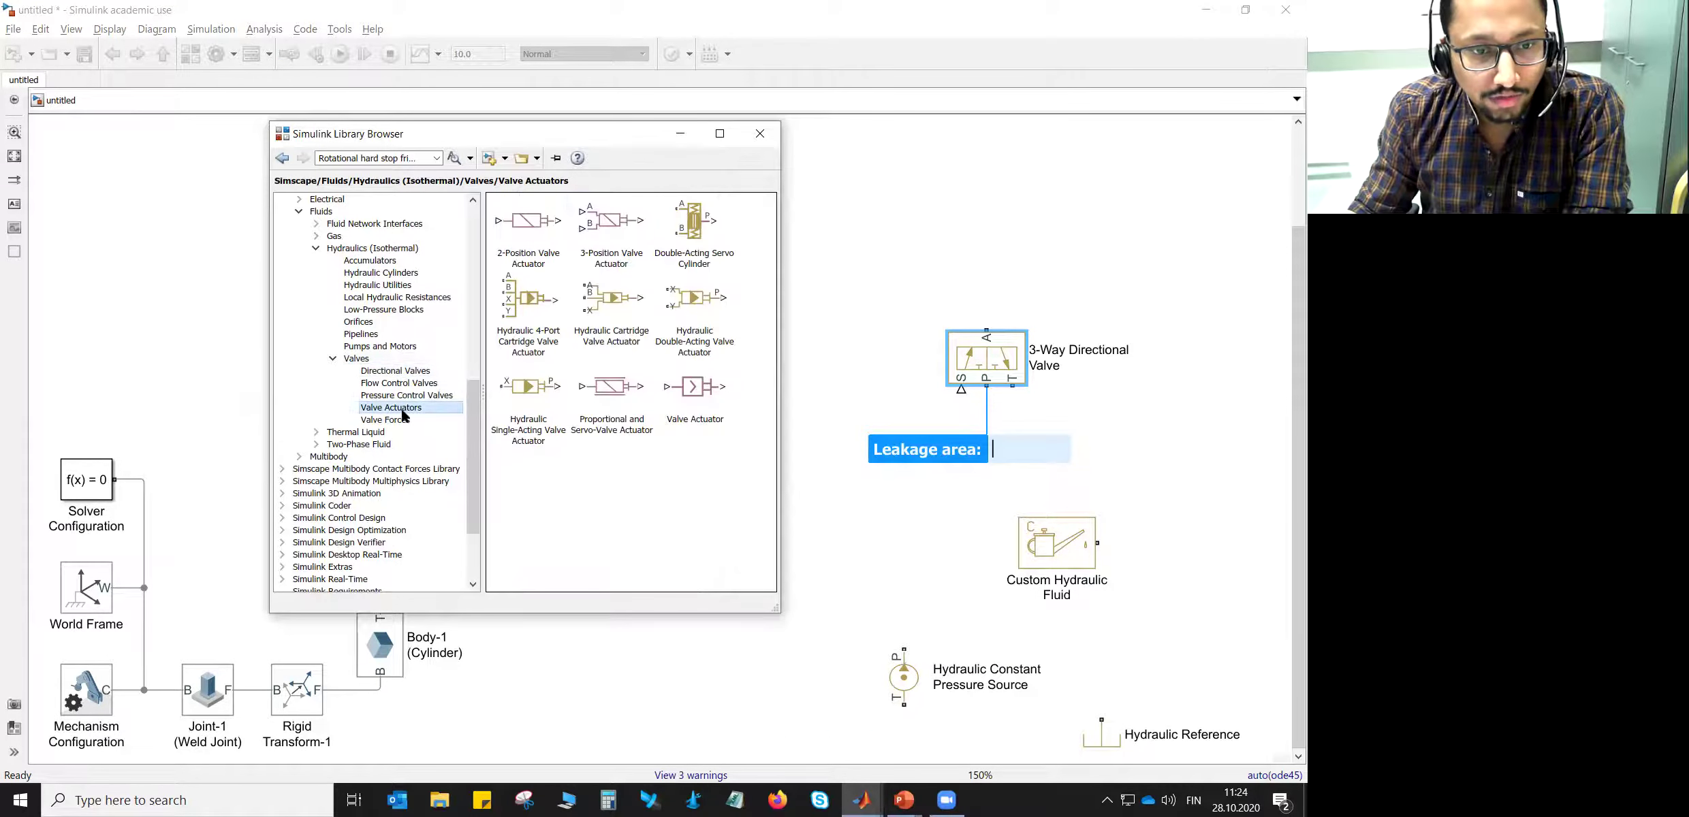
drag(691, 392, 684, 632)
- Move the 3-Way Directional Valve above the Hydraulic Constant Pressure Source and the Custom Hydraulic Fluid block farther right
drag(979, 379, 870, 505)
drag(1067, 541, 1212, 611)
- Set the 3-Way Directional Valve's leakage area to 0 m^2 and its laminar flow pressure ratio to 1e-3, and apply the changes
click(895, 482)
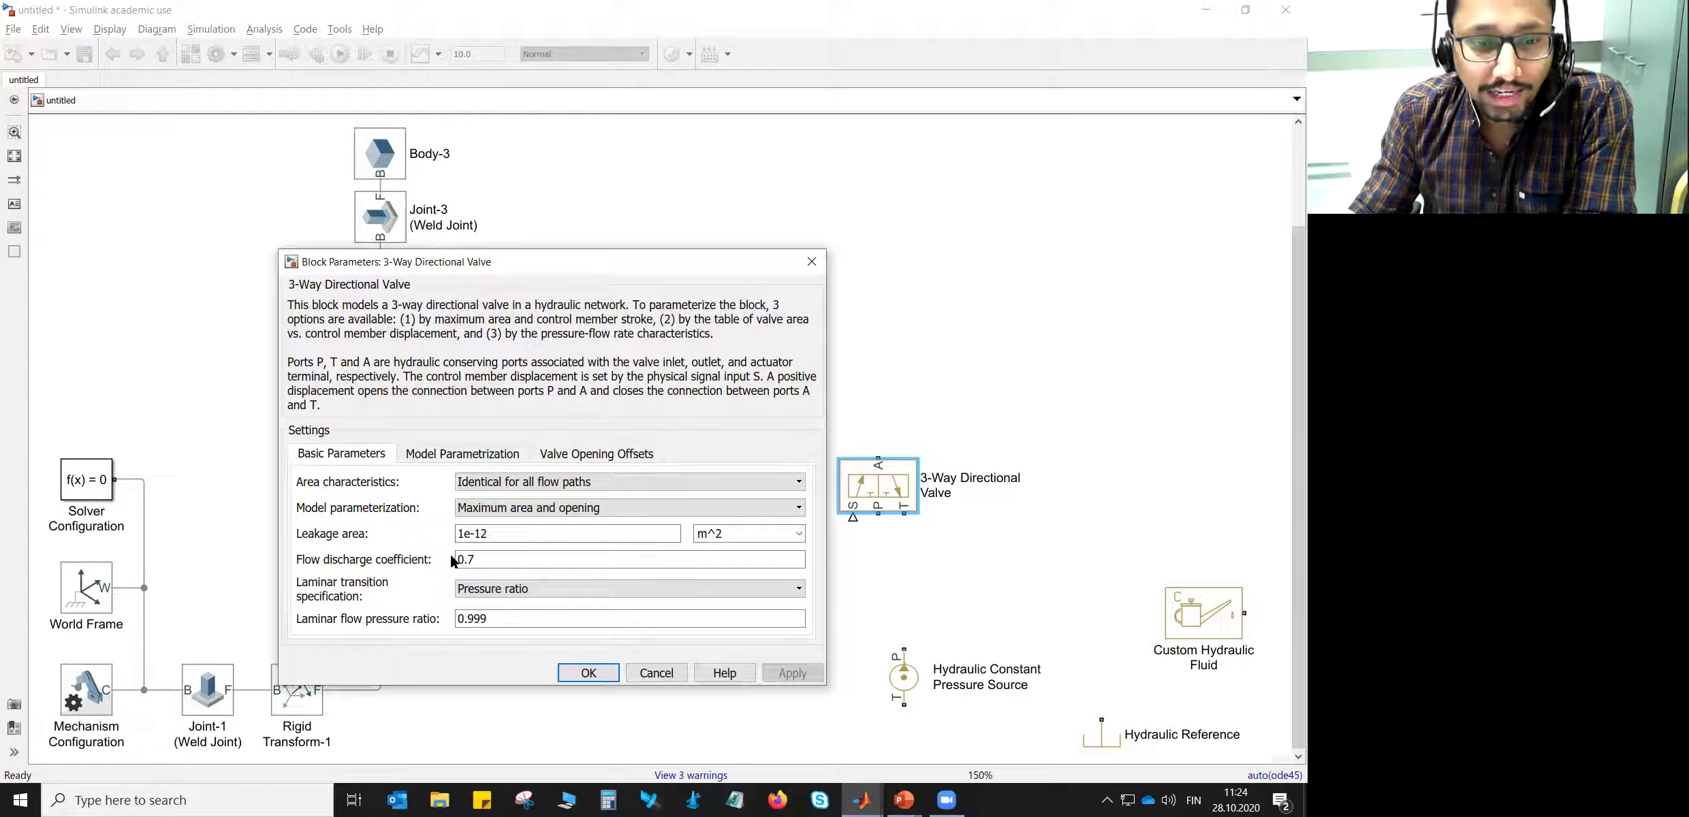
click(498, 533)
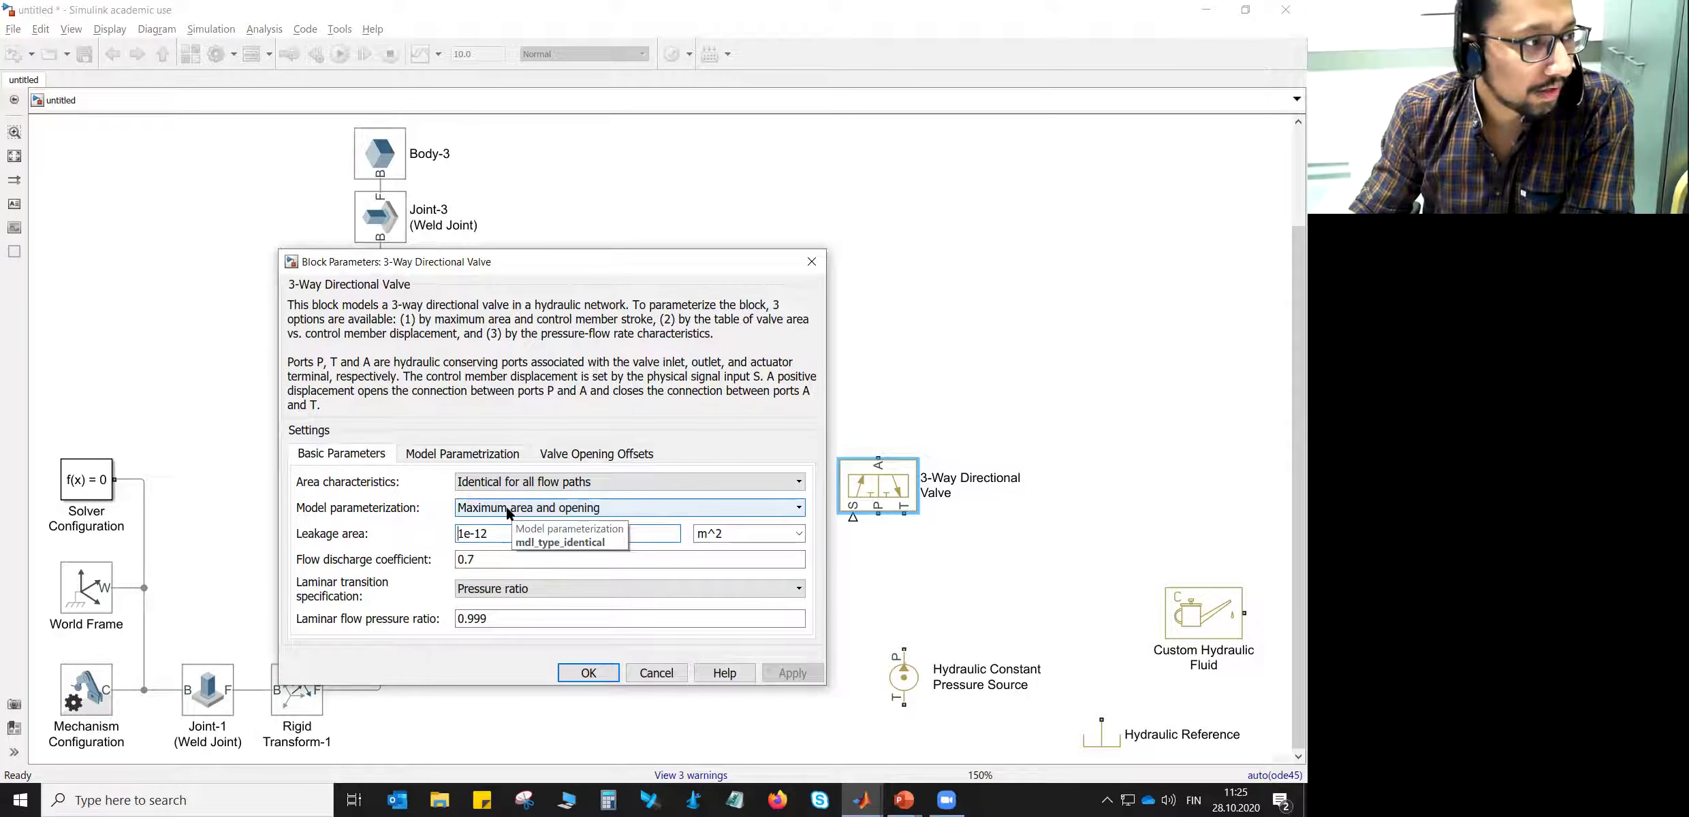
drag(489, 534, 447, 531)
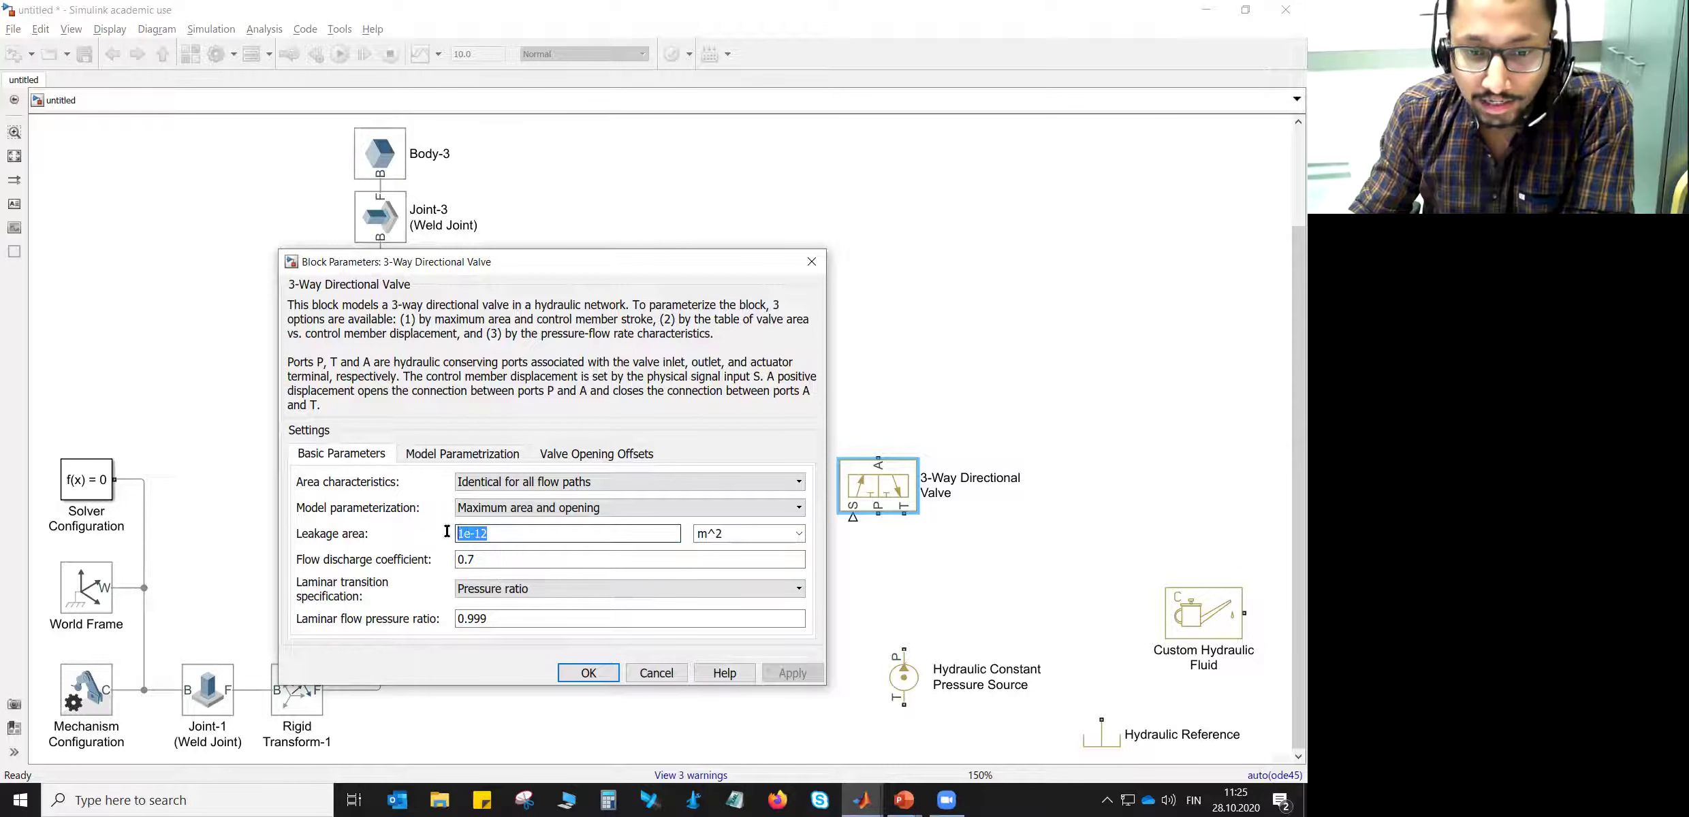
text(0)
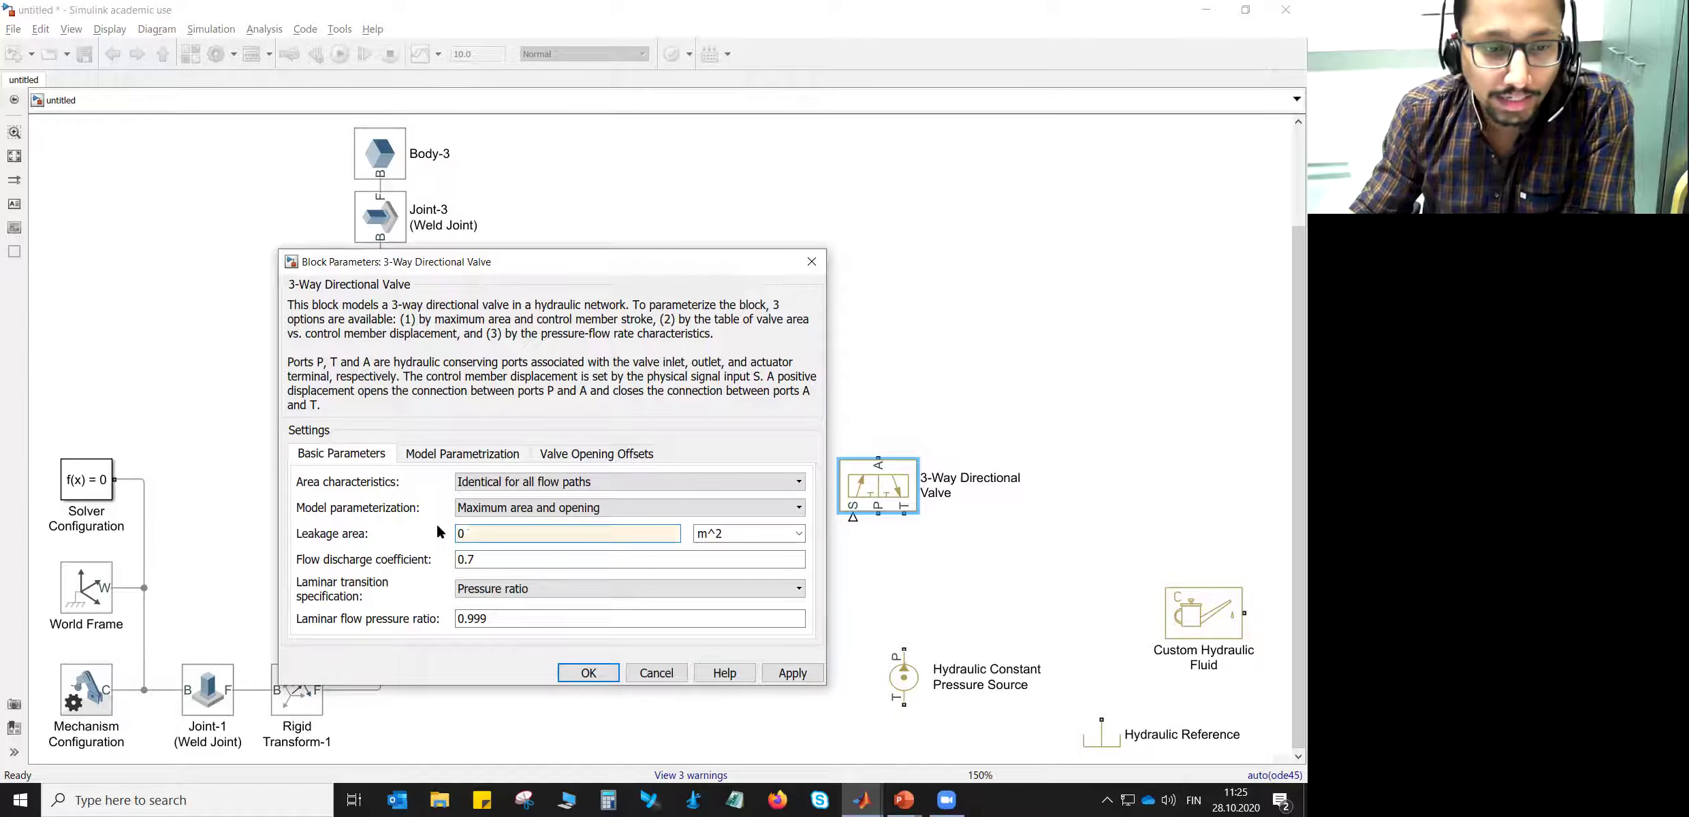
double_click(503, 562)
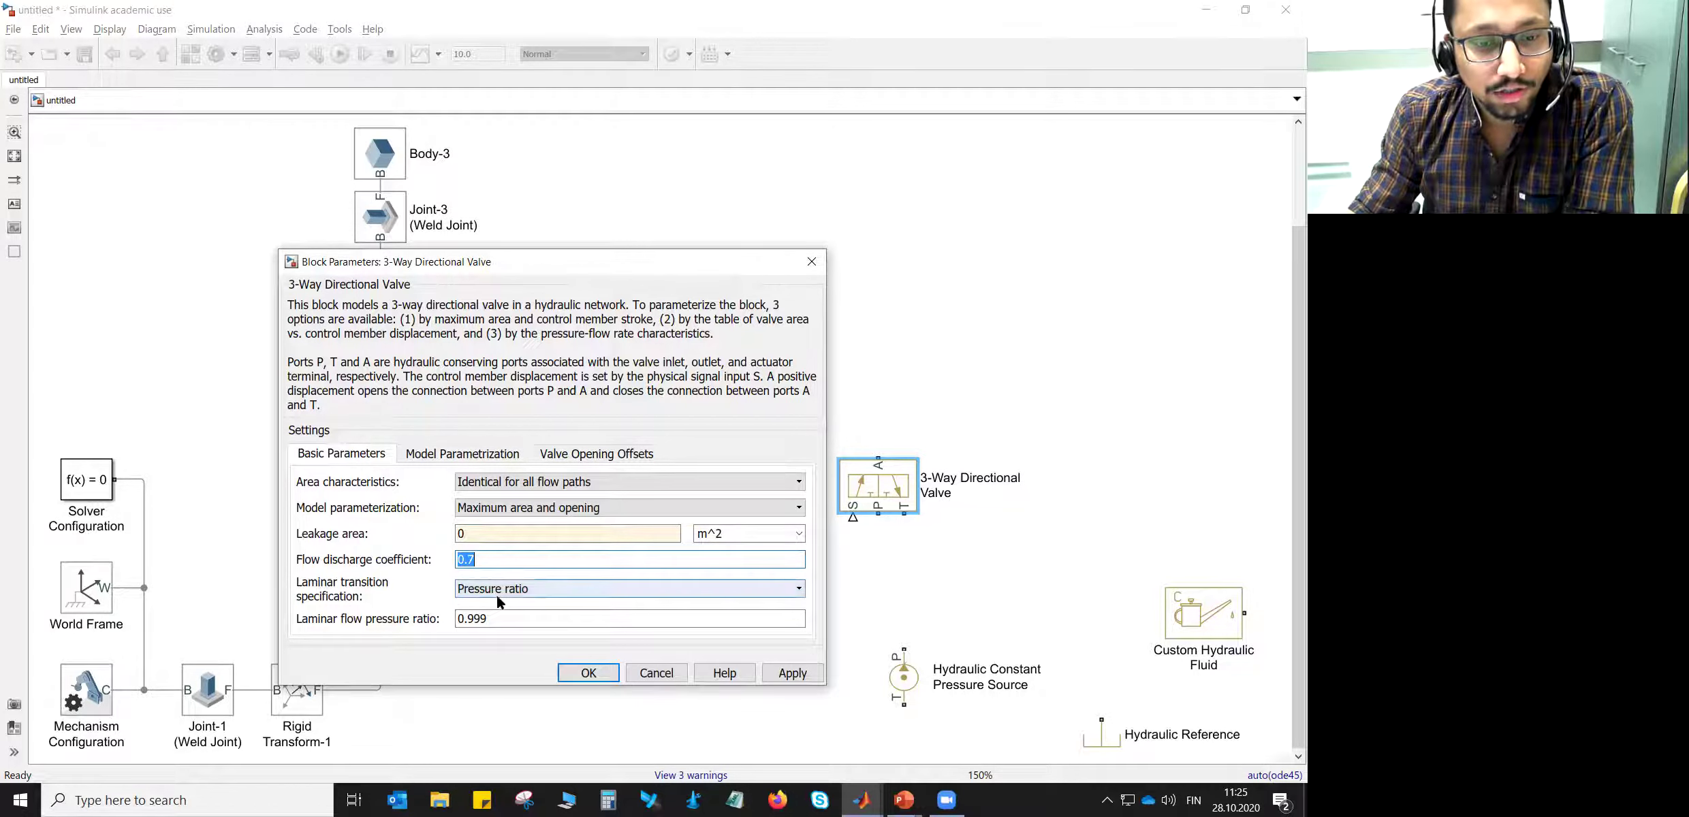
double_click(477, 619)
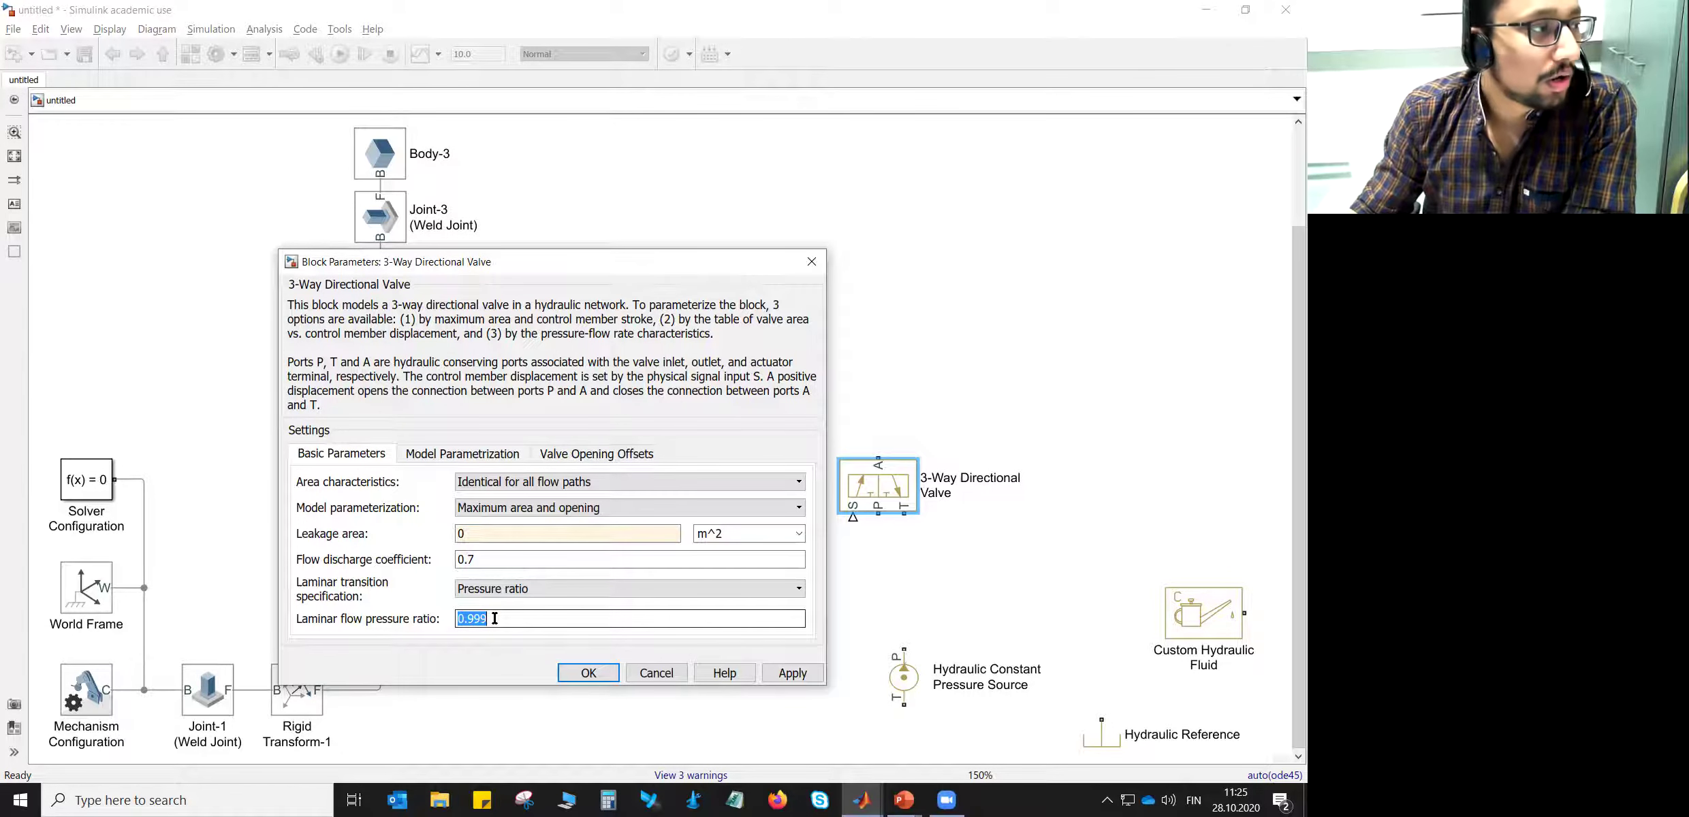
text(1)
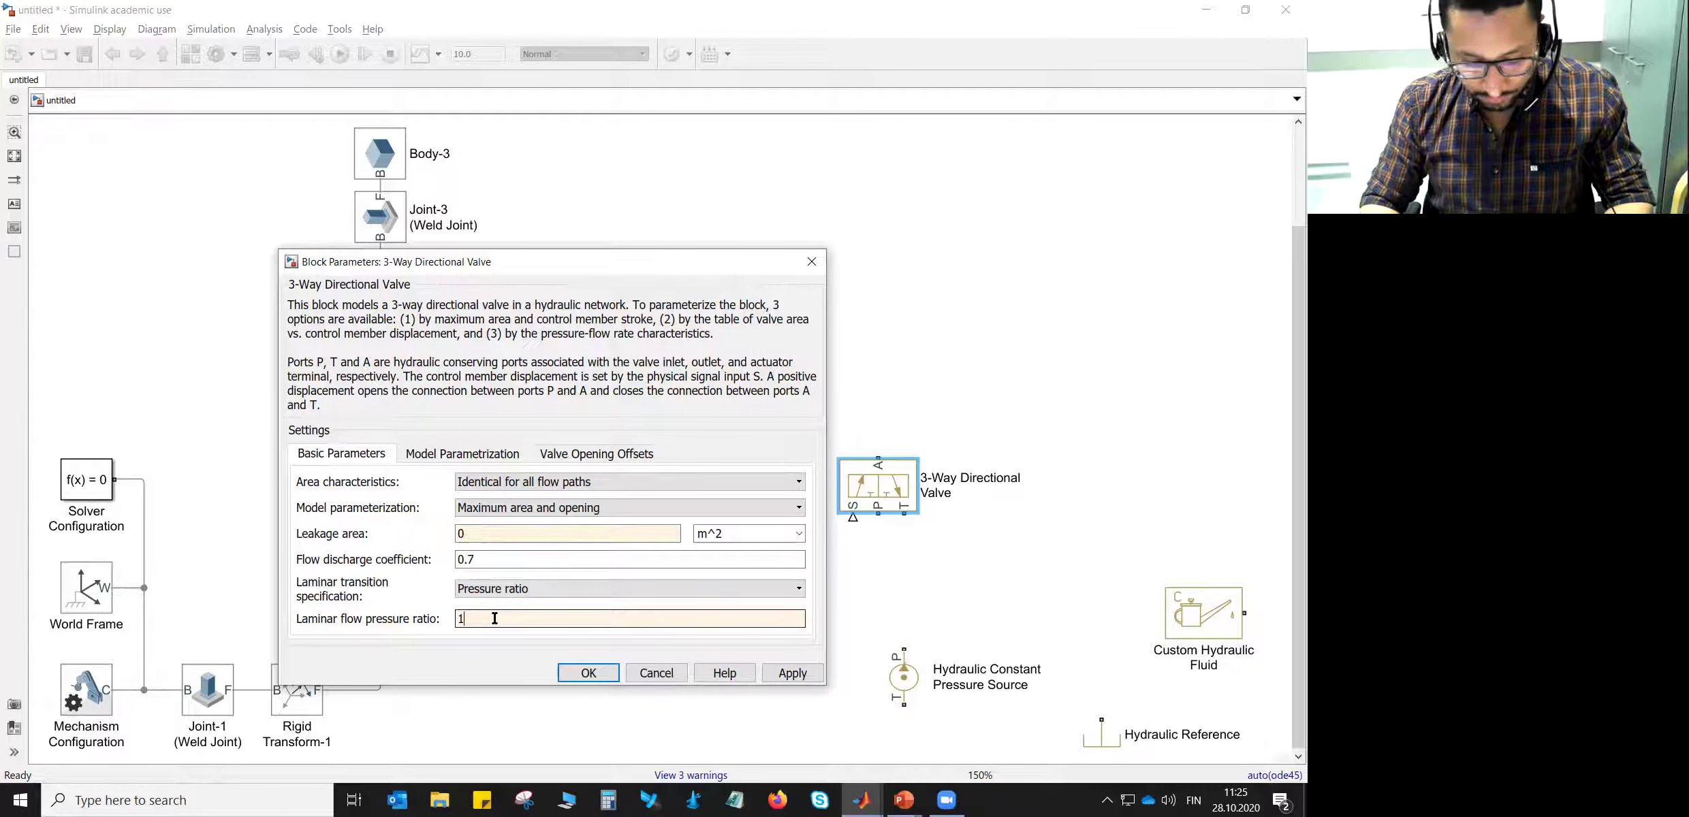
text(e-3)
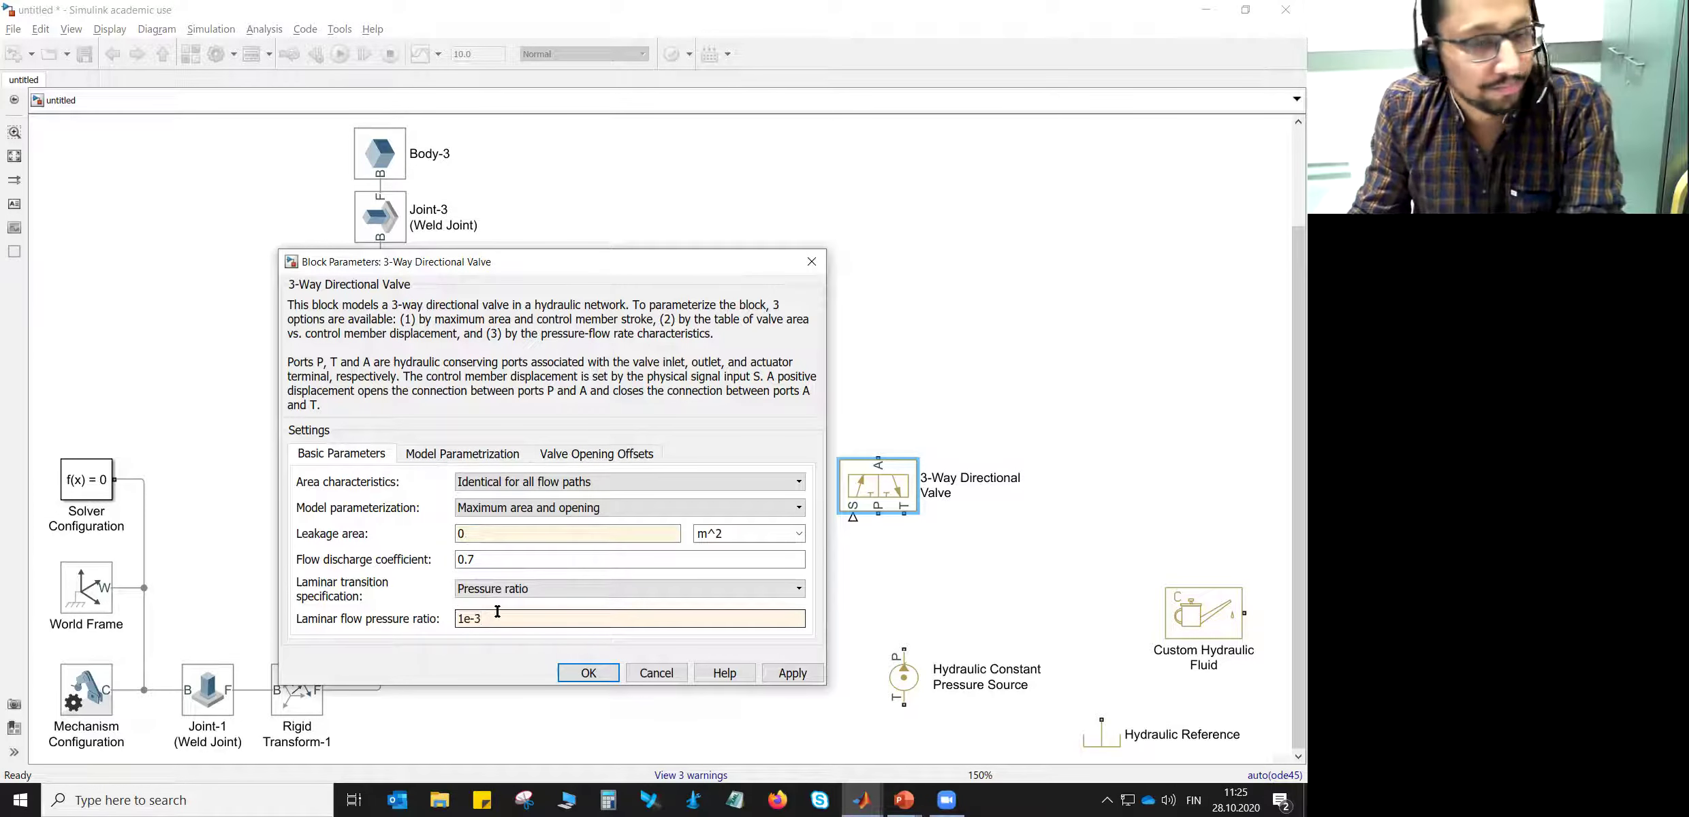
click(788, 672)
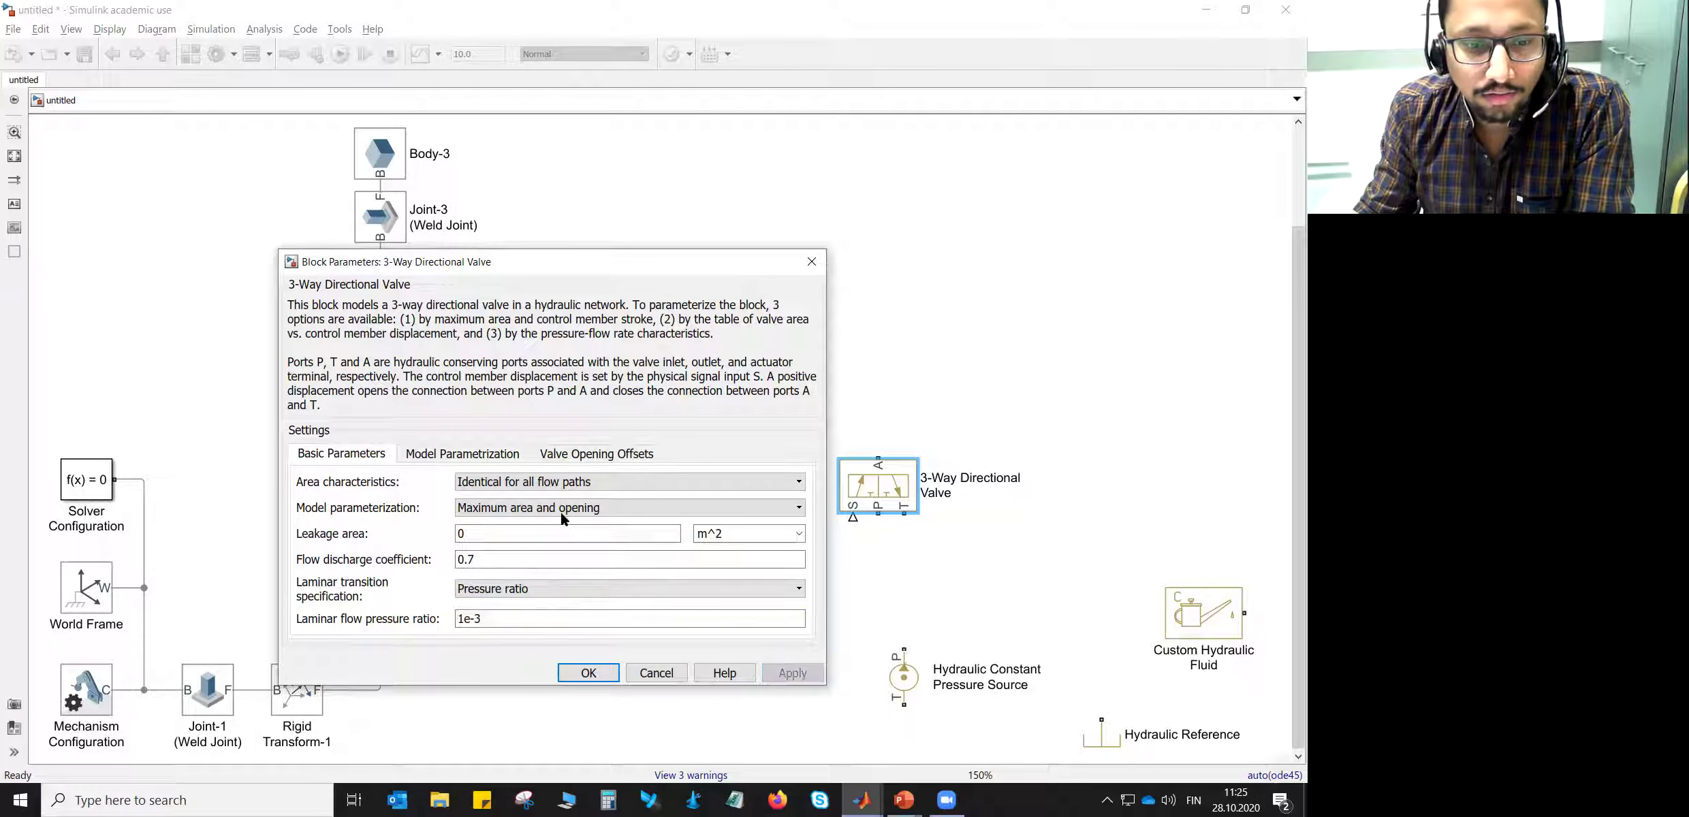
- Set the 3-Way Directional Valve's maximum opening area to 2.25e-5 m^2 and apply it
click(444, 456)
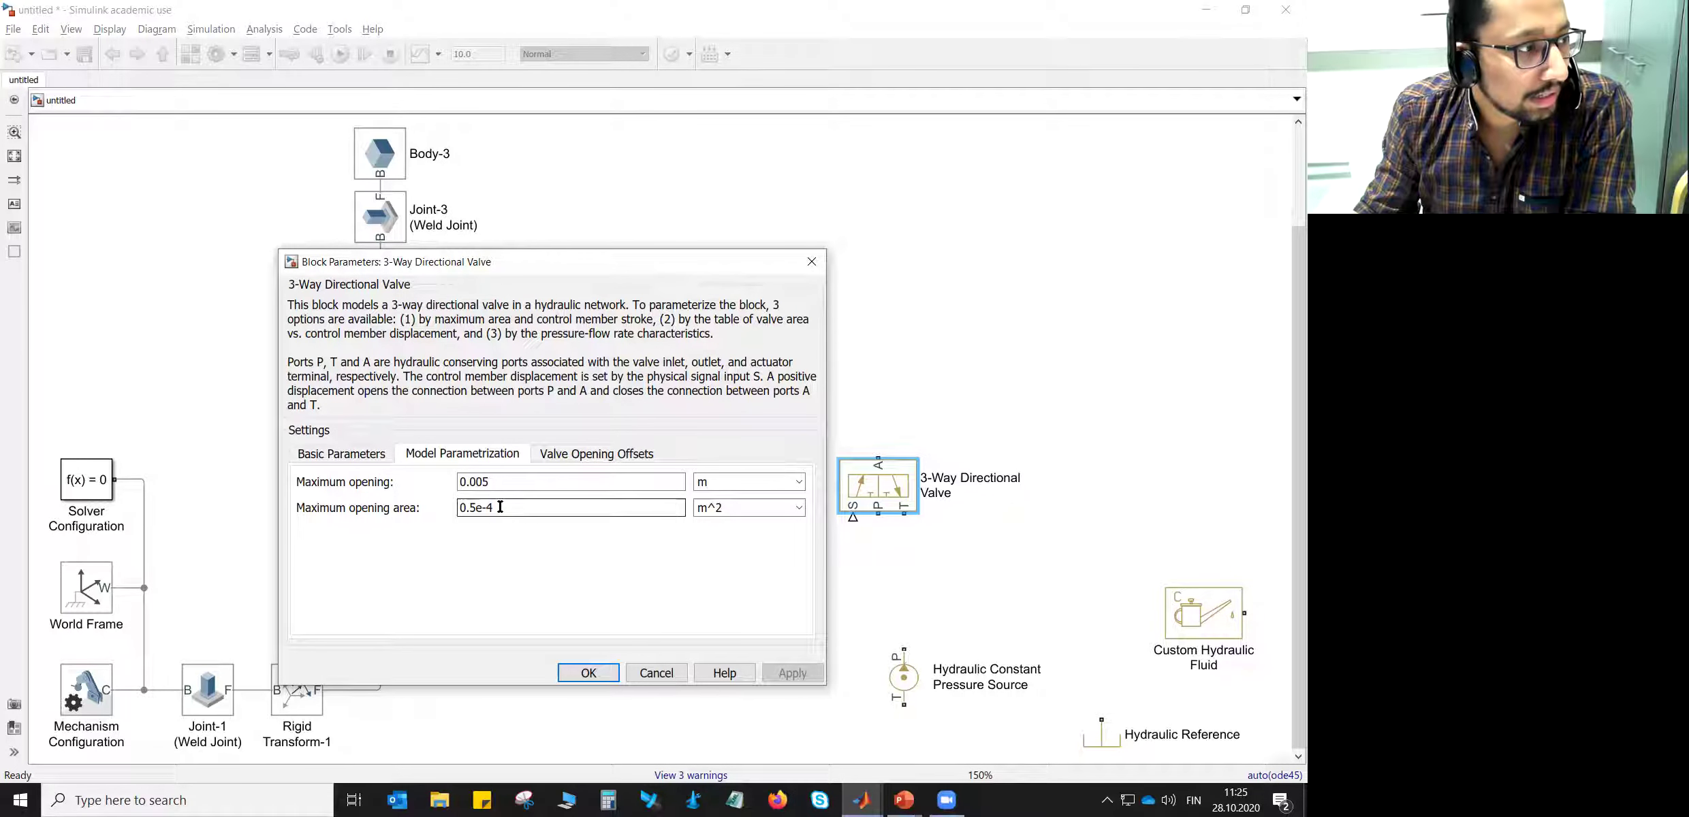
double_click(469, 508)
drag(467, 508, 450, 505)
text(2)
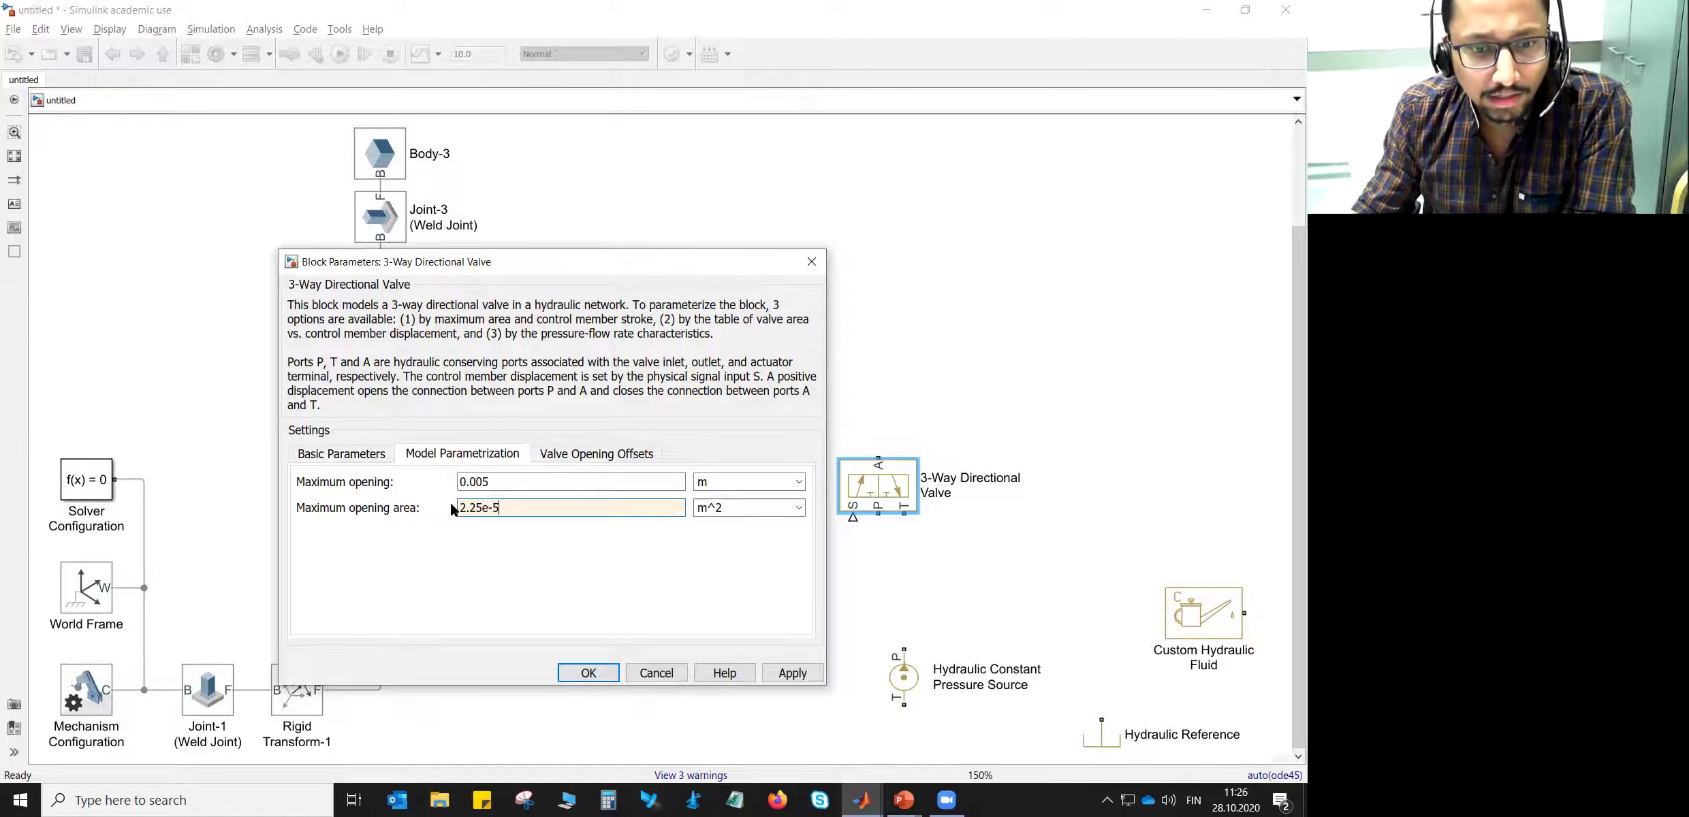
click(792, 673)
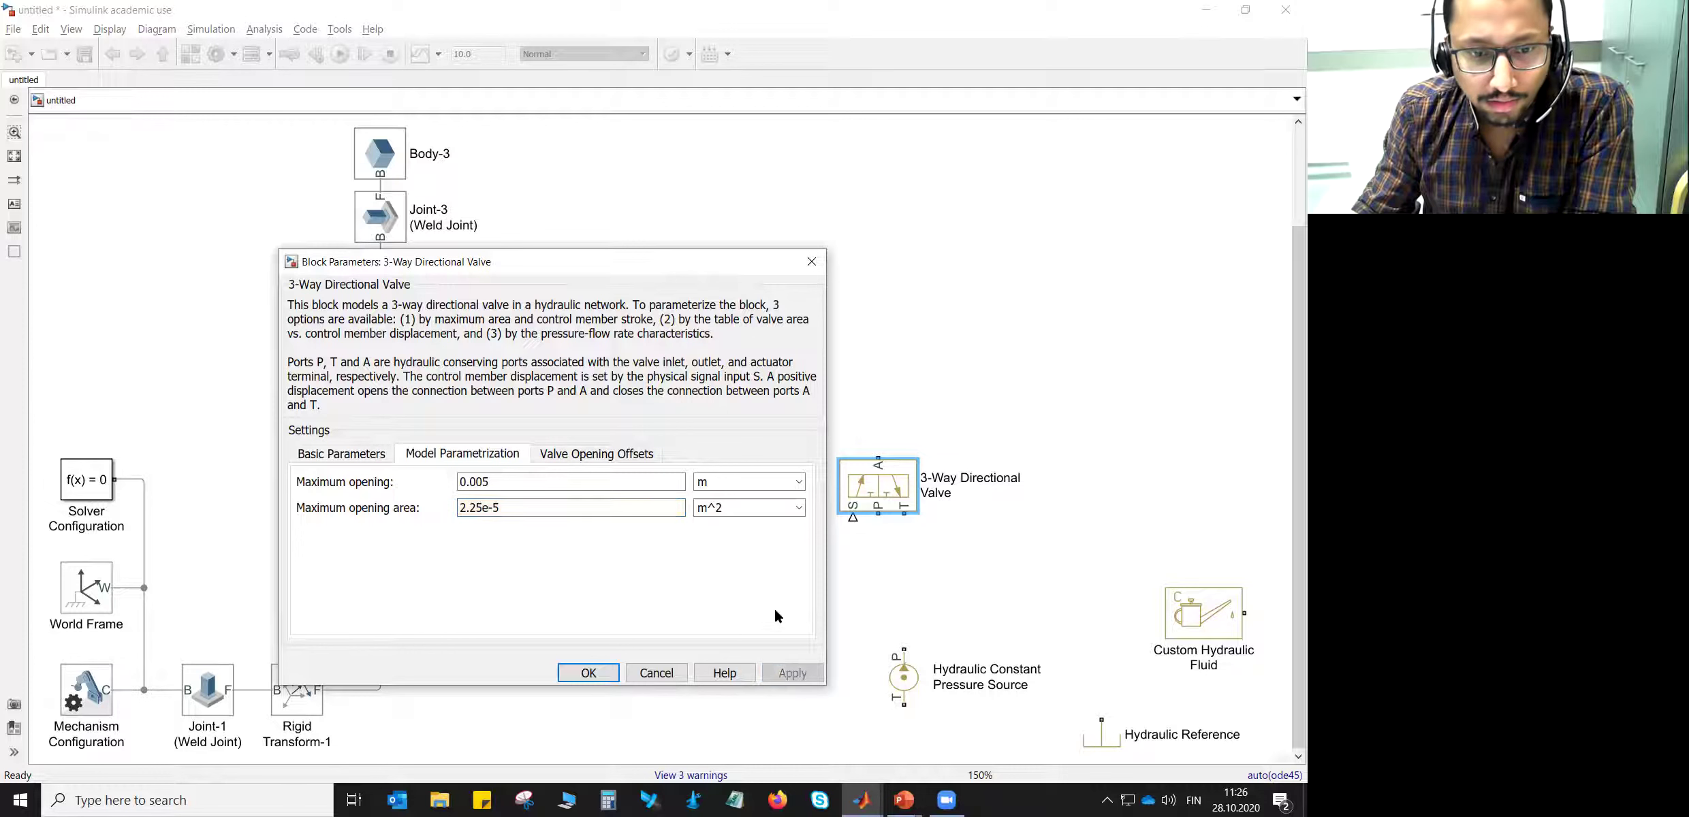
- Review the 3-Way Directional Valve's opening offsets and basic parameters, and accept the block settings
click(607, 455)
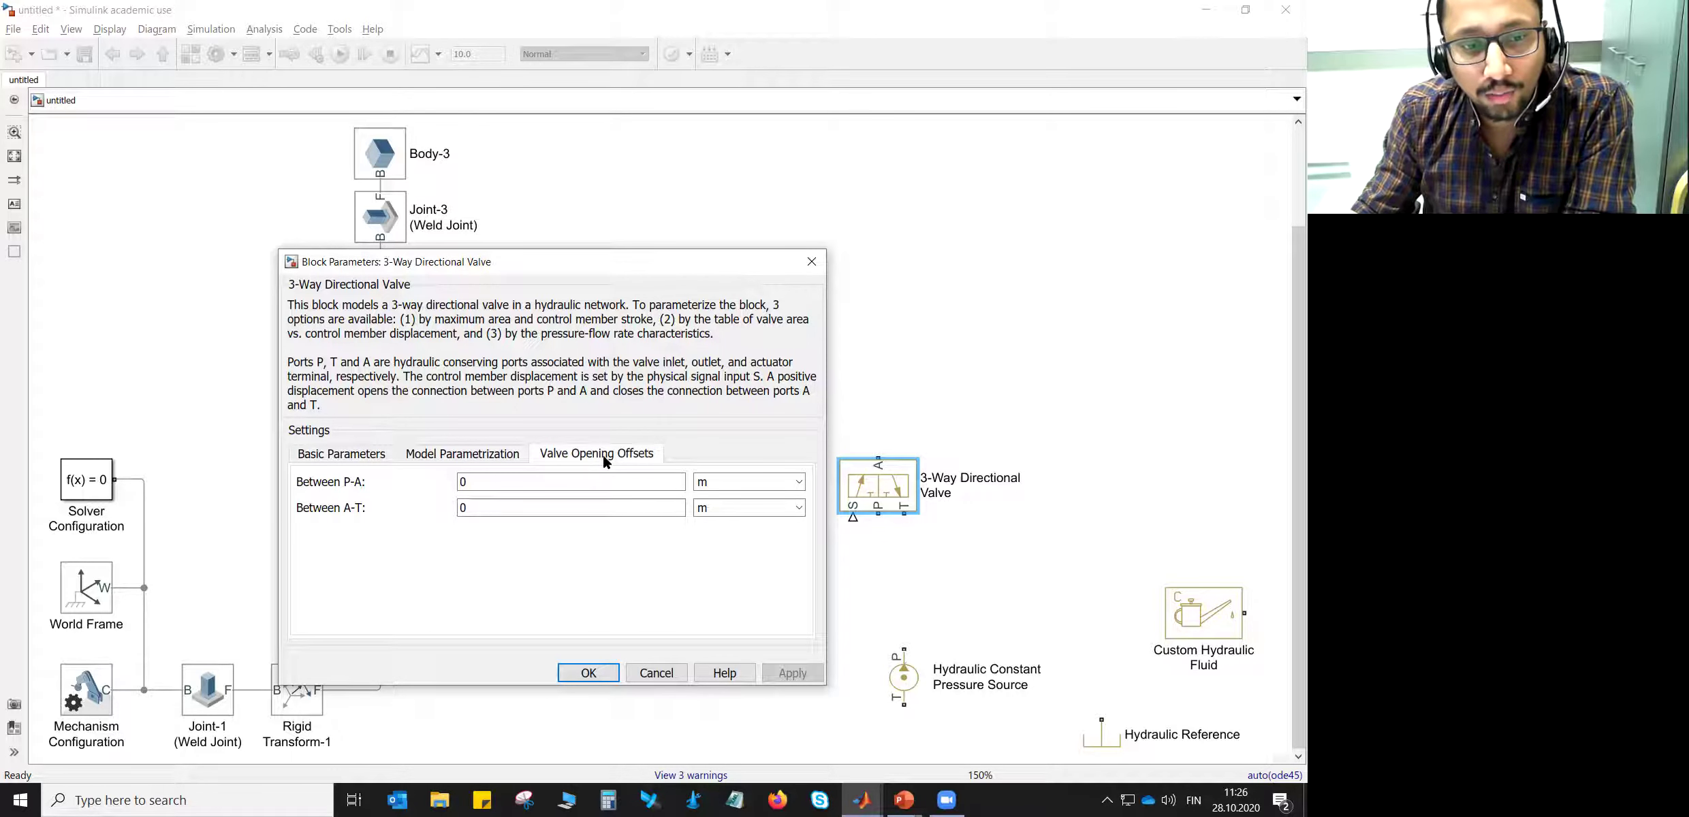
click(361, 452)
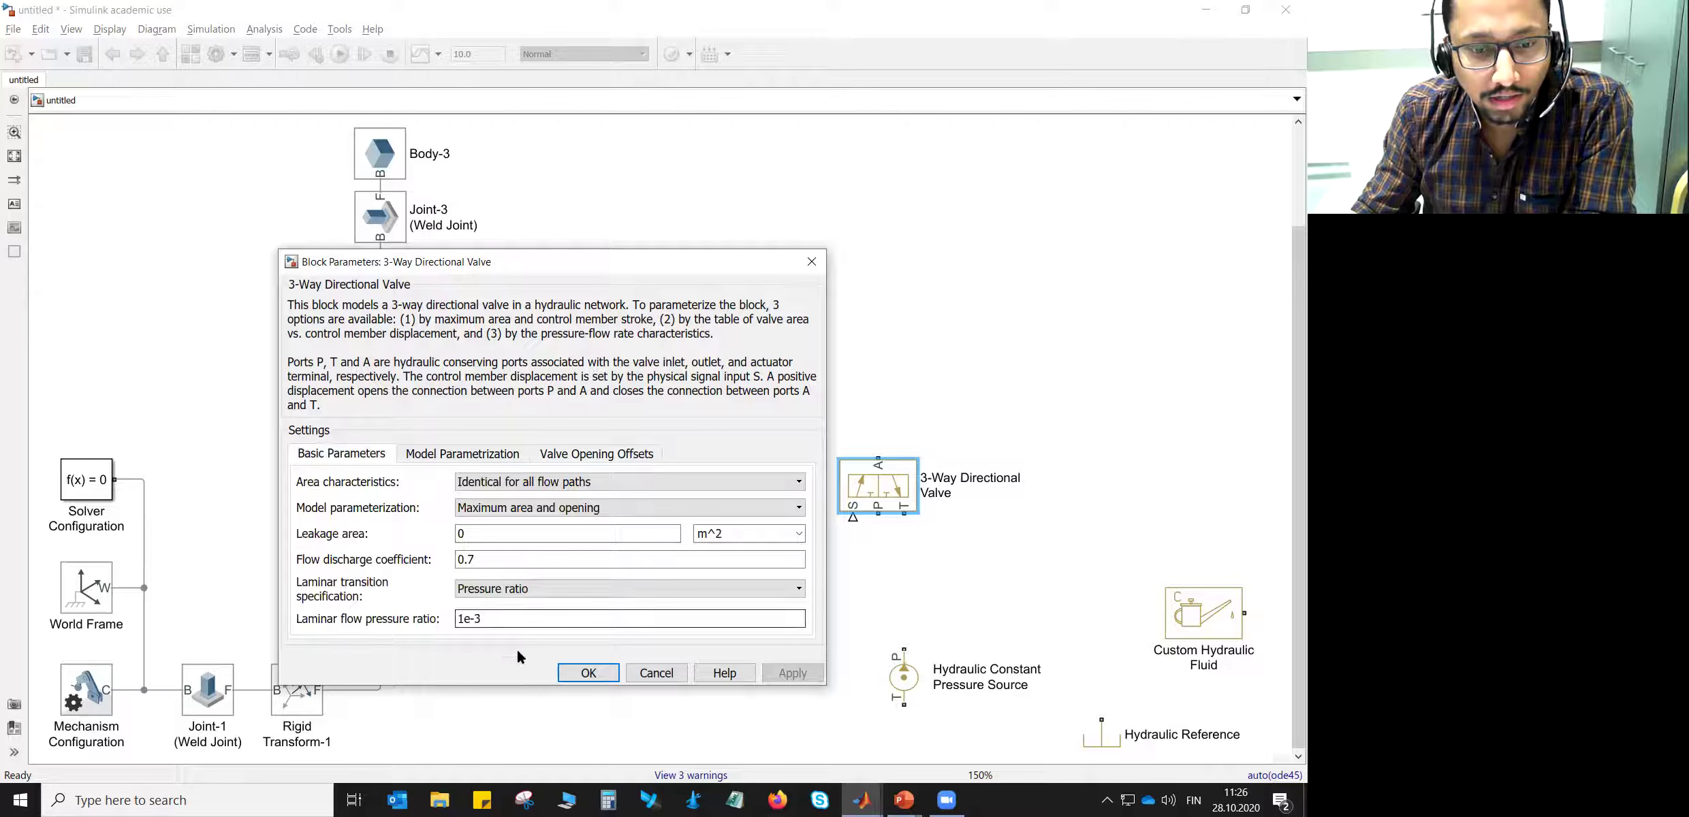
click(575, 675)
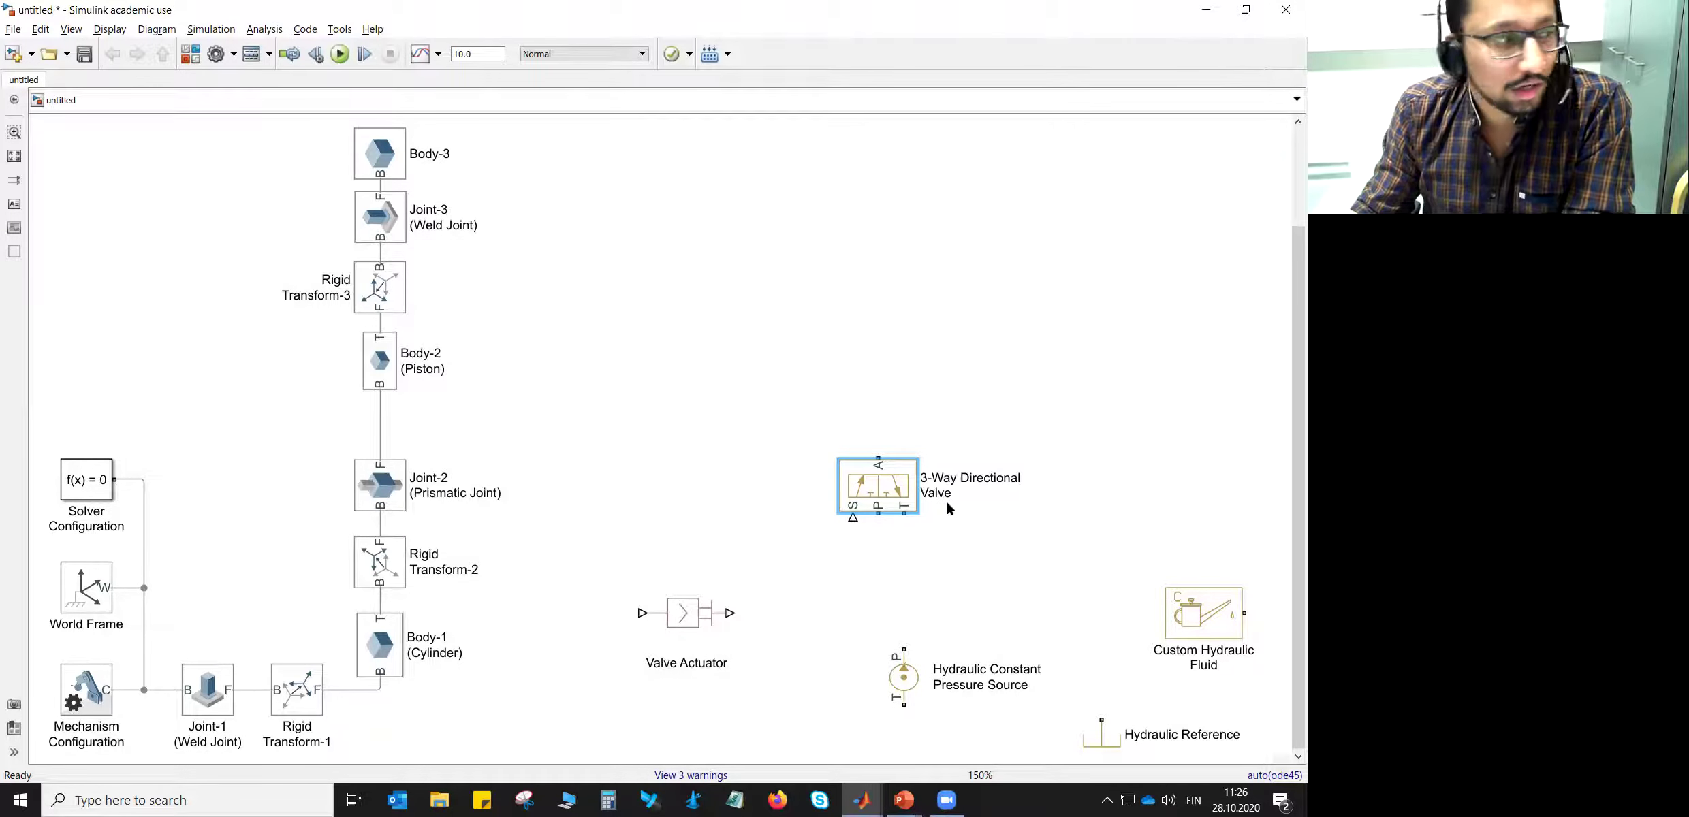
- Set the Valve Actuator's time constant to 0.0001 s and accept the block settings
click(705, 620)
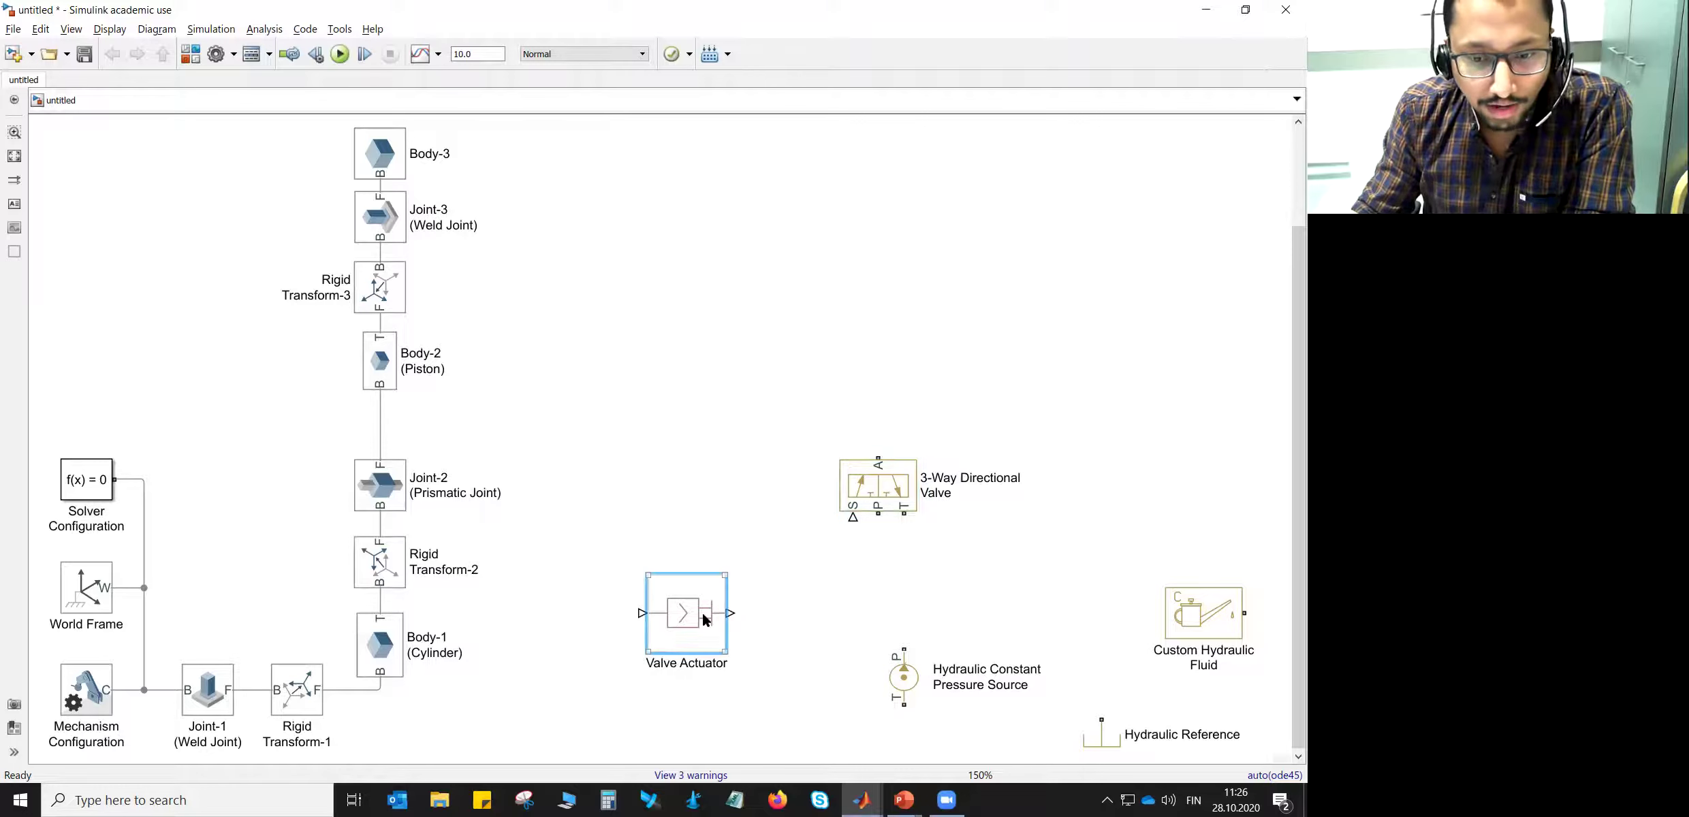
double_click(705, 620)
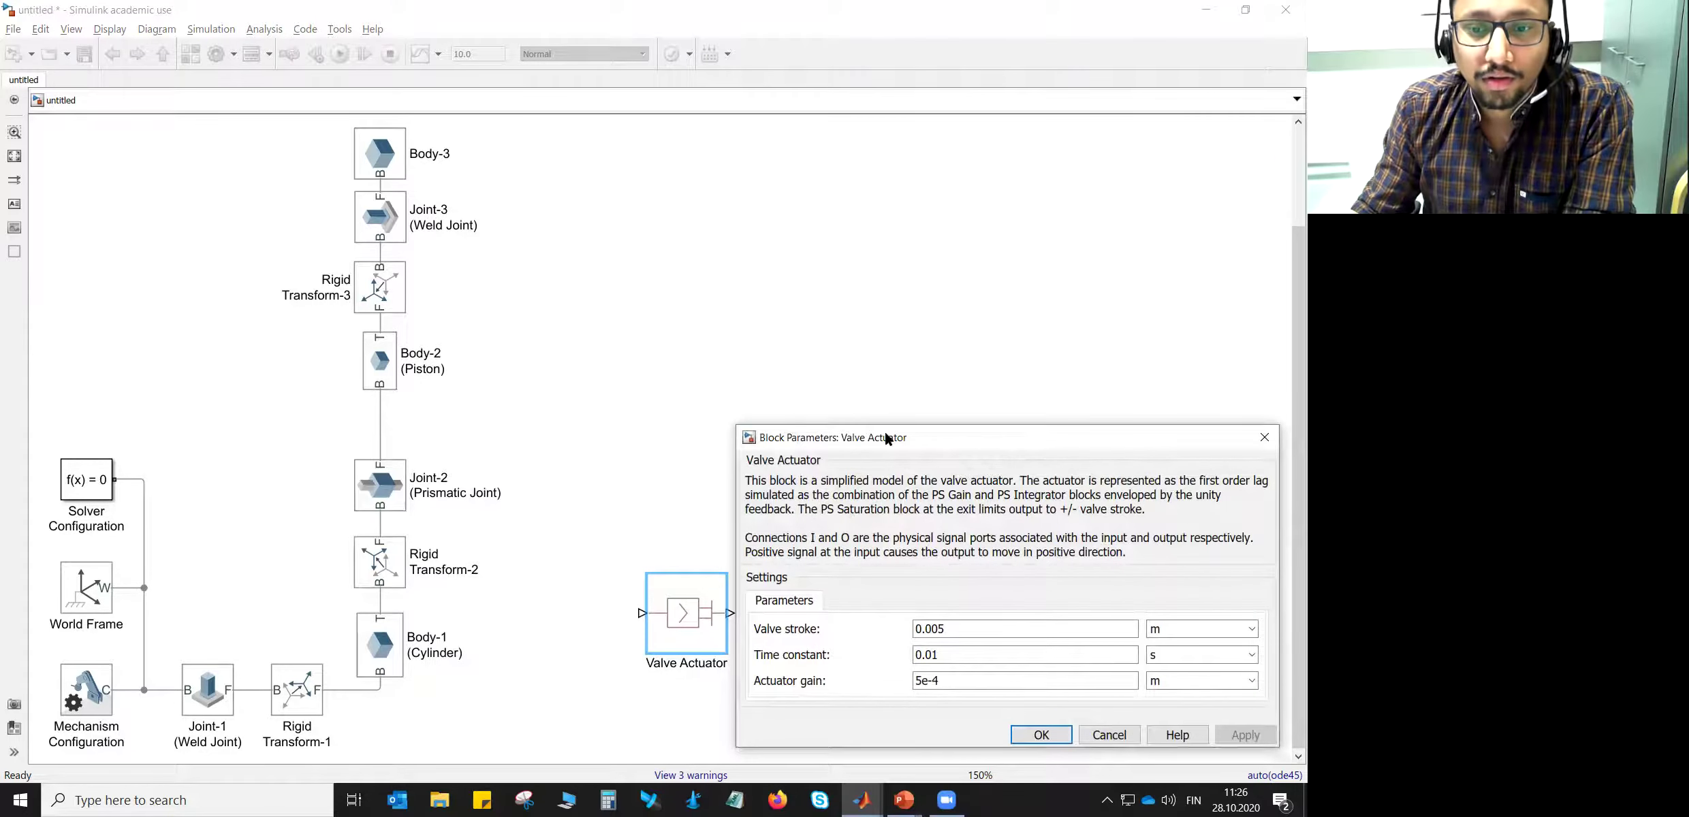
drag(885, 433, 390, 216)
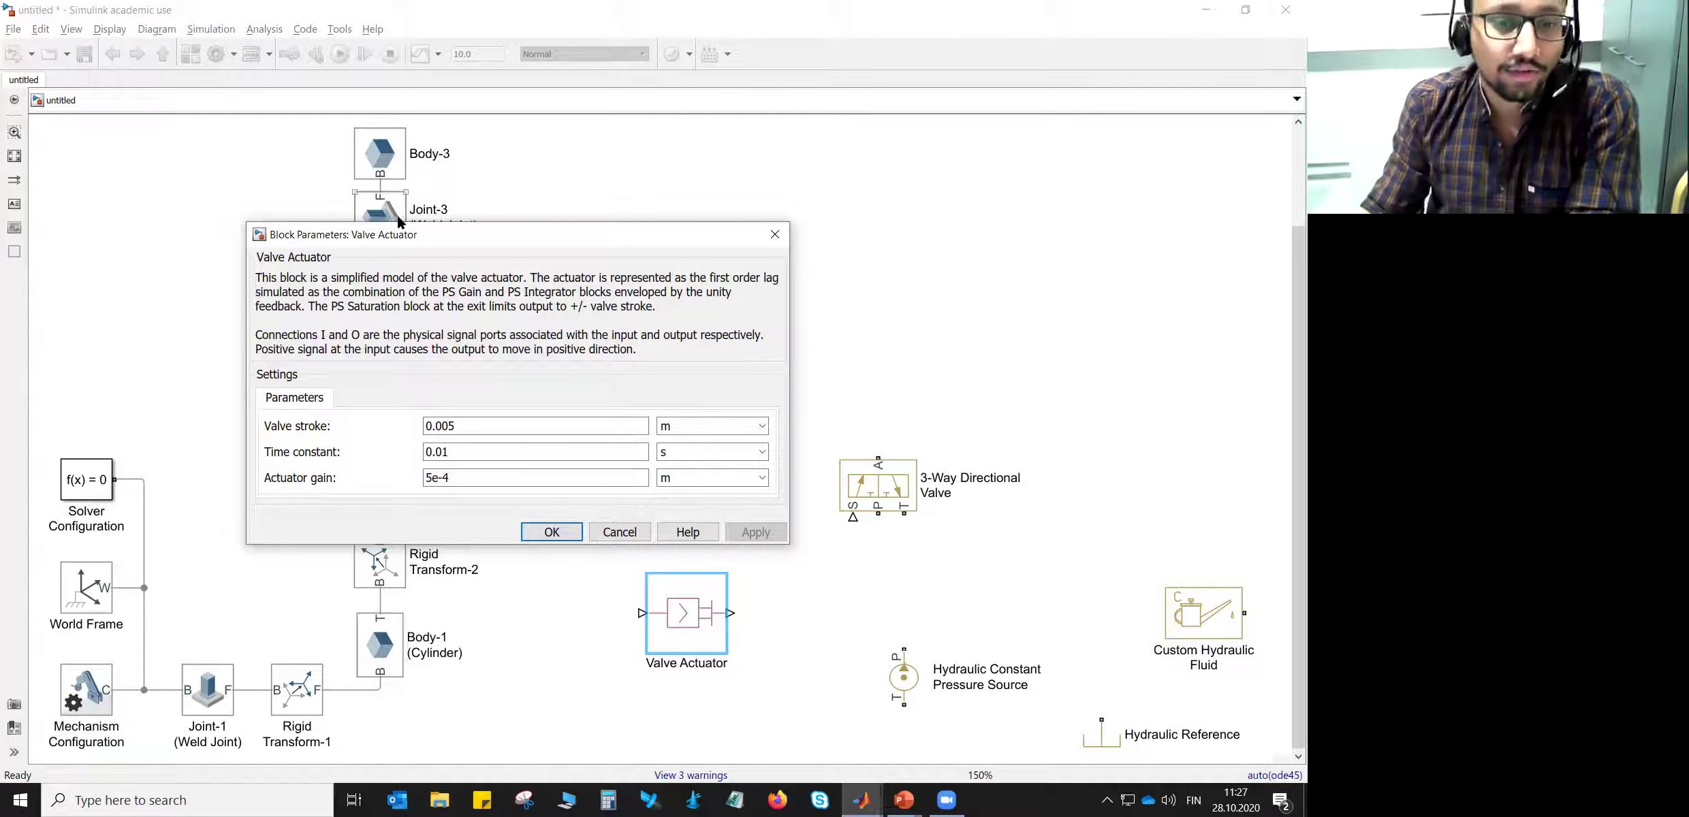
double_click(438, 453)
click(440, 453)
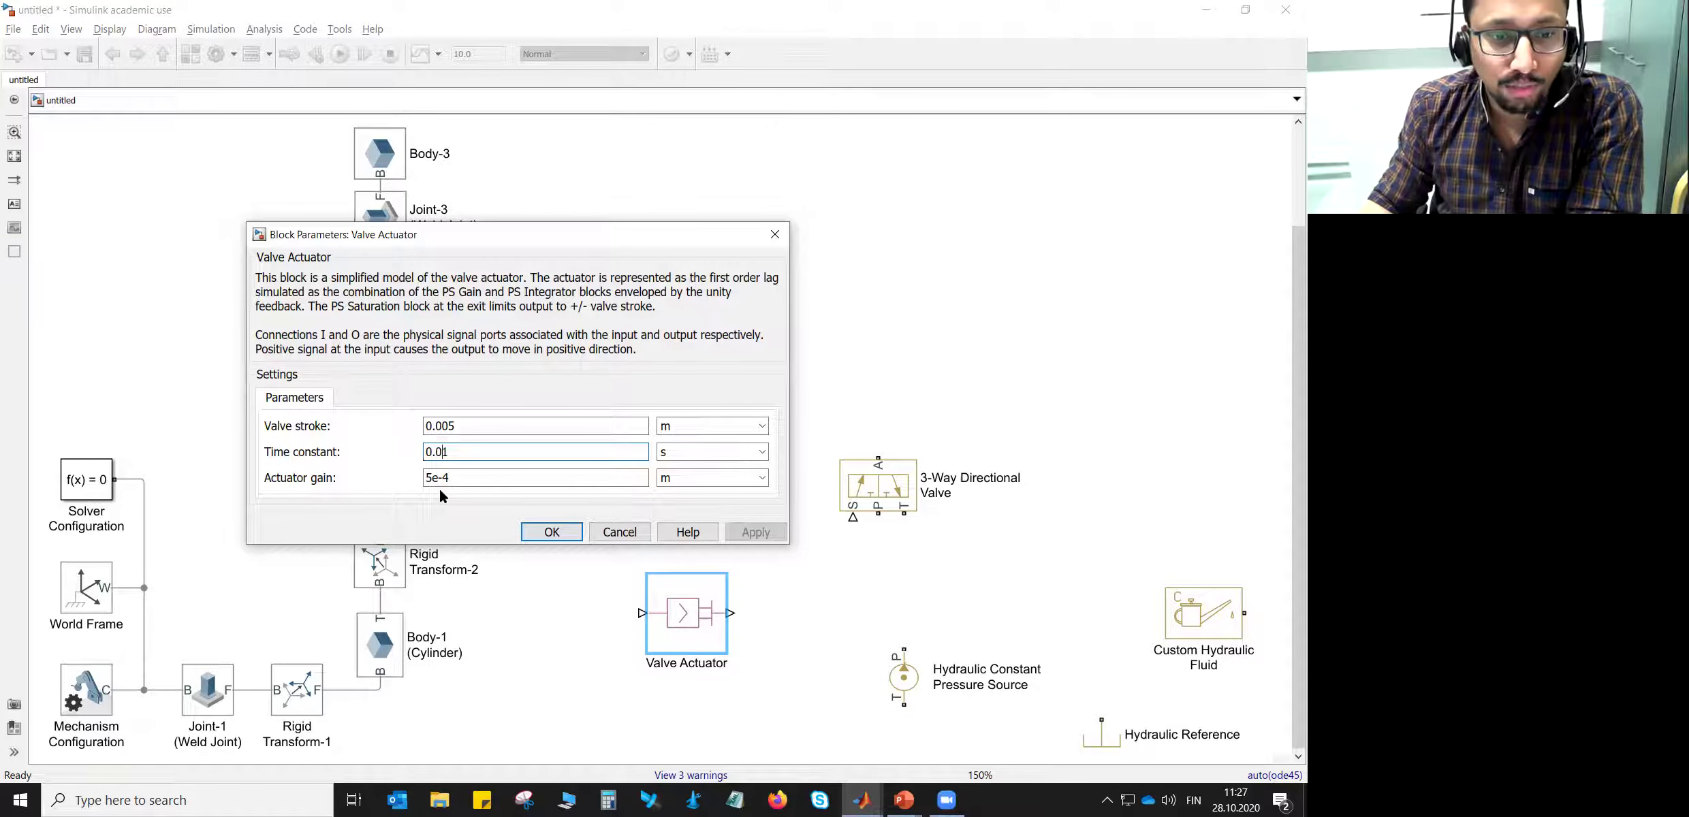
text(00)
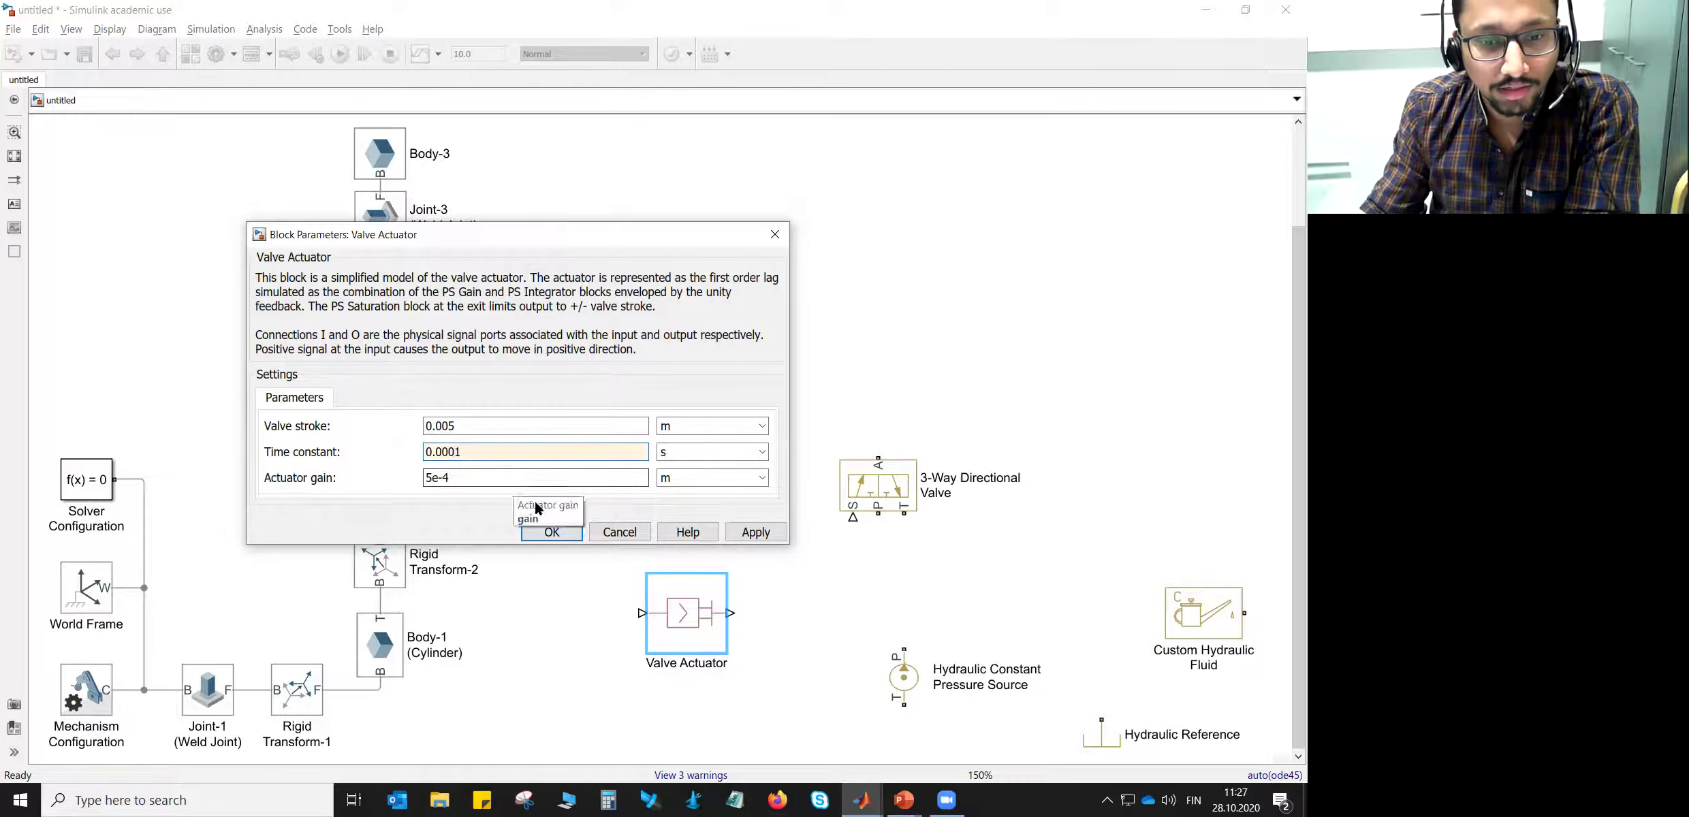
click(552, 532)
- Move the Valve Actuator and the 3-Way Directional Valve down and to the right, closer to the Hydraulic Constant Pressure Source
drag(674, 595, 728, 648)
drag(862, 471, 881, 540)
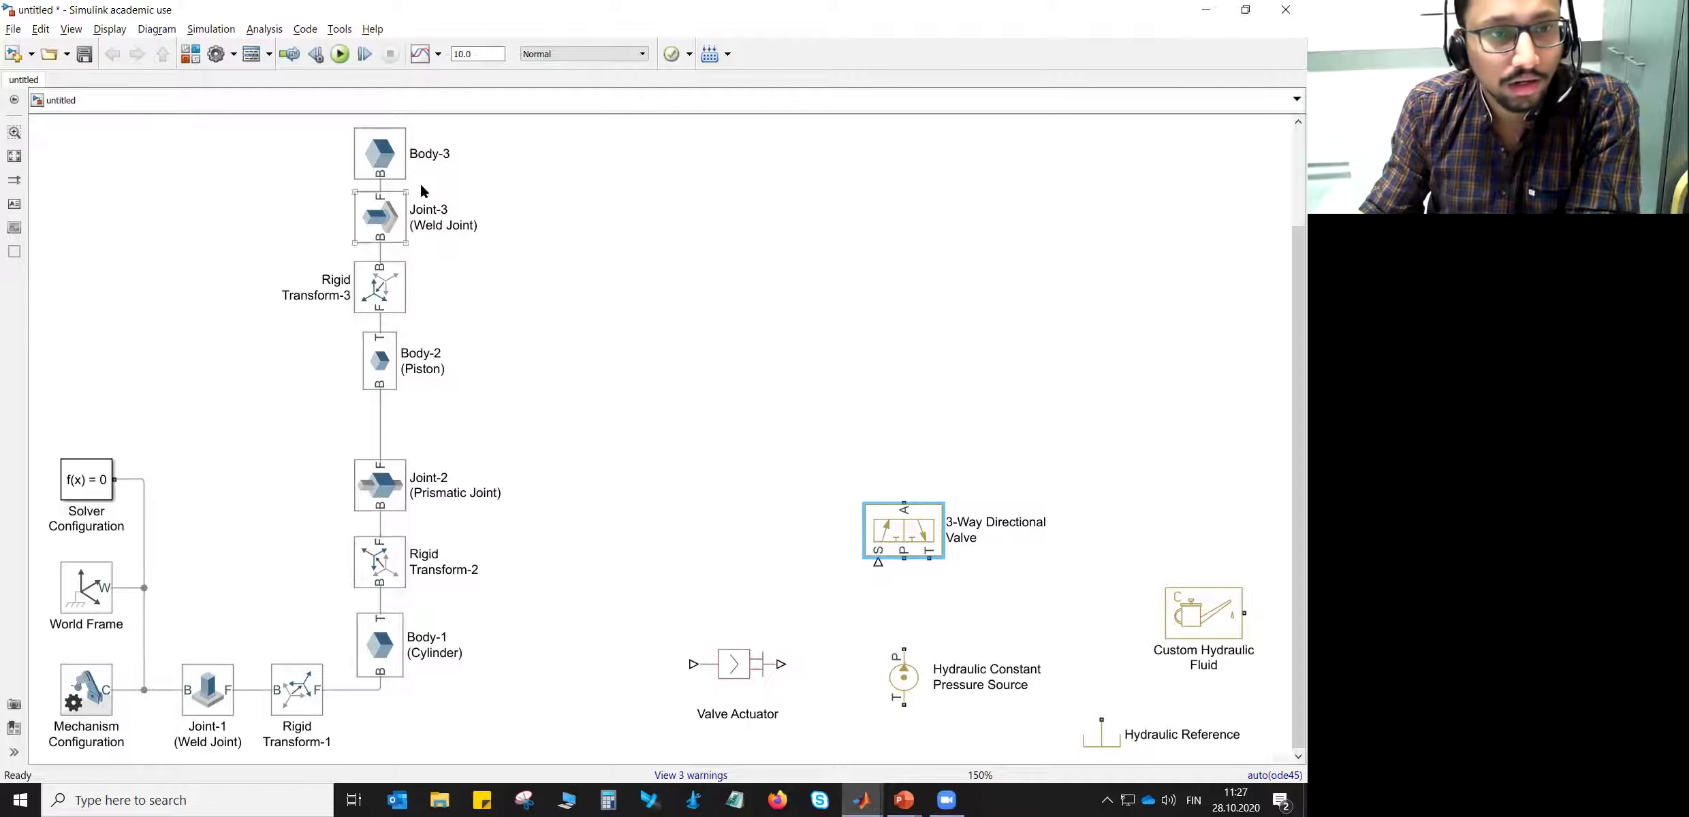
- Add a Signal Builder block from the Simulink Sources library left of the Valve Actuator, and move the actuator level with it
click(188, 54)
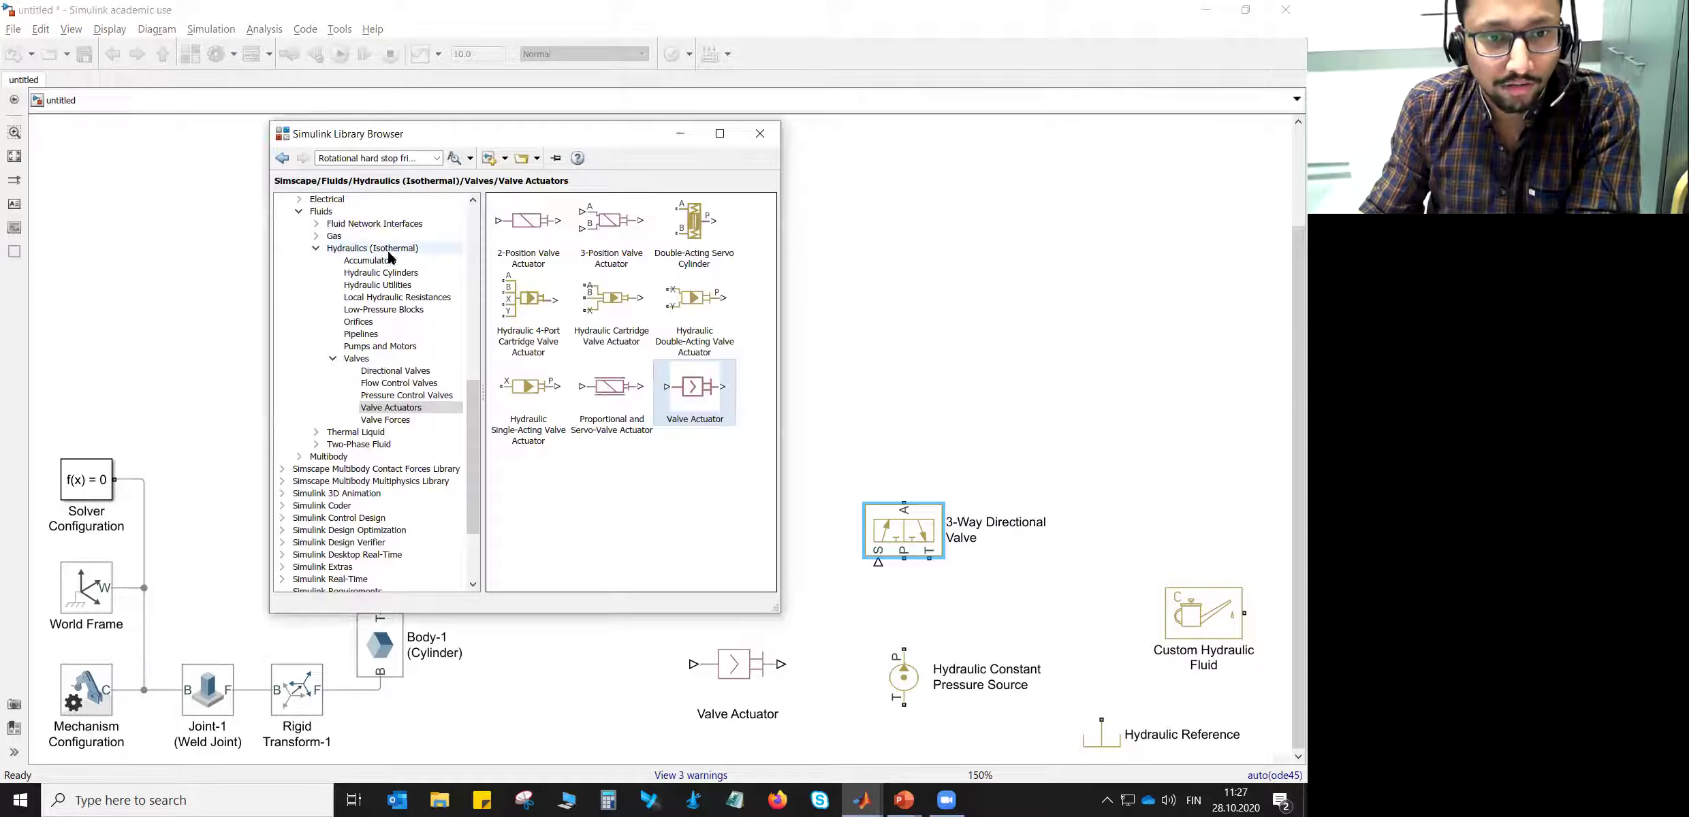
drag(470, 451, 466, 231)
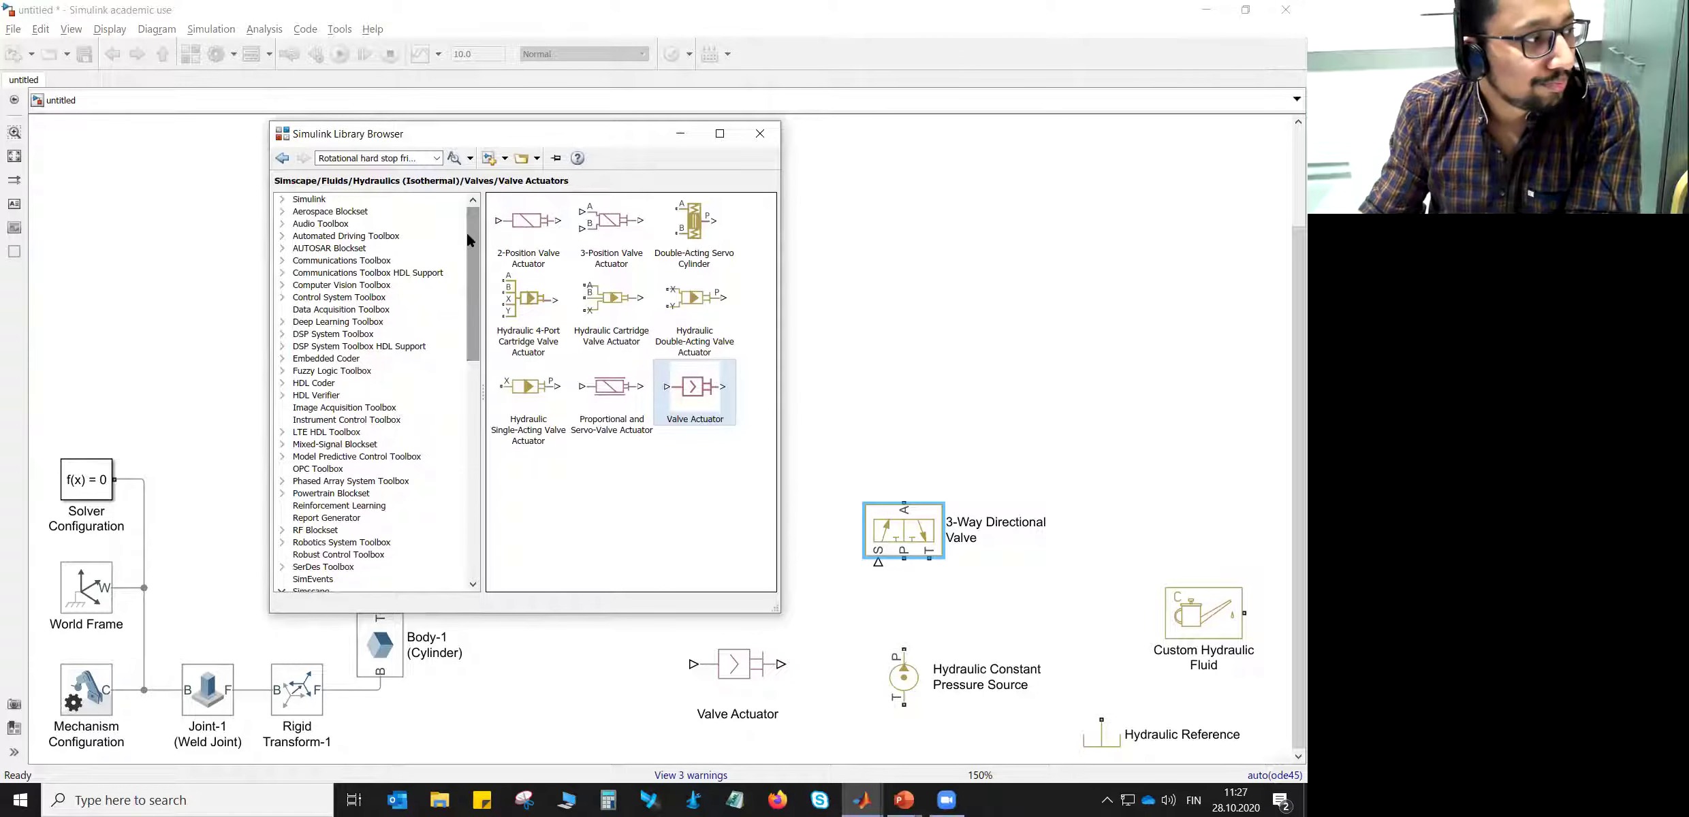
click(283, 199)
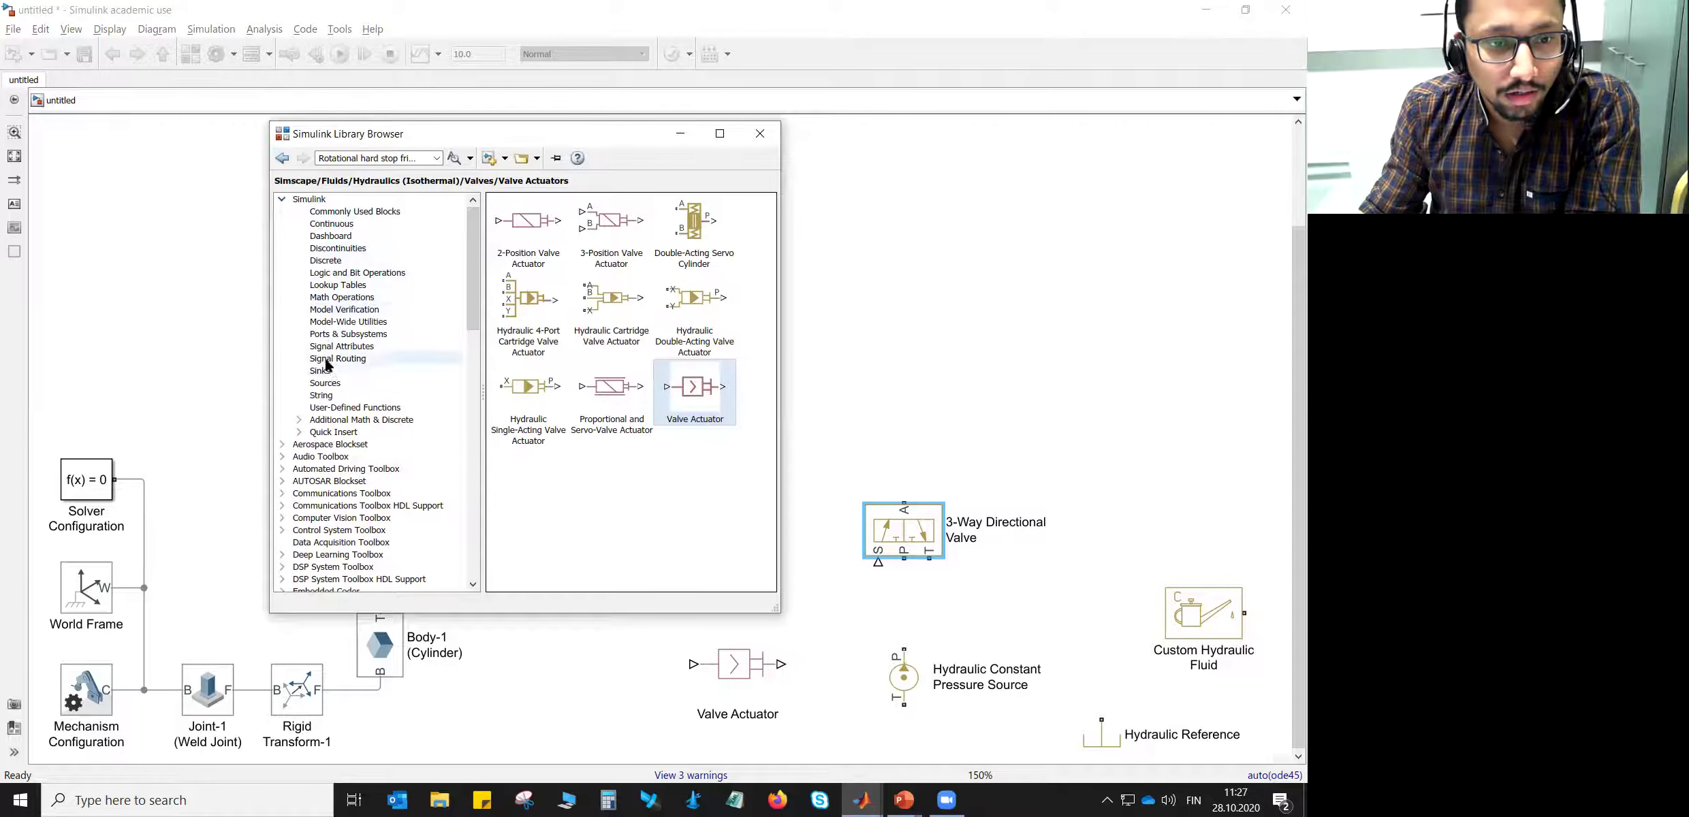
click(325, 383)
scroll(571, 407, down, 2)
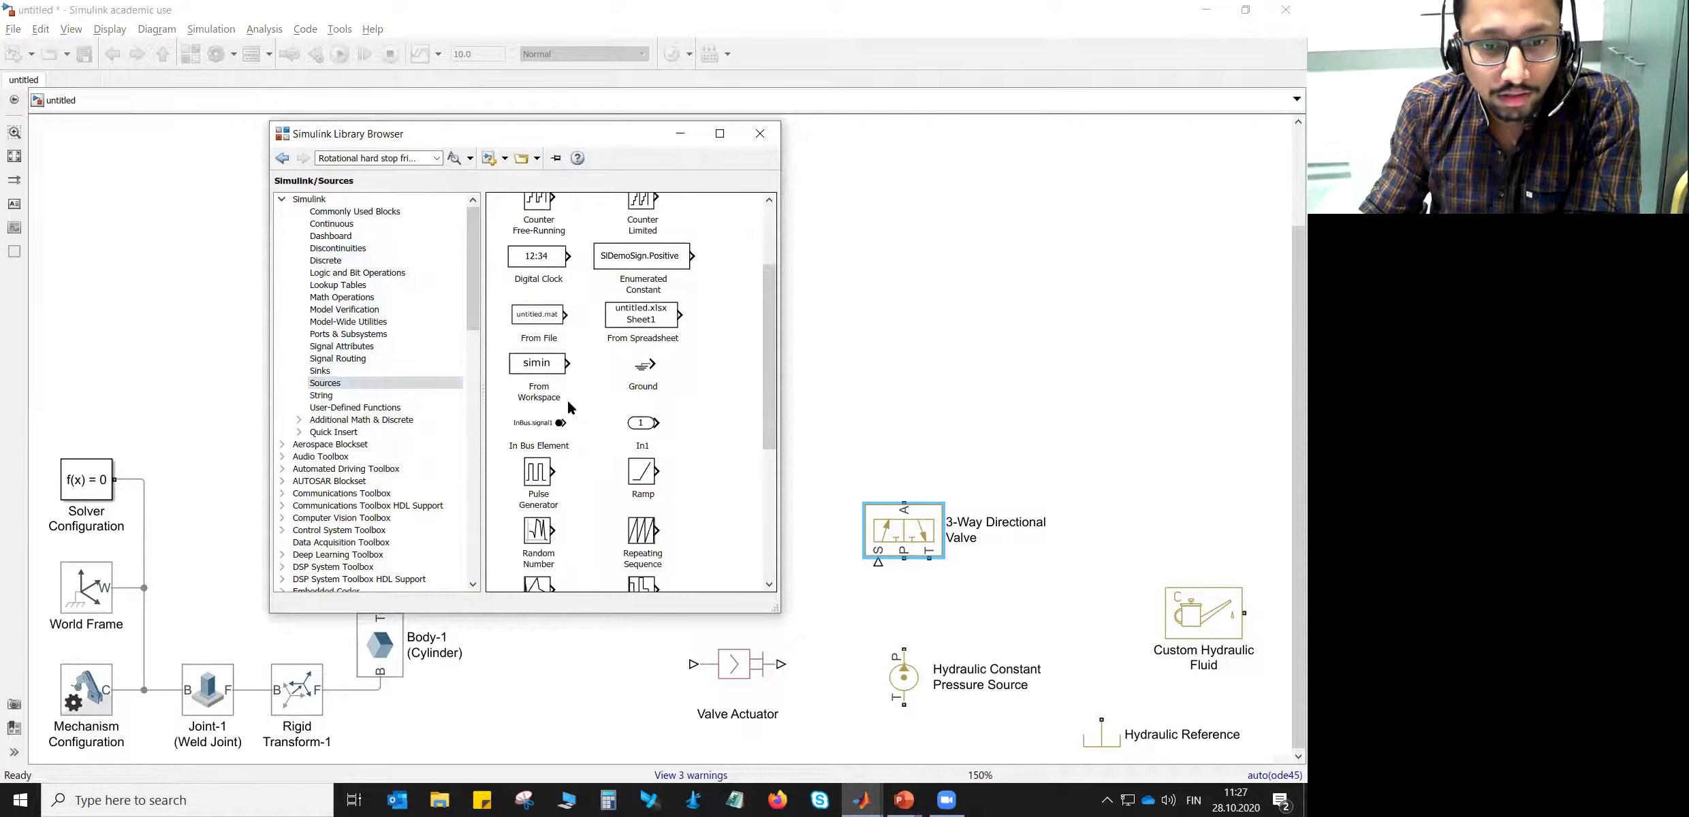
scroll(569, 405, down, 4)
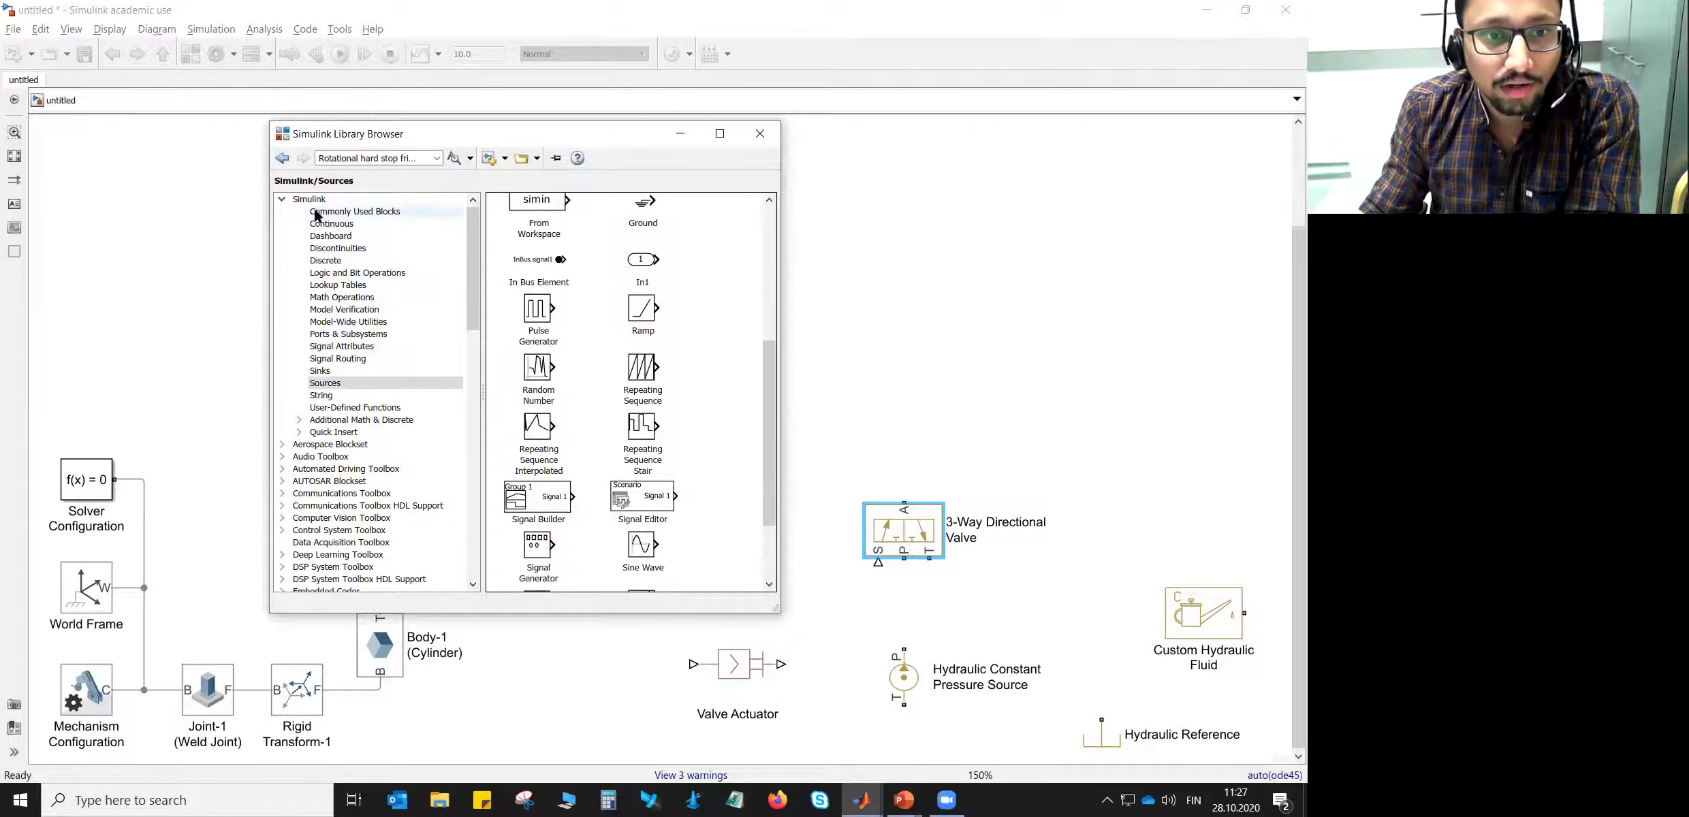
scroll(531, 448, down, 1)
drag(531, 449, 599, 688)
drag(746, 664, 780, 690)
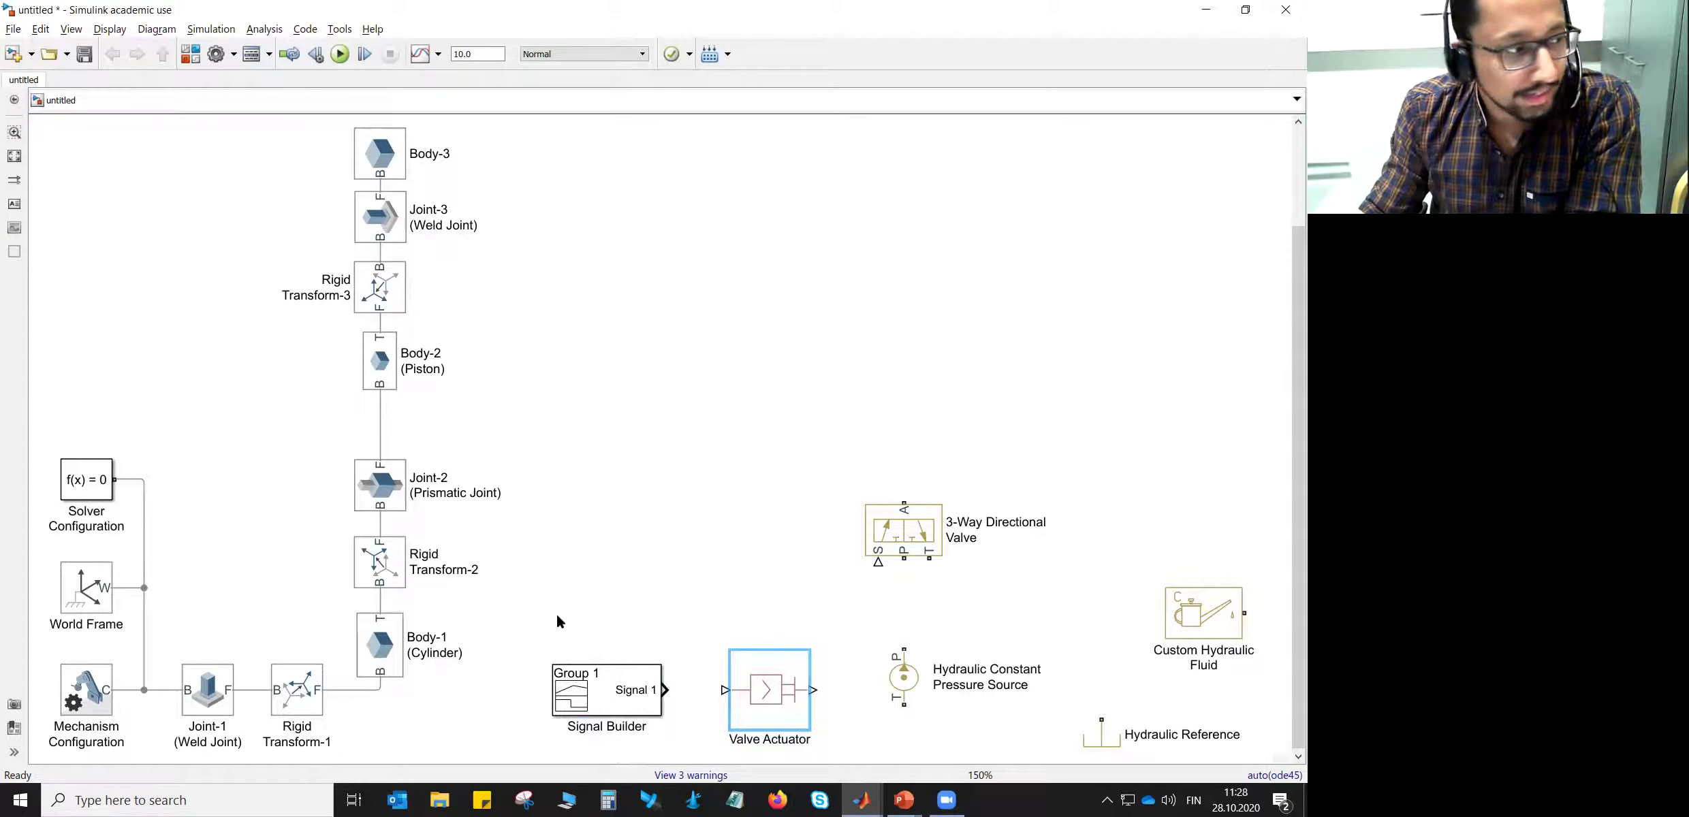
- Open the Signal Builder block and consult the presentation slides for the valve control signal's times, voltages and curve shape
click(590, 681)
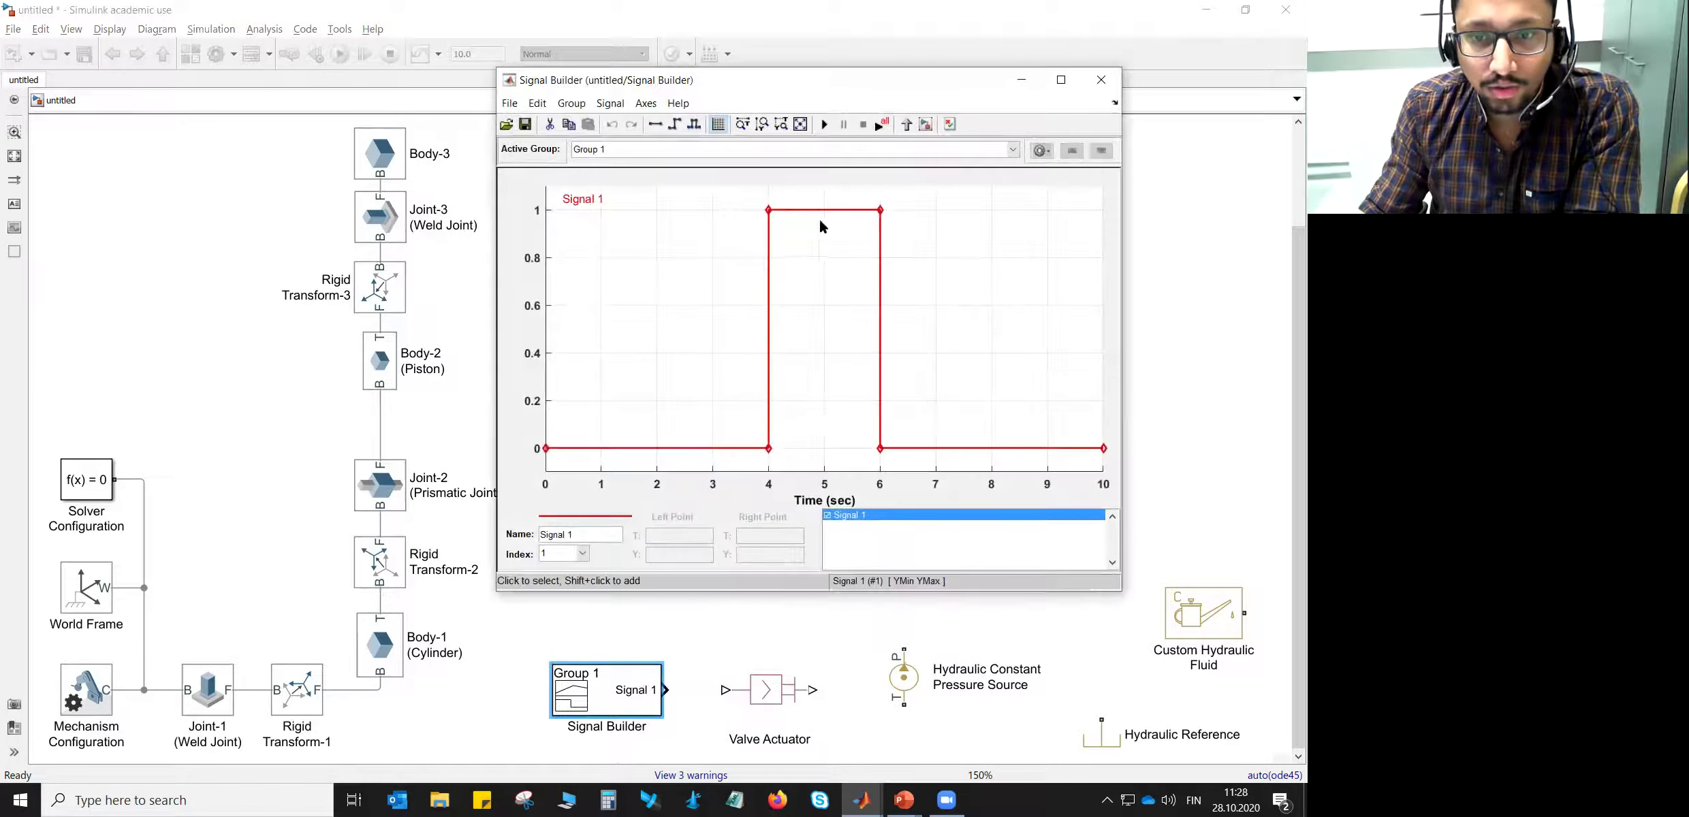
key(alt+Tab)
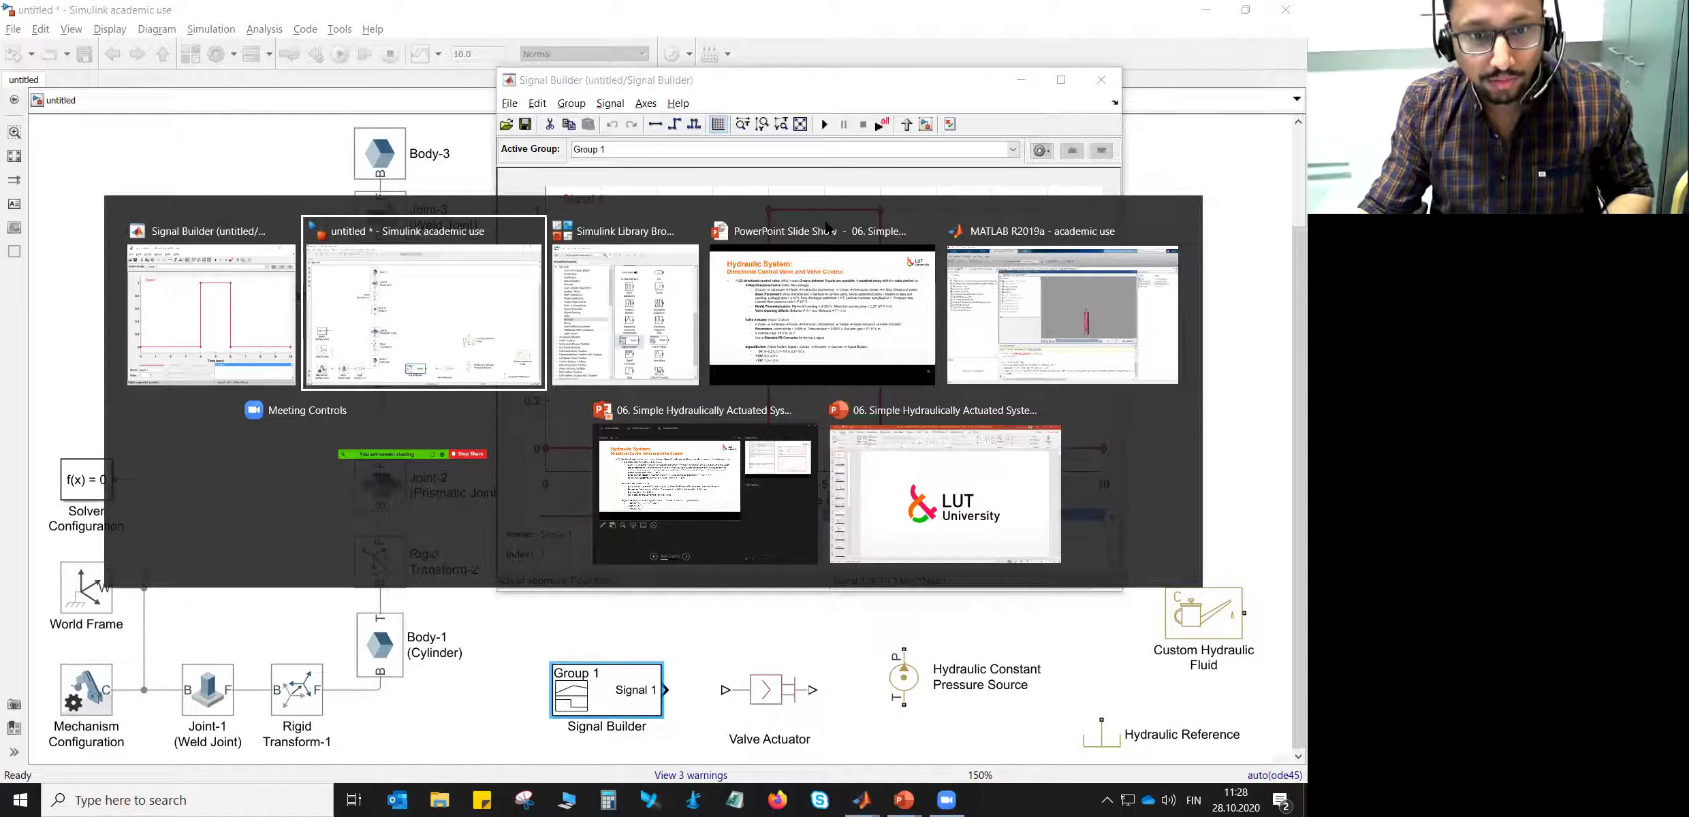
key(alt+Tab)
key(alt+Tab)
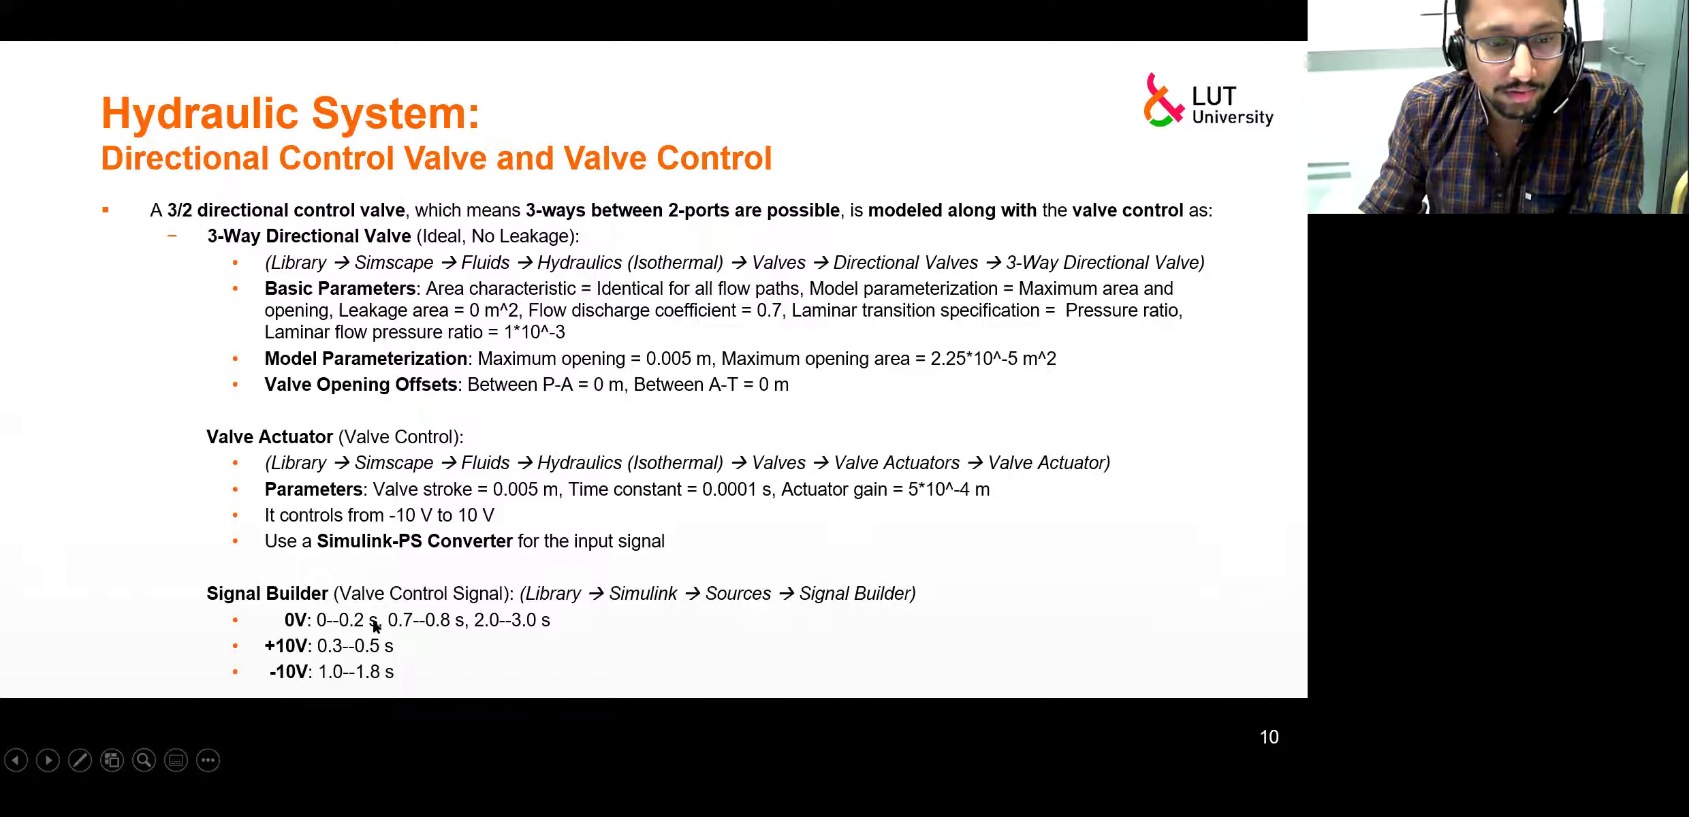
click(536, 584)
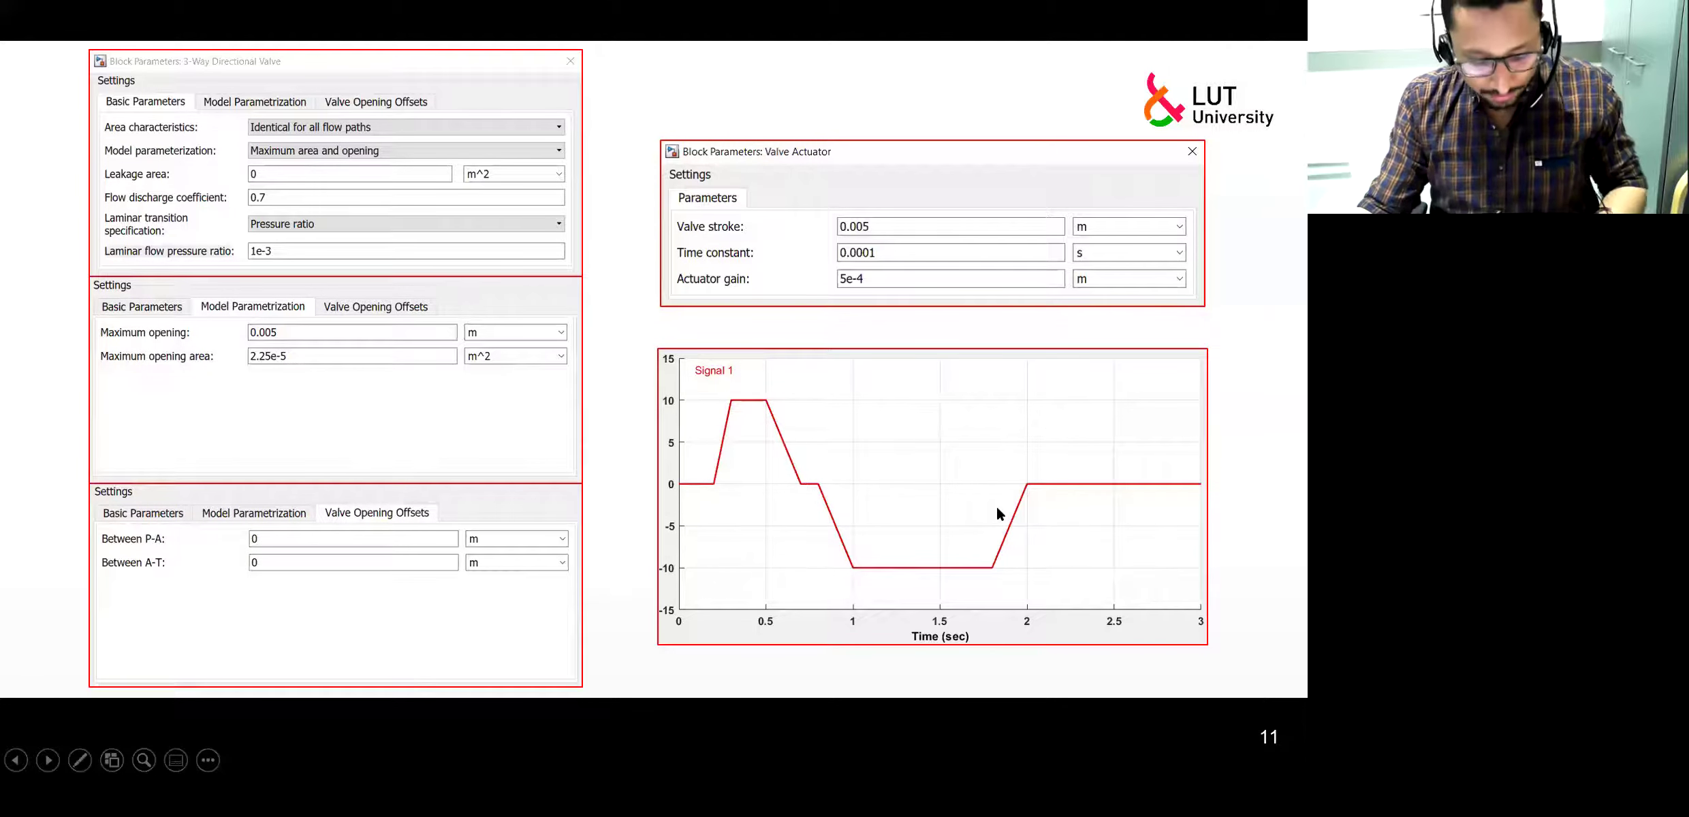
key(alt+Tab)
key(alt+Tab)
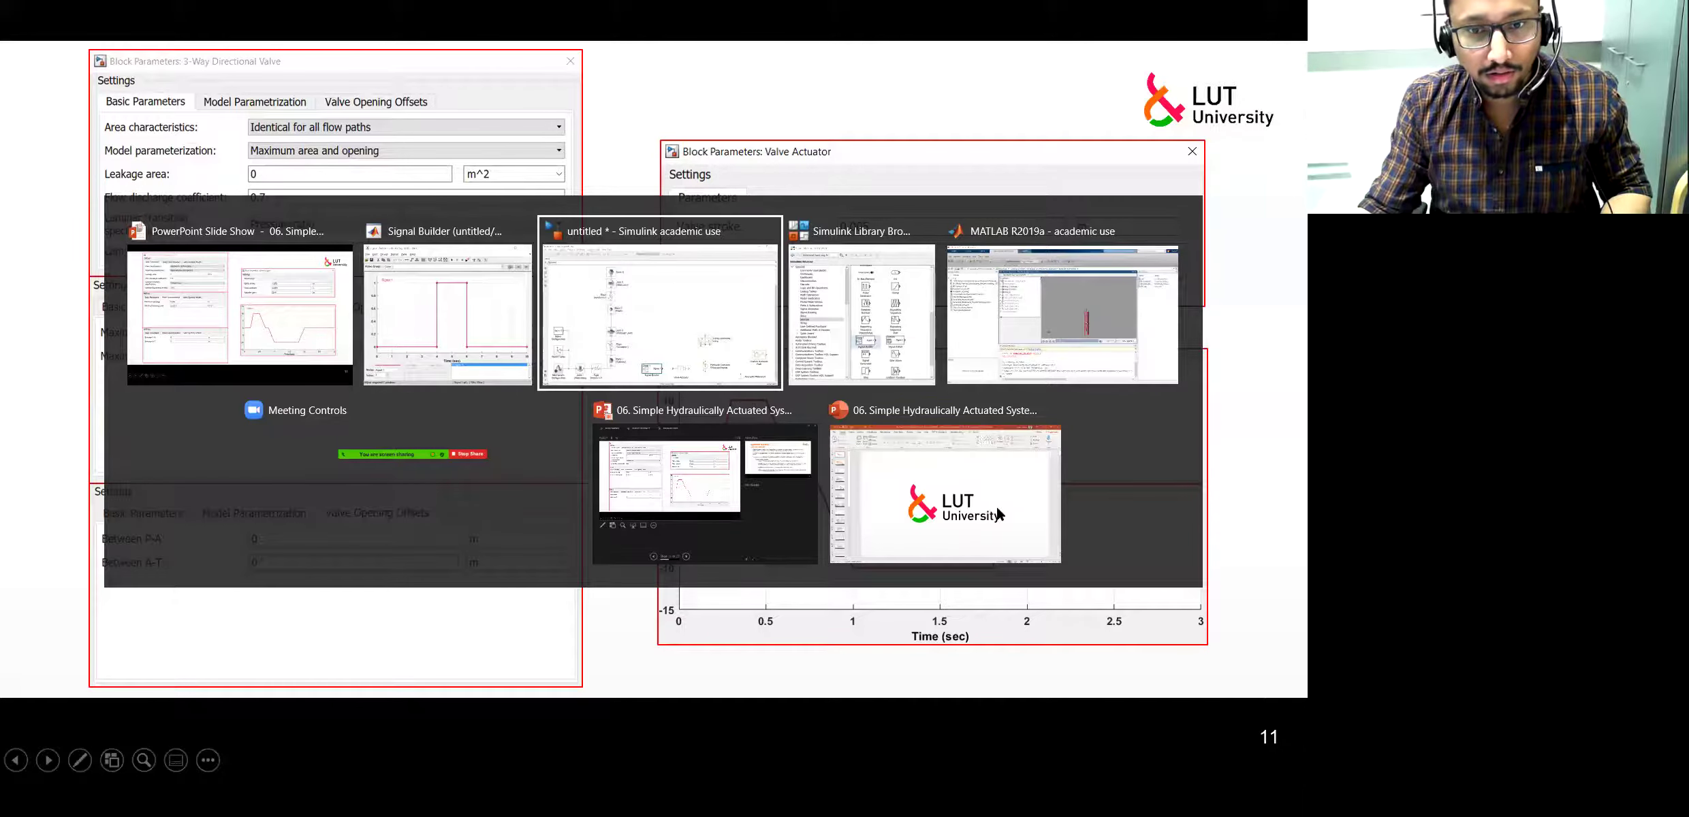
- Set the time of Signal 1's lower point on the rising edge to 0.2 s, checking the slide for the value
double_click(620, 692)
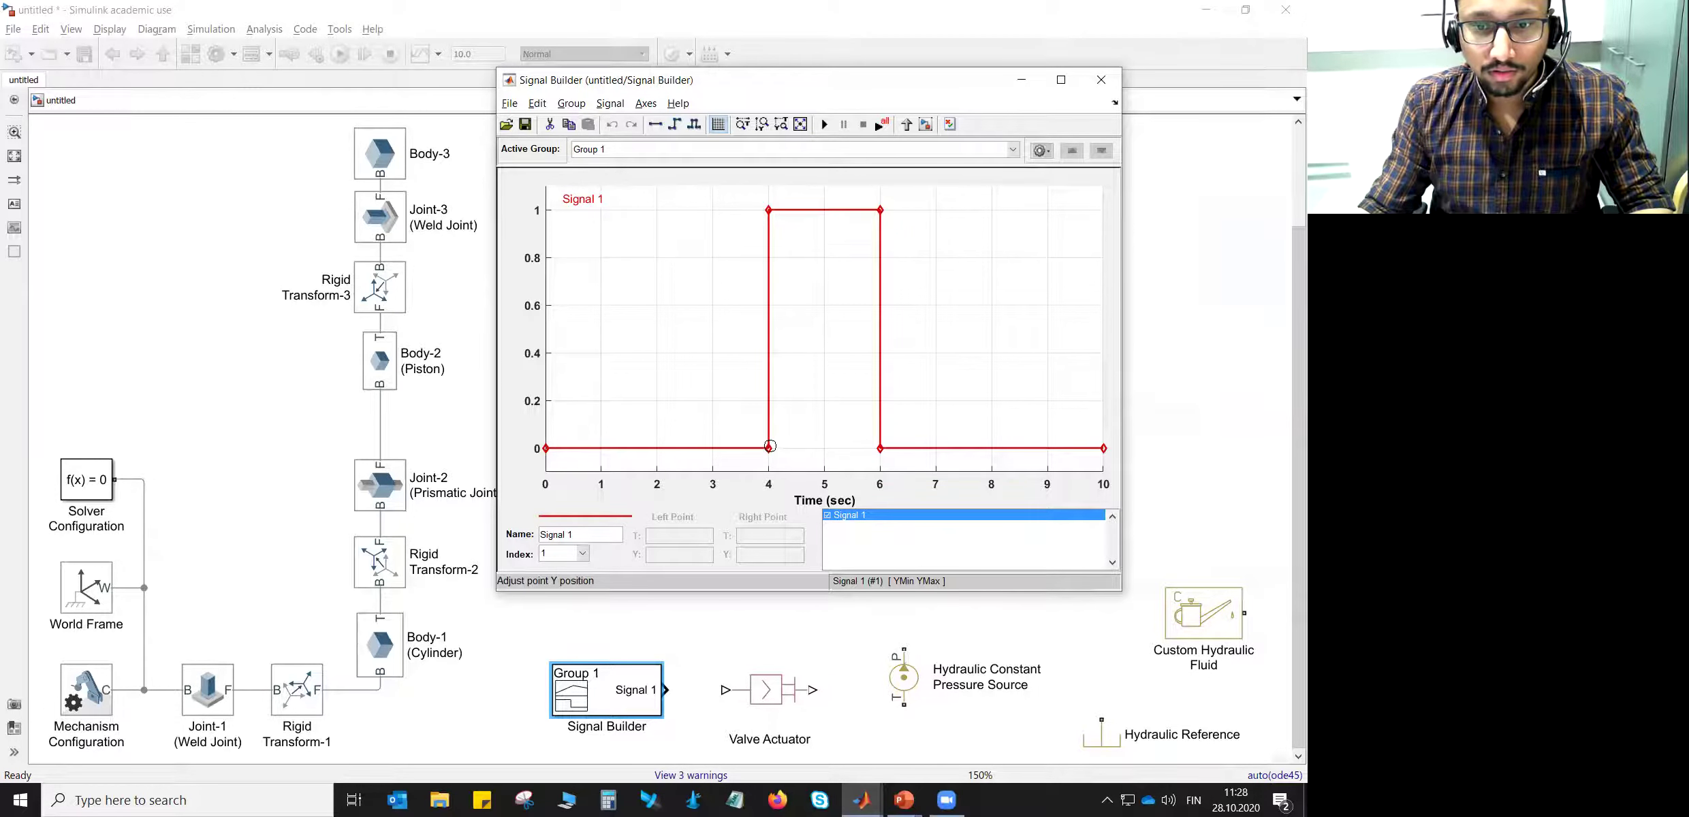
click(768, 449)
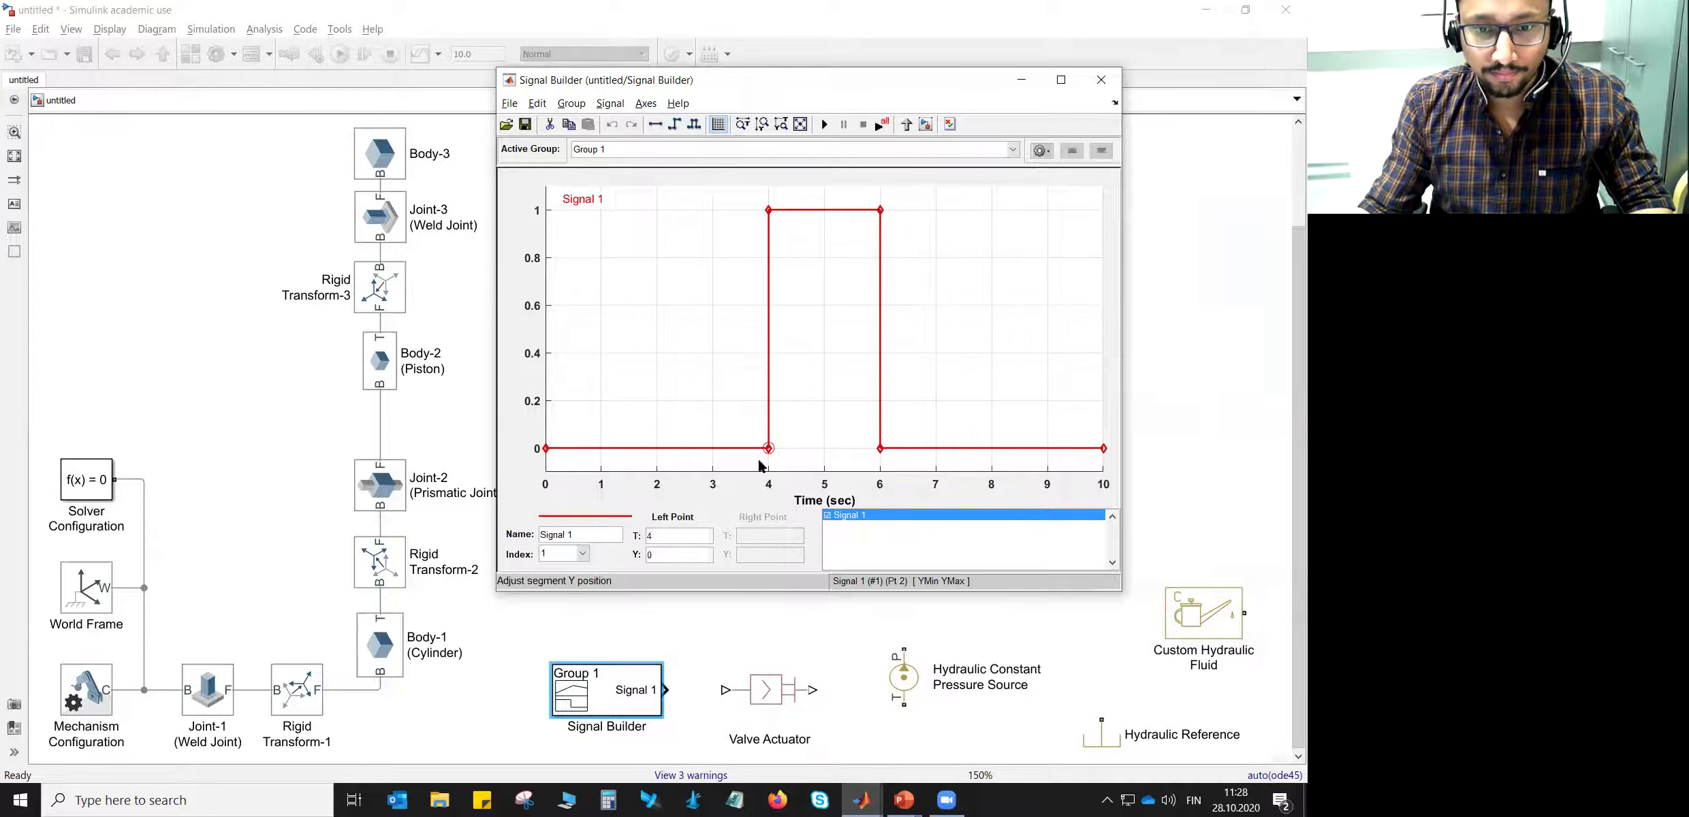
double_click(656, 543)
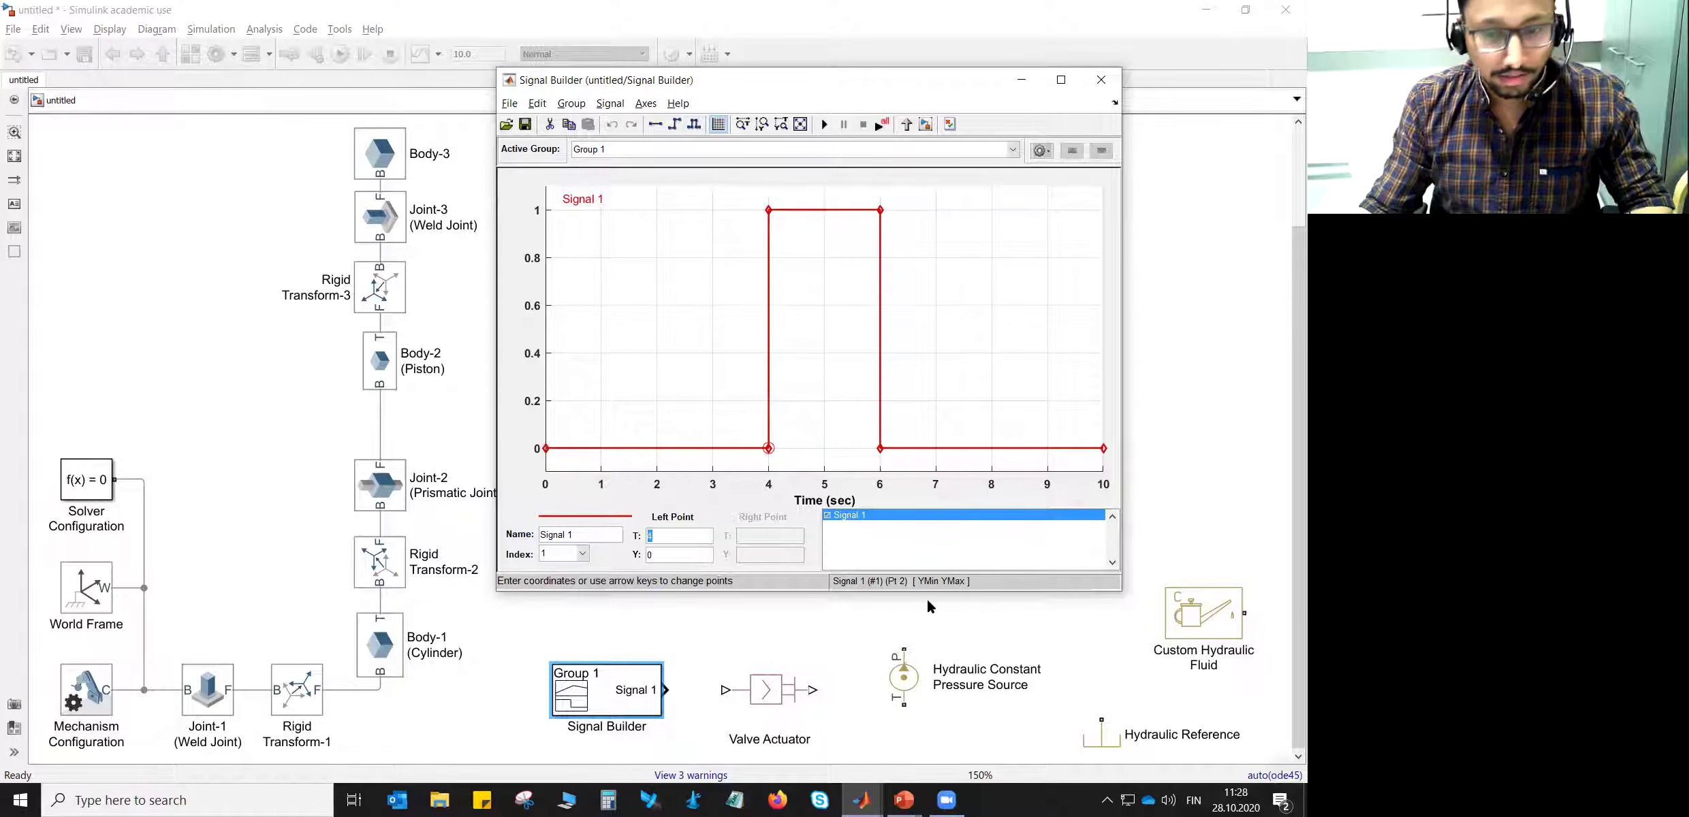
key(alt+Tab)
key(alt+Tab)
key(Left)
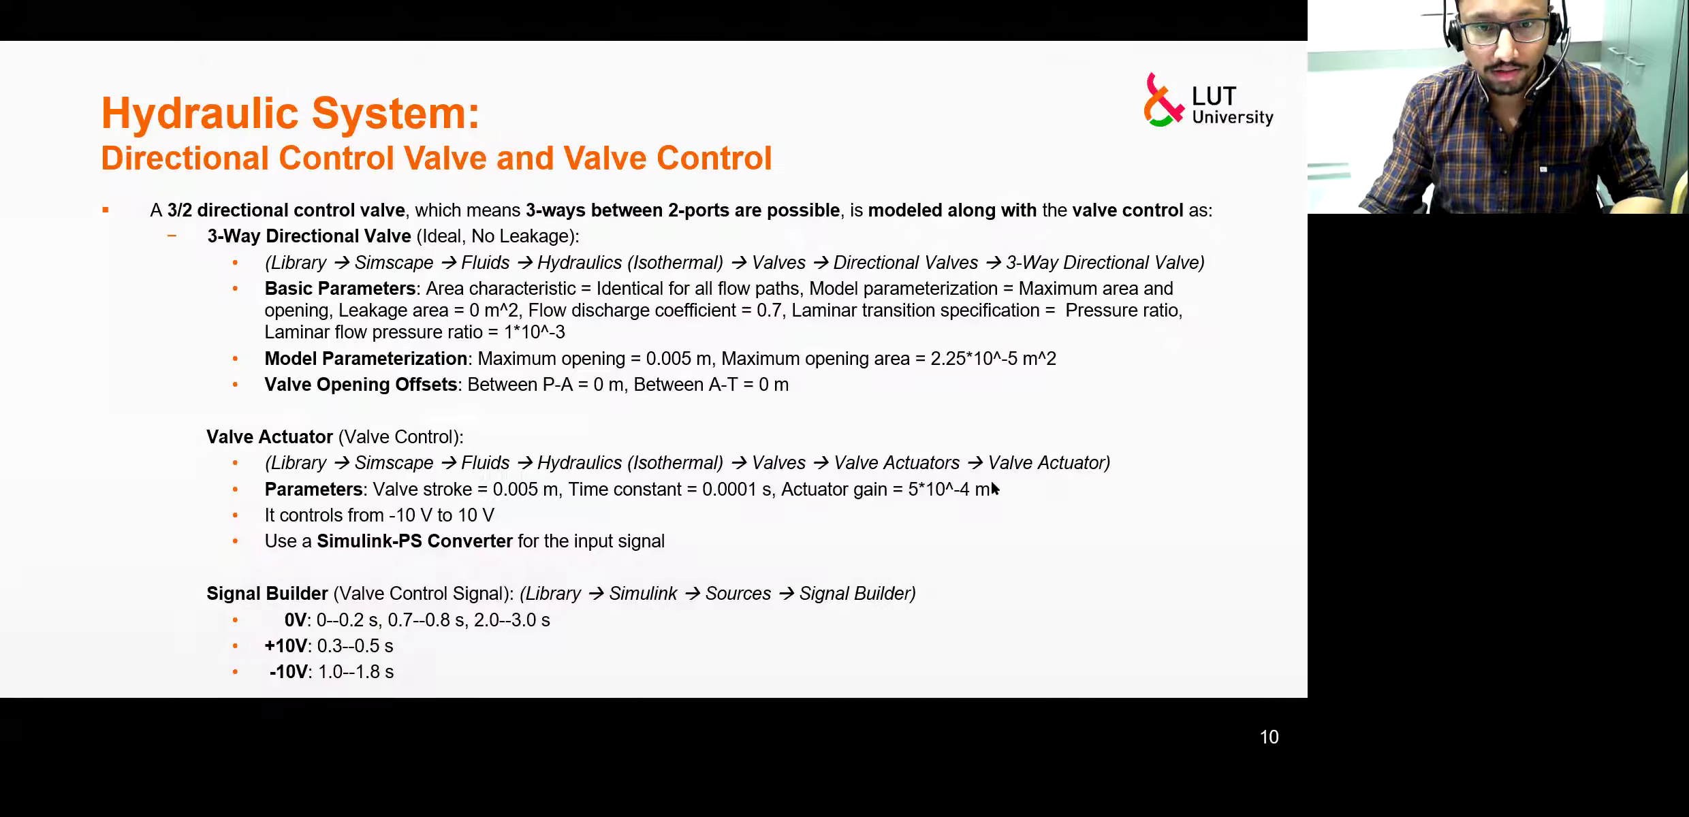
key(alt+Tab)
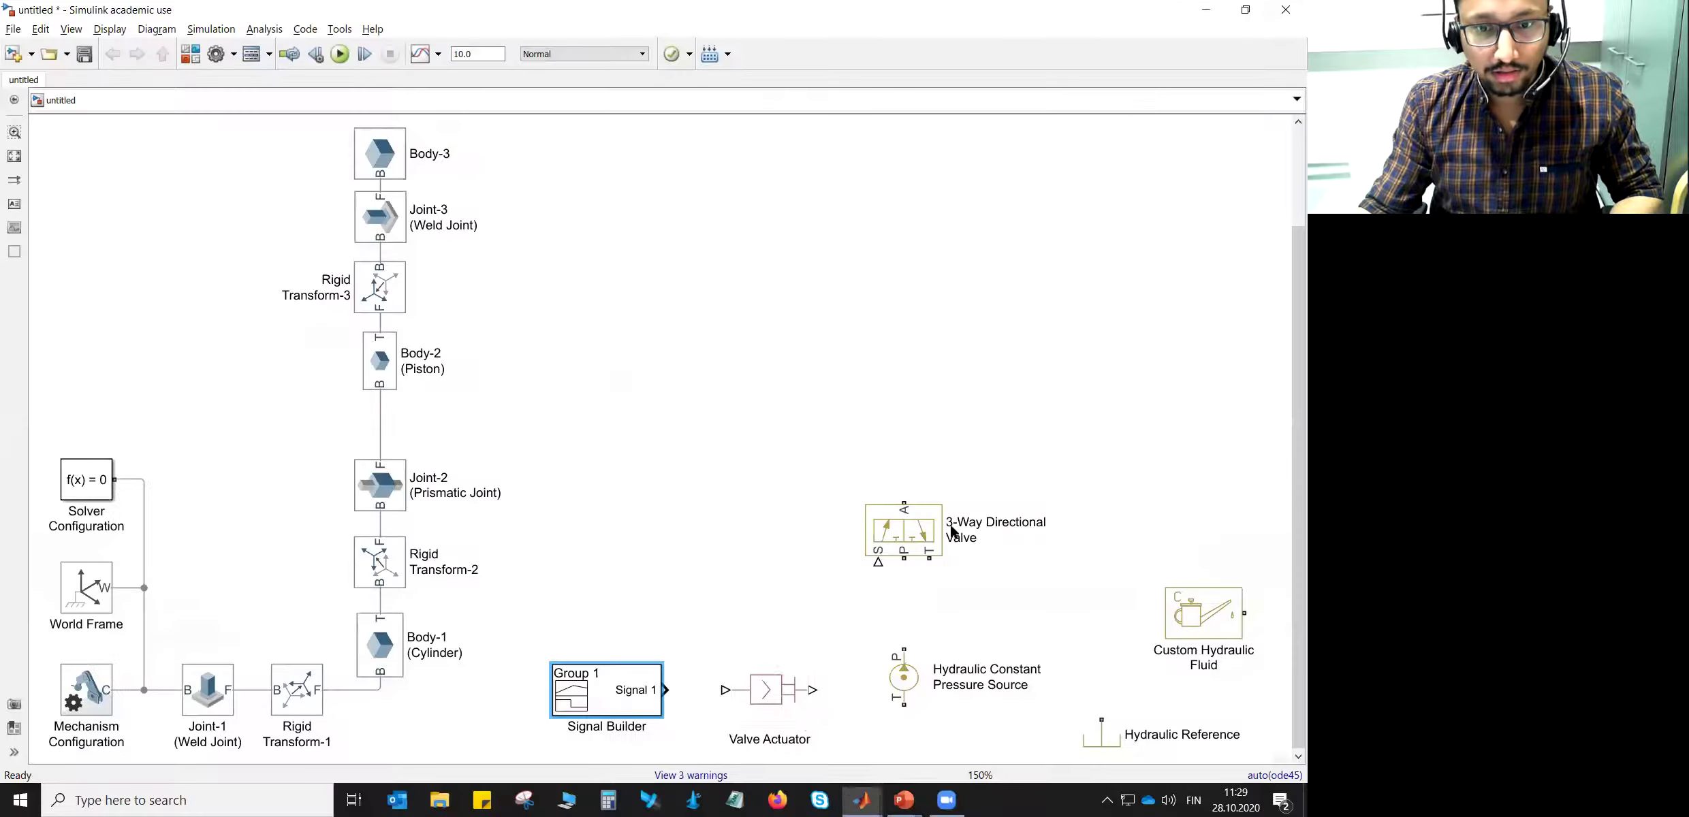
double_click(616, 698)
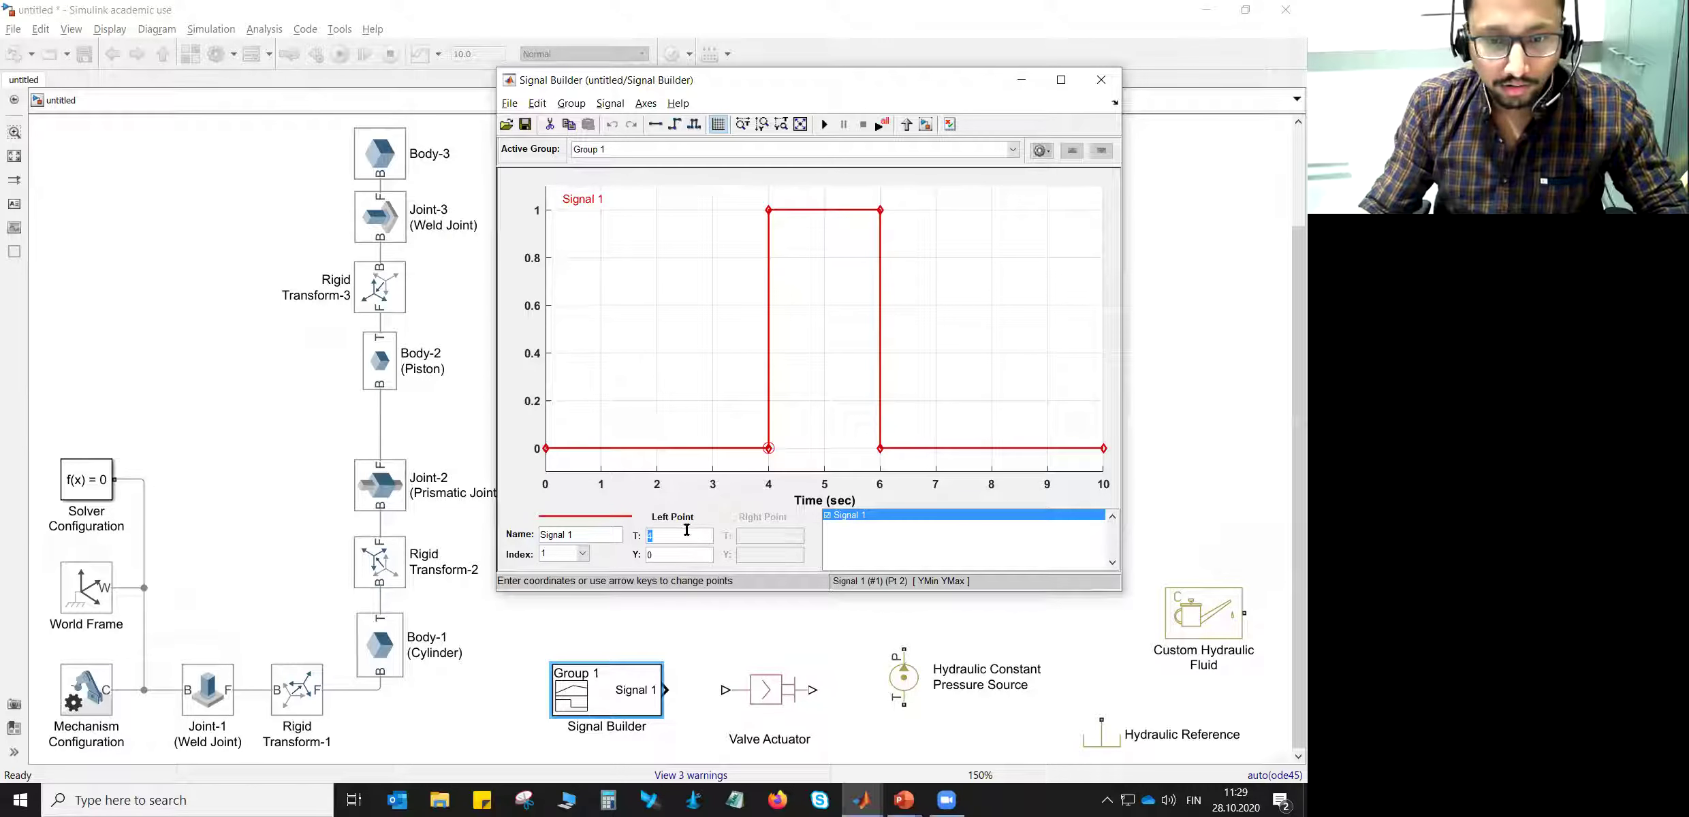
text(0.2)
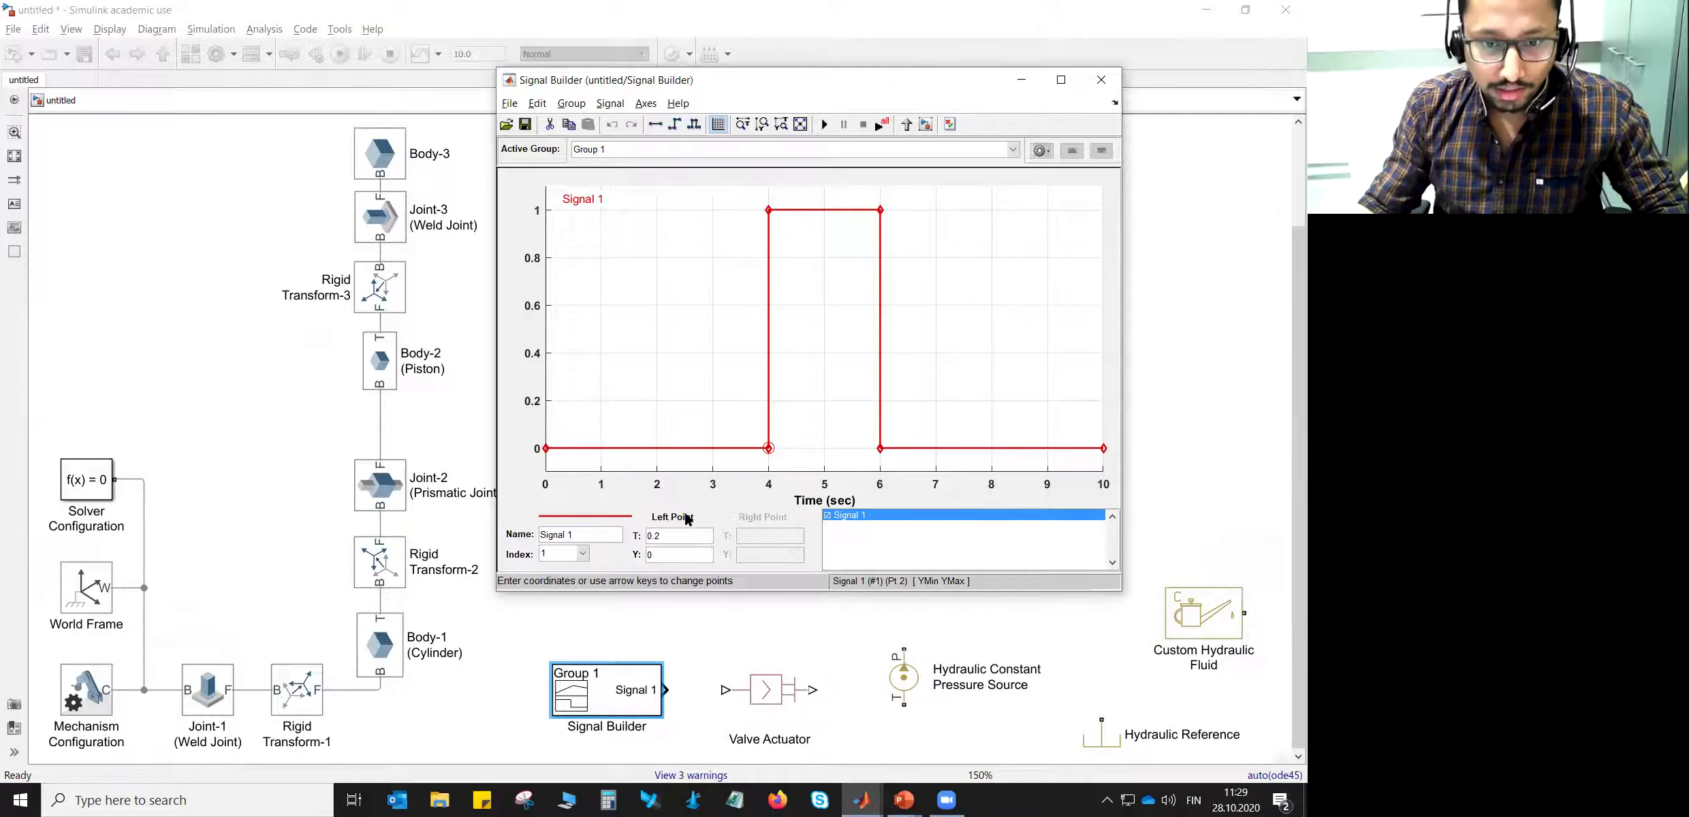
click(677, 557)
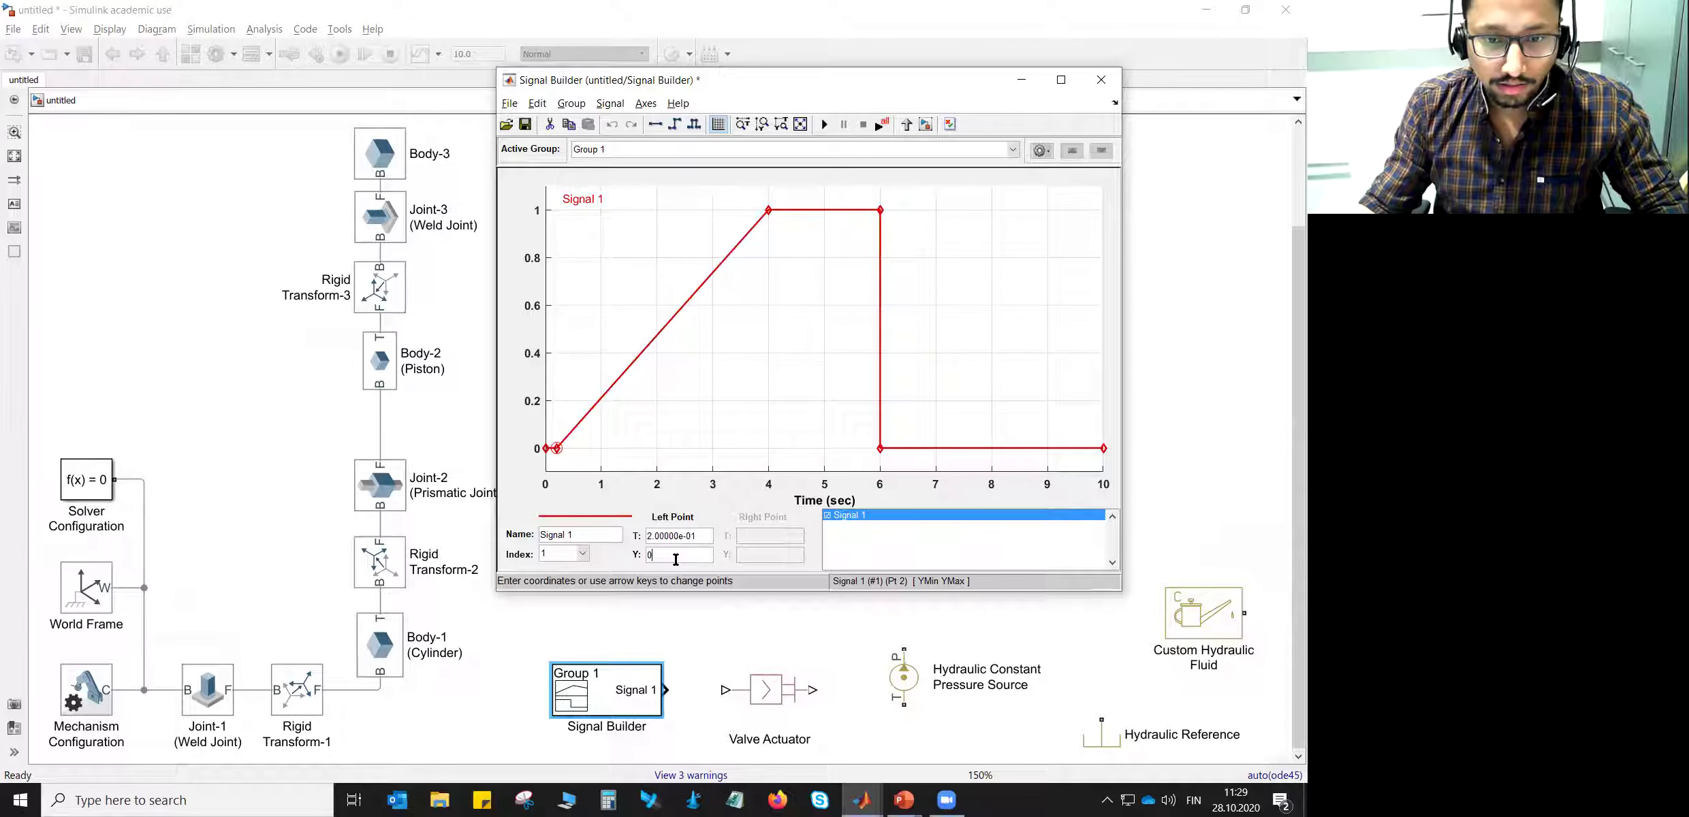
- Add four points along the rising ramp of Signal 1
click(635, 385)
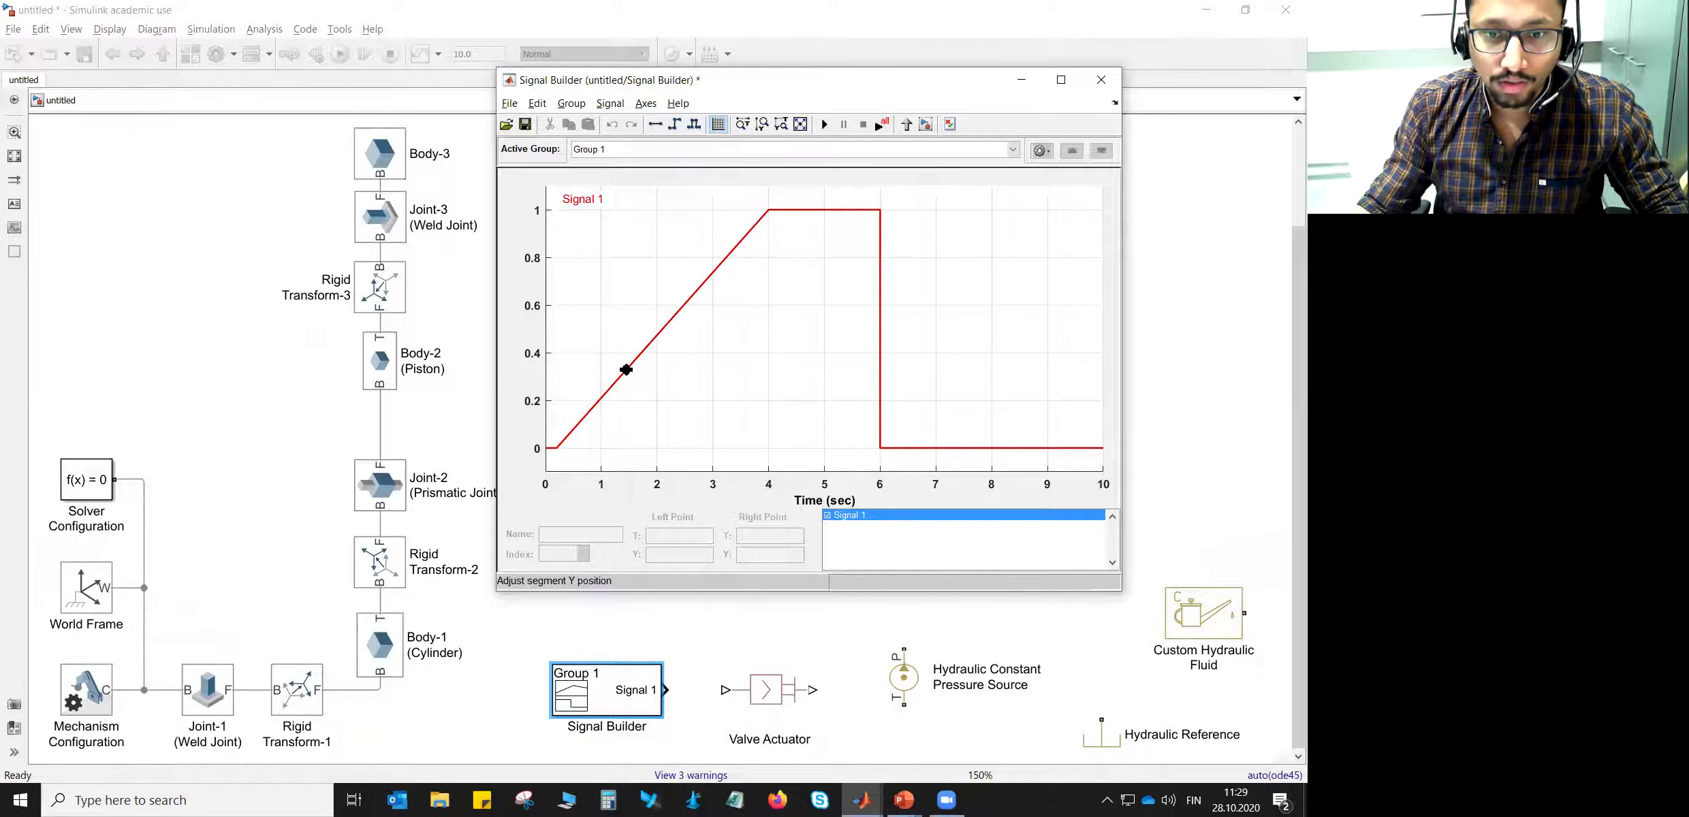
click(626, 370)
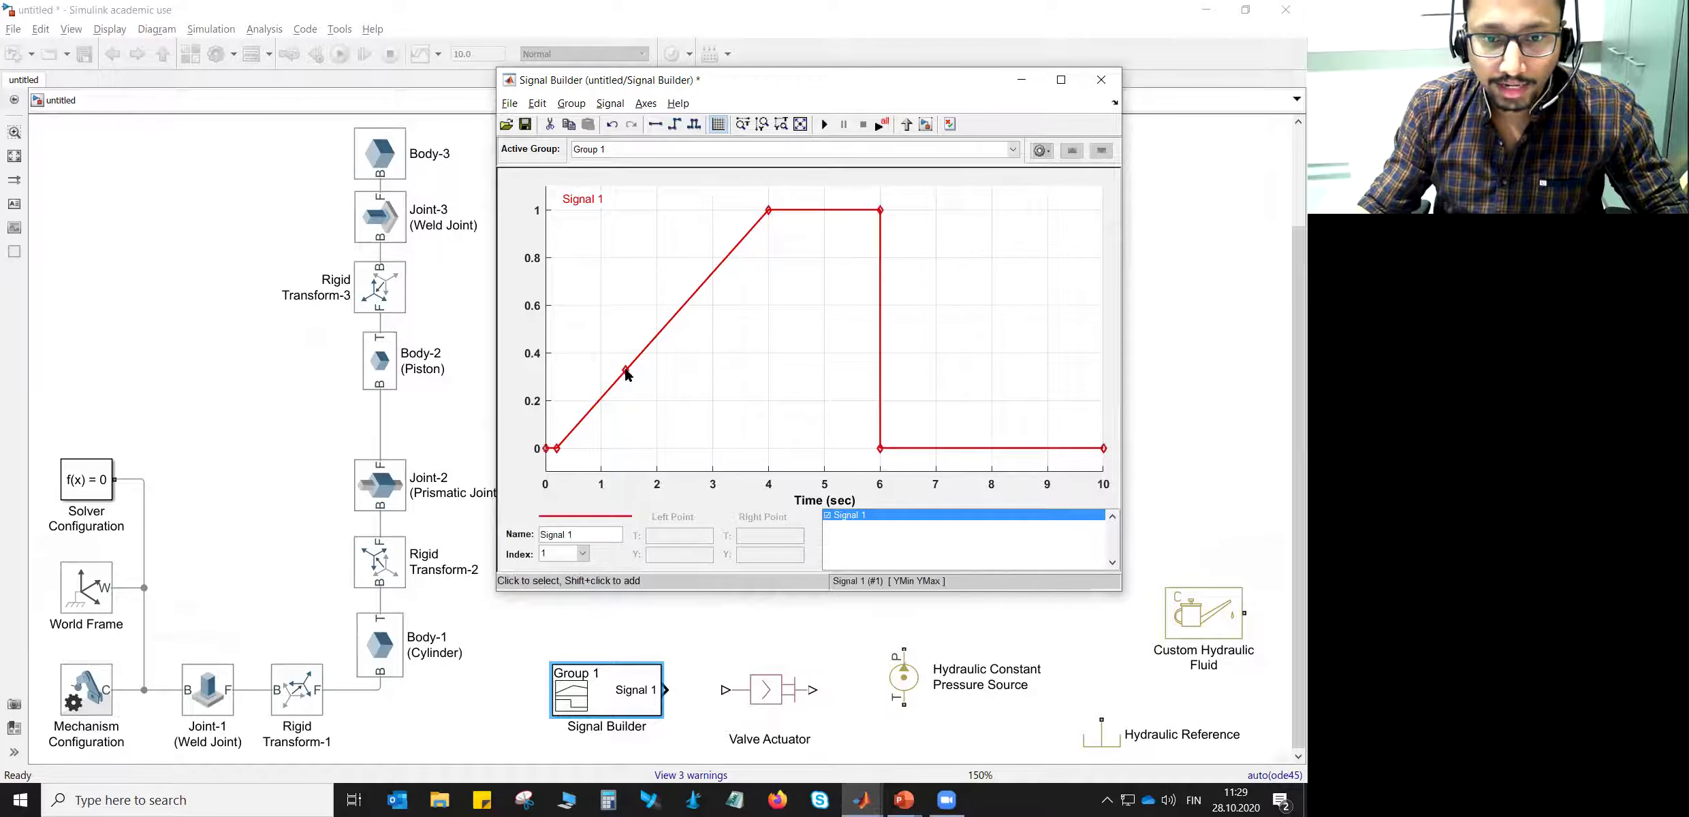
shift+click(653, 339)
shift+click(684, 305)
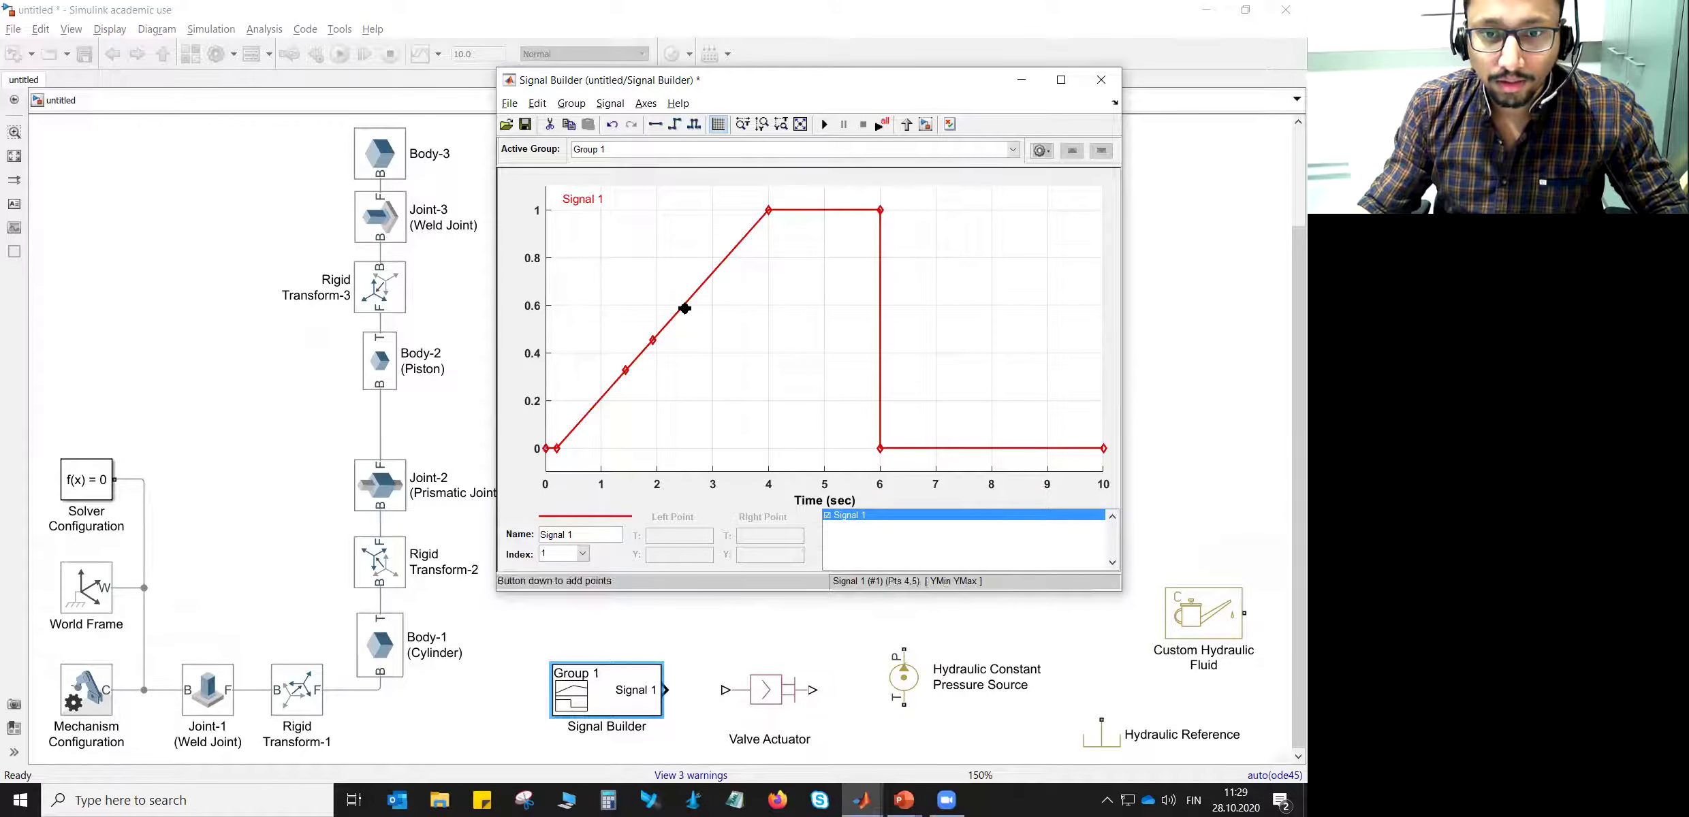
shift+click(732, 251)
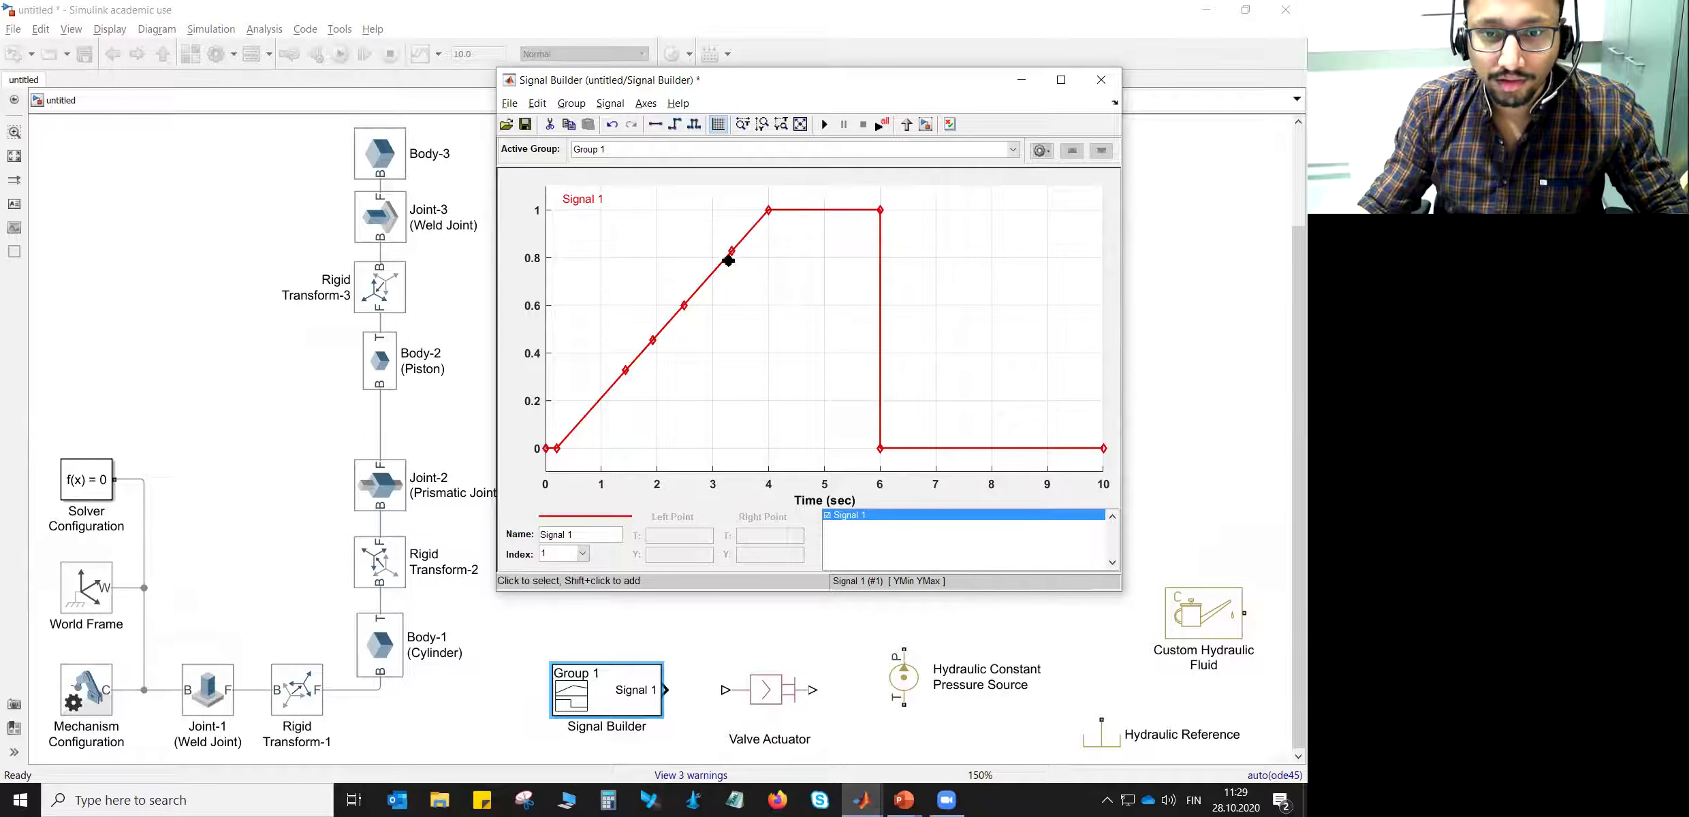
click(674, 379)
- Set the first added ramp point of Signal 1 to time 0.3 s and value 10
shift+click(626, 368)
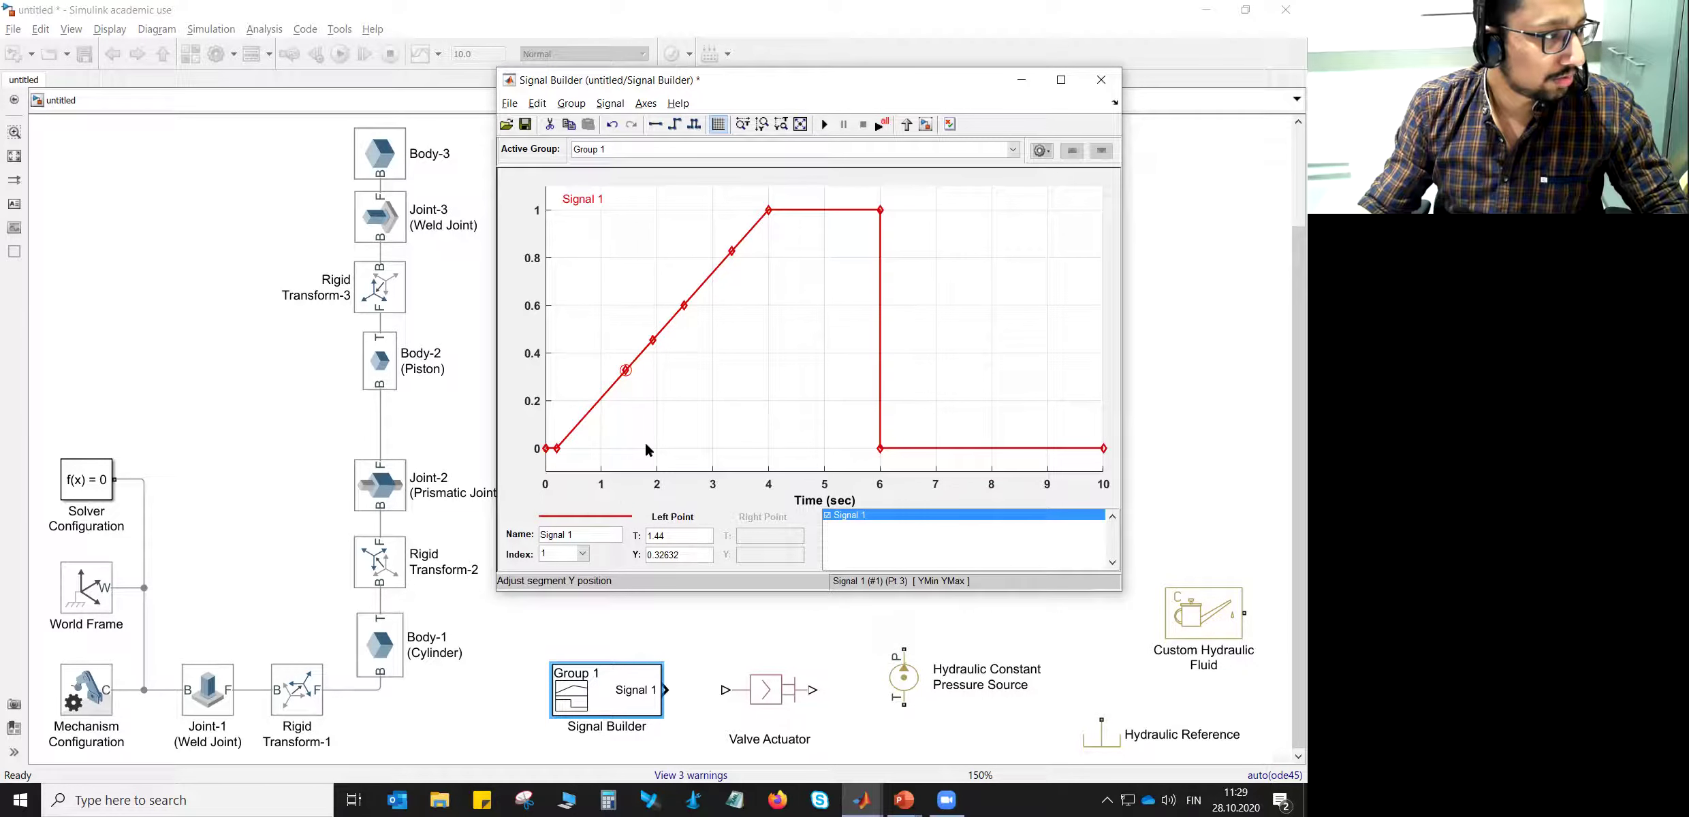
drag(683, 536, 630, 536)
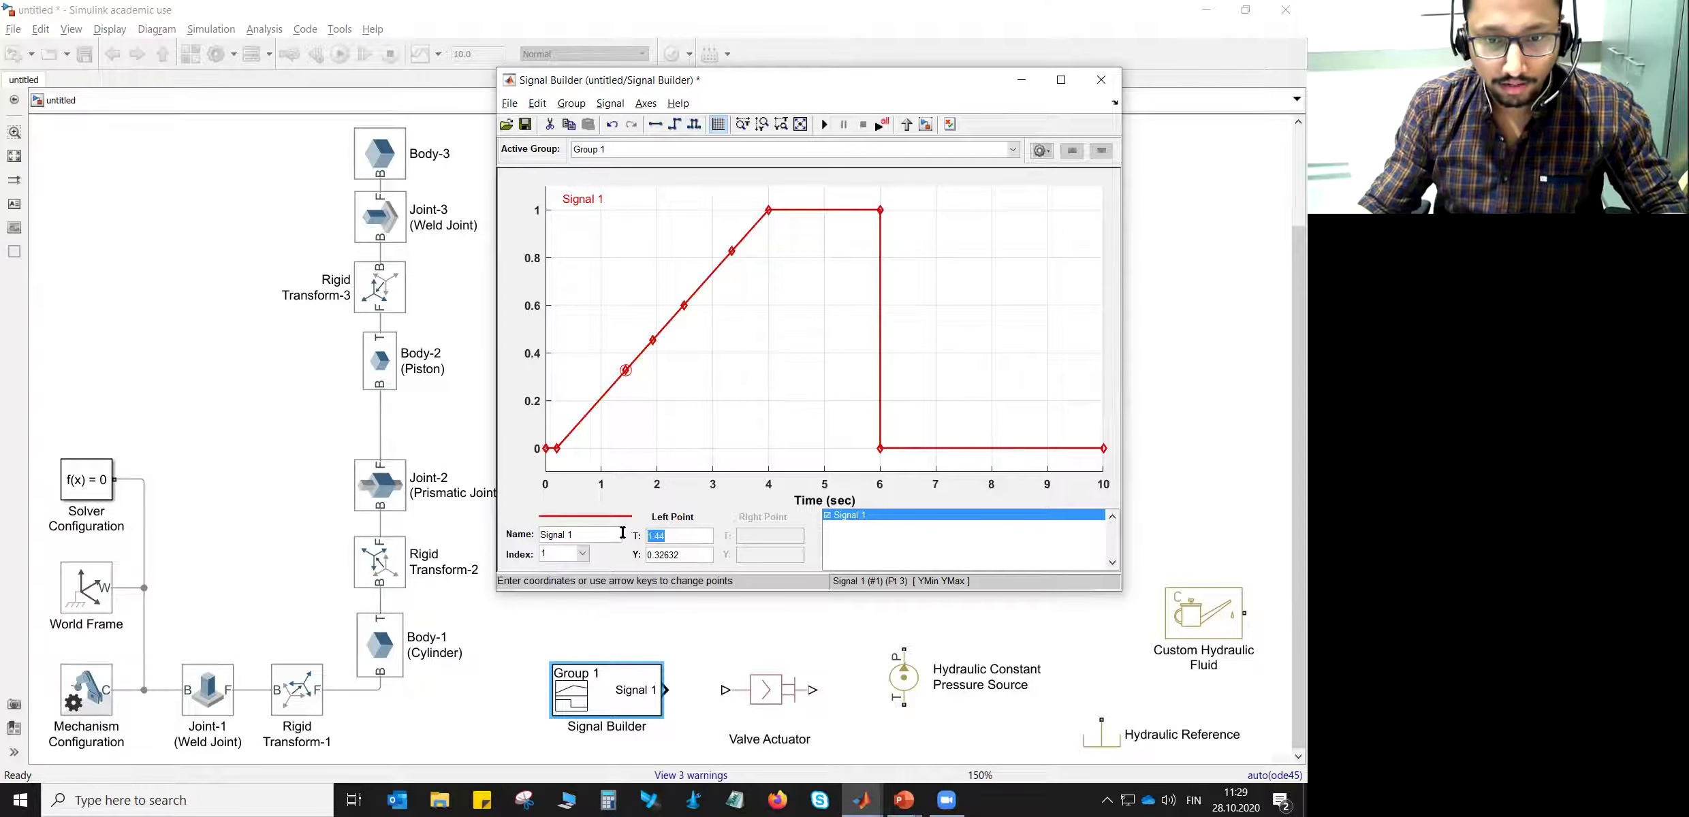
text(0.3)
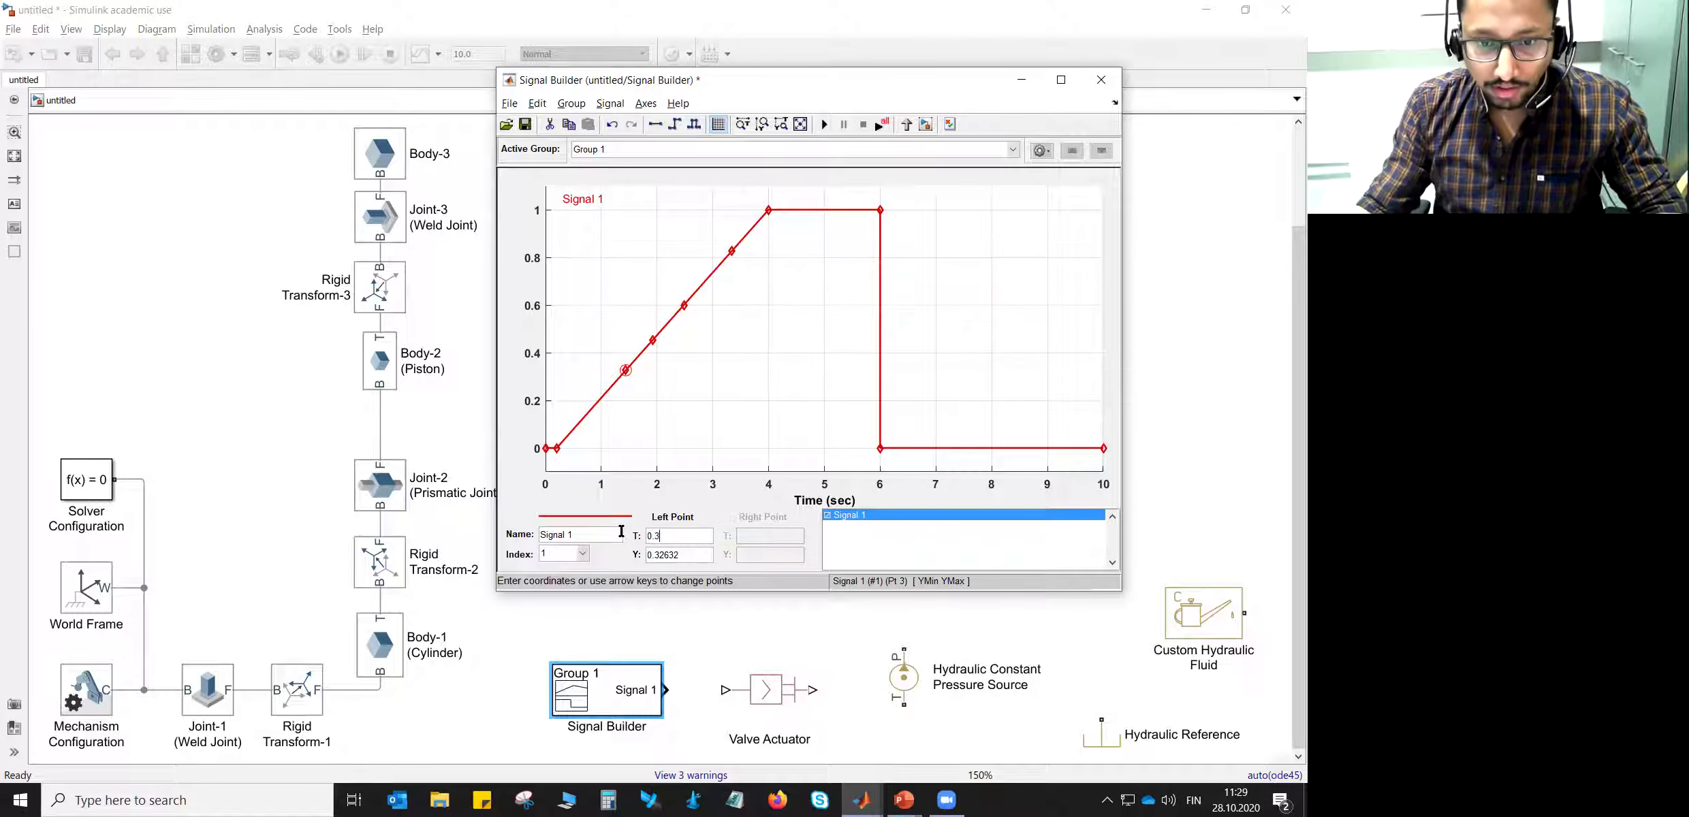
key(Tab)
text(10)
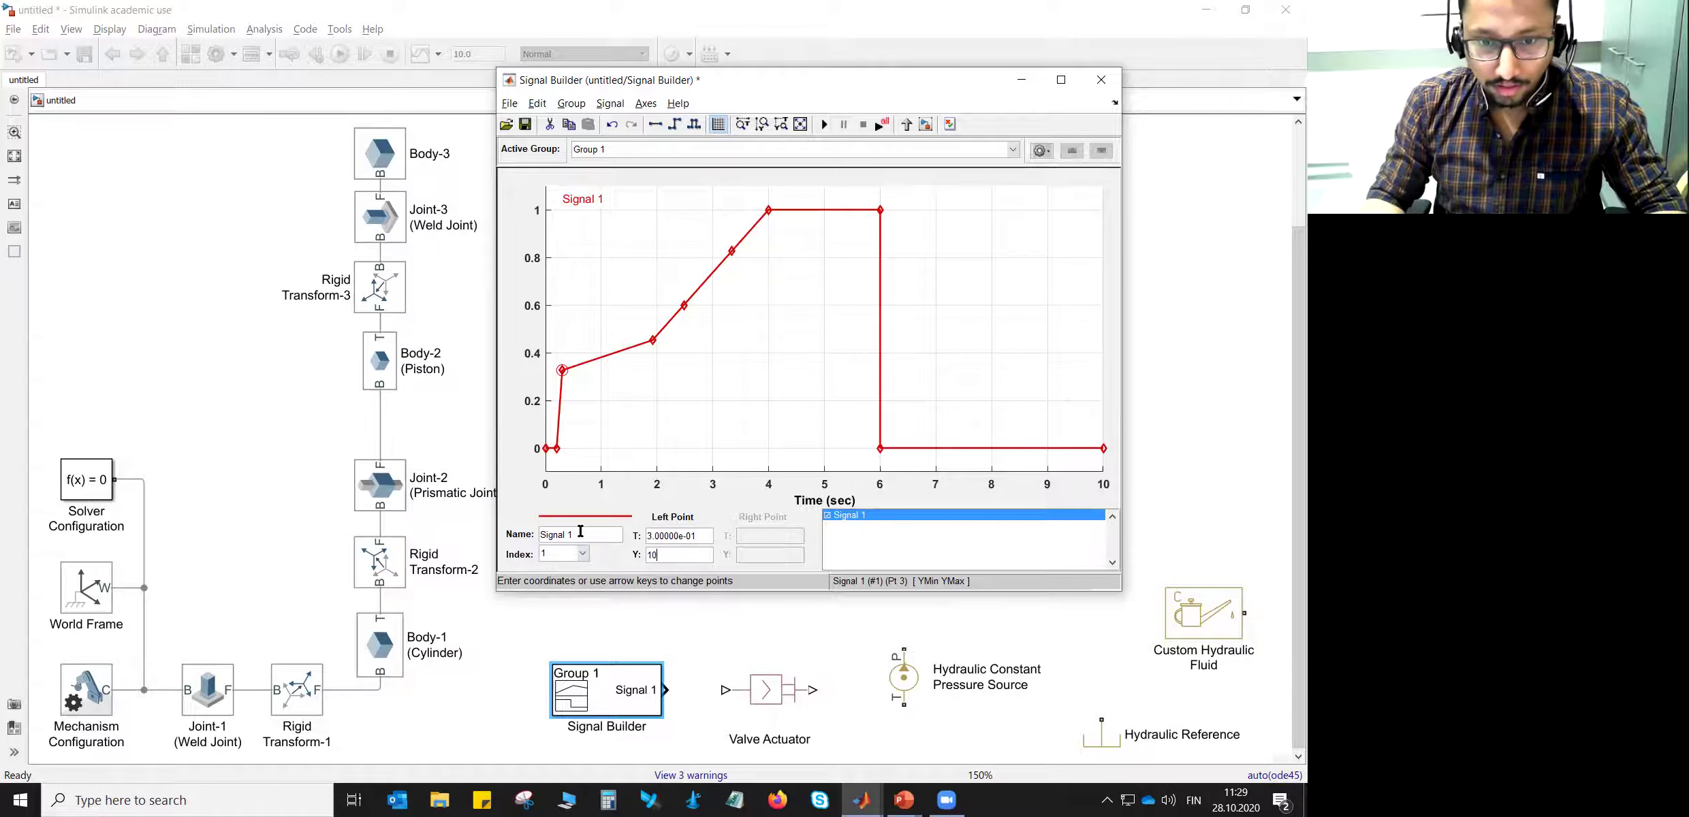
key(Return)
- Set the second added ramp point of Signal 1 to time 0.4 s and value 10
click(653, 438)
text(0.4)
key(Tab)
text(10)
key(Return)
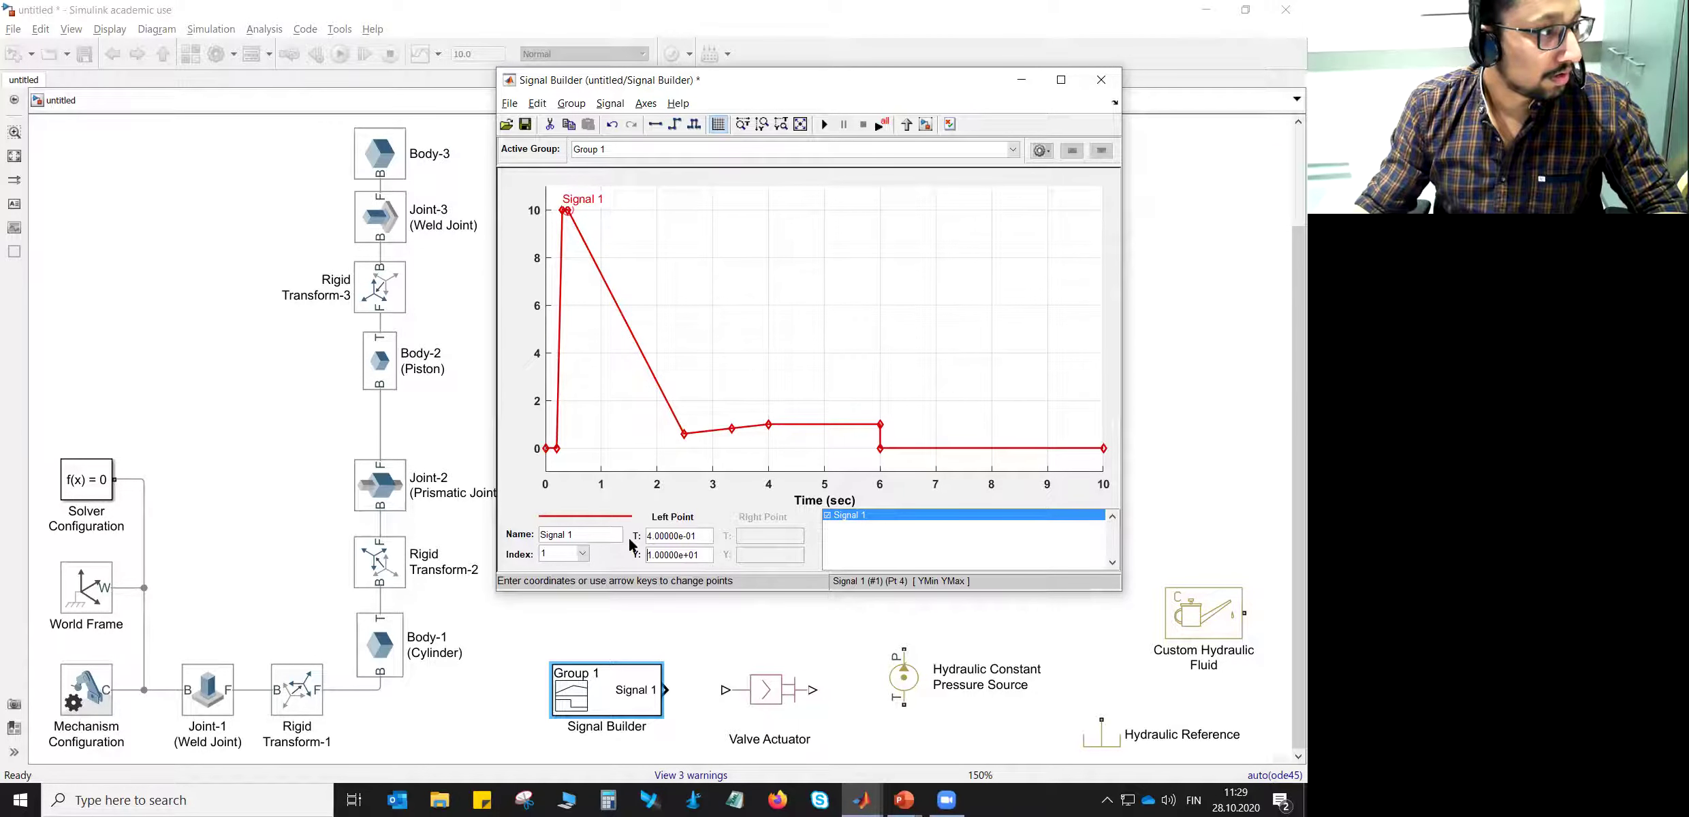
- Correct the time of the second point on the upper plateau to 0.5 s
click(568, 212)
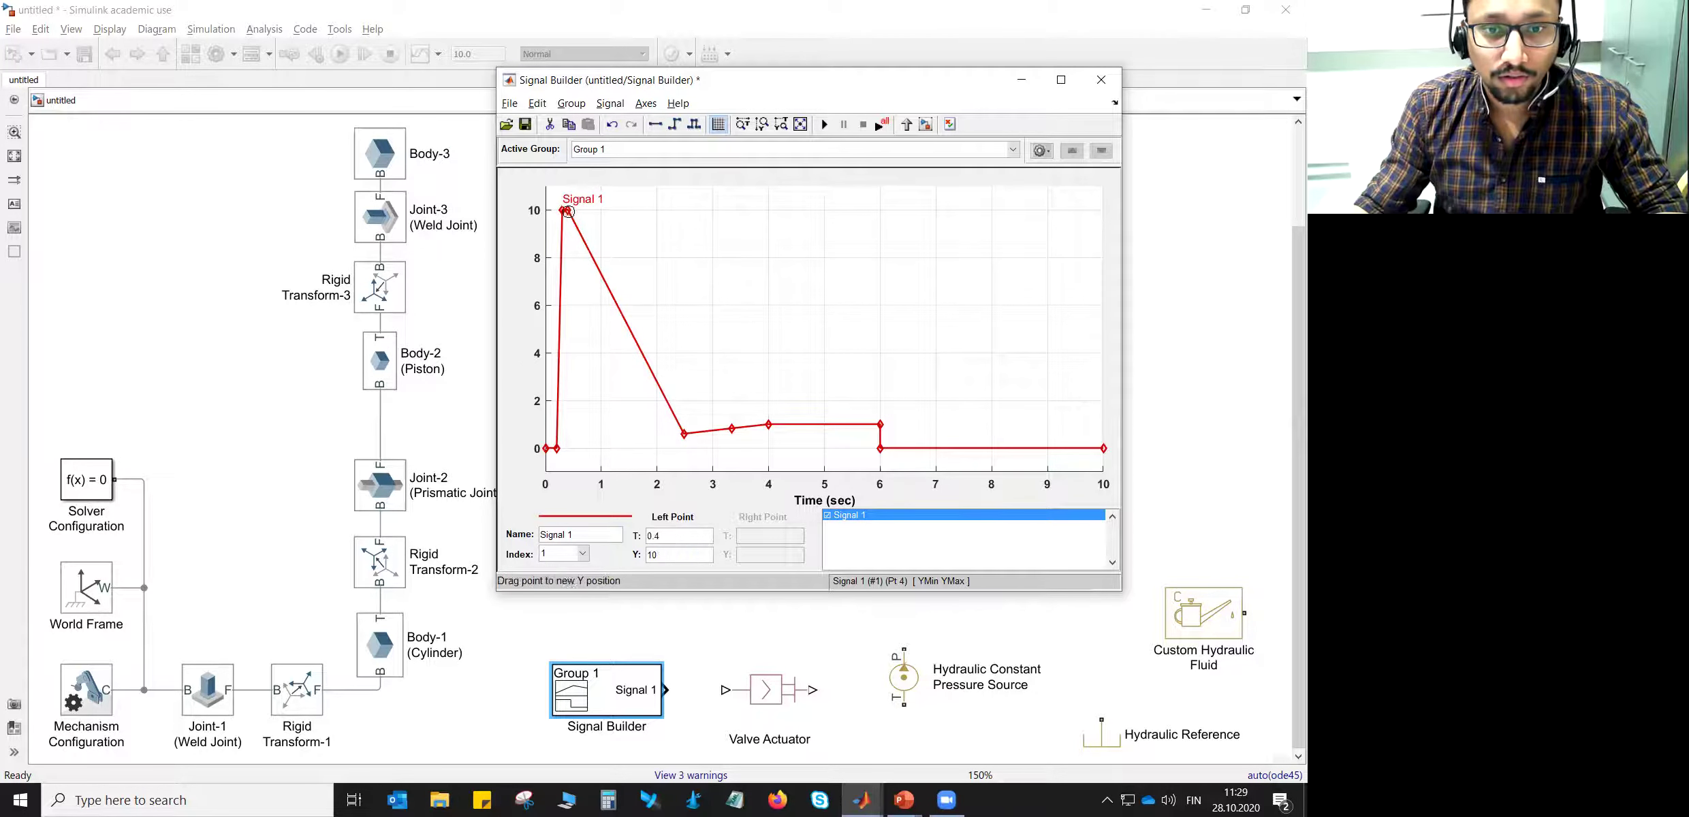
click(671, 530)
key(BackSpace)
text(5)
key(Return)
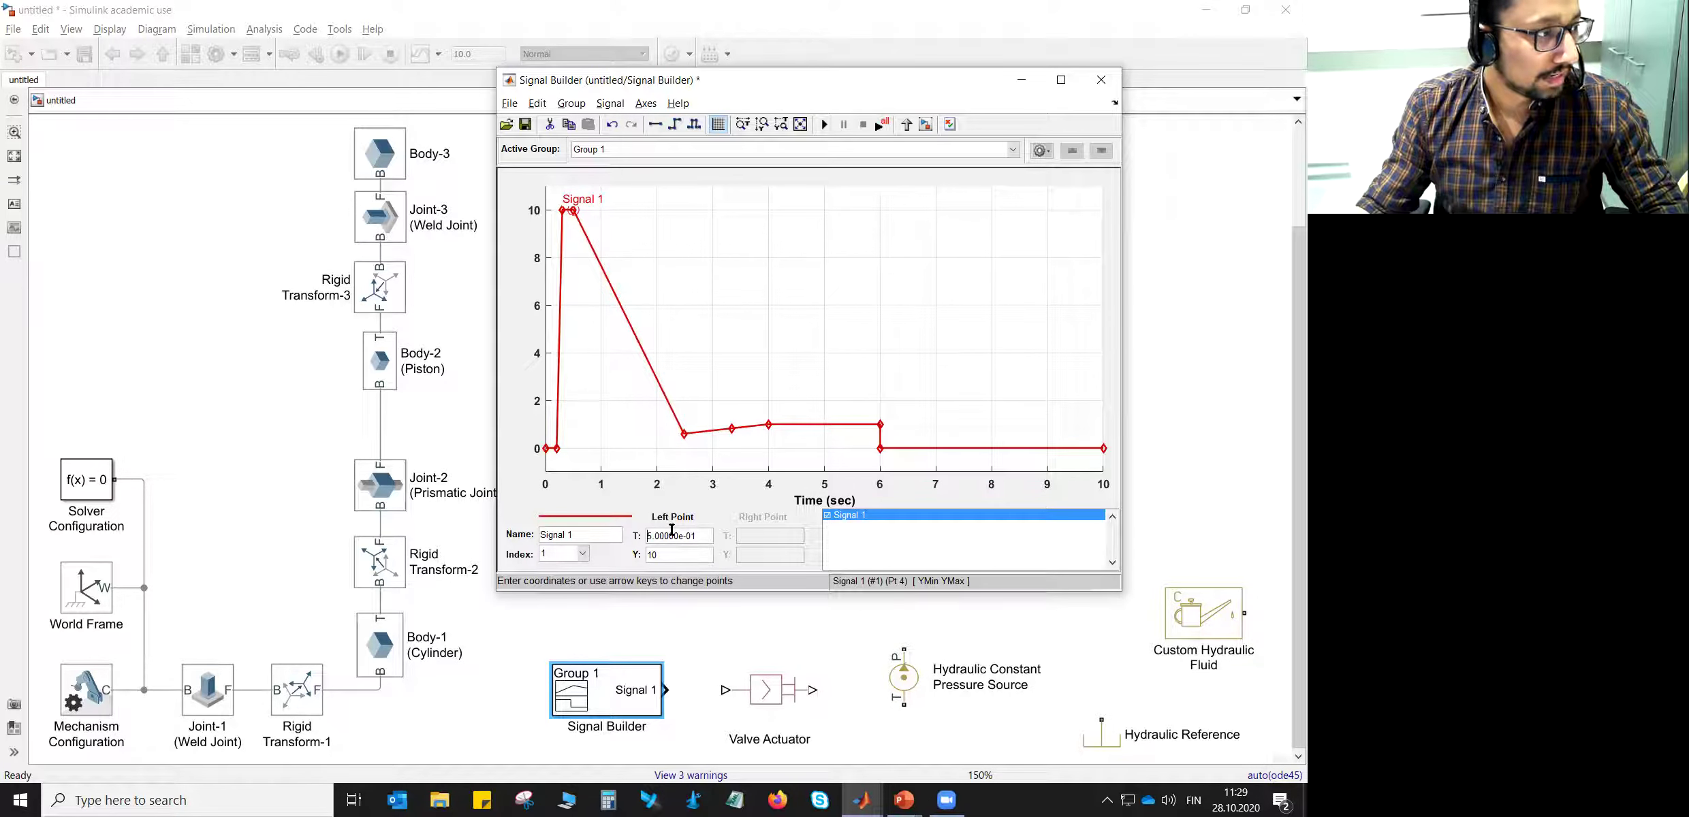
- Set the third added point of Signal 1 to time 0.7 s and value 0
click(685, 447)
drag(681, 536, 648, 536)
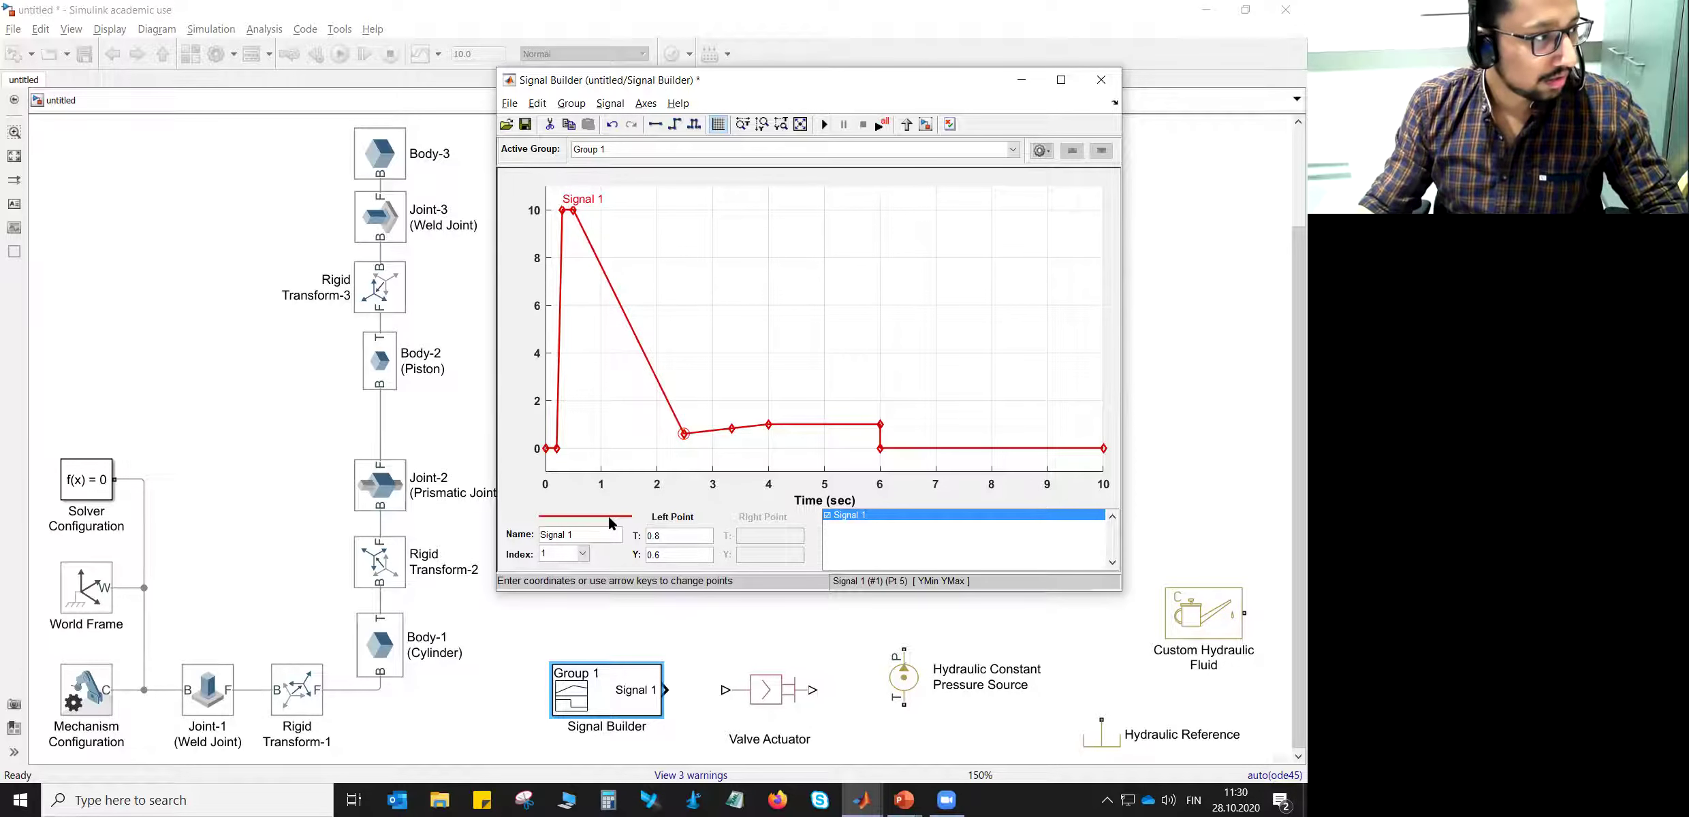
text(0.)
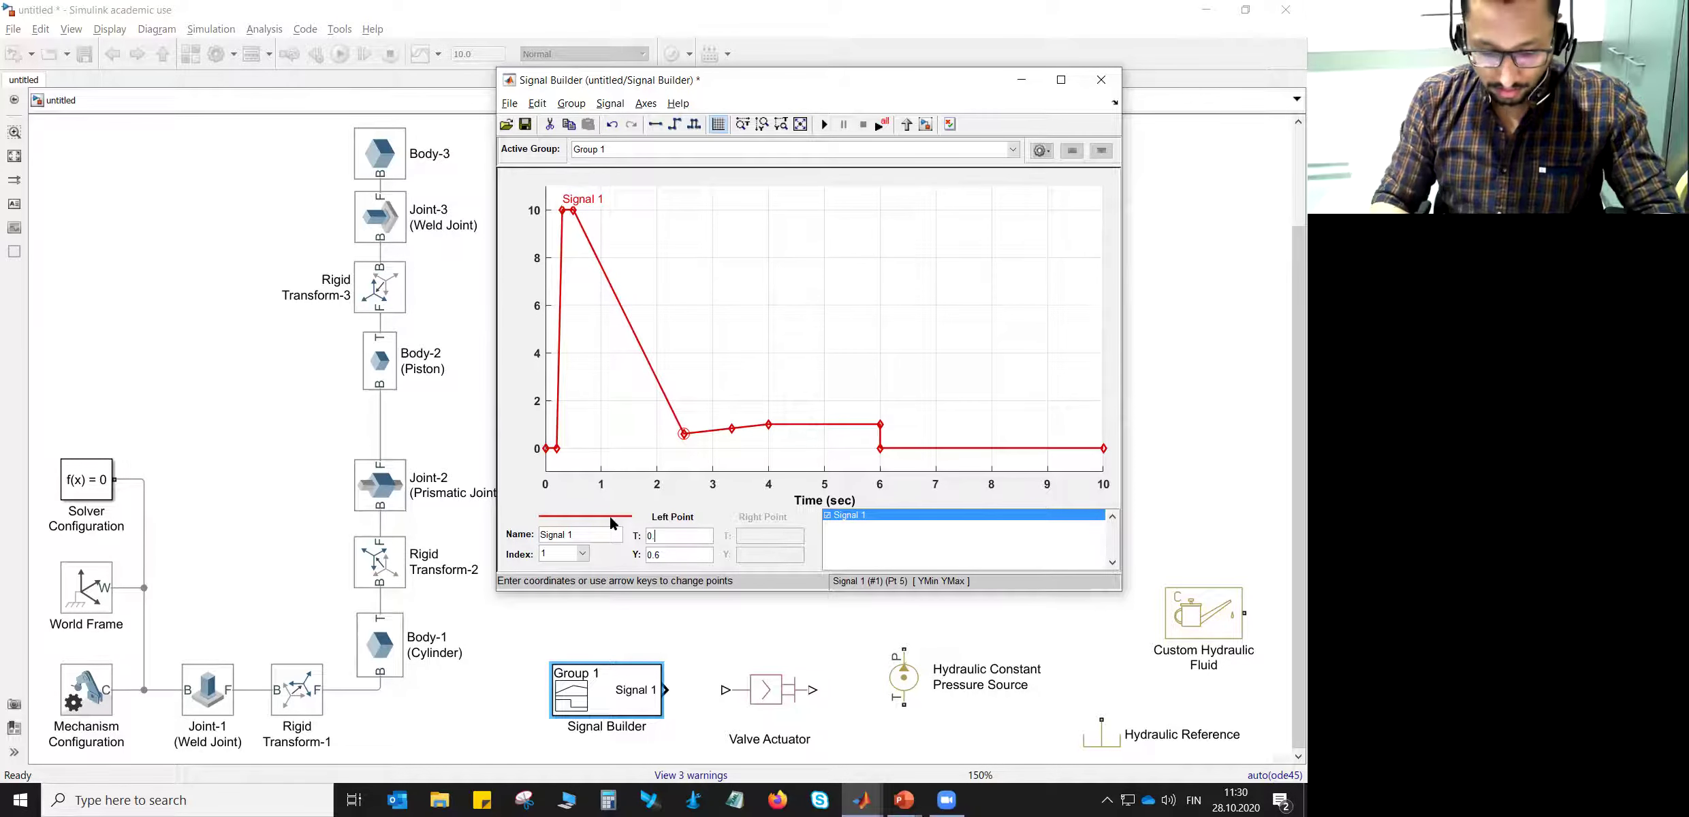
text(7)
key(Tab)
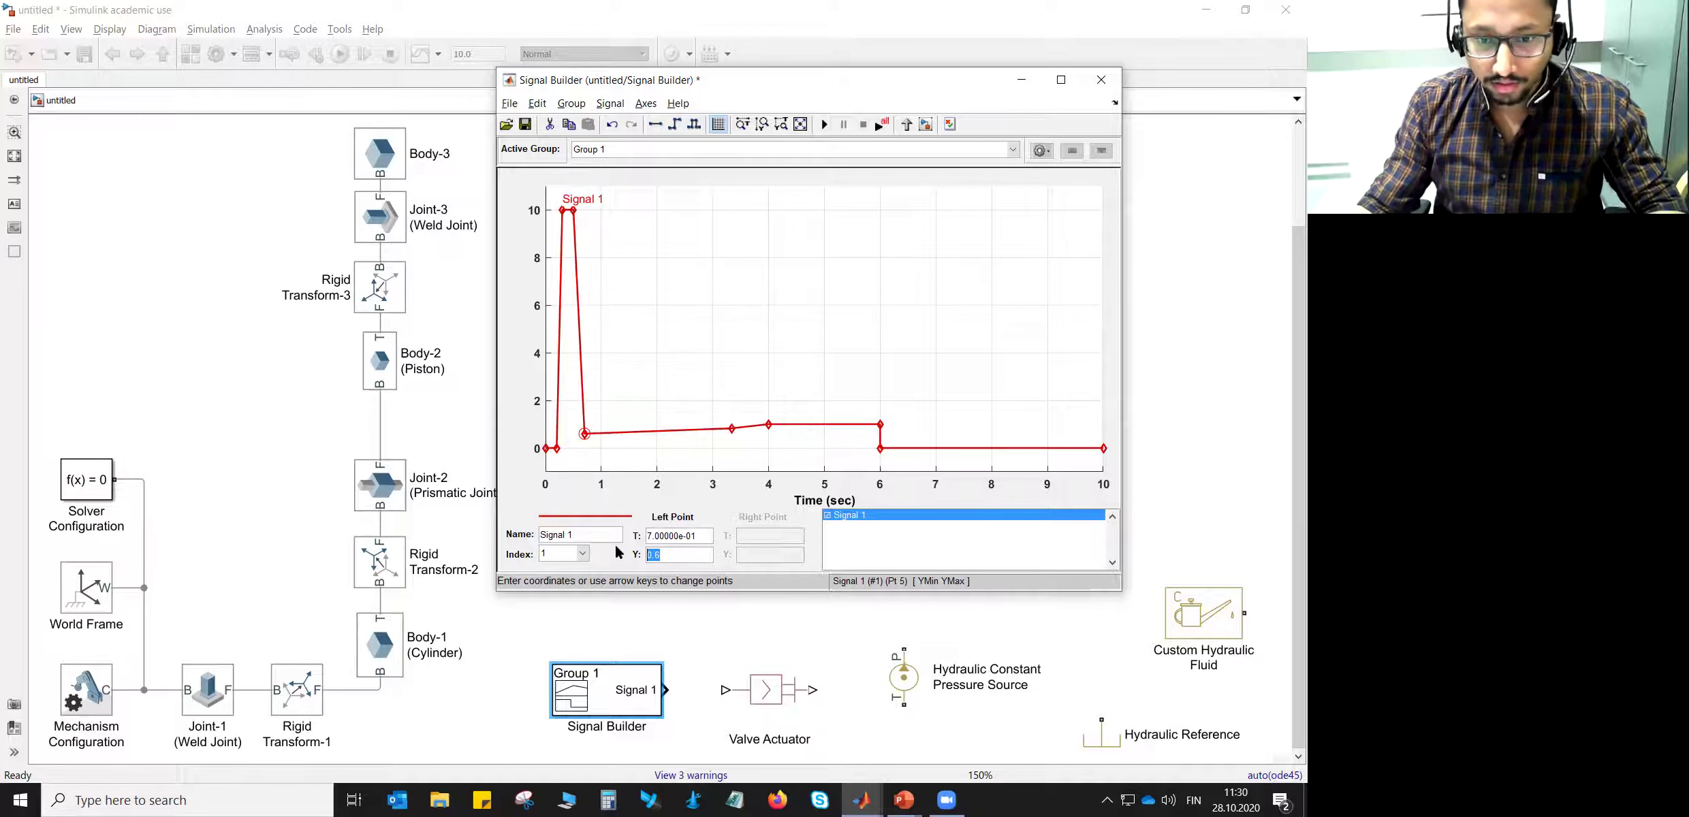
key(Return)
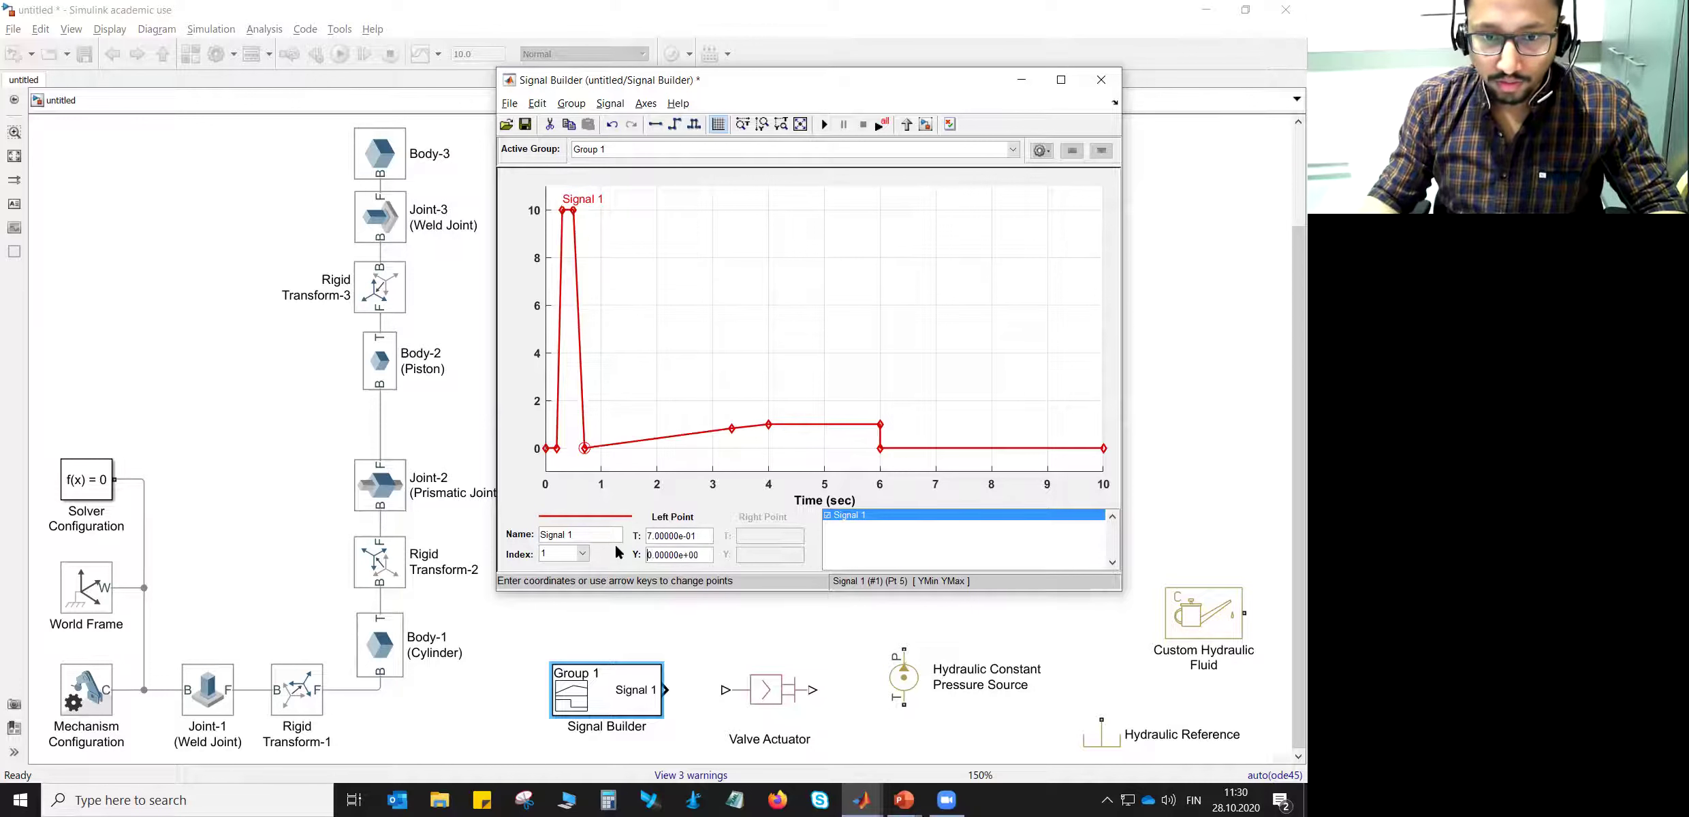
- Set the fourth added point of Signal 1 to time 0.8 s and value 10
shift+click(727, 429)
double_click(666, 530)
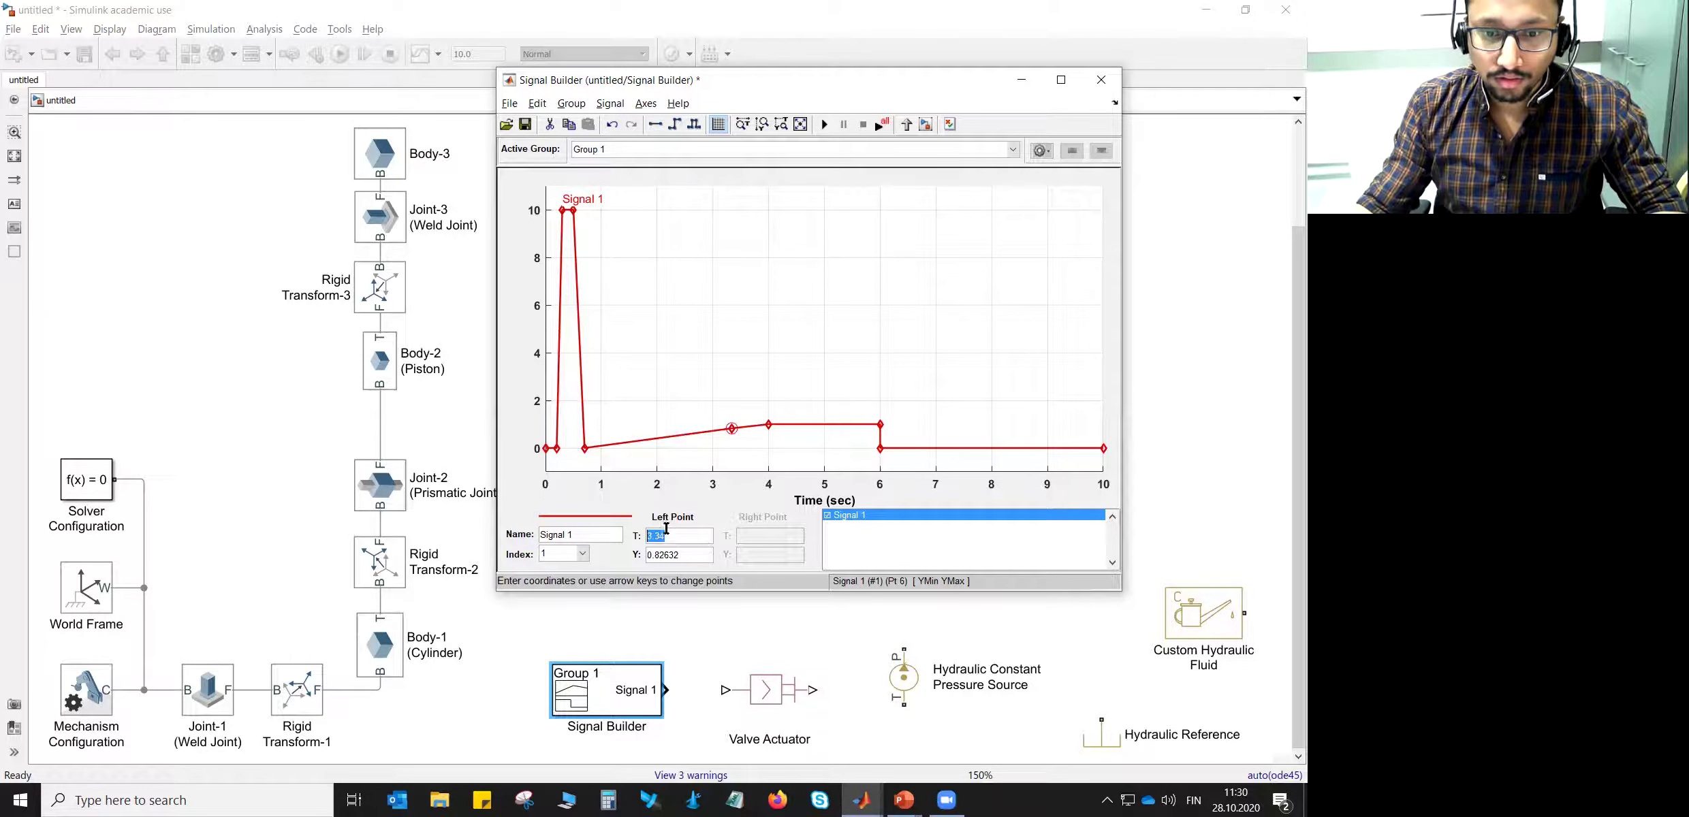
text(0.8)
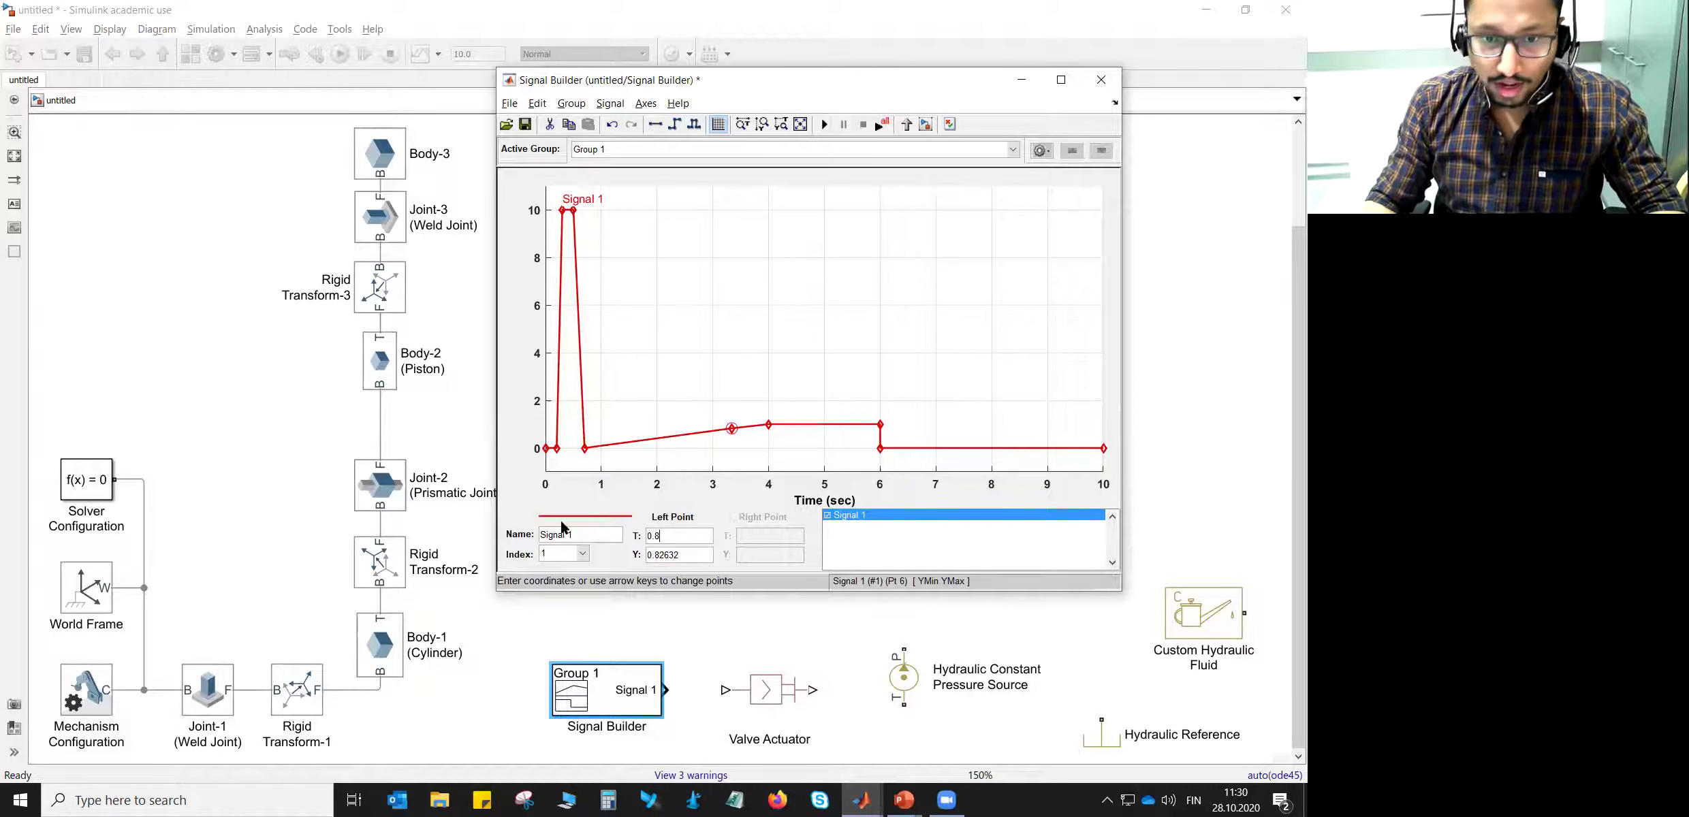
key(Tab)
text(10)
key(Return)
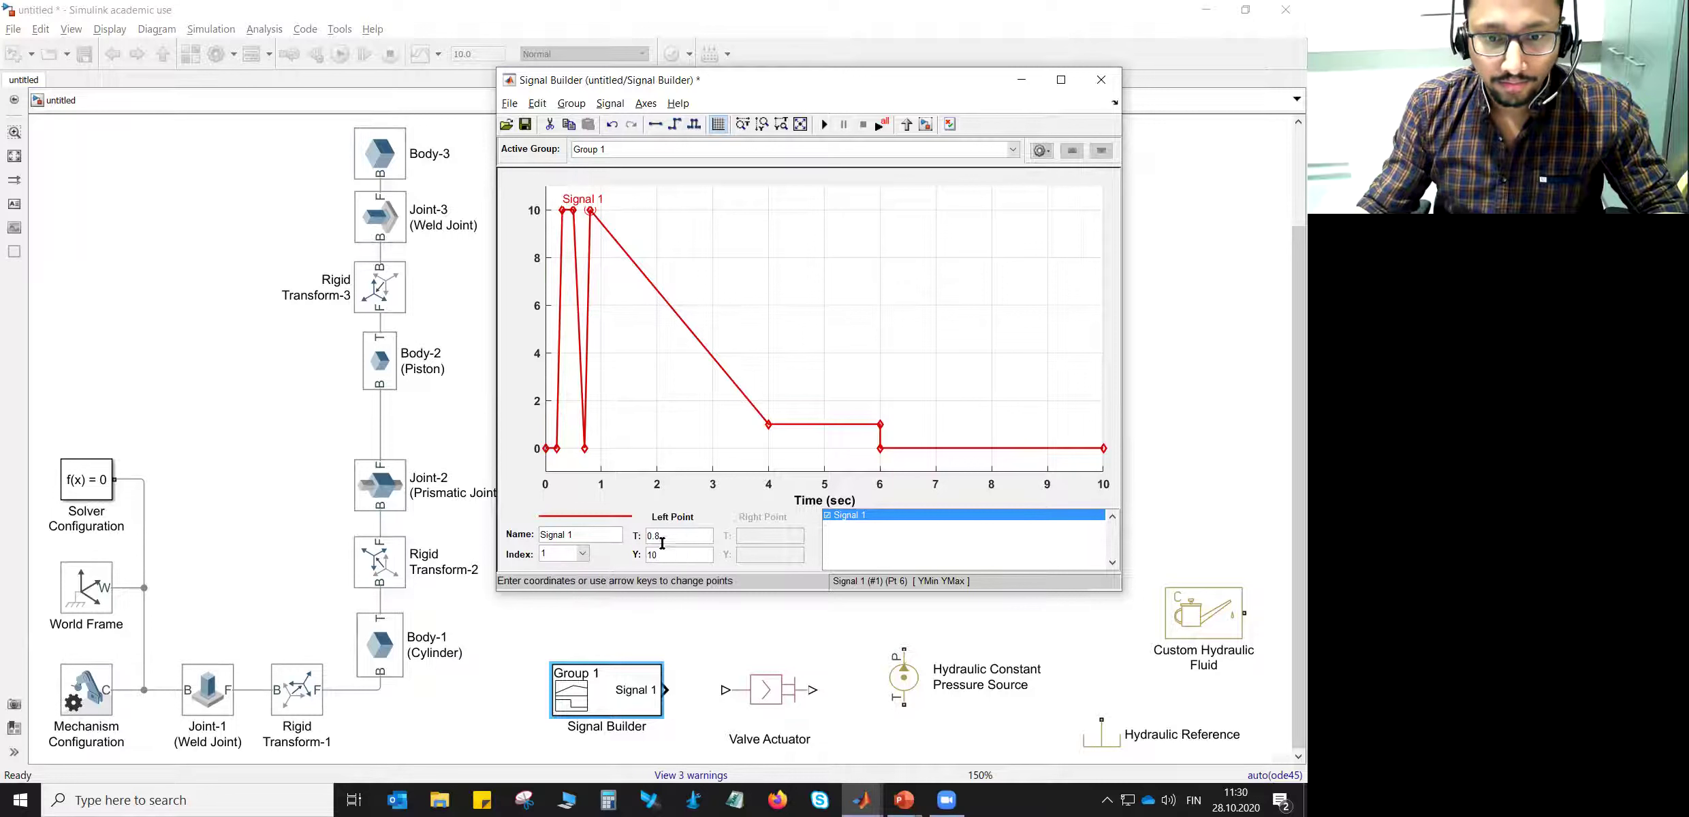
- Set the value of the point at 0.8 s to 100
drag(661, 556, 585, 566)
text(100)
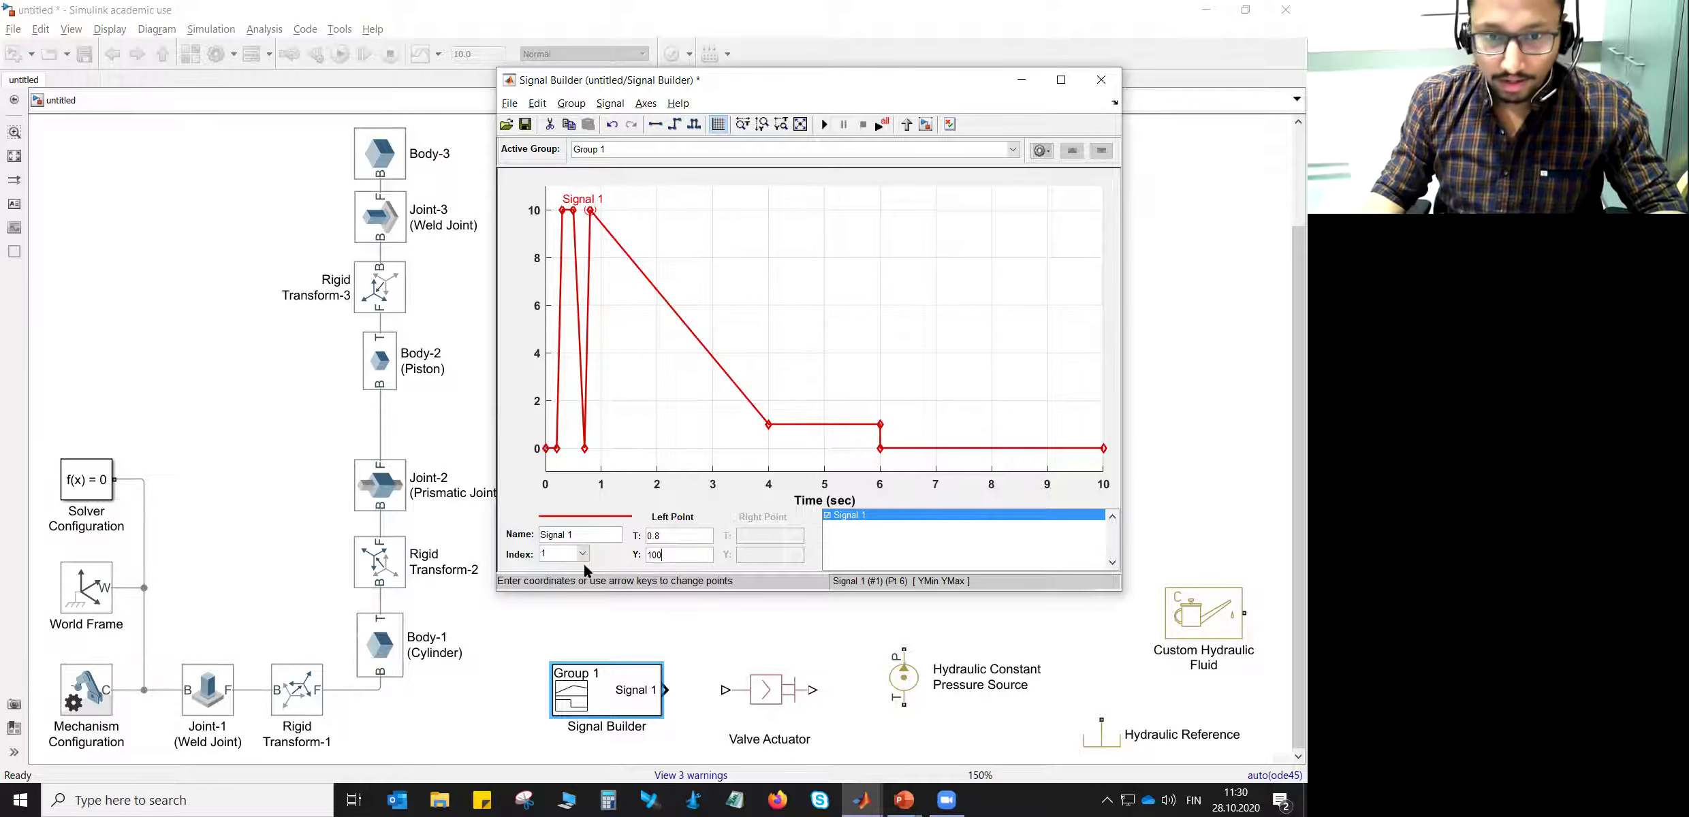
key(Return)
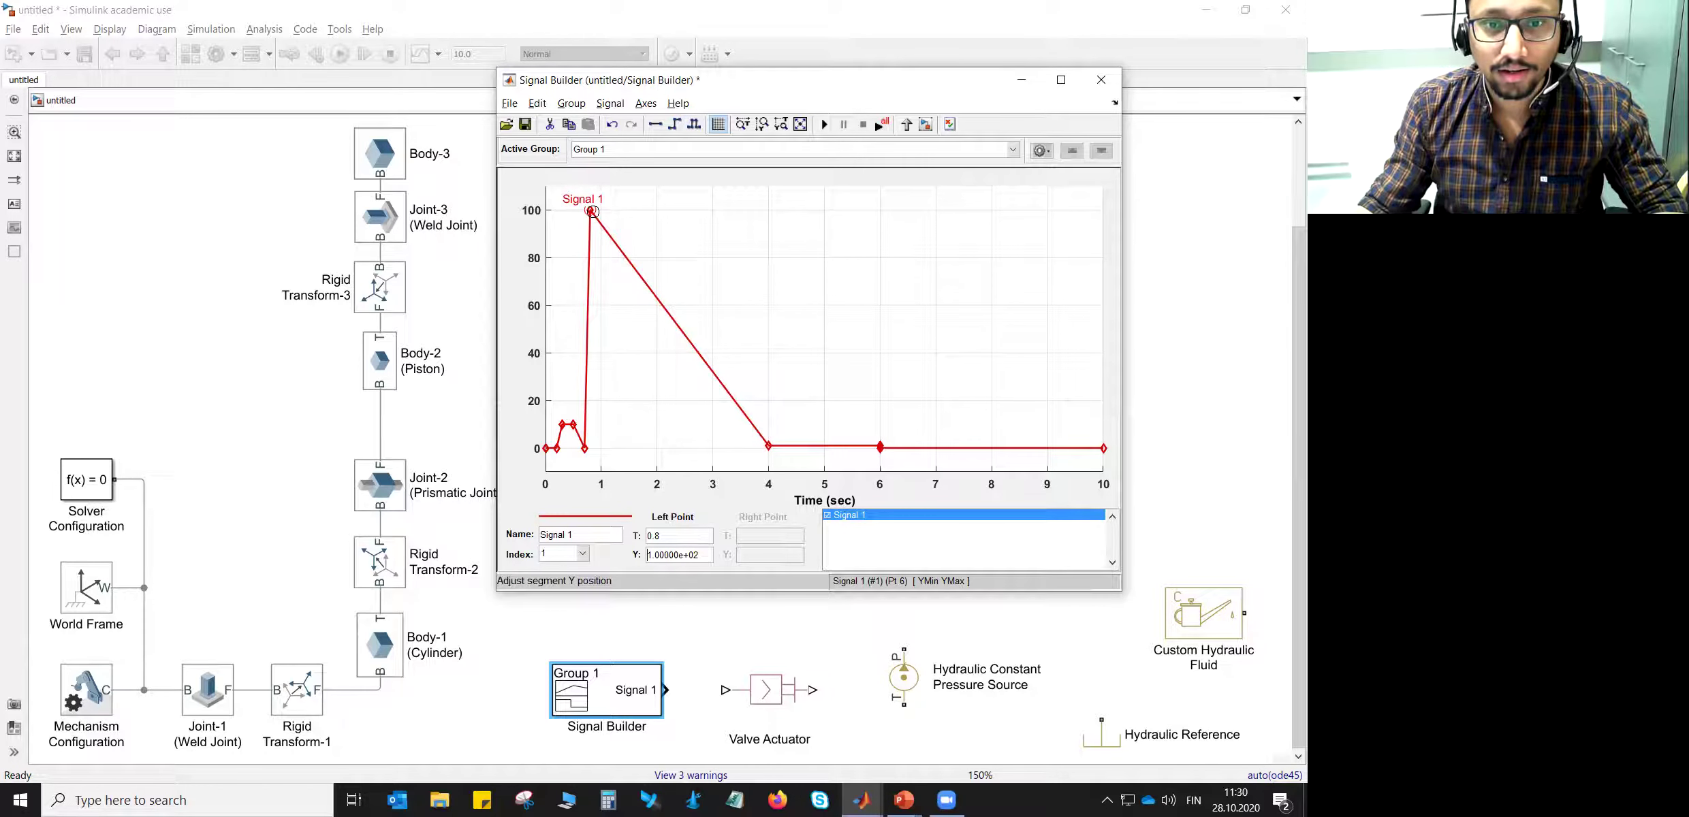
- Correct the value of the point at 0.8 s to 0
drag(667, 556, 596, 536)
text(10)
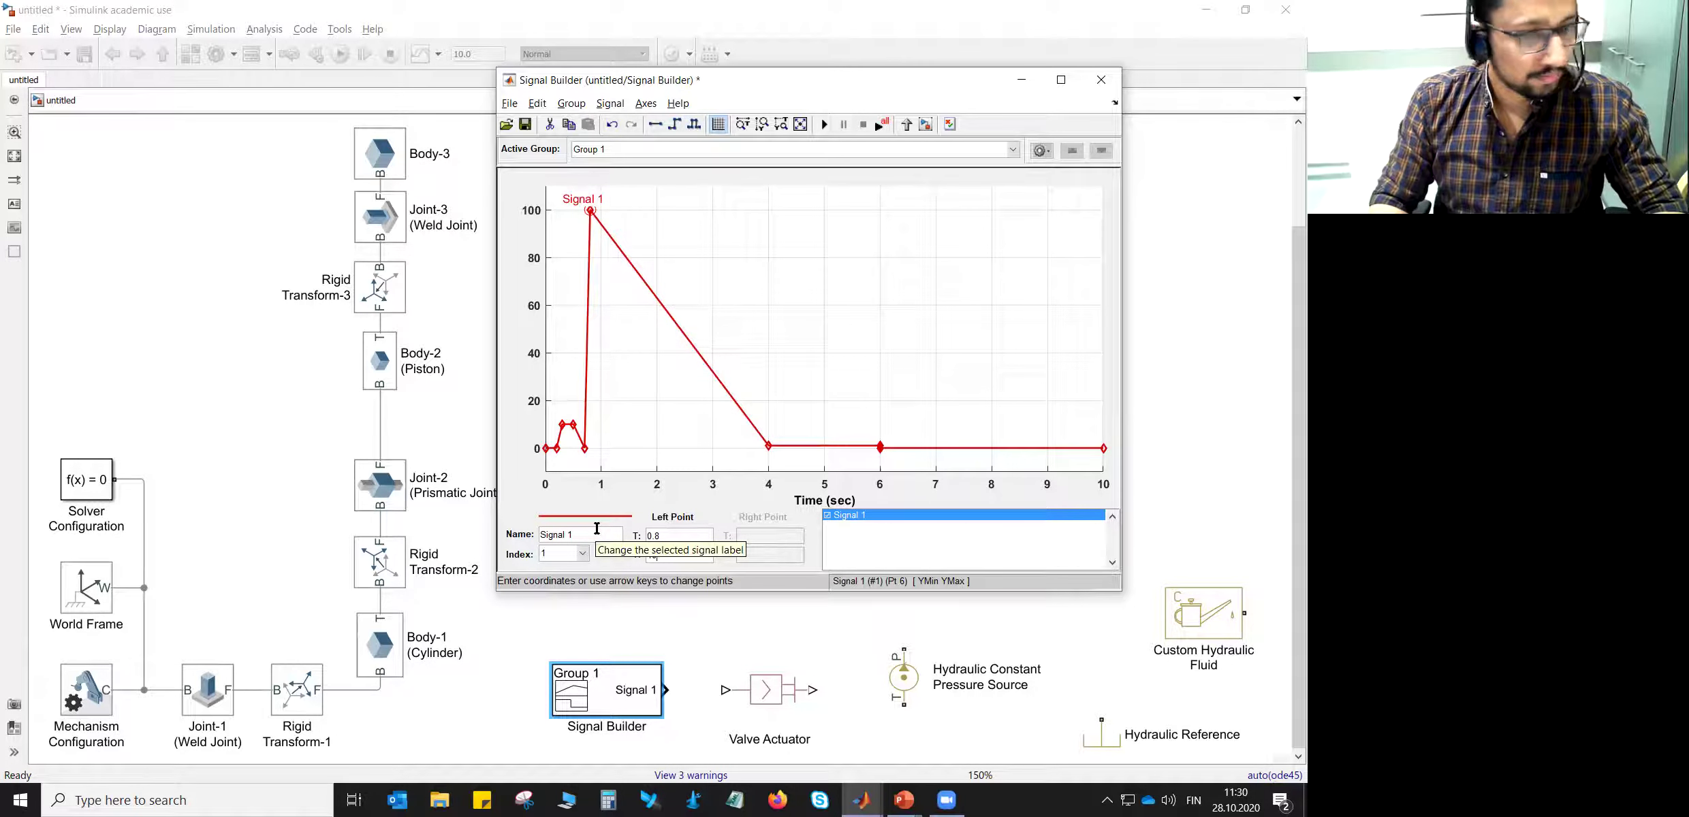
key(Return)
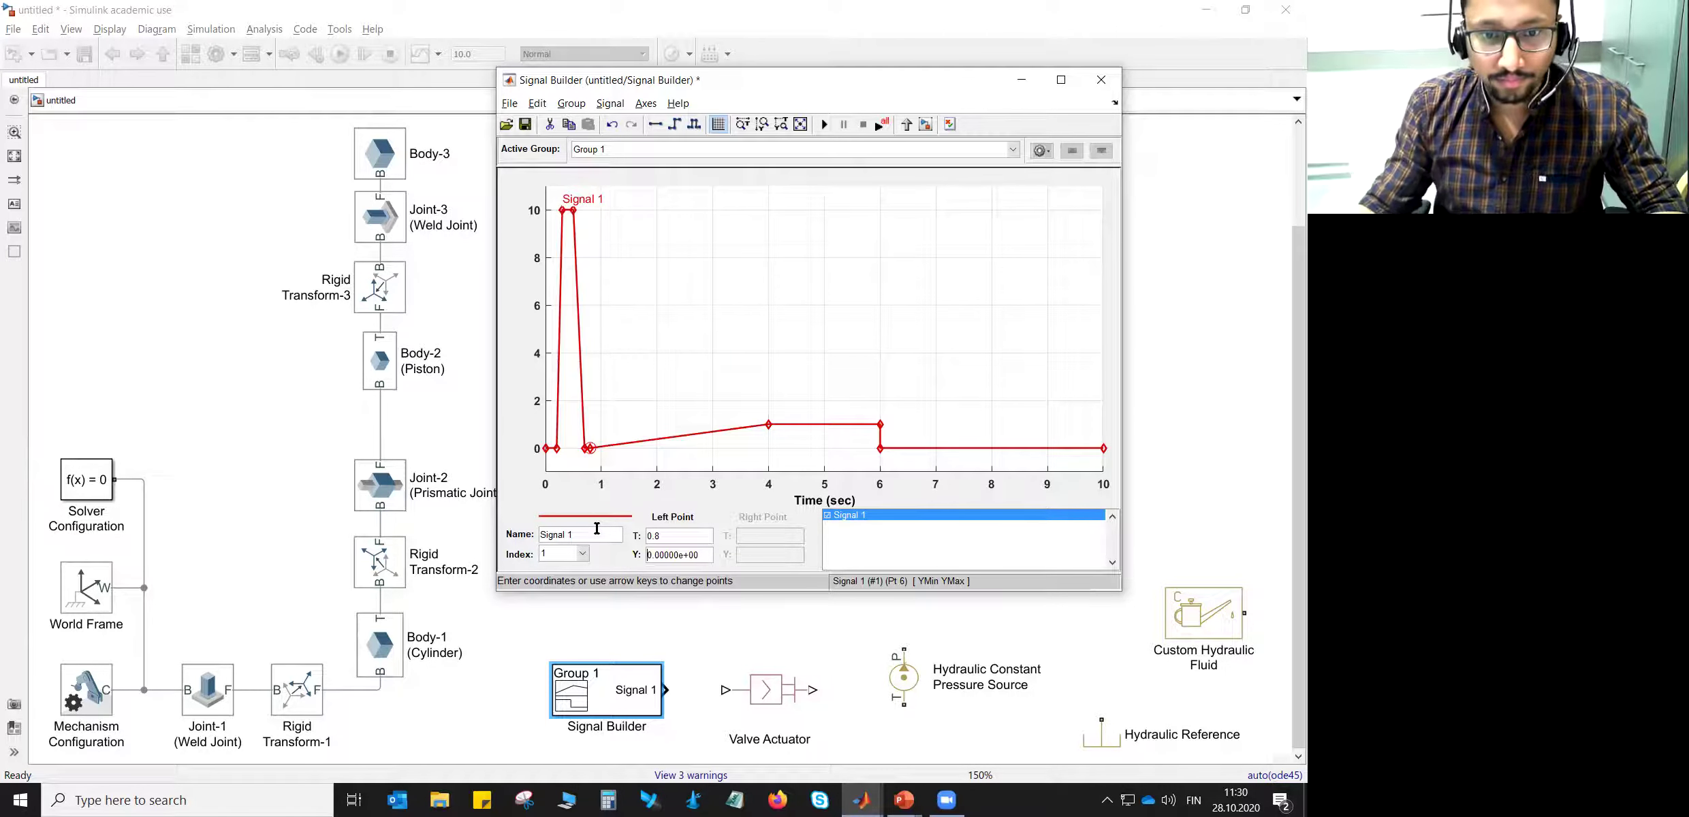
click(589, 448)
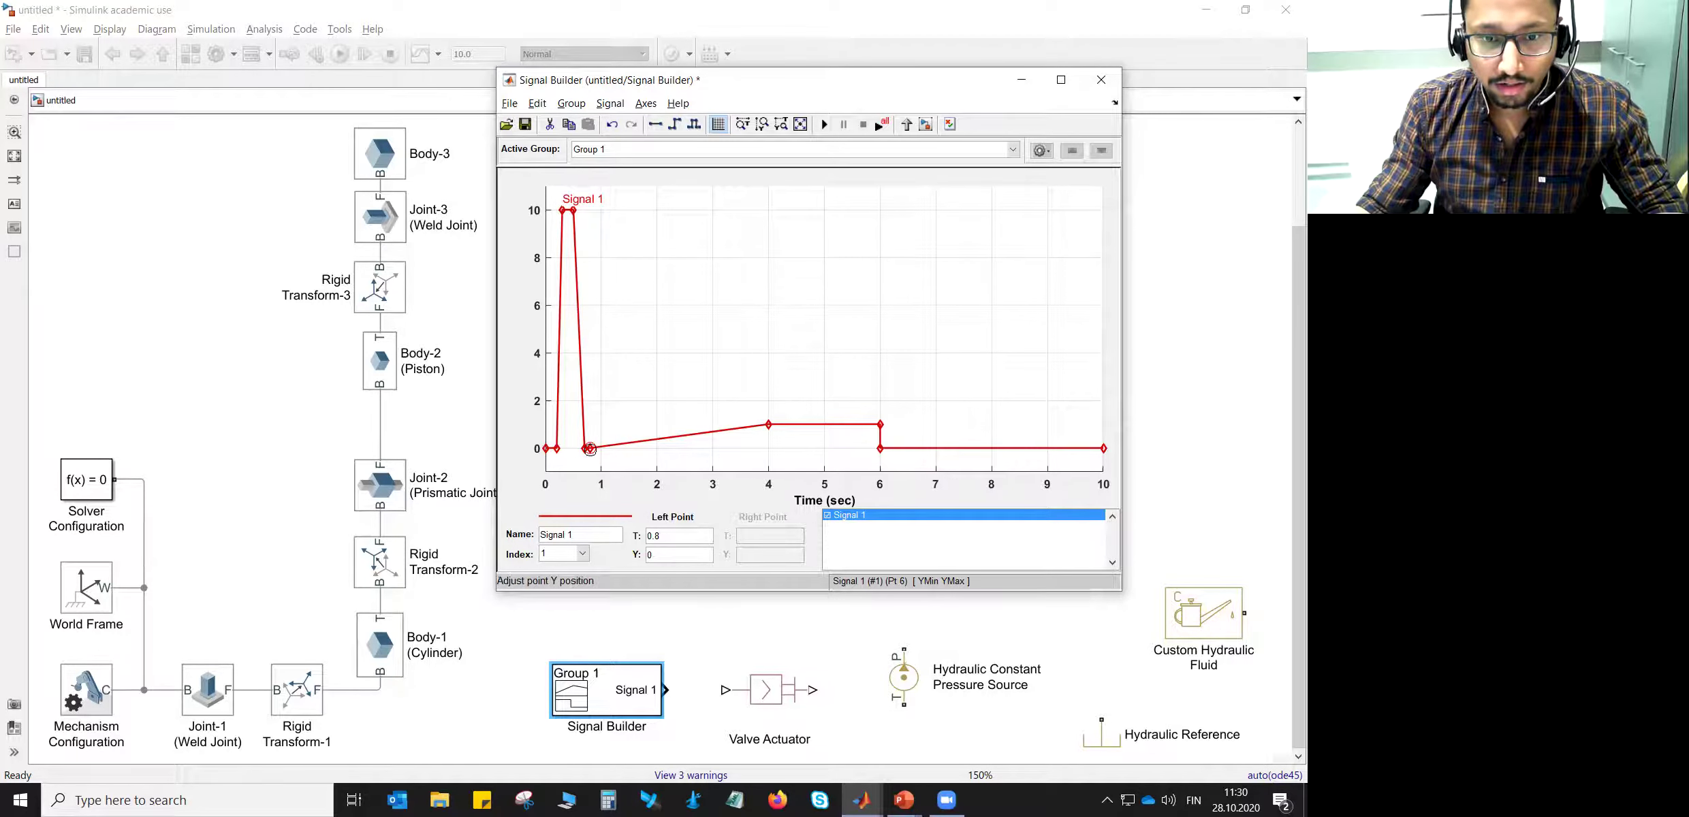
- Set the Signal 1 point located at 4 s to time 1 s and value -10
click(766, 425)
click(767, 424)
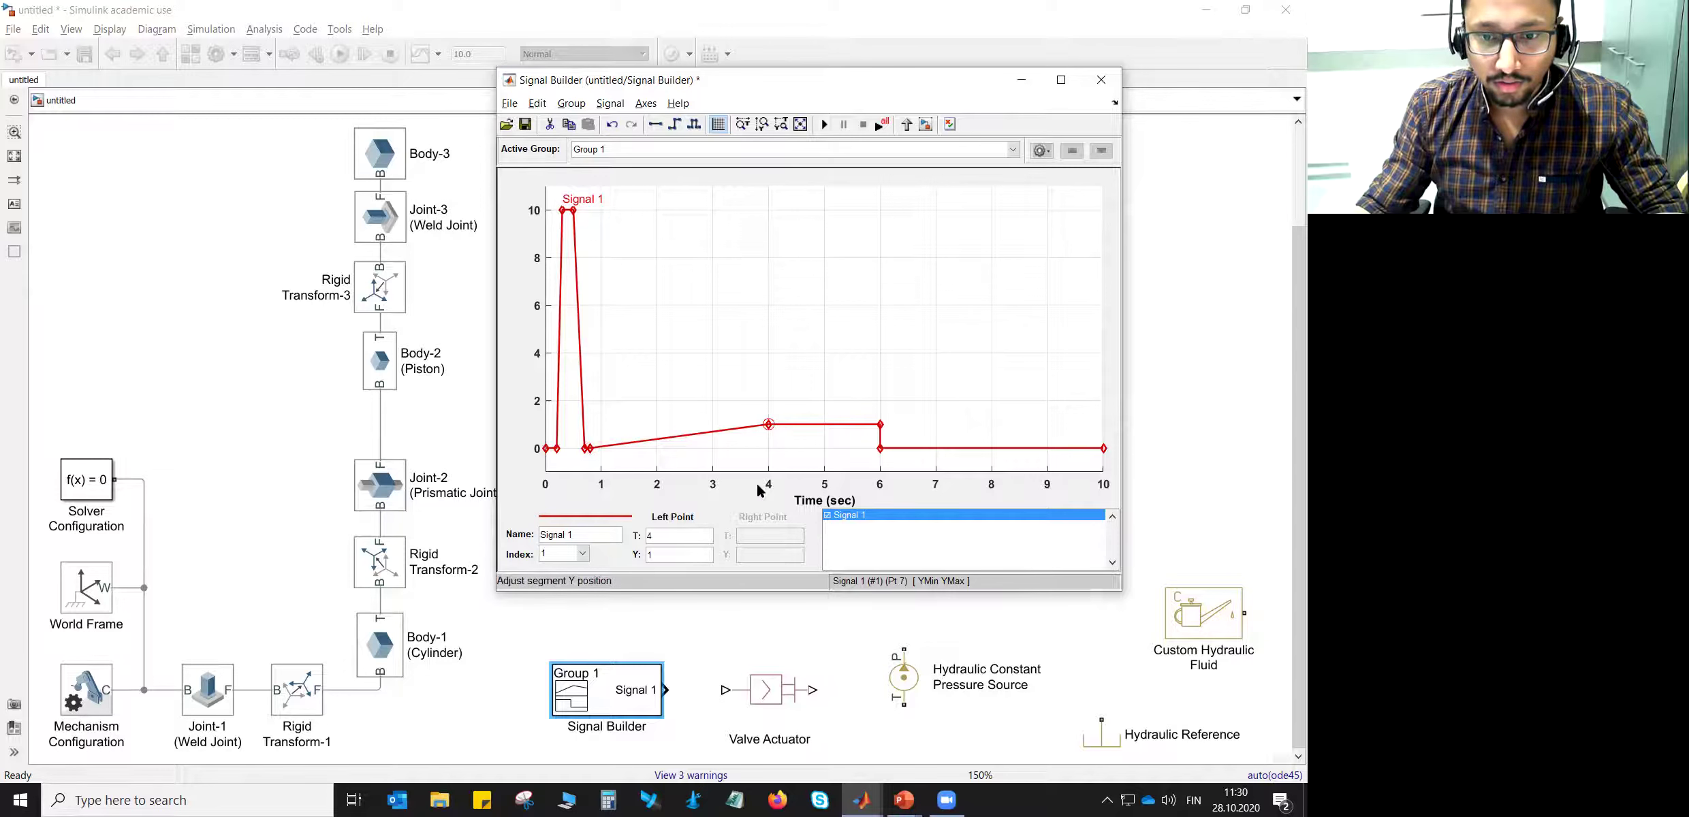
text(1)
key(Tab)
text(-10)
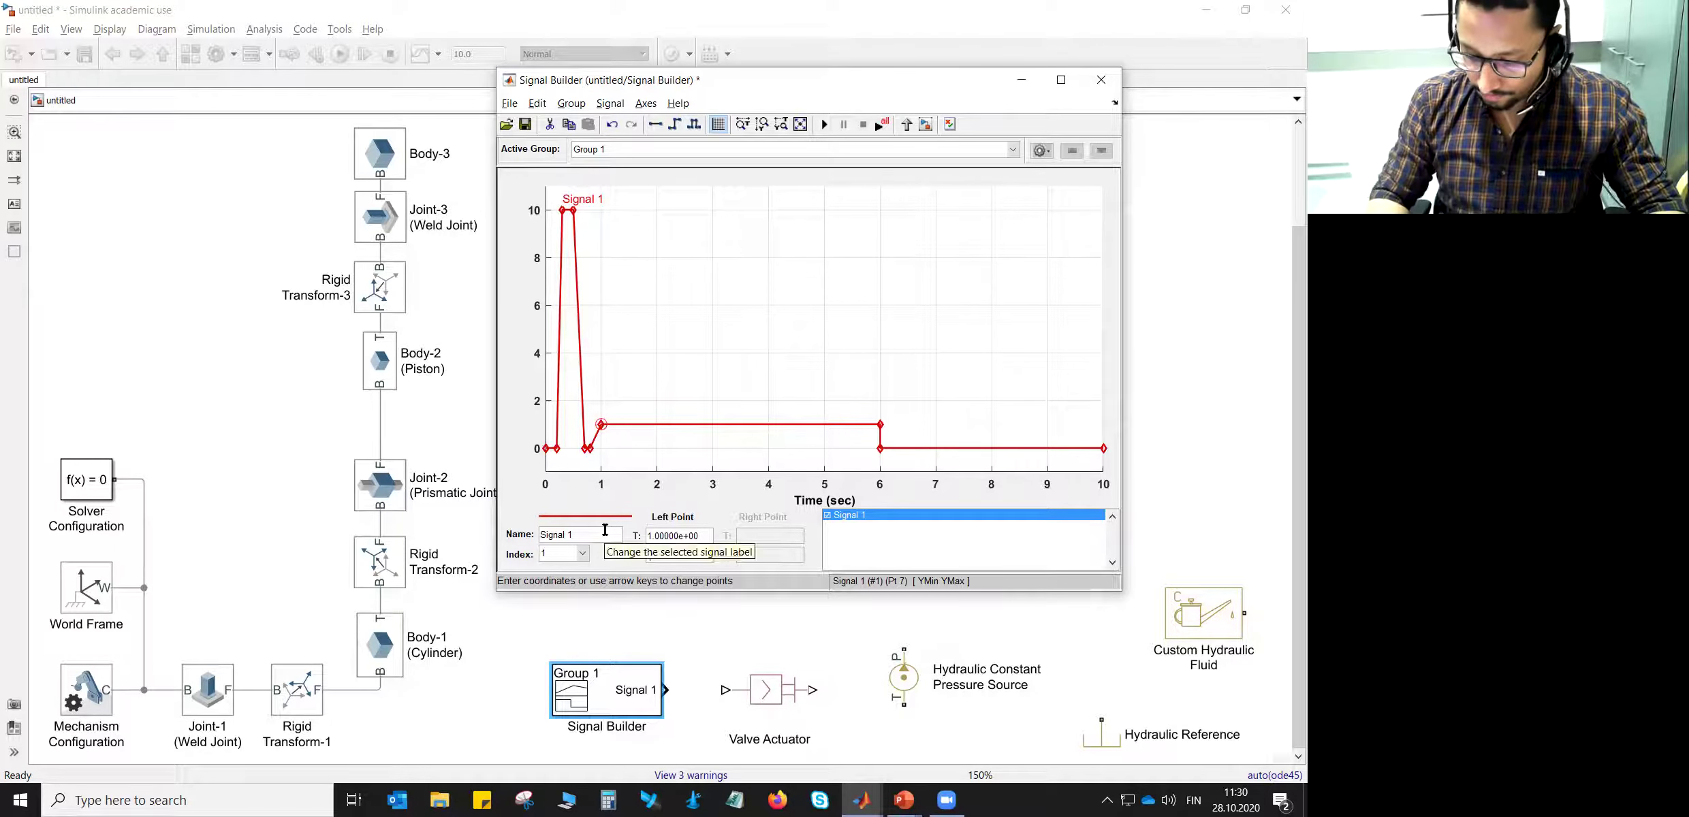
key(Return)
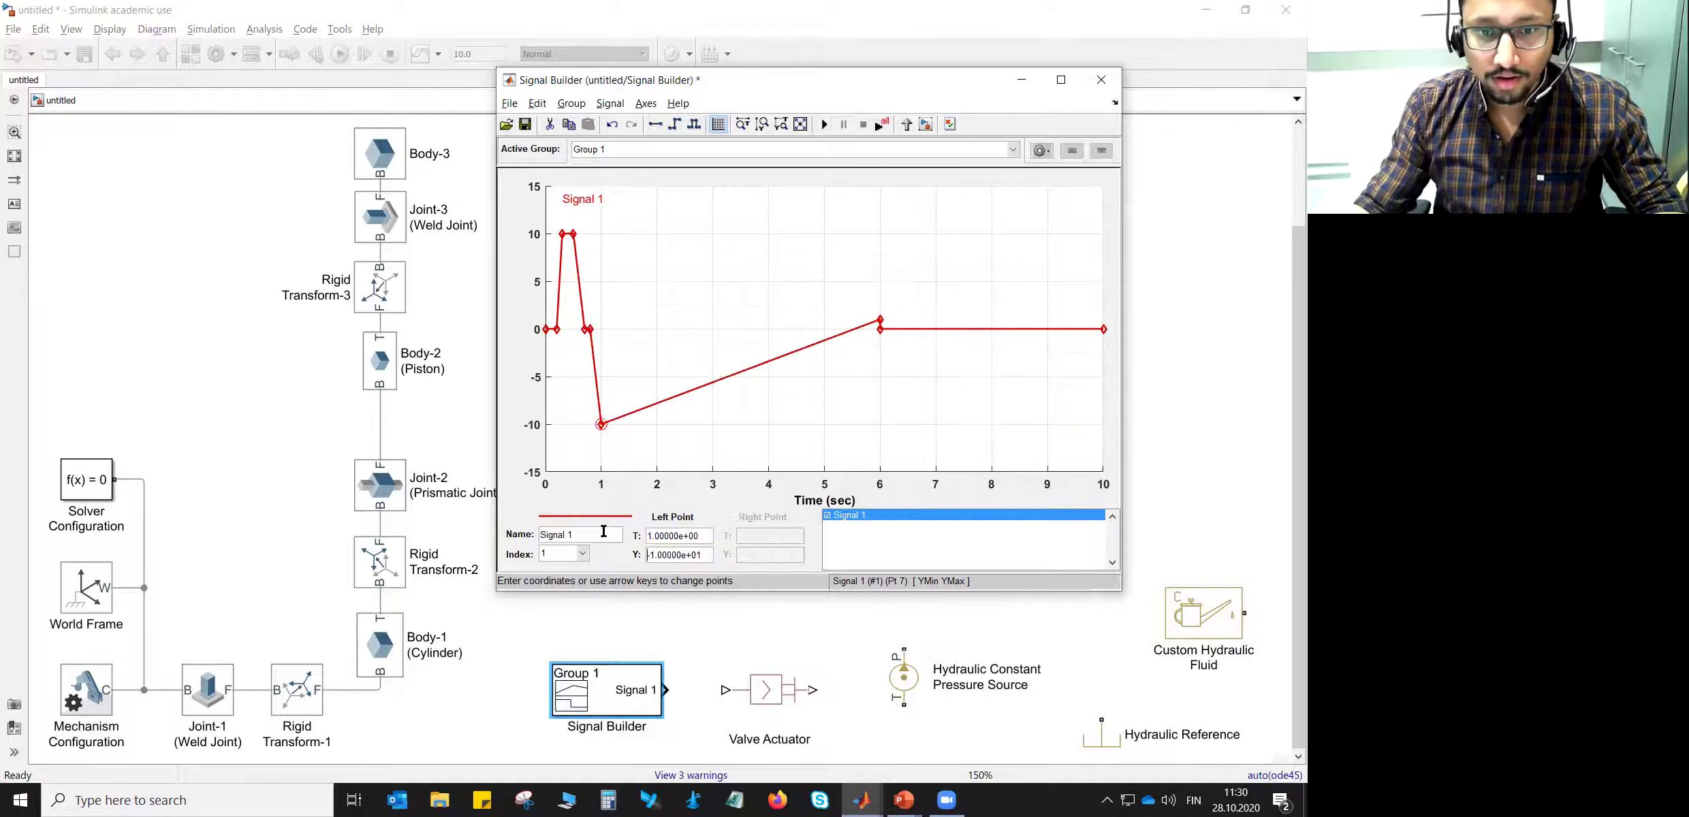
- Set the upper of the two Signal 1 points at 6 s to time 1.8 s and value -10
click(879, 321)
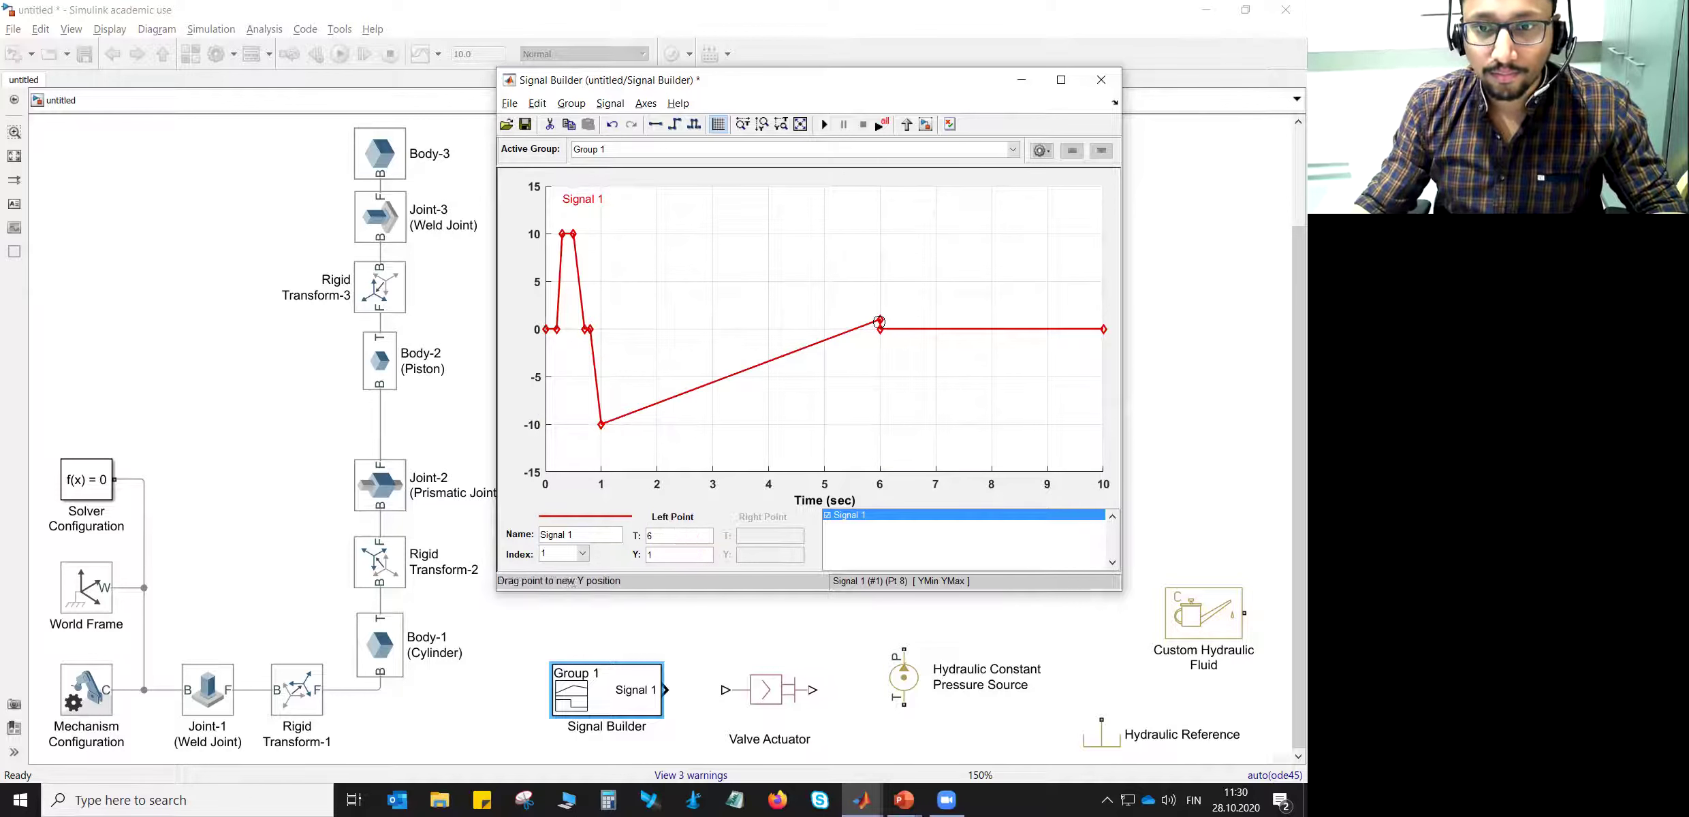
double_click(681, 536)
text(1)
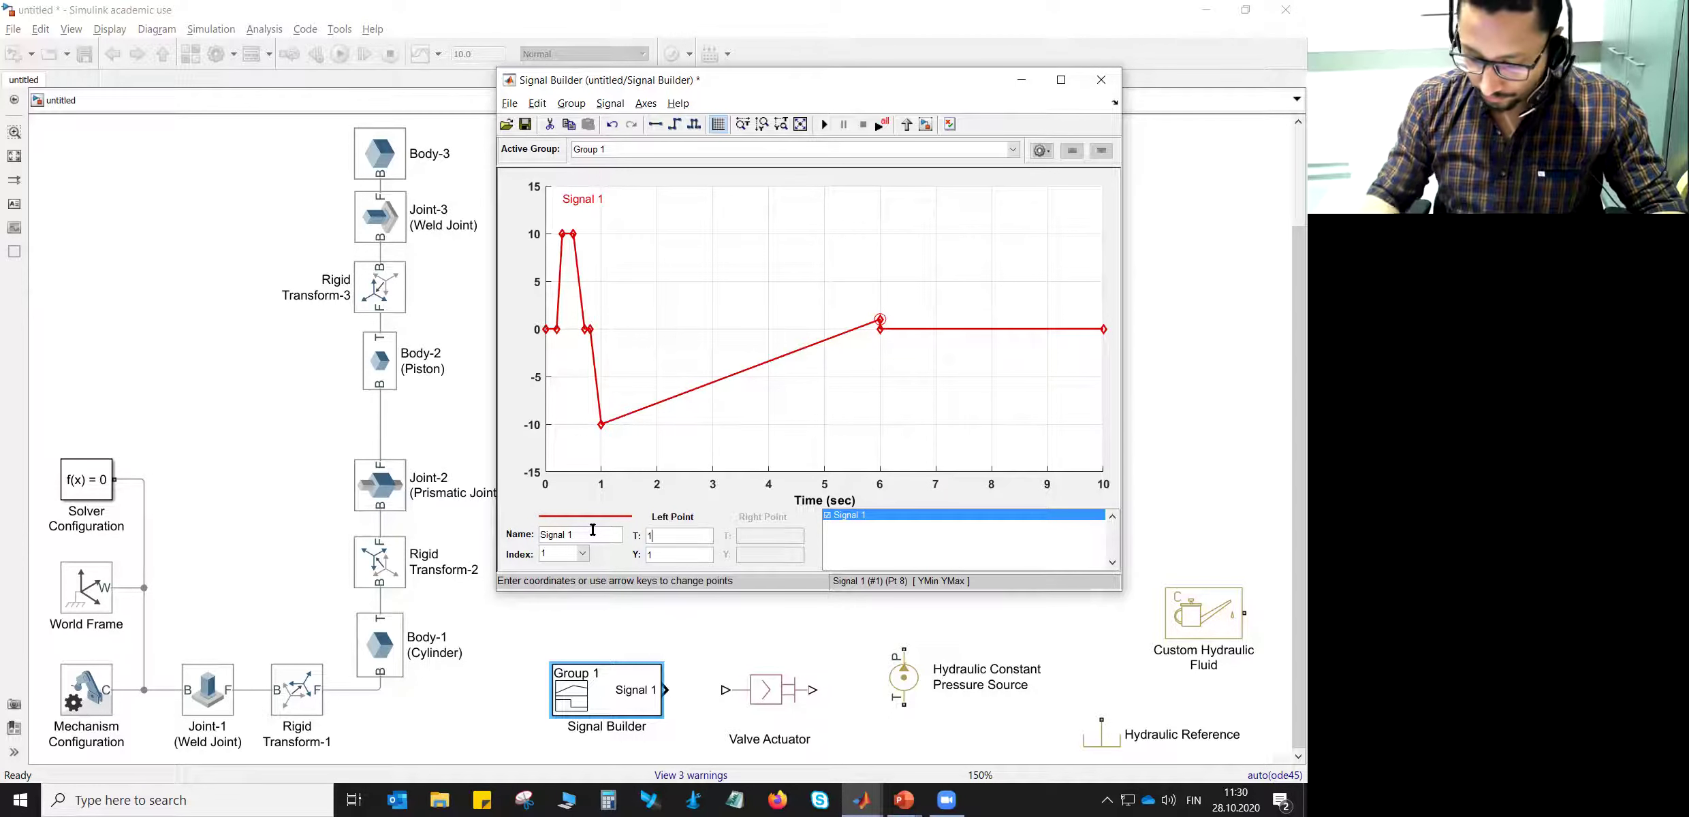
text(.8)
key(Tab)
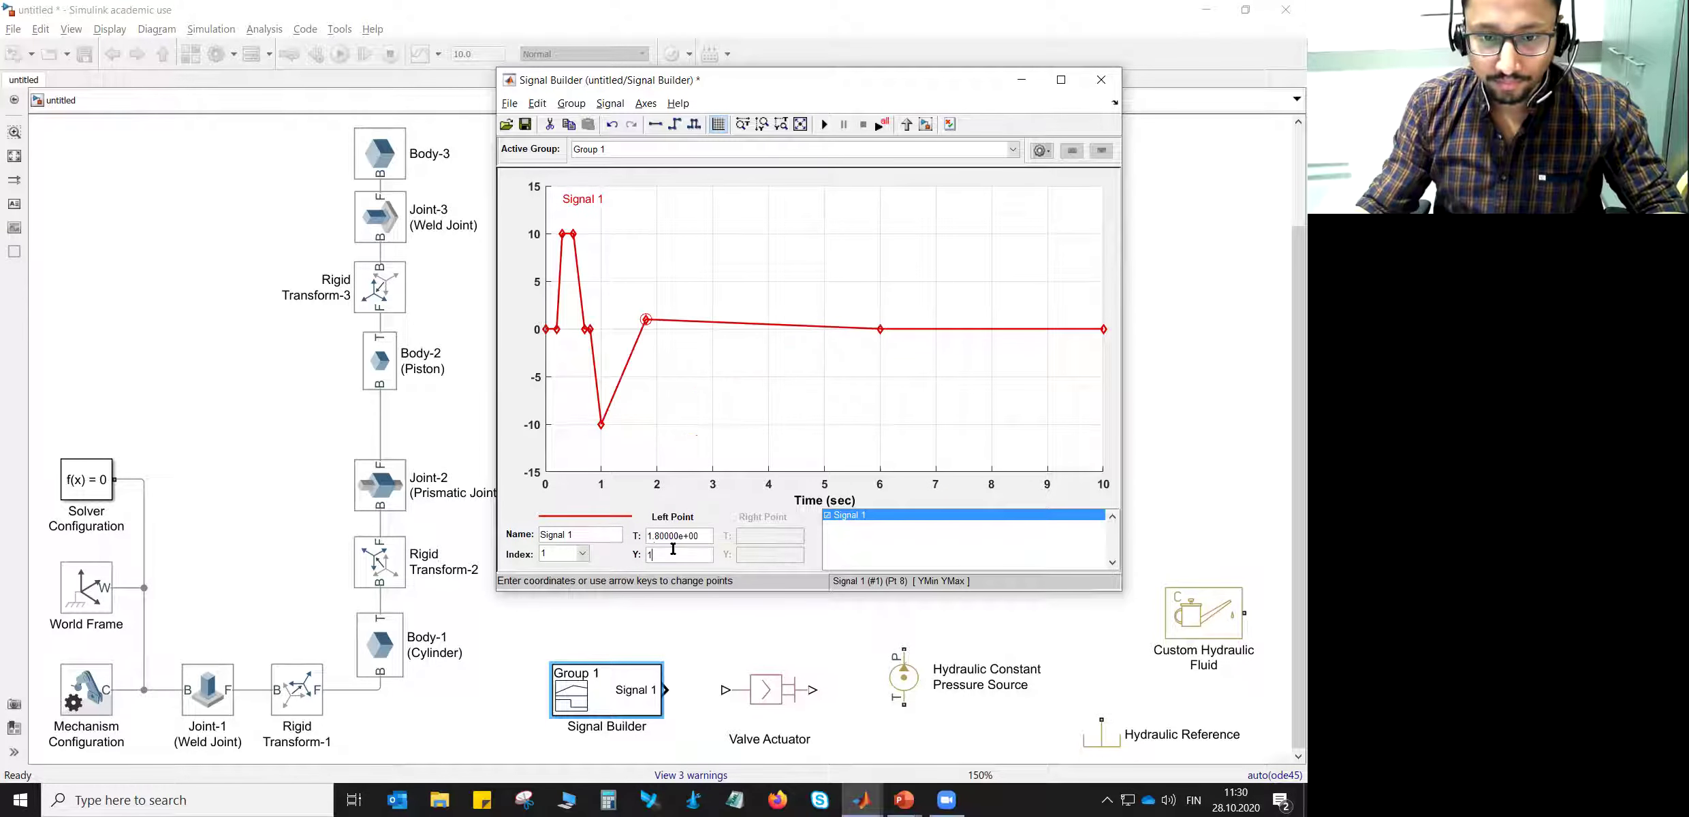
text(-10)
key(Return)
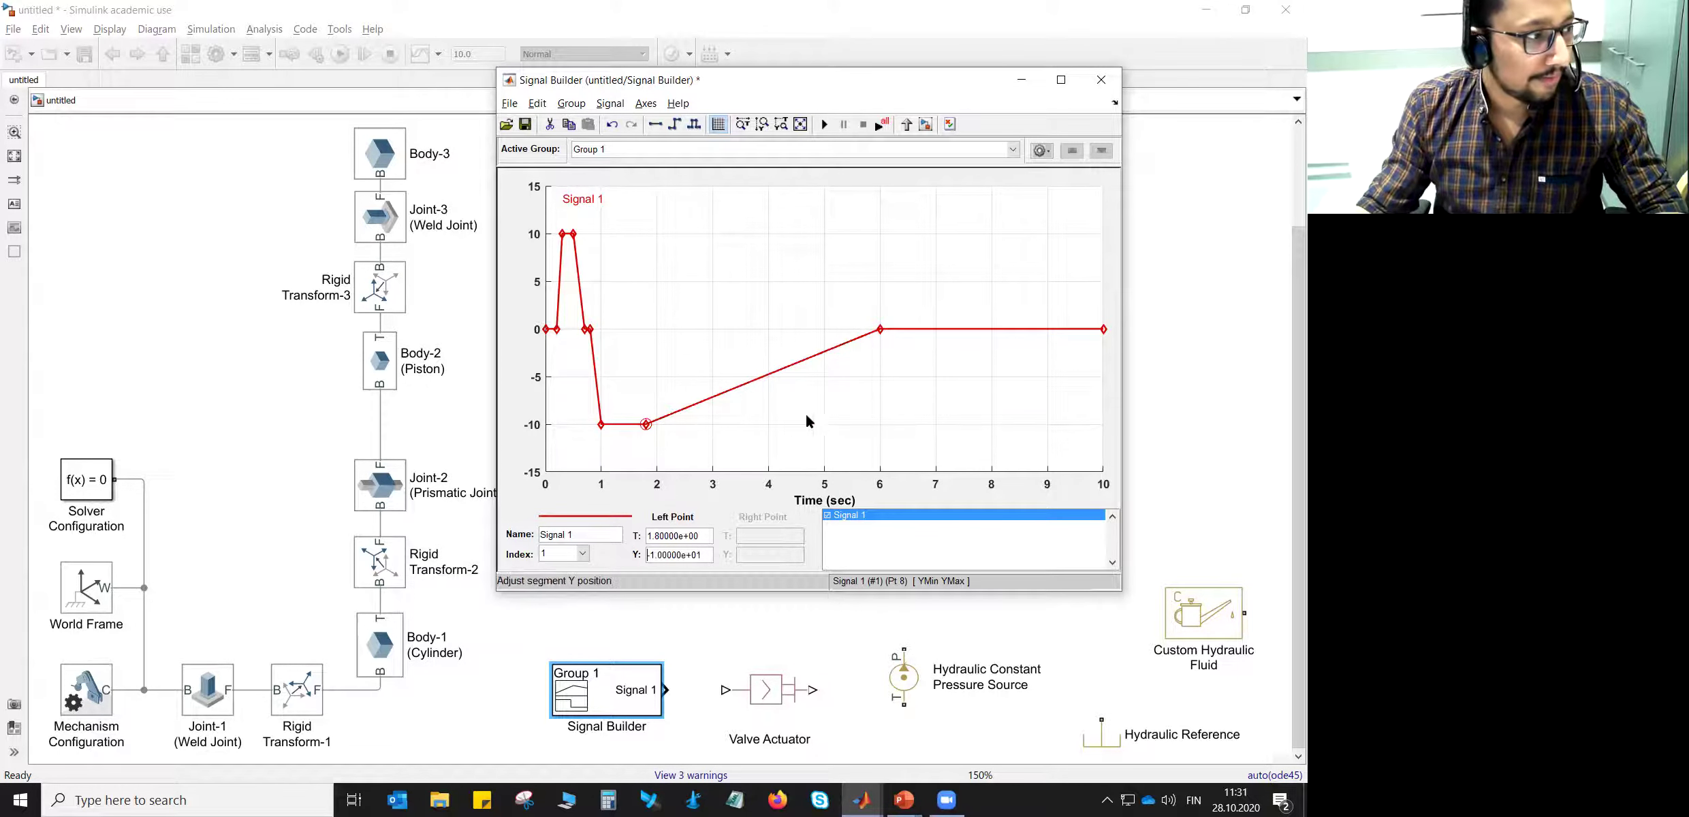
- Set the remaining Signal 1 point at 6 s to time 2 s and value 0
click(880, 329)
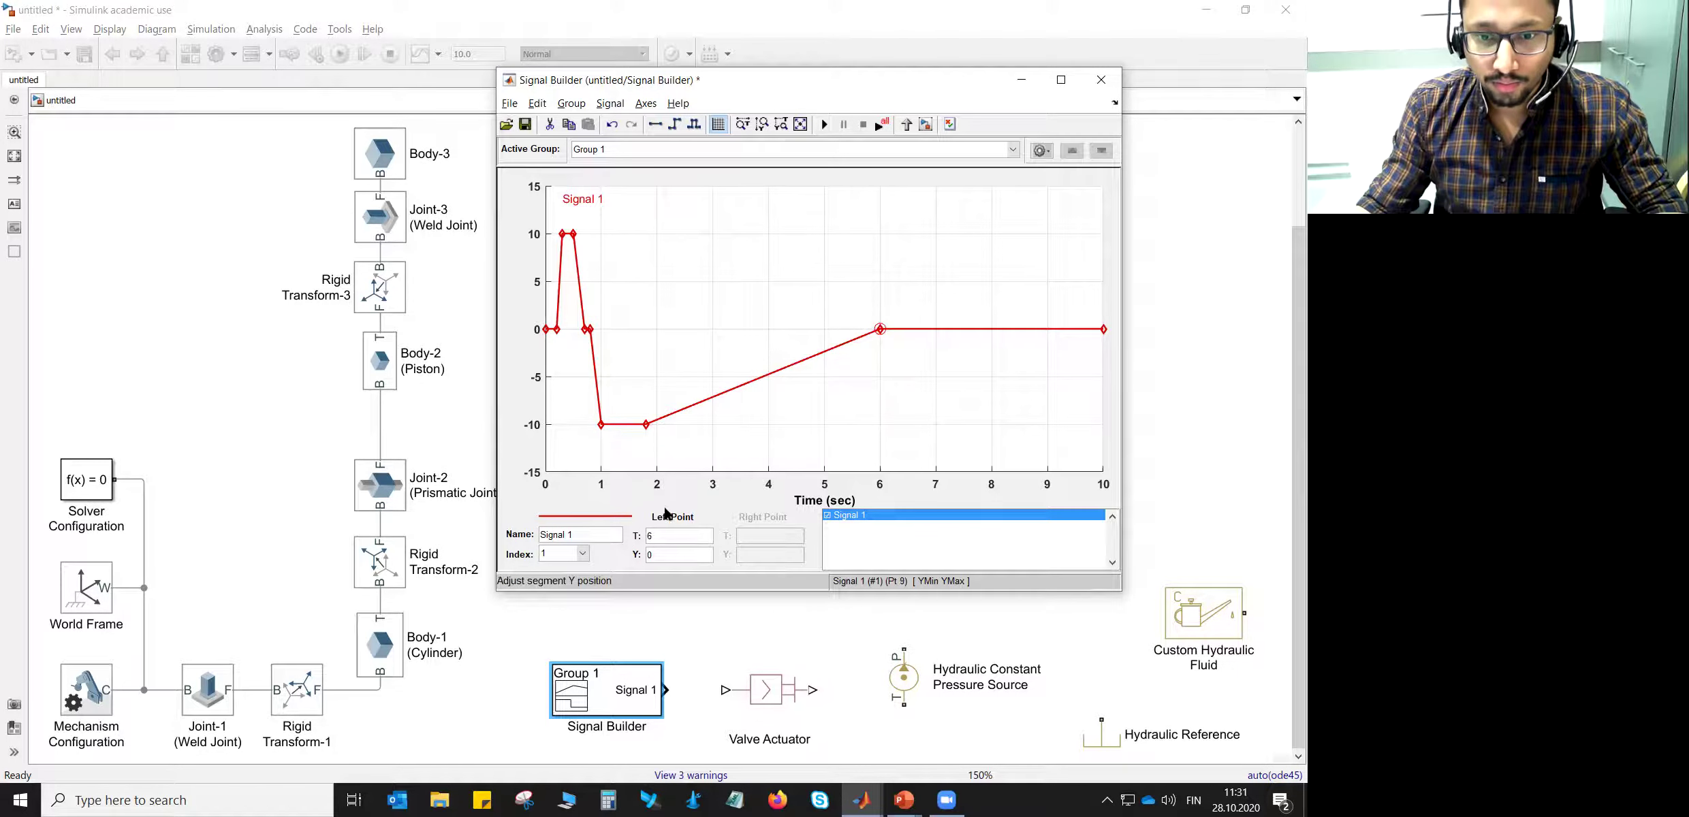
text(2)
key(Return)
key(Return)
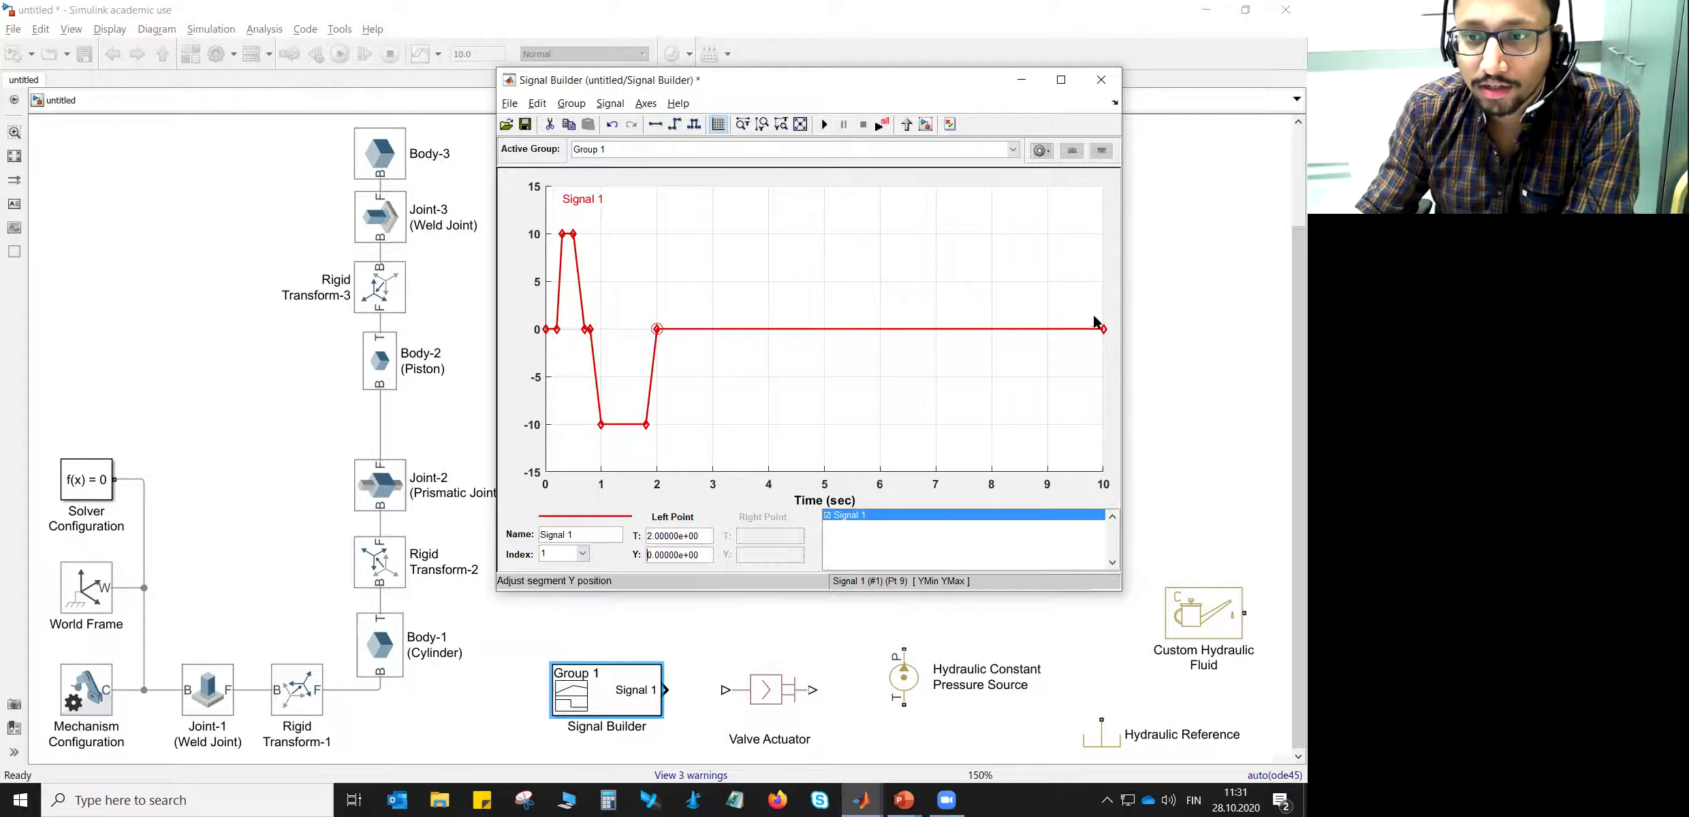
- Limit the displayed time axis to 0 to 3 s and close the Signal Builder window
click(651, 104)
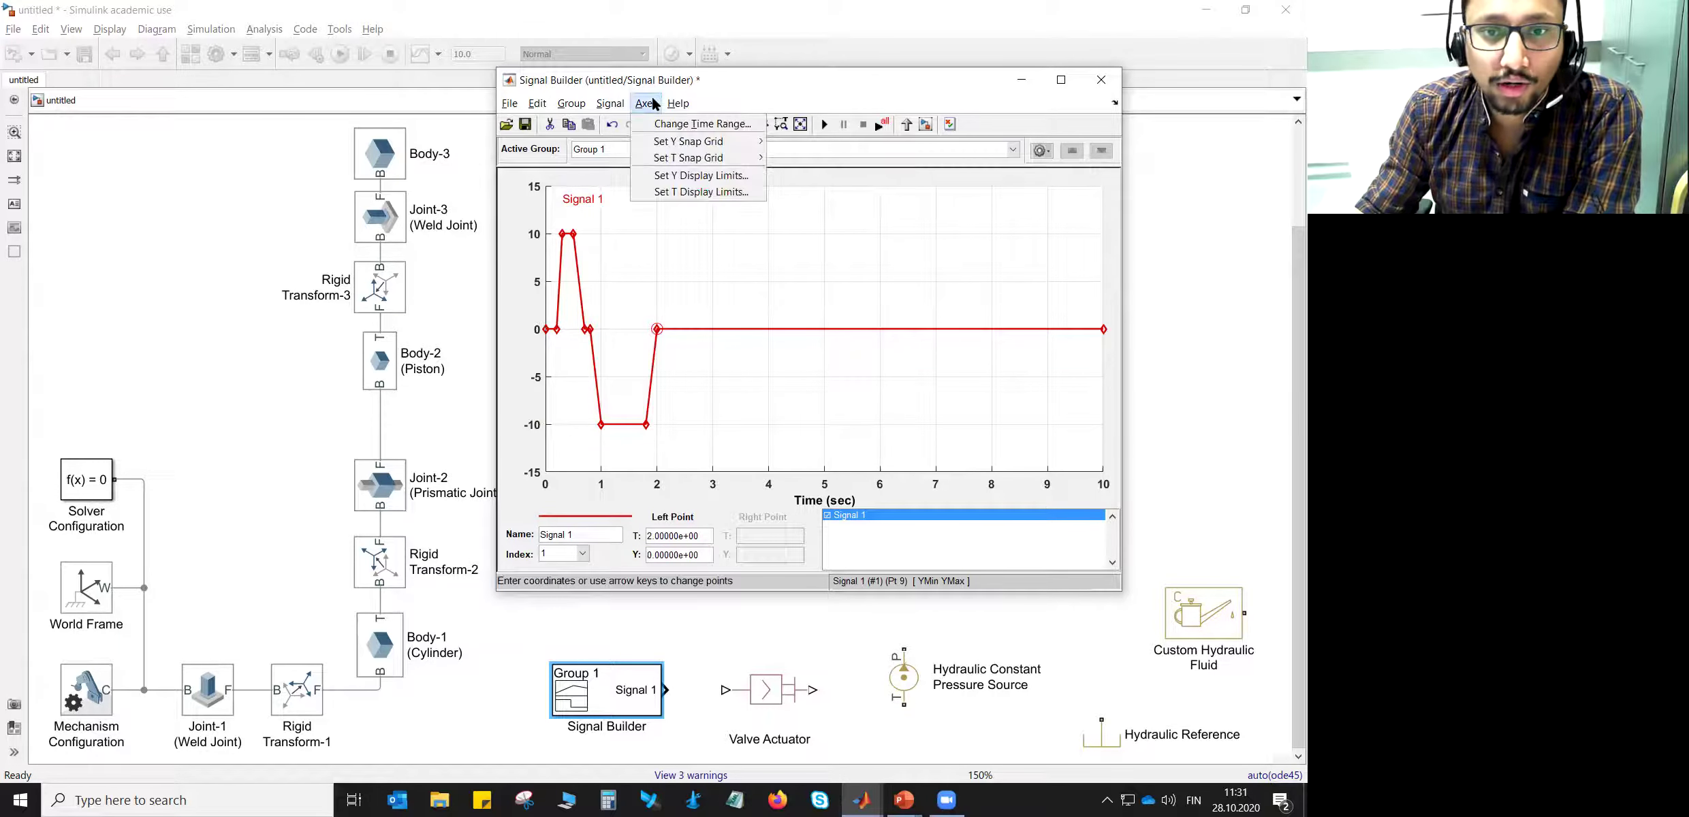
click(689, 192)
text(3)
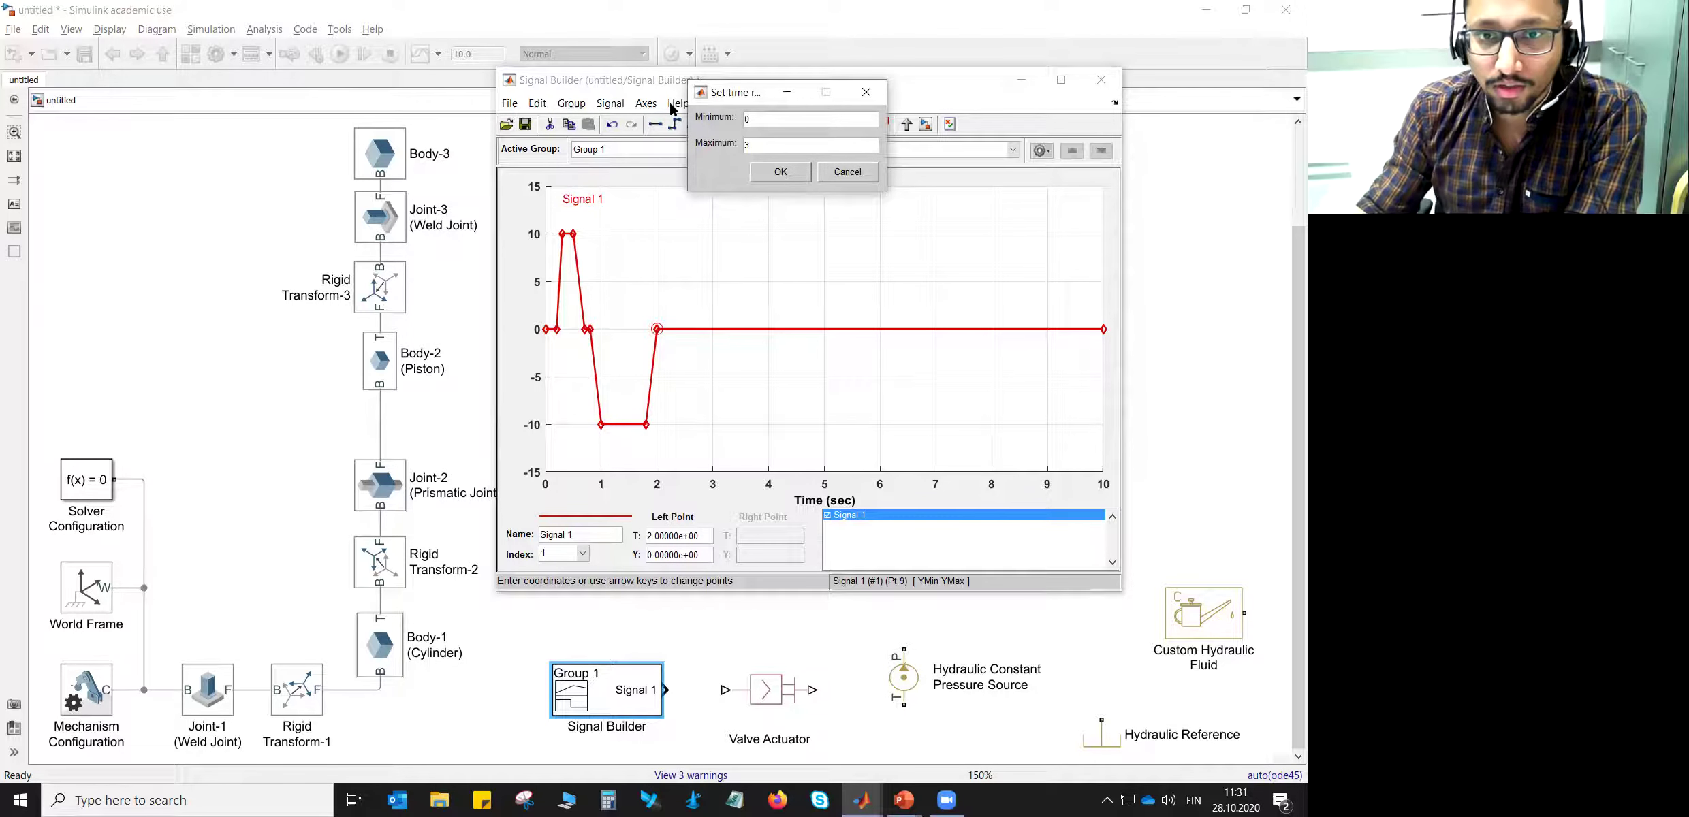
click(777, 173)
click(664, 417)
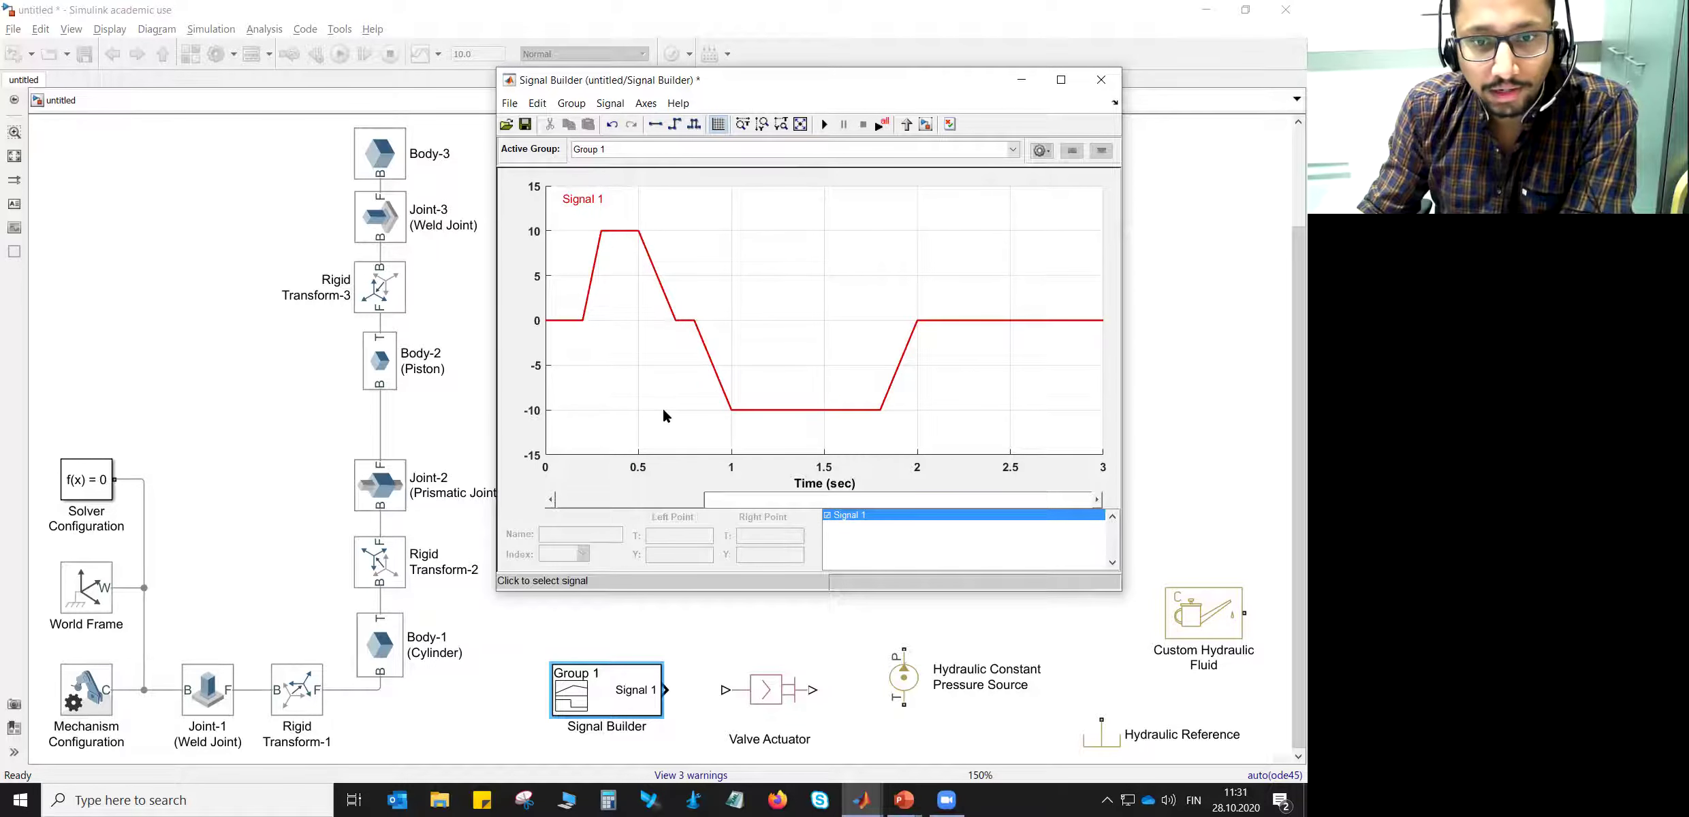
click(1101, 81)
click(678, 547)
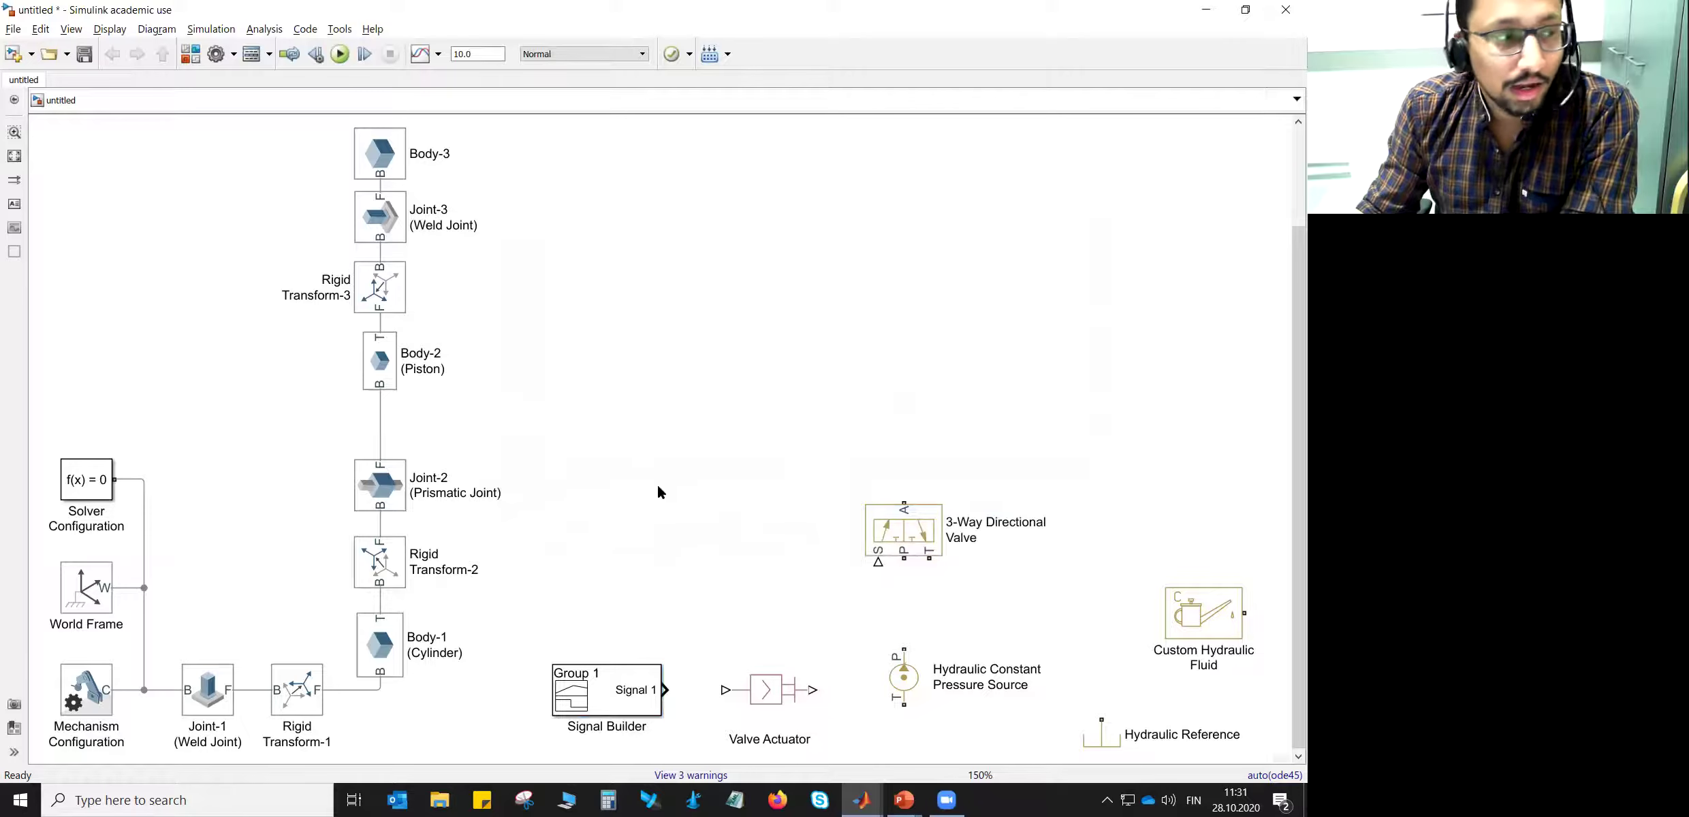
- Switch to the PowerPoint slide show and examine the Hydraulic Actuator slide for the block's library path and parameter values
key(alt+Tab)
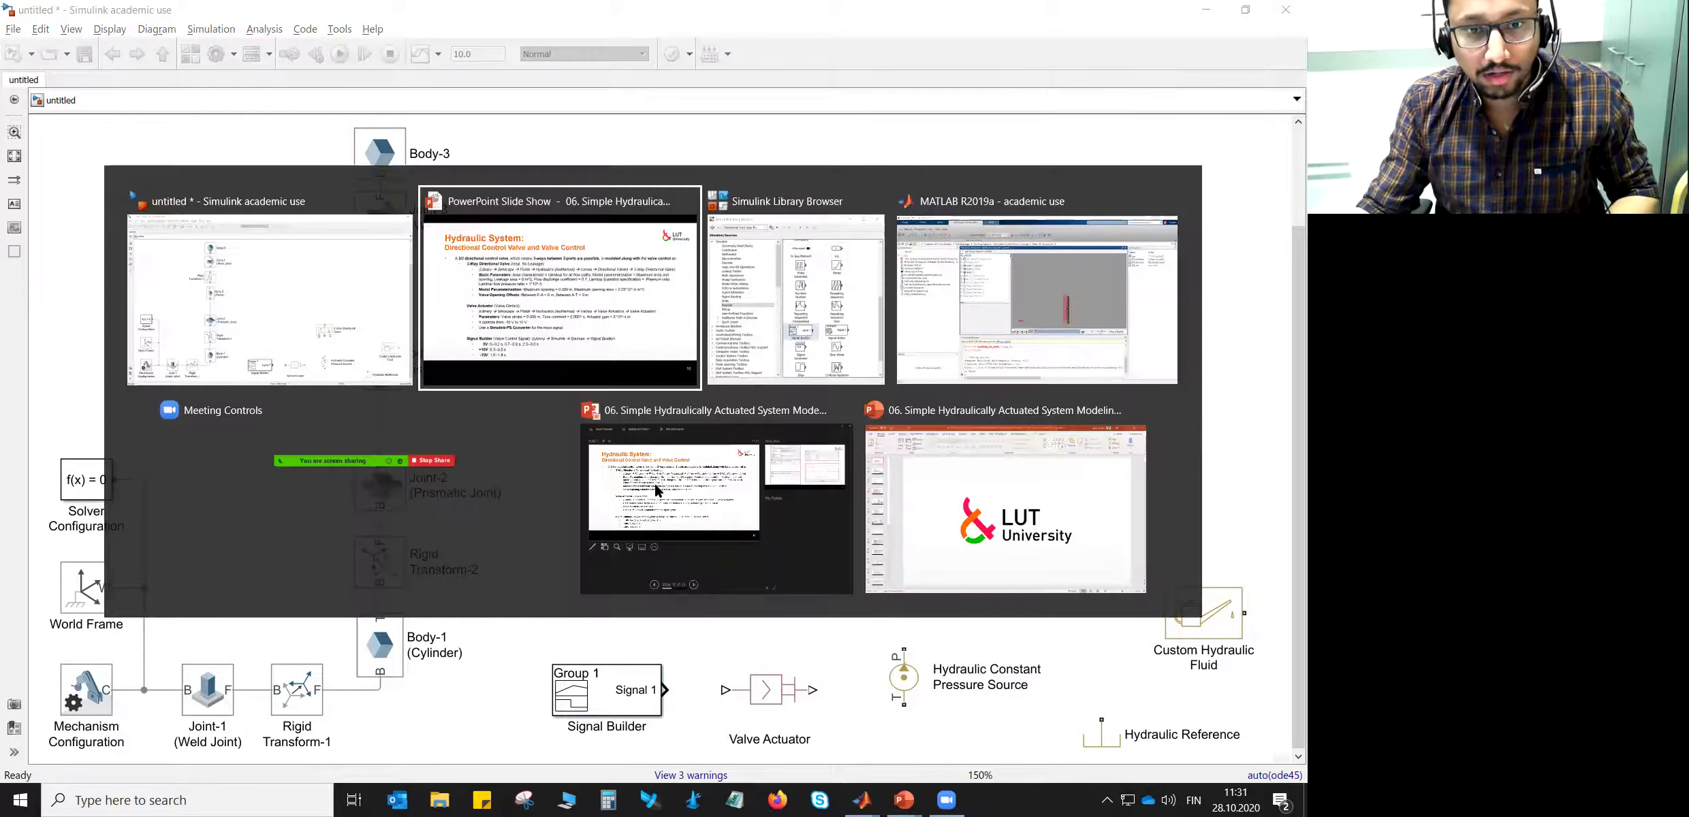
key(Right)
key(Right)
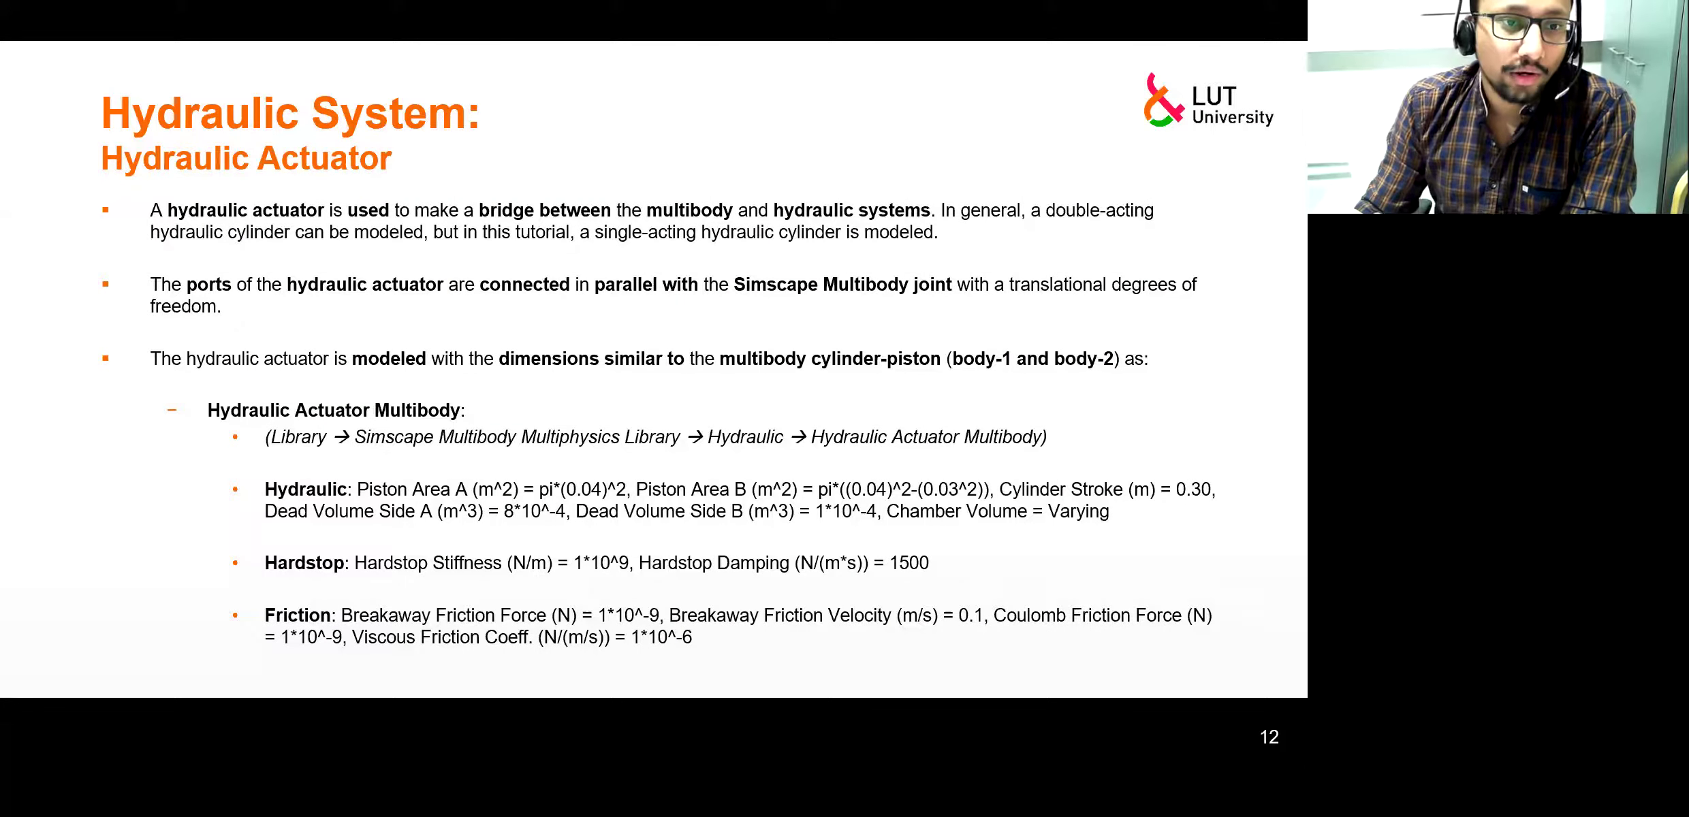
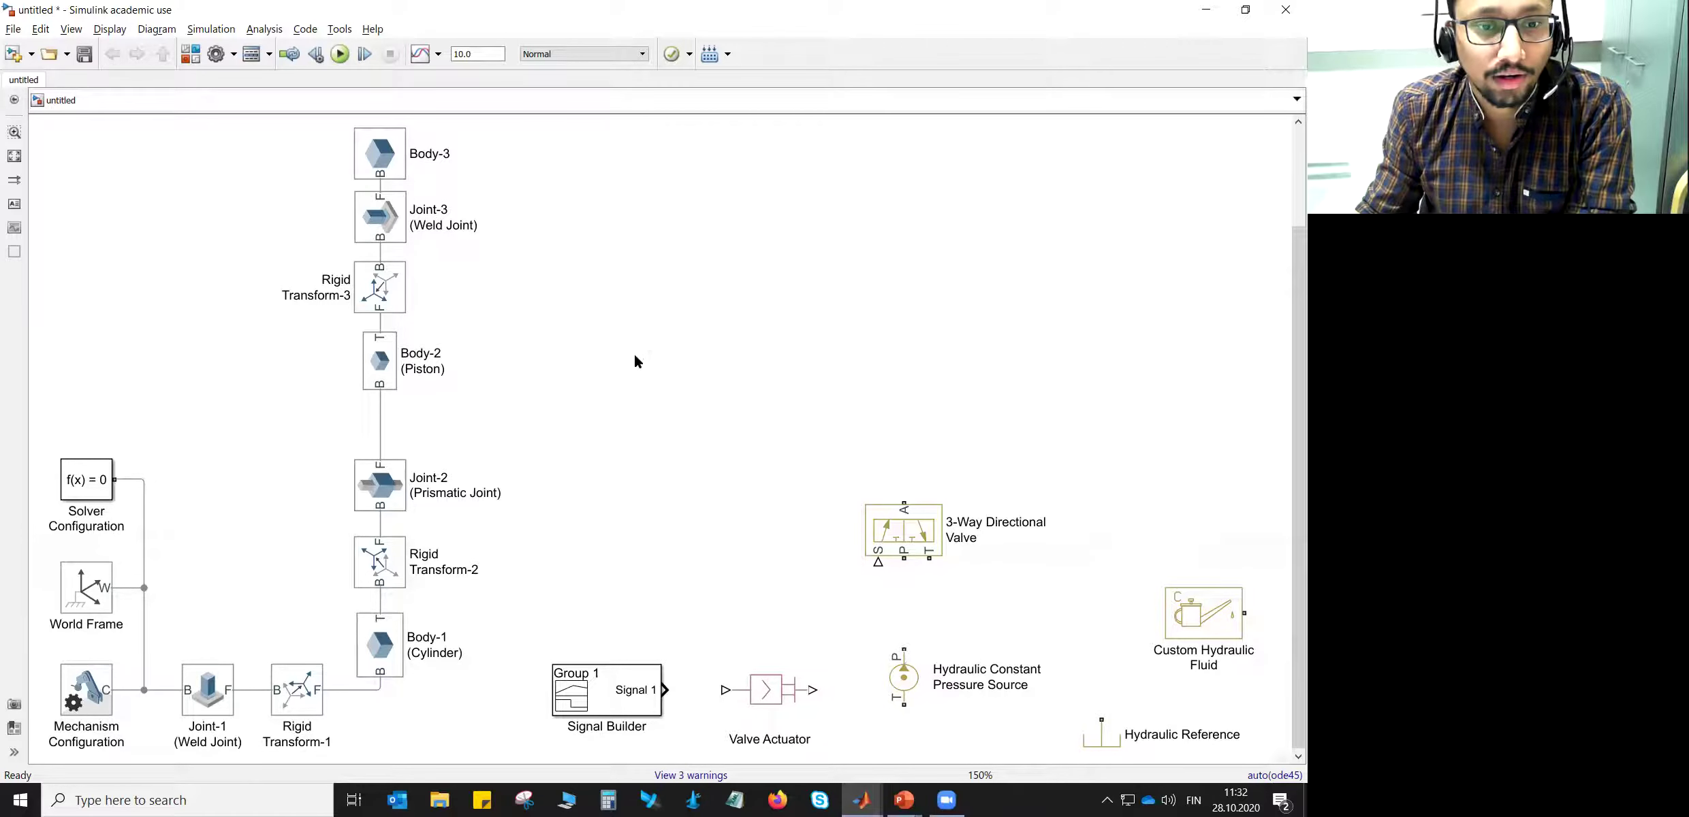
- Add a Hydraulic Actuator Multibody block from the Simscape Multibody Multiphysics Library's Hydraulic group to the Simulink model
click(185, 58)
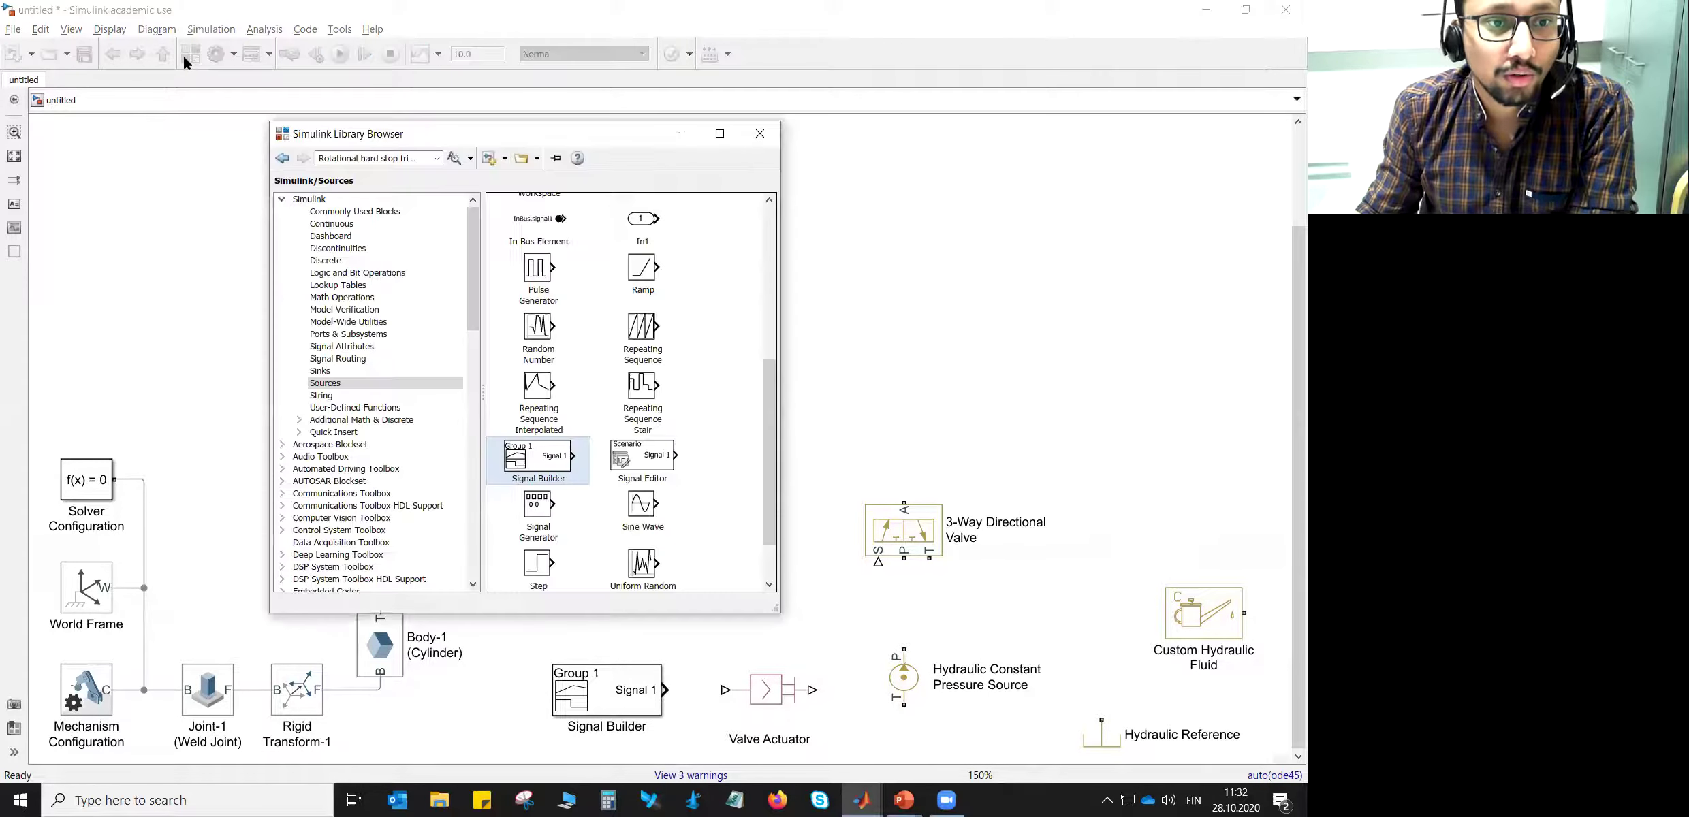
click(282, 199)
scroll(293, 307, down, 6)
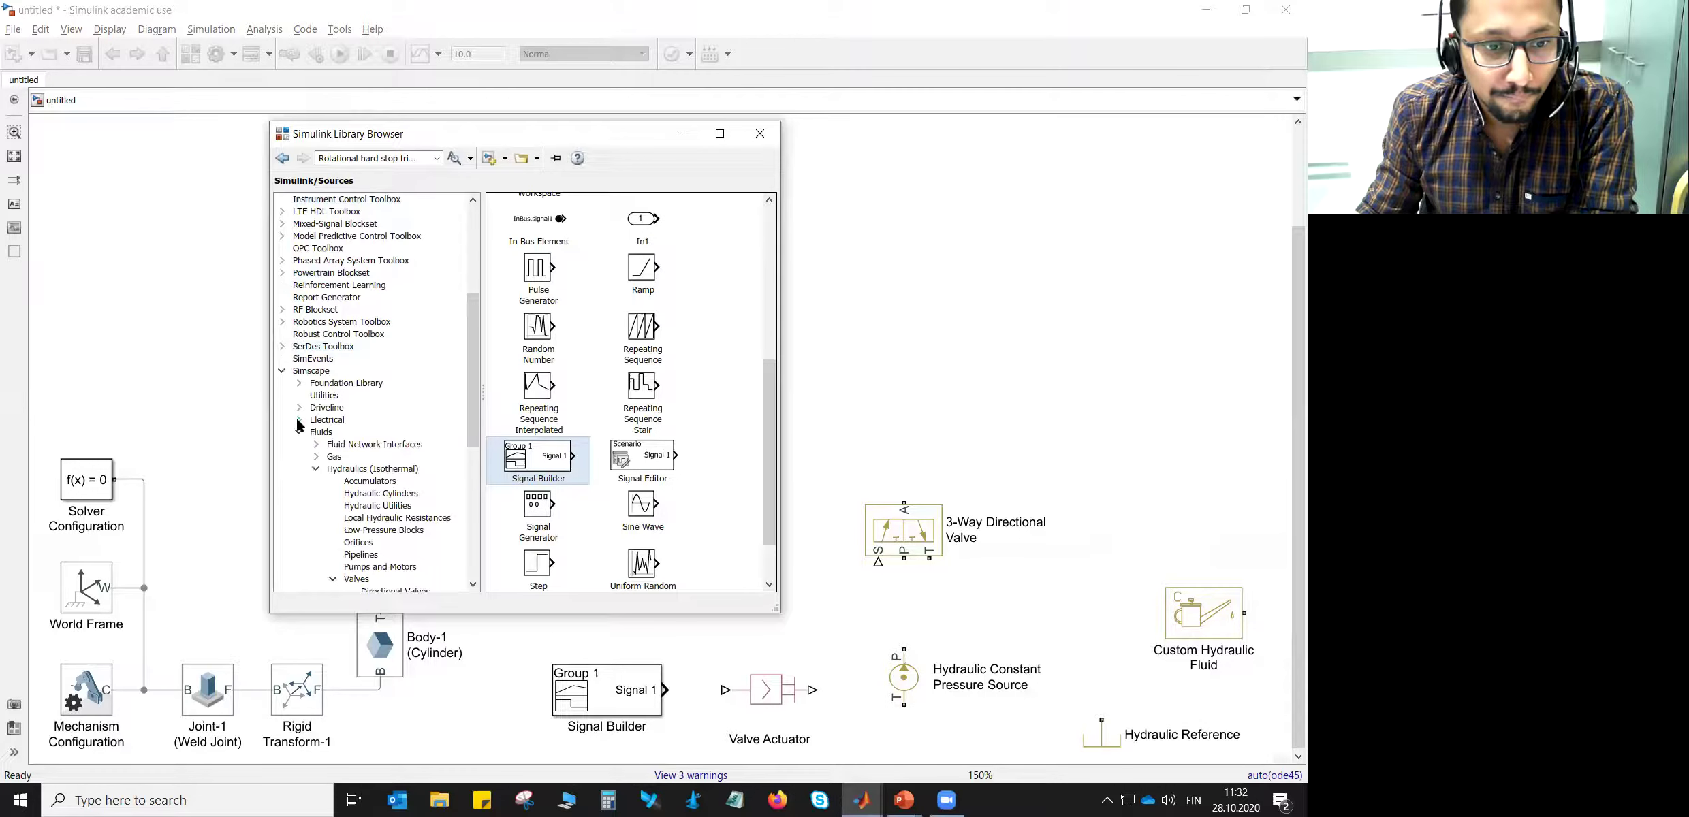
click(282, 370)
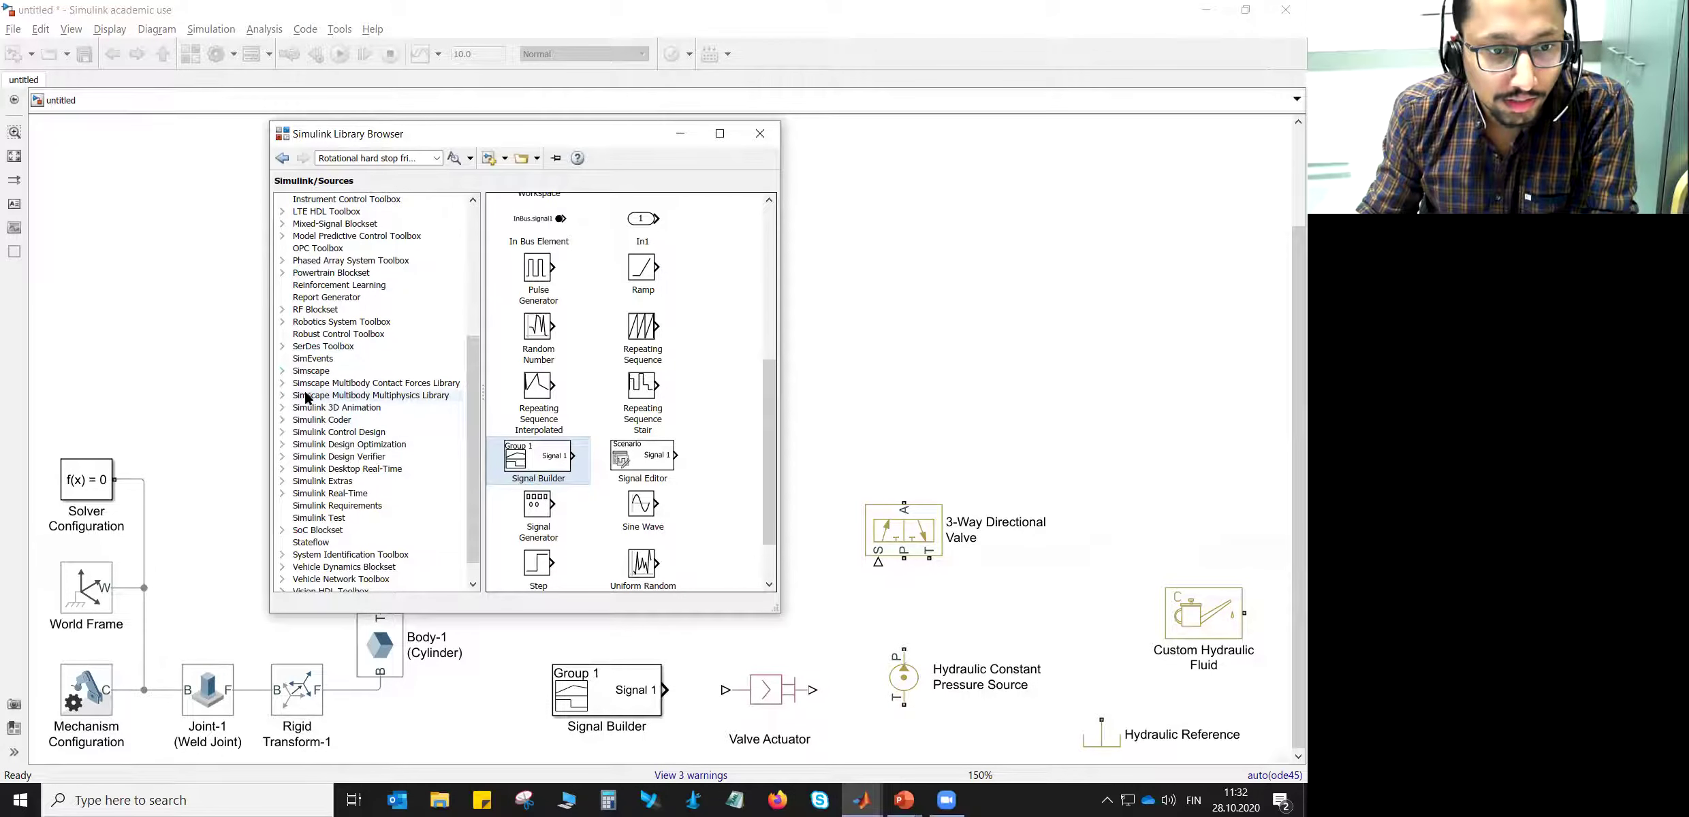
click(282, 395)
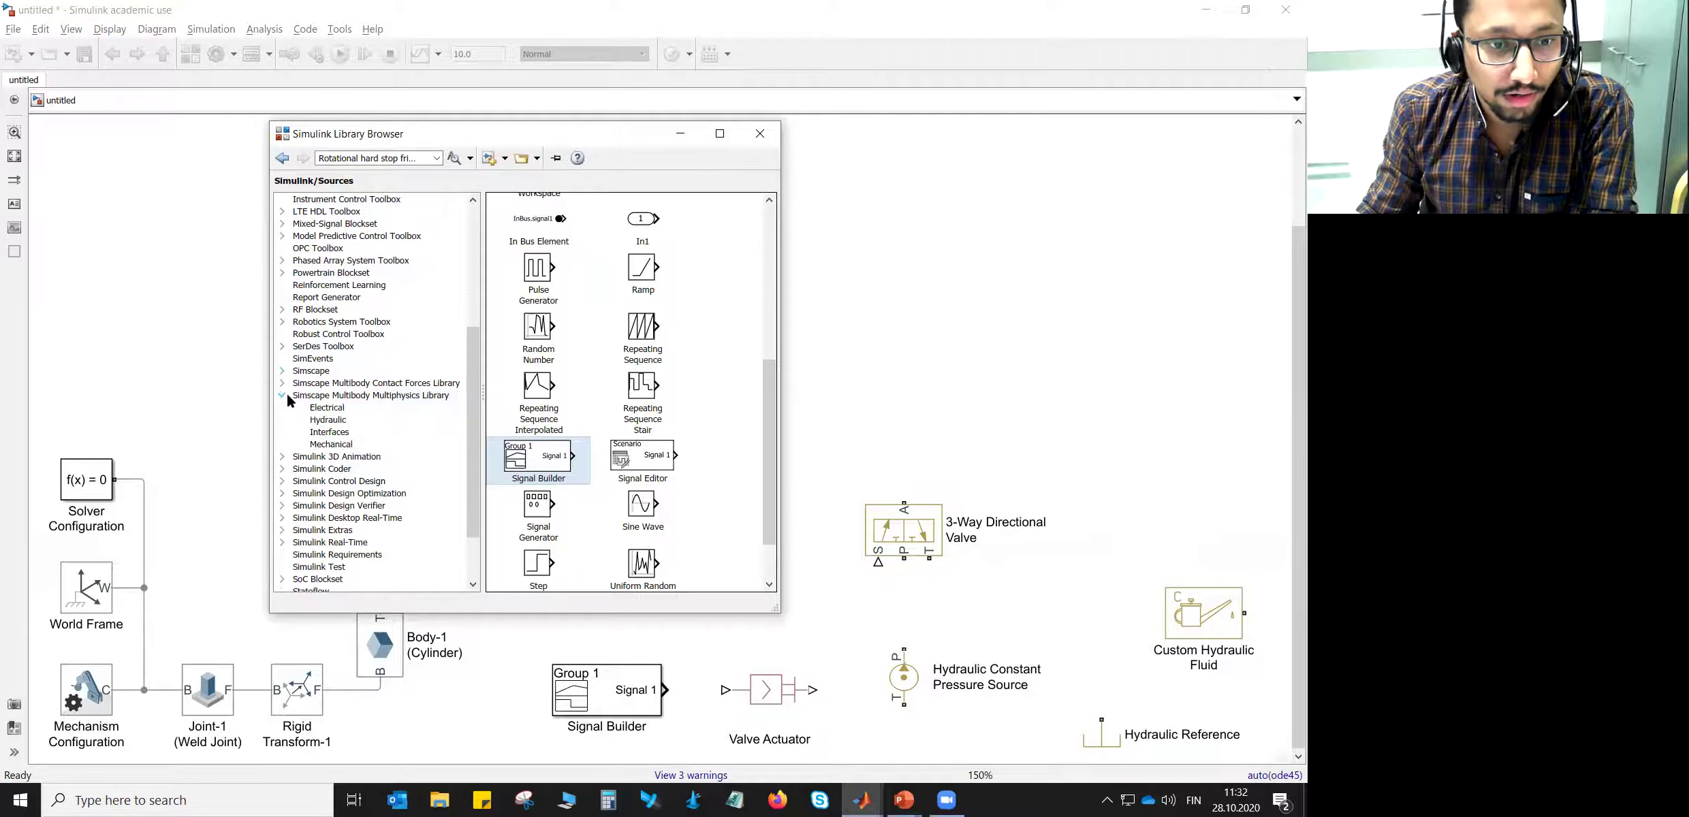
click(351, 420)
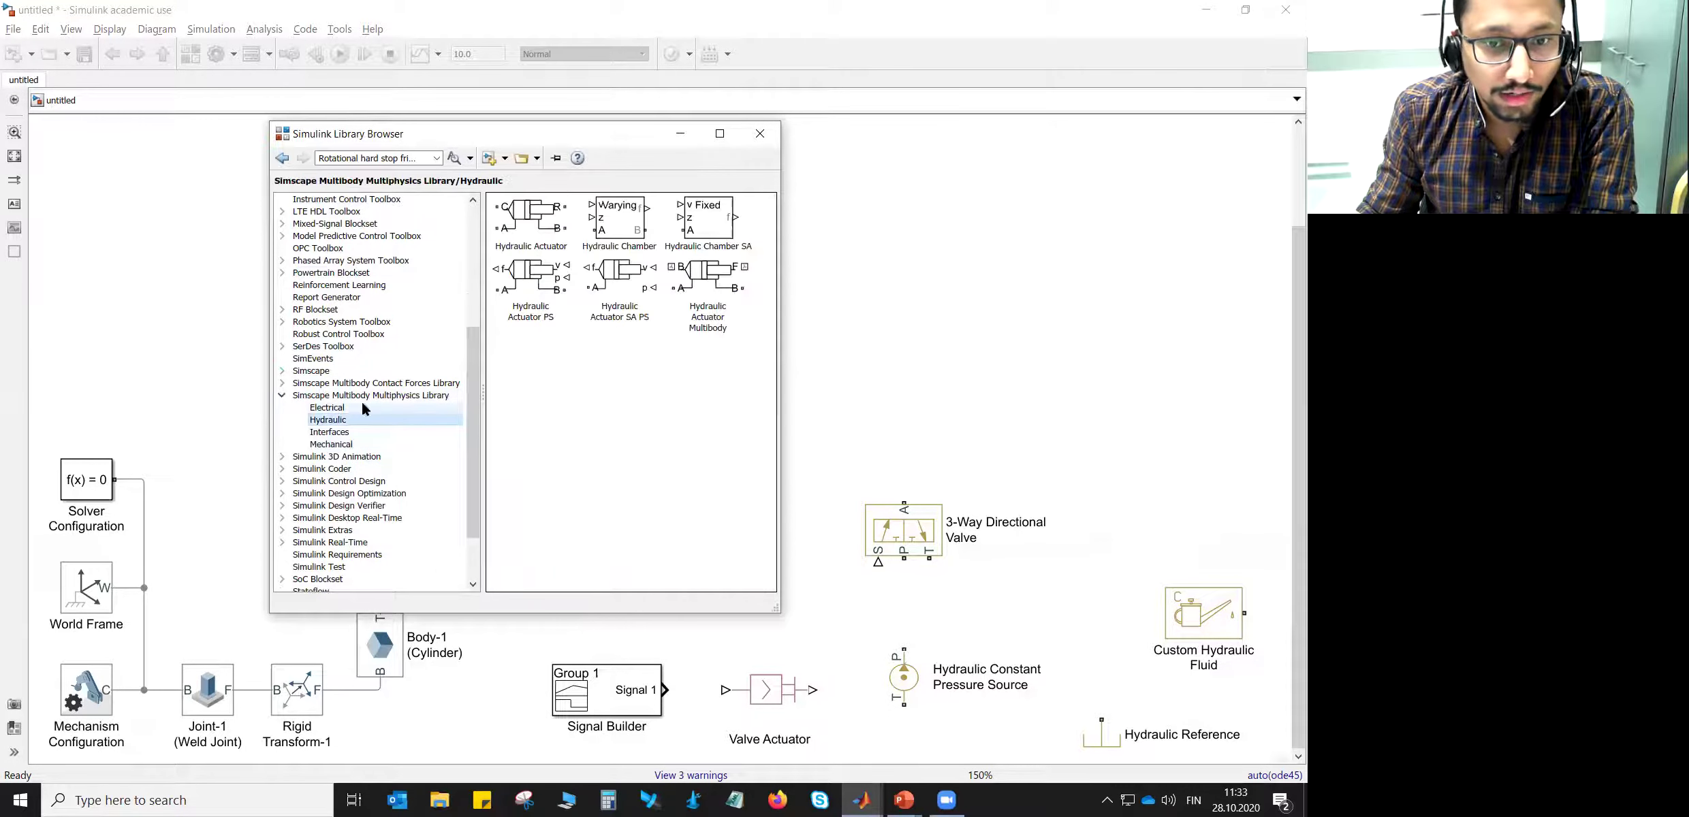
drag(711, 286, 922, 330)
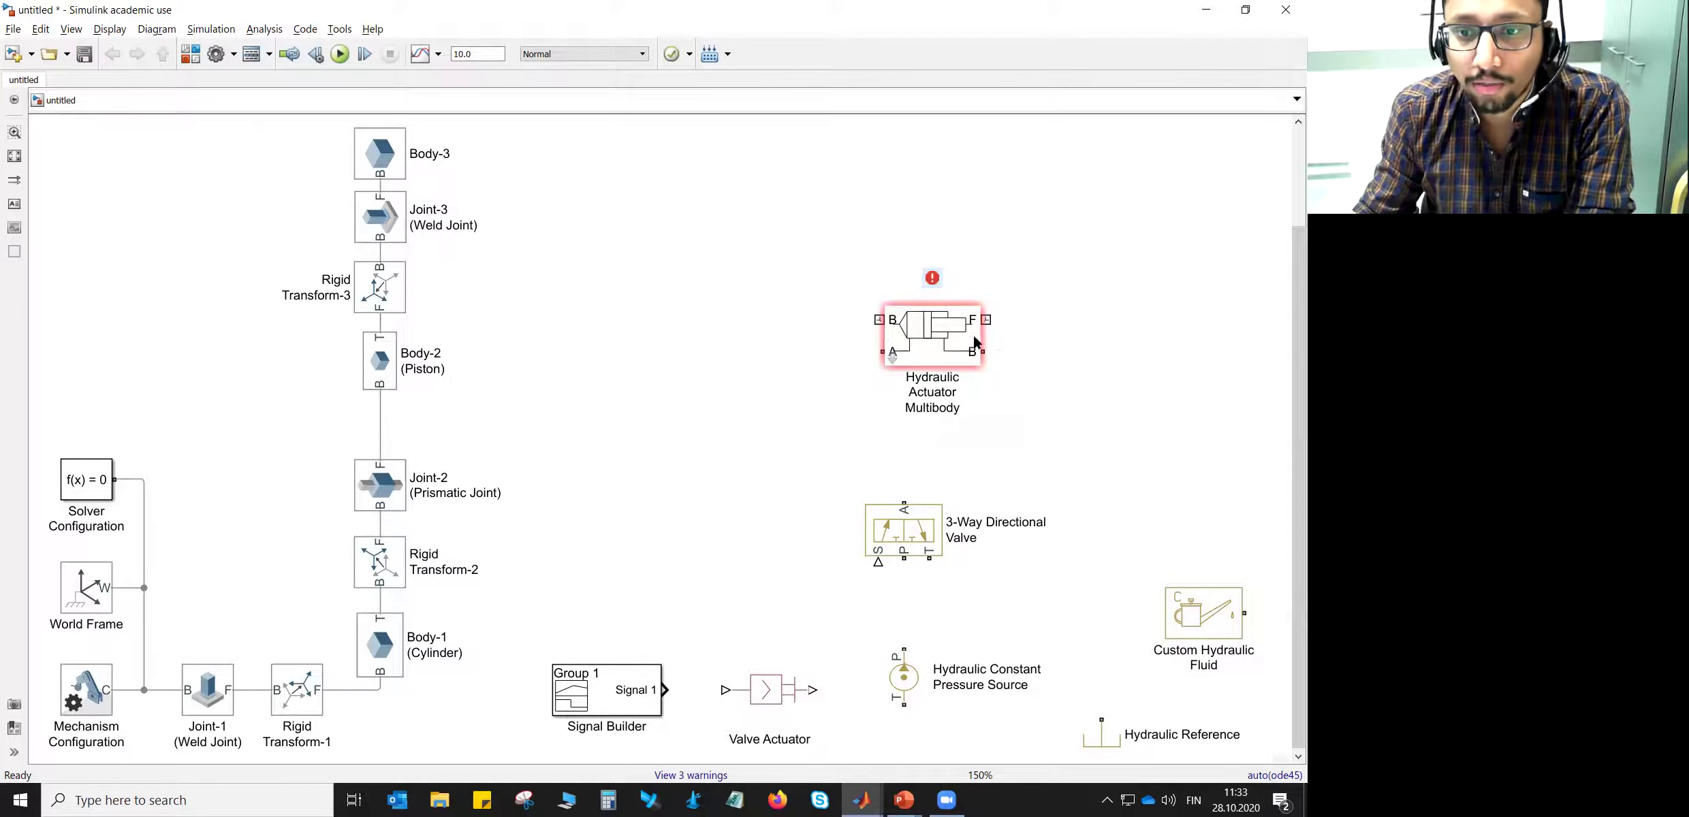
- Rotate the Hydraulic Actuator Multibody block upright with port F facing up and place it above and left of the 3-Way Directional Valve
mouse_move(932, 279)
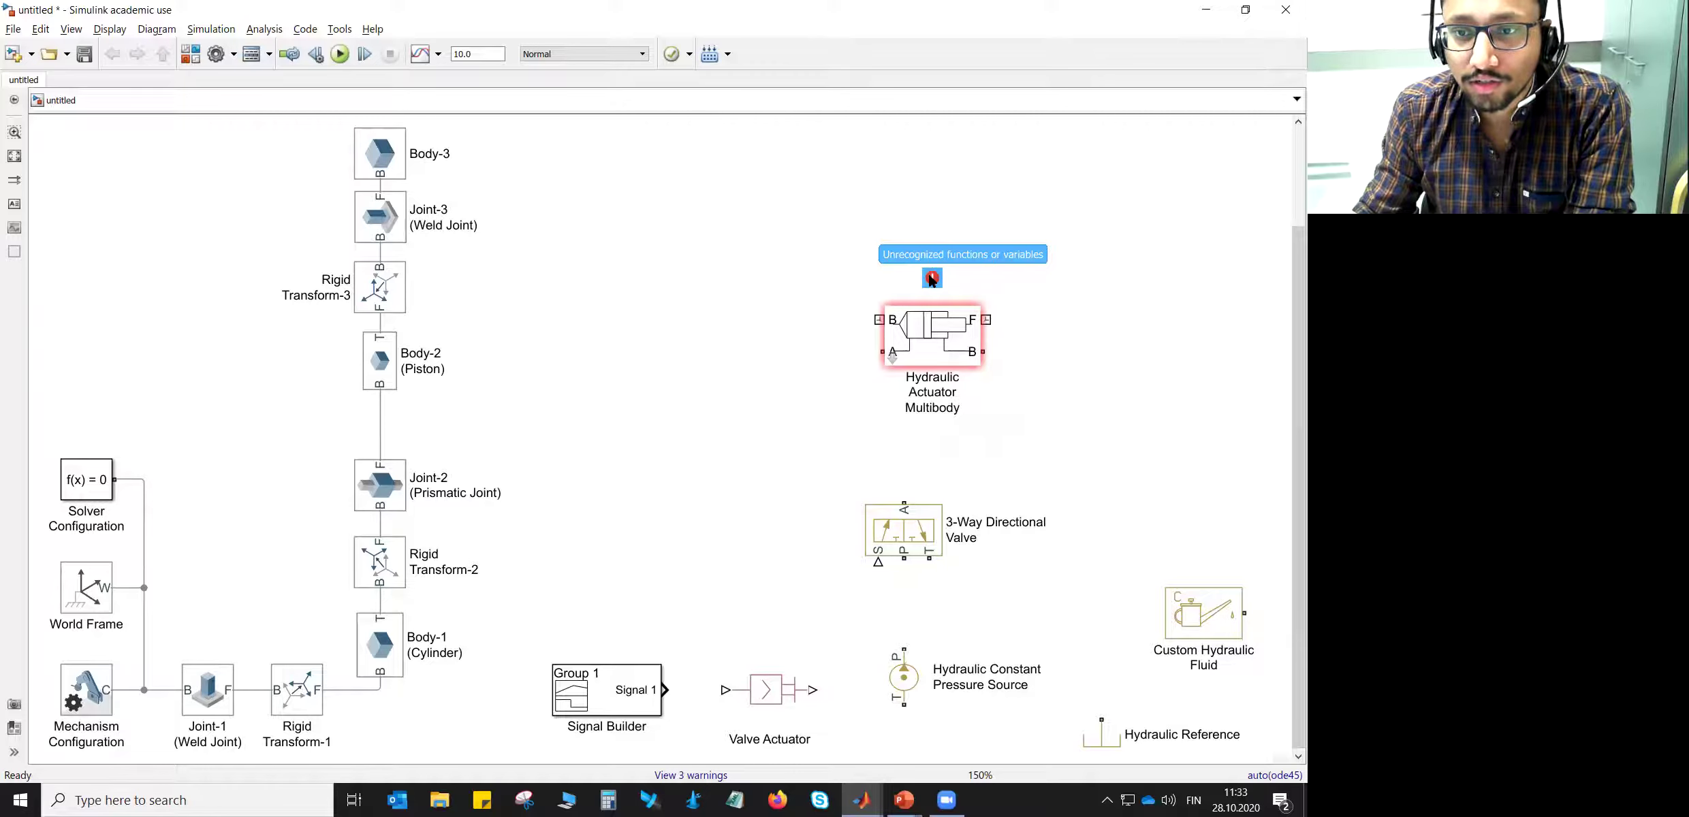
drag(953, 332, 794, 332)
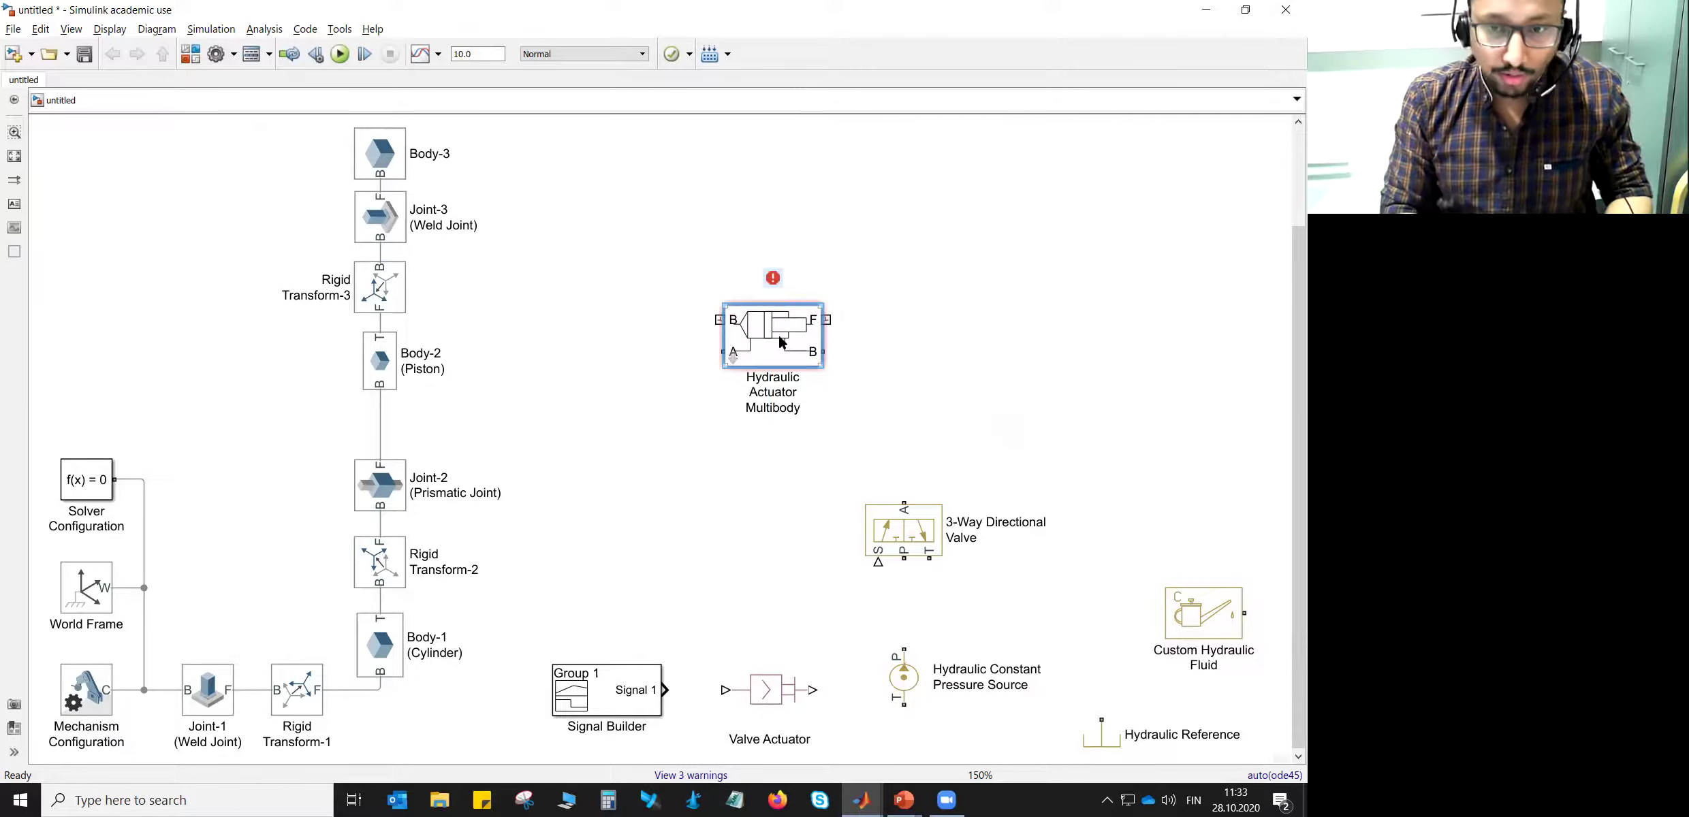
key(ctrl+r)
key(ctrl+r)
key(ctrl+r)
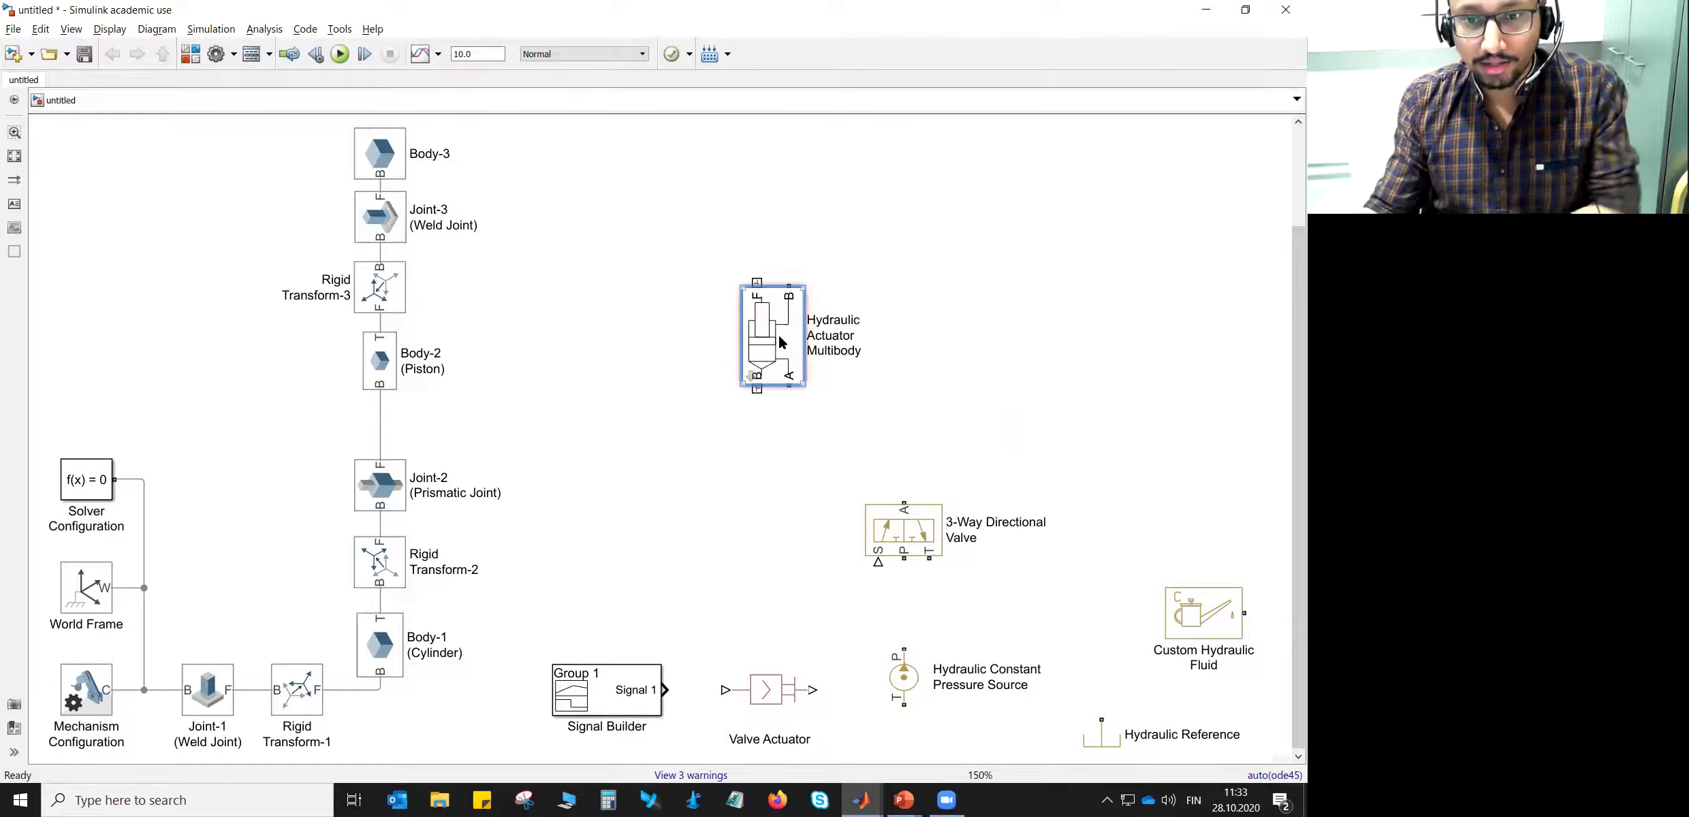
drag(778, 341, 740, 499)
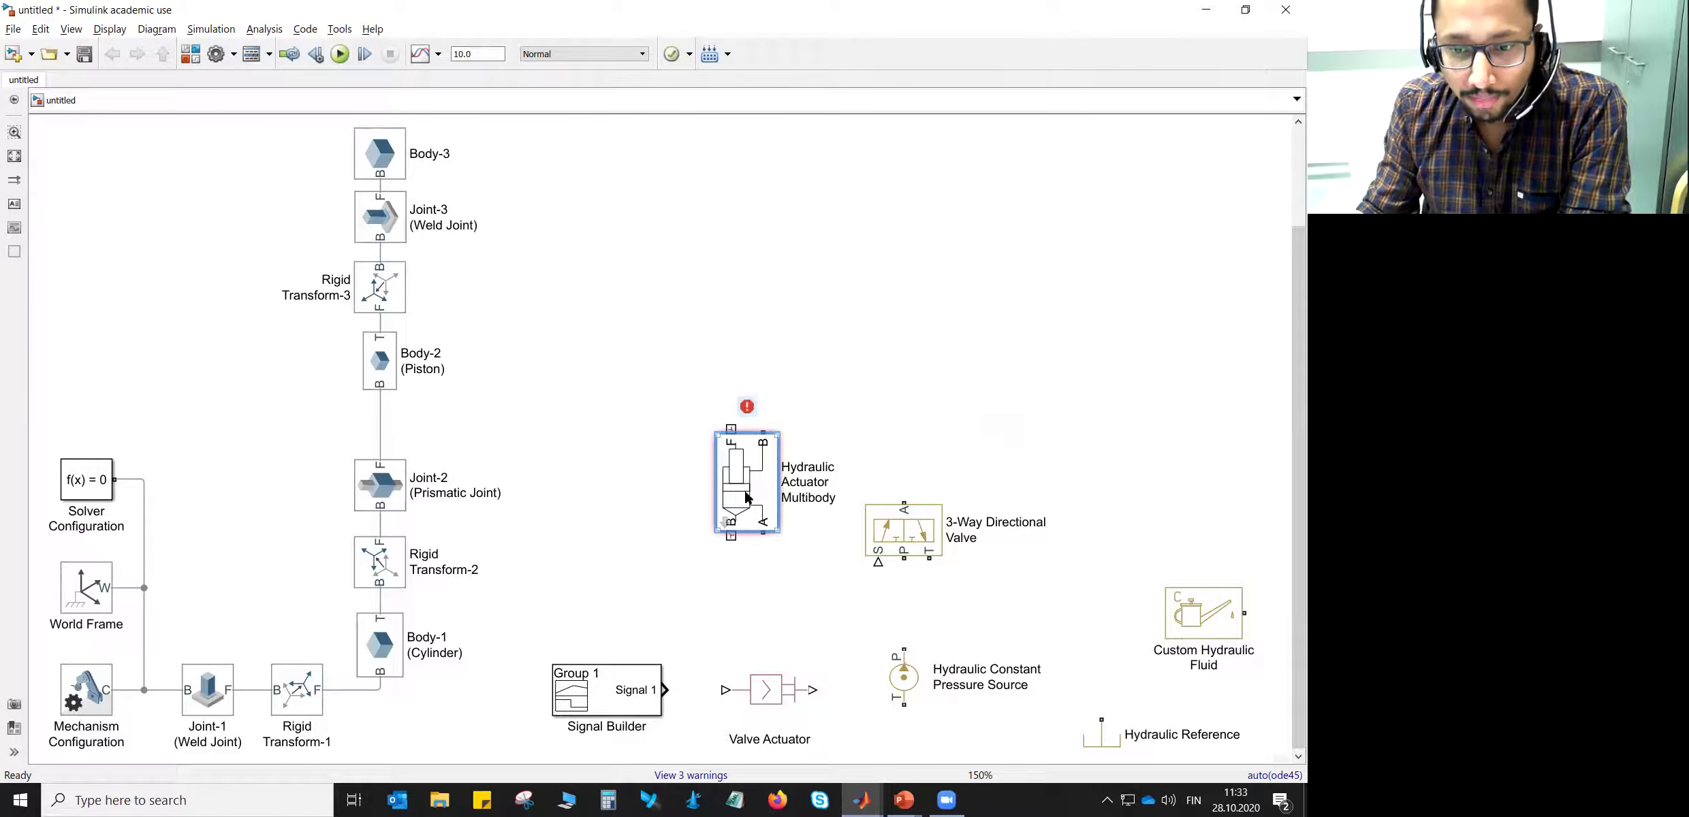
drag(765, 491, 779, 412)
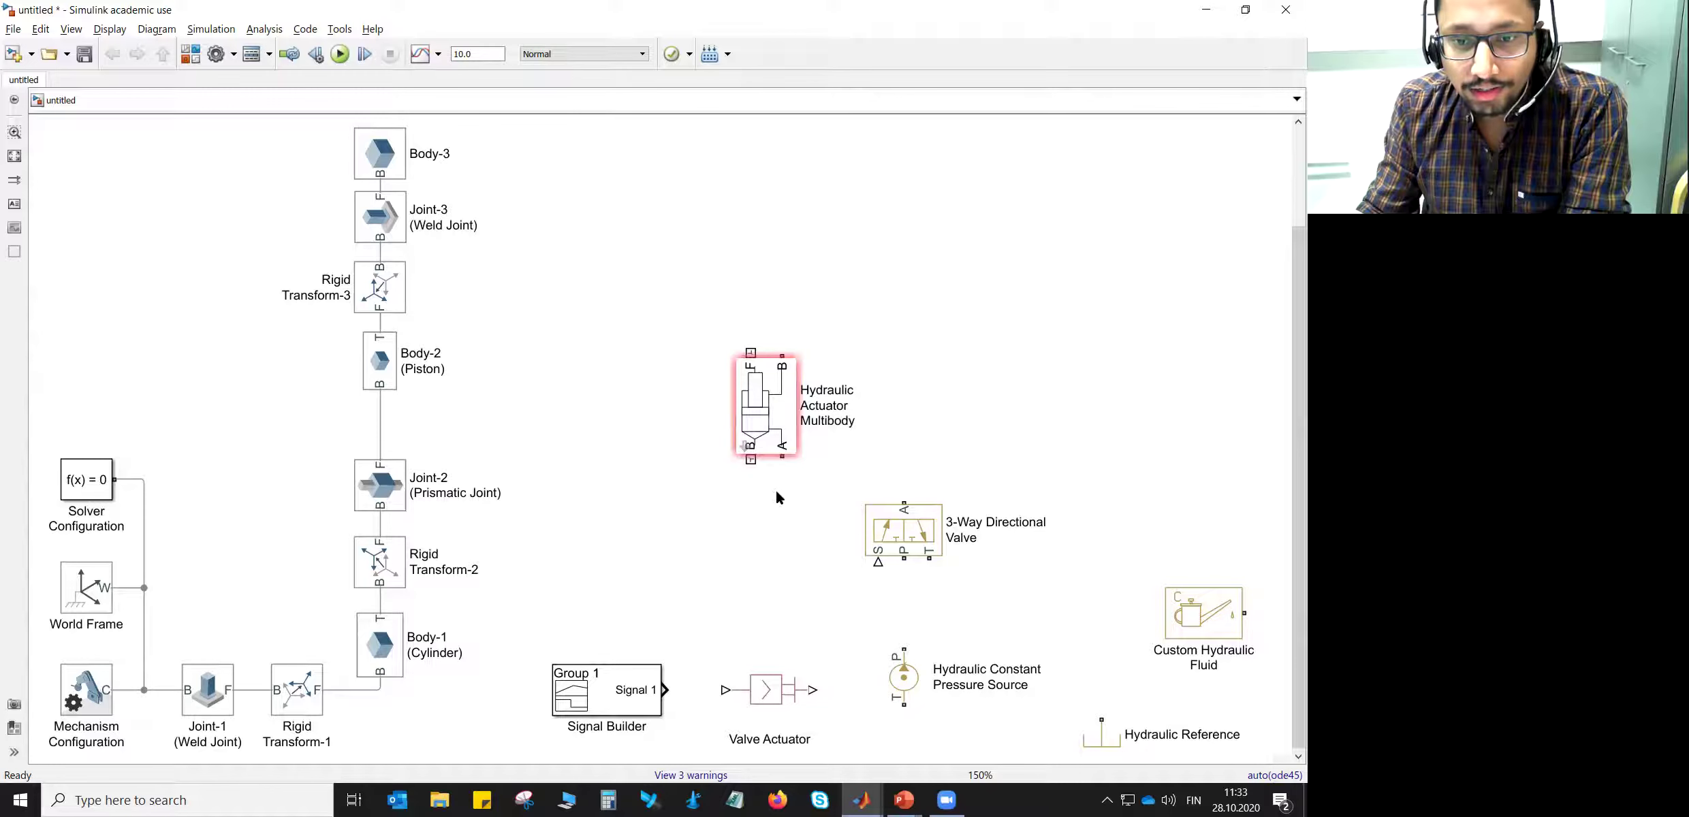
- Review the Hydraulic Actuator Multibody block's default hydraulic parameters and port connection notes without changing anything
double_click(769, 411)
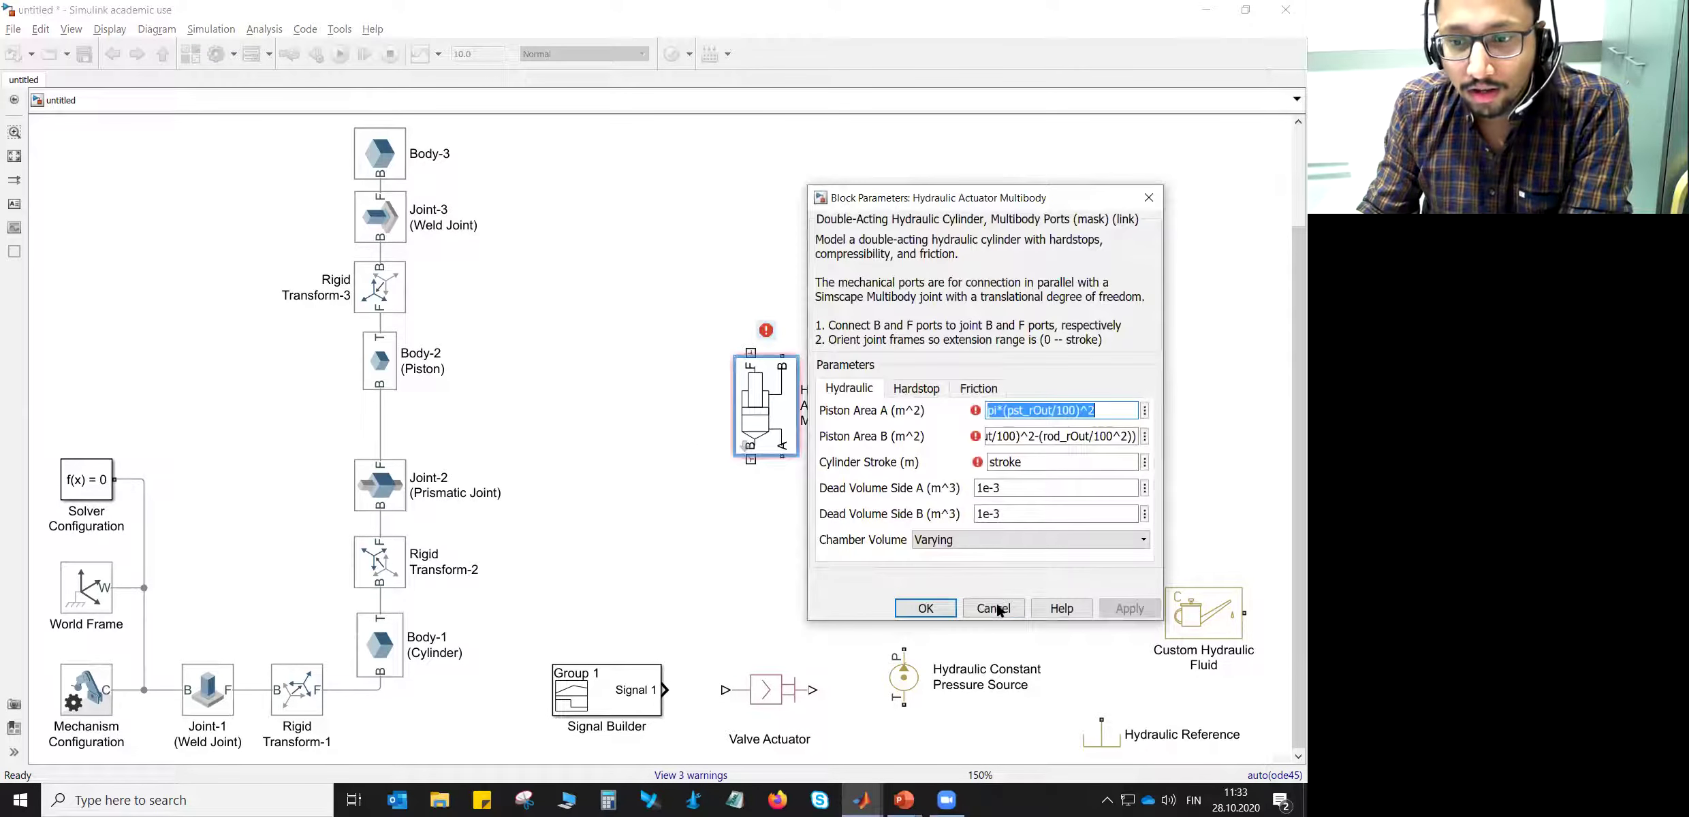
click(995, 608)
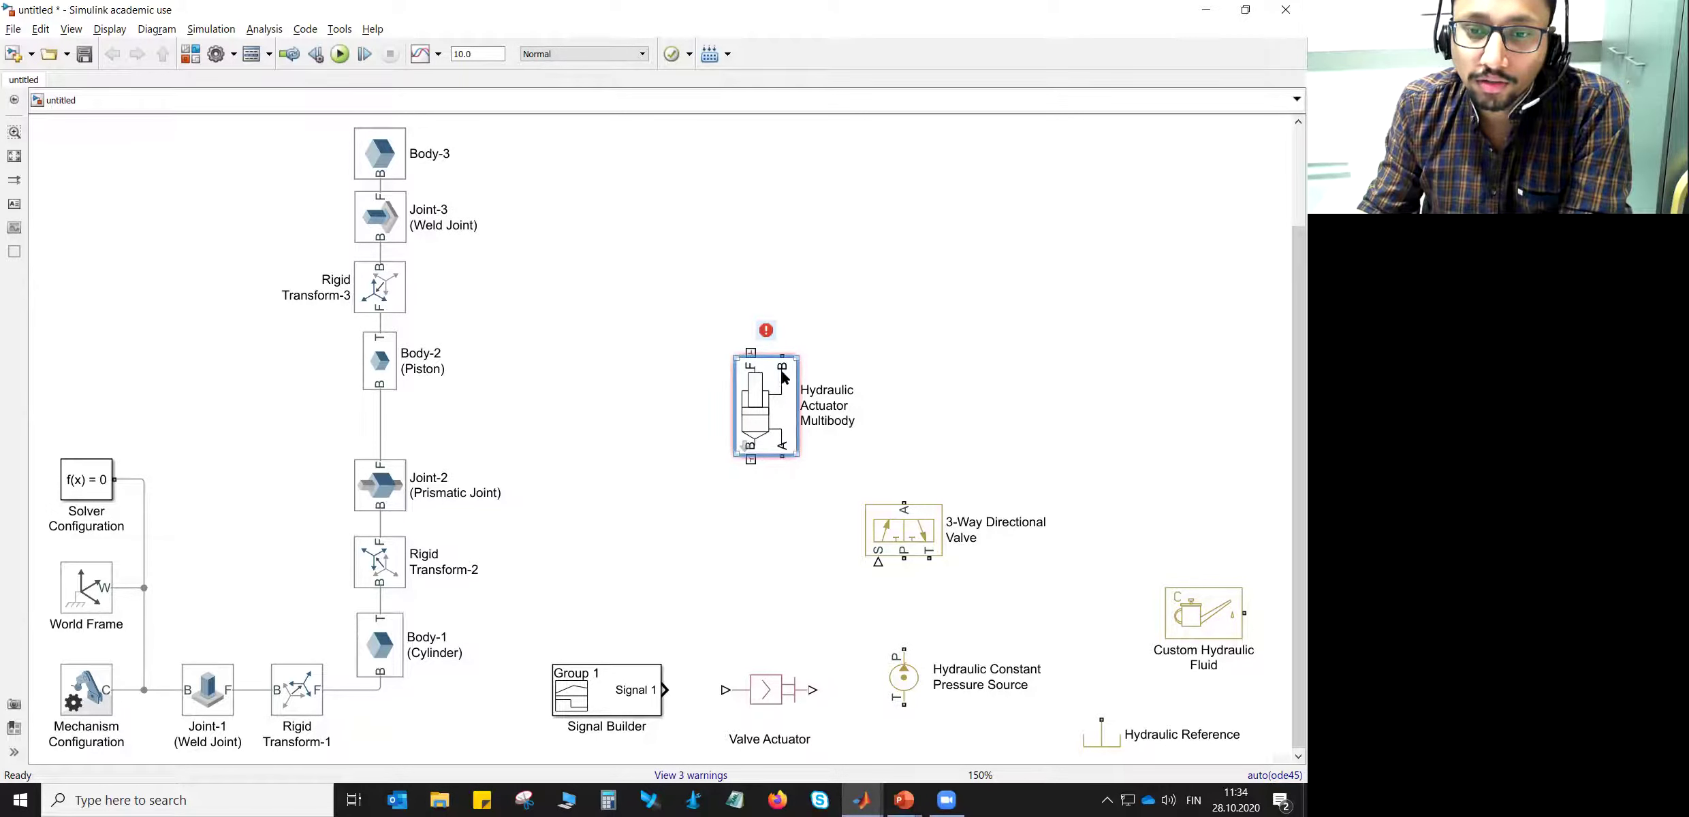
click(1107, 734)
click(1094, 702)
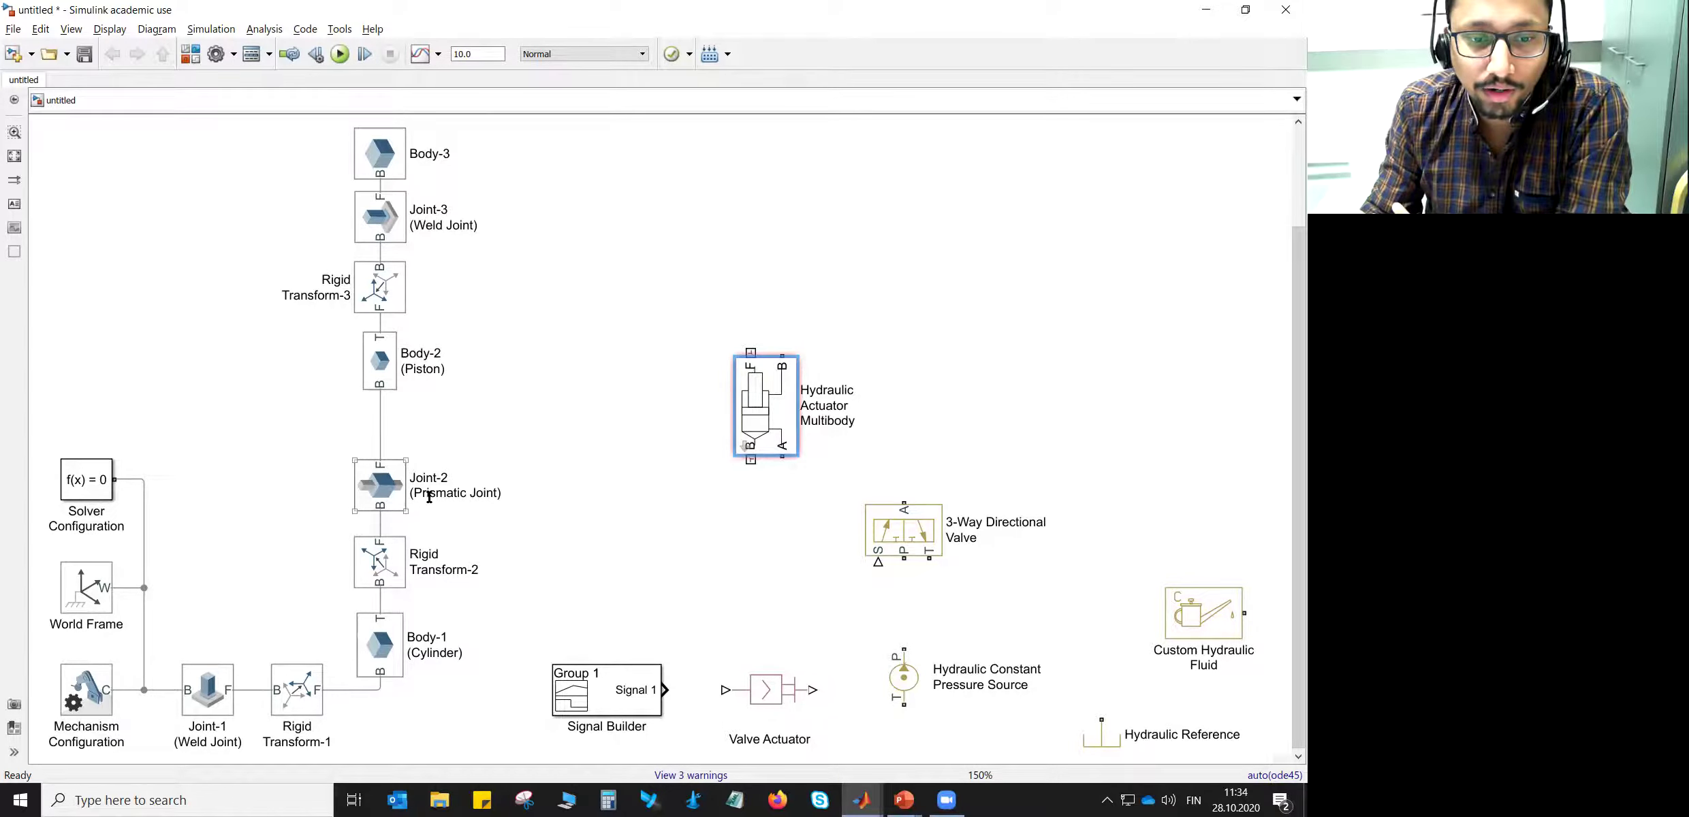
- Set Piston Area A of the Hydraulic Actuator Multibody block to pi*(0.04)^2
double_click(773, 397)
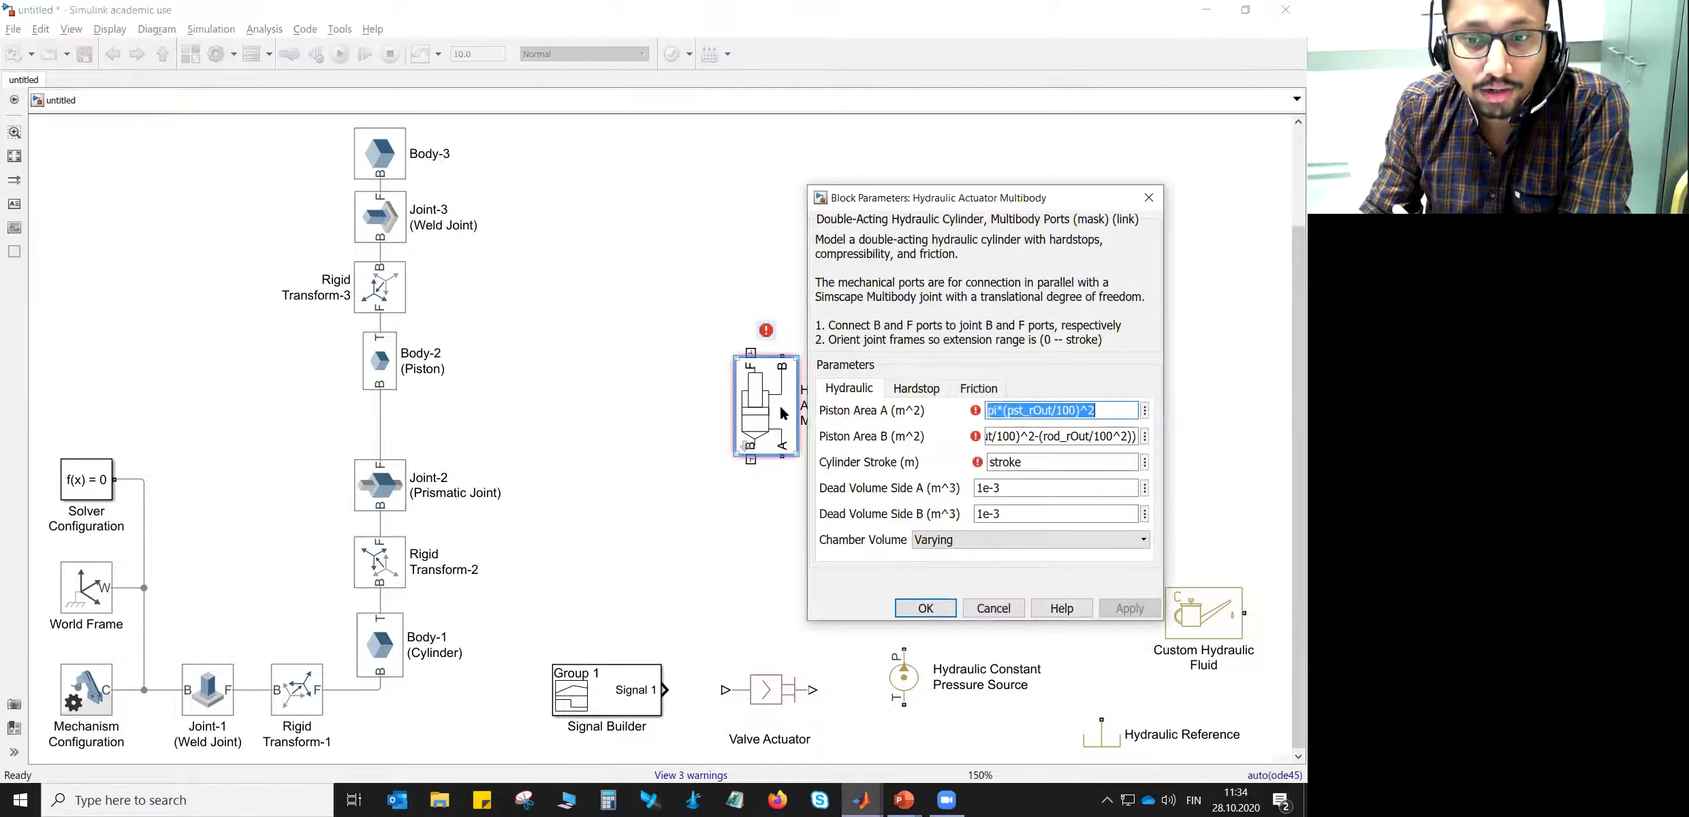
triple_click(1012, 412)
click(1007, 413)
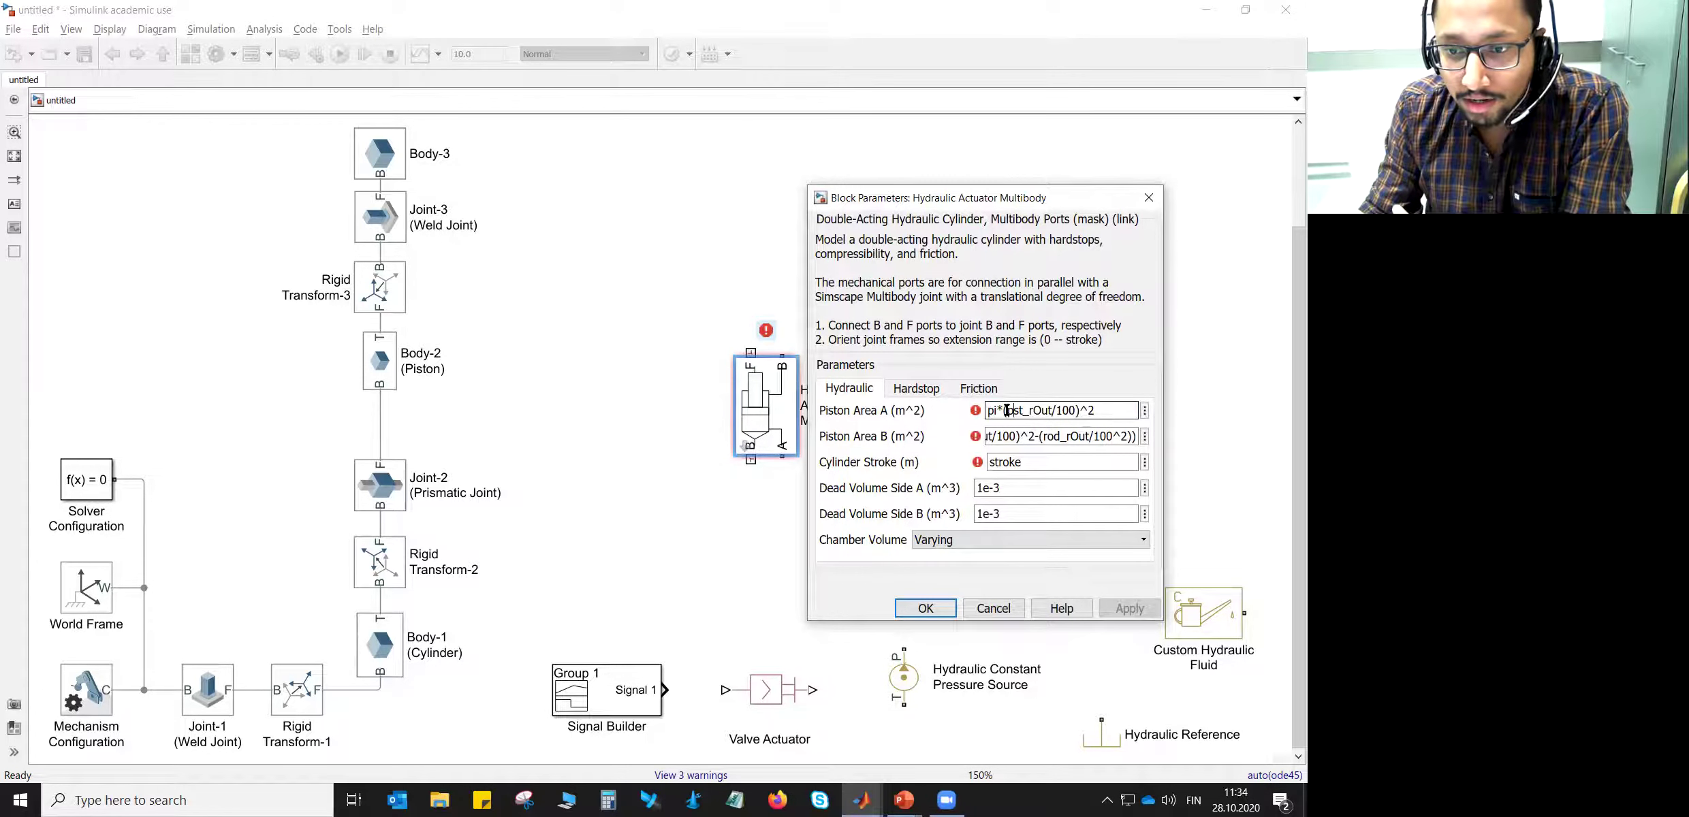
drag(1011, 410, 1074, 405)
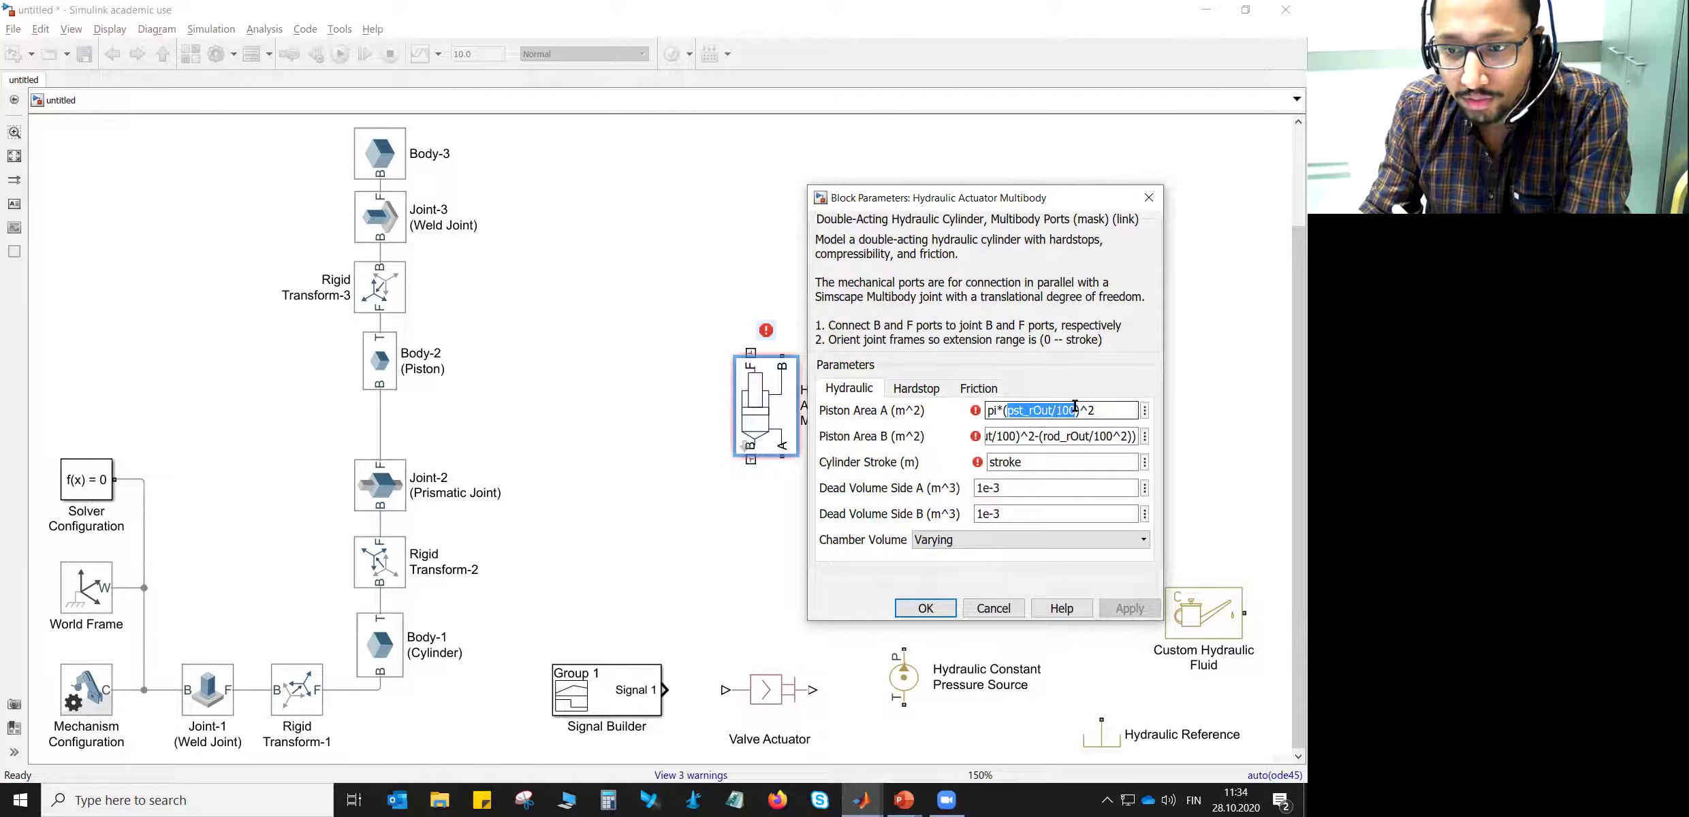
text(0.04)
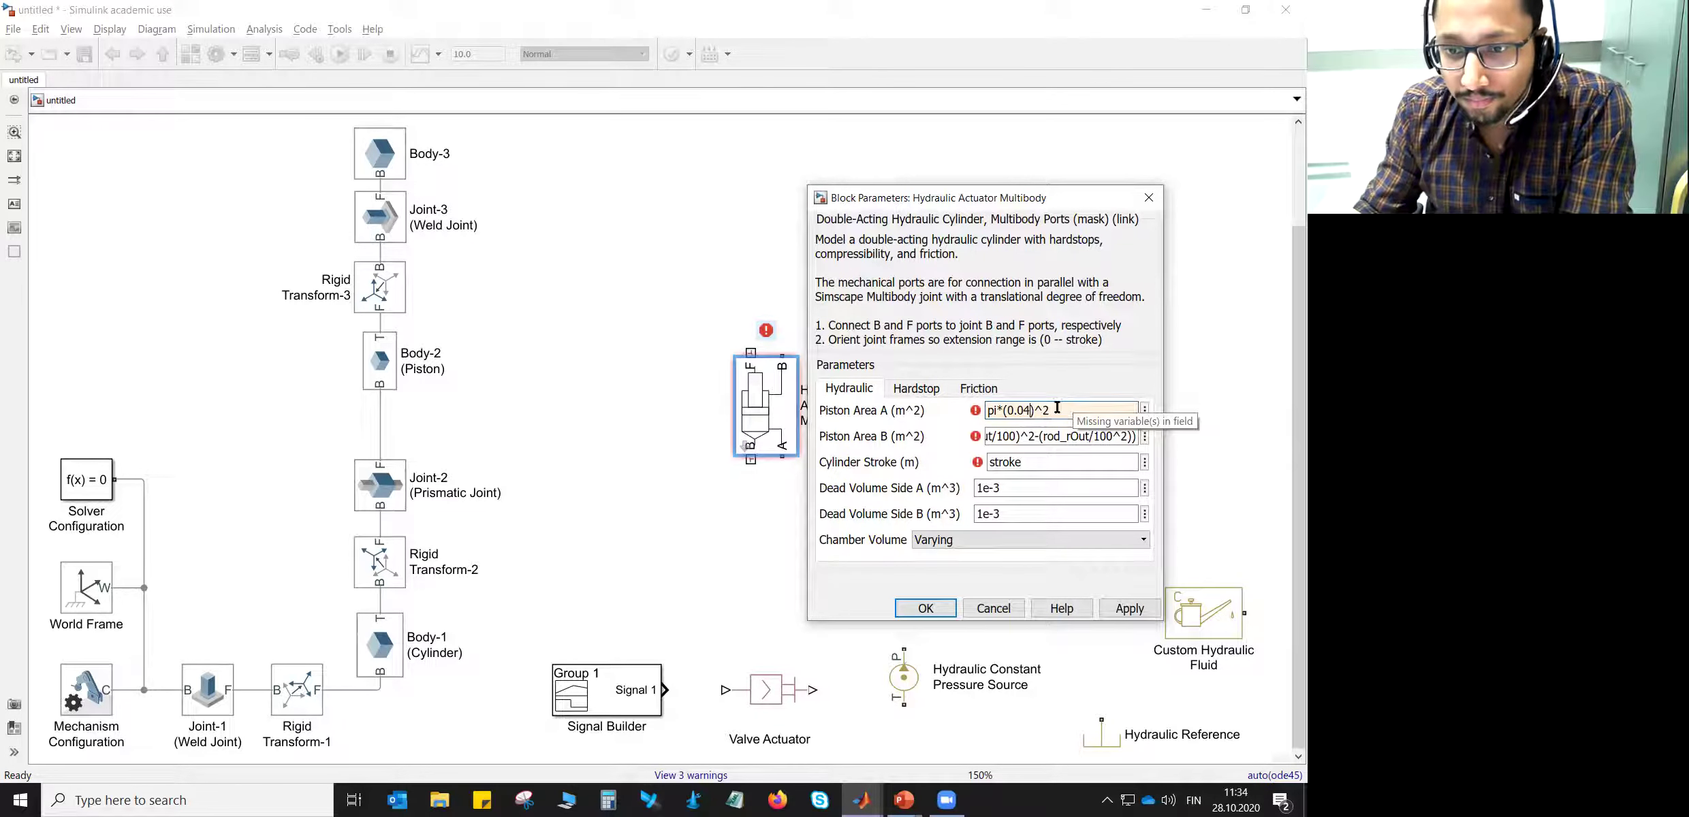
- Widen the block parameters window, move it off the actuator, and set Piston Area B to pi*((0.04)^2-(0.03^2))
drag(1005, 436, 982, 427)
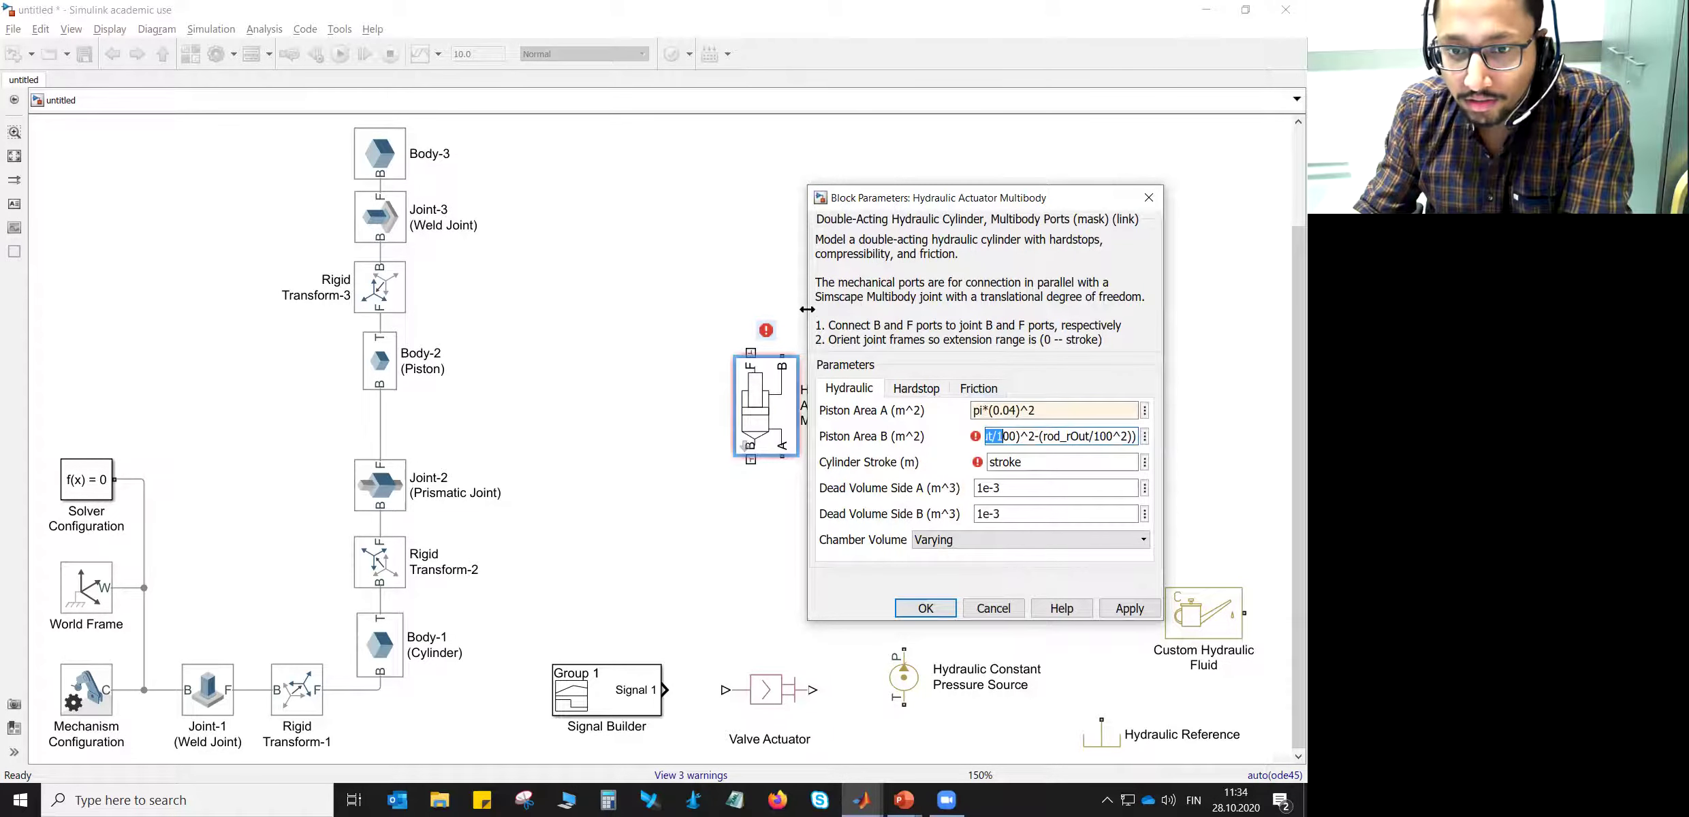
drag(805, 309, 693, 309)
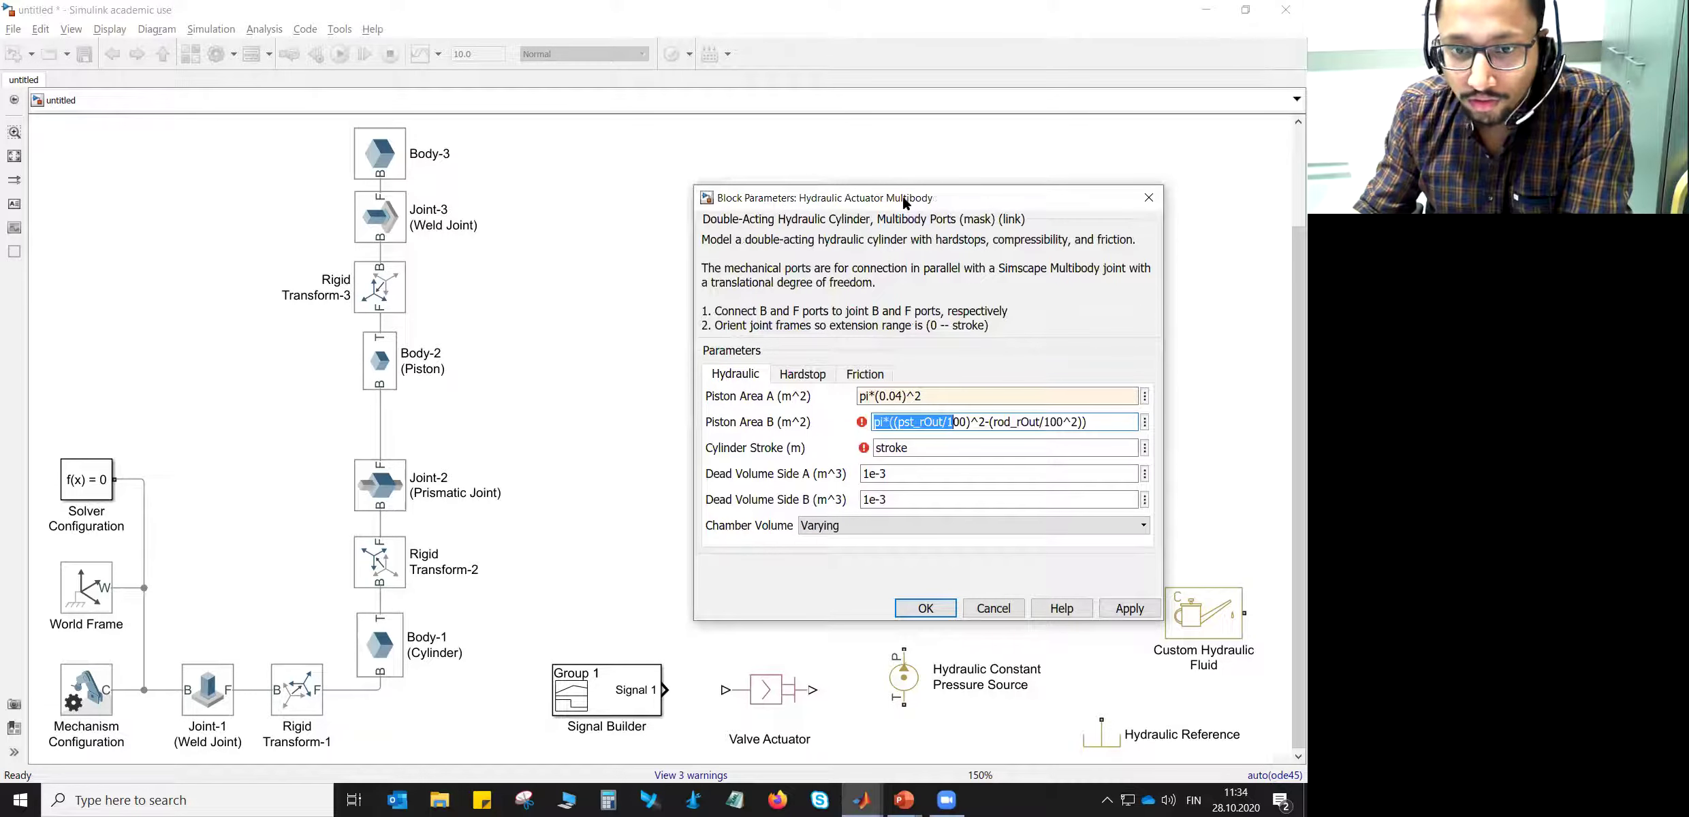
drag(902, 200, 398, 210)
click(391, 431)
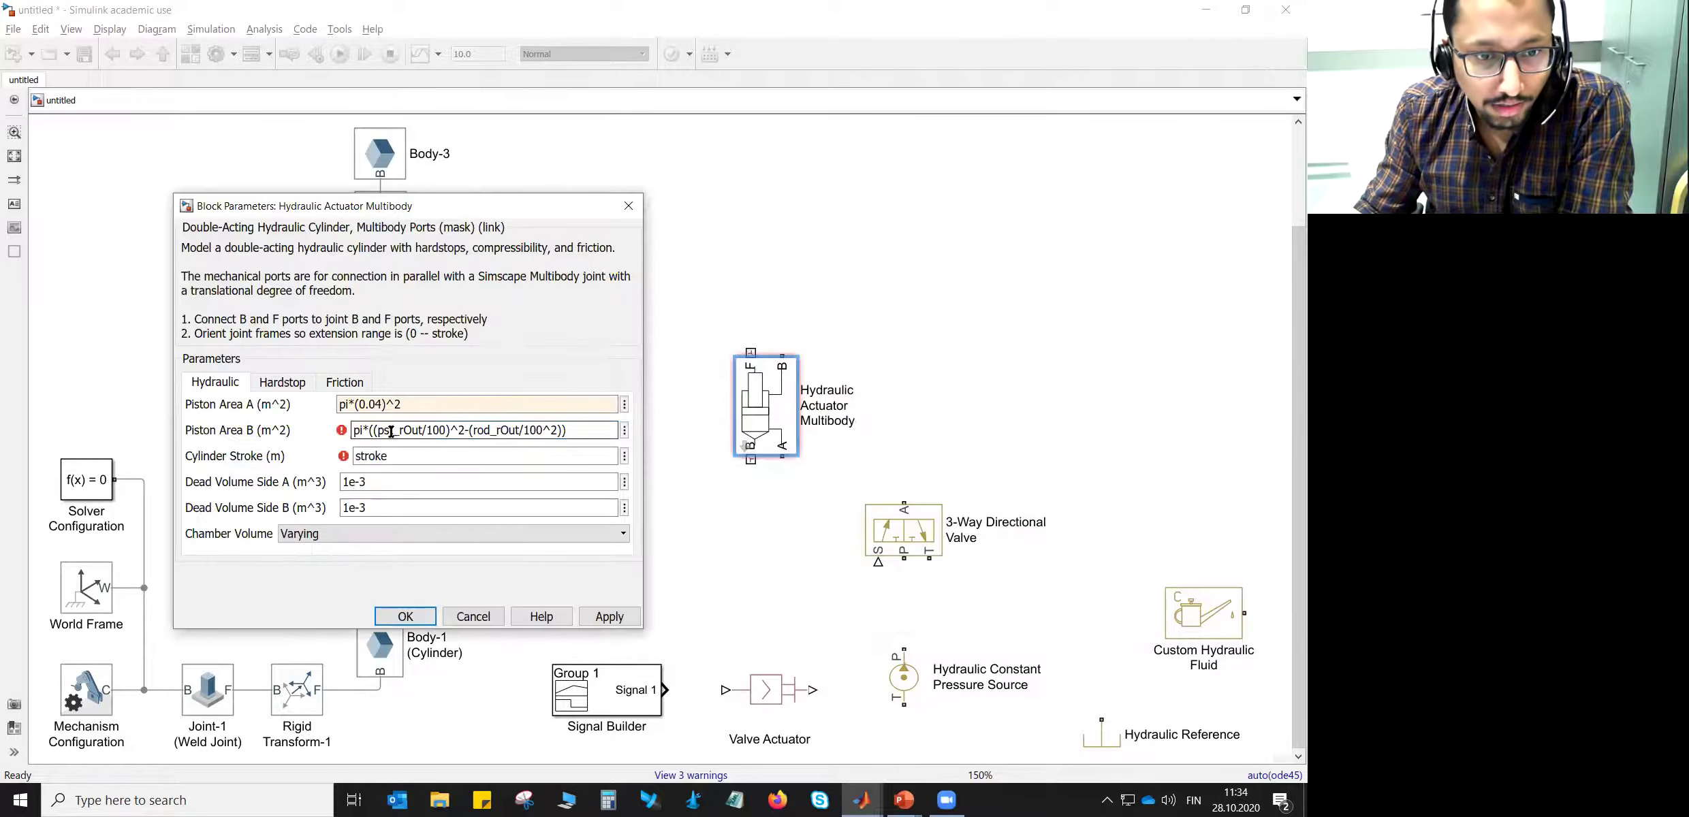
key(Delete)
key(Delete)
key(Delete)
key(Delete)
key(Delete)
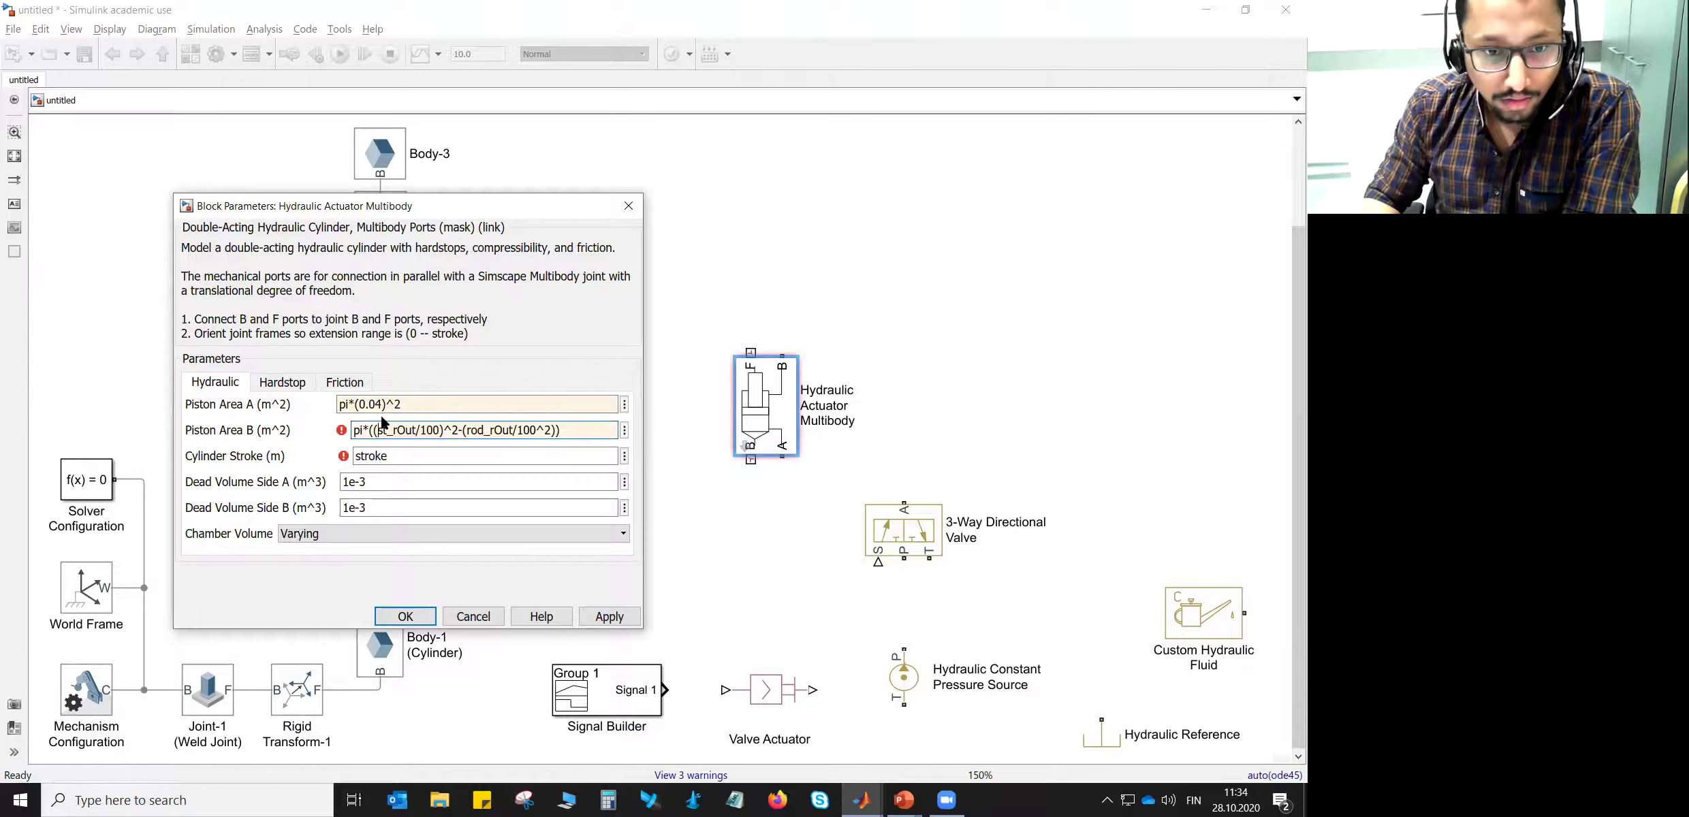
key(Delete)
key(Delete)
key(Delete)
key(Delete)
key(Delete)
key(Delete)
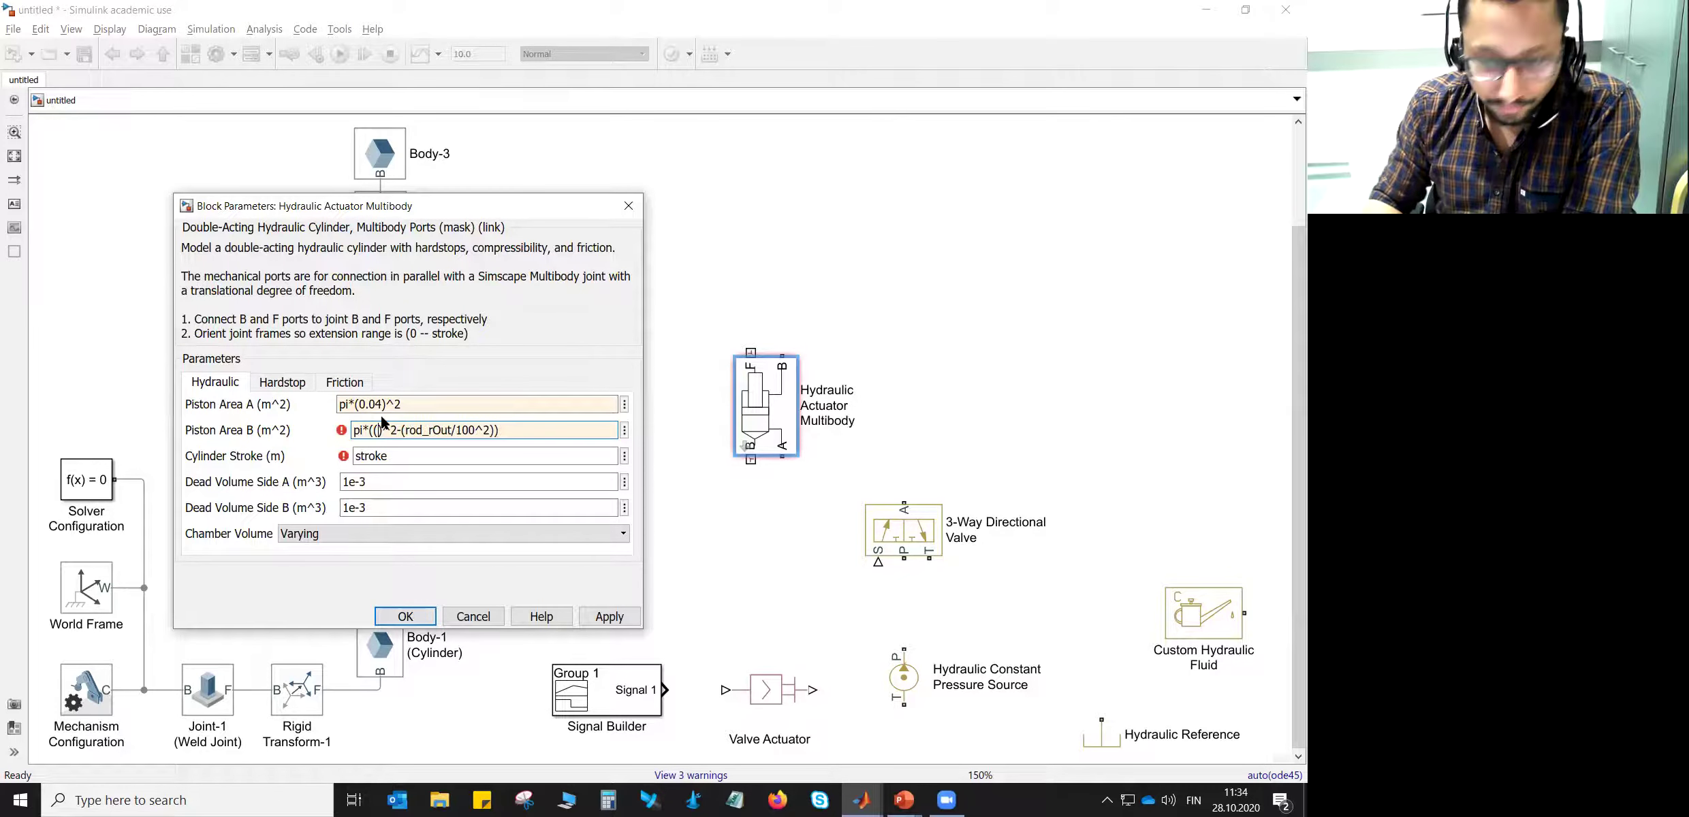
text(.04)
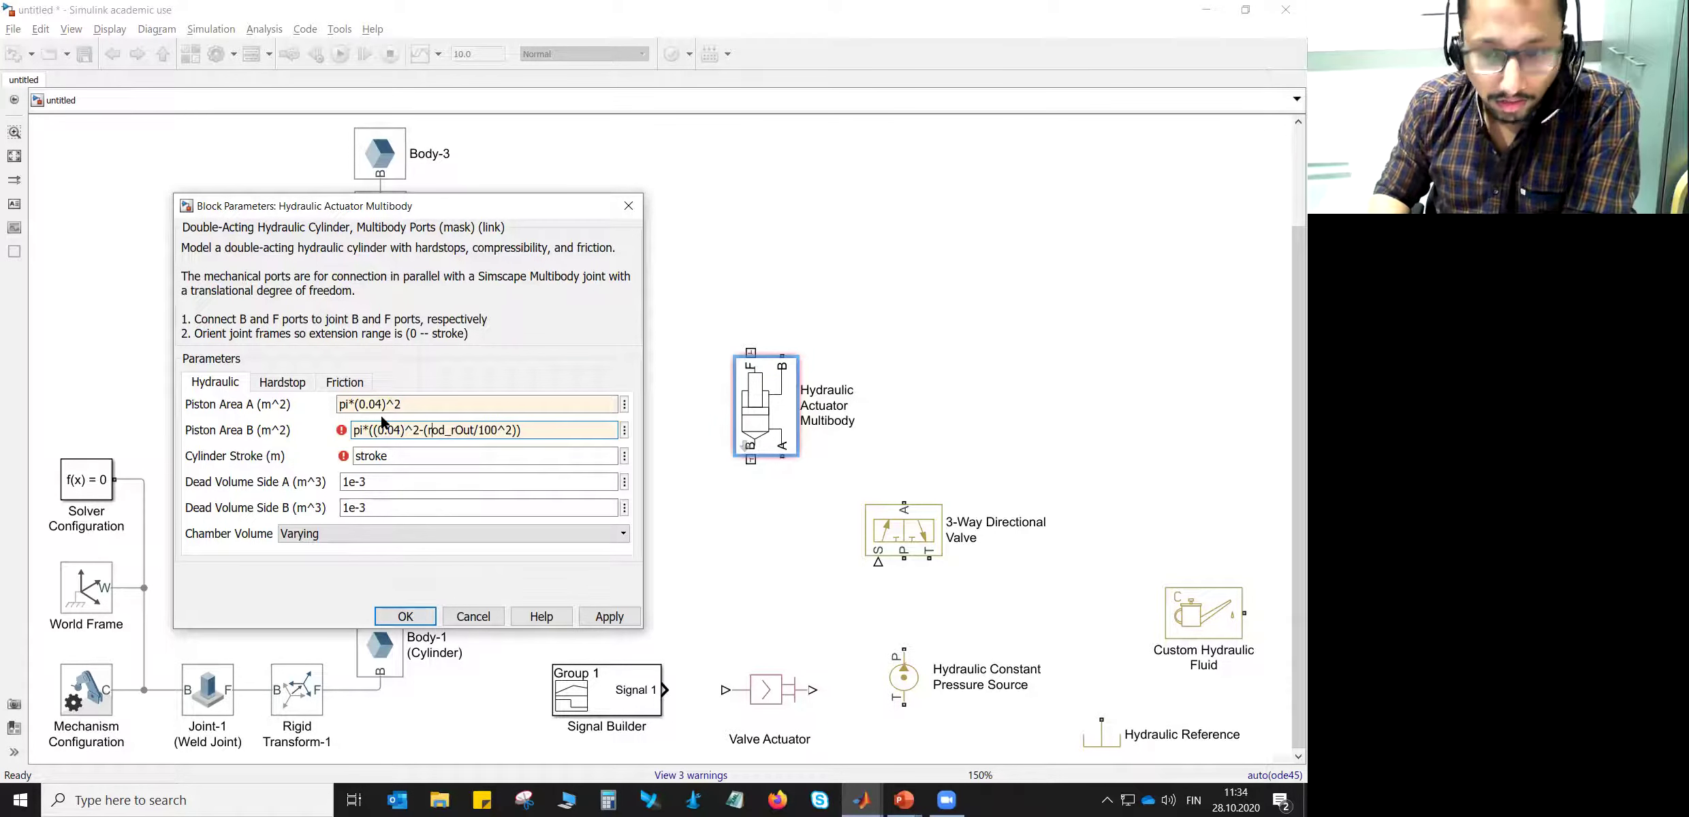
key(Delete)
key(Delete)
key(Delete)
key(Delete)
key(Delete)
key(Delete)
key(Delete)
key(Delete)
key(Delete)
key(Delete)
key(Delete)
key(Delete)
text(0.03)
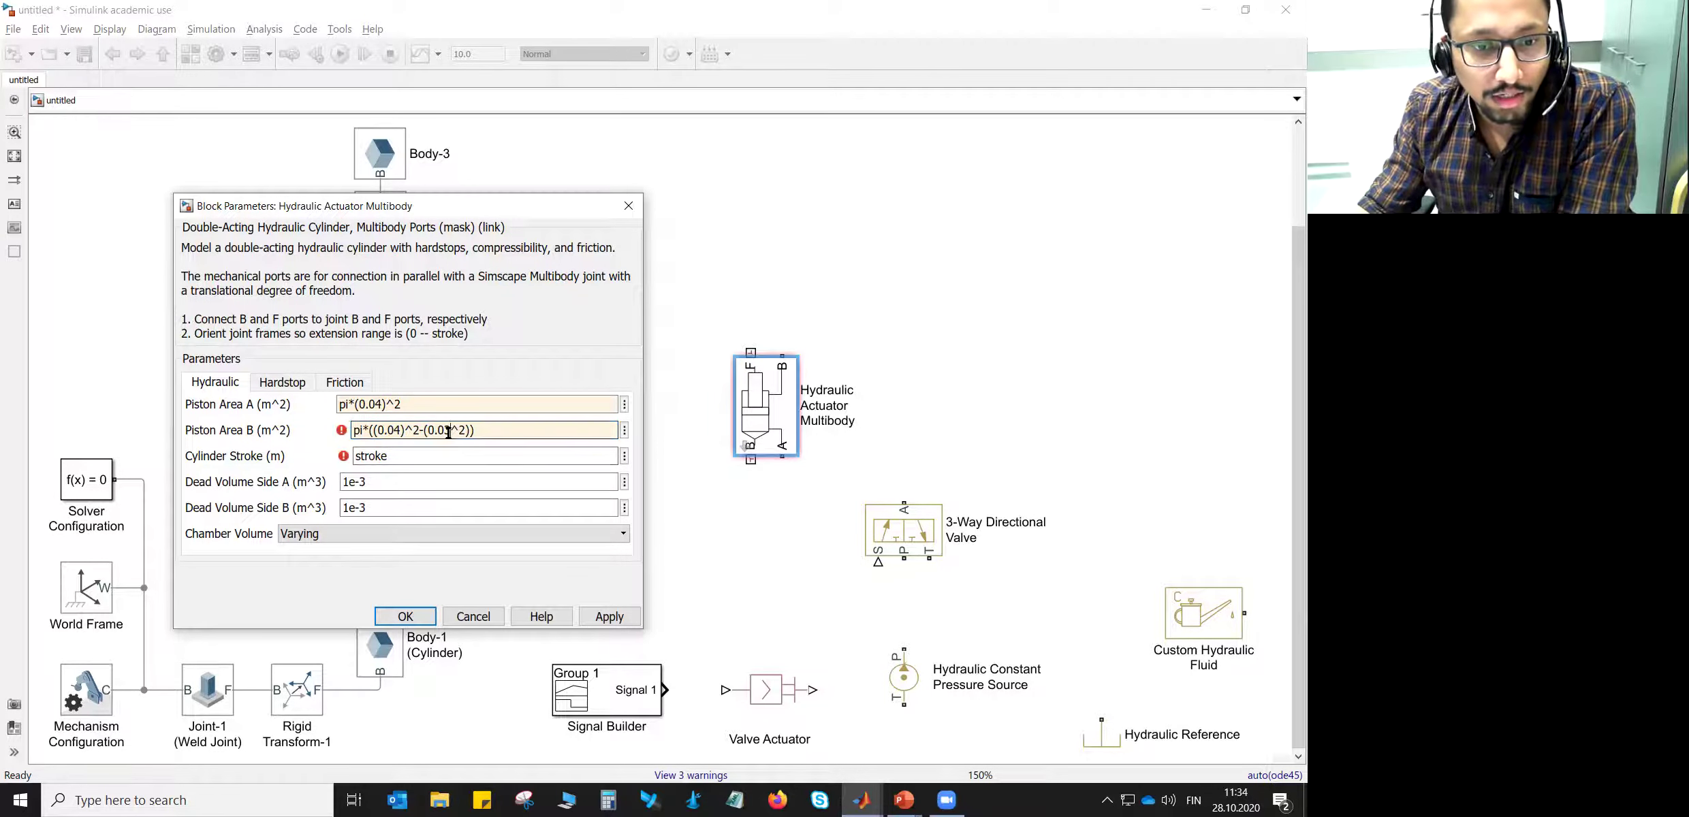
- Set the actuator's Cylinder Stroke to 0.30 m
double_click(396, 456)
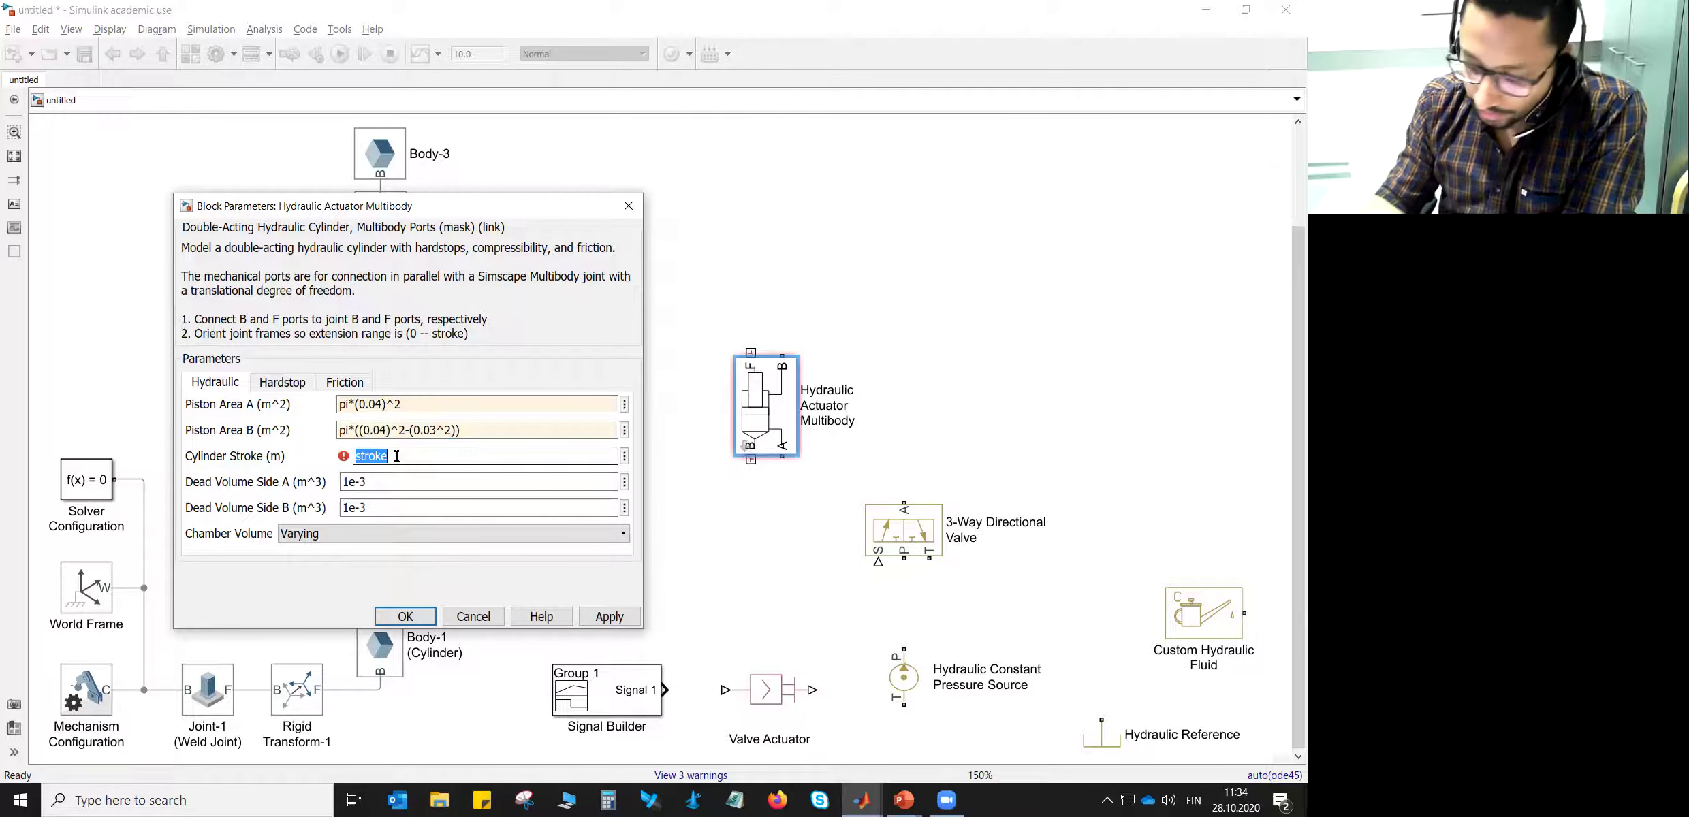
text(0)
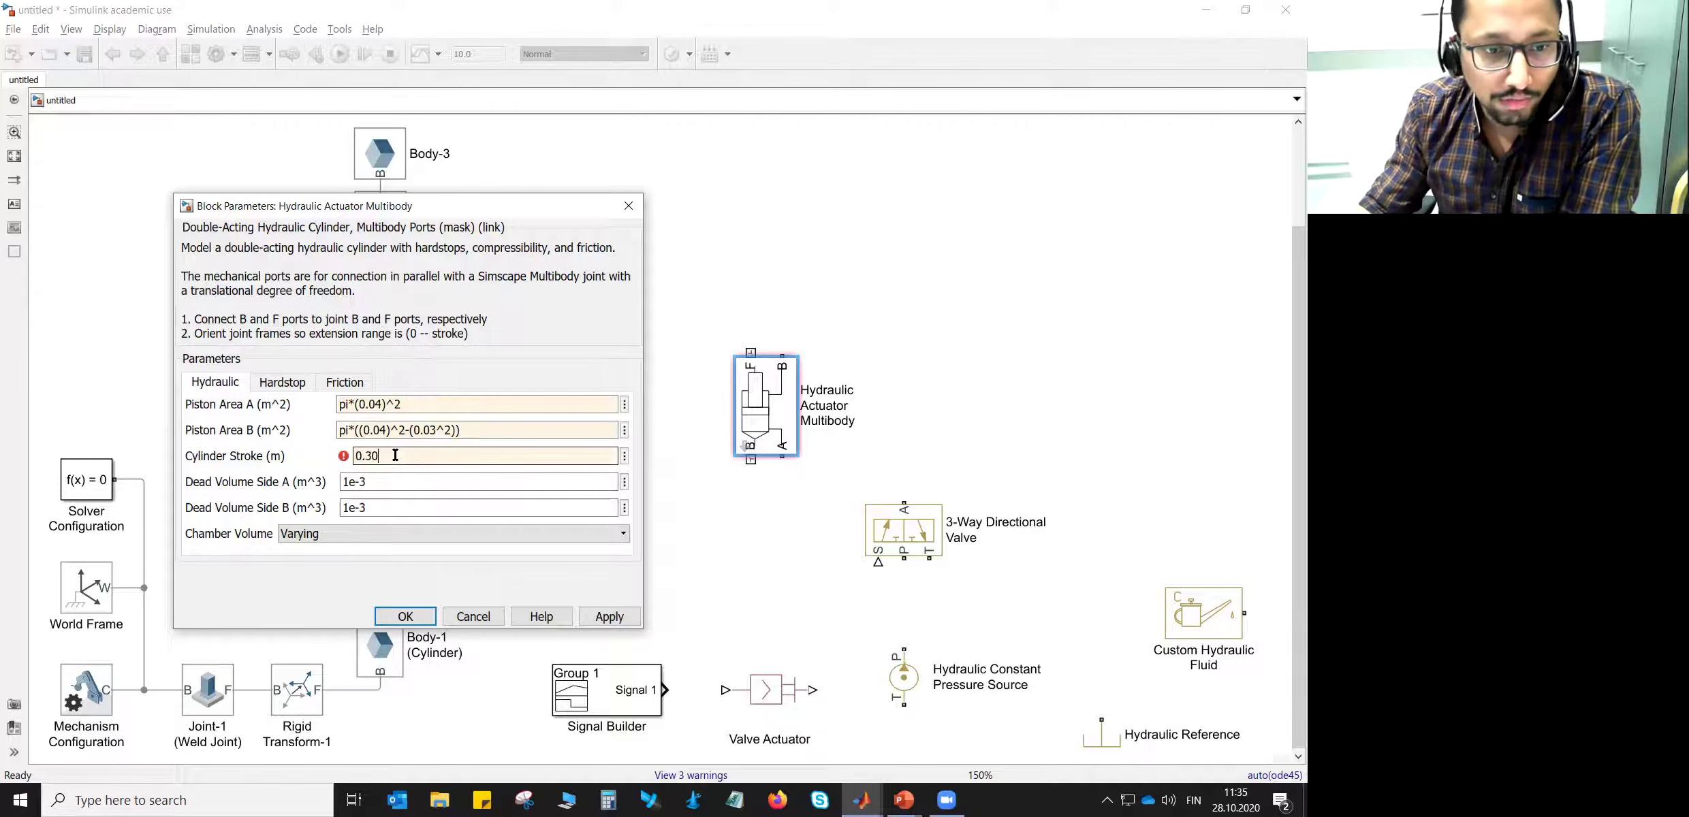
text(.30)
key(Tab)
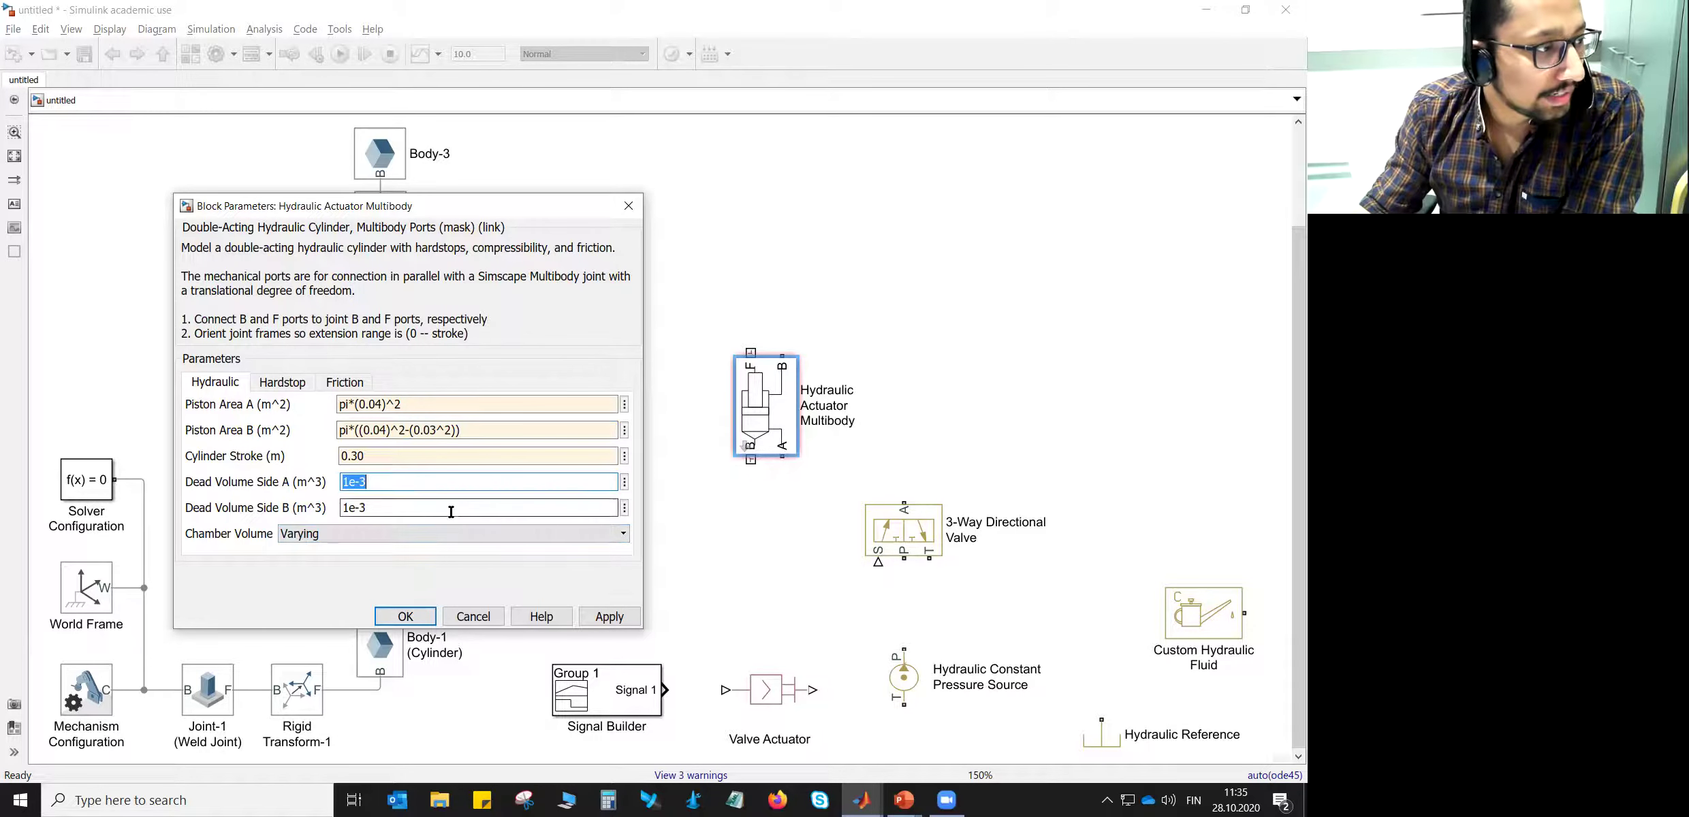
- Set the actuator's Dead Volume Side A to 8e-4 m^3 and Dead Volume Side B to 1e-4 m^3
click(350, 480)
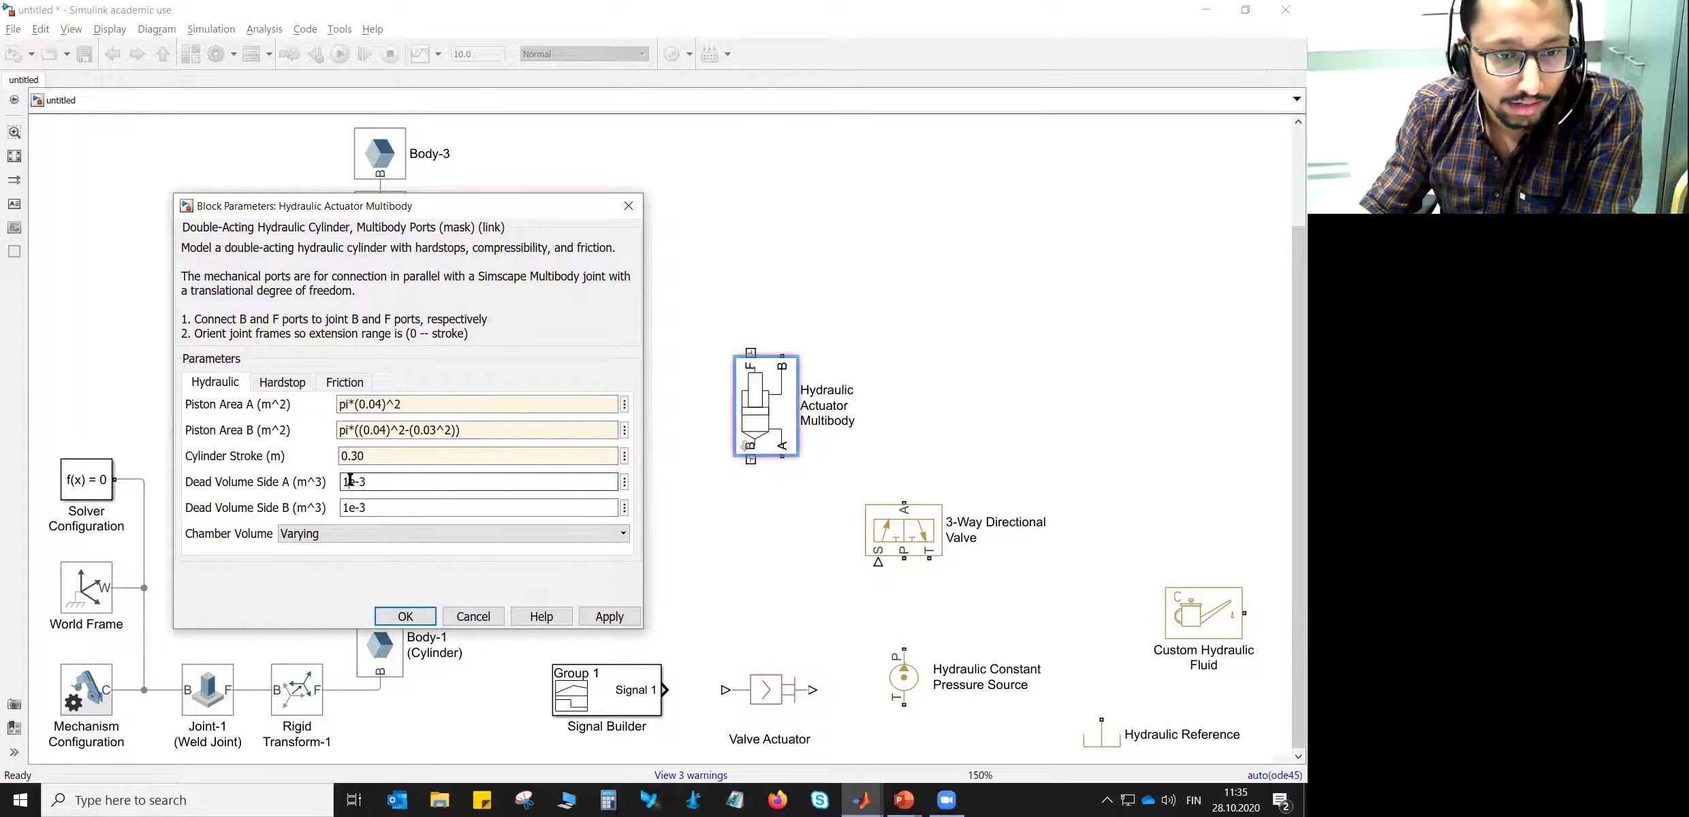
key(BackSpace)
text(8)
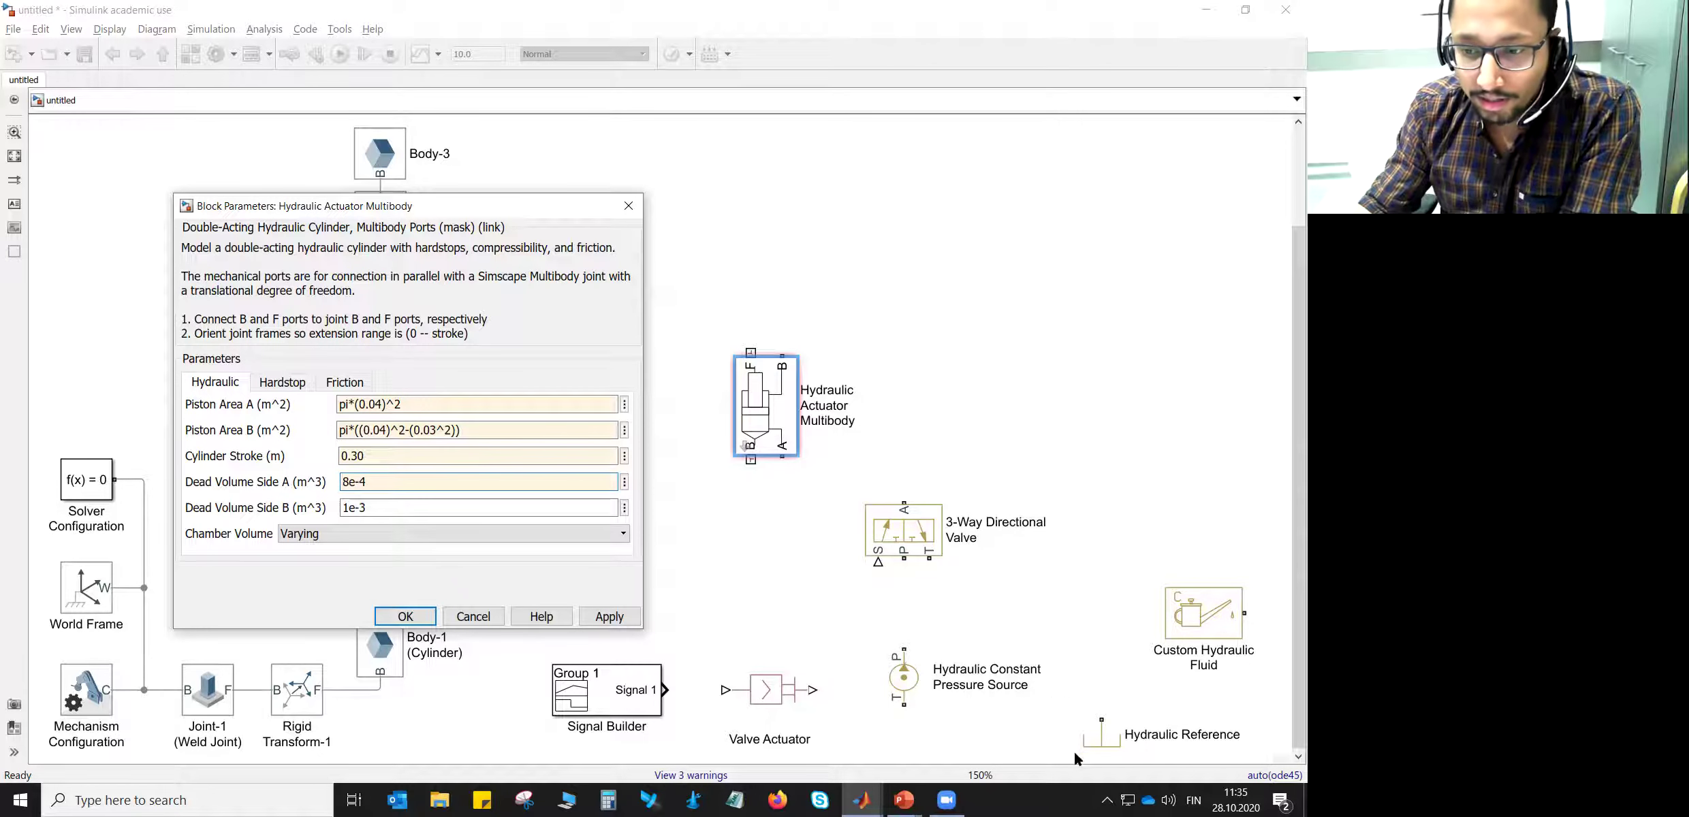
click(367, 510)
key(BackSpace)
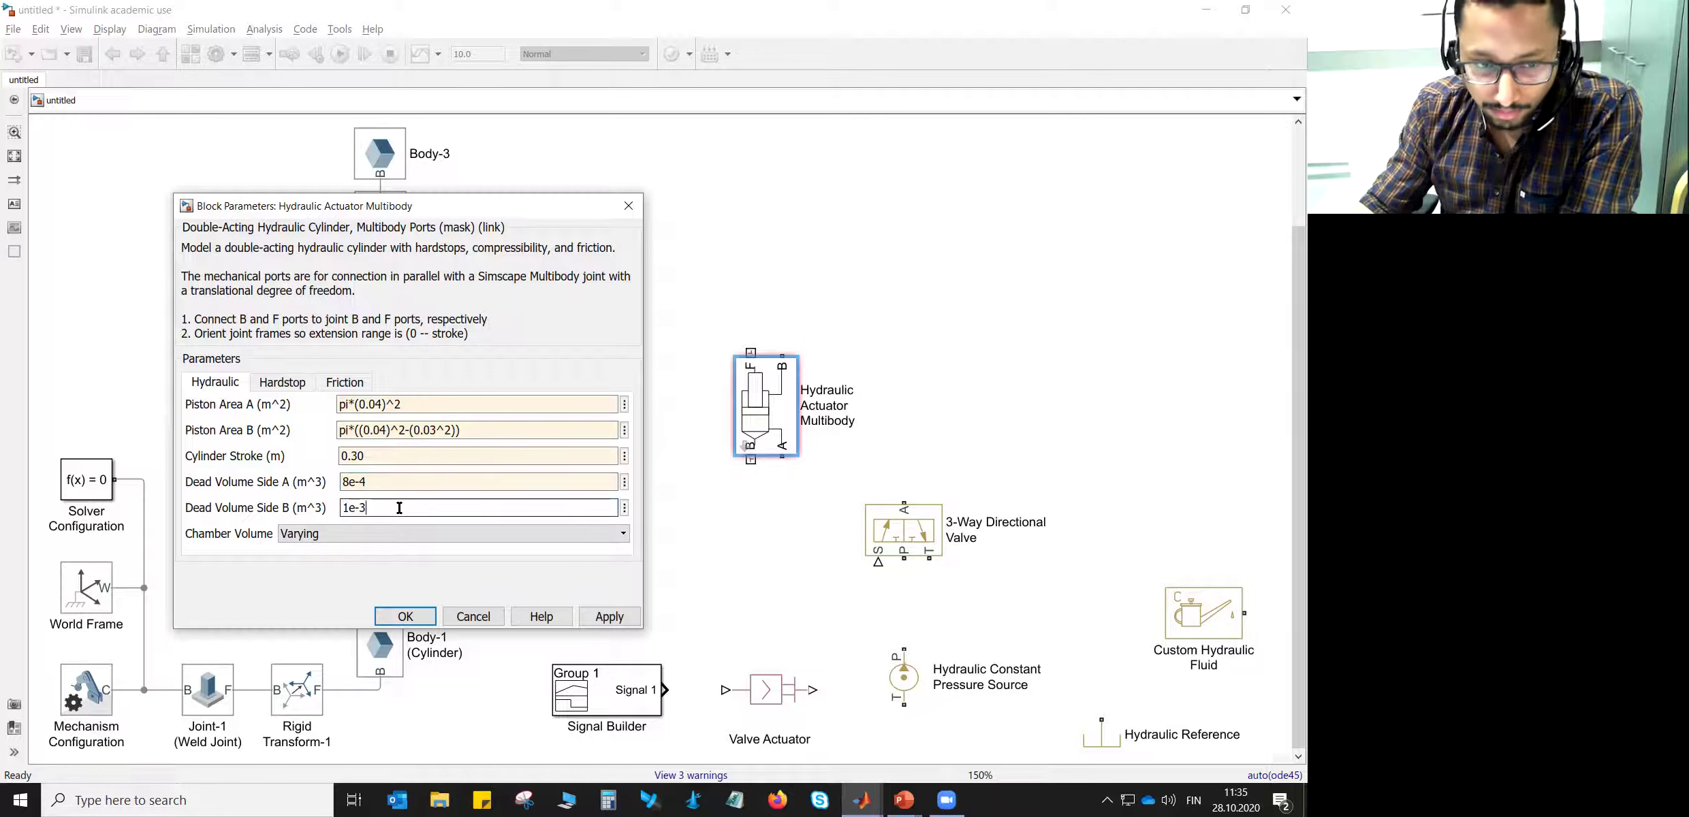
double_click(415, 481)
double_click(398, 504)
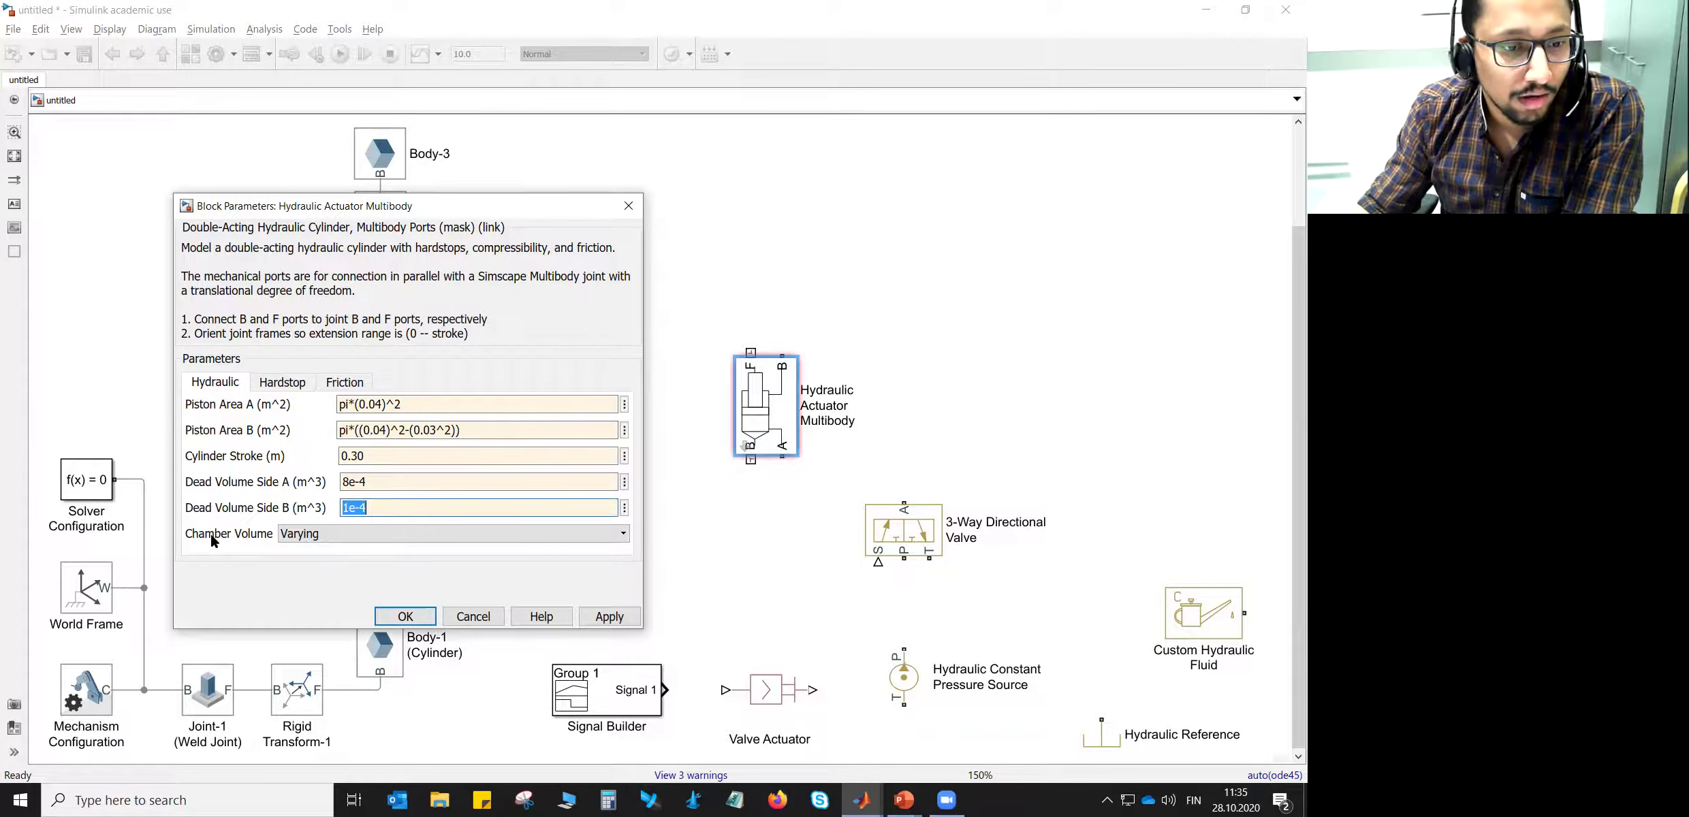
- Select Varying as the actuator's Chamber Volume and apply the hydraulic parameters
click(294, 535)
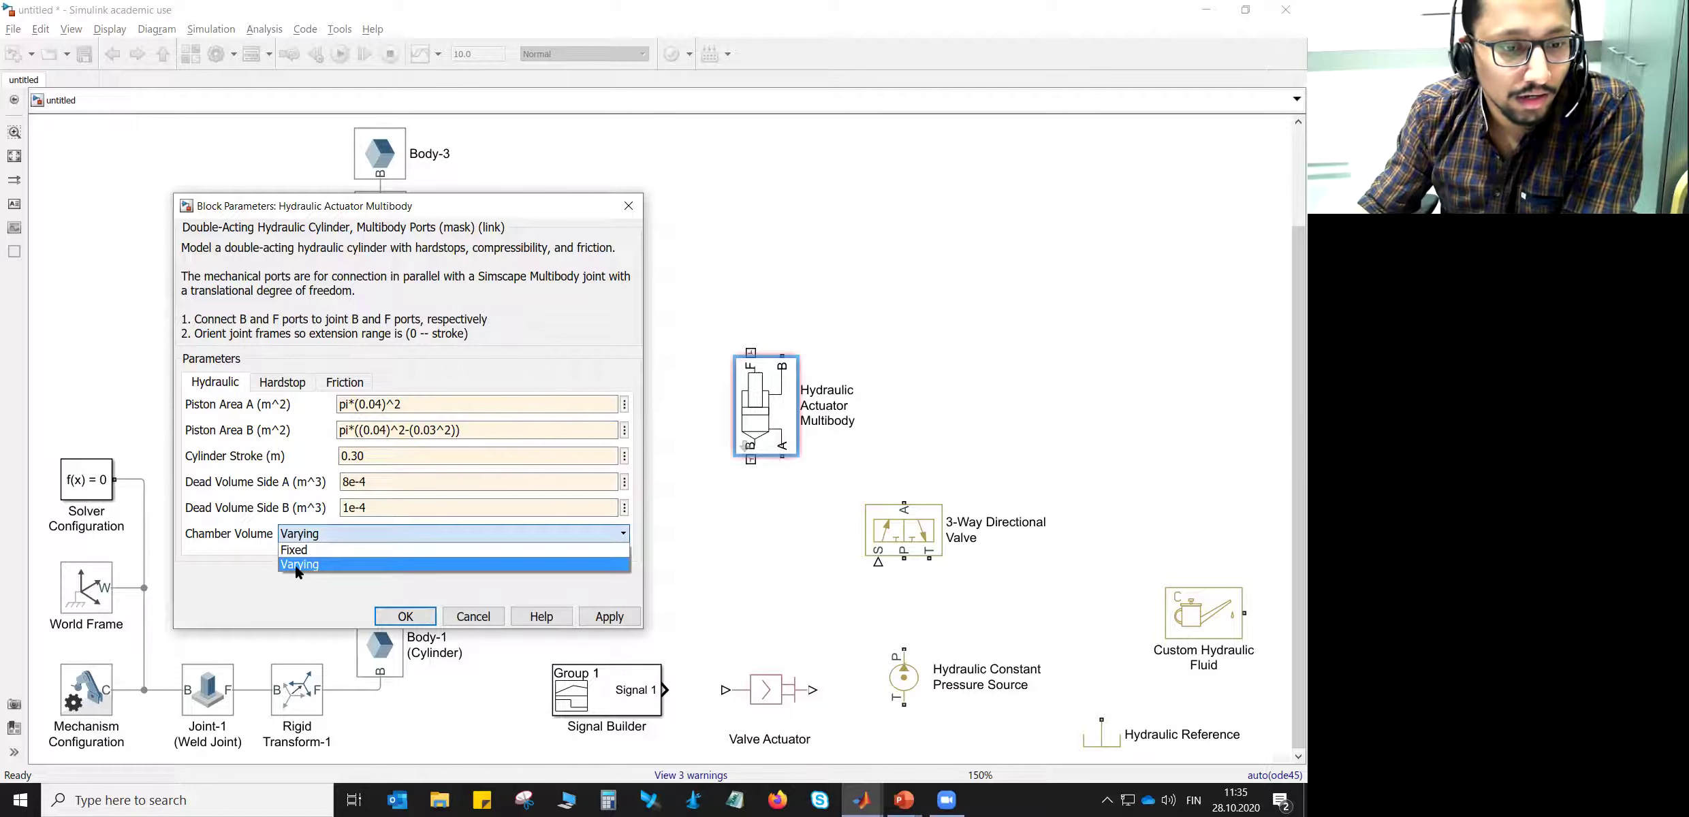
click(294, 564)
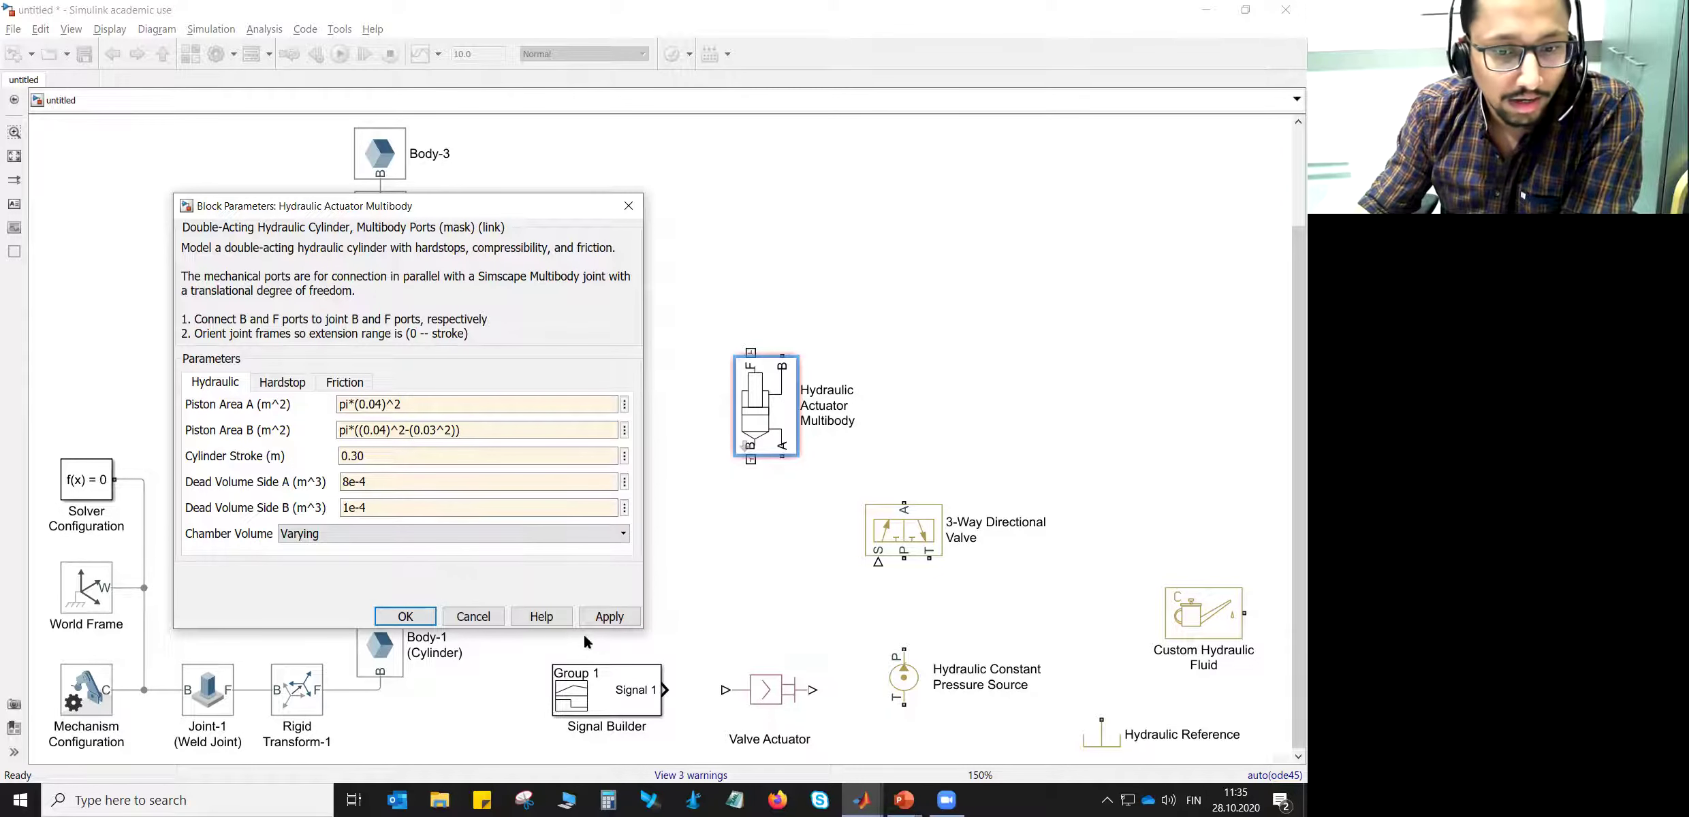
click(593, 615)
- Set the actuator's Hardstop Damping to 1500 N/(m*s) and apply the hardstop parameters
click(275, 385)
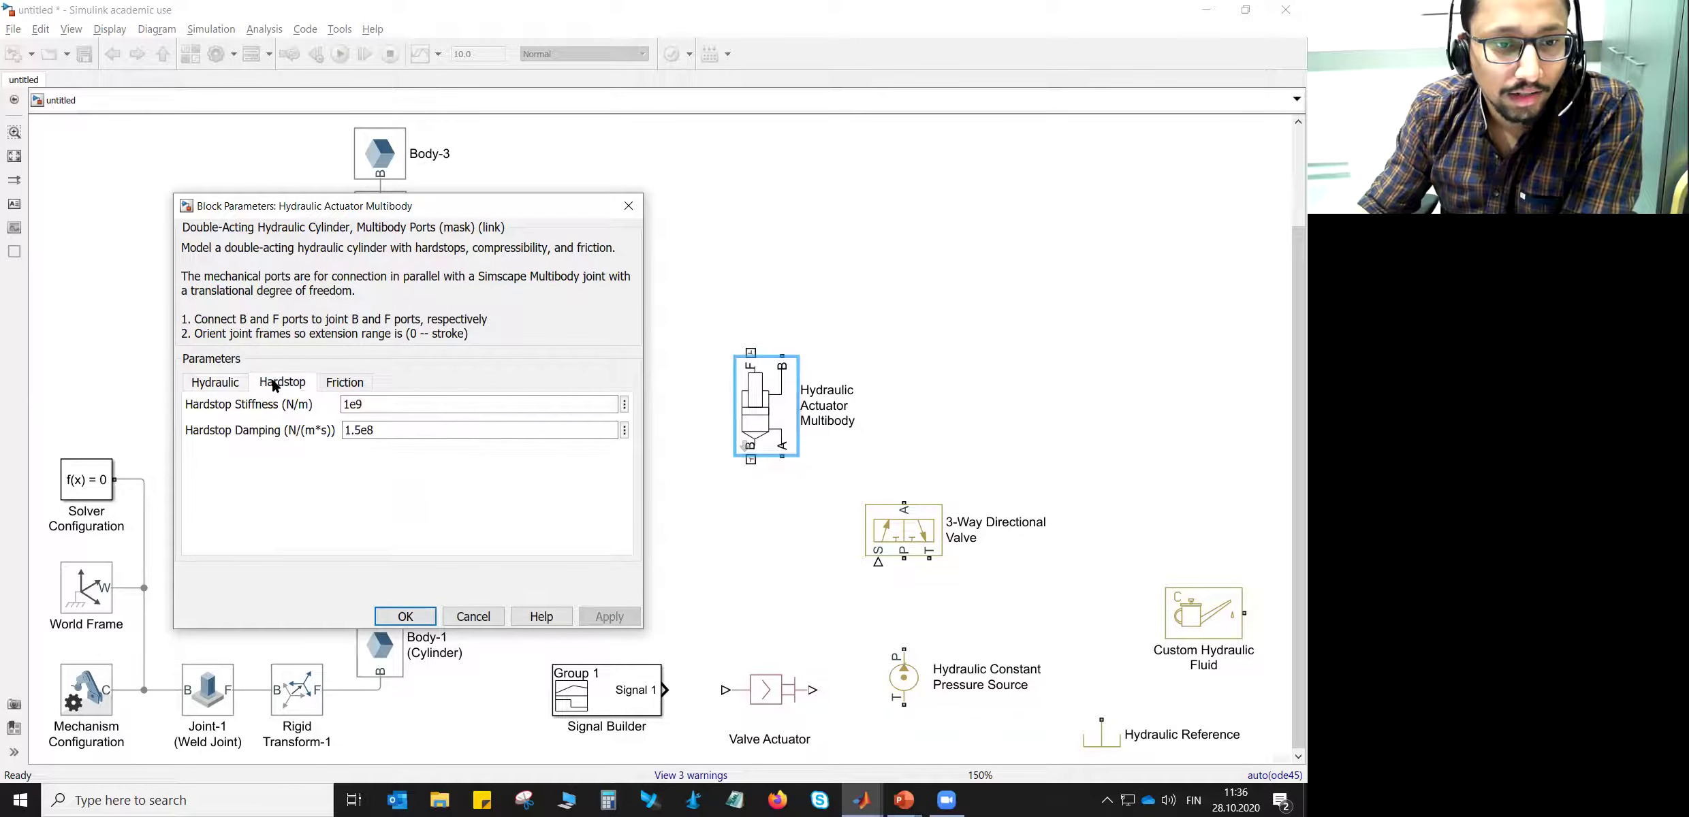
double_click(380, 431)
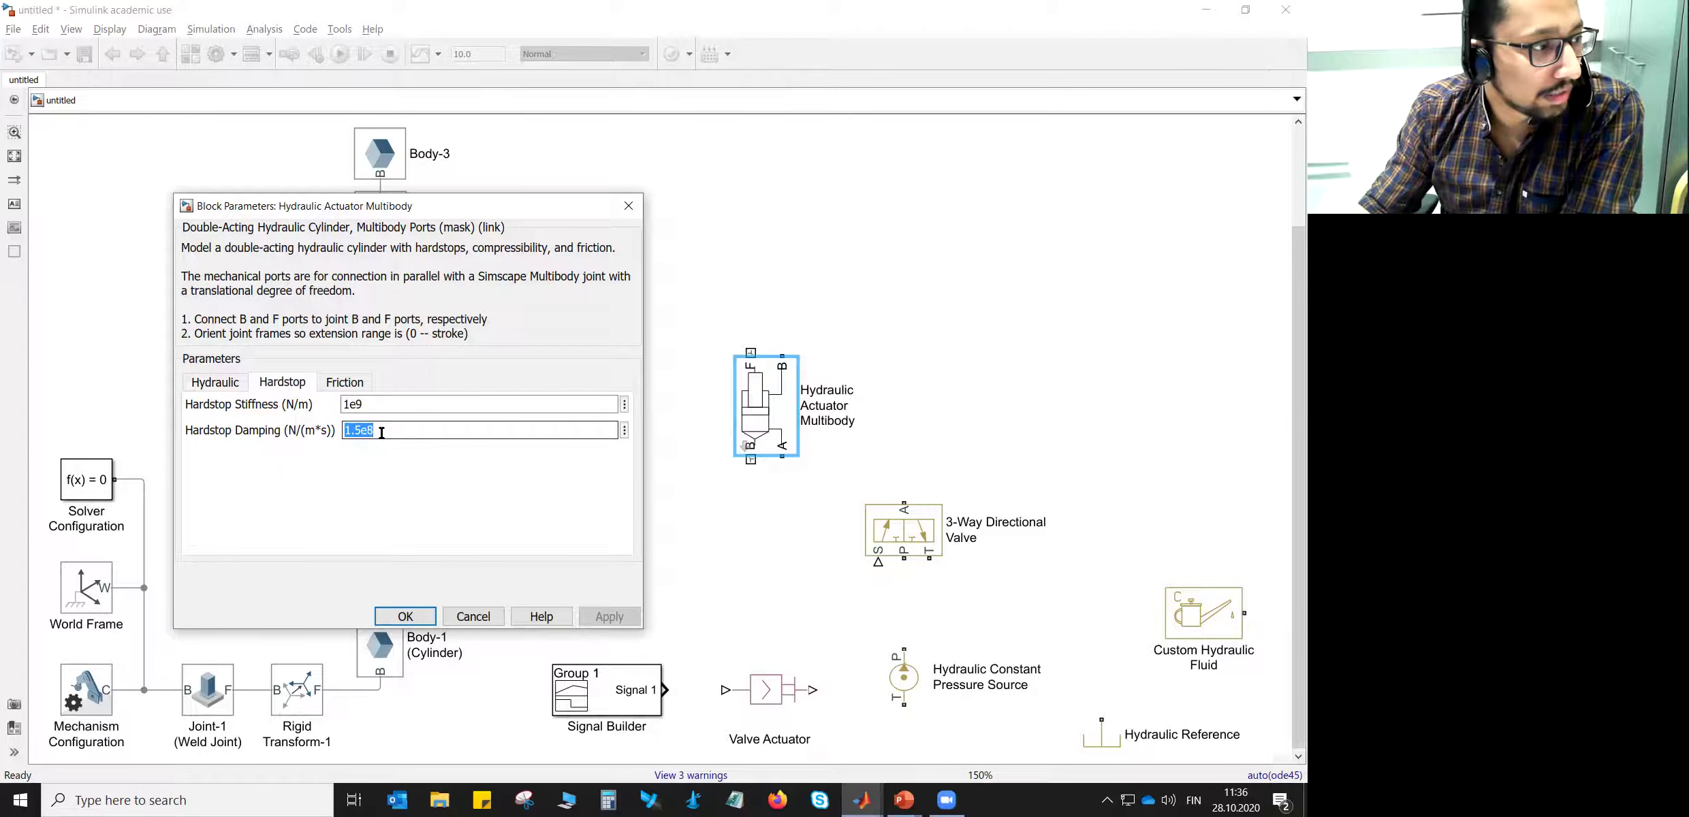
text(1500)
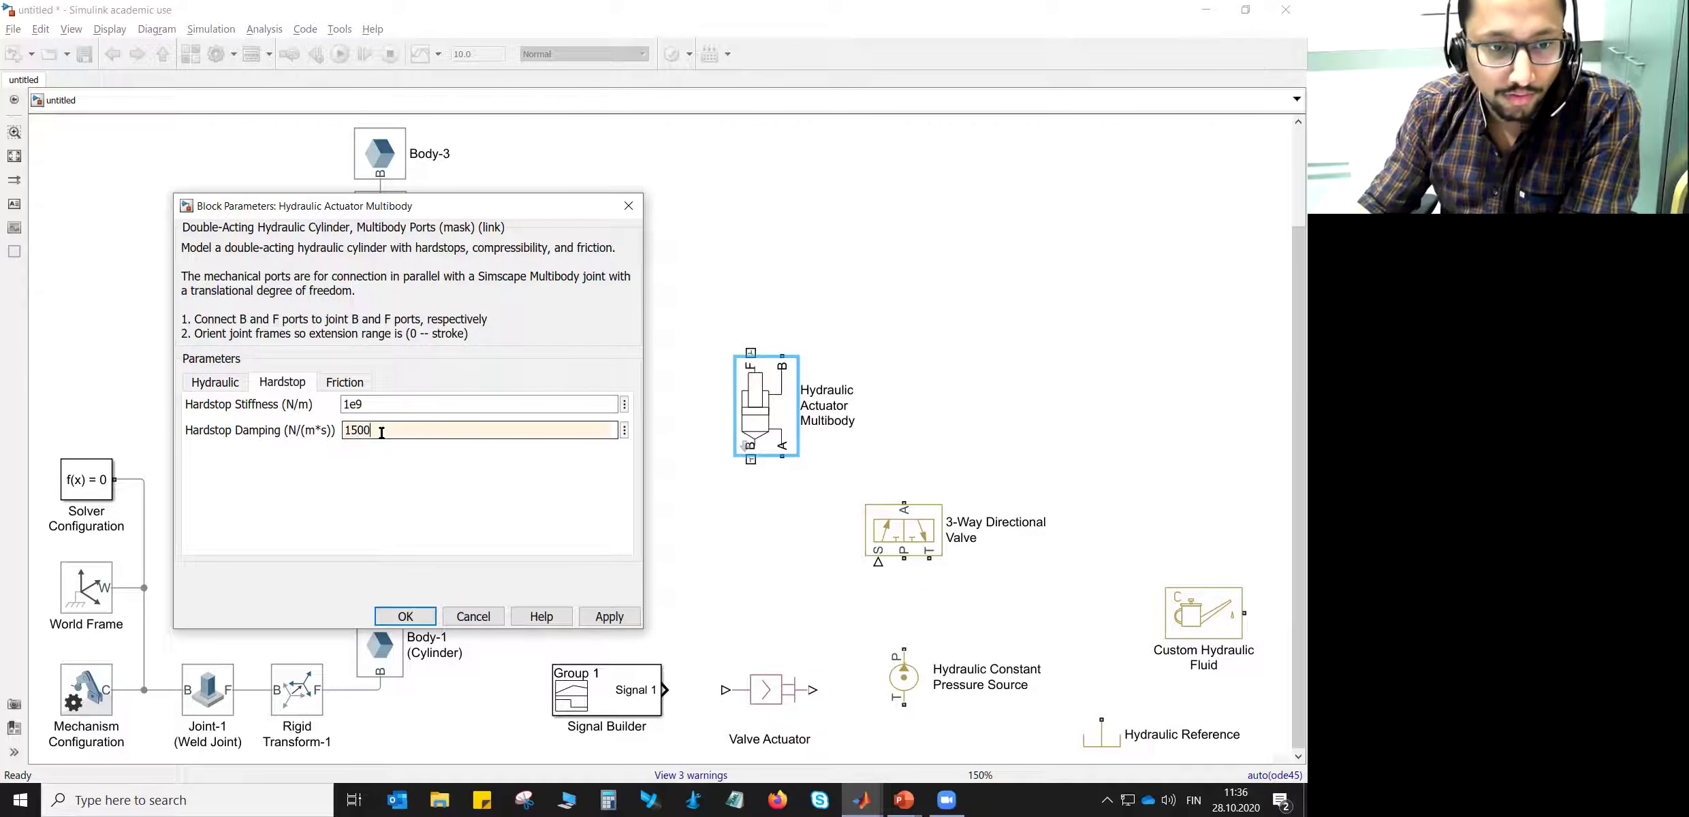
double_click(372, 406)
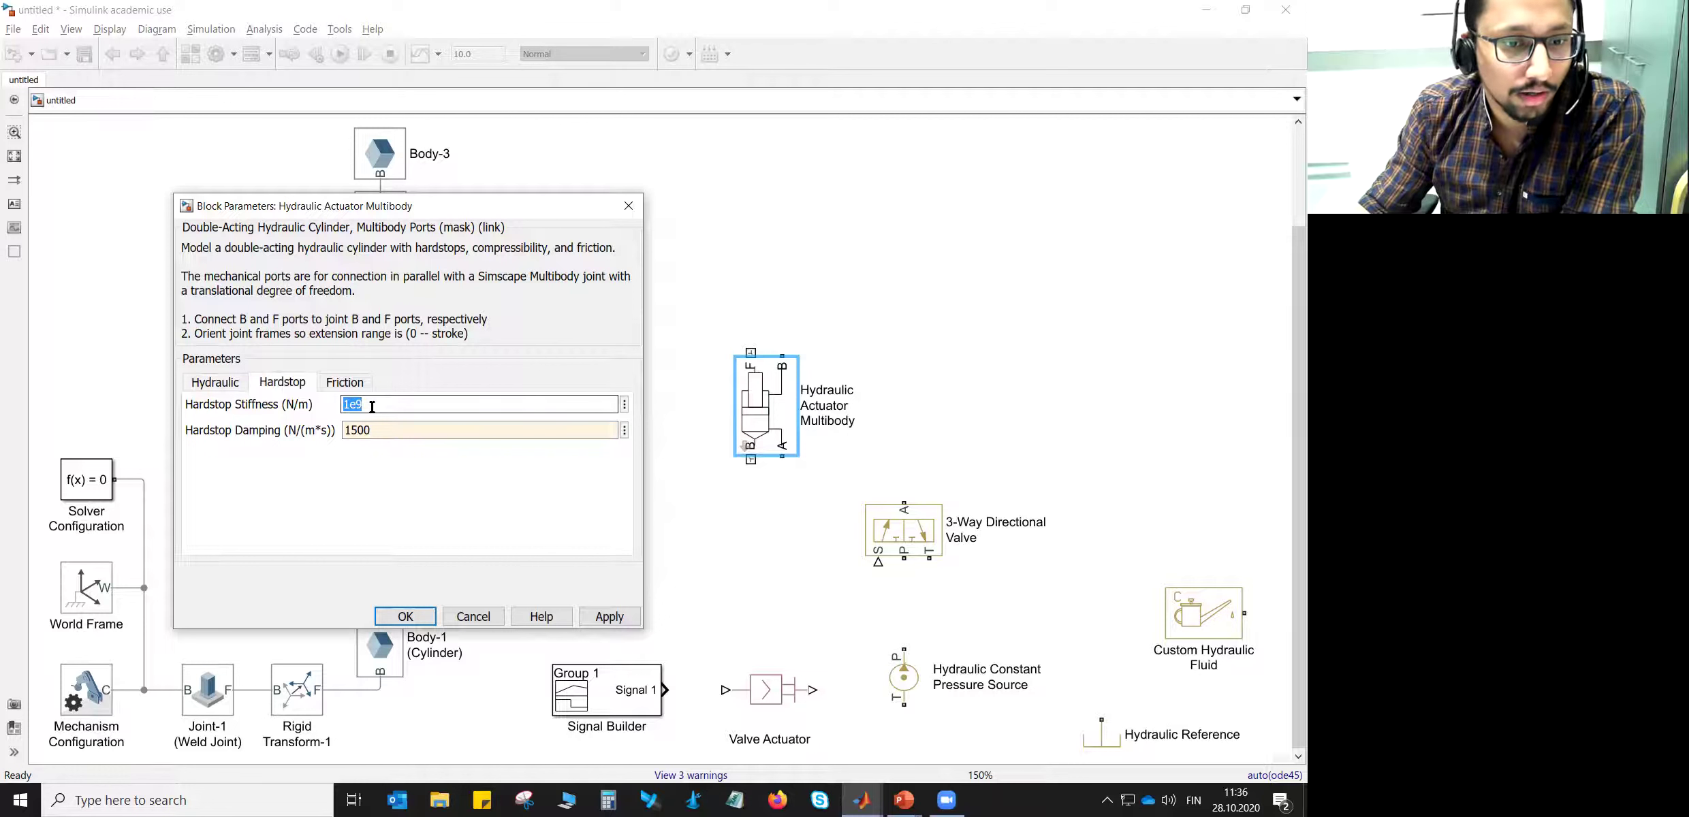
click(613, 620)
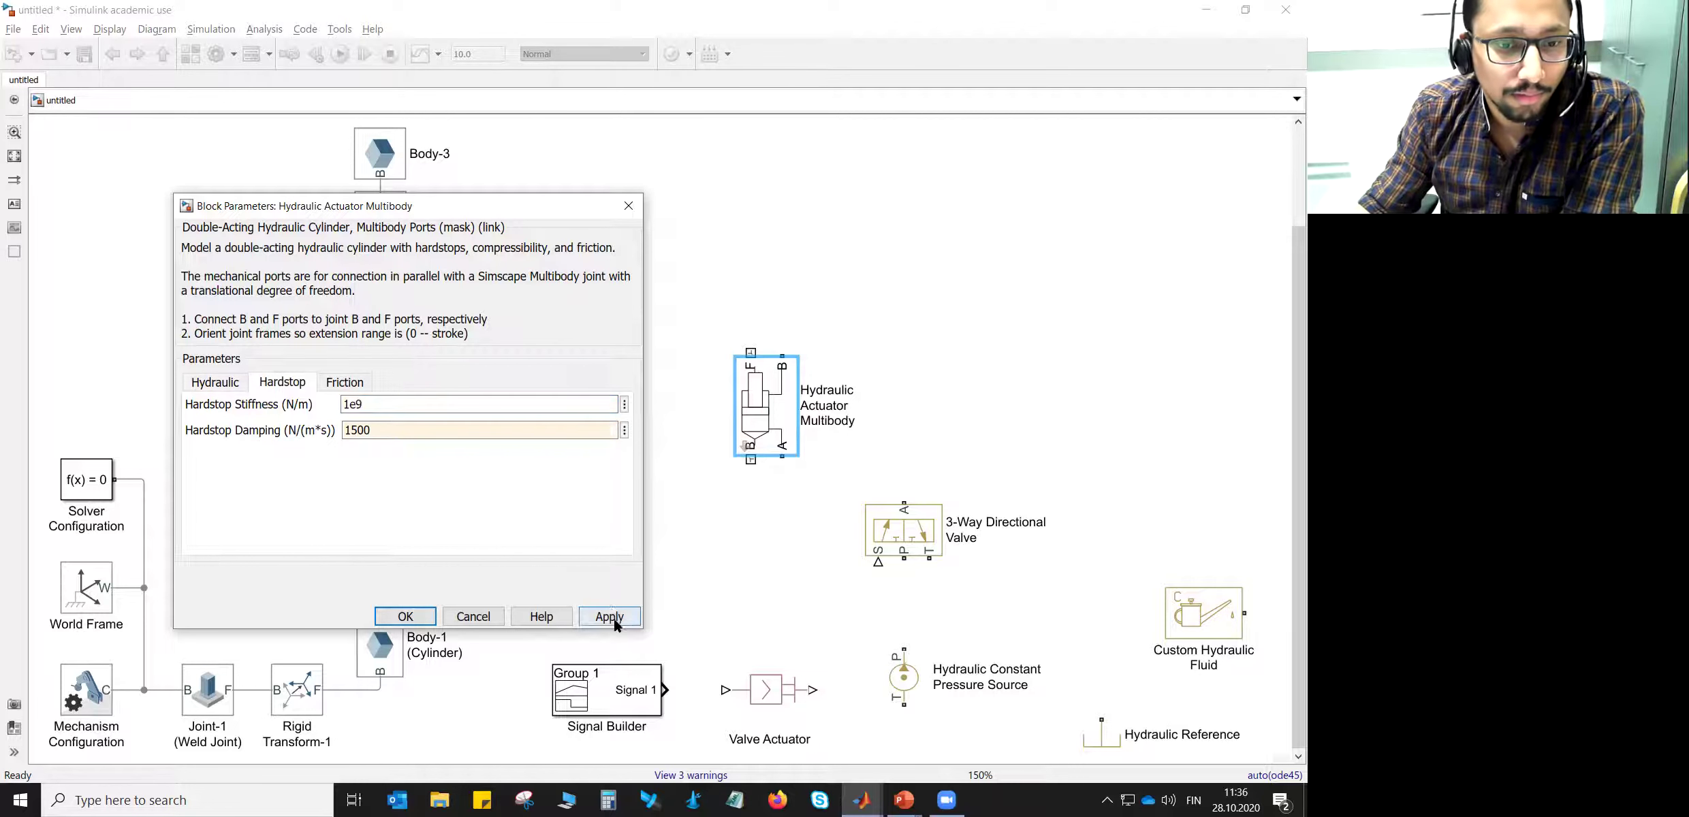
- Set both the Breakaway Friction Force and the Coulomb Friction Force of the actuator to 1e-9 N
click(333, 384)
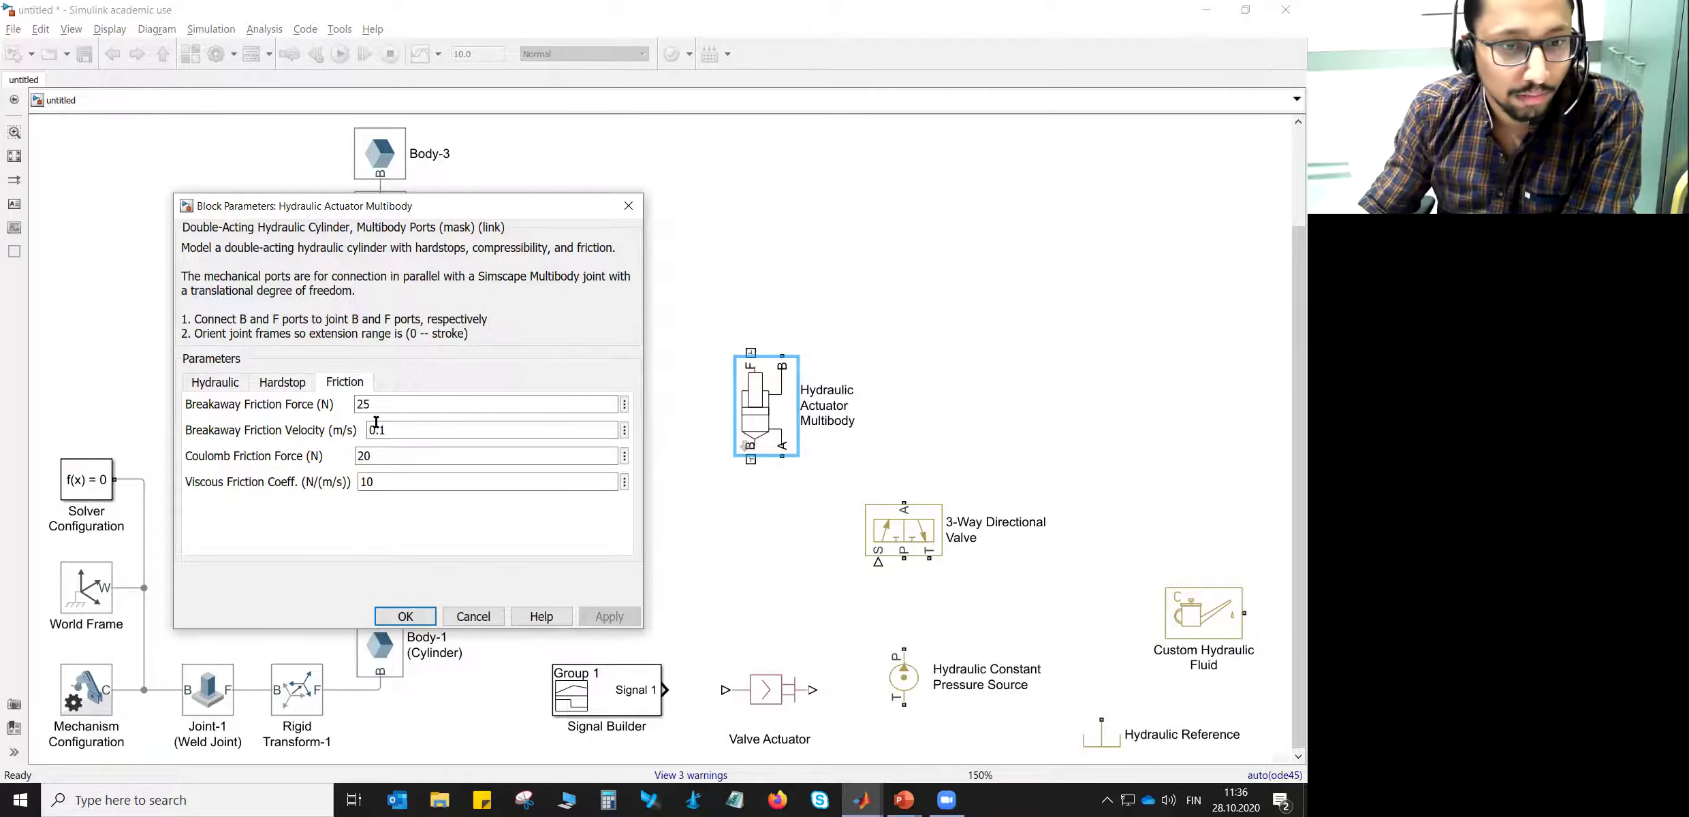
double_click(385, 400)
text(1e-9)
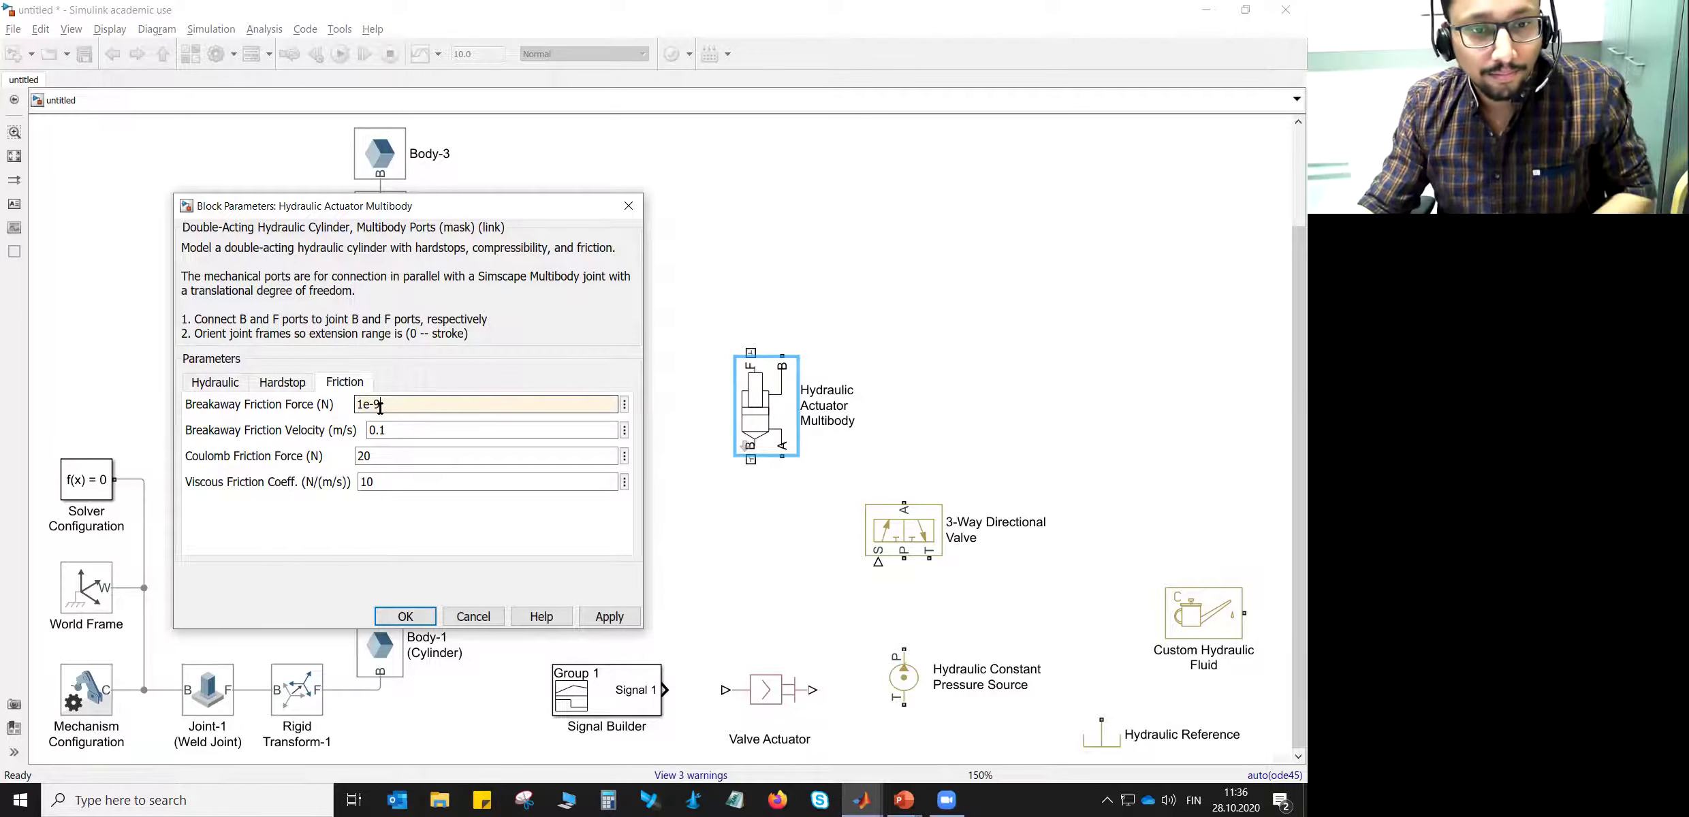
drag(386, 401, 331, 395)
key(ctrl+c)
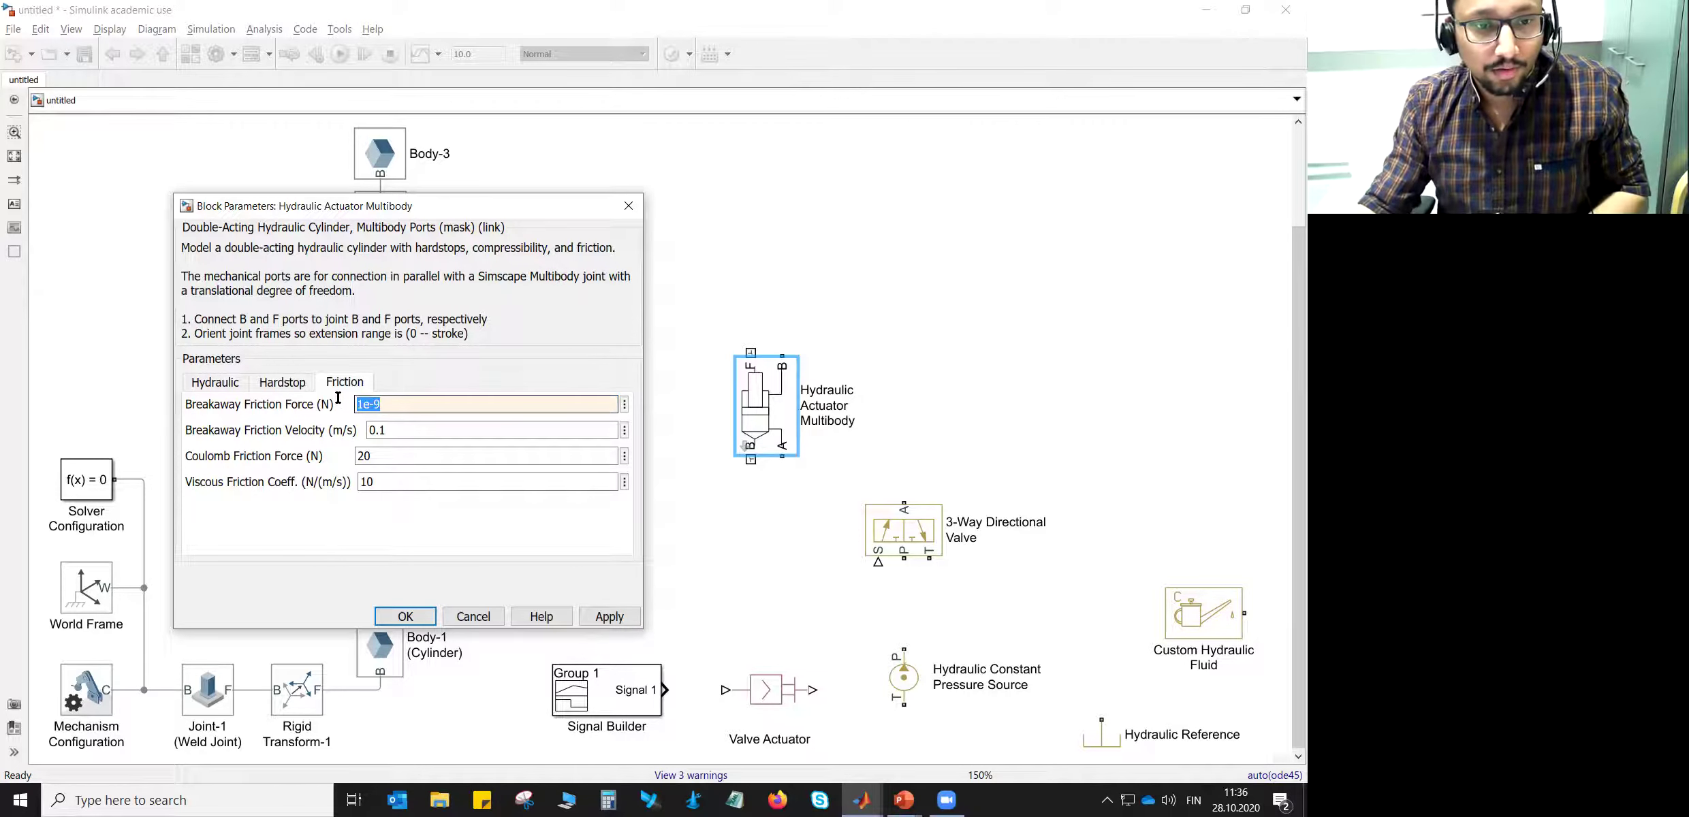
double_click(385, 456)
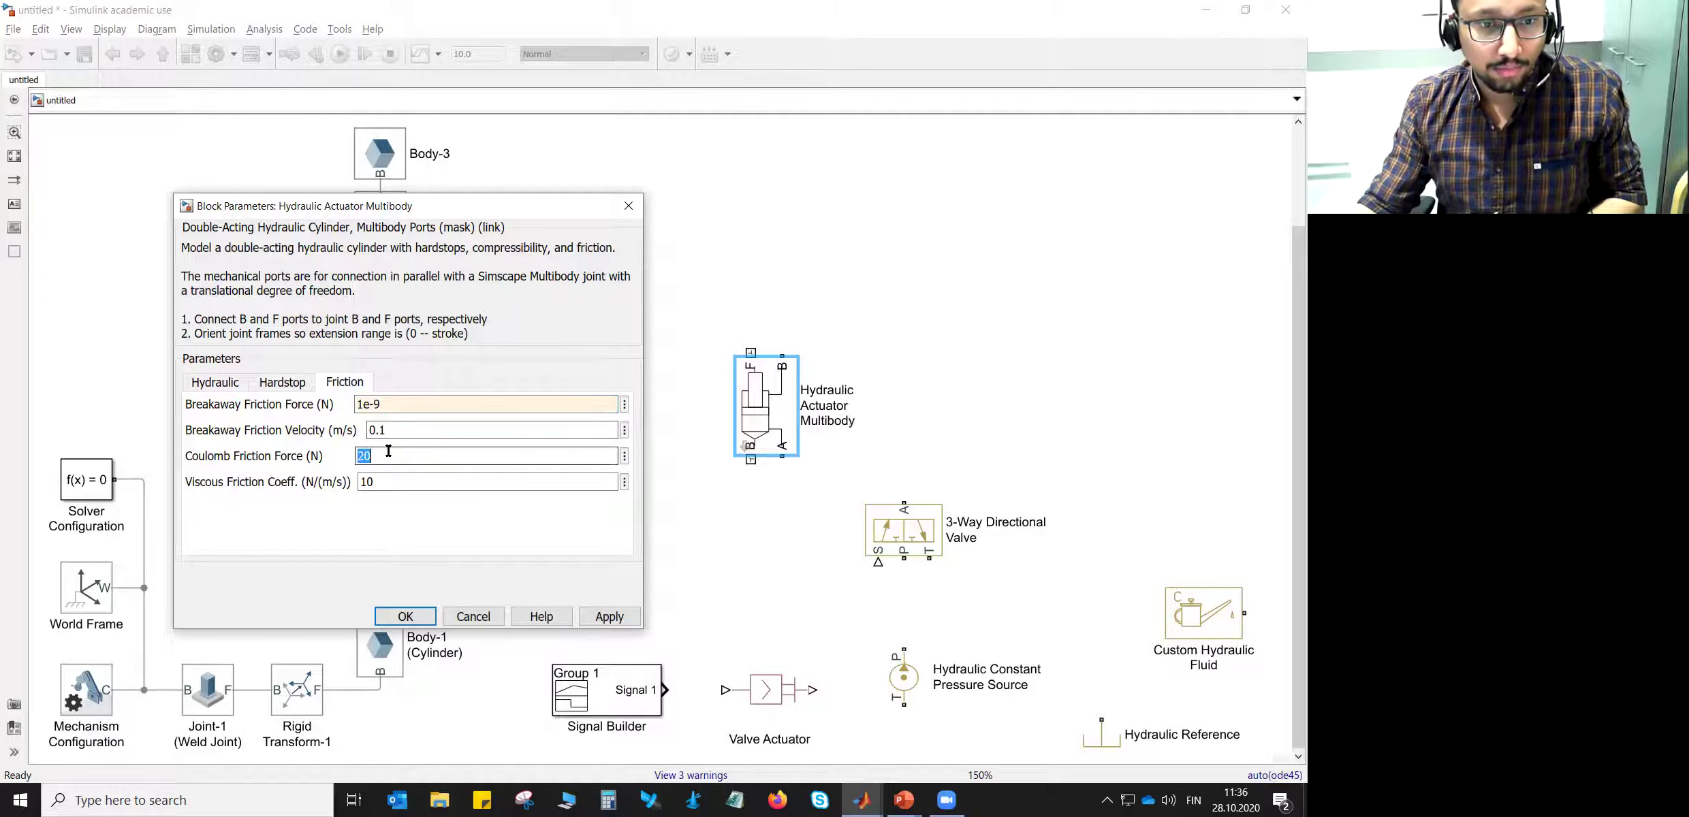
key(ctrl+v)
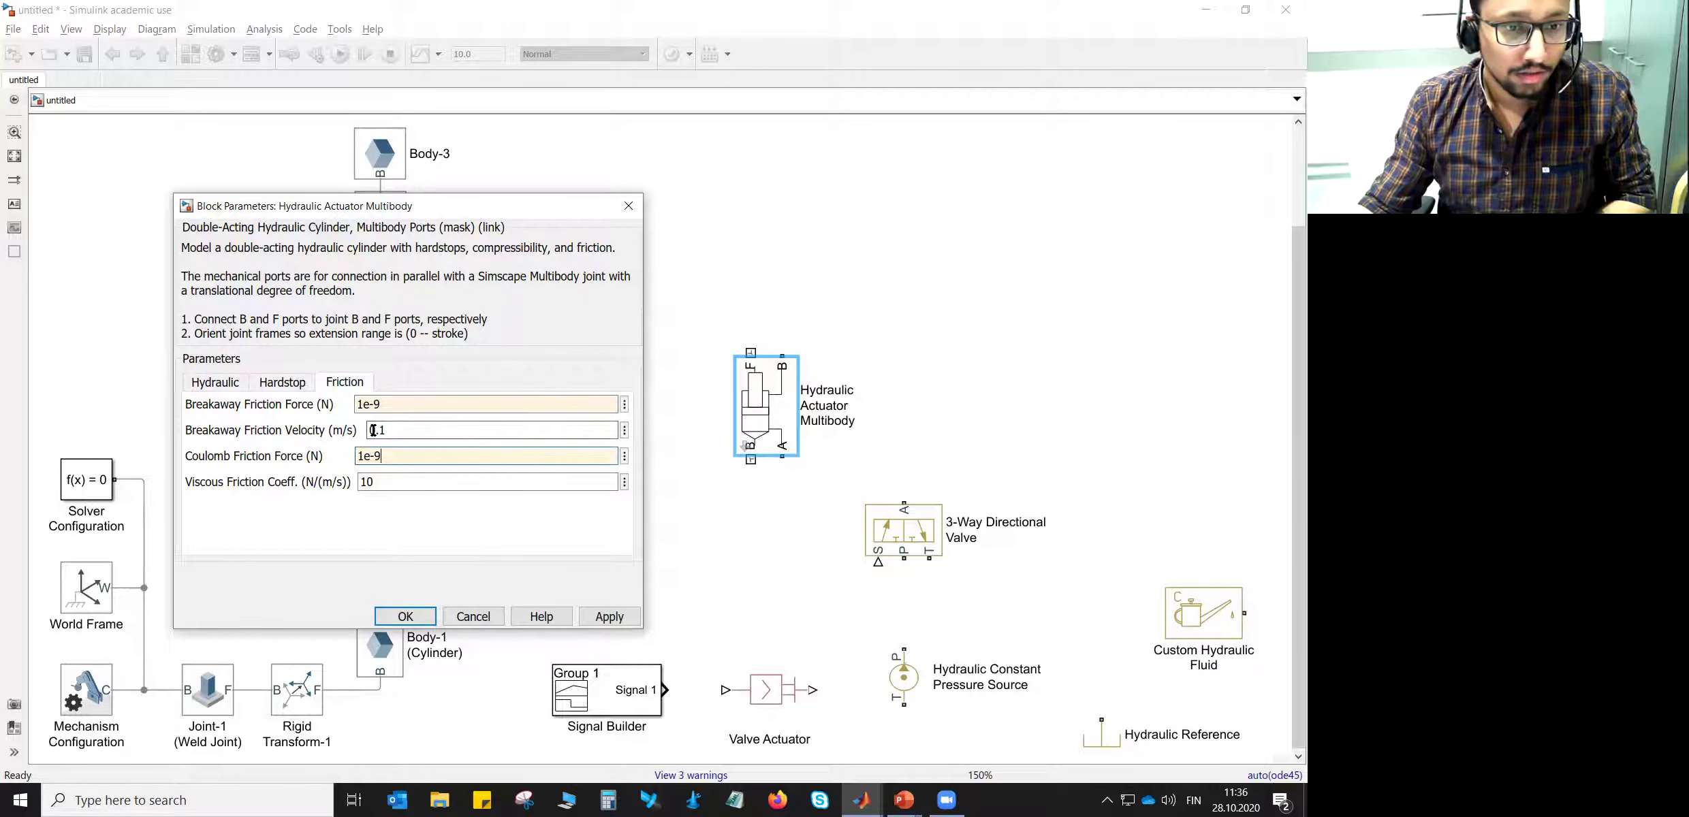
double_click(385, 426)
double_click(395, 453)
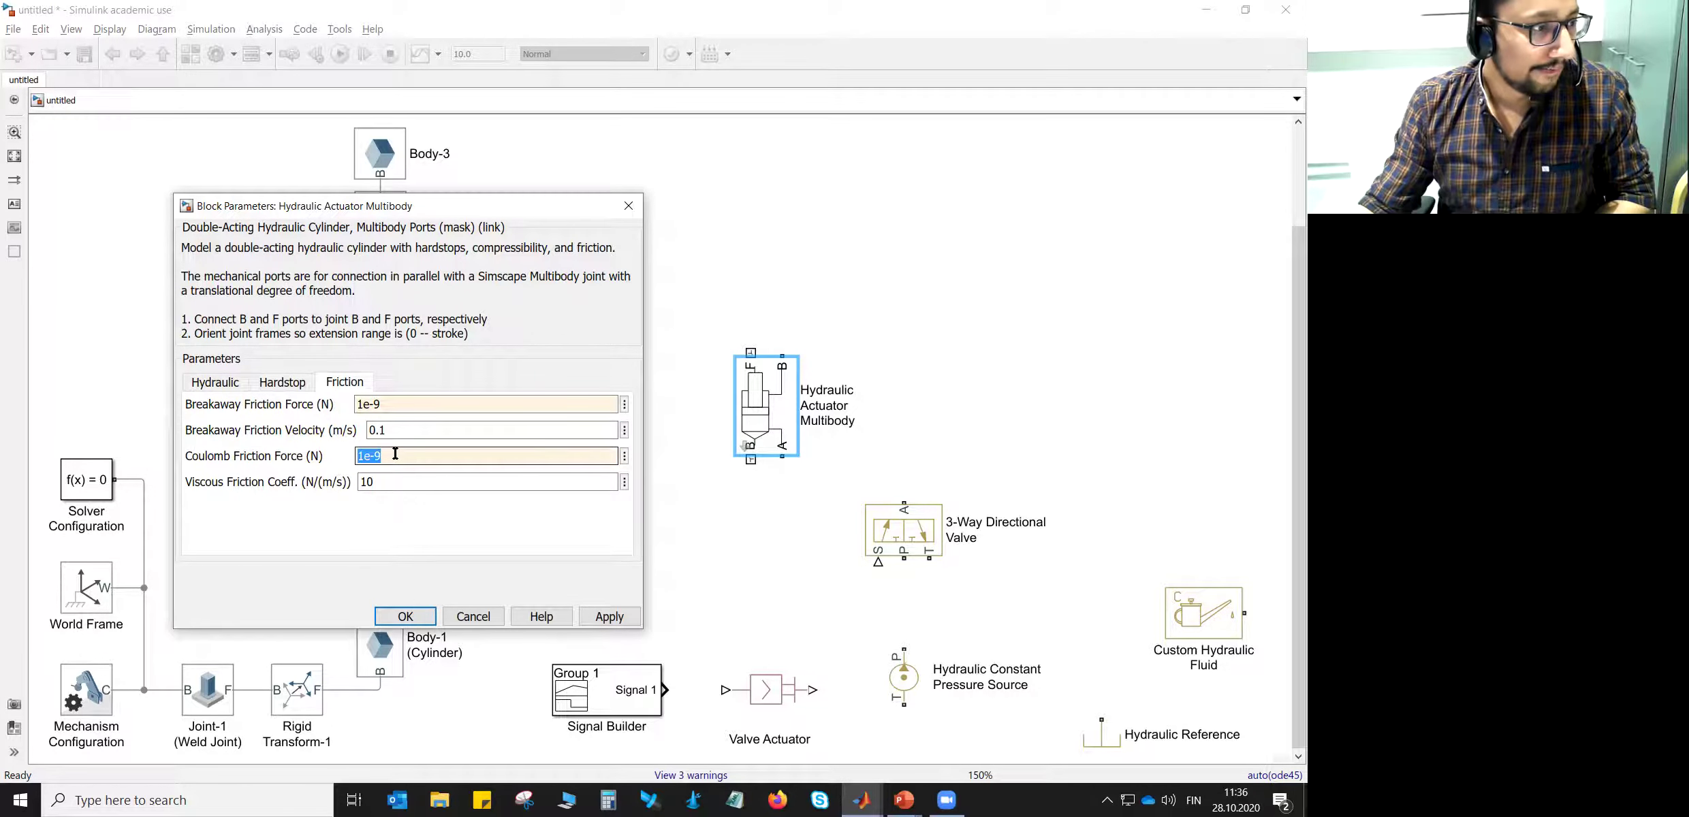
- Set the actuator's Viscous Friction Coefficient to 1e-6 N/(m/s), apply the friction parameters and close the block parameters
double_click(379, 482)
text(1e-9)
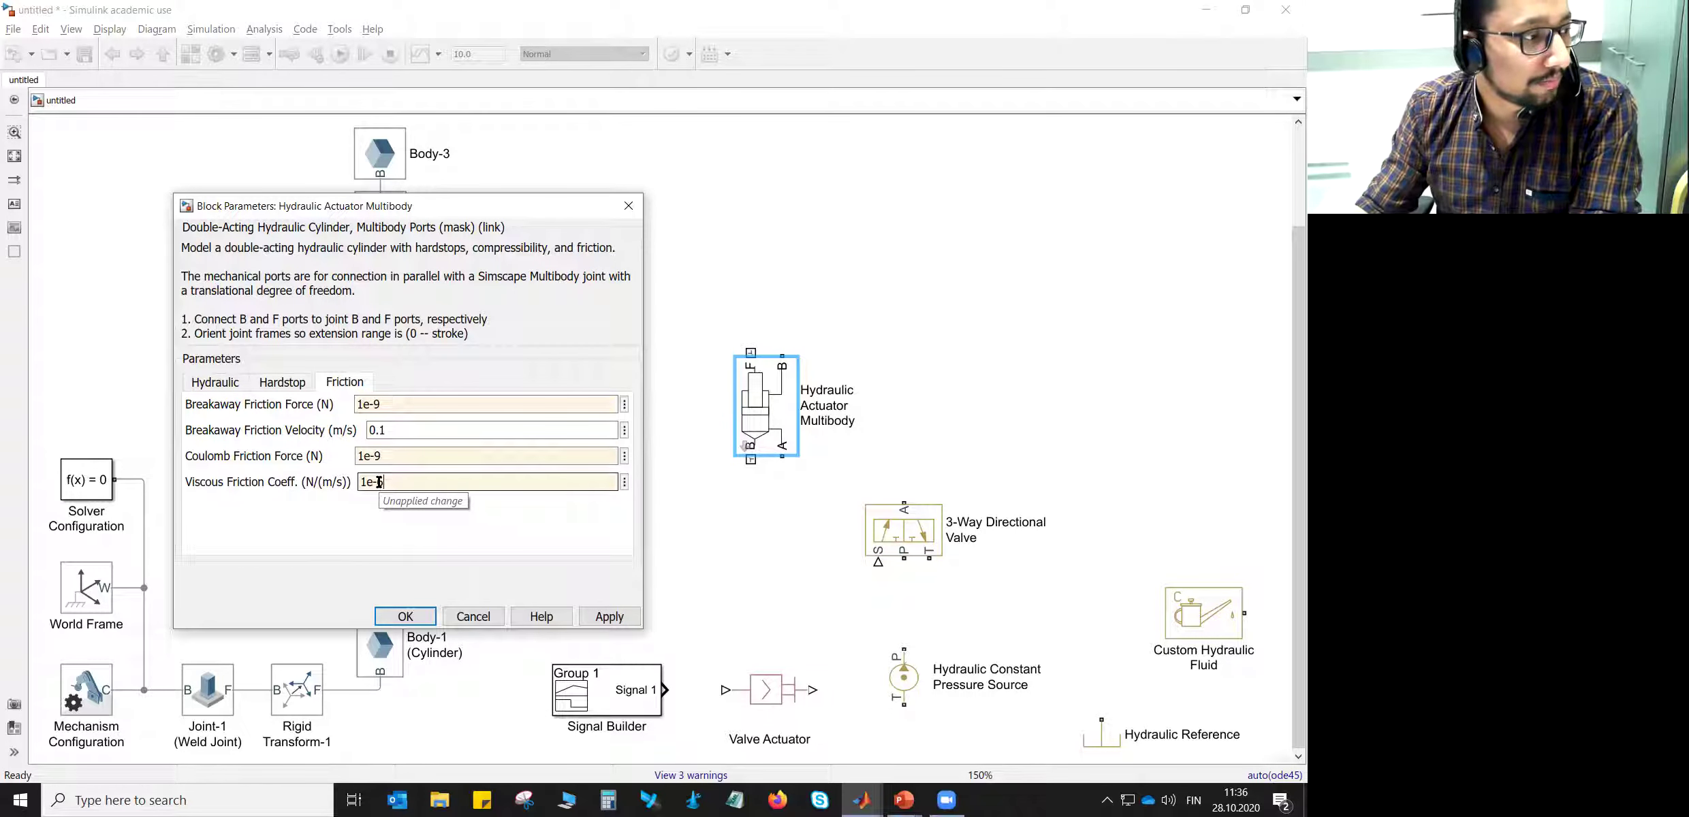
key(BackSpace)
text(6)
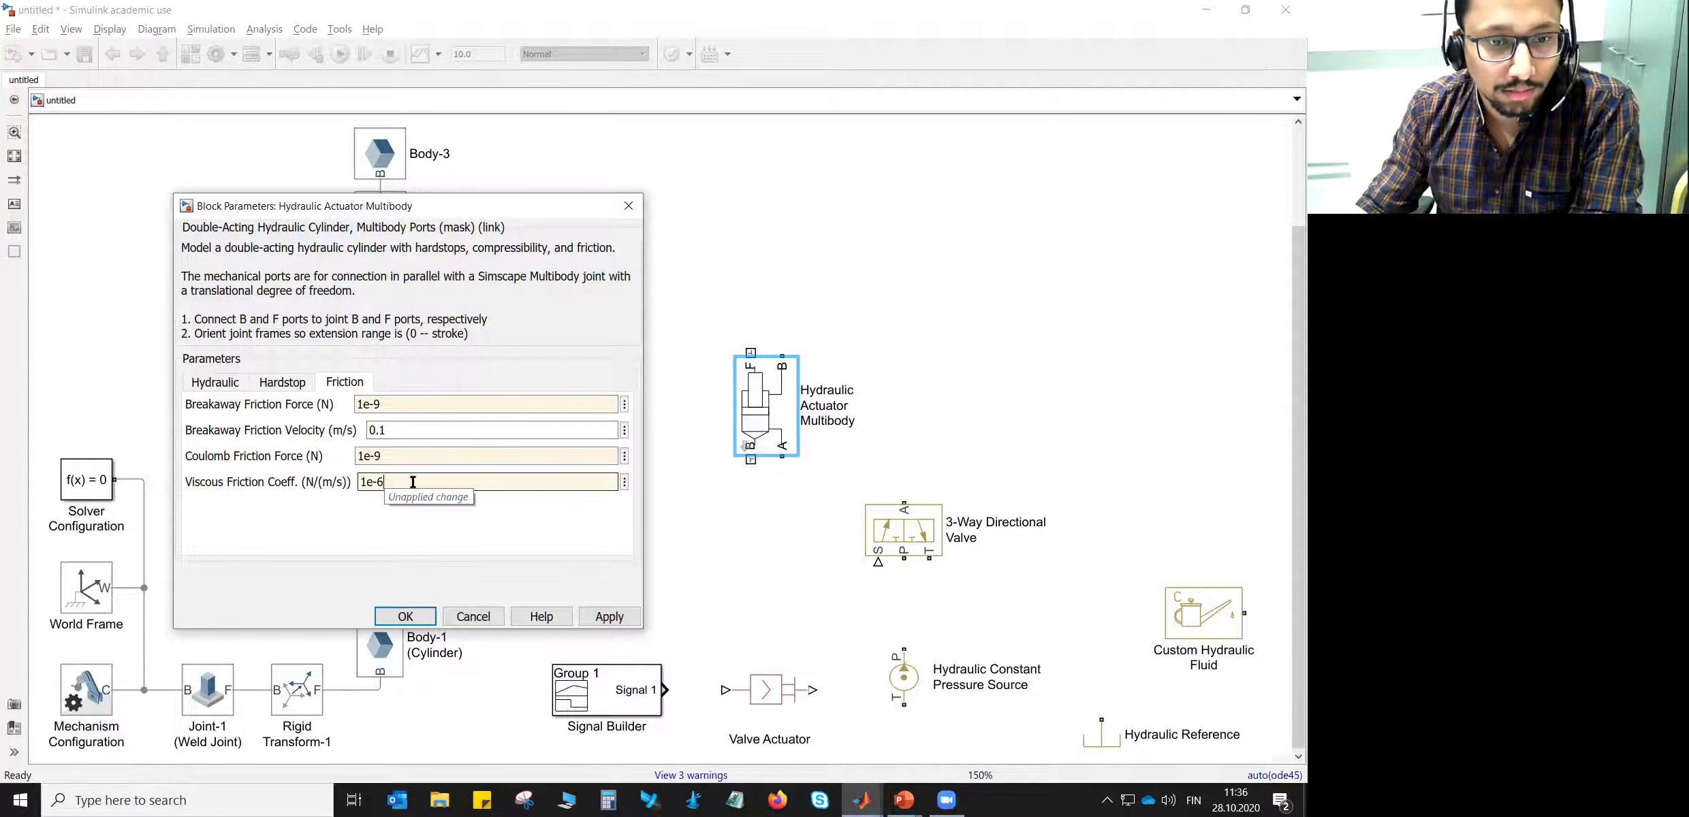
click(634, 617)
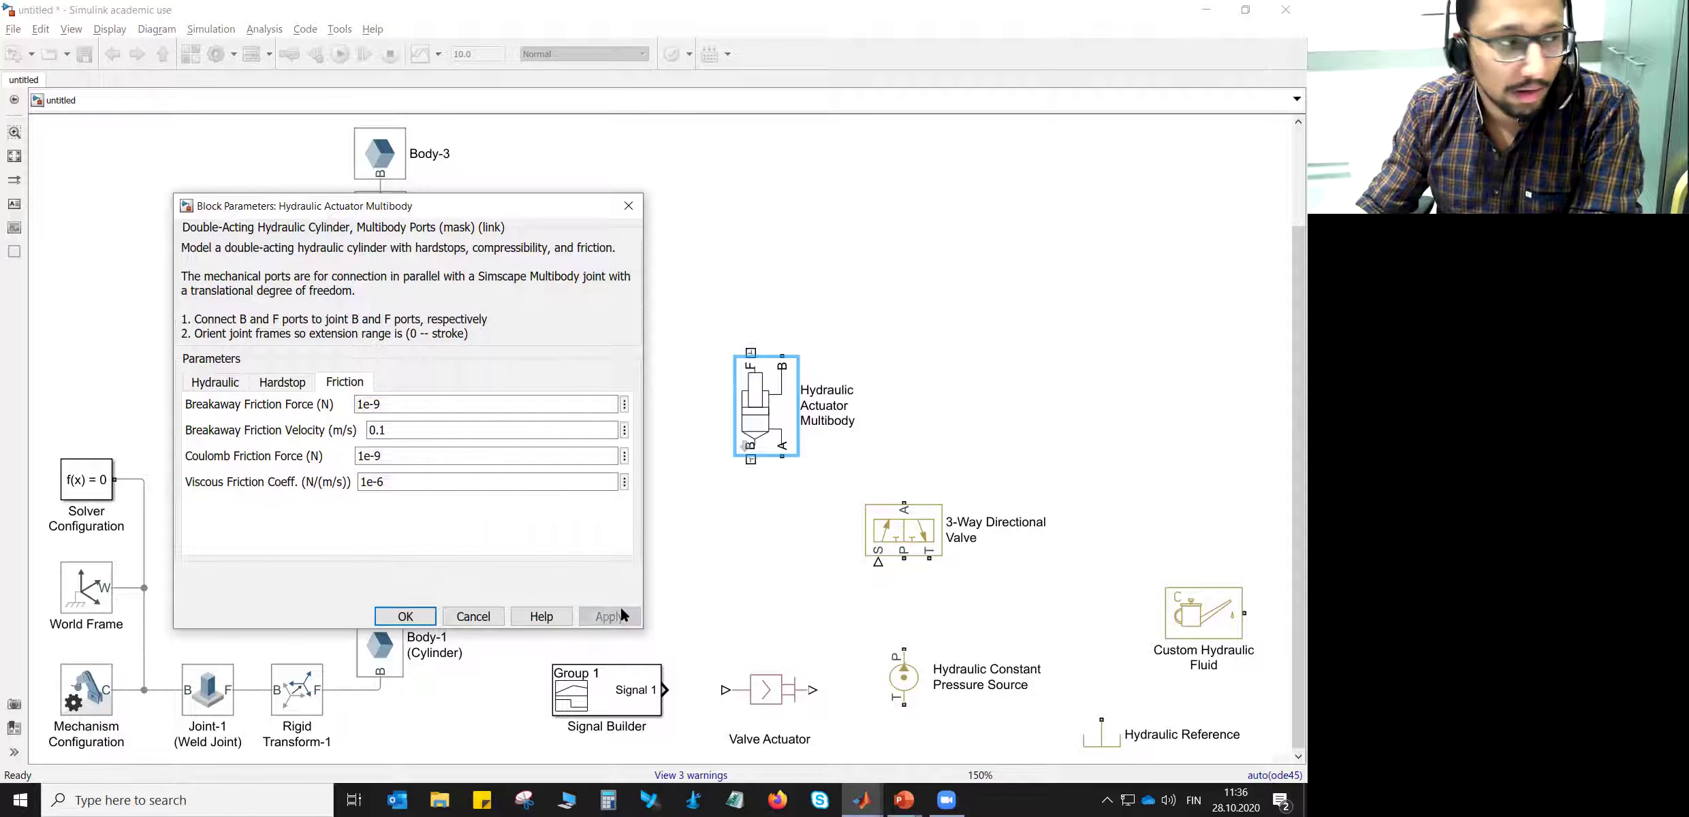
click(405, 616)
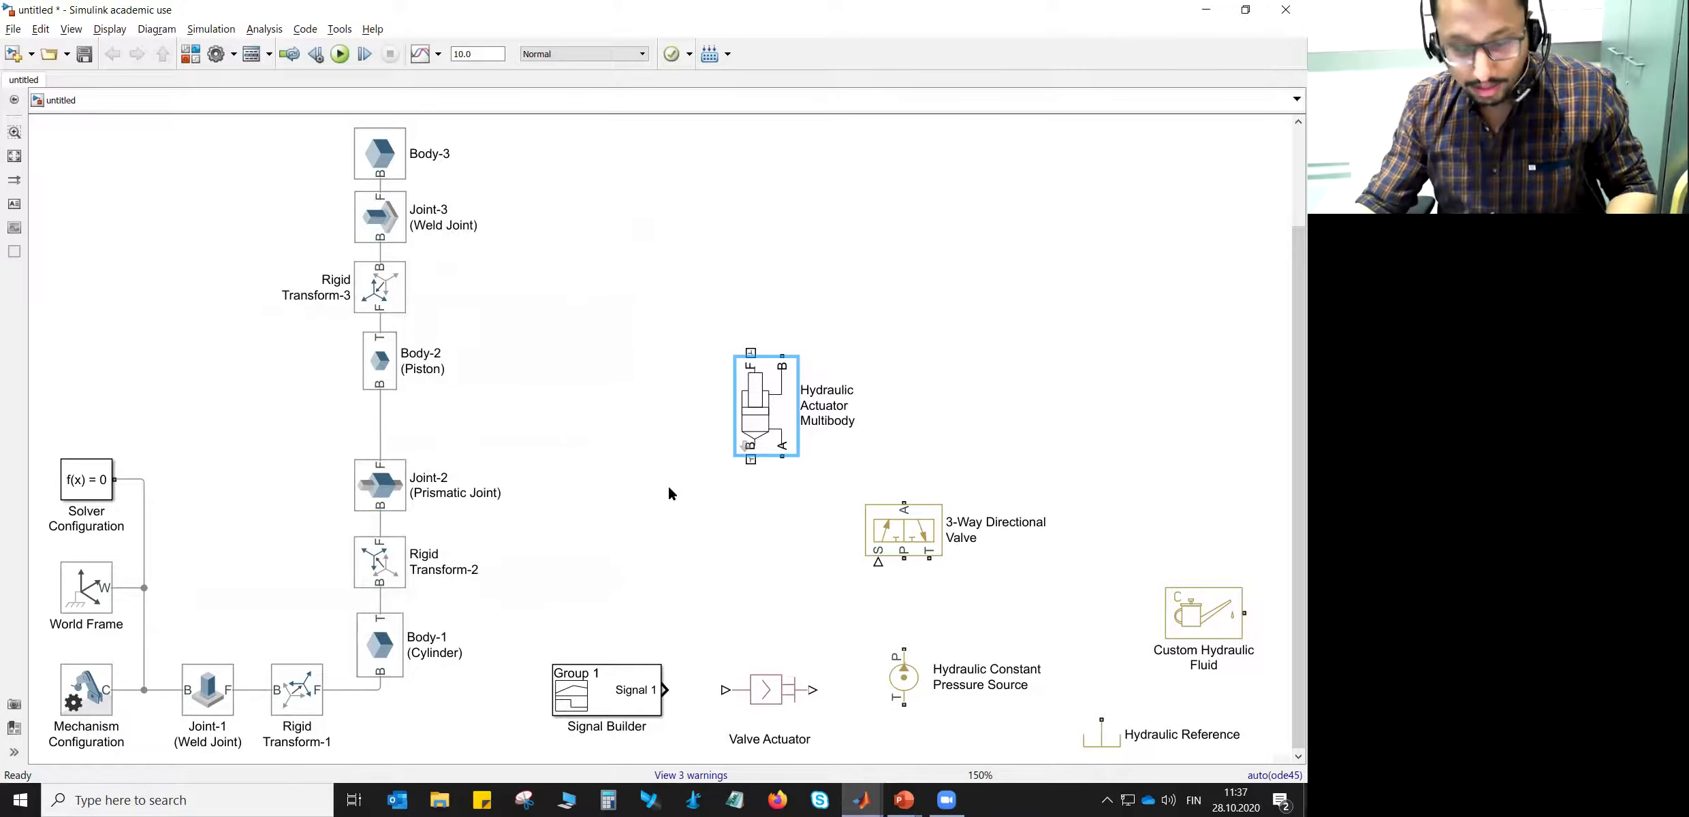
- Switch to the PowerPoint slide show, check the actuator parameters and the hydraulic connection diagram, and return to Simulink
key(alt+Tab)
key(alt+Tab)
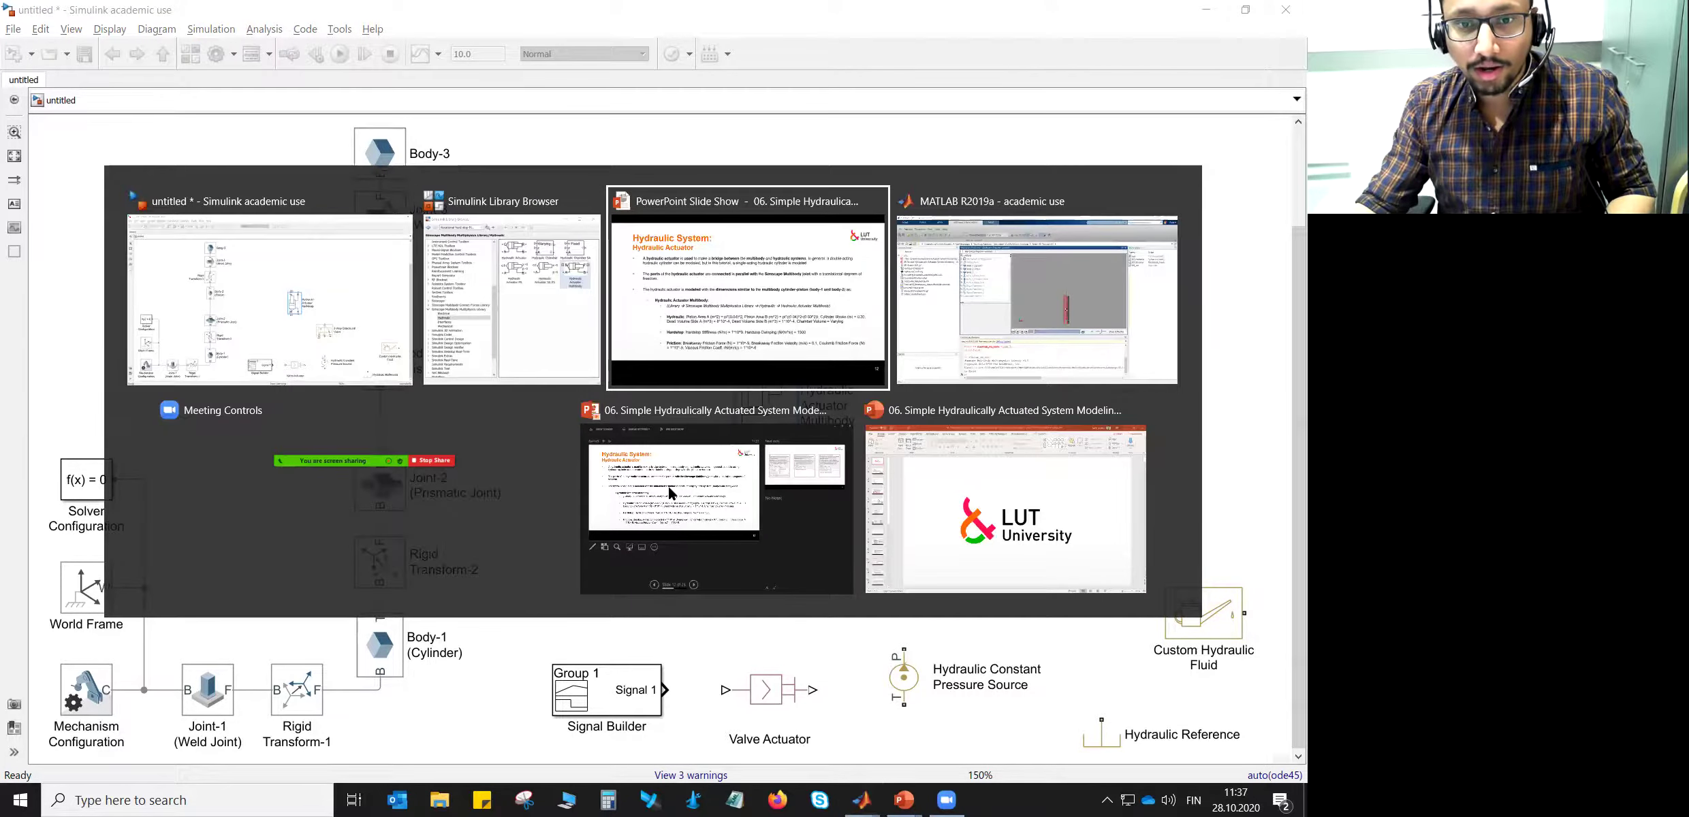
key(Right)
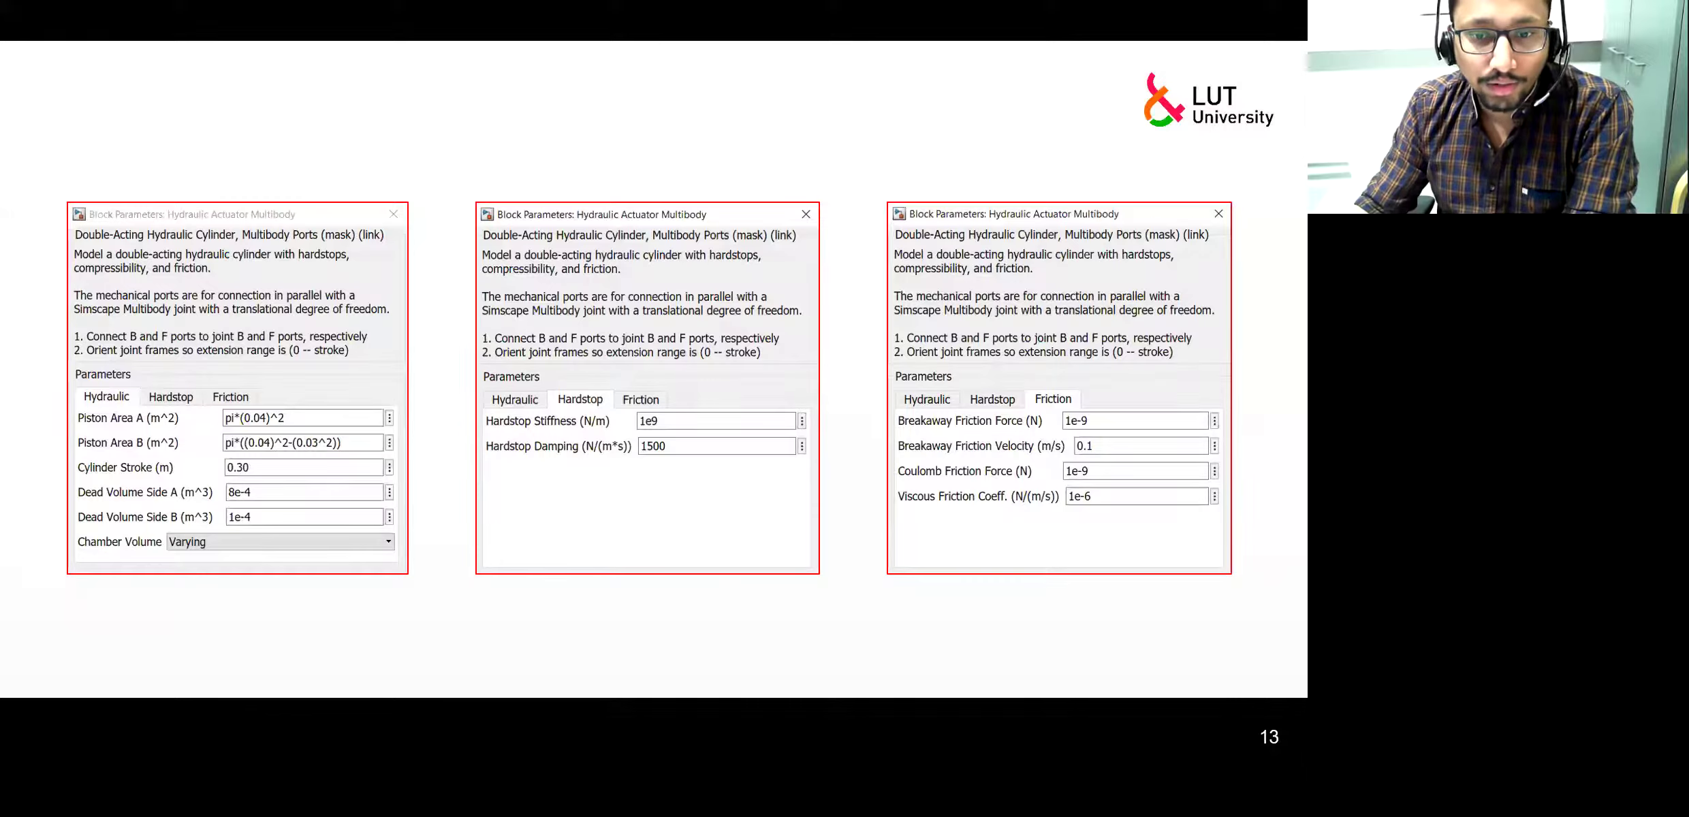
key(Right)
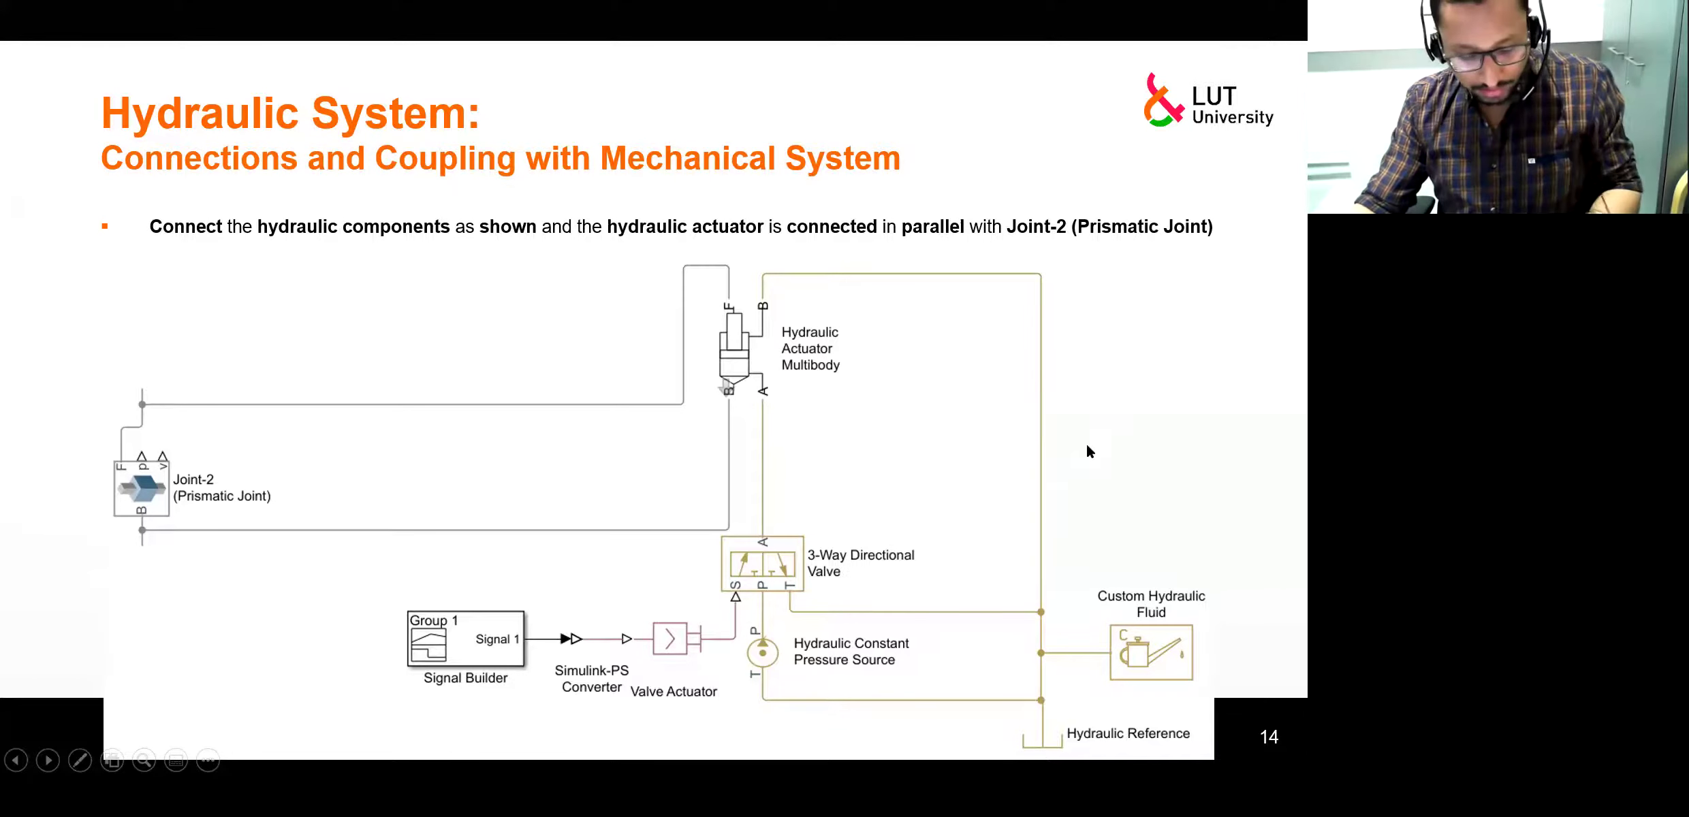
key(alt+Tab)
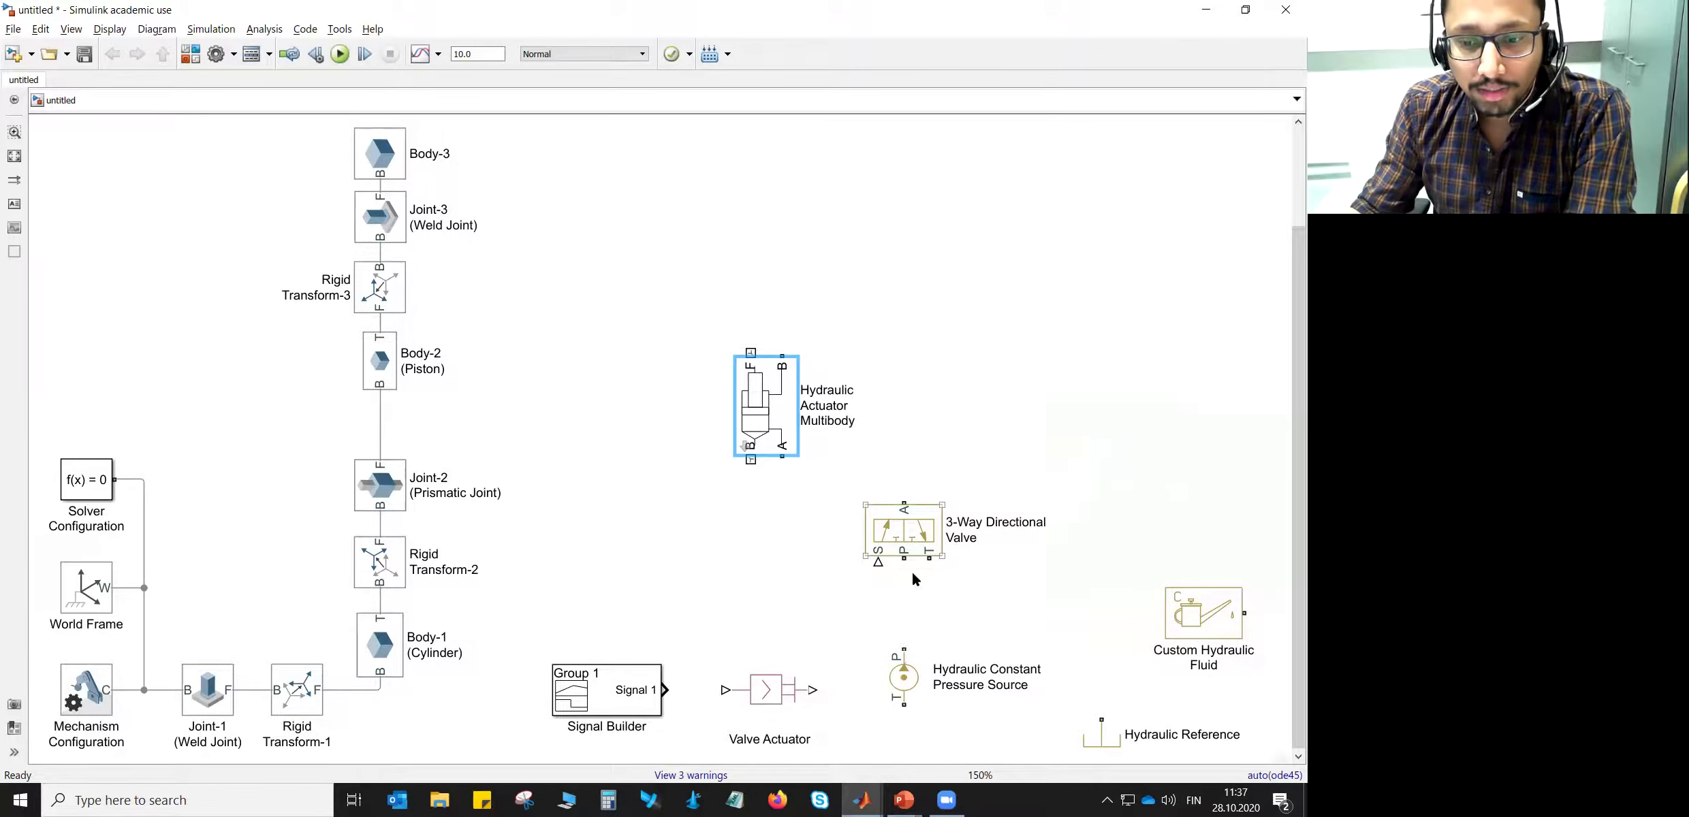
- Connect the pressure source's P port to the 3-Way Directional Valve's P port, and both blocks' T ports to the Hydraulic Reference
drag(898, 645, 908, 566)
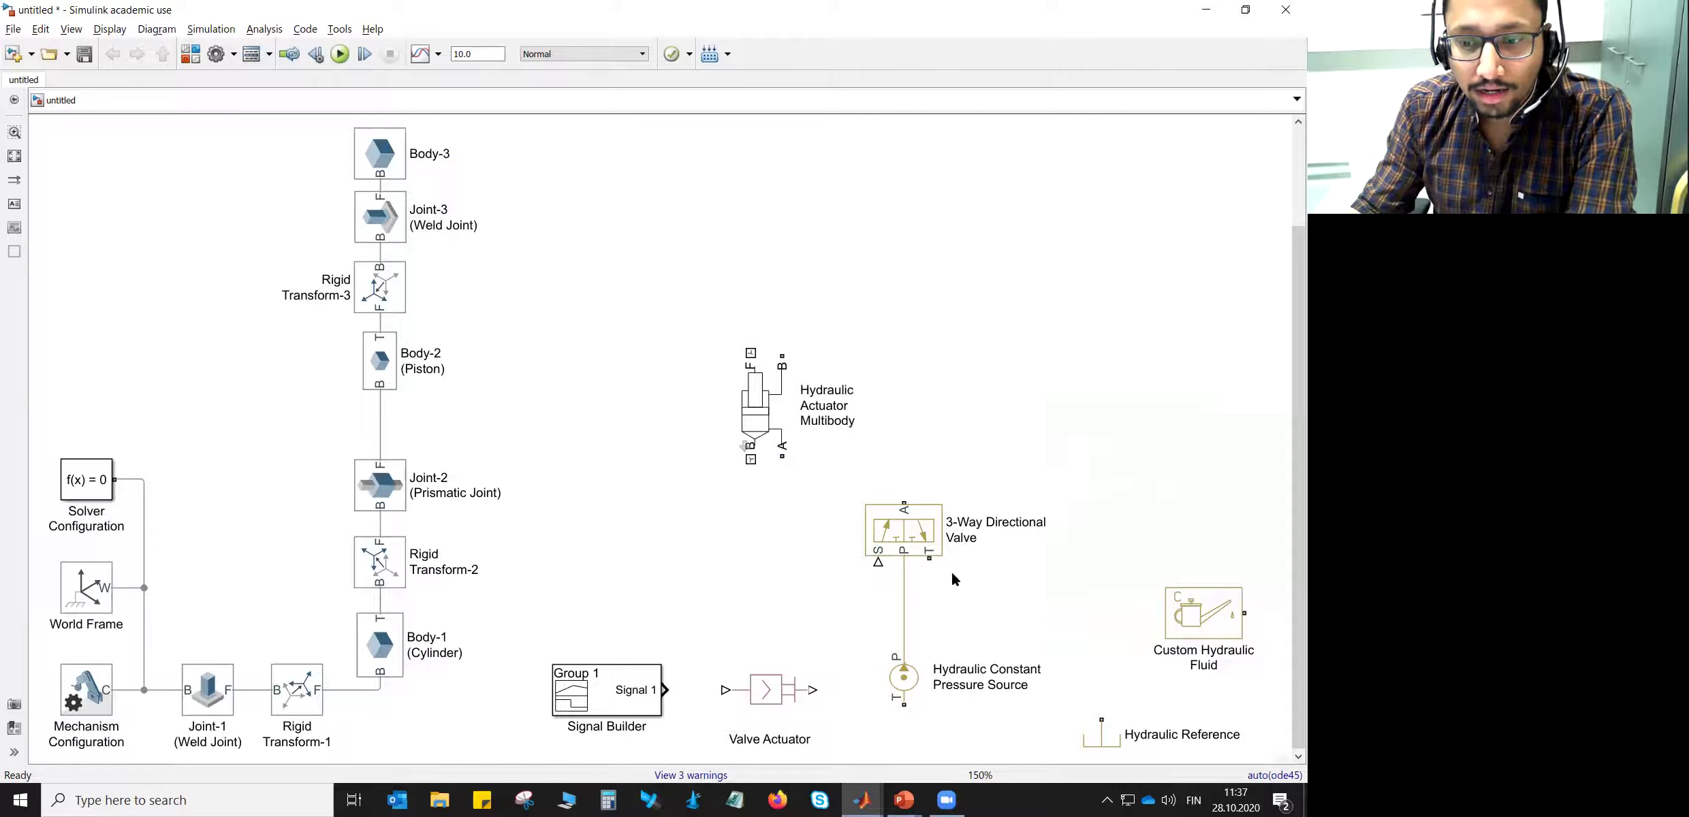
click(927, 557)
mouse_move(927, 557)
mouse_down()
mouse_move(1052, 644)
mouse_move(1101, 719)
mouse_up()
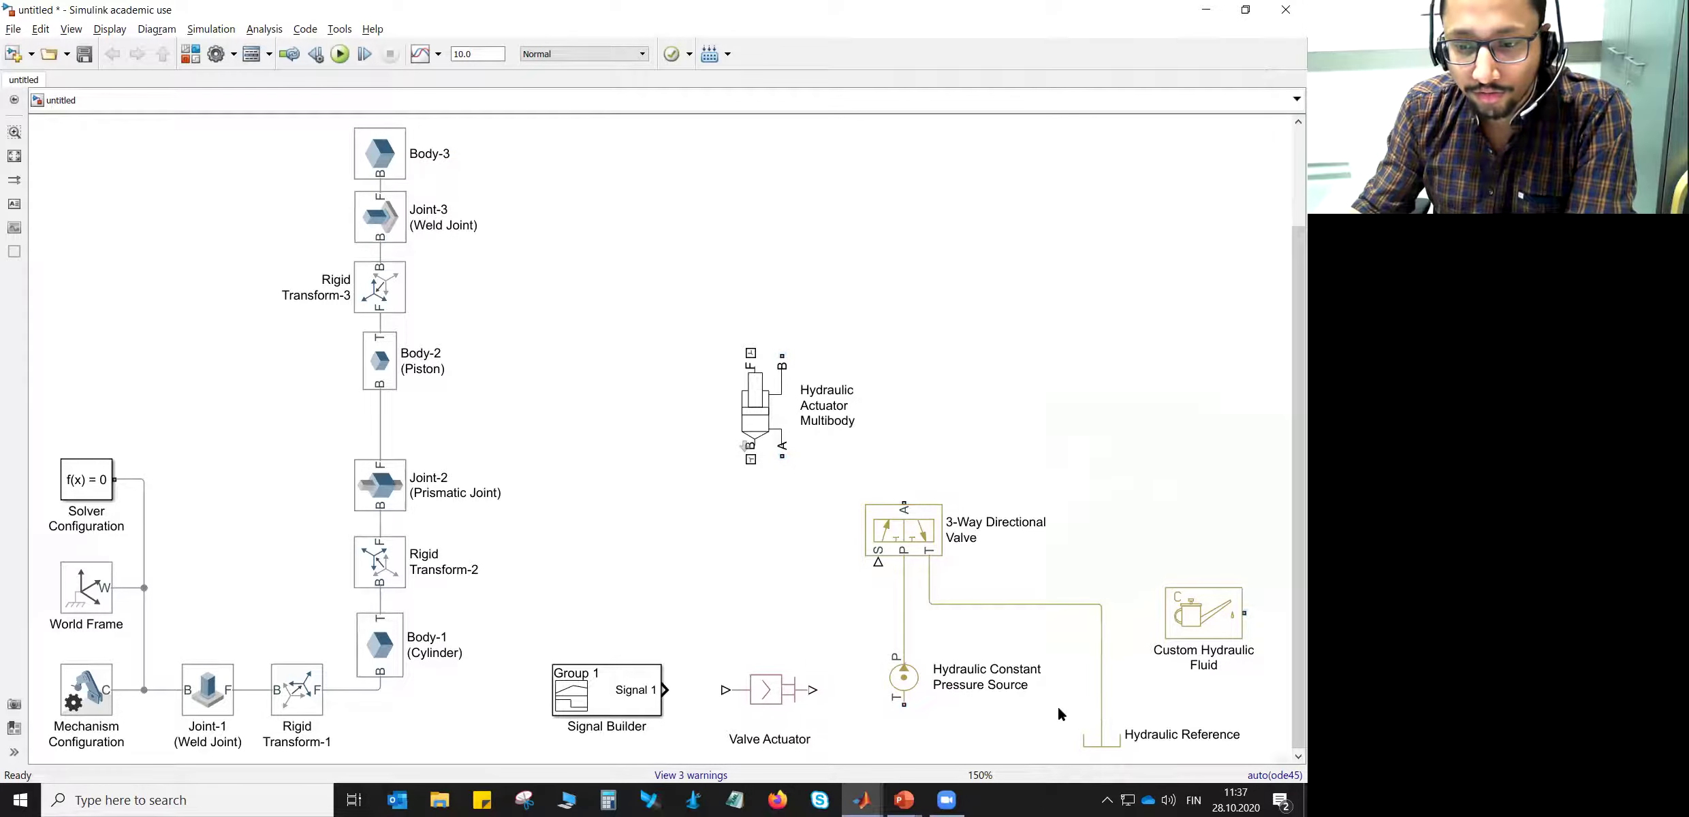
click(916, 681)
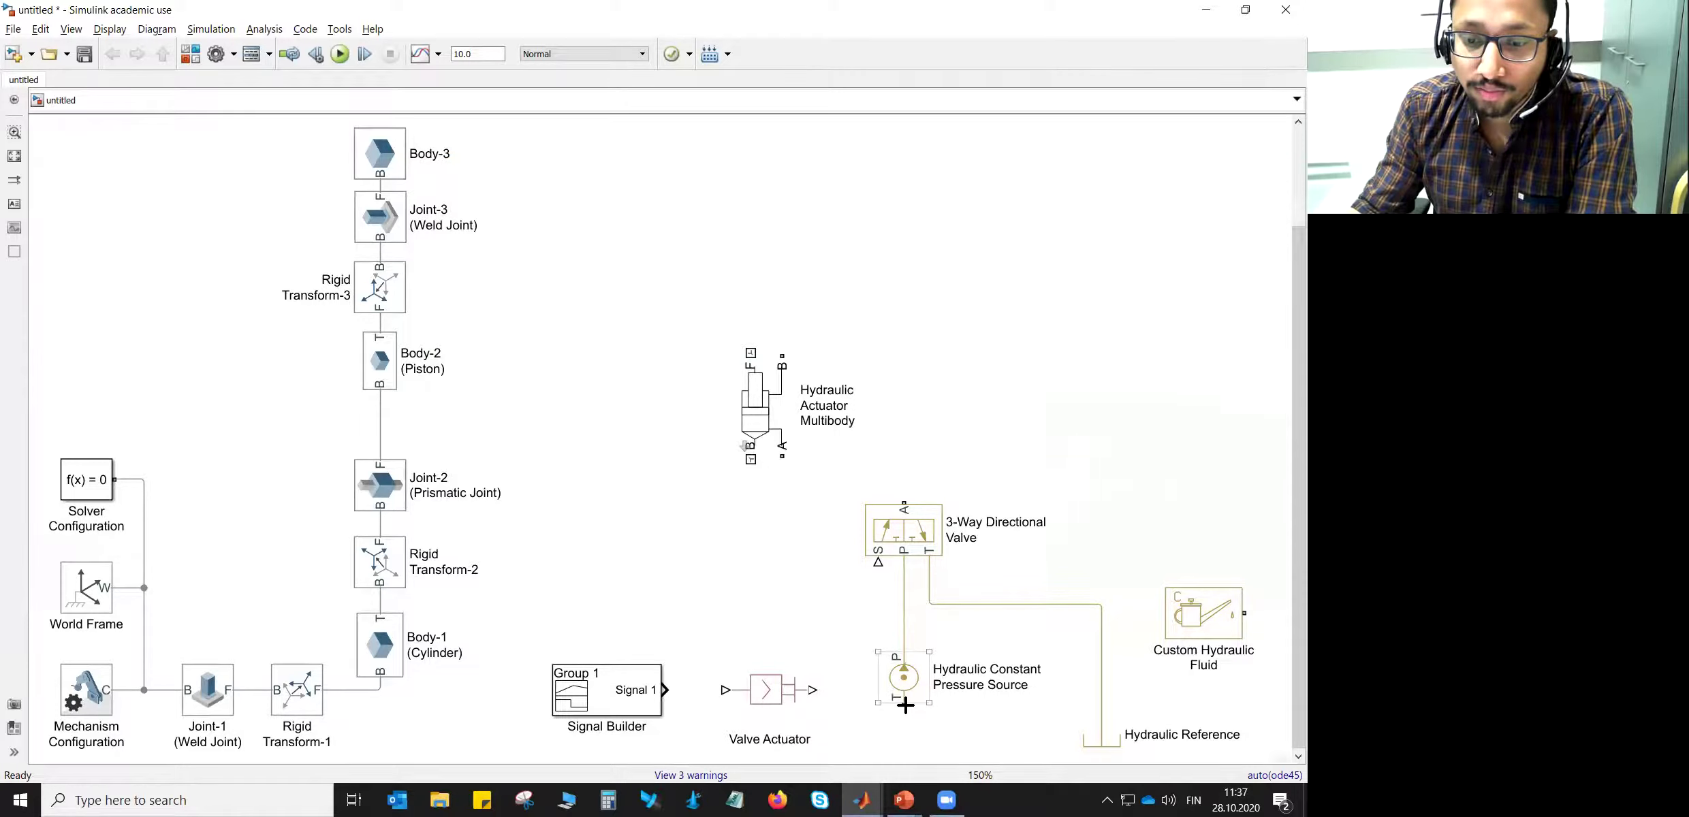
drag(905, 710, 1105, 714)
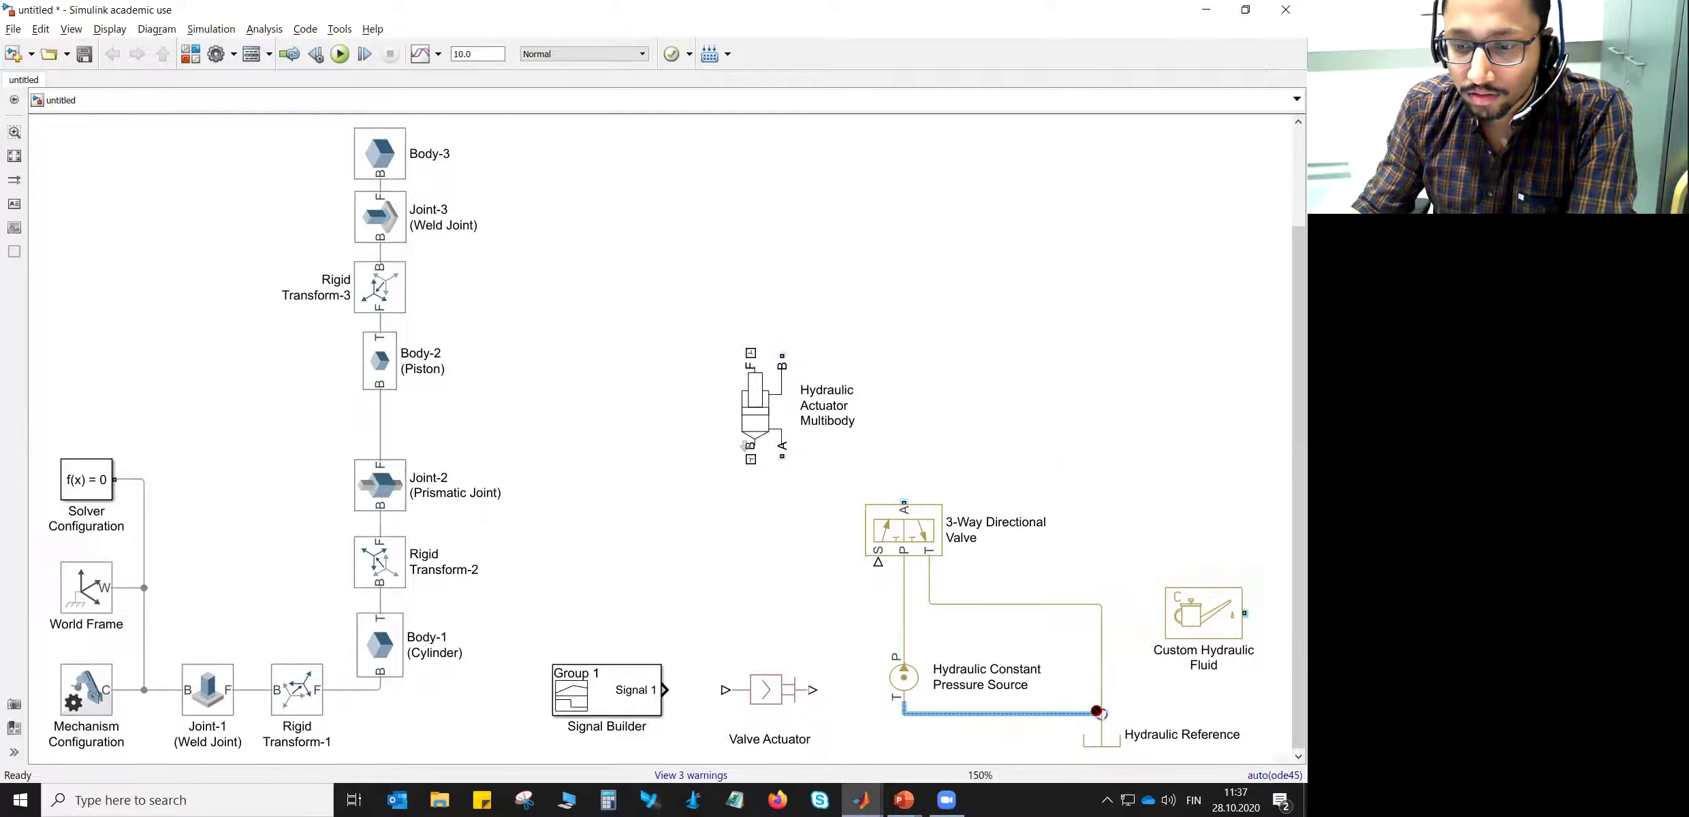
- Shift the Hydraulic Reference block slightly downward and tidy the line from the pressure source's T port to the reference line
click(1032, 722)
click(1099, 736)
drag(1098, 735, 1034, 716)
click(1018, 757)
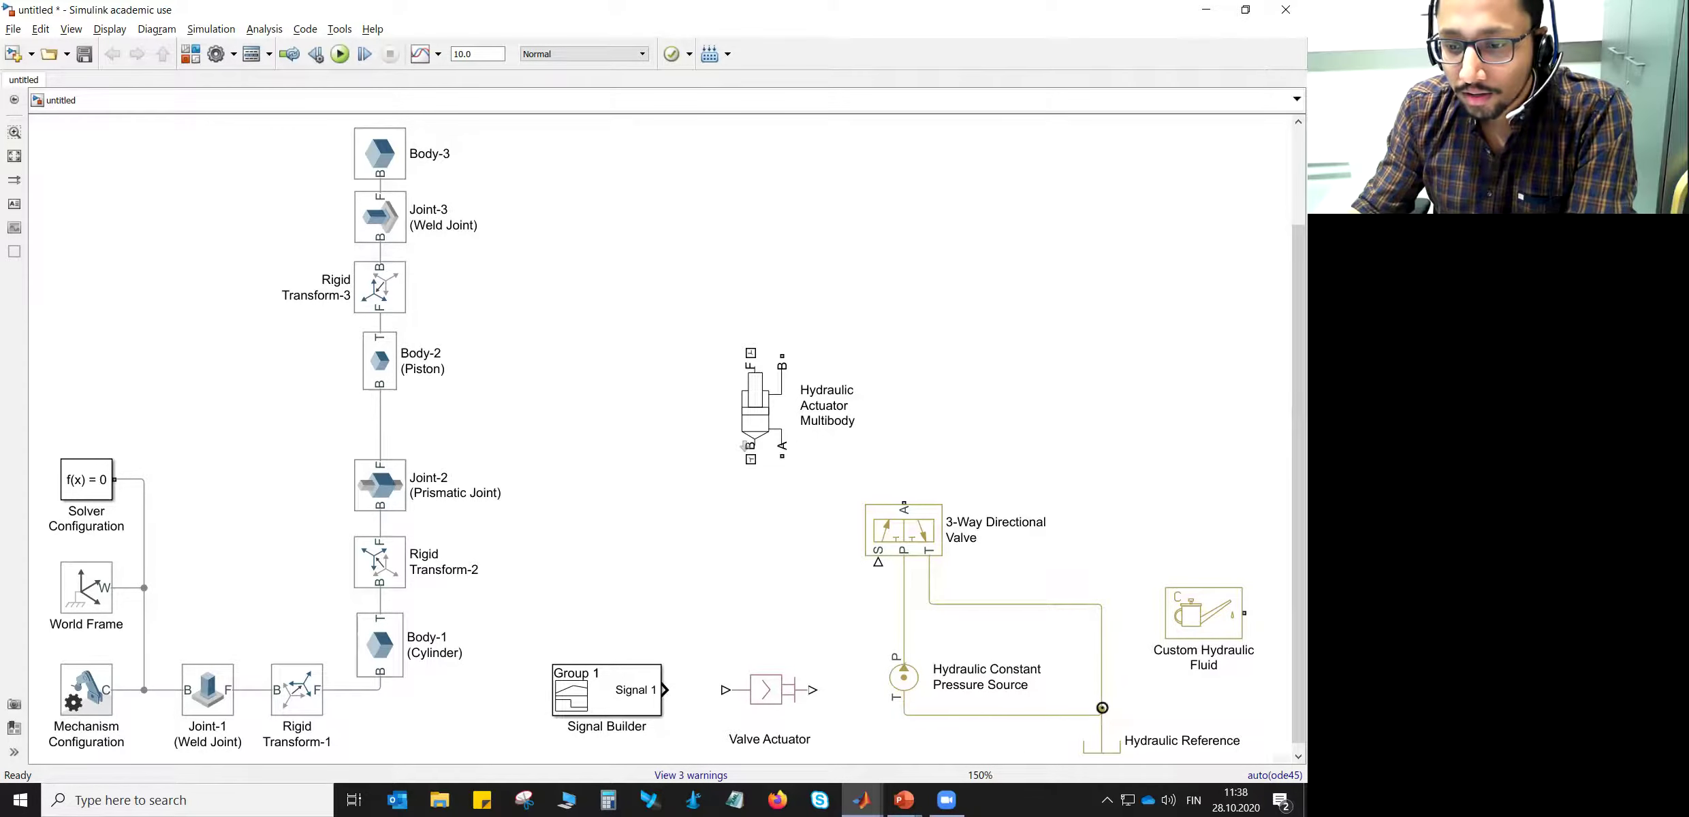
click(1011, 715)
drag(1012, 712, 1010, 707)
click(1010, 730)
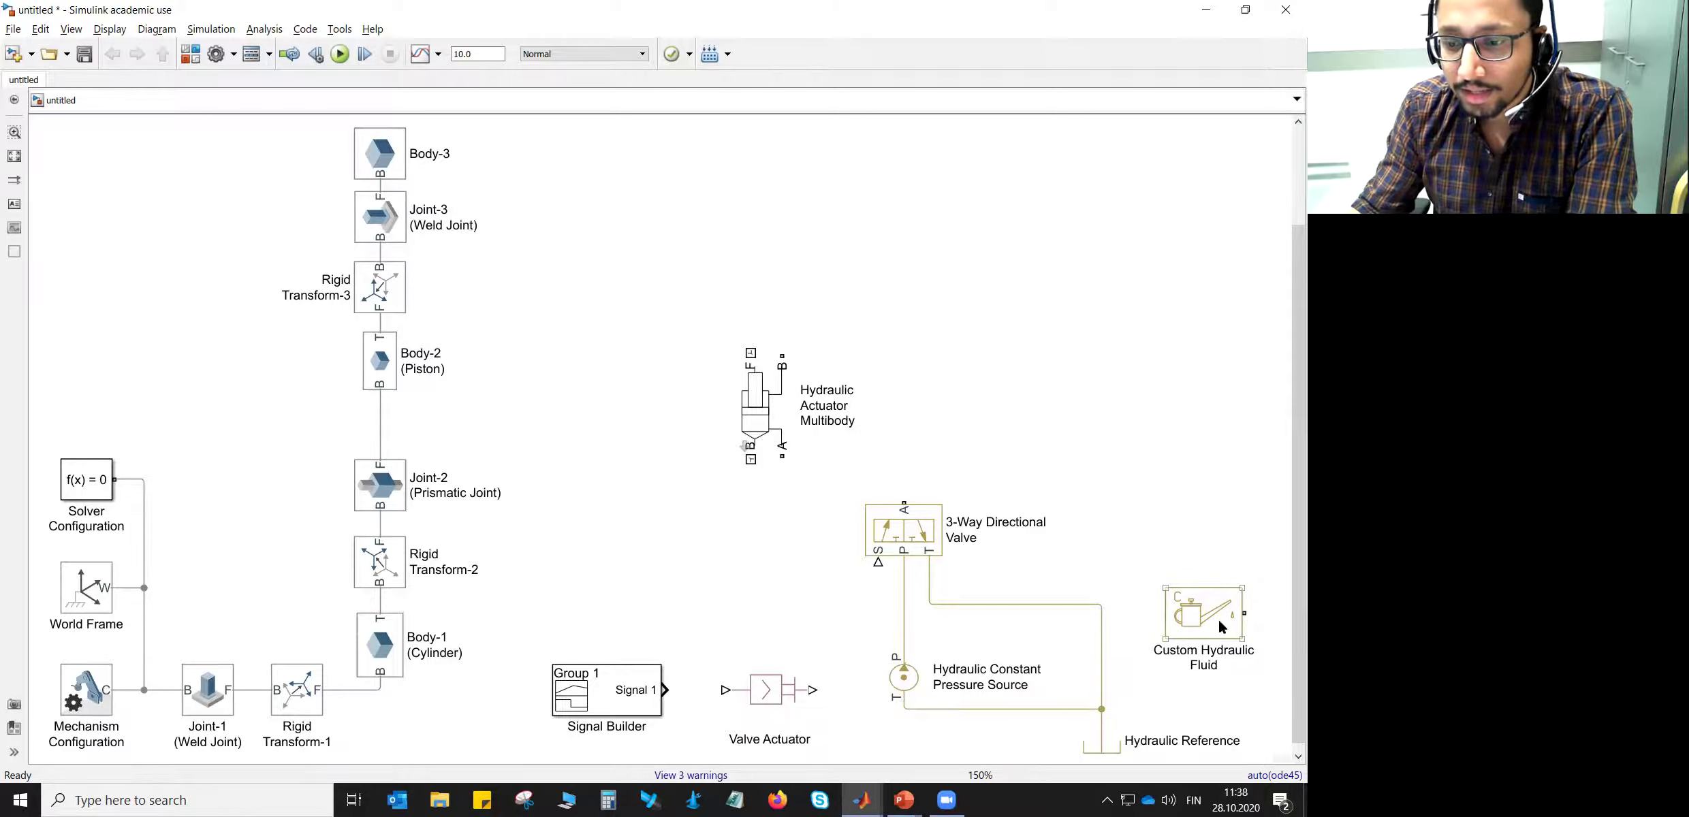
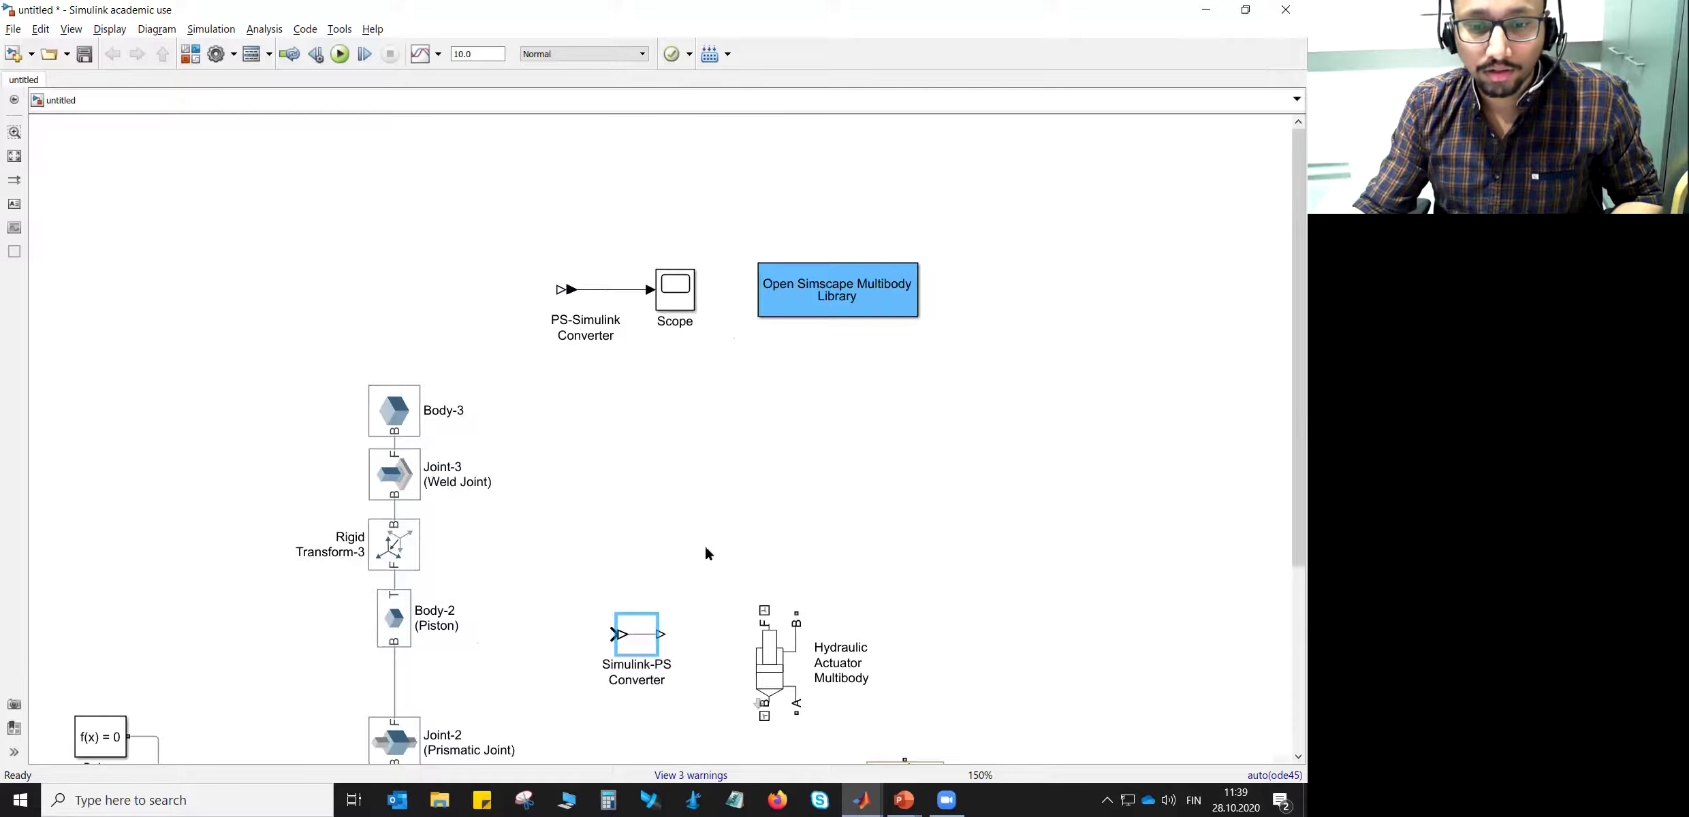
- Place the Simulink-PS Converter between the Signal Builder and the Valve Actuator and connect it to both
drag(625, 333, 717, 644)
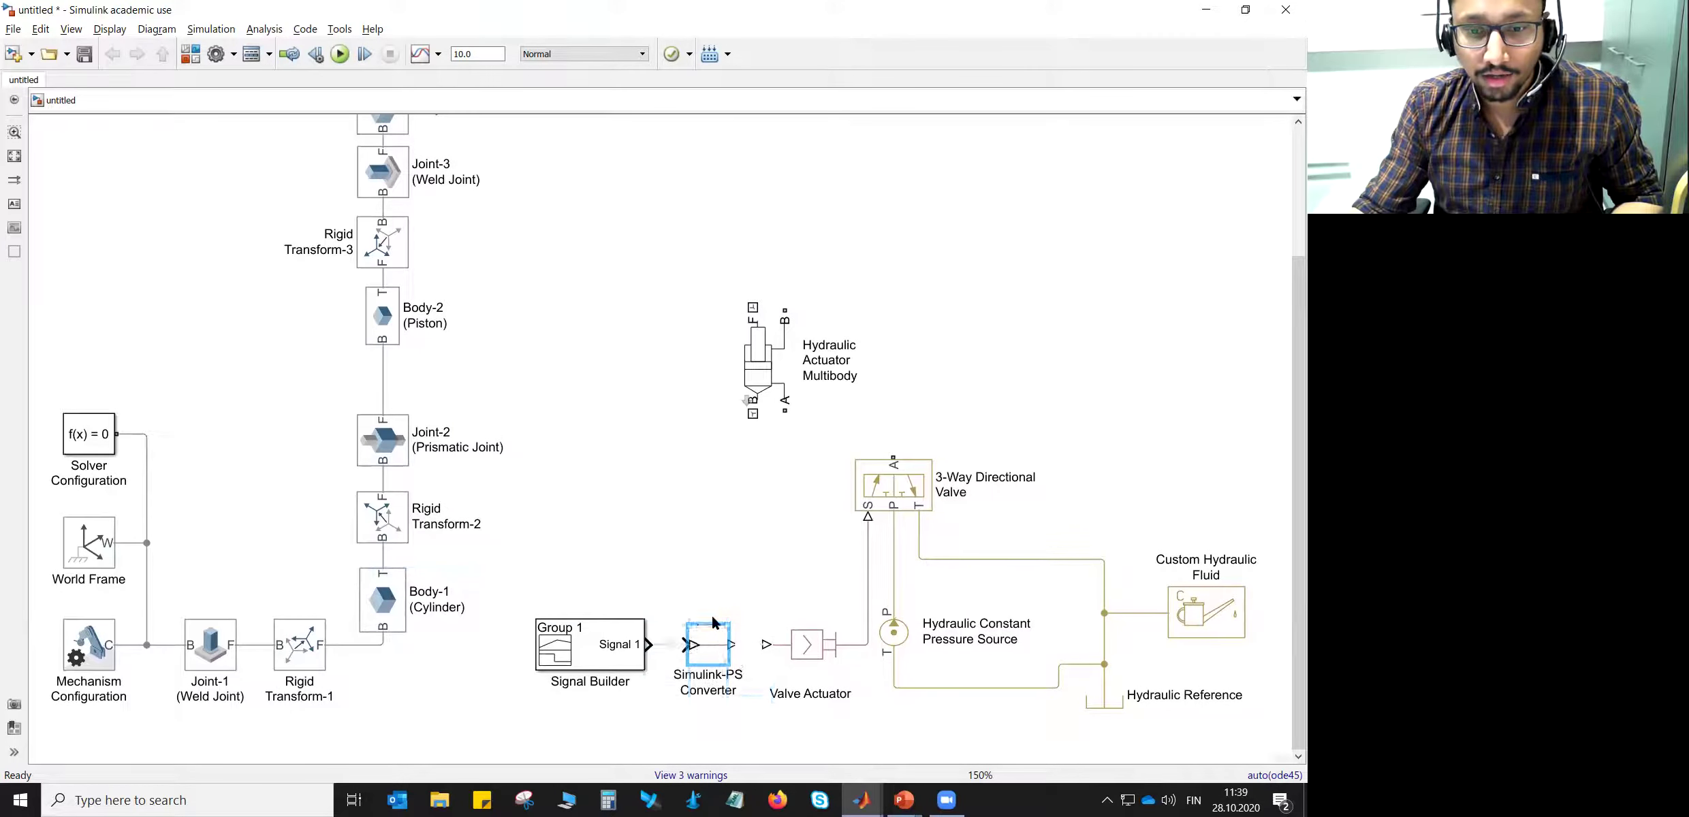
drag(661, 335, 648, 379)
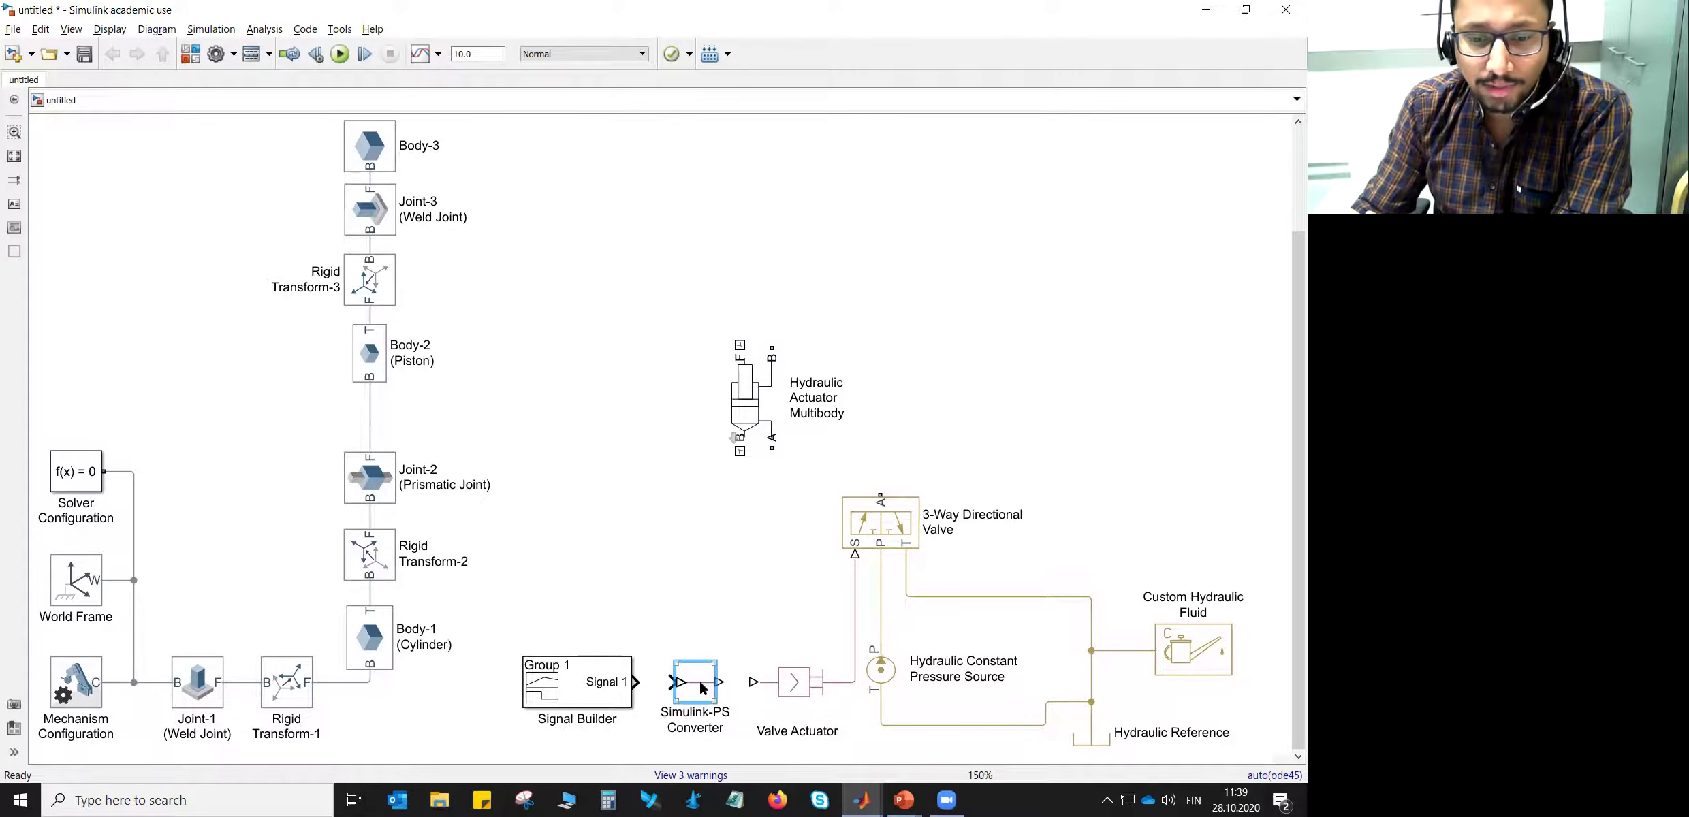
drag(631, 684, 751, 681)
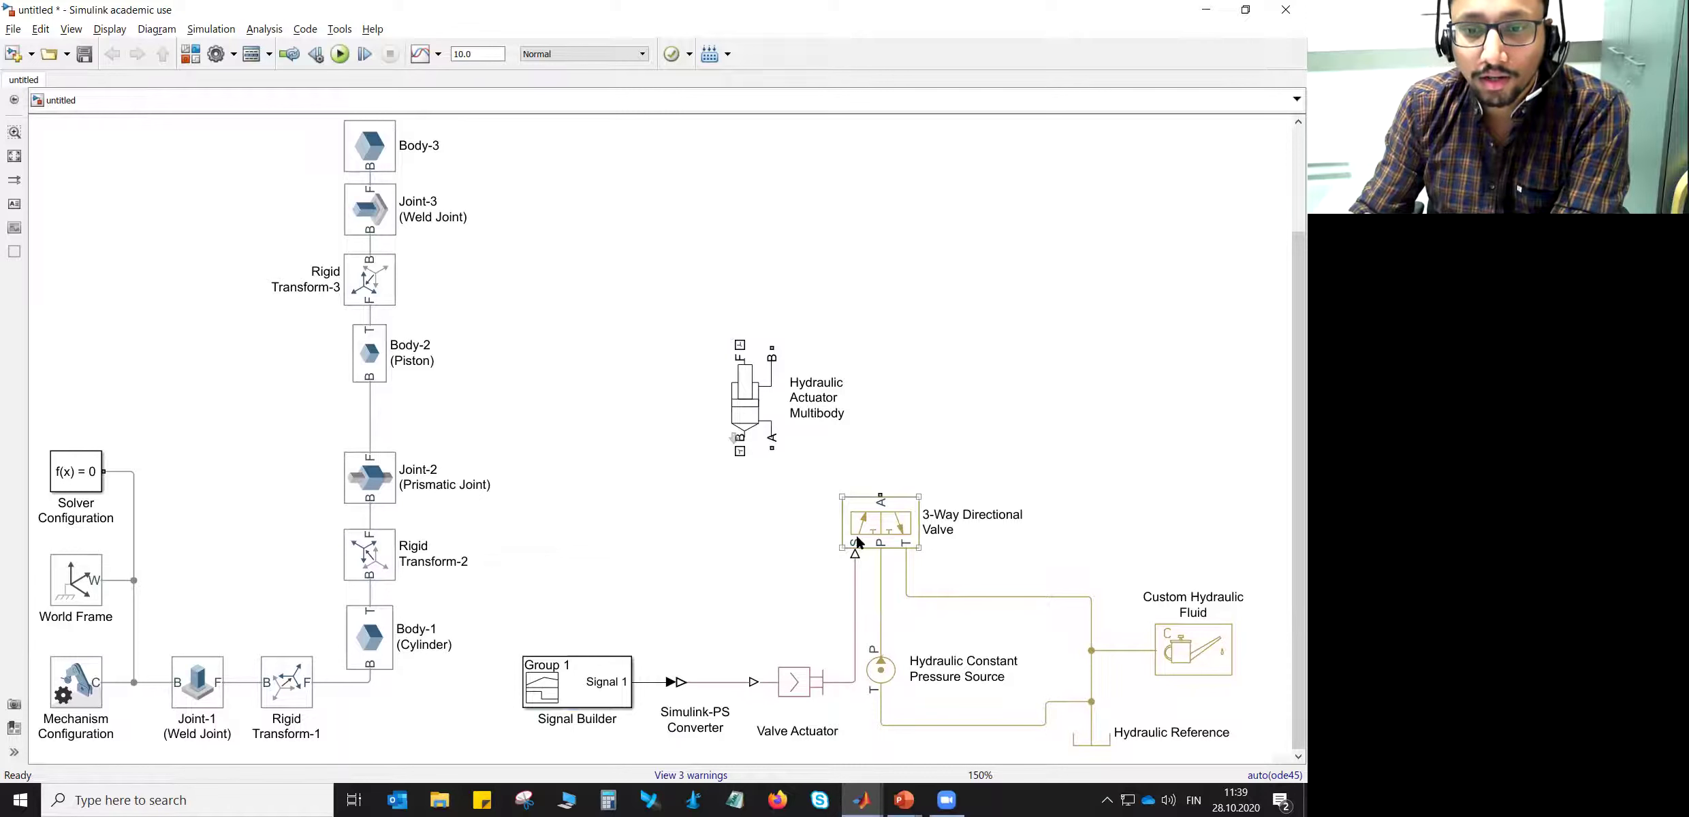
- Connect the actuator's A port to the valve's A port and its B port to the Hydraulic Reference line, raising the actuator for clearance
mouse_move(881, 491)
mouse_down()
mouse_move(855, 455)
mouse_move(773, 439)
mouse_up()
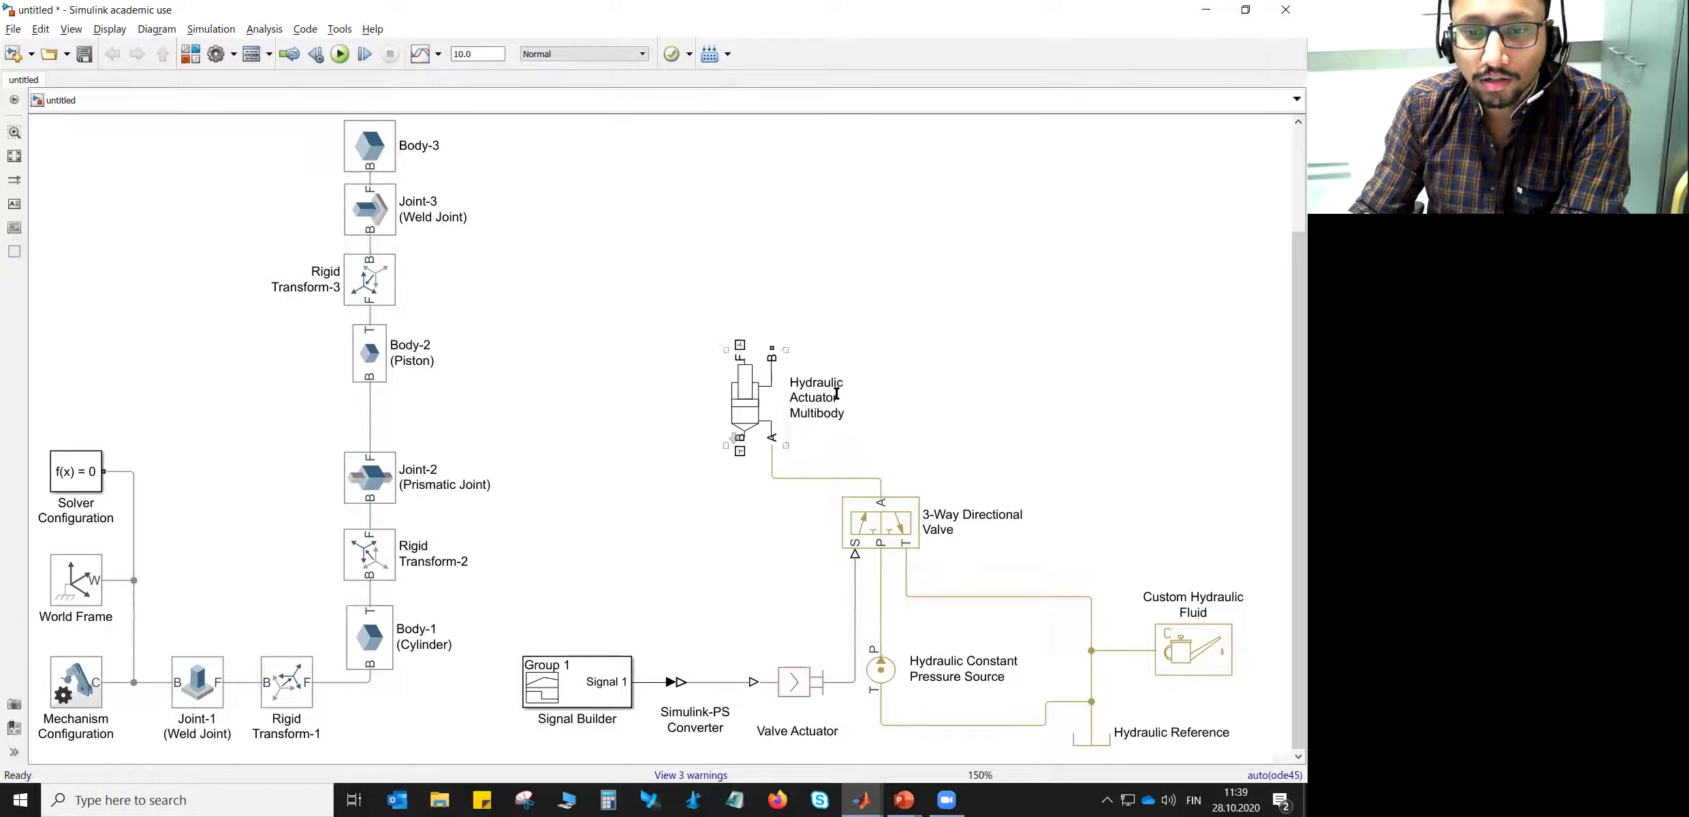
drag(745, 386, 1090, 599)
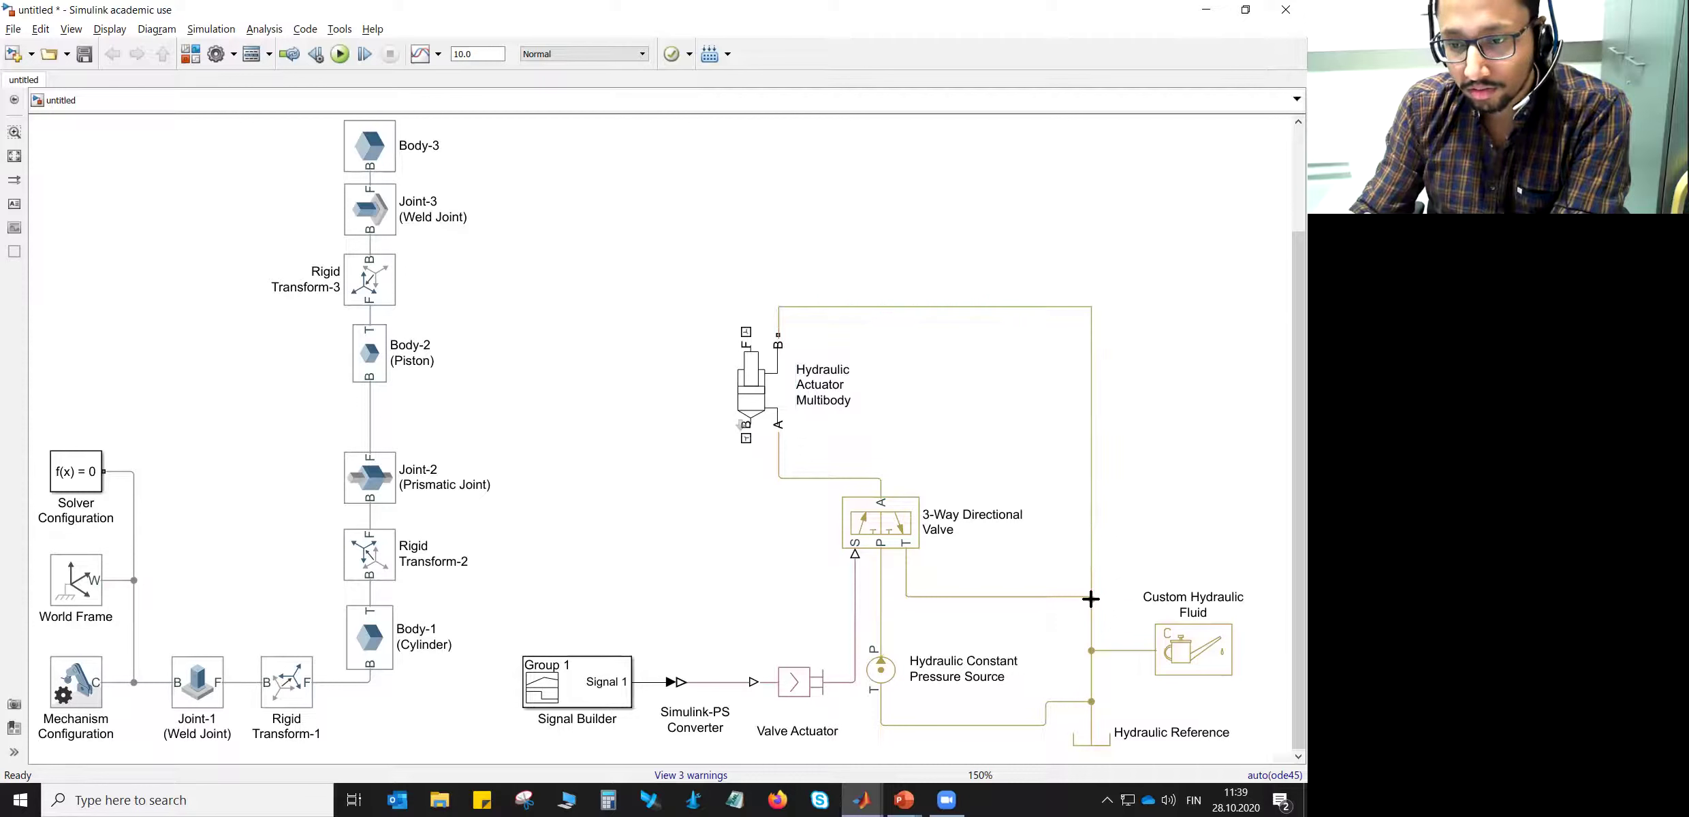
drag(780, 398, 778, 366)
click(741, 511)
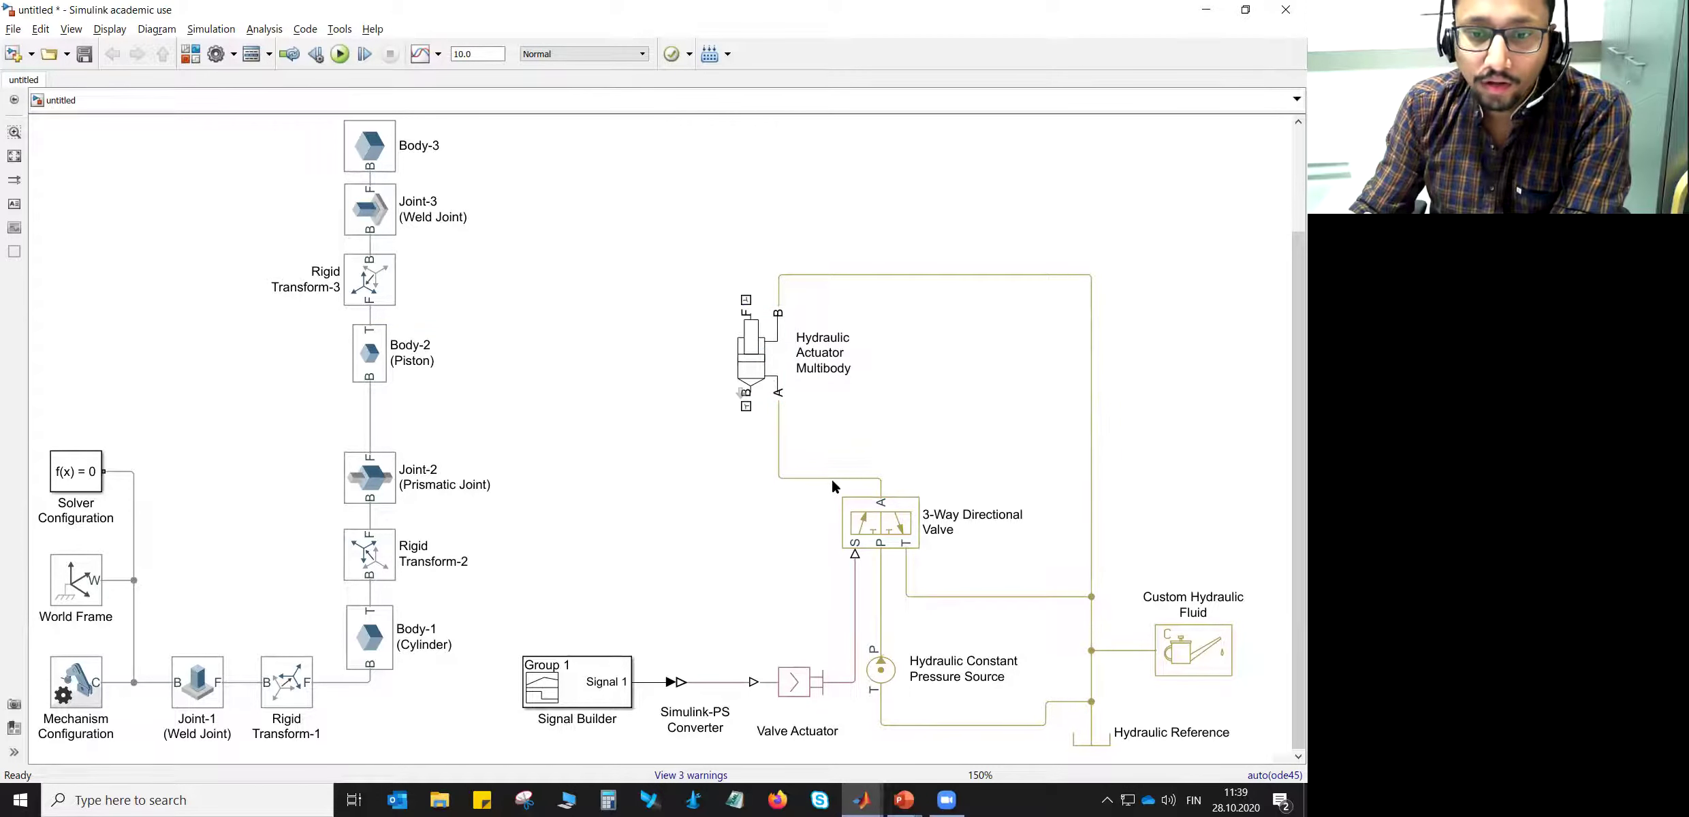
- Connect the Hydraulic Actuator Multibody's F port to the line between Body-2 (Piston) and Joint-2 (Prismatic Joint)
click(747, 303)
drag(747, 297, 372, 401)
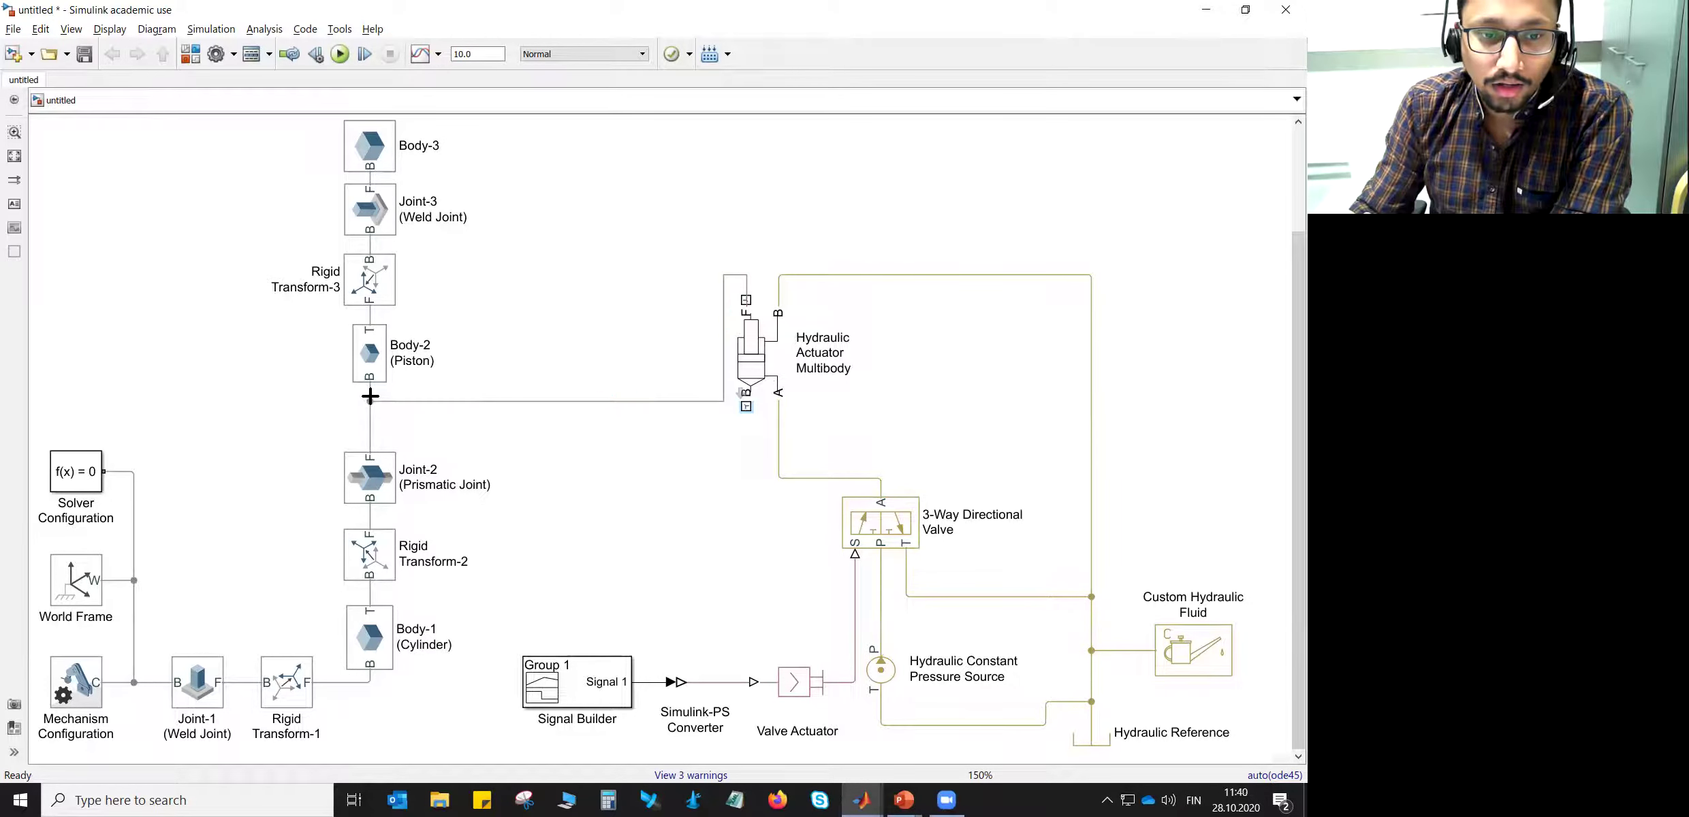
- Connect the actuator's mechanical B port to the line between Joint-2 and Rigid Transform-2, and run the simulation with a stop time of 3
mouse_move(745, 407)
mouse_down()
mouse_move(586, 535)
mouse_move(369, 515)
mouse_up()
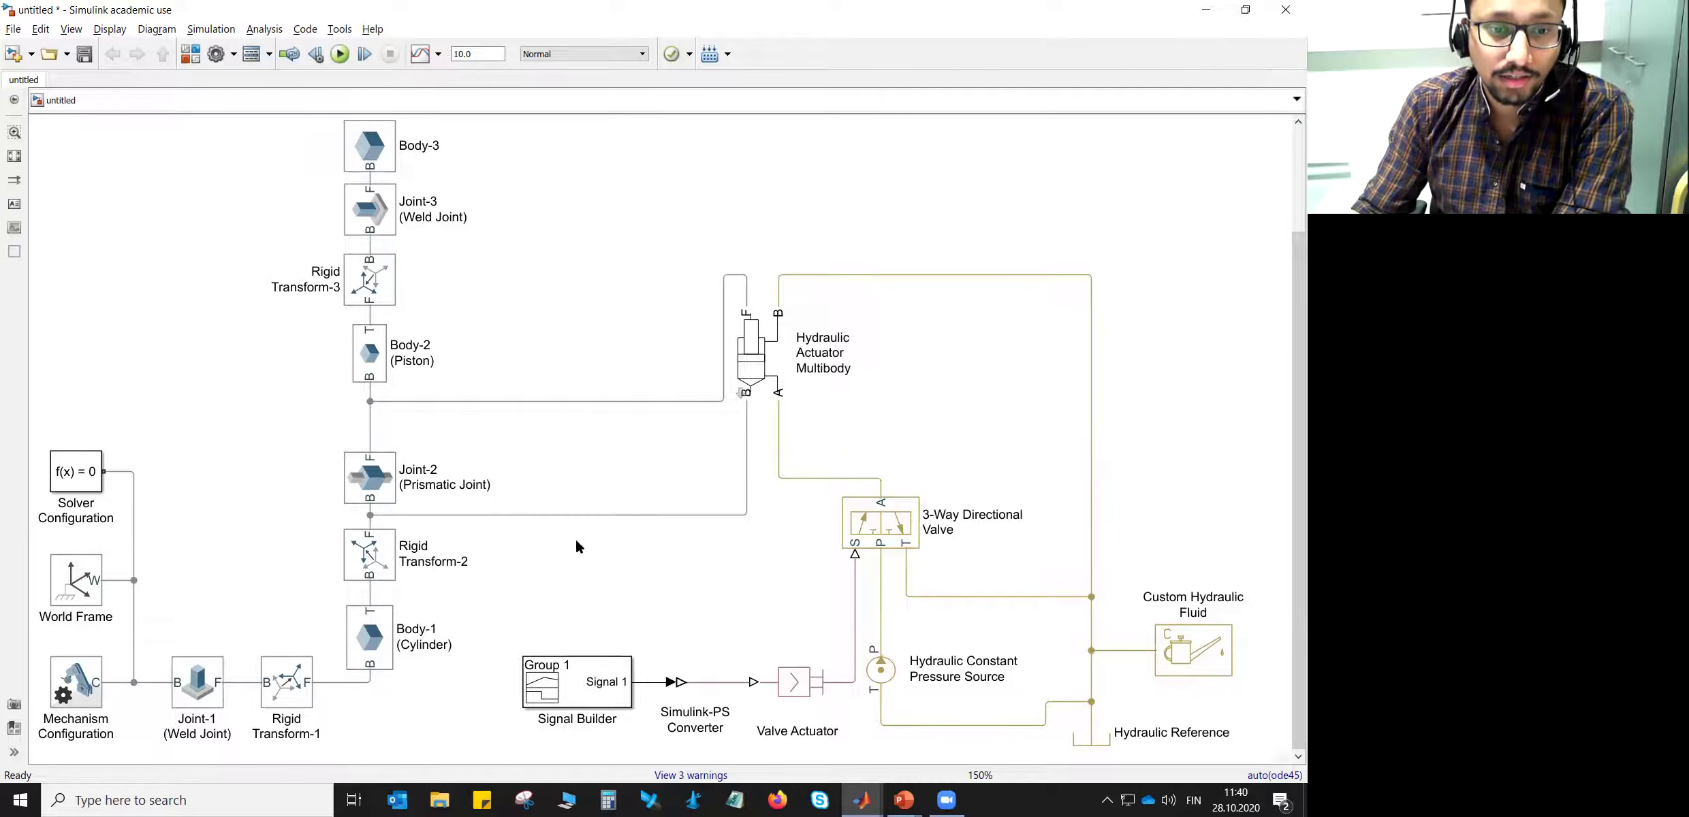
double_click(488, 53)
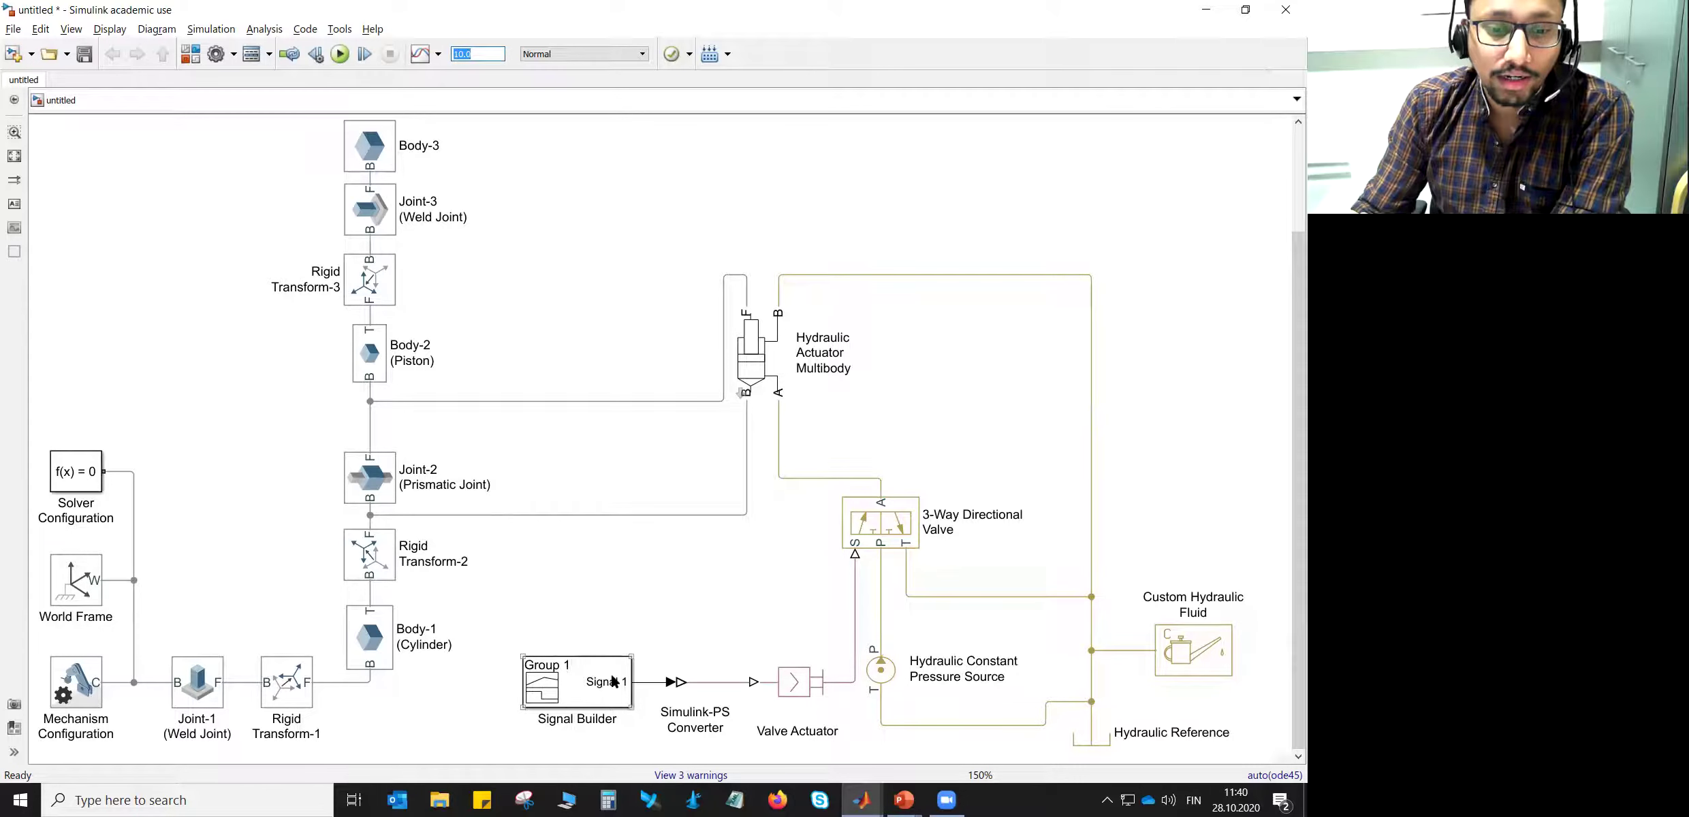
text(3)
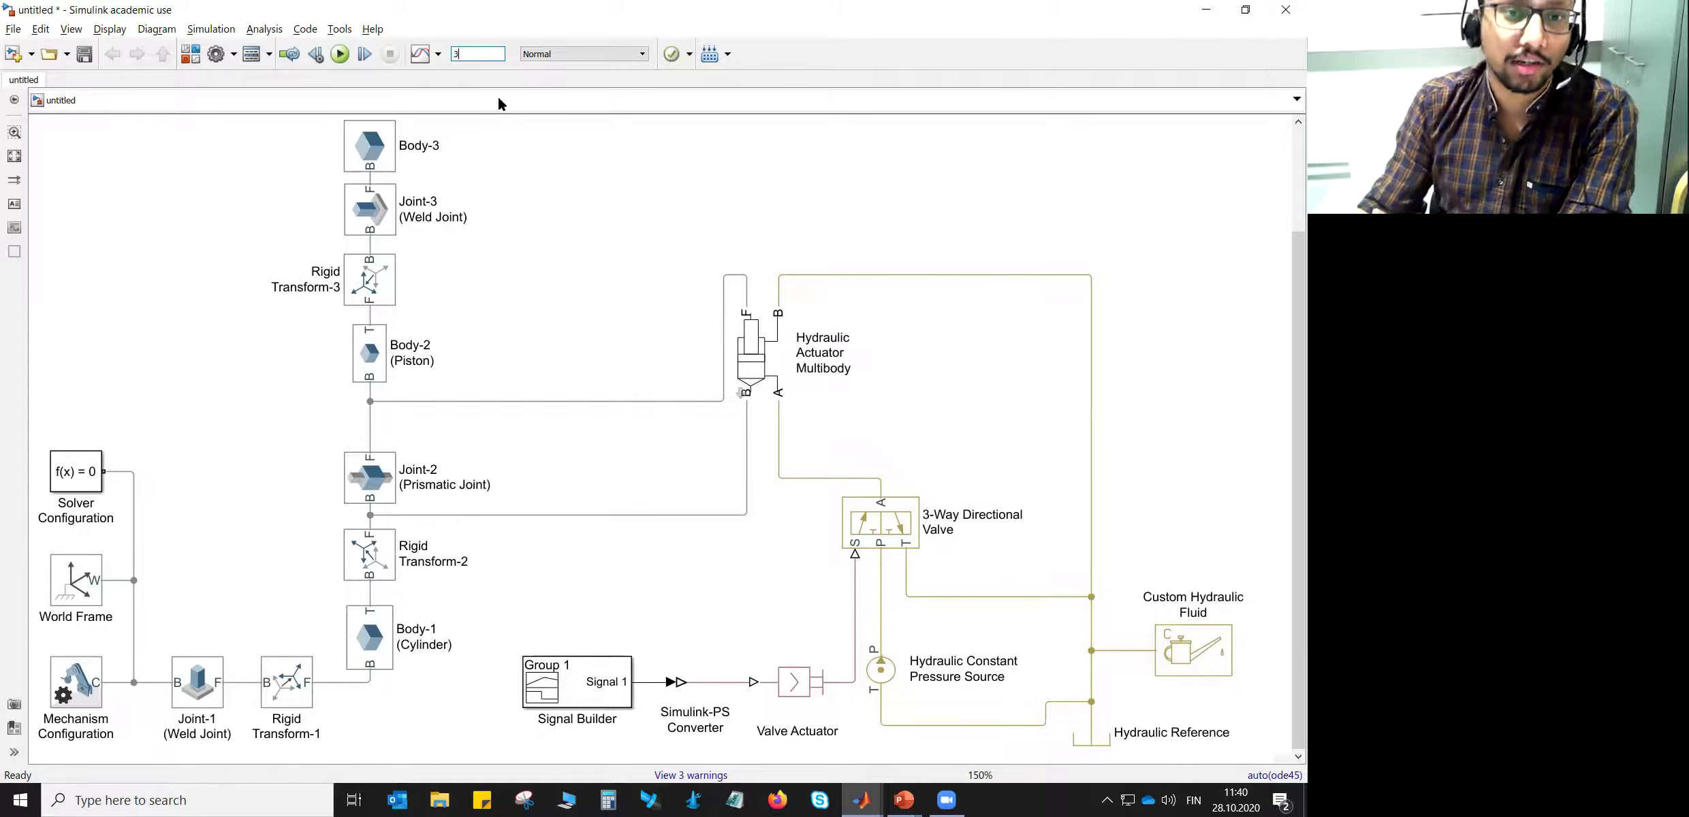
click(343, 54)
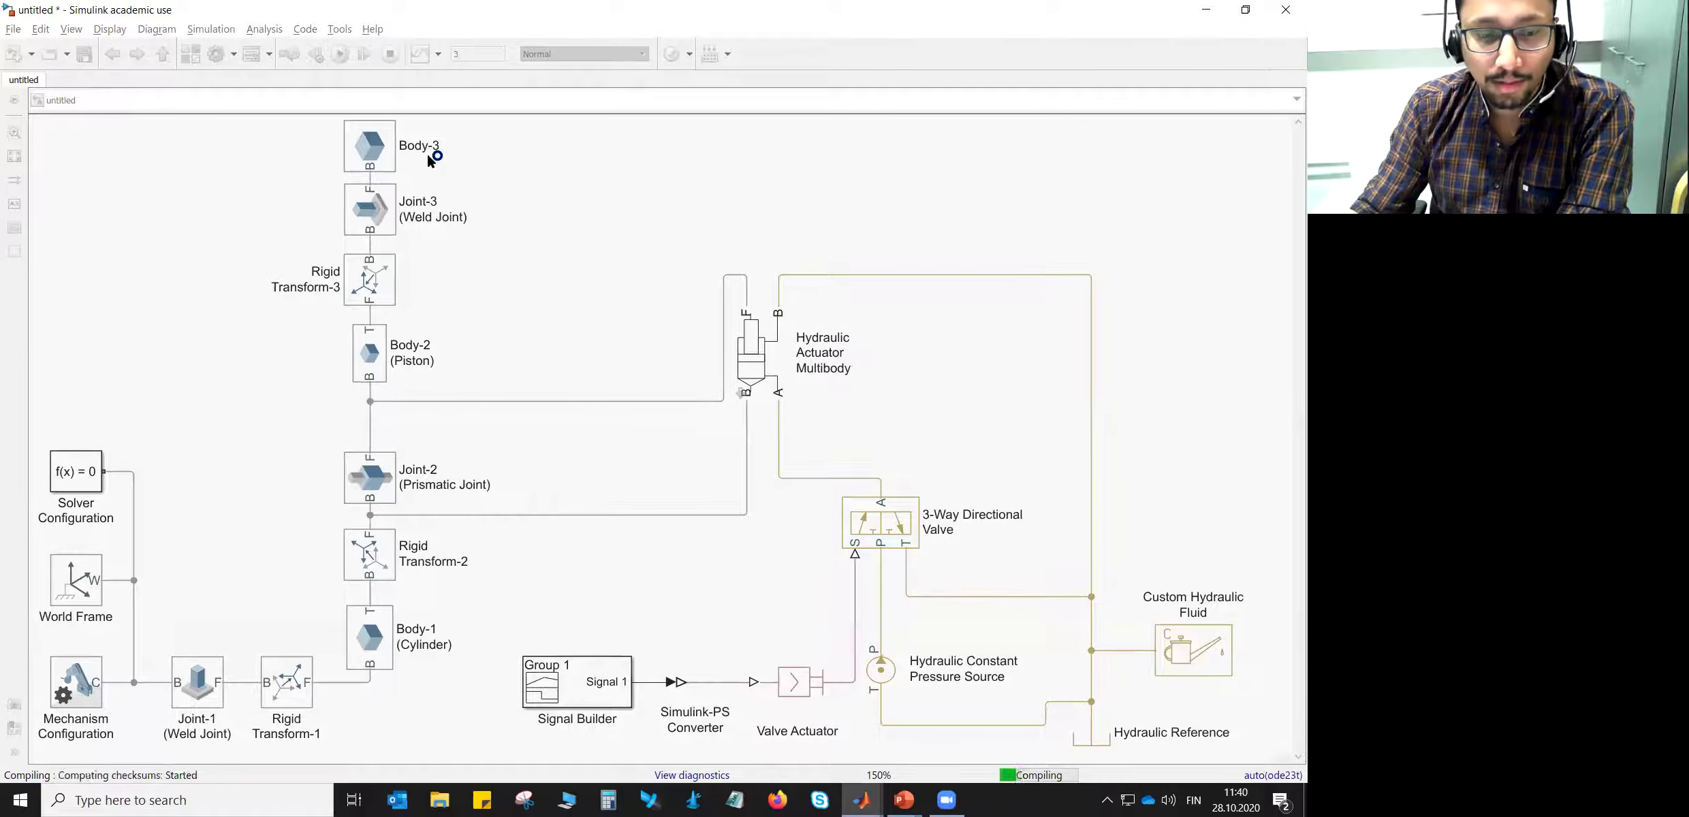
- Switch to MATLAB's Mechanics Explorer and play back the motion animation several times, zooming out slightly, before returning to the Simulink model
click(862, 800)
click(768, 740)
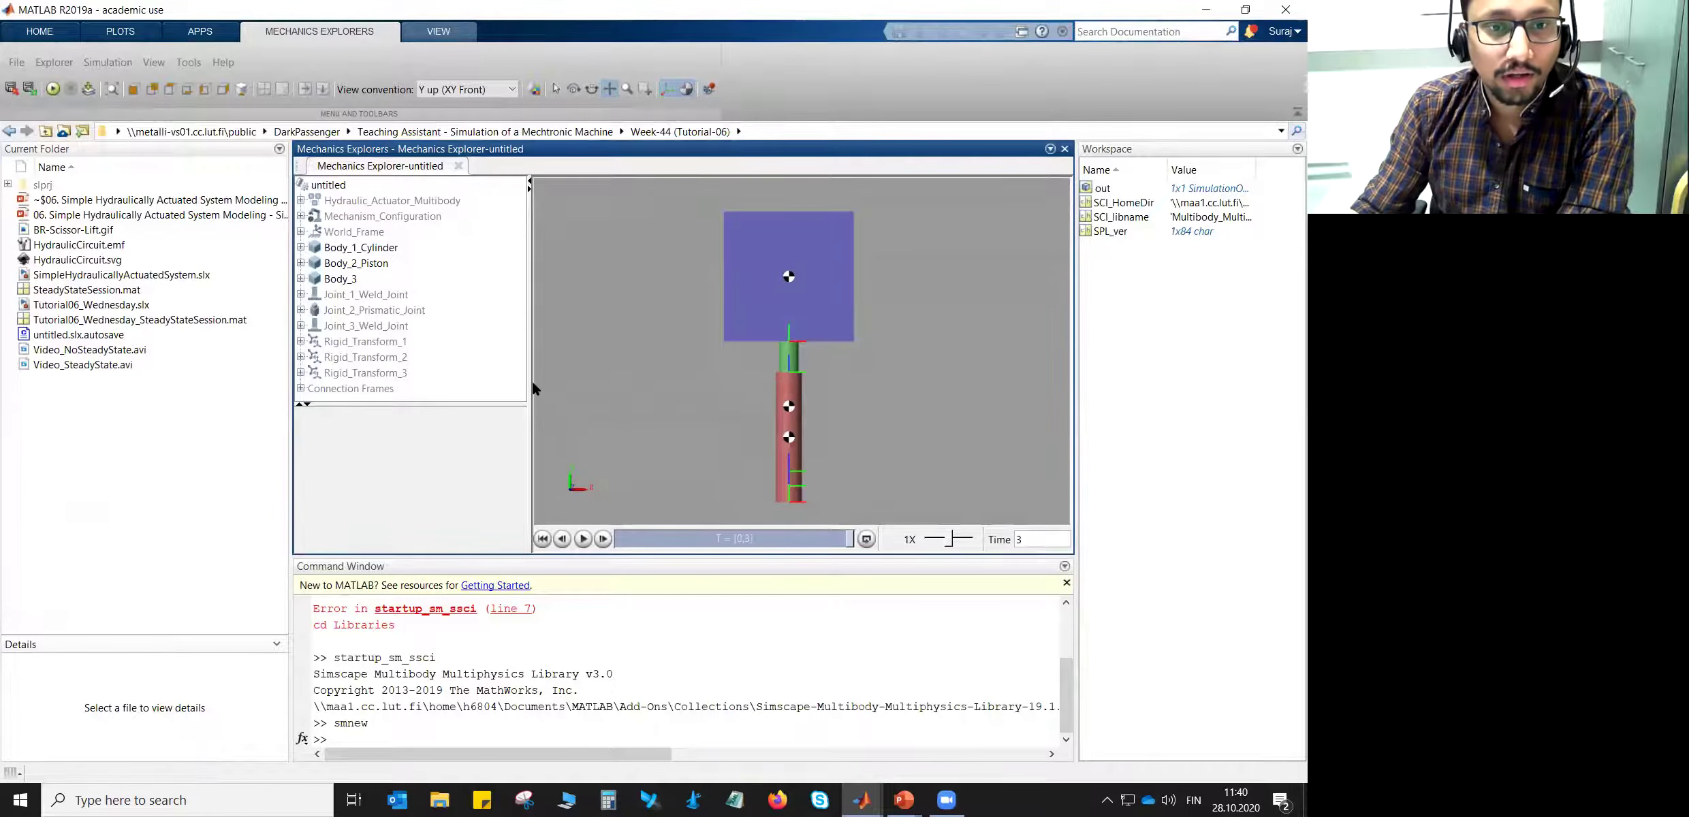
click(583, 540)
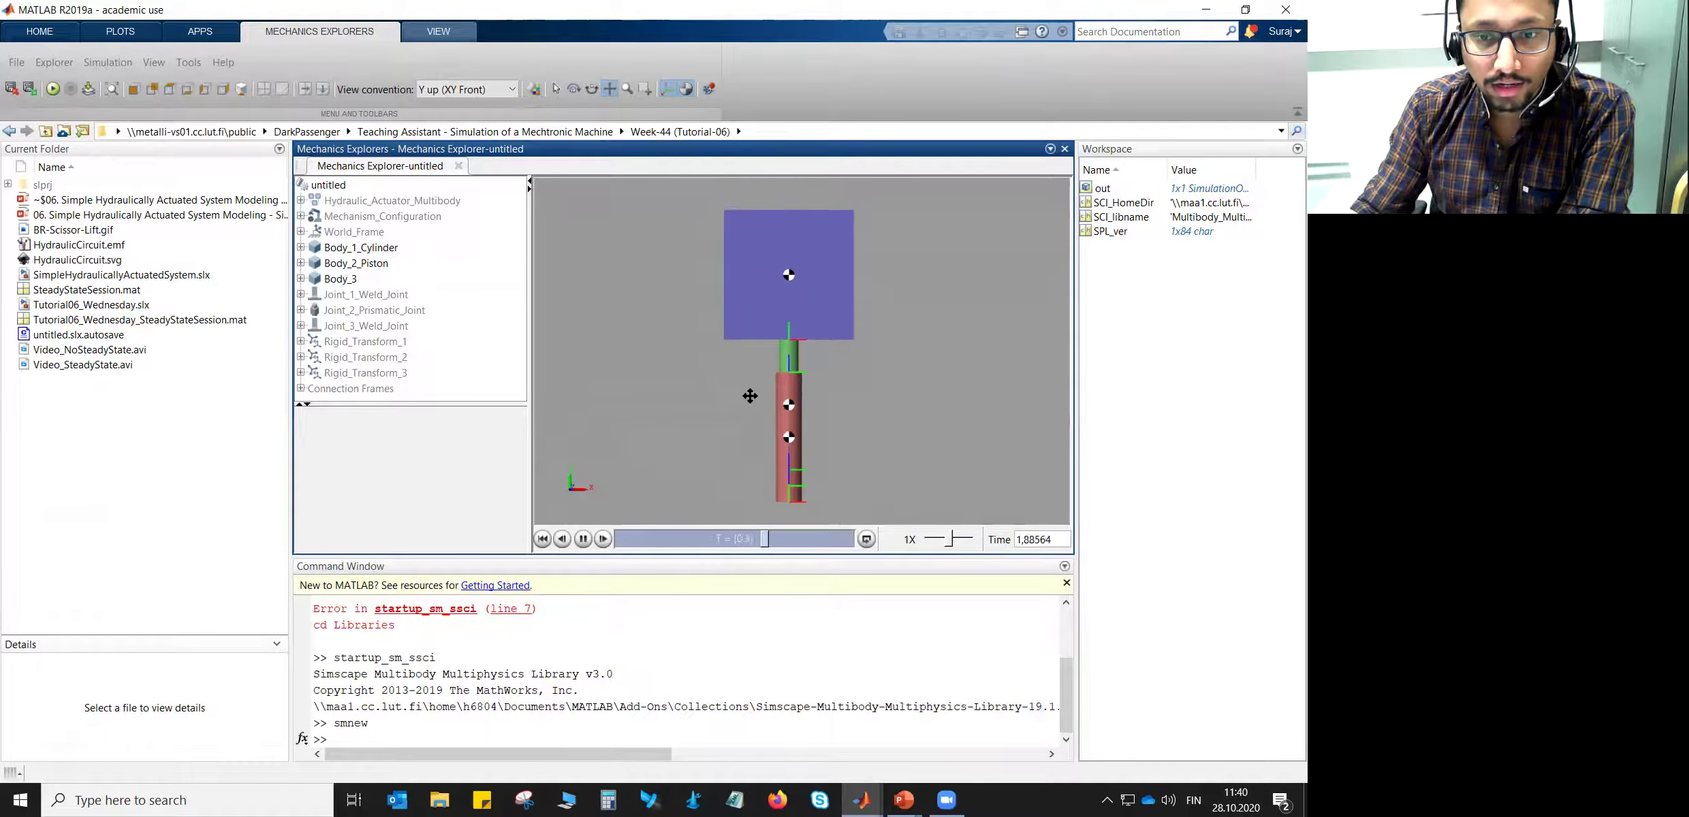
scroll(756, 394, down, 1)
click(583, 540)
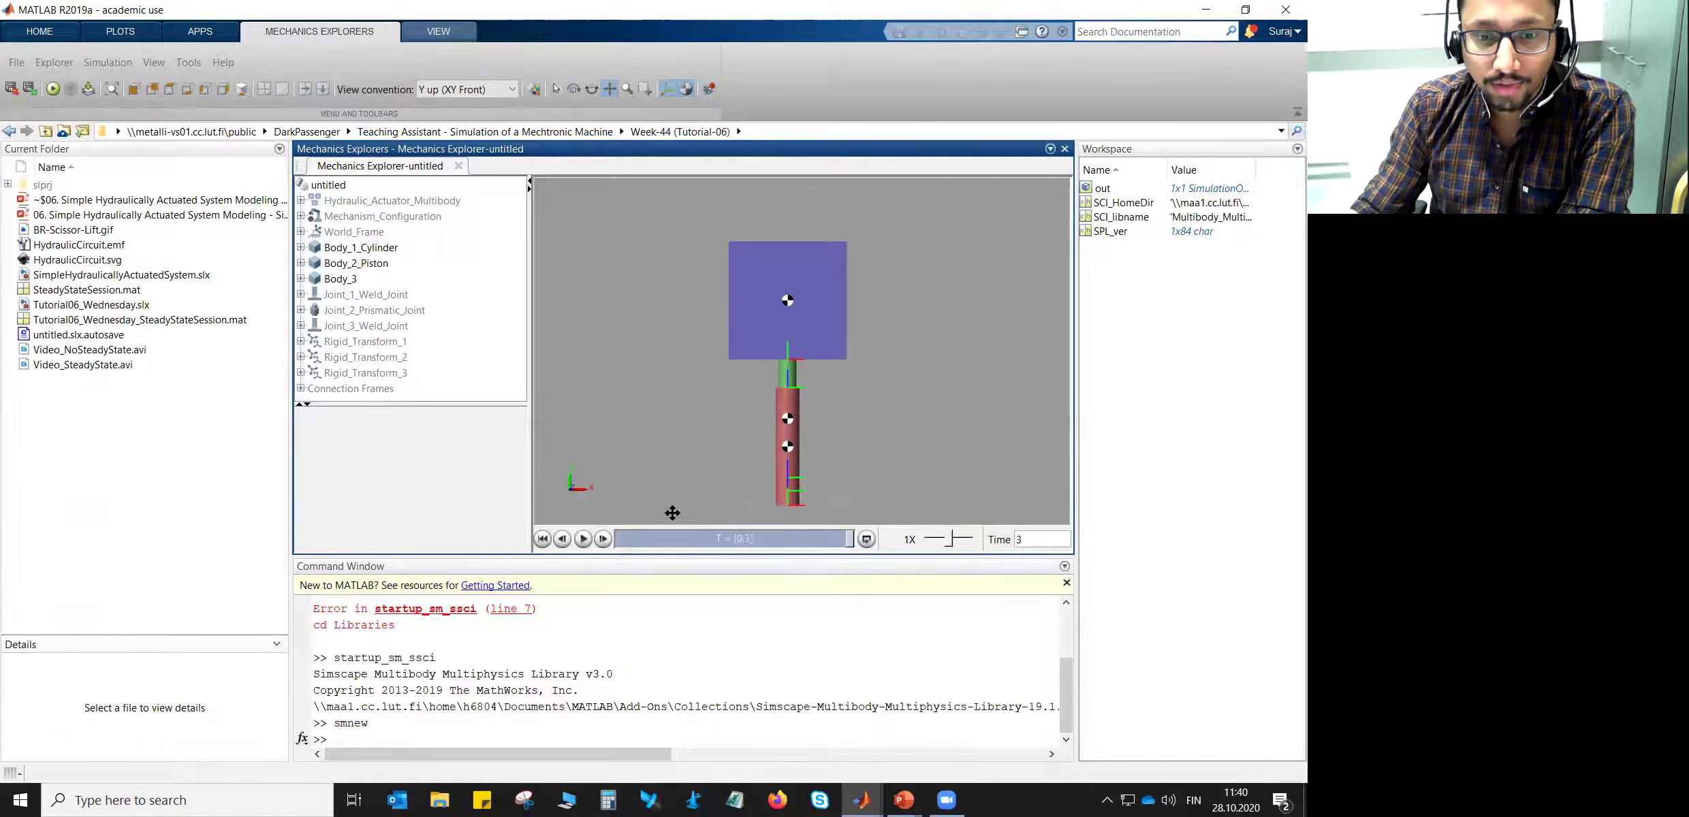
click(585, 539)
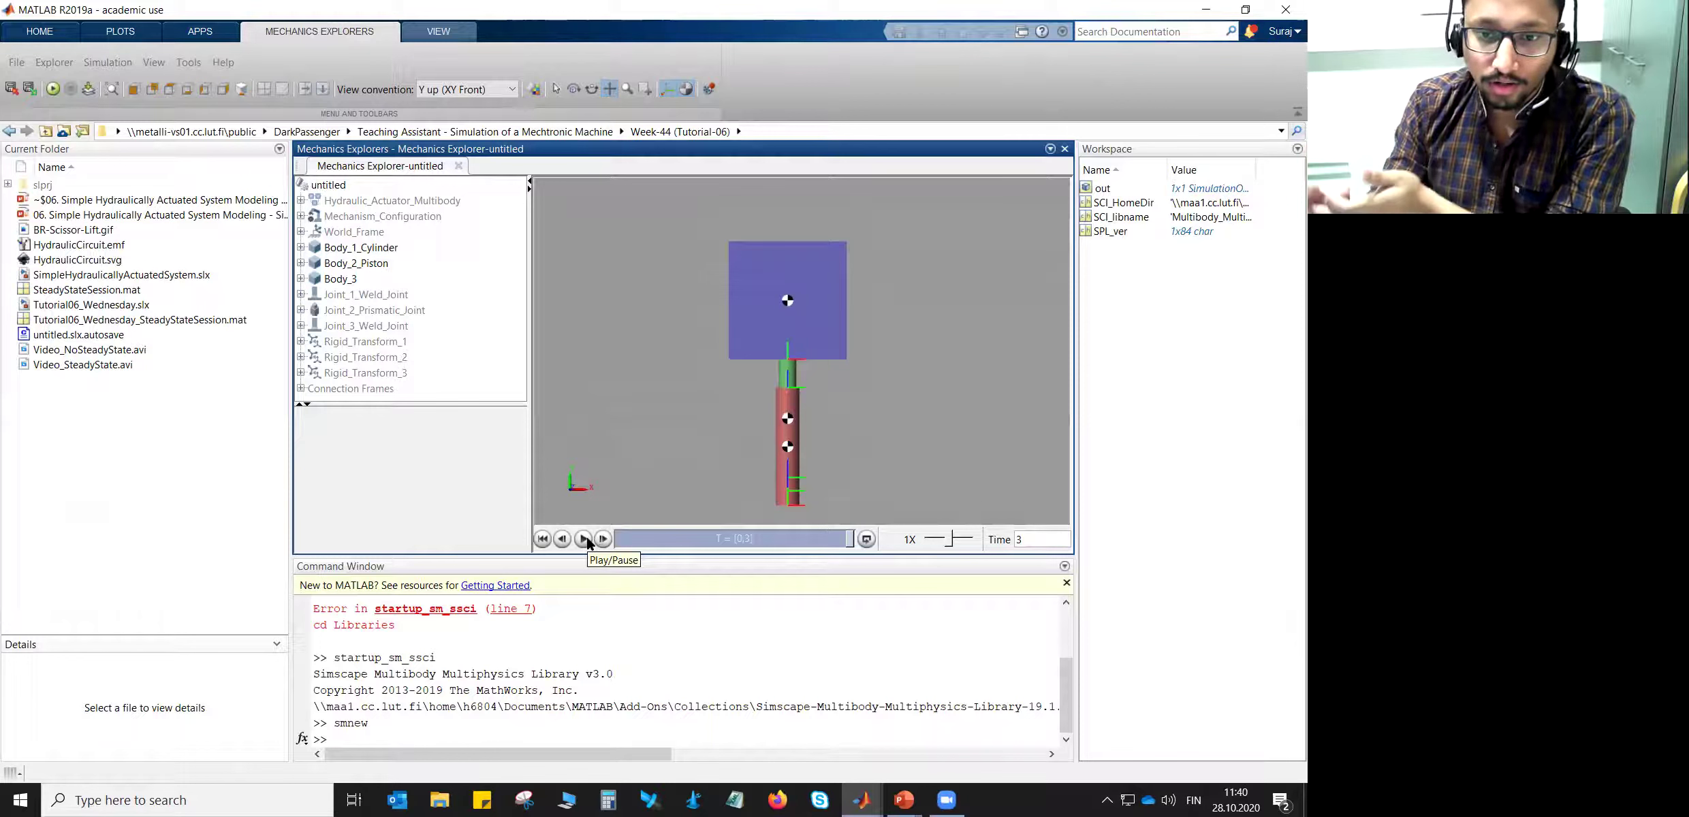
click(584, 539)
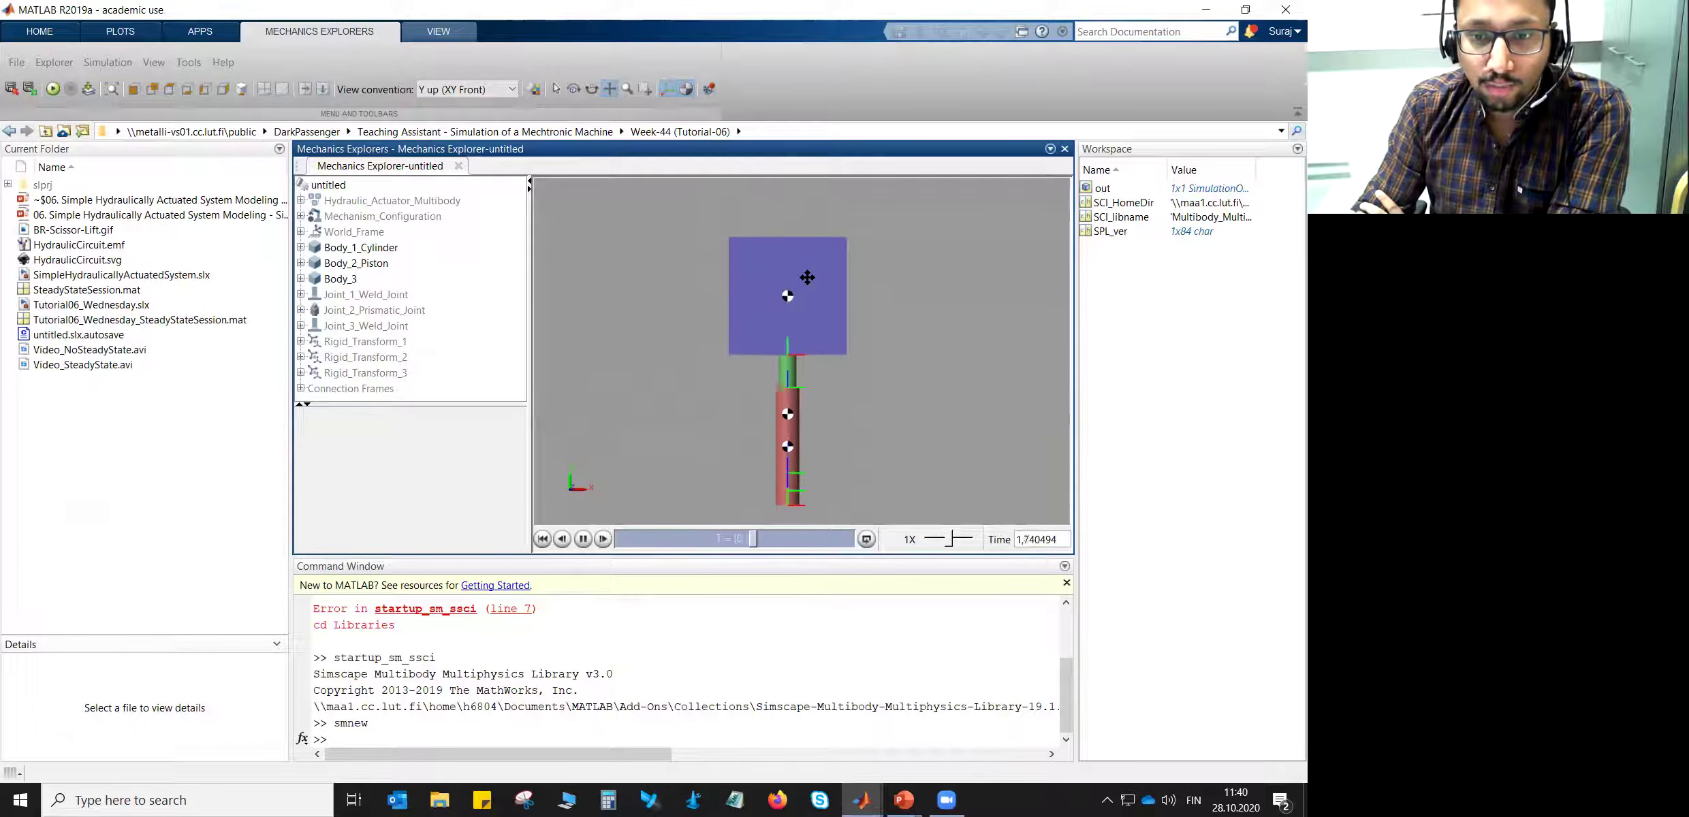
click(585, 539)
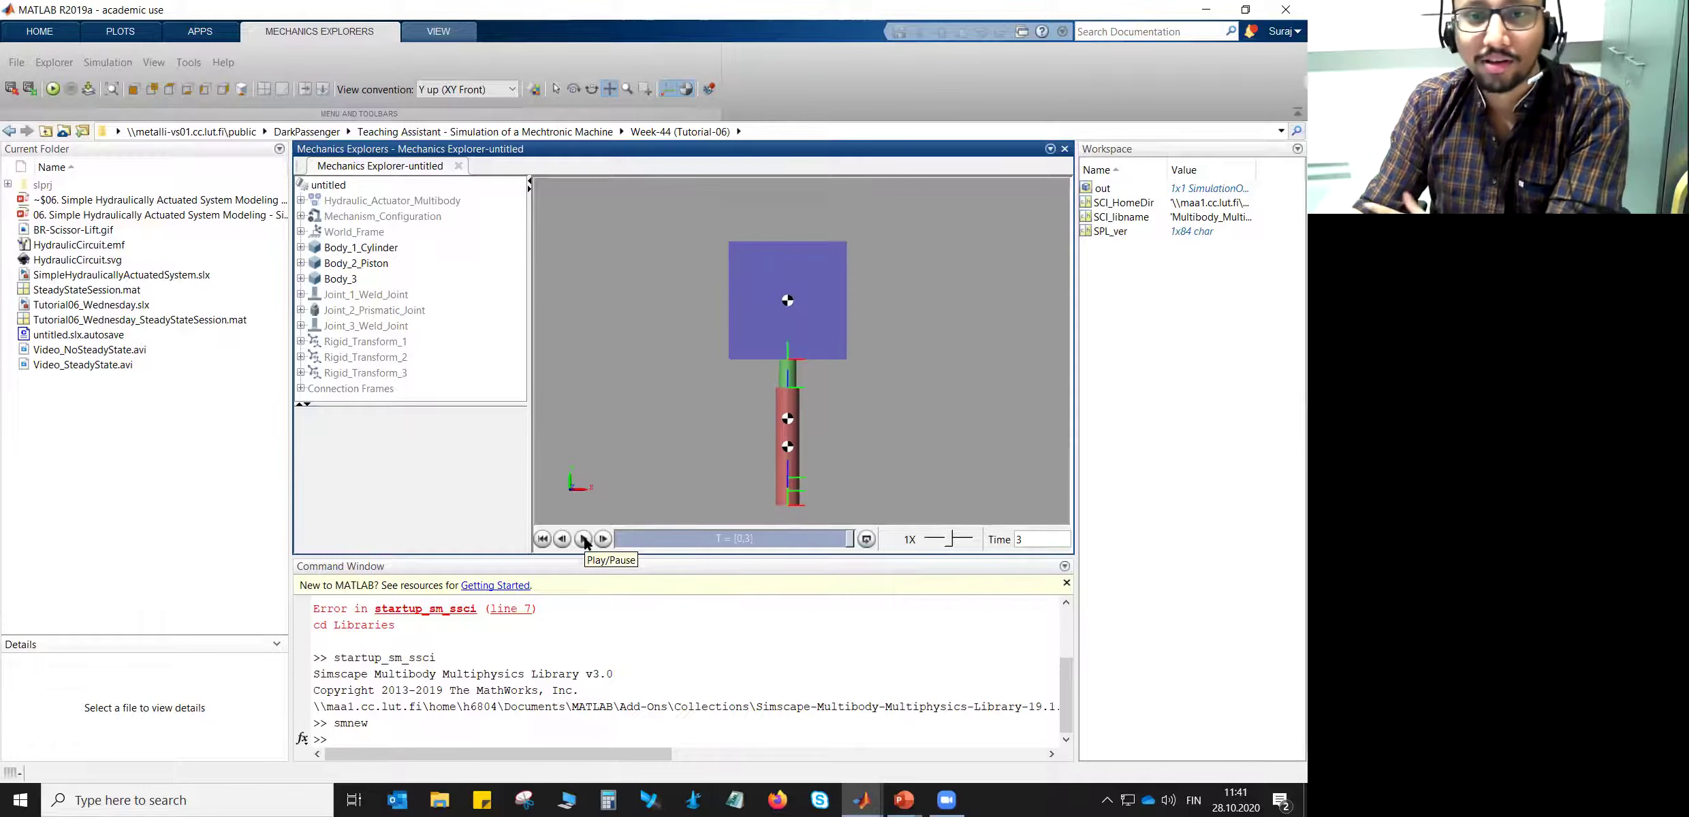
click(1209, 9)
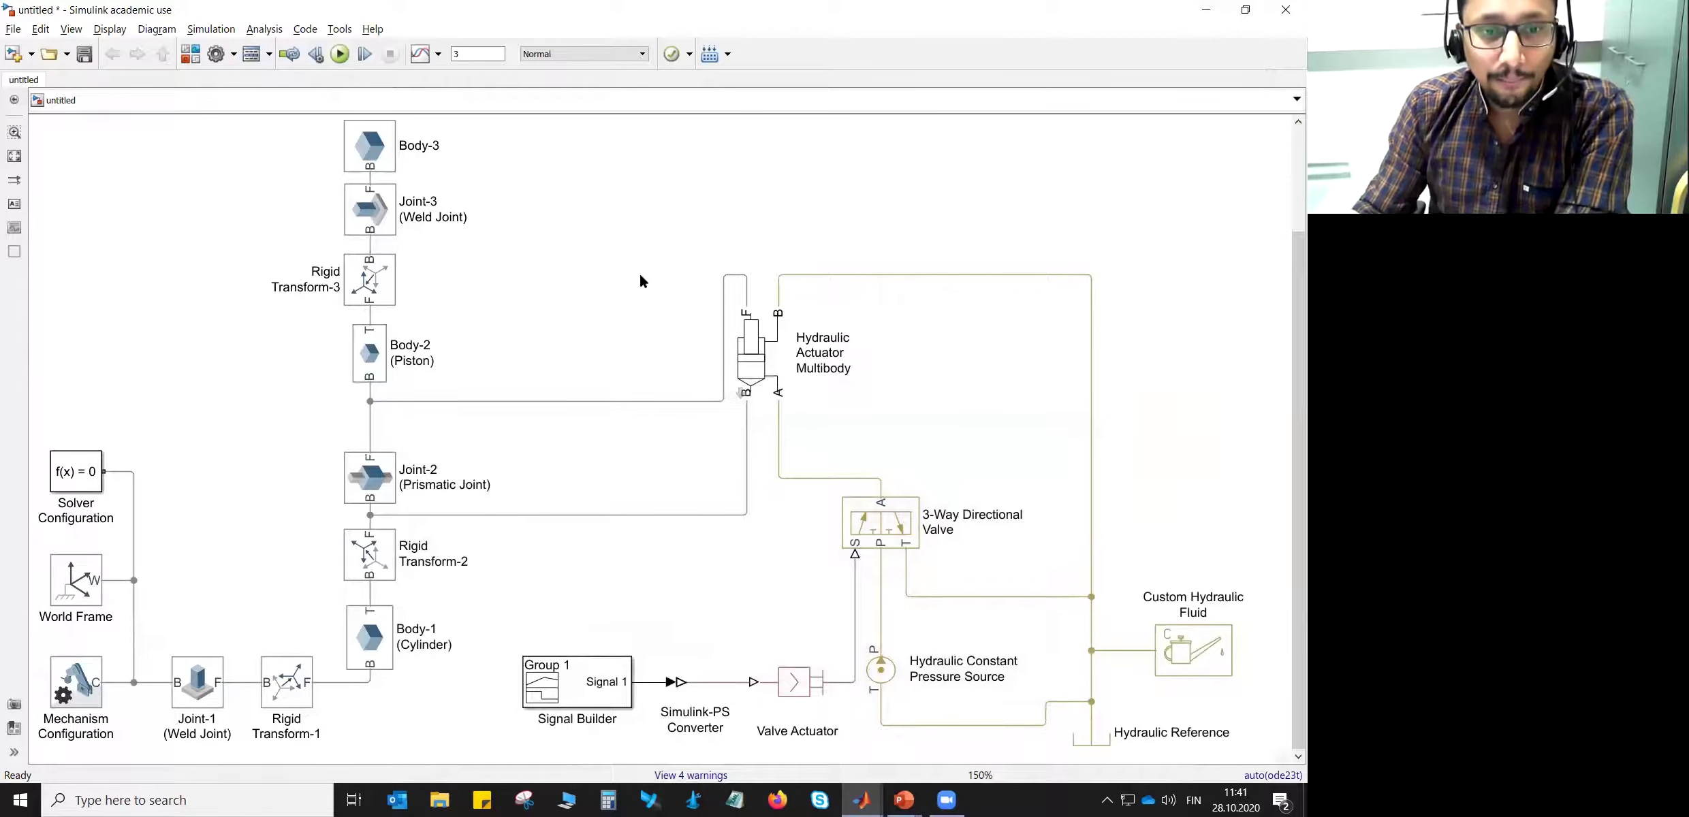
- Open the Simscape Statistics Viewer for the model, enlarge it and collapse its Sources and Description sections
drag(639, 272, 639, 286)
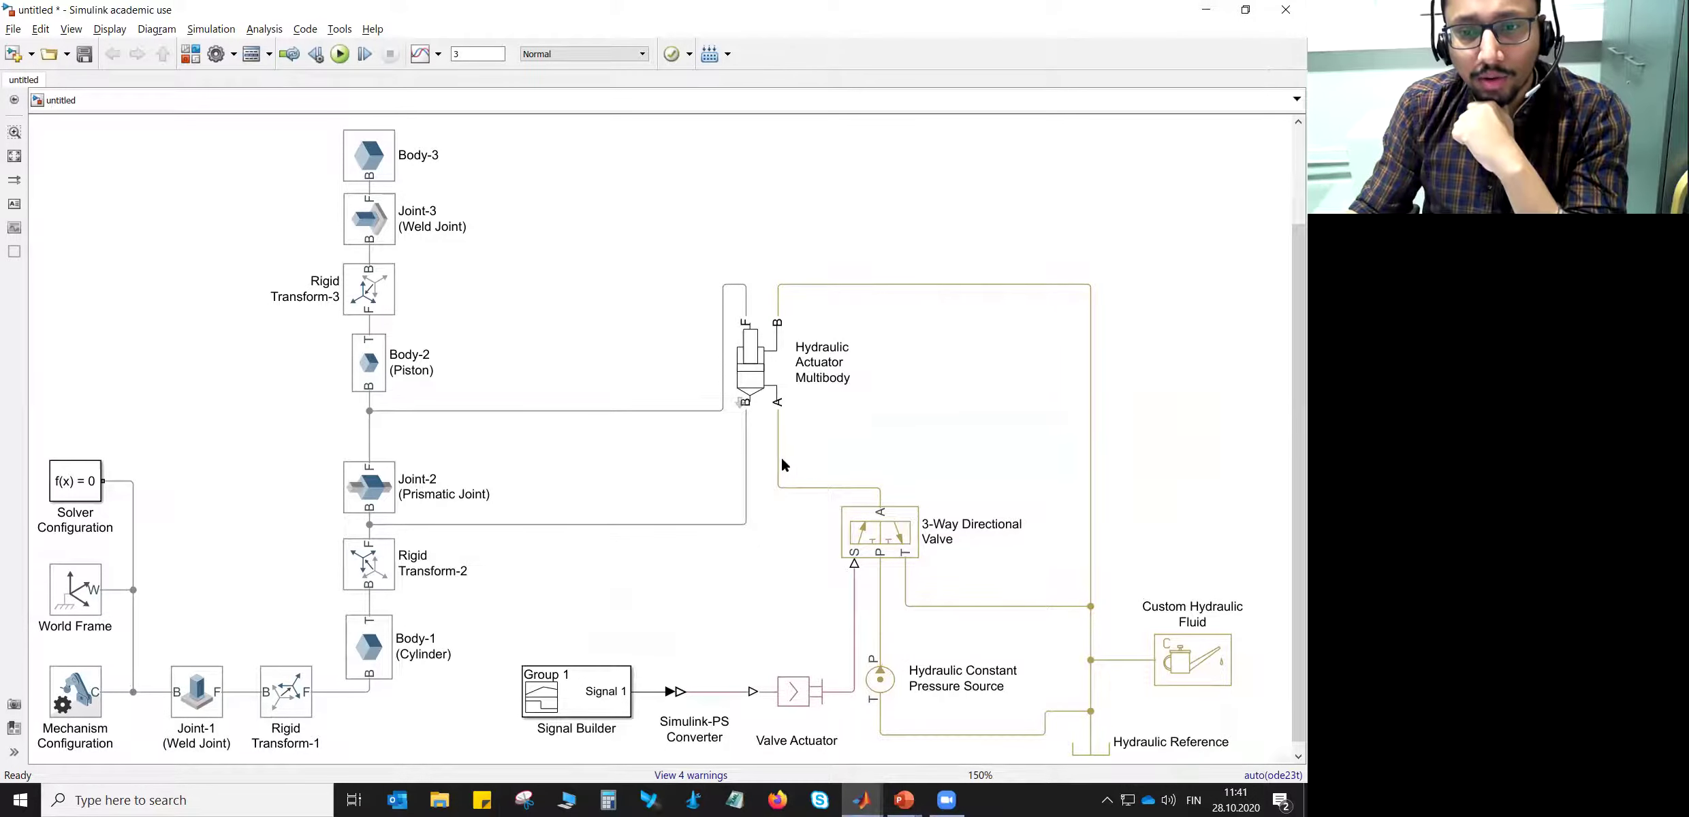
click(837, 522)
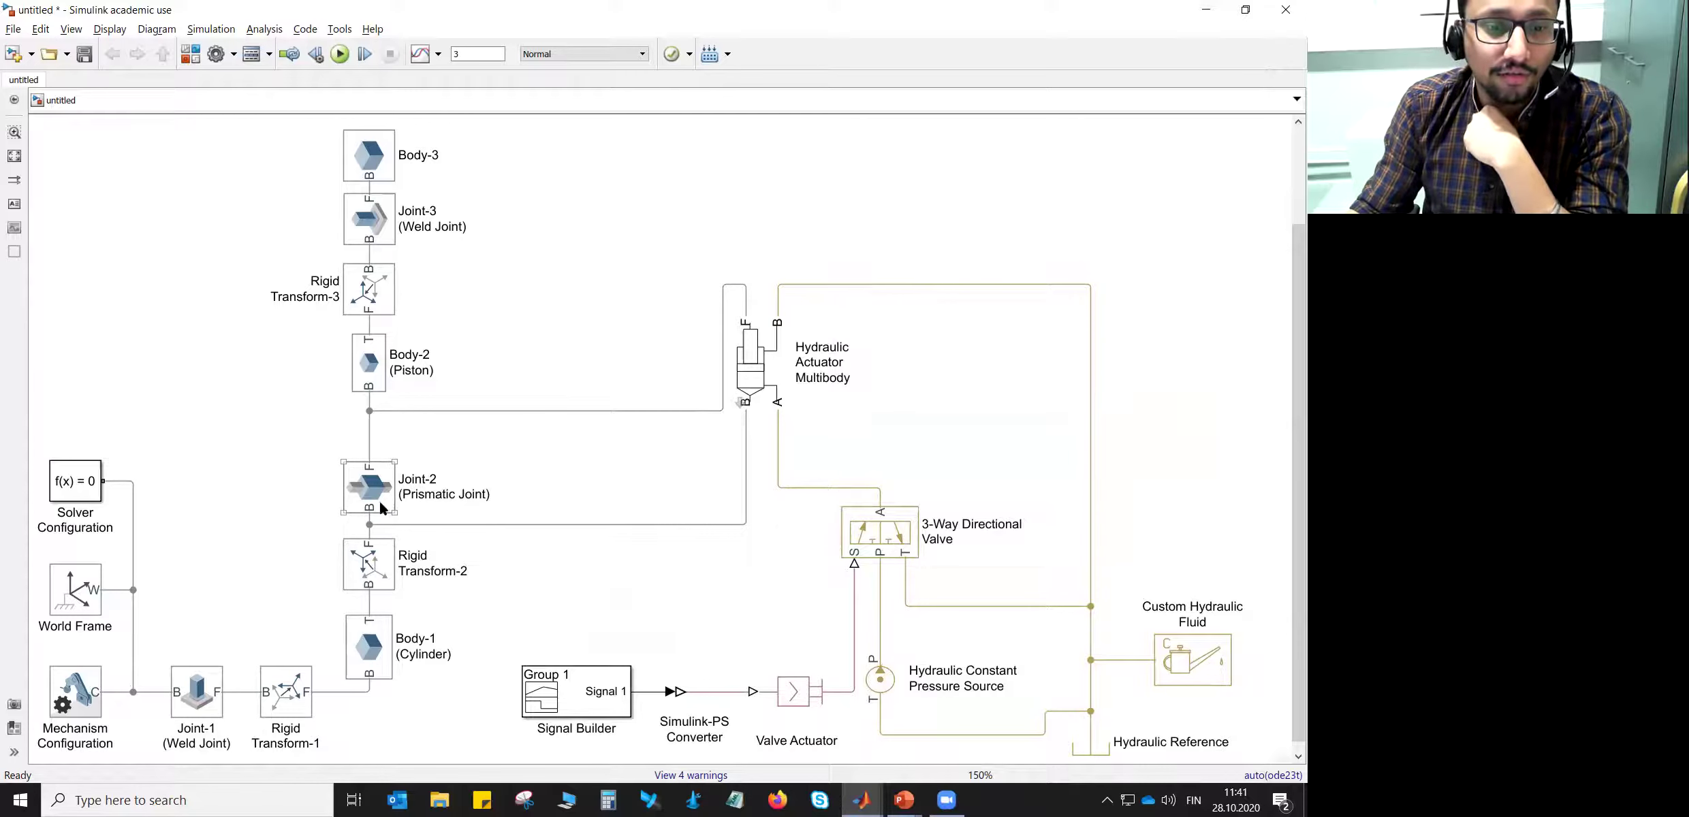
click(223, 31)
click(234, 32)
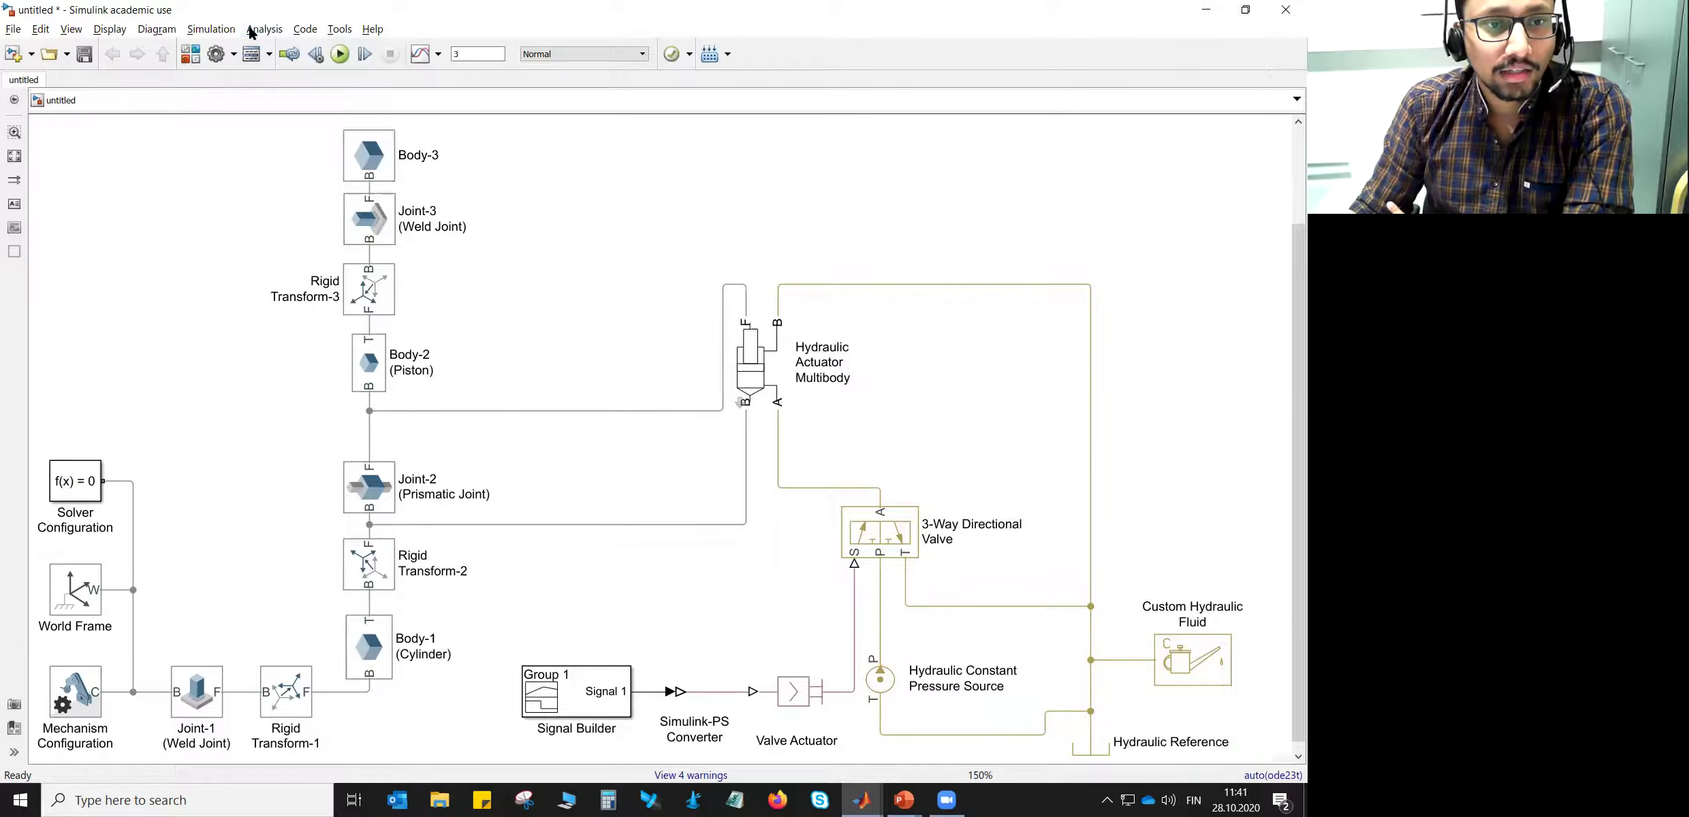
click(252, 30)
mouse_move(305, 158)
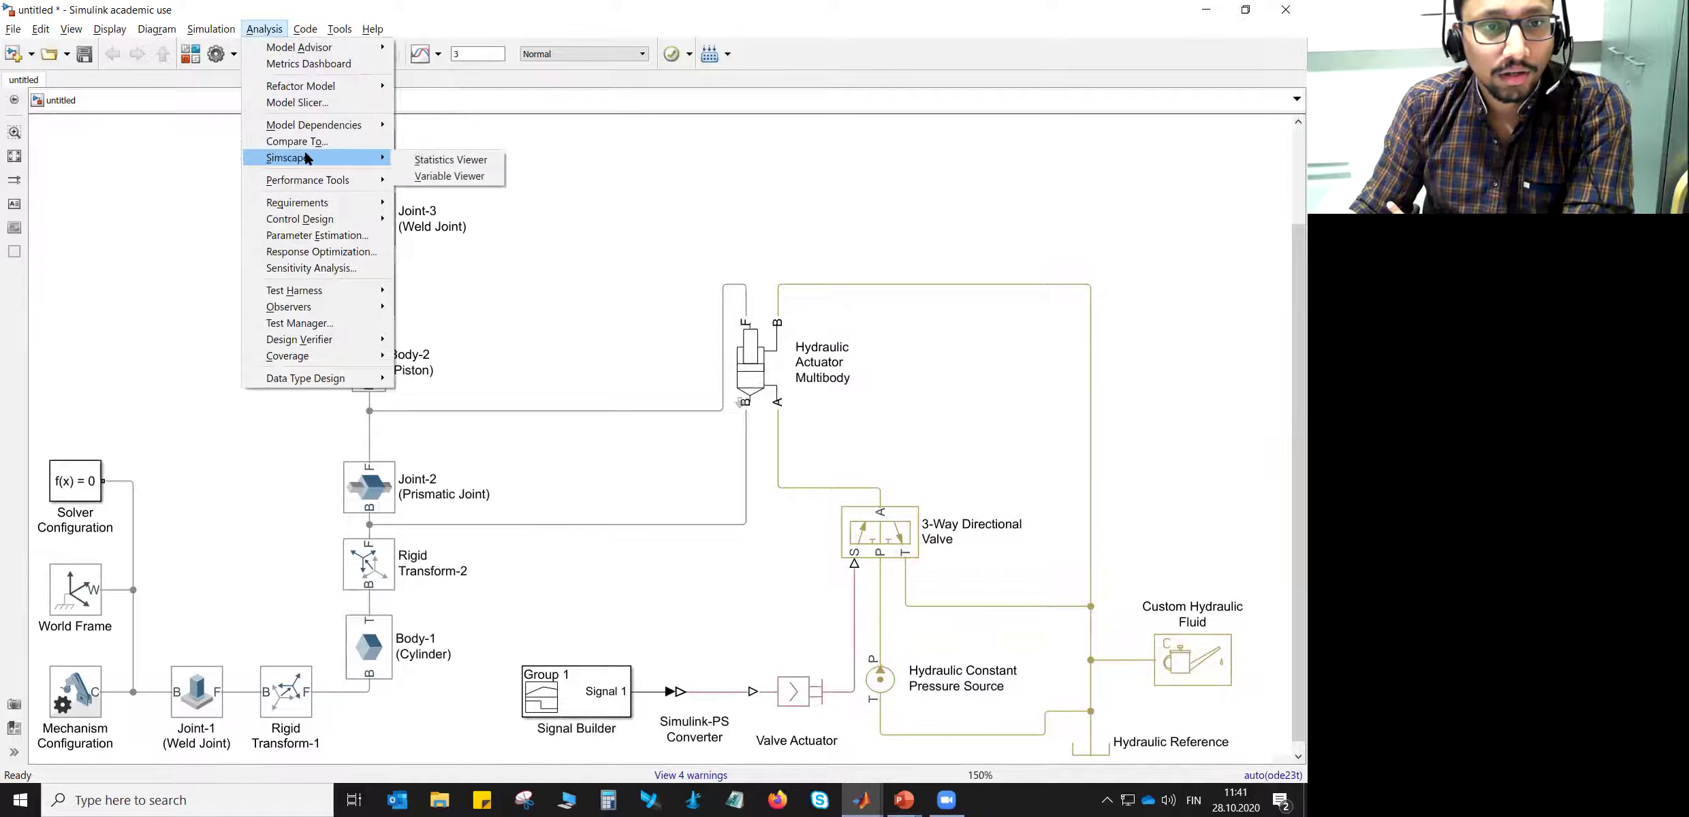
click(417, 159)
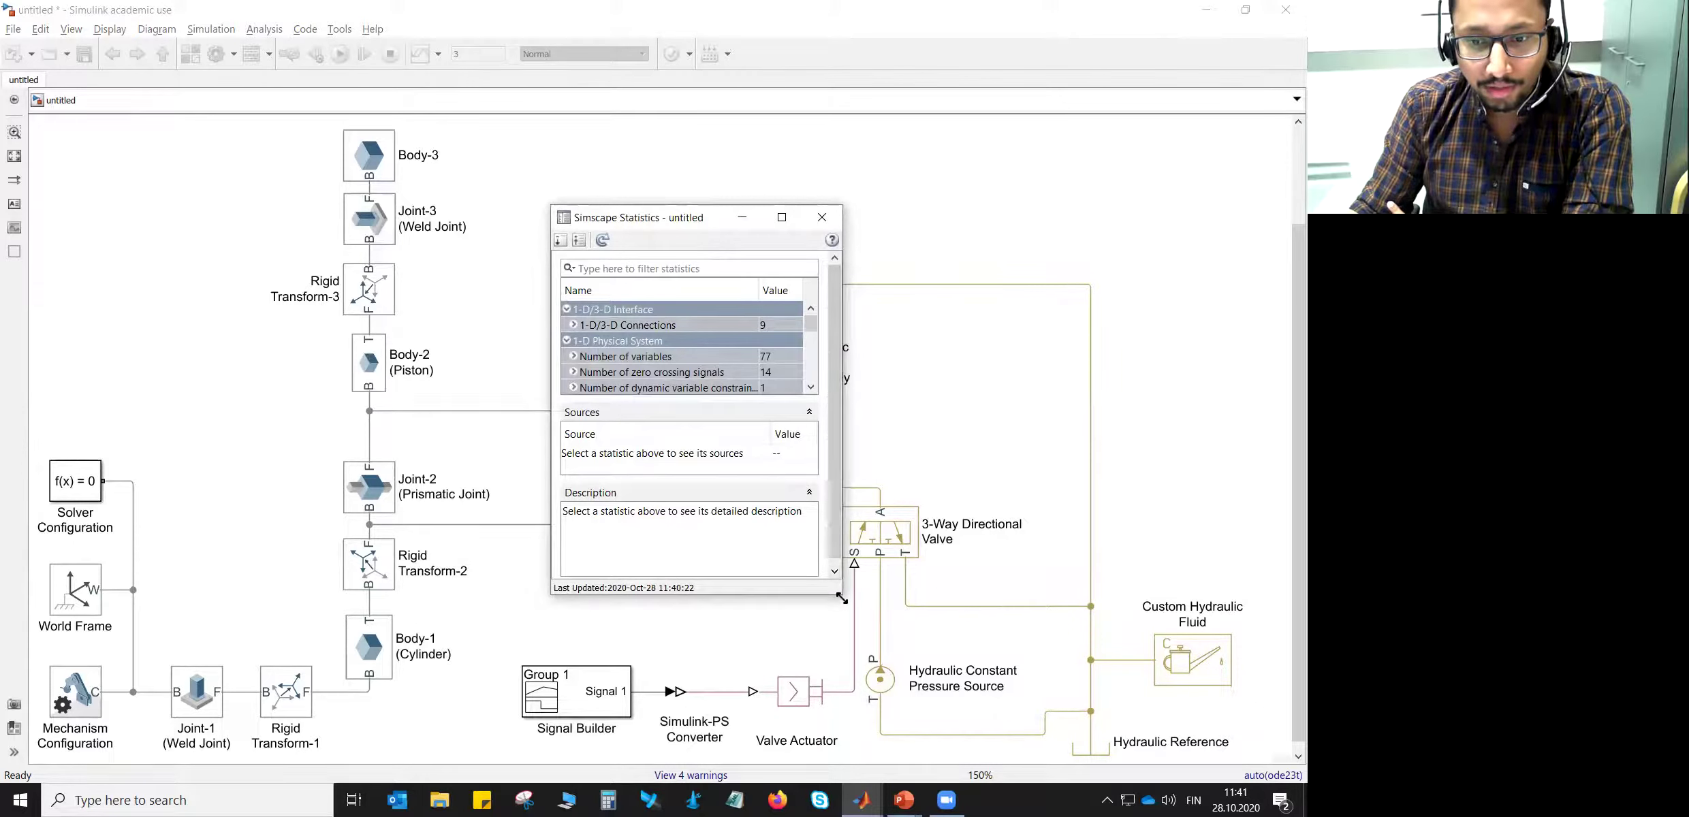
drag(842, 597, 1002, 491)
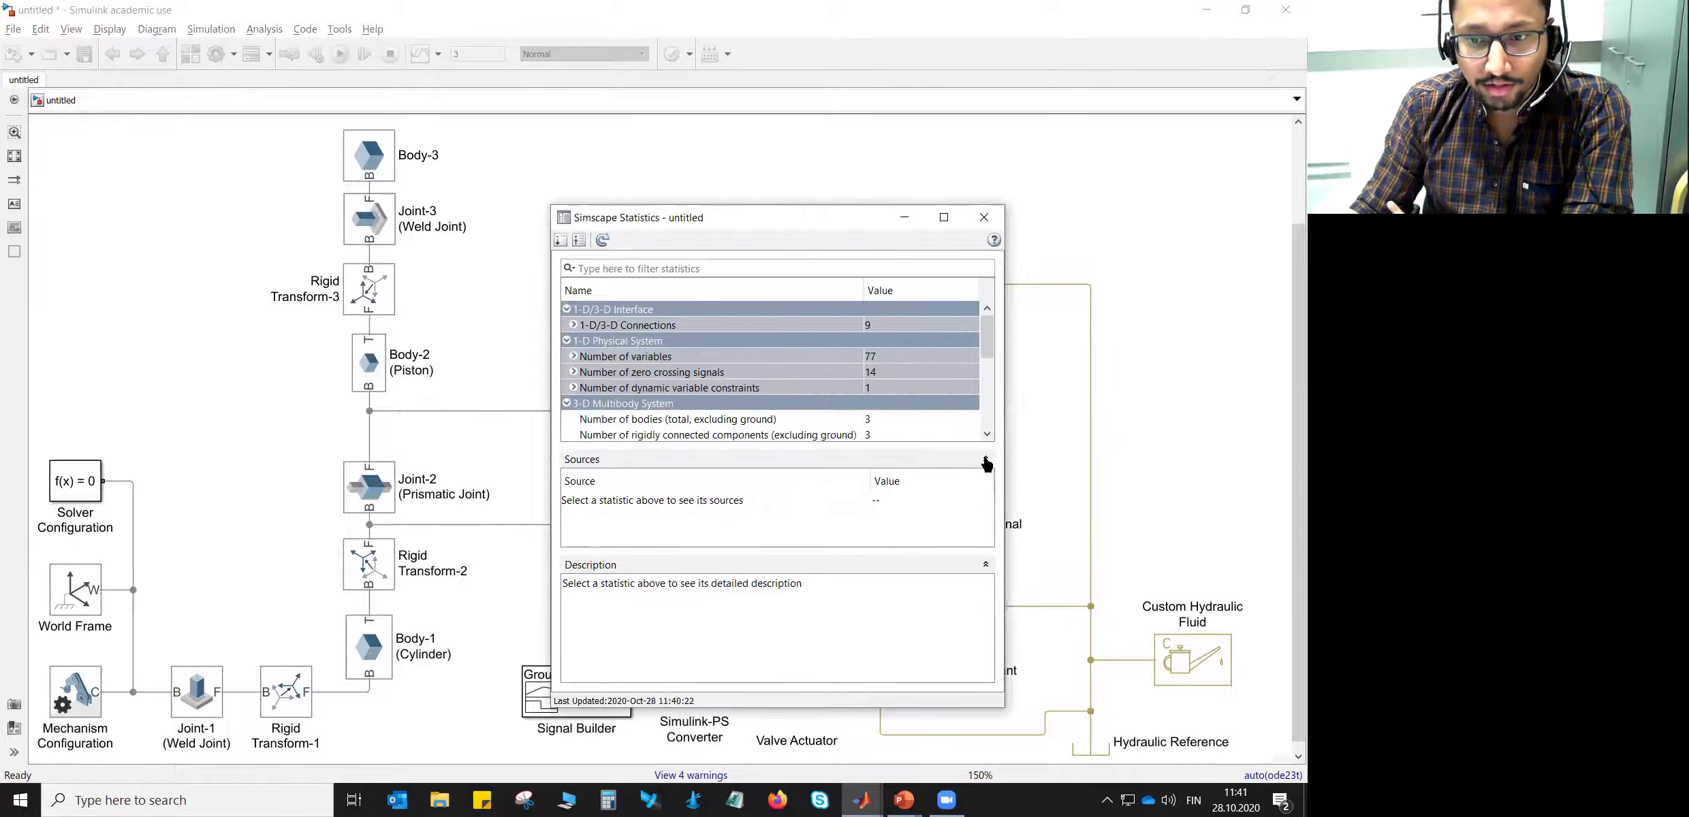
click(986, 461)
click(986, 545)
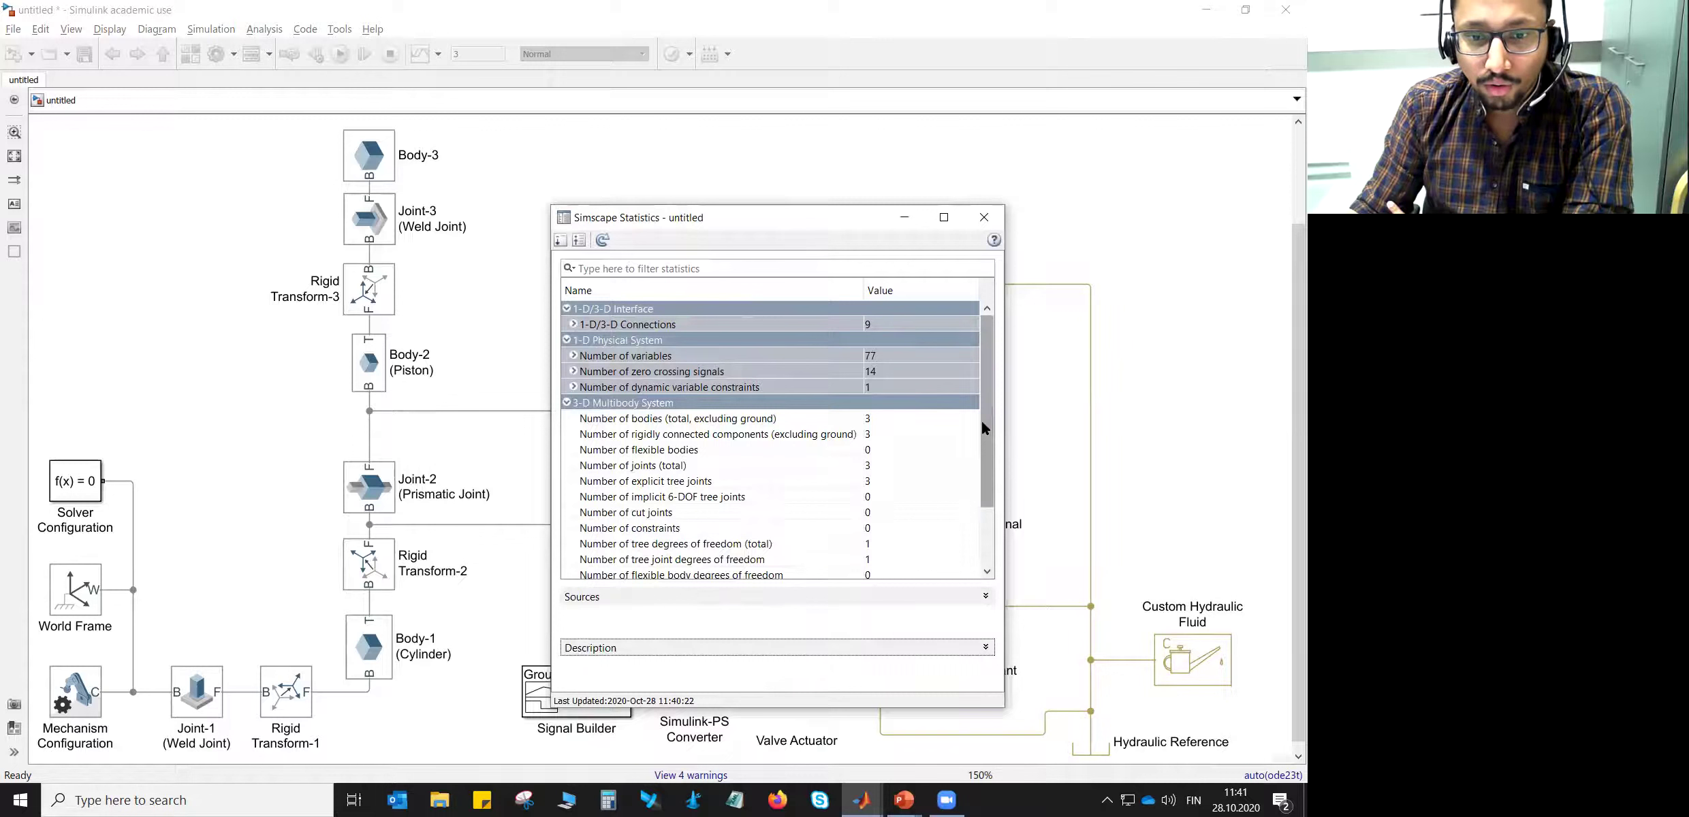
- Examine the 3-D Multibody System statistics, including the number of tree joint degrees of freedom, and close the viewer
scroll(982, 428, down, 2)
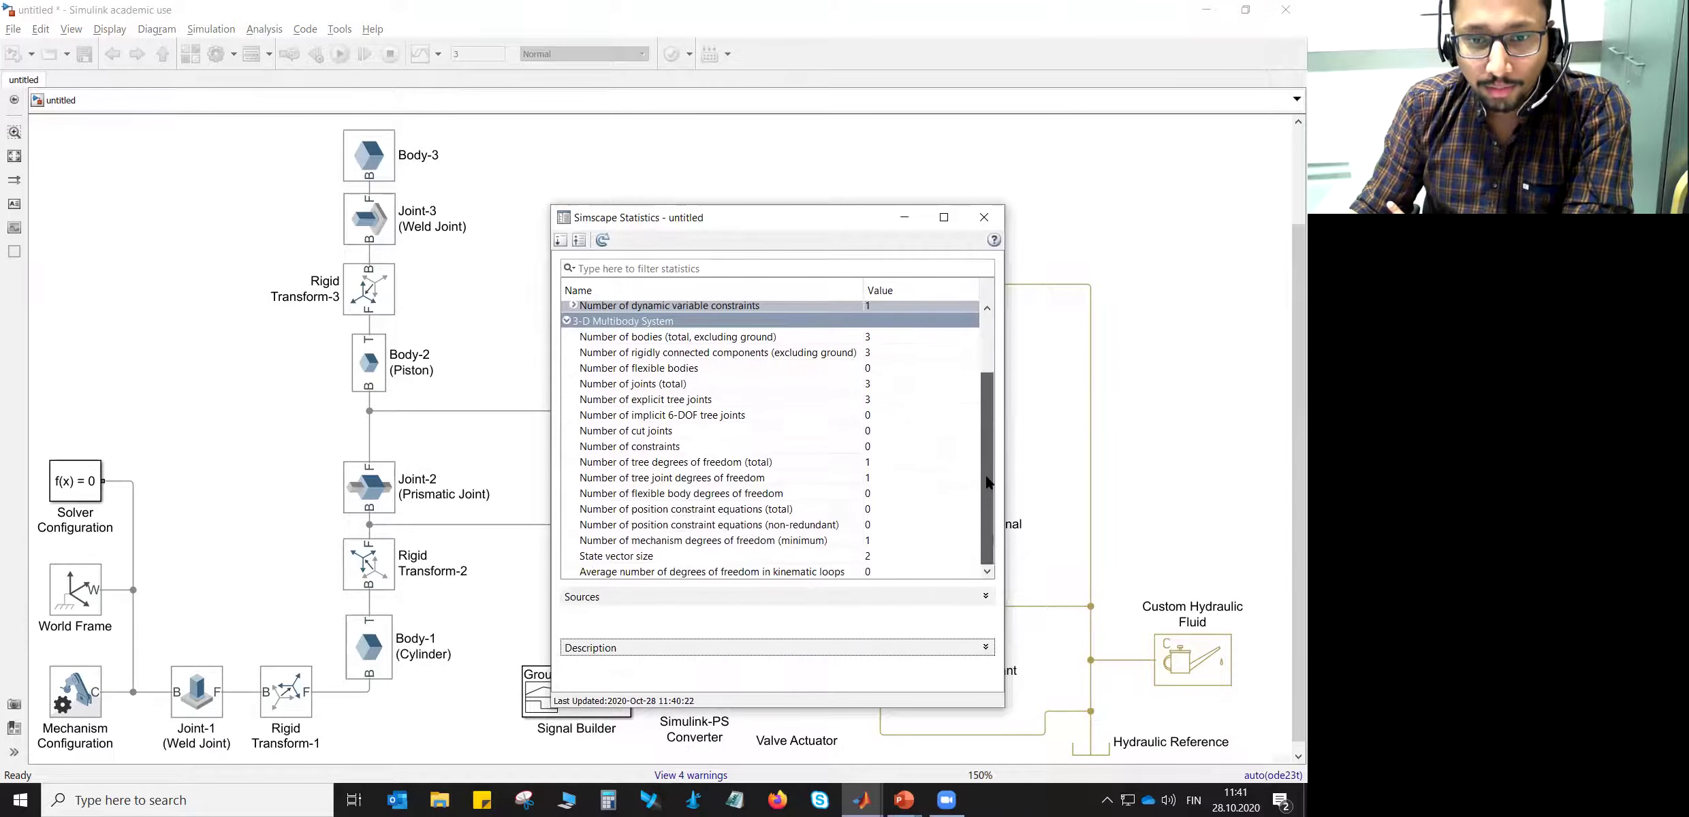
click(723, 479)
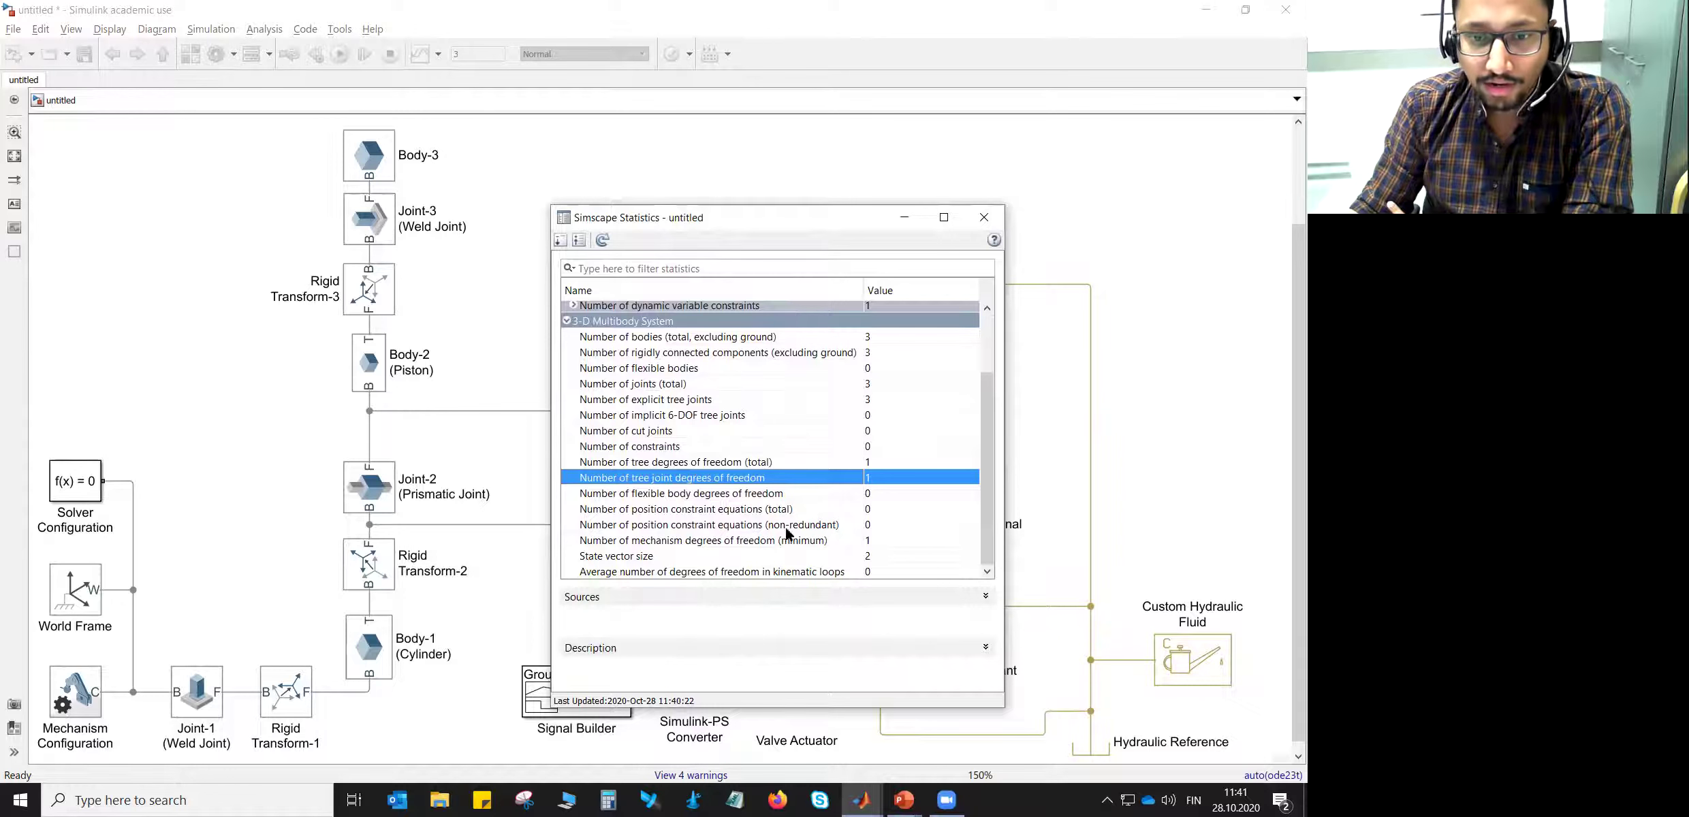
scroll(787, 478, up, 2)
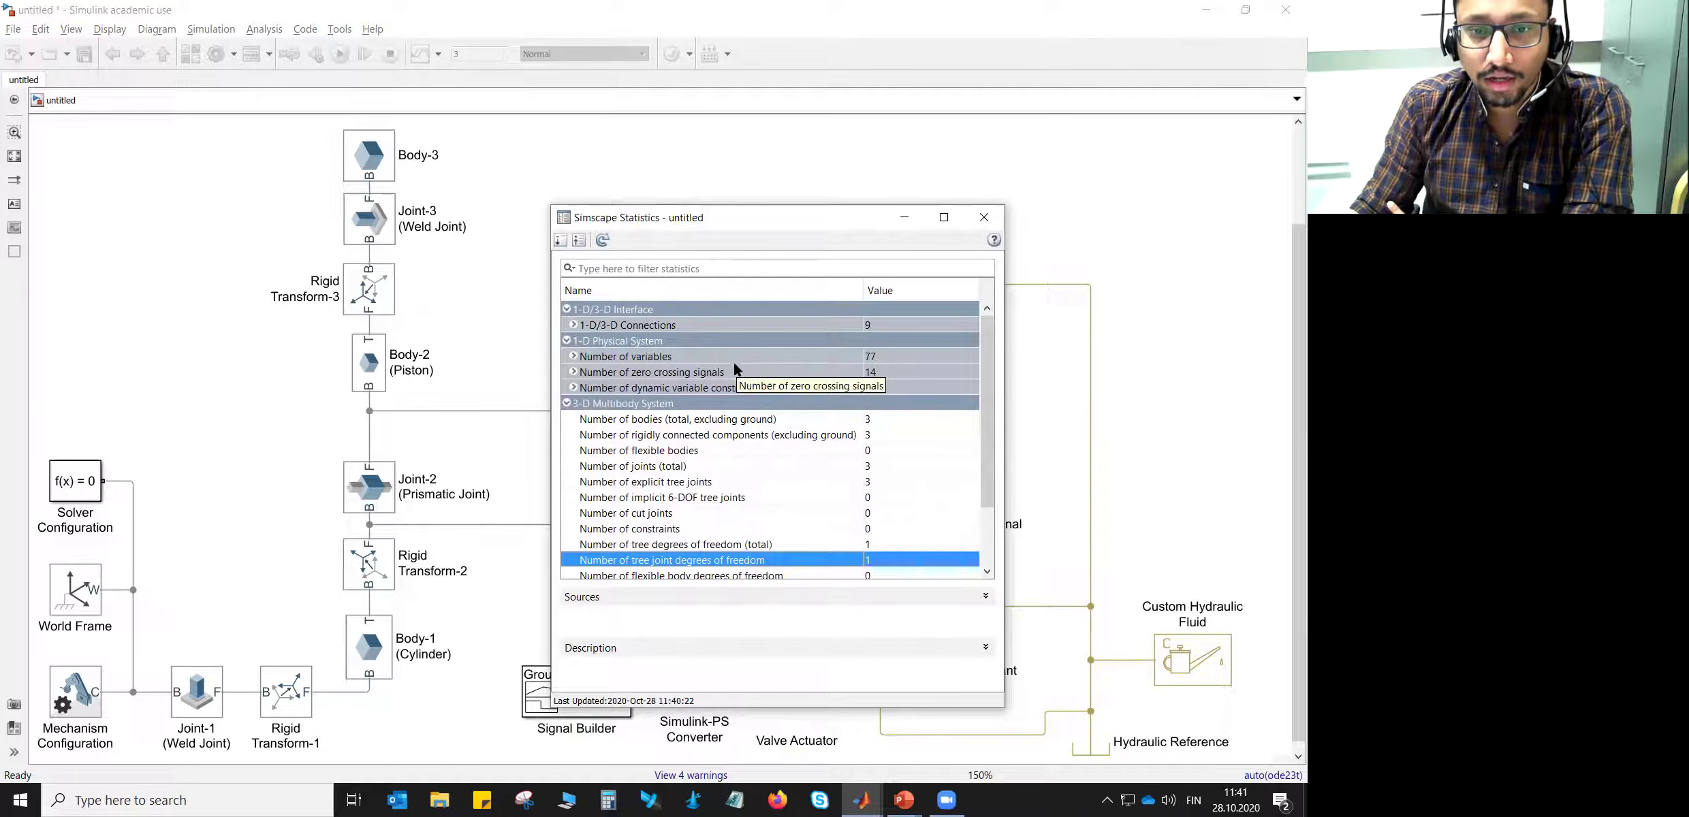
click(984, 217)
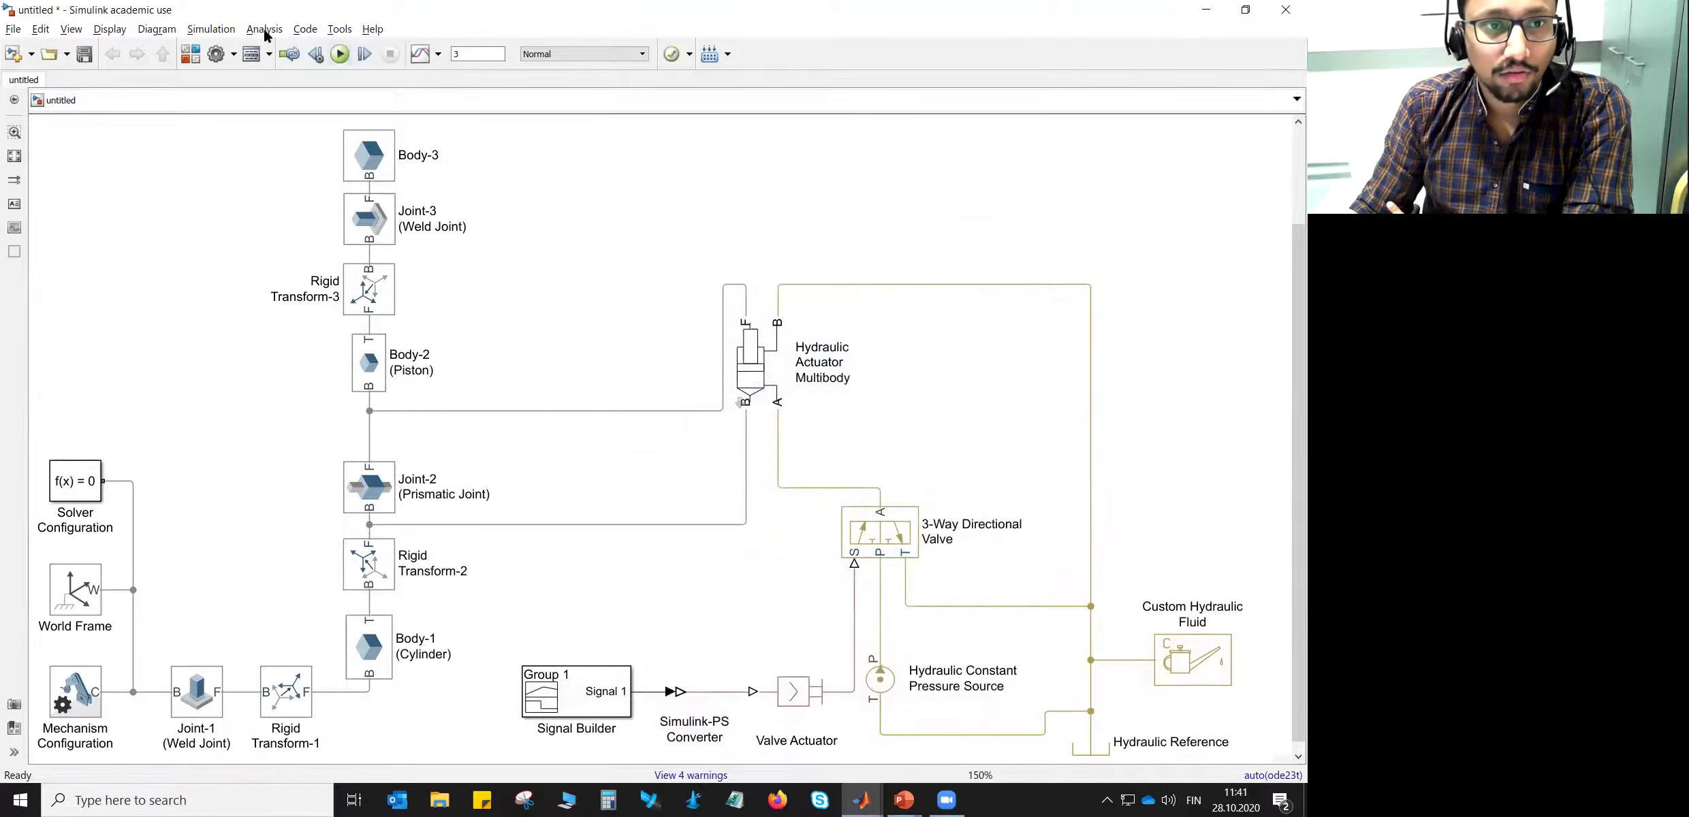
- Open the Simscape Variable Viewer, enlarge it to examine the start values of the hydraulic variables, and close it
click(264, 29)
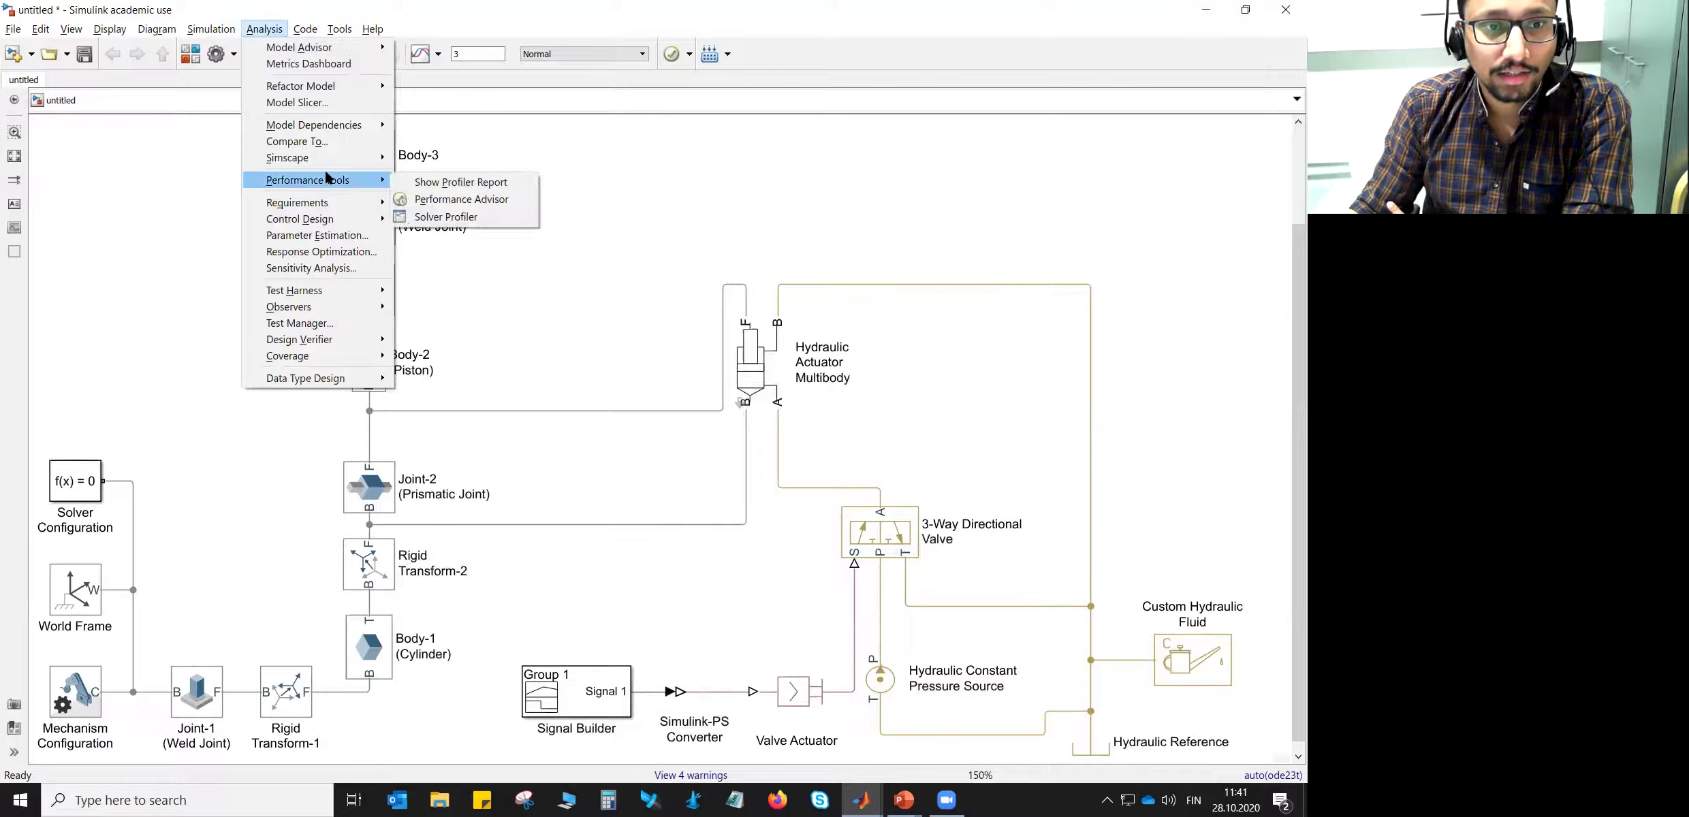
mouse_move(369, 162)
click(449, 176)
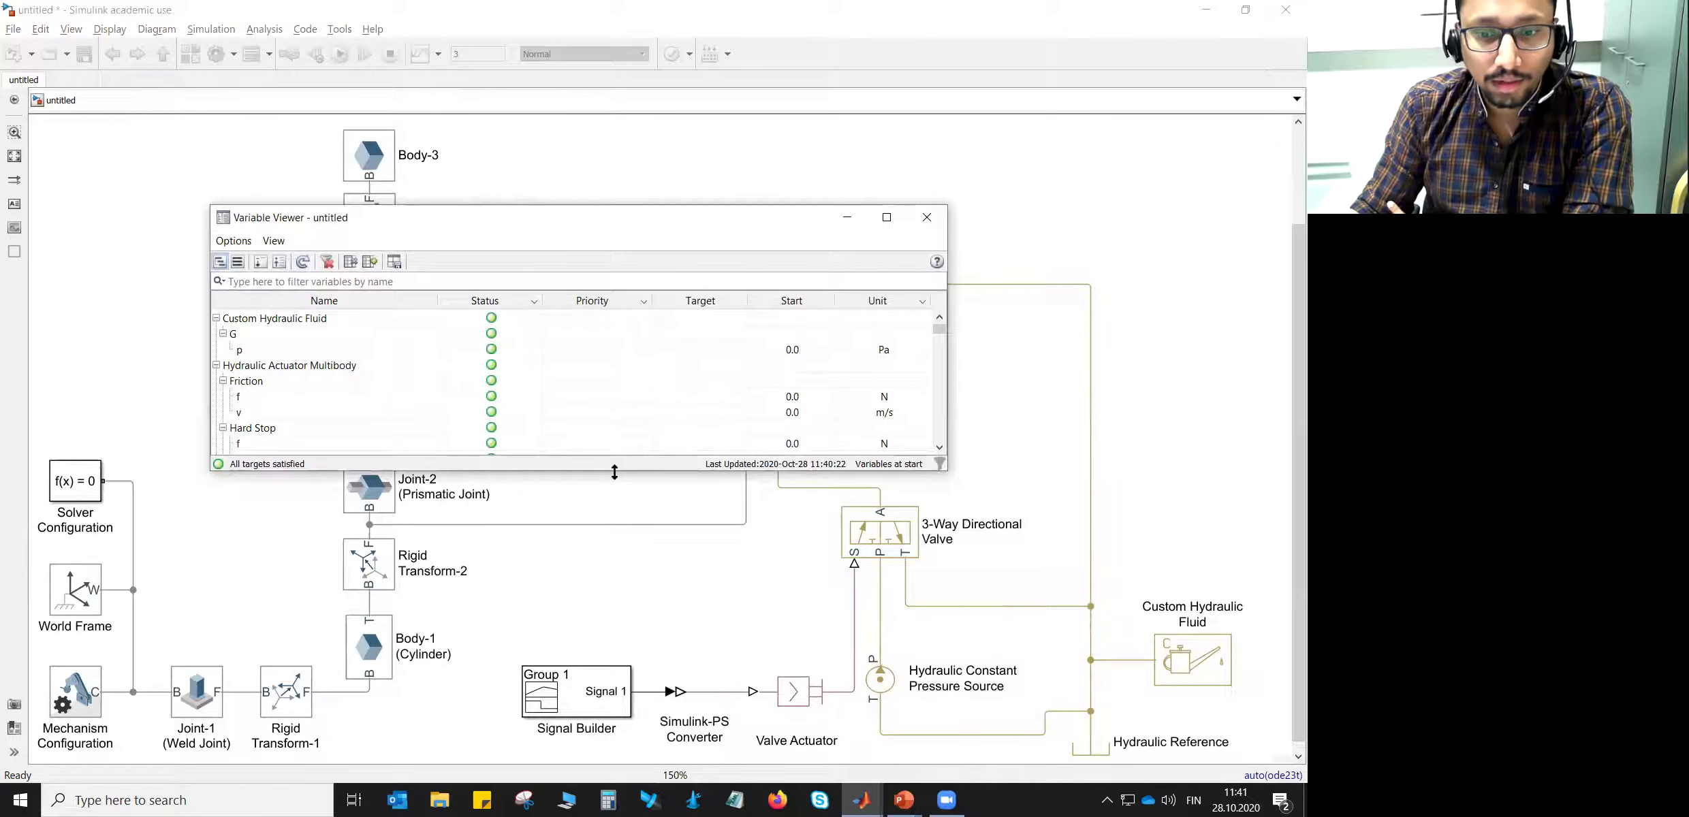
drag(614, 472, 614, 714)
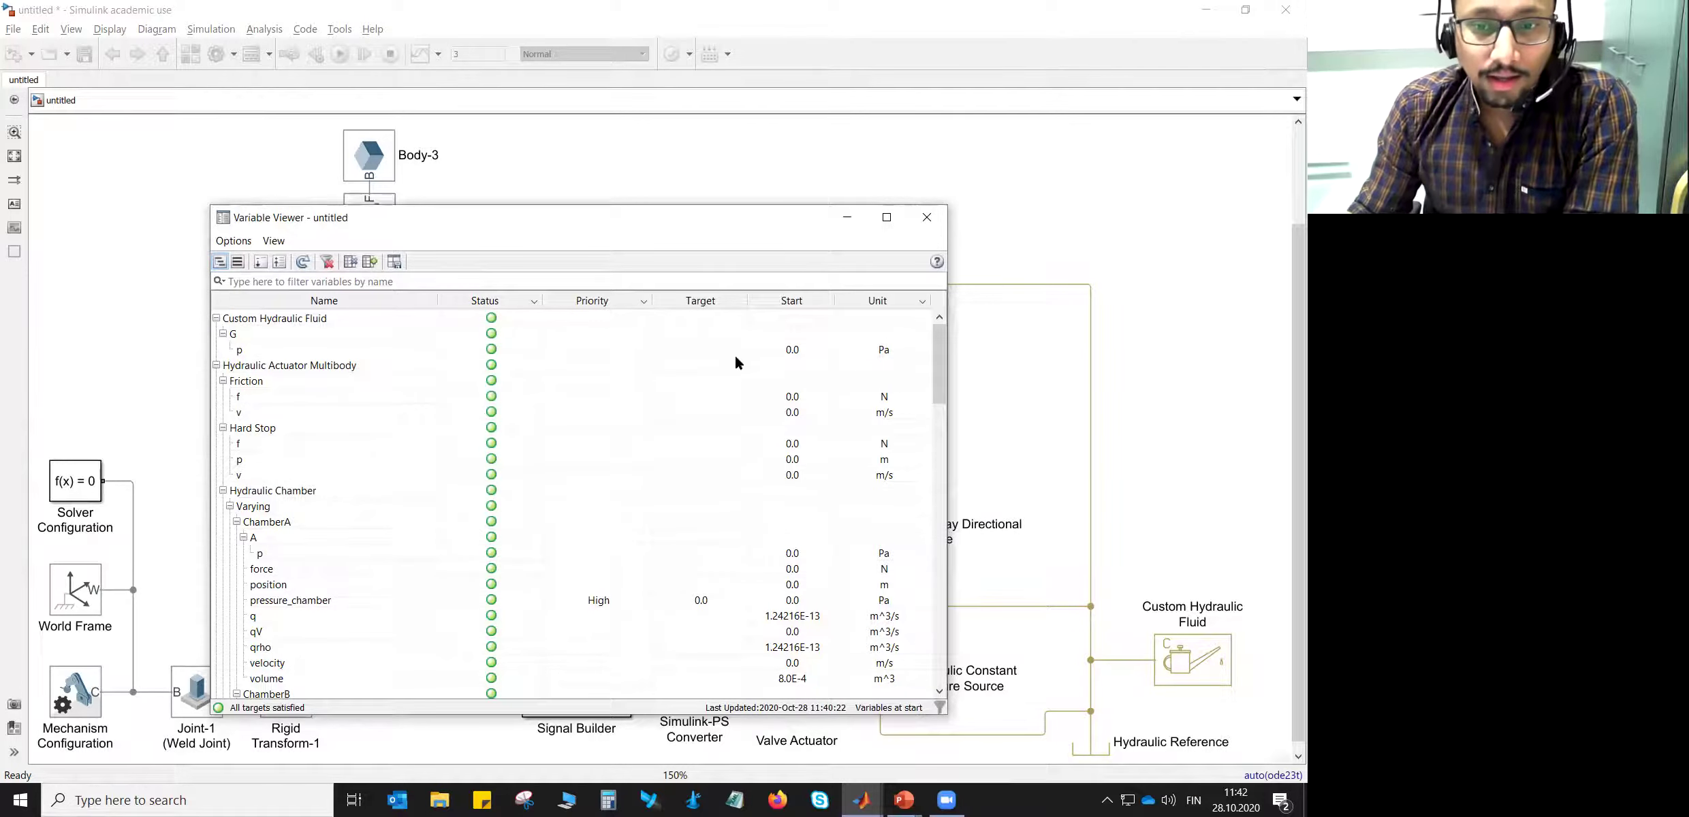
click(913, 213)
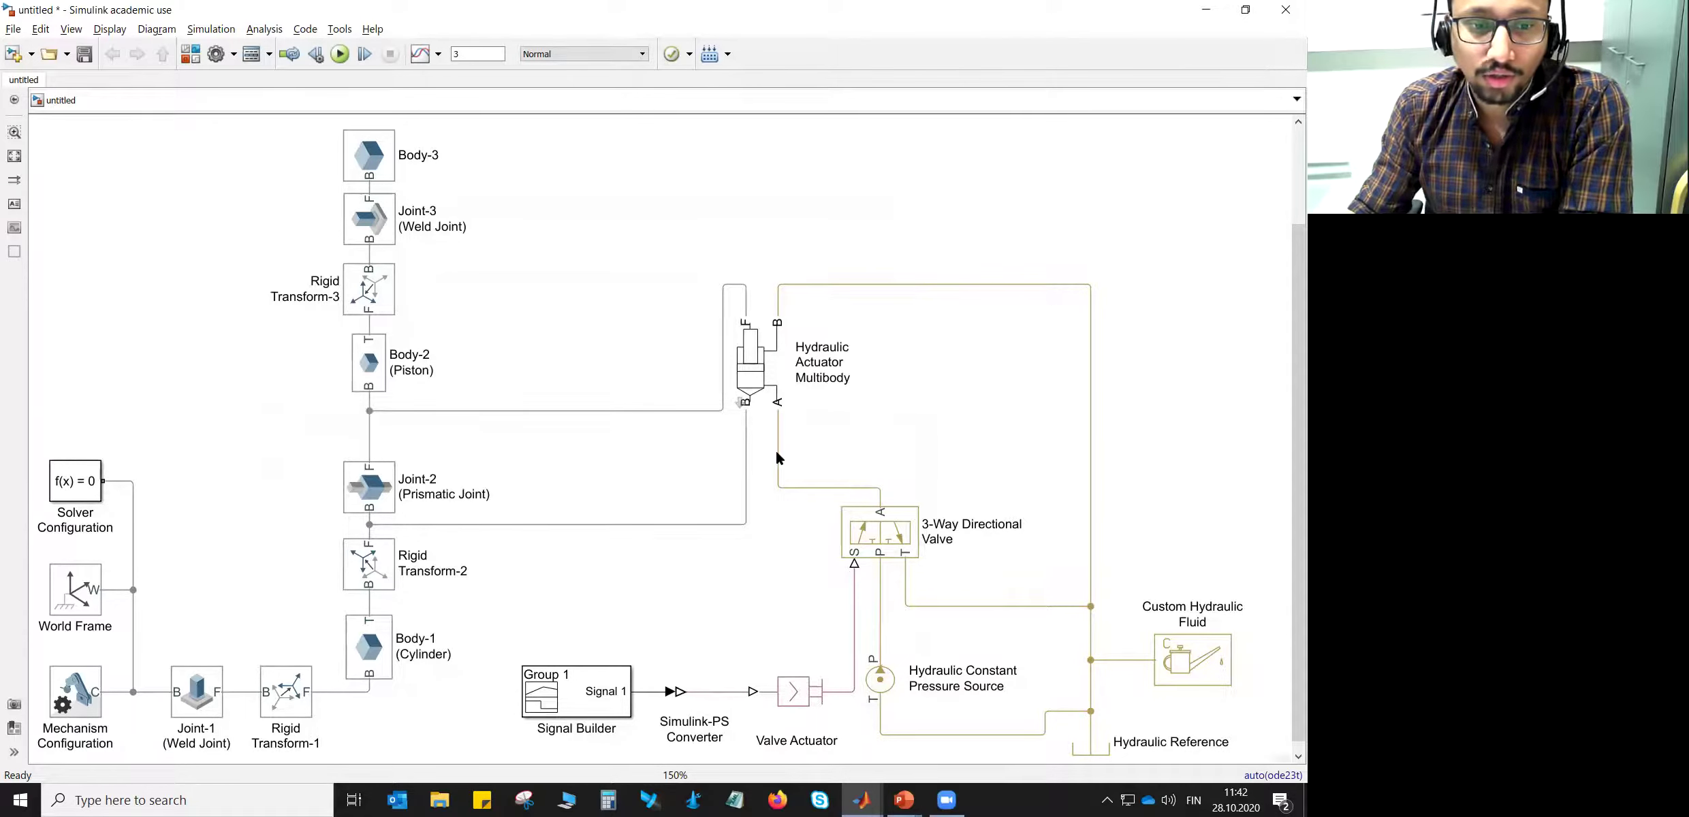
- Add a Hydraulic Pressure Sensor from Simscape's Foundation Library hydraulic sensors, placing it beside the Hydraulic Actuator Multibody block
click(191, 54)
drag(472, 414, 481, 369)
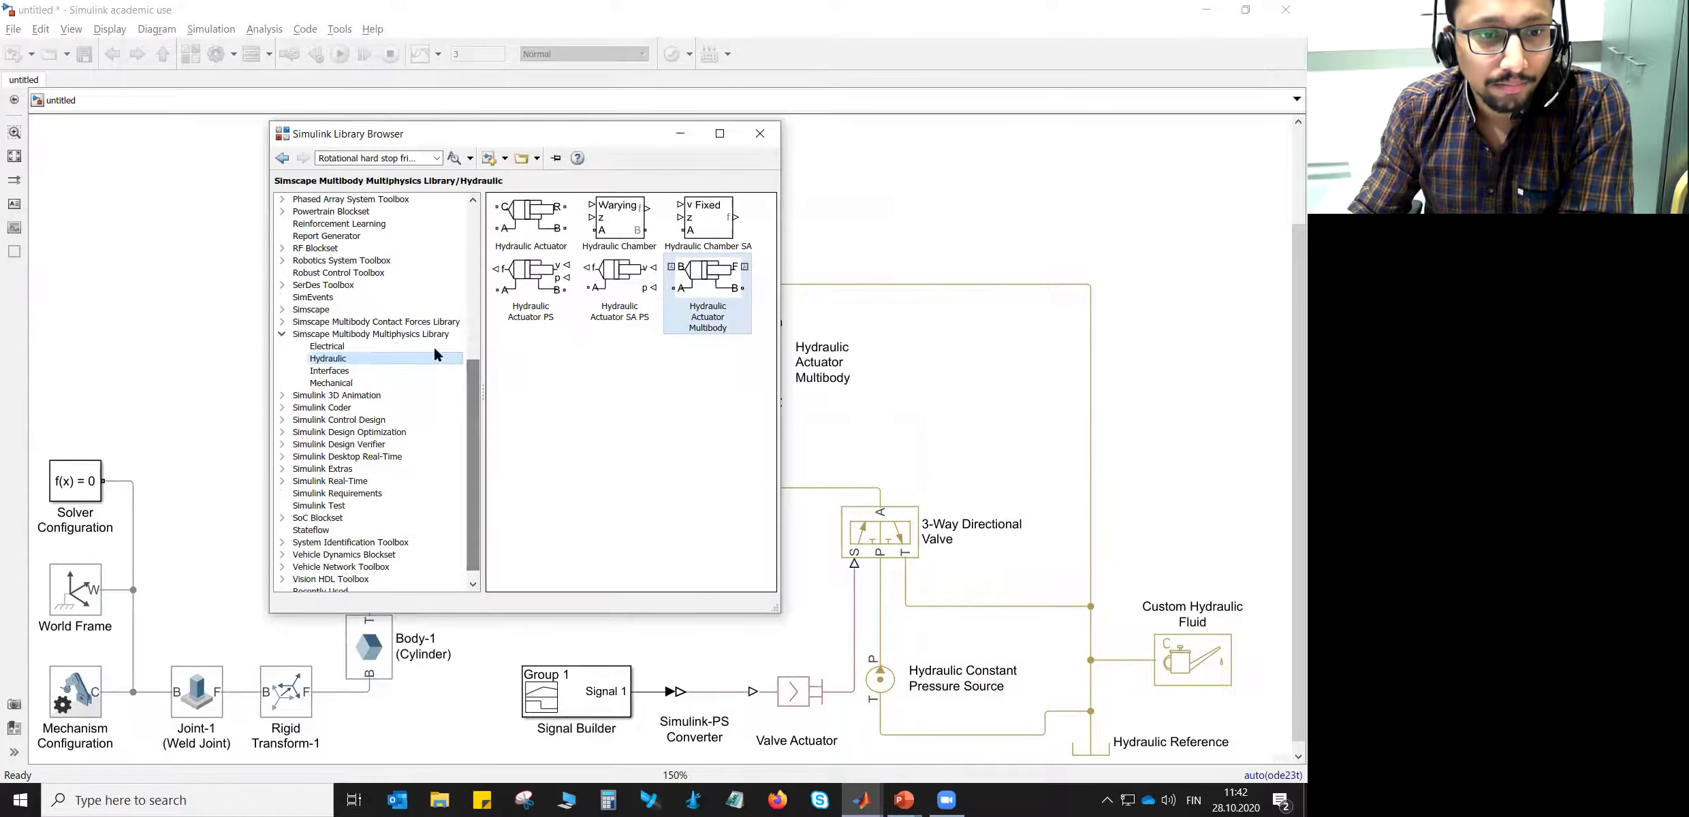
click(280, 331)
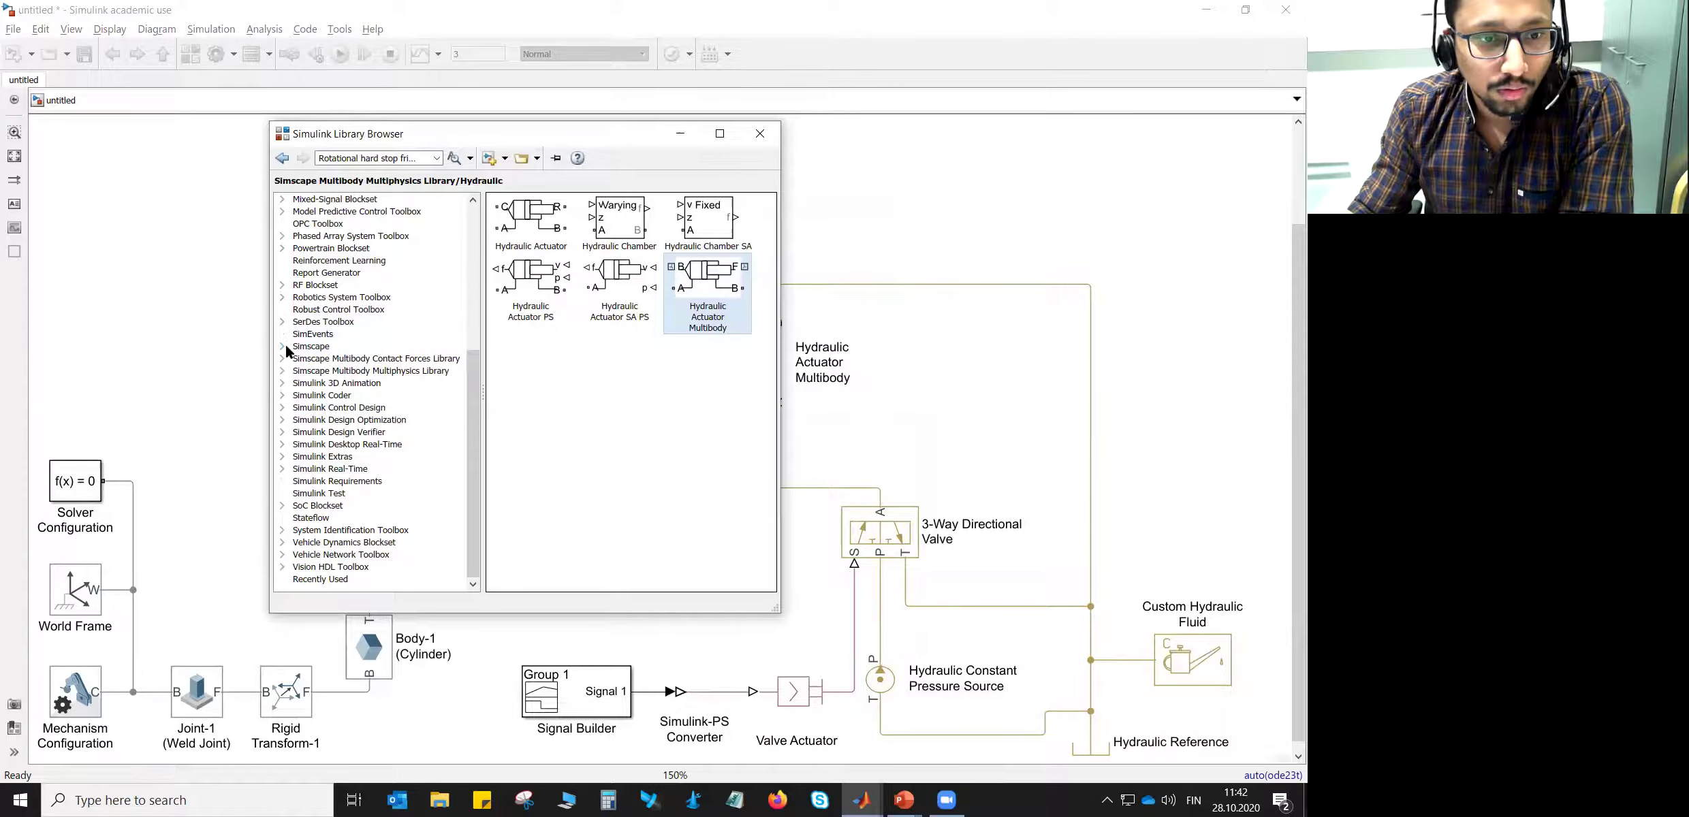
click(282, 346)
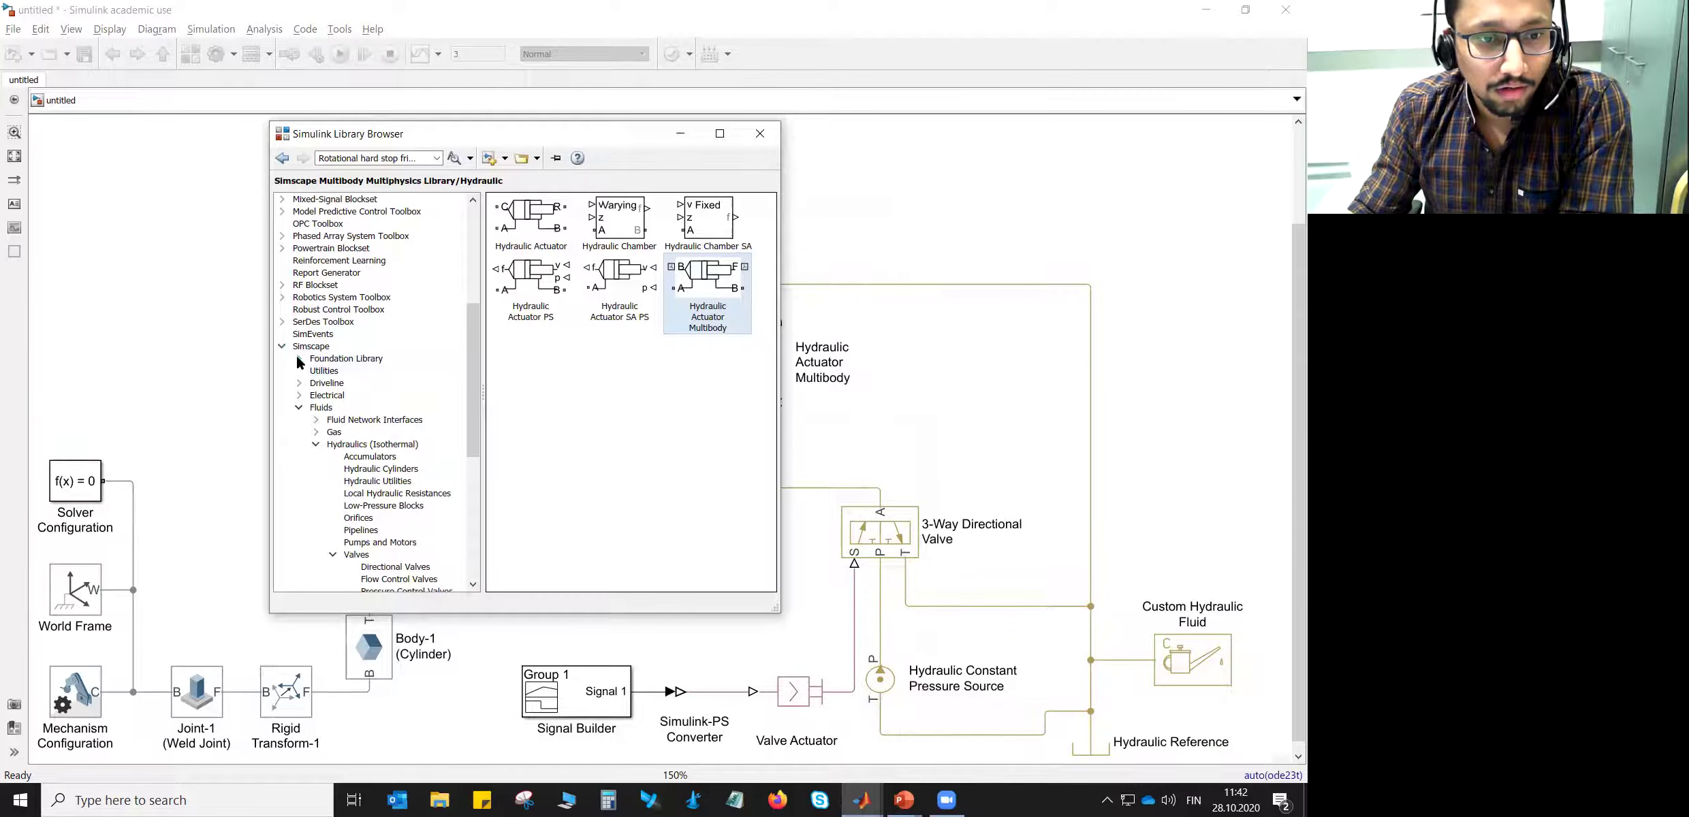
click(298, 358)
click(323, 396)
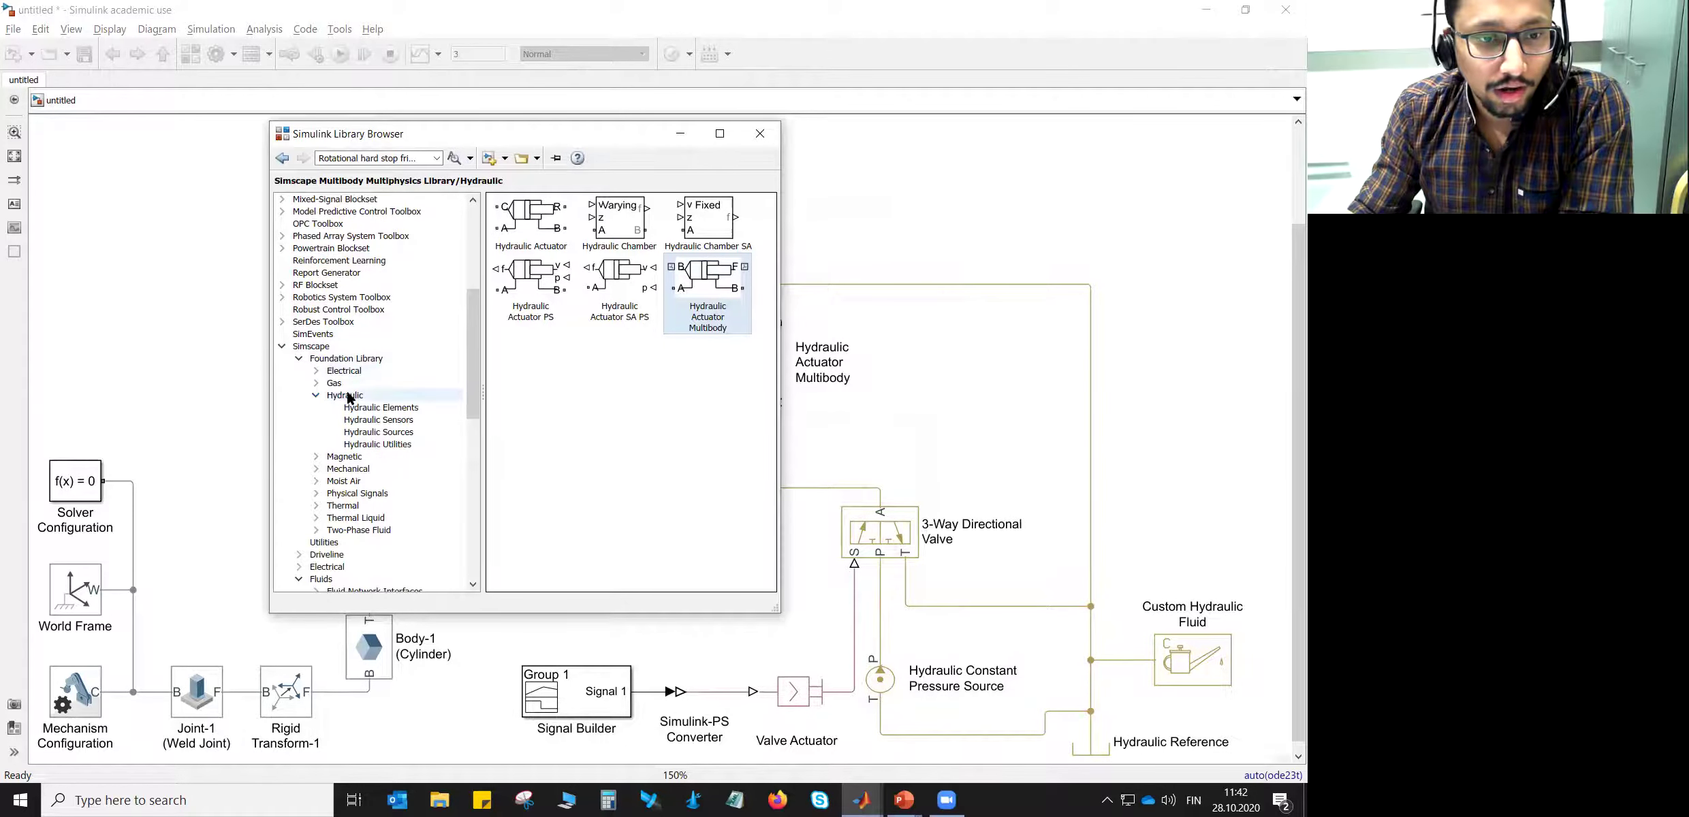
click(382, 421)
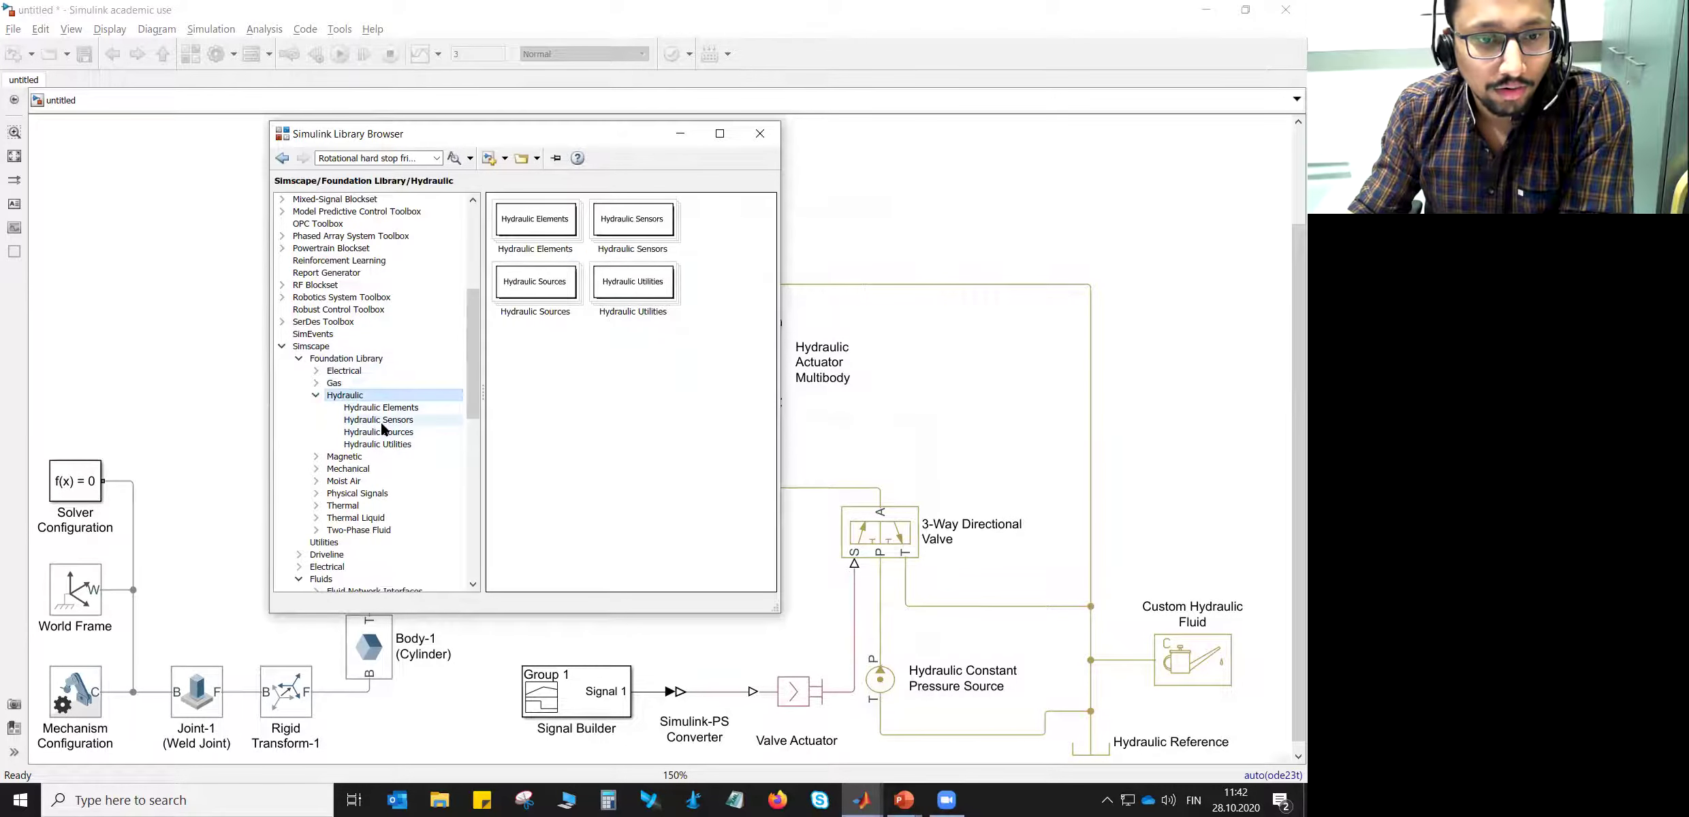
drag(615, 222, 960, 357)
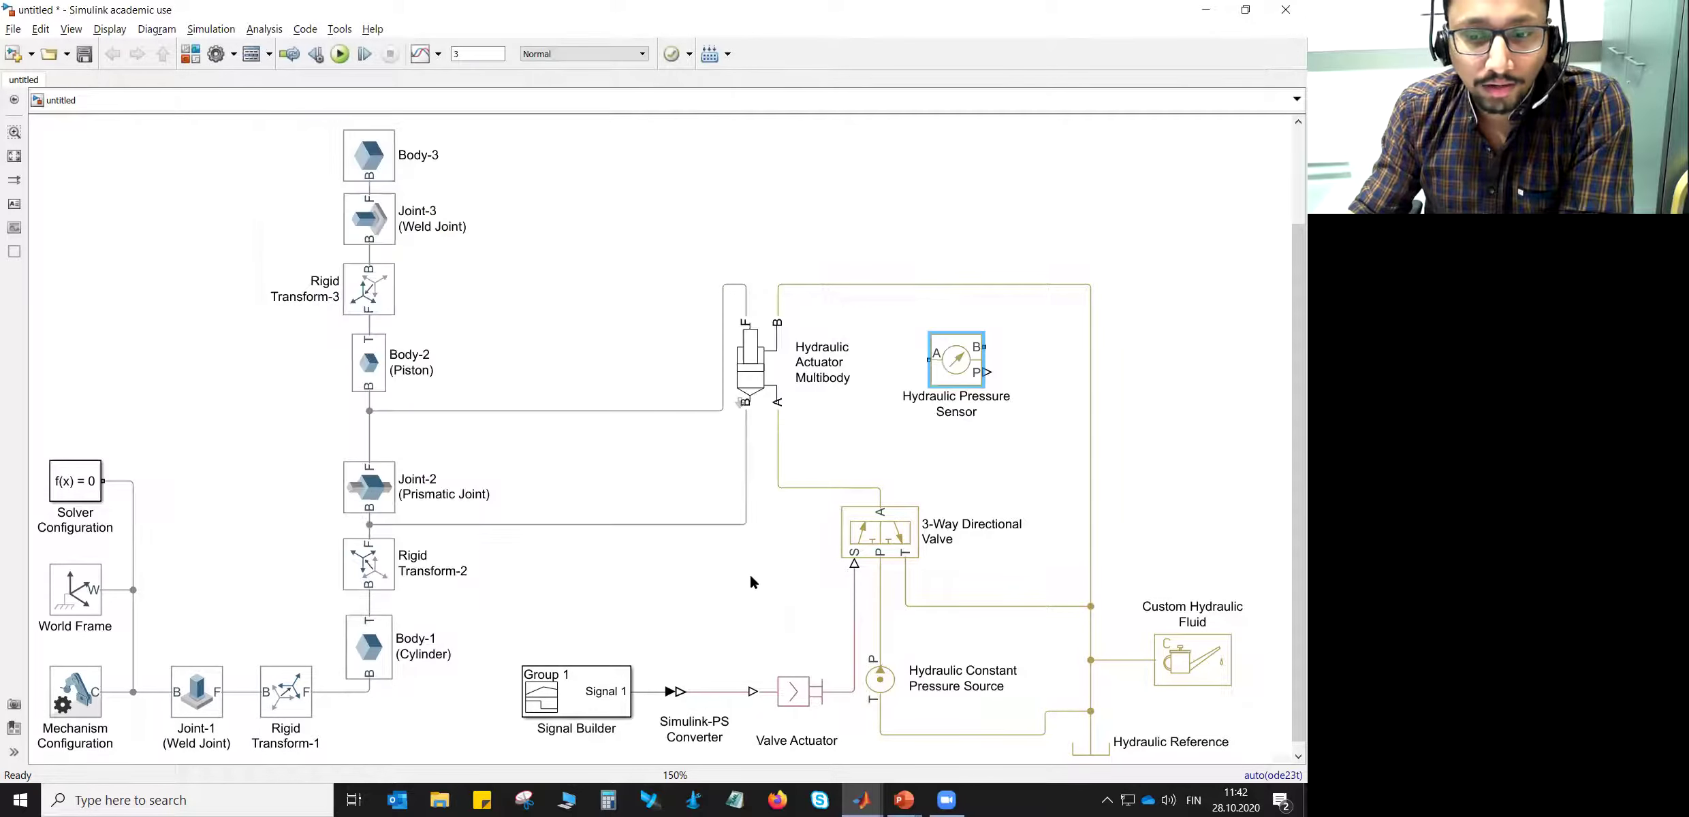
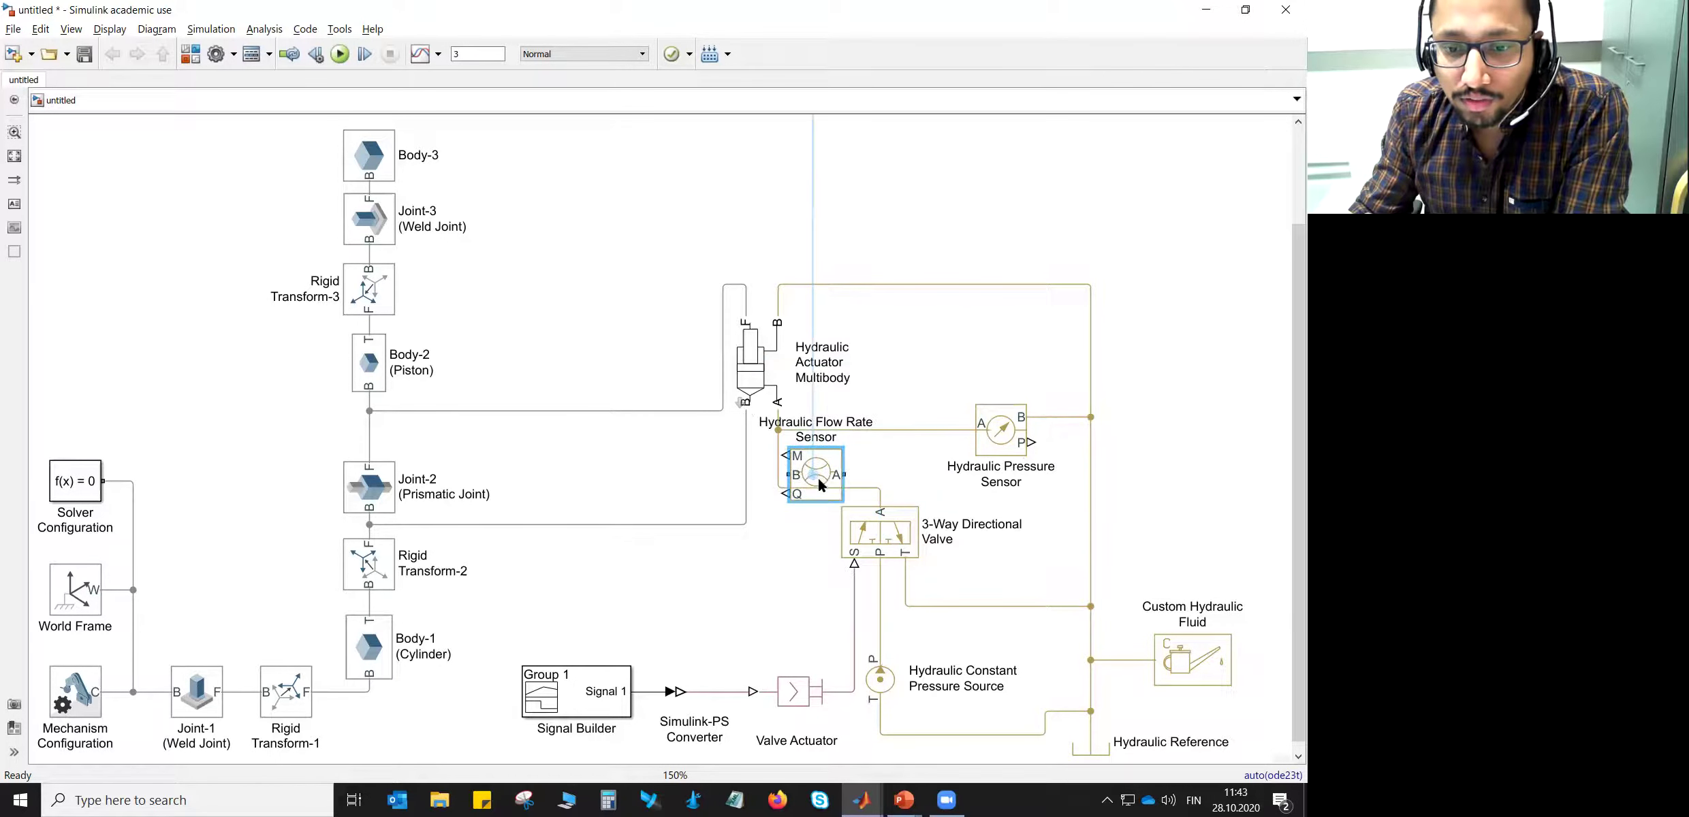
- Replace the direct line between the valve's A port and the actuator's A port with a connection through the Hydraulic Flow Rate Sensor
click(868, 489)
key(Delete)
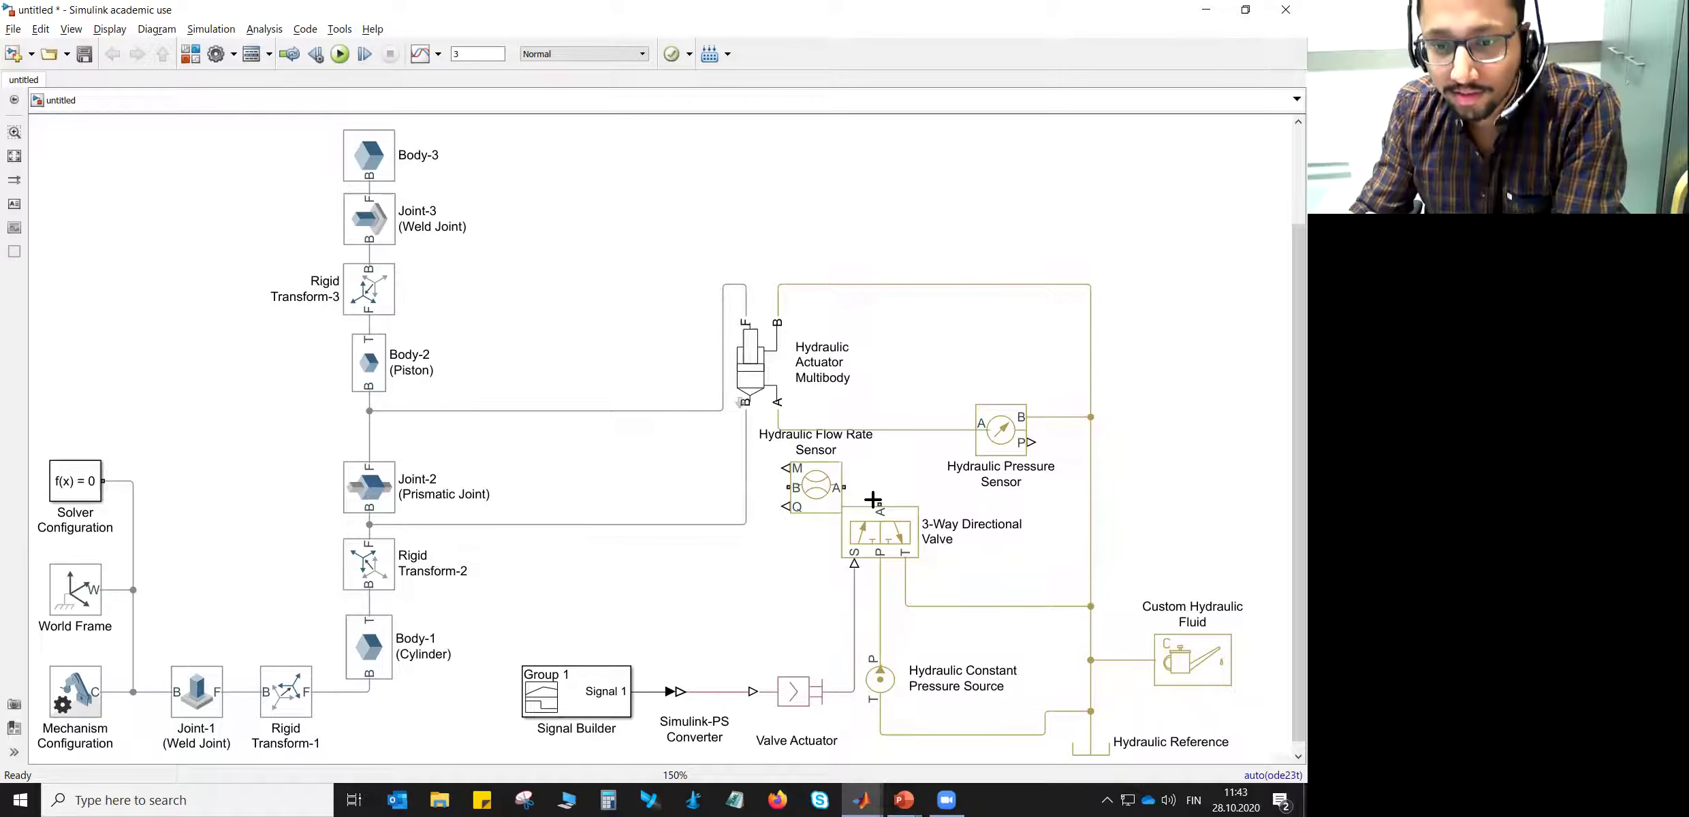
mouse_move(876, 502)
mouse_down()
mouse_move(846, 488)
mouse_move(813, 501)
mouse_move(843, 476)
mouse_move(777, 429)
mouse_up()
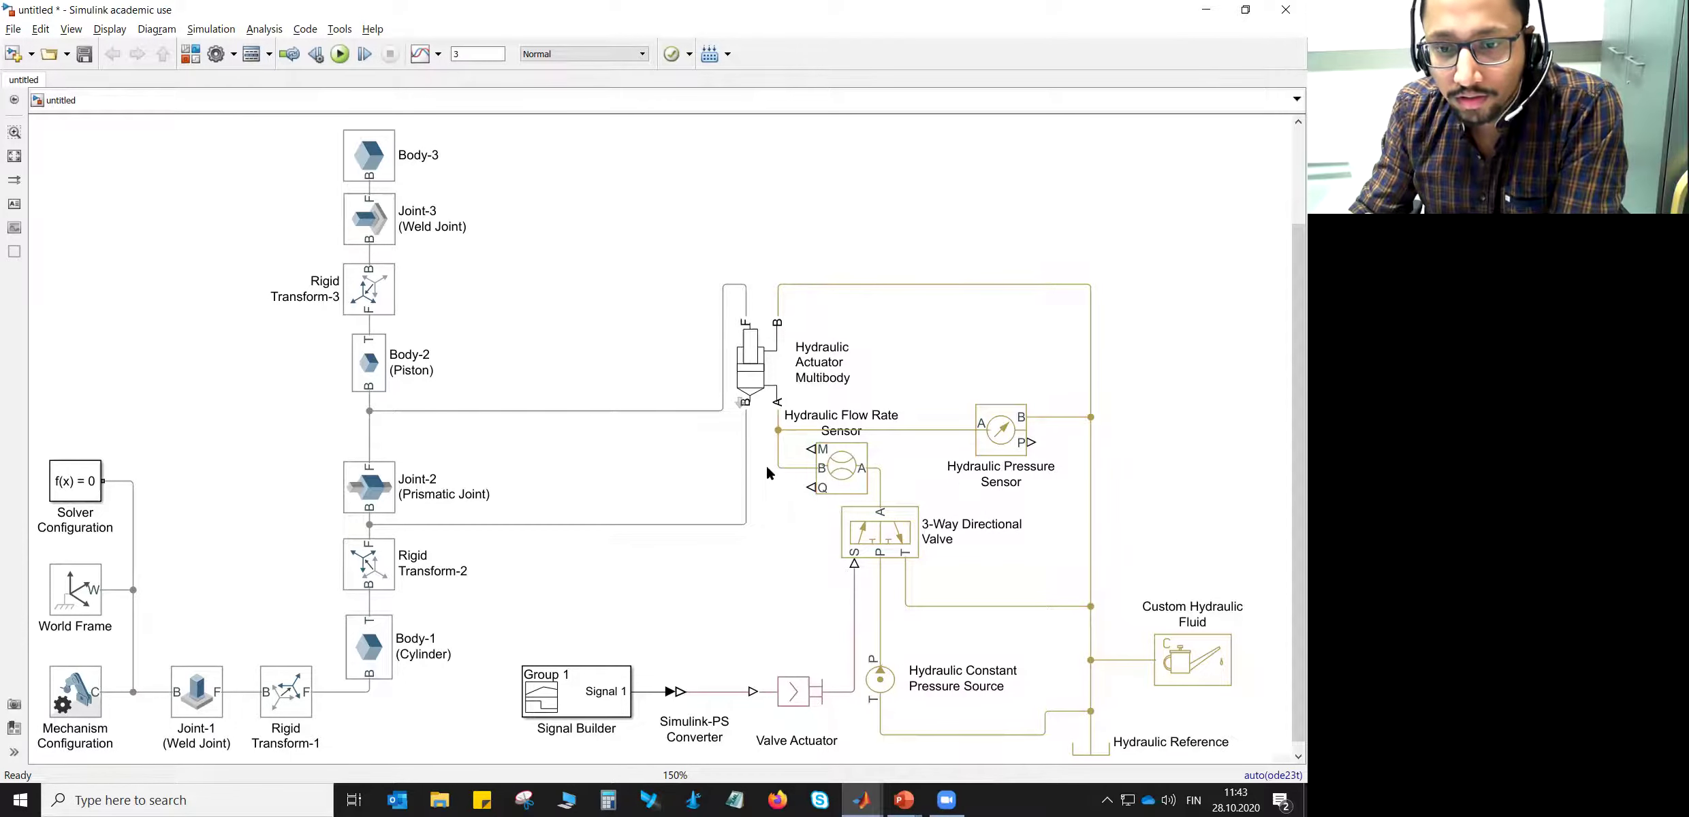
- Read the Hydraulic Flow Rate Sensor's description of its Q and M outputs and positive flow direction, then close its parameters
drag(1005, 430, 989, 451)
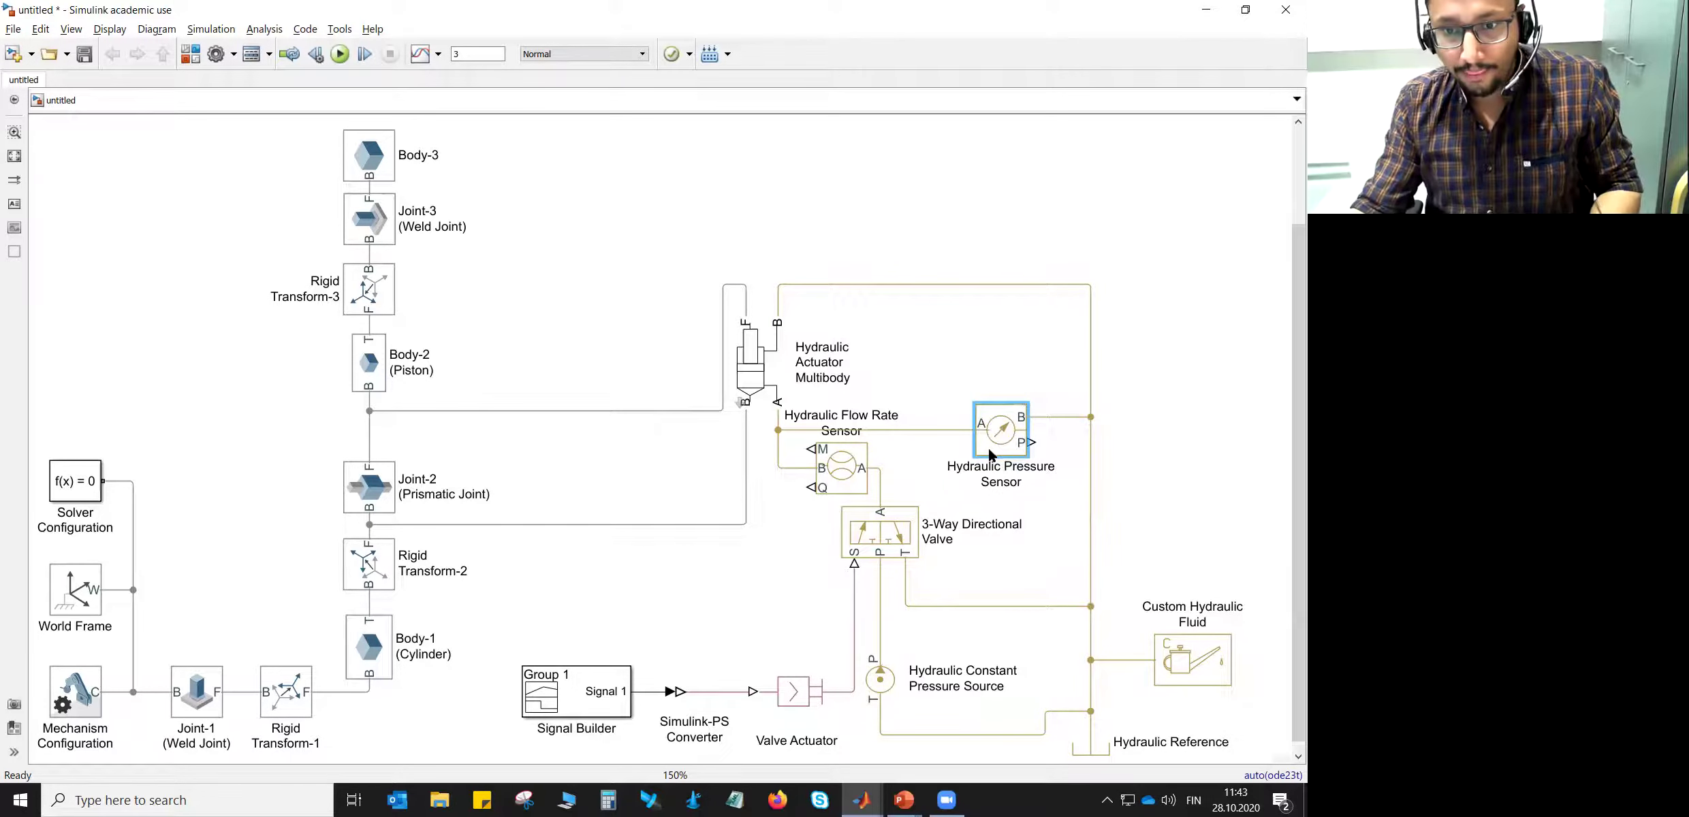
click(966, 357)
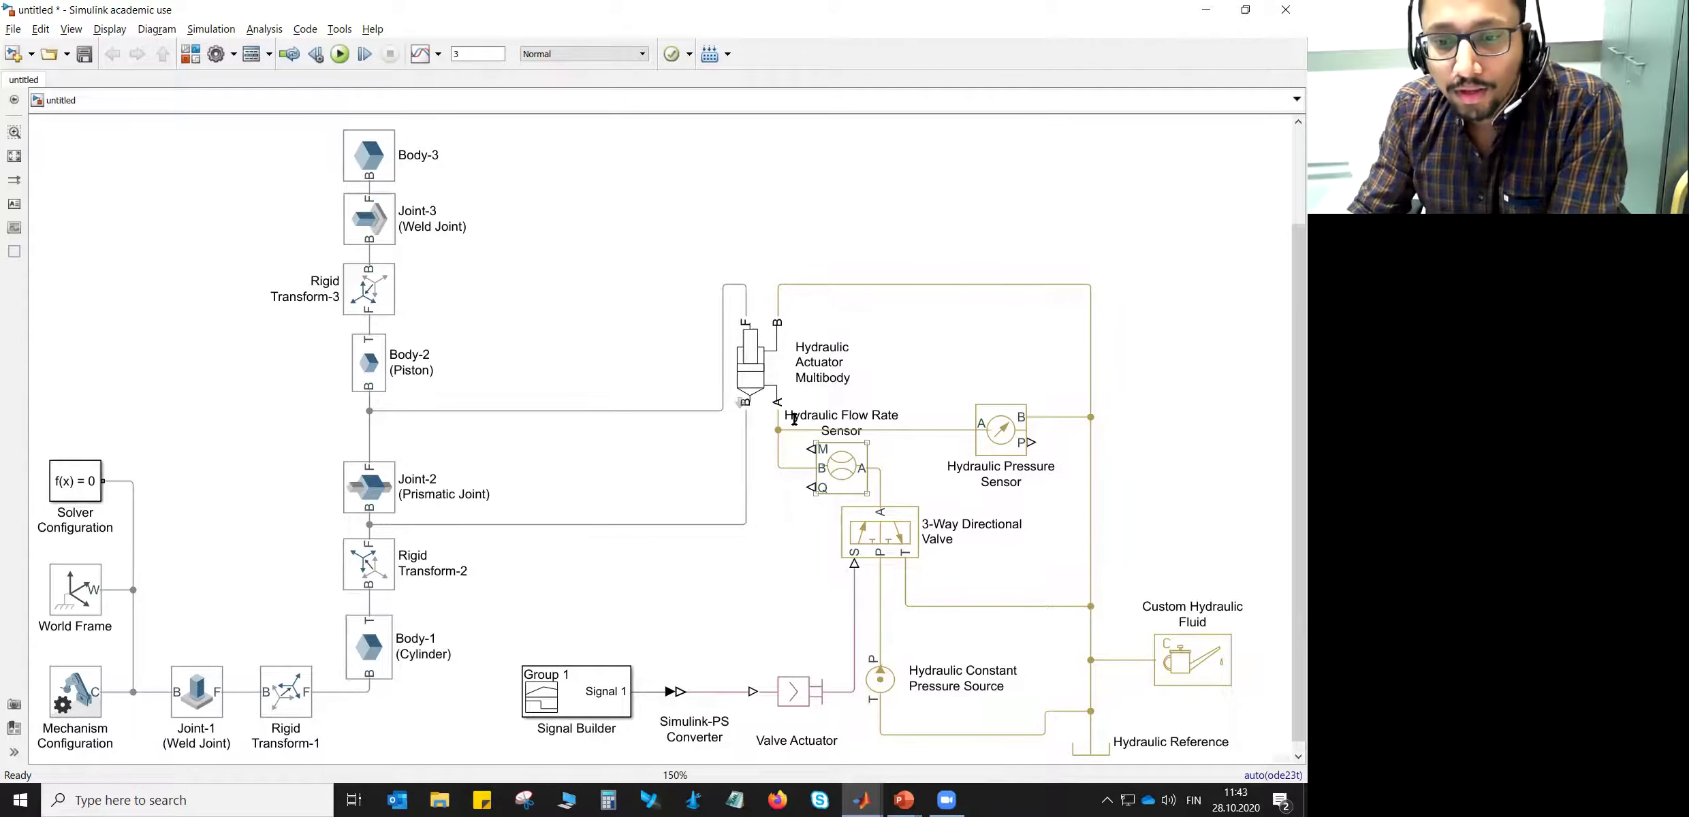
double_click(849, 460)
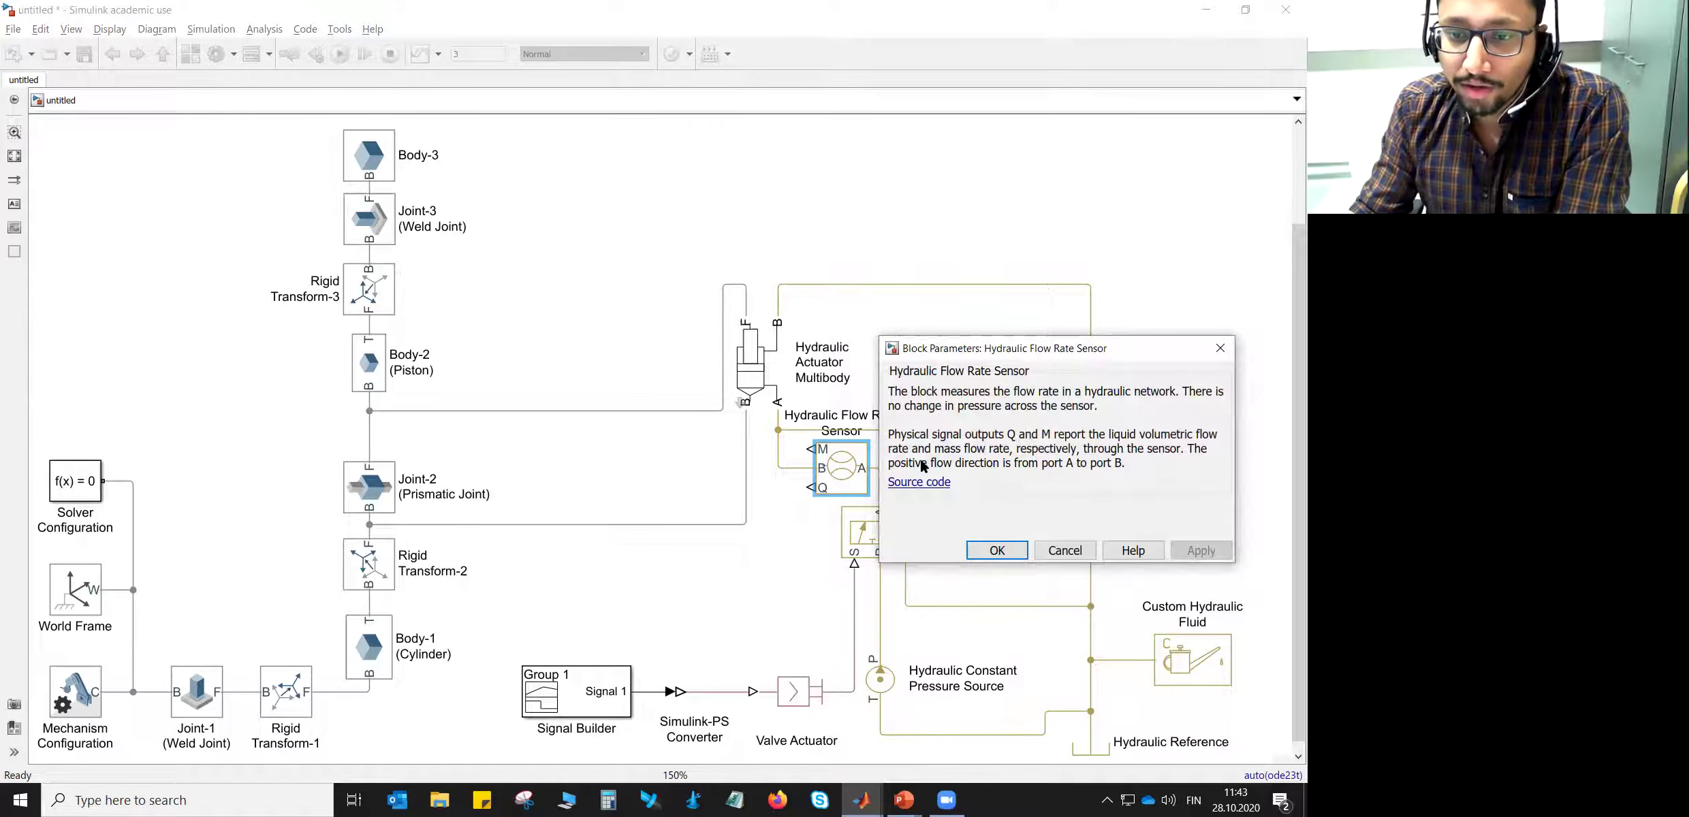
click(1064, 549)
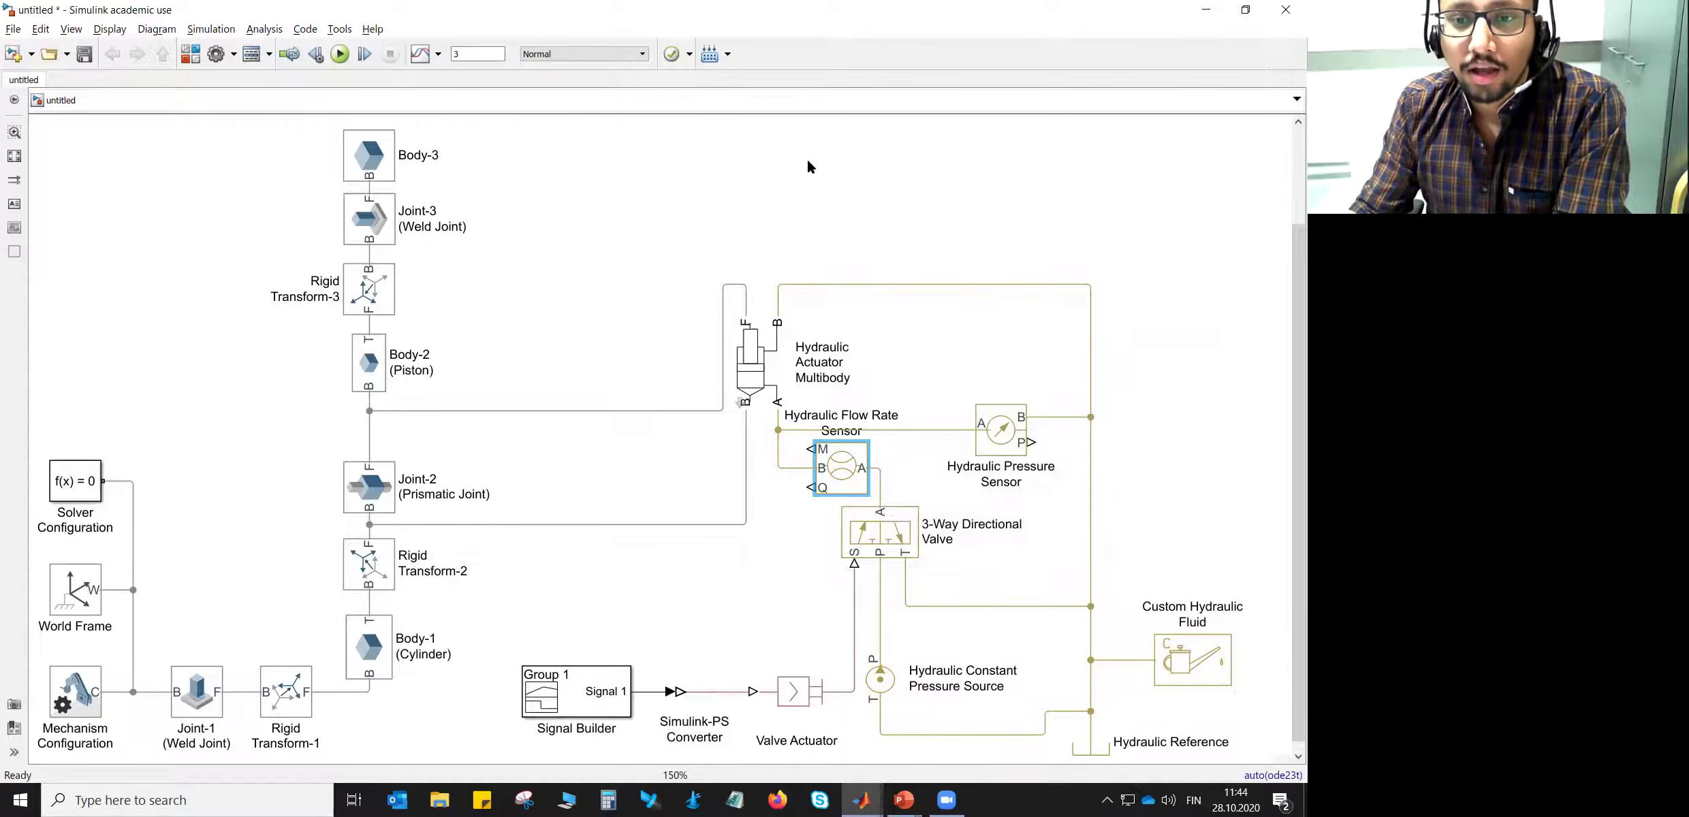
scroll(807, 167, up, 3)
drag(457, 171, 598, 334)
drag(521, 263, 1055, 464)
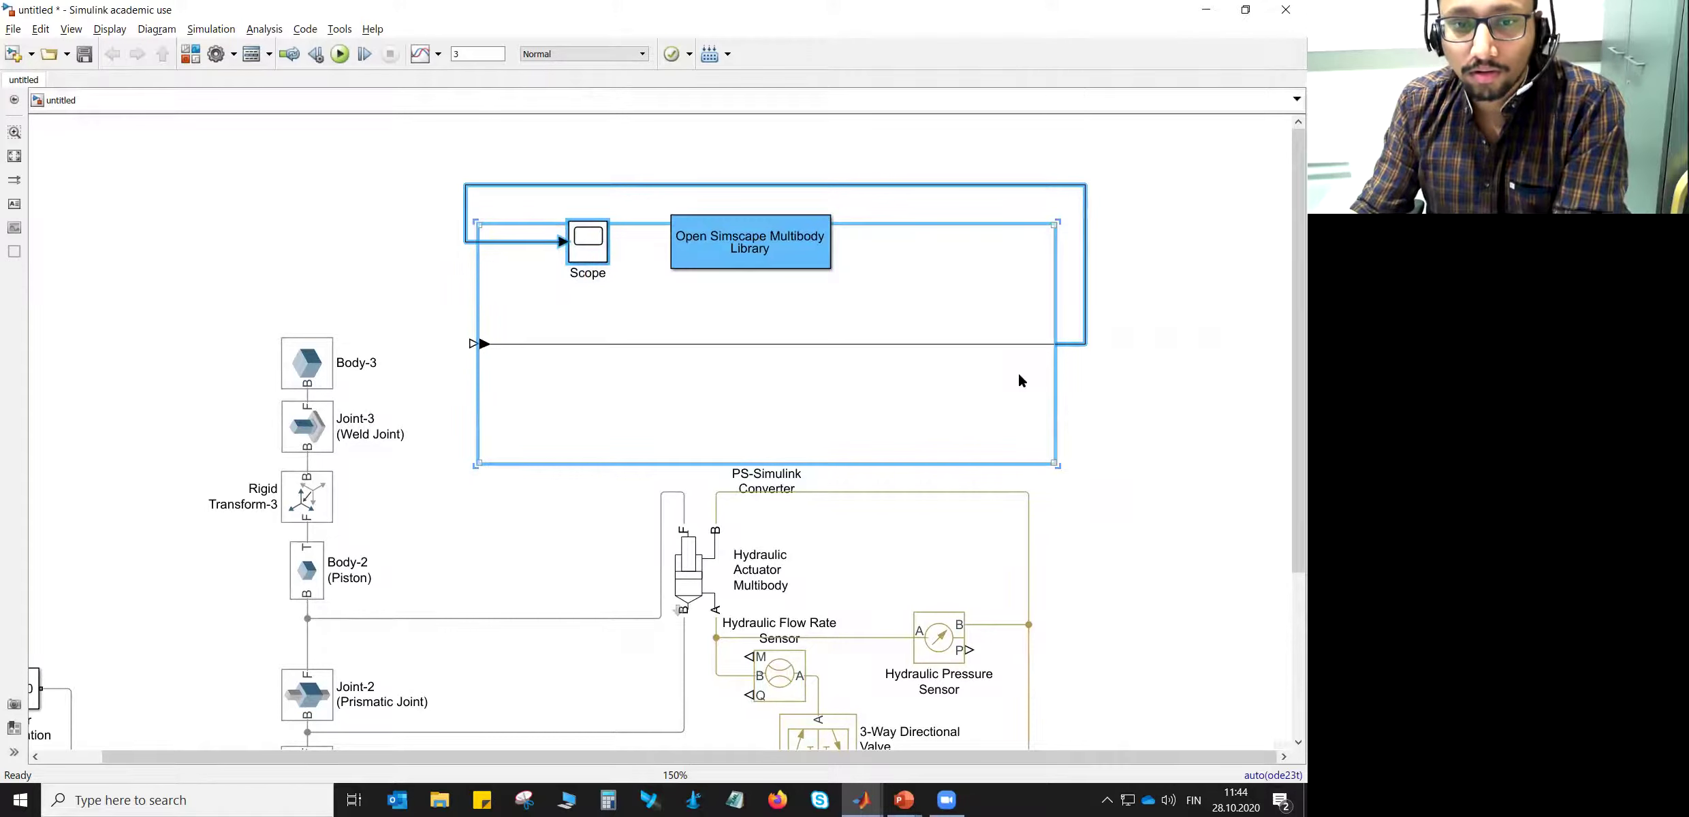
key(ctrl+z)
- Move the connected PS-Simulink Converter and Scope to the free area above the hydraulic return line, beyond the pressure sensor
click(369, 239)
drag(401, 196, 587, 304)
drag(515, 252, 1148, 553)
scroll(1086, 491, up, 3)
drag(730, 349, 754, 171)
scroll(852, 362, down, 5)
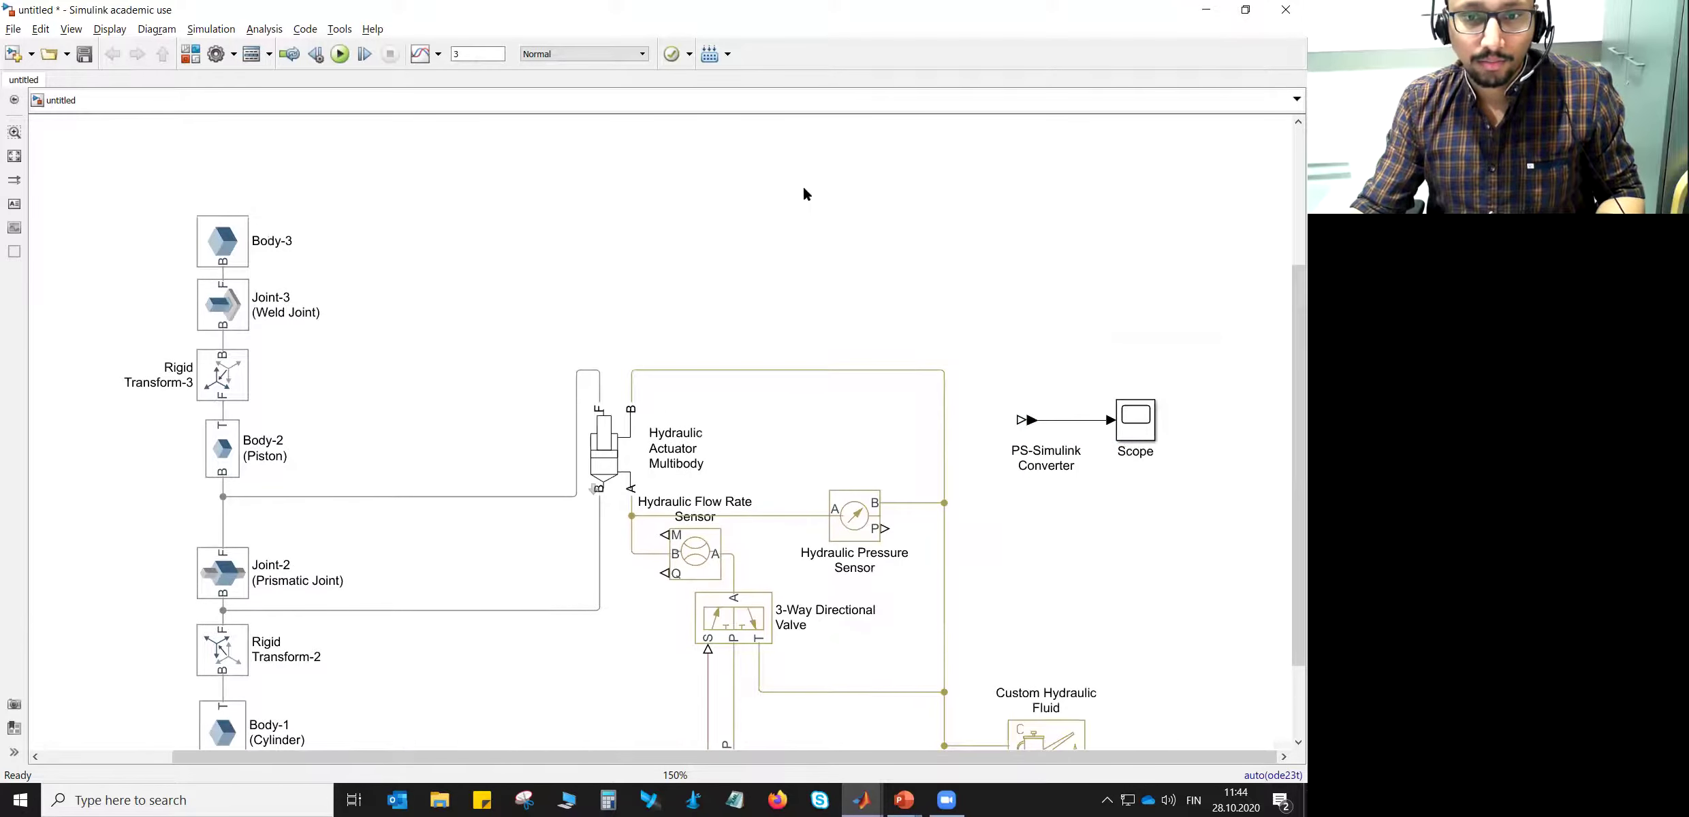
drag(890, 291, 896, 271)
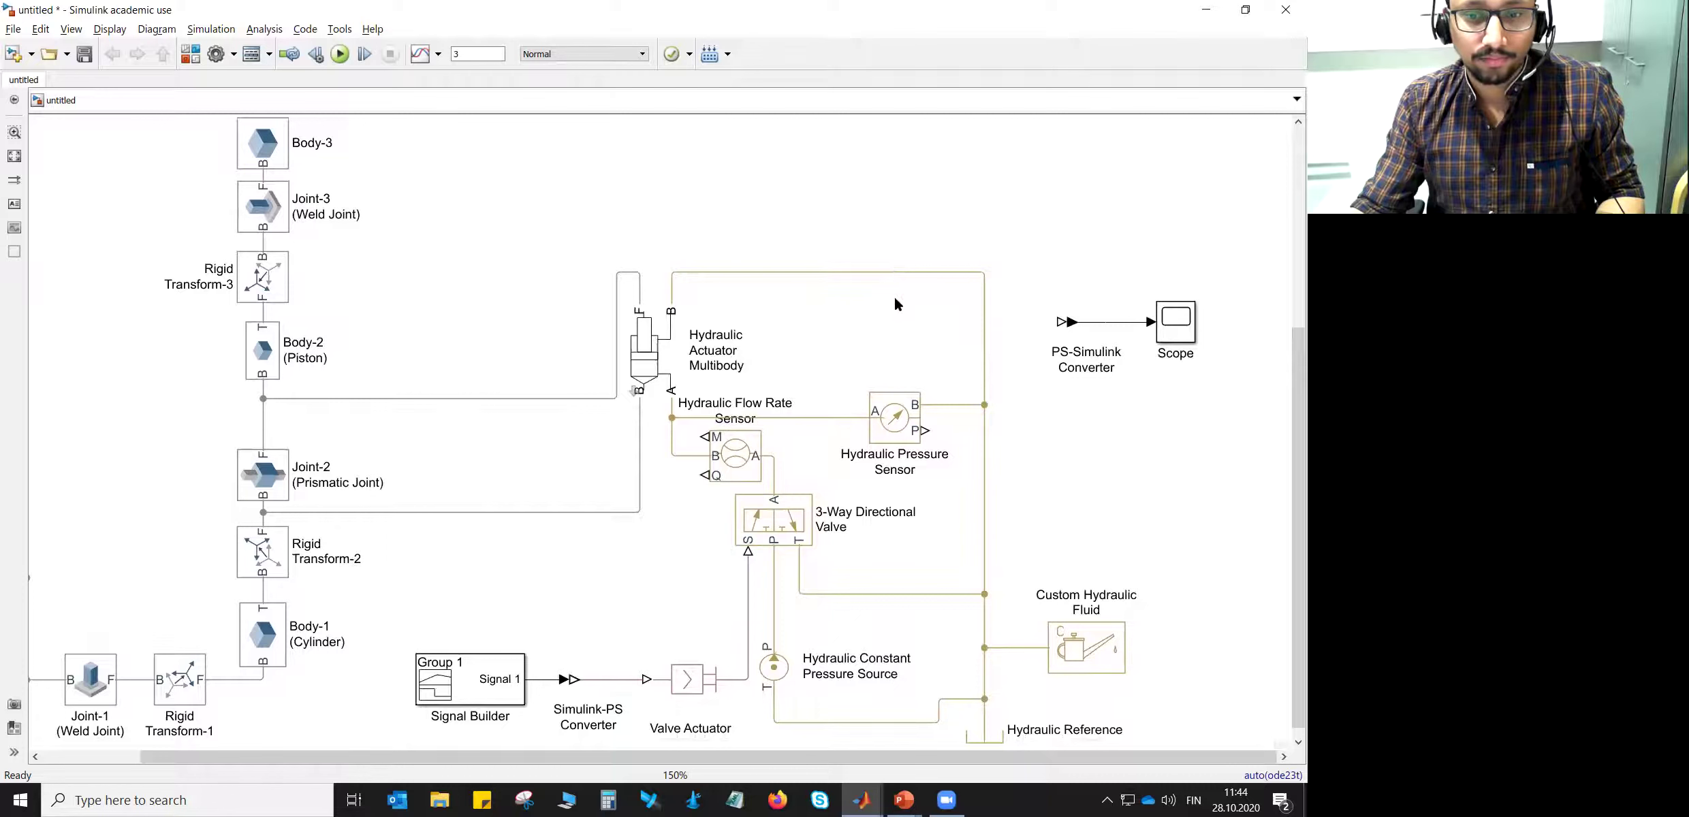
drag(533, 348, 620, 344)
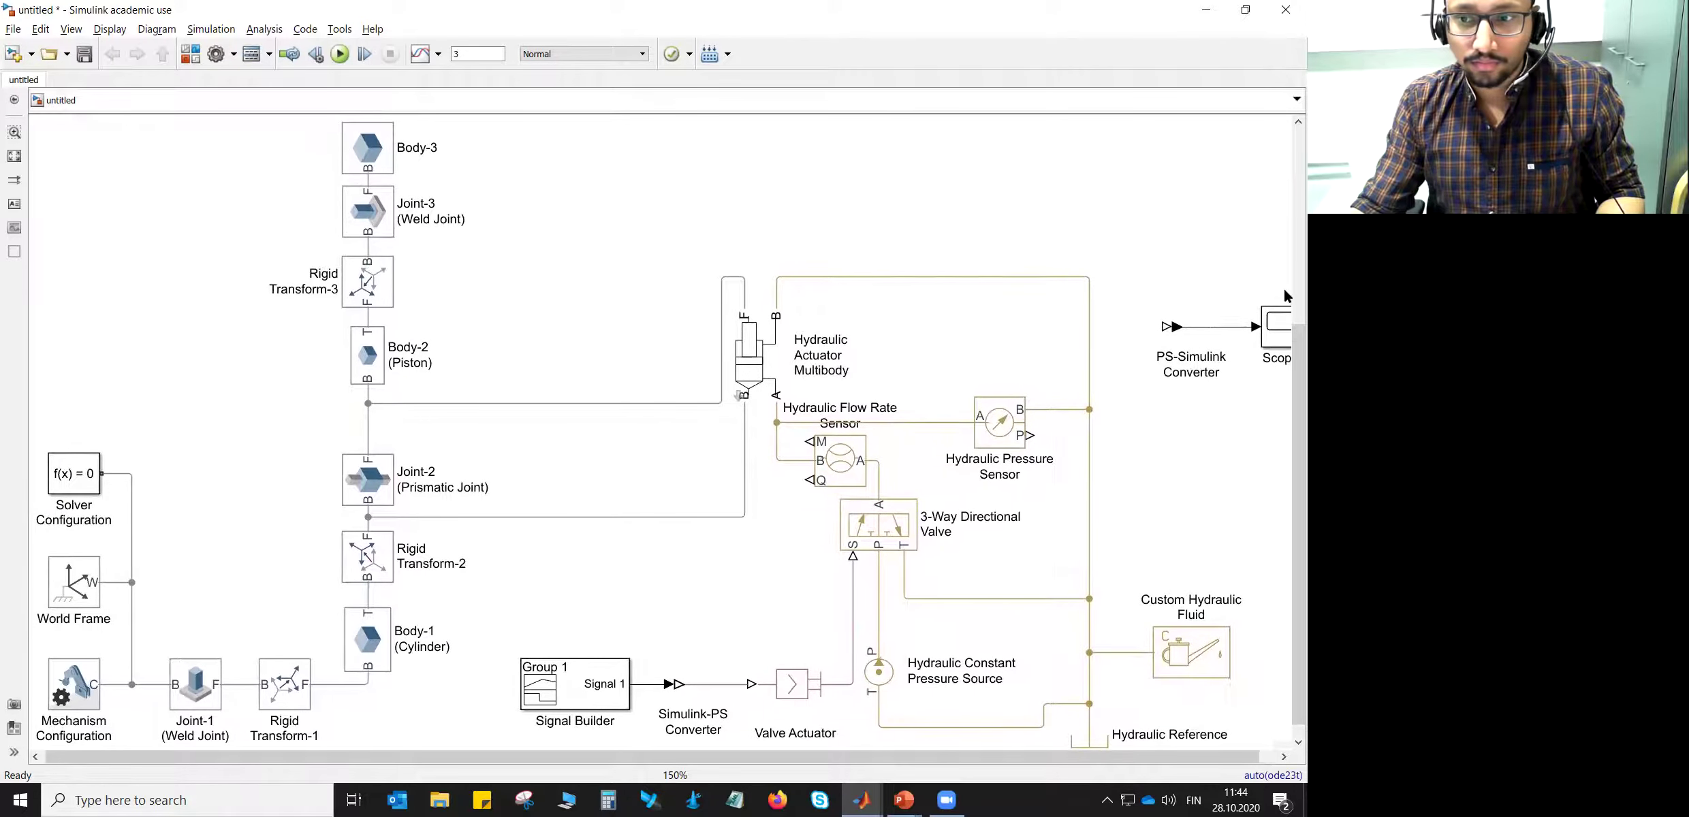
drag(1177, 299, 1273, 389)
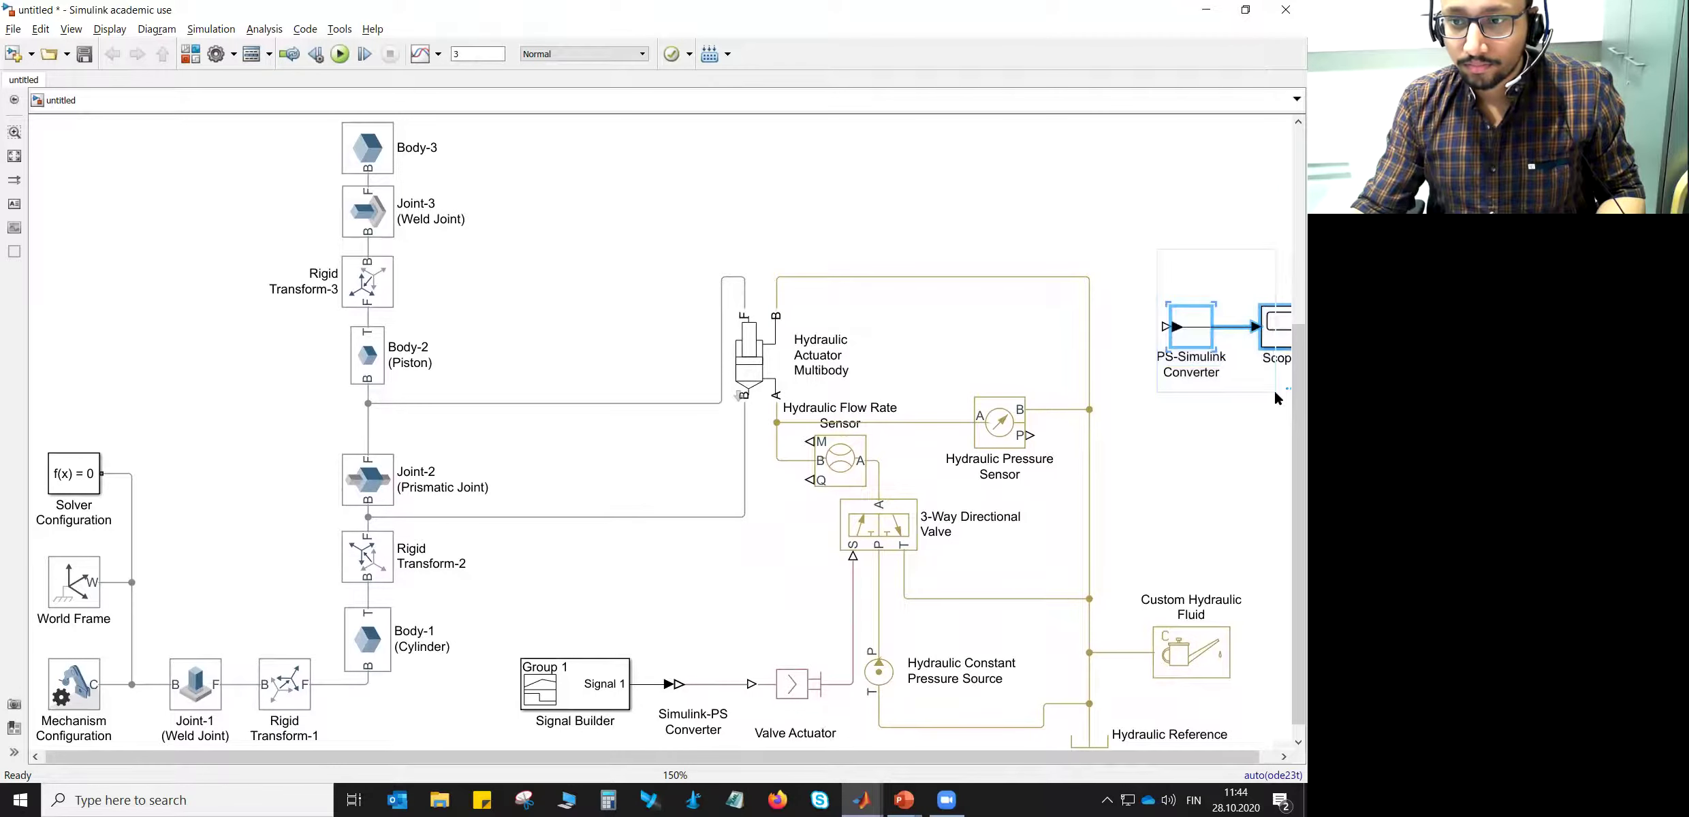
drag(1198, 326, 1161, 160)
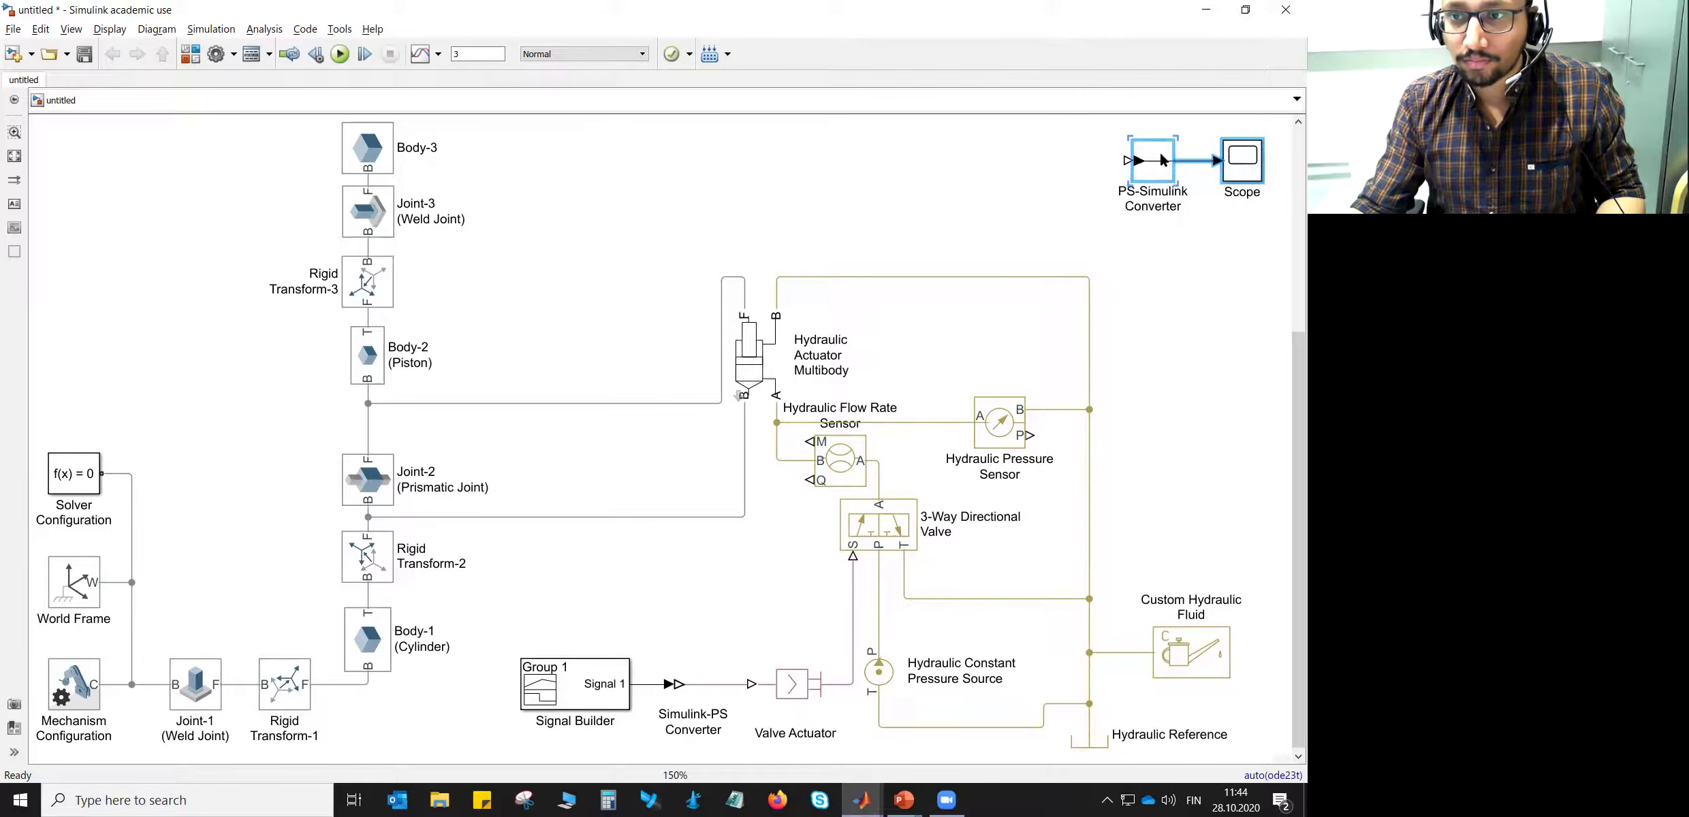
- Rename the PS-Simulink Converter as "pA (PS-S Cnvrtr)" on two lines
drag(1010, 199, 1010, 211)
click(1051, 198)
click(1120, 208)
text(pA)
key(Return)
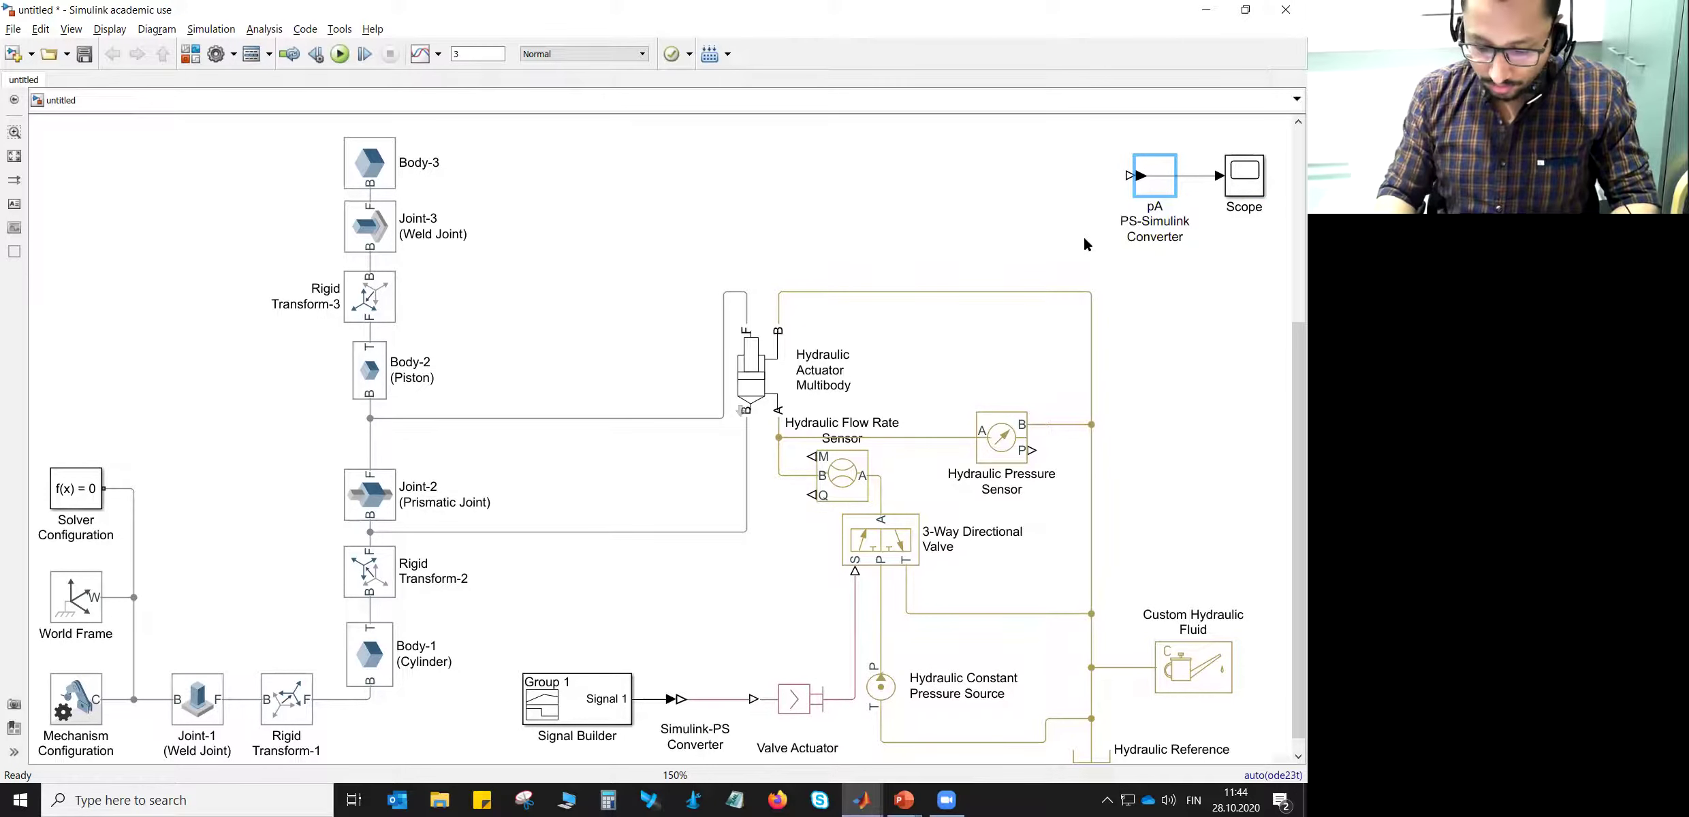
text(()
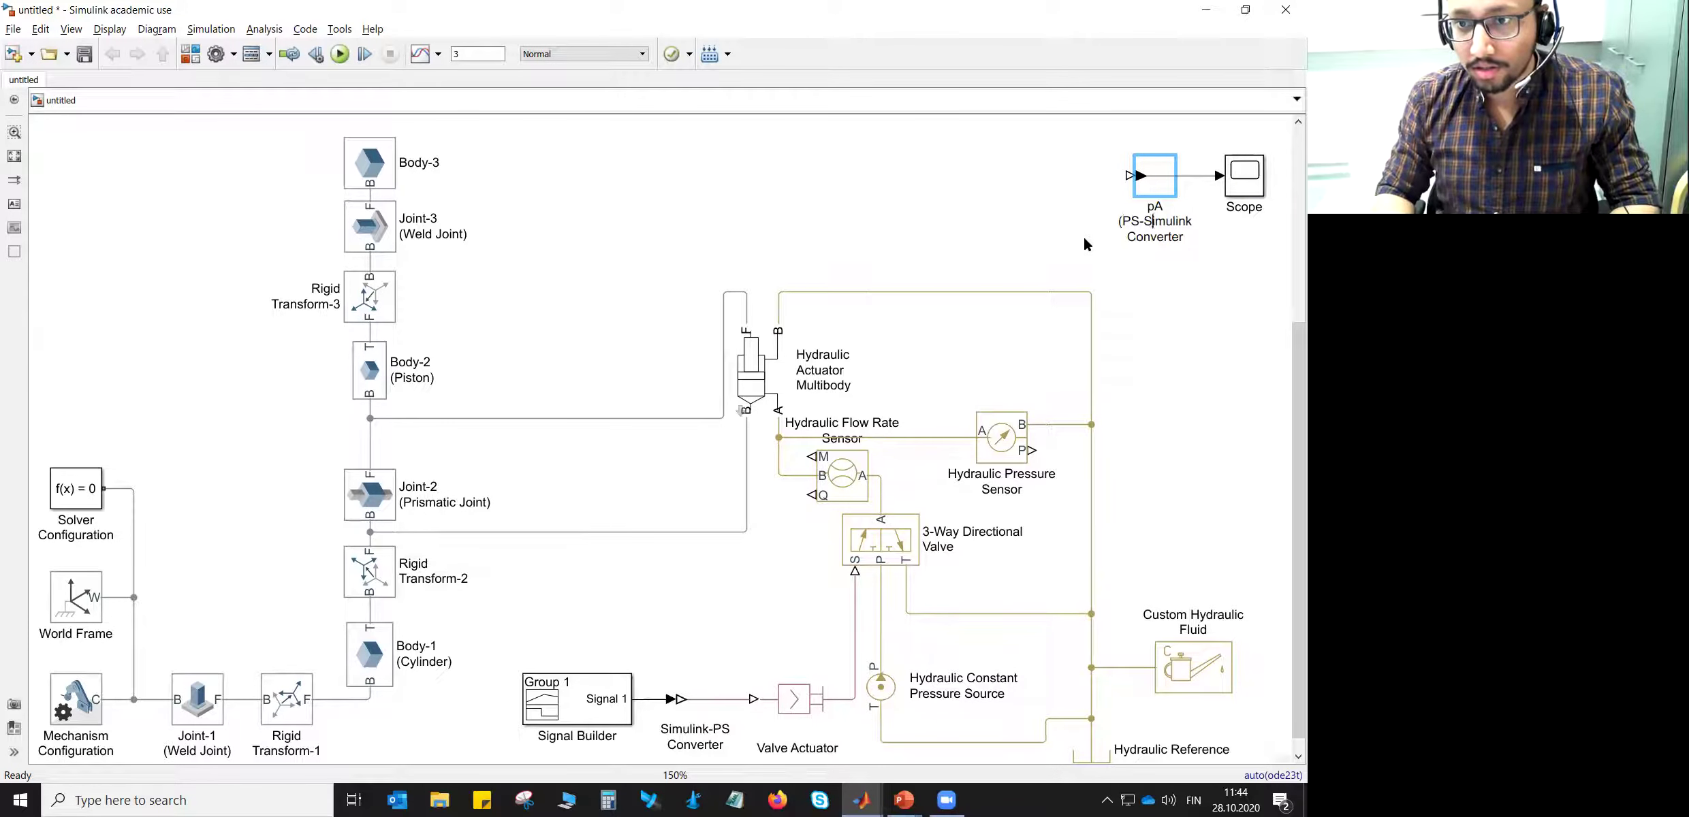
key(End)
key(BackSpace)
key(BackSpace)
key(BackSpace)
key(BackSpace)
key(BackSpace)
key(BackSpace)
key(BackSpace)
key(Delete)
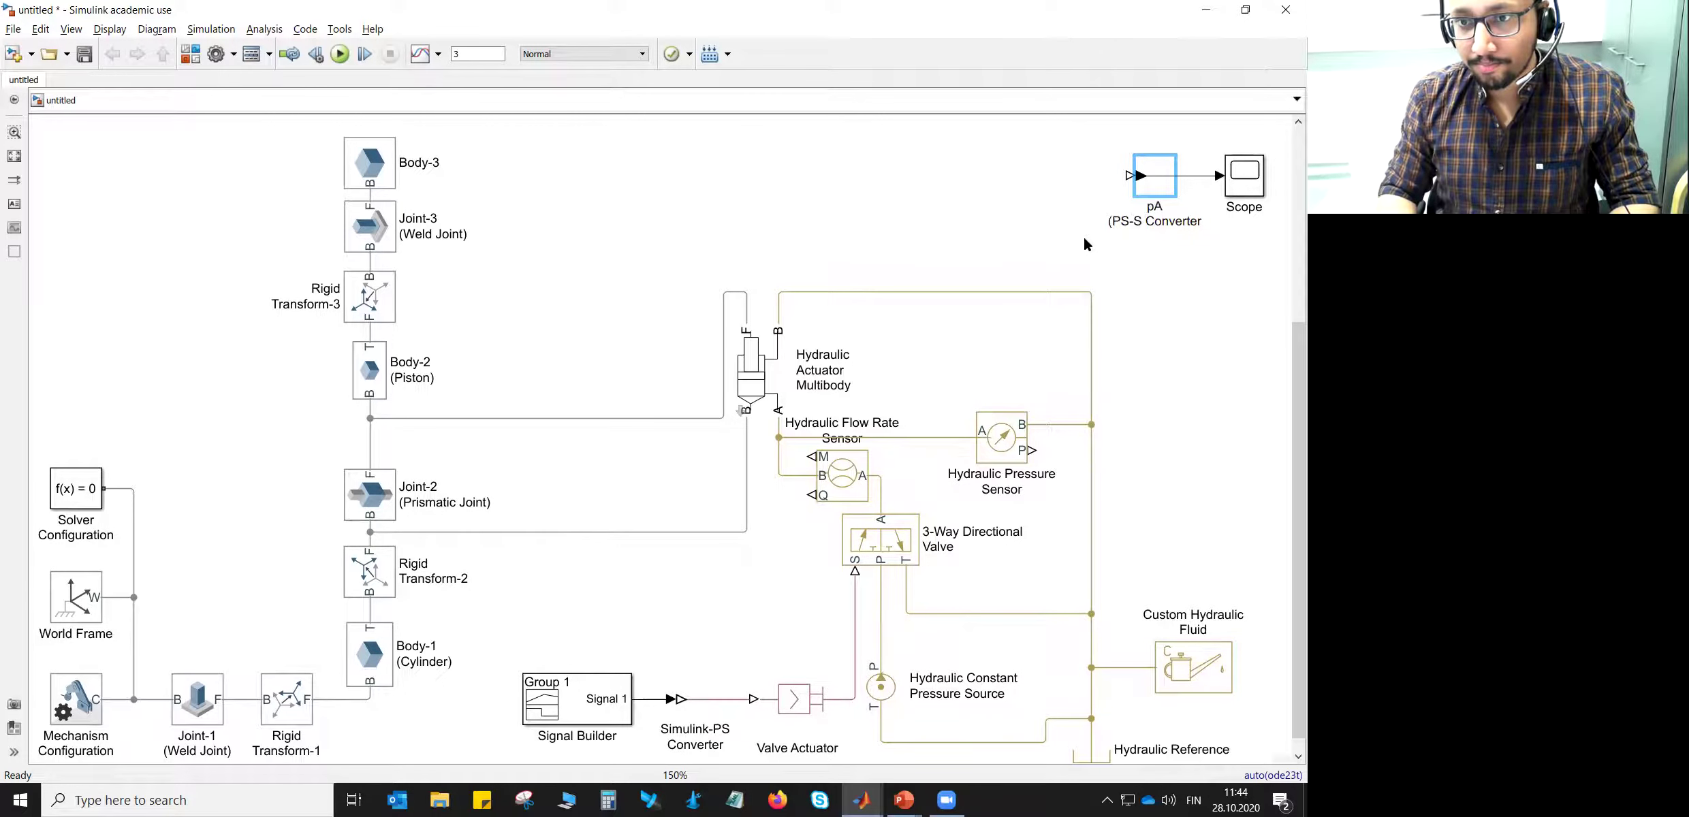
key(Right)
key(Delete)
key(Right)
key(Right)
key(Delete)
key(Right)
key(Right)
key(Delete)
key(Right)
text())
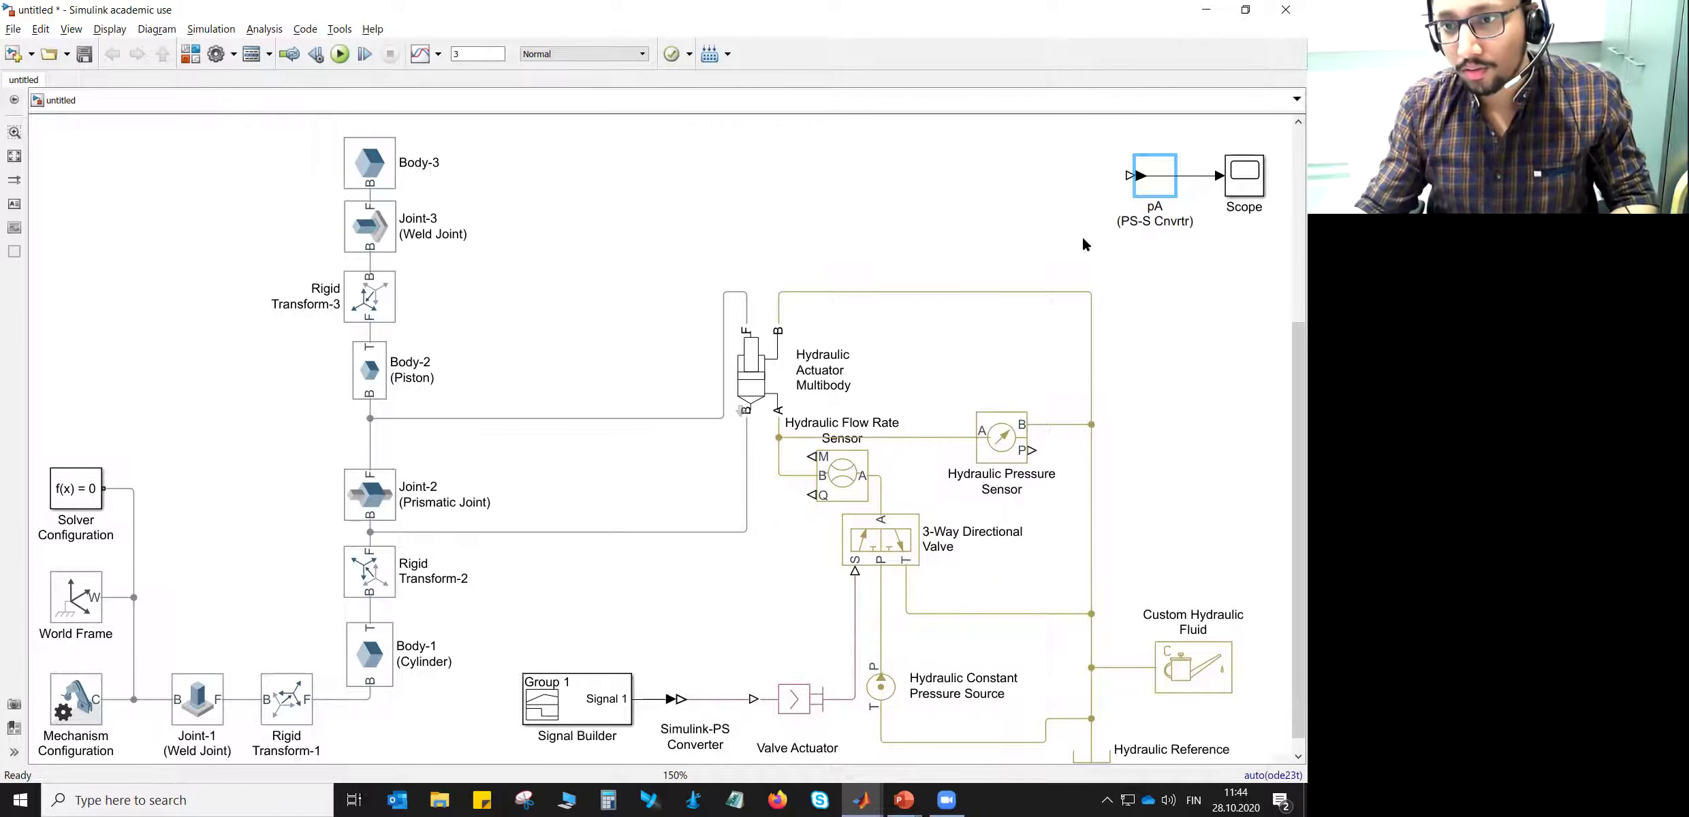
- Rename the Scope connected to the pA converter as pA
double_click(1240, 208)
text(pA)
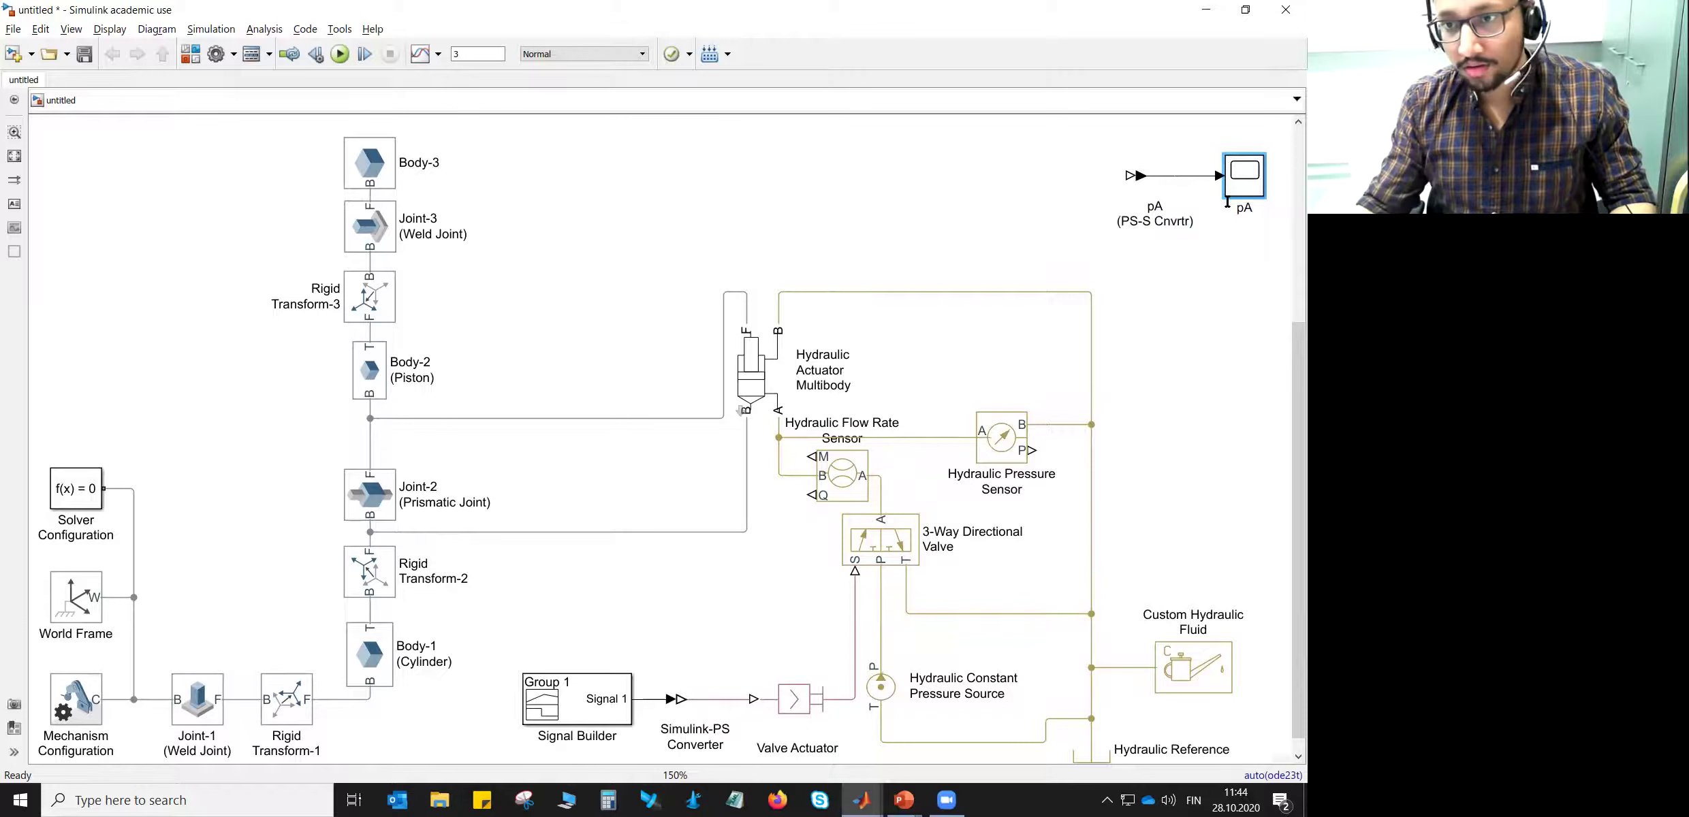
click(1142, 285)
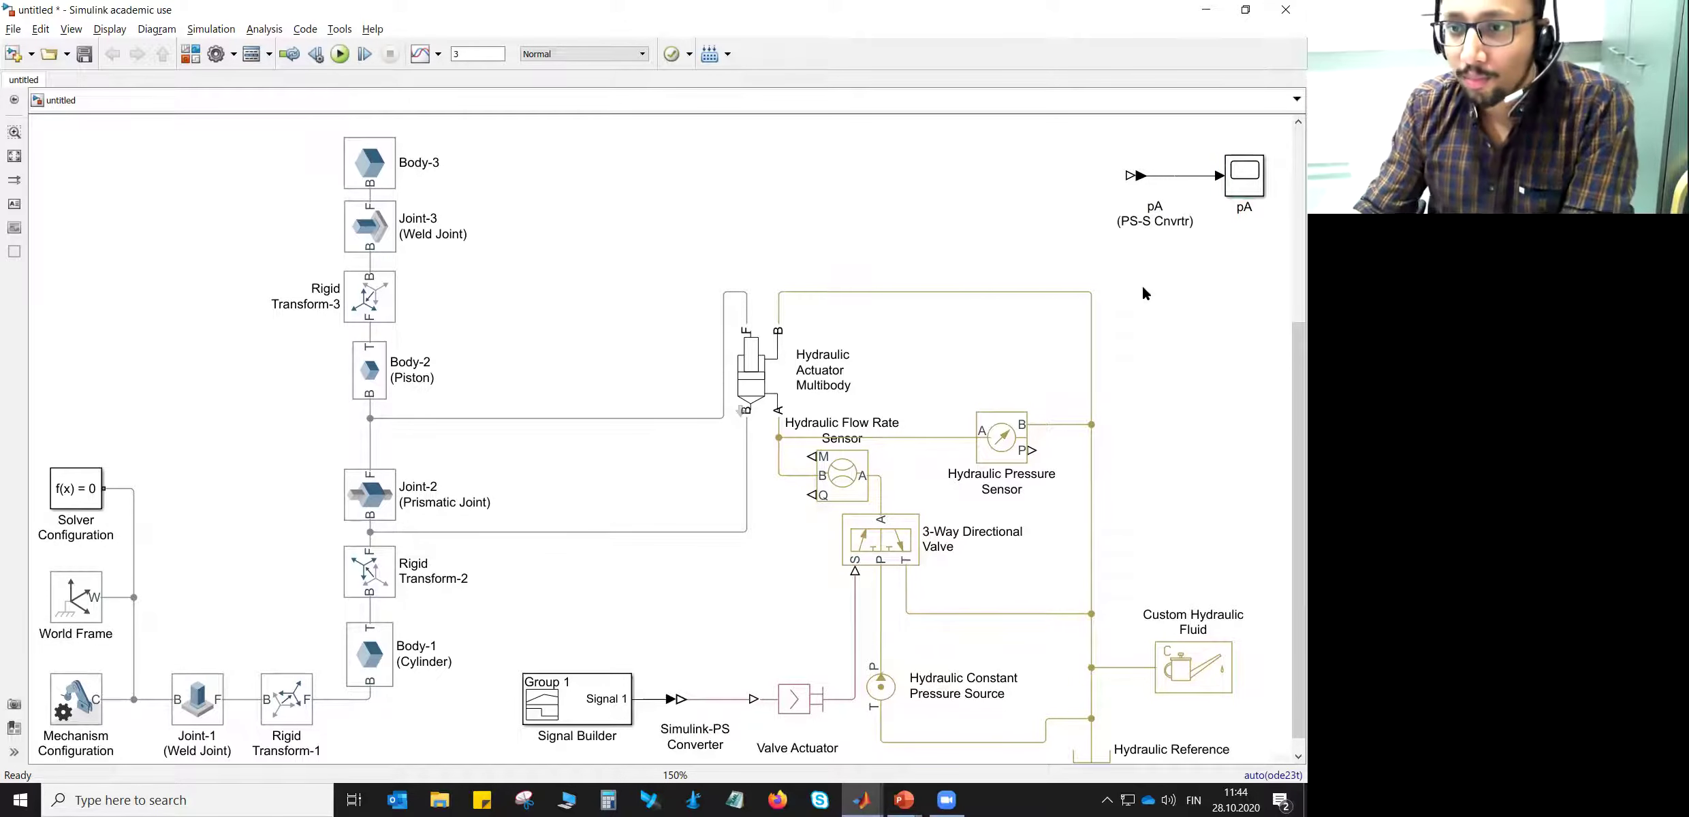
- Duplicate the pA converter and scope directly below, renaming the copies "QA (PS-S Cnvrtr)" and QA
drag(1129, 138, 1248, 272)
click(1165, 361)
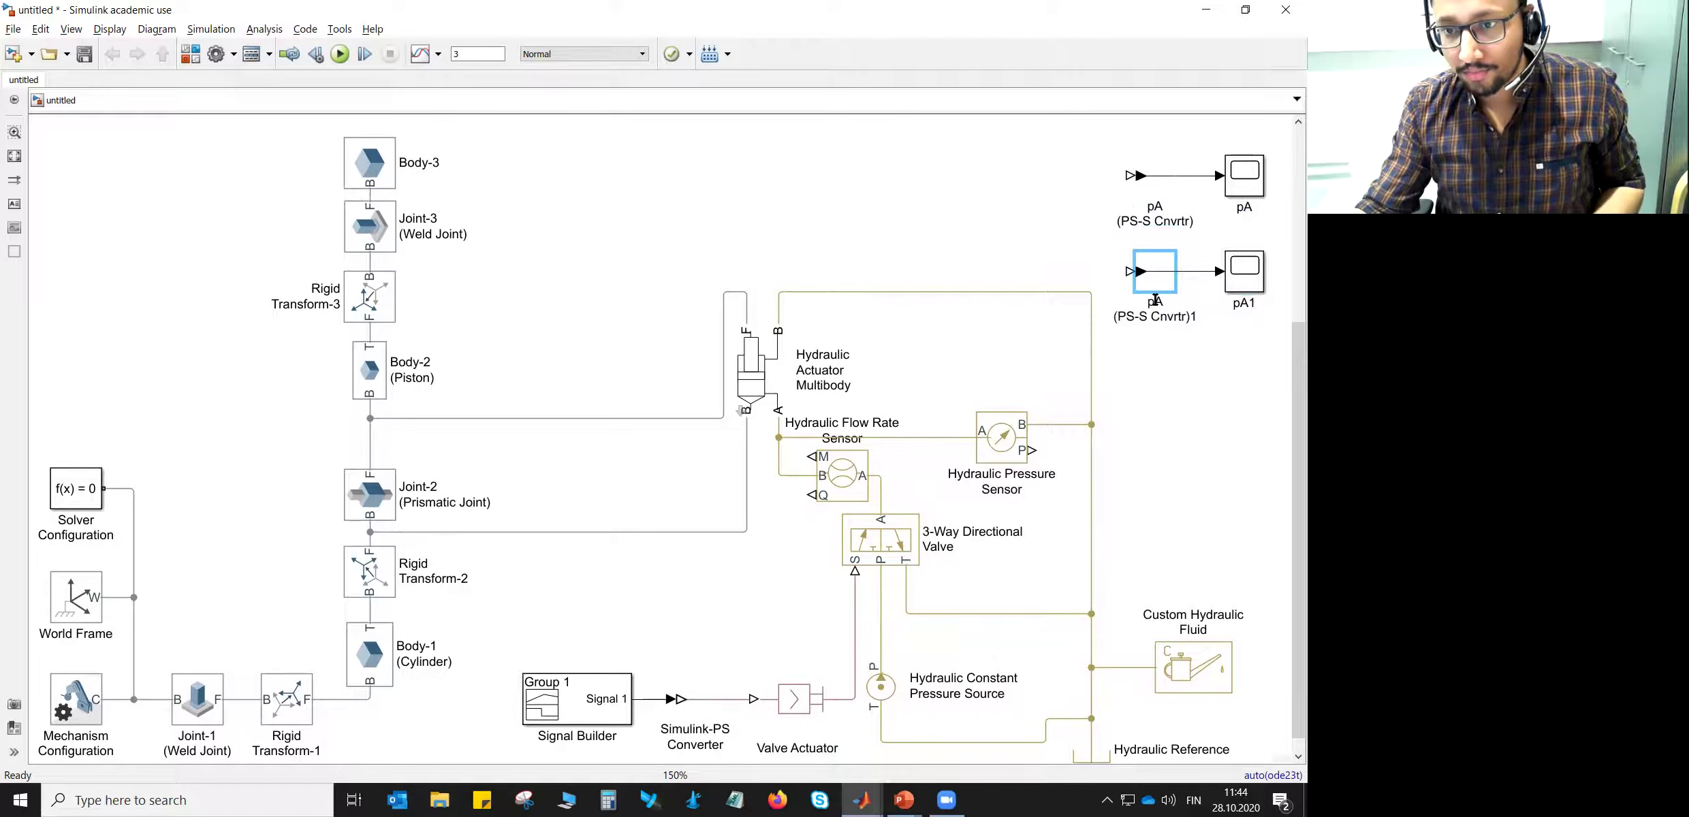
text(QA)
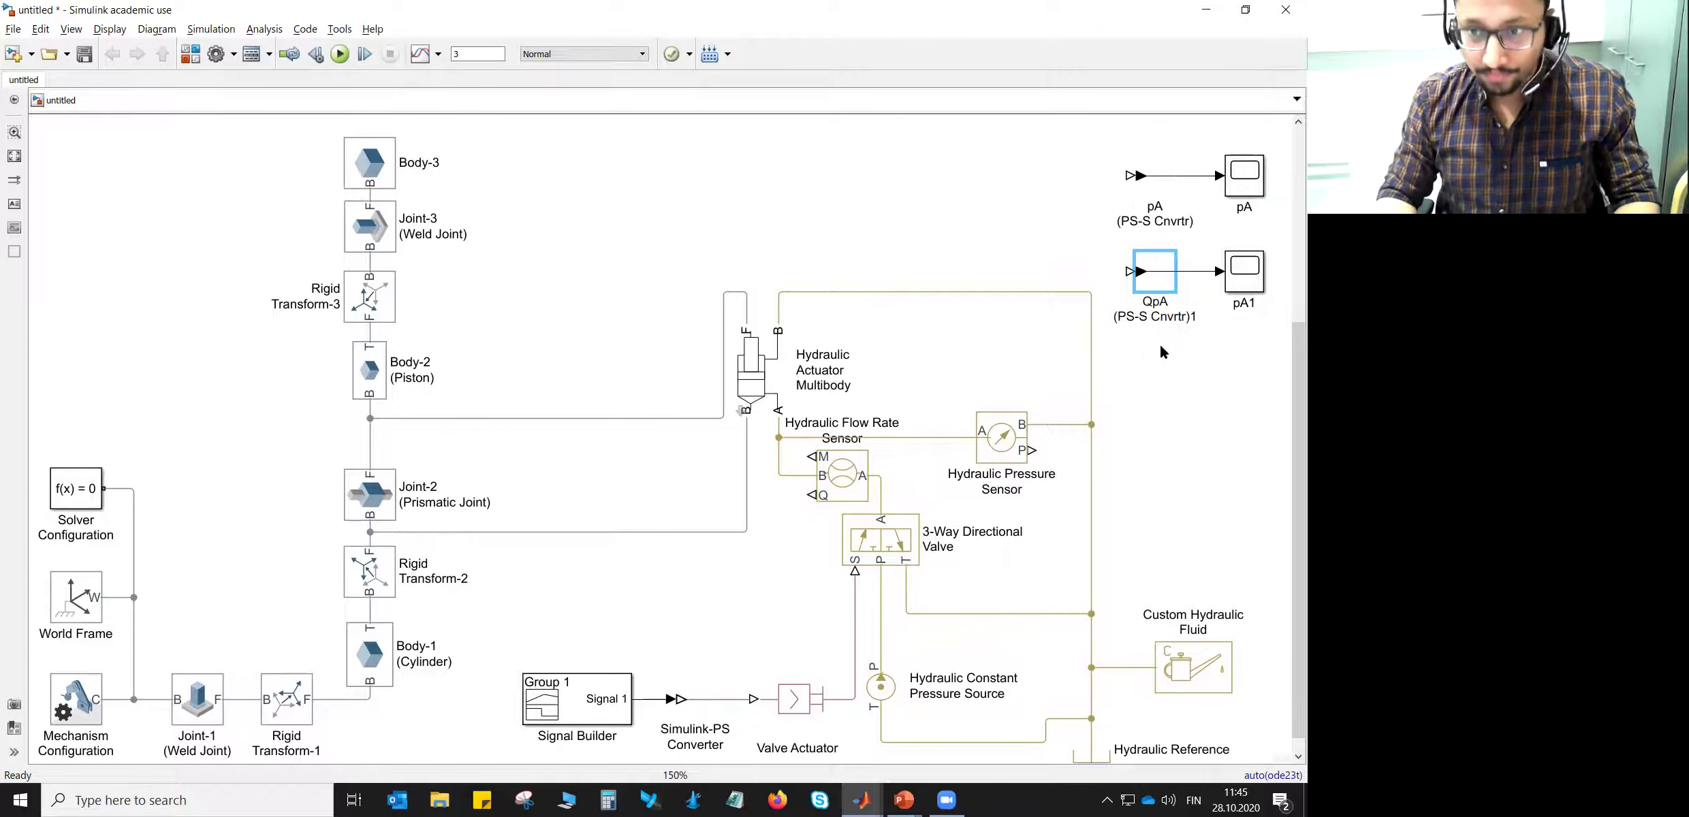
click(1196, 317)
key(BackSpace)
click(1246, 308)
double_click(1247, 309)
text(Q)
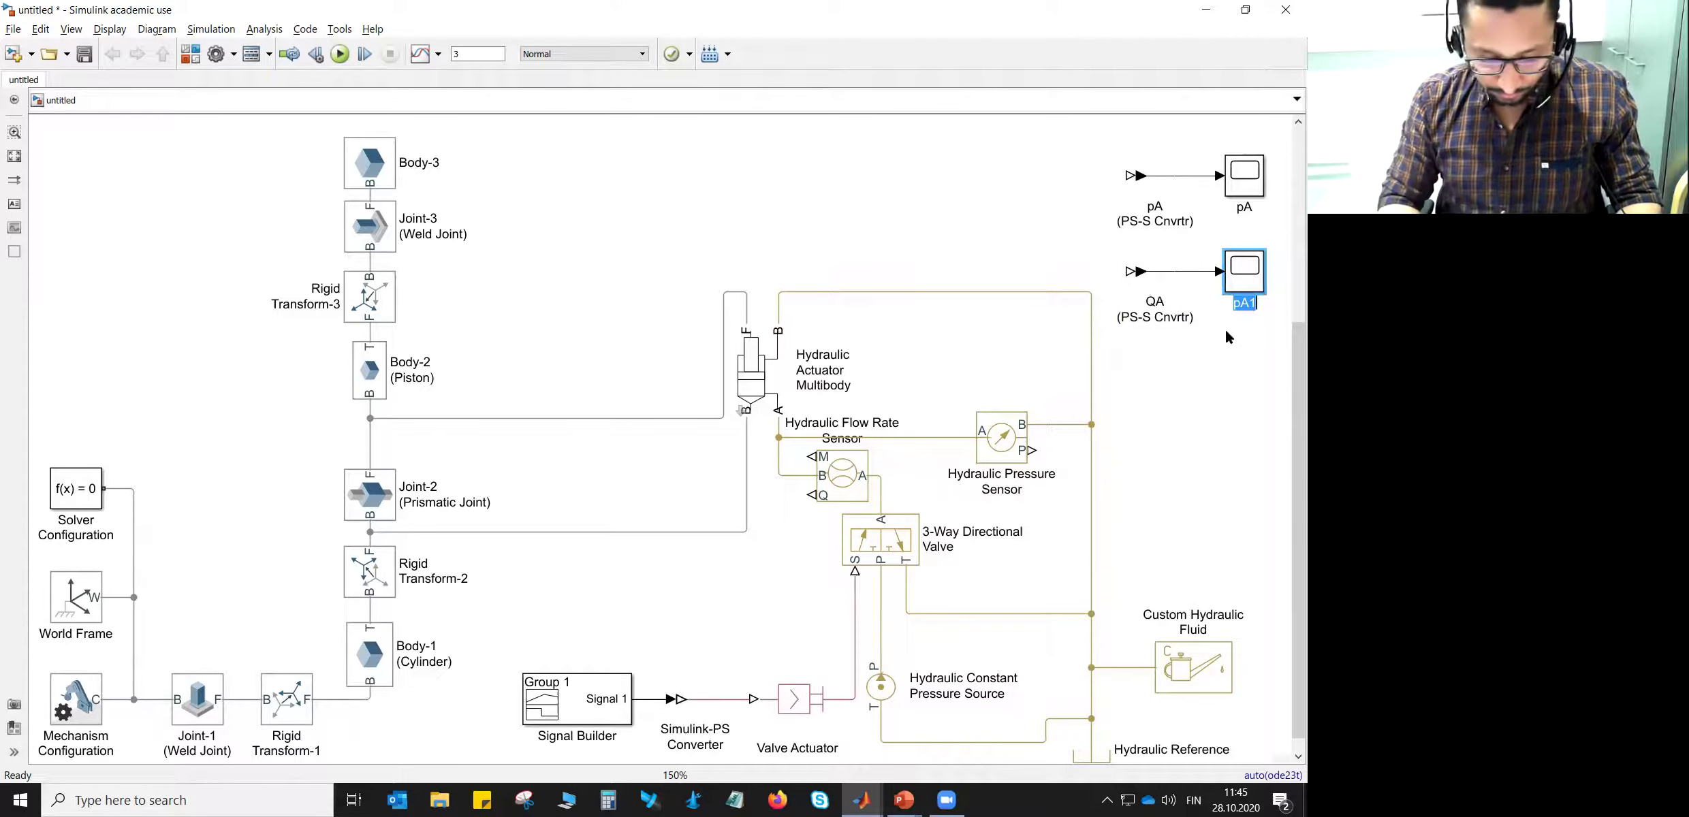
text(A)
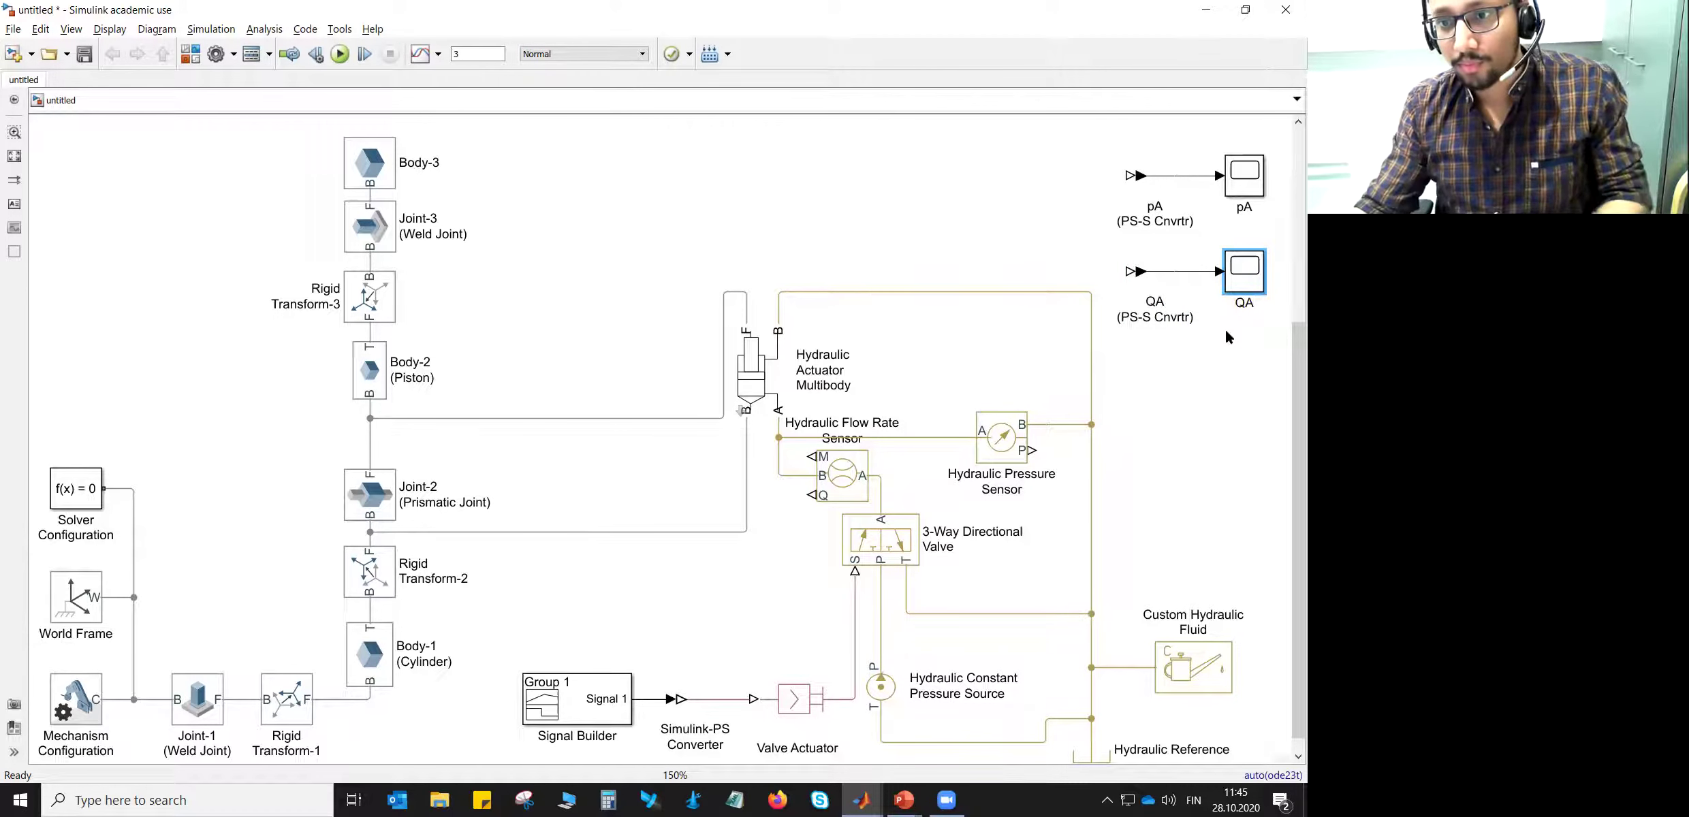
- Connect the pressure sensor's P port to the pA converter and the flow rate sensor's Q port to the QA converter
drag(1034, 452, 1131, 175)
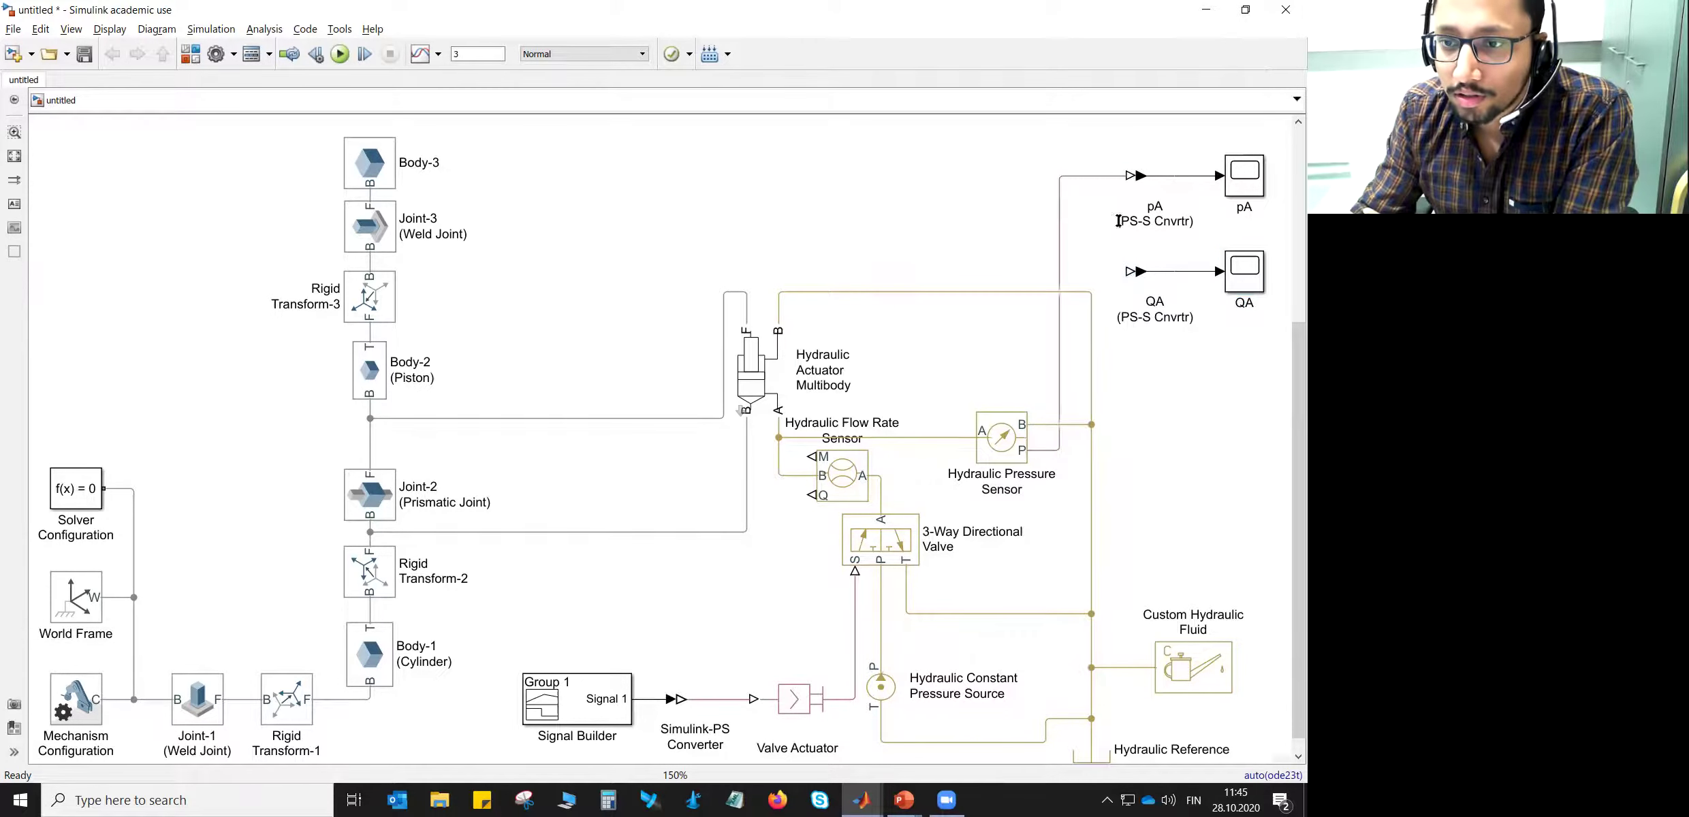
drag(810, 491, 1155, 267)
click(850, 455)
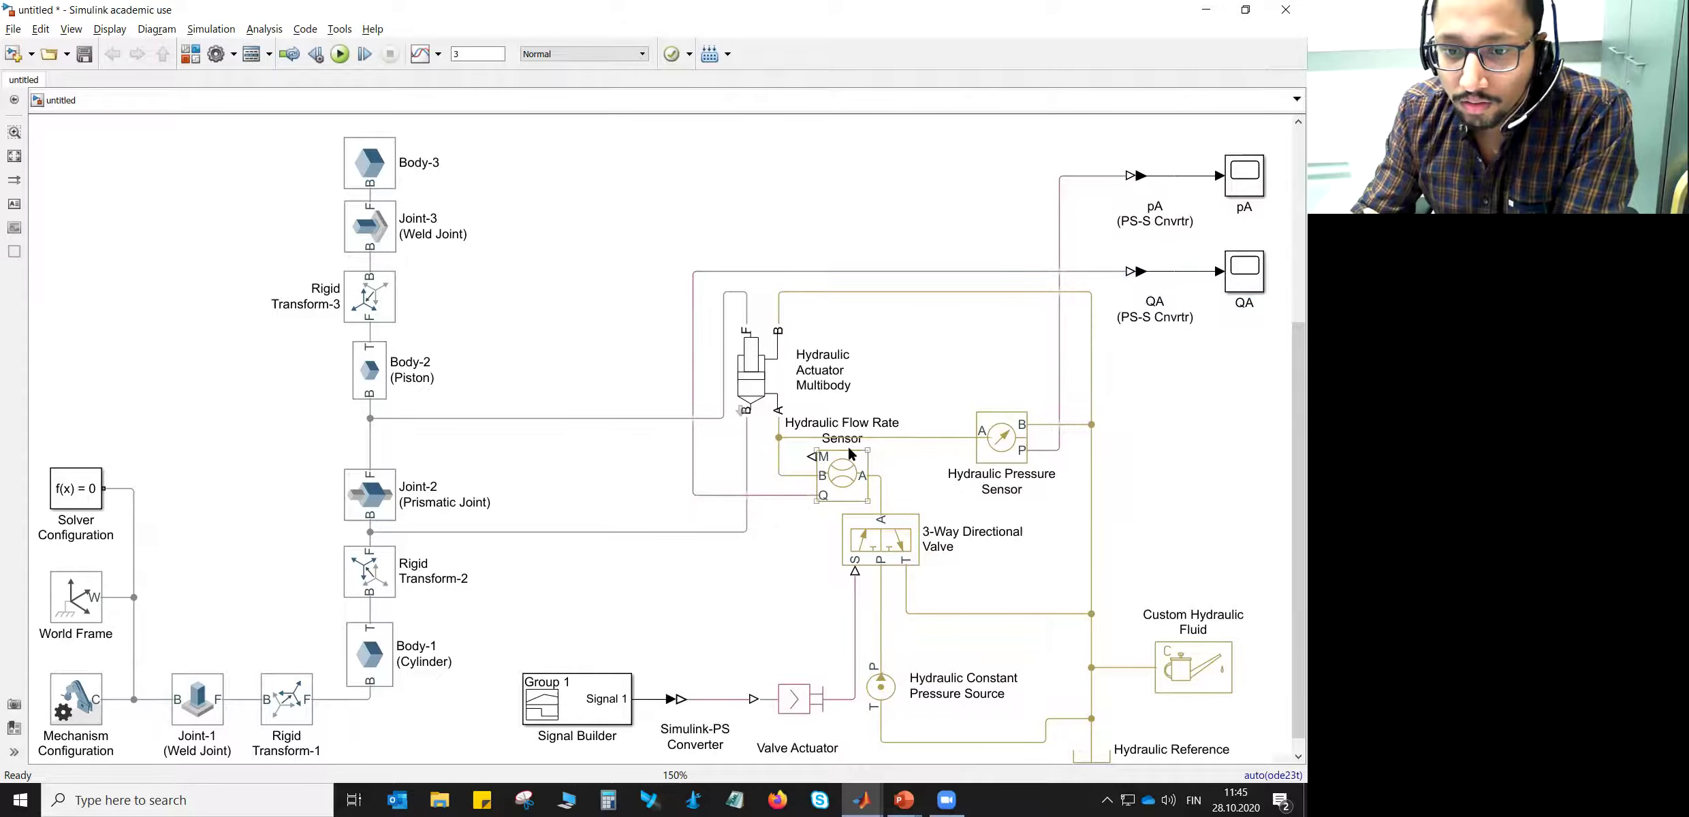
drag(693, 379, 693, 408)
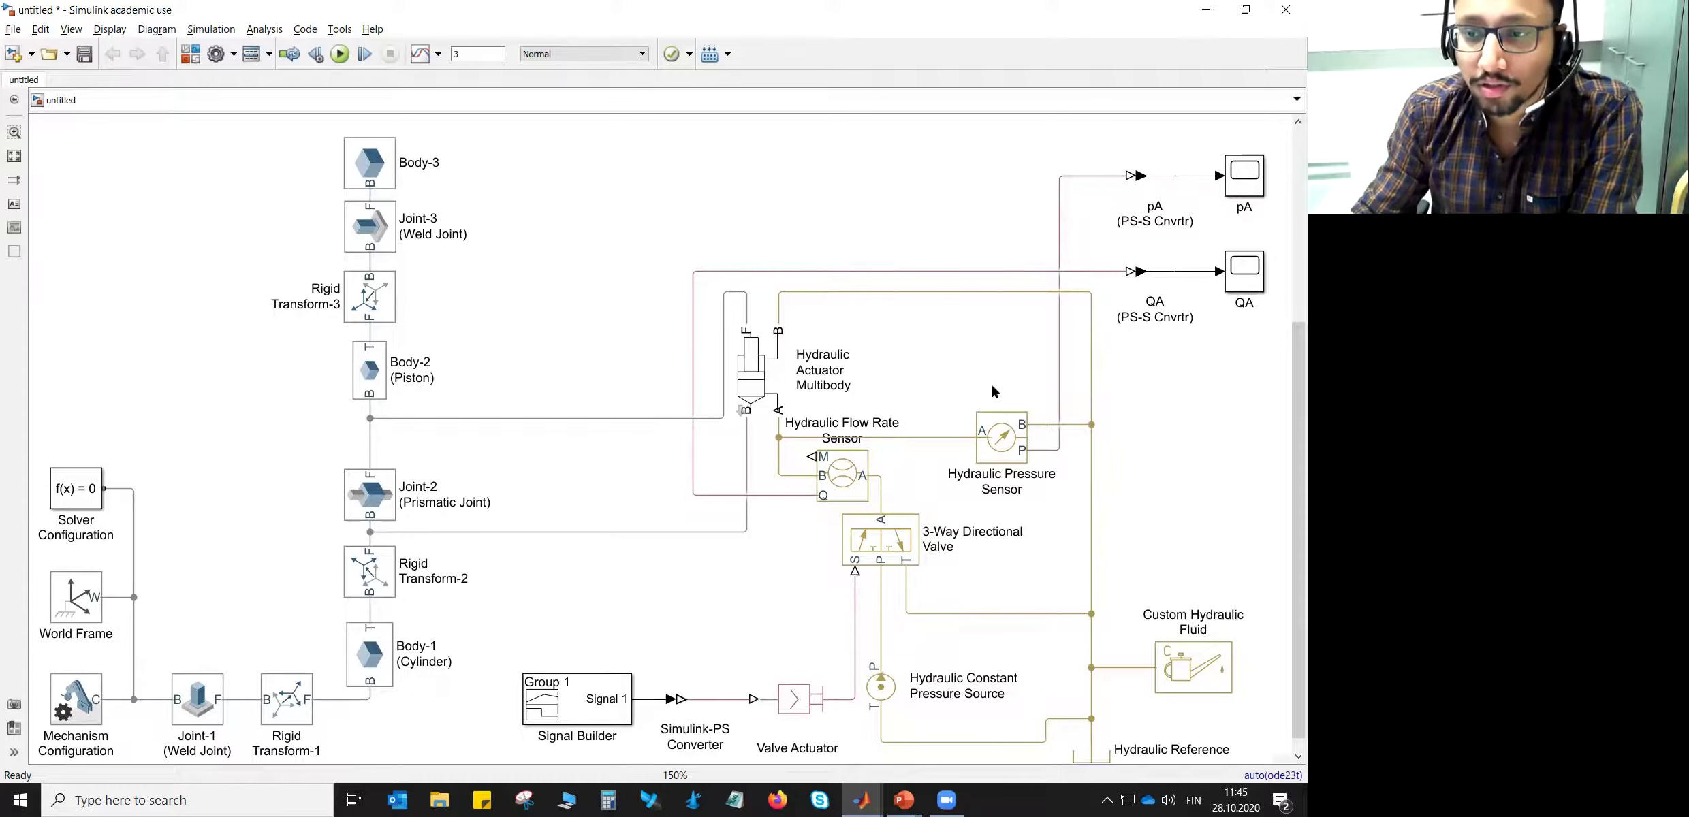
- Enable Position and Velocity sensing on the Joint-2 prismatic joint and reroute its F line clear of the new ports
click(419, 485)
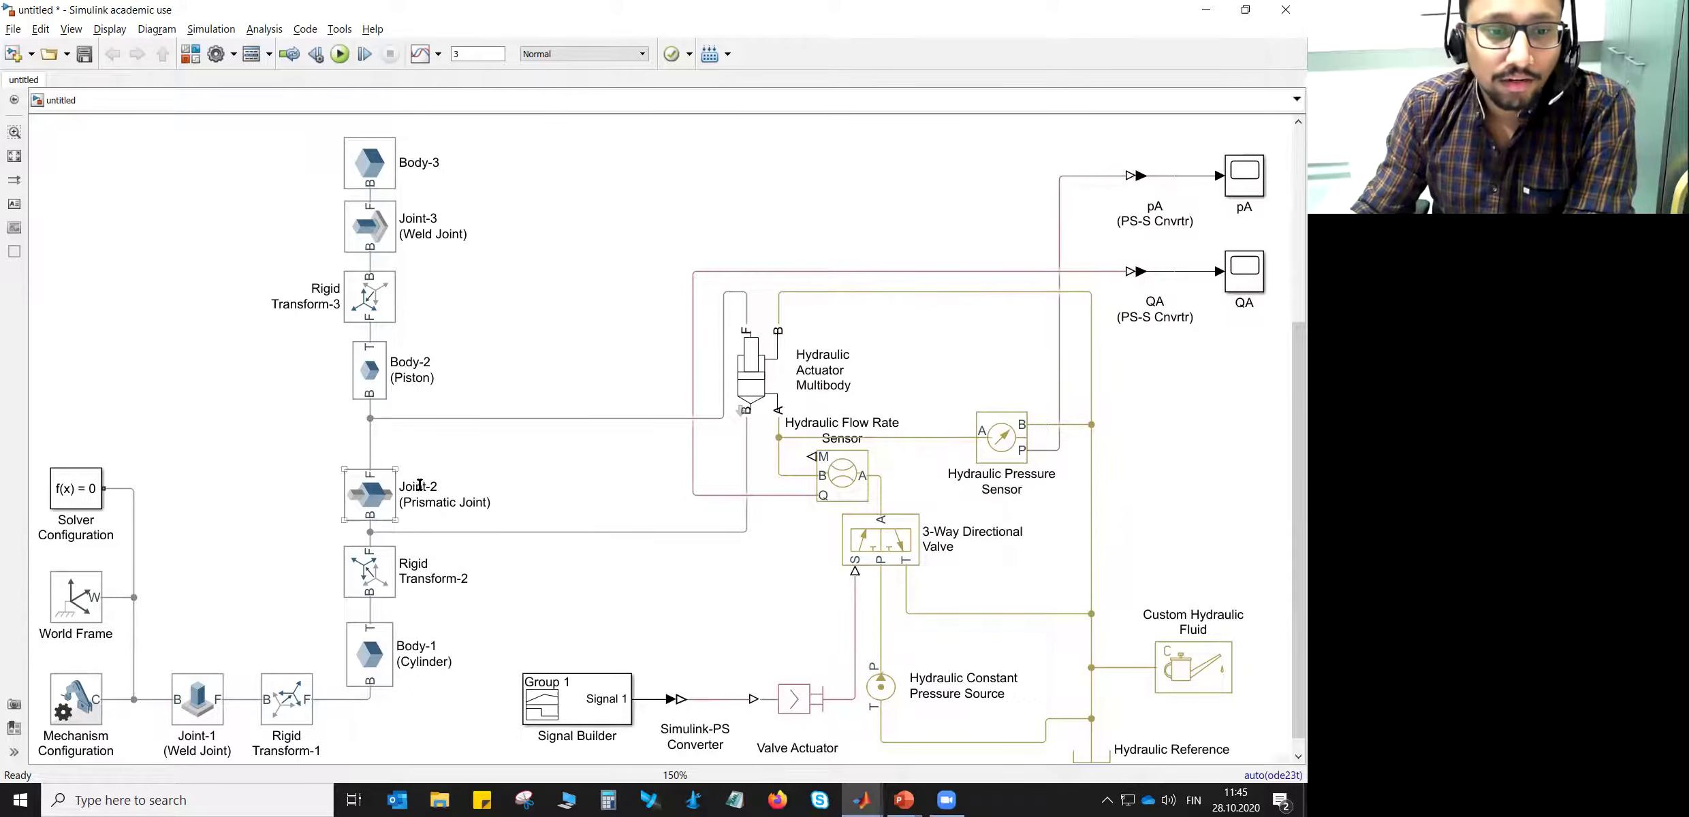
double_click(375, 498)
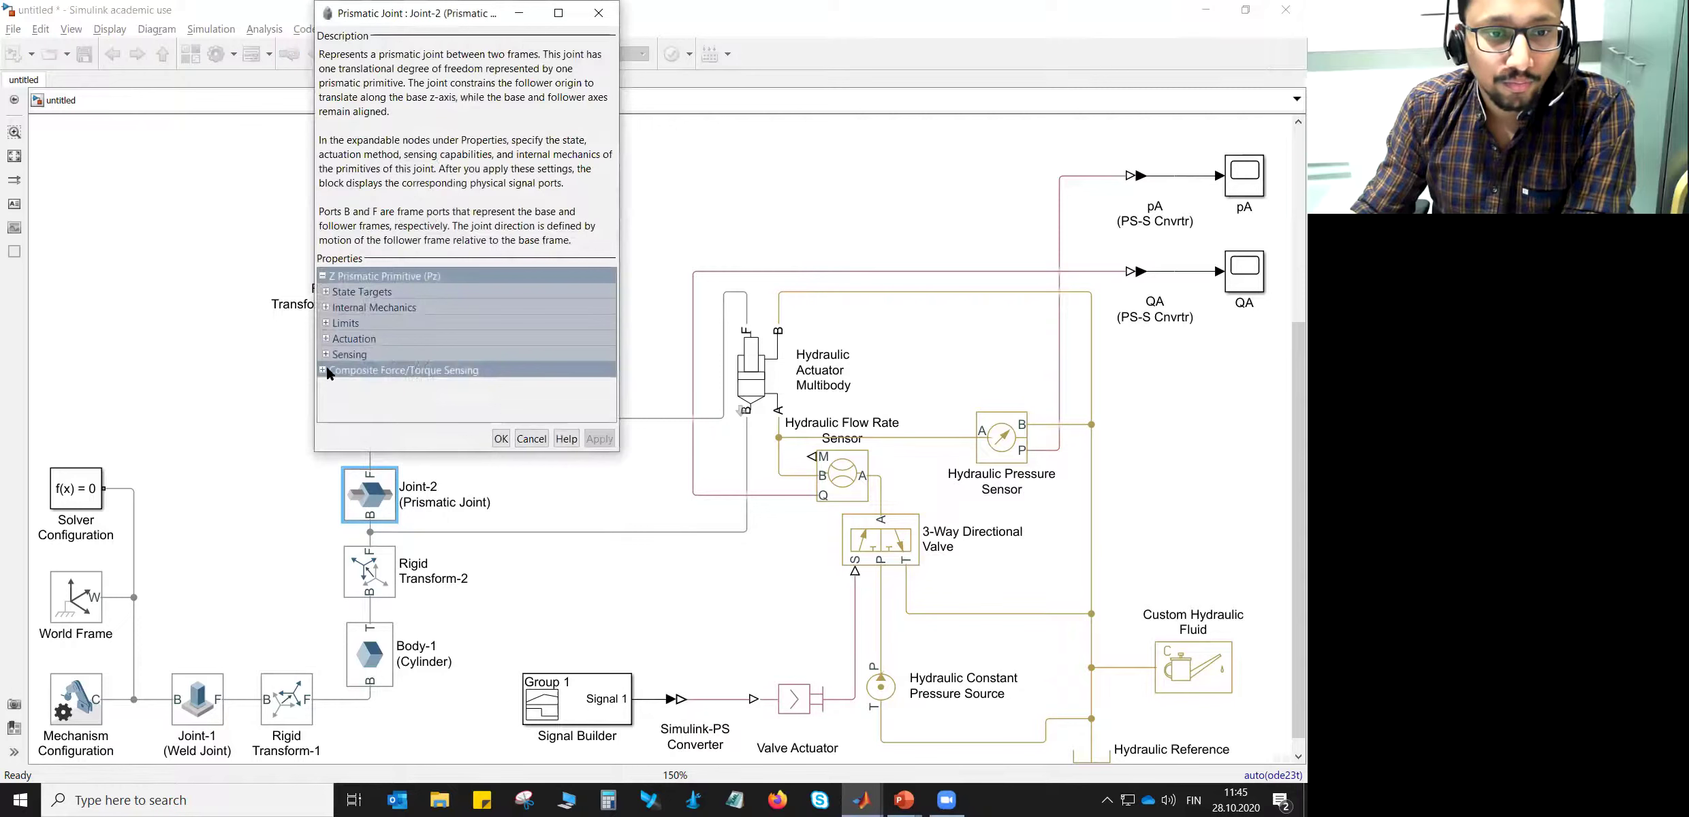
click(326, 355)
click(445, 370)
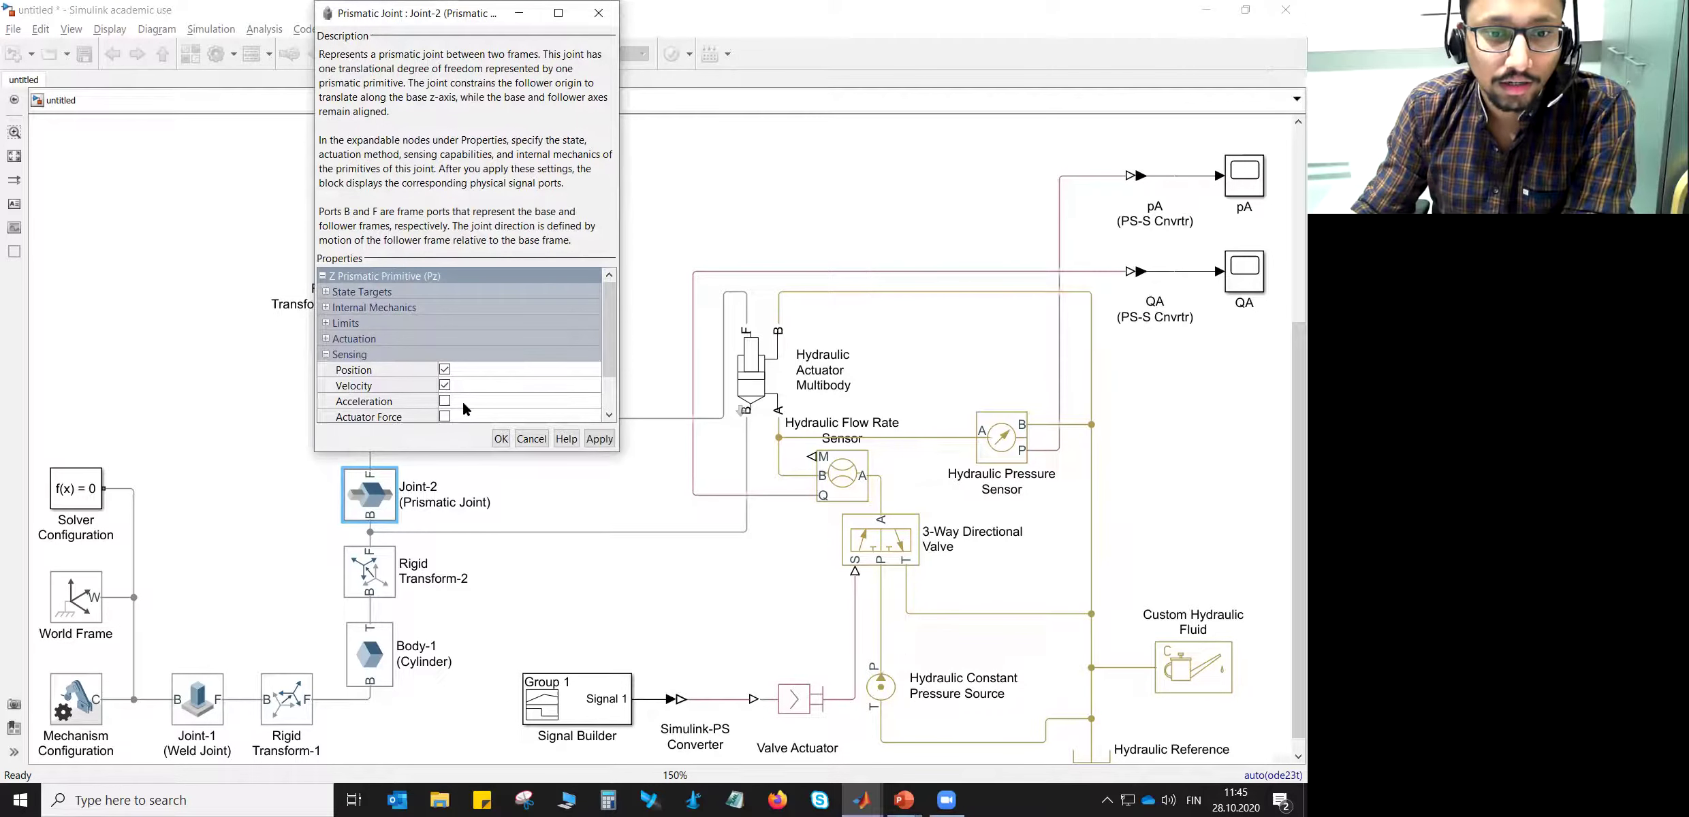
click(500, 439)
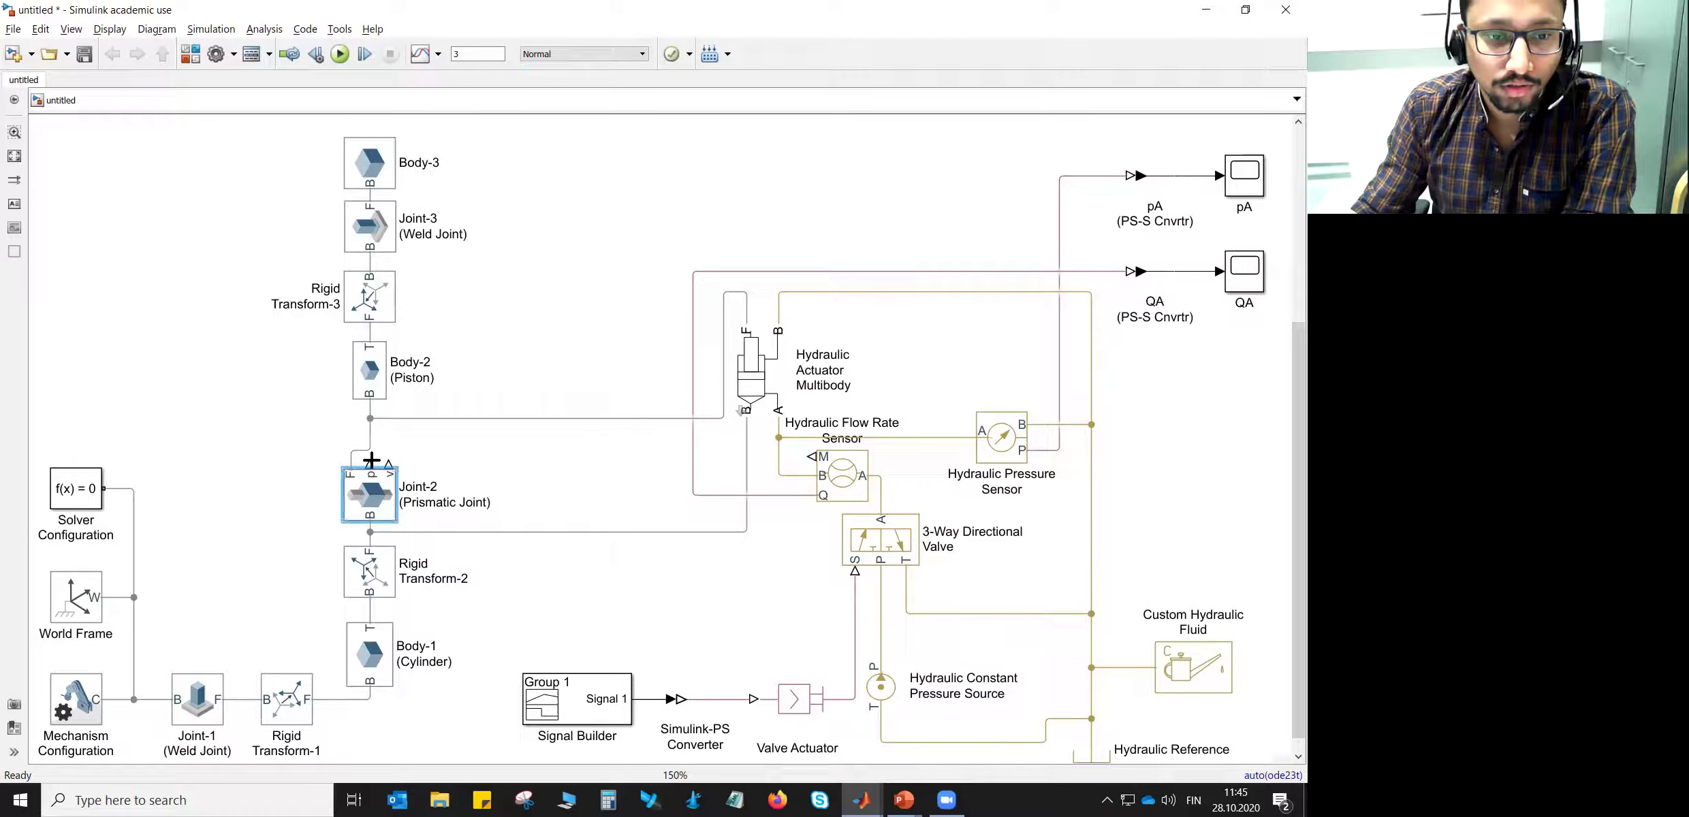
drag(365, 455, 363, 444)
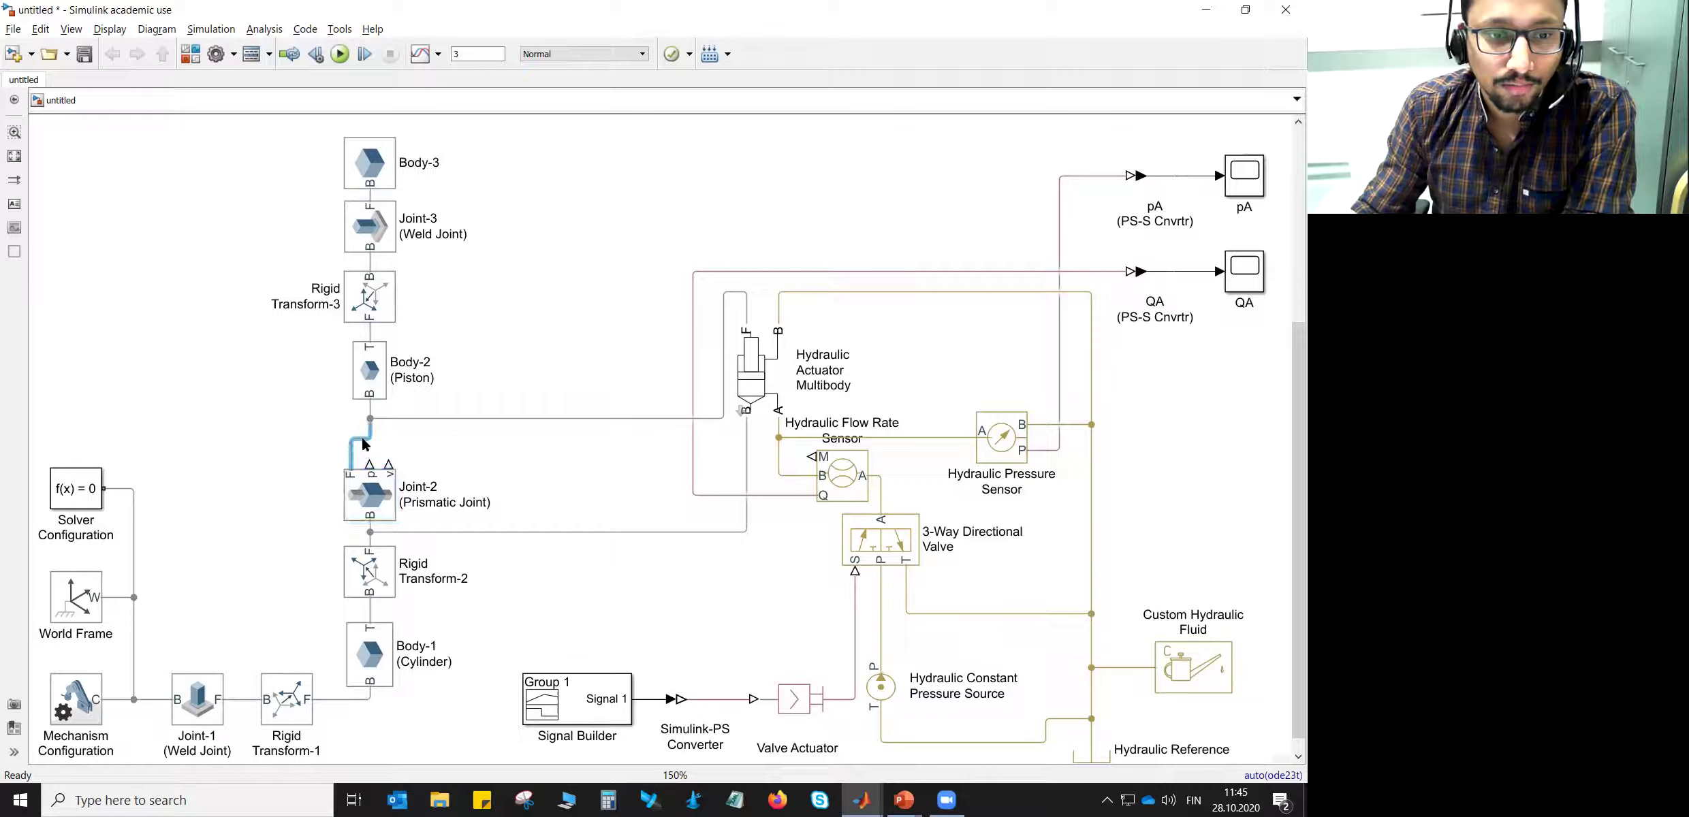
click(521, 455)
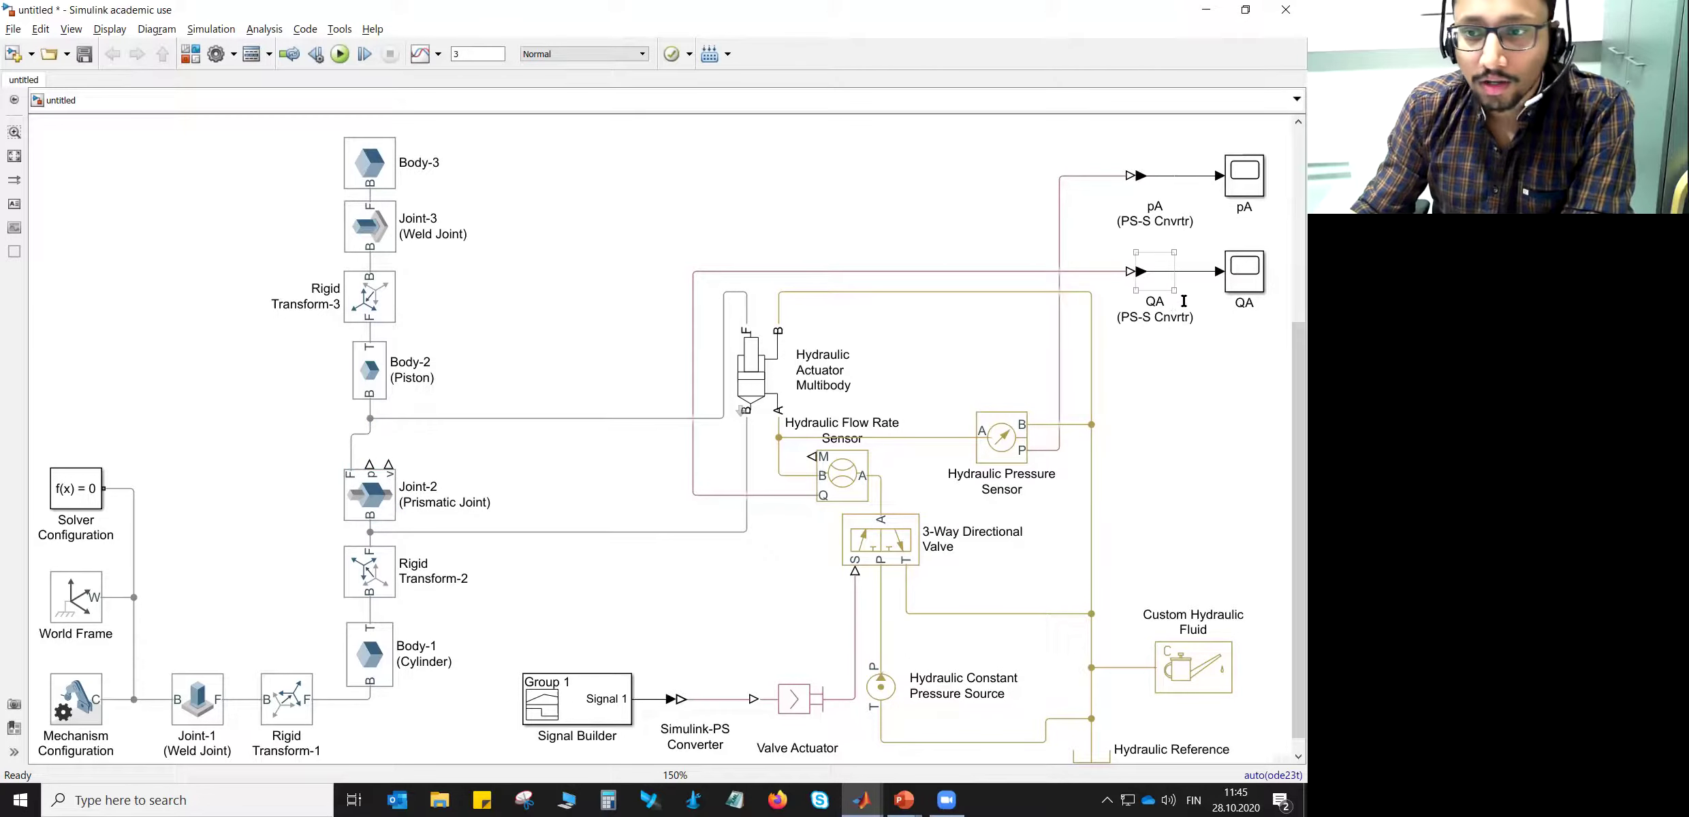
- Duplicate both converter and scope pairs into the free area beside Body-3 and Joint-3
drag(1269, 136, 1172, 311)
drag(1151, 186, 557, 196)
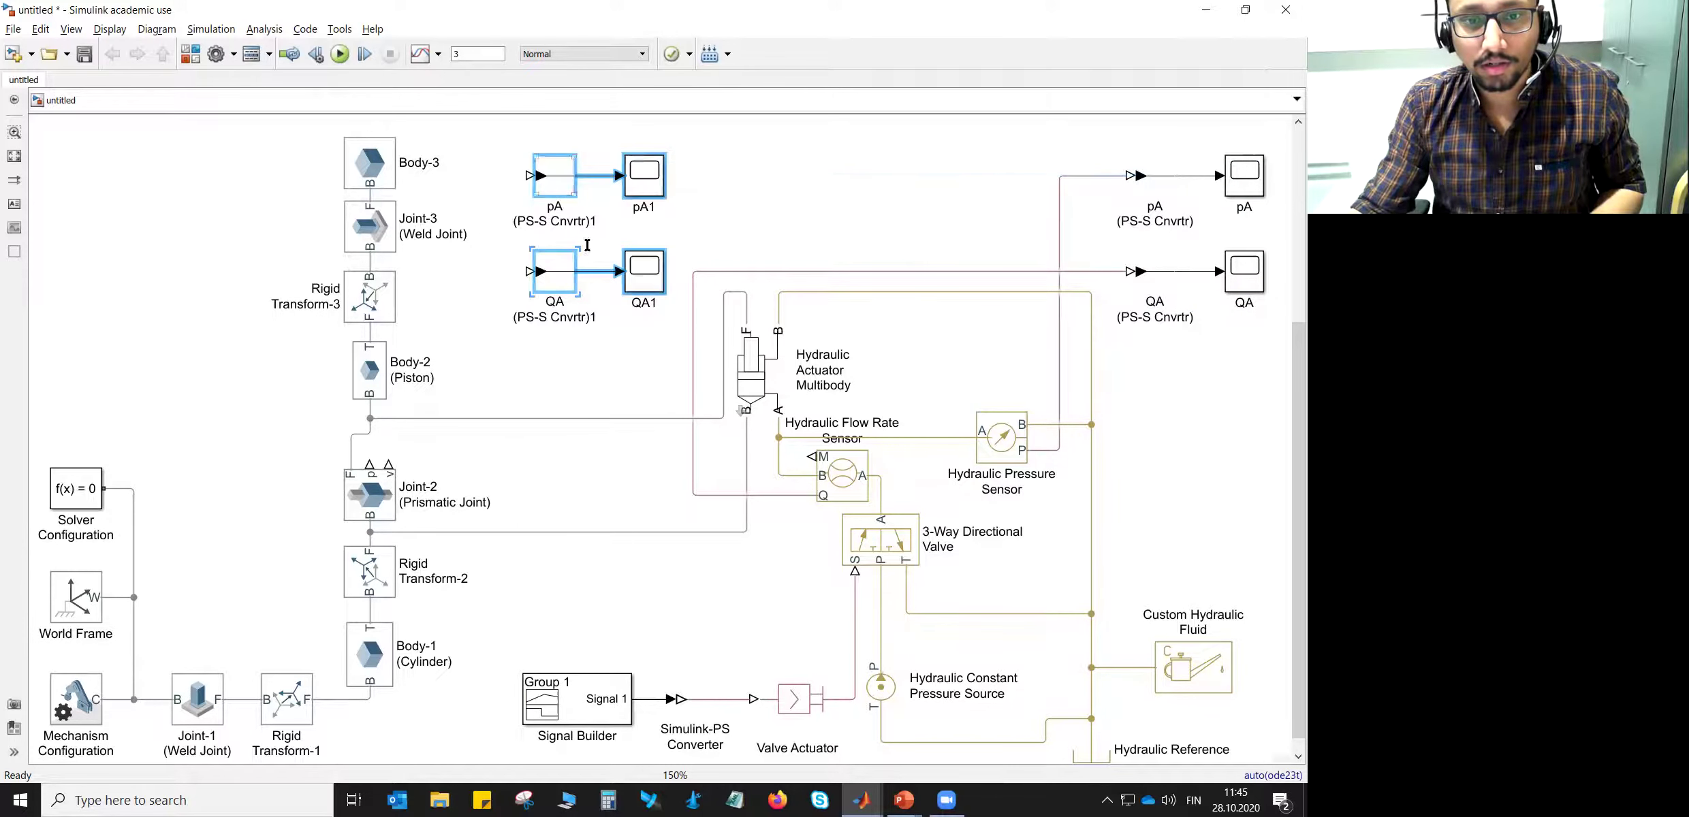
click(624, 358)
- Rename the copied pA converter as "pos (PS-S Cnvrtr)" and its scope as pos
click(555, 178)
double_click(557, 207)
text(pos)
key(Down)
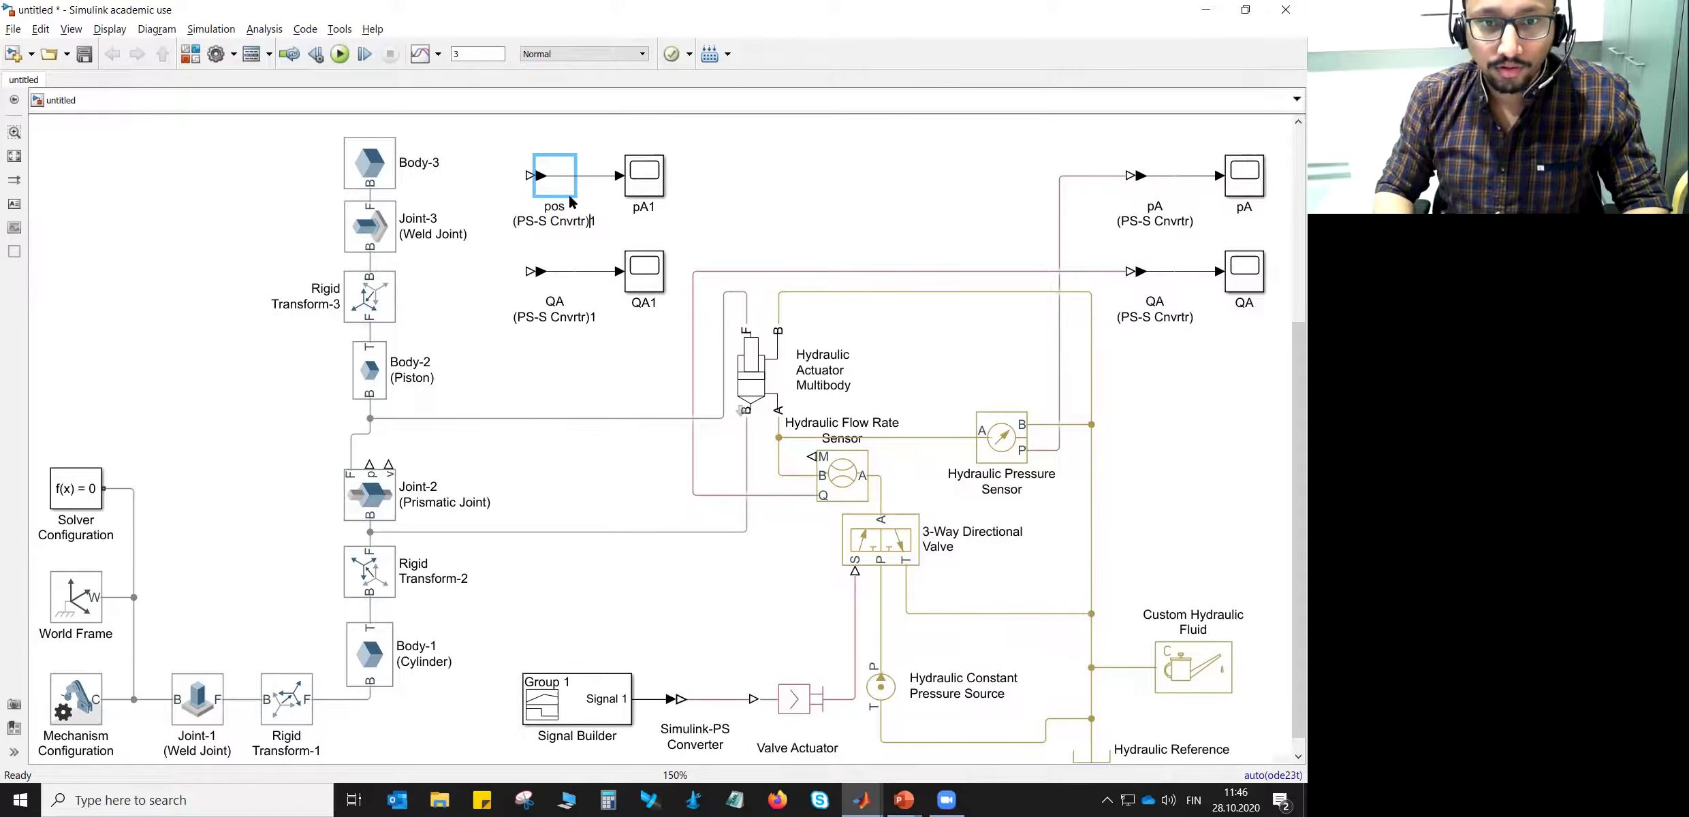
key(Delete)
double_click(640, 208)
text(pos)
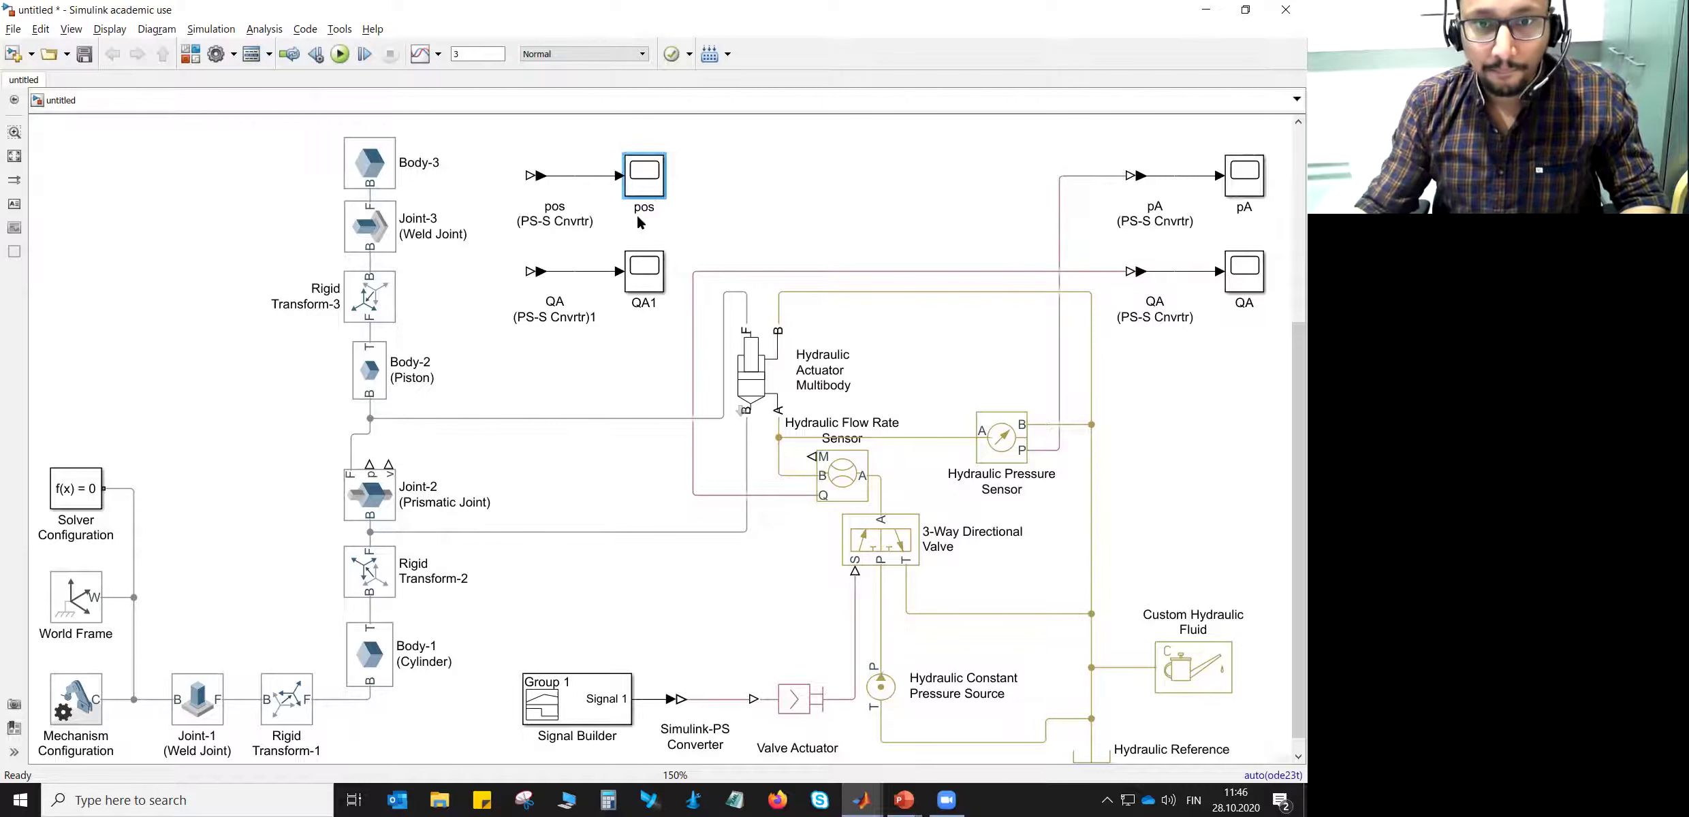
- Rename the copied QA scope as vel and its converter as "vel (PS-S Cnvrtr)"
double_click(643, 303)
text(vel)
double_click(556, 301)
key(BackSpace)
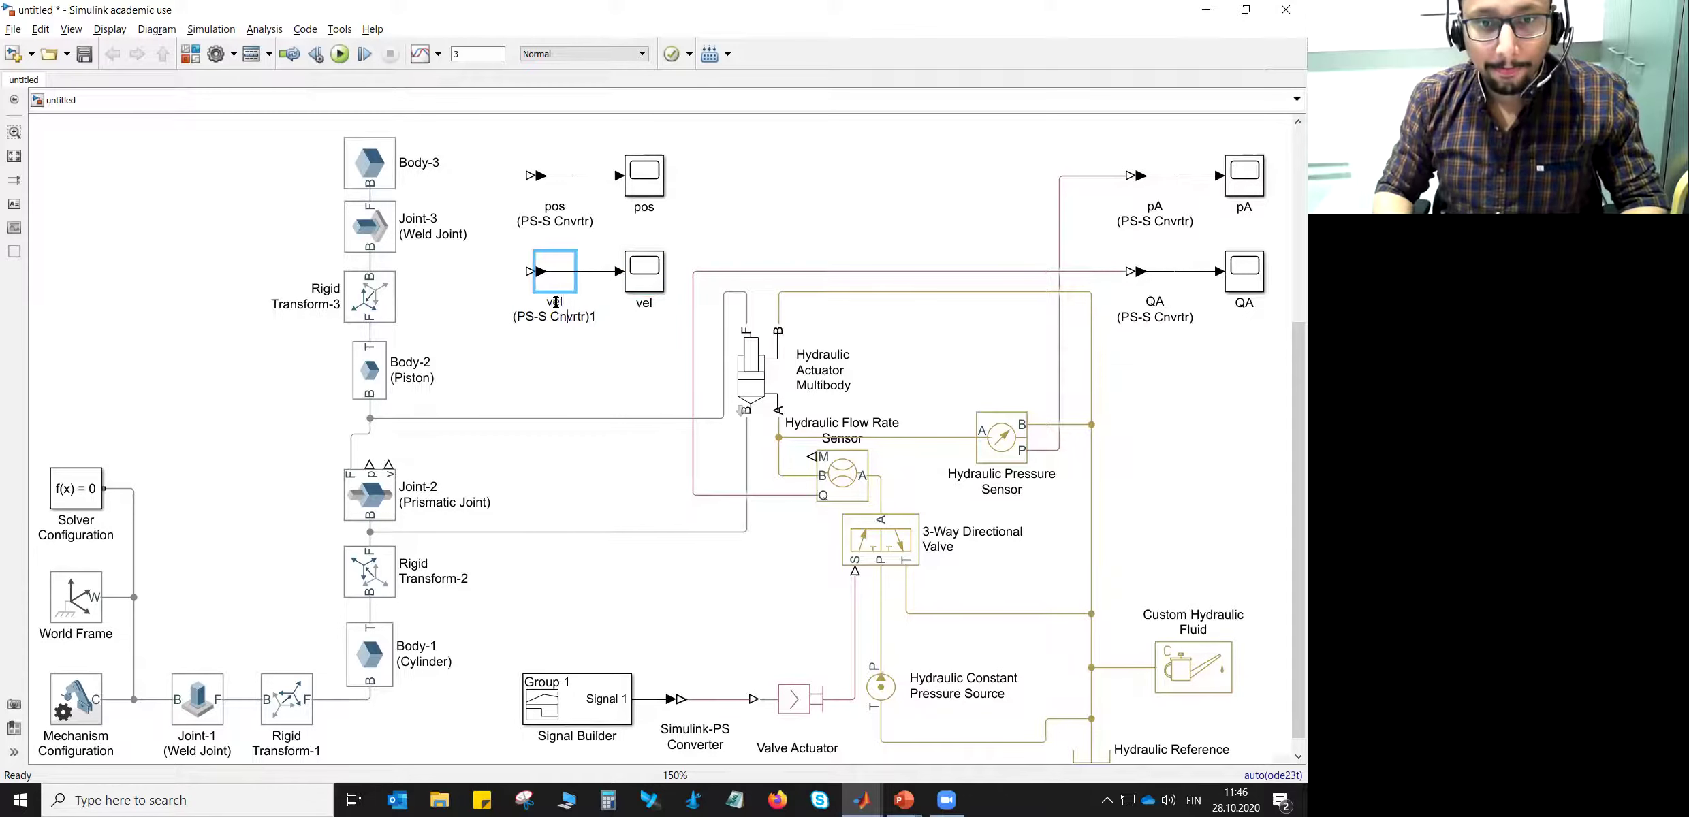
key(Delete)
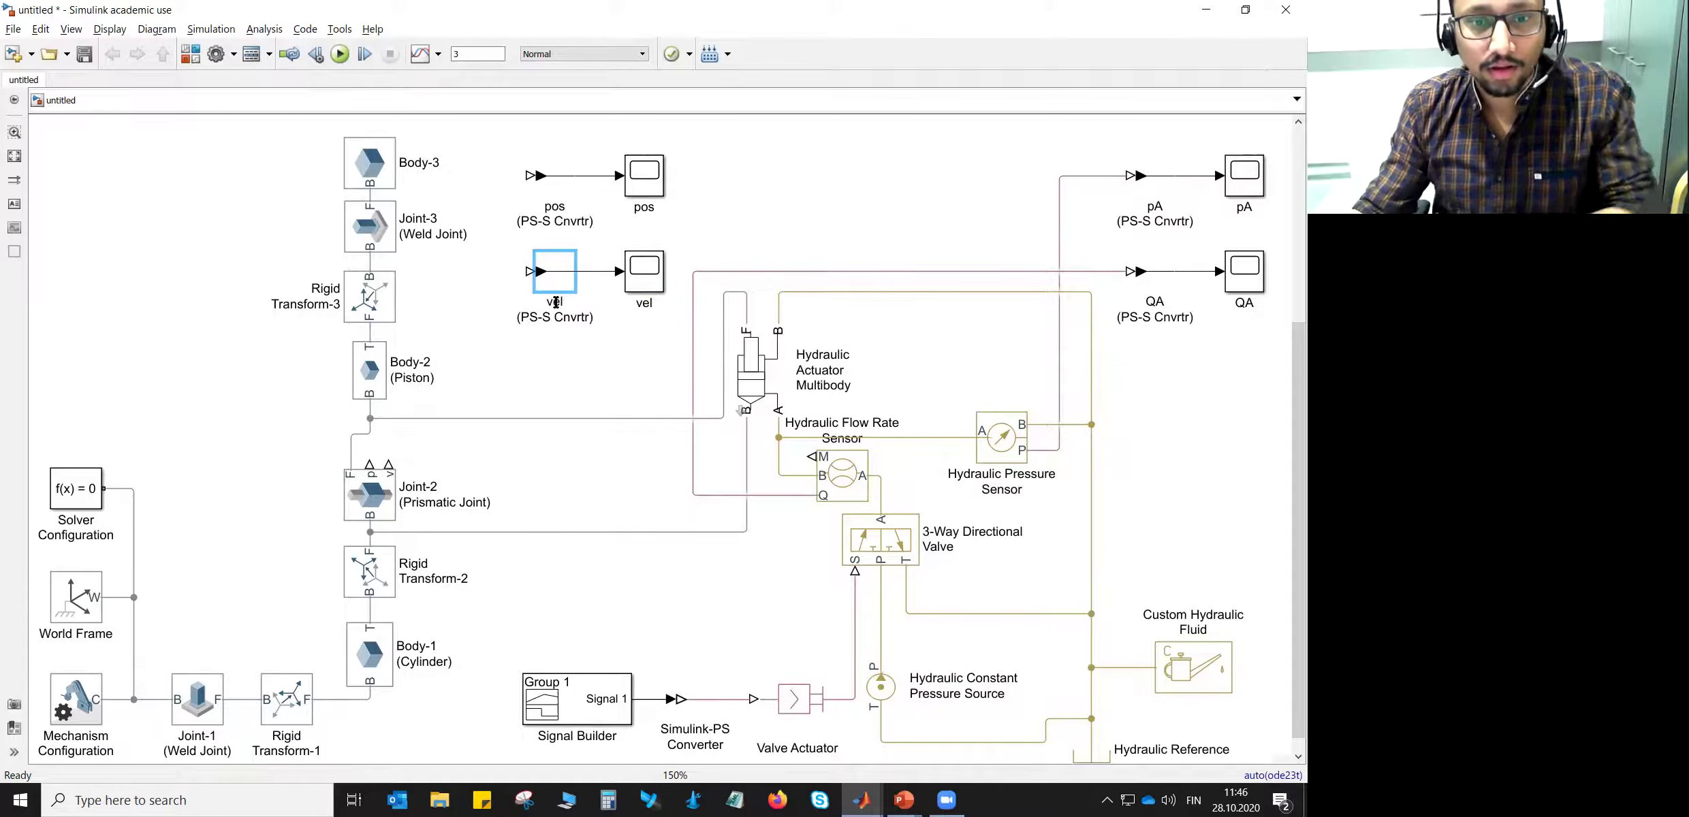
- Connect Joint-2's position port to the pos converter and its velocity port to the vel converter
drag(369, 462, 530, 175)
drag(388, 461, 529, 271)
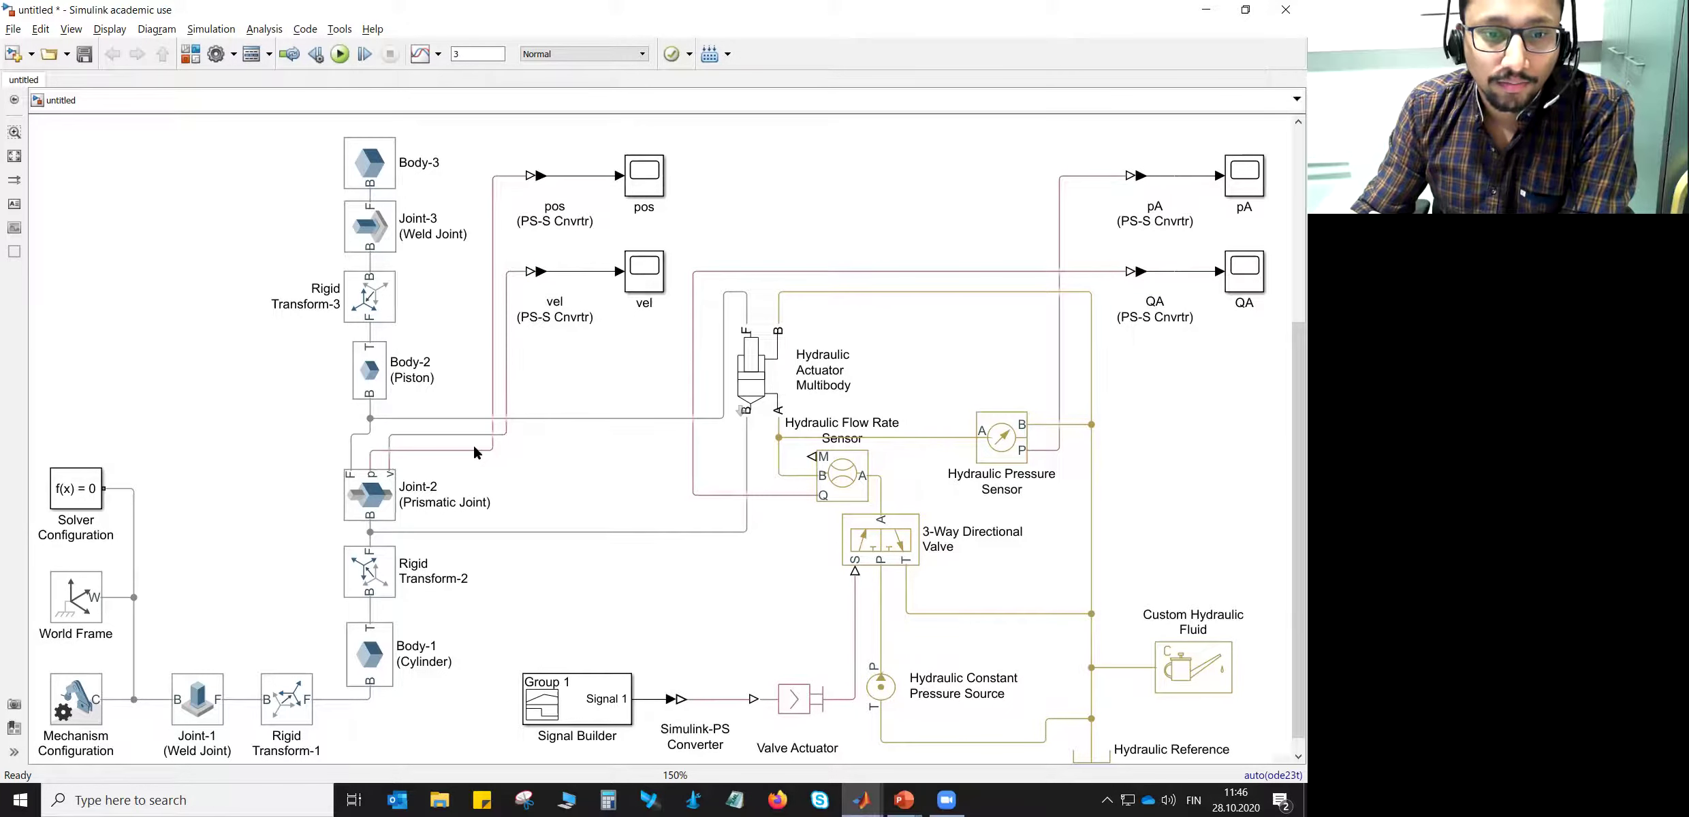
- Reroute the signal line from Joint-2's position port to the pos converter so it runs neatly apart from the velocity line
mouse_move(474, 448)
mouse_down()
mouse_move(474, 429)
mouse_move(488, 447)
mouse_up()
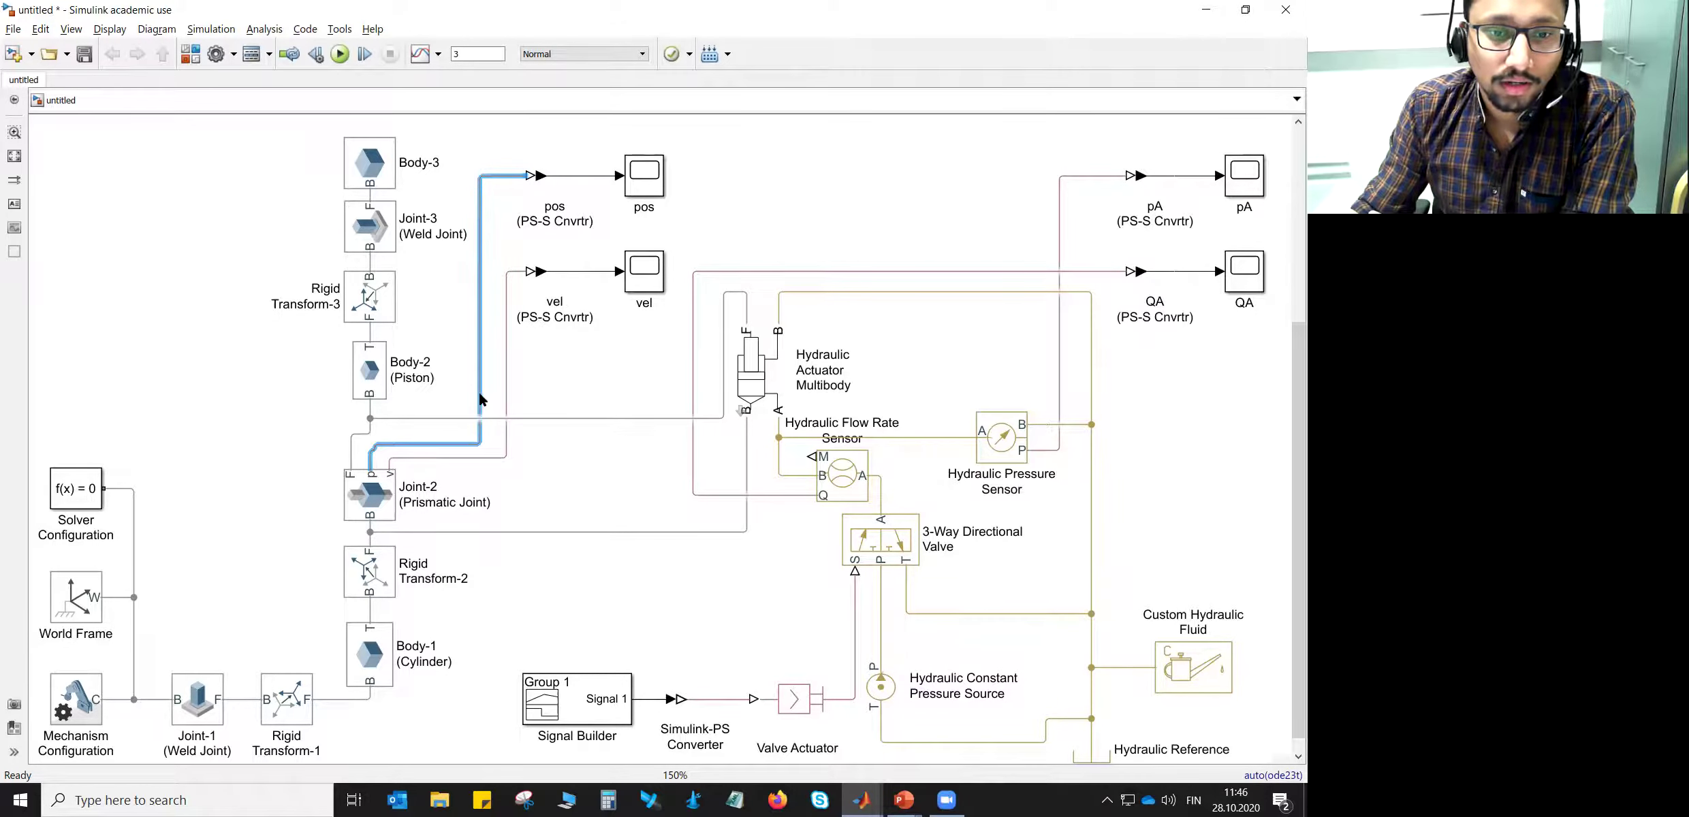
click(543, 465)
mouse_move(402, 444)
mouse_down()
mouse_move(418, 427)
mouse_move(417, 450)
mouse_up()
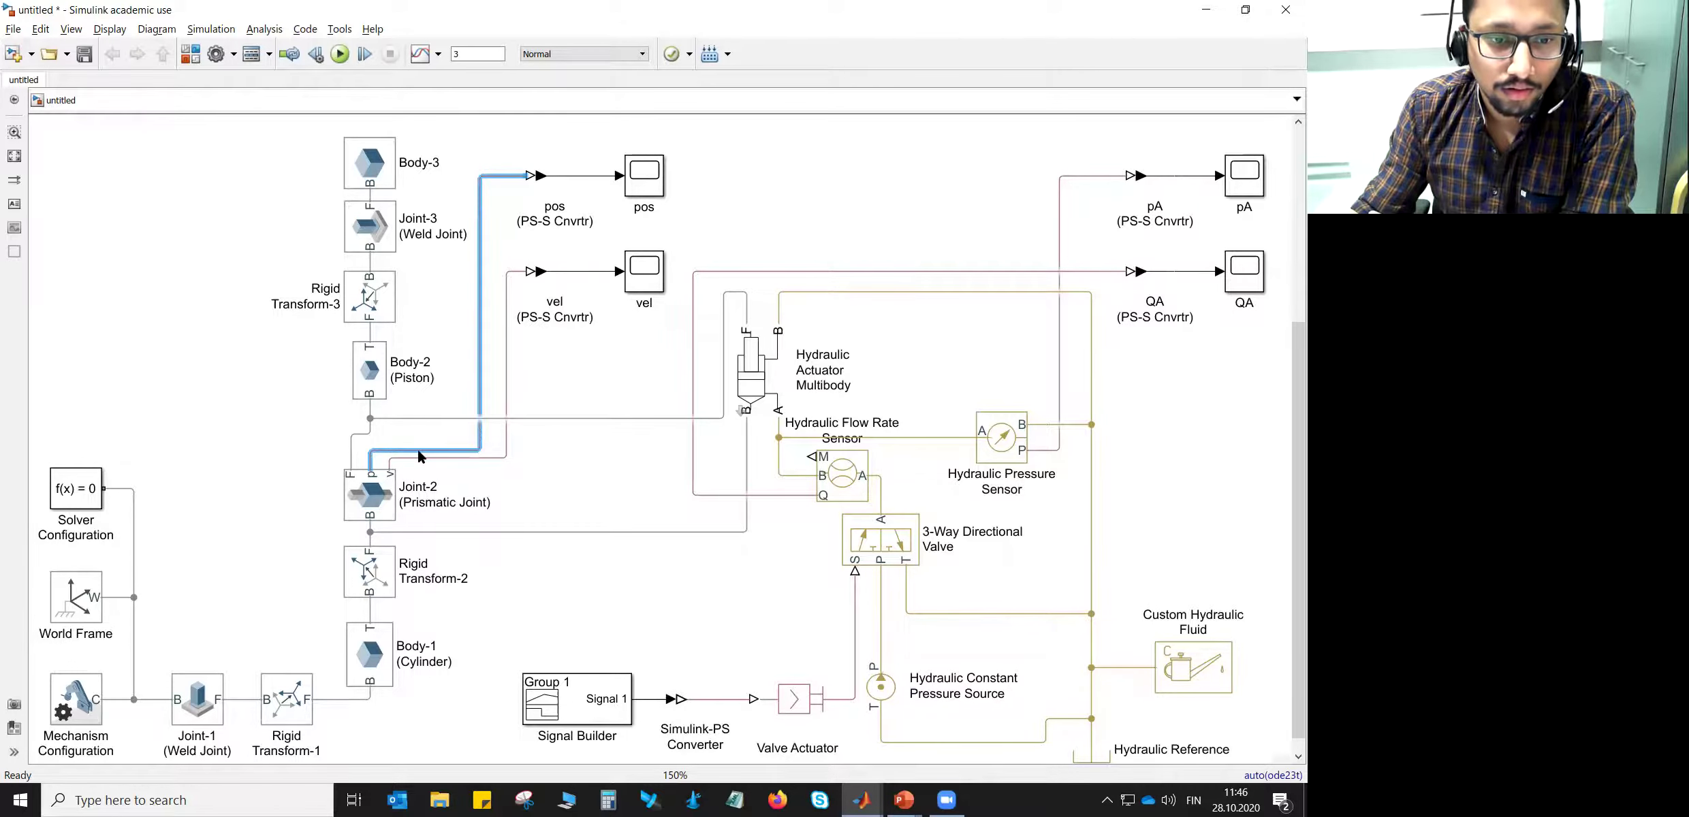
click(477, 473)
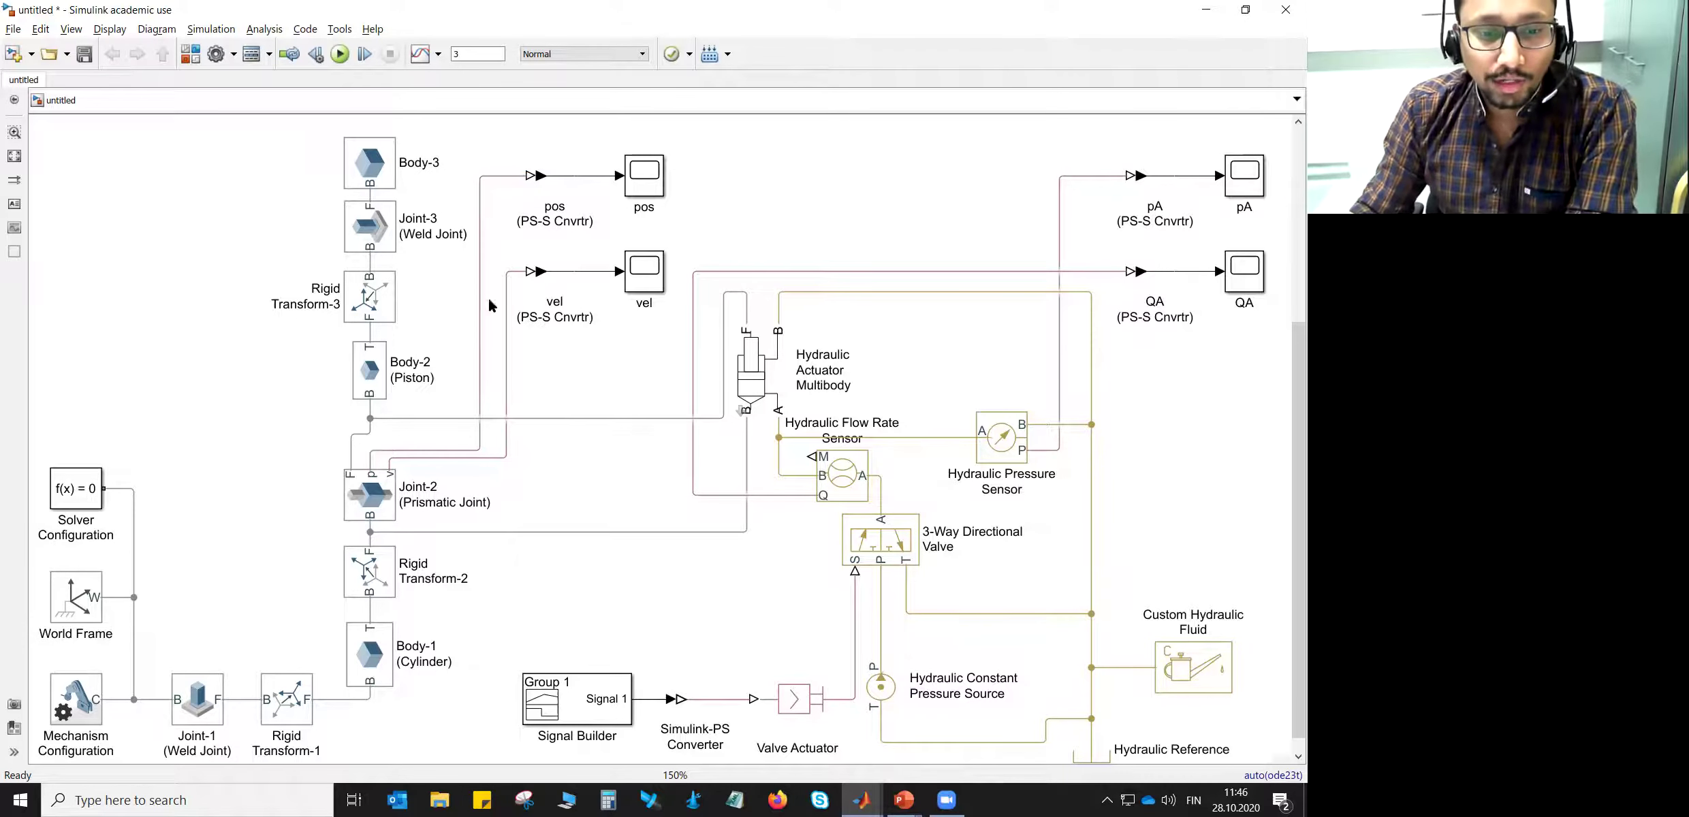
- Enable signal logging on the lines feeding the pos, vel, pA and QA scopes
drag(607, 480, 609, 476)
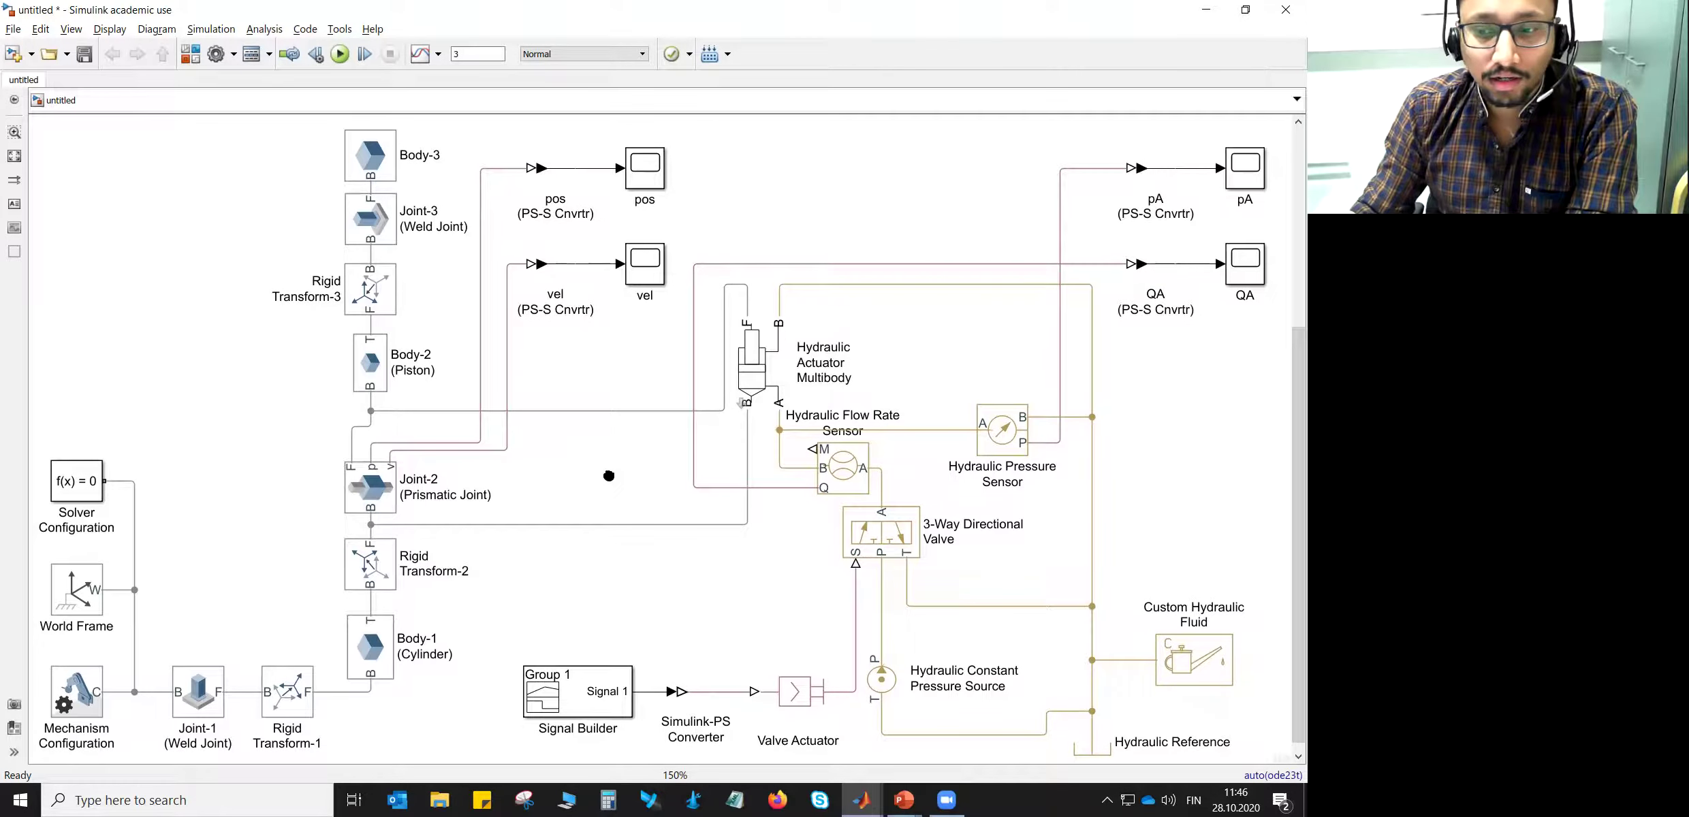
drag(611, 267, 608, 305)
right_click(616, 267)
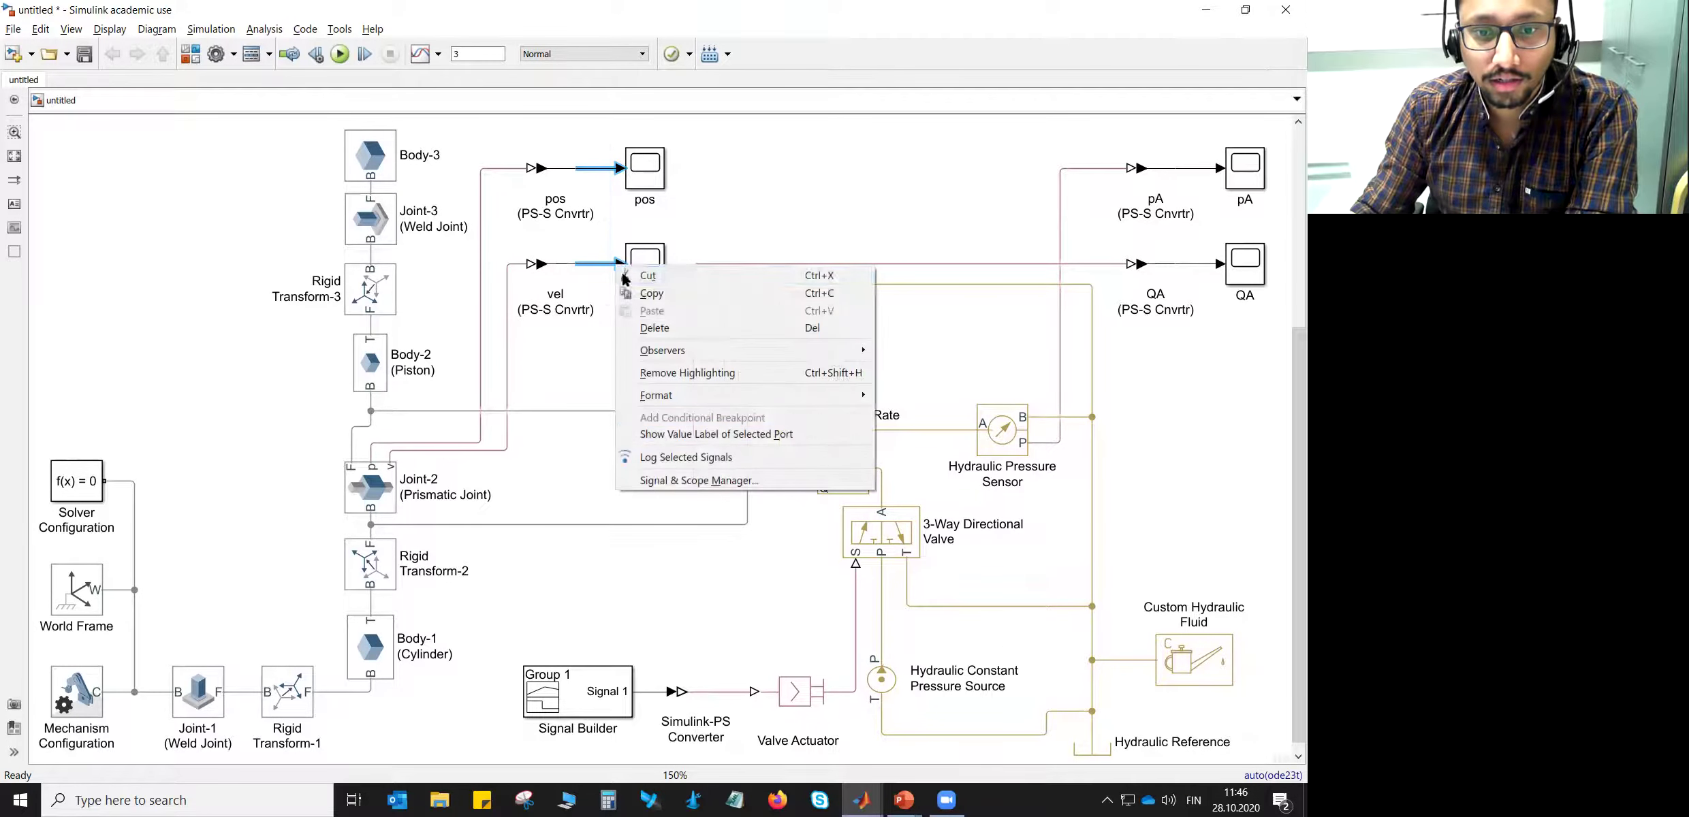
click(664, 451)
drag(1211, 143, 1227, 318)
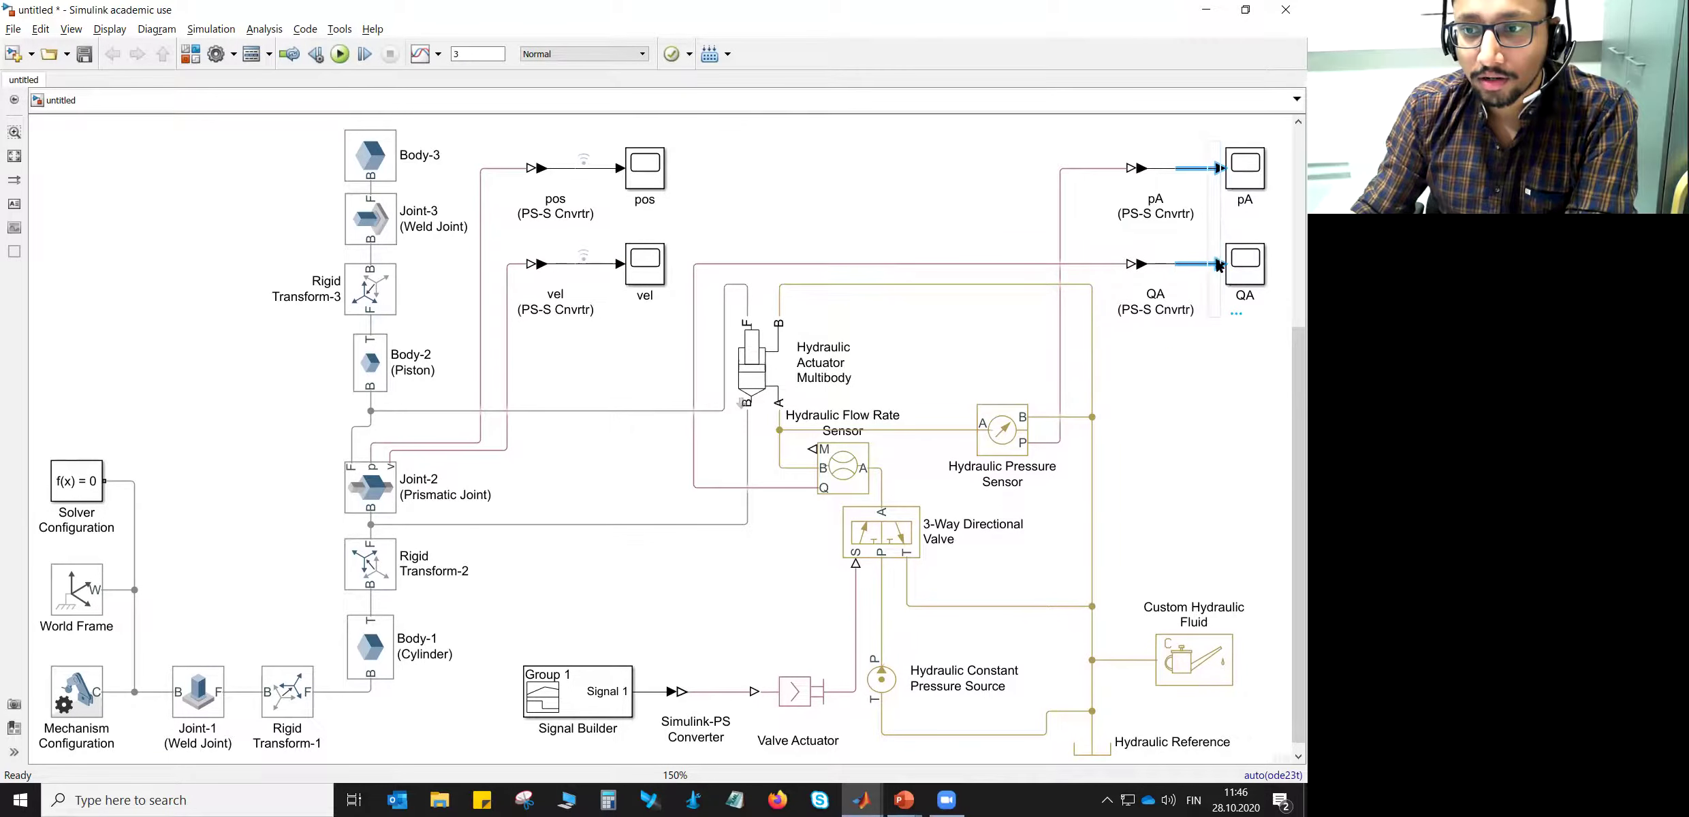
right_click(1217, 263)
click(1144, 451)
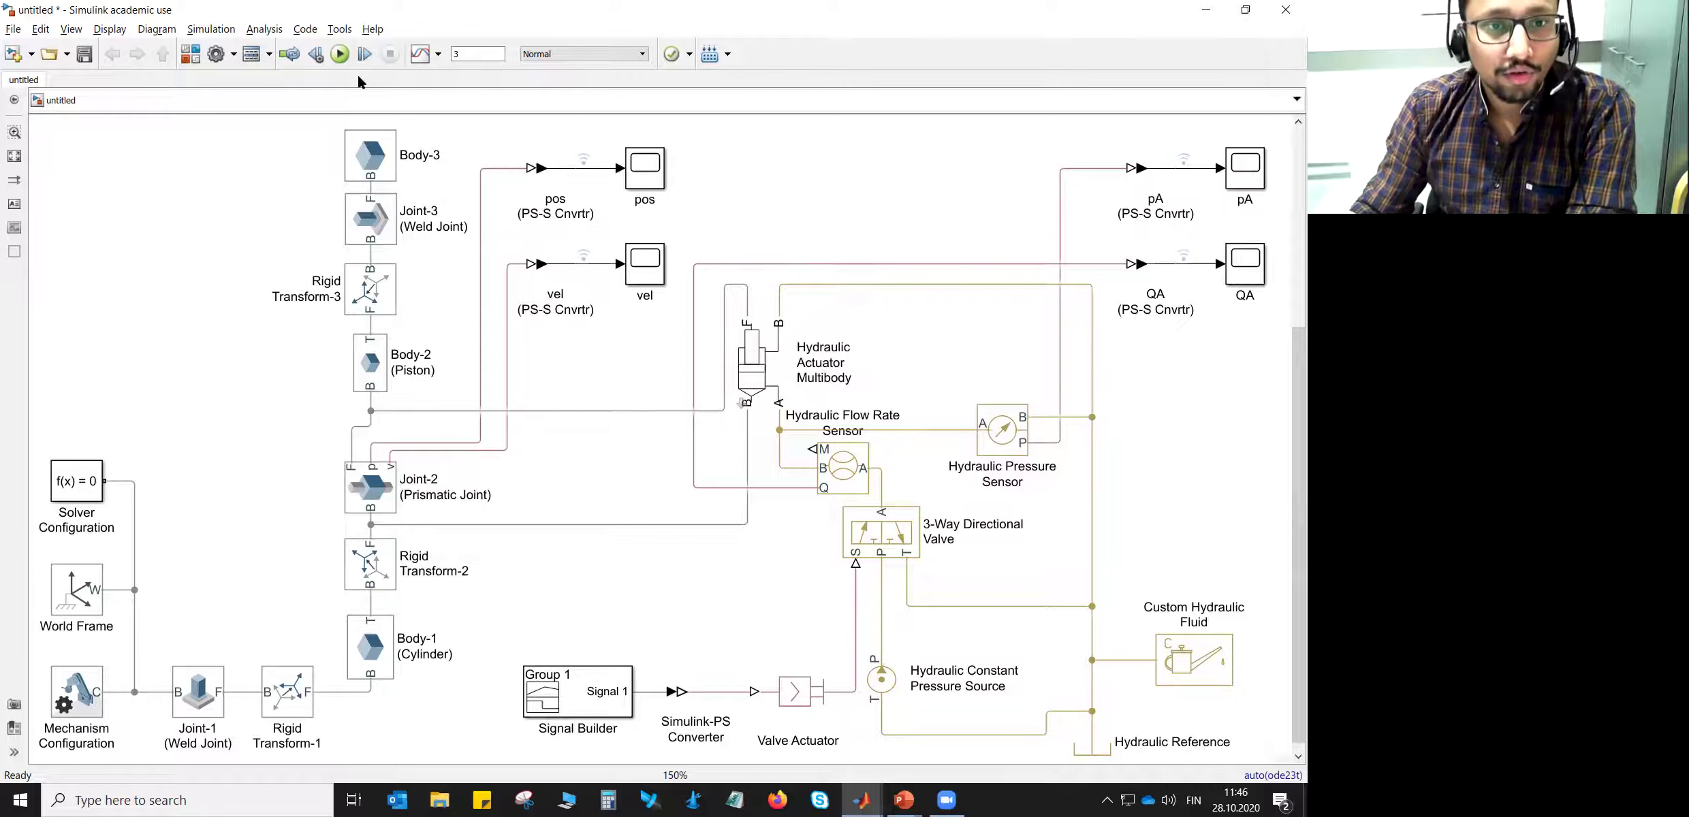
- Run the simulation with the stop time of 3 and leave no block selected
click(339, 54)
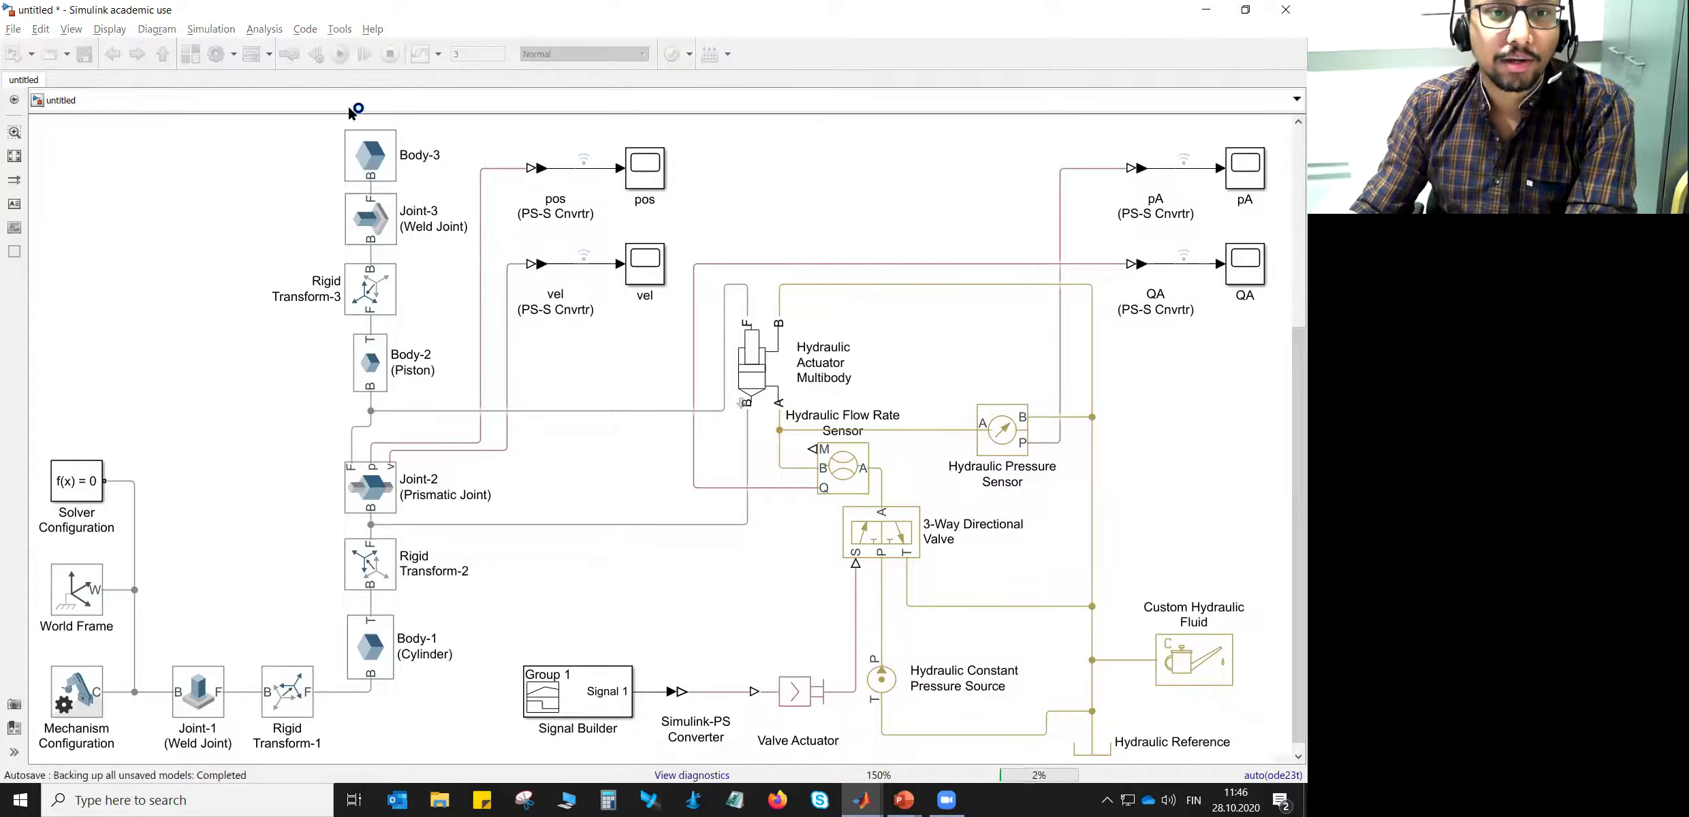
click(361, 147)
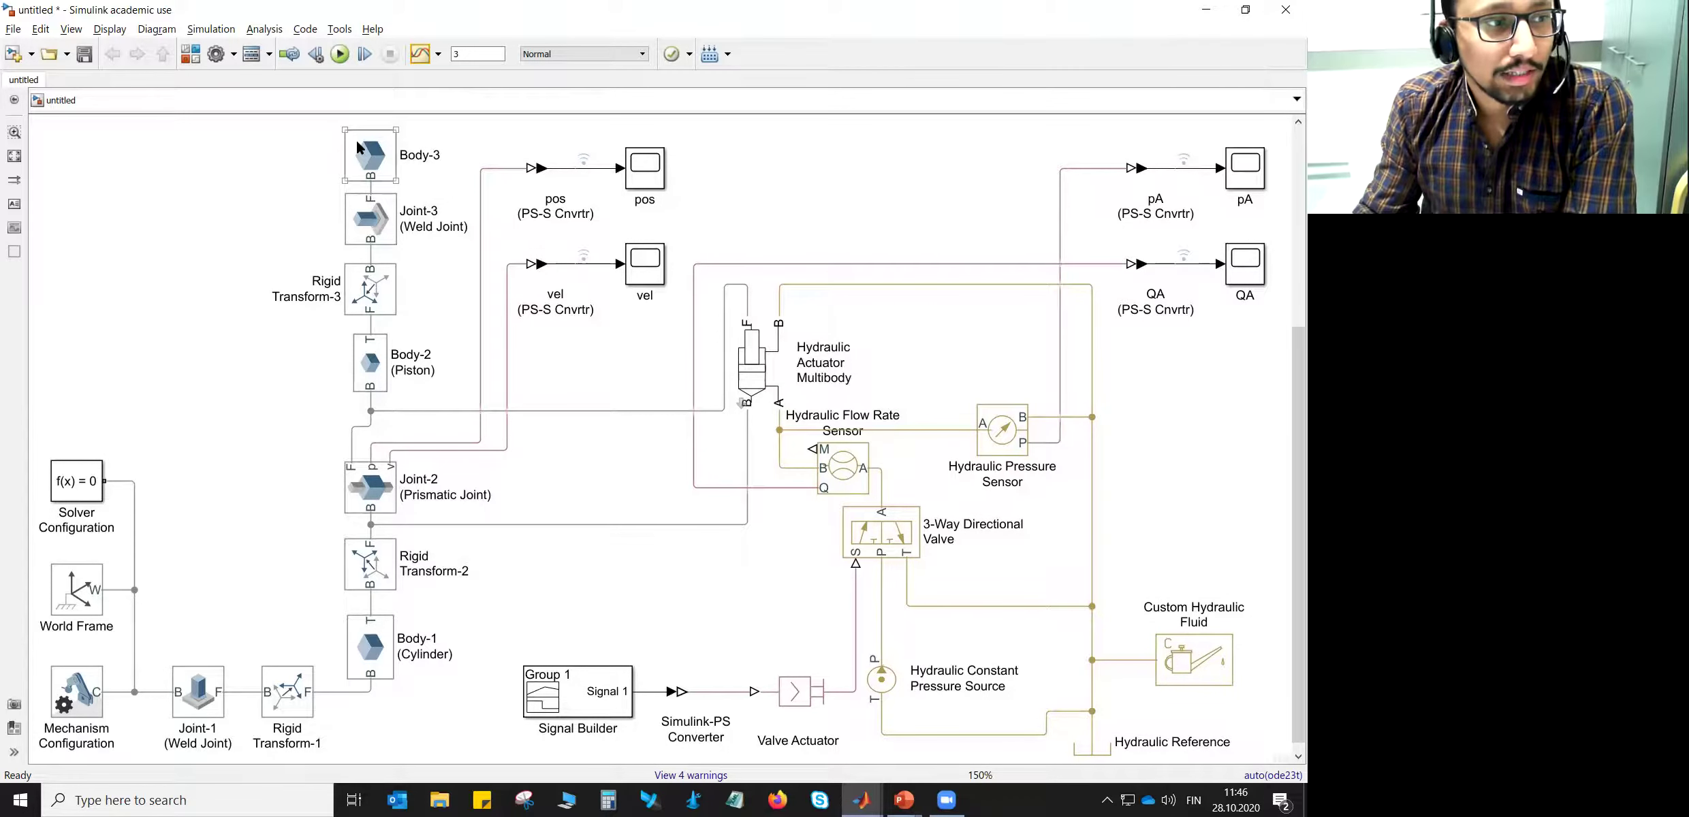
click(300, 119)
- Open the pos scope, move its window clear of the diagram to examine the position curve, and close it
click(645, 163)
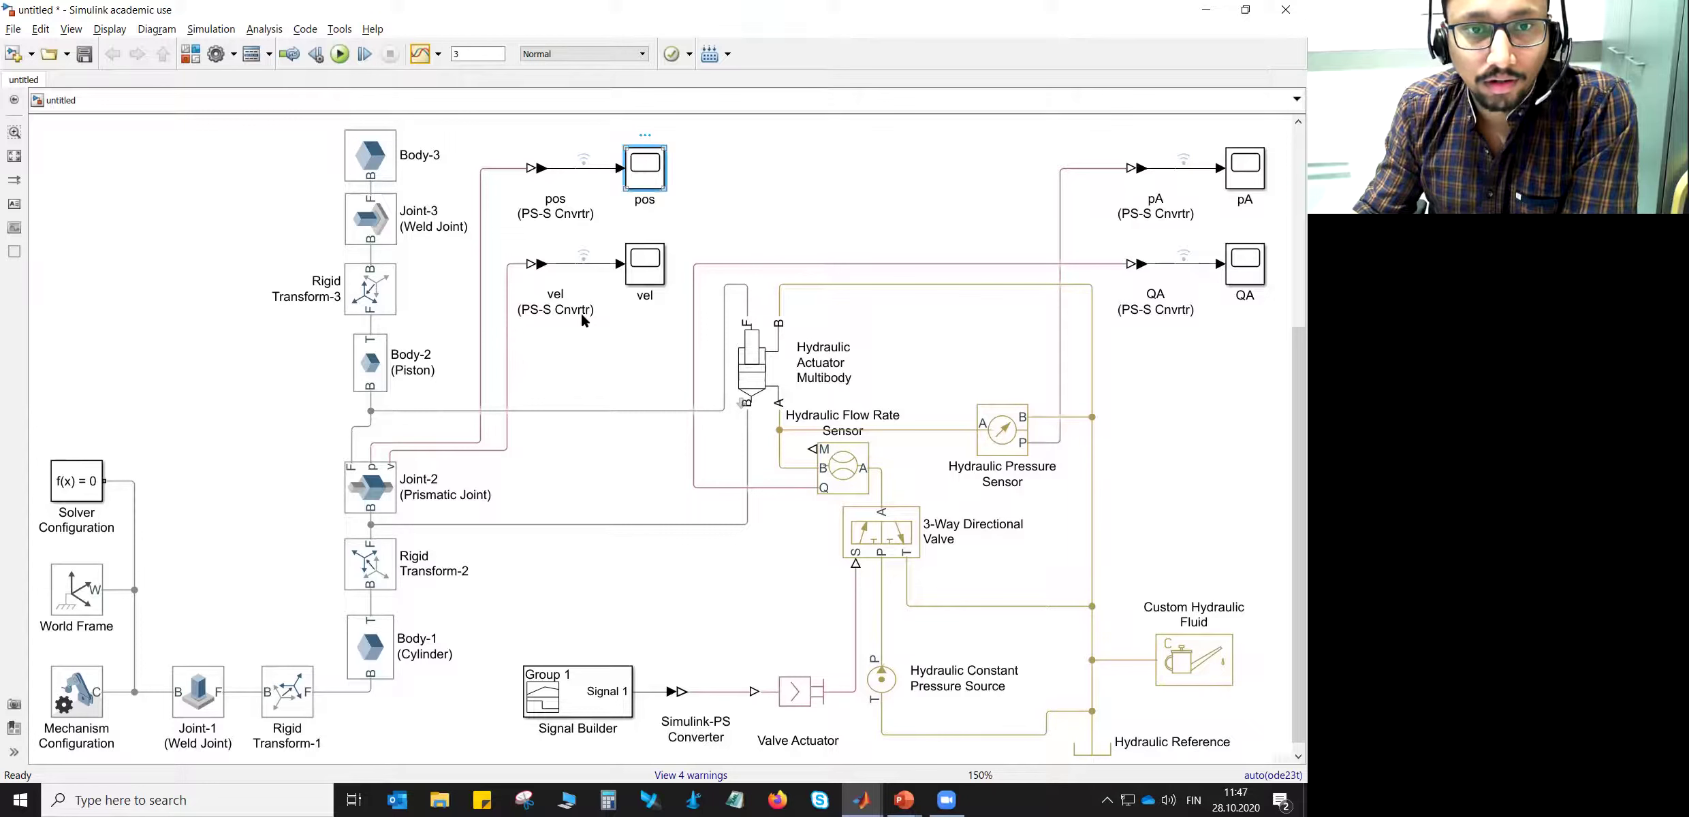
double_click(645, 168)
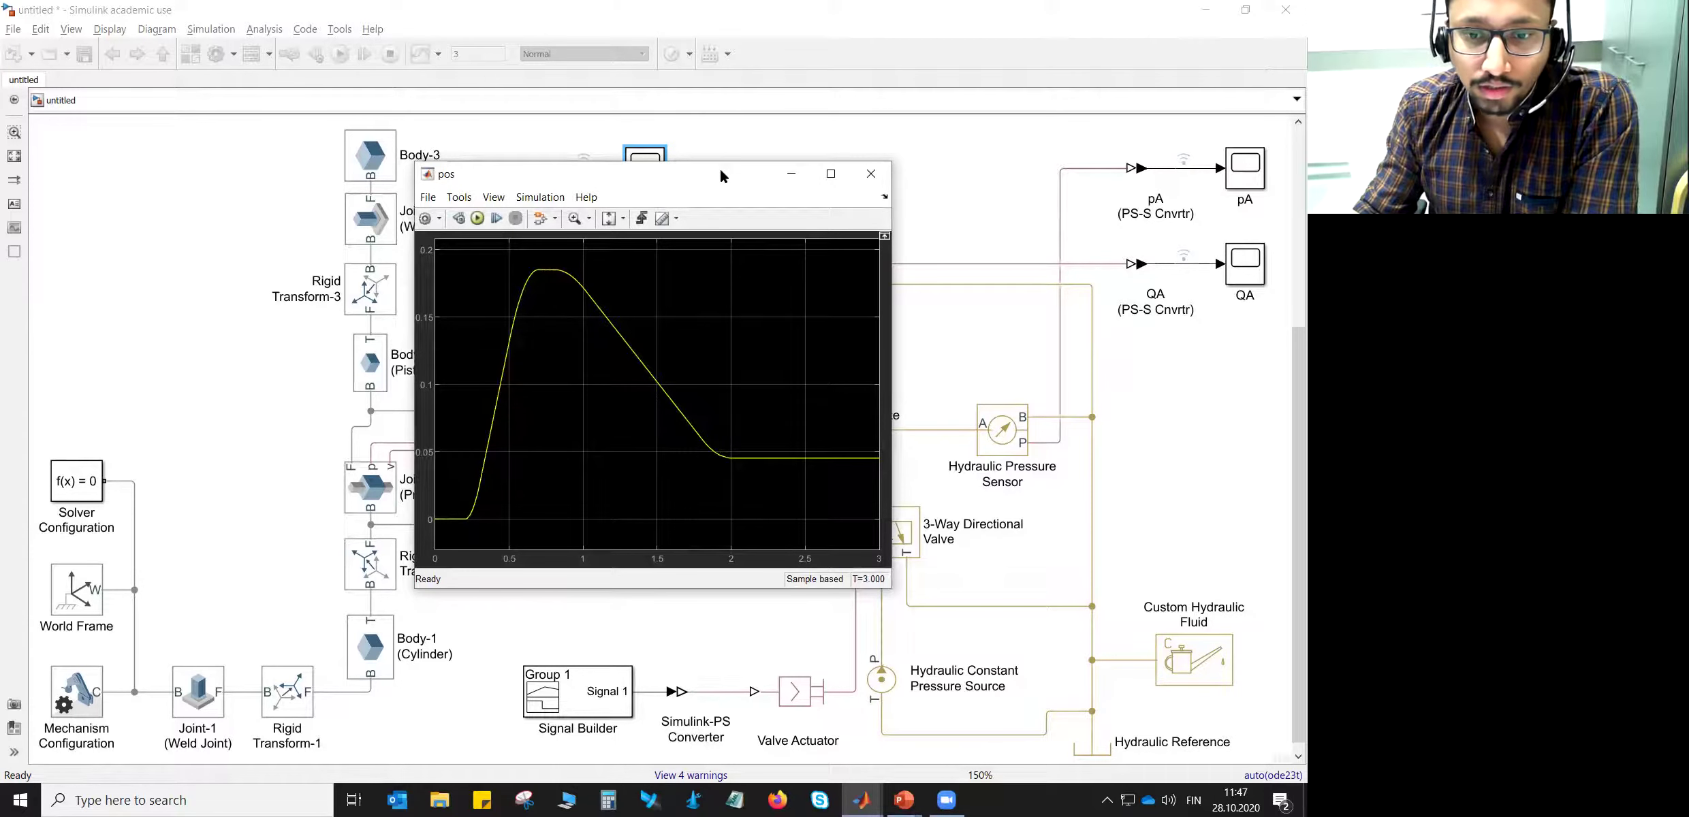
drag(721, 171, 1059, 191)
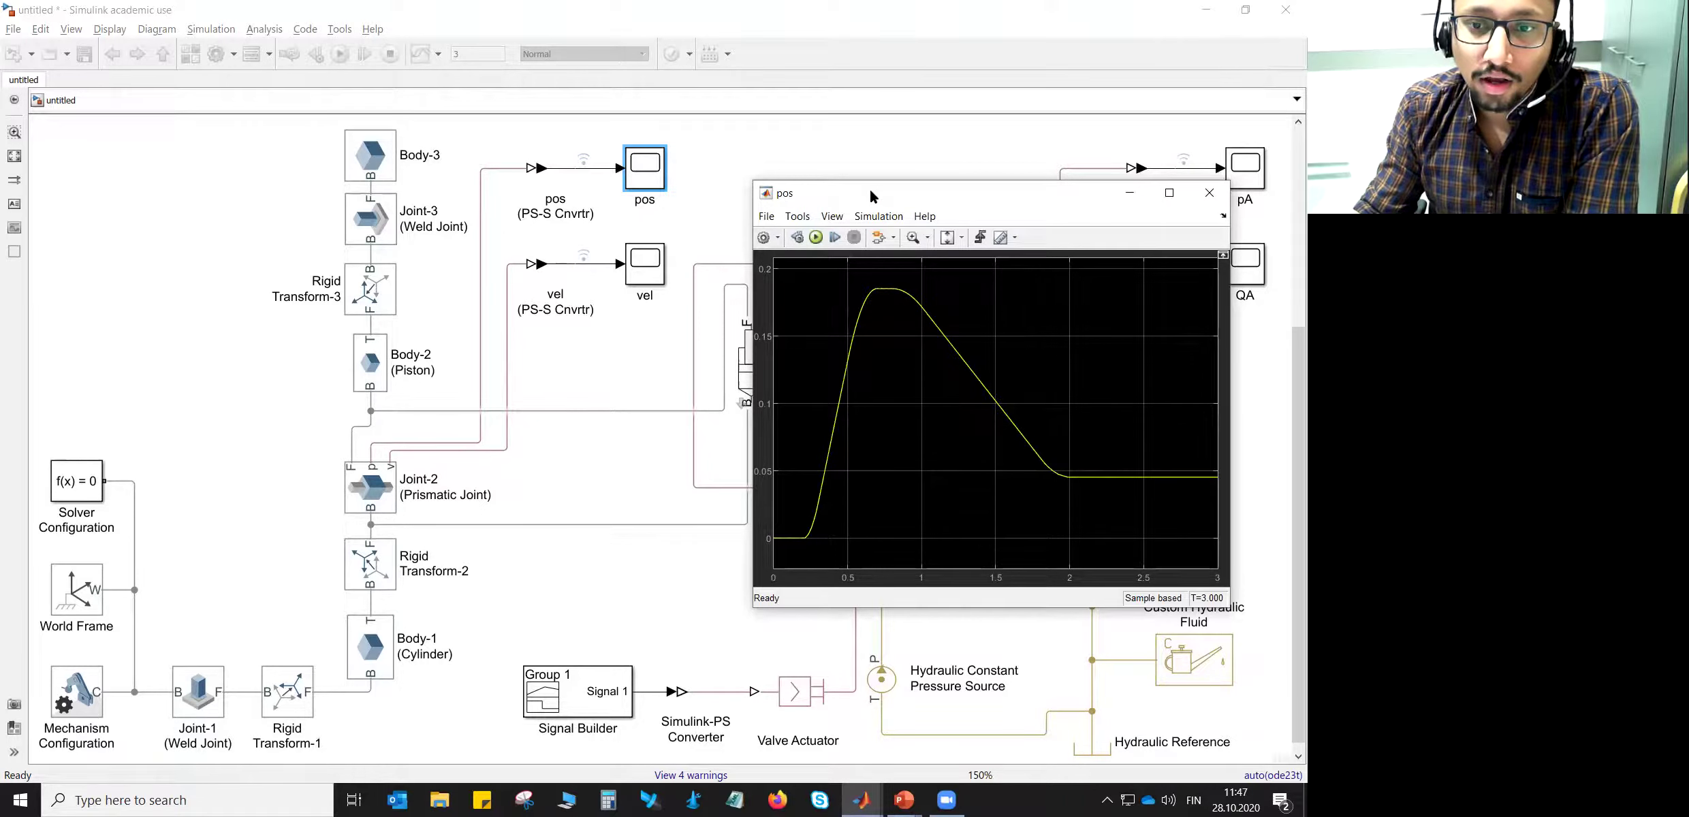
drag(900, 206, 958, 400)
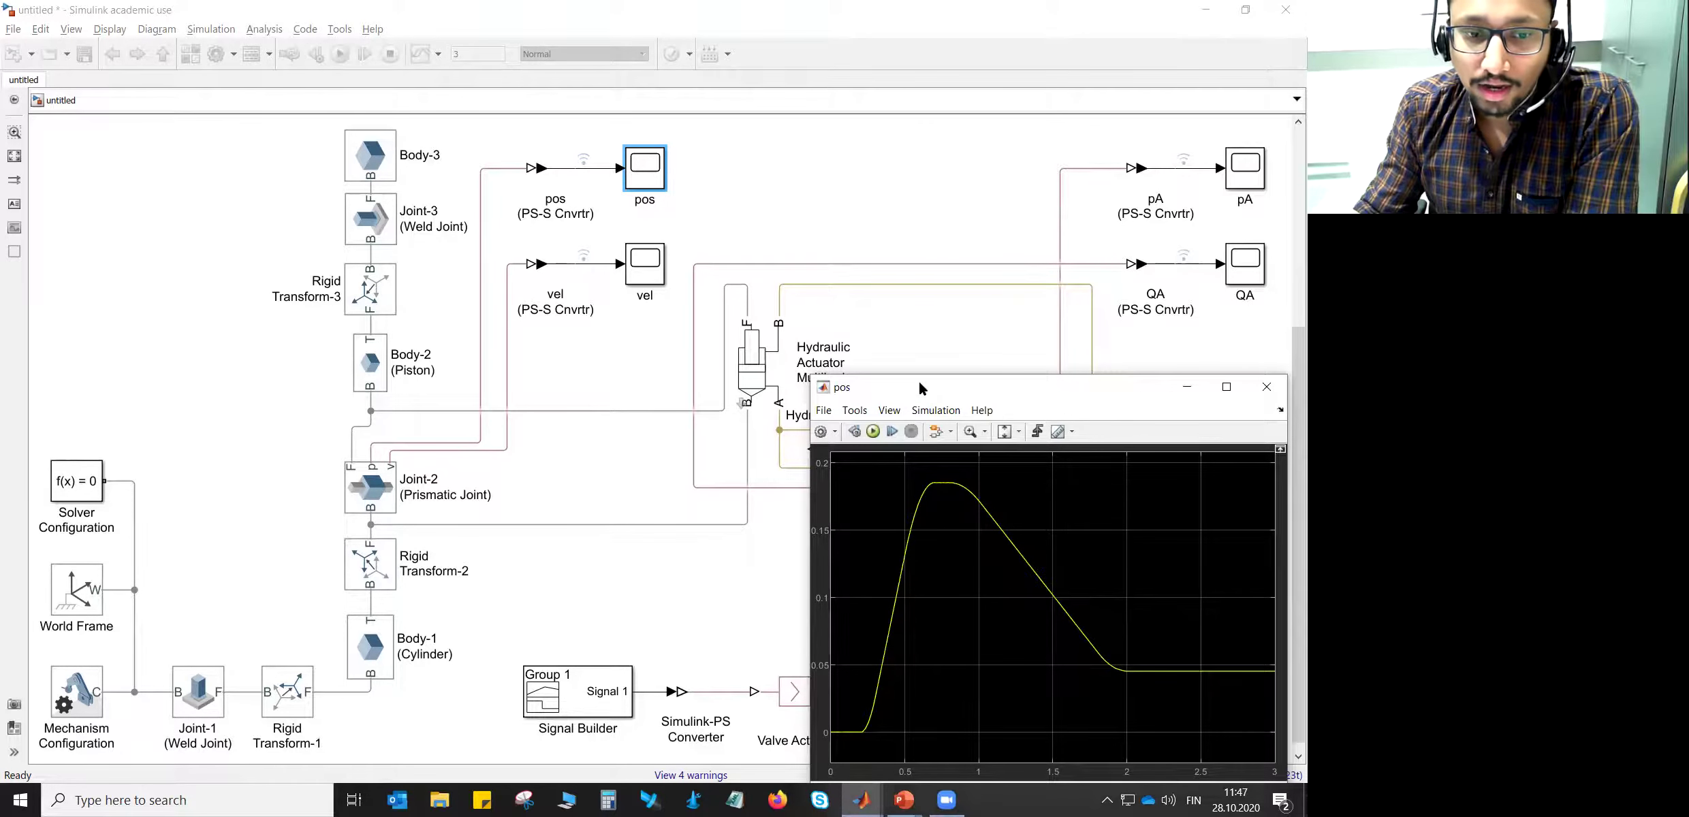
drag(919, 384, 781, 266)
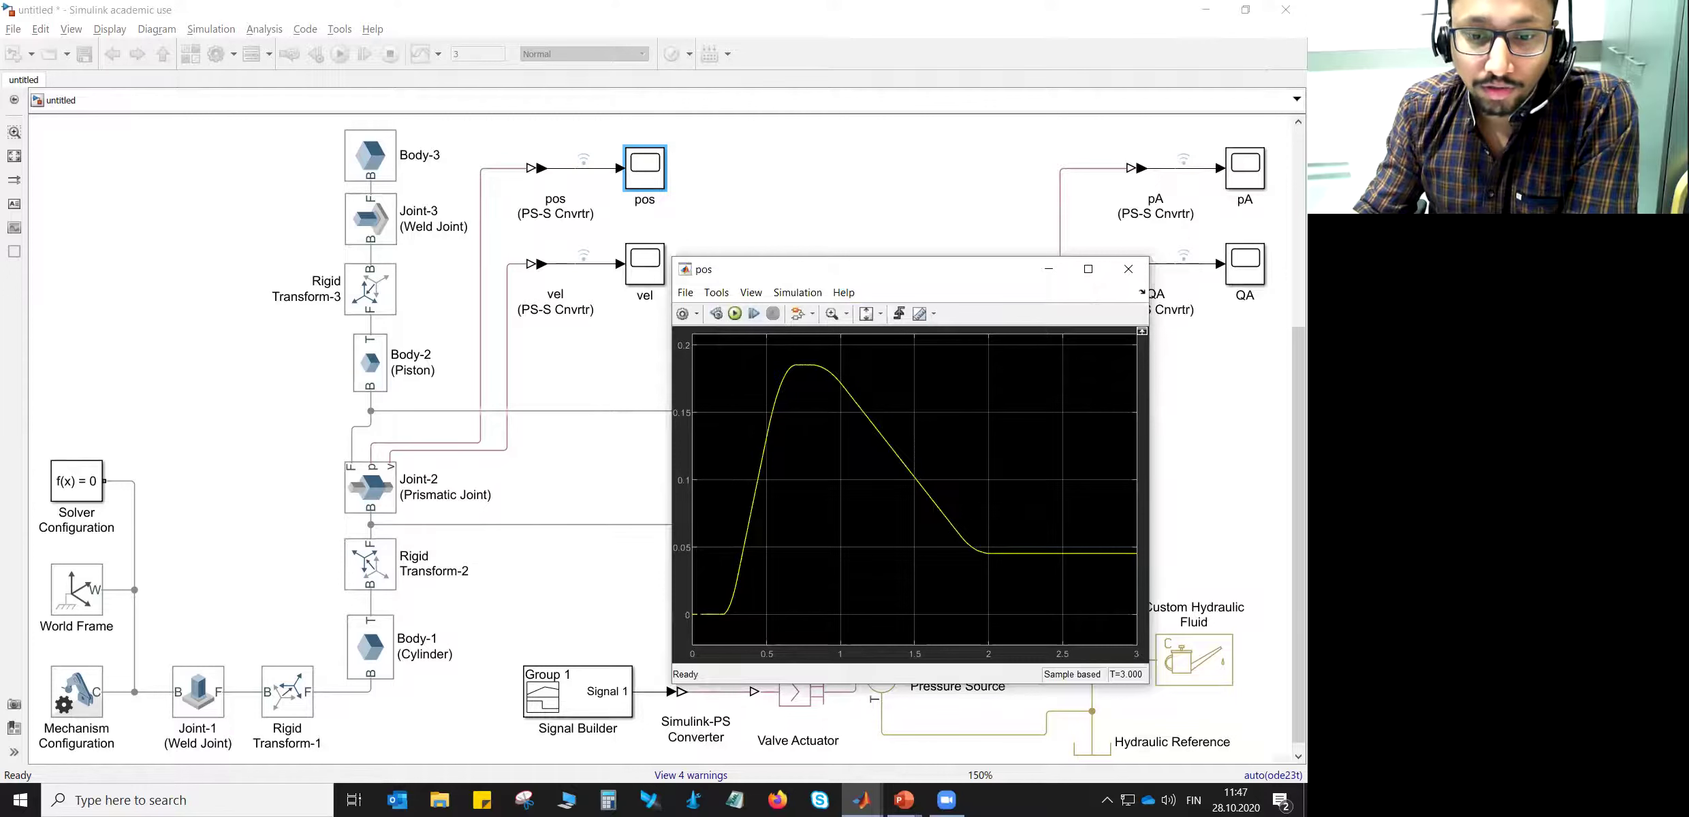
click(1128, 268)
- Open the vel, pA and QA scopes to examine their curves, and close the QA scope
click(644, 267)
double_click(640, 268)
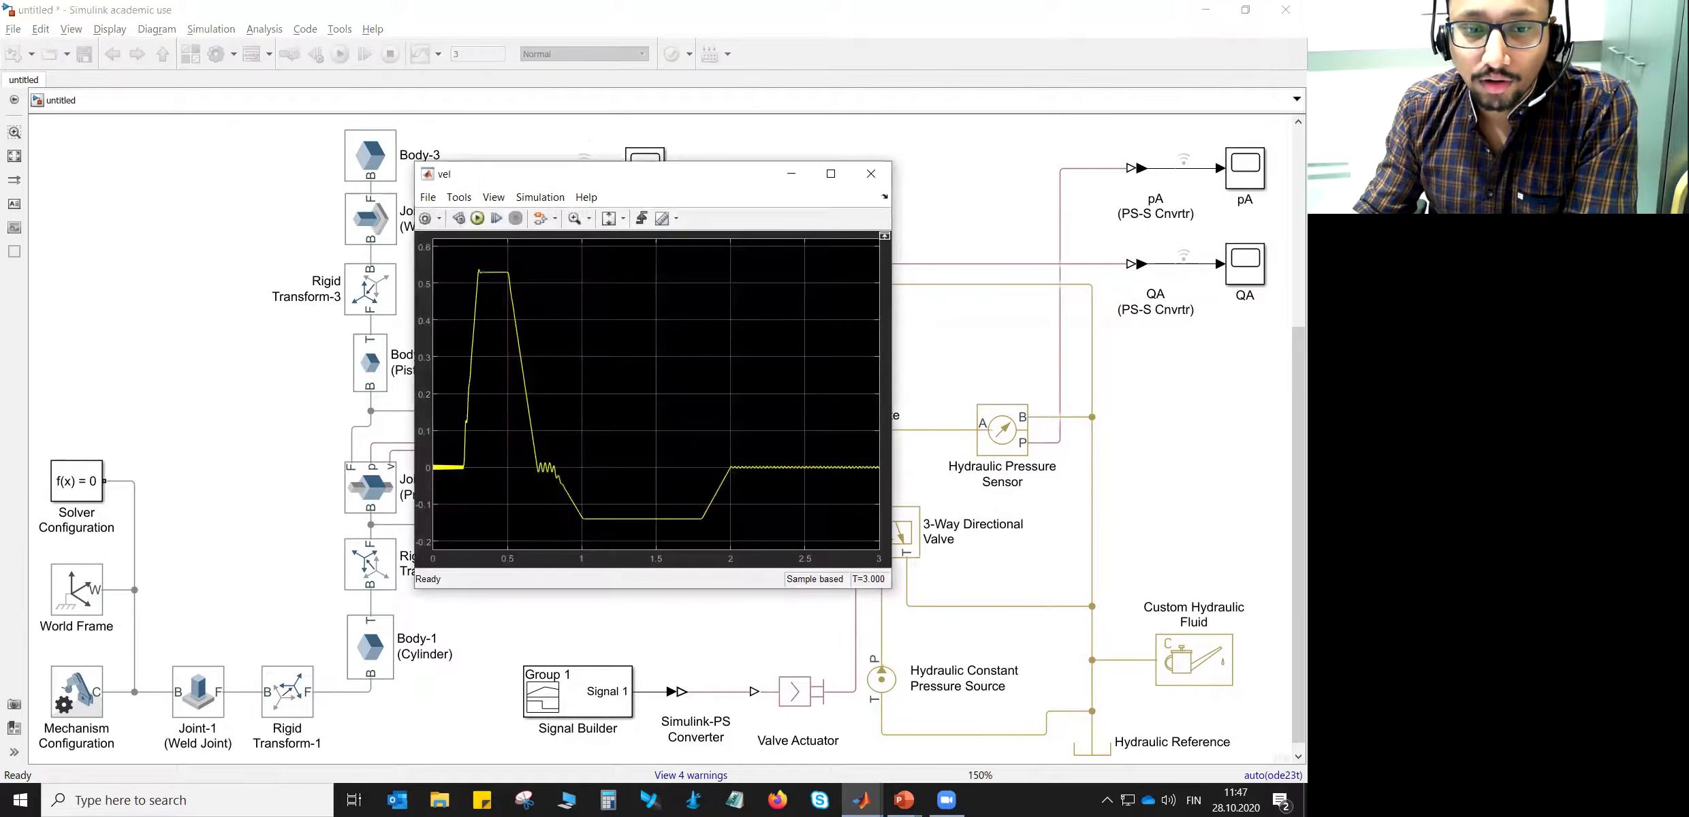
double_click(1248, 173)
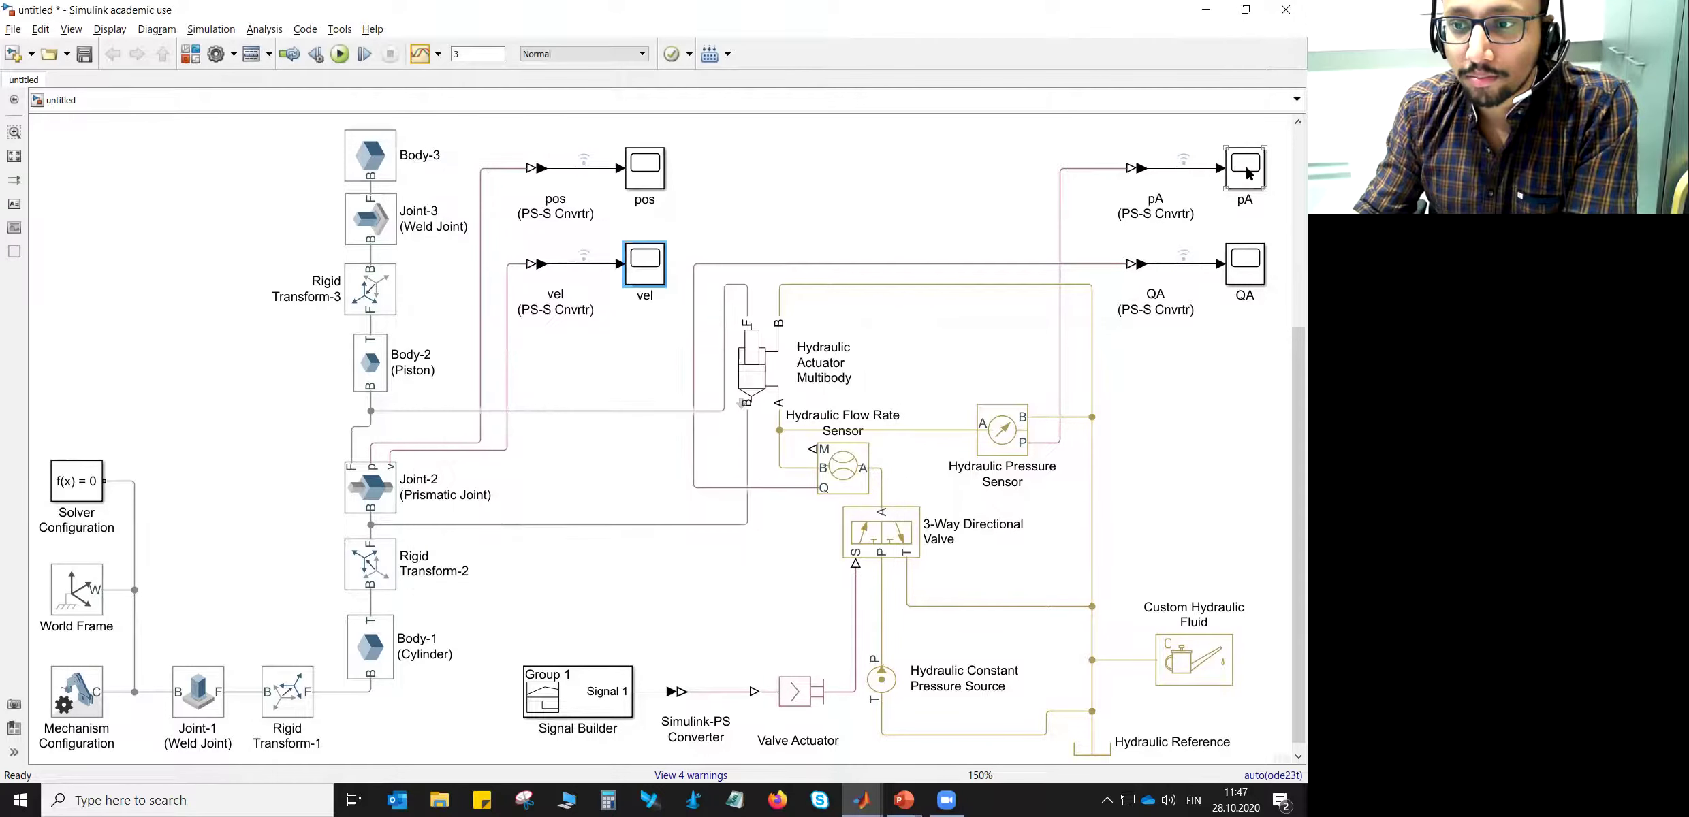
double_click(1244, 265)
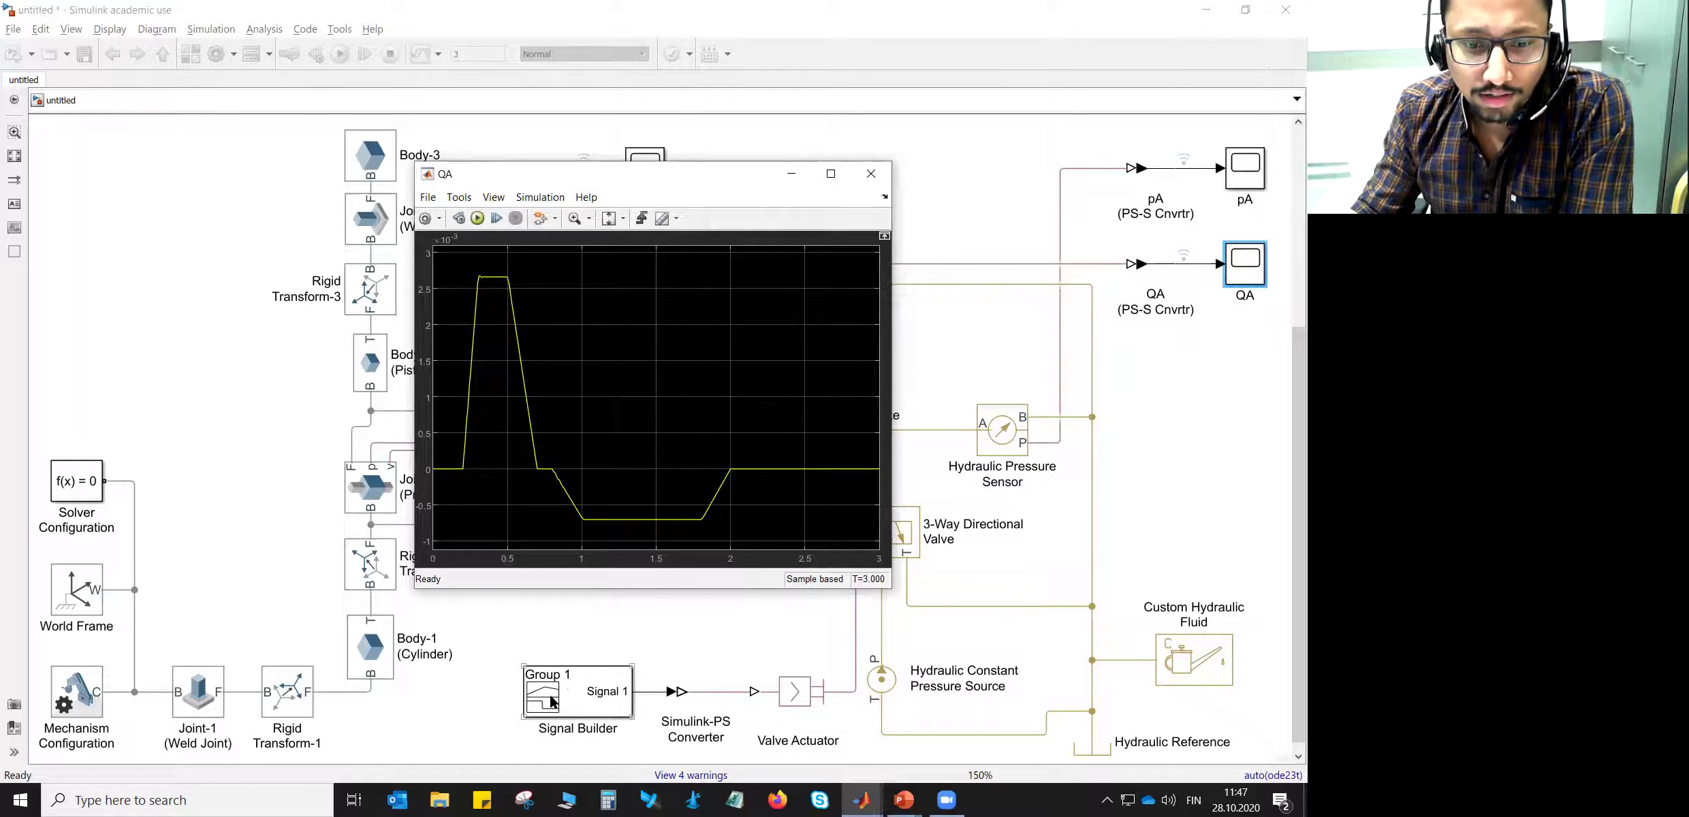
click(871, 175)
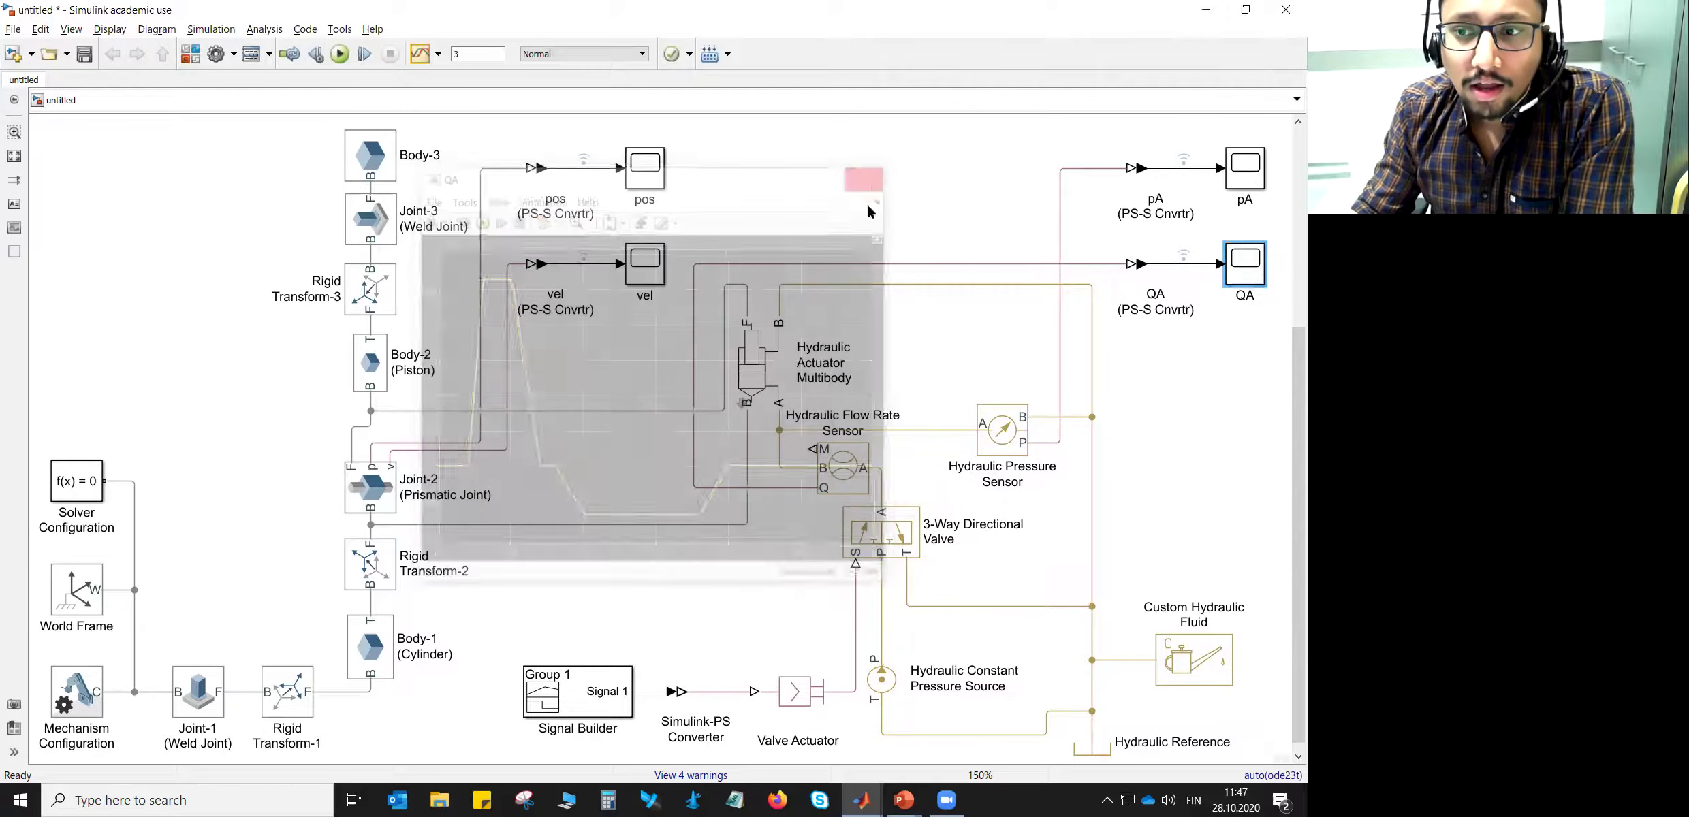
- Bring the open vel and pA scope windows forward and arrange them side by side for comparison
click(861, 801)
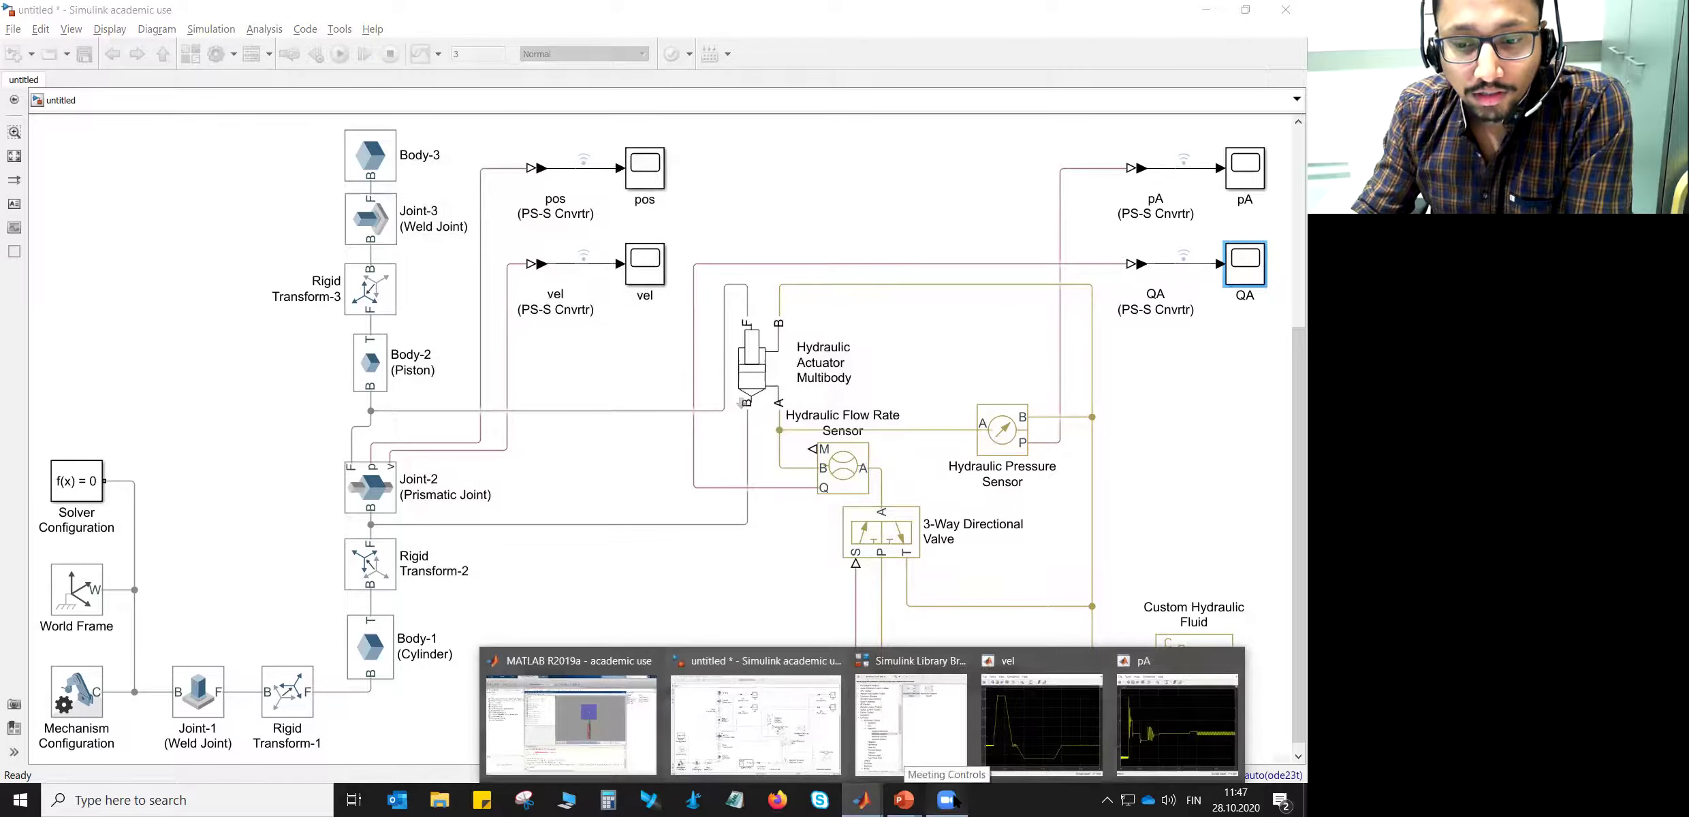
click(878, 800)
click(880, 801)
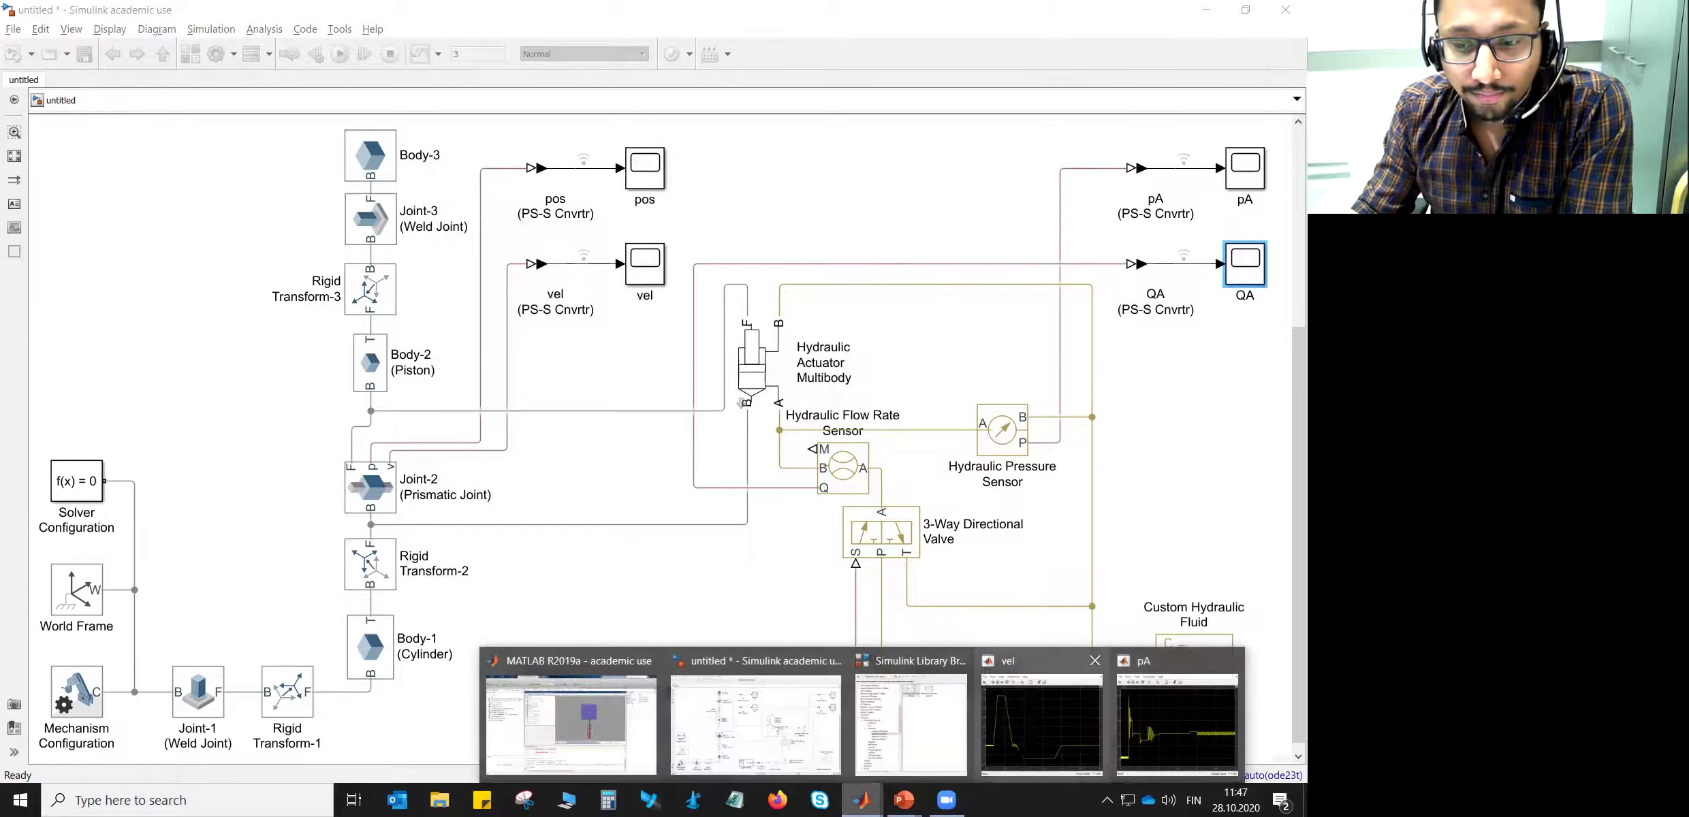
click(1110, 711)
click(867, 797)
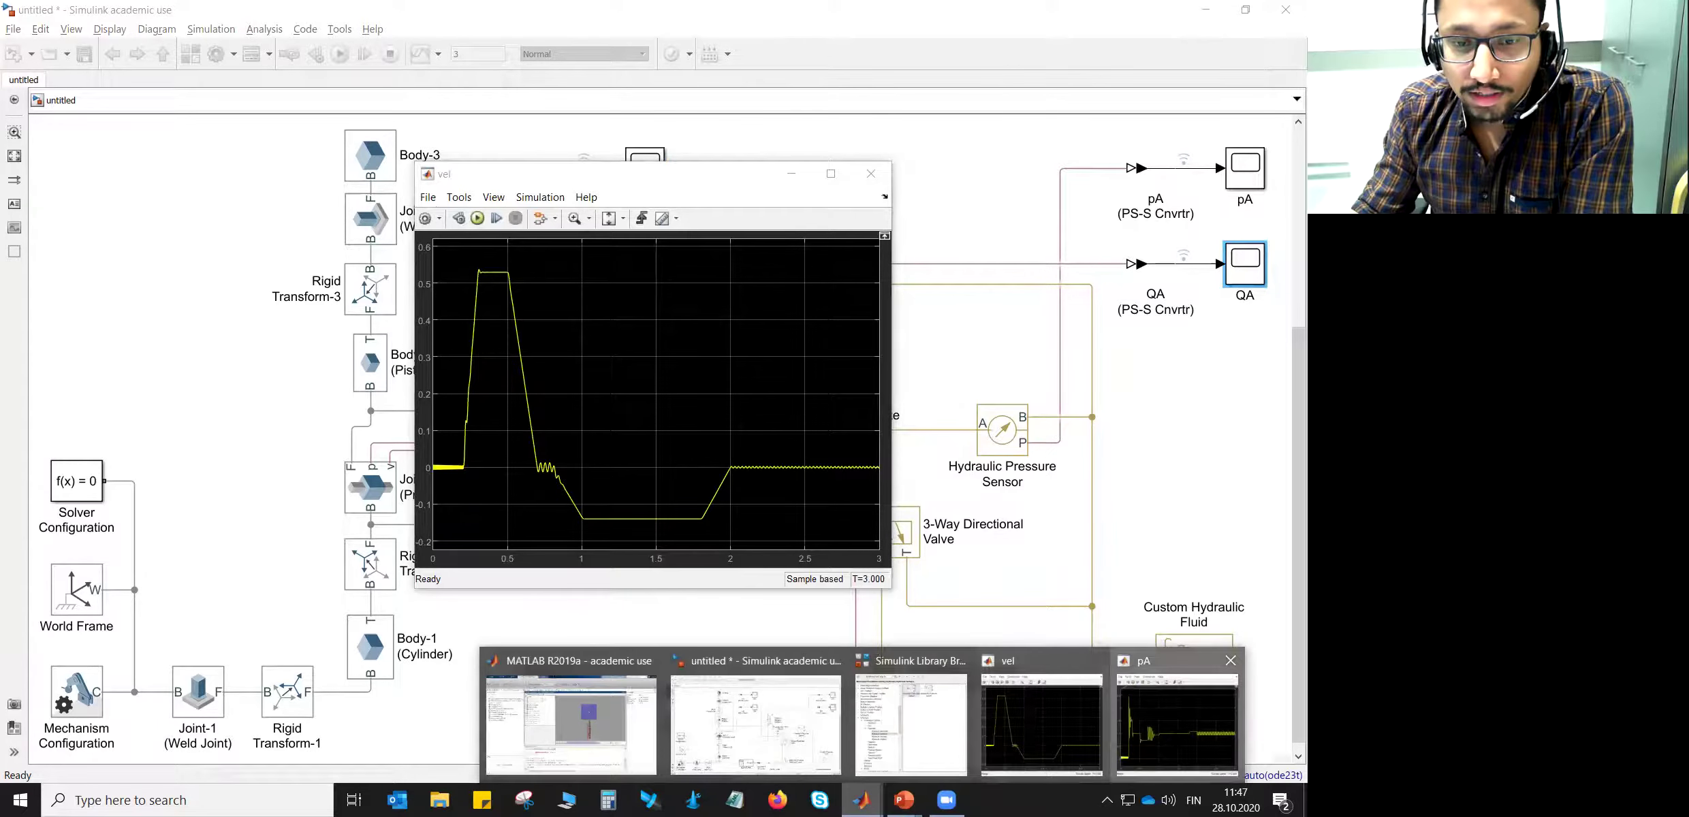
click(1178, 711)
drag(721, 177, 485, 192)
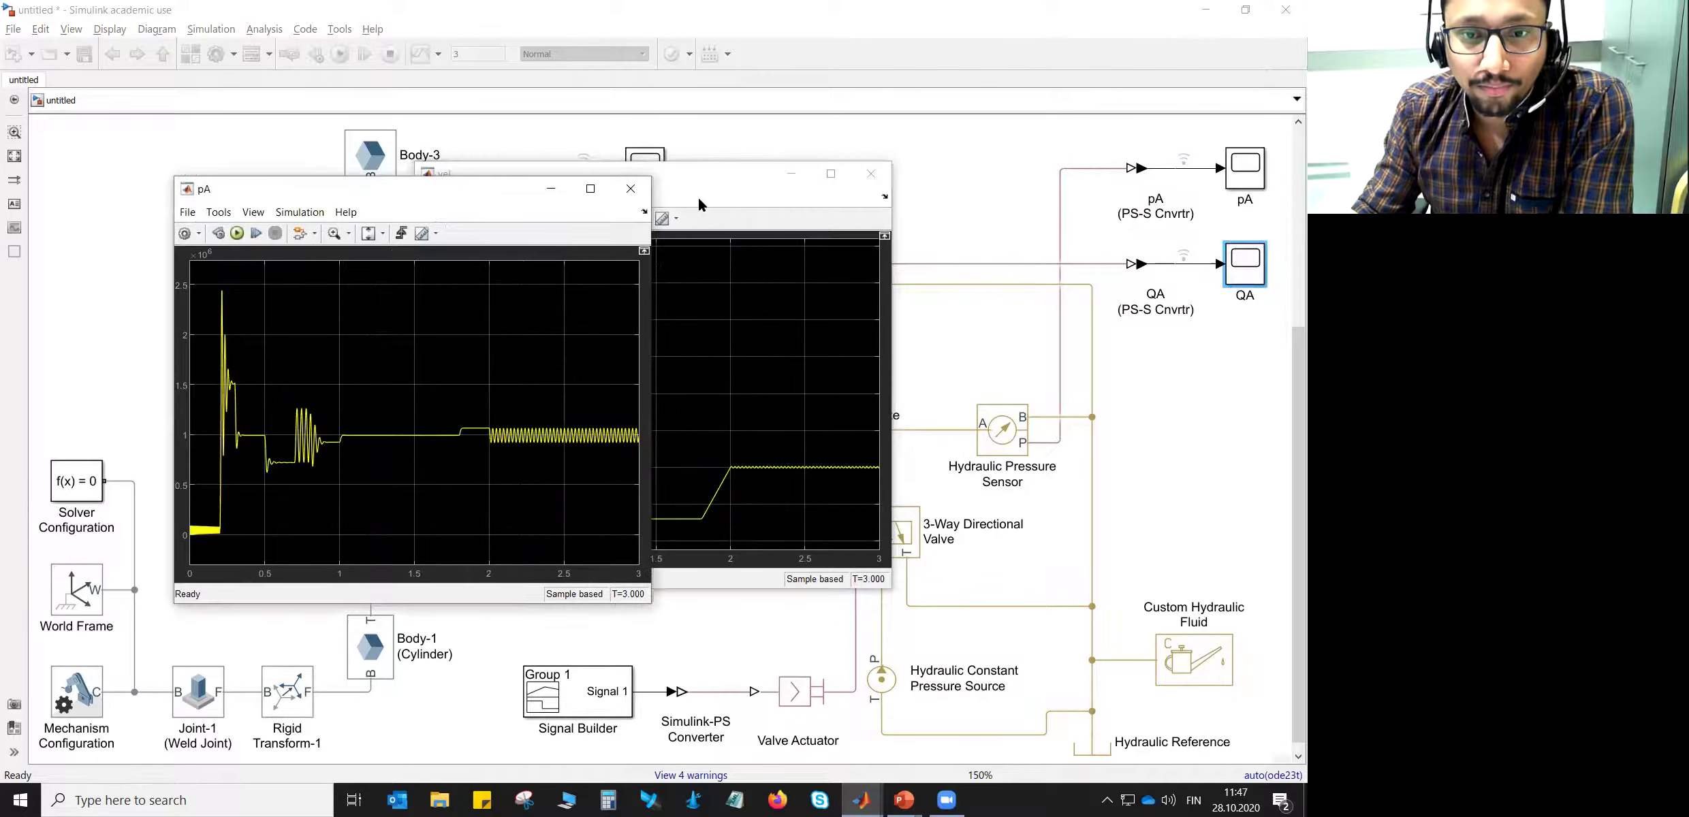
click(723, 177)
drag(723, 177, 1010, 204)
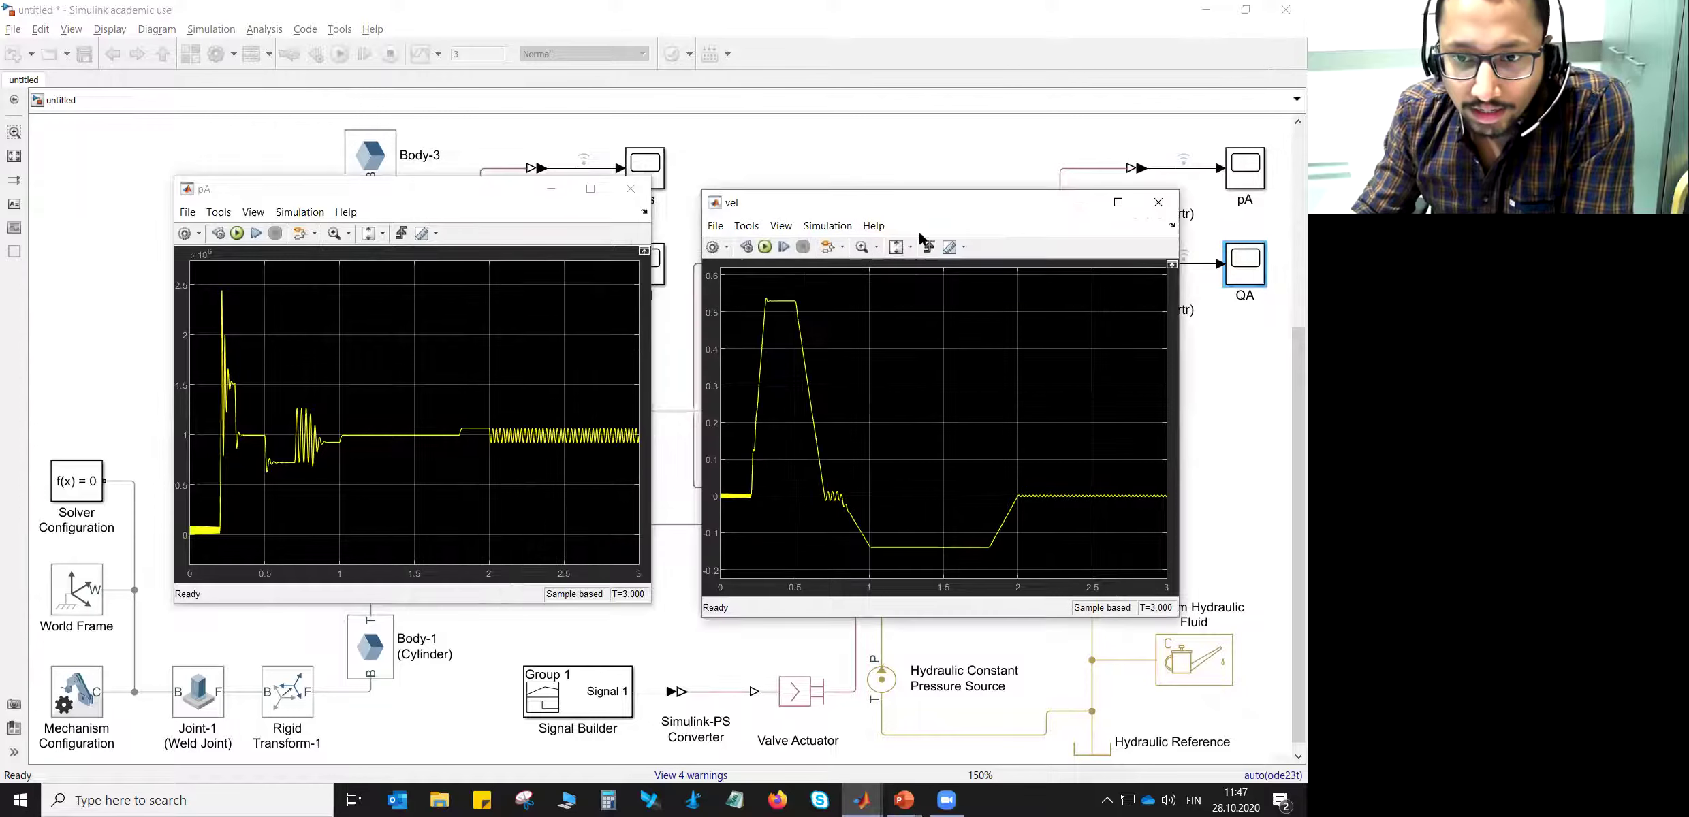
- Zoom into the initial oscillation of the velocity curve, then restore the full plot
drag(722, 474, 771, 521)
drag(1005, 375, 723, 495)
click(845, 492)
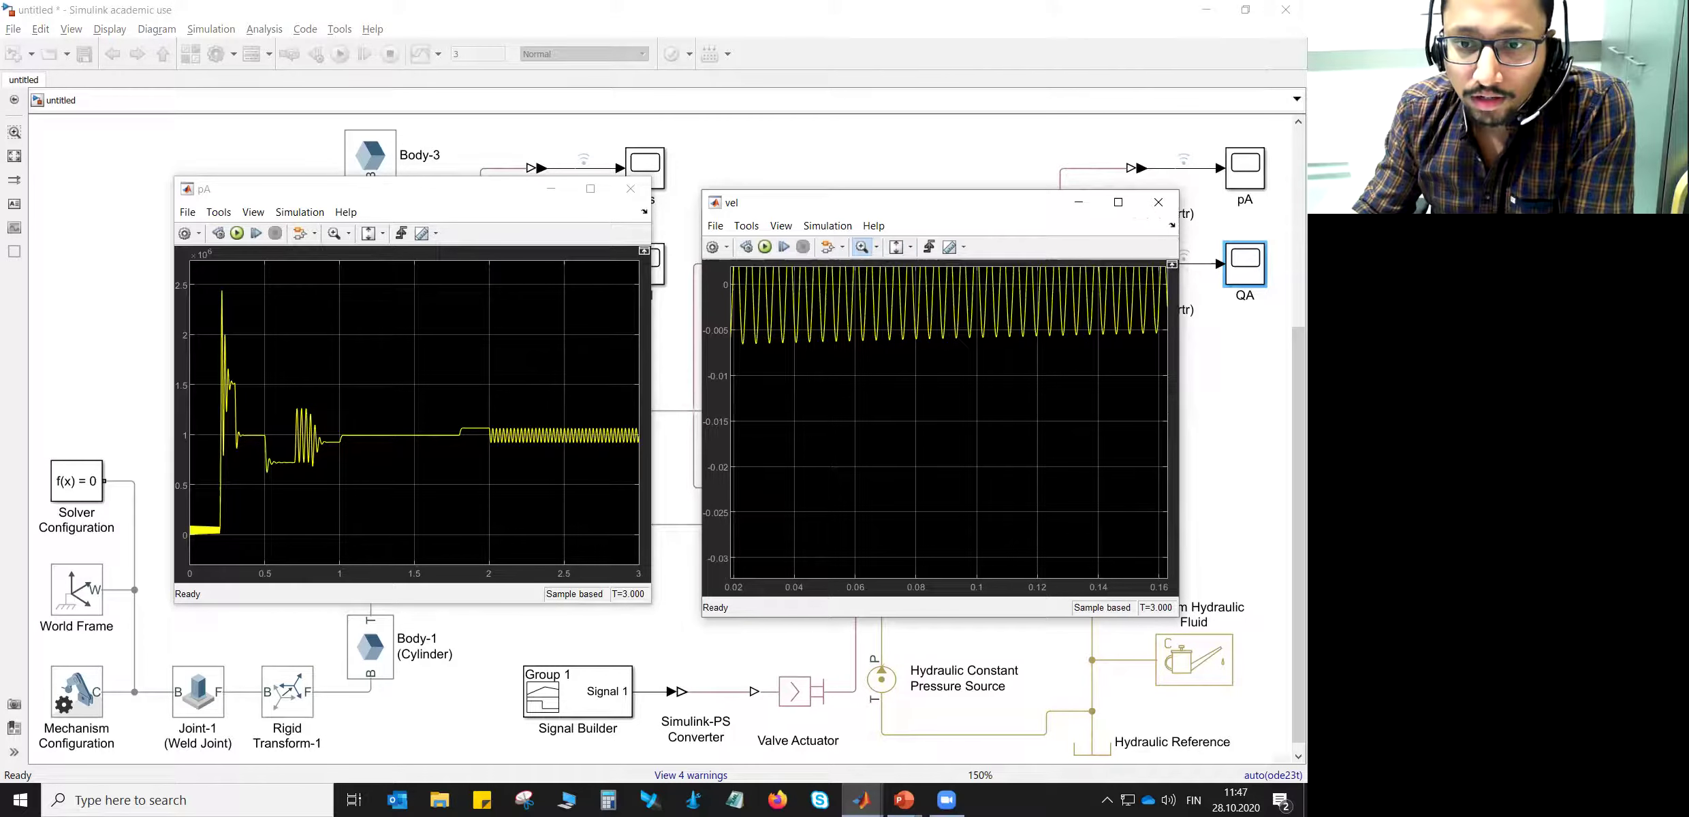
click(896, 247)
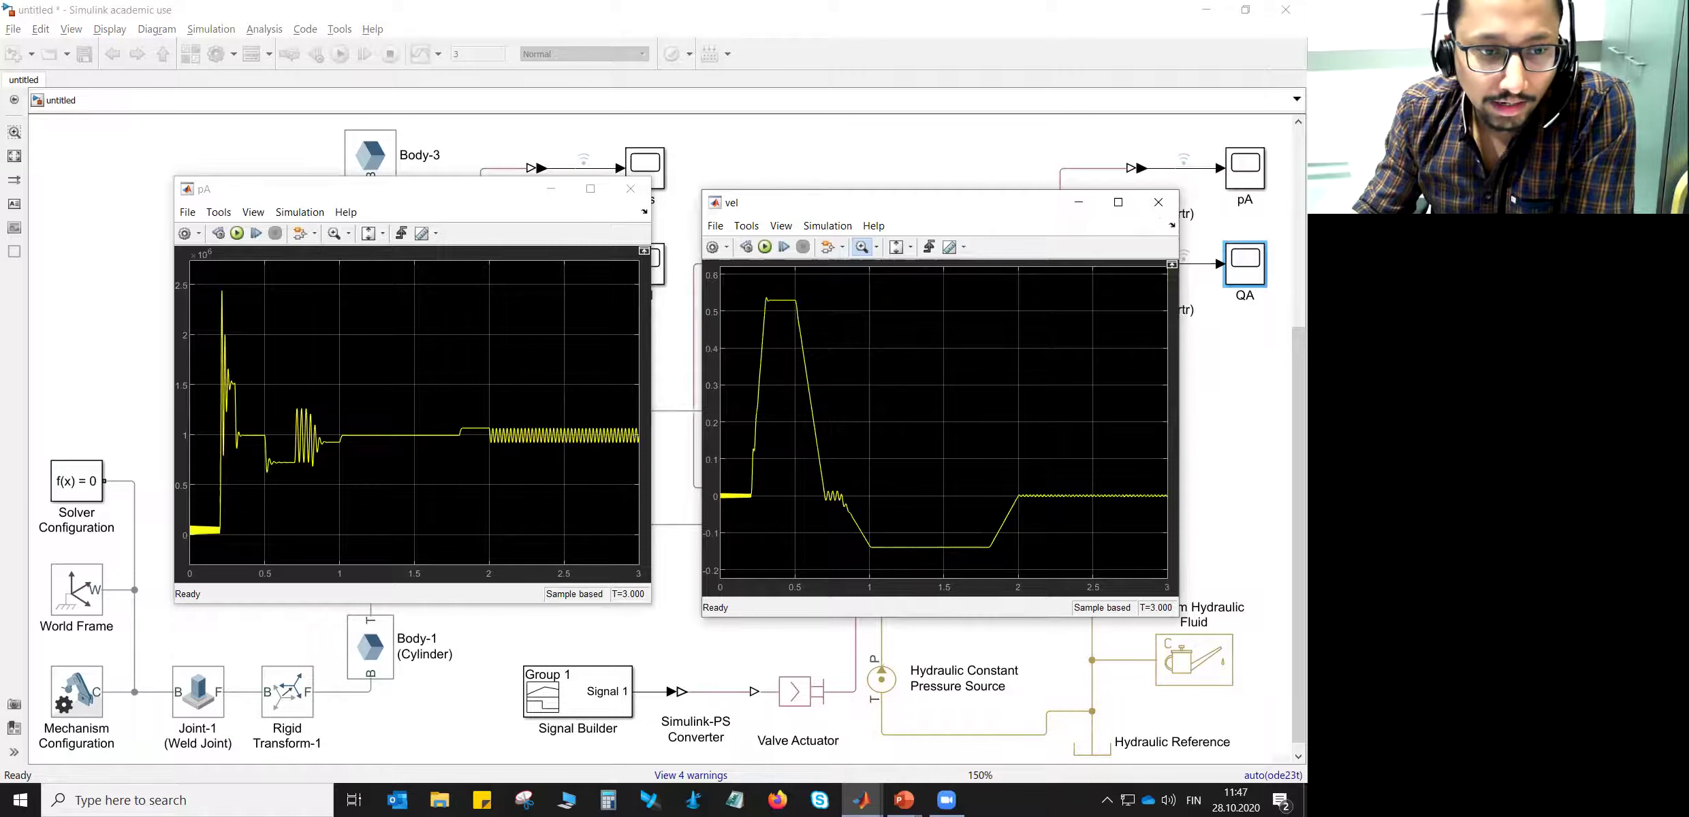
- Zoom into the initial oscillation of the pA pressure curve, then restore the full plot
click(333, 232)
drag(232, 517, 190, 552)
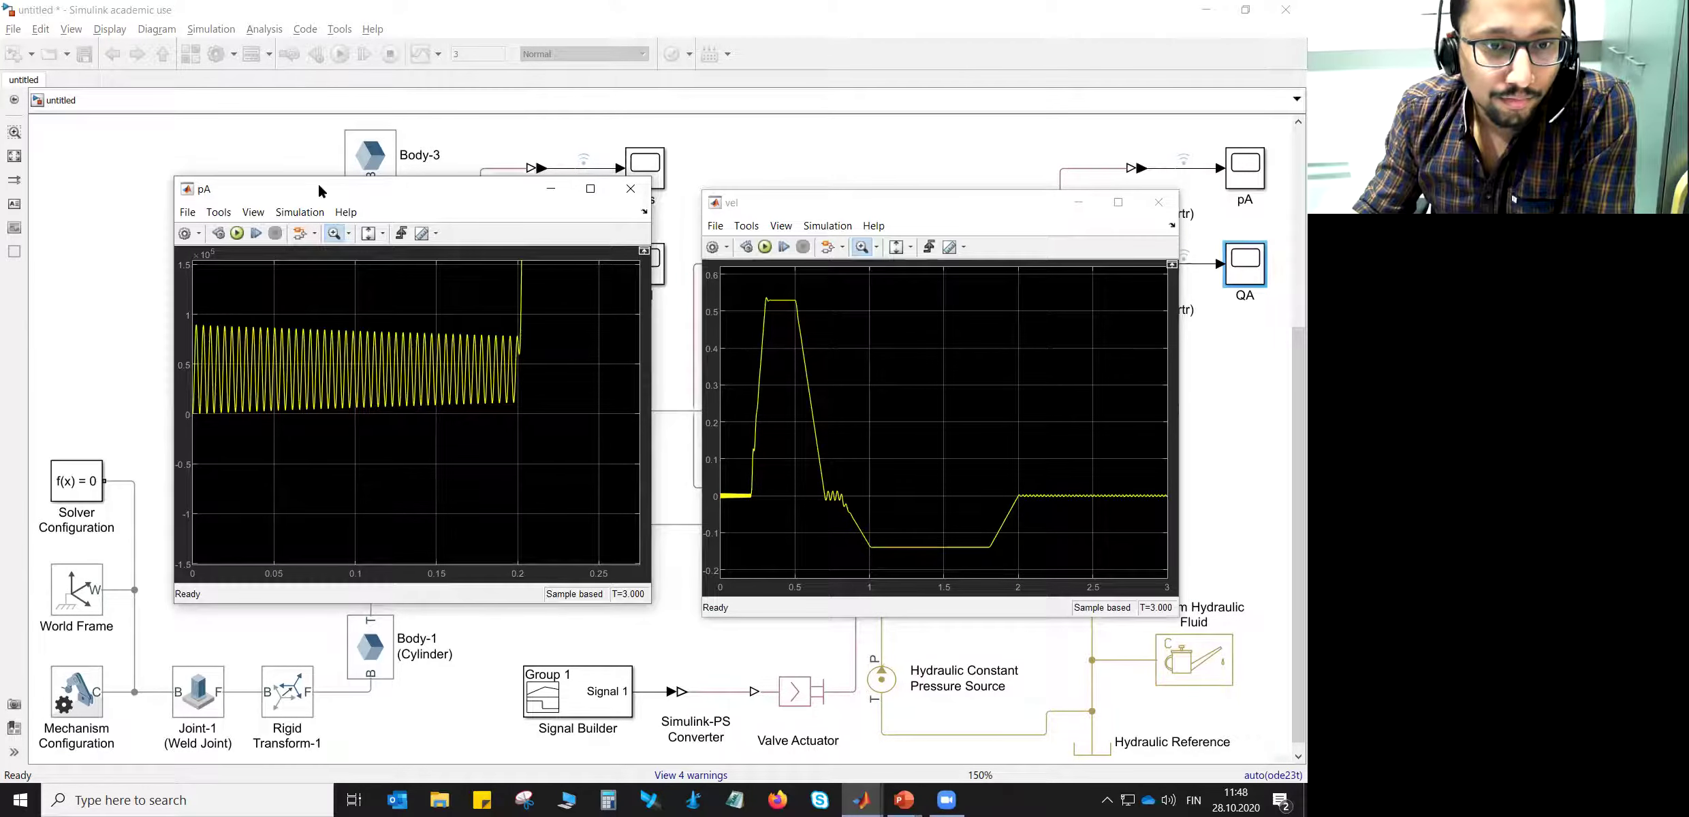
click(331, 232)
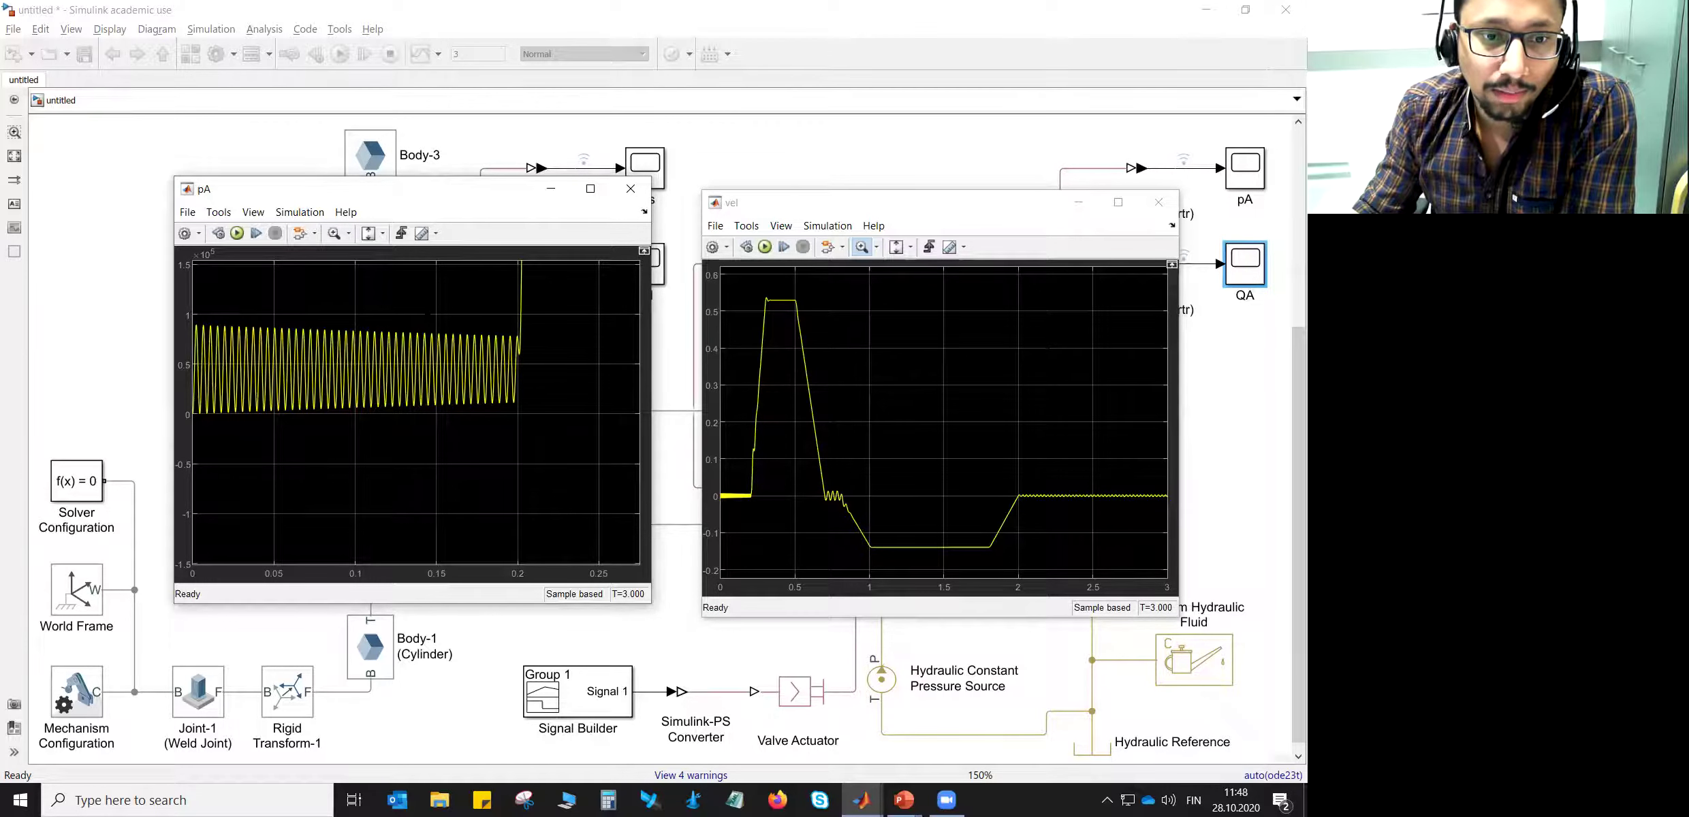
click(334, 233)
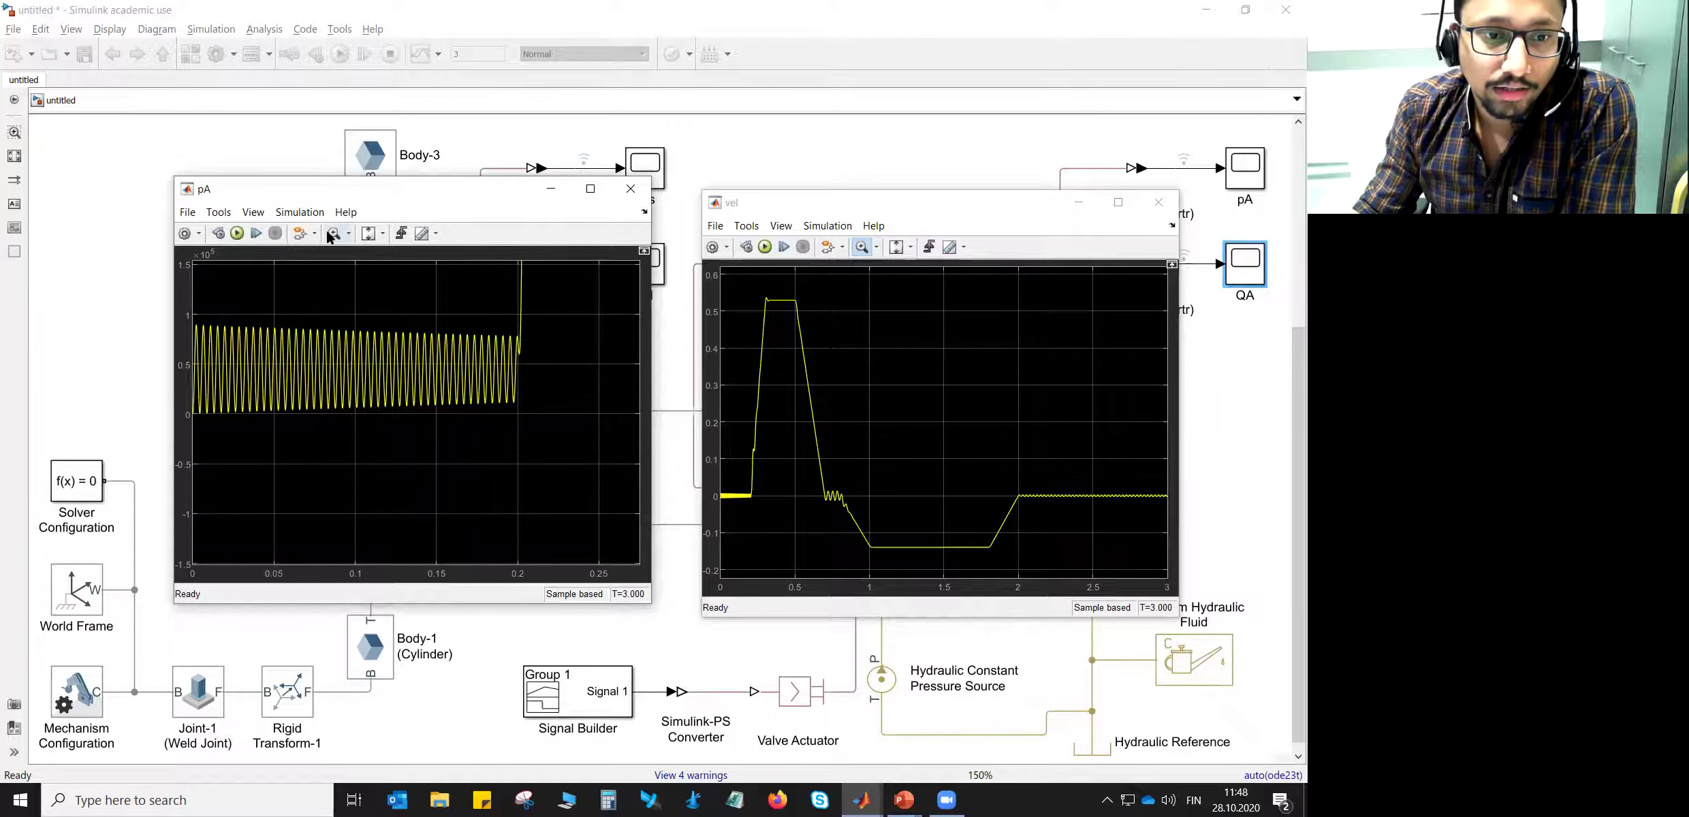
double_click(376, 340)
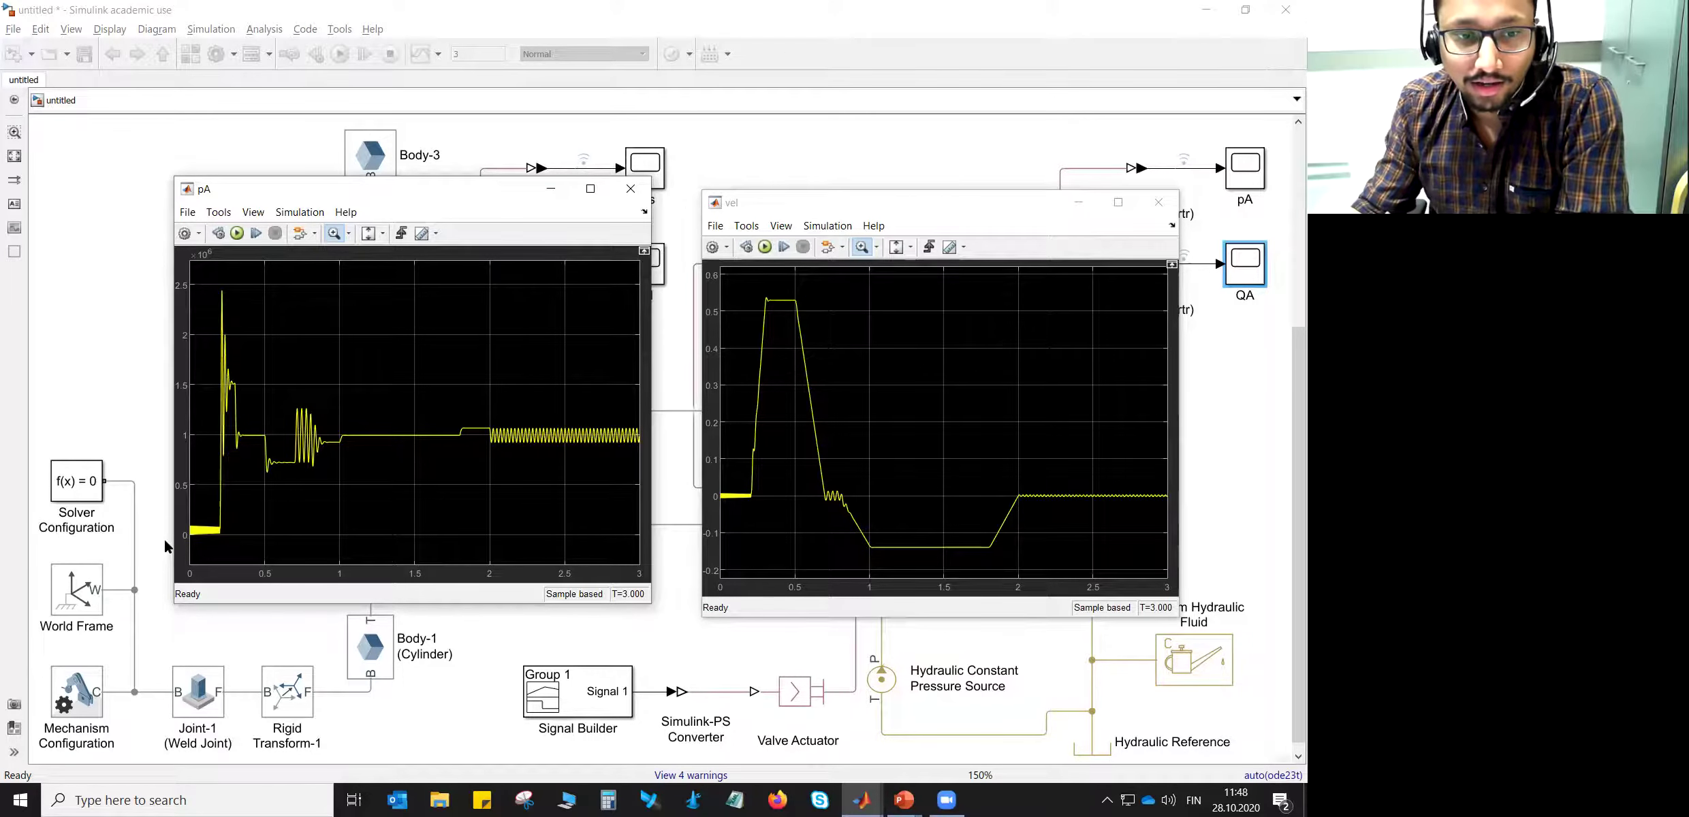
- Open the Simscape Variable Viewer, enlarge it, check the start value of chamber A's pressure p in the hydraulic actuator, and minimize the viewer
click(265, 28)
click(264, 28)
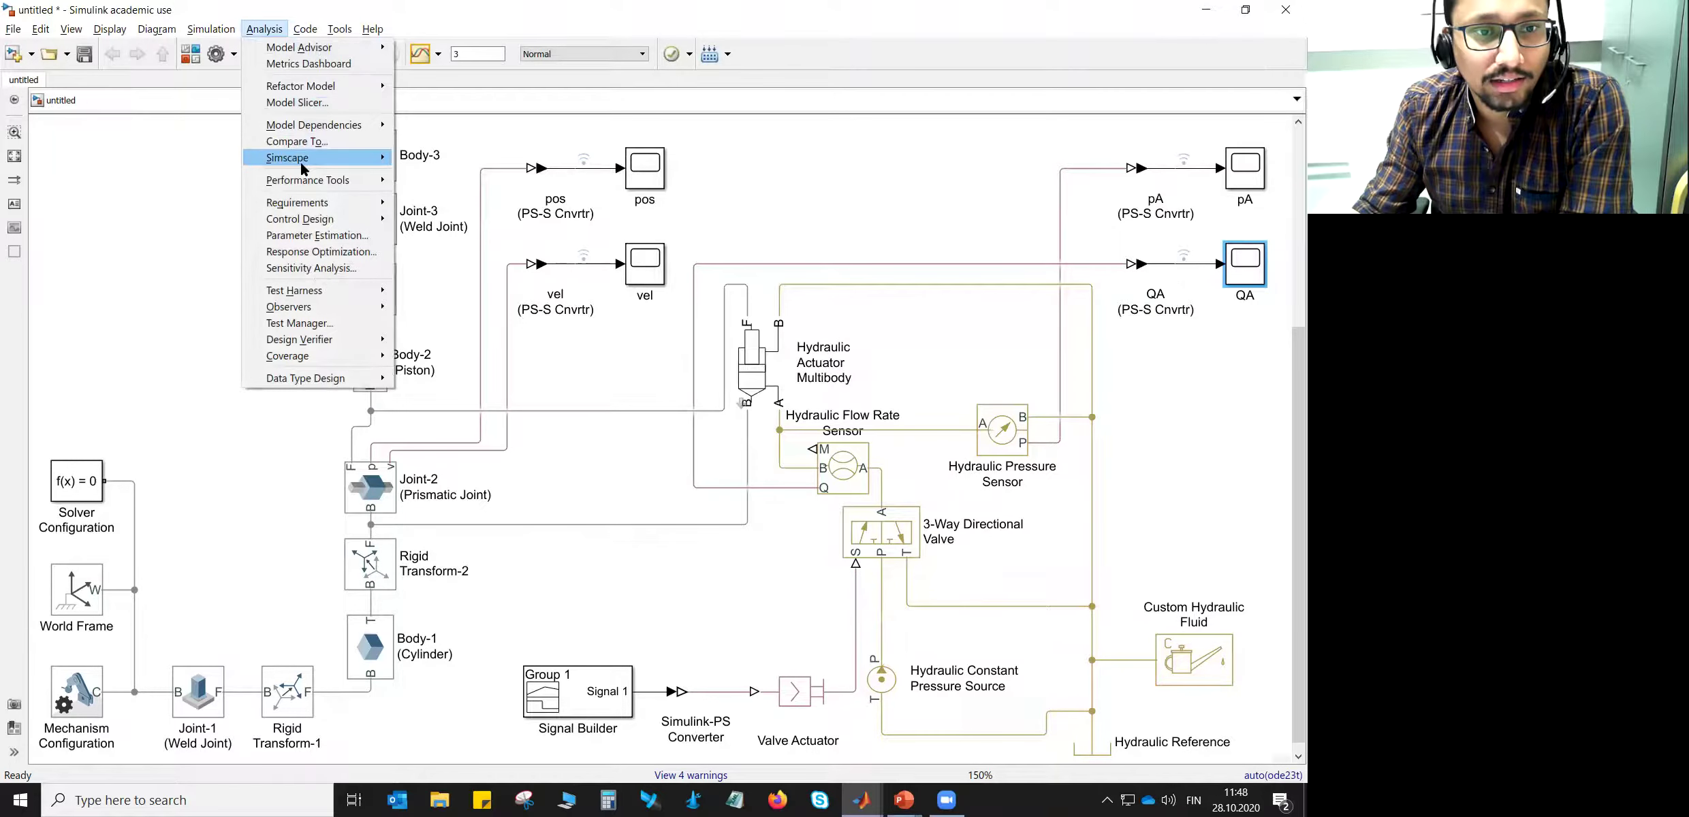
mouse_move(300, 160)
click(442, 174)
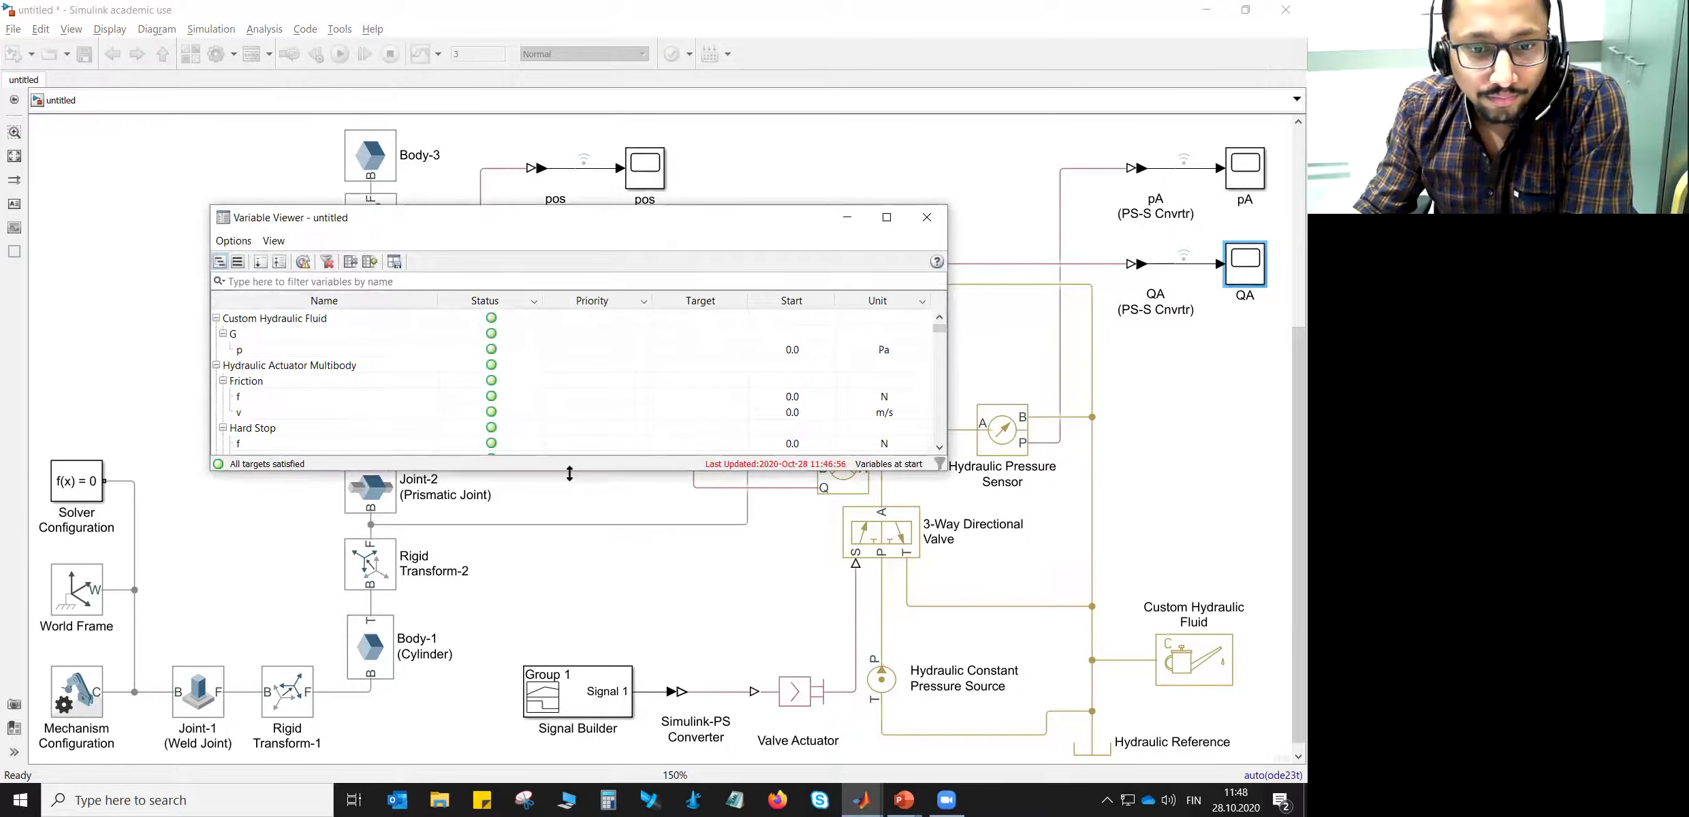
drag(569, 472, 592, 719)
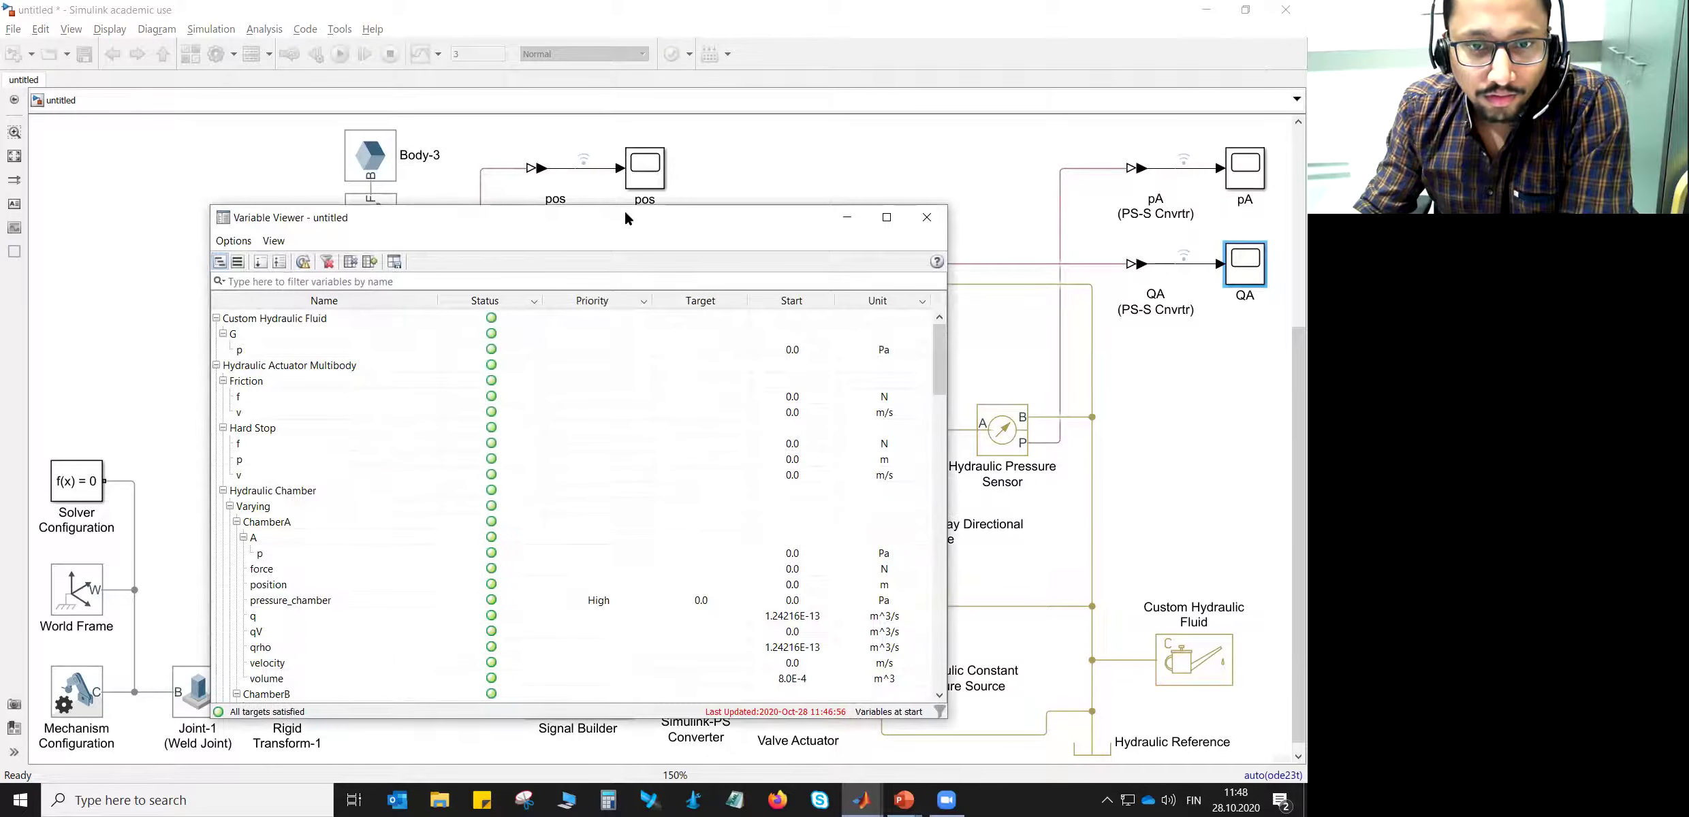
drag(625, 213, 642, 107)
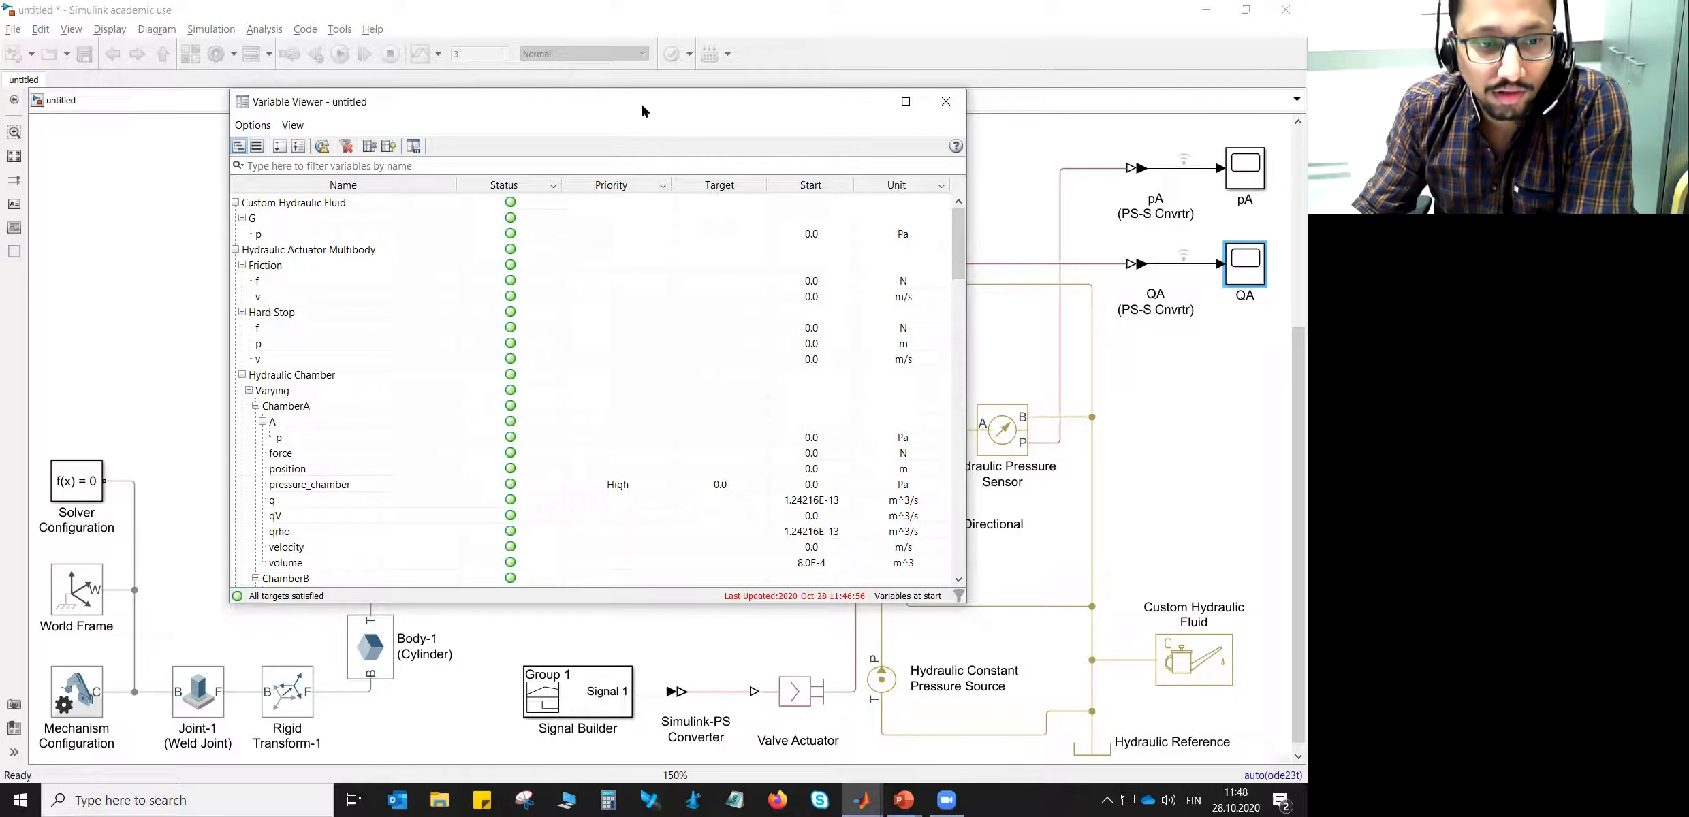
click(294, 439)
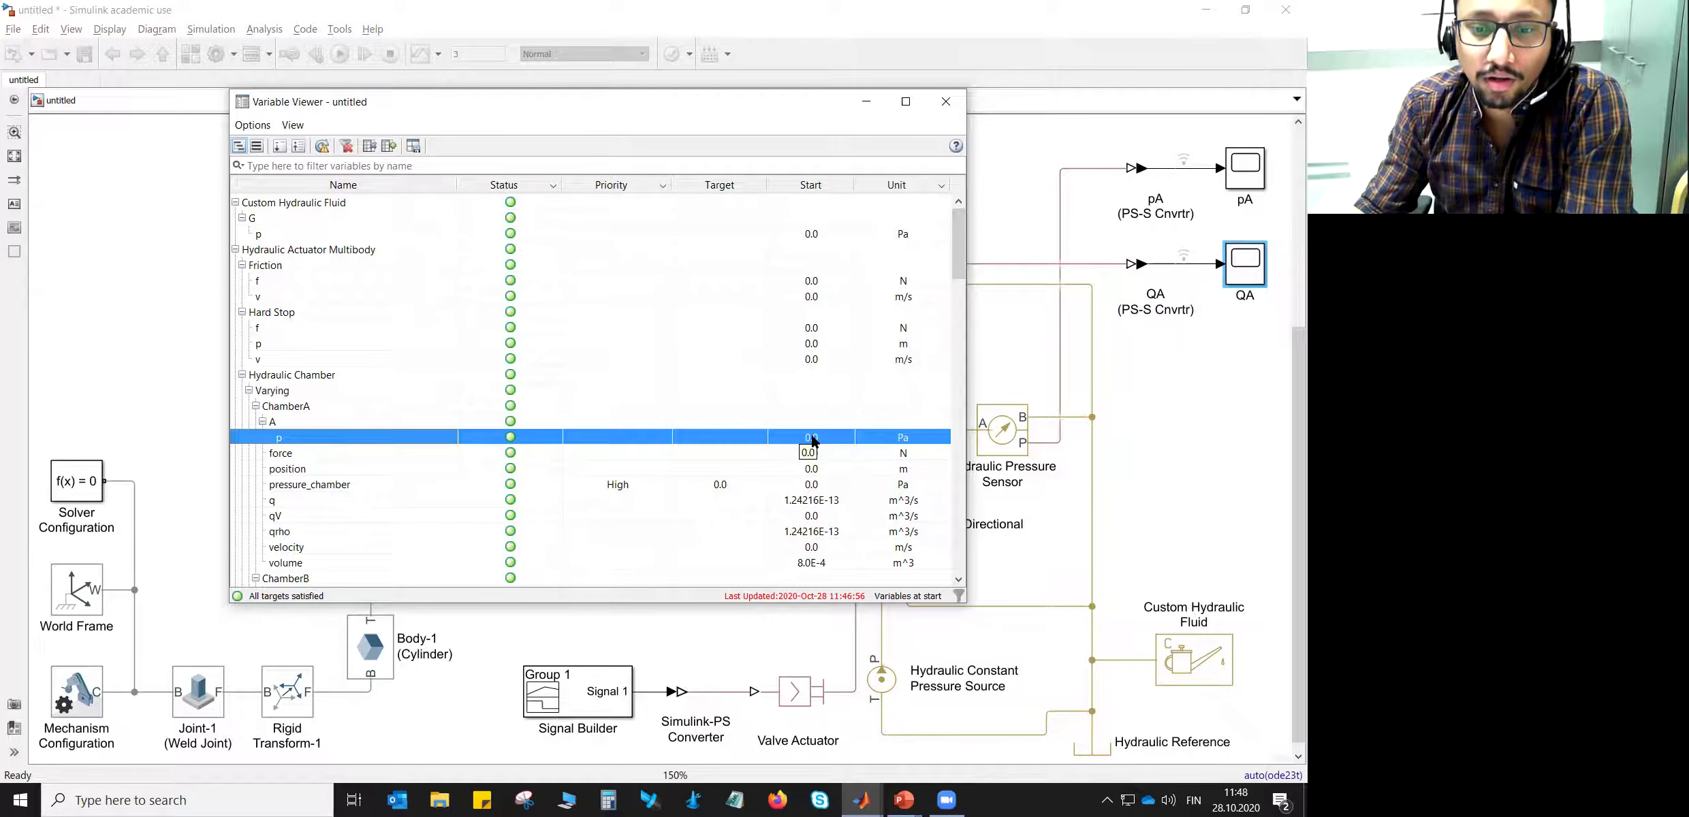
click(865, 102)
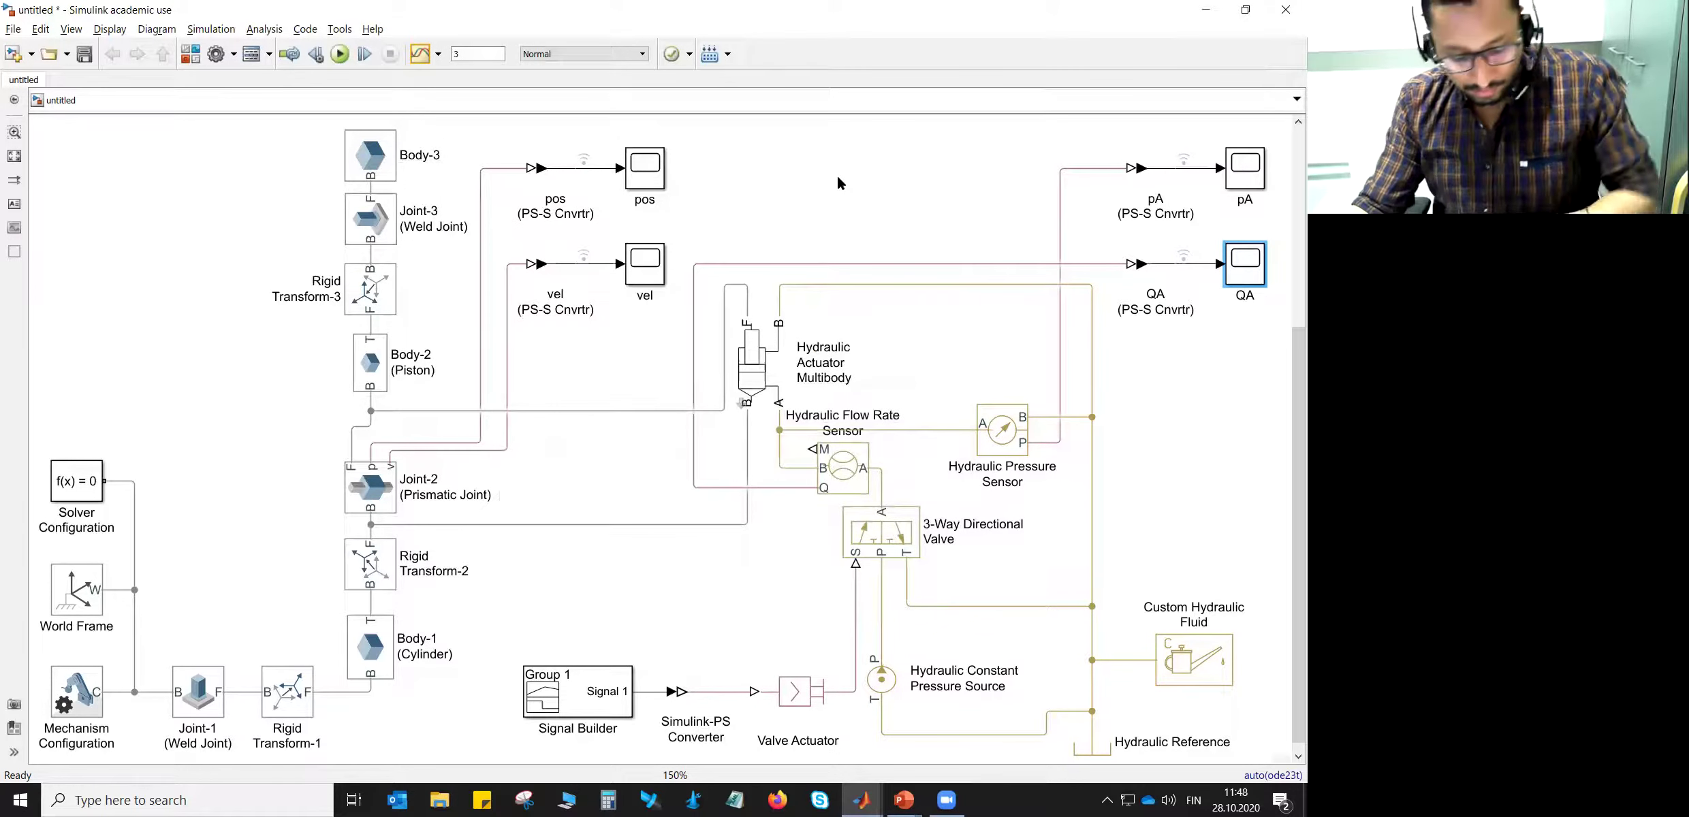
- Switch to the PowerPoint slide show and advance to the Coupled System: Static Equilibrium slide
key(alt+Tab)
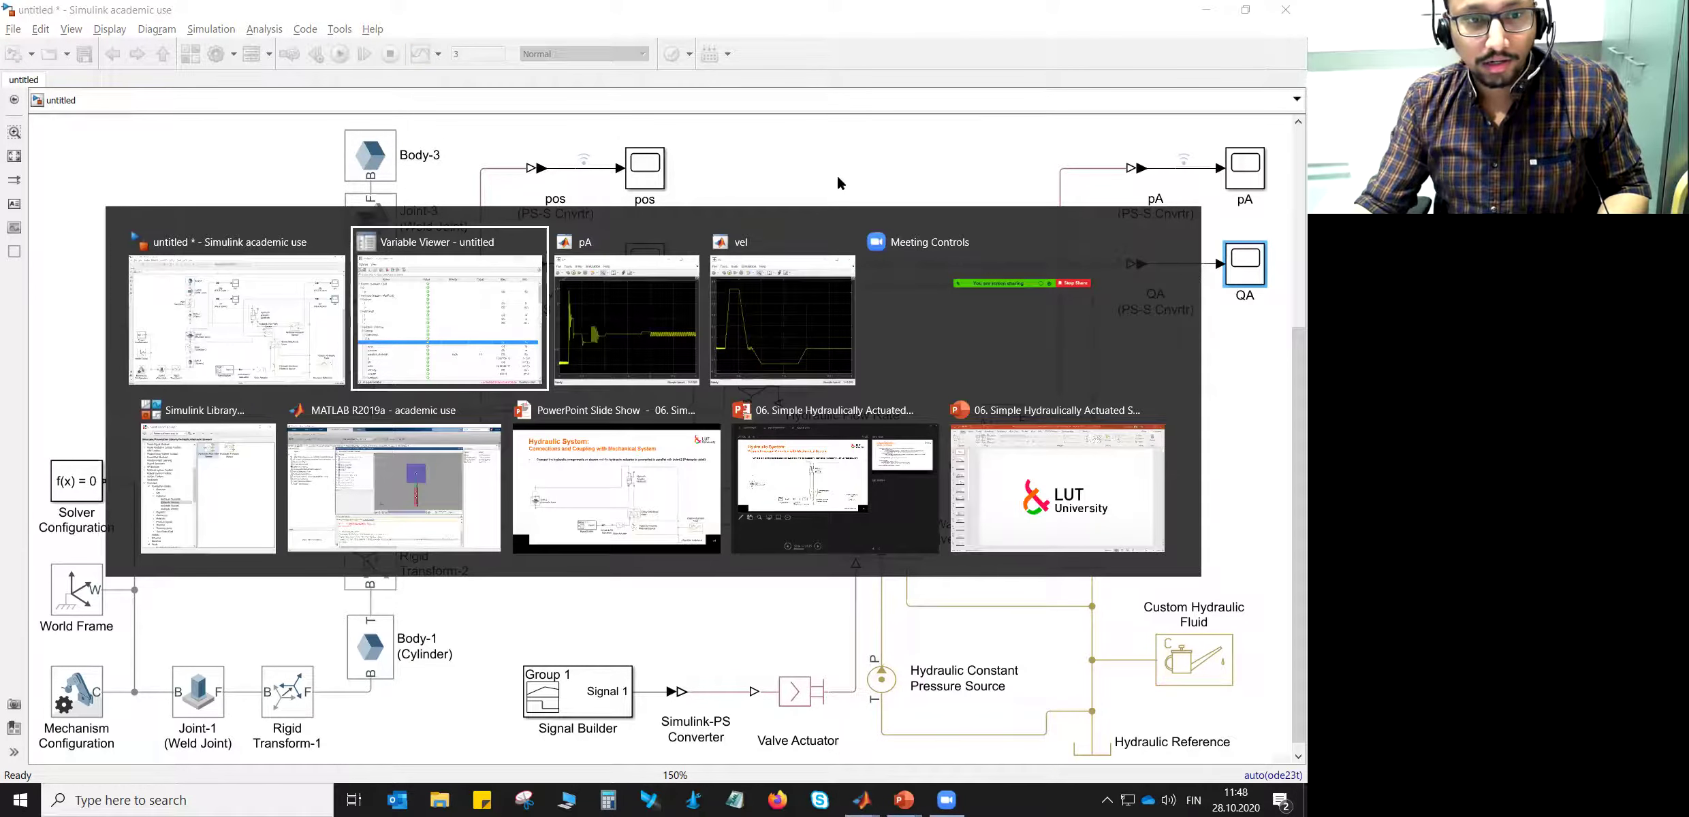
key(Tab)
key(Tab)
key(Tab)
key(Tab)
key(Tab)
key(Tab)
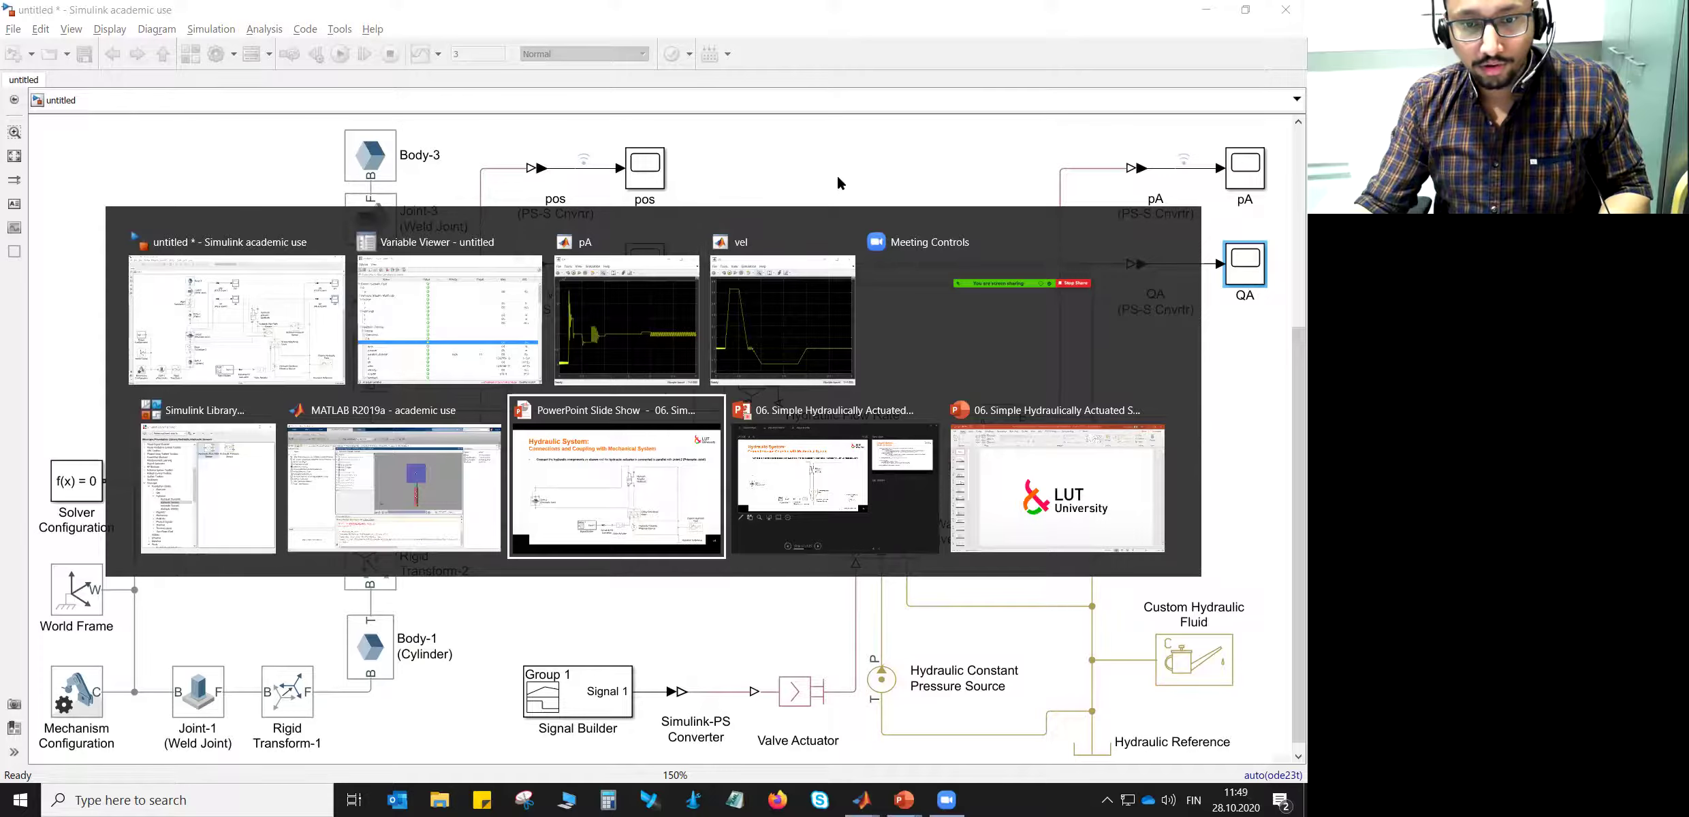
key(Right)
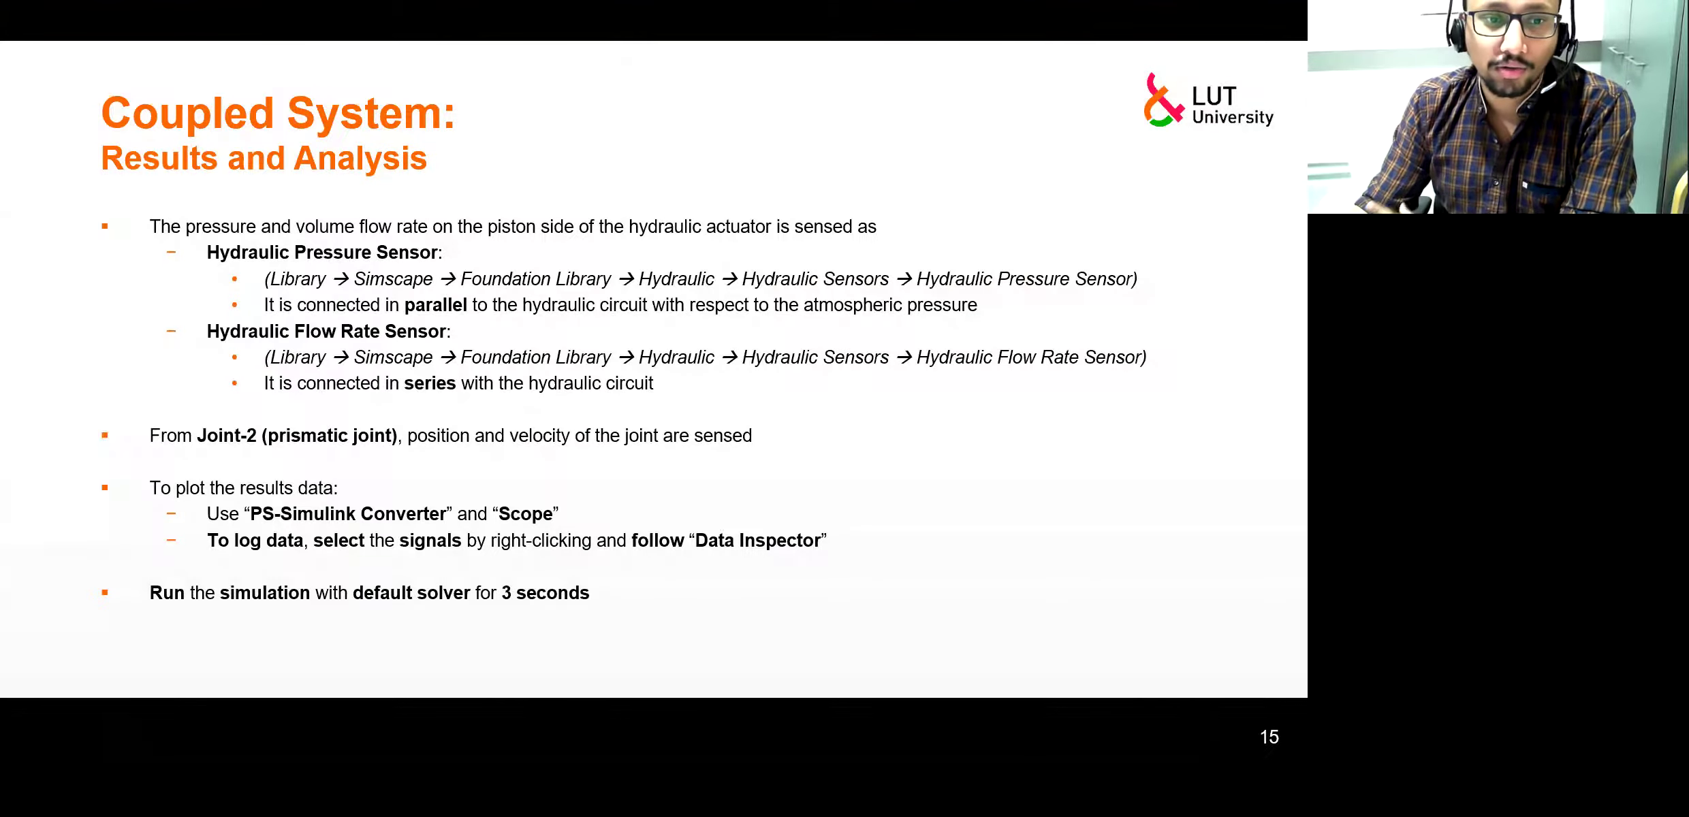
key(Right)
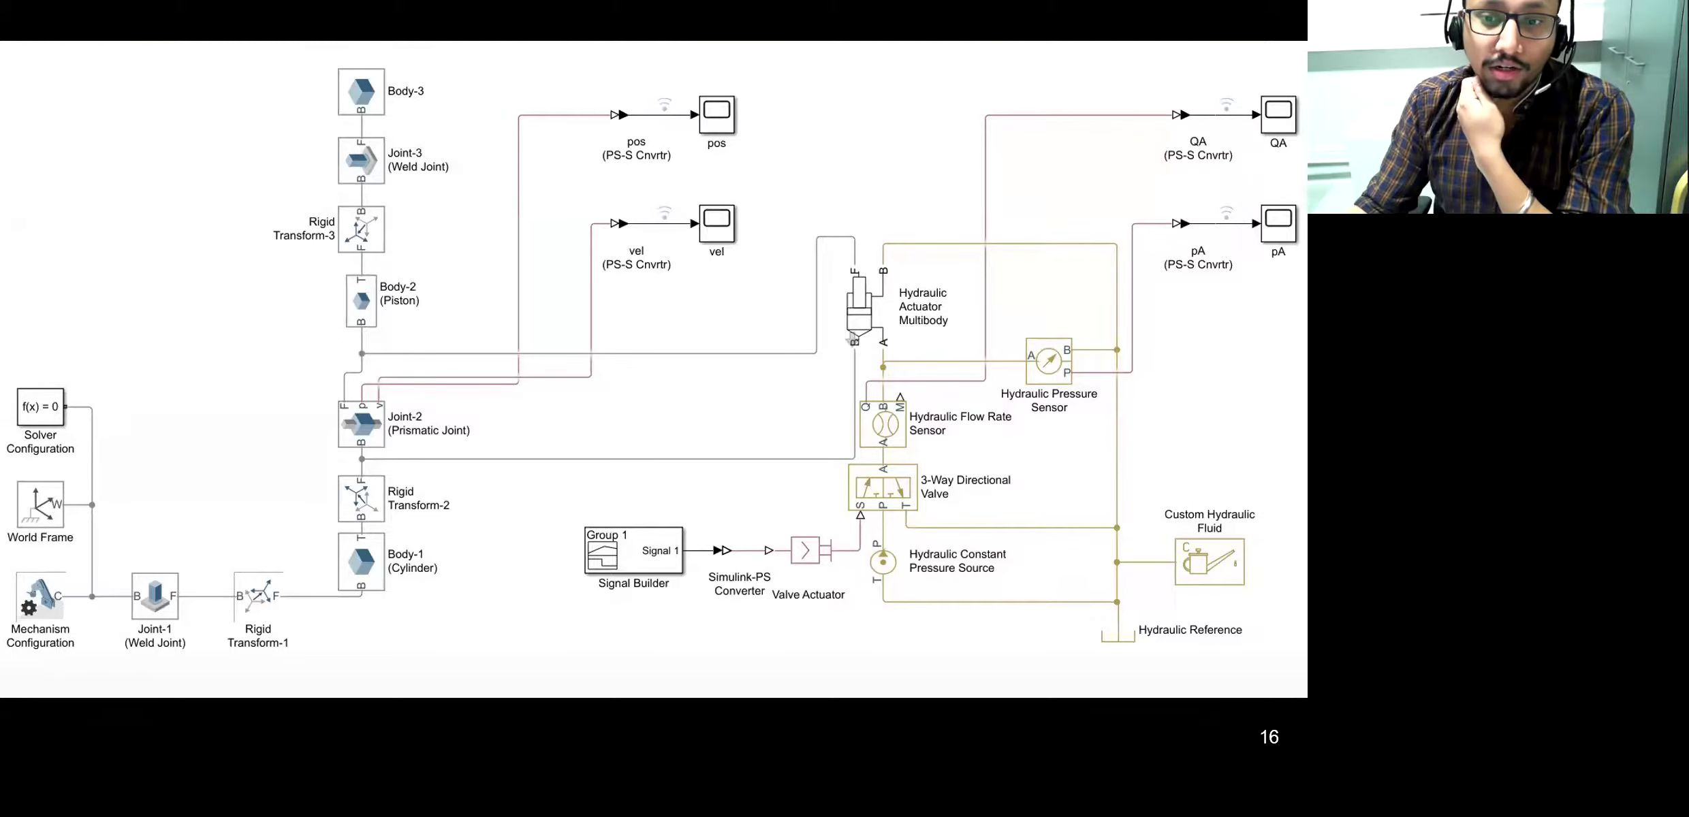
key(Right)
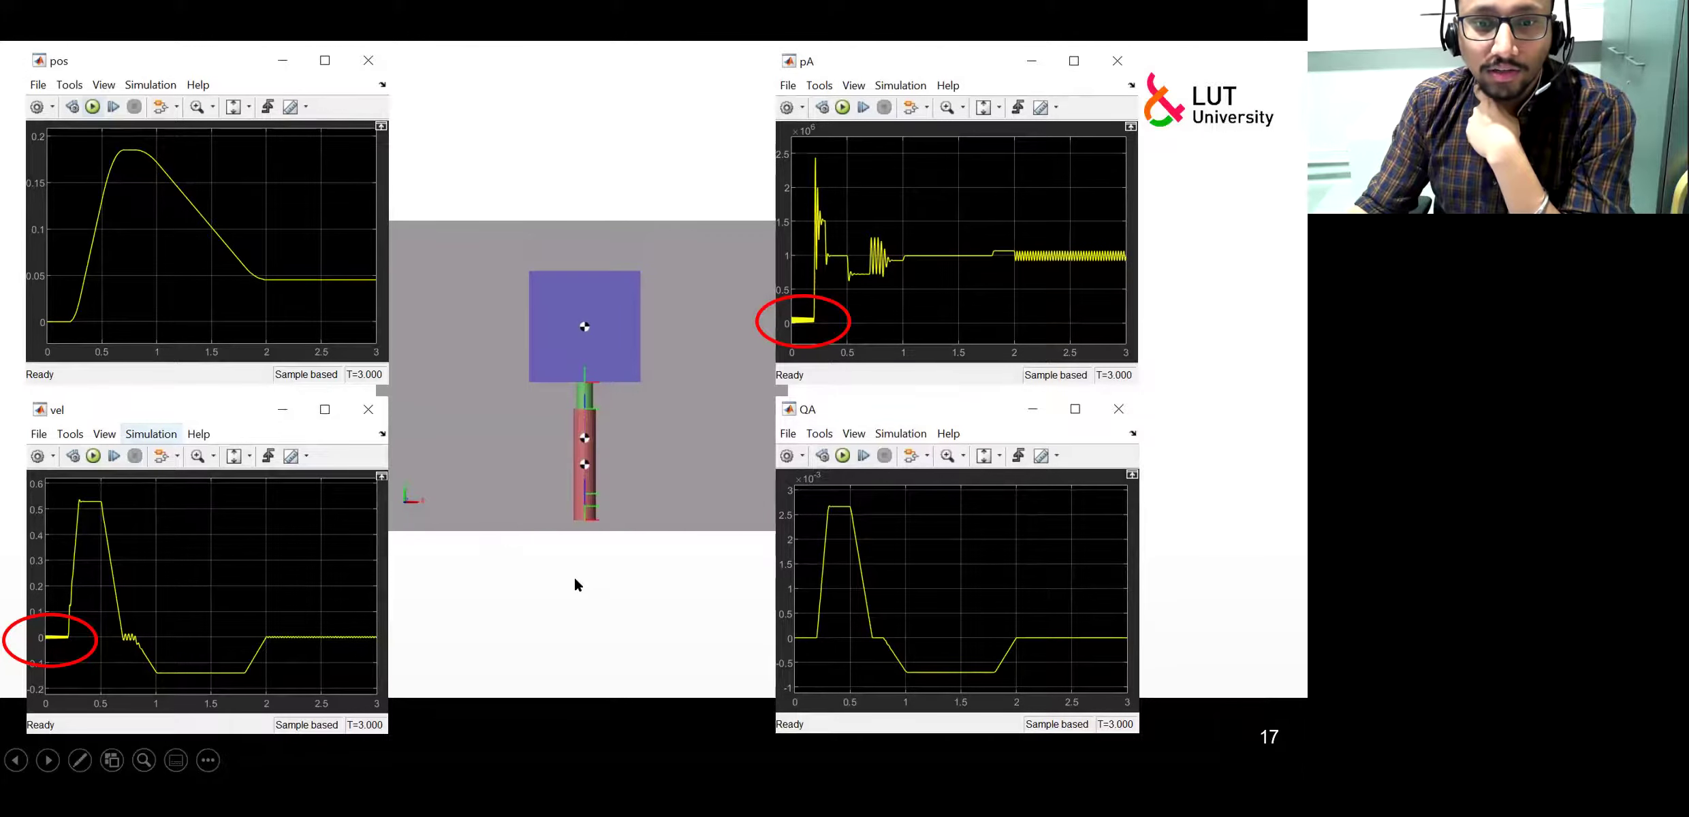
key(Right)
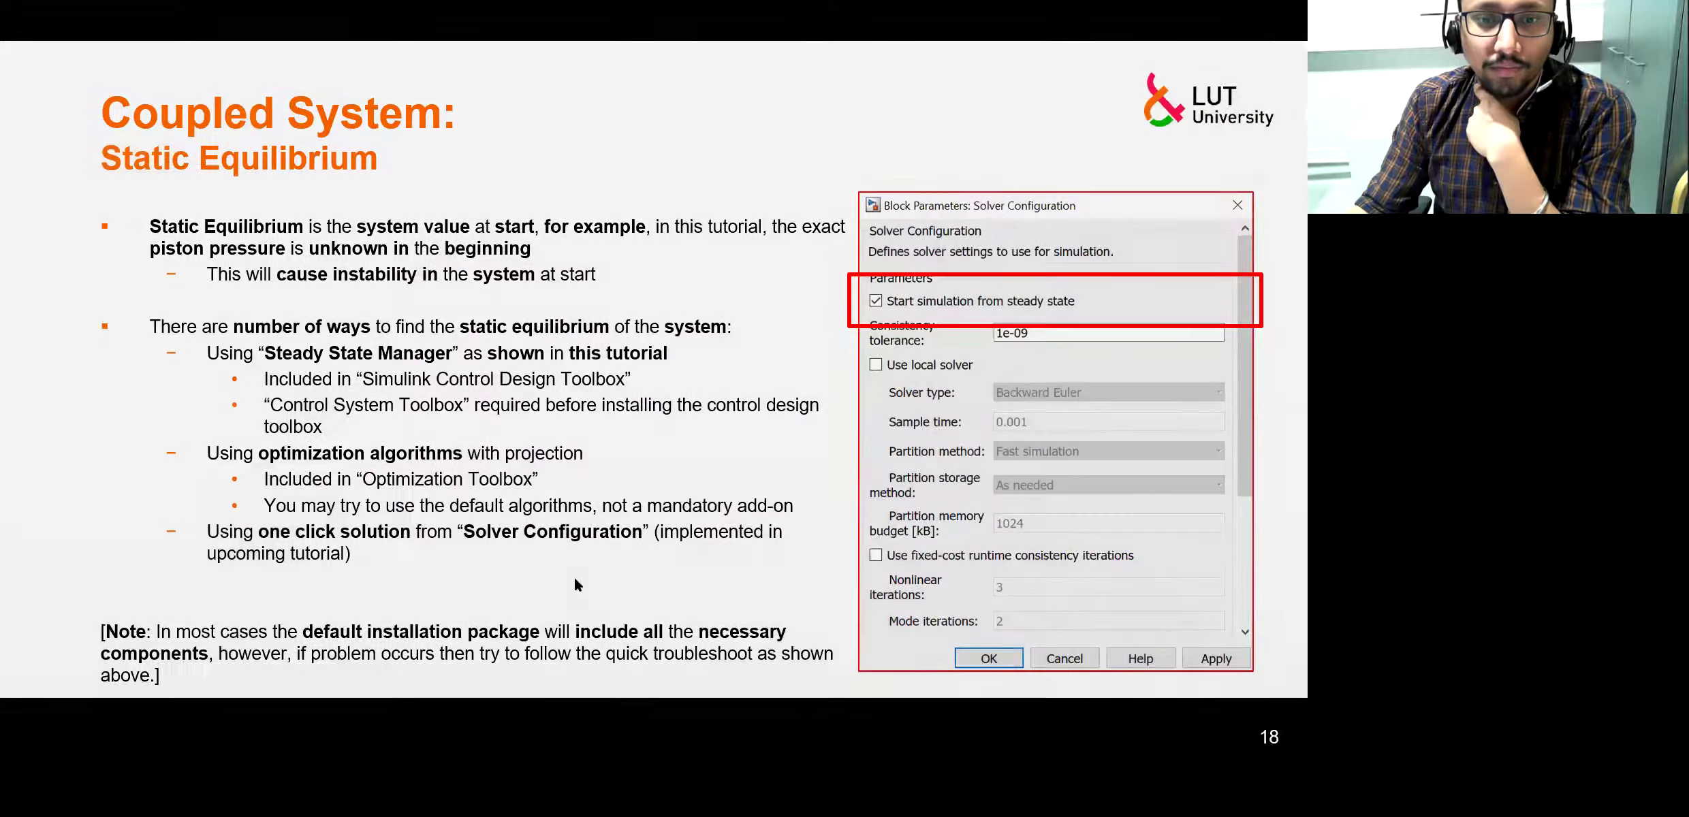
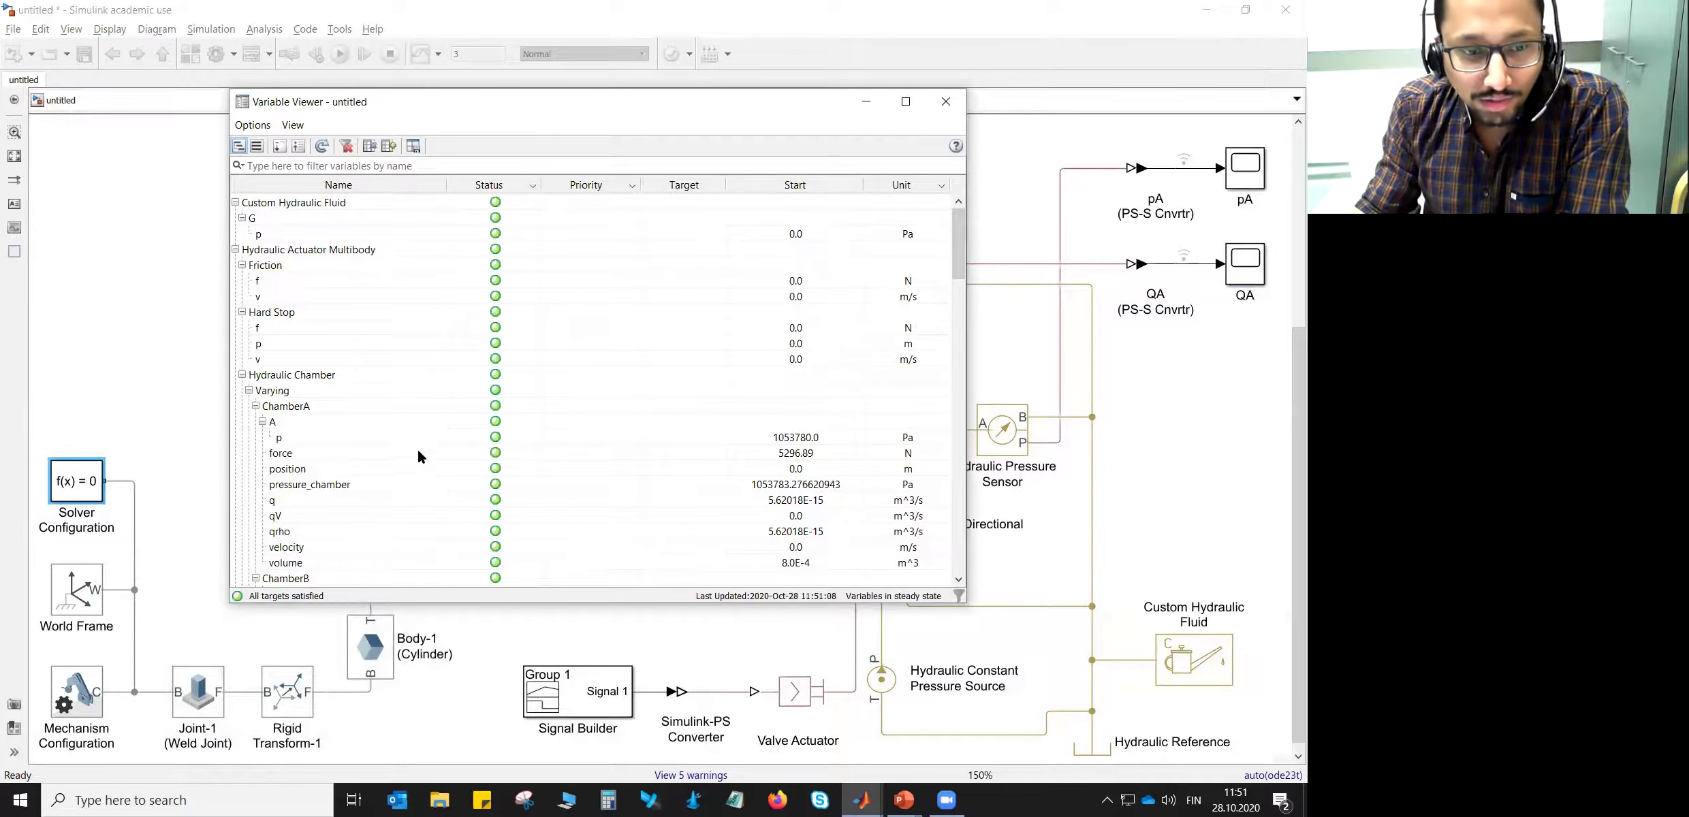
- Check chamber A's start pressure p in the Variable Viewer, and inspect the initial oscillation of the pA curve up close in its scope
click(799, 444)
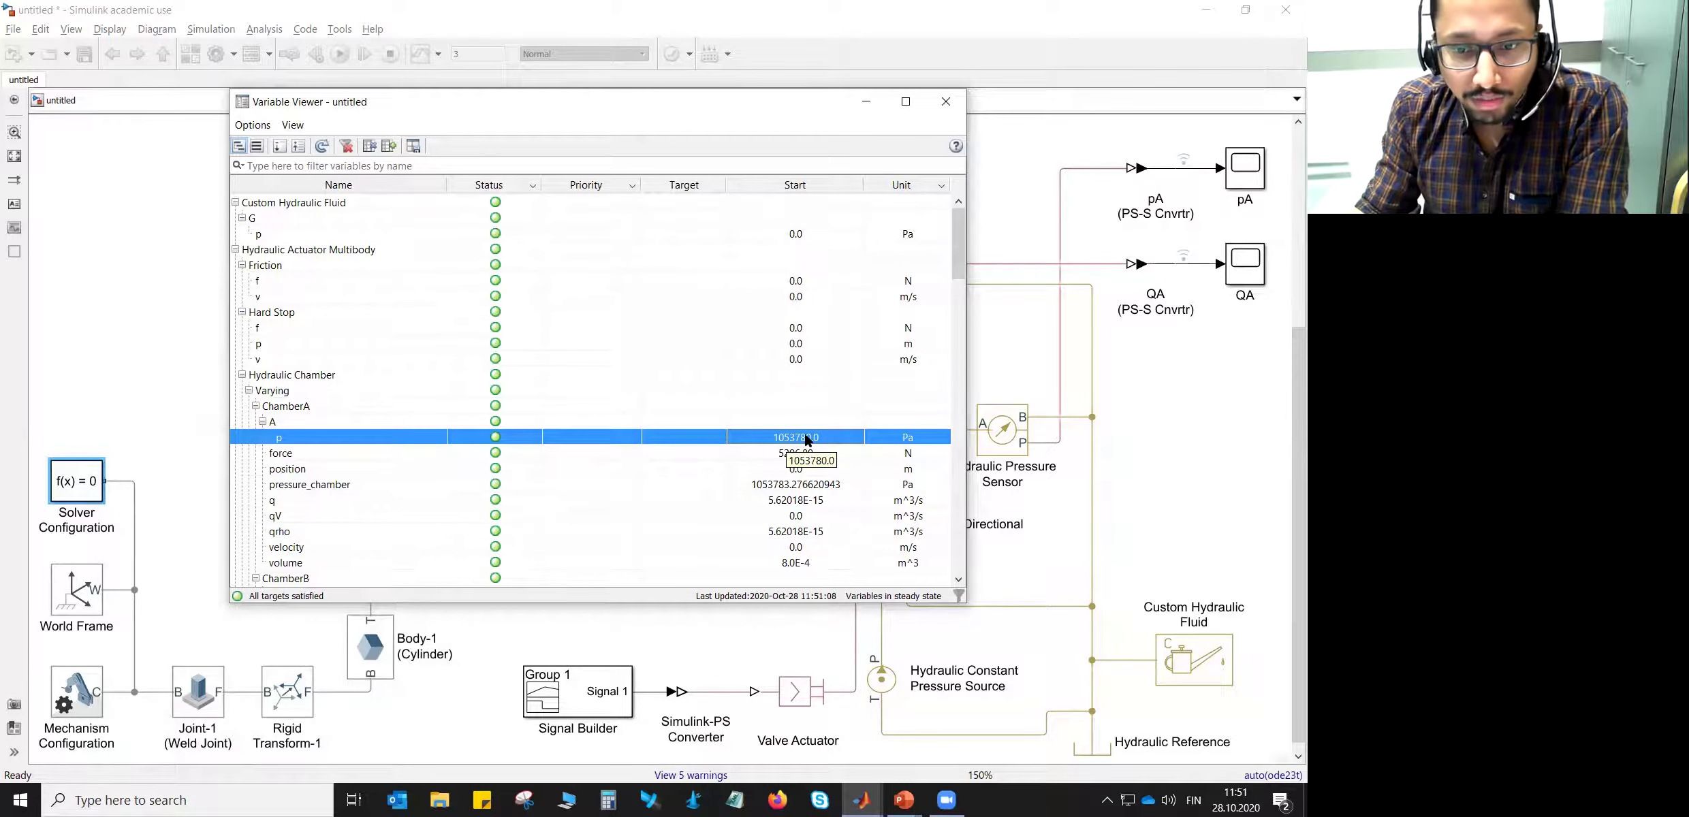
click(866, 101)
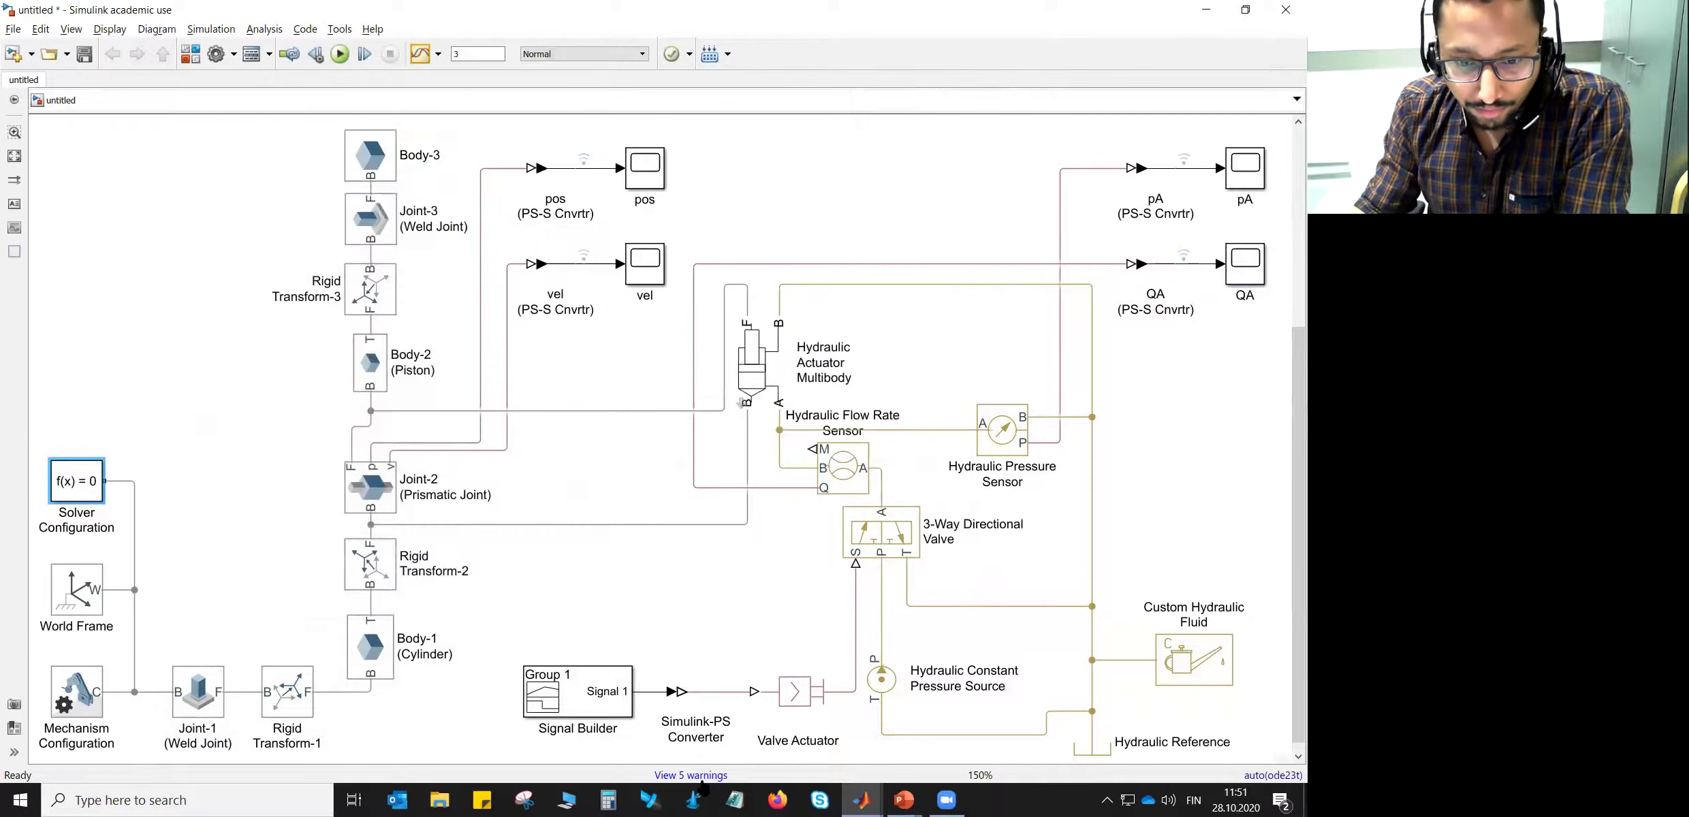
double_click(1245, 167)
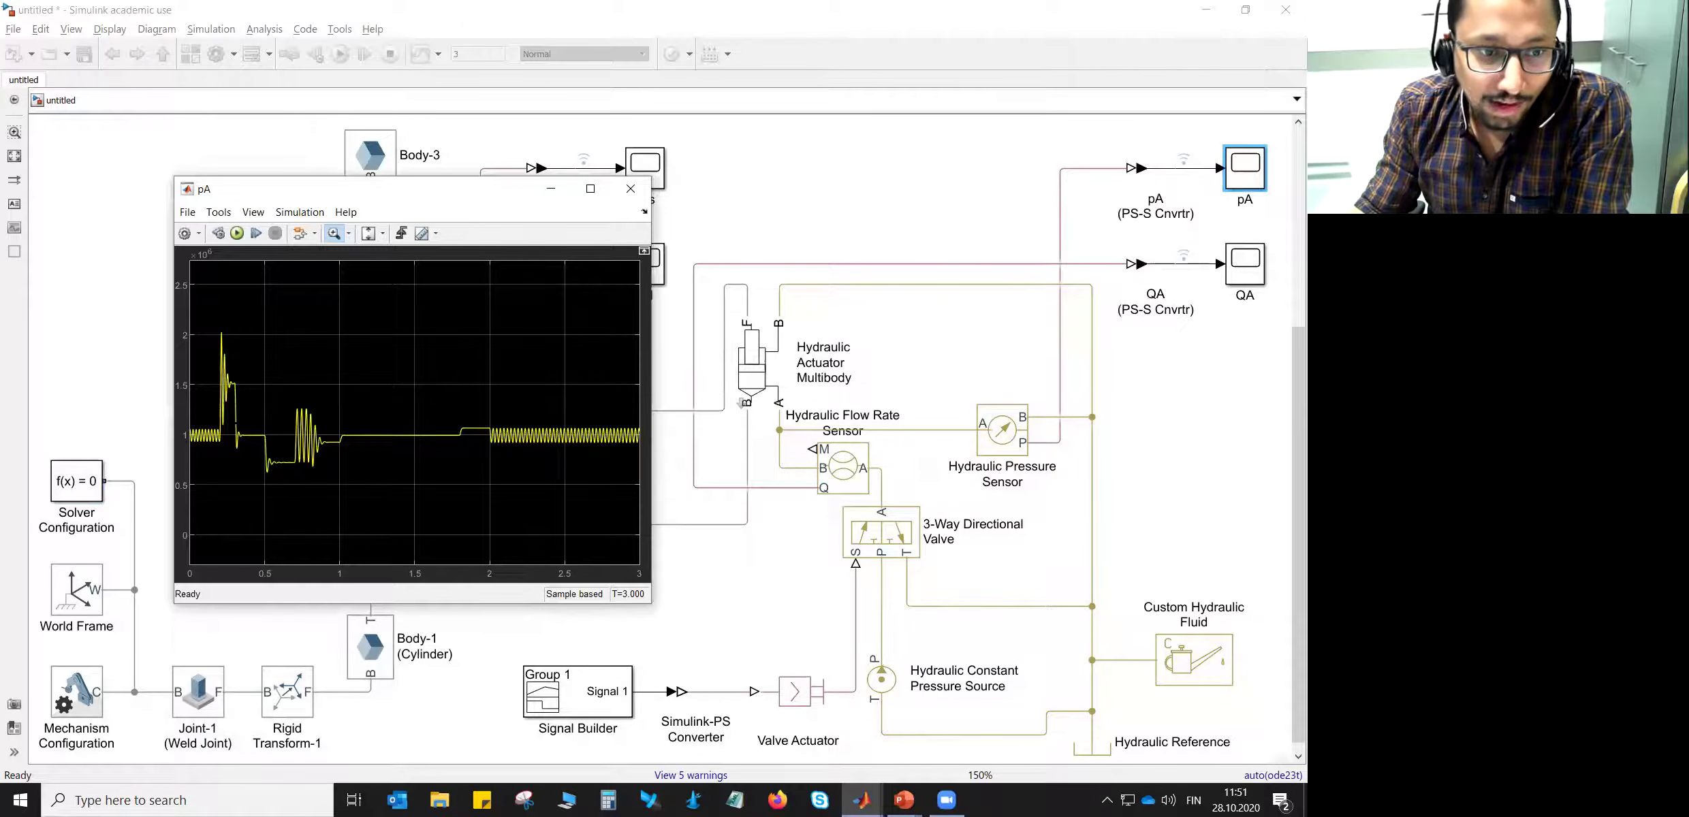
drag(235, 427, 190, 463)
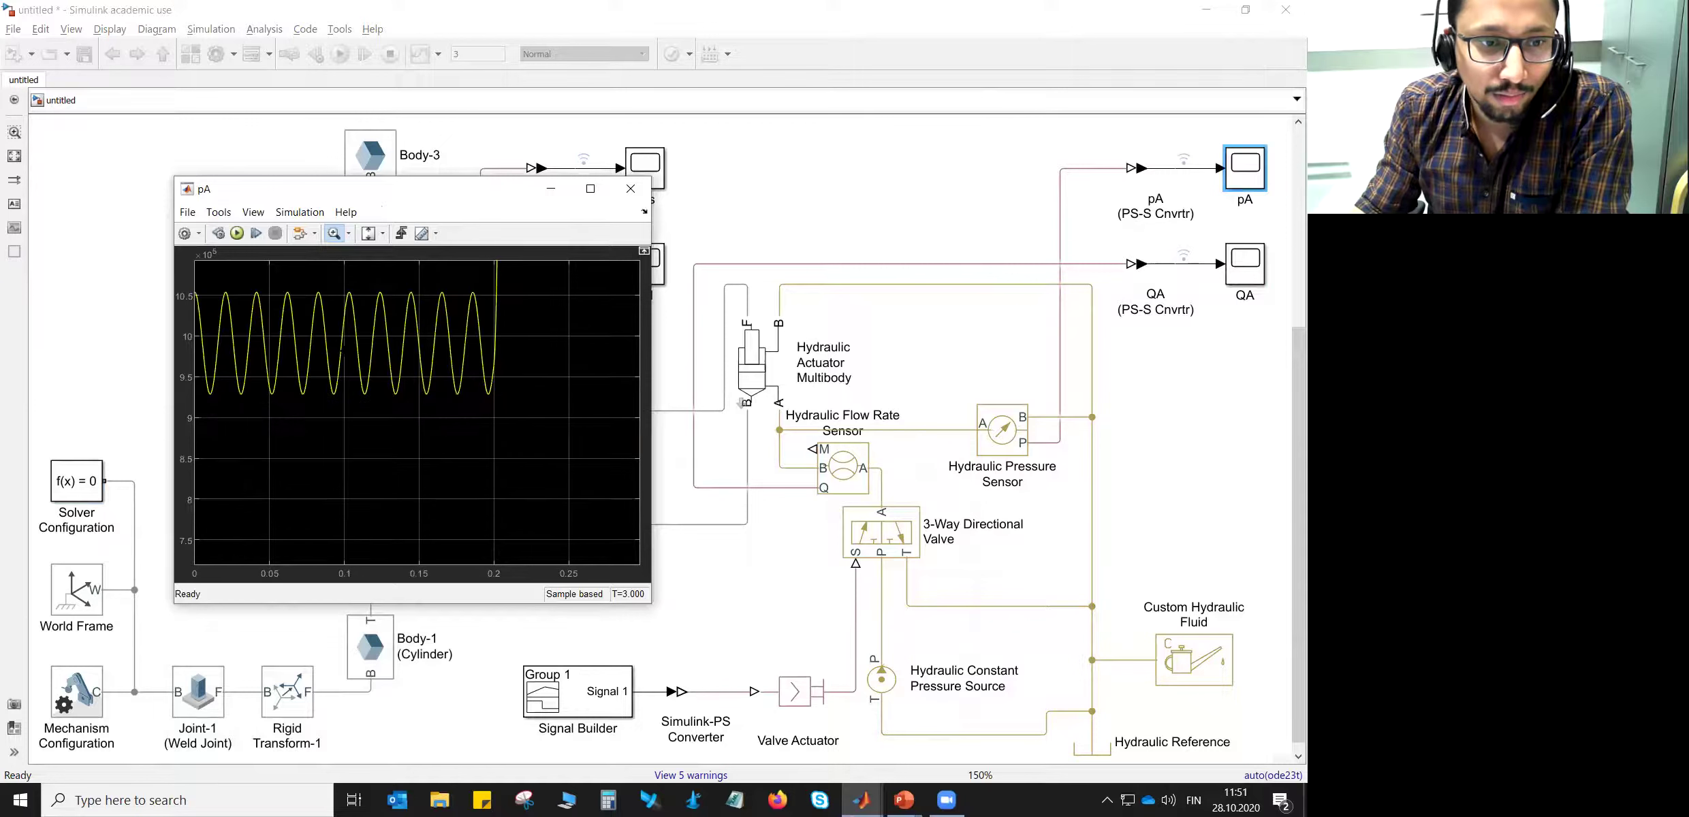
click(630, 189)
- Read the model's Solver Configuration warning about starting from steady state in the Diagnostic Viewer, then close the viewer
click(689, 776)
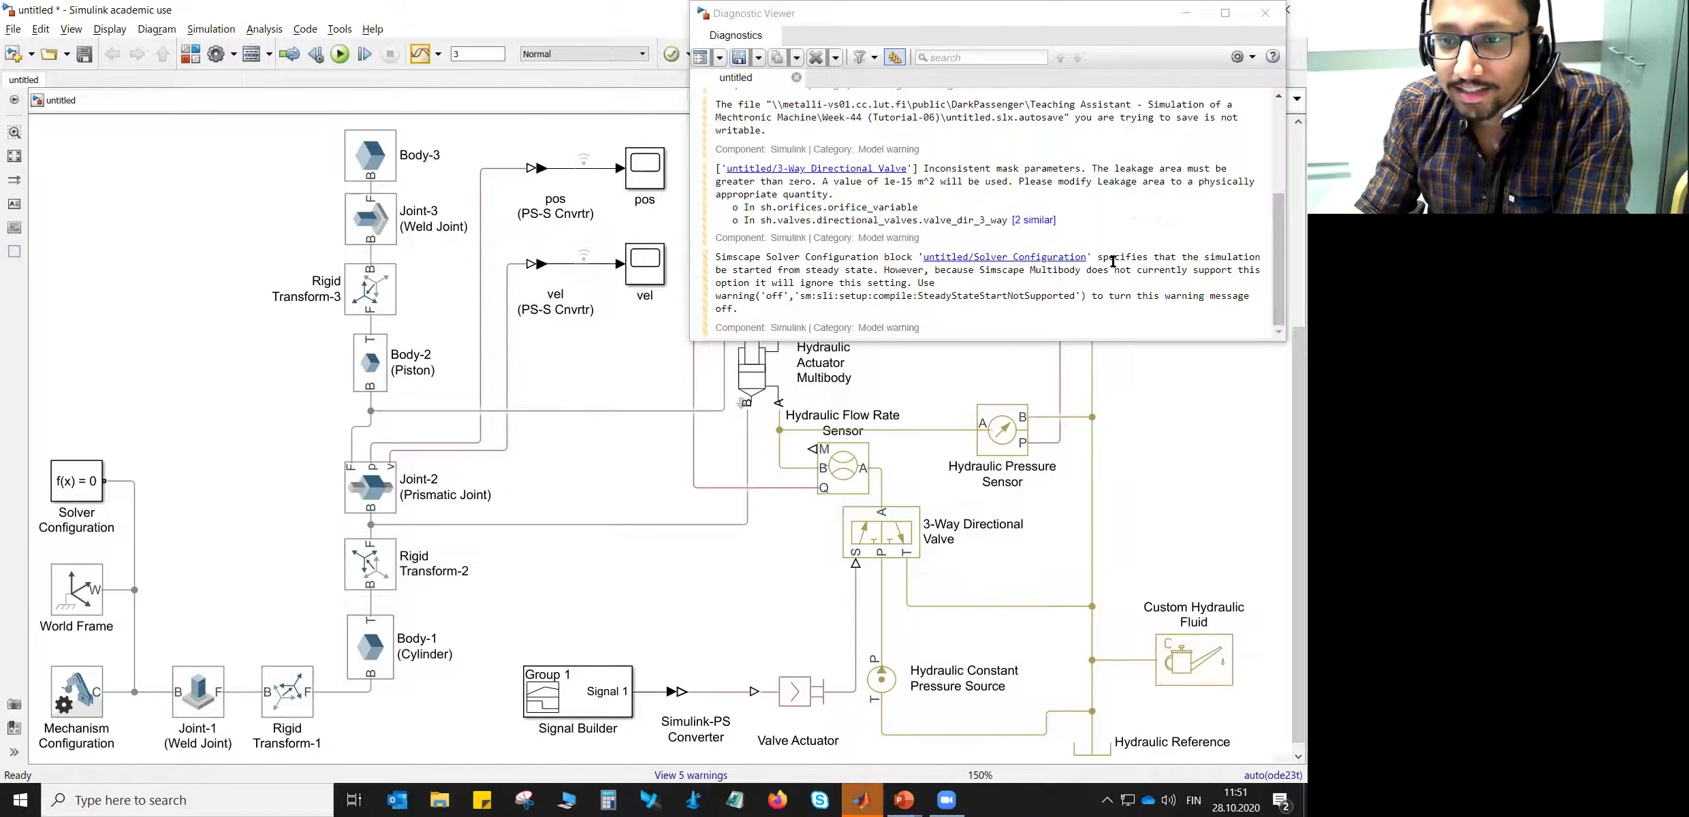
drag(783, 258, 876, 266)
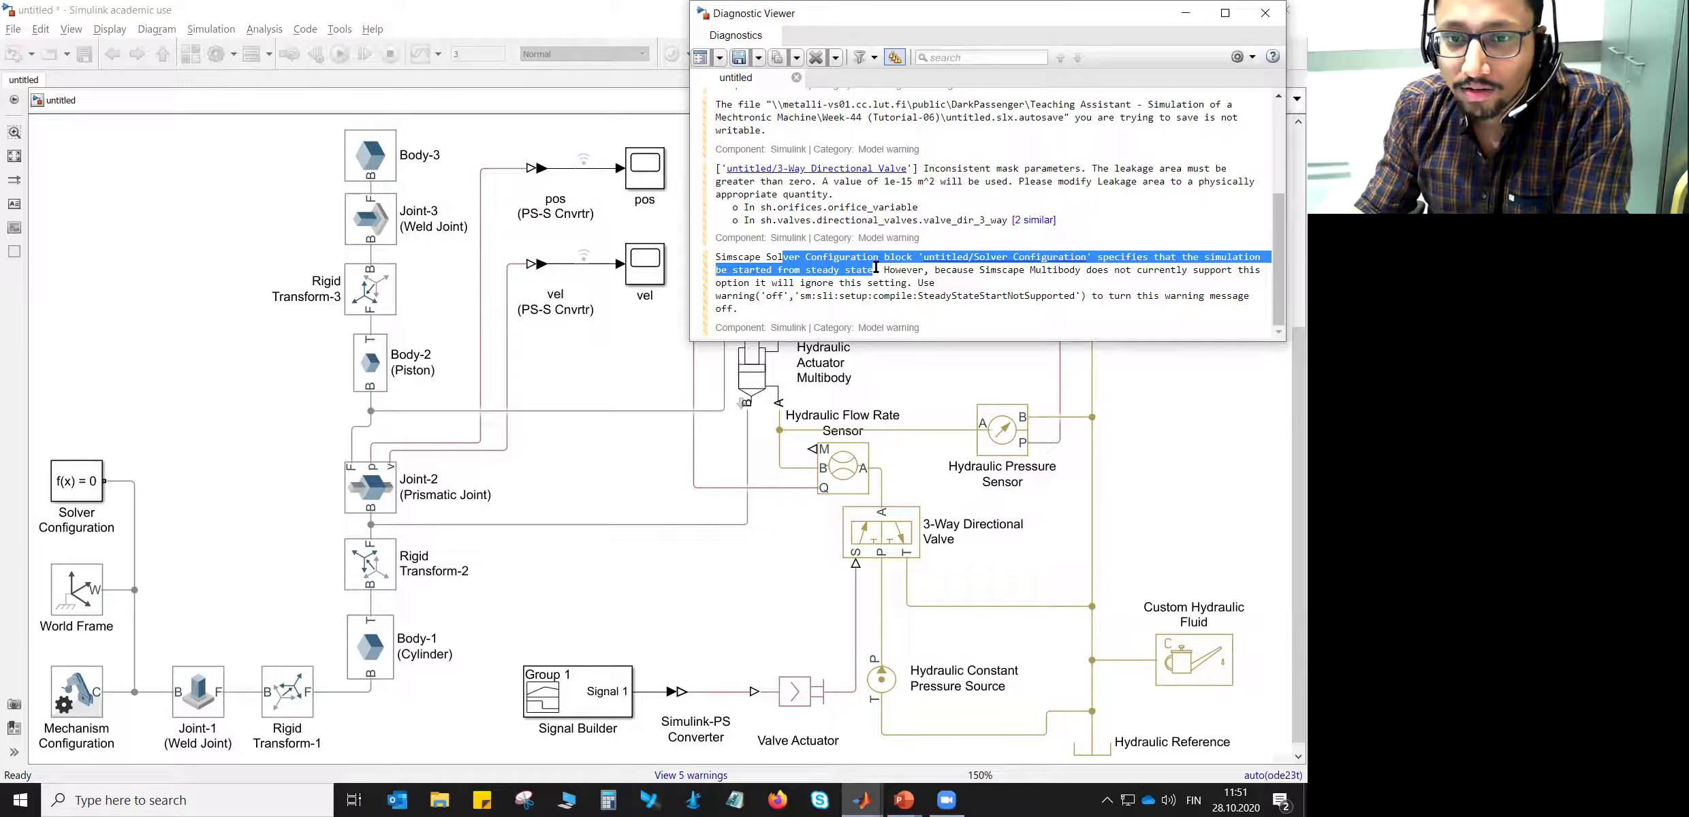
drag(876, 267, 881, 266)
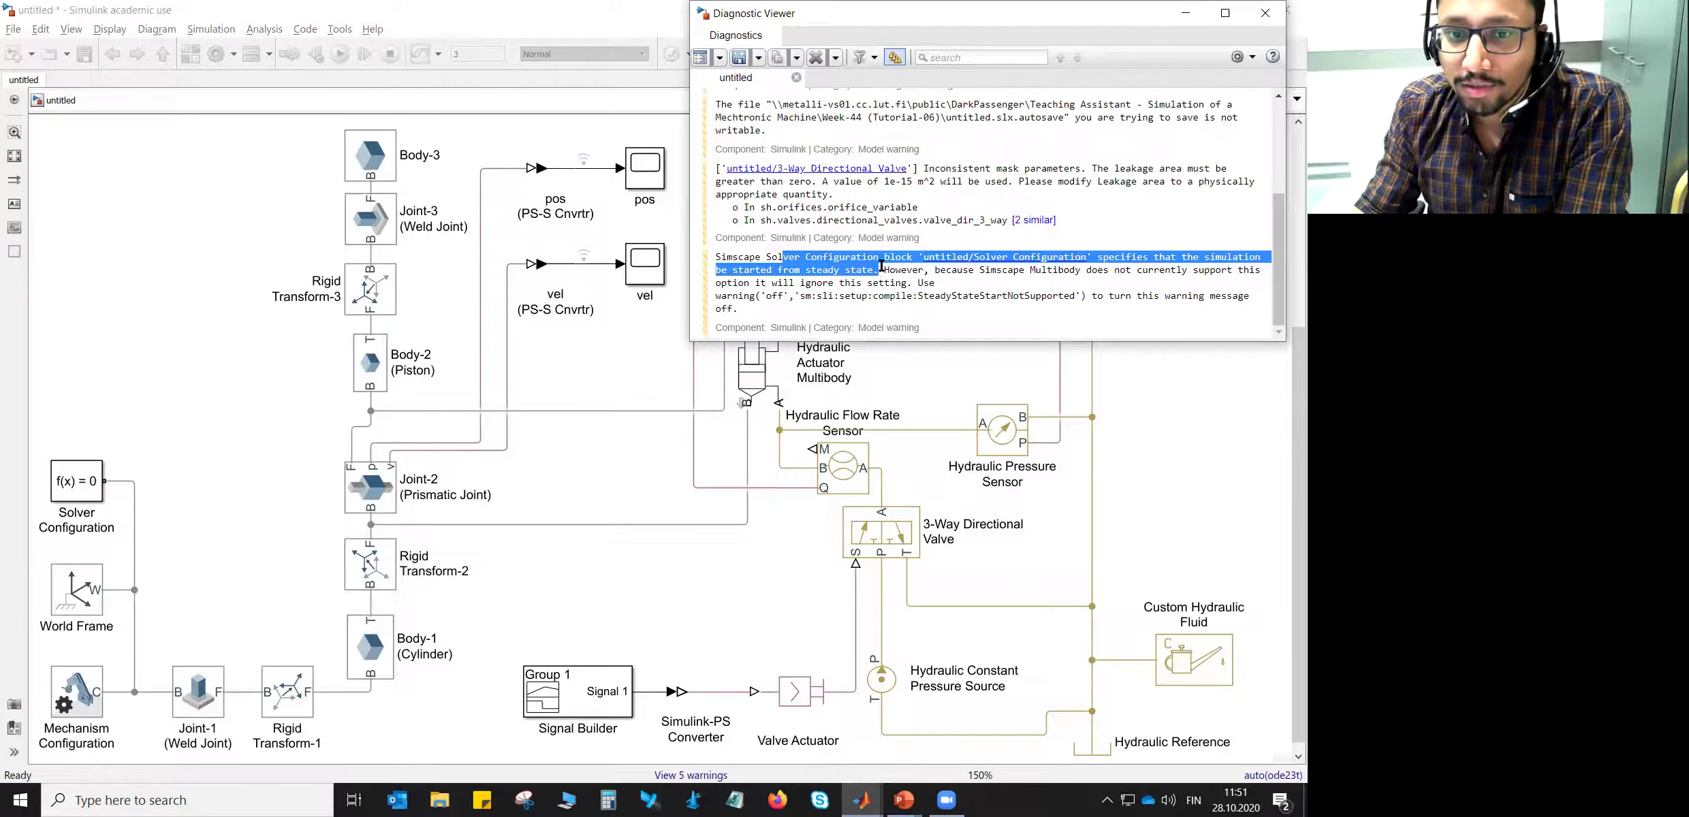
drag(882, 265, 916, 280)
click(960, 293)
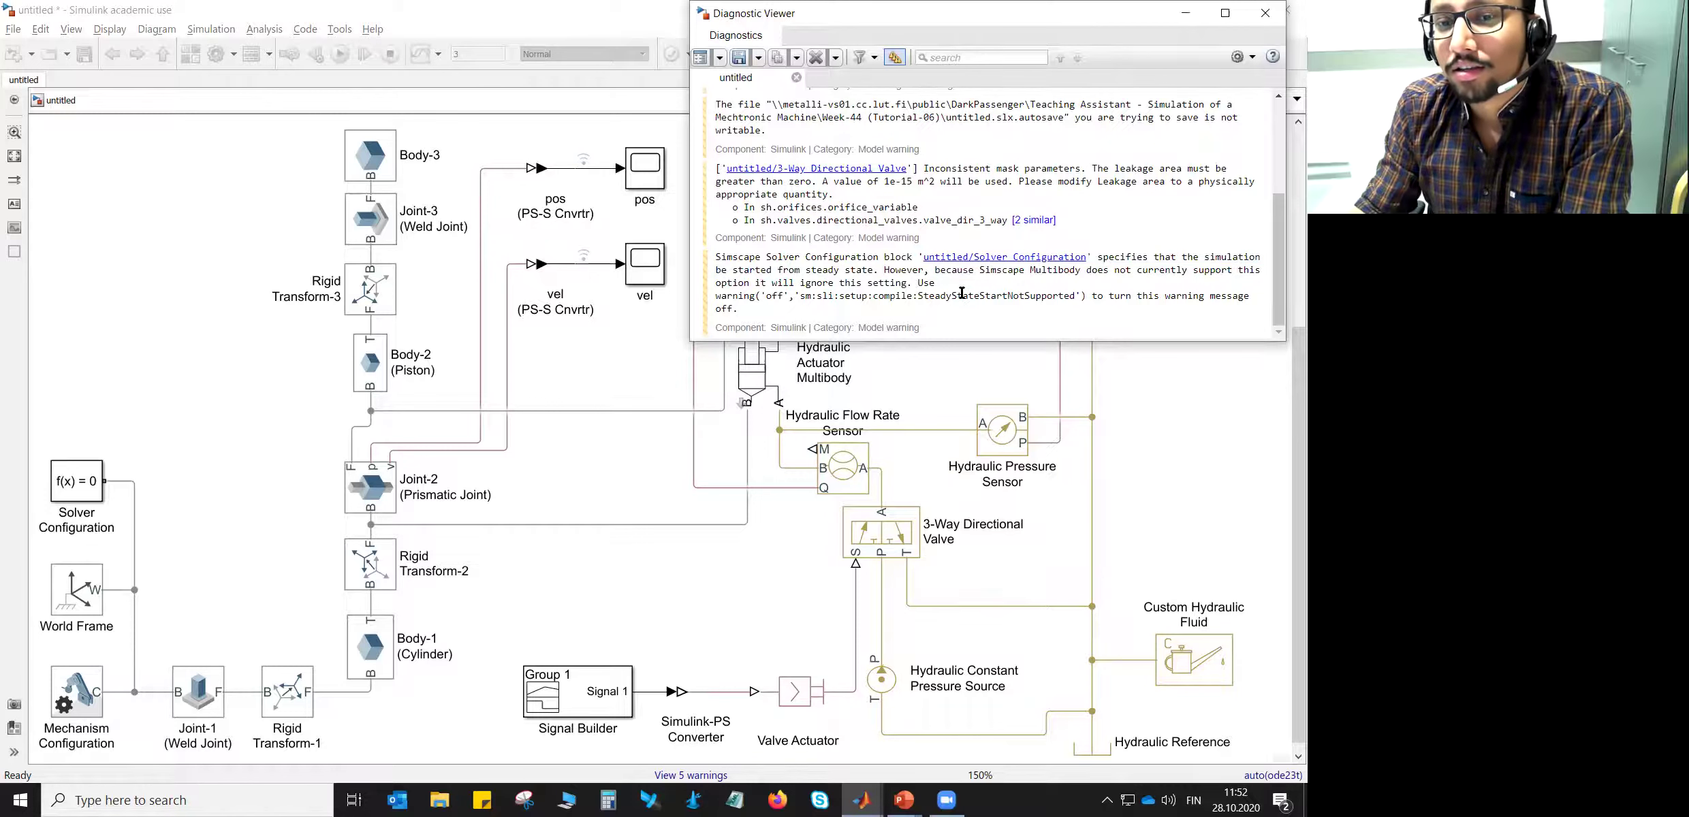
click(1264, 13)
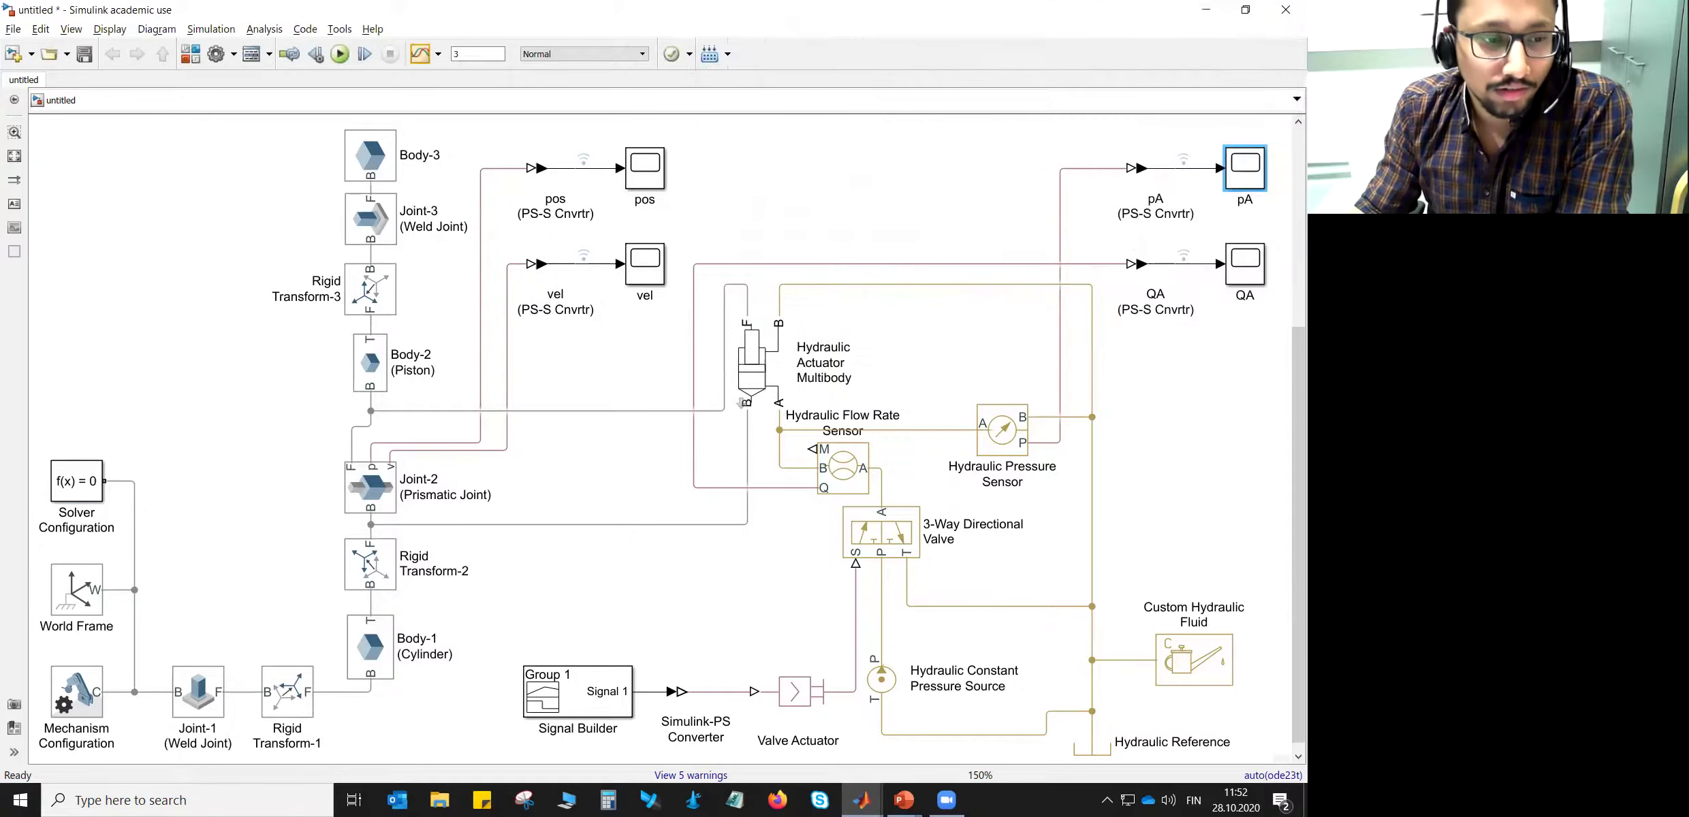
- Disable starting the simulation from steady state in the Solver Configuration block
double_click(77, 480)
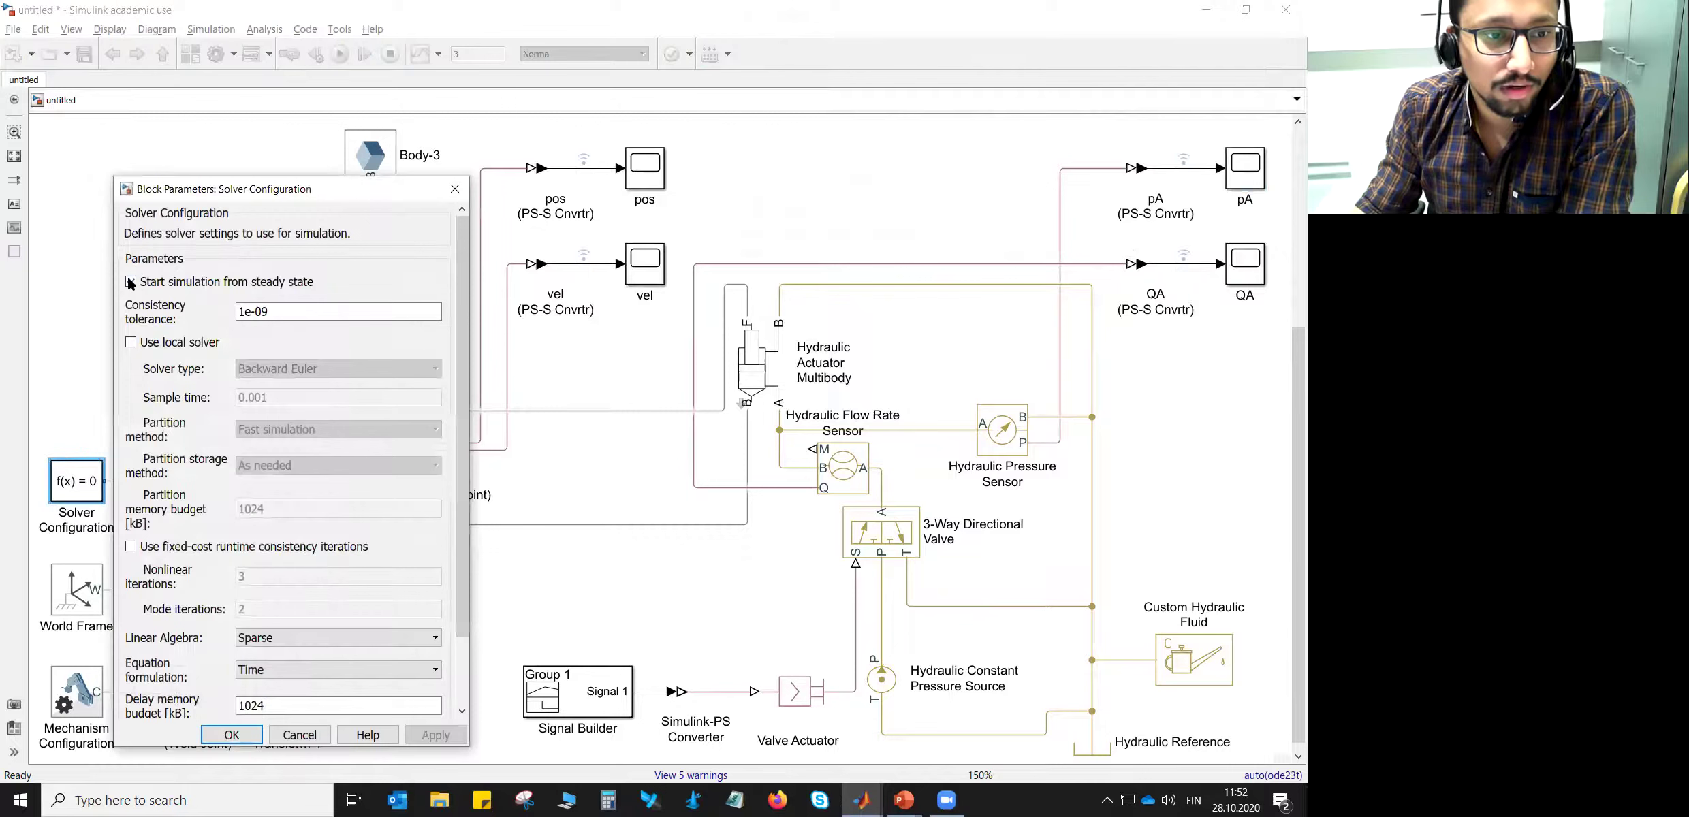
click(232, 735)
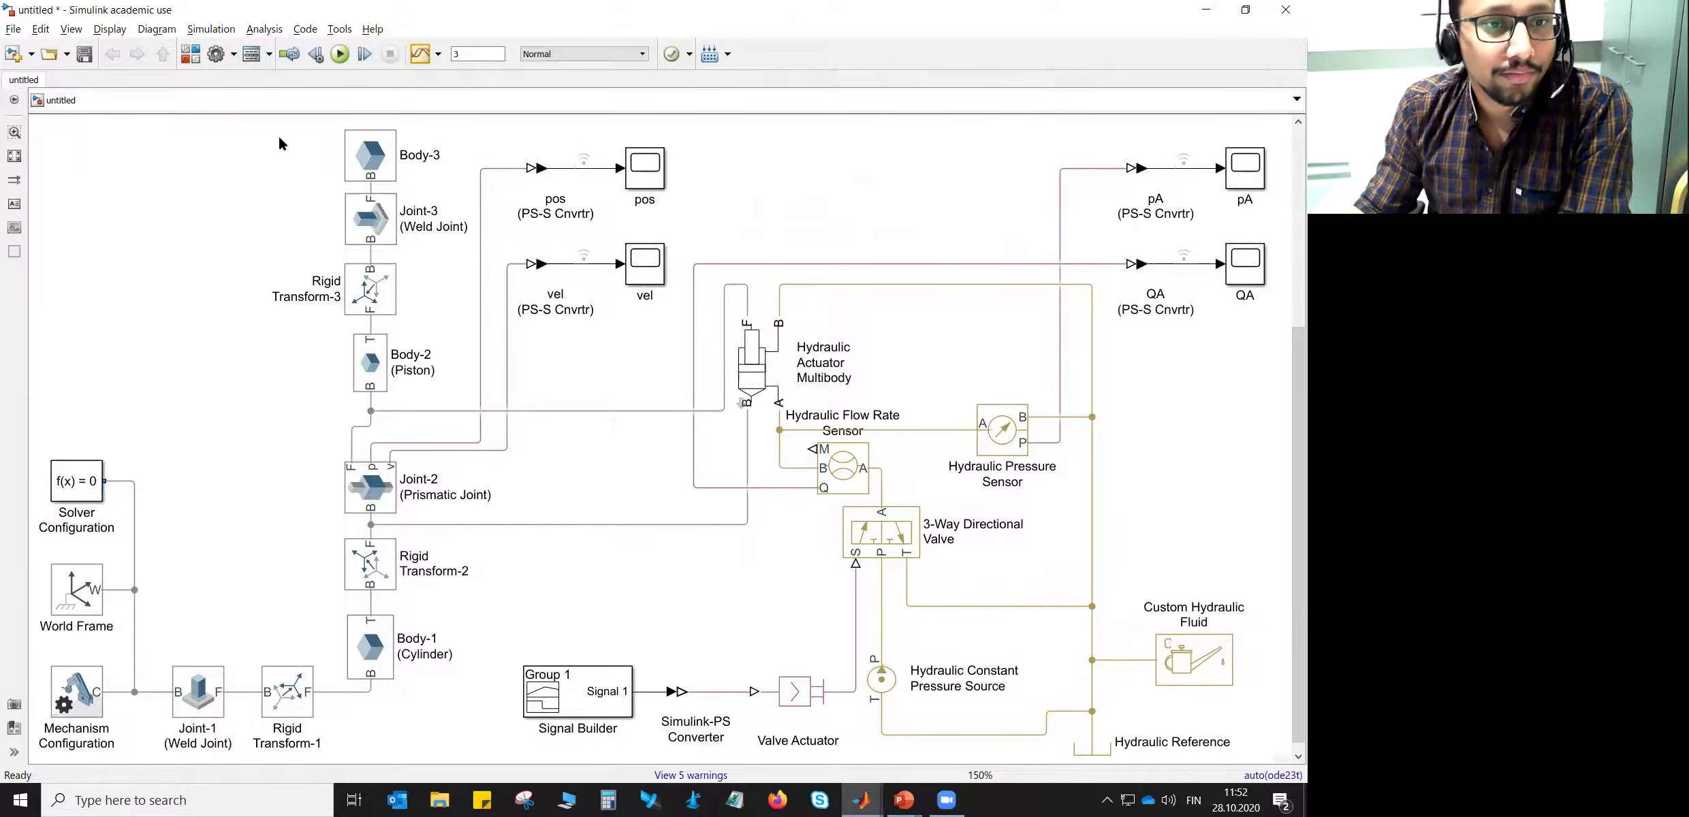
- Open the Steady State Manager for the model and create a trim specification, minimizing the Variable Viewer that covers it
click(263, 30)
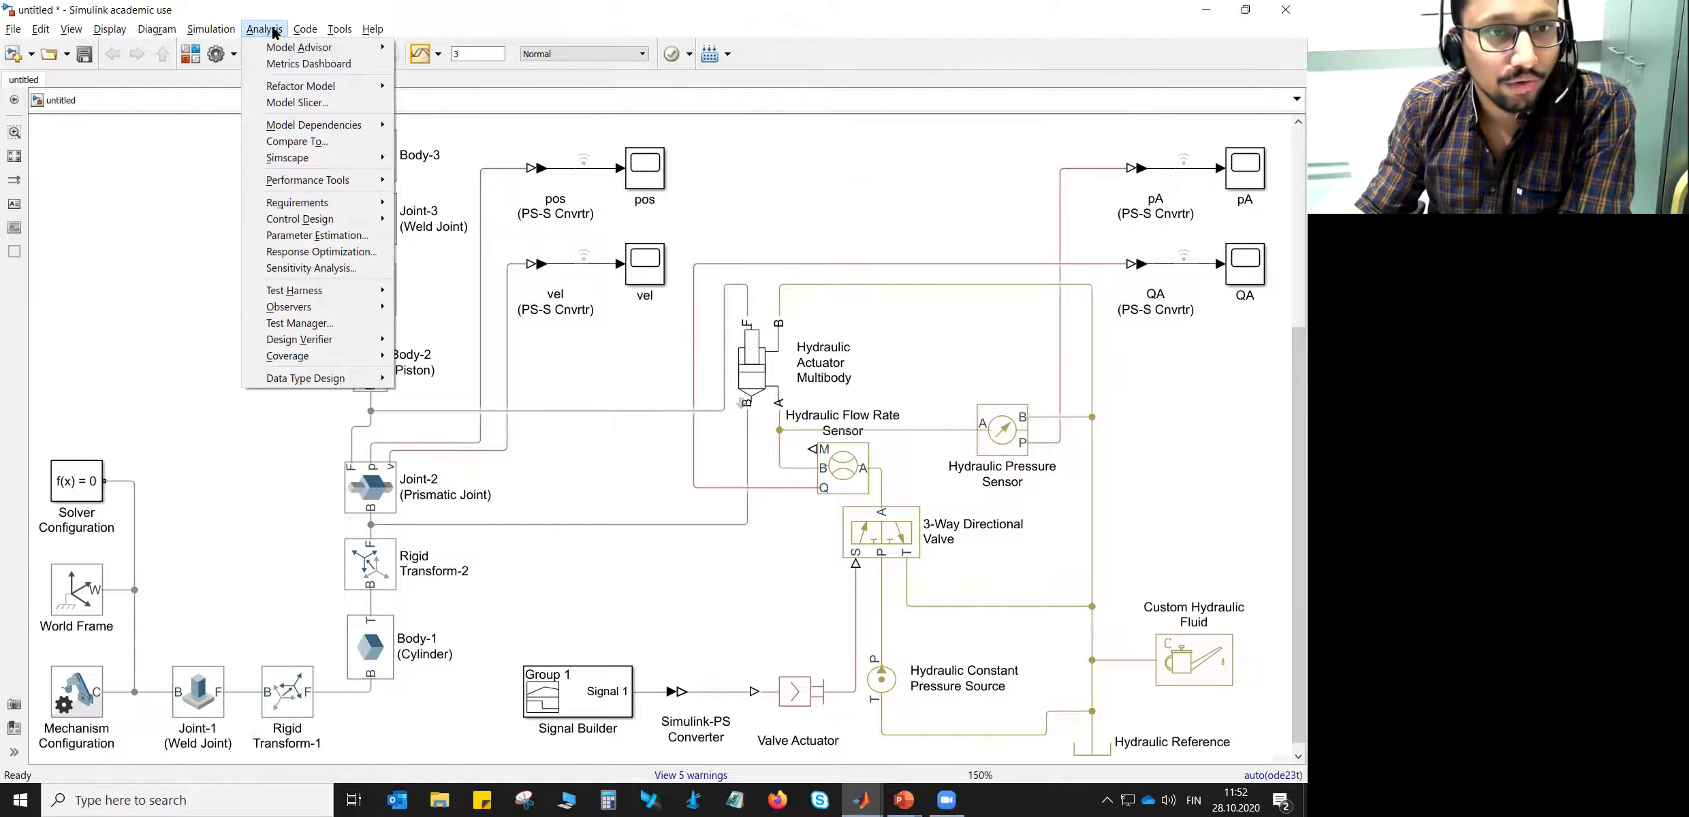
mouse_move(341, 219)
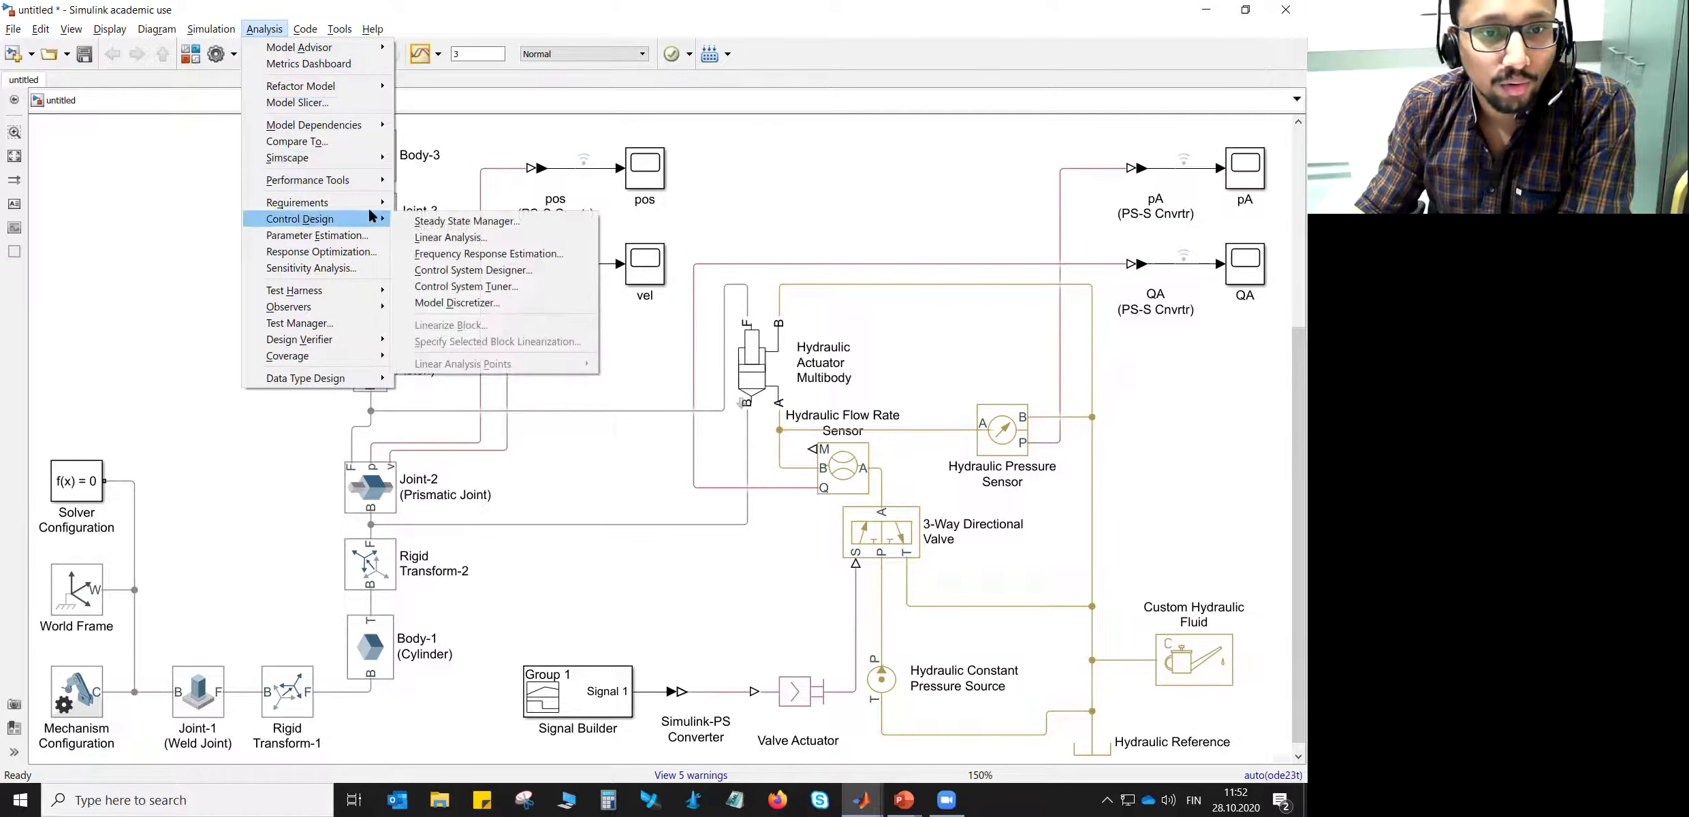
click(449, 222)
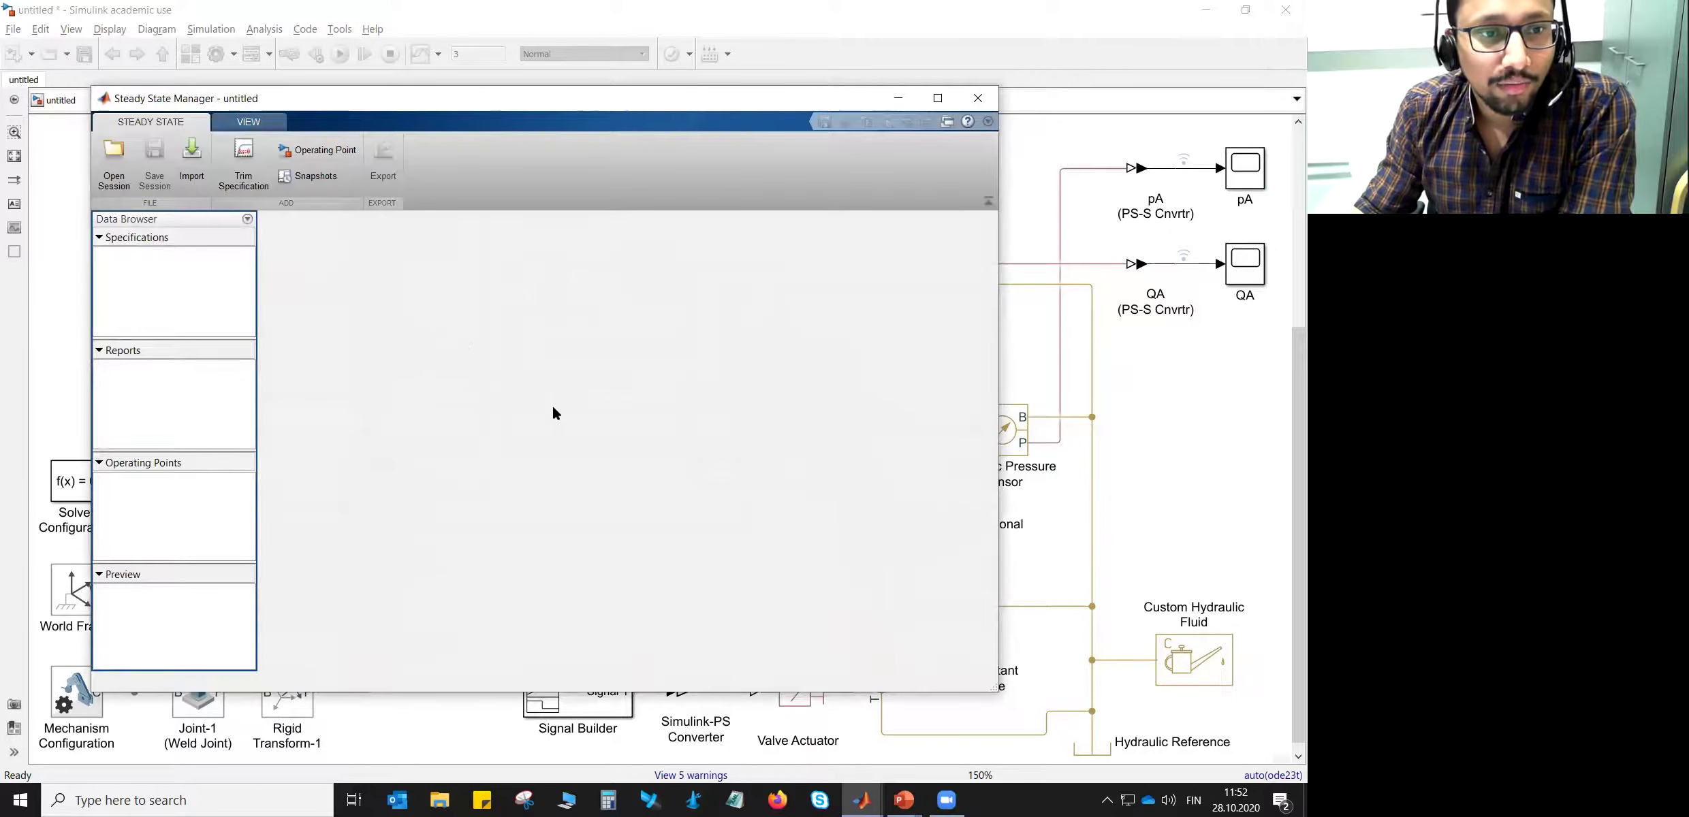
click(244, 166)
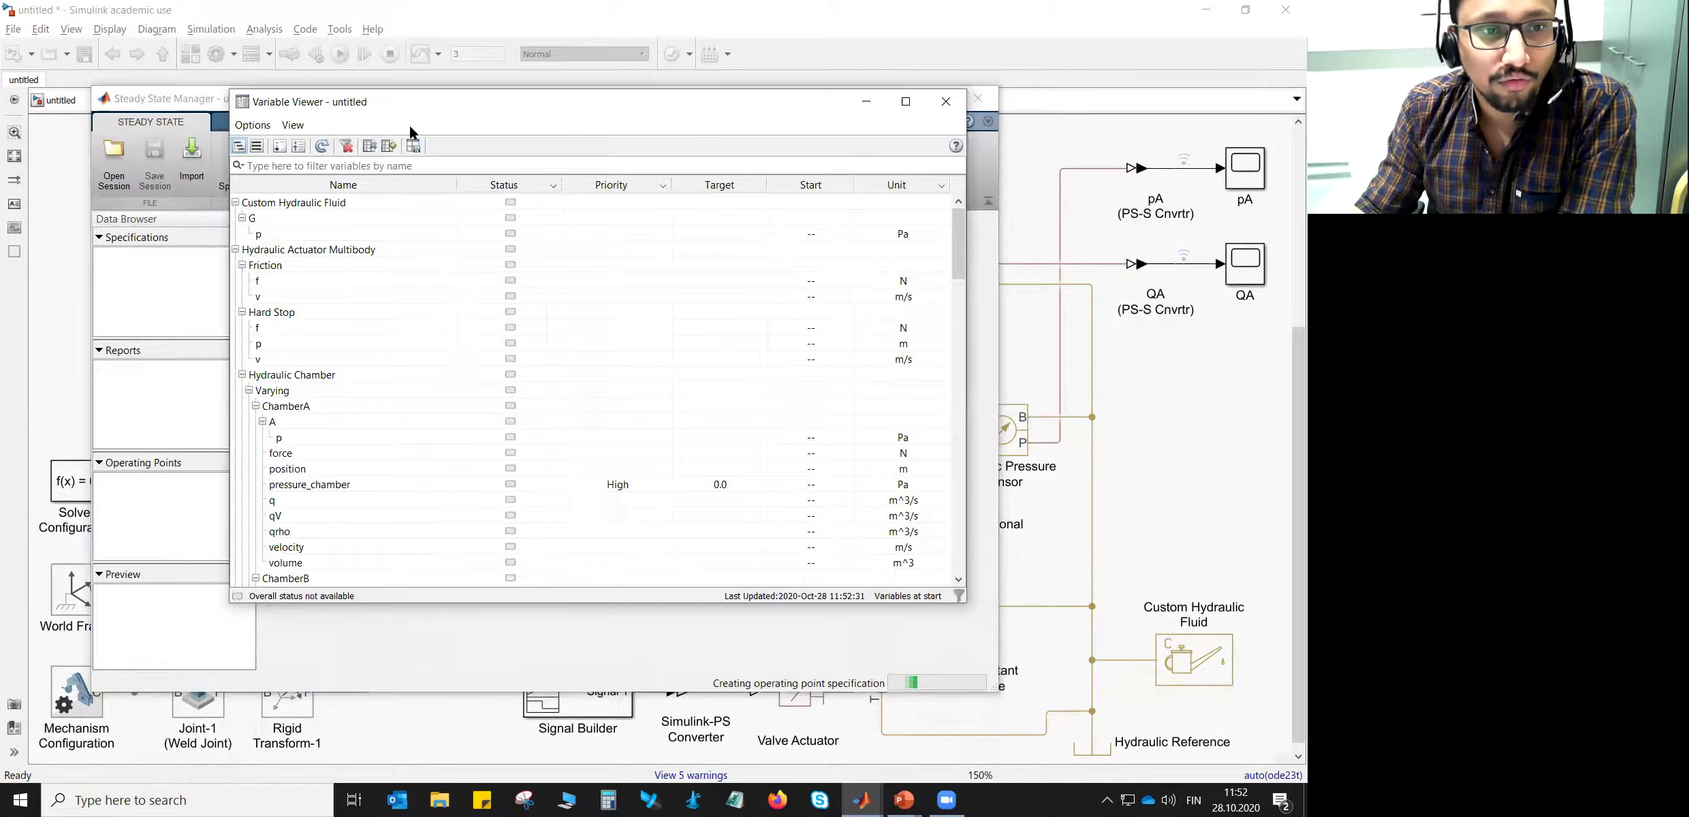
click(864, 103)
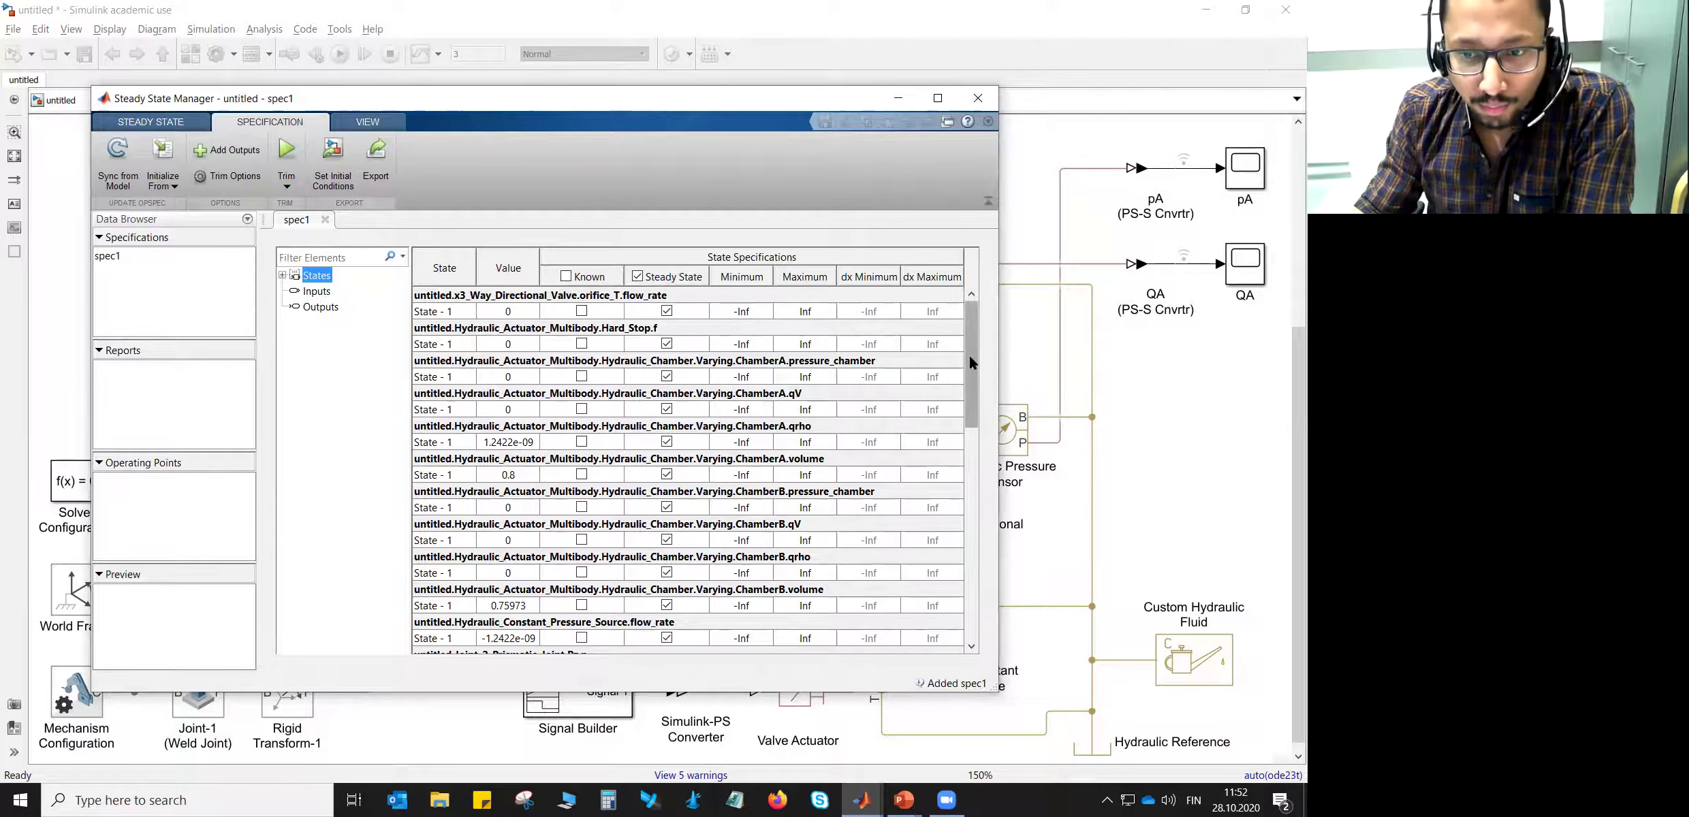
- Mark all states in the trim specification as known except the hydraulic actuator's ChamberA.pressure_chamber
drag(971, 361, 983, 329)
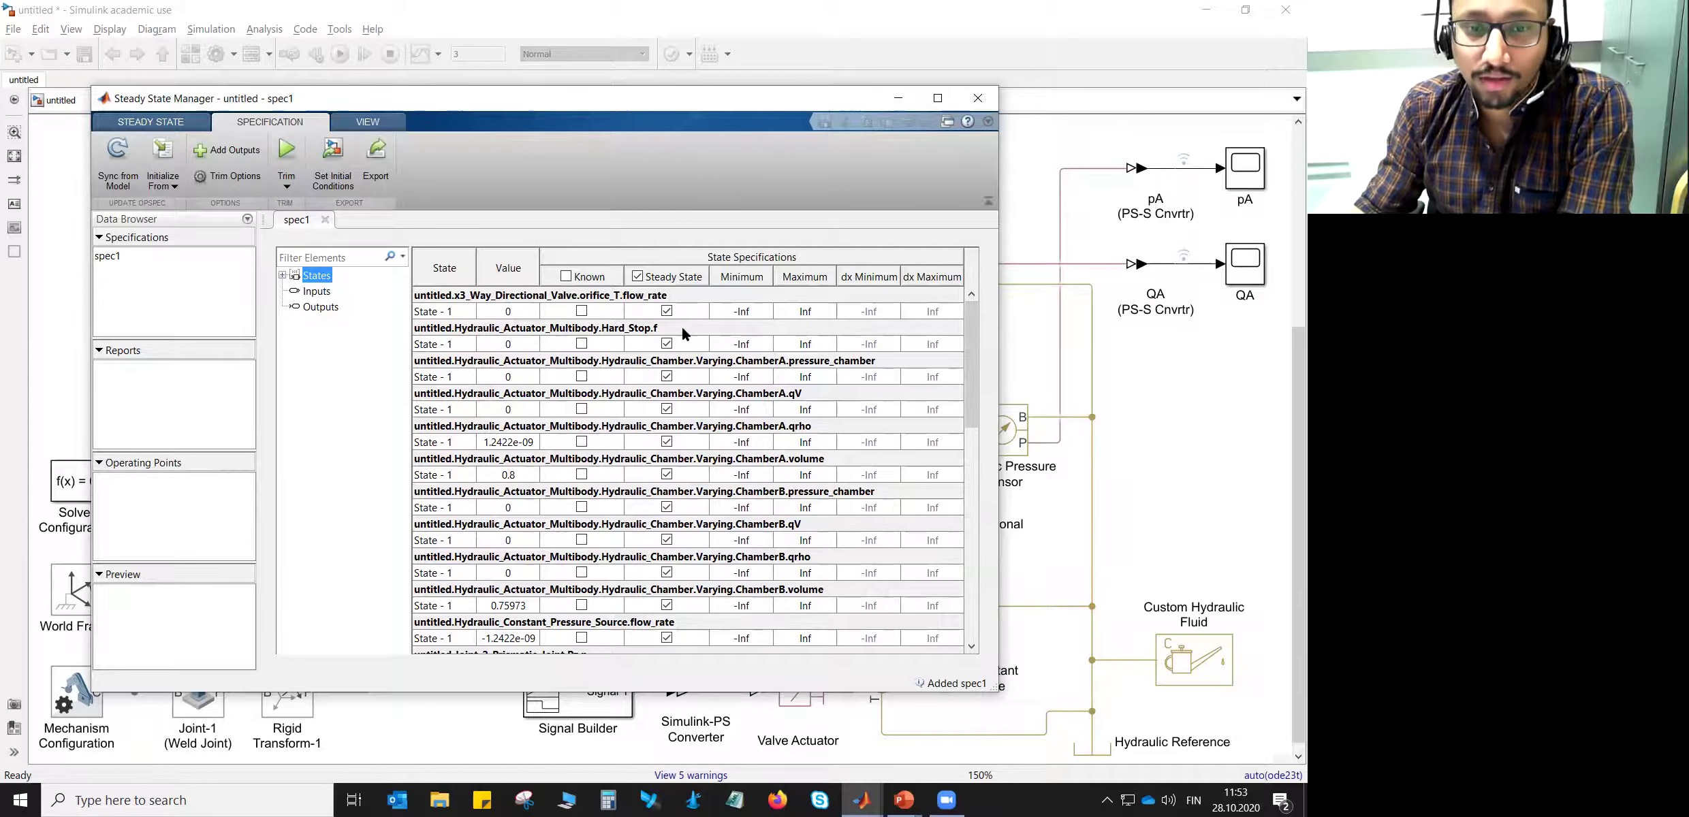
click(568, 277)
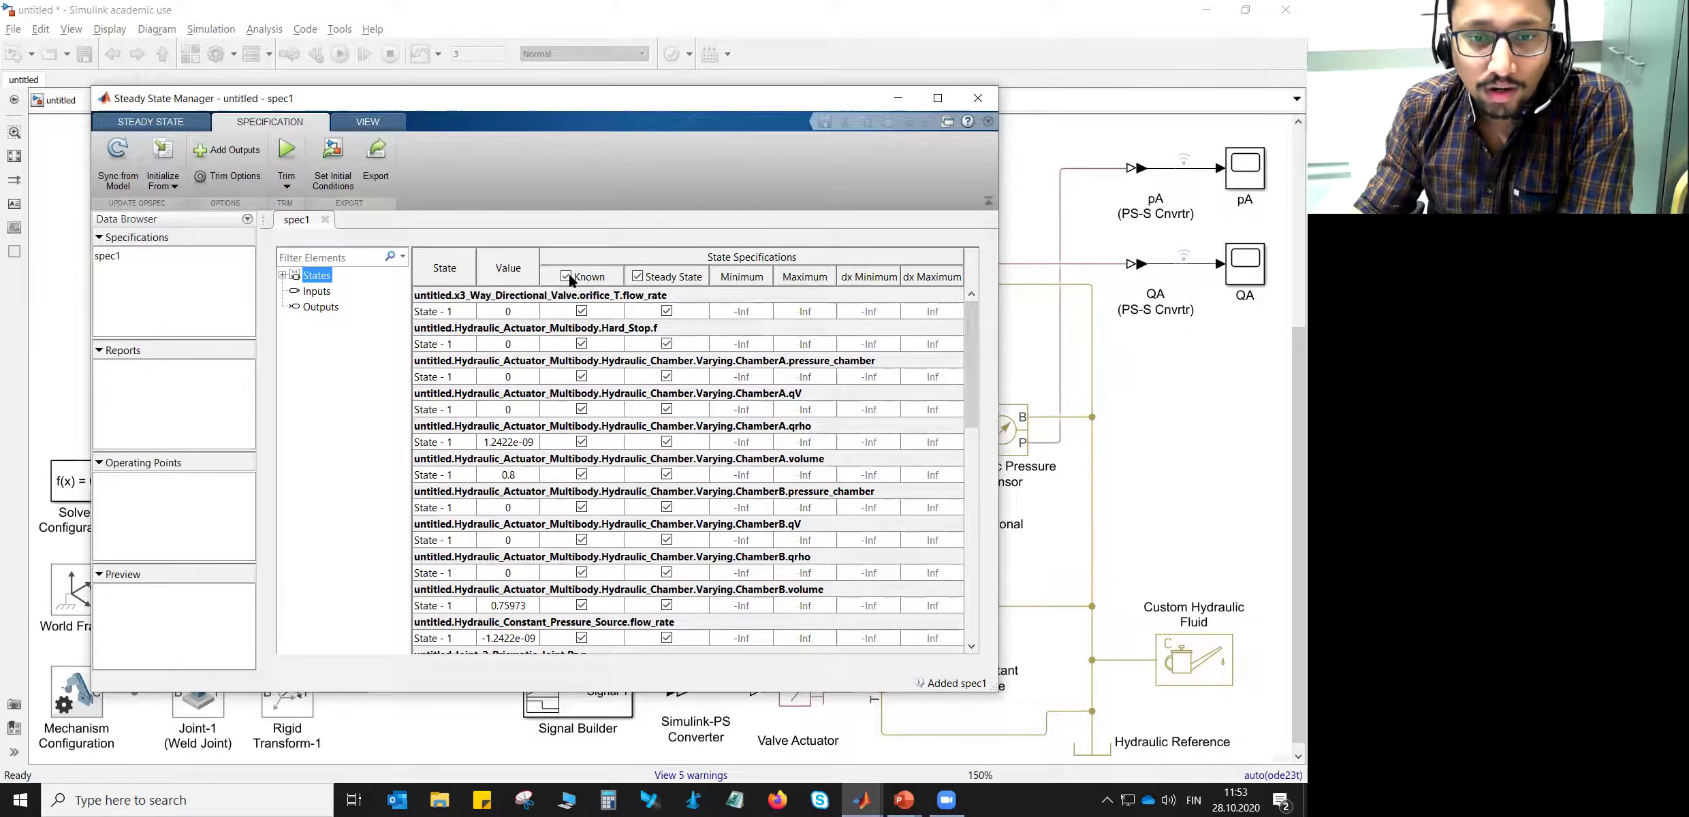
click(583, 376)
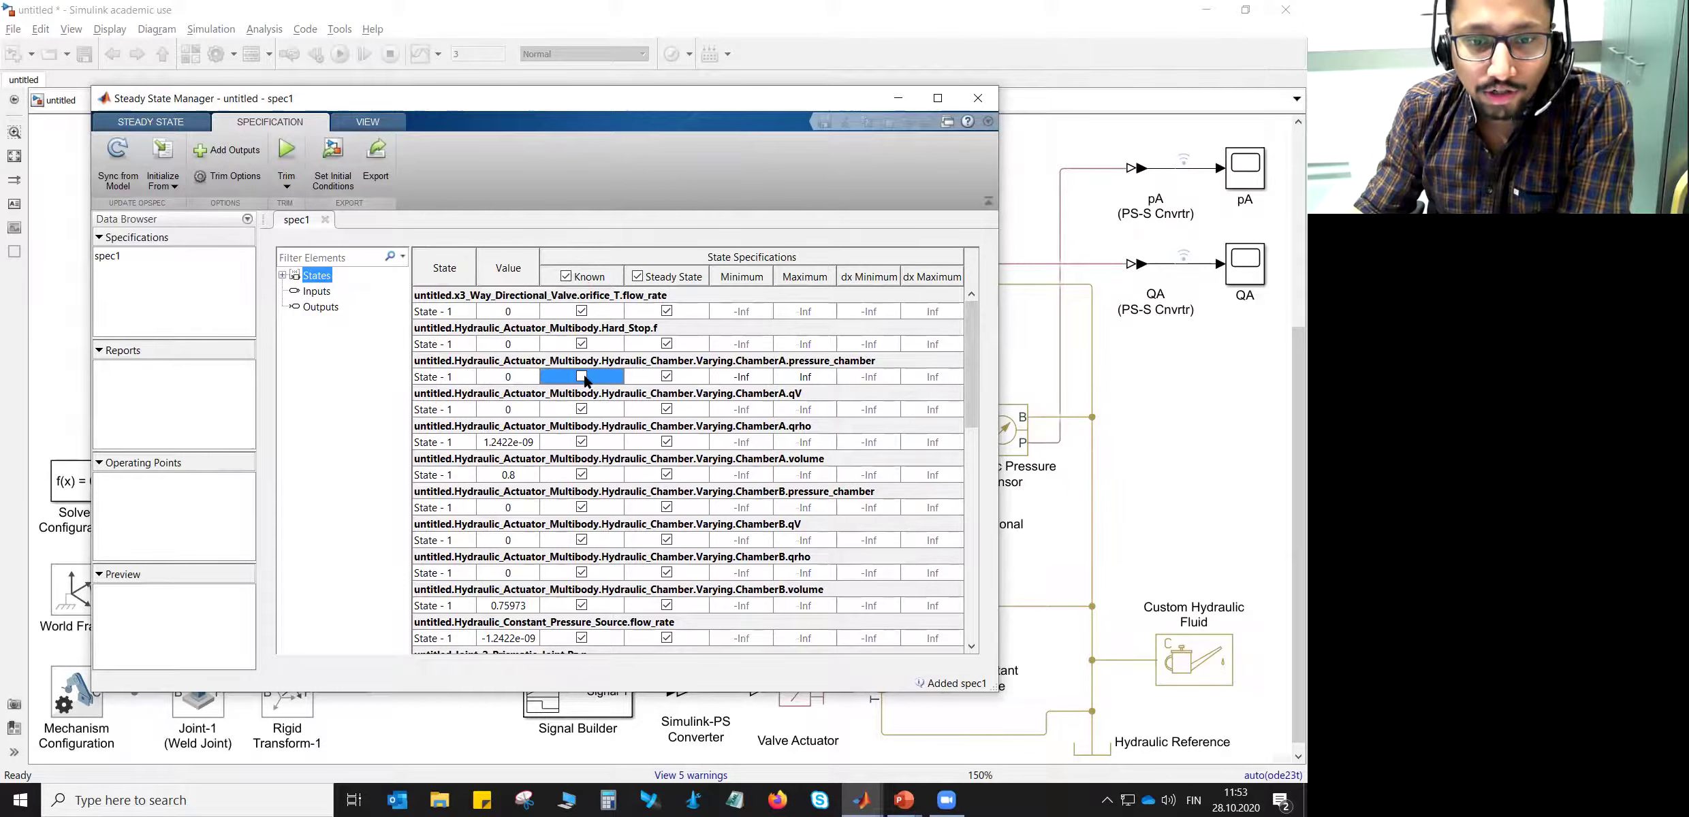
click(852, 363)
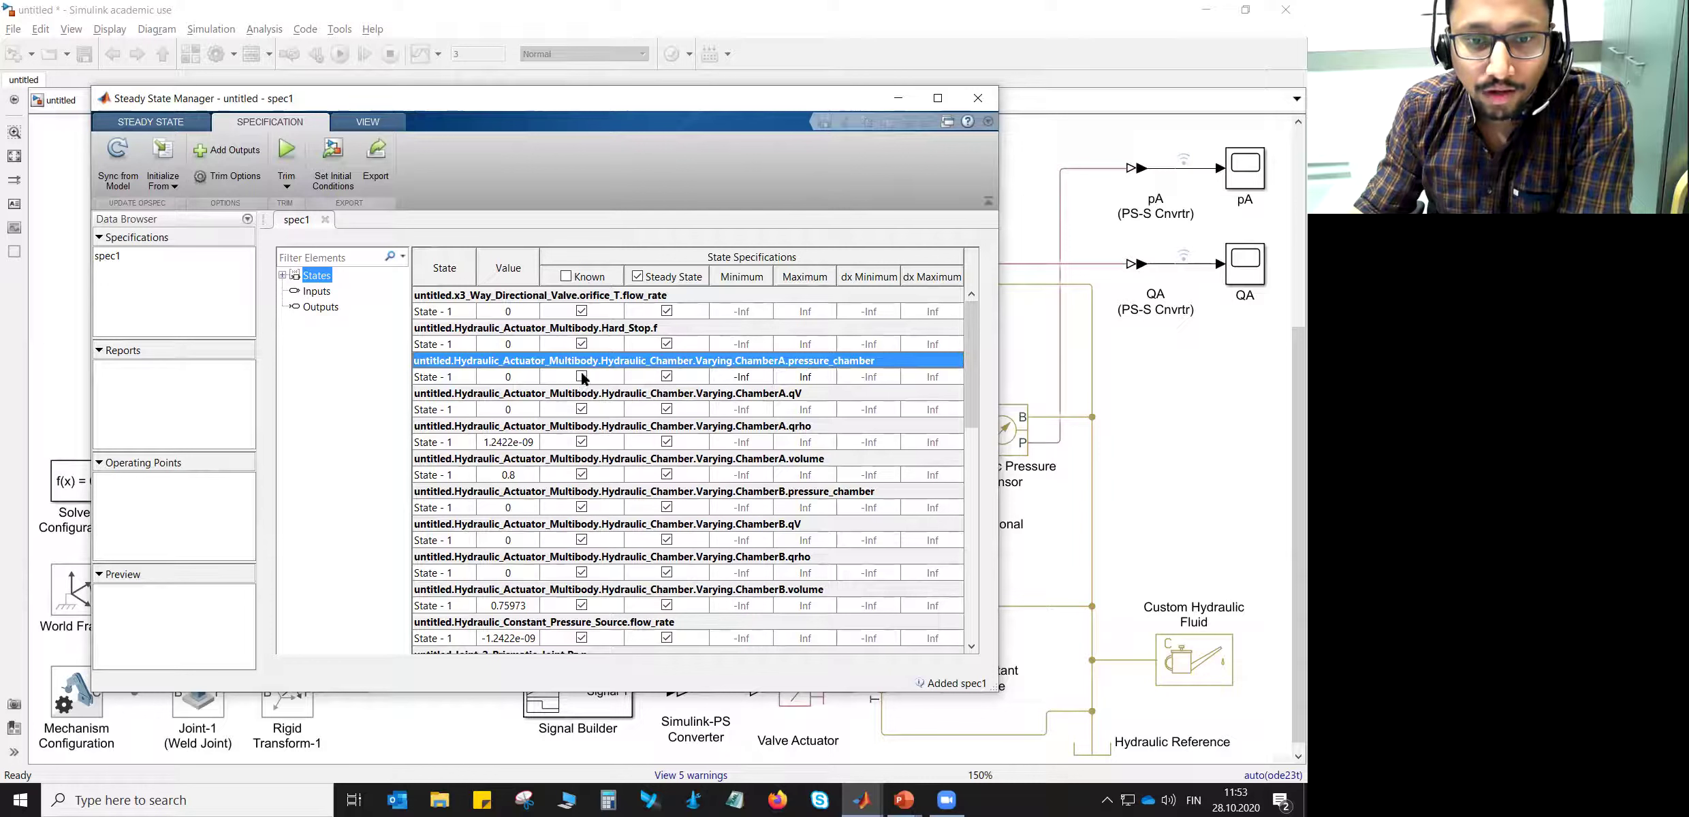
- Set the ChamberA.pressure_chamber state's value to 2, its minimum to 0 and its maximum to 15
click(520, 377)
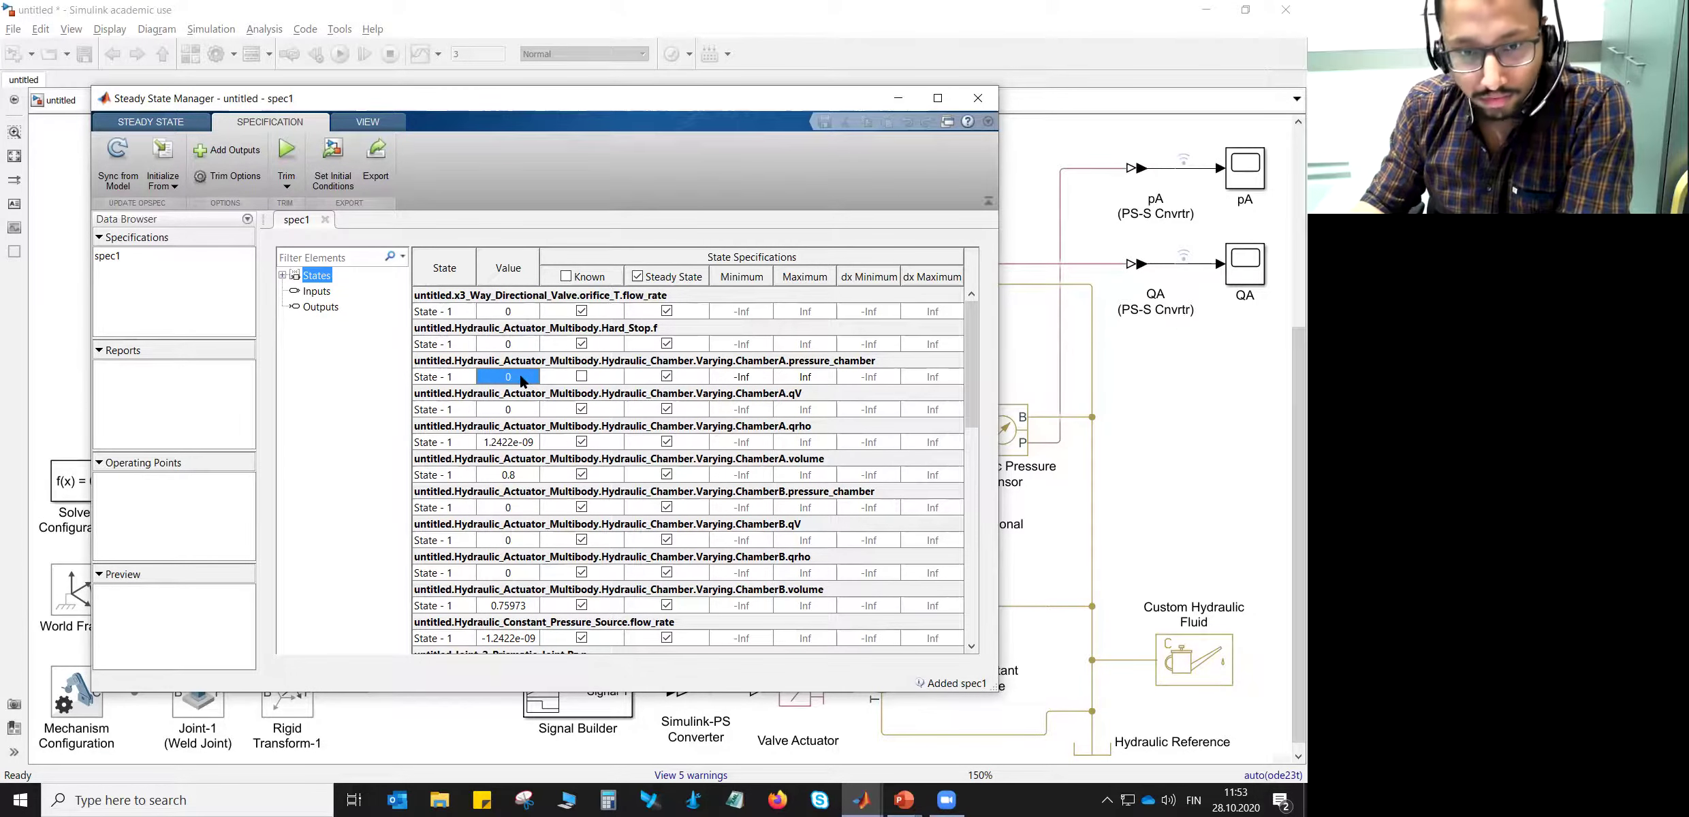
text(2)
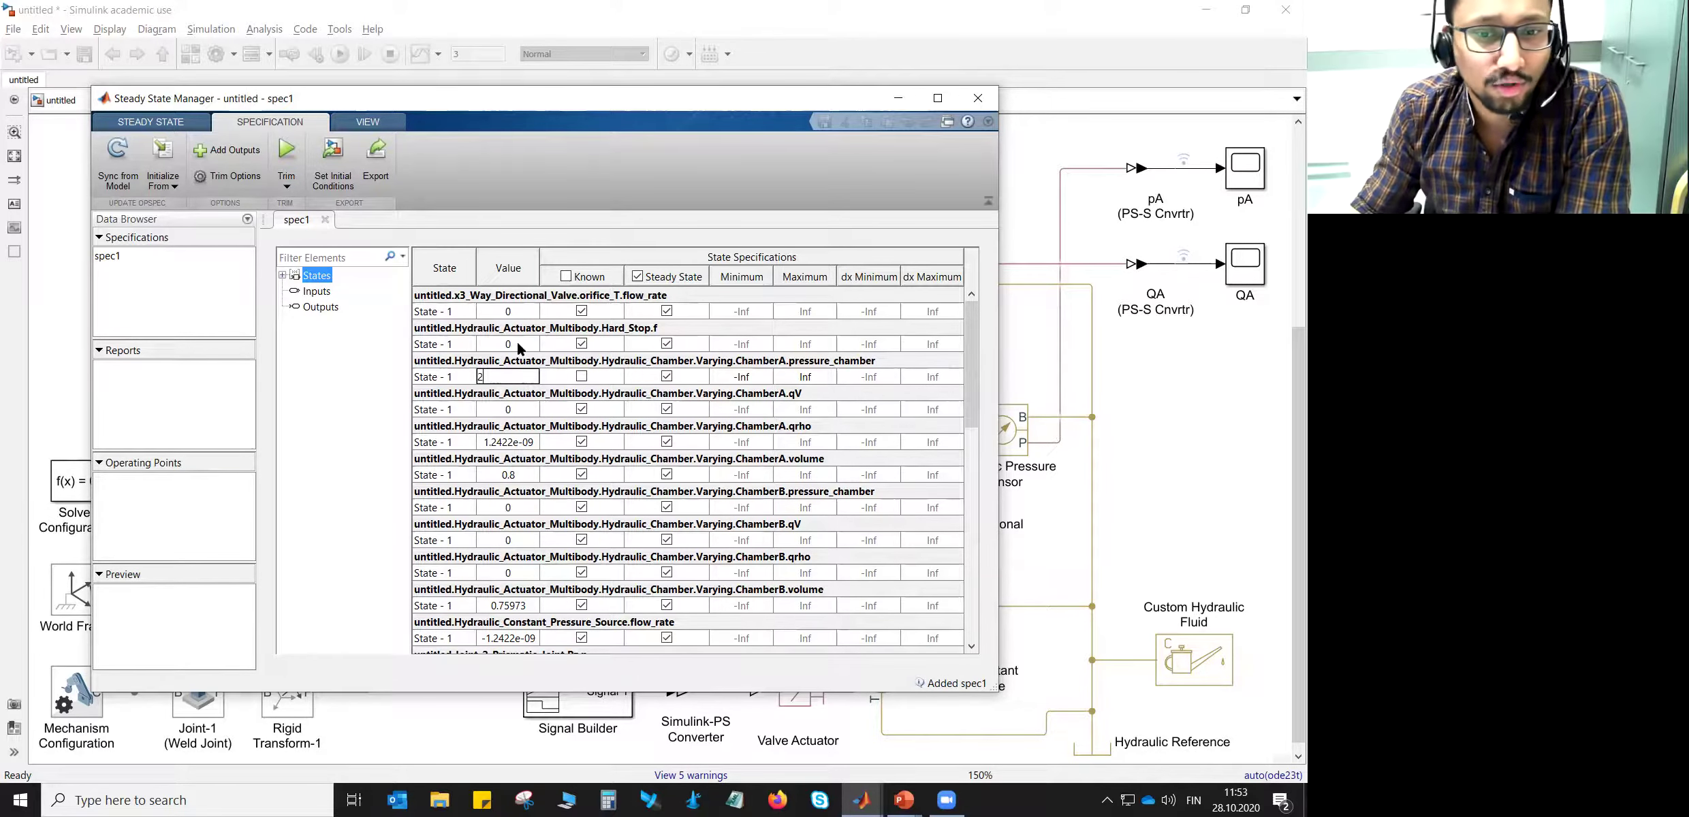
click(760, 378)
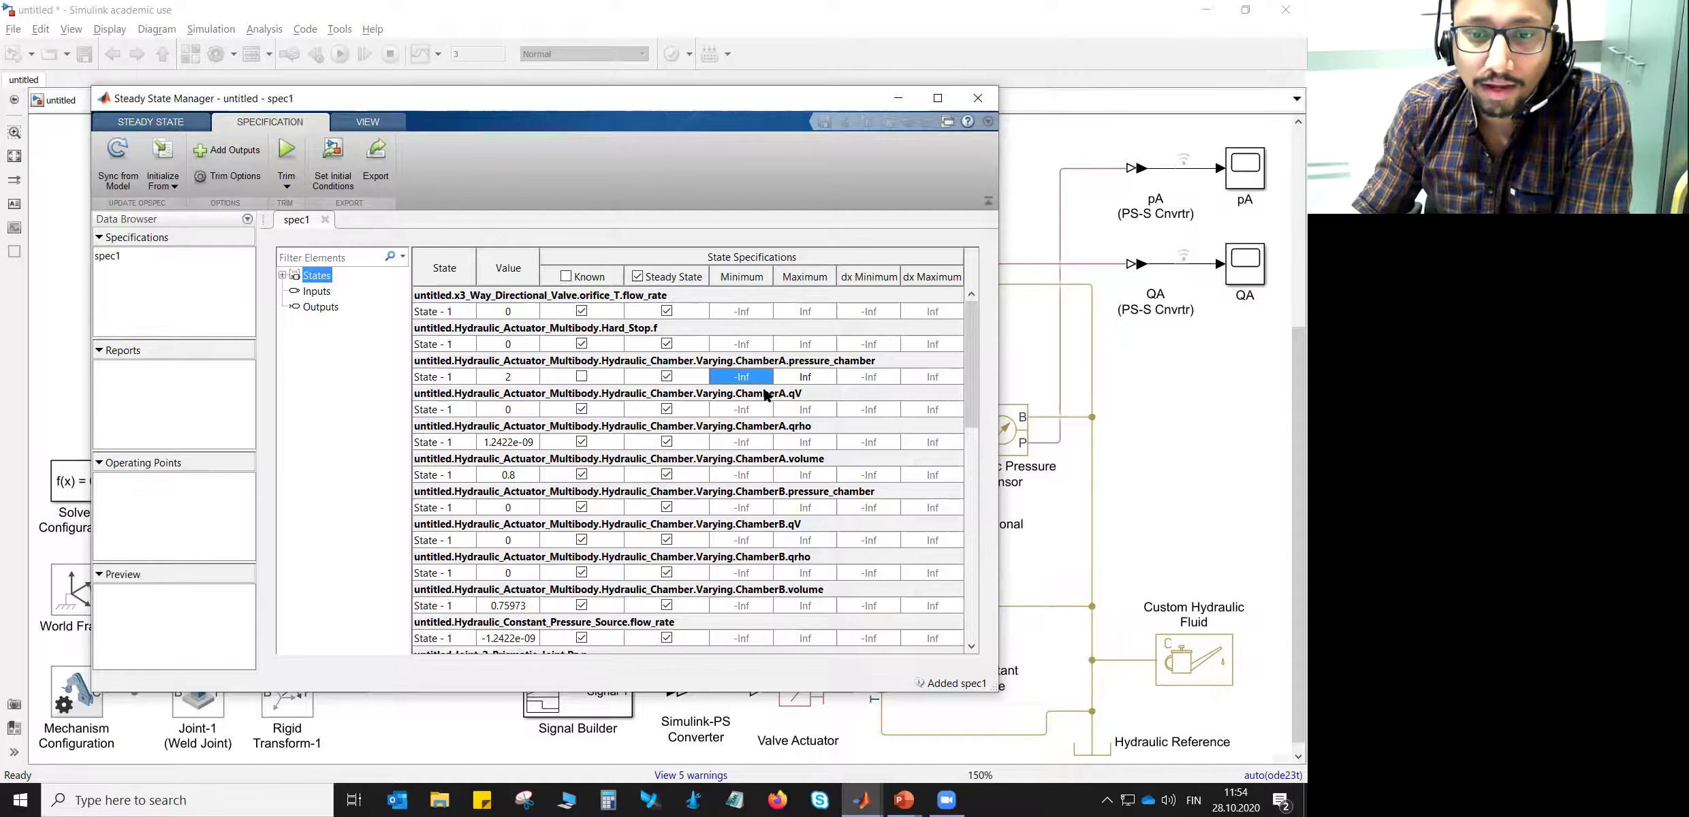
text(0)
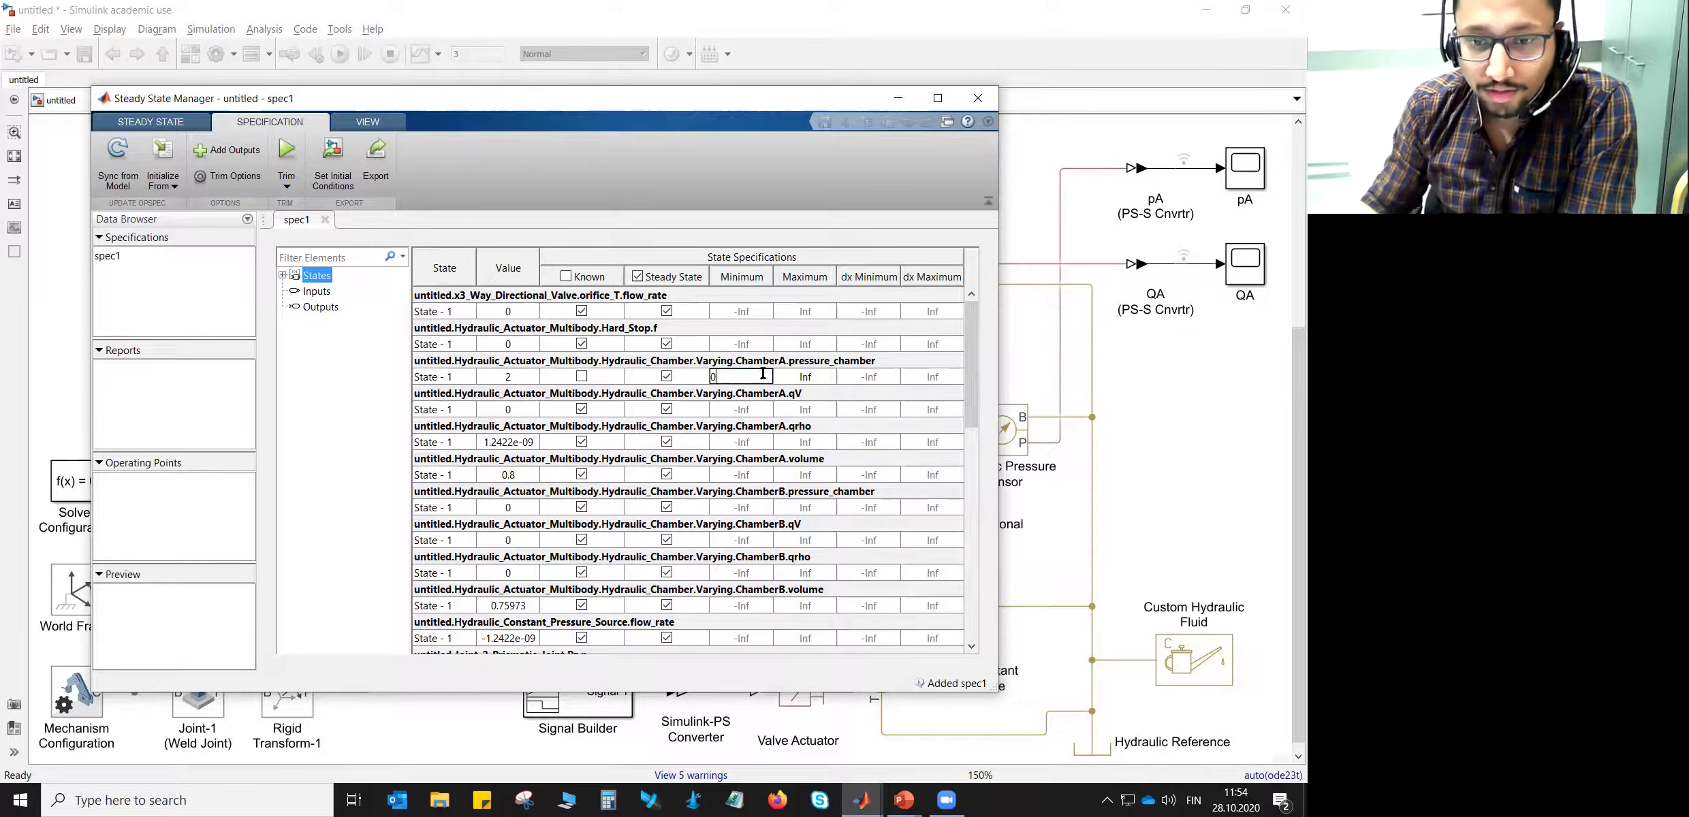
key(Return)
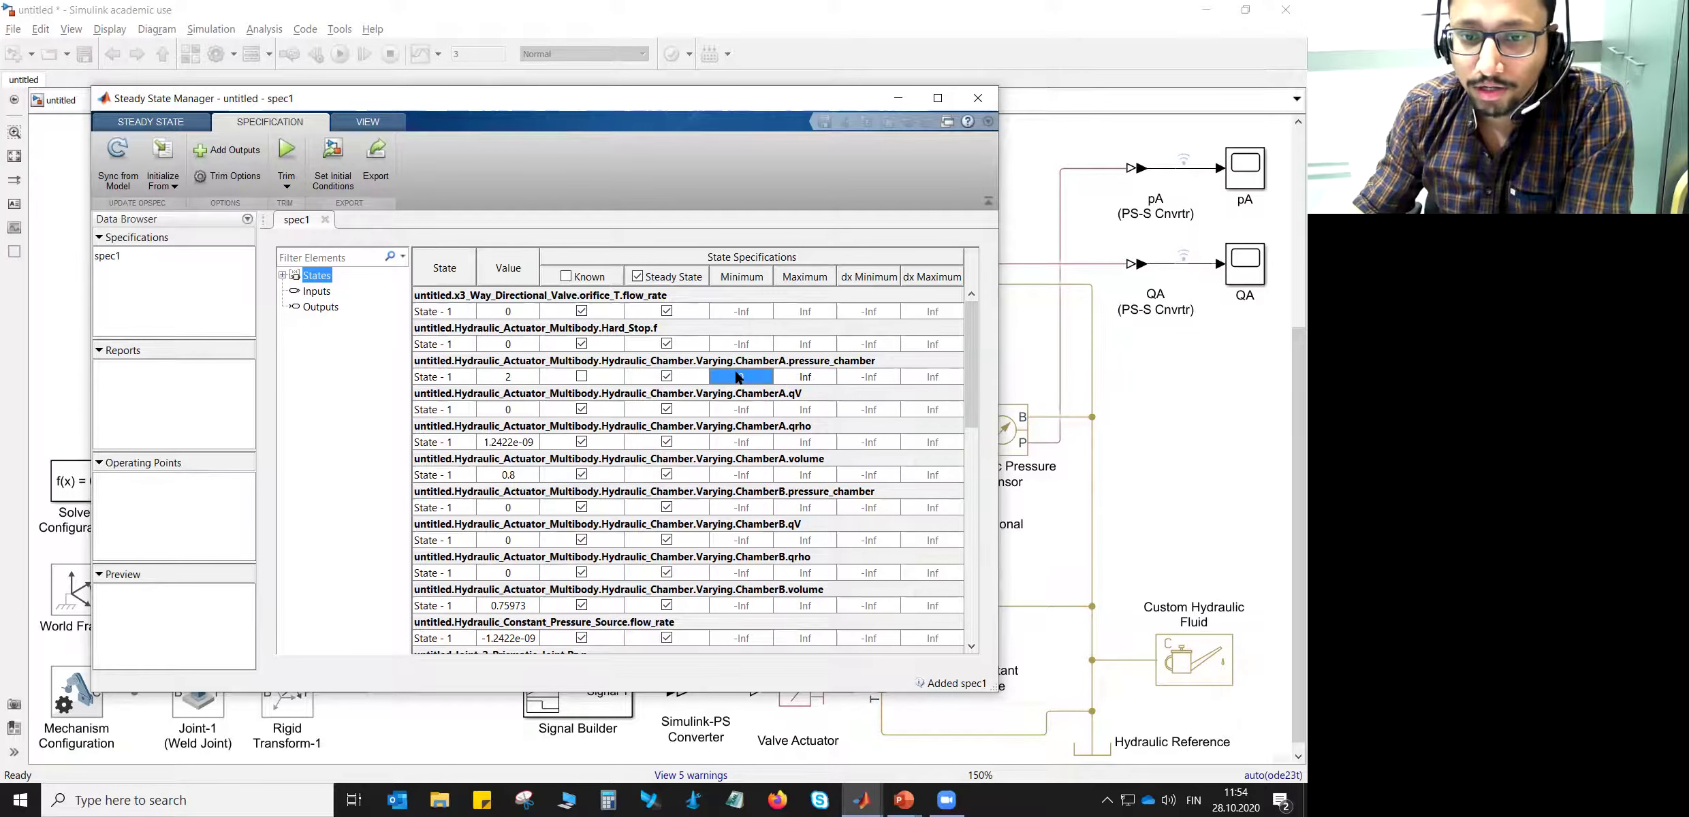
double_click(797, 378)
text(15)
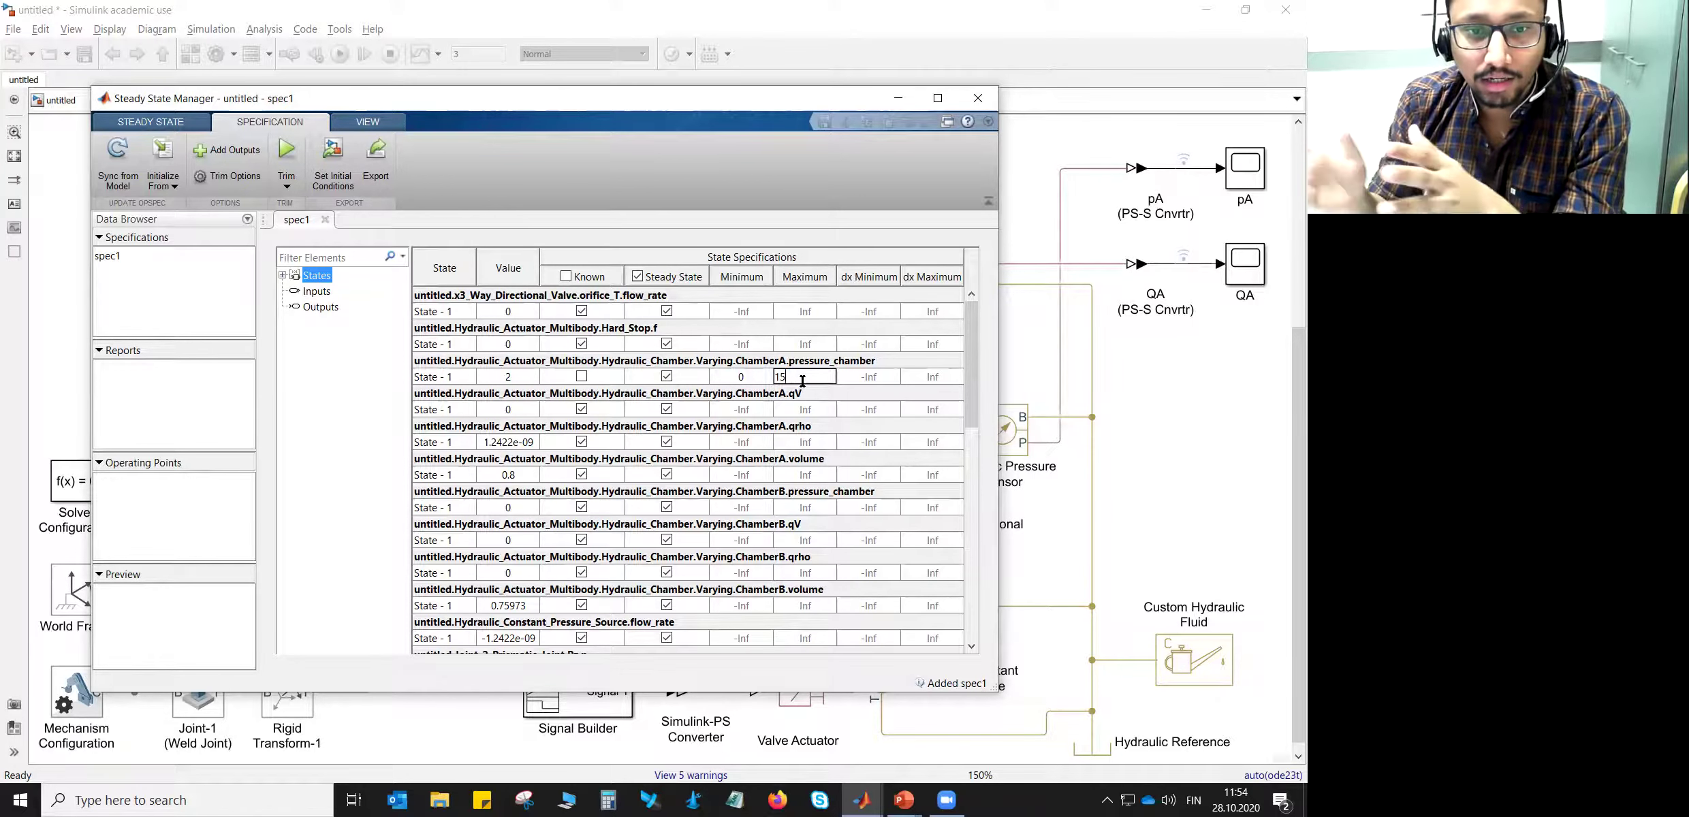
click(522, 375)
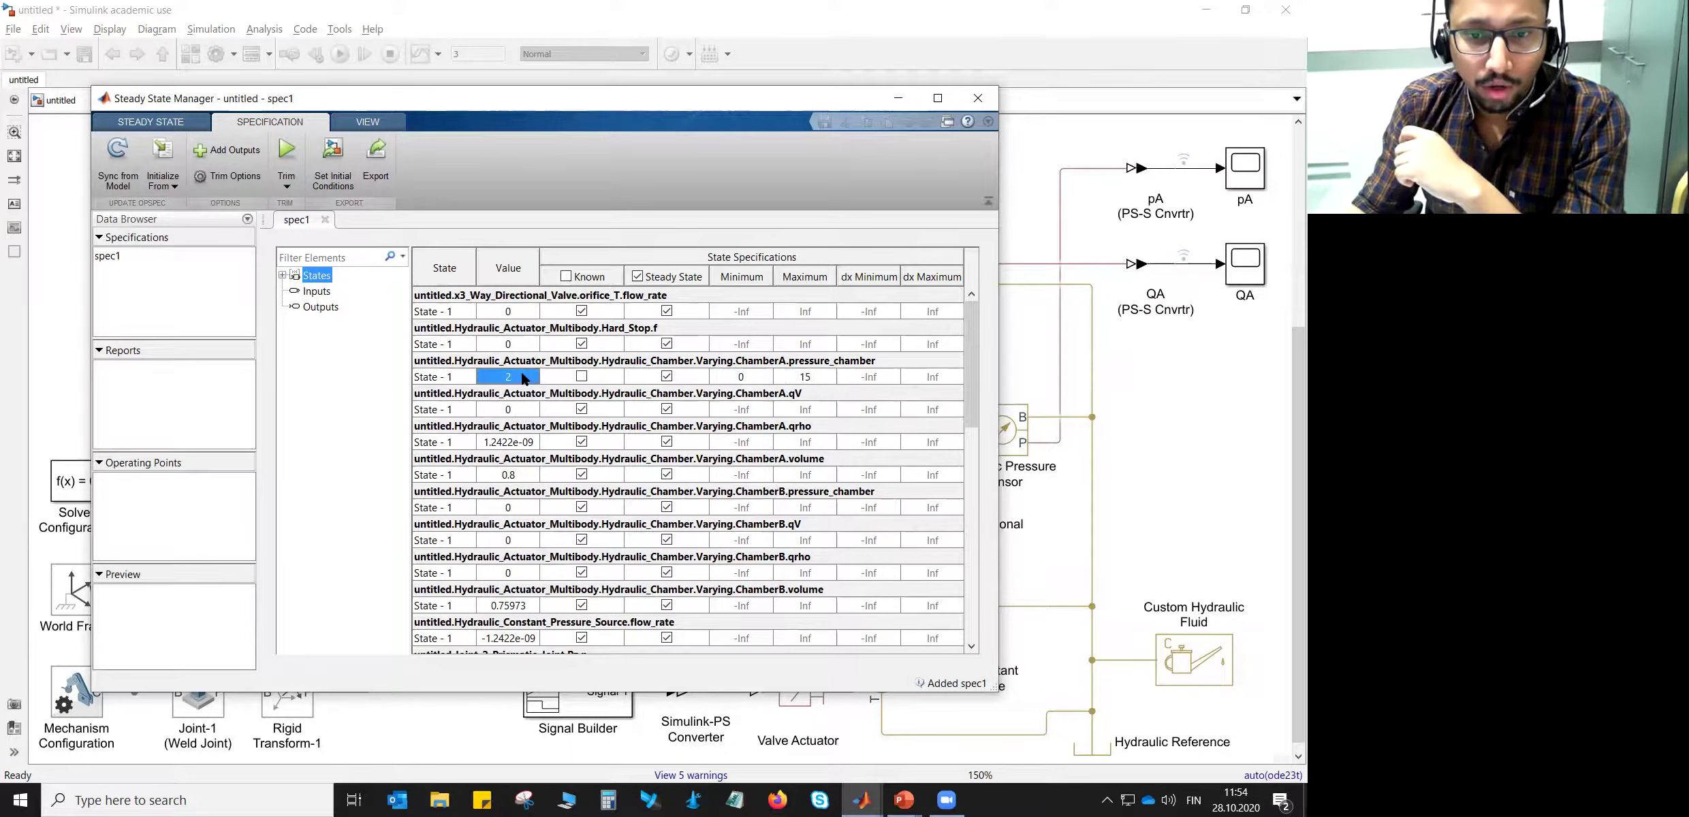
click(742, 376)
click(792, 379)
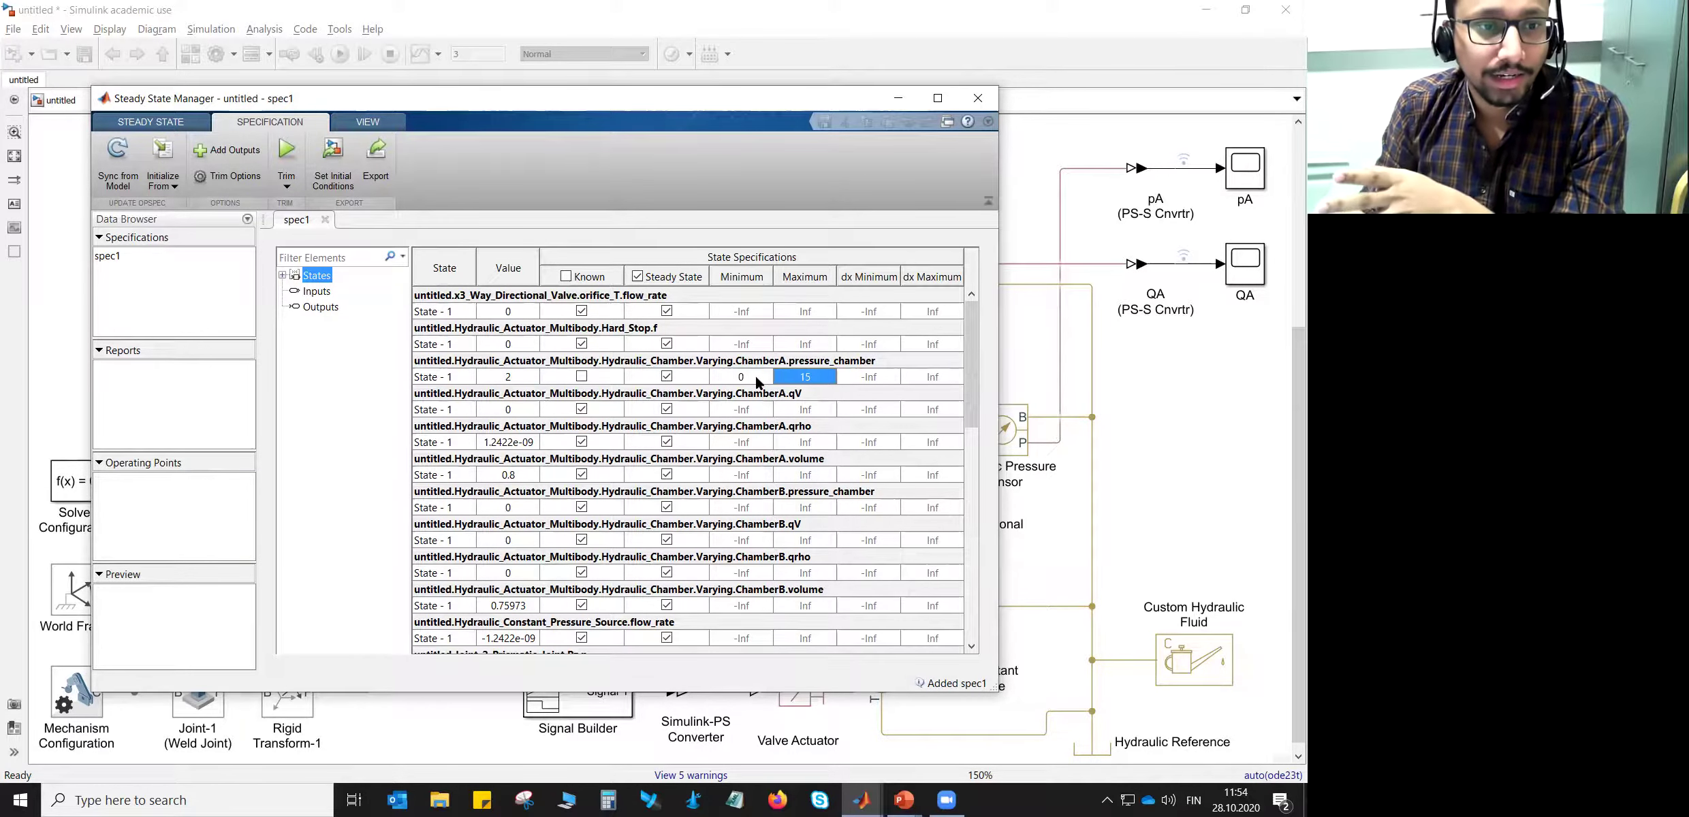
- Set the trim optimization method to Nonlinear least squares with projection and accept the trim options
click(249, 178)
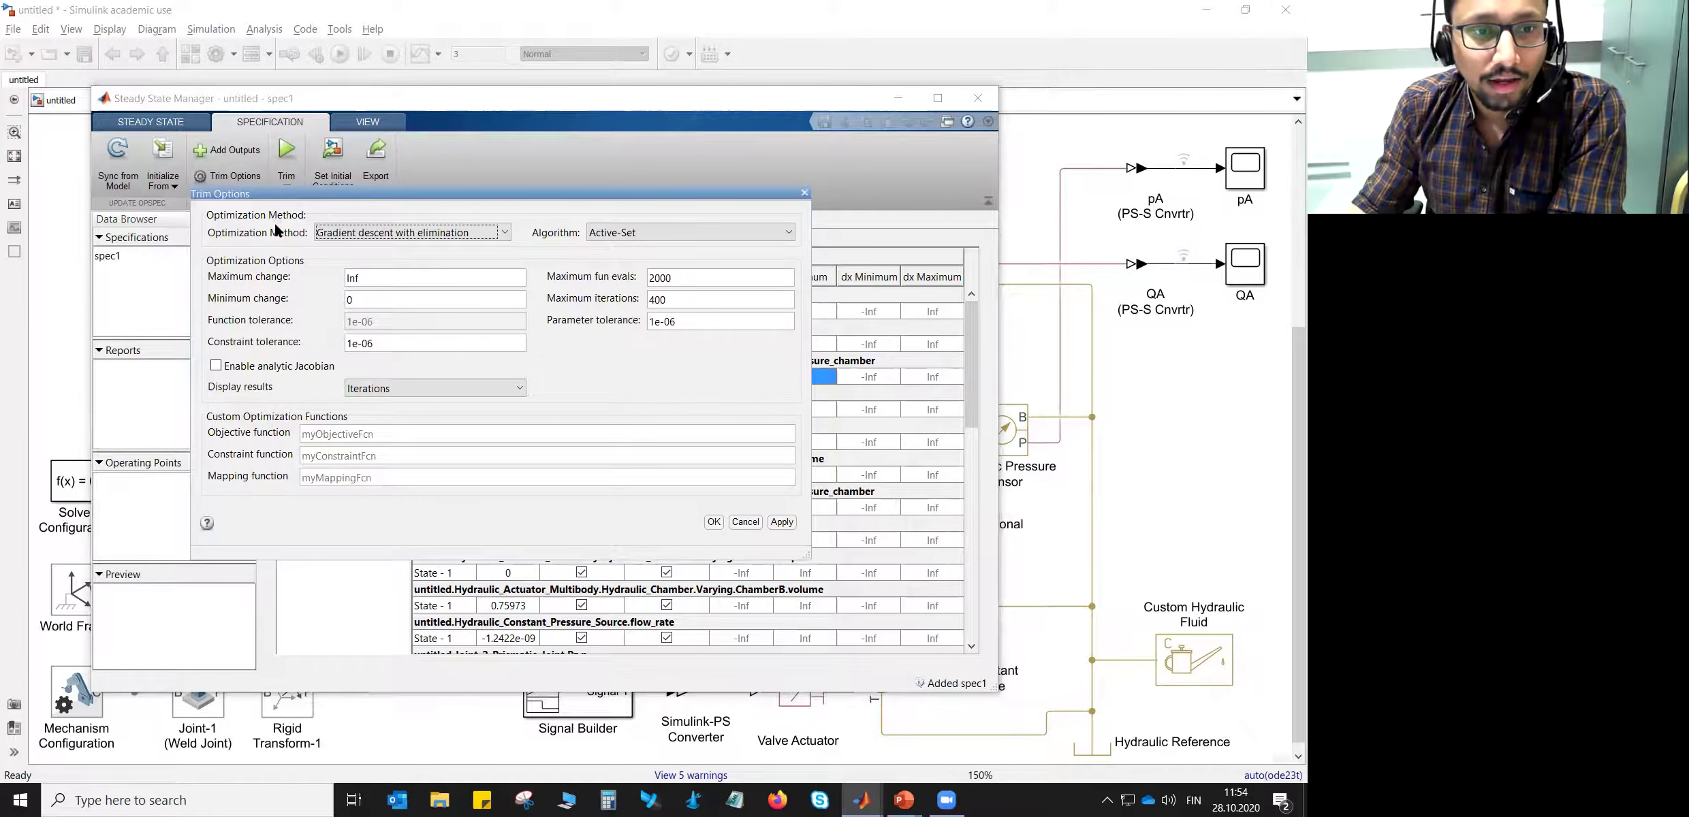
click(504, 232)
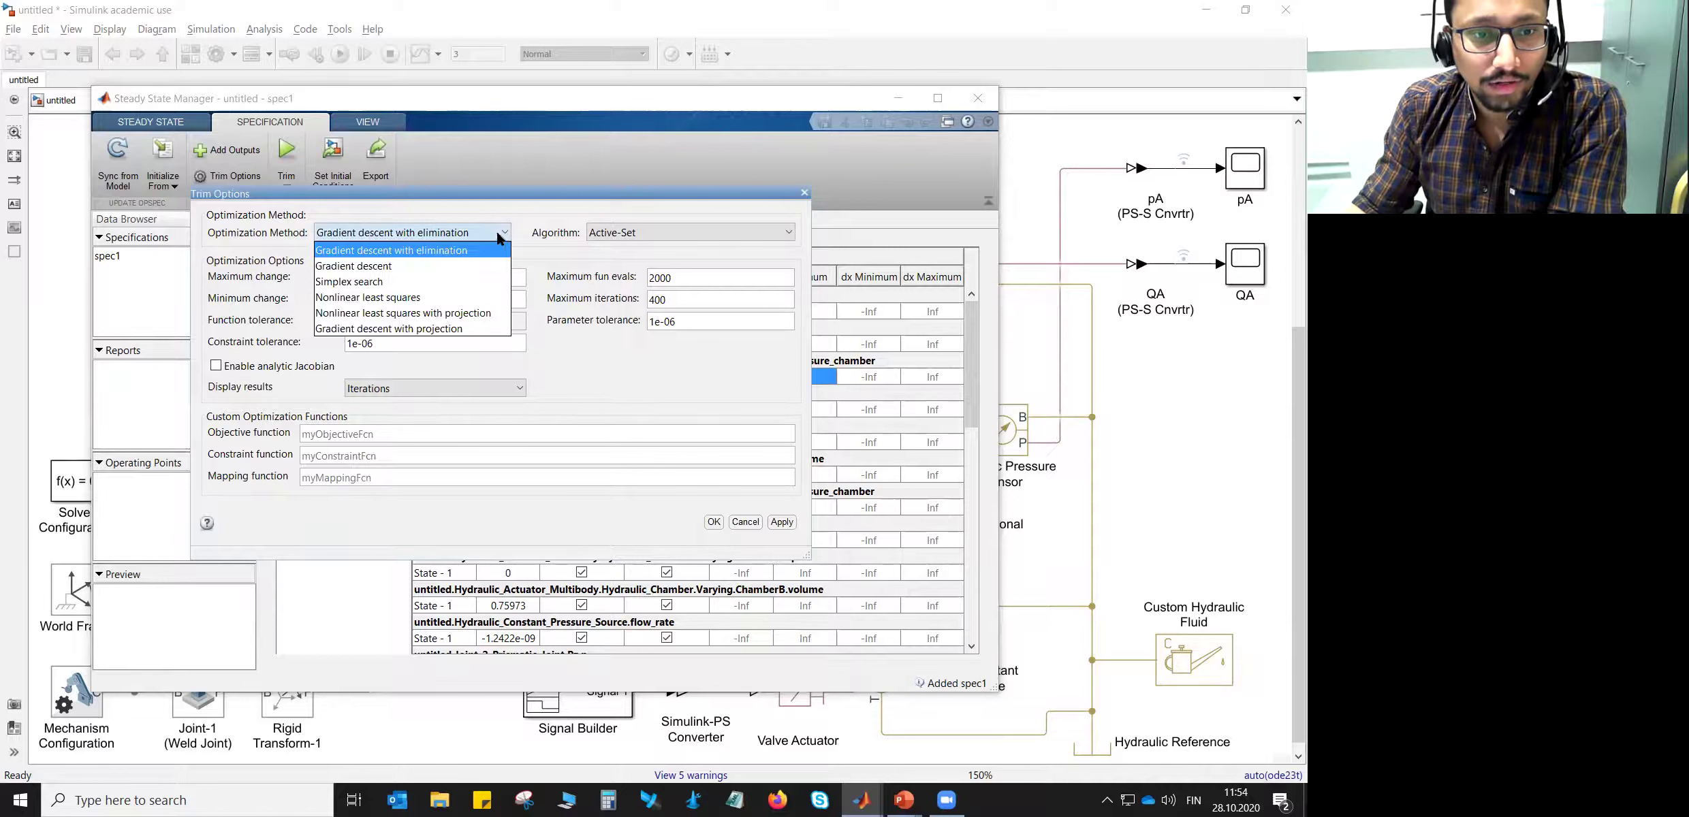
click(457, 315)
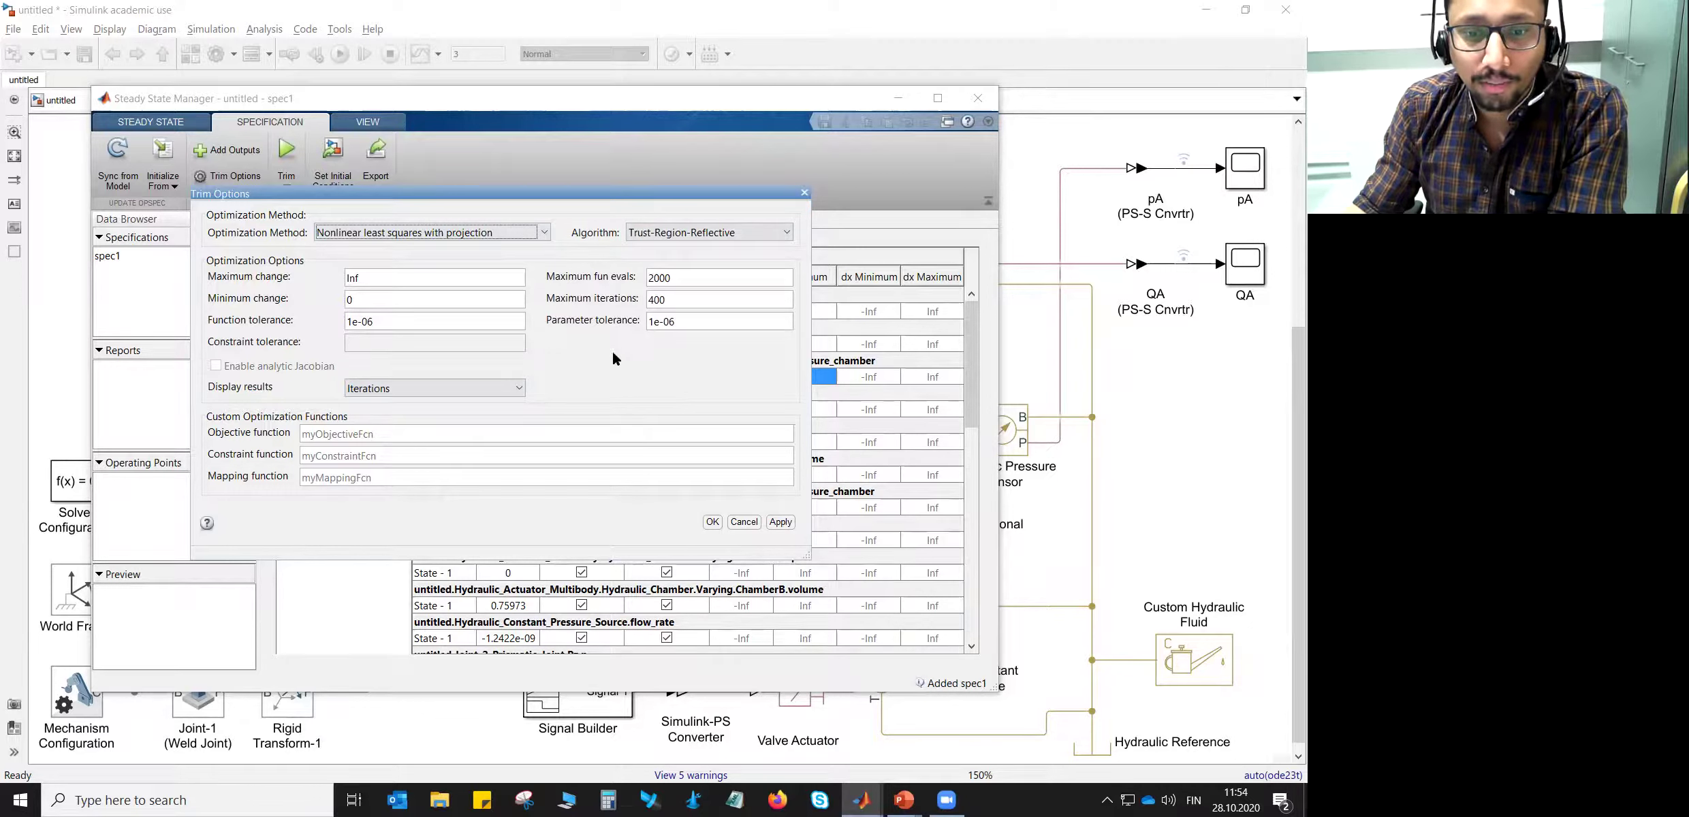
click(713, 522)
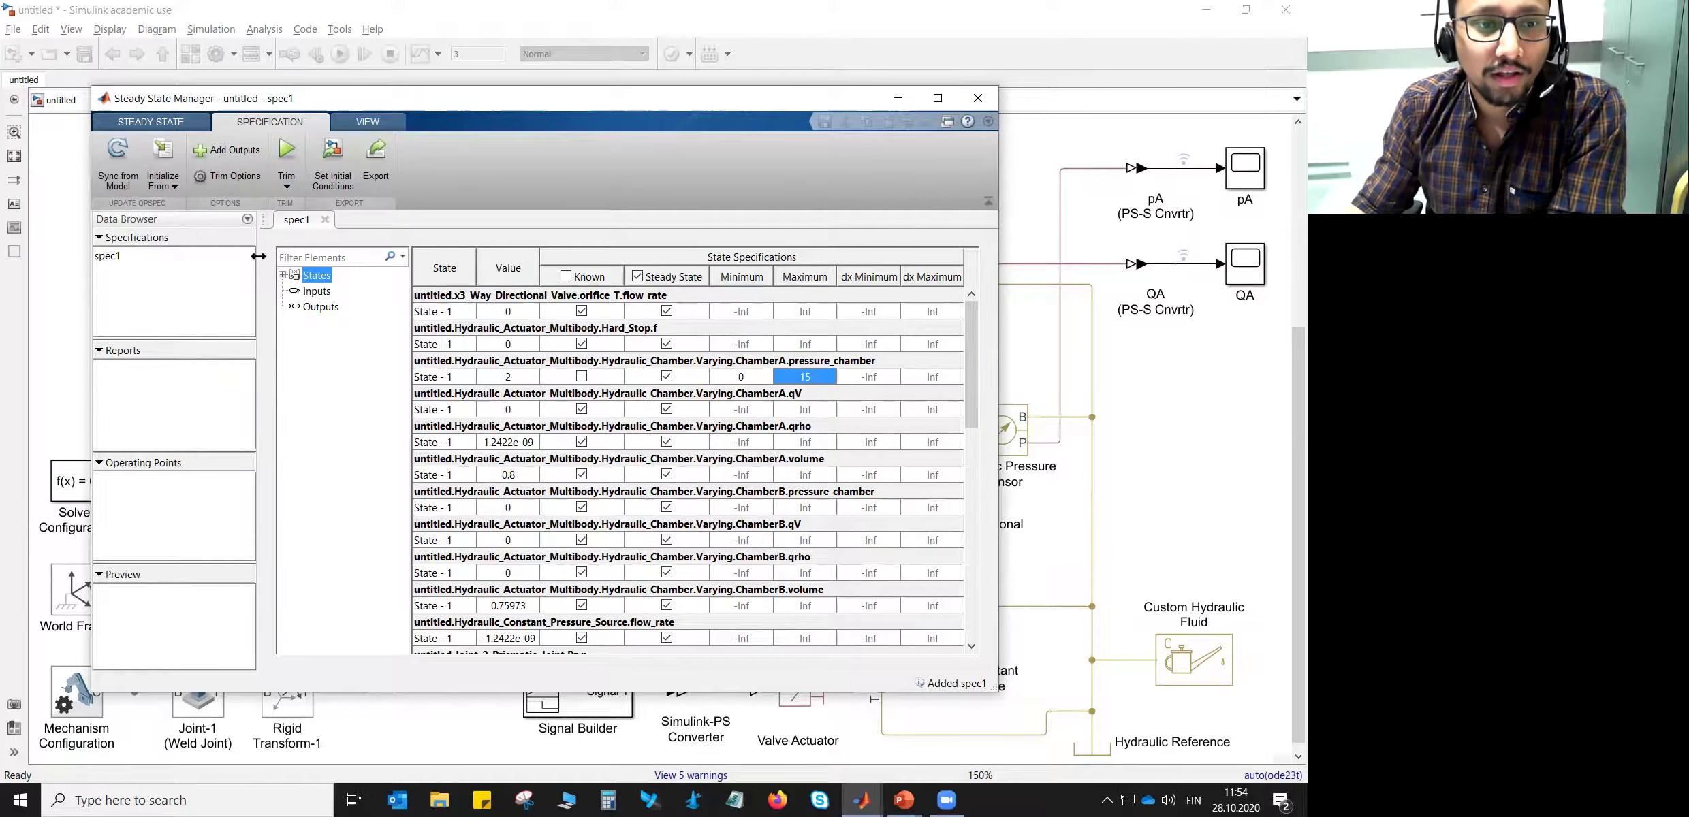
- Trim the model with spec1, select the resulting report1, and reposition and heighten the Steady State Manager window to show more states
click(285, 153)
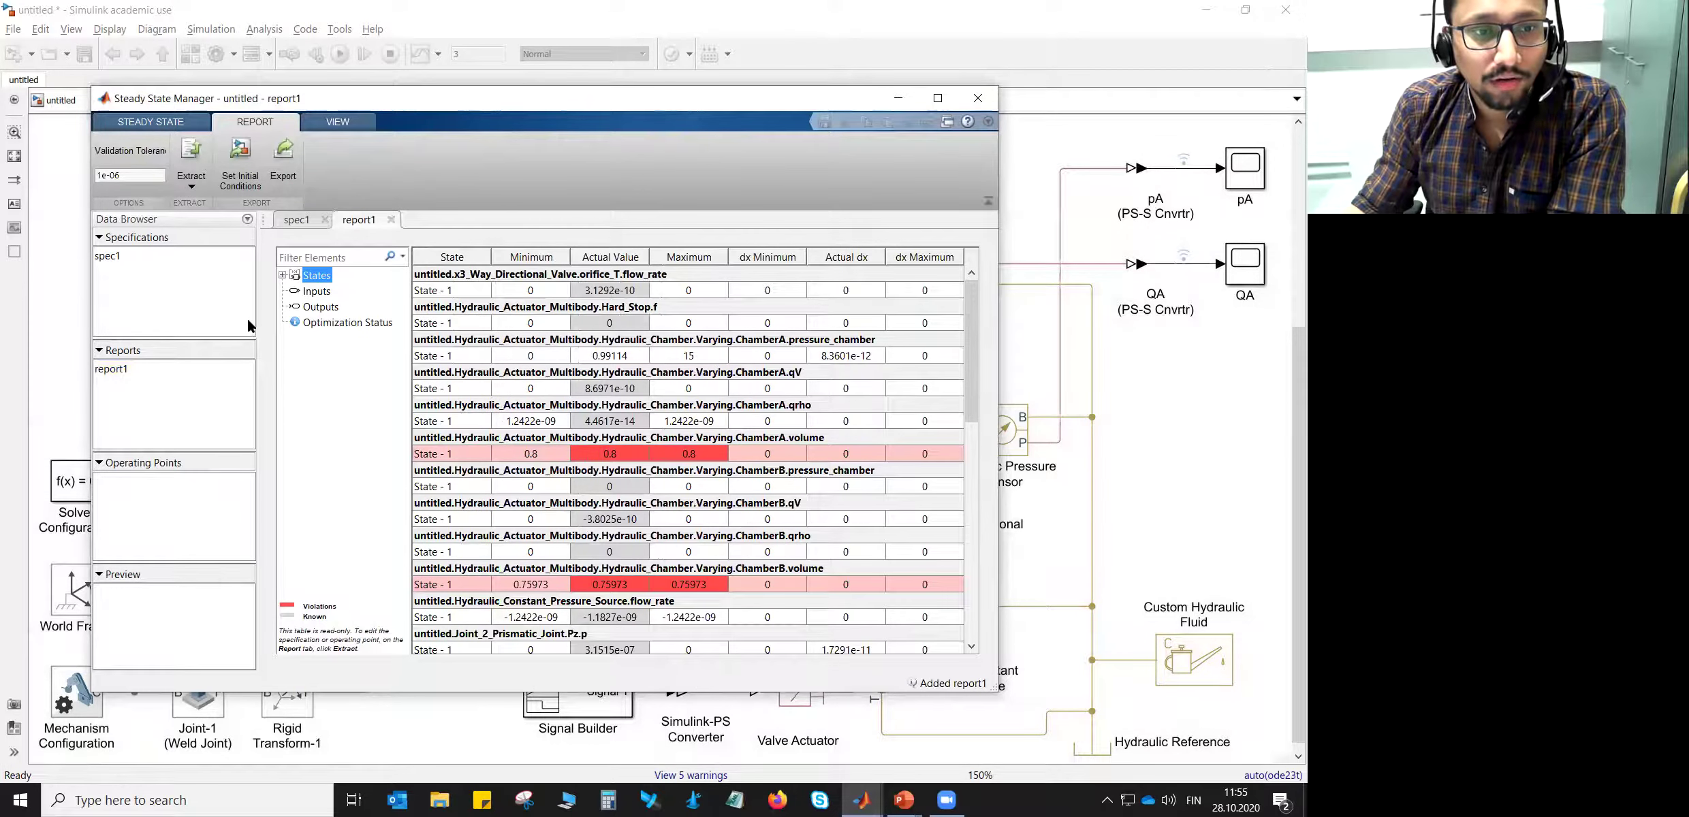
click(164, 367)
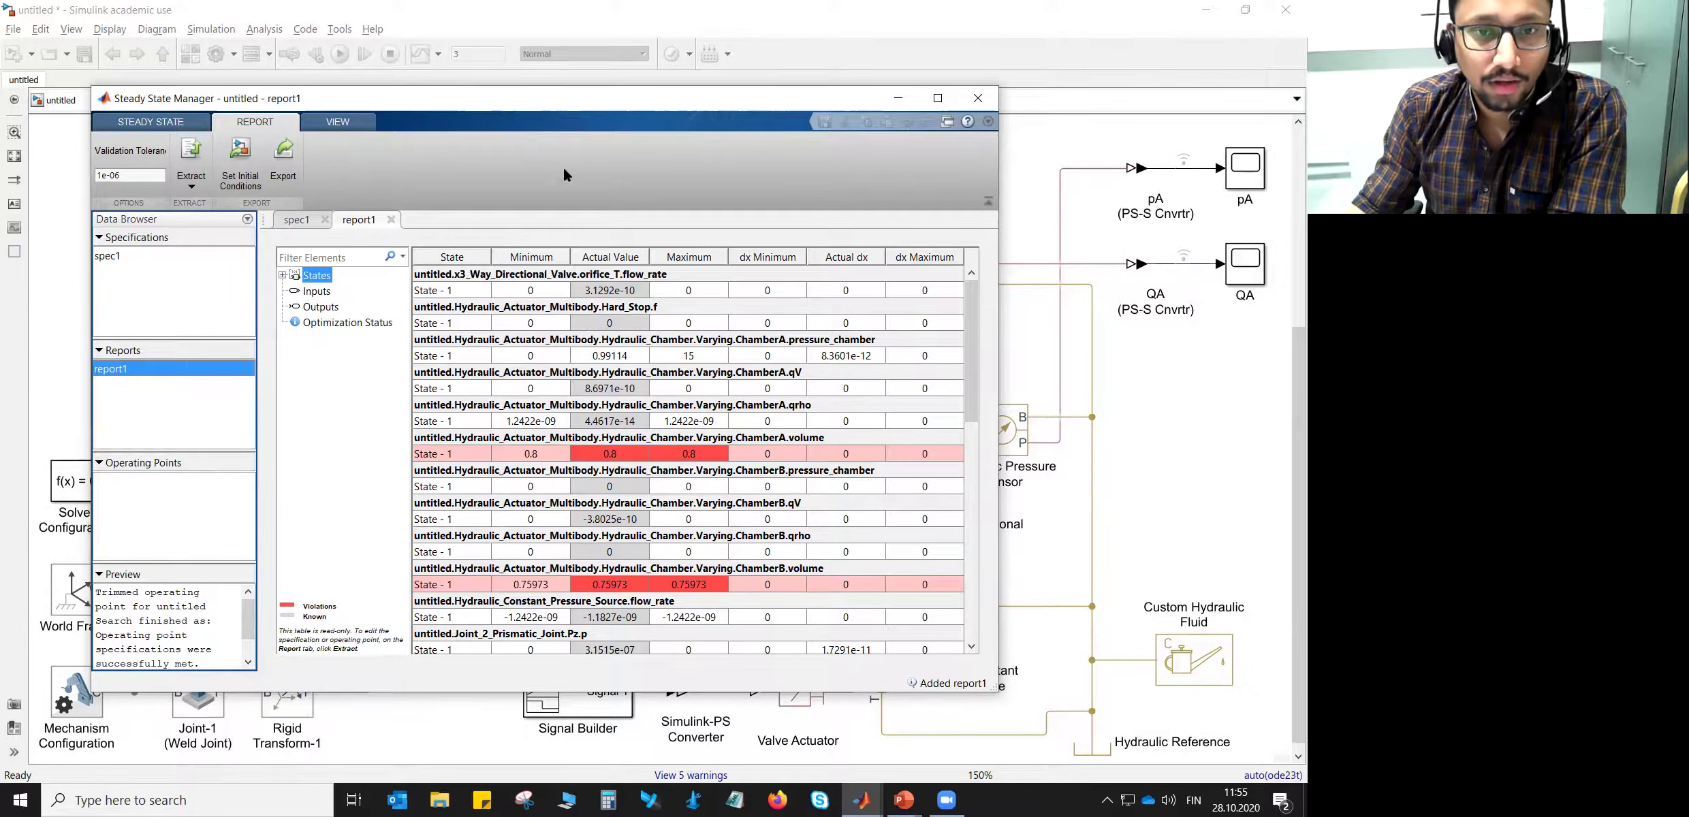
drag(592, 106, 717, 43)
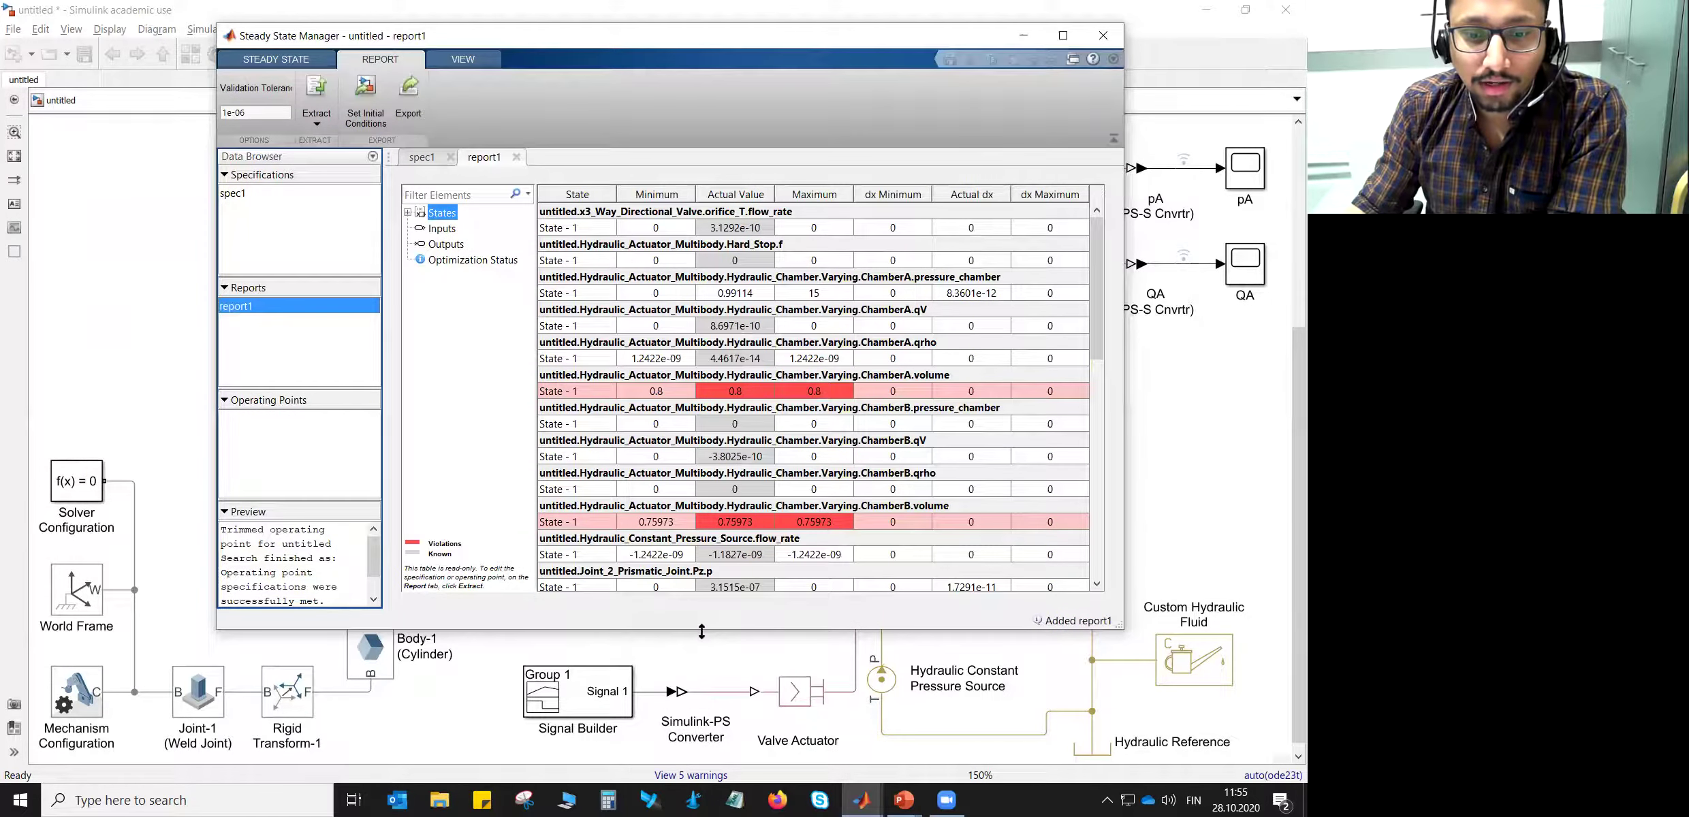
drag(701, 632, 702, 710)
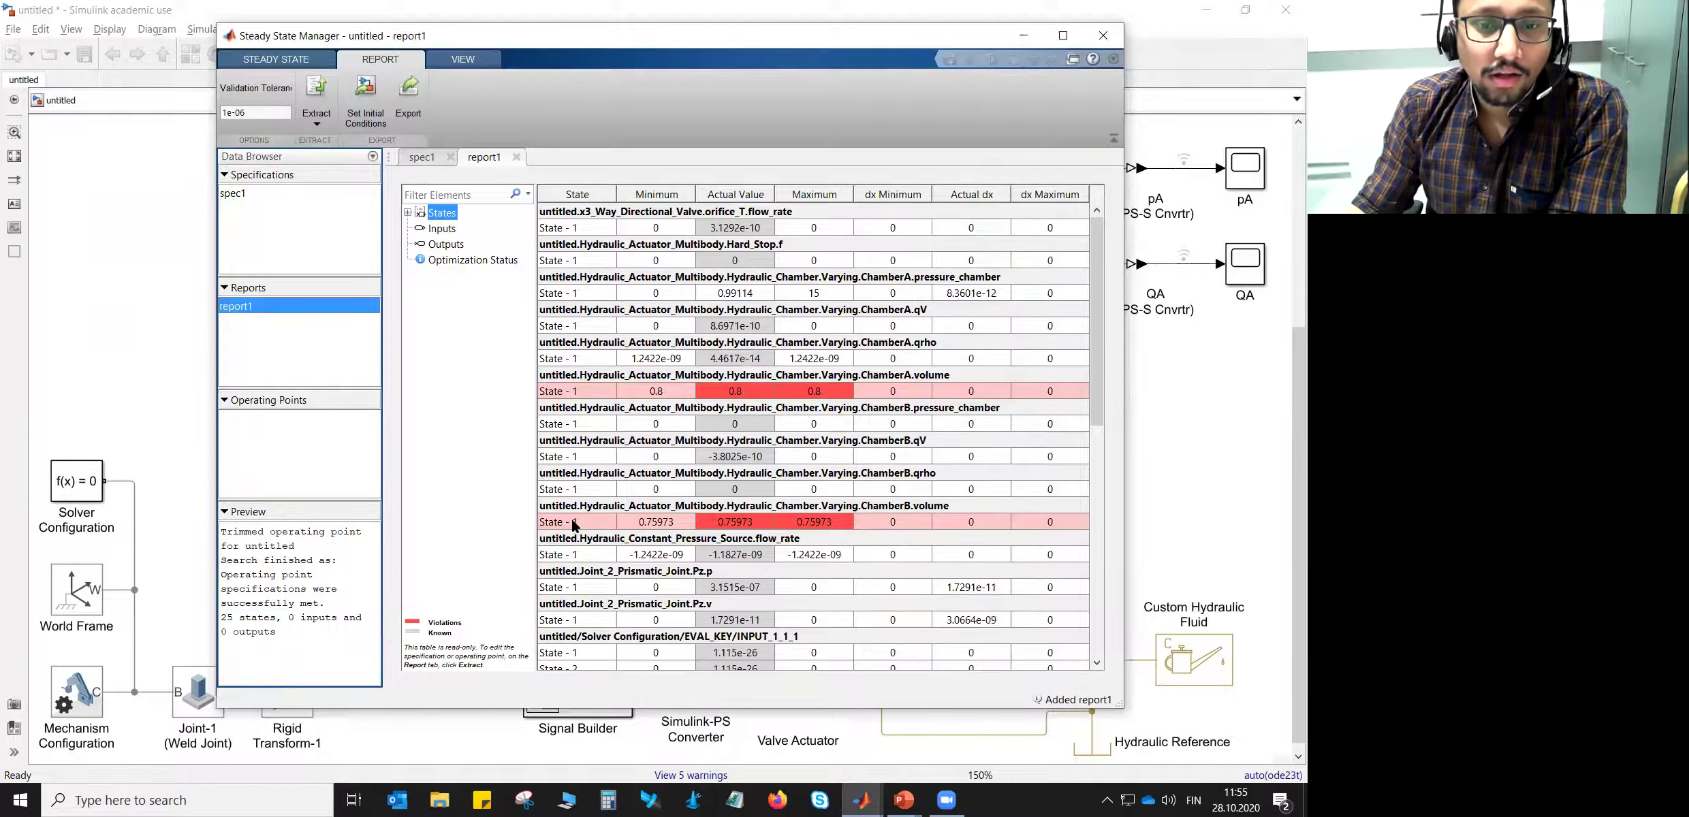
- Switch to the PowerPoint slide show, review the slides on trim specification and trim options, and return to the trim report in the Steady State Manager
key(alt+Tab)
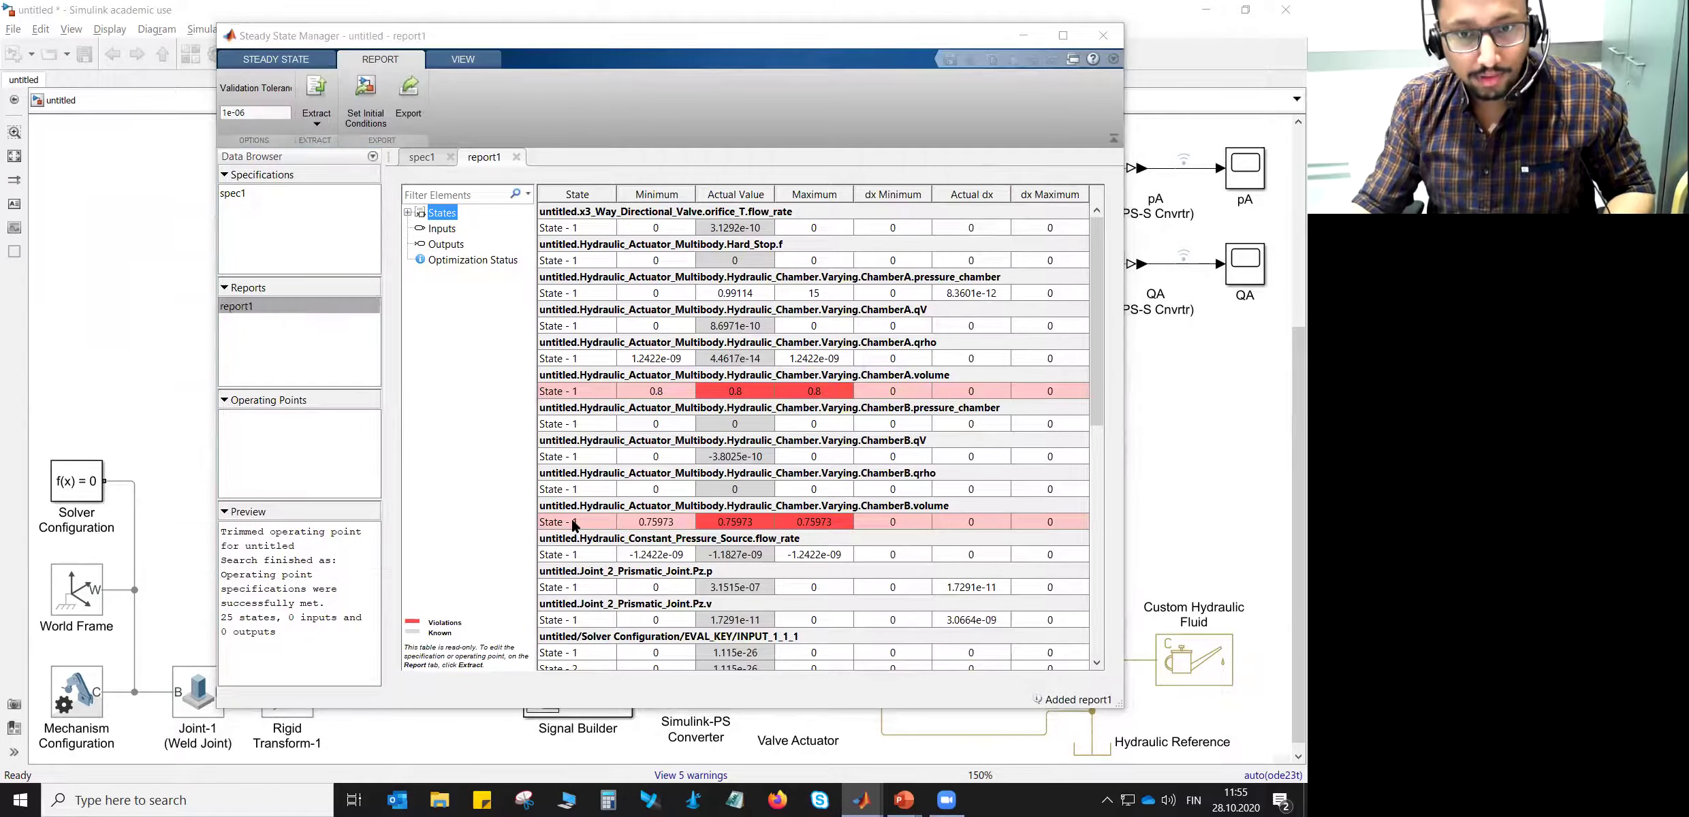
key(alt+Tab)
key(alt+Tab)
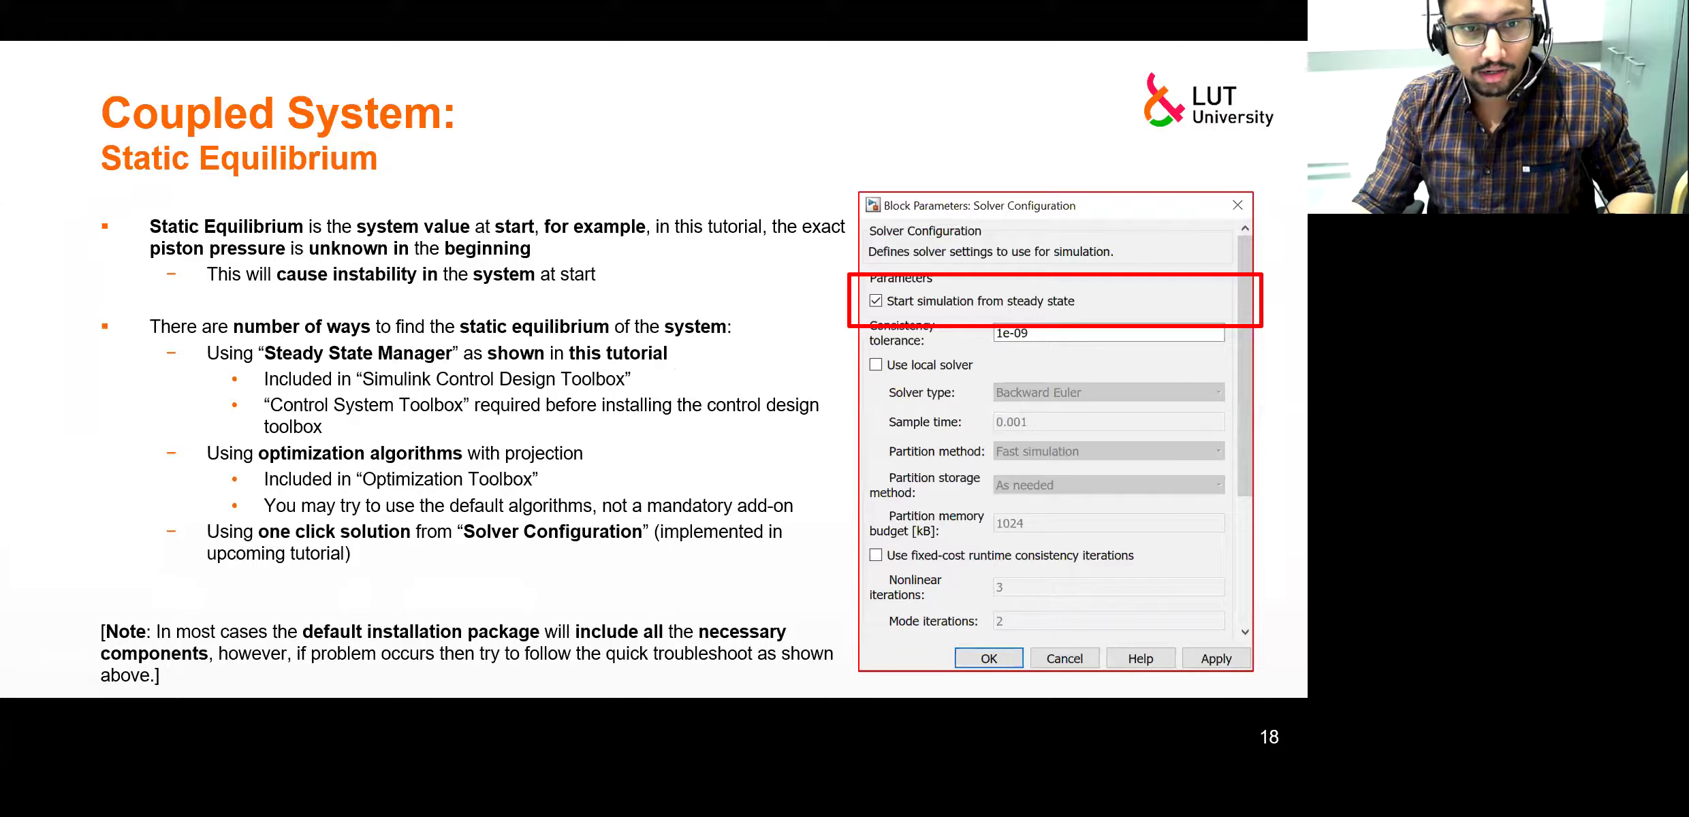
key(Right)
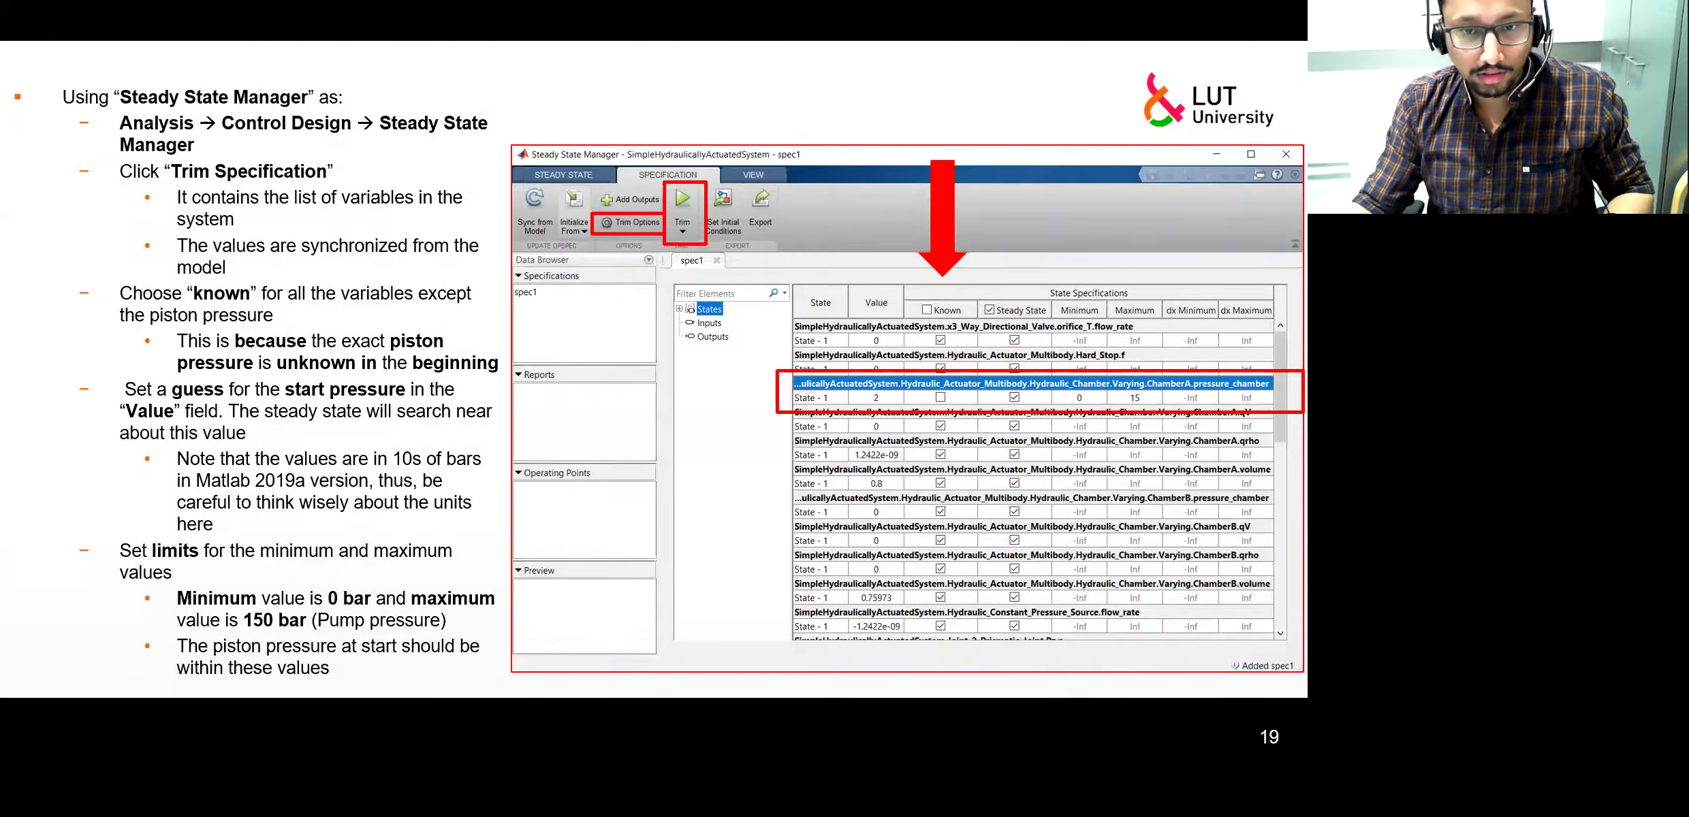
key(Right)
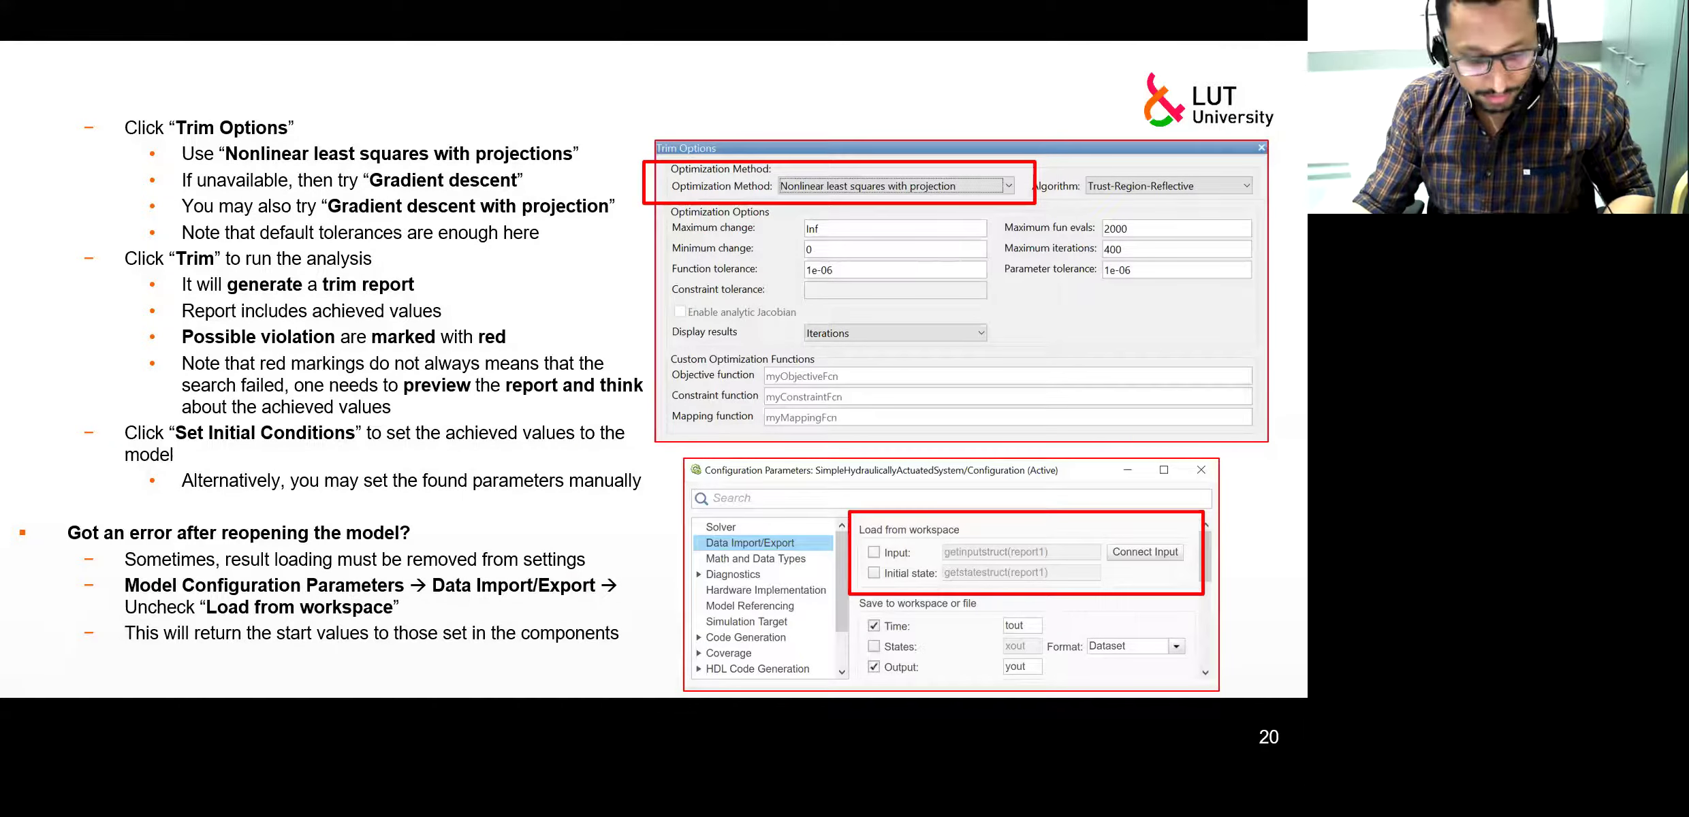
key(alt+Tab)
key(alt+Tab)
key(alt+Tab)
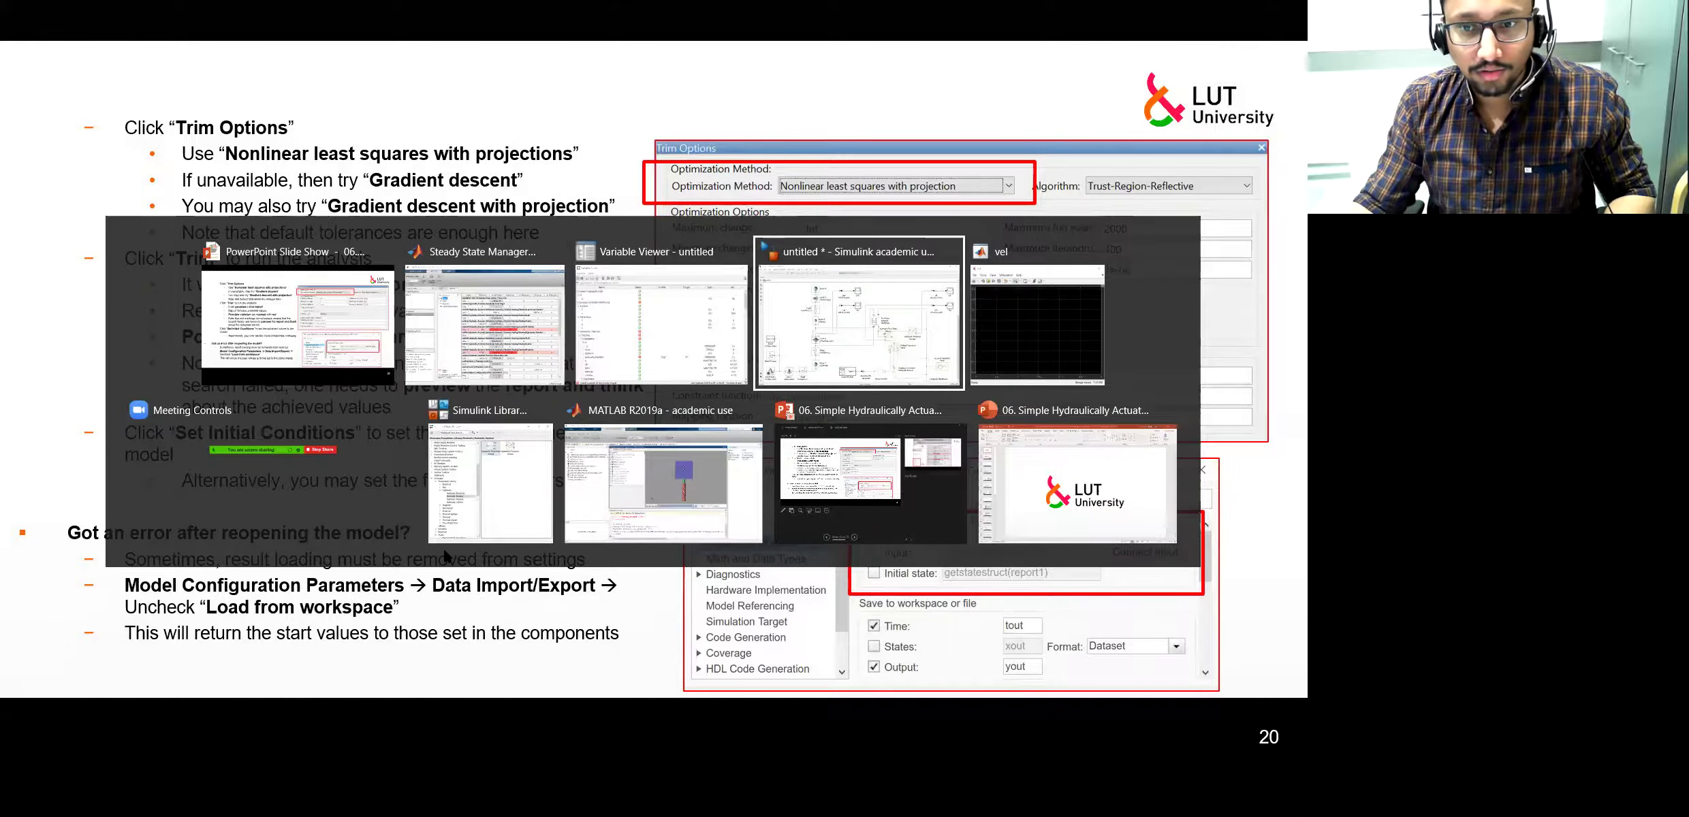
key(alt+Tab)
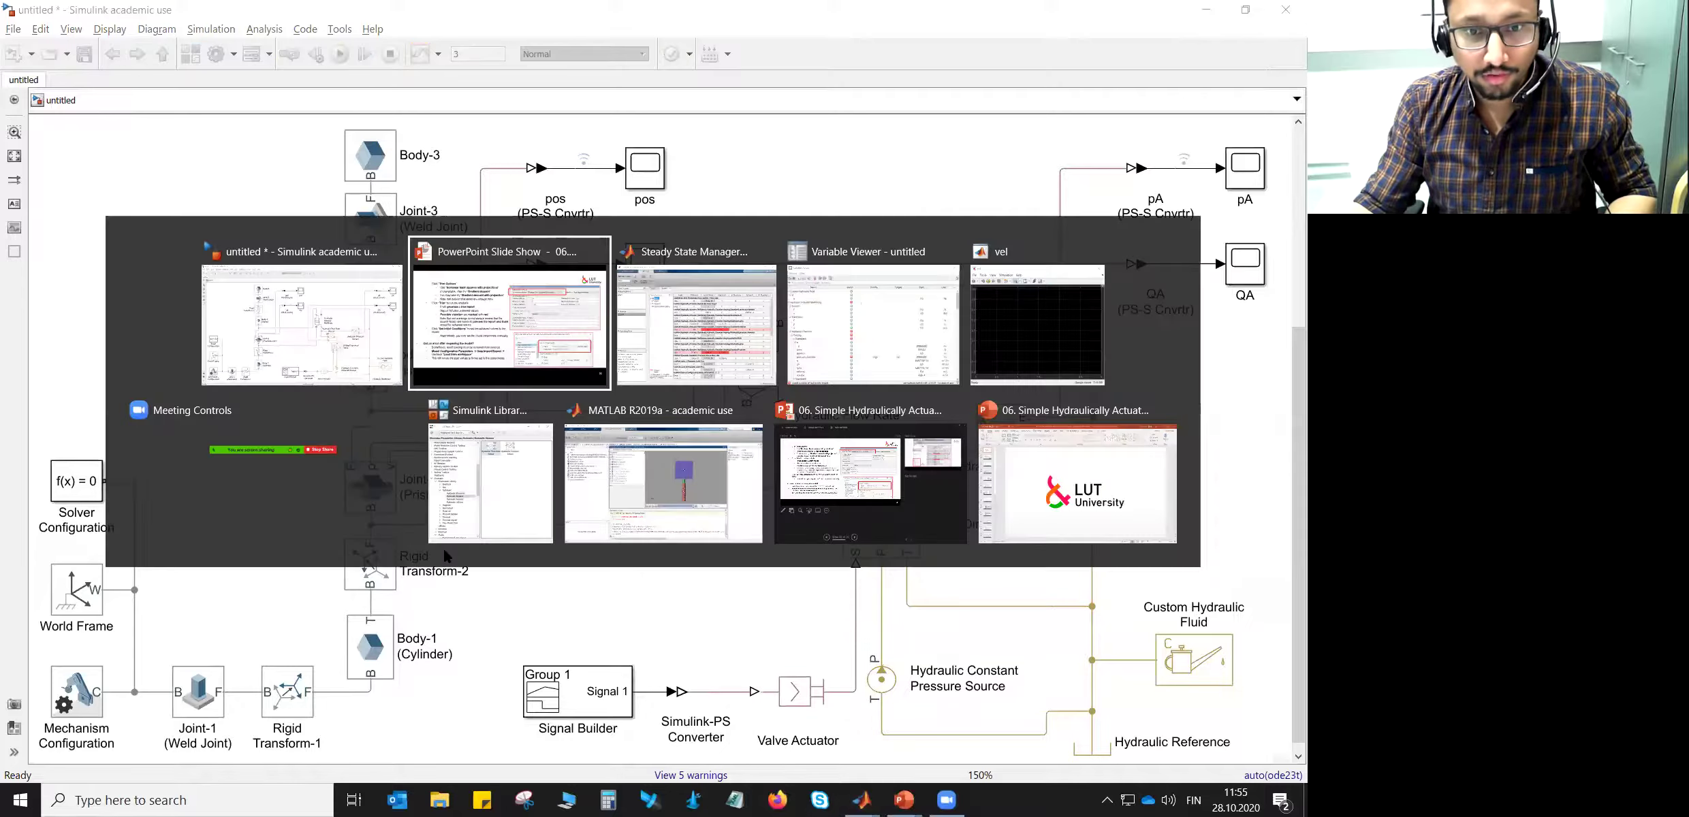
key(alt+Tab)
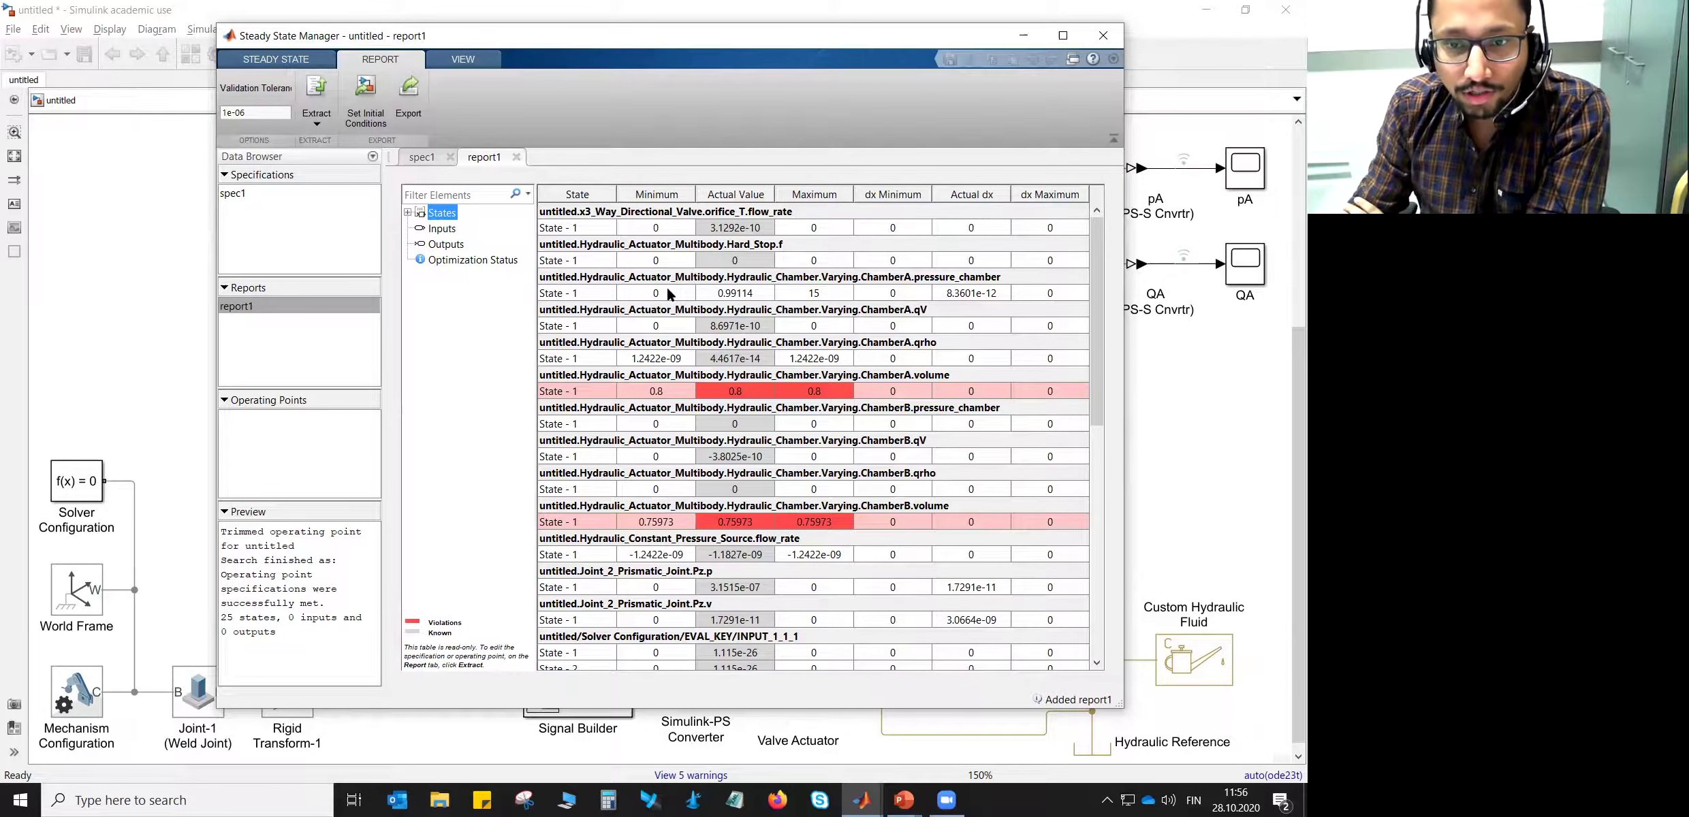
- Check the ChamberA.pressure_chamber result and the search summary in report1, and set the model's initial conditions from the report
click(734, 294)
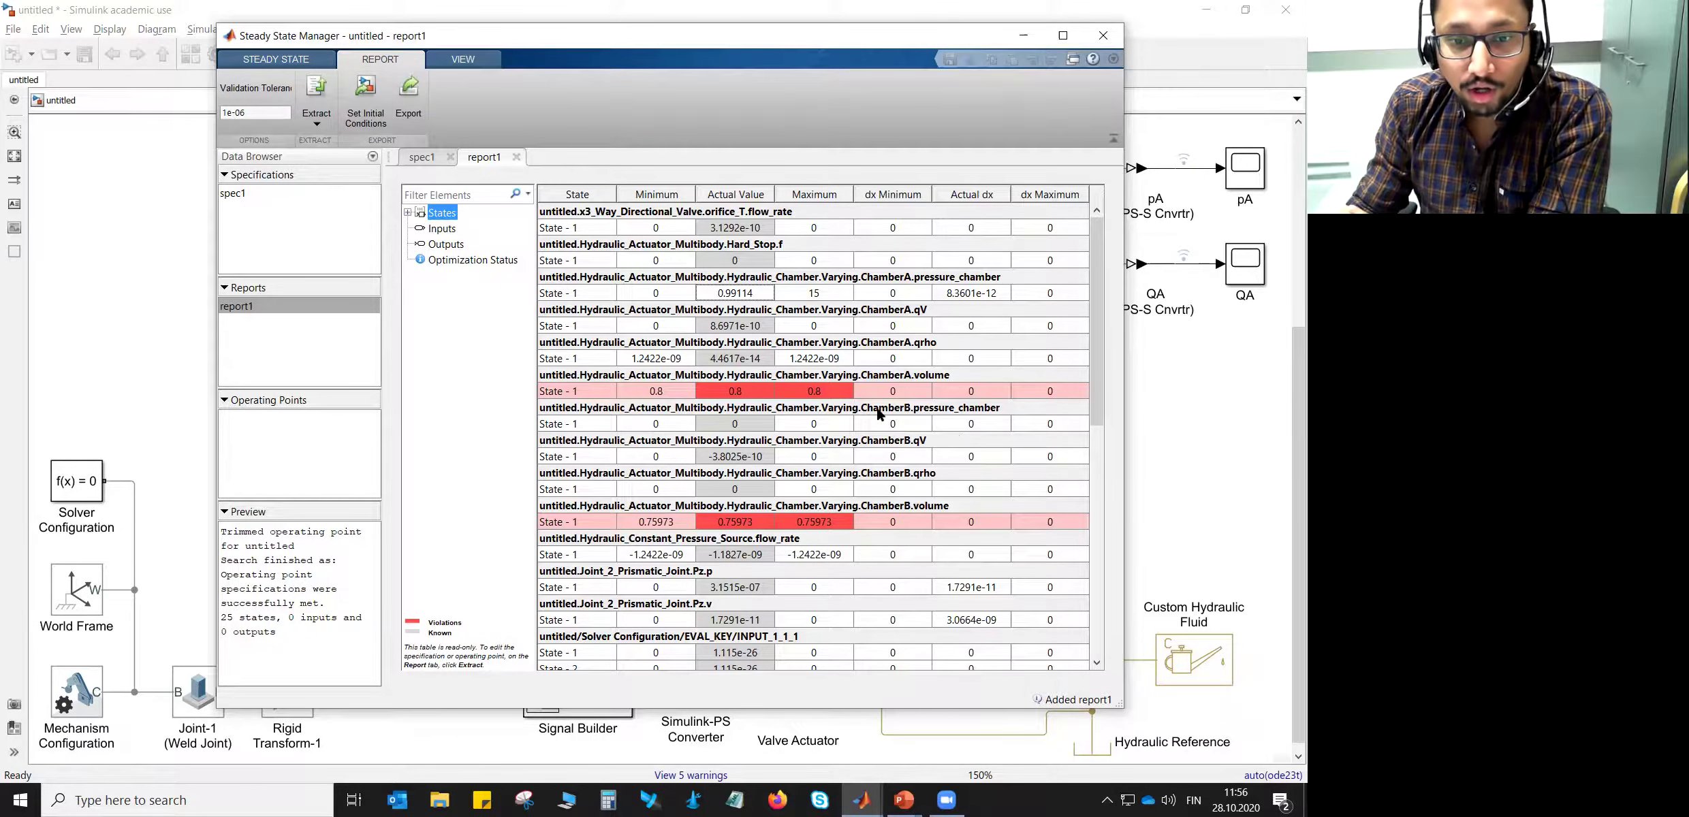
drag(291, 643, 223, 541)
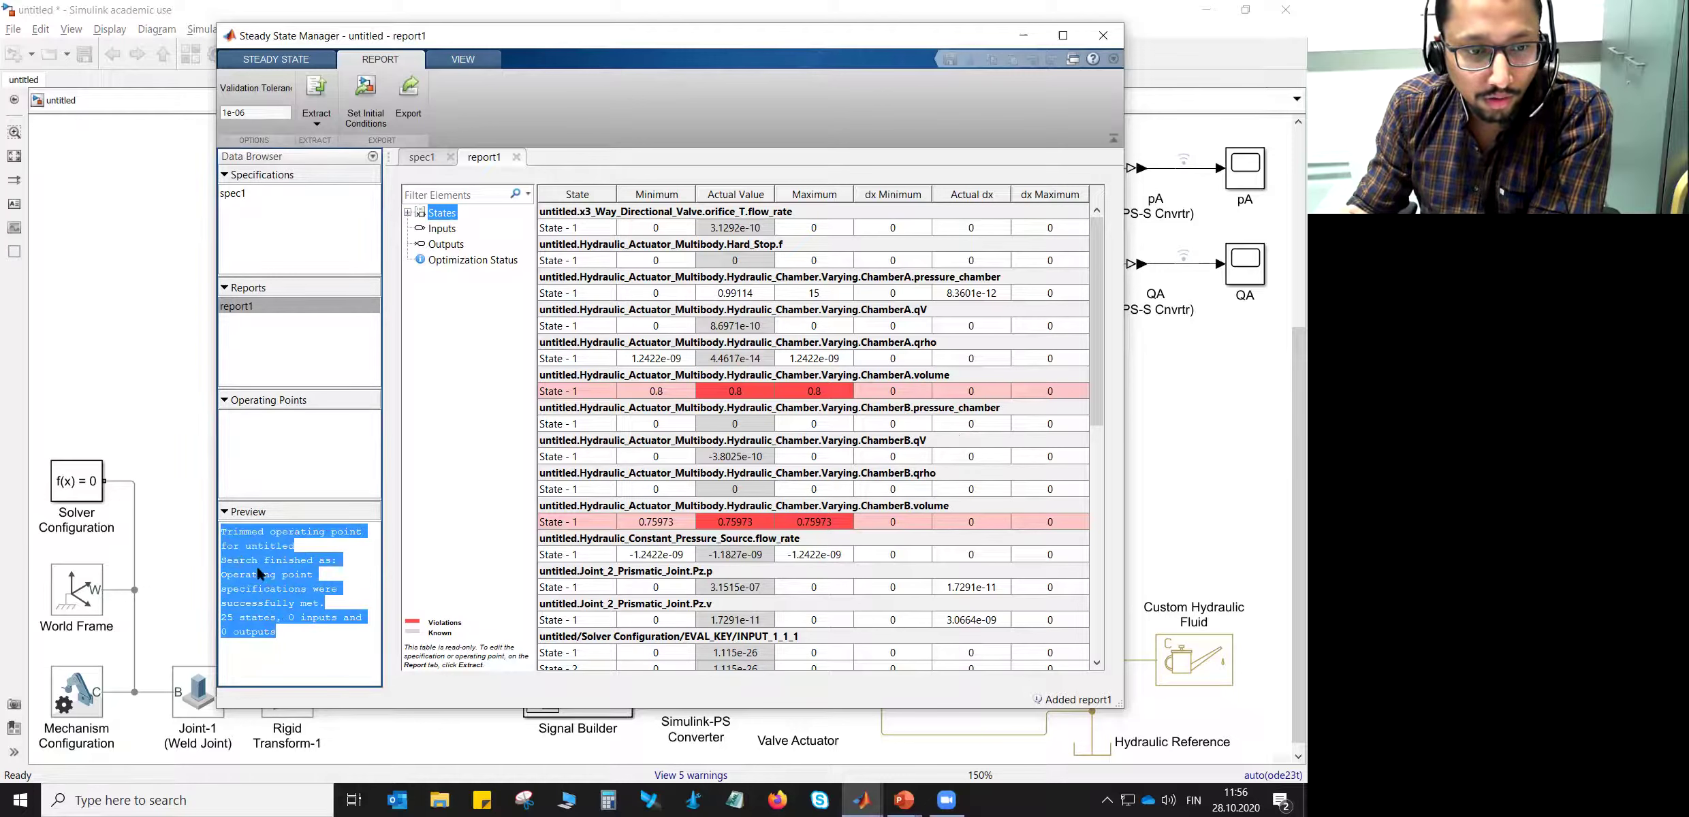
click(294, 653)
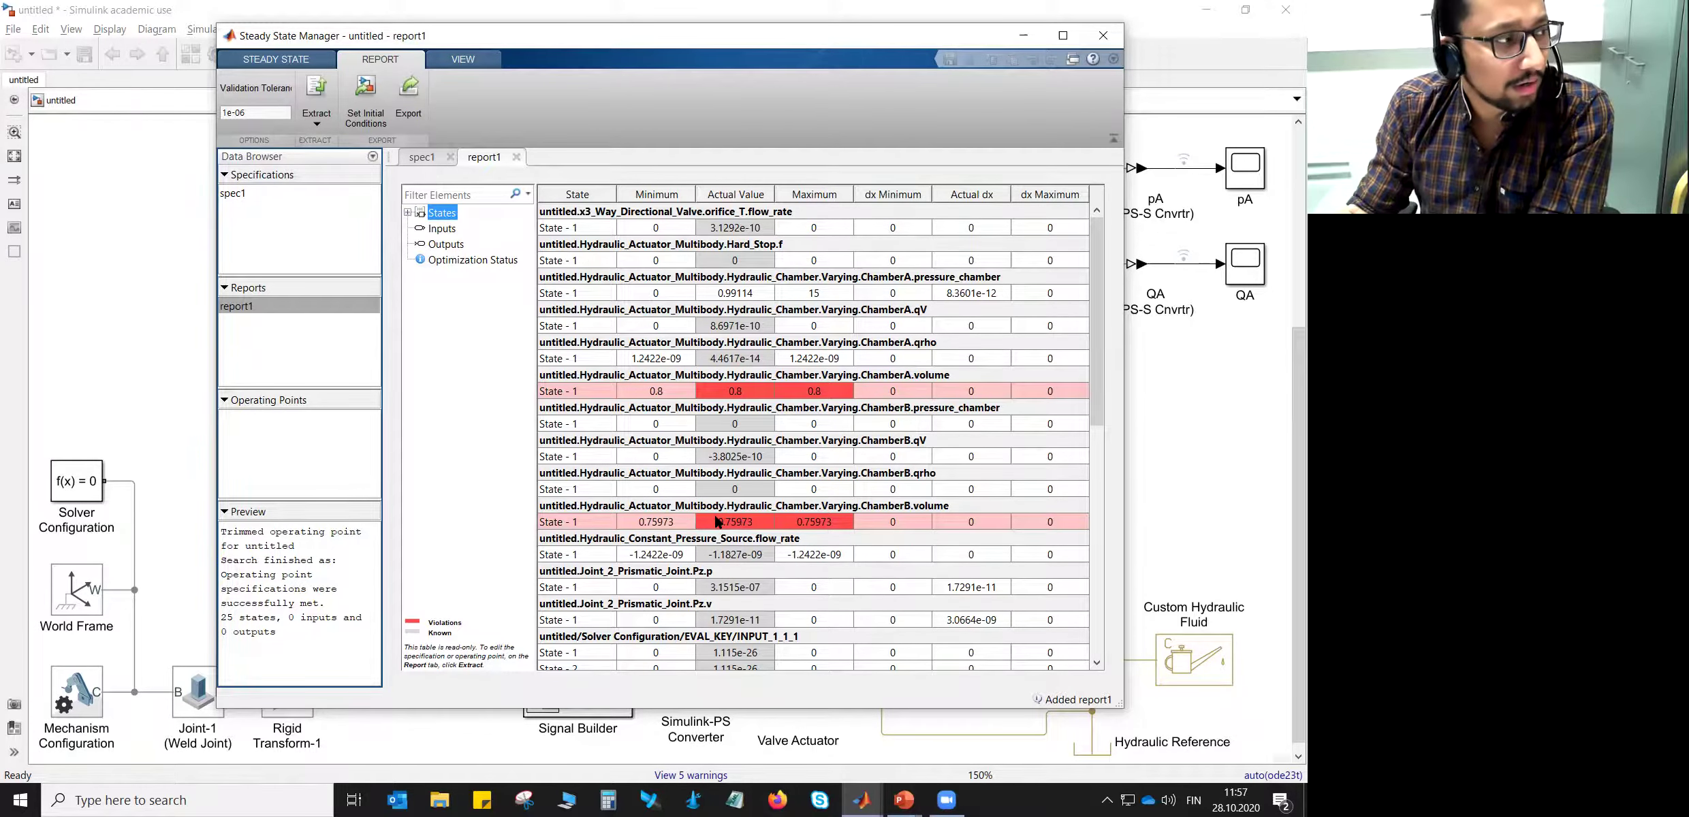
drag(1092, 375, 1103, 315)
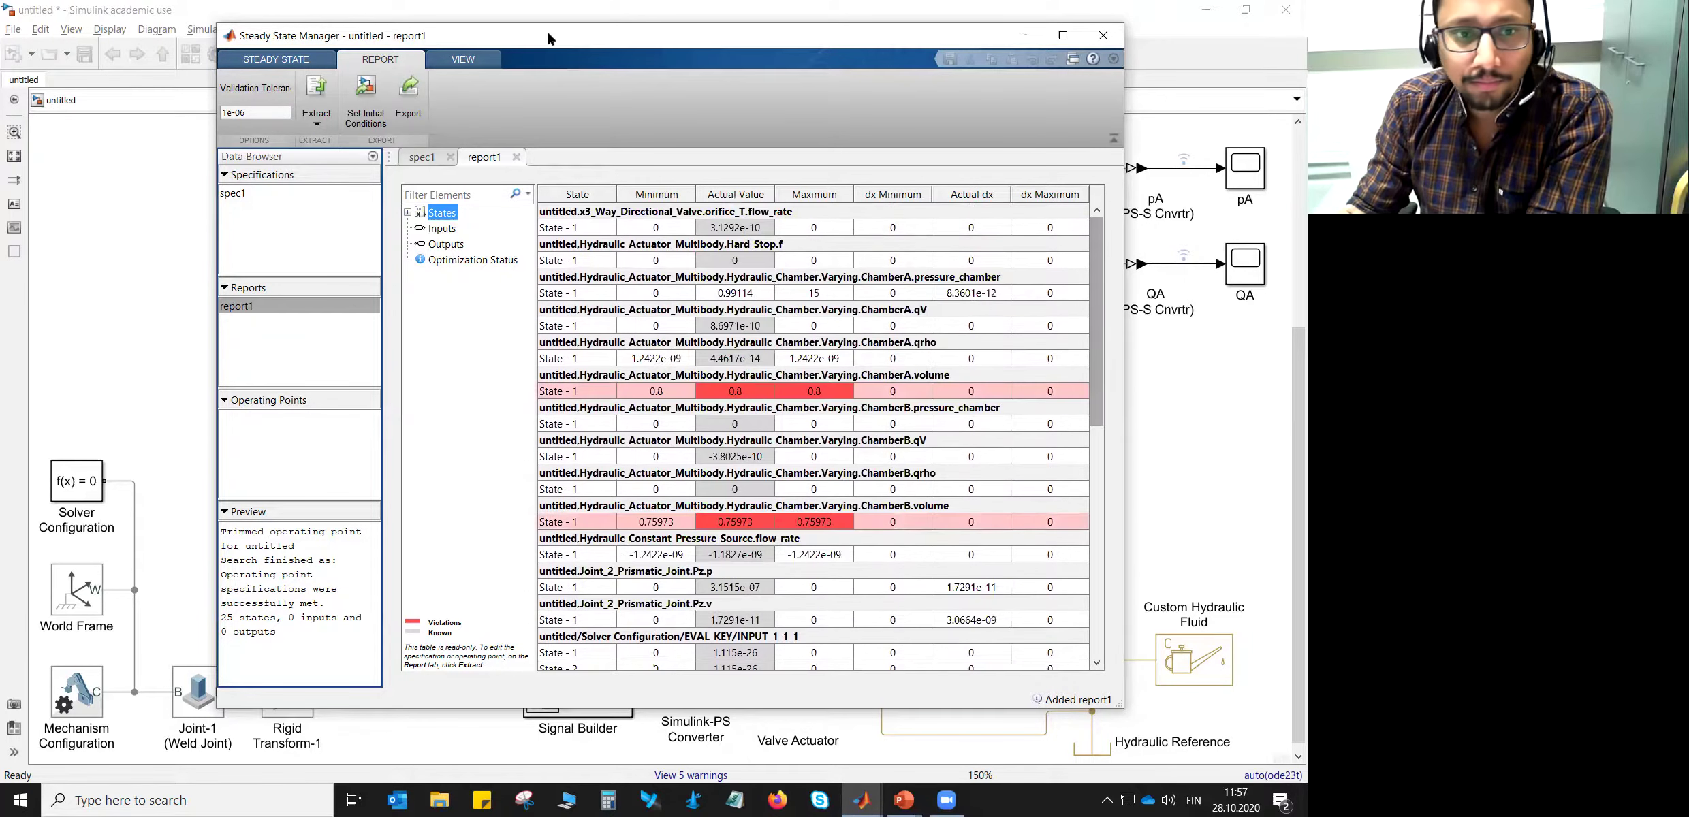
click(366, 95)
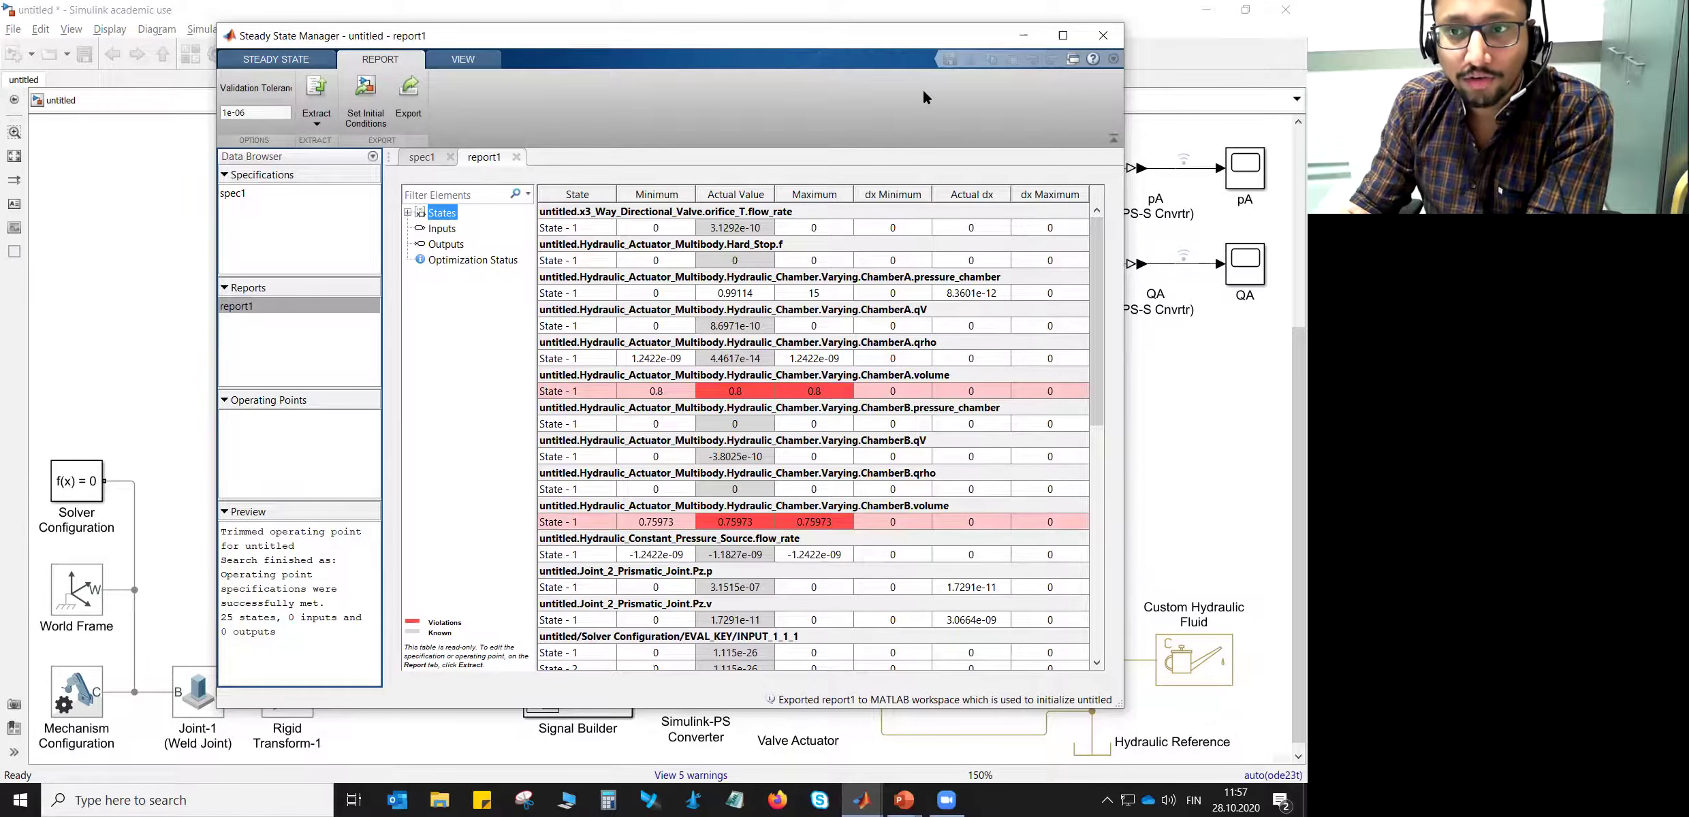
- Close the Steady State Manager, saving its session as Model_SteadyStateSession.mat
click(1105, 42)
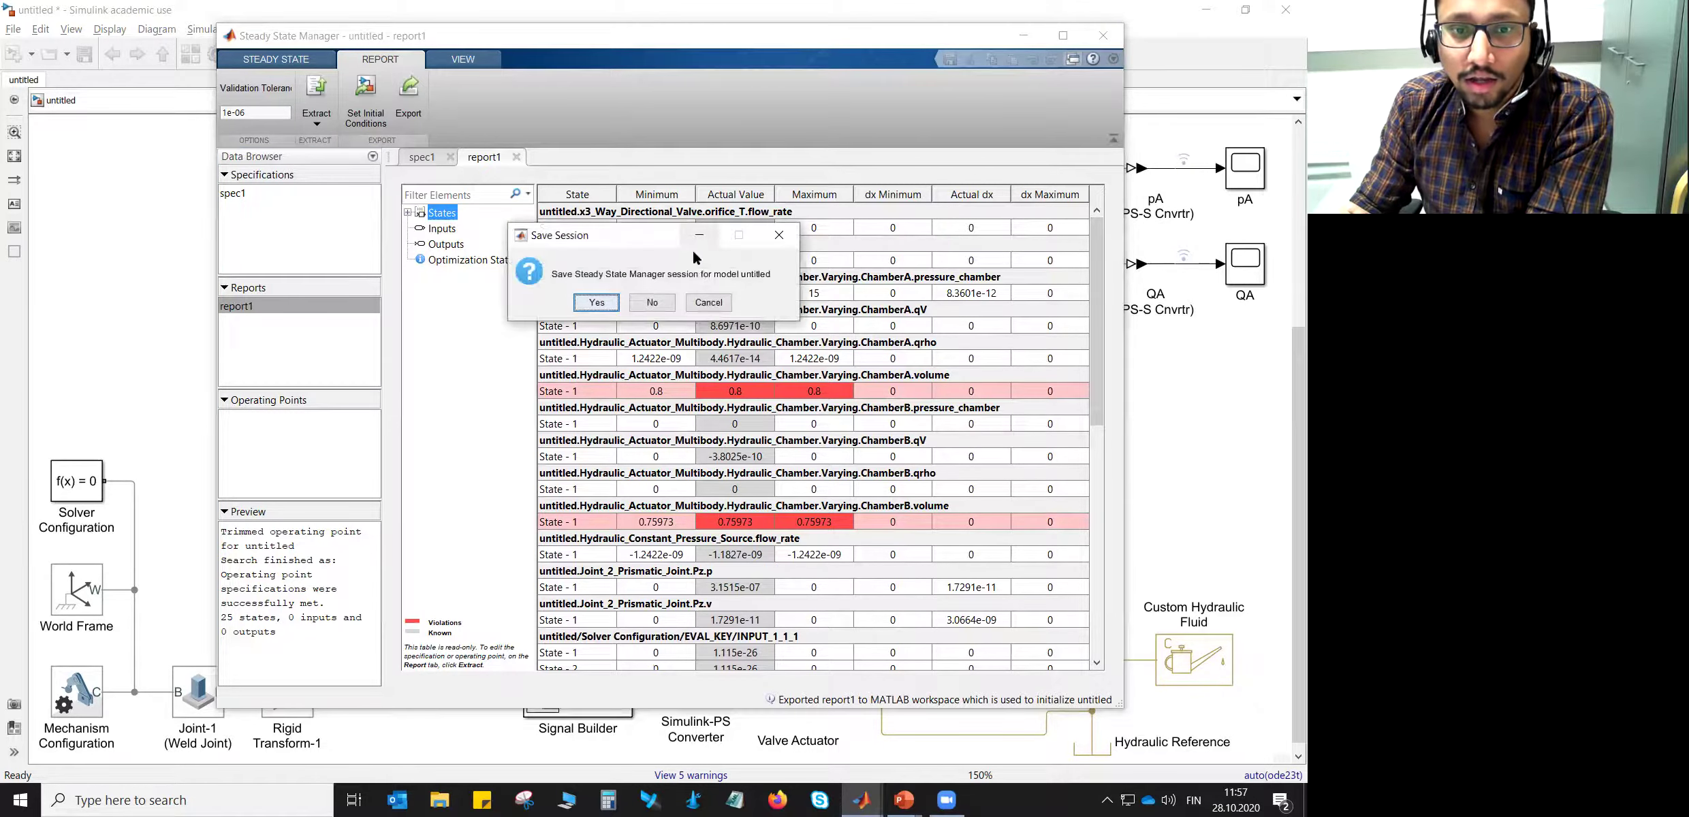
click(596, 303)
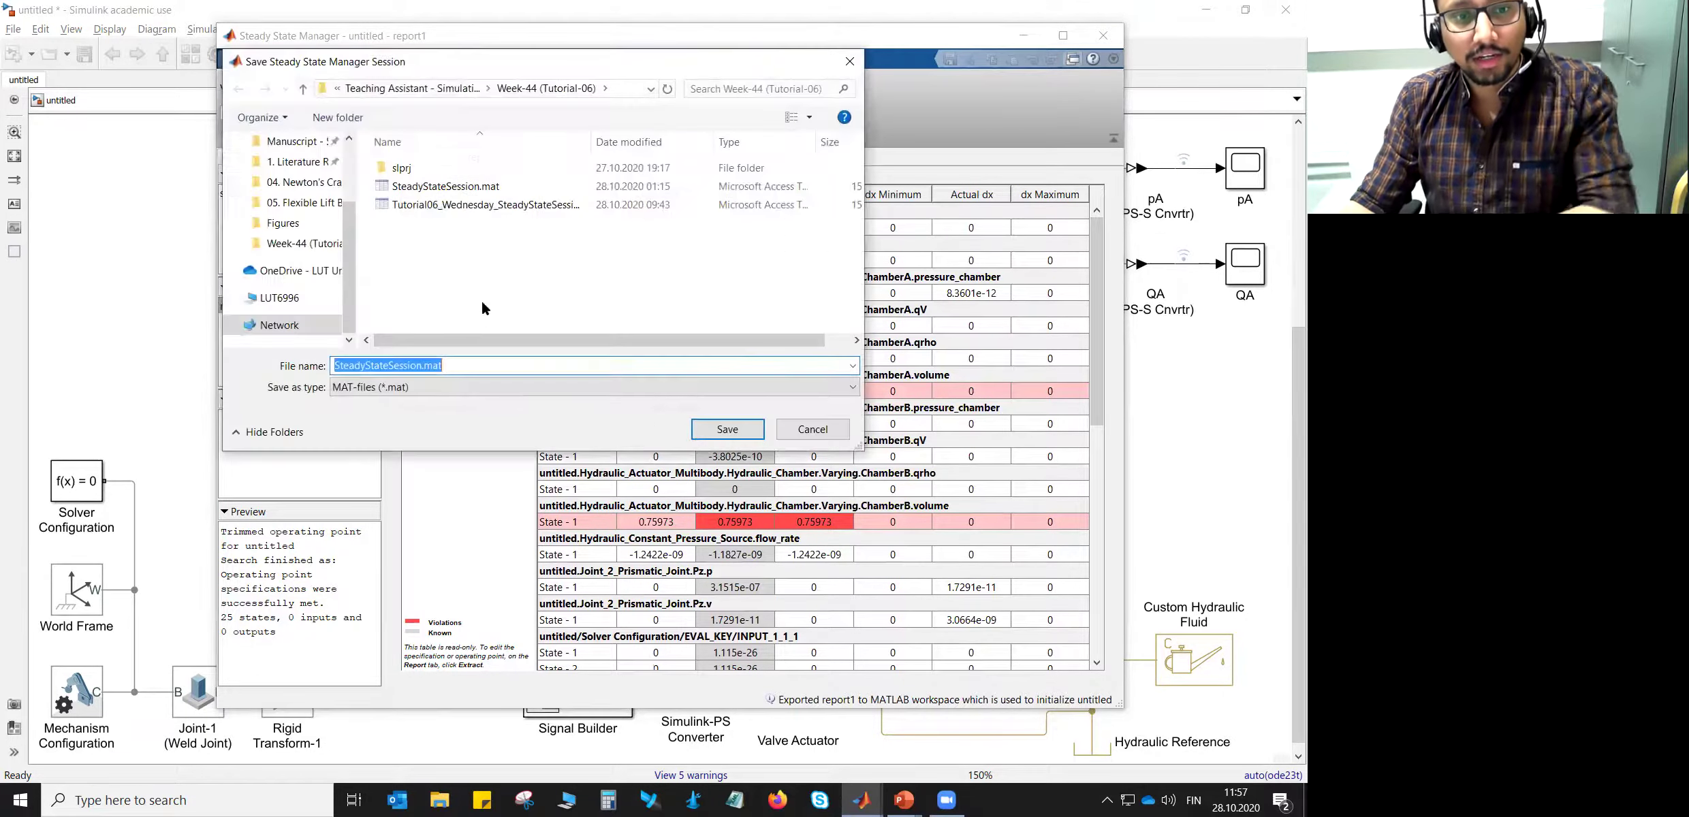
click(336, 365)
text(Model_)
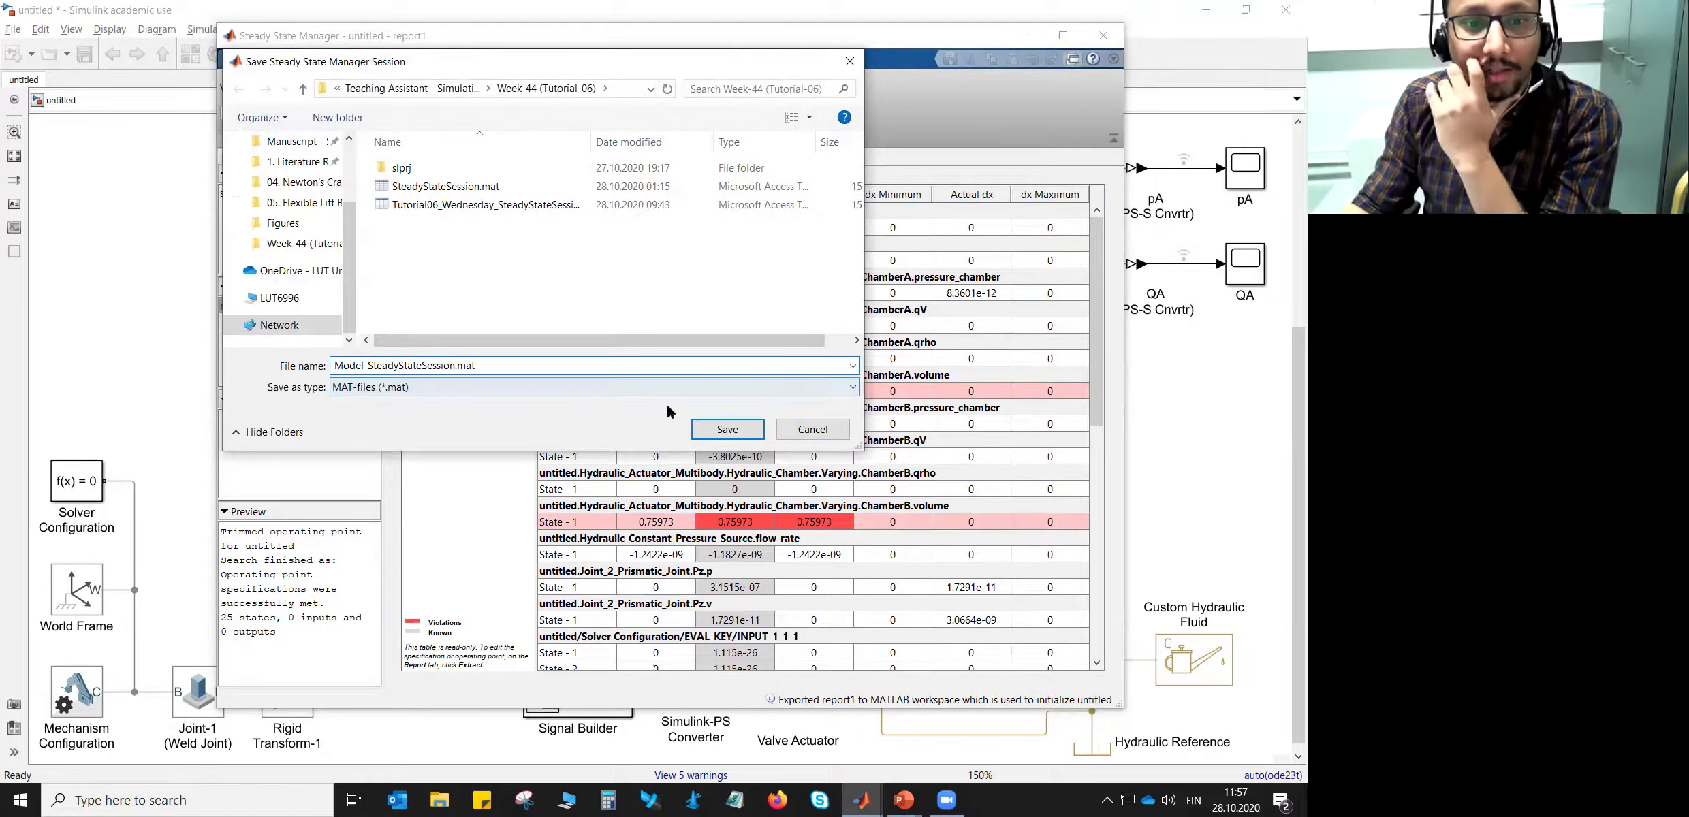
click(706, 425)
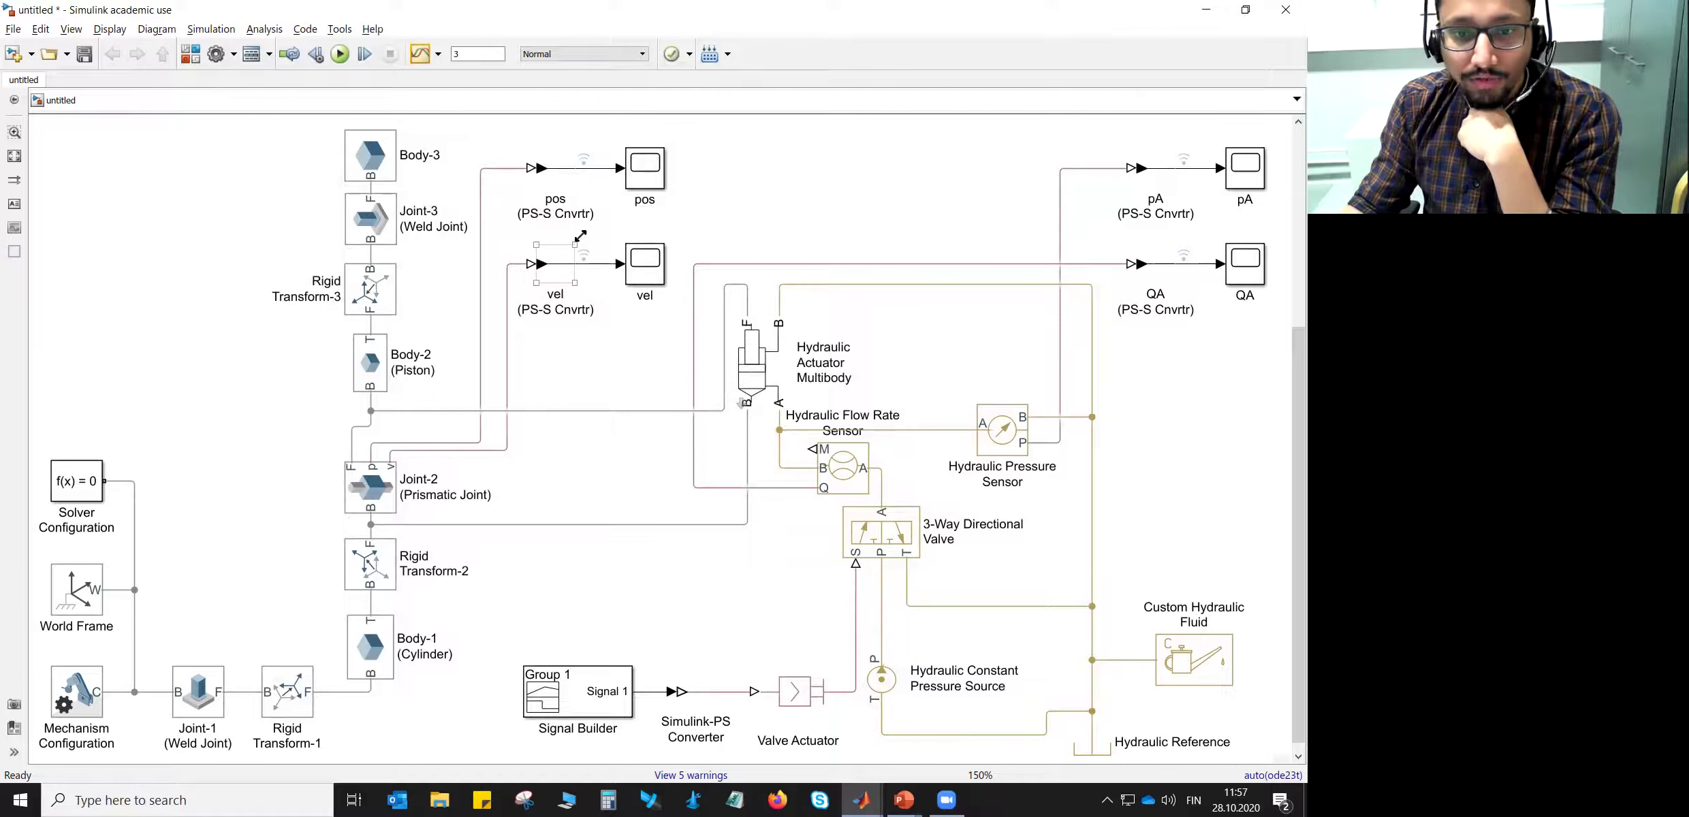
- Run the simulation, check chamber A's start pressure in the Variable Viewer, and close the viewer
click(542, 229)
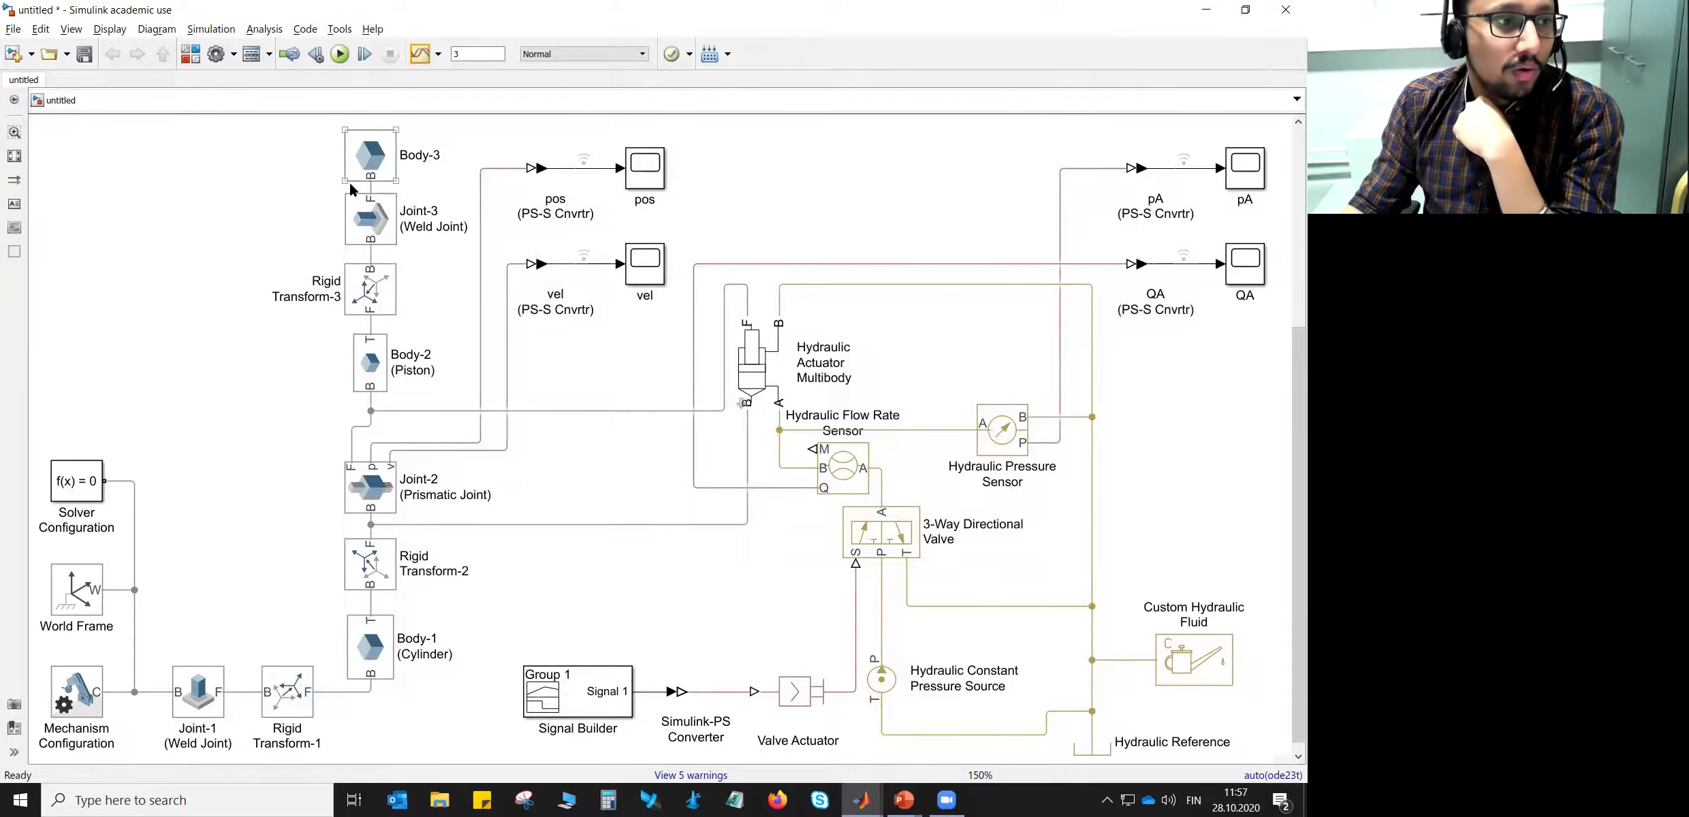
click(339, 55)
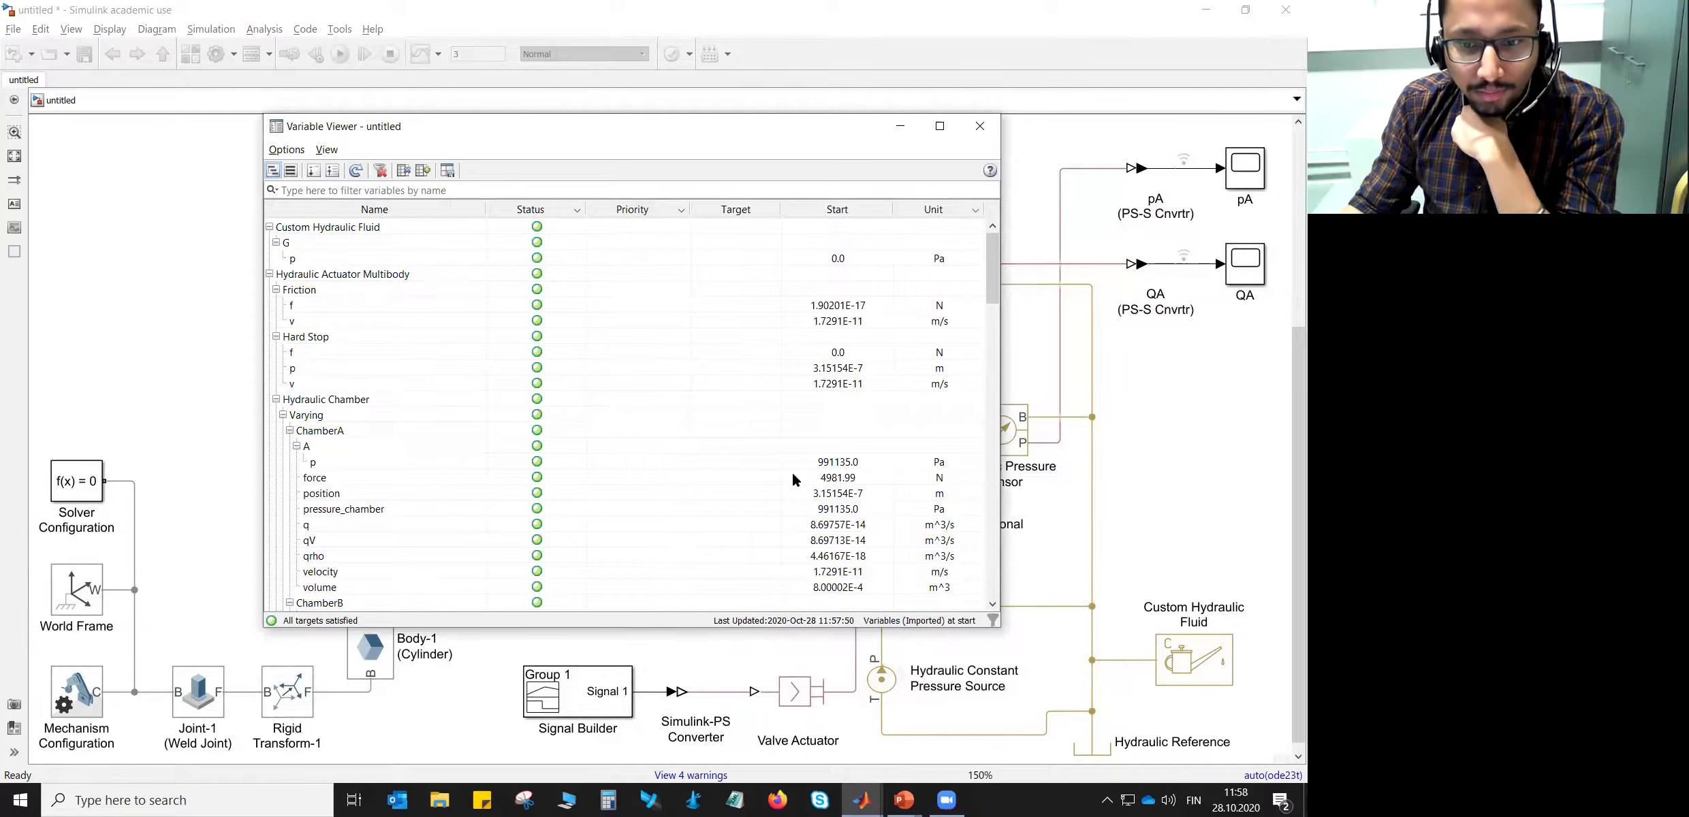
click(831, 464)
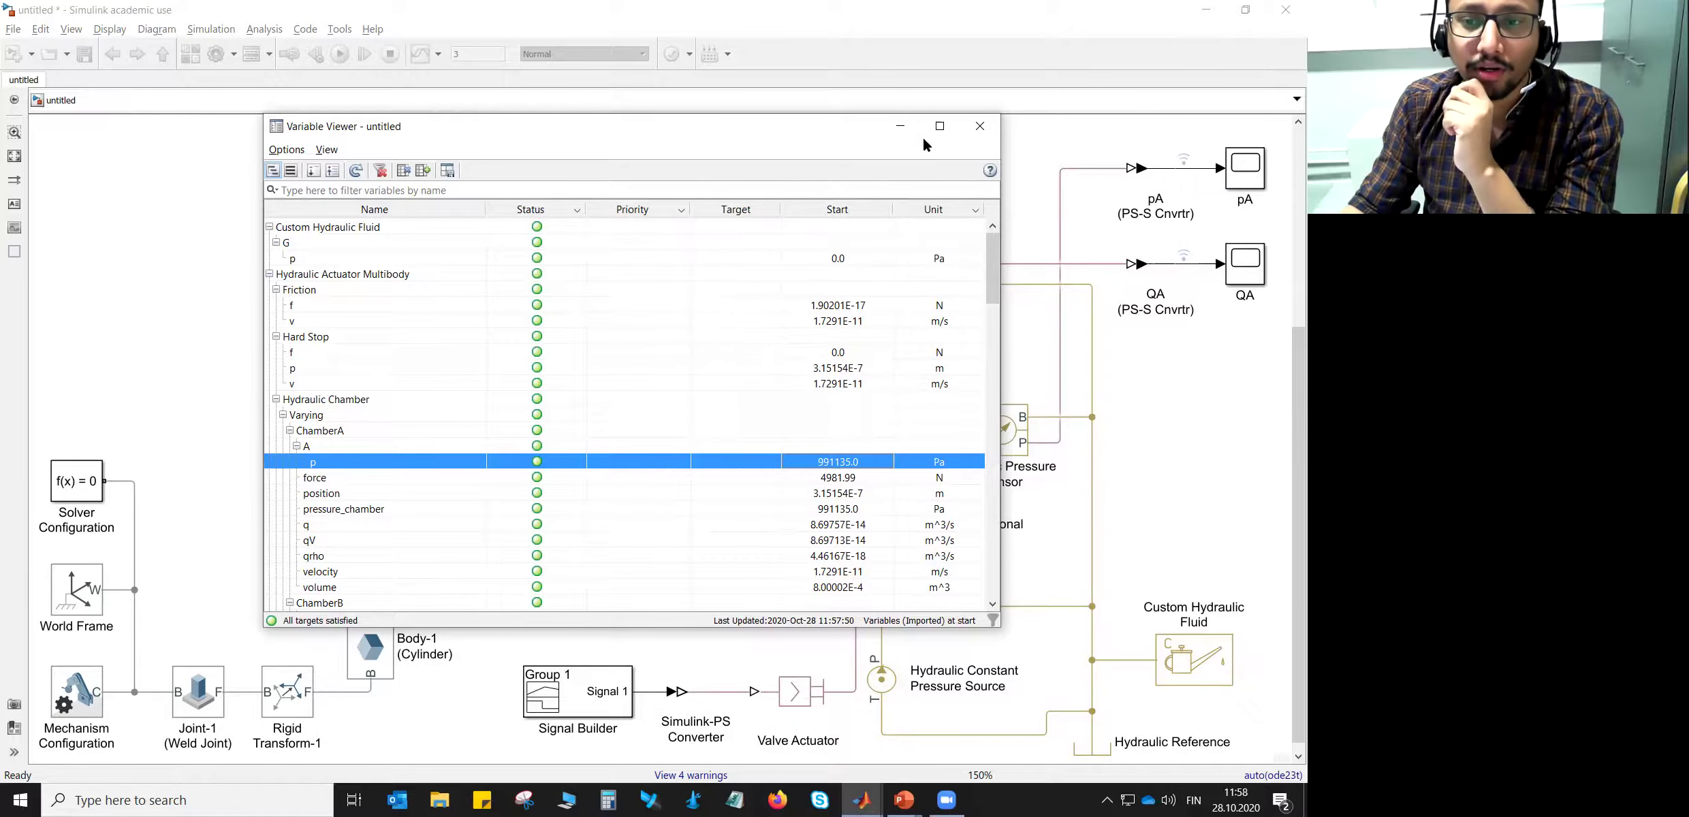
click(977, 122)
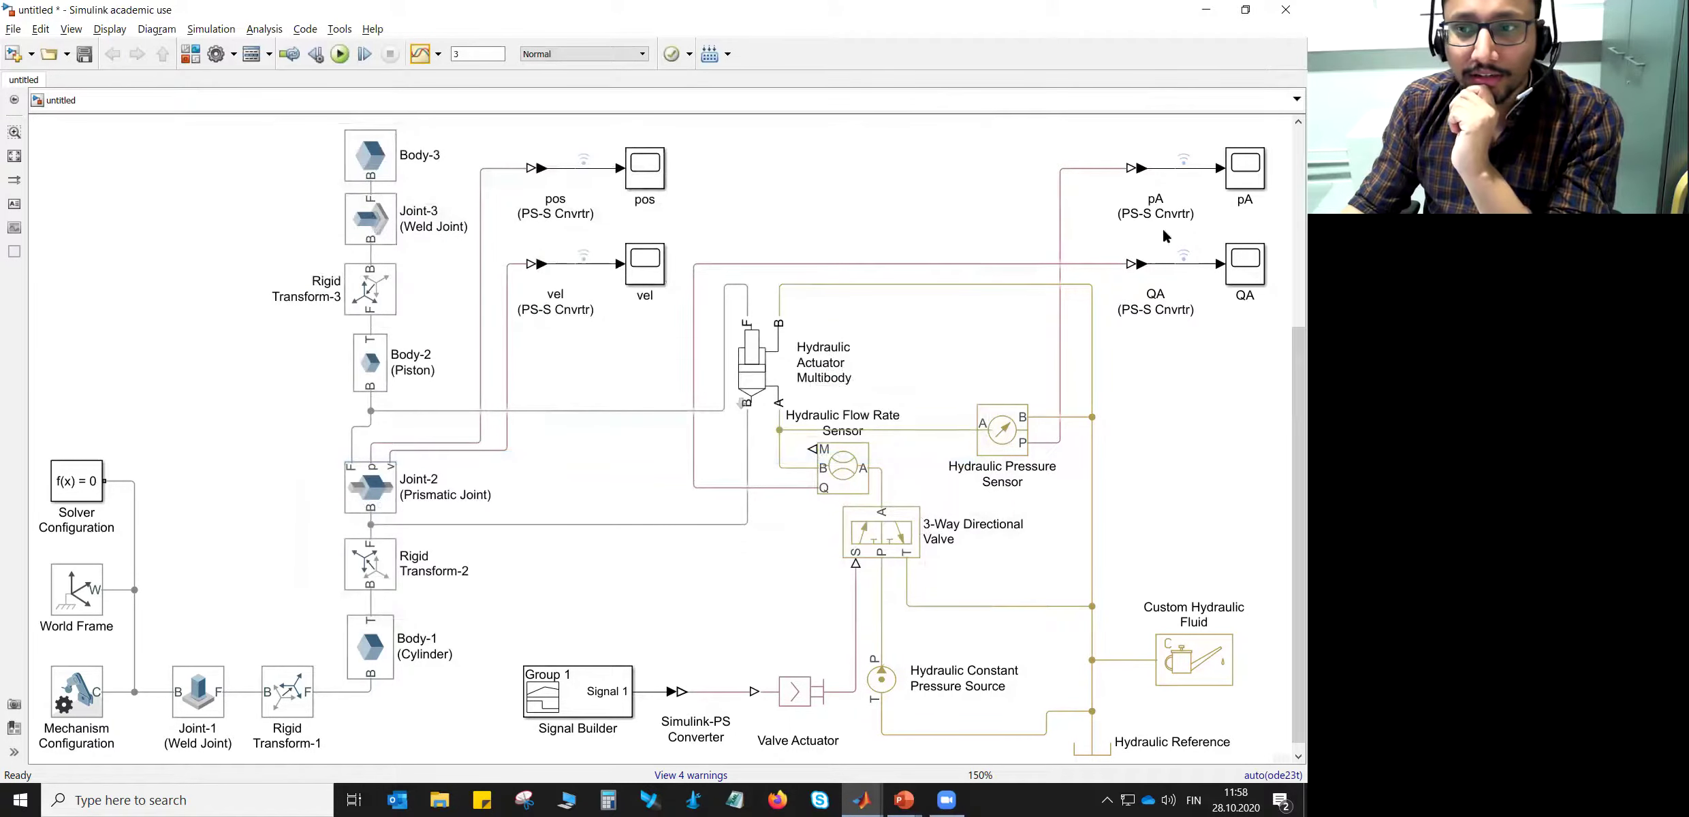
- Examine the start of the pressure curve up close in the pA scope, restore the full plot and close the scope
double_click(1241, 174)
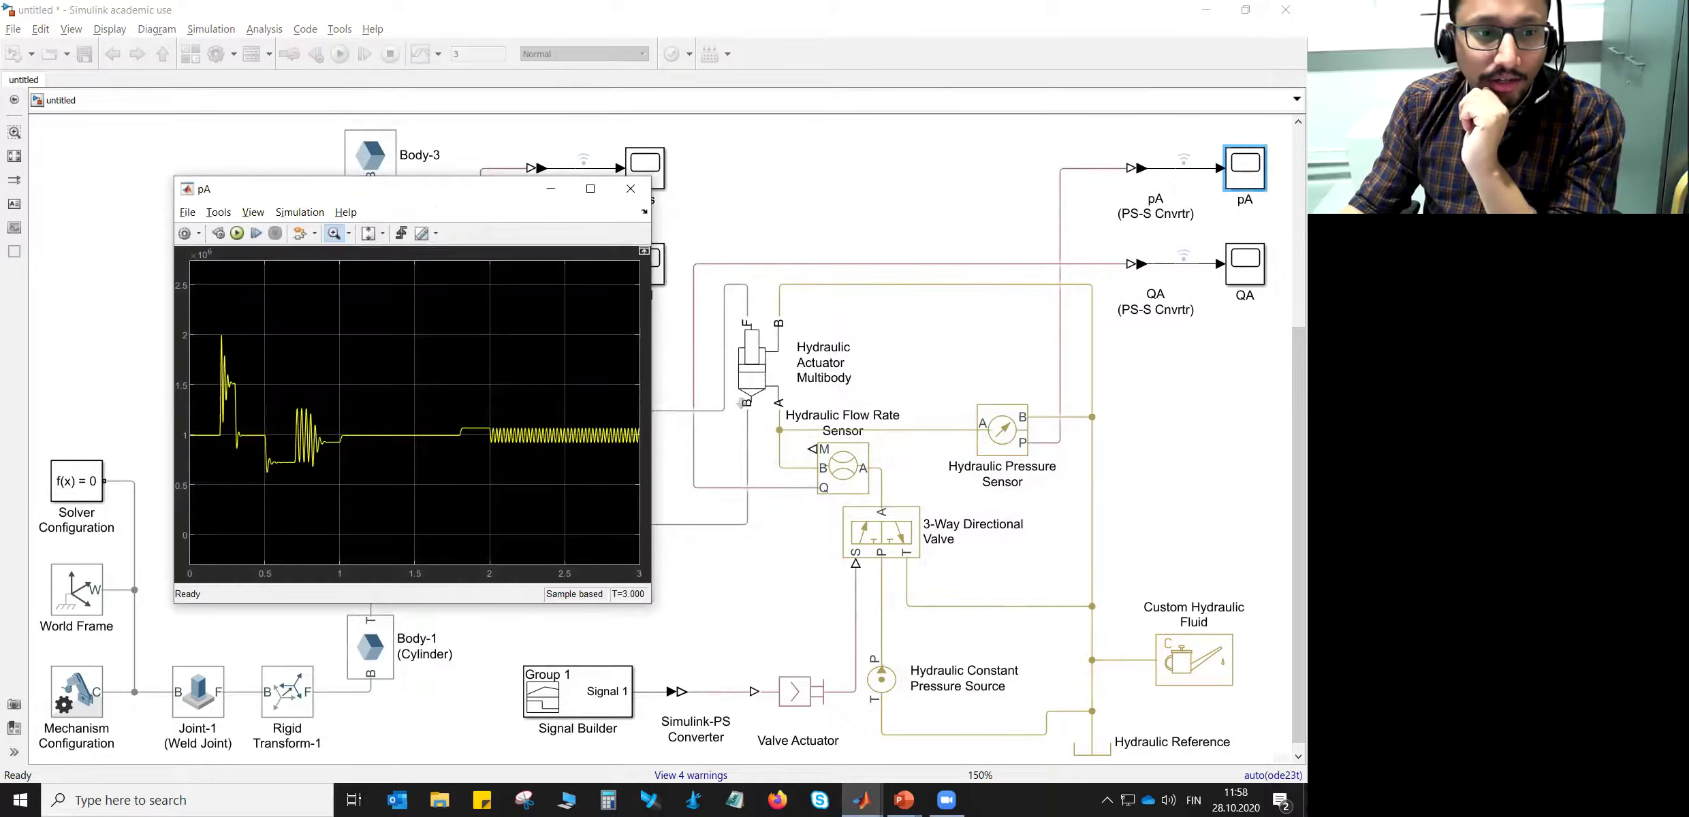
drag(191, 418, 233, 446)
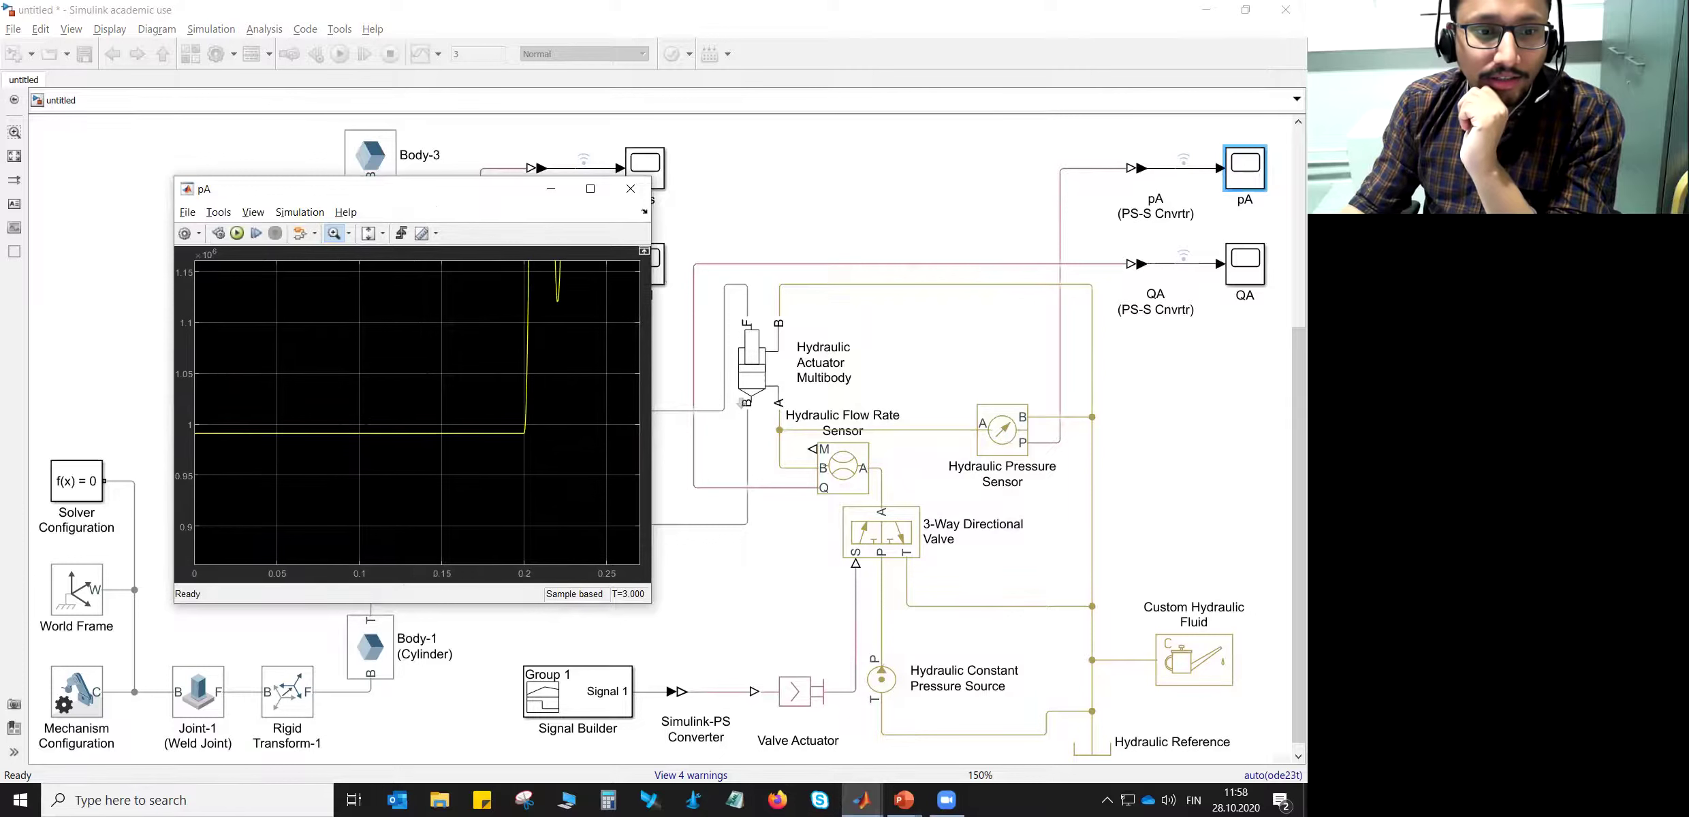
drag(410, 415, 410, 468)
drag(202, 397, 545, 454)
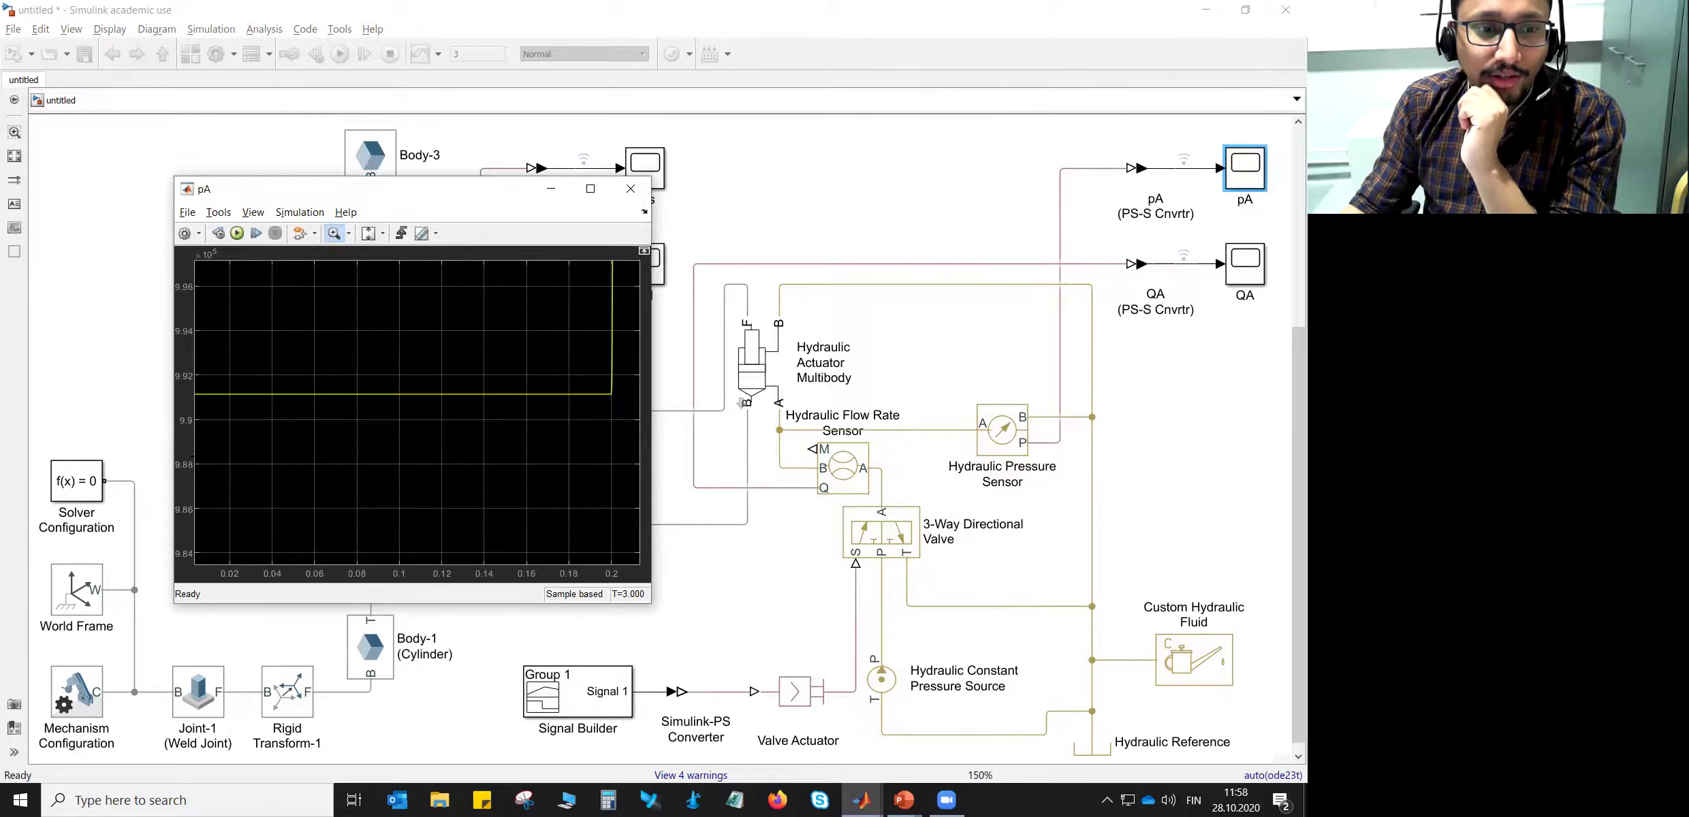
double_click(357, 453)
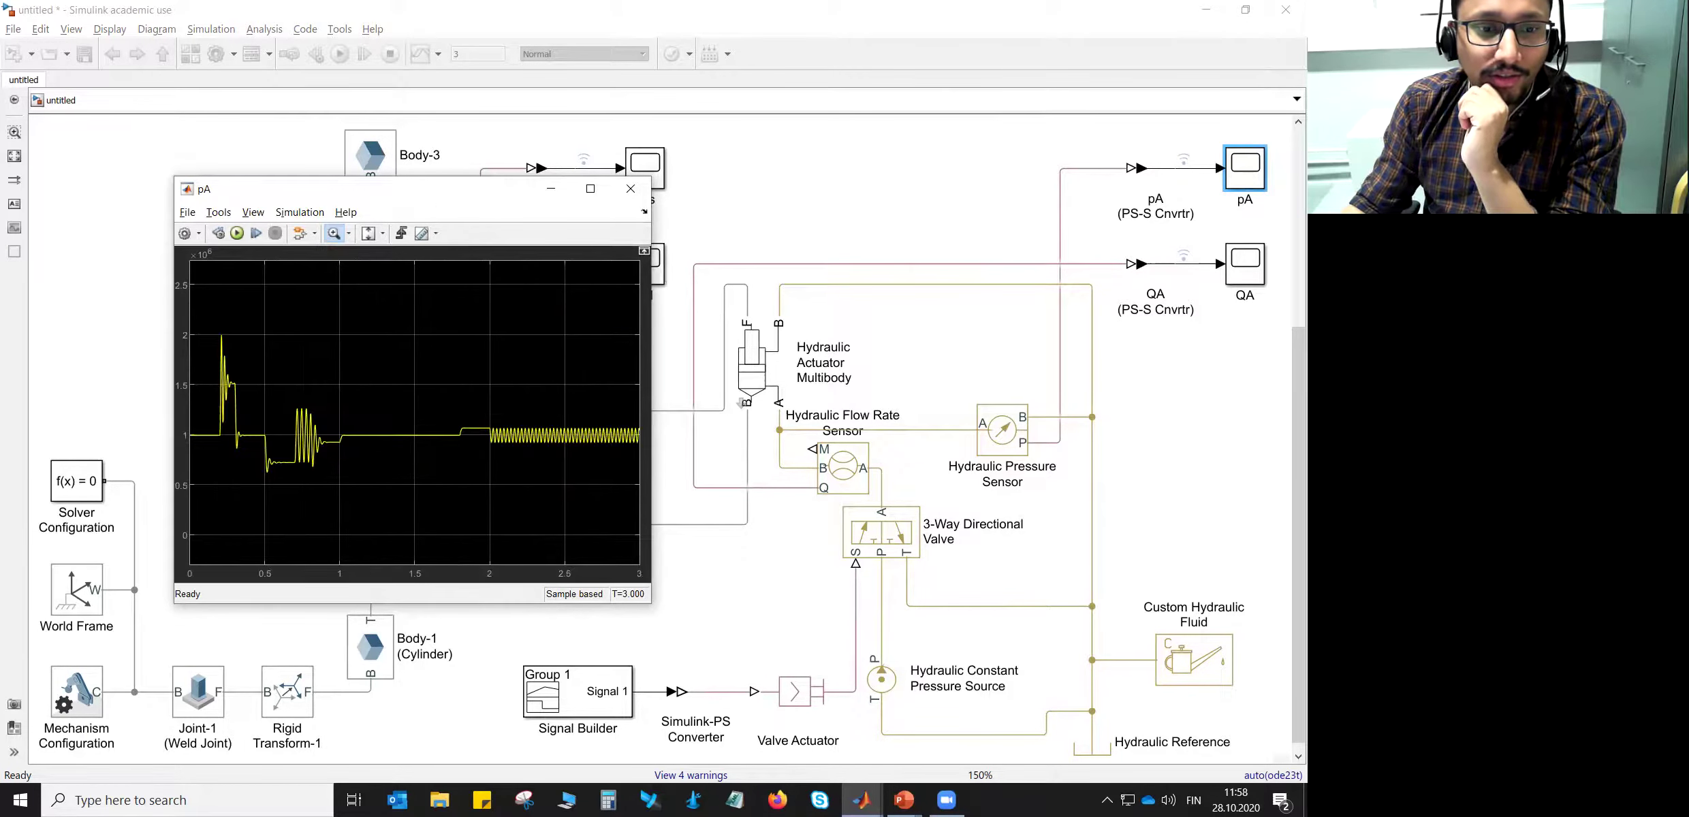
click(630, 189)
- Examine the start of the velocity curve in the vel scope, close it, and open the pos scope to view the piston position
double_click(638, 272)
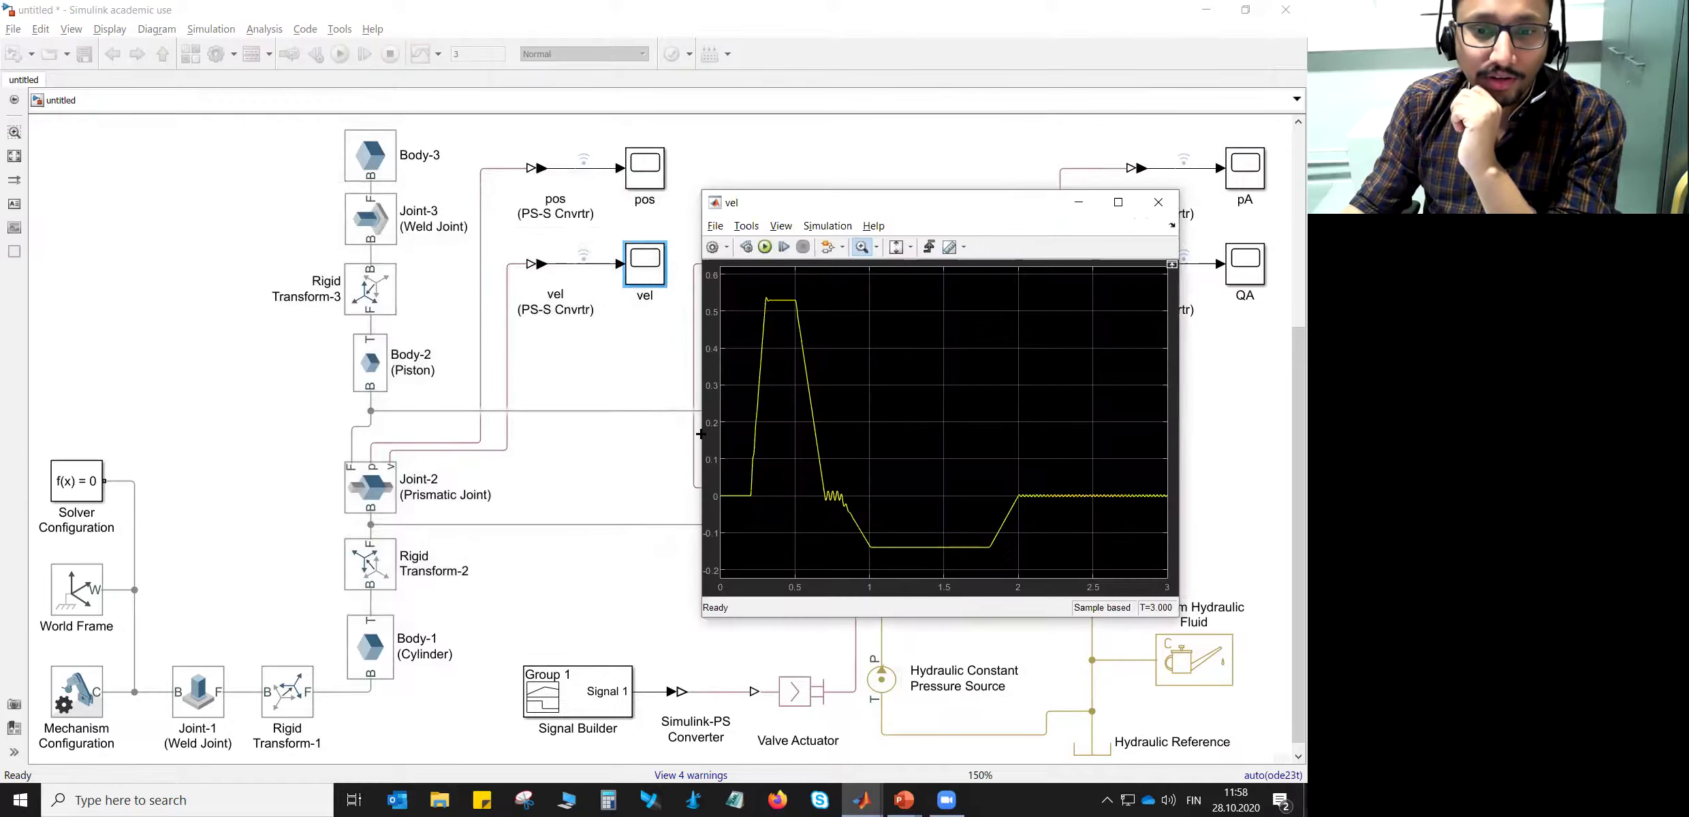
drag(765, 481, 721, 516)
drag(842, 367, 715, 440)
double_click(769, 429)
click(1158, 202)
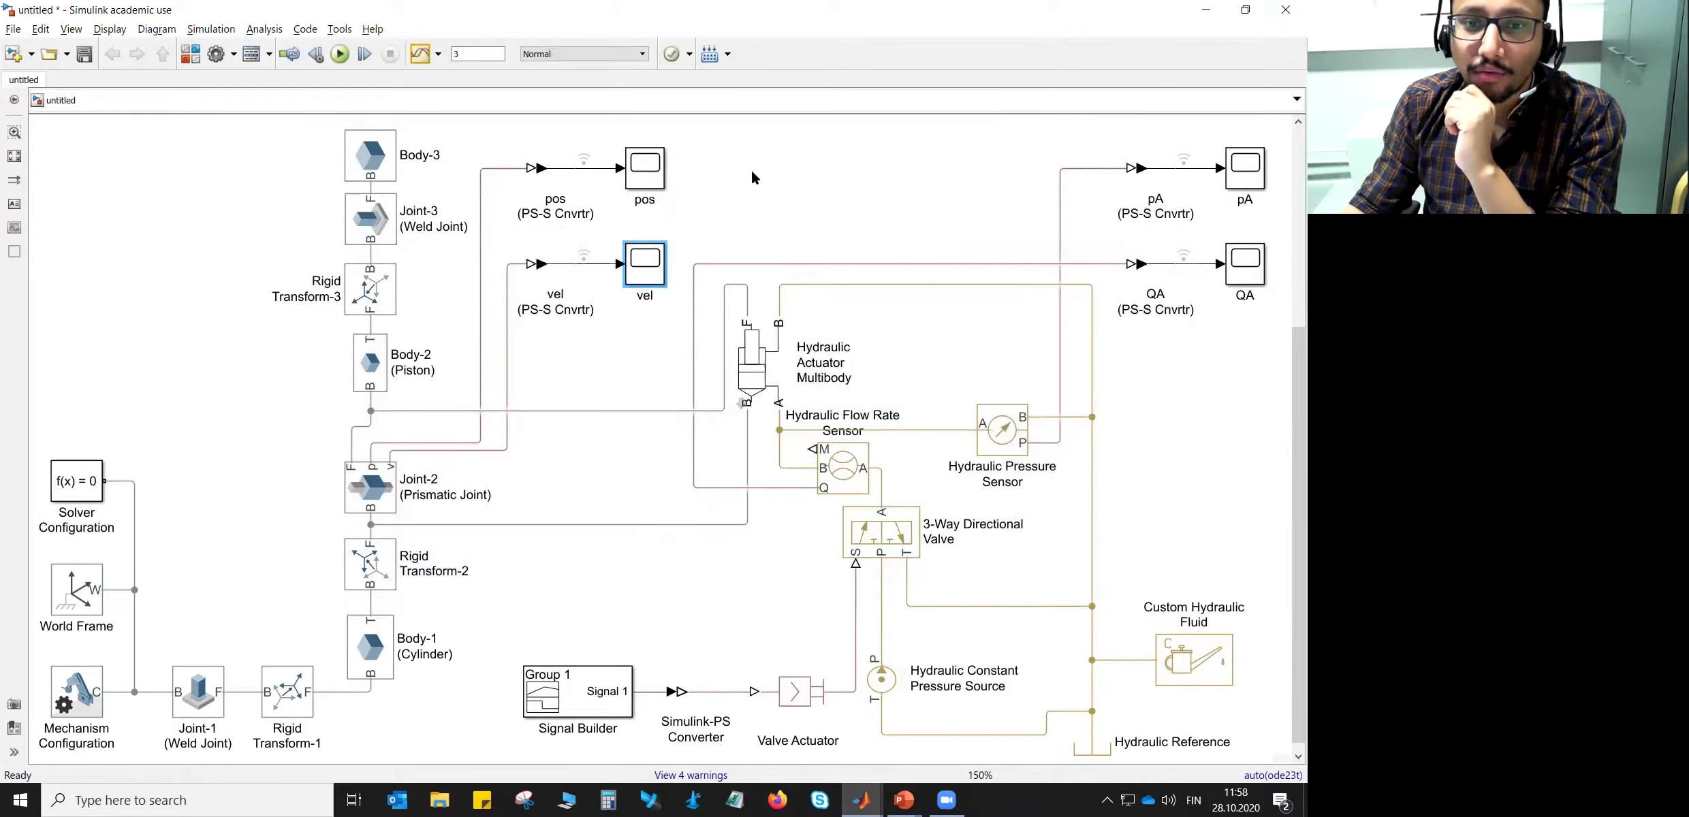
double_click(652, 169)
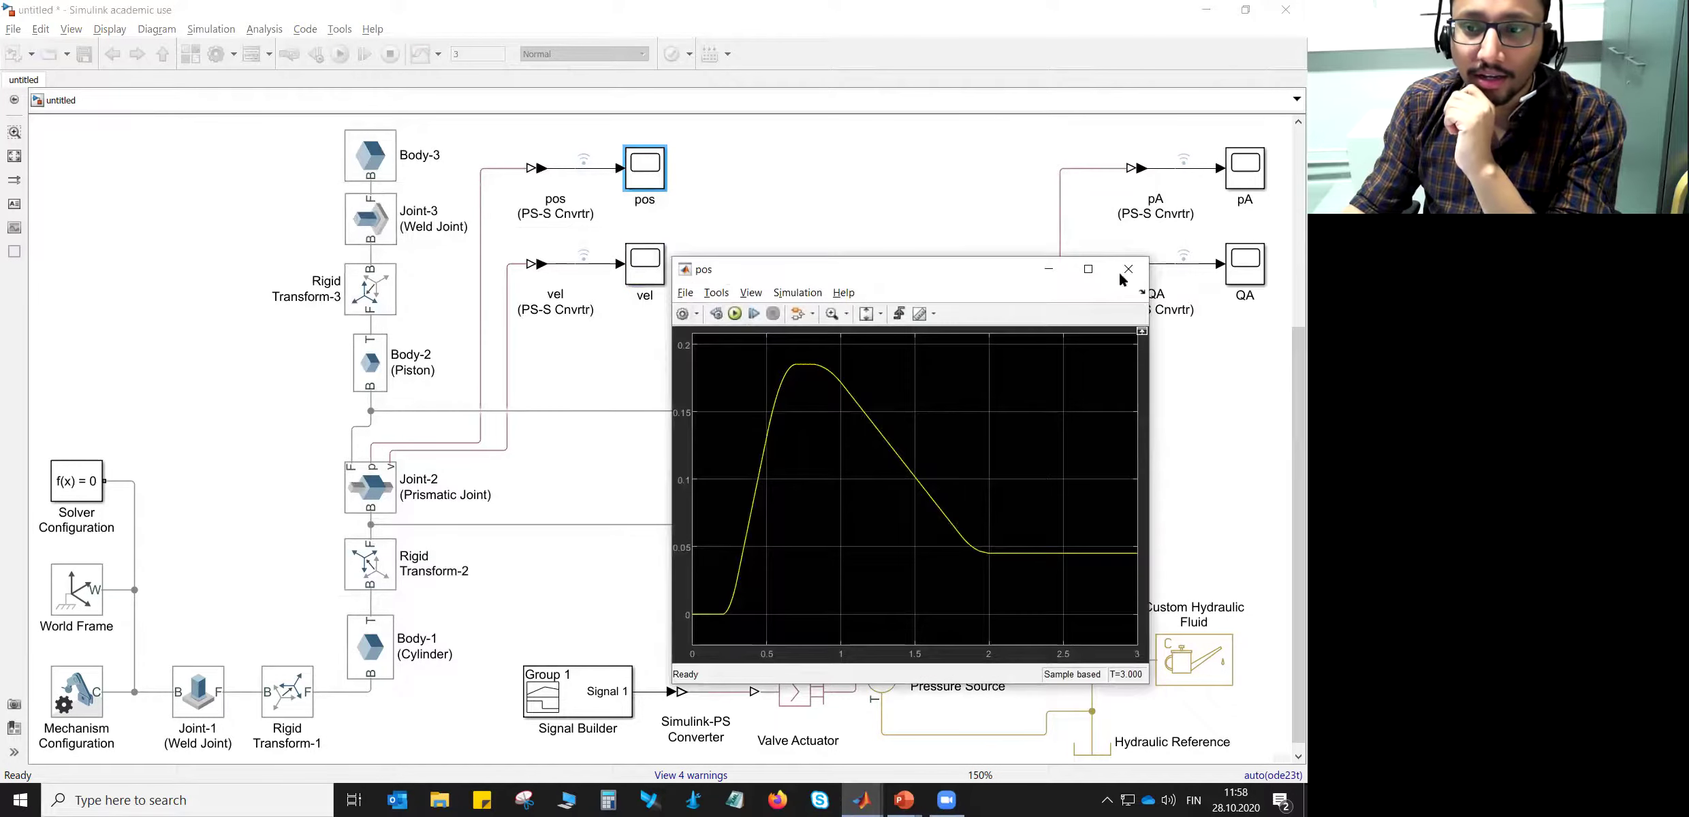
- Close the pos scope, view the flow rate curve in the QA scope and close it
click(1128, 269)
double_click(1245, 262)
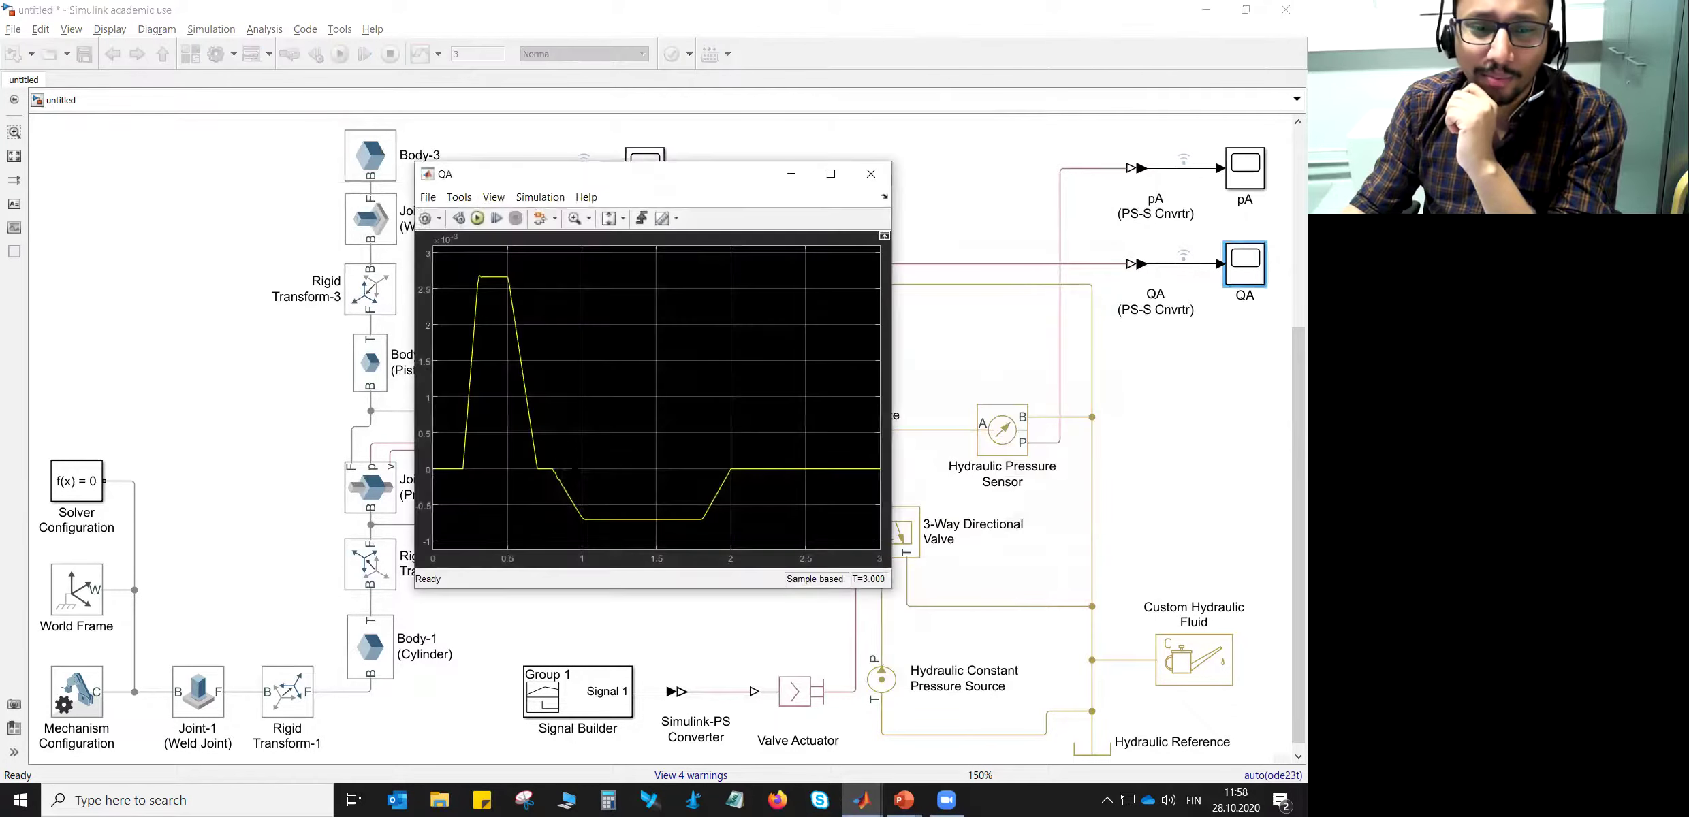
click(871, 175)
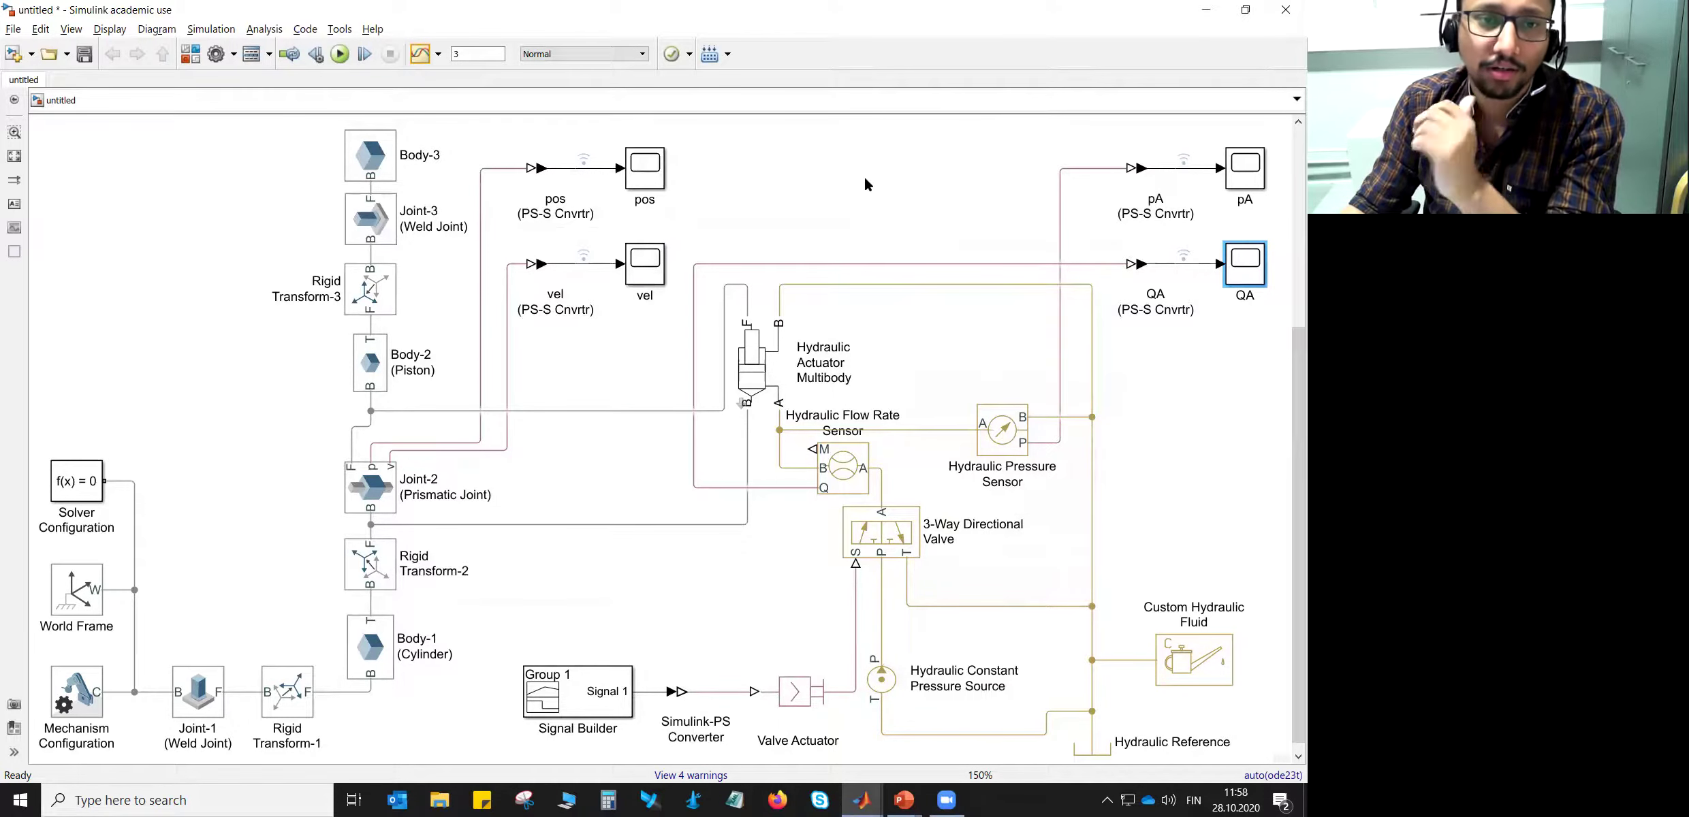
- Switch to MATLAB's Mechanics Explorer, play the cylinder lifting animation, and return to the Simulink model
click(861, 801)
click(790, 752)
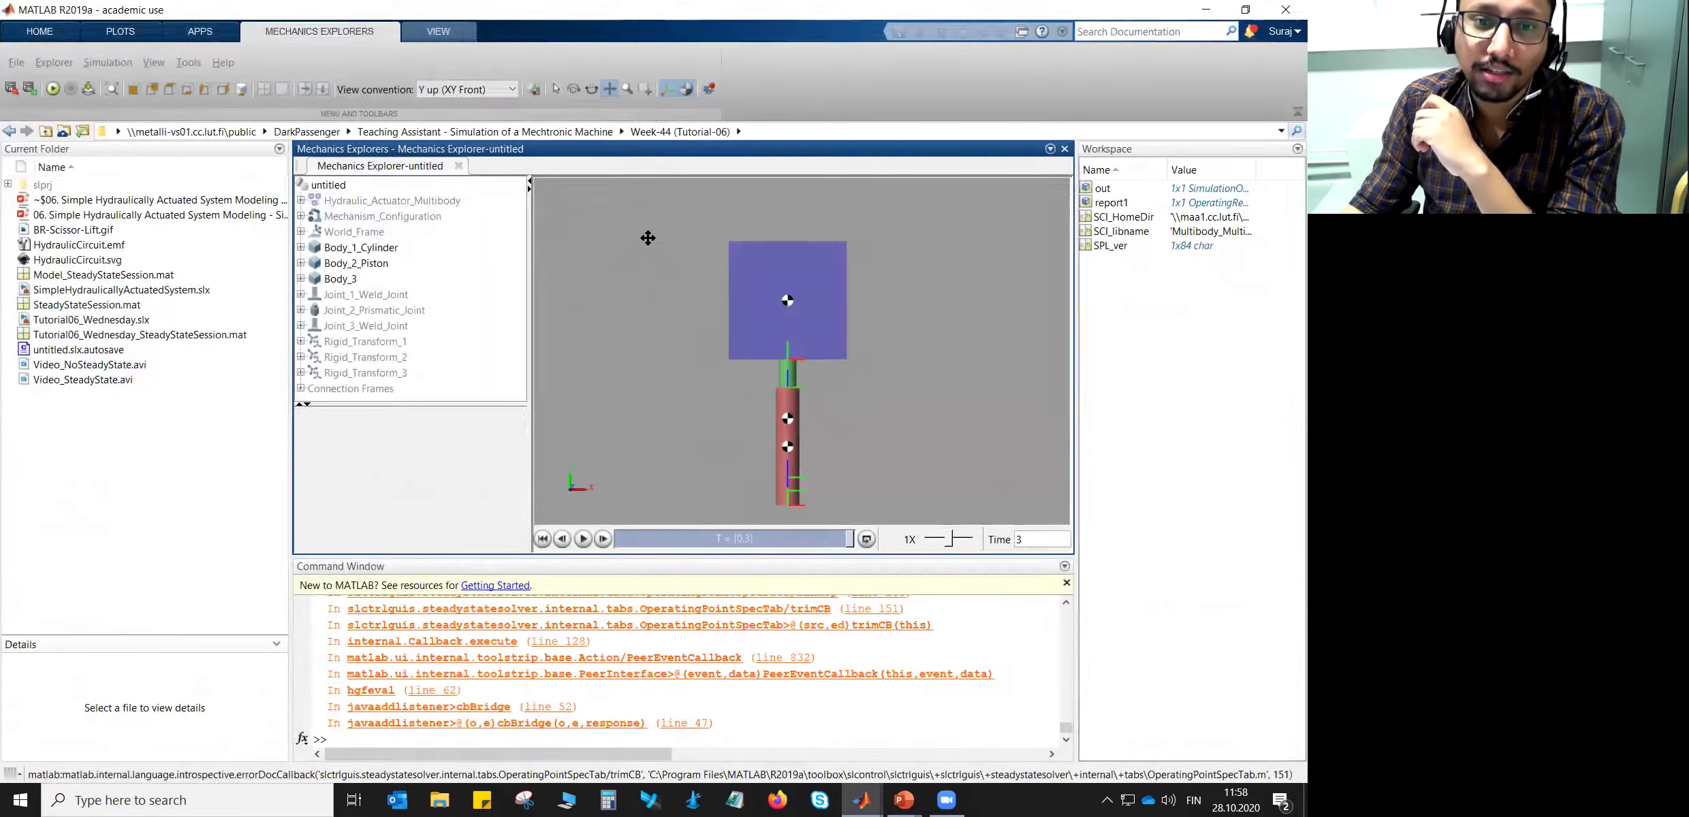
click(583, 540)
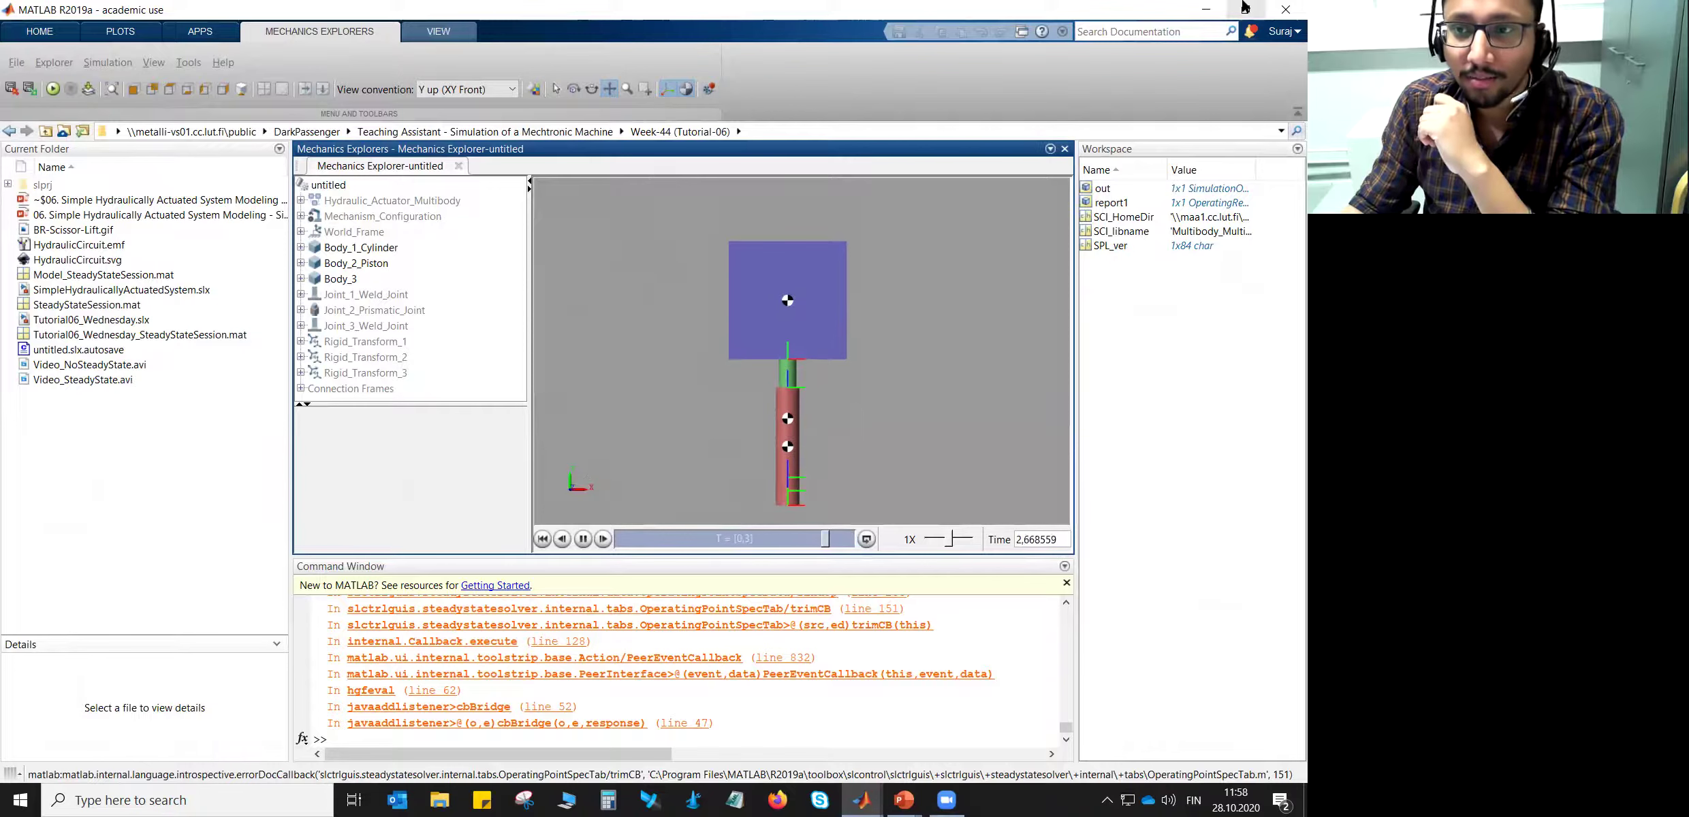
click(1210, 9)
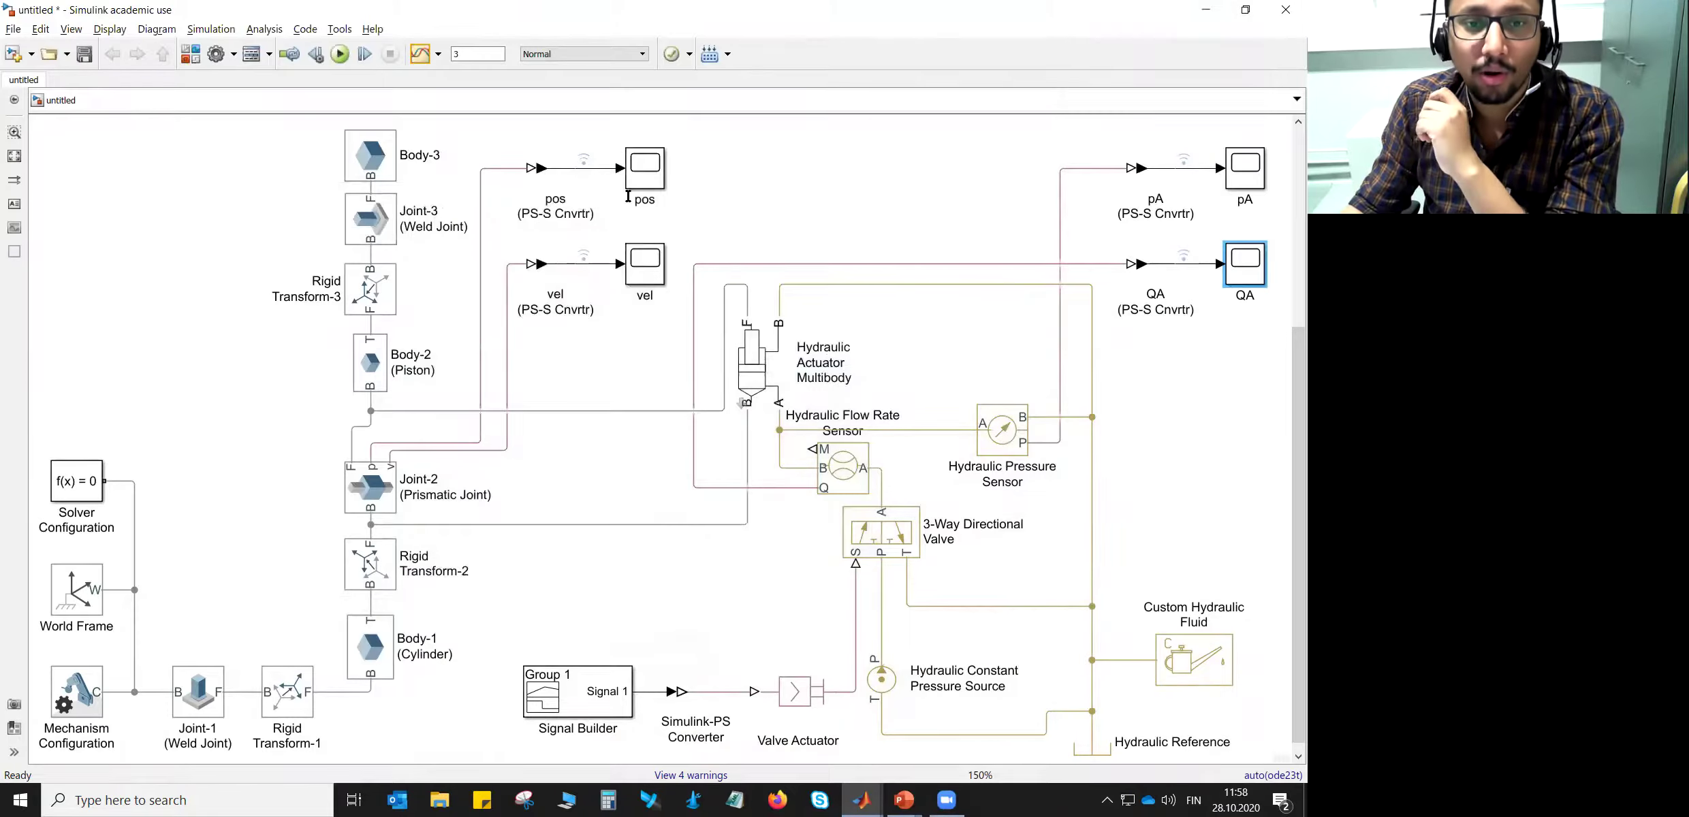
- Open the Simulation Data Inspector and plot the pA signals of Run 6 and archived Run 4 instead of Run 6's pos
click(419, 57)
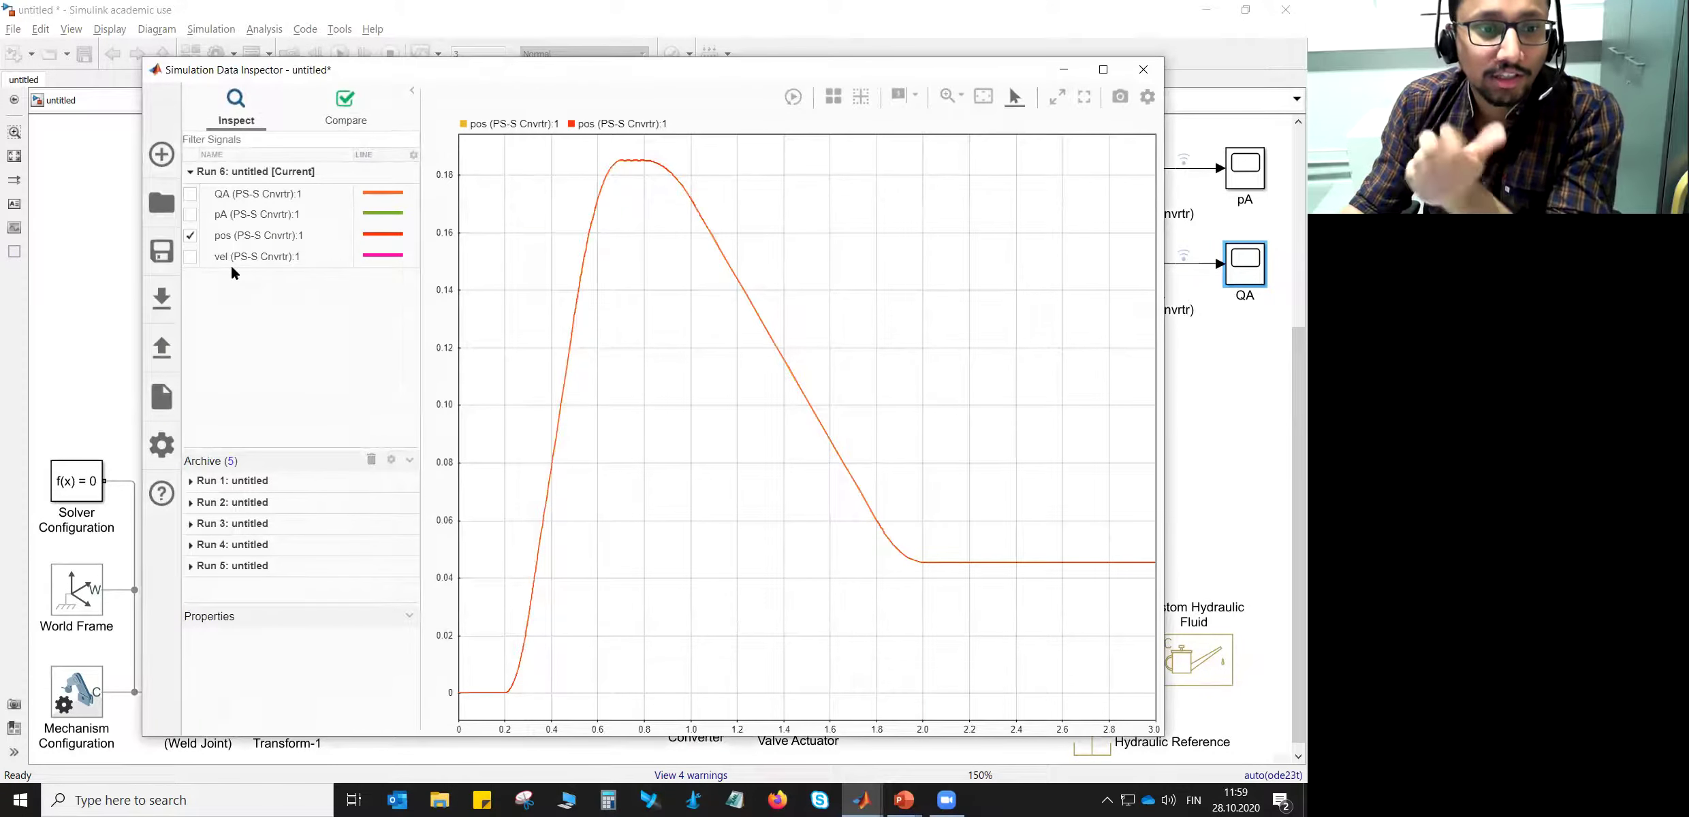
click(190, 213)
click(190, 235)
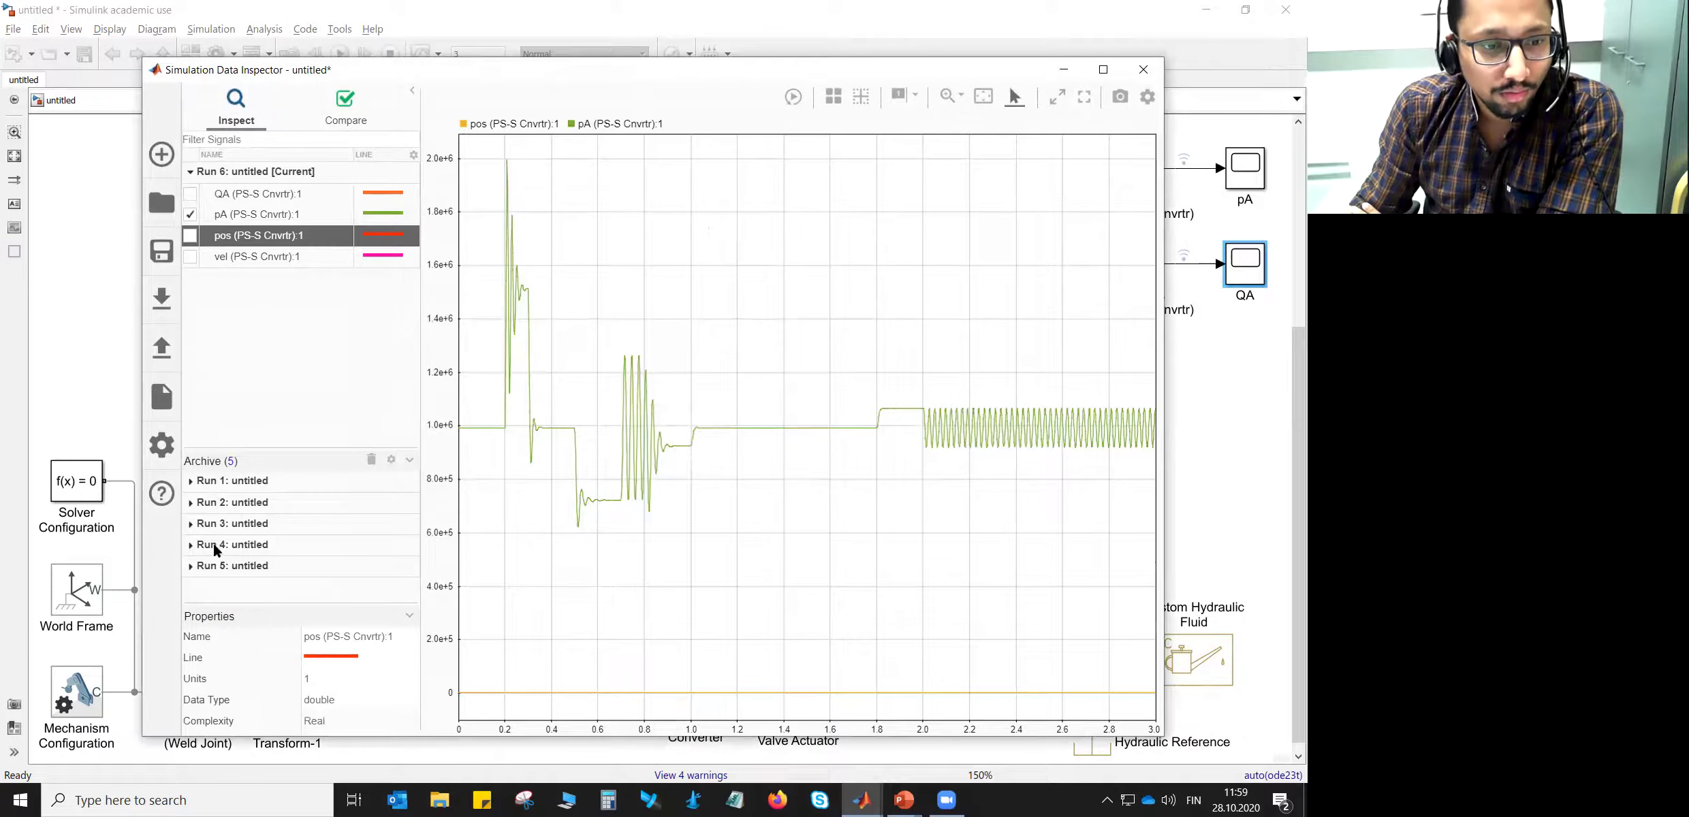
click(192, 545)
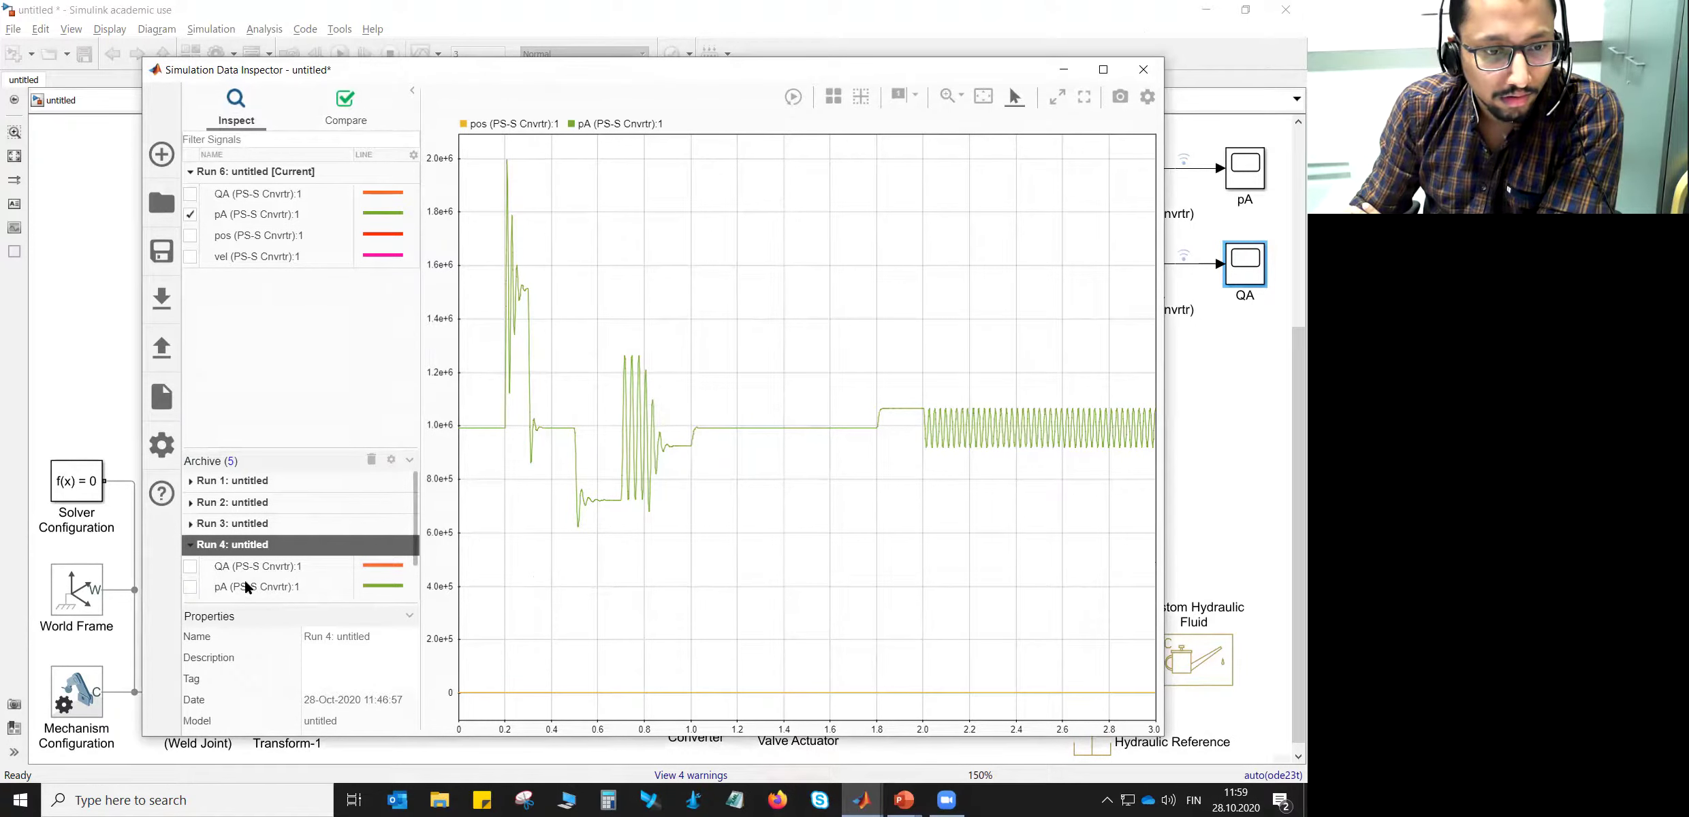
click(190, 587)
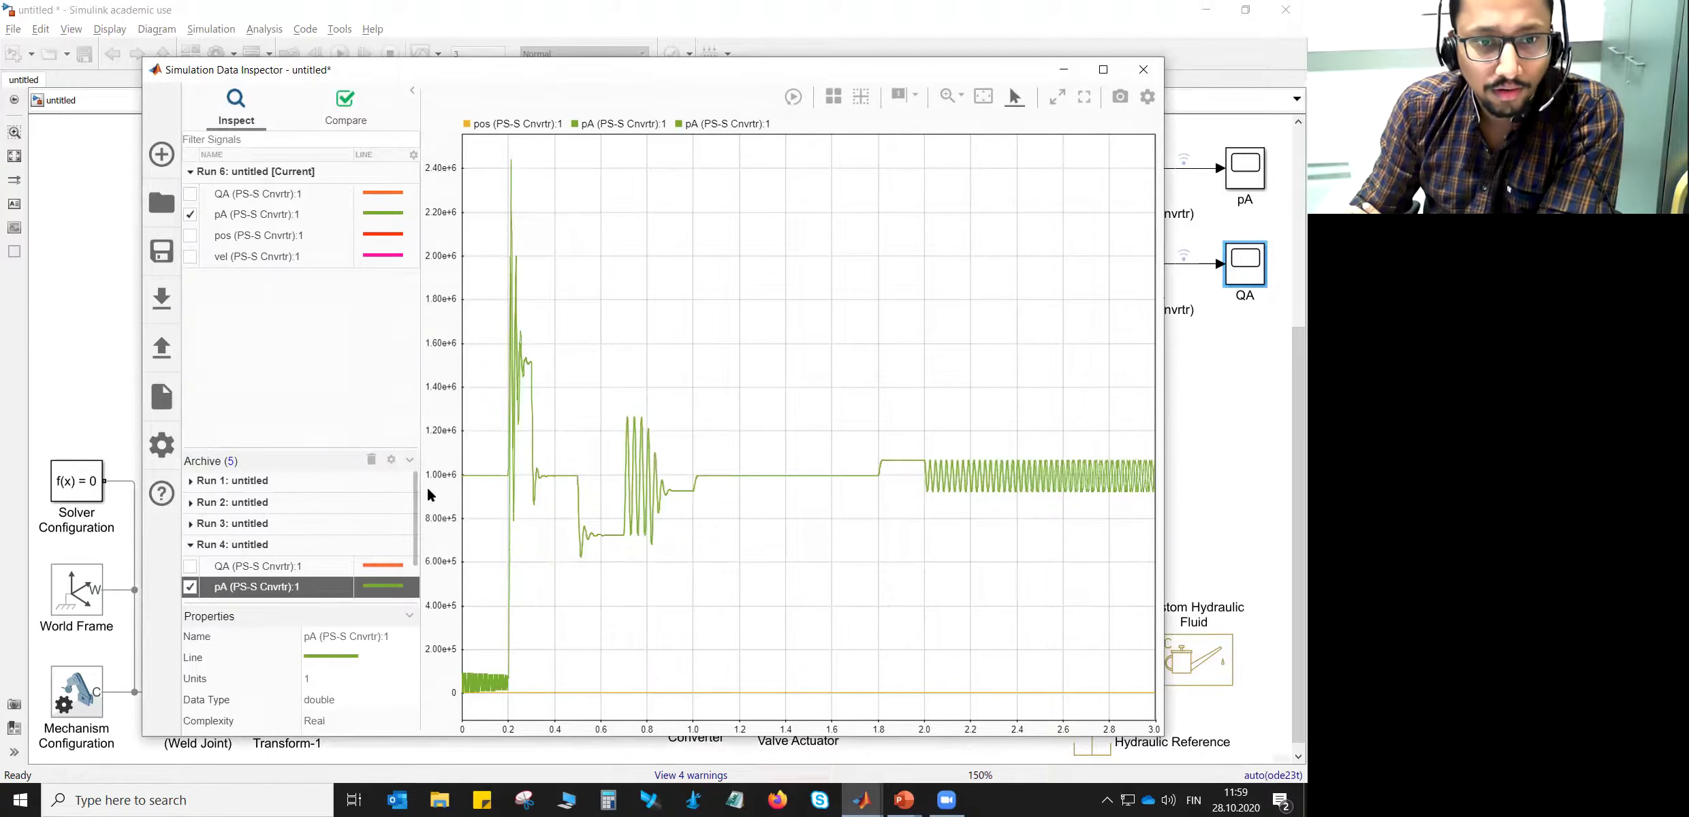
- Set the line of Run 4's pA signal to red and dashed
click(398, 585)
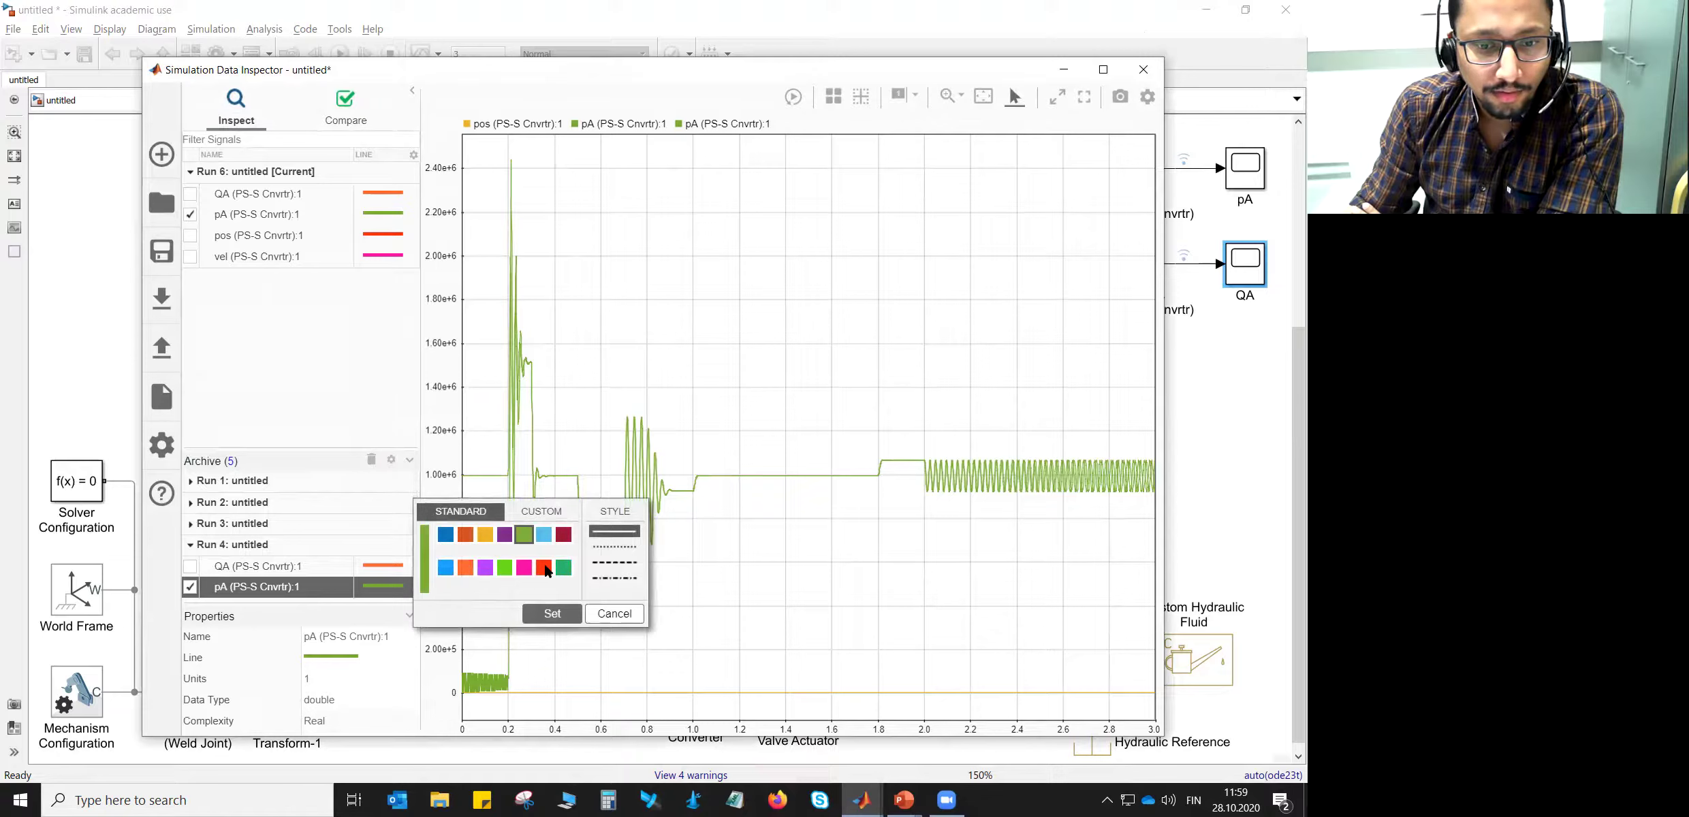
click(547, 570)
click(614, 563)
click(562, 613)
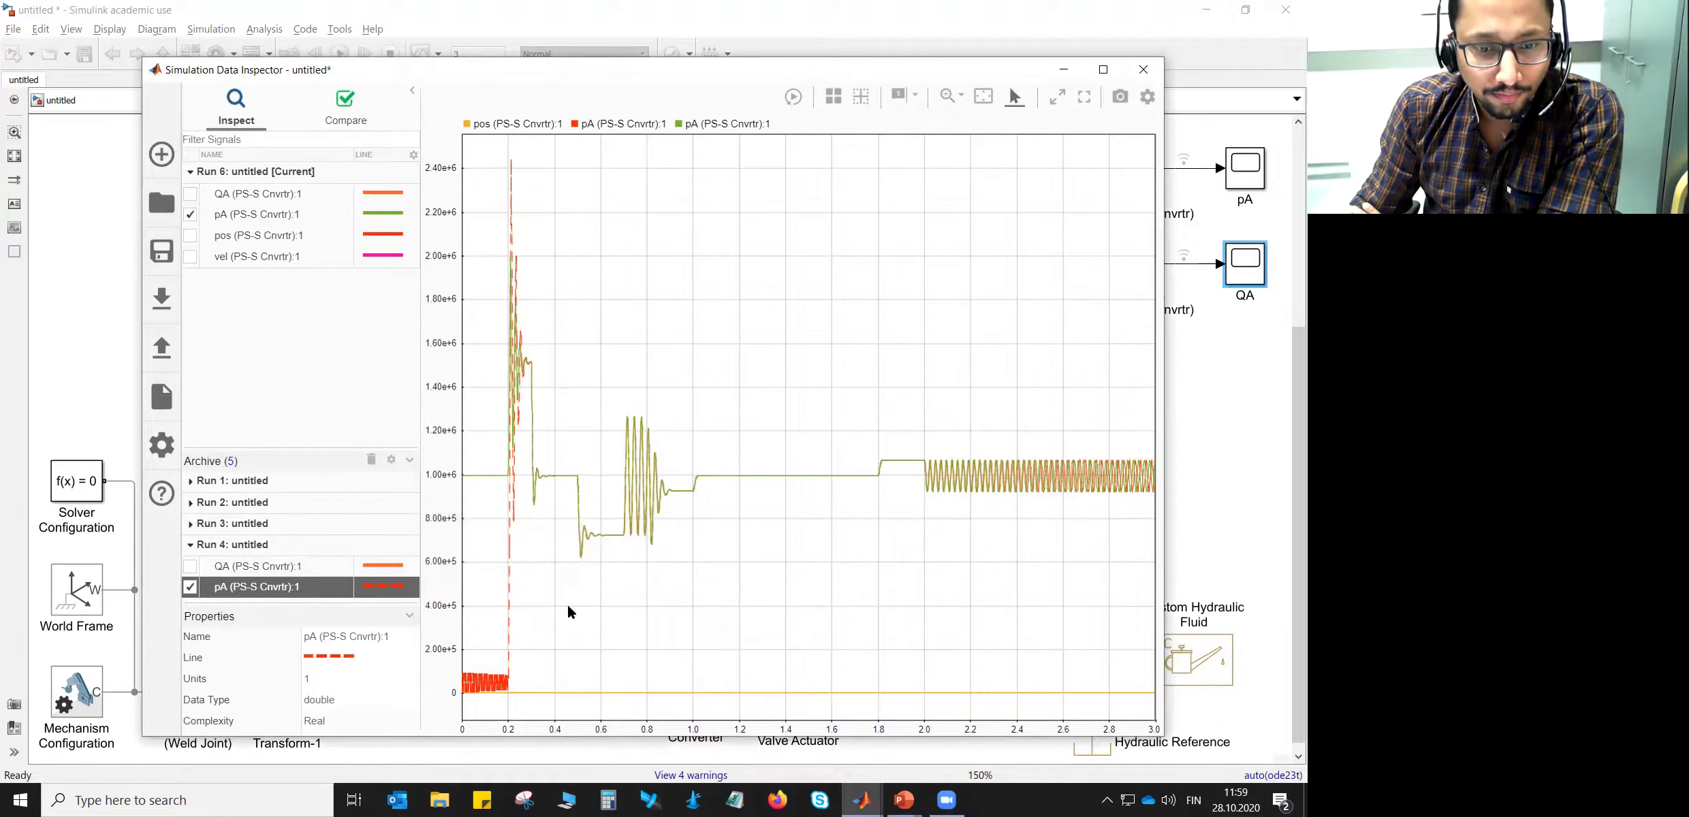
- Look through the signals of archived Run 5 and remove Run 1's pos signal from the plot
scroll(367, 537, down, 2)
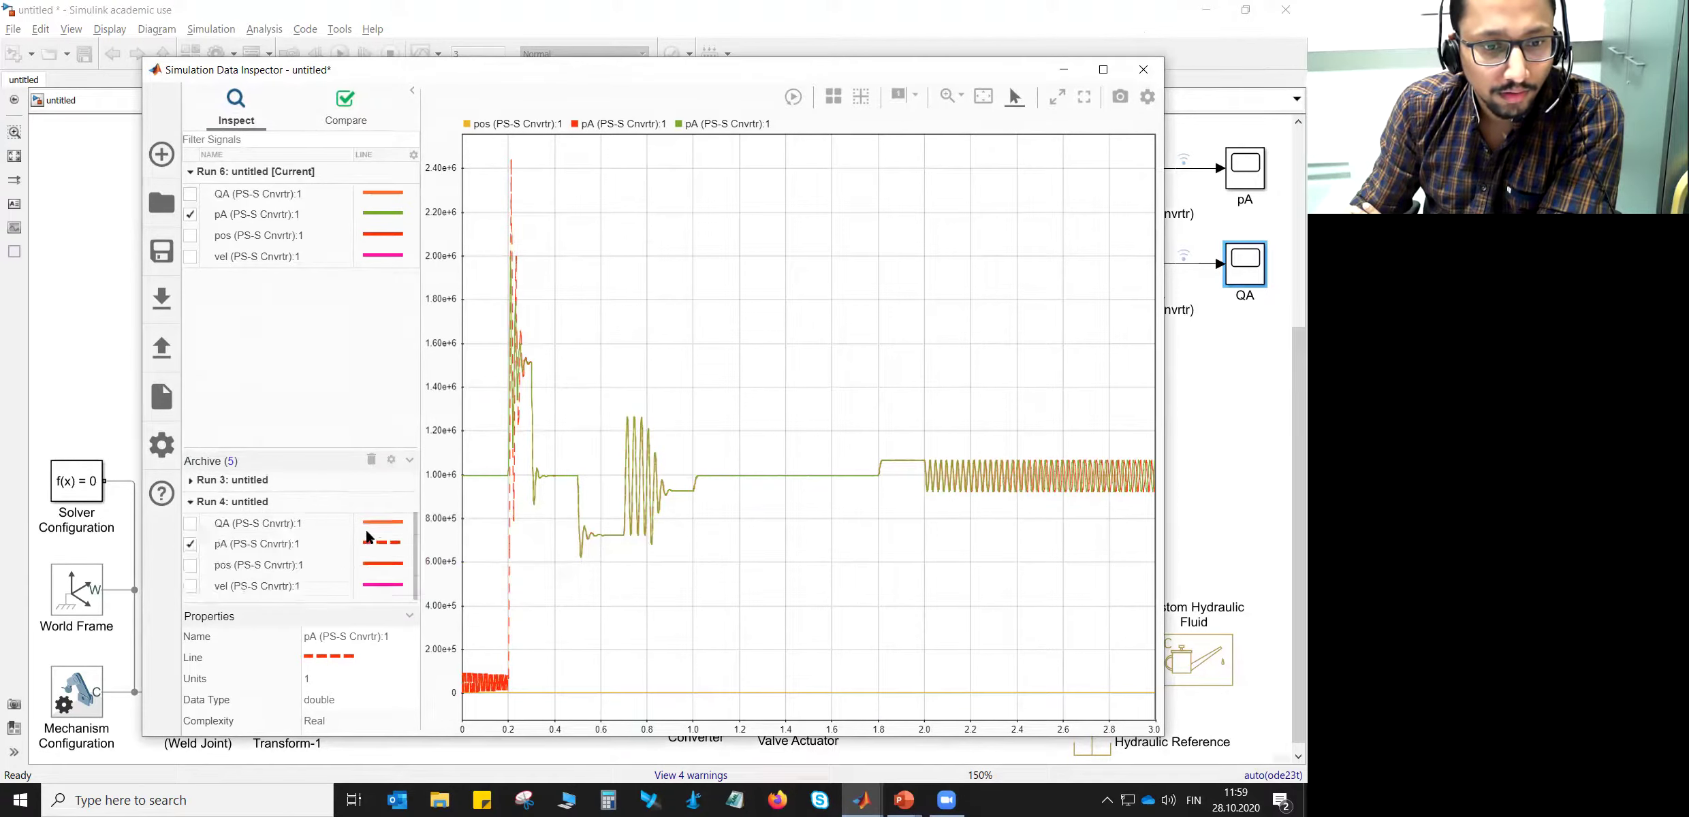
scroll(368, 537, down, 1)
click(228, 578)
click(191, 578)
scroll(232, 558, down, 4)
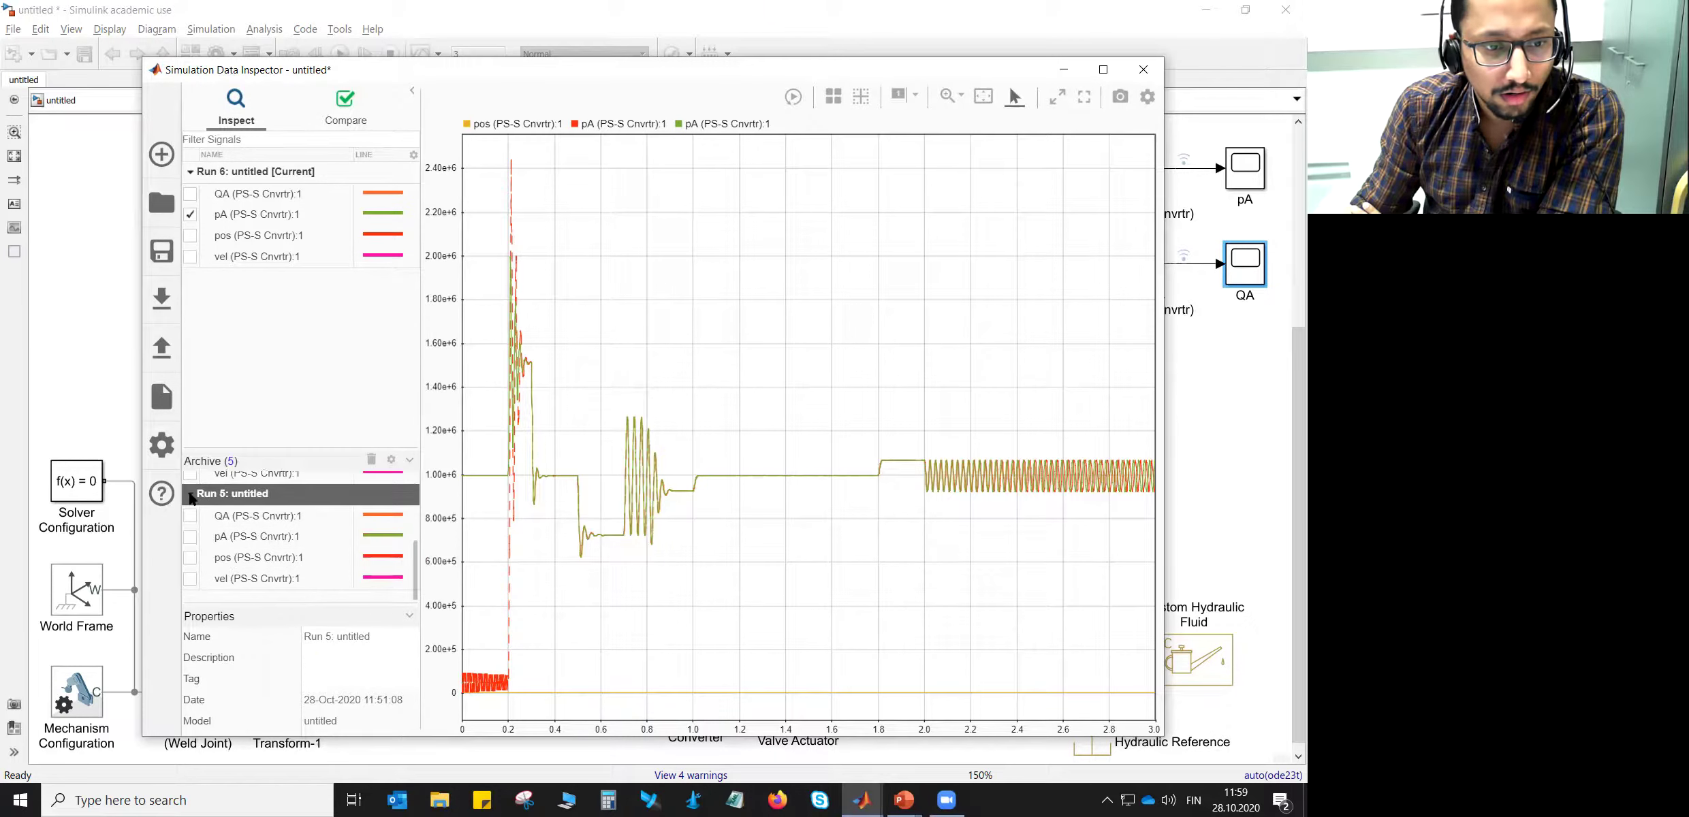
click(191, 494)
scroll(193, 485, up, 3)
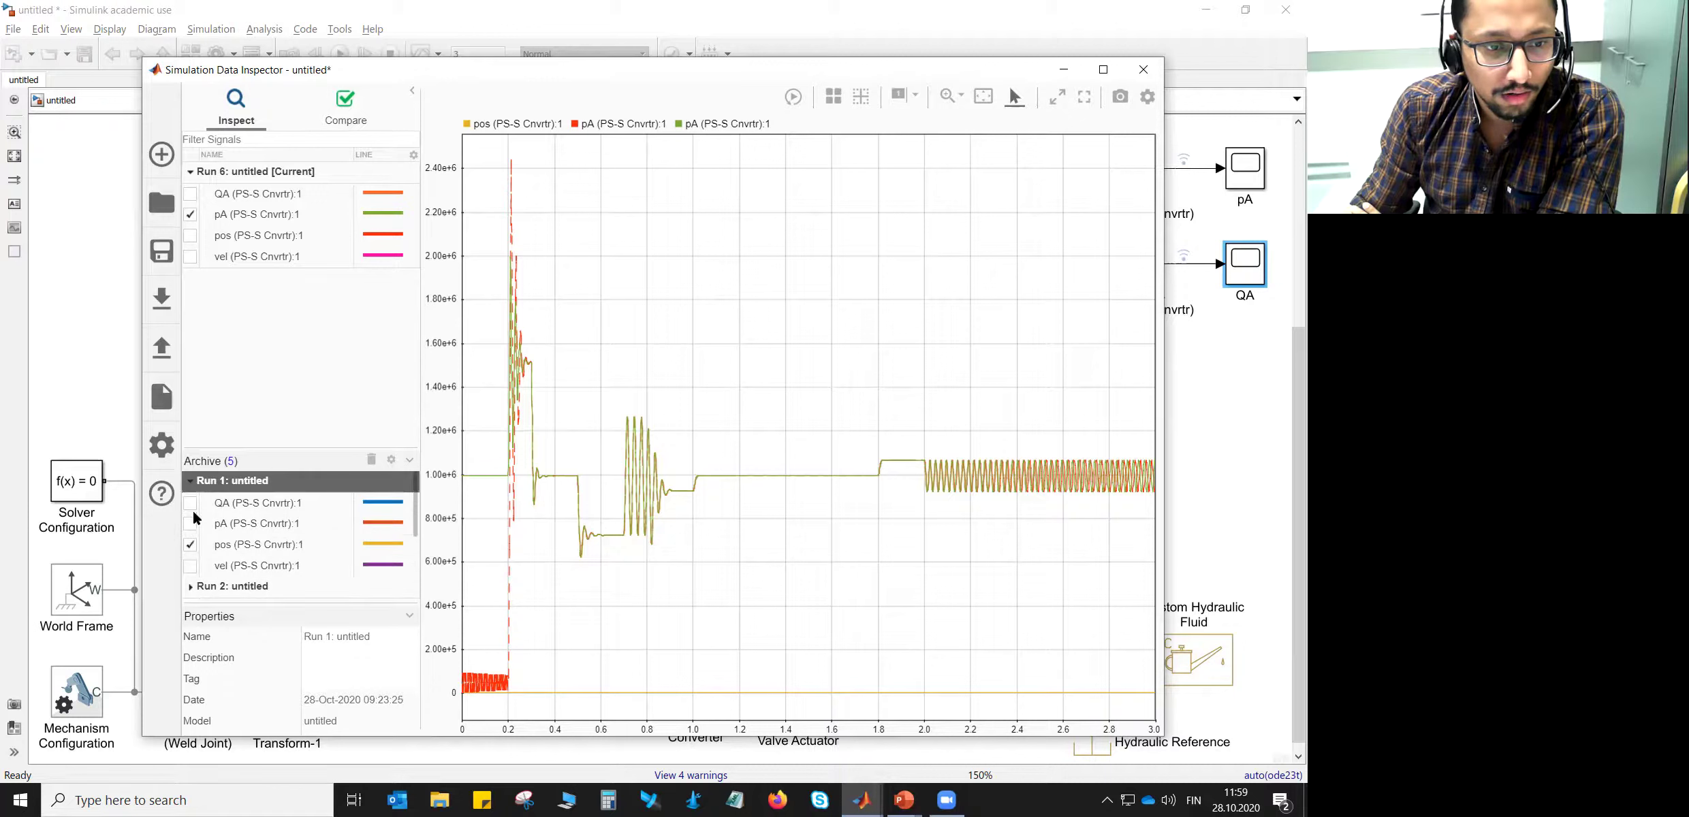
click(190, 544)
click(192, 481)
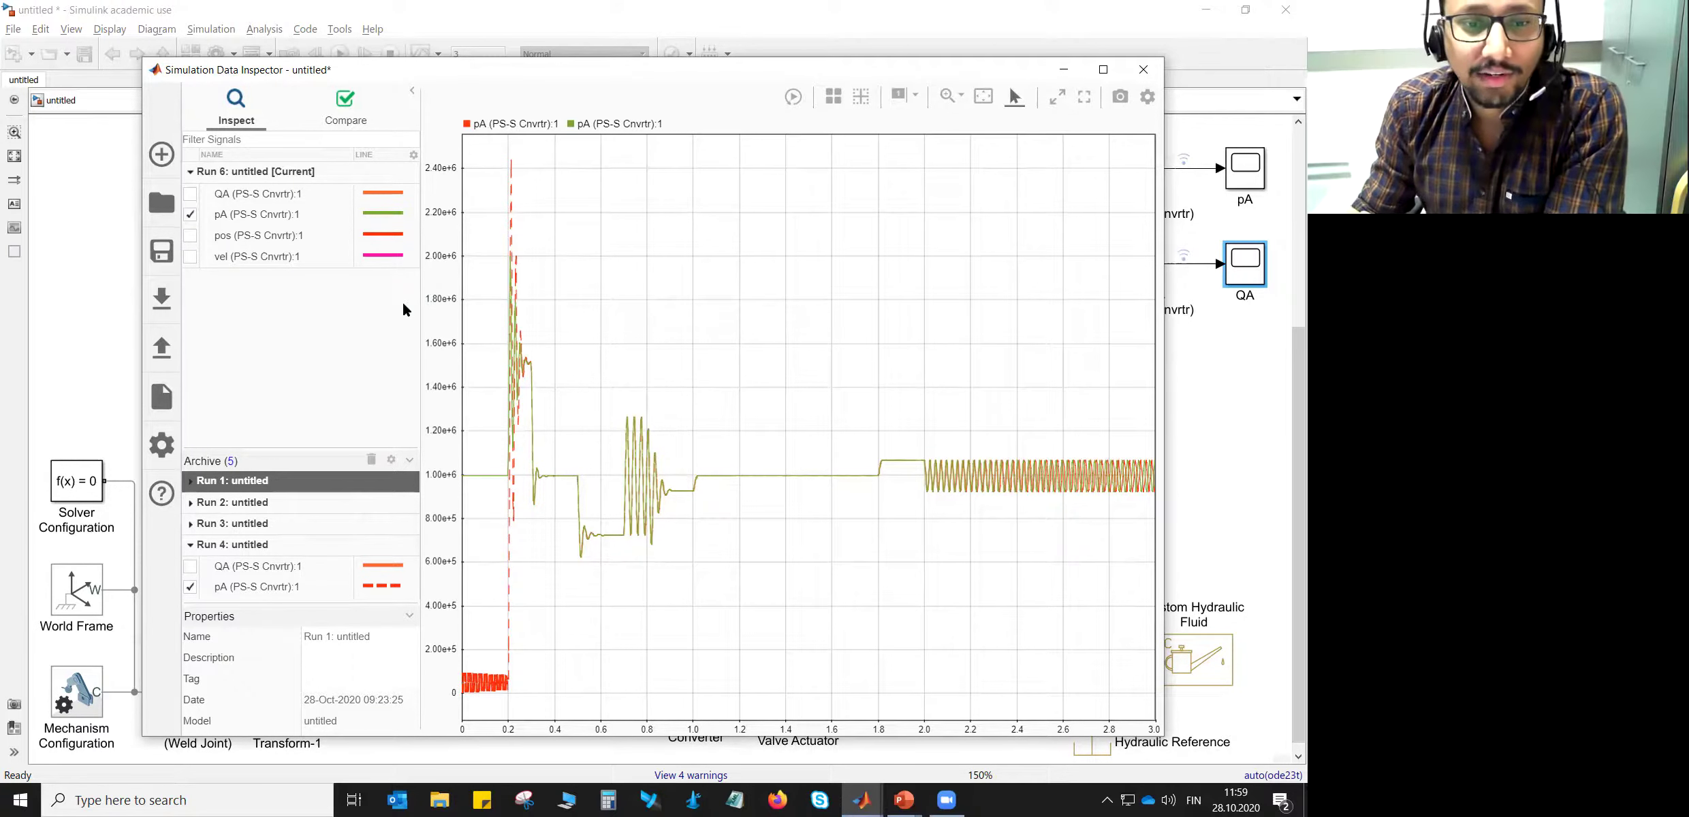
- Compare the two pA curves up close over about the first 0.35 s, and restore the full plot
click(946, 96)
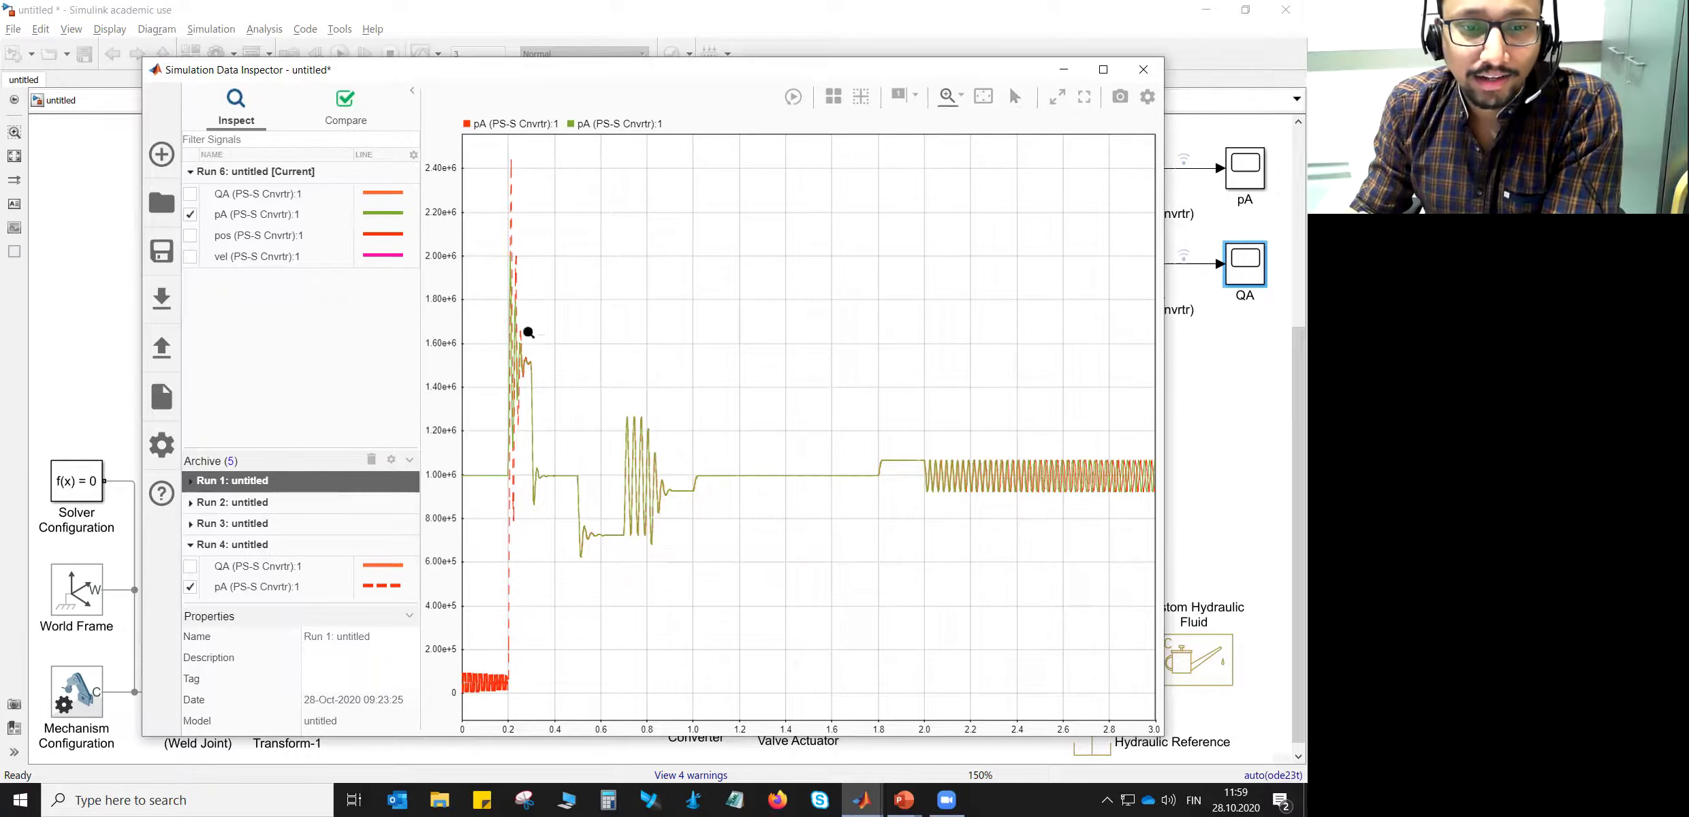
drag(538, 150, 412, 715)
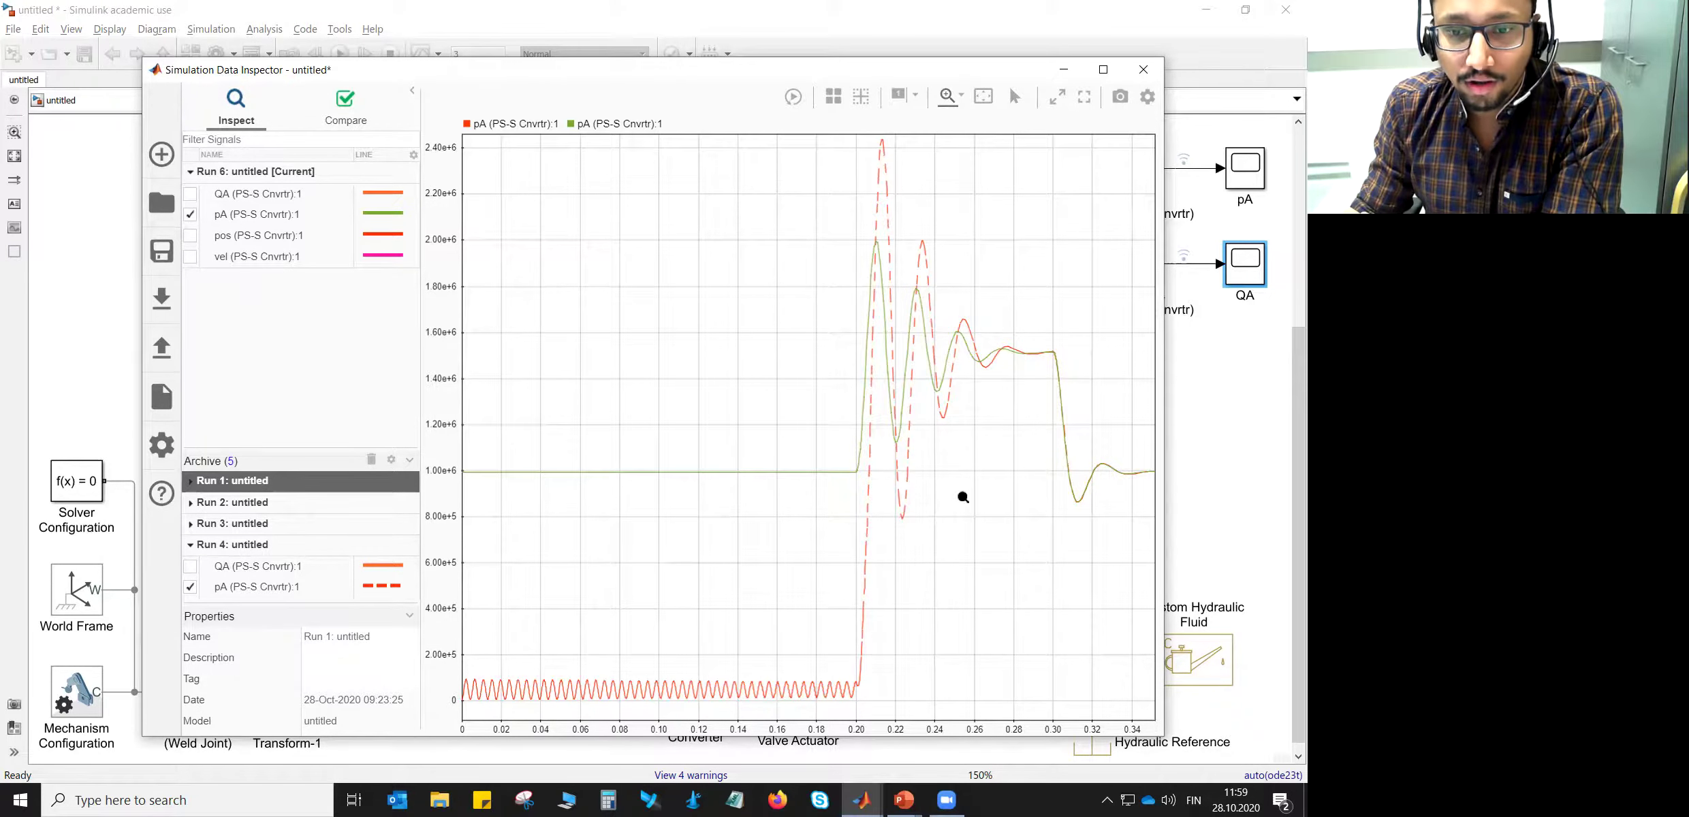
click(963, 497)
click(805, 363)
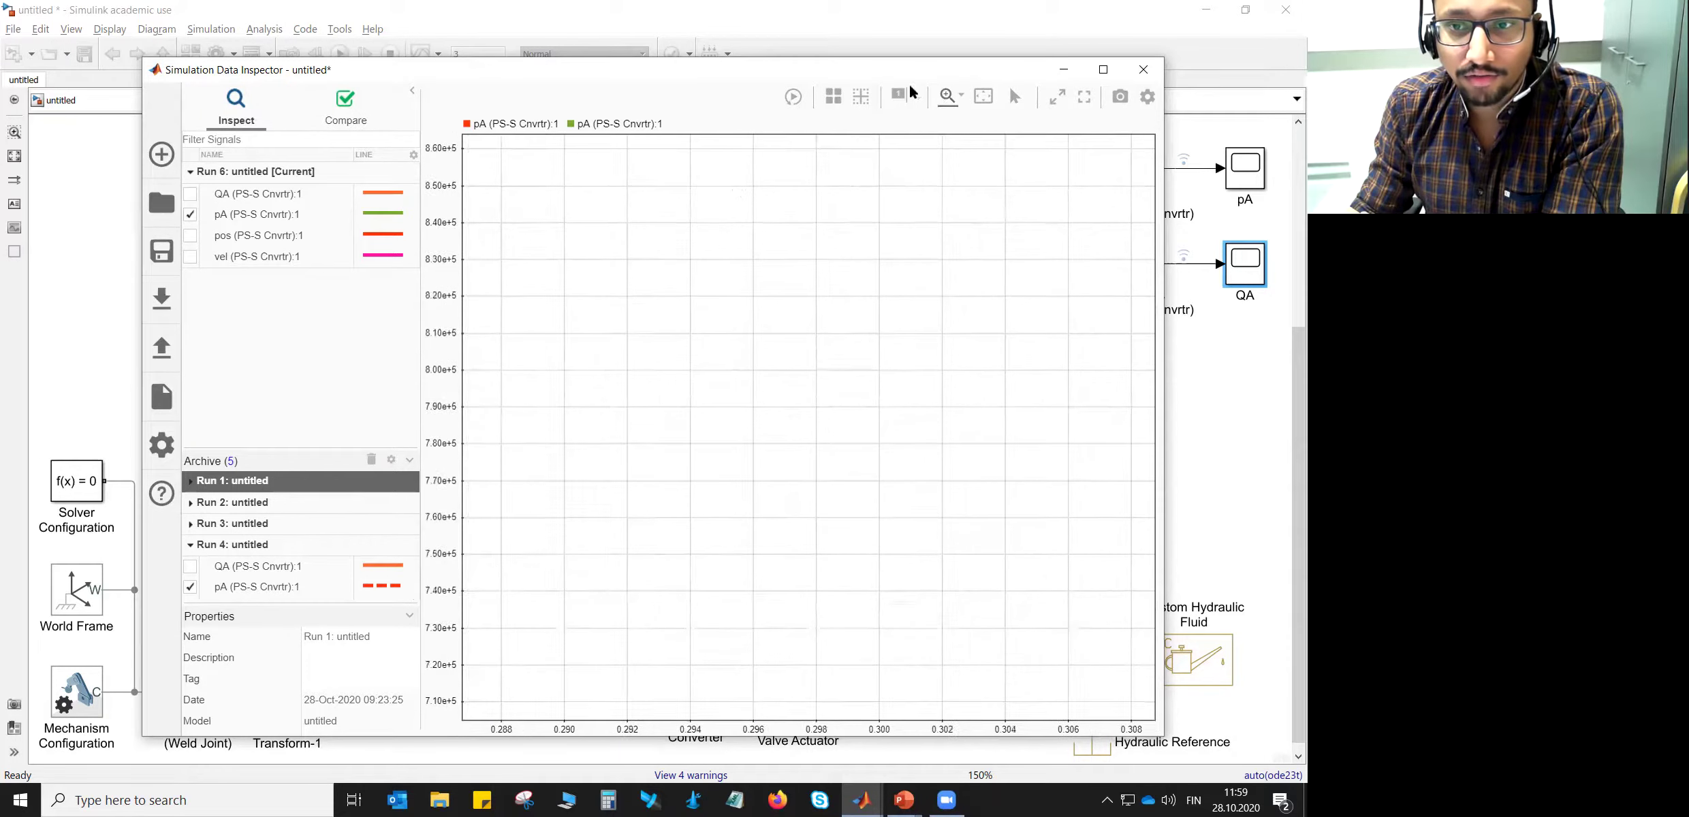
click(983, 97)
- Compare the pA curves up close around the oscillations between about 0.7 and 1.4 s, and restore the full plot
drag(537, 379, 1156, 567)
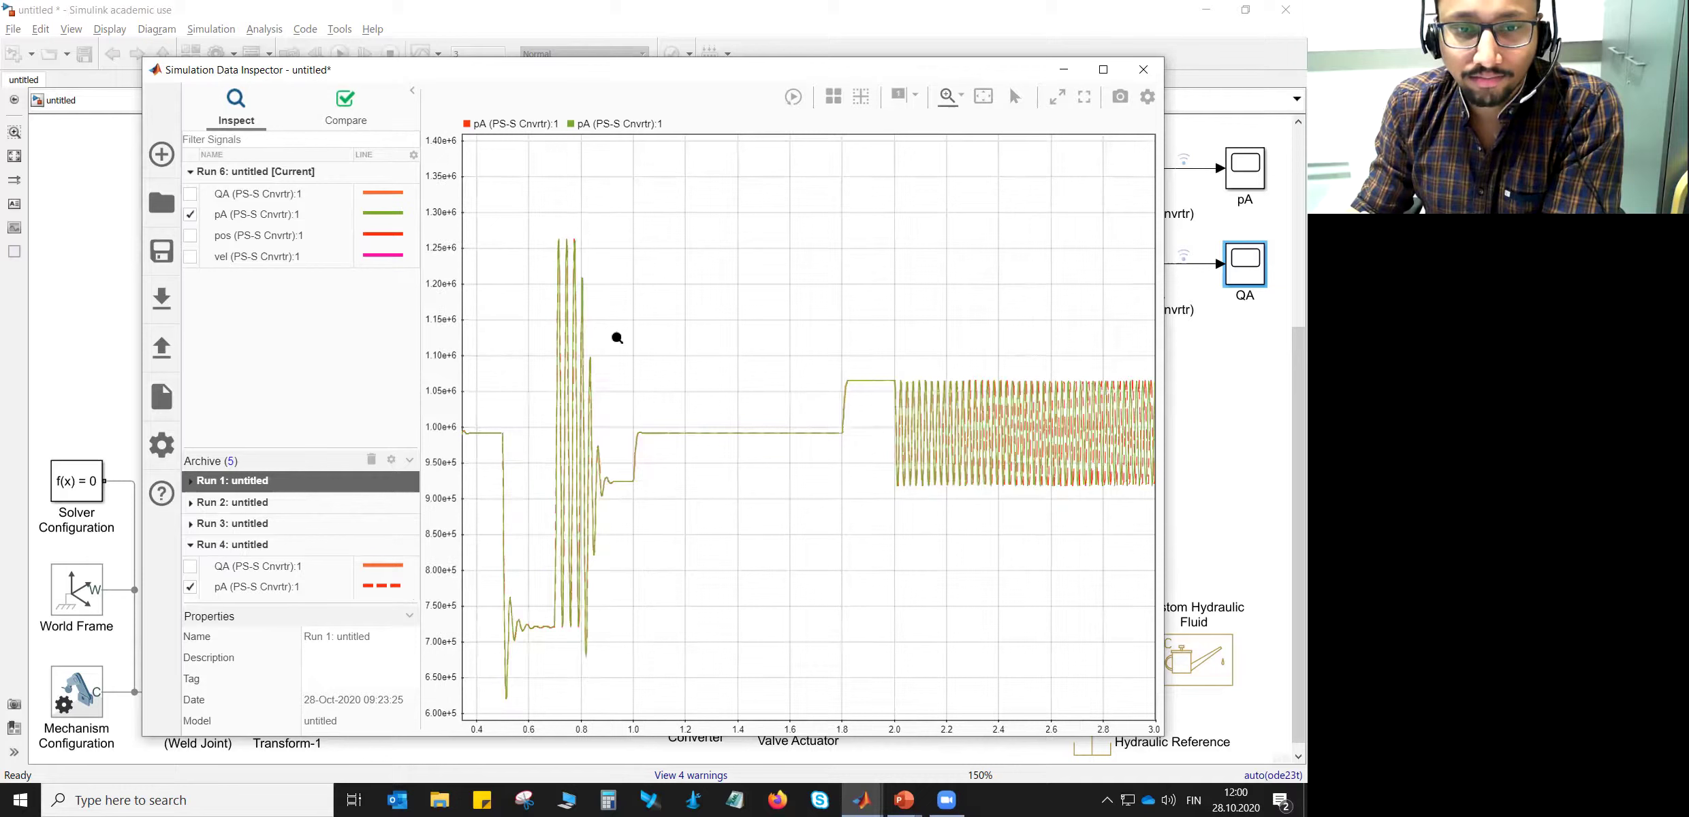
drag(550, 228, 734, 623)
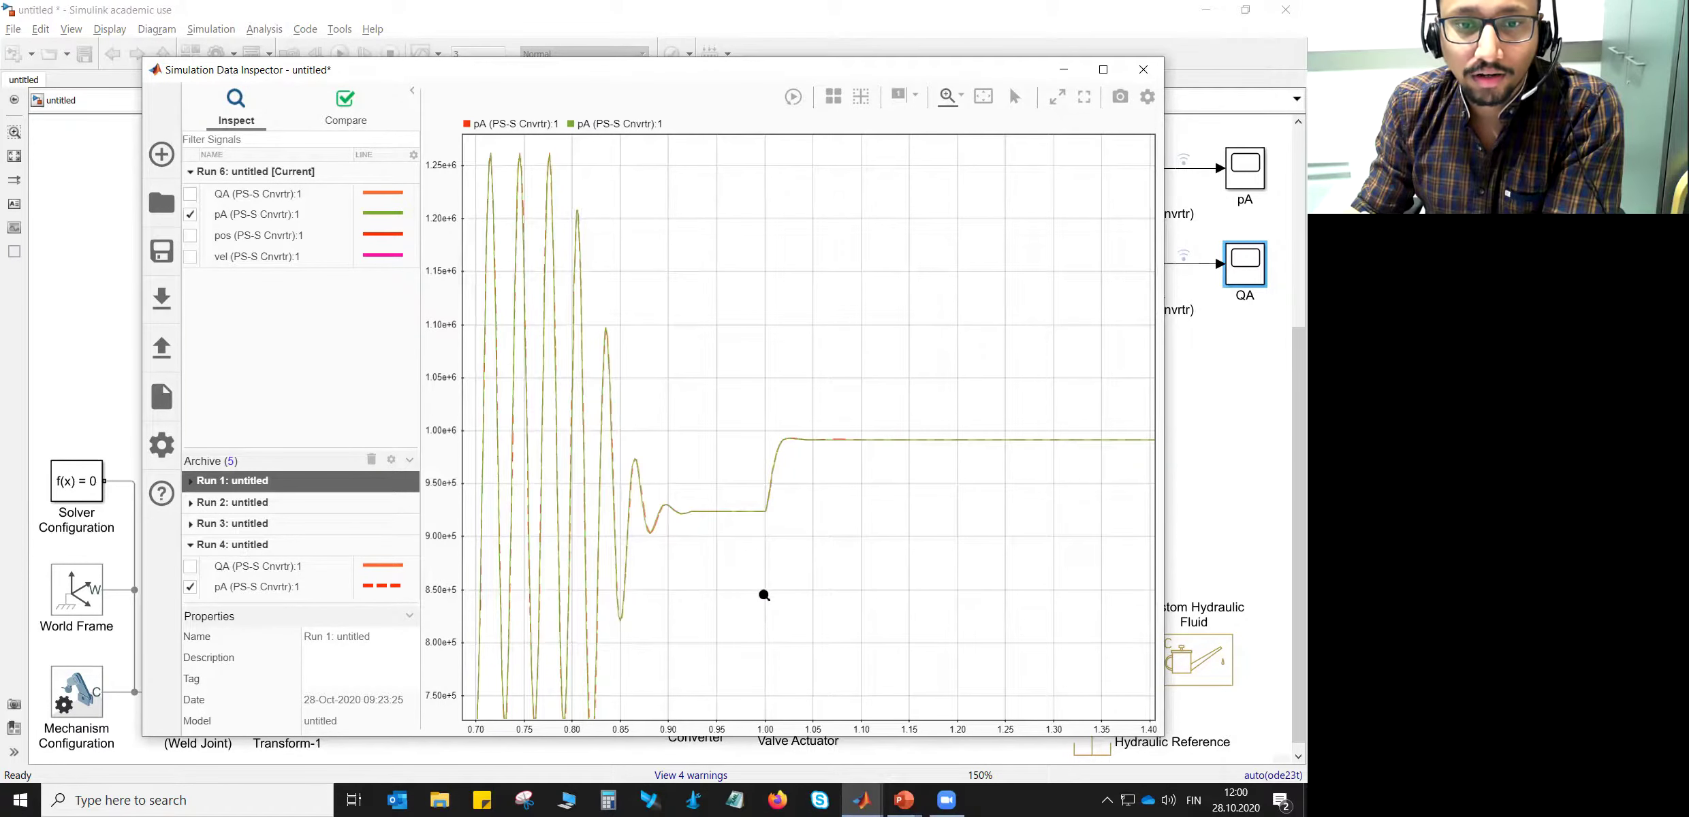
click(983, 102)
triple_click(943, 271)
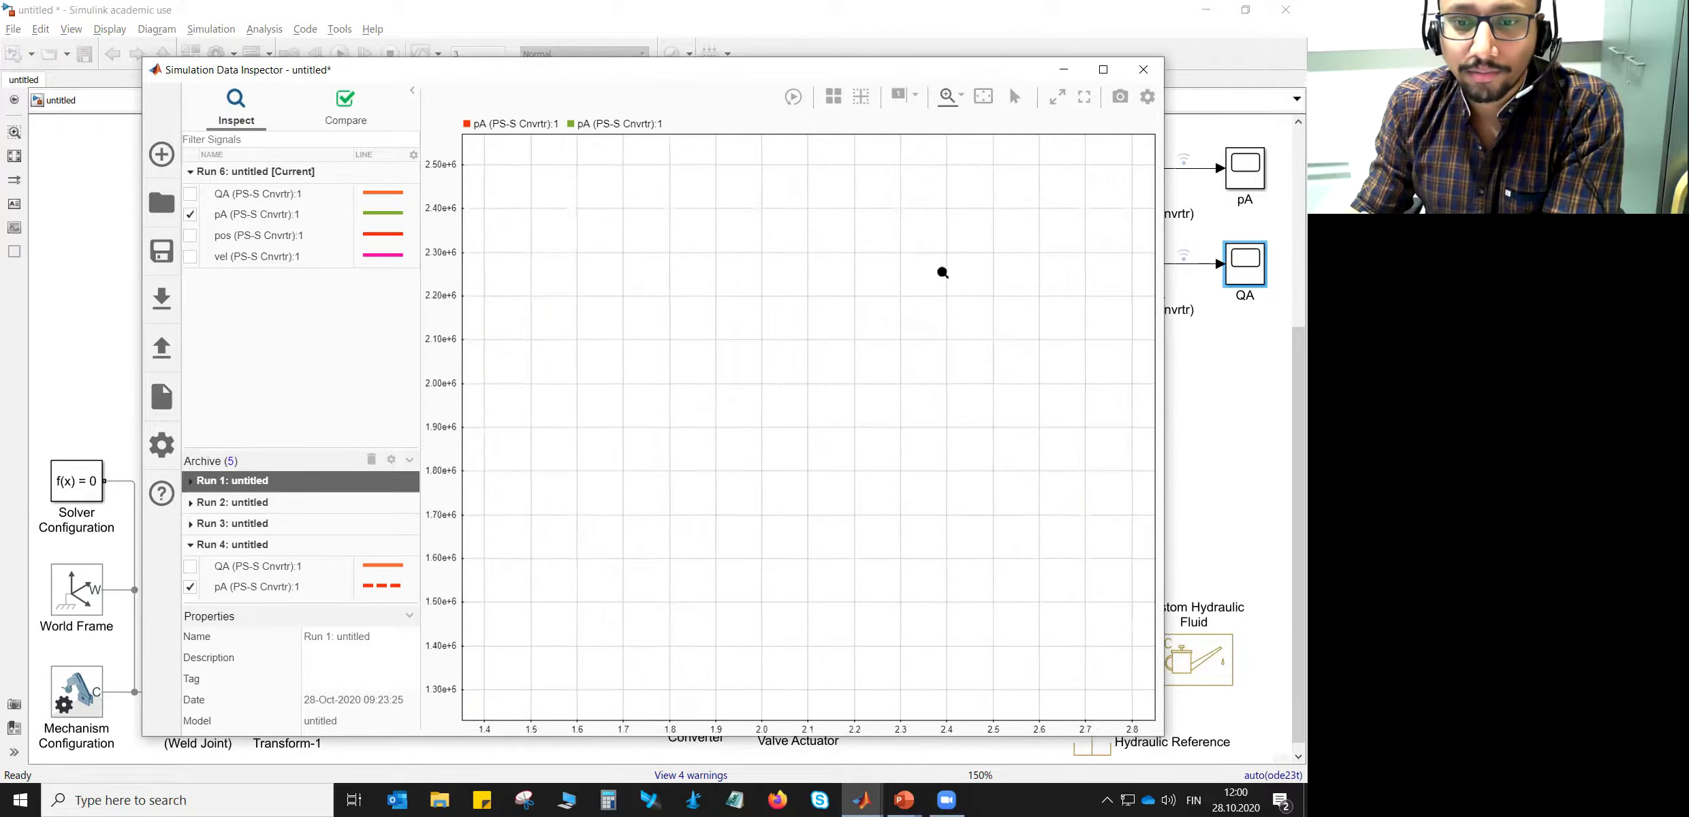
click(983, 102)
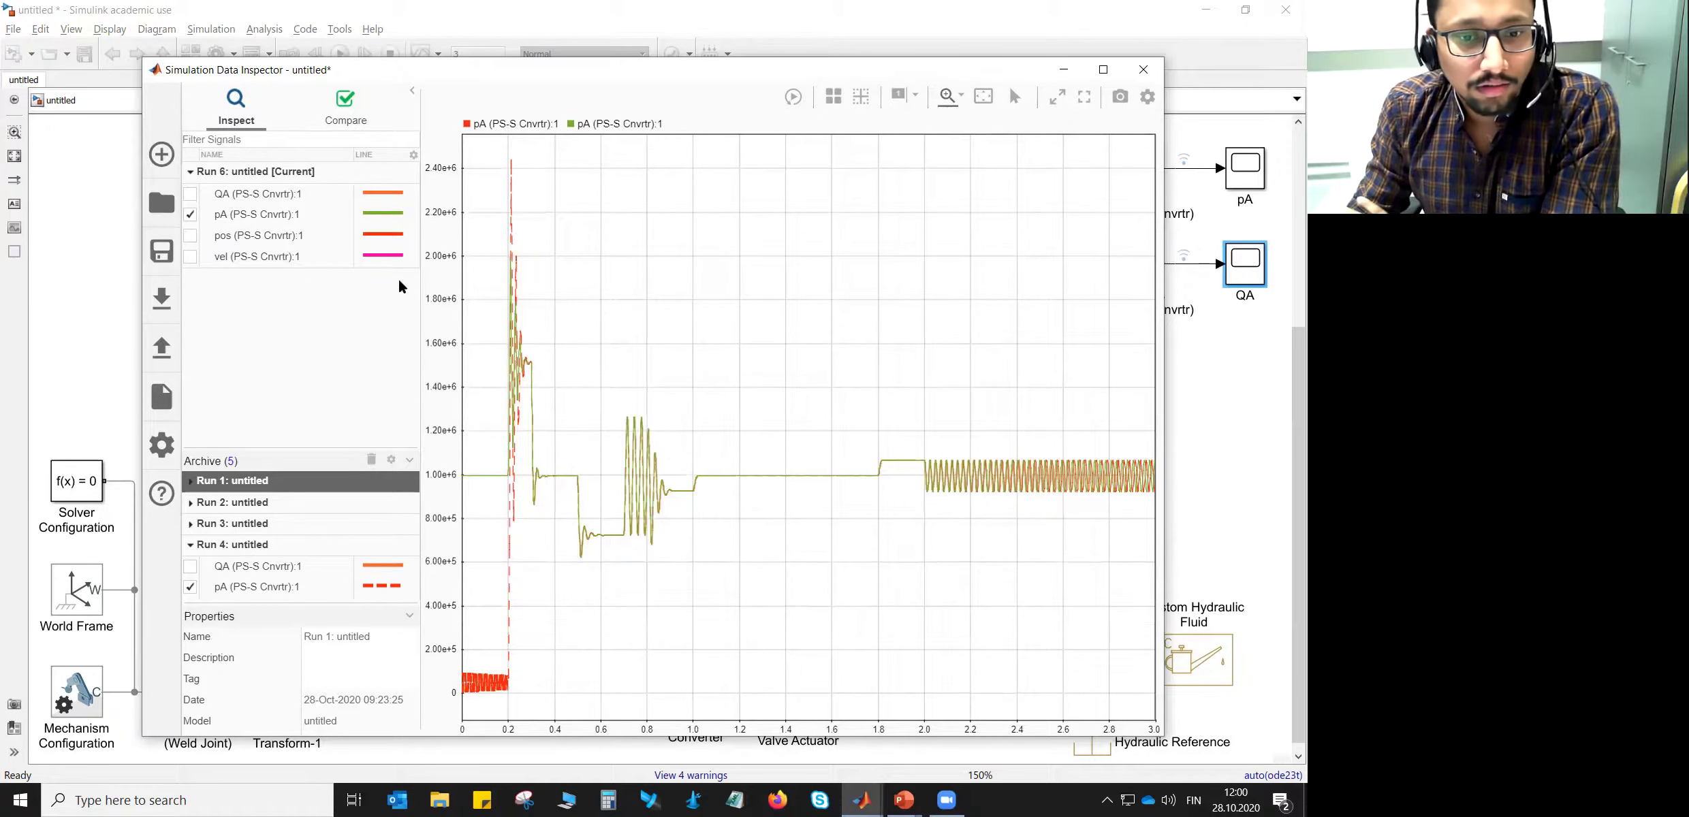
- Plot the vel signals of Run 6 and Run 4 in place of their pA signals
click(190, 256)
click(190, 214)
scroll(232, 590, down, 2)
scroll(232, 589, down, 1)
click(190, 557)
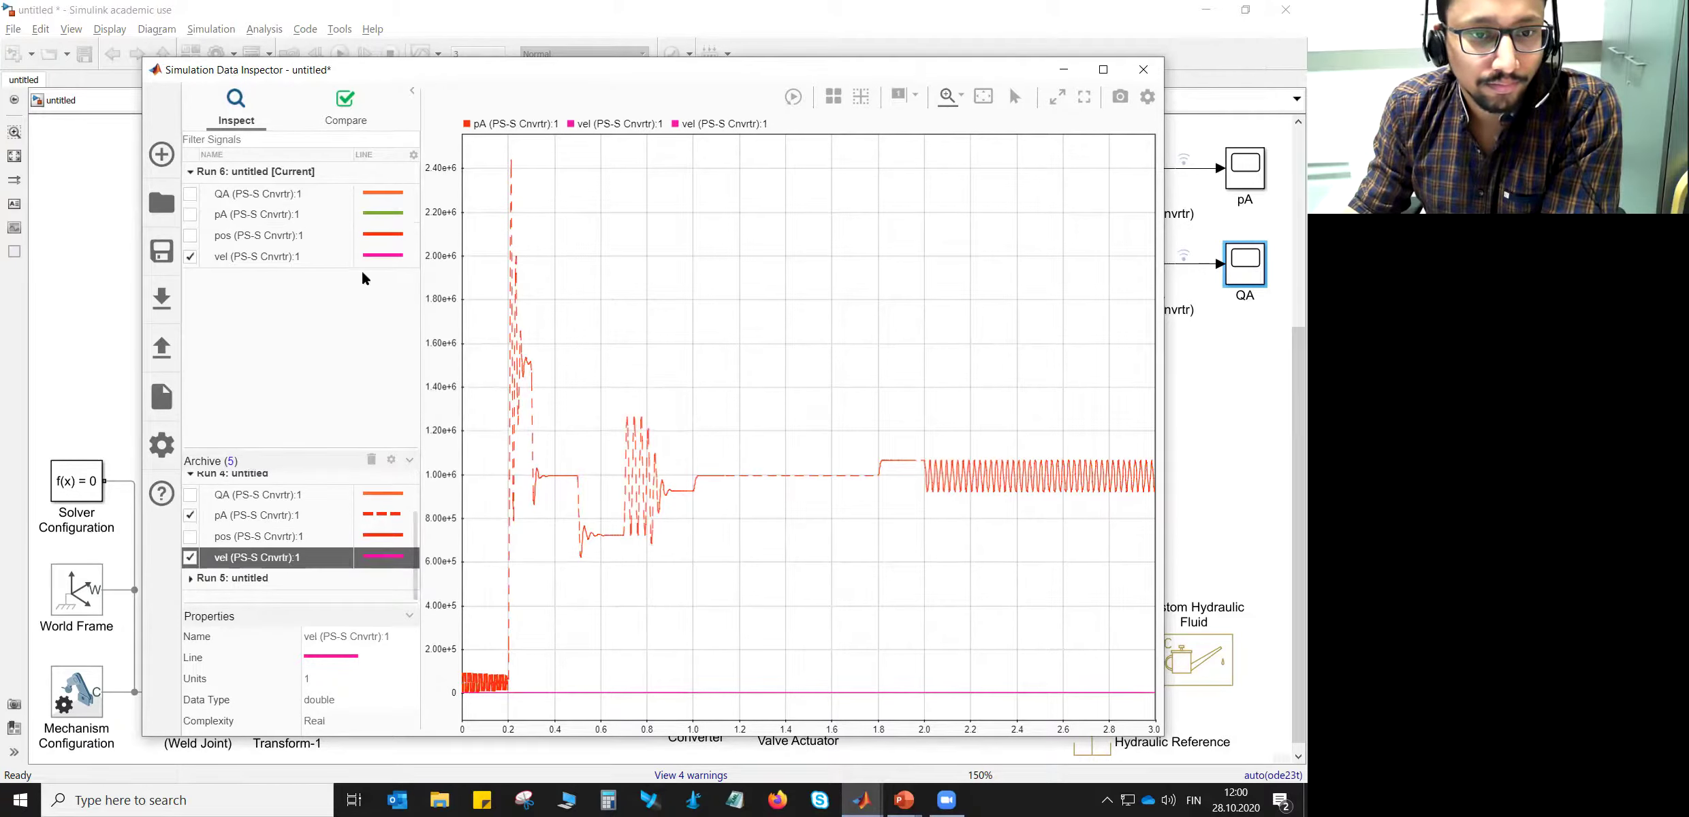
click(190, 515)
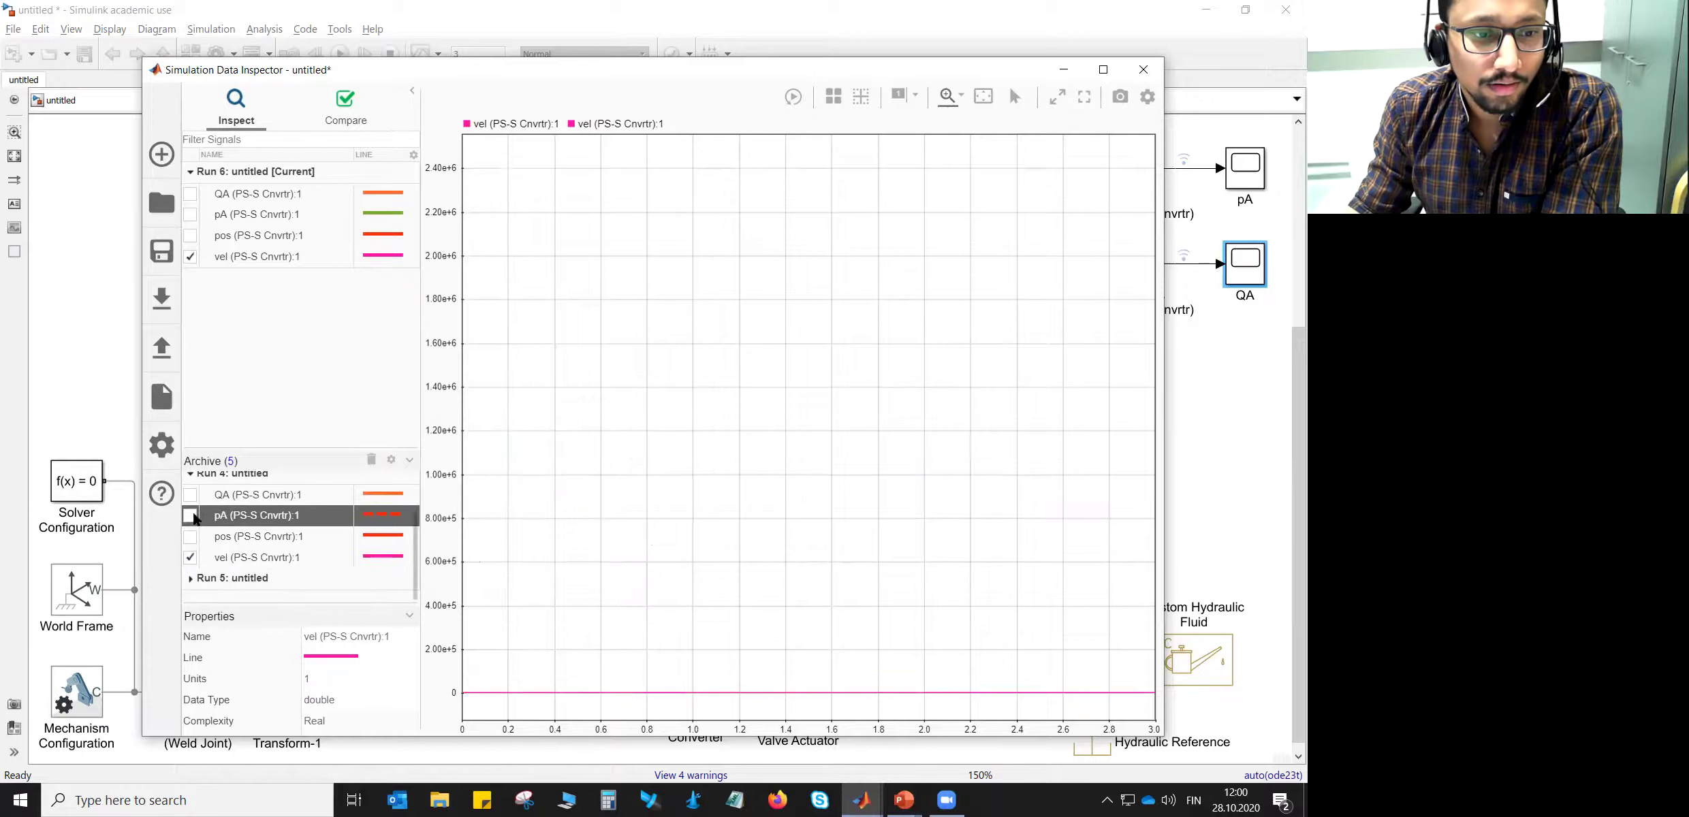
- Set the line colour of Run 6's vel signal to green
click(383, 253)
click(563, 238)
click(552, 283)
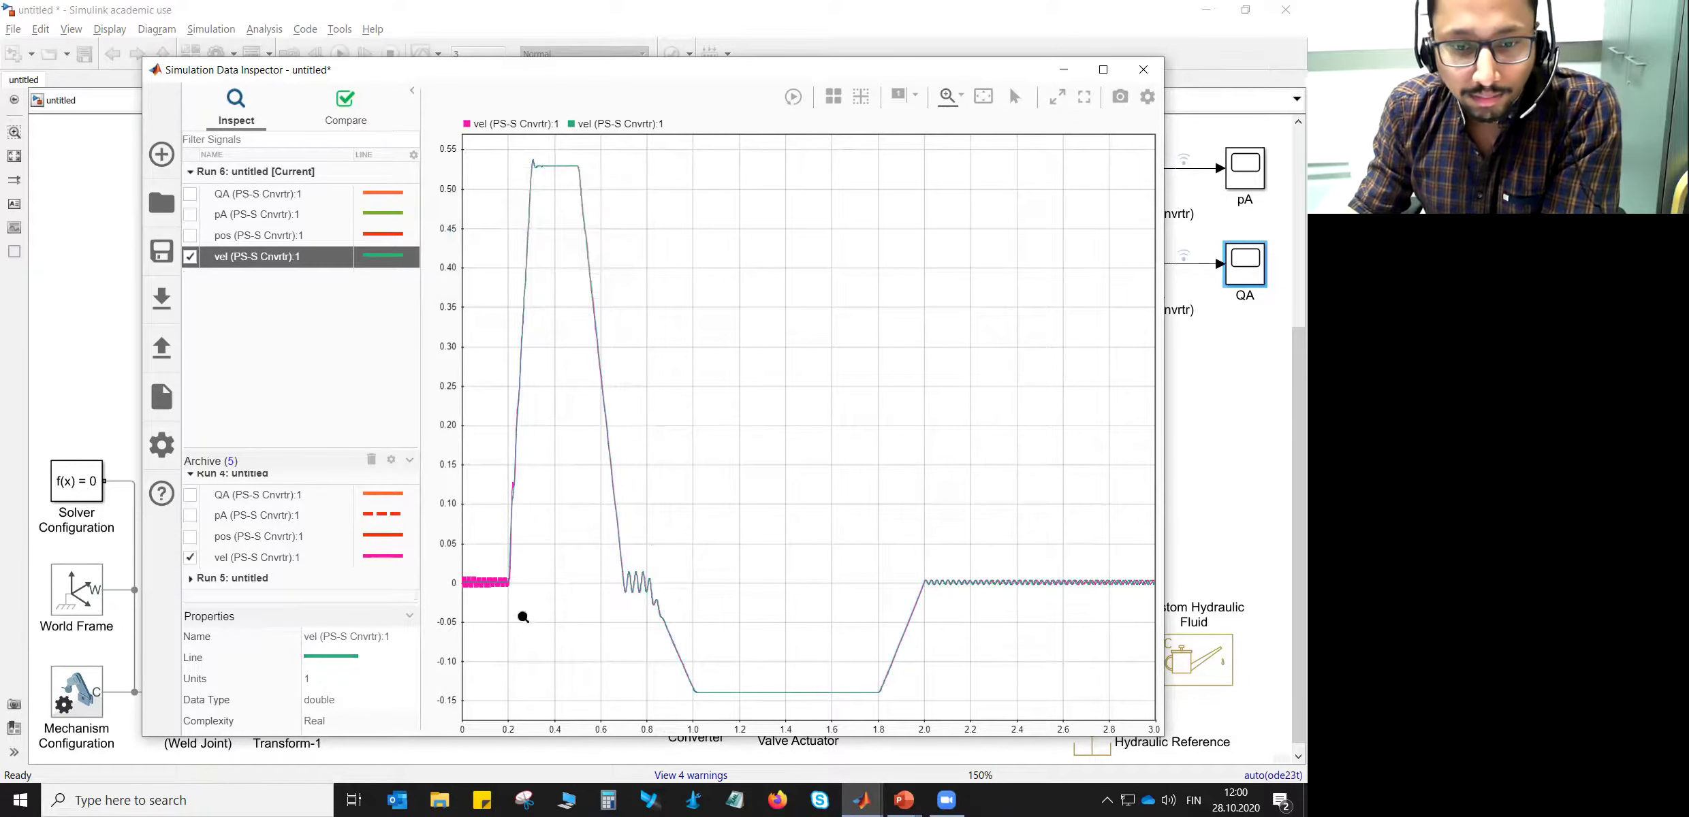
- Compare the two vel curves up close over about the first 0.3 s, and restore the full plot
mouse_move(533, 556)
mouse_down()
mouse_move(495, 566)
mouse_move(462, 612)
mouse_up()
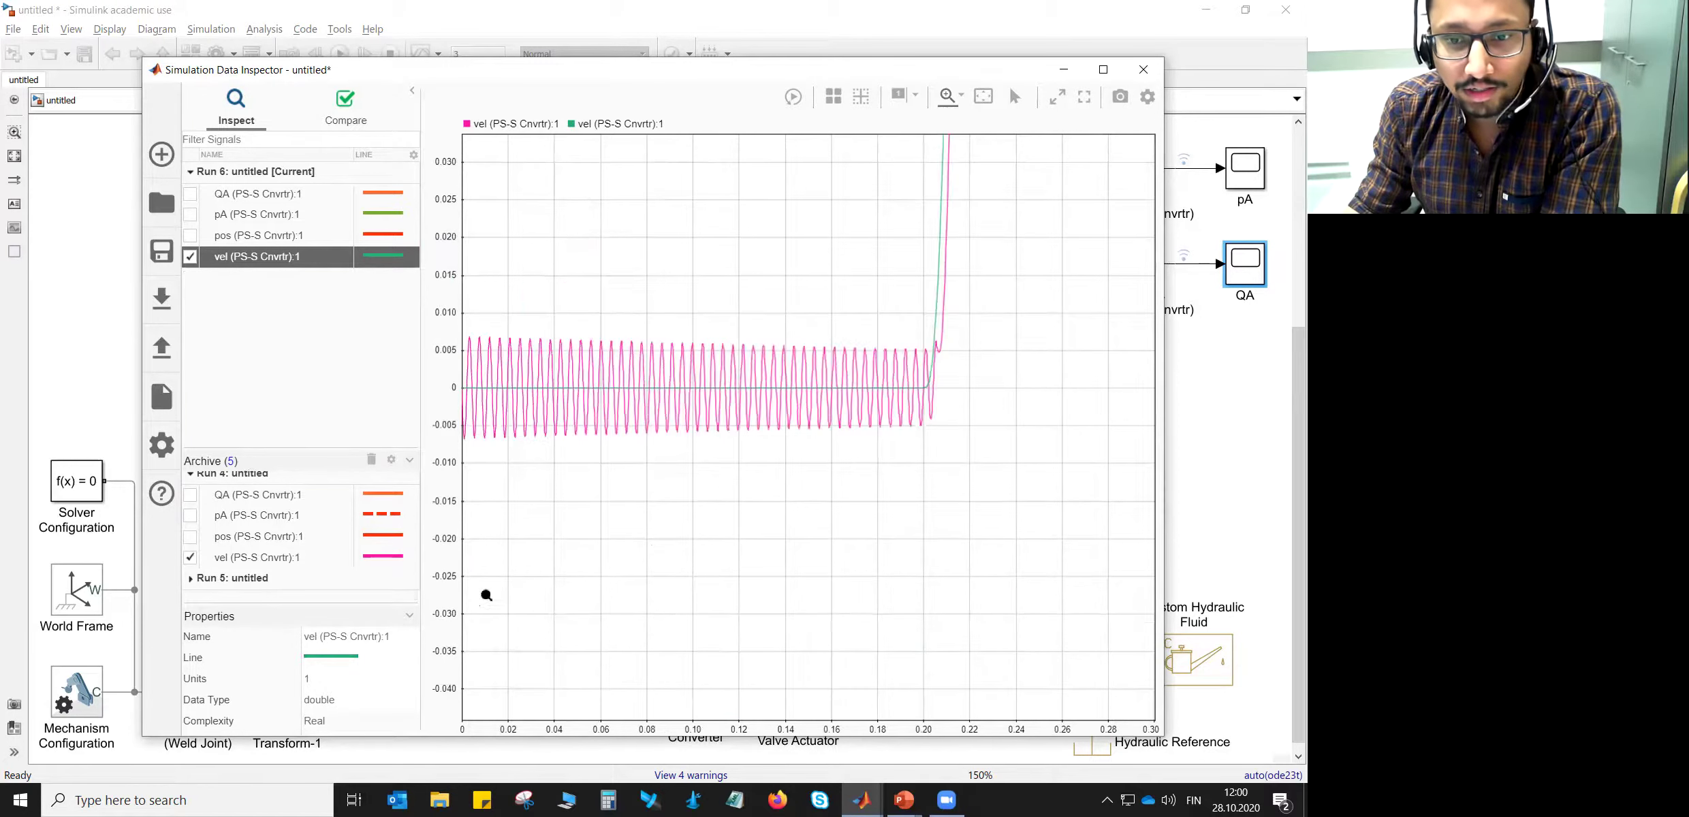
click(717, 495)
click(717, 495)
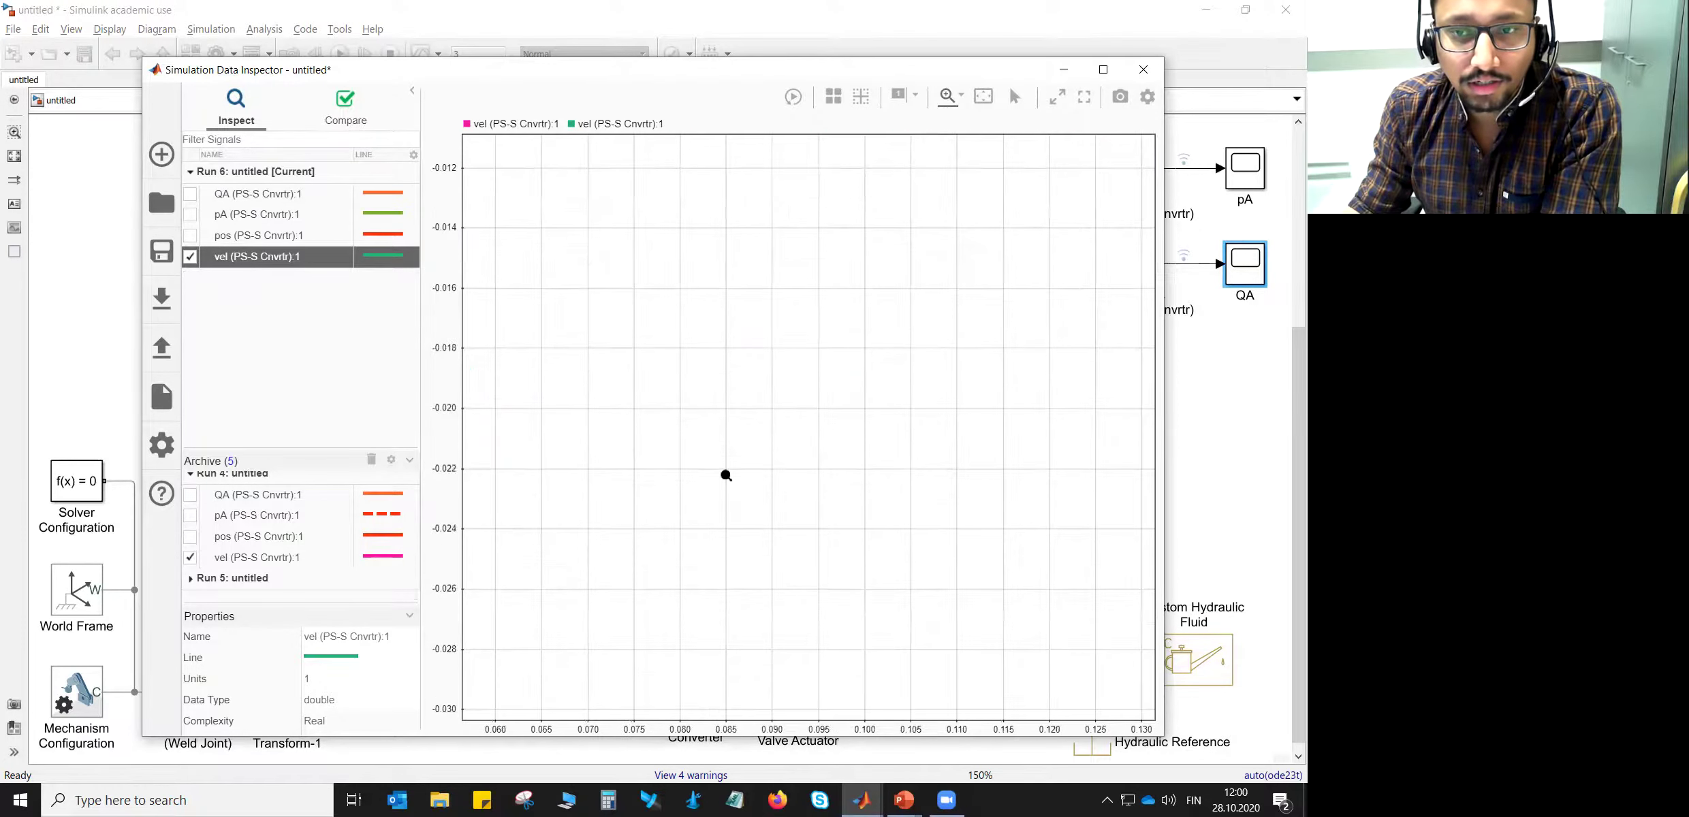
click(983, 98)
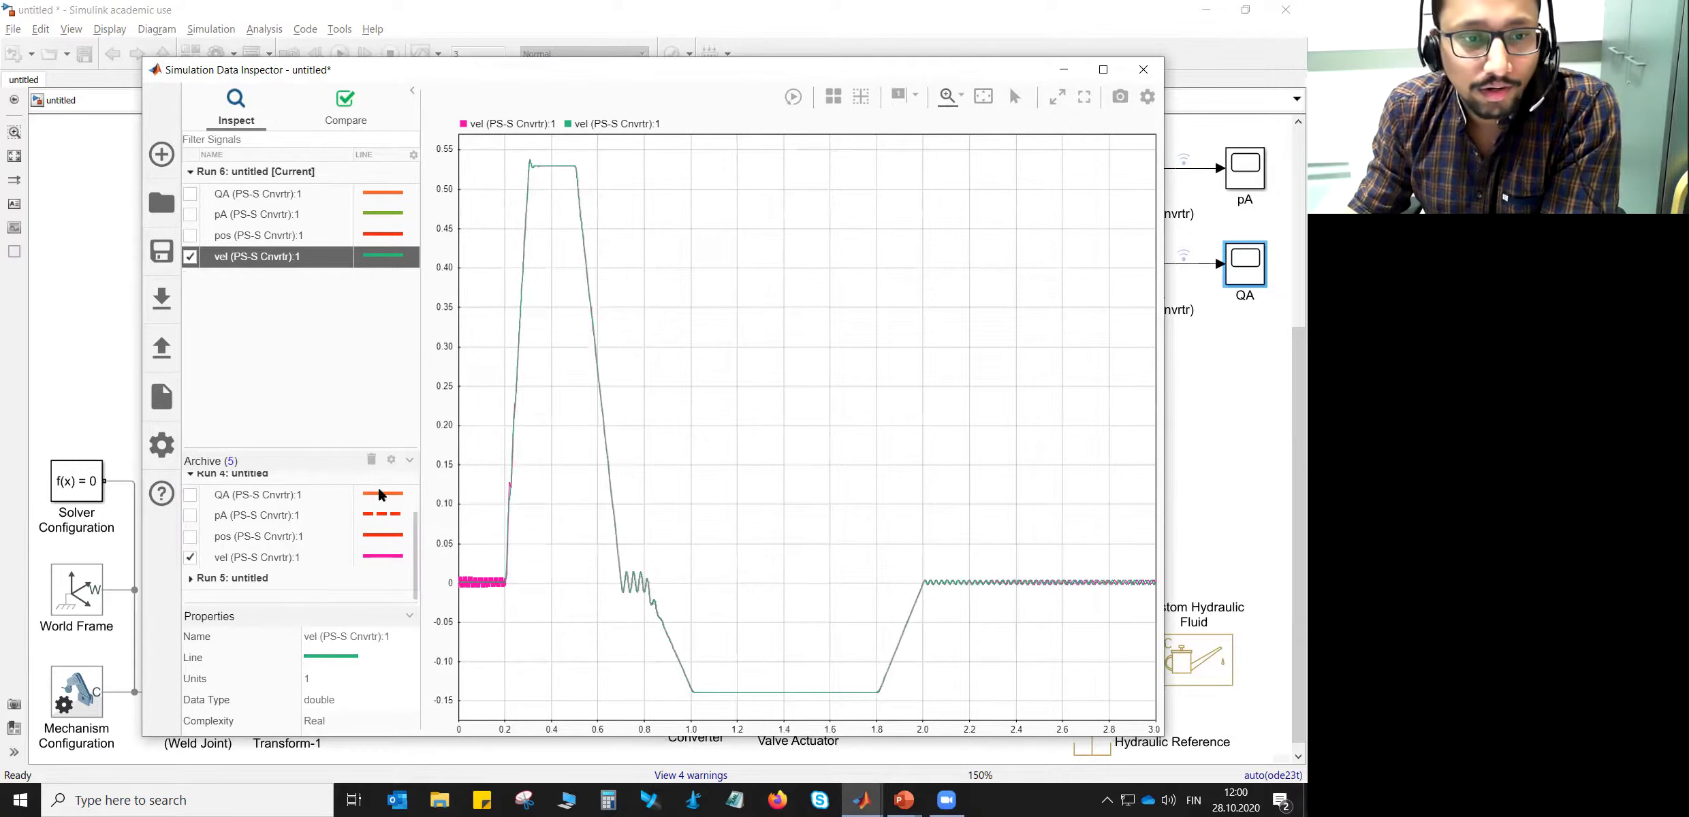
- Plot the pos signals of Run 6 and Run 4 in place of their vel signals
click(192, 236)
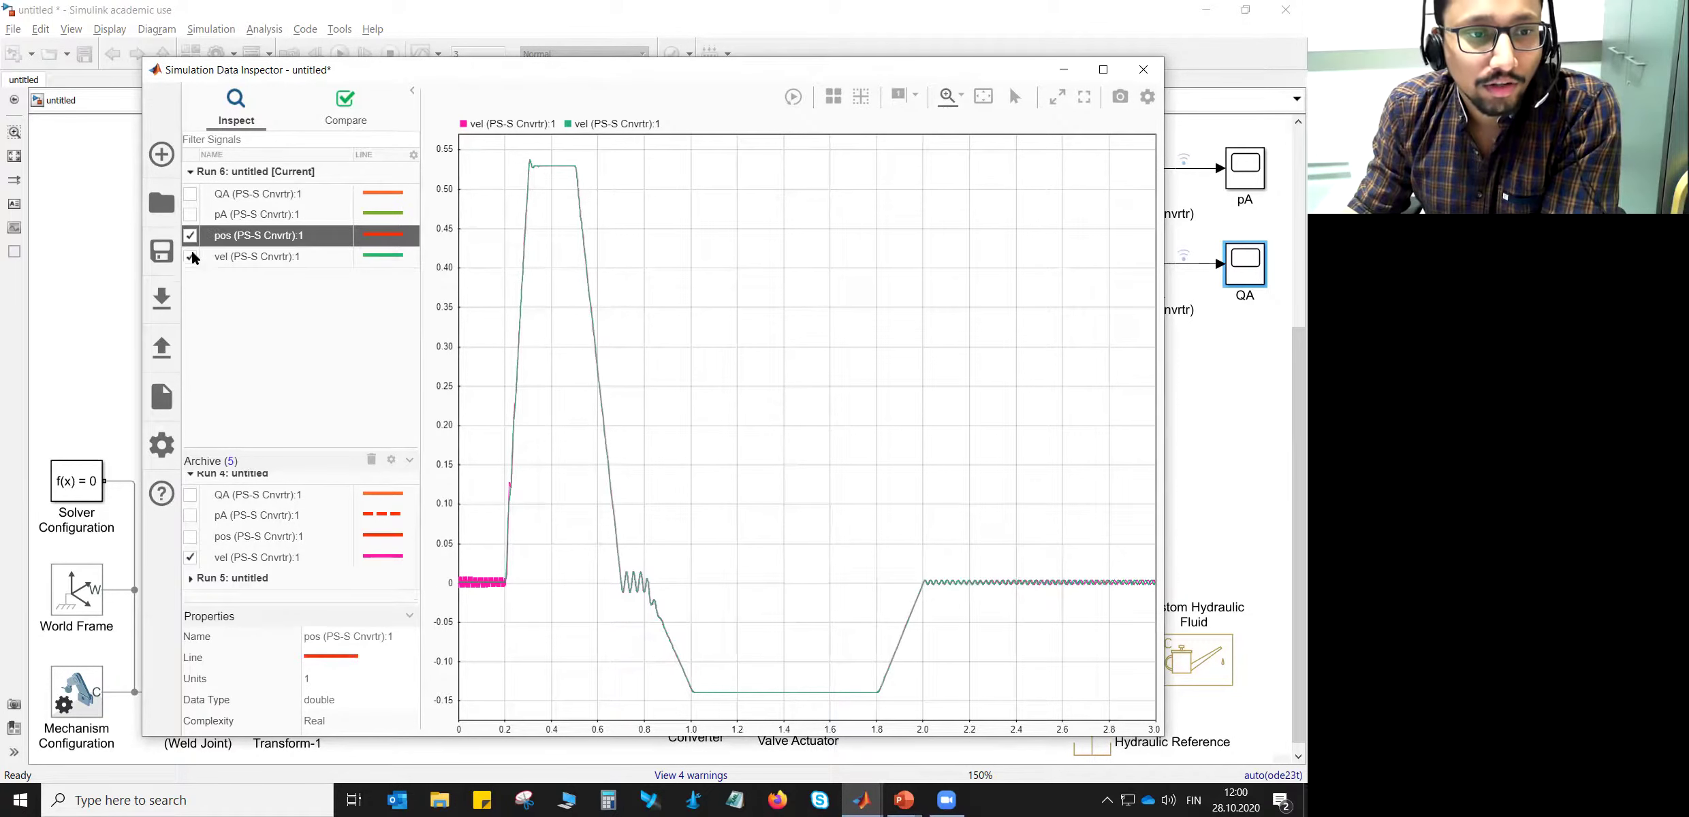
click(191, 257)
click(191, 537)
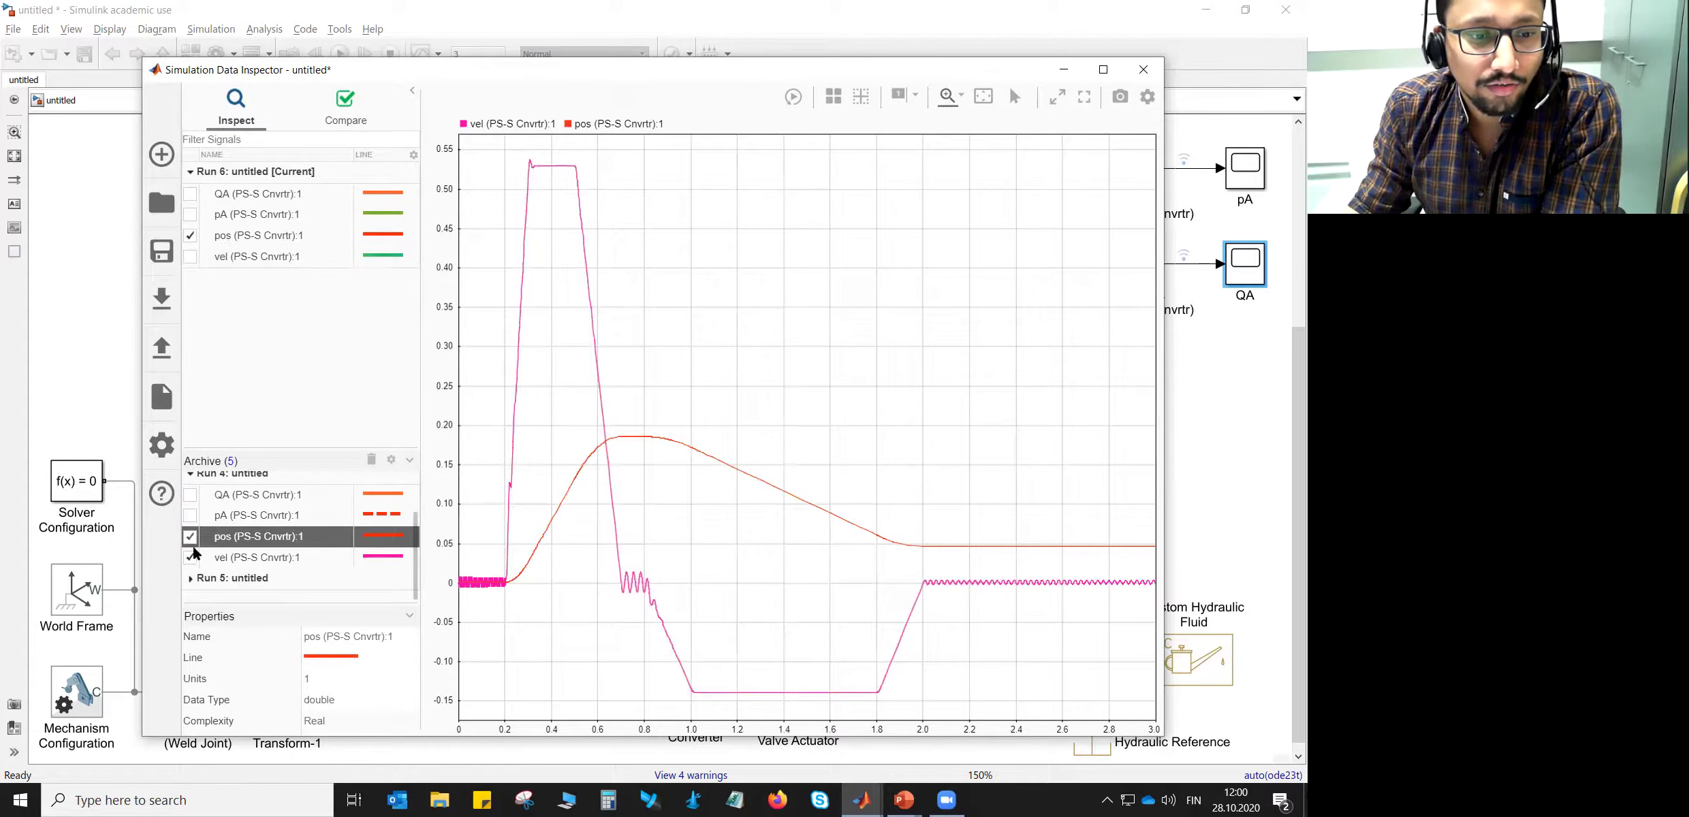
click(190, 558)
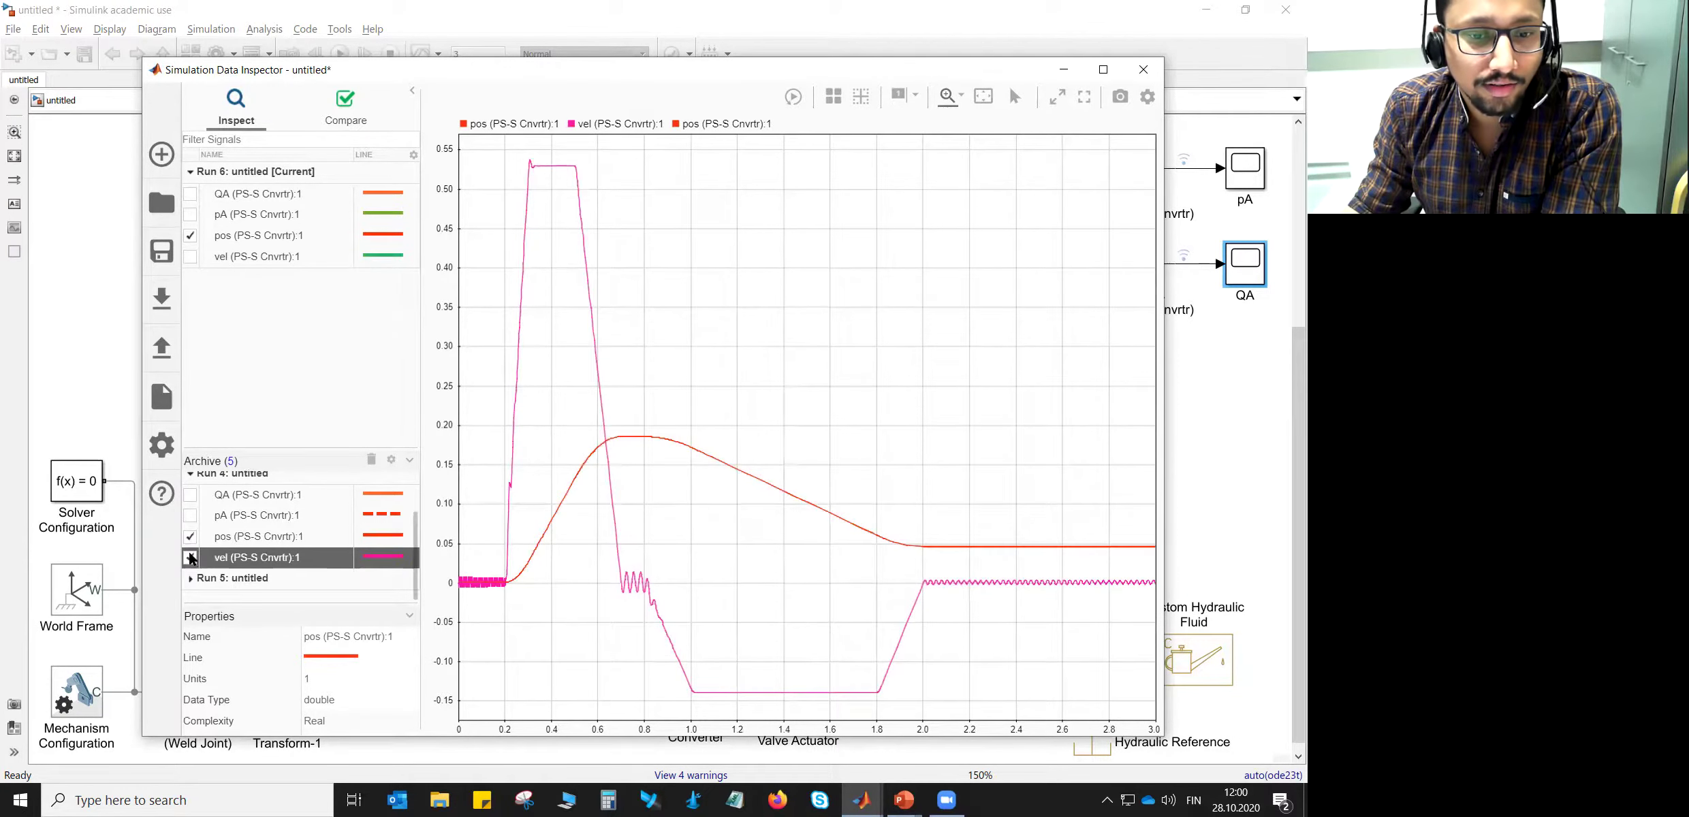
- Make Run 4's pos line dashed and set Run 6's pos line colour to green
click(390, 536)
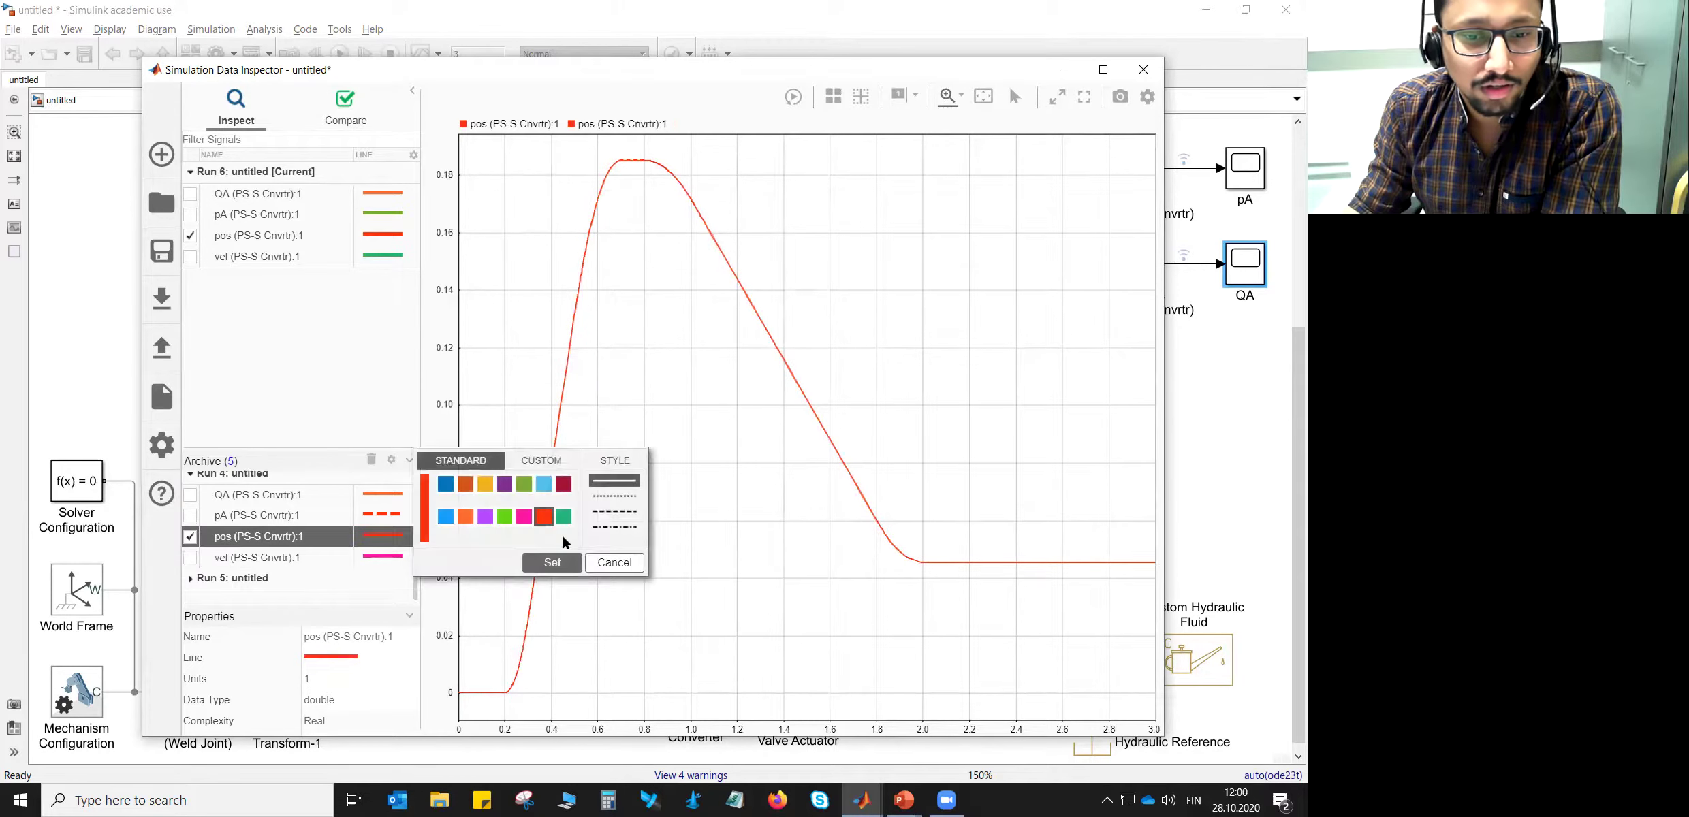
click(615, 517)
click(553, 563)
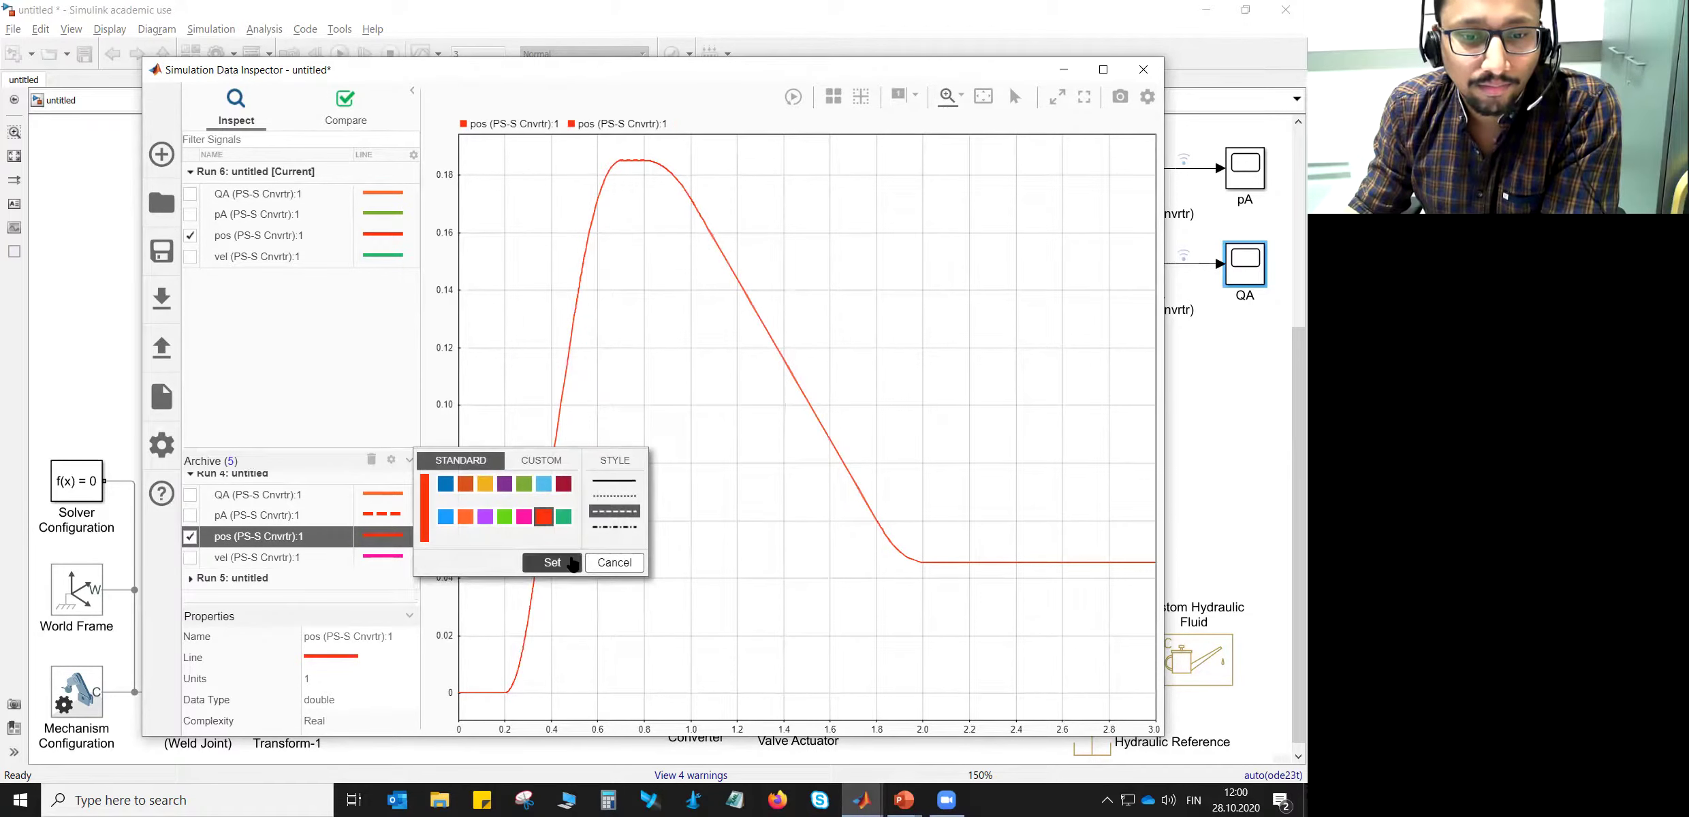
click(403, 236)
click(563, 217)
click(549, 262)
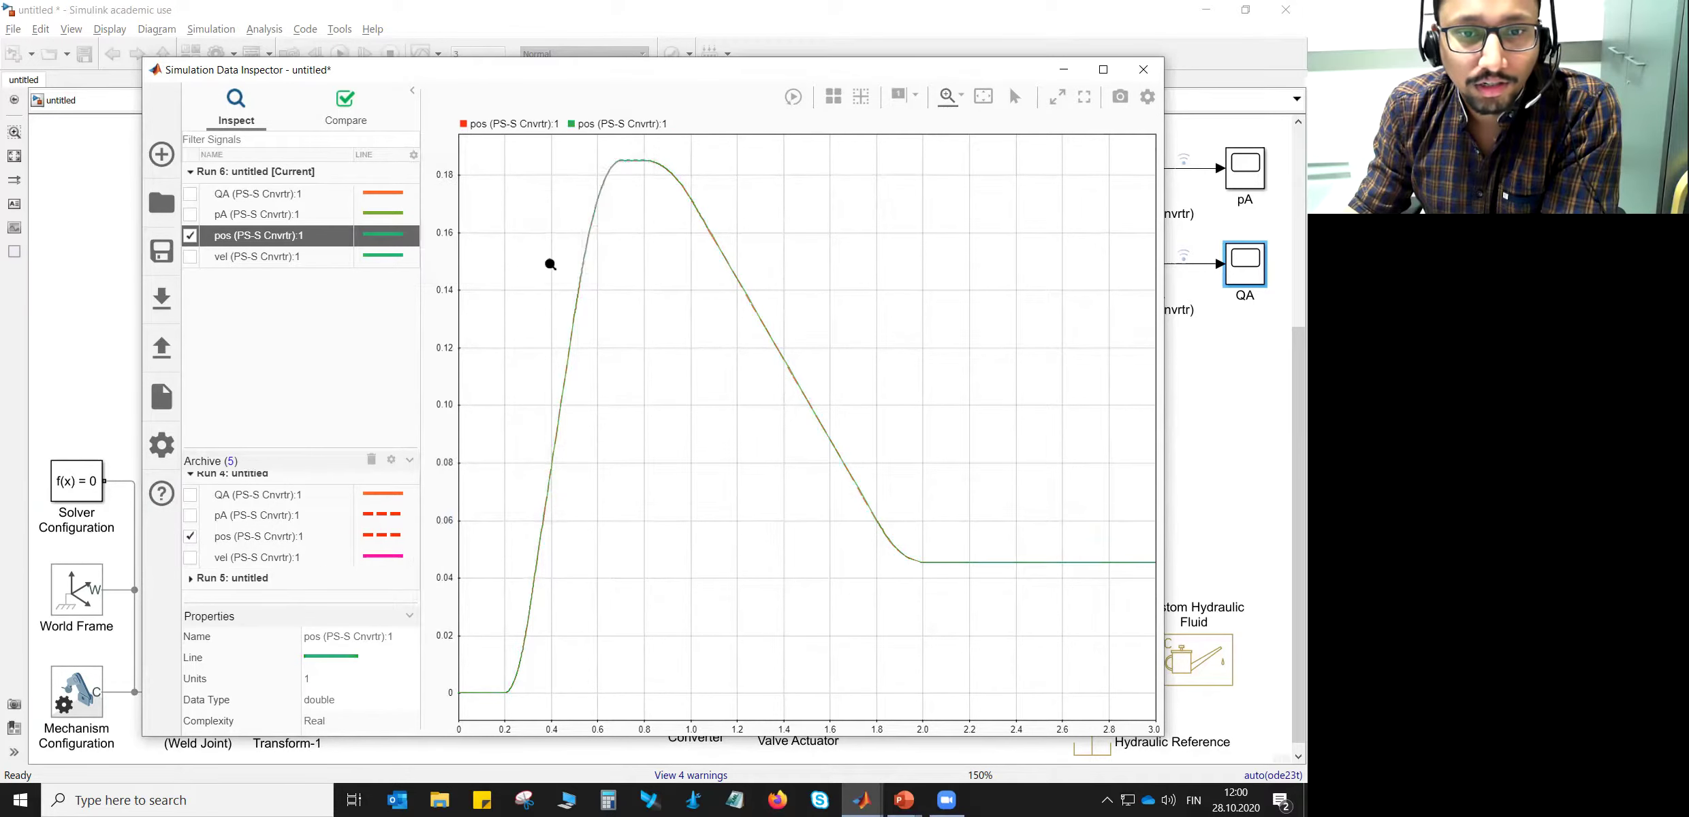
- Examine the initial flat portion of the two pos curves up close, around 0.103 s
drag(549, 646, 459, 717)
drag(683, 435, 680, 579)
drag(787, 476, 461, 565)
drag(823, 289, 831, 422)
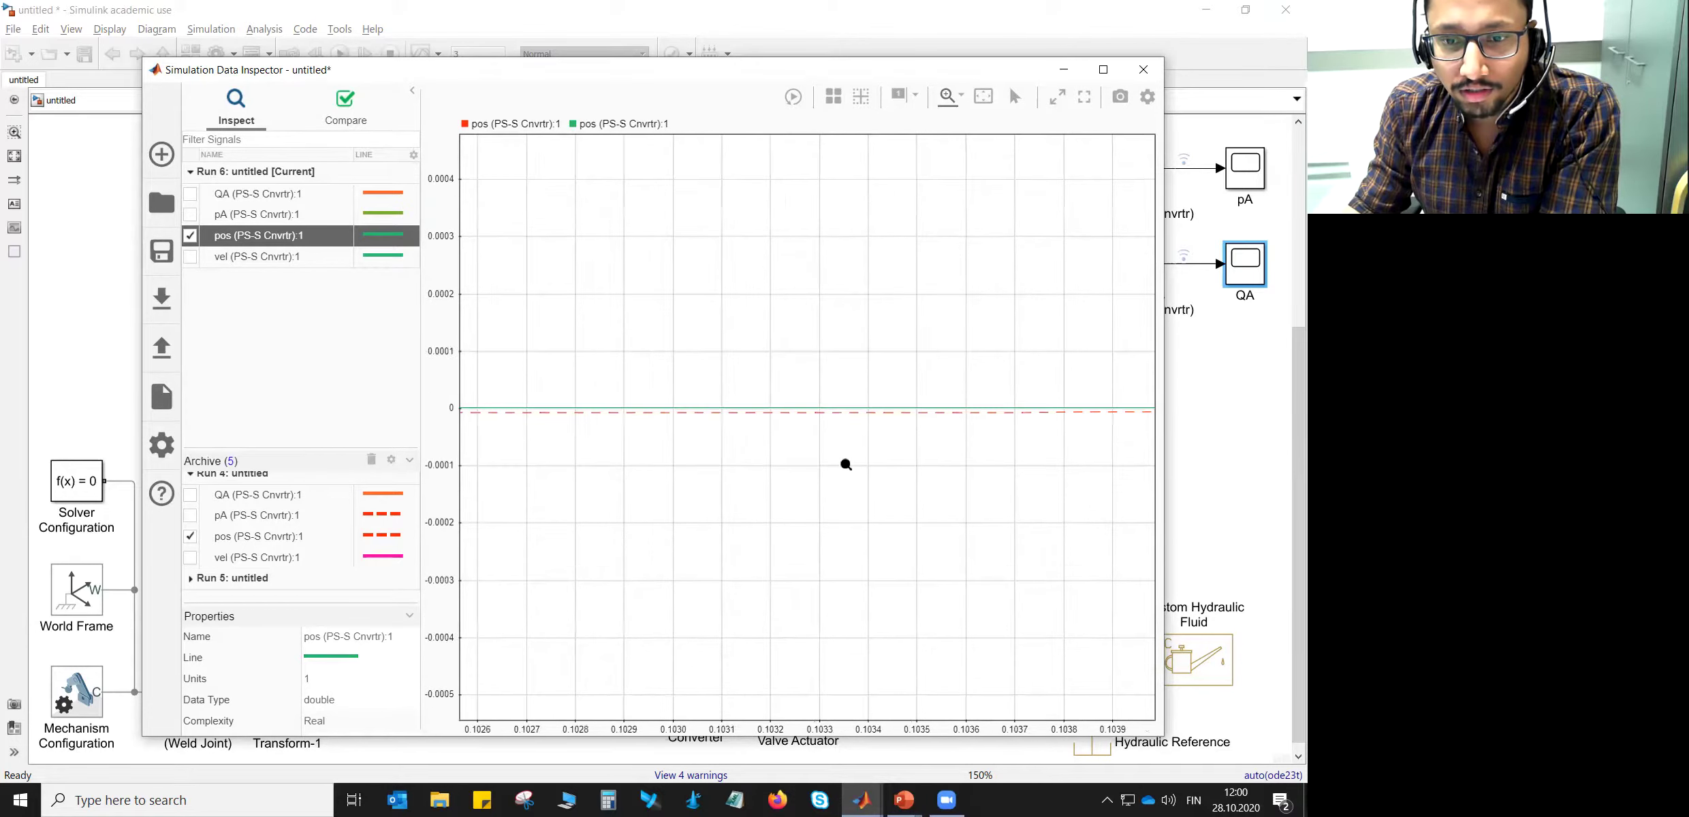
- Restore the full plot of the two pos curves and close the Data Inspector
click(984, 96)
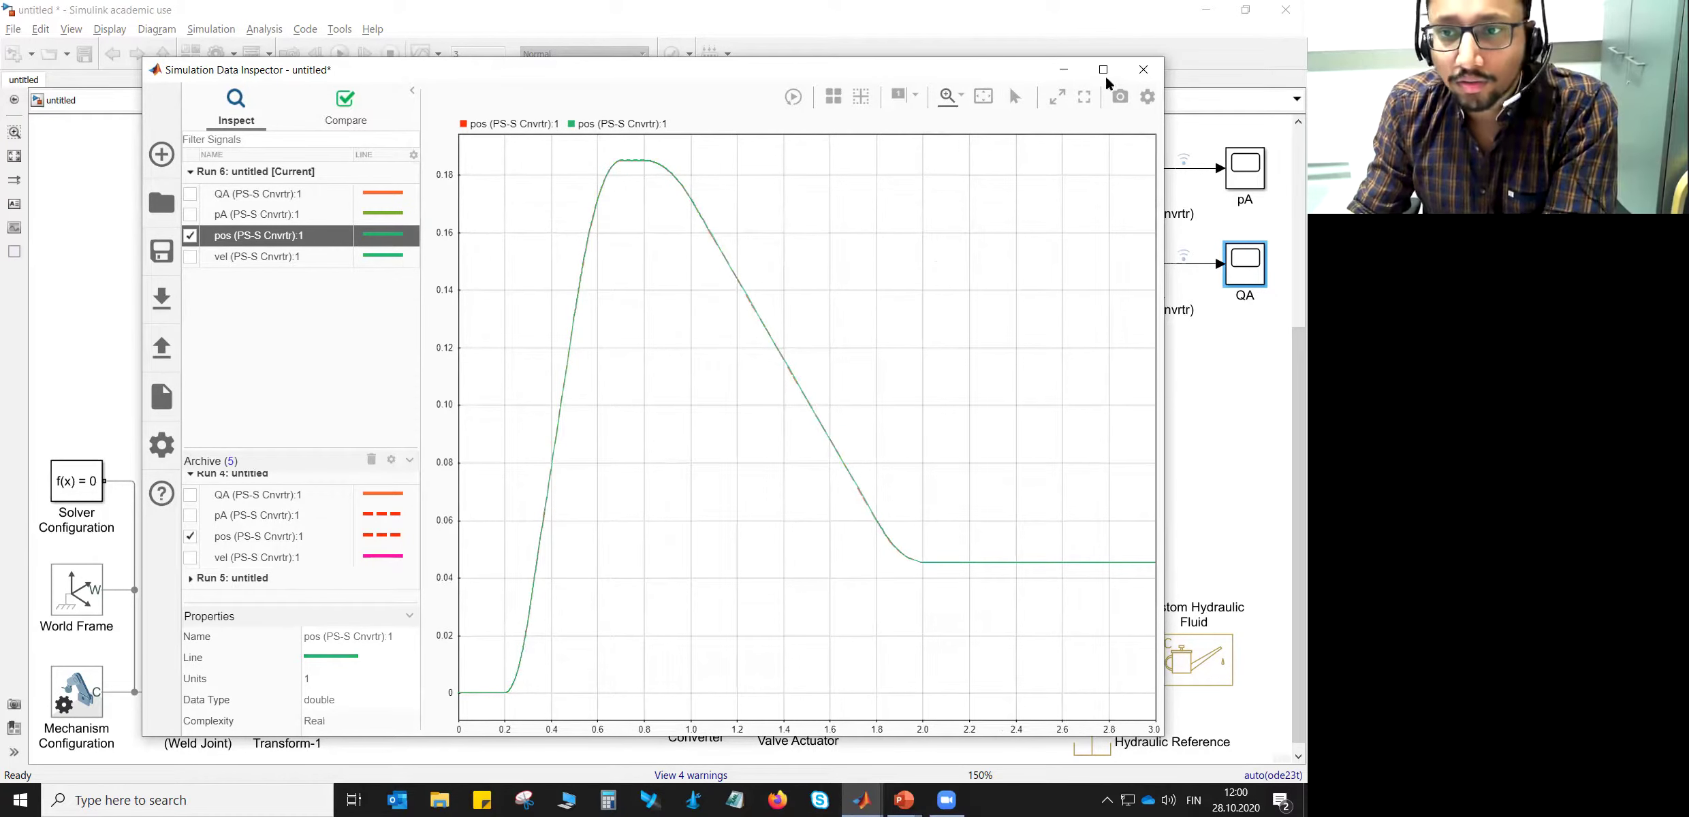
click(1143, 69)
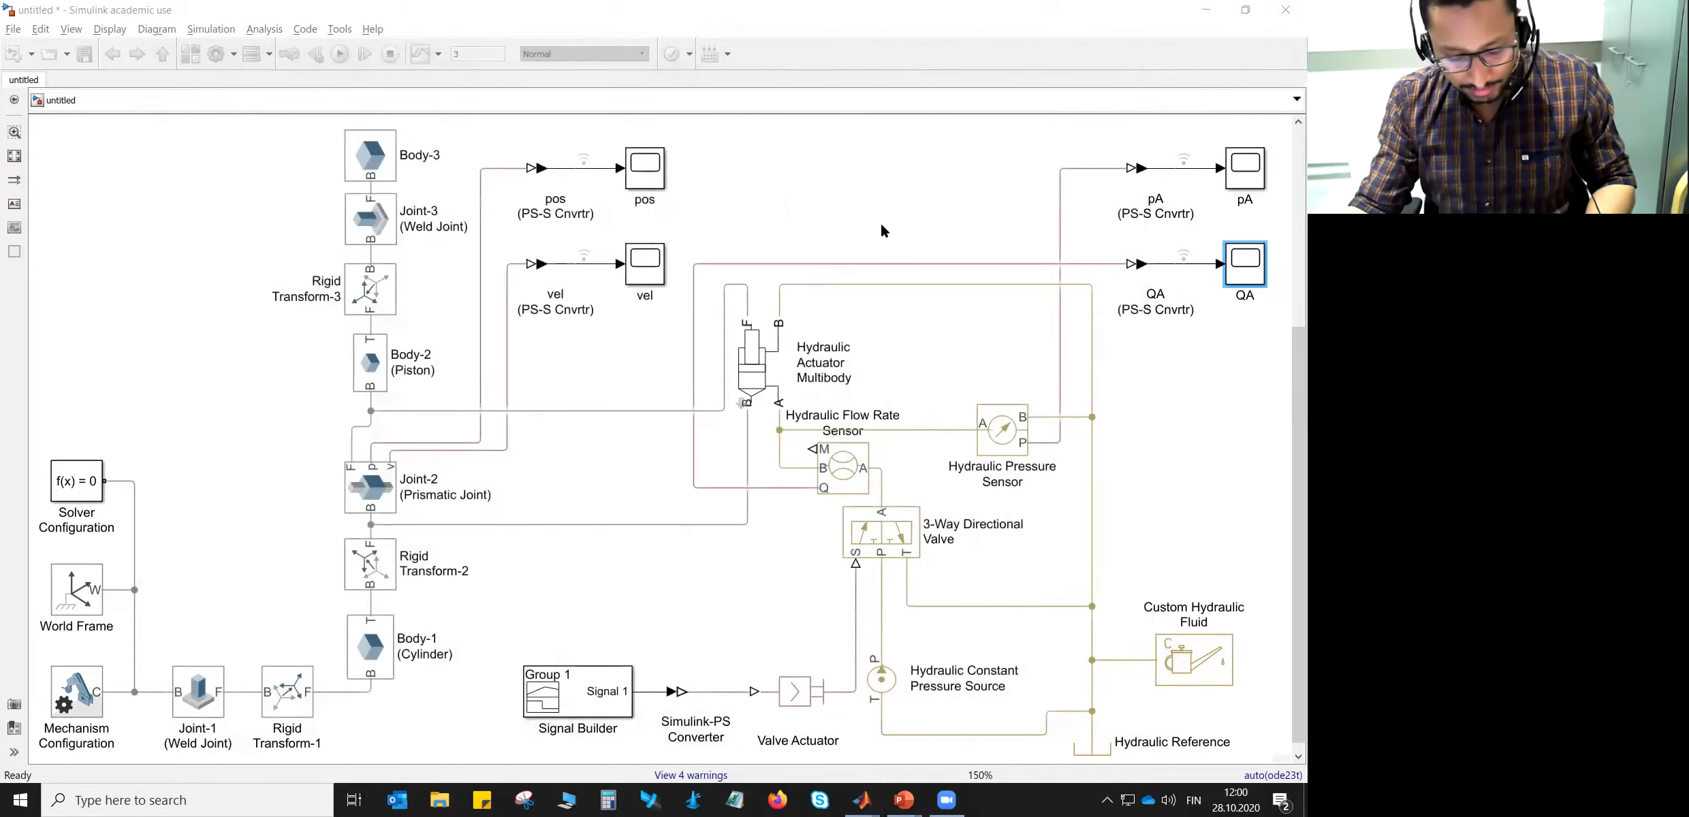
key(alt+Tab)
key(Tab)
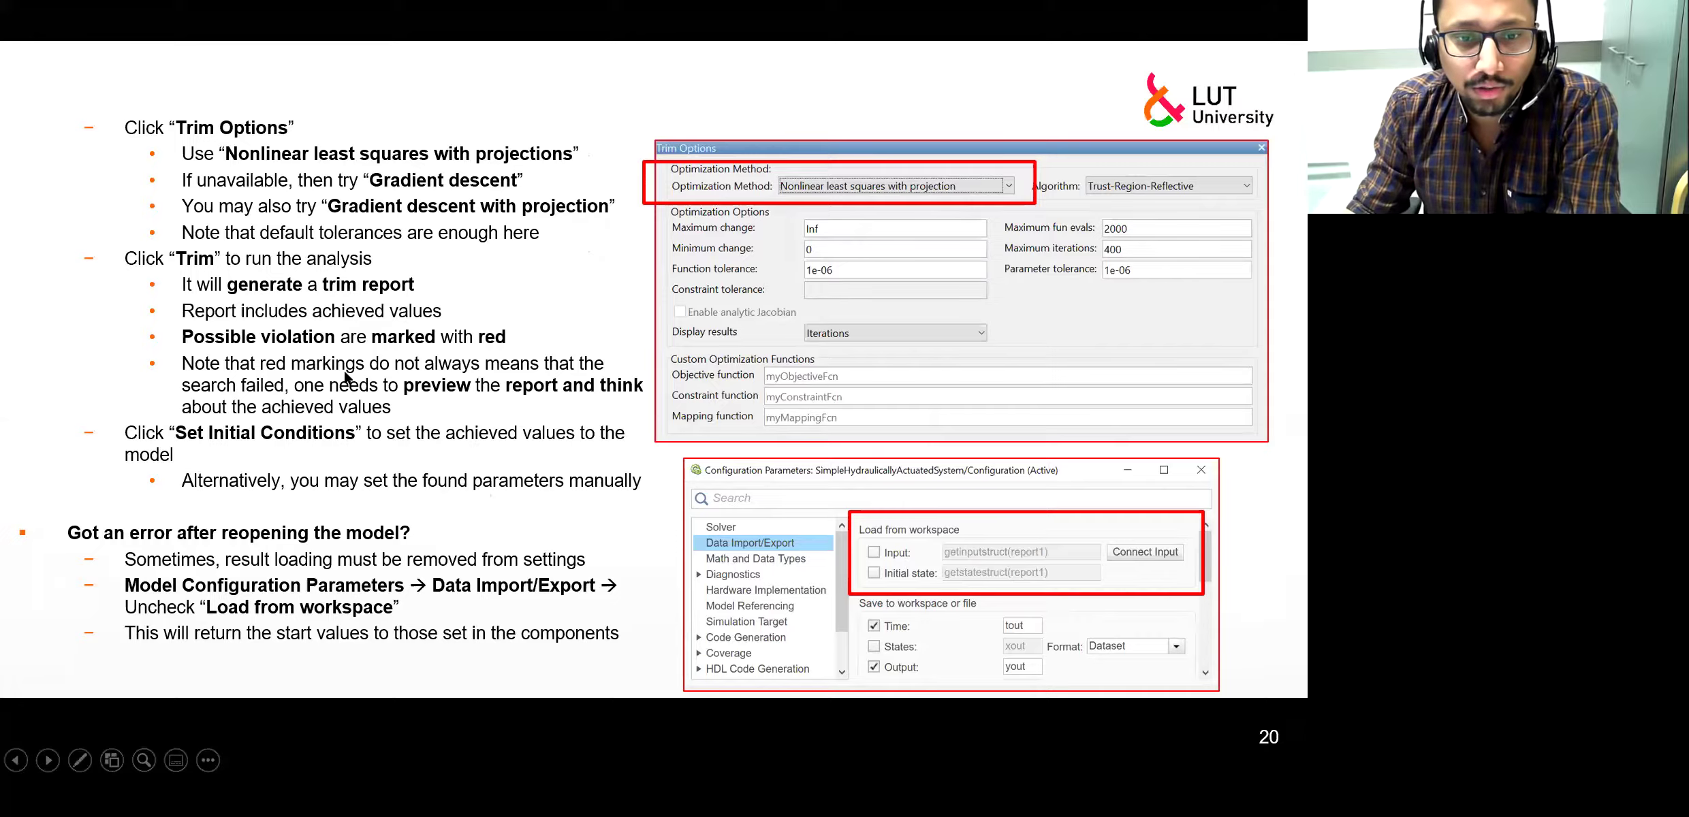
key(Right)
key(Right)
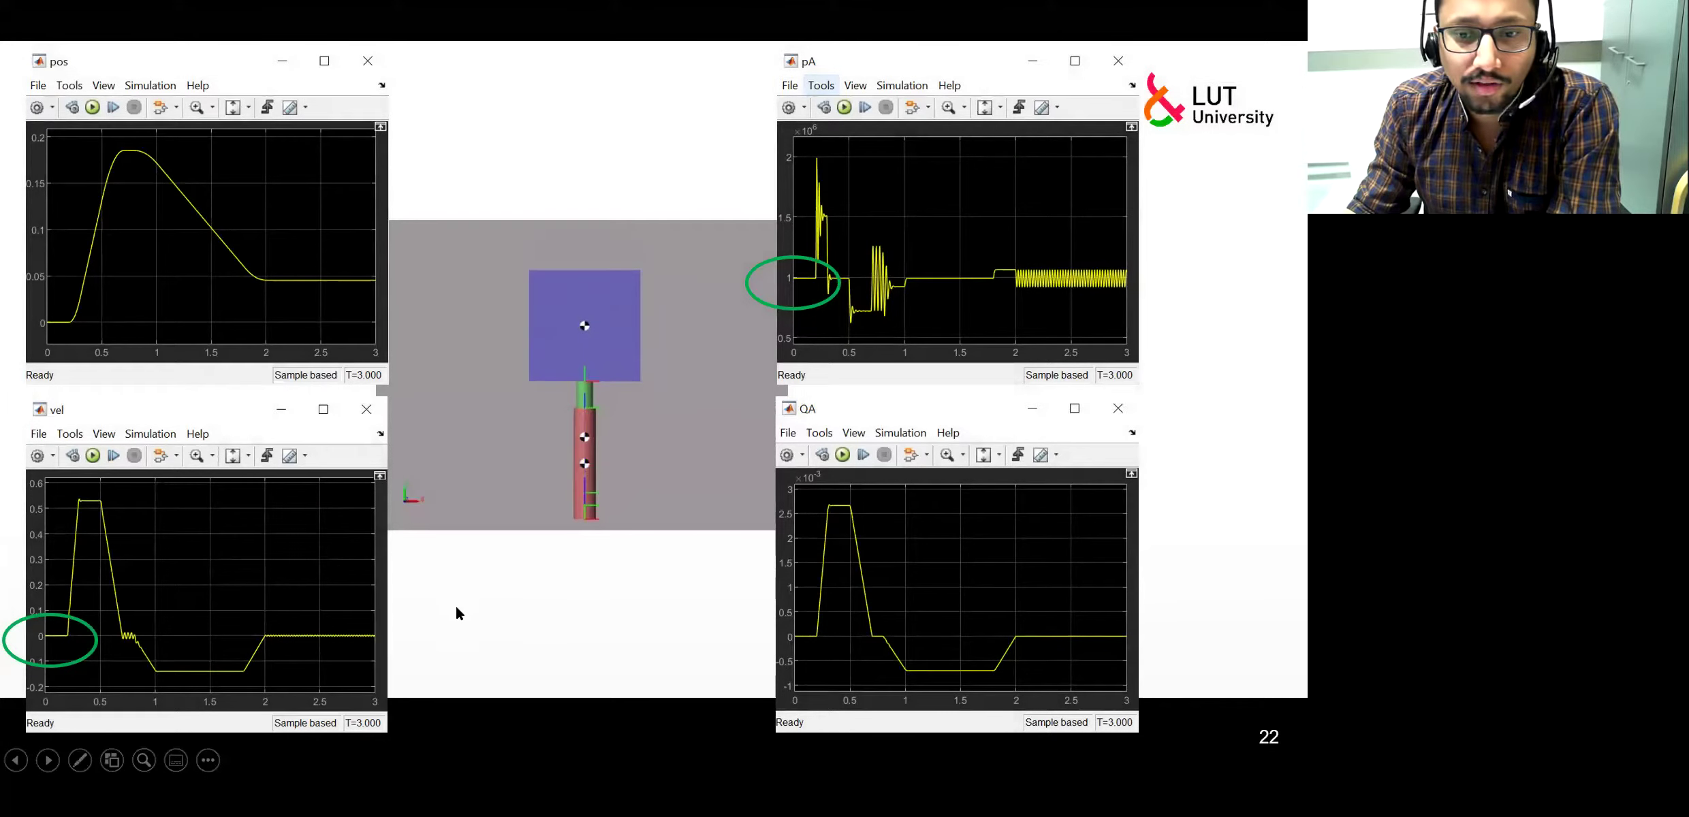
key(Right)
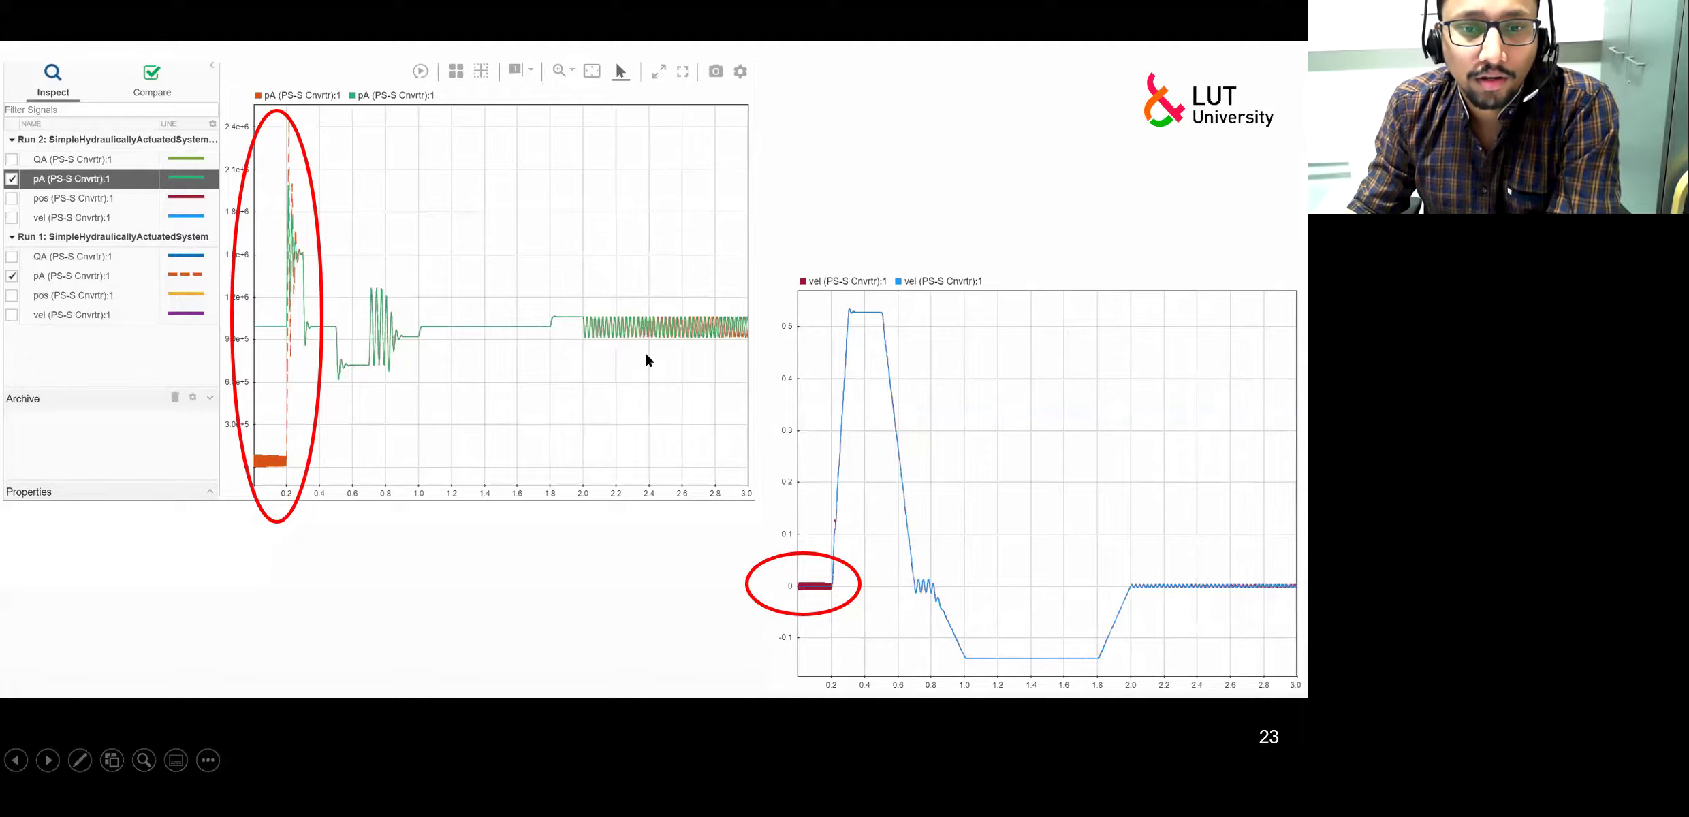
key(Left)
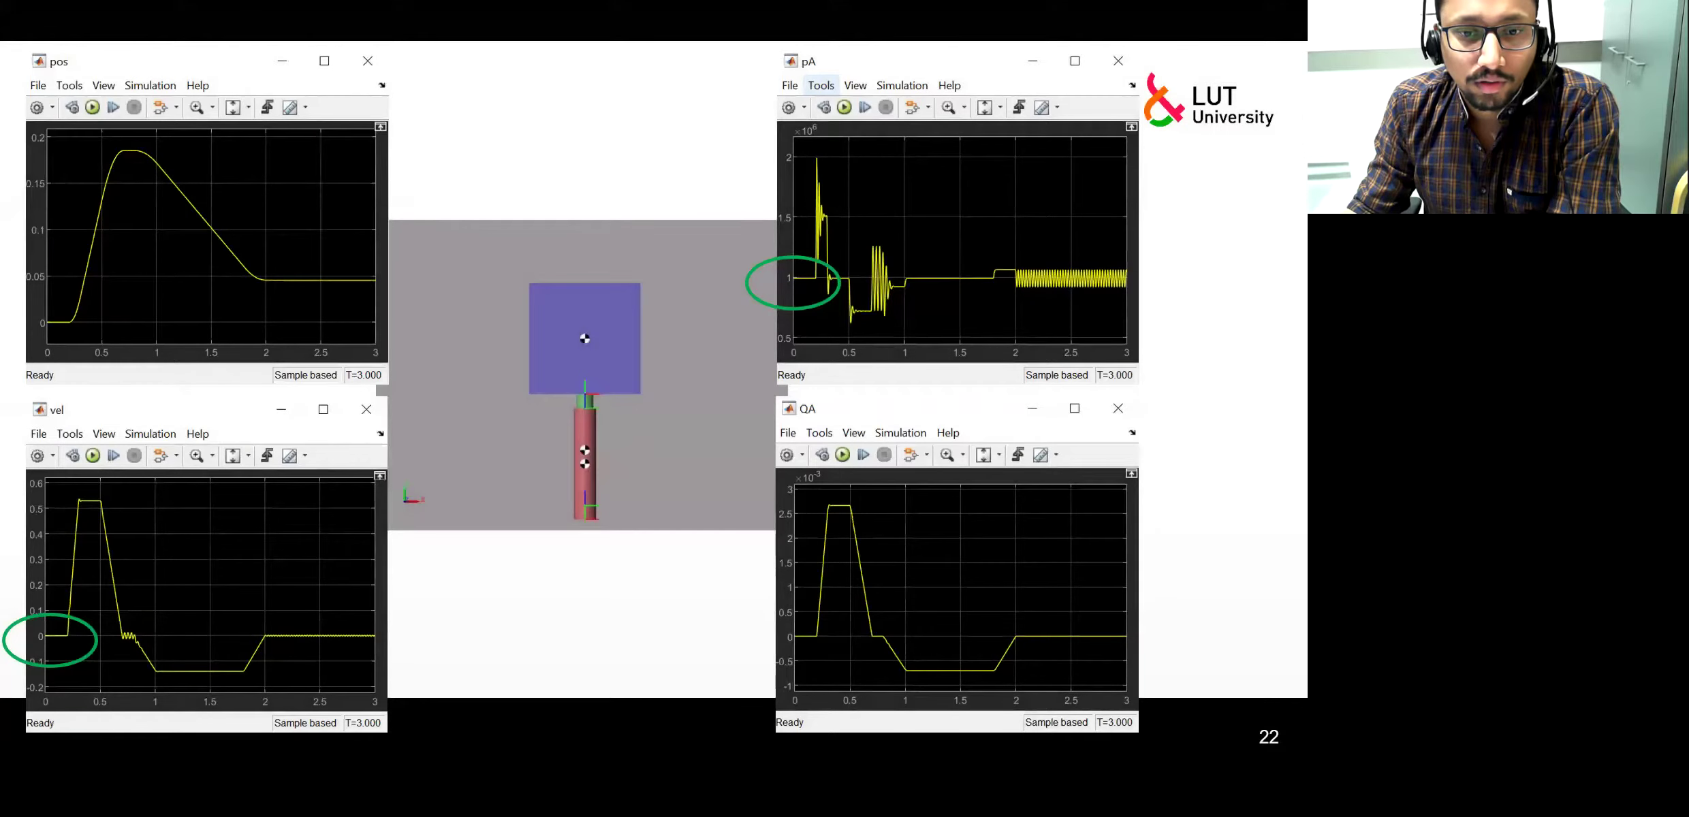
key(Left)
key(Left)
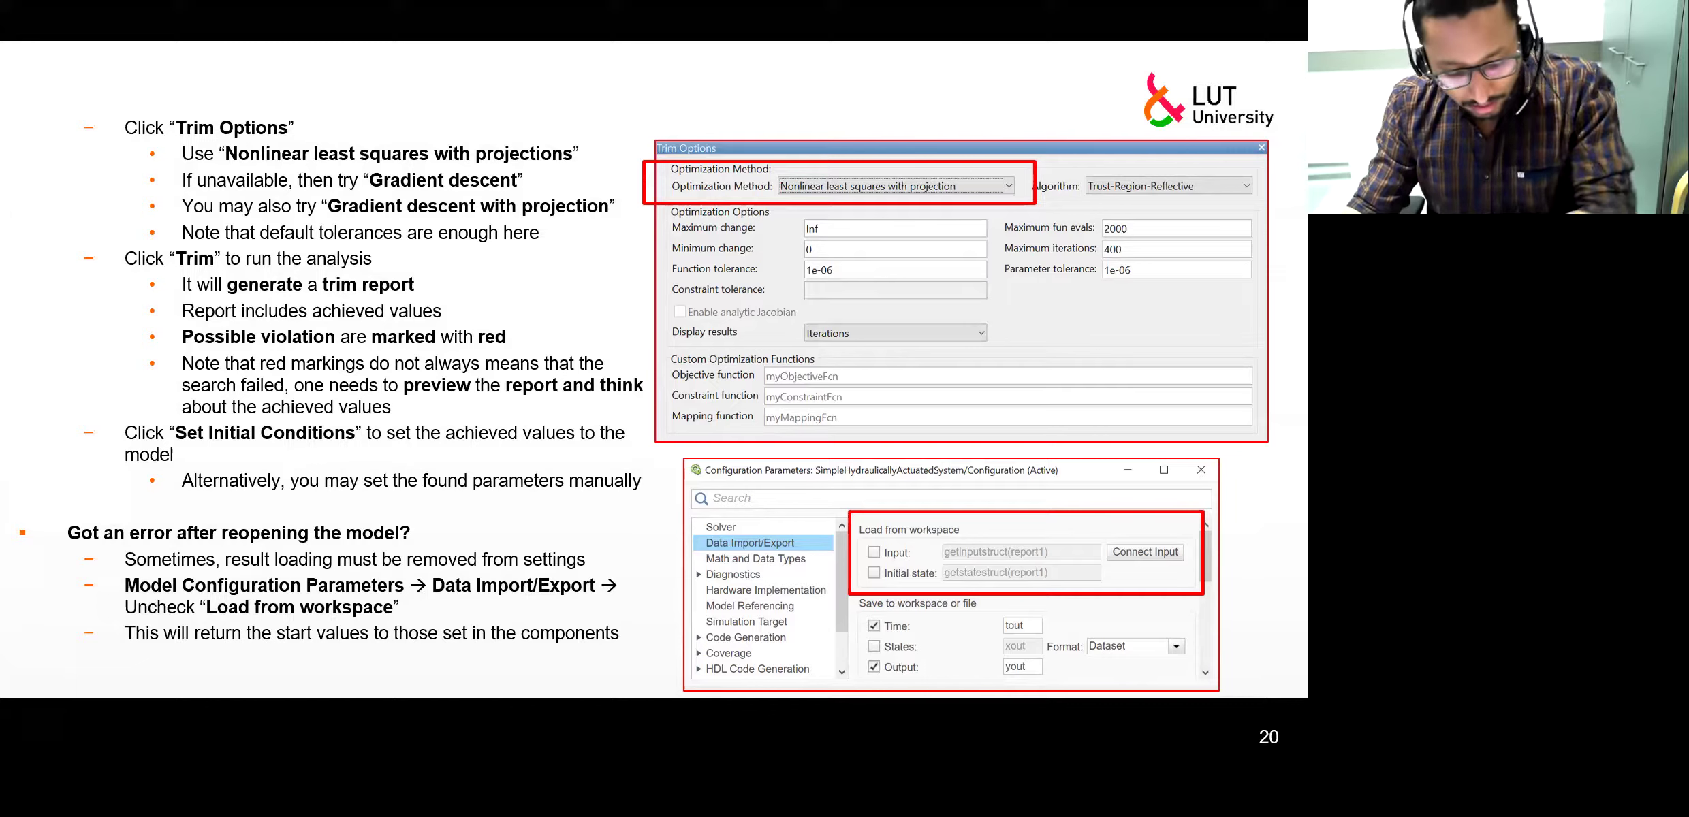
- Turn off loading Input and Initial state from the workspace in the model's Data Import/Export configuration parameters
key(alt+Tab)
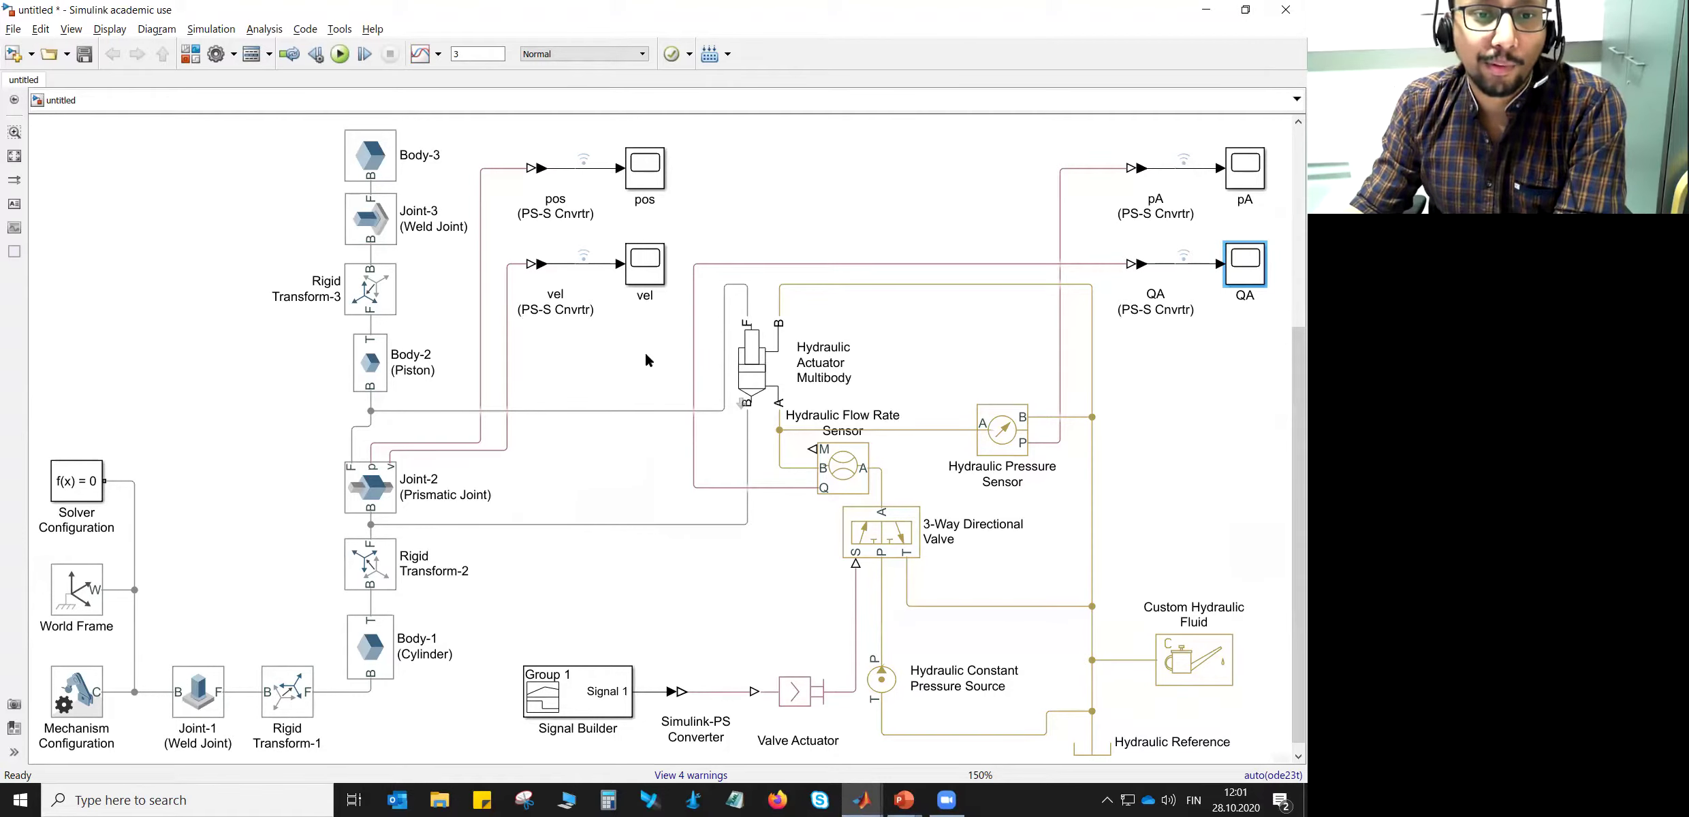
click(214, 53)
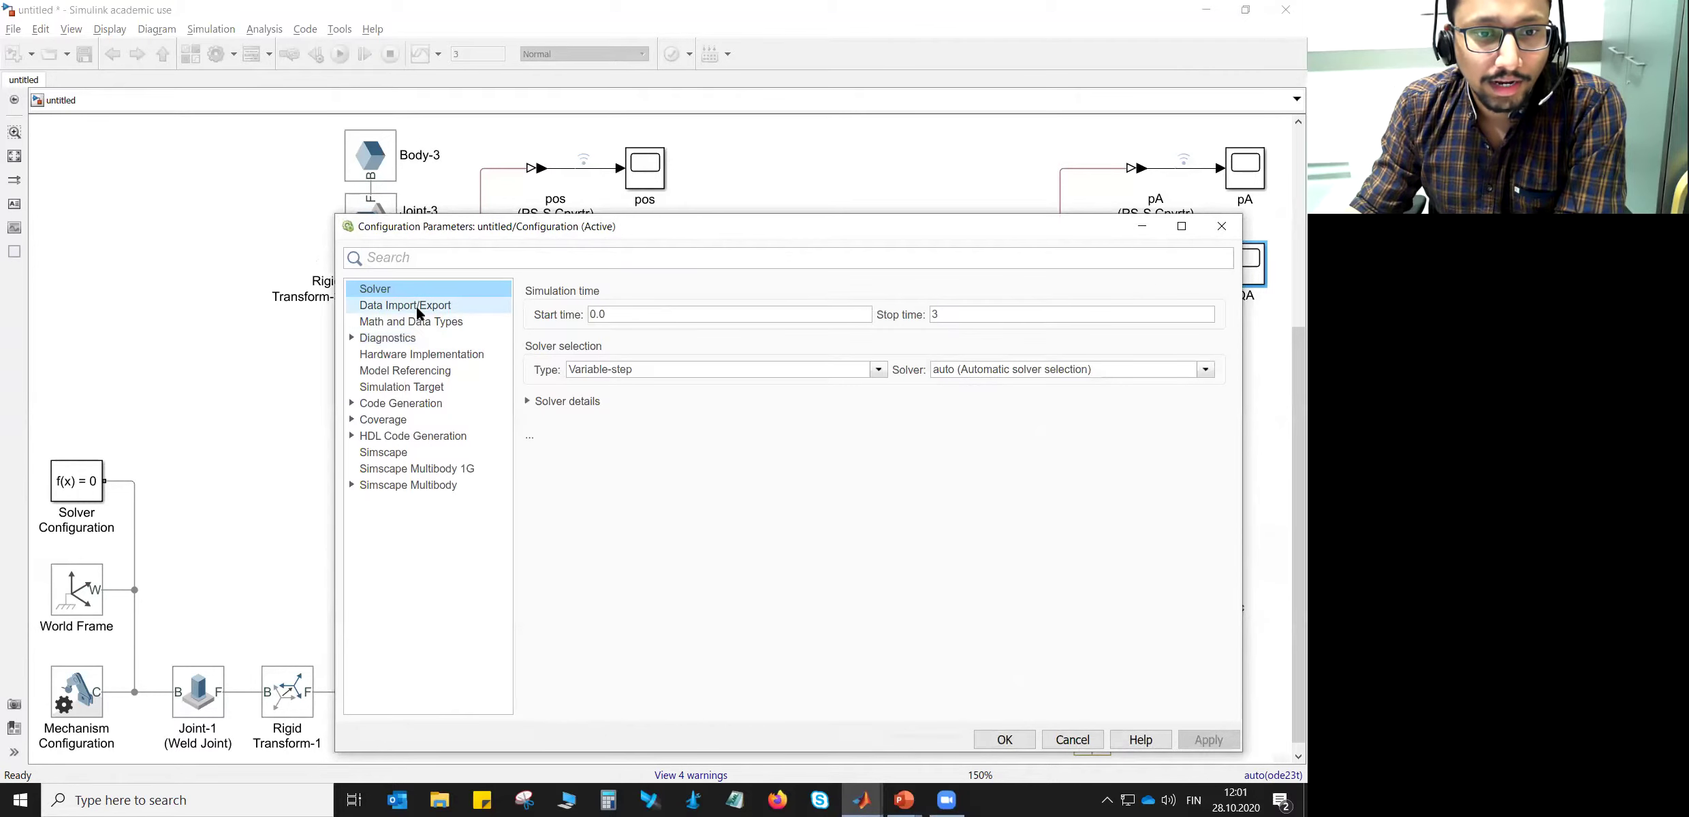
click(419, 313)
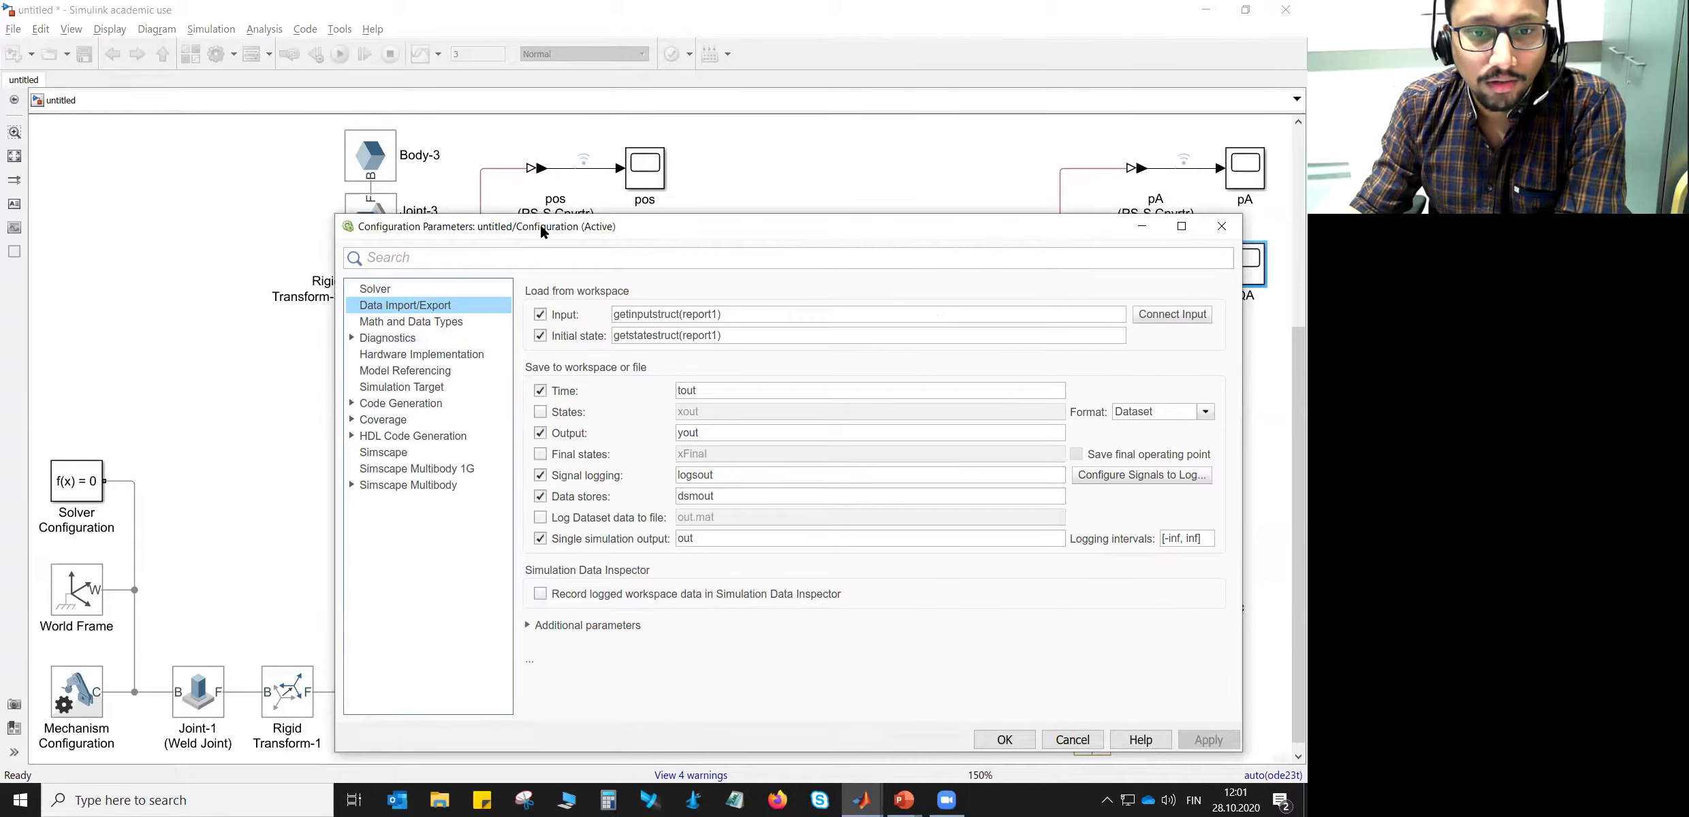
drag(542, 227, 456, 164)
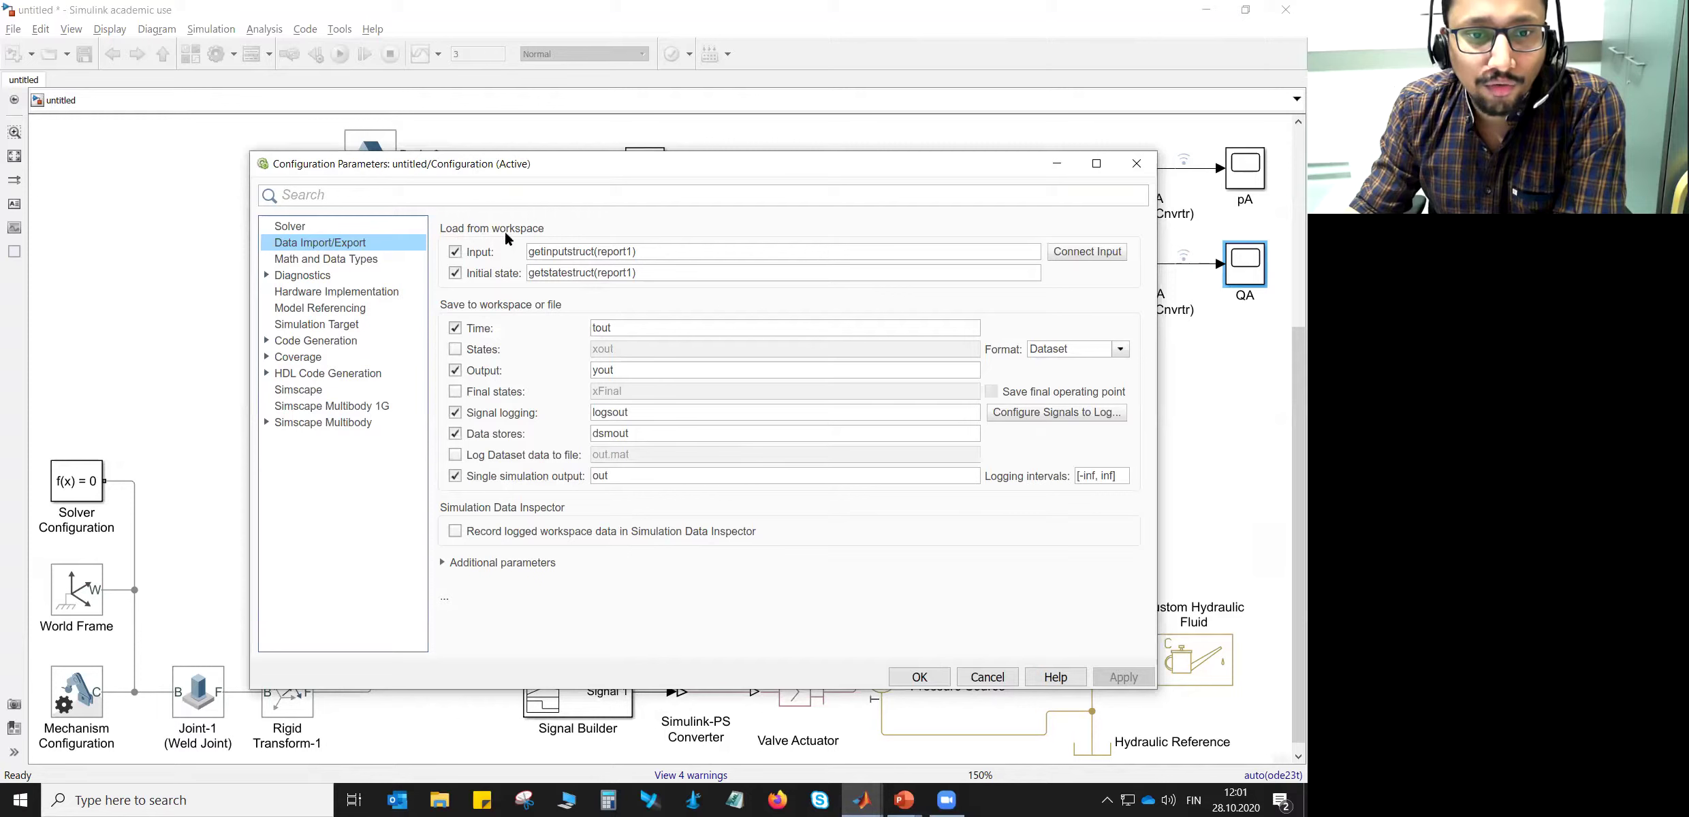
click(455, 252)
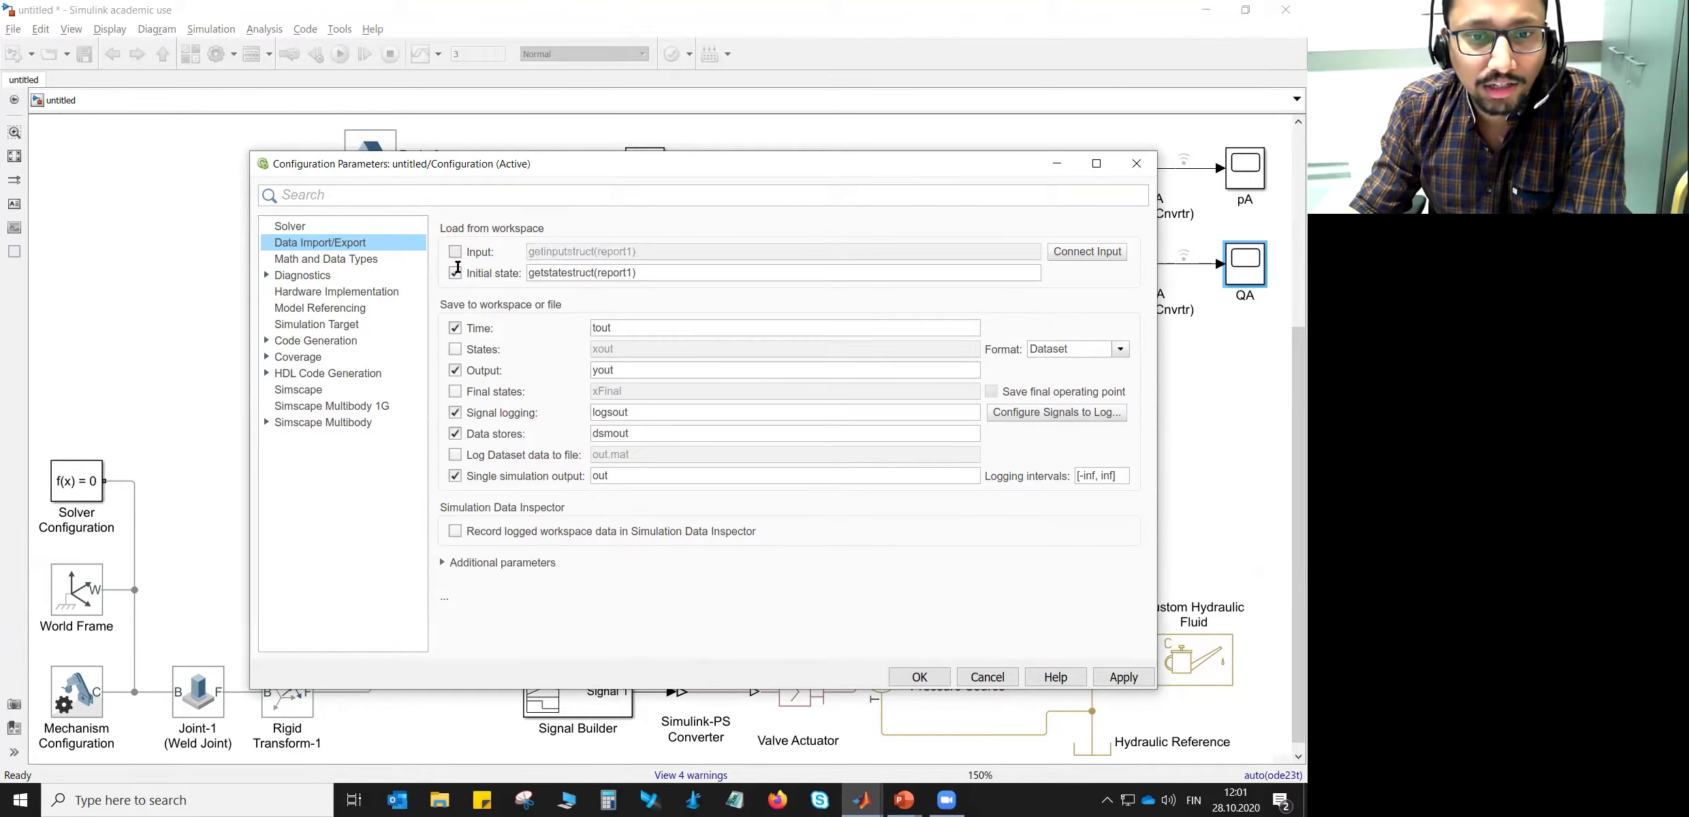
click(456, 271)
click(456, 253)
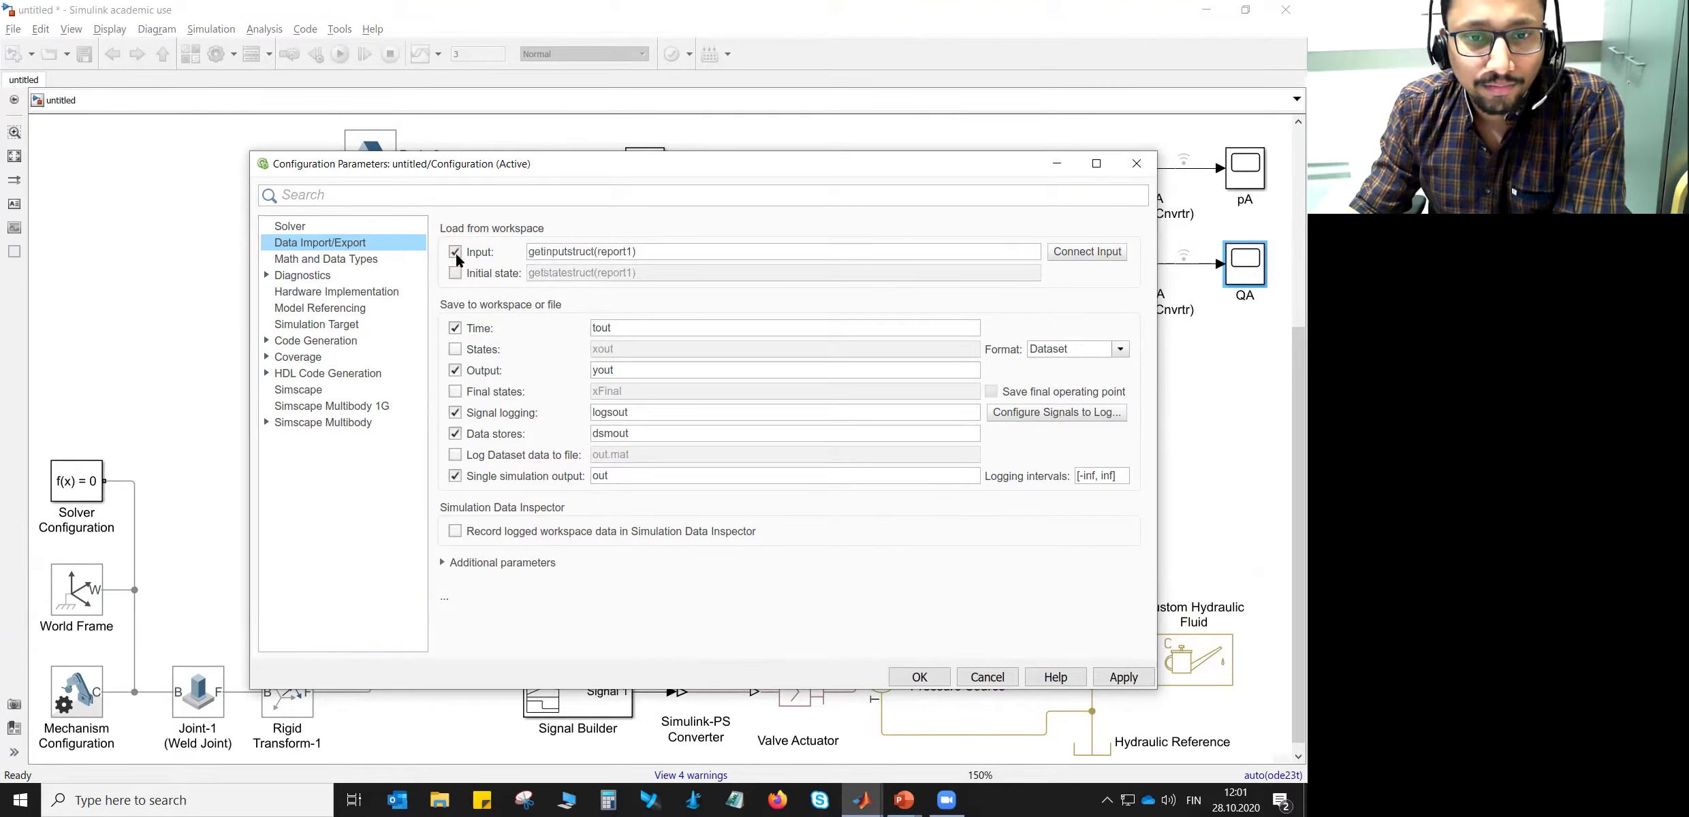
click(455, 272)
click(455, 252)
click(456, 273)
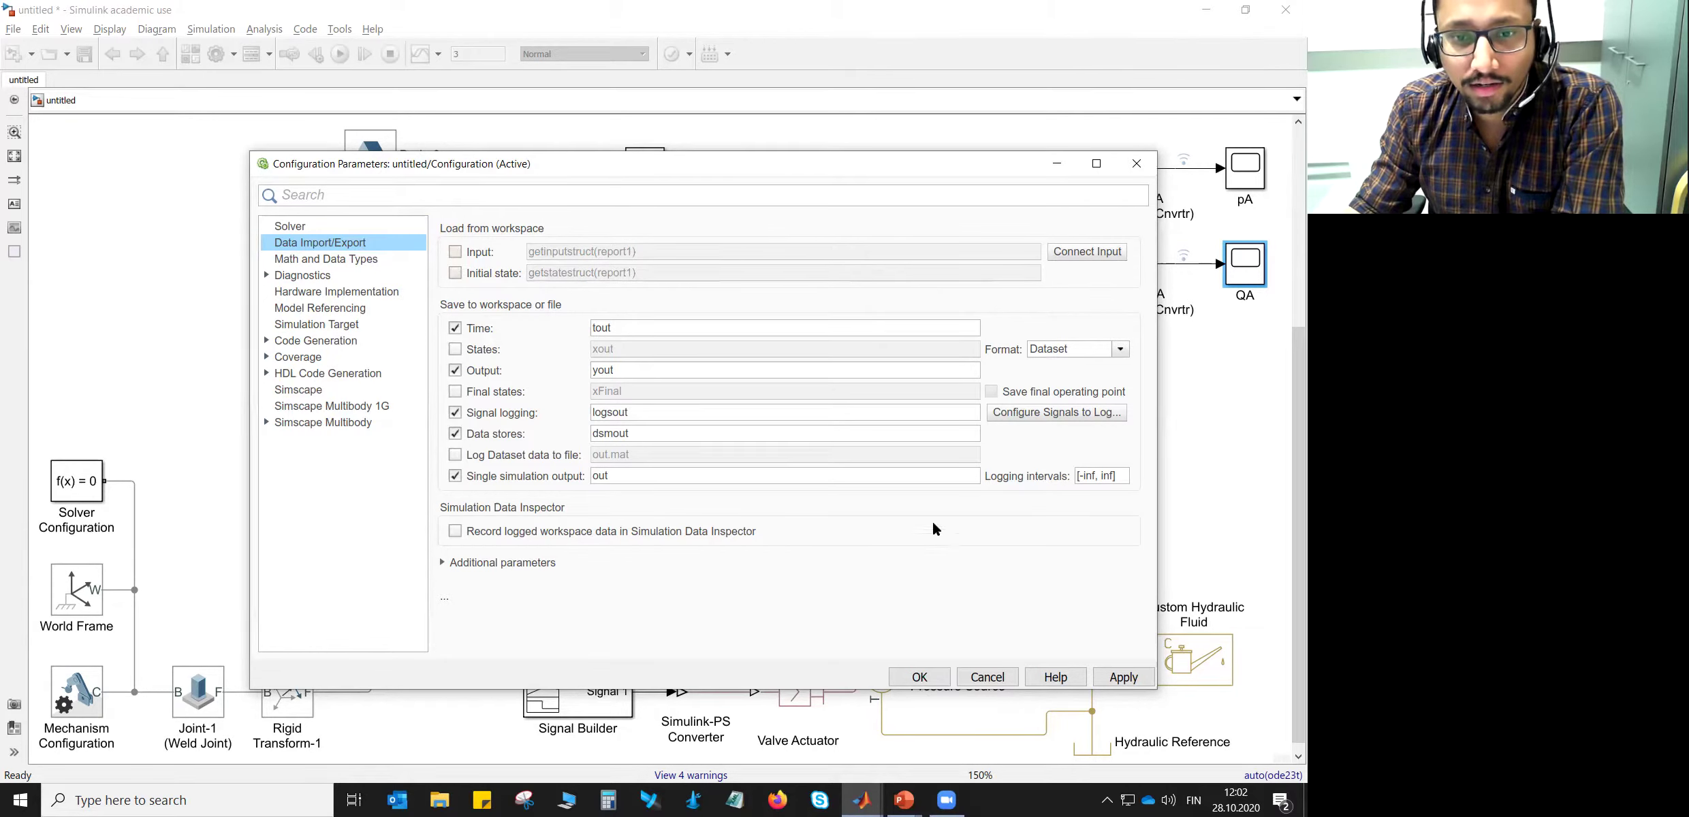
- Re-enable loading Input and Initial state from the workspace and accept the configuration parameters
click(455, 252)
click(455, 273)
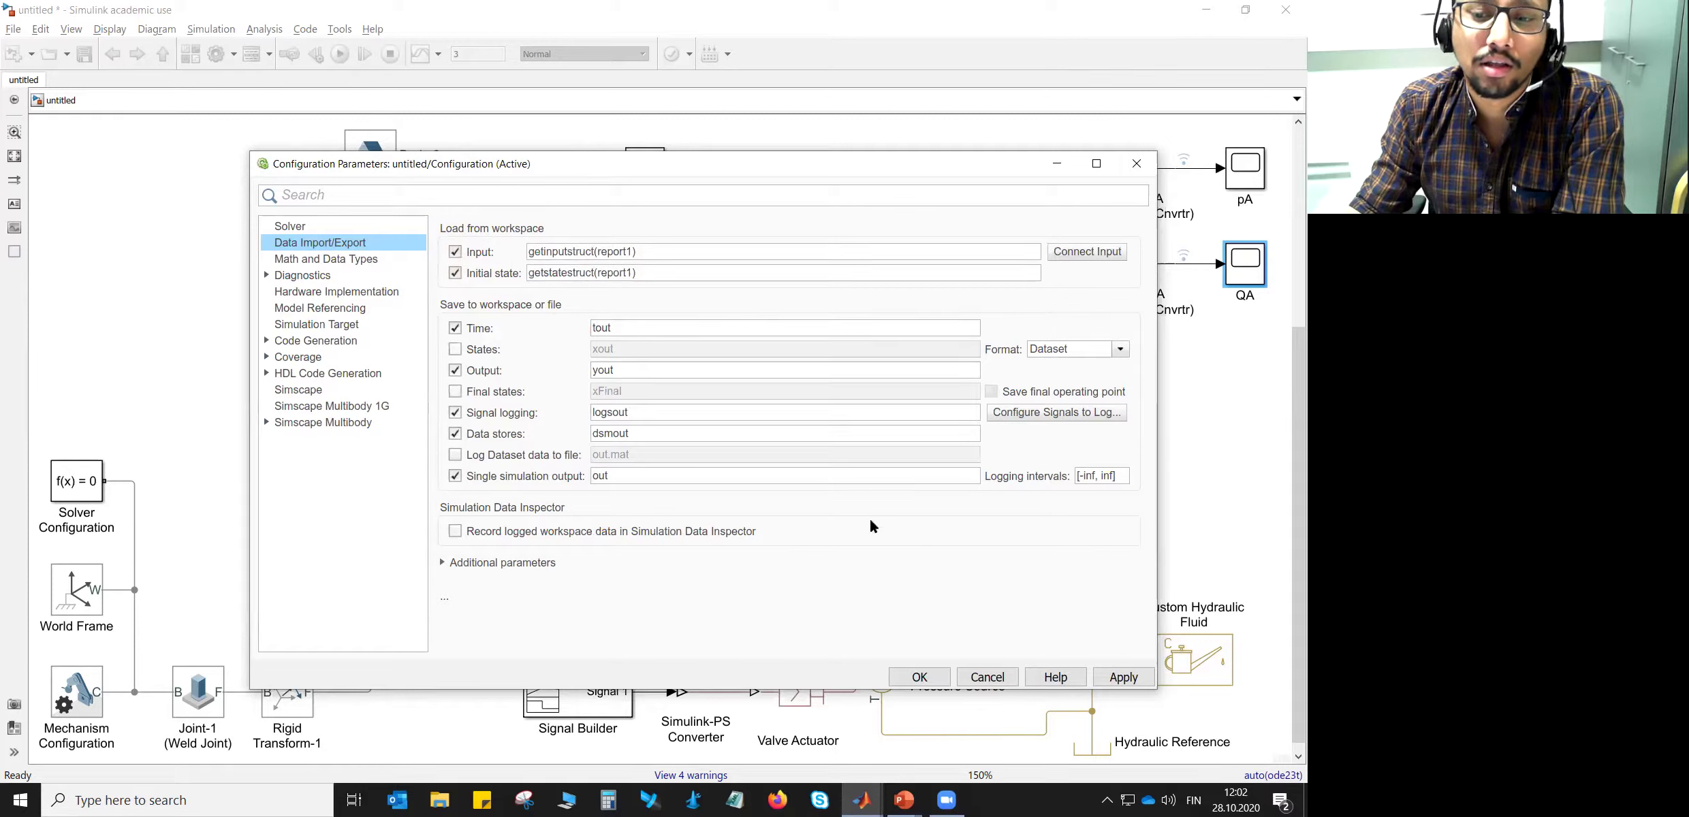
click(920, 677)
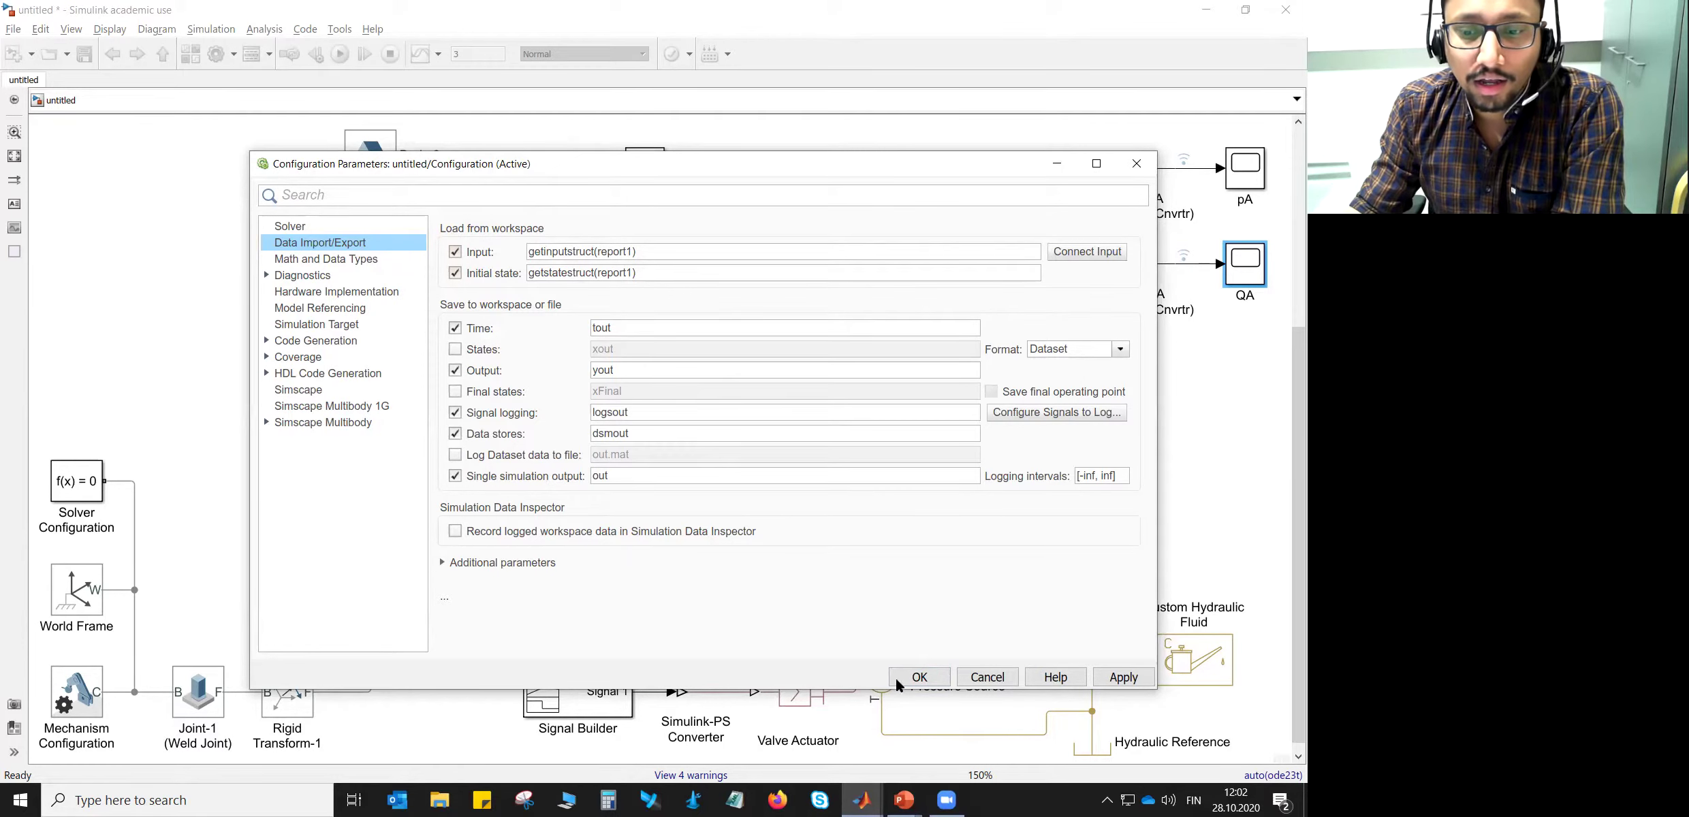
click(918, 680)
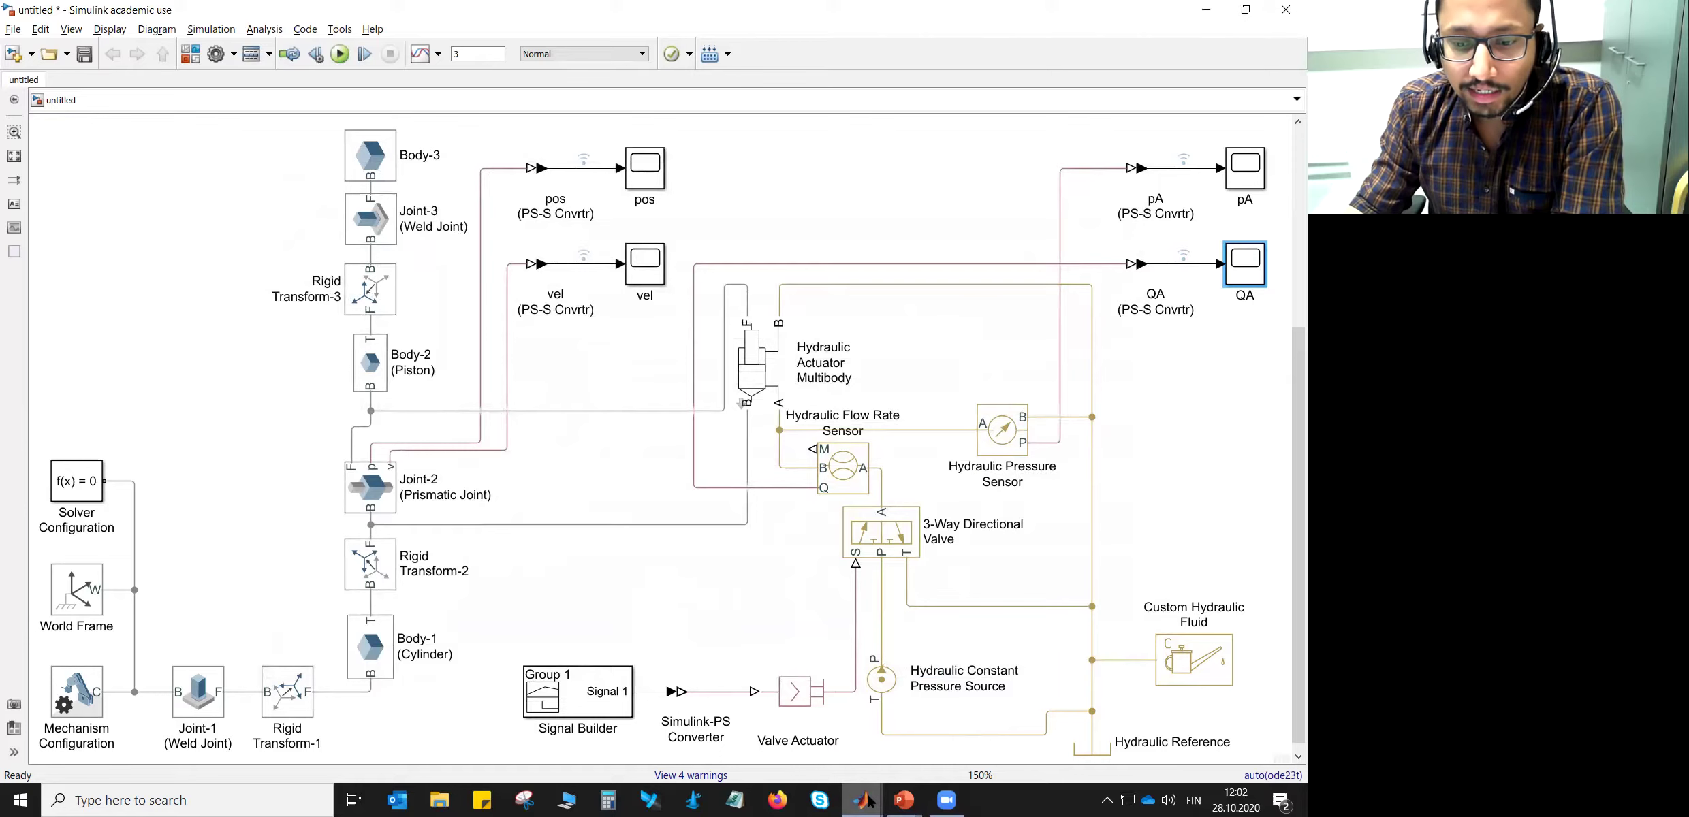
mouse_move(870, 801)
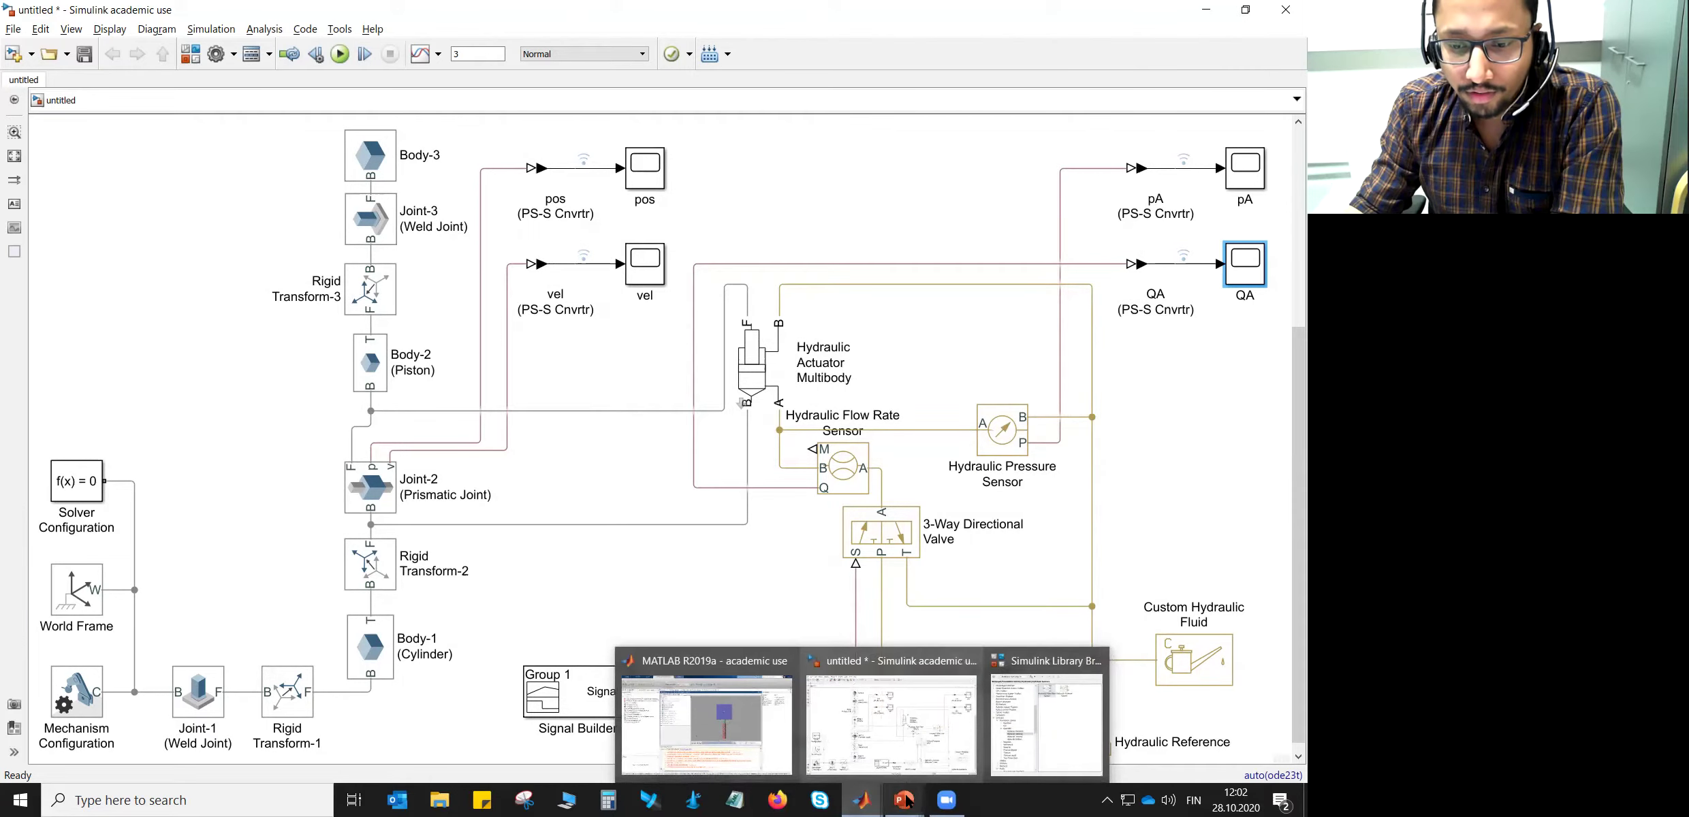
click(906, 722)
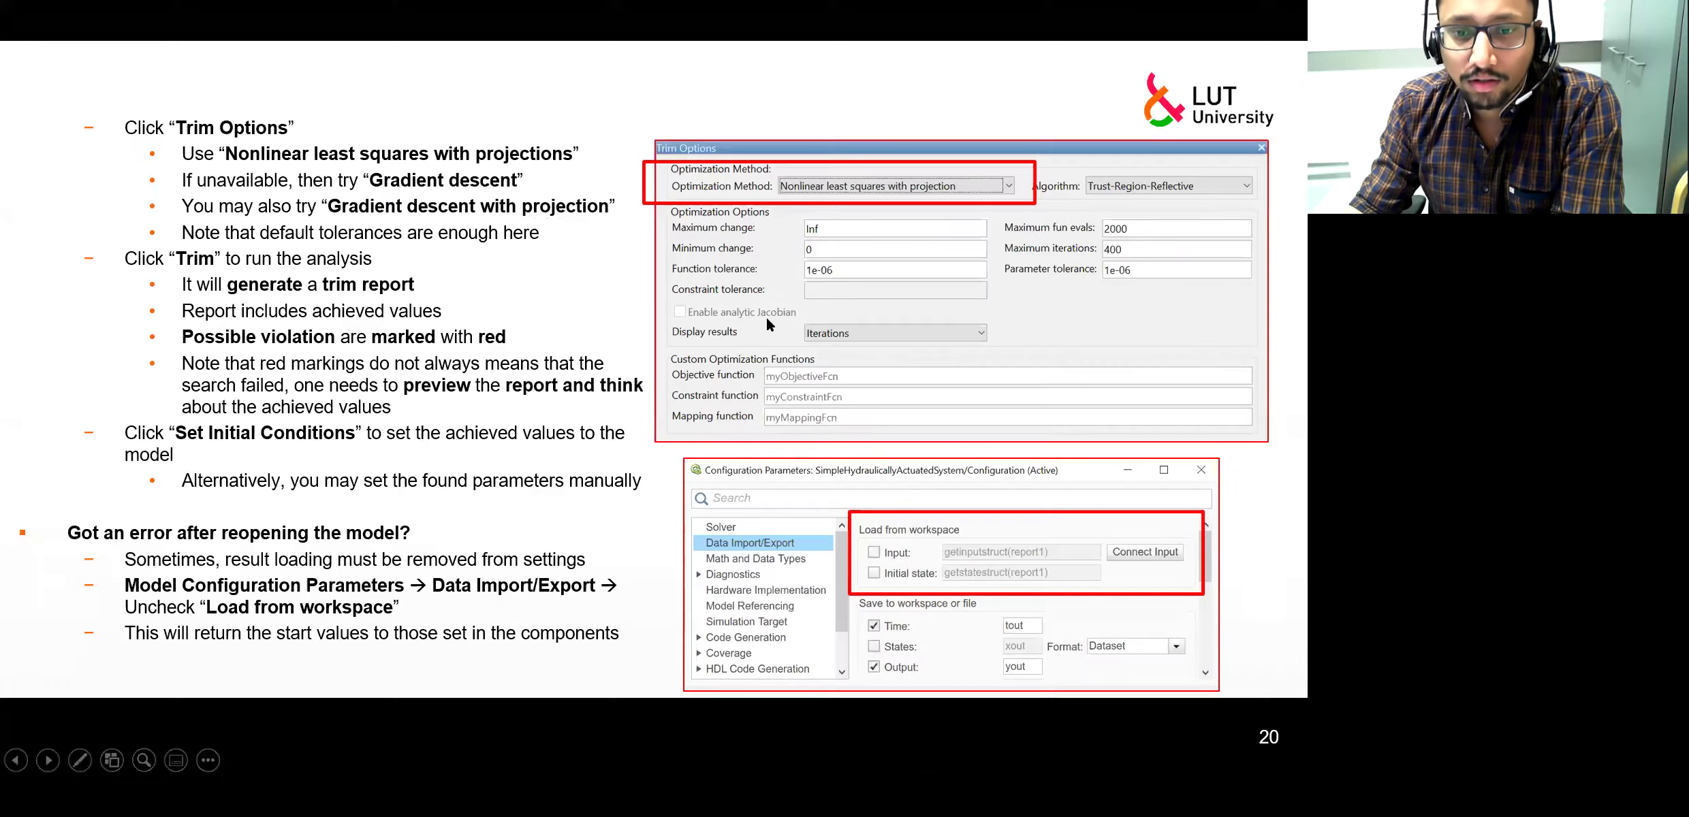
key(Right)
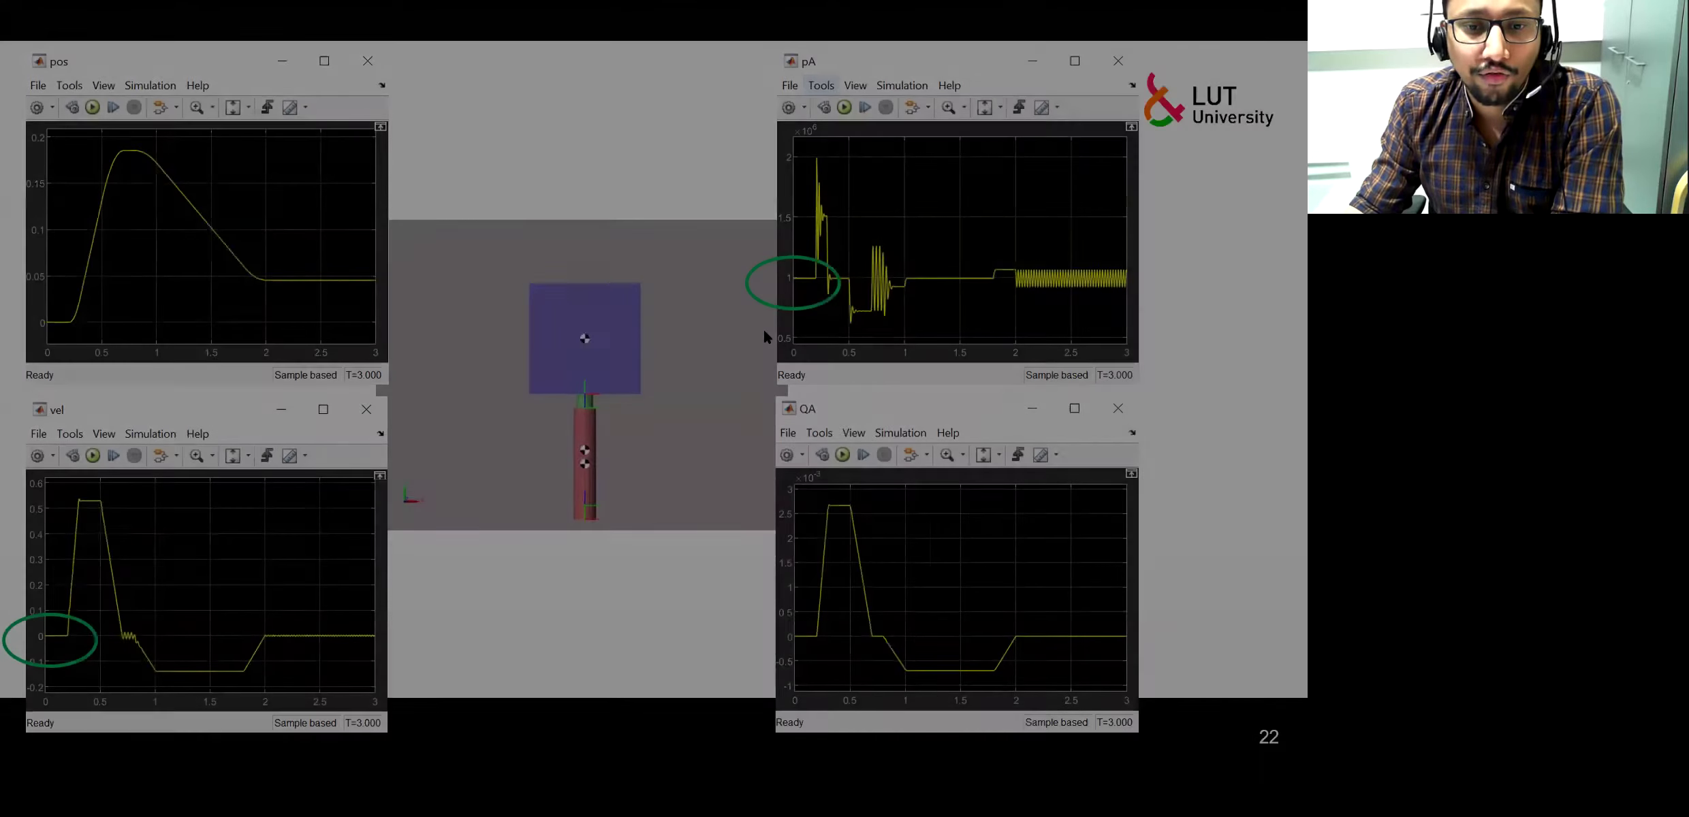
key(Right)
key(Right)
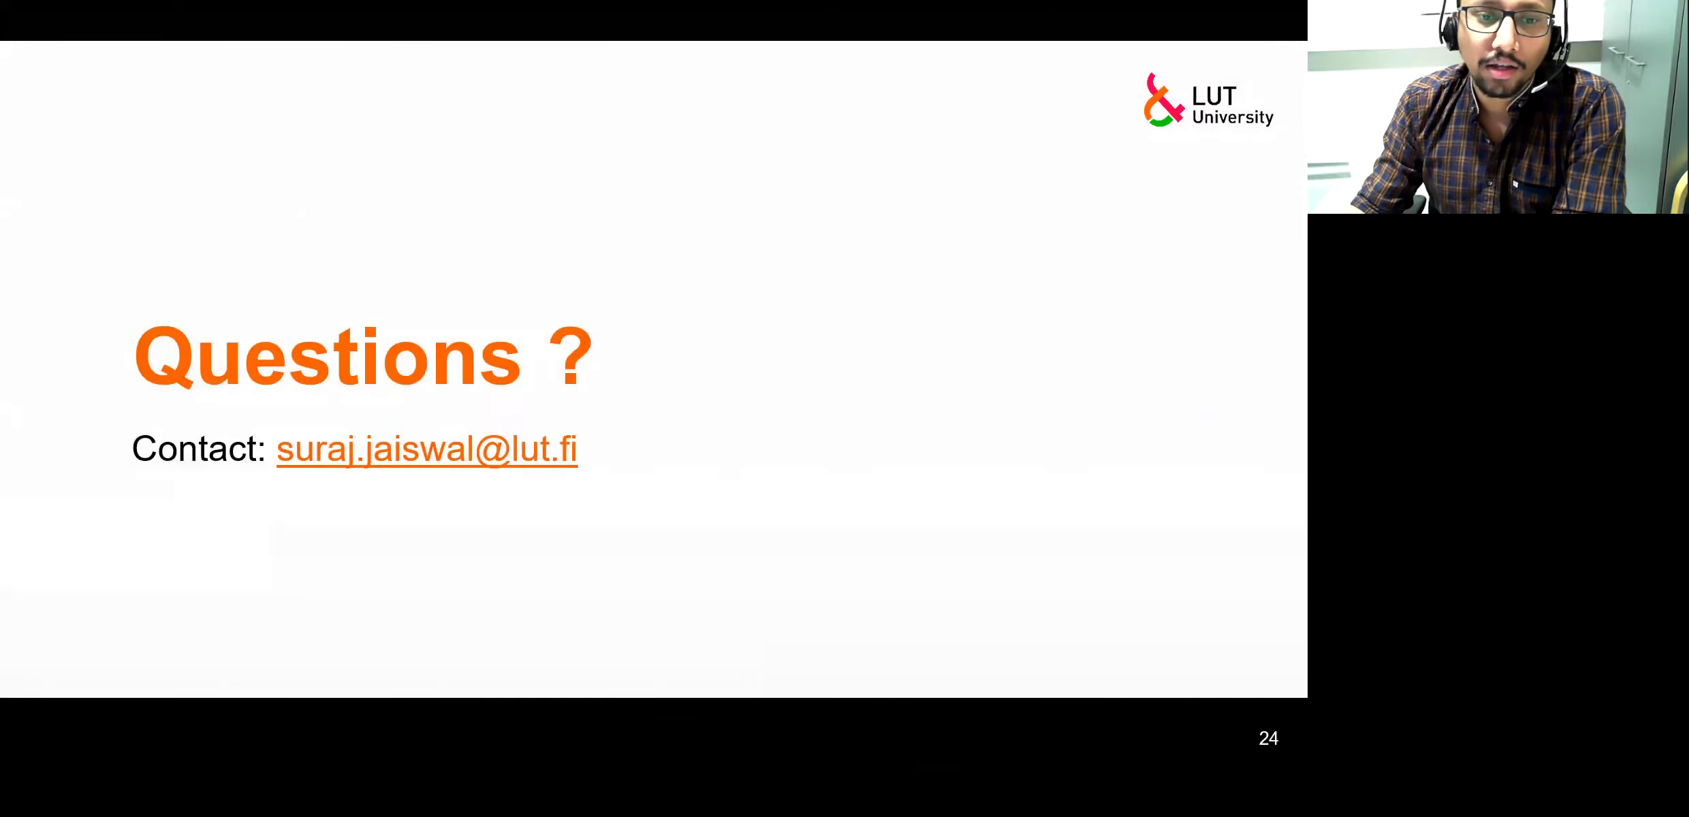